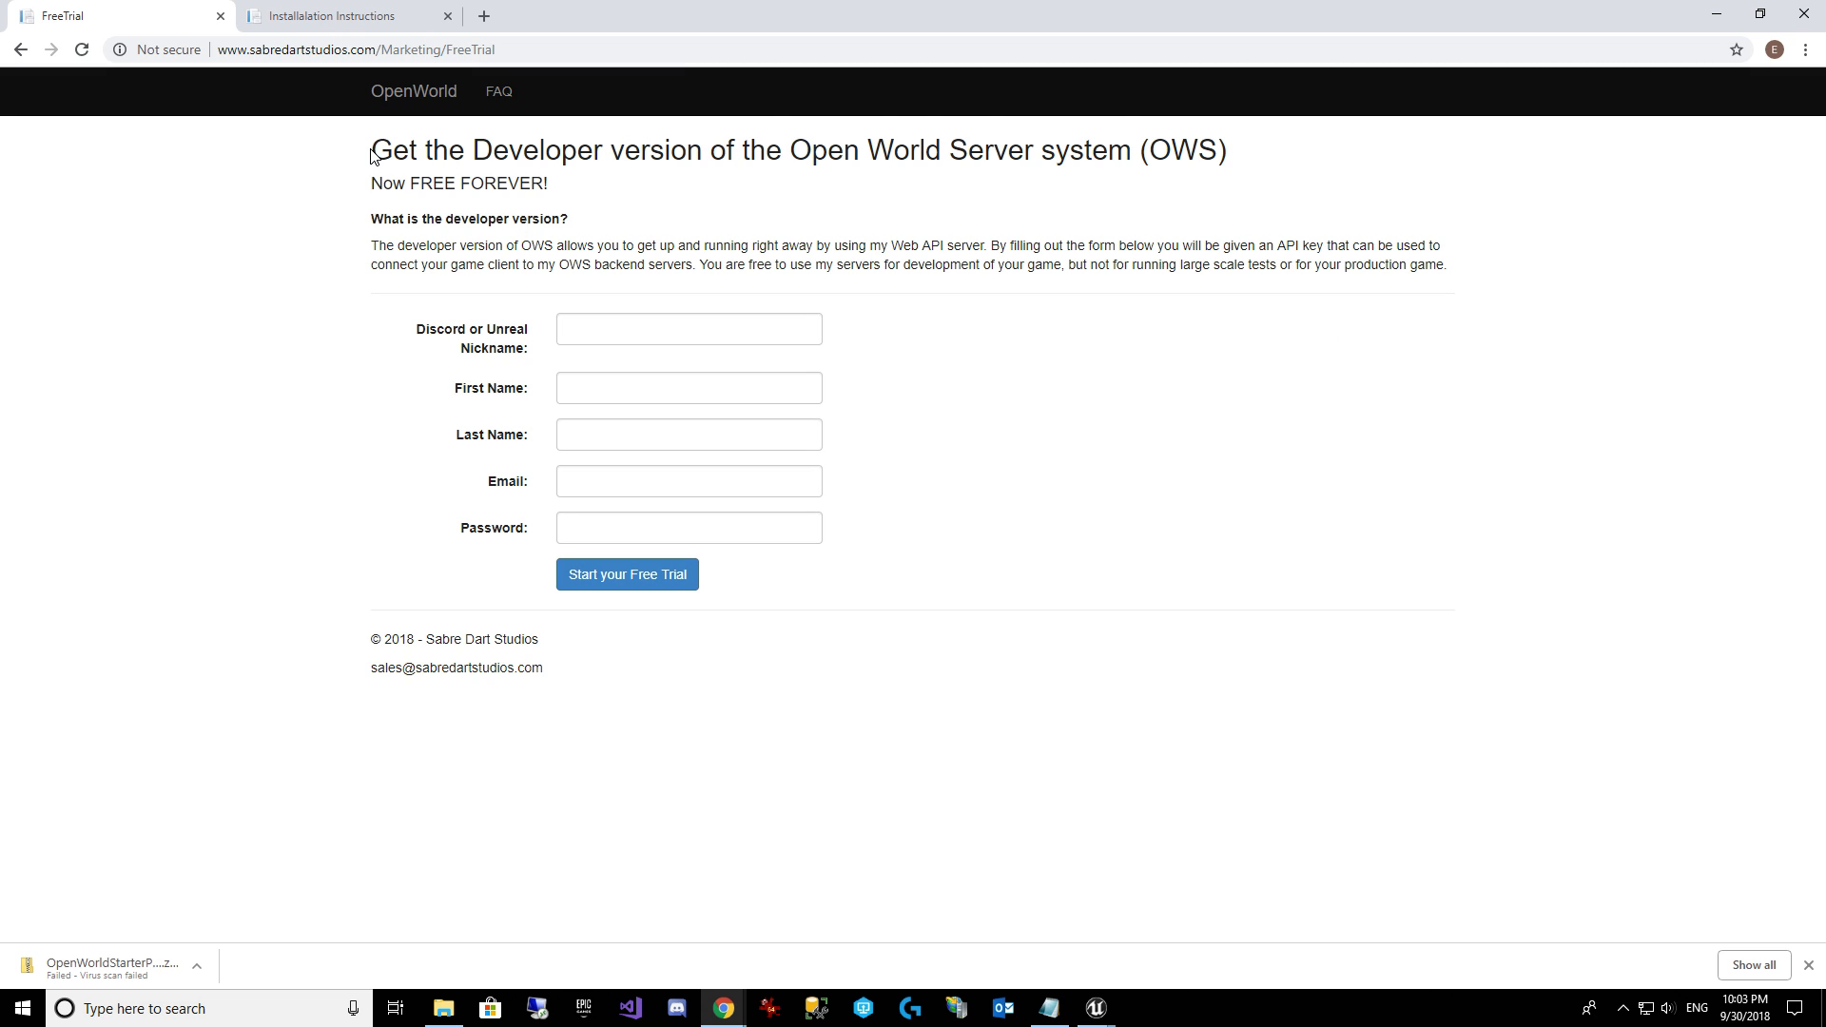
Review the Open World Server developer version offer, its free pricing line and the Web API description.
{"action": "left_click_drag", "start_coordinate": [367, 152], "coordinate": [1294, 138]}
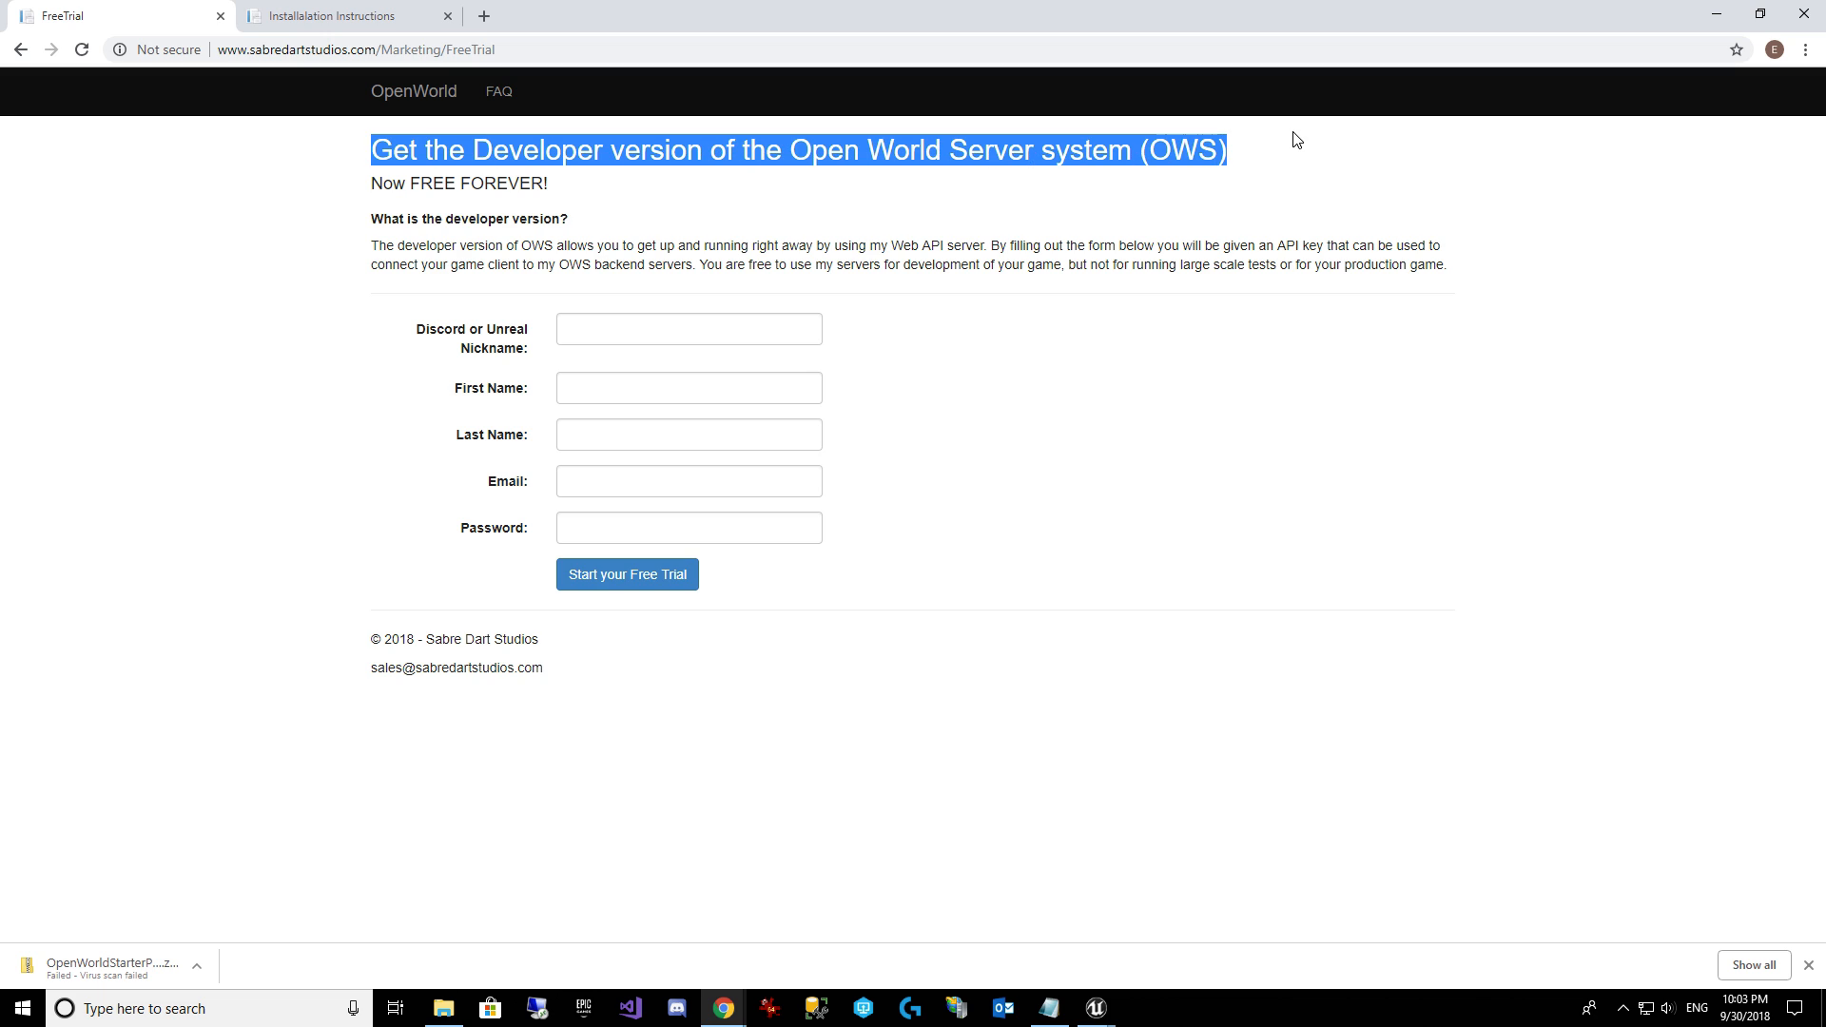
{"action": "left_click_drag", "start_coordinate": [552, 183], "coordinate": [369, 184]}
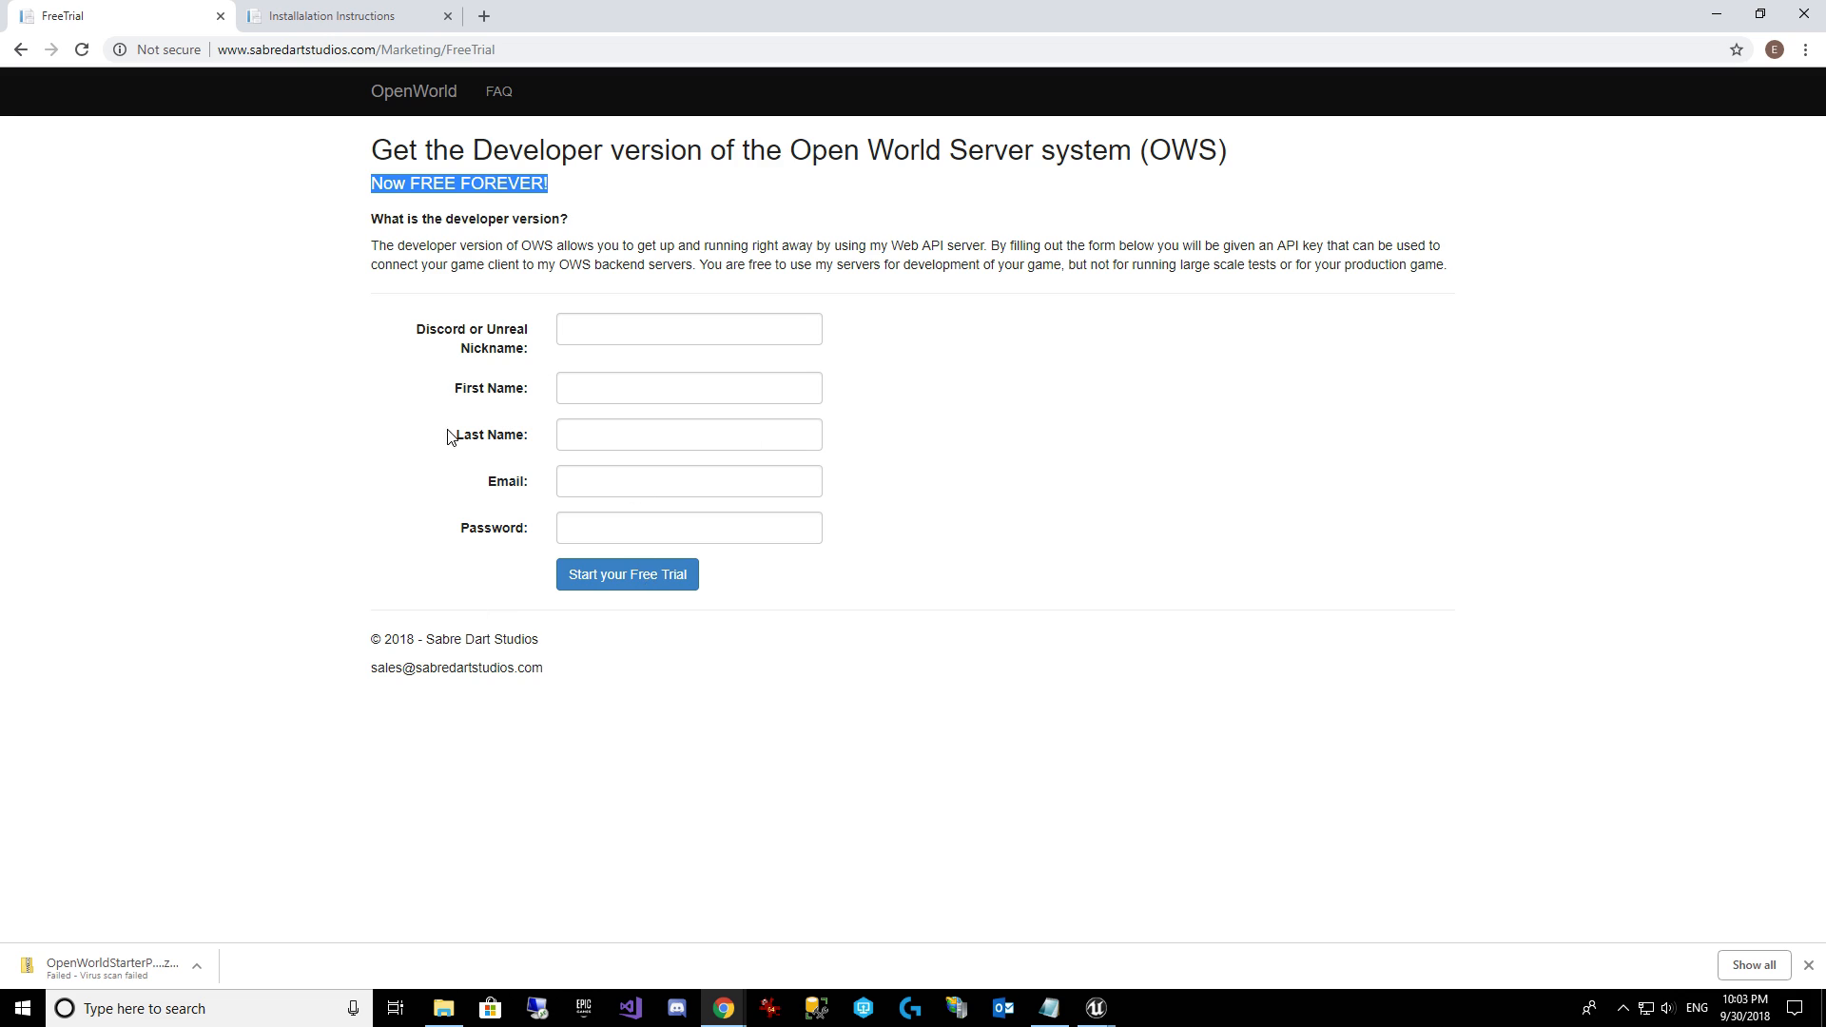
{"action": "left_click", "coordinate": [903, 383]}
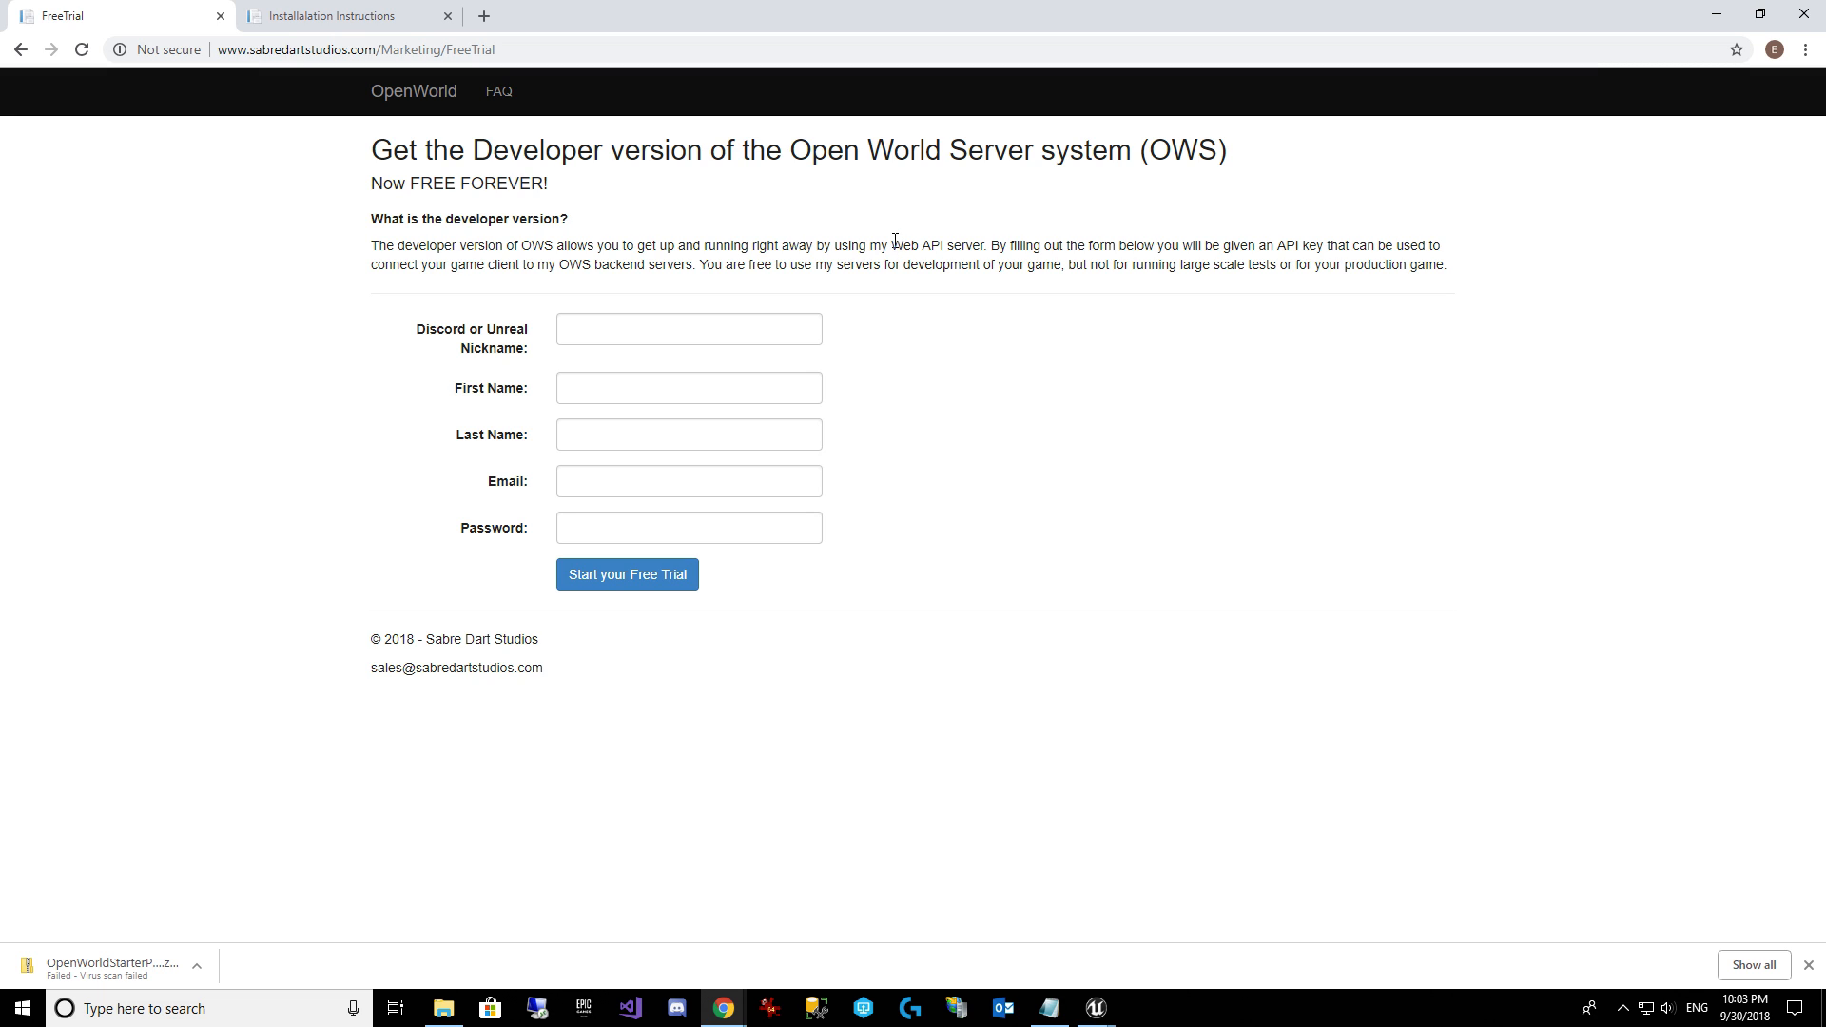
{"action": "left_click_drag", "start_coordinate": [892, 246], "coordinate": [974, 243]}
{"action": "left_click", "coordinate": [971, 493]}
Open Task Manager, end the Discord (32 bit) background process and close Task Manager.
{"action": "right_click", "coordinate": [1259, 1016]}
{"action": "left_click", "coordinate": [1328, 913]}
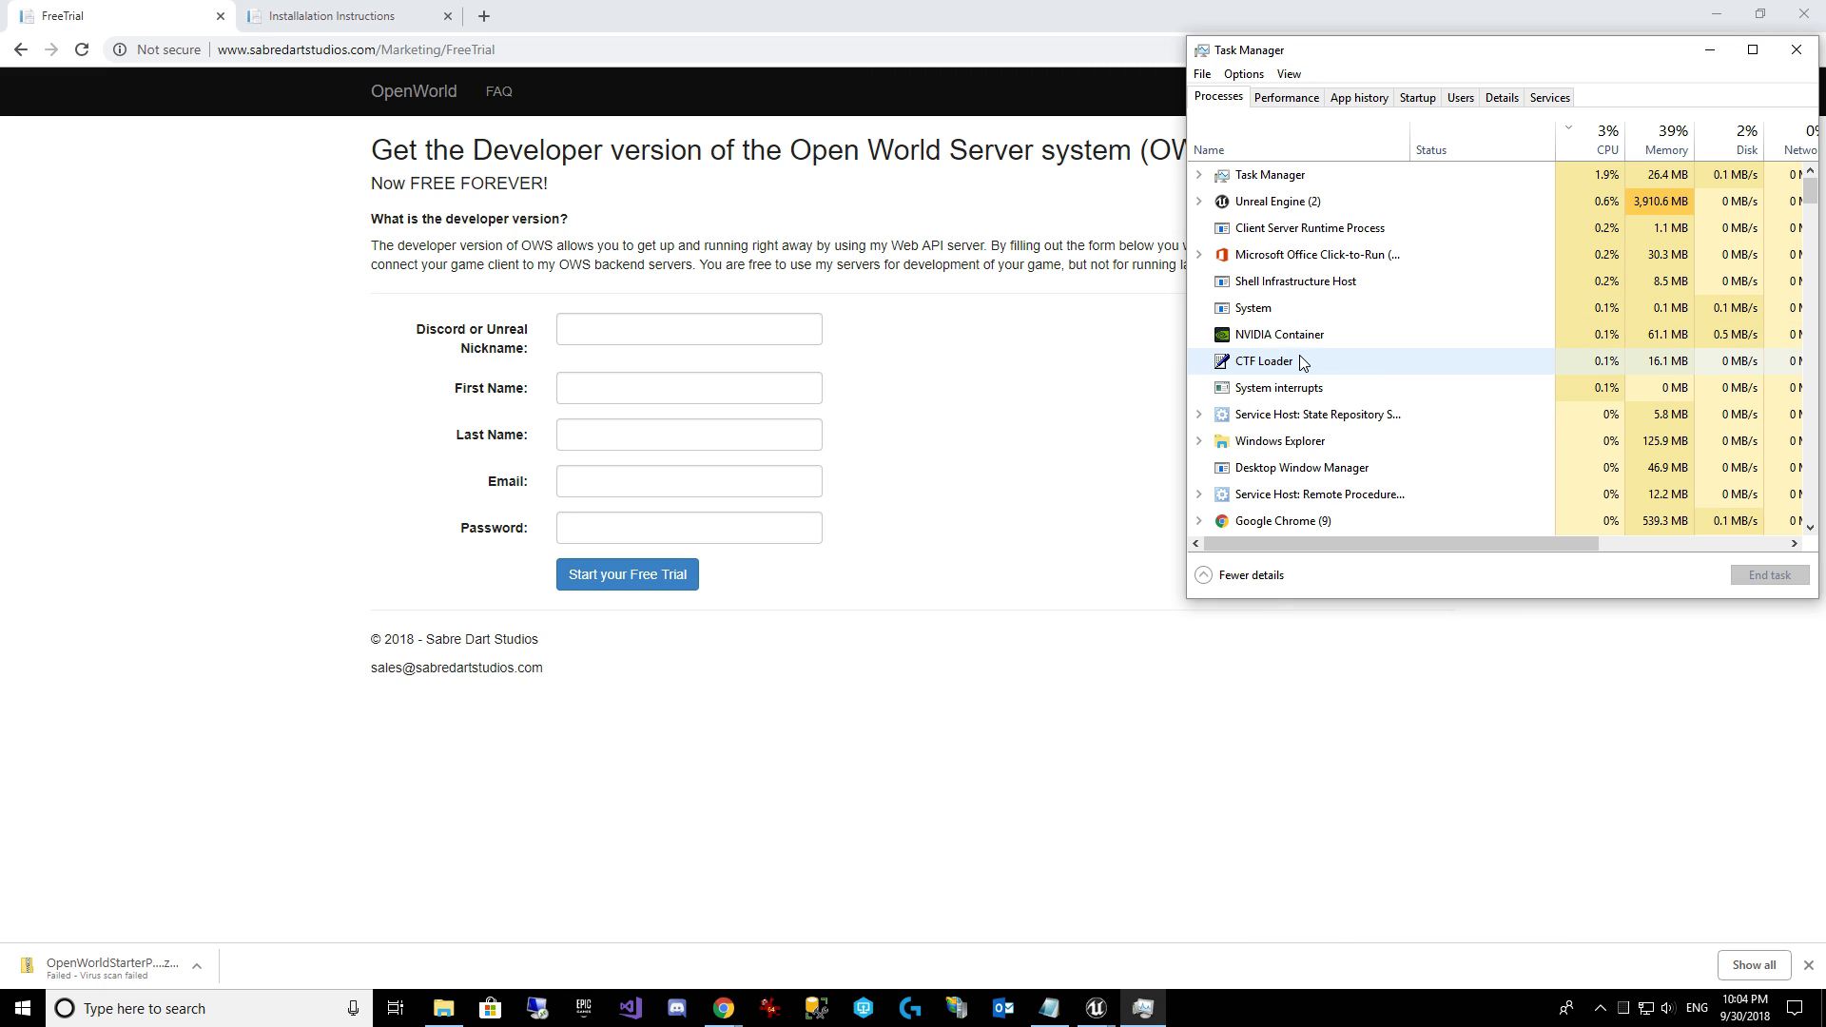
{"action": "scroll", "coordinate": [1265, 361], "scroll_direction": "down", "scroll_amount": 1}
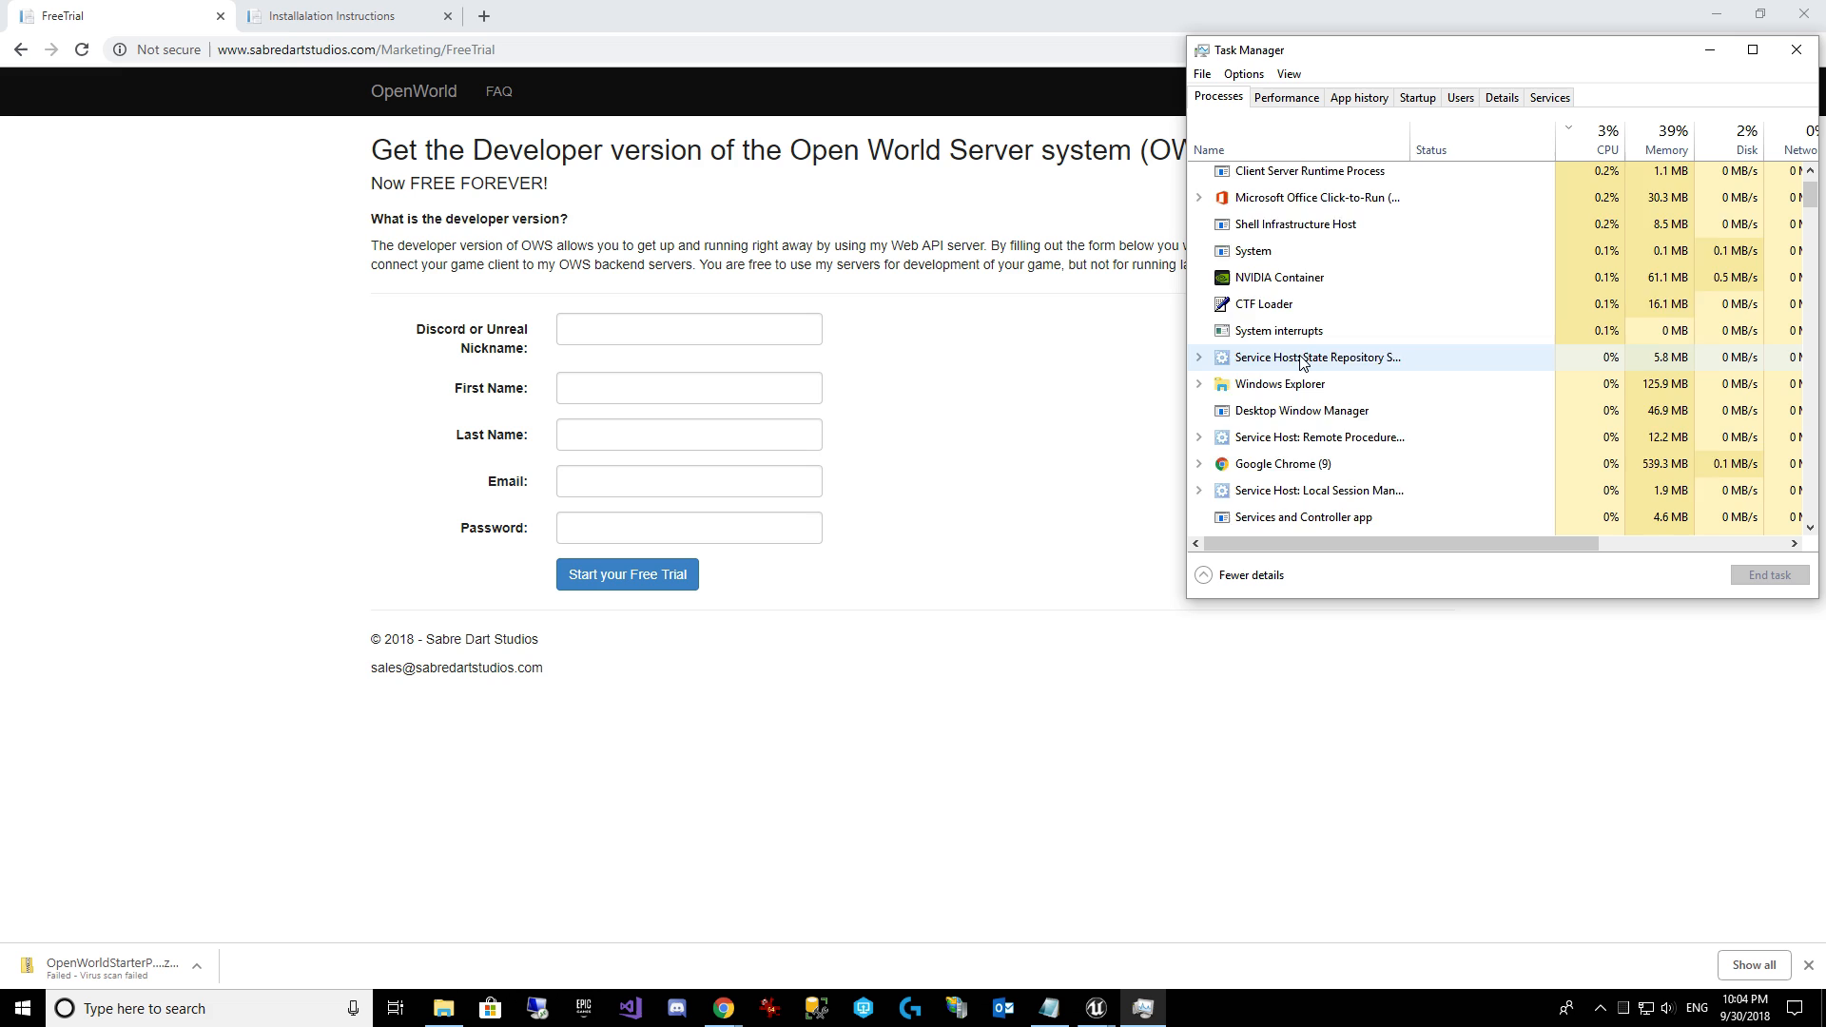
{"action": "left_click", "coordinate": [1264, 152]}
{"action": "scroll", "coordinate": [1336, 365], "scroll_direction": "up", "scroll_amount": 2}
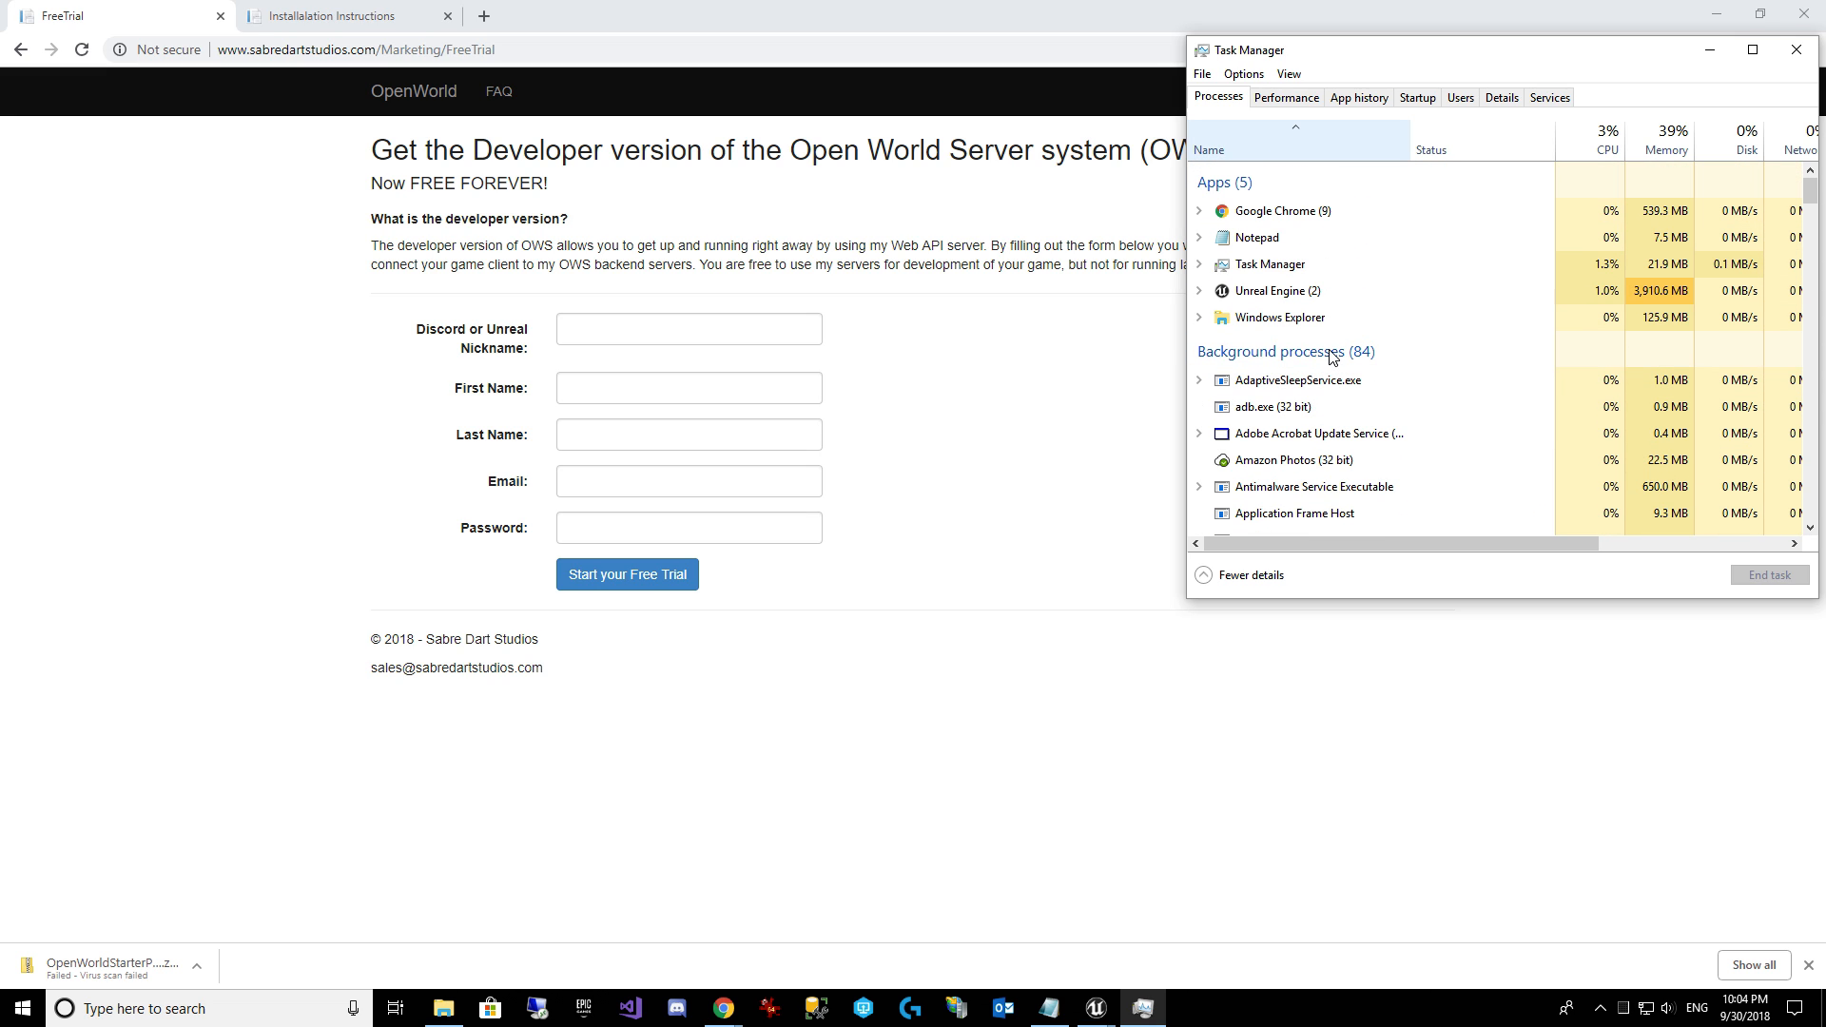
{"action": "scroll", "coordinate": [1293, 271], "scroll_direction": "down", "scroll_amount": 1}
{"action": "scroll", "coordinate": [1294, 276], "scroll_direction": "down", "scroll_amount": 4}
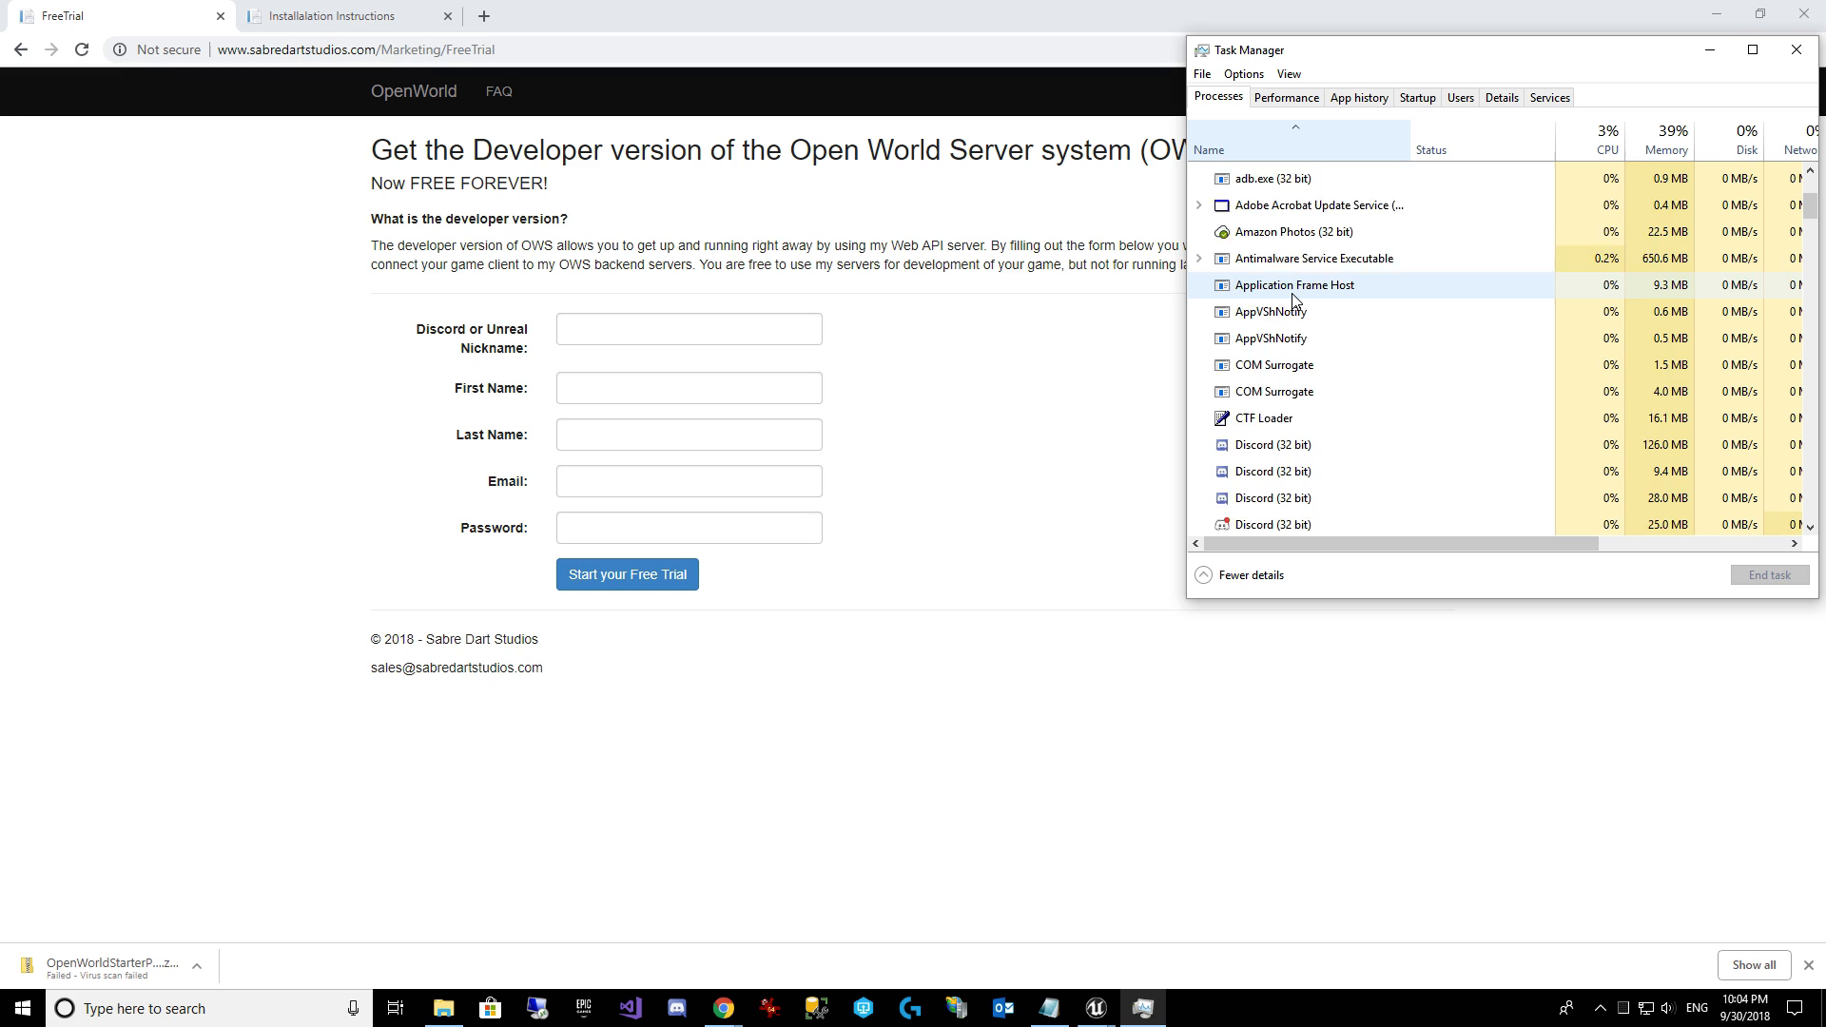
{"action": "left_click", "coordinate": [1294, 301]}
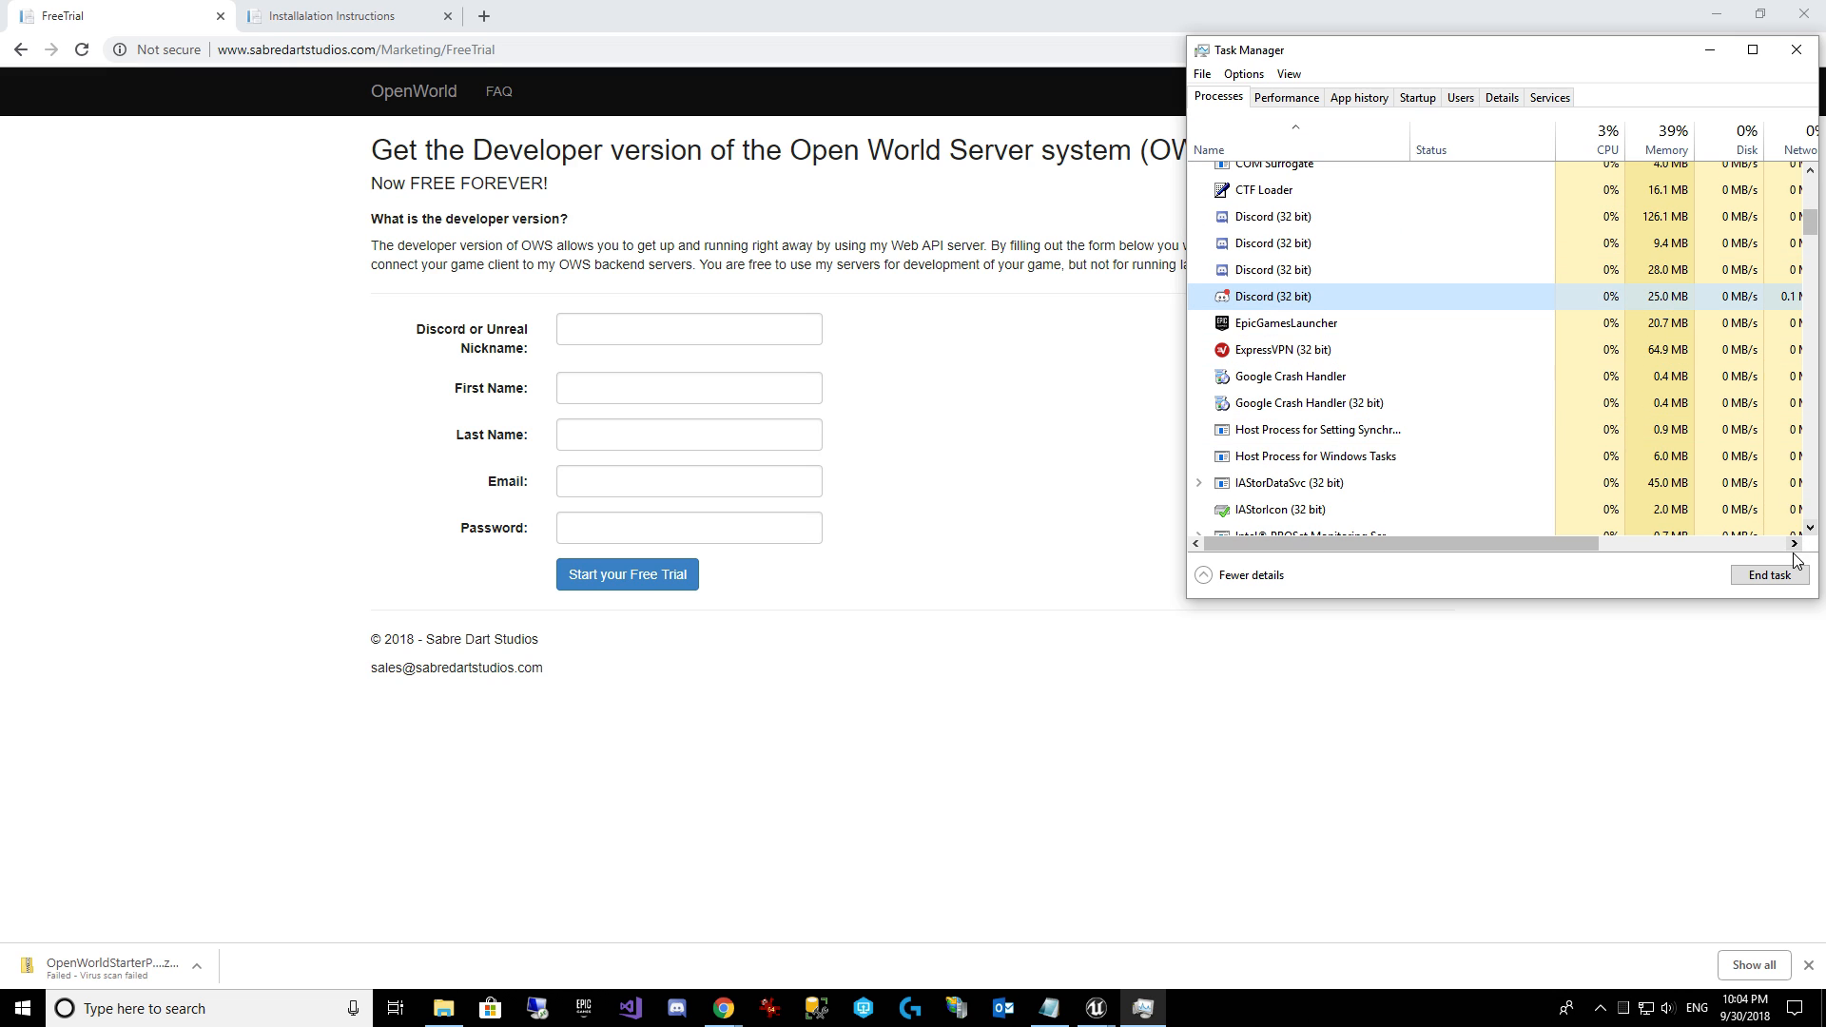
{"action": "left_click", "coordinate": [1325, 218]}
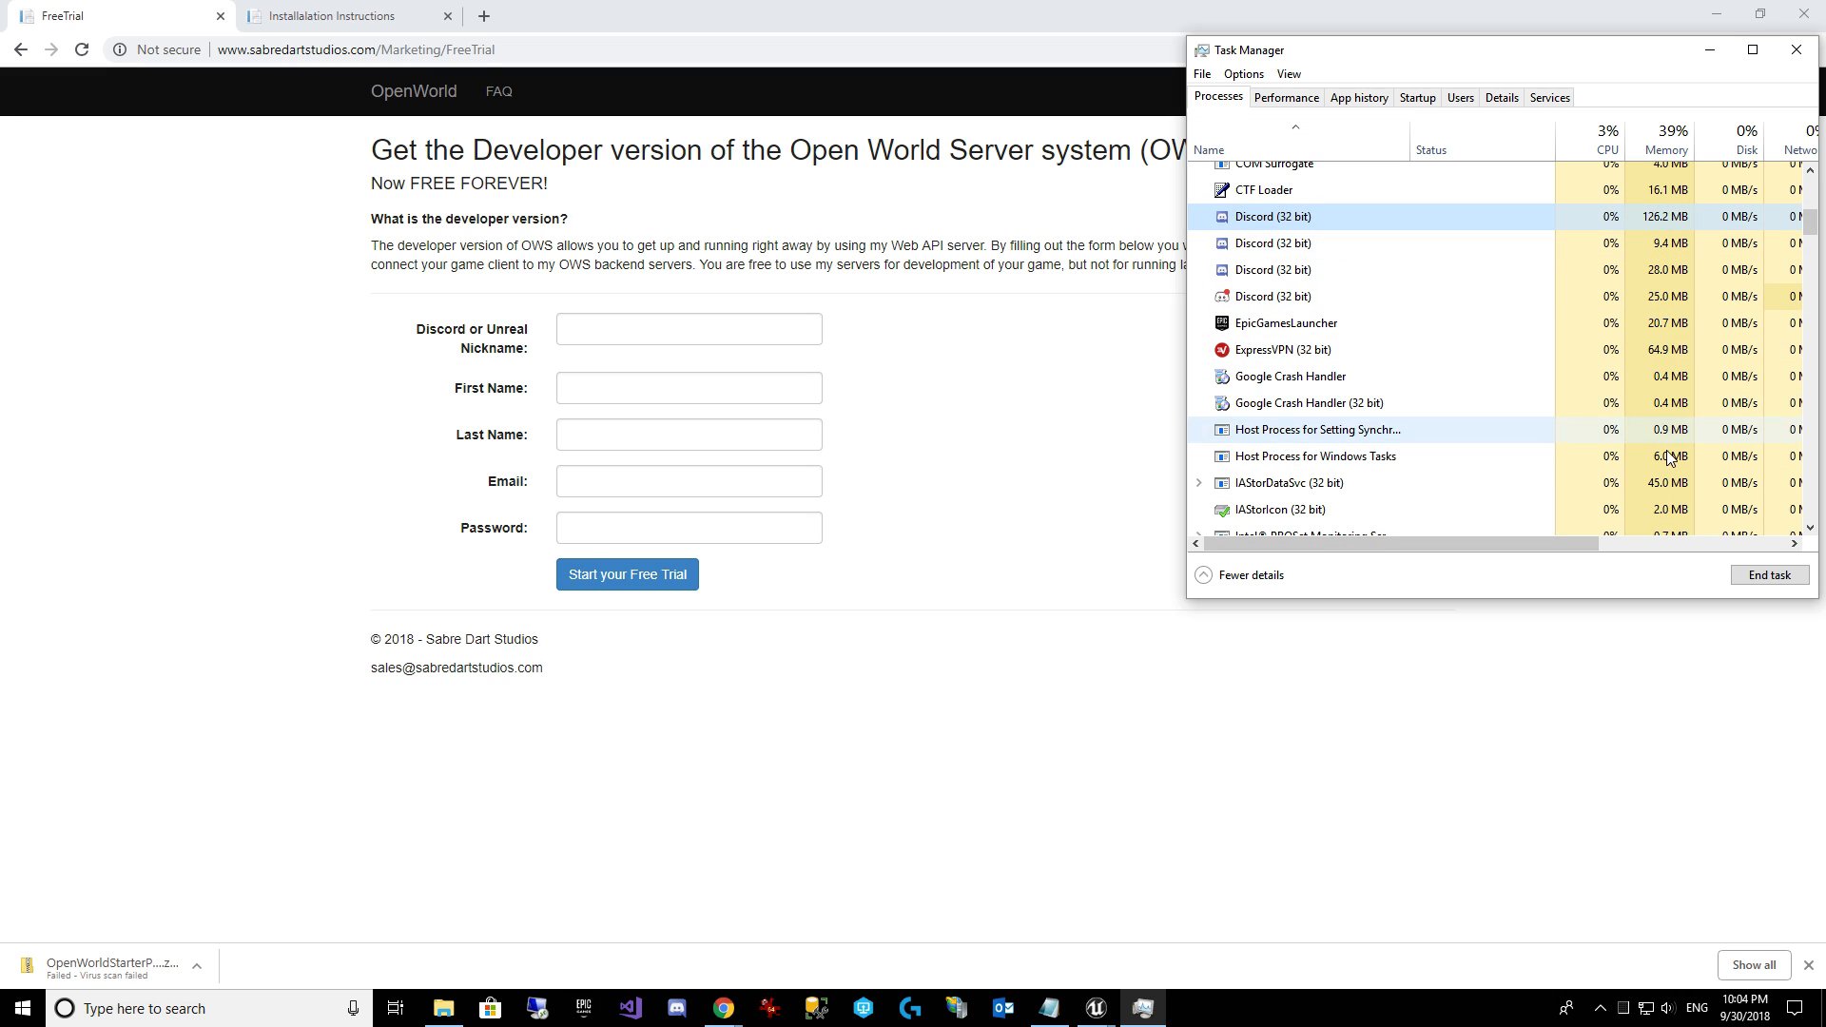
{"action": "left_click", "coordinate": [1770, 575]}
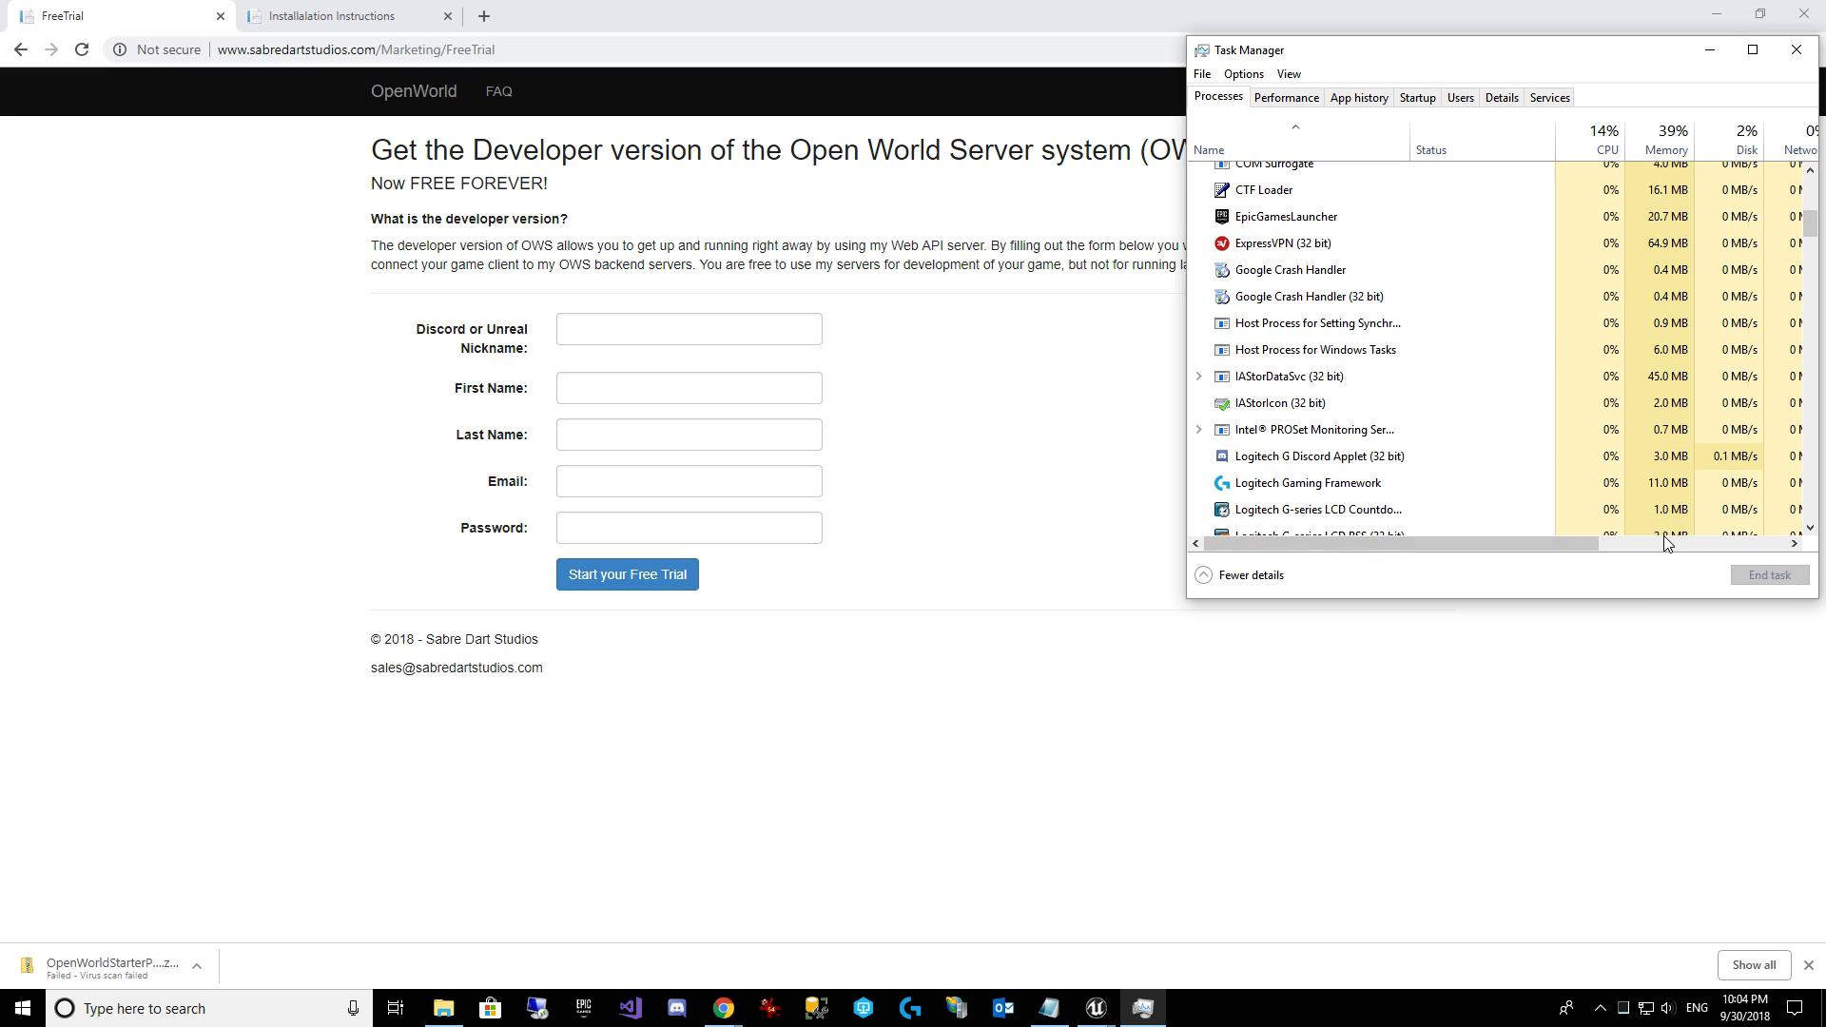
{"action": "left_click", "coordinate": [1797, 50]}
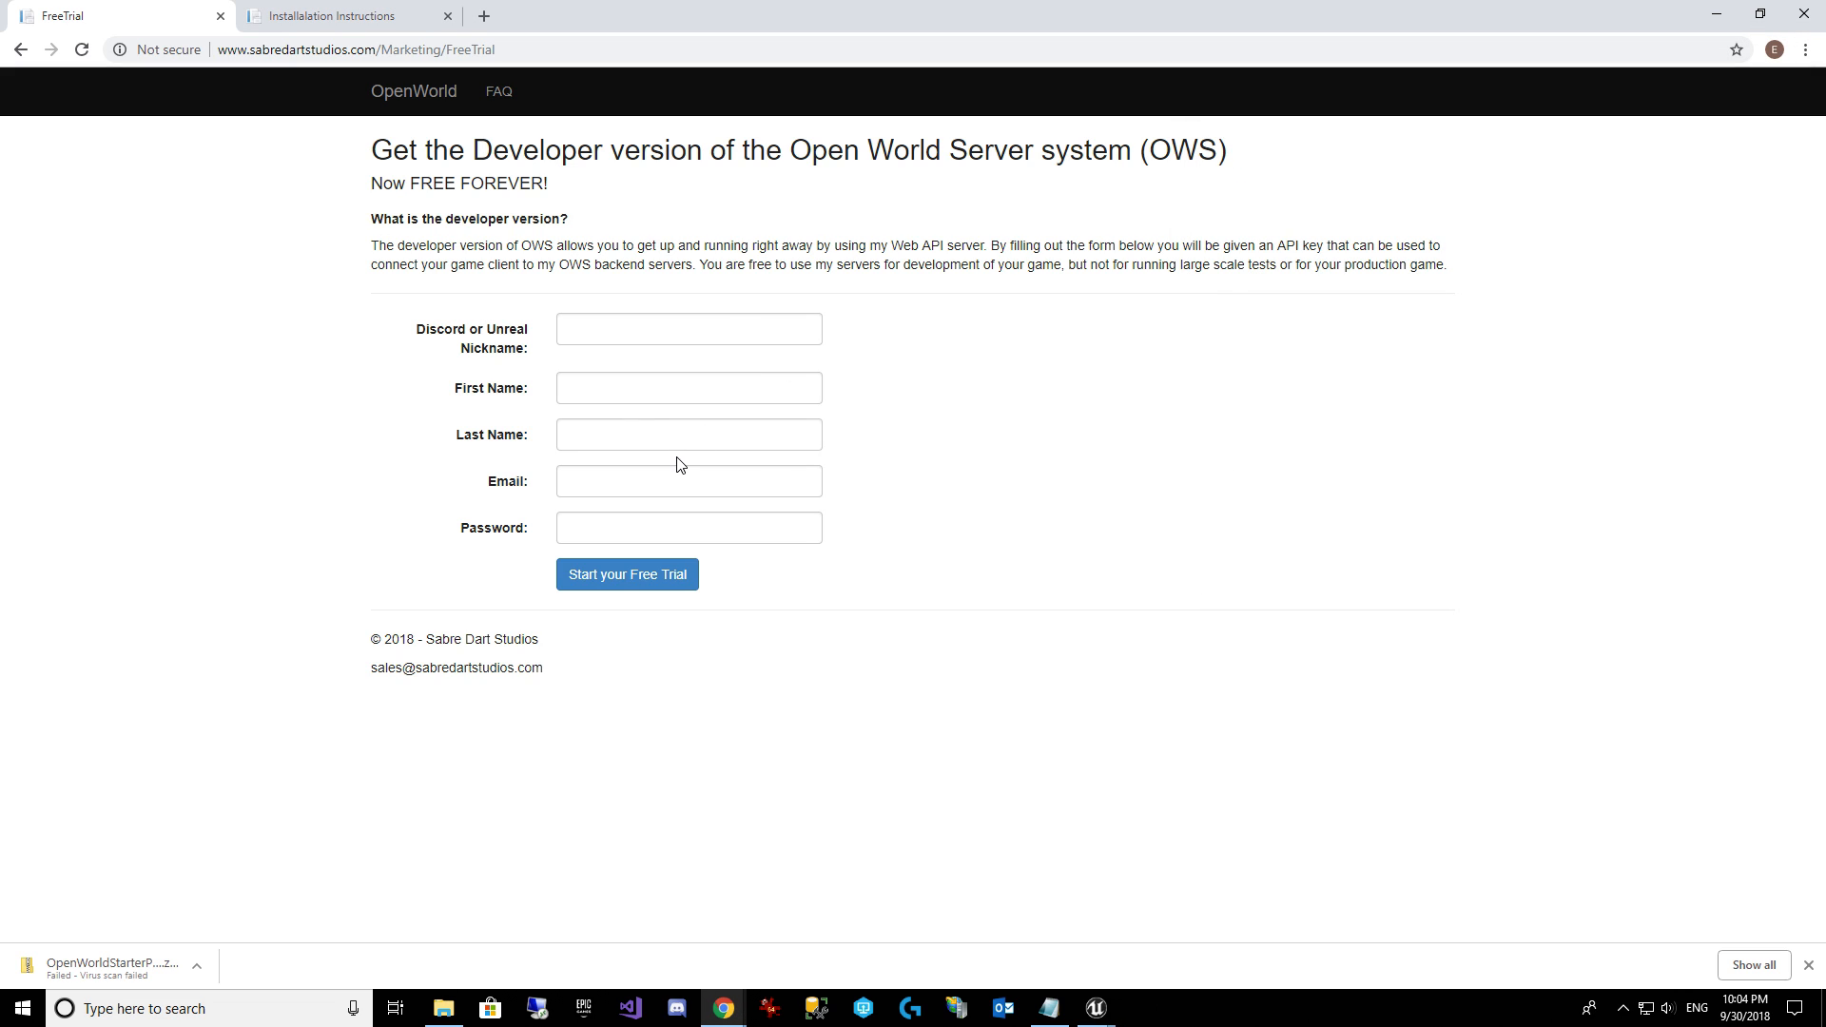
Bring up the Installation Instructions page with the OpenWorldStarterPlugin.zip download and dismiss the downloads bar.
{"action": "left_click", "coordinate": [305, 26]}
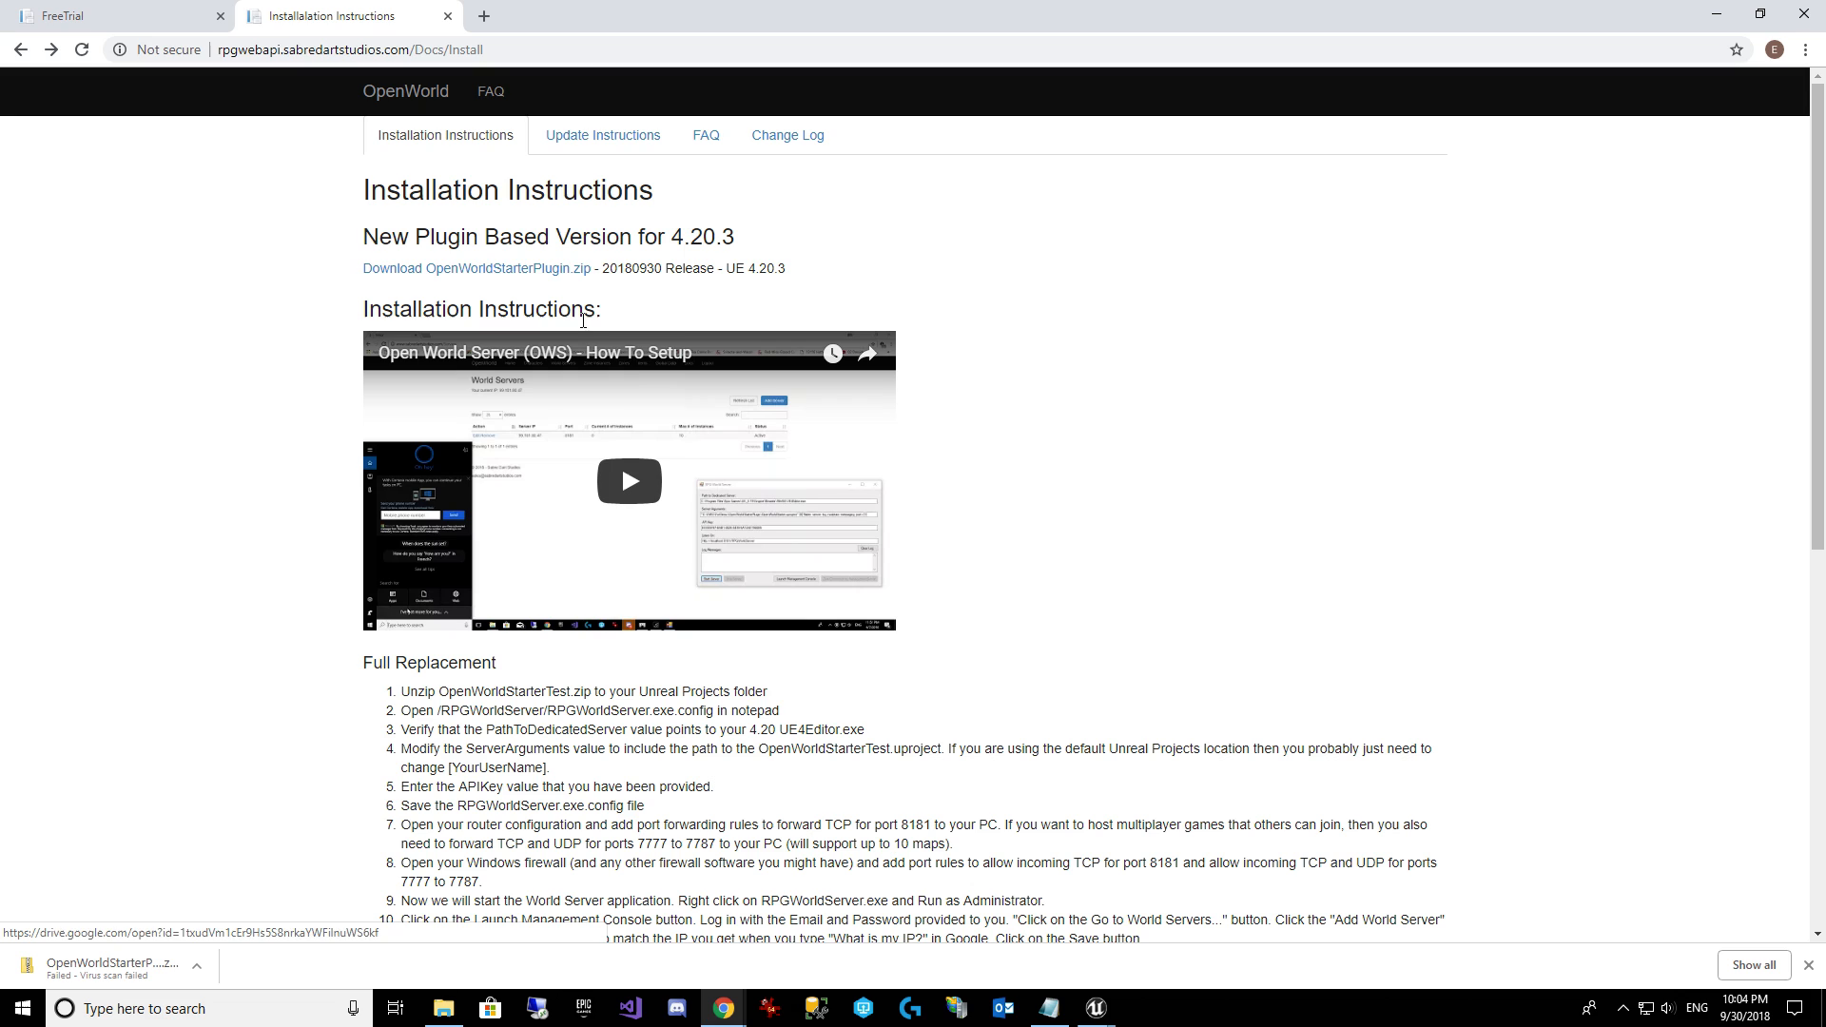
{"action": "left_click", "coordinate": [1808, 964]}
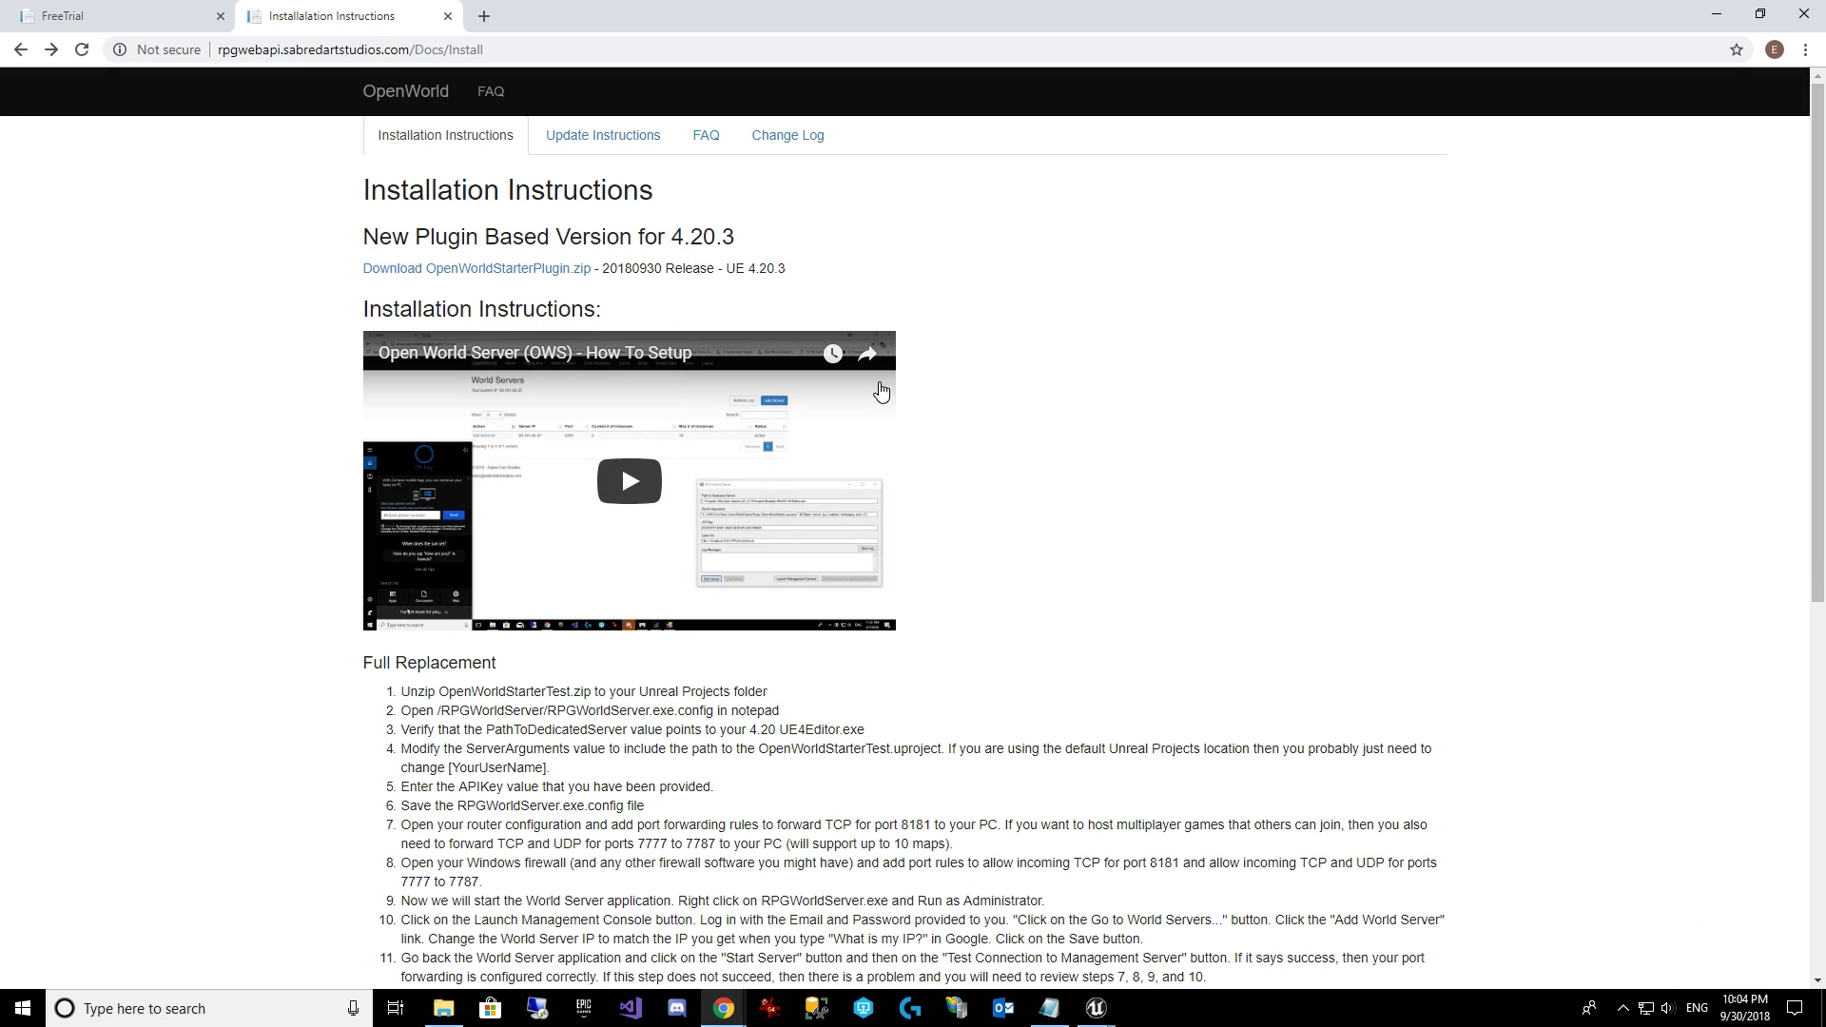
In File Explorer, delete the old OWSPlugin folder from the OpenWorldStarterPlugin project's Plugins folder in C:\OWS\LetsMakeAnMMO.
{"action": "left_click", "coordinate": [435, 1014]}
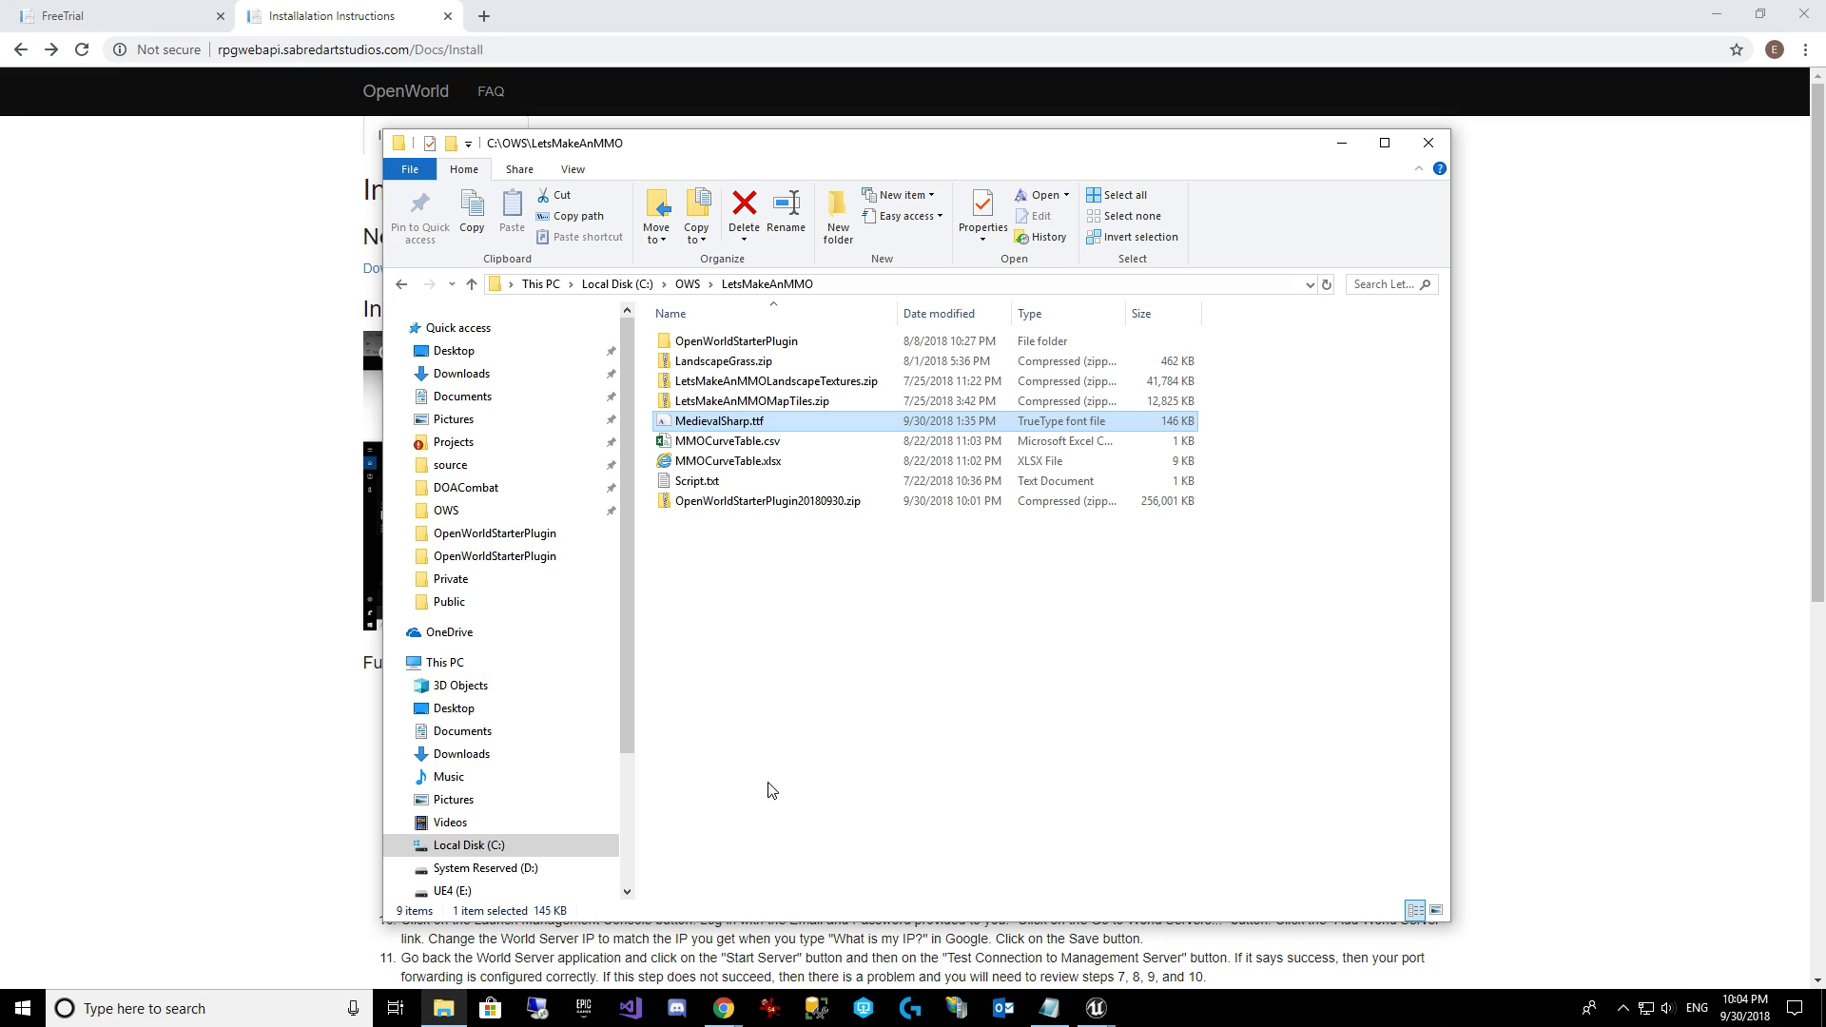
{"action": "left_click", "coordinate": [760, 502]}
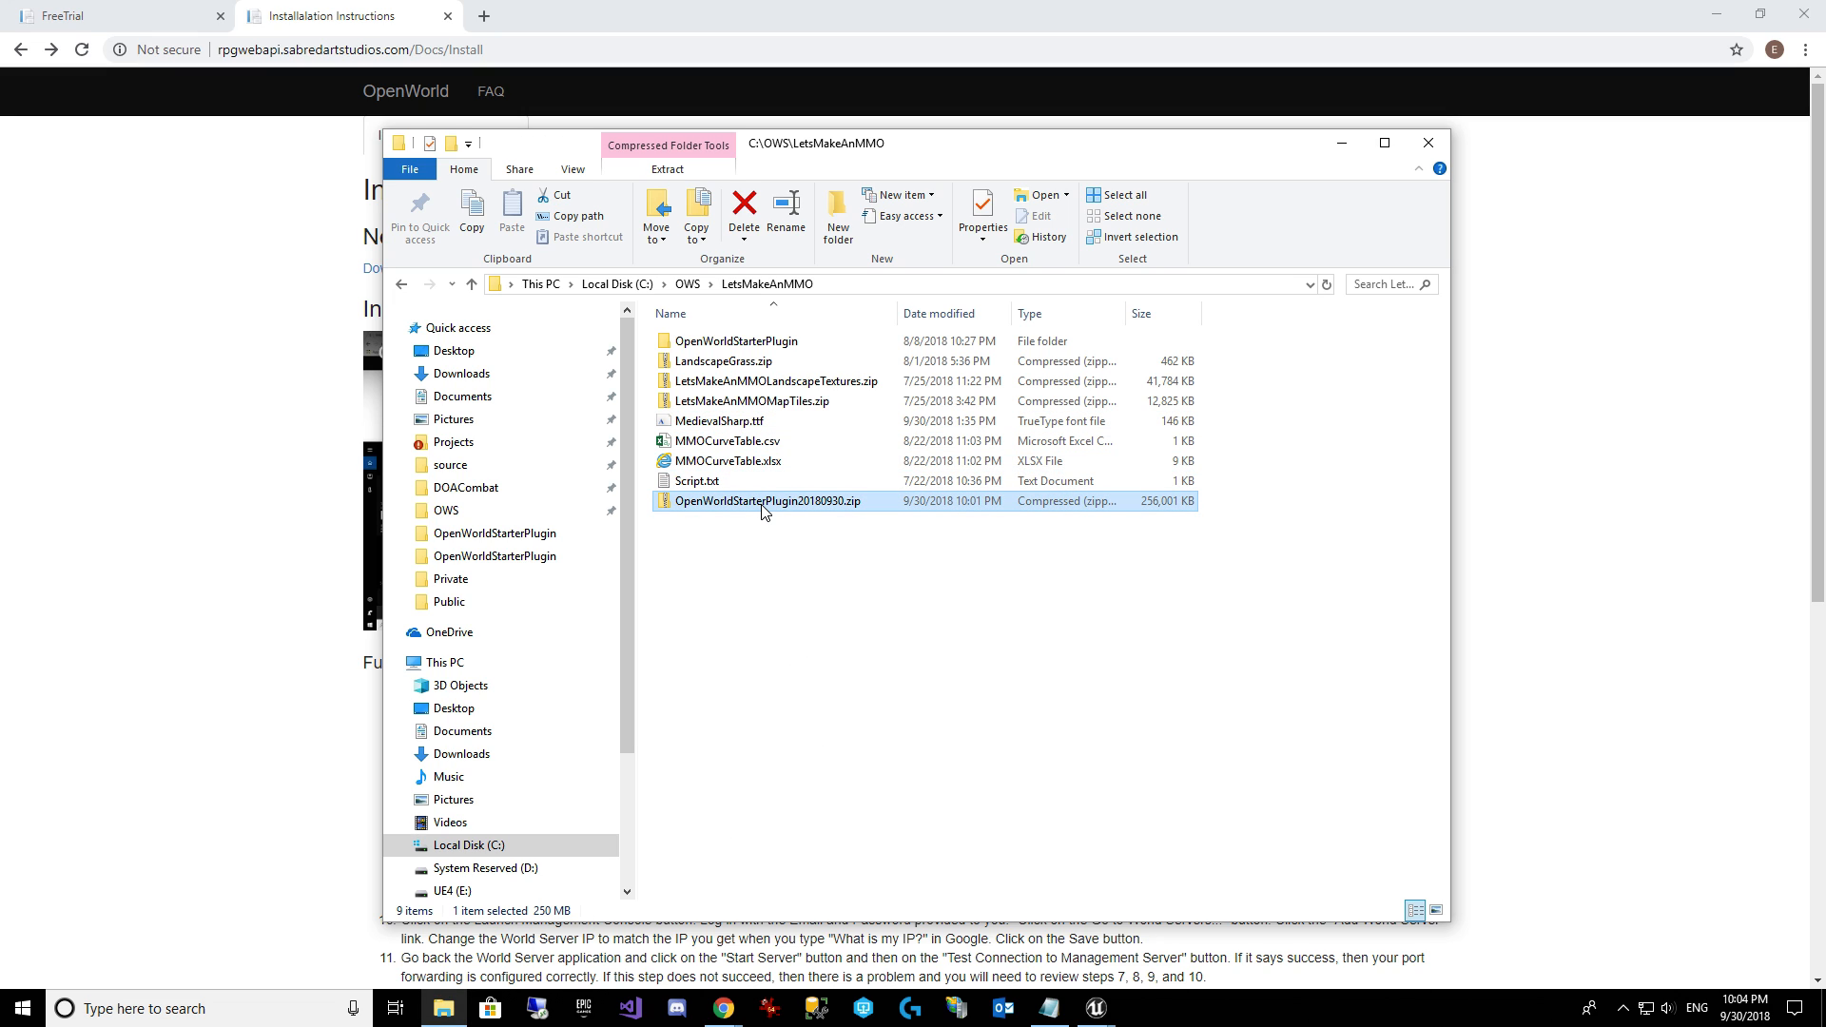
{"action": "double_click", "coordinate": [756, 341]}
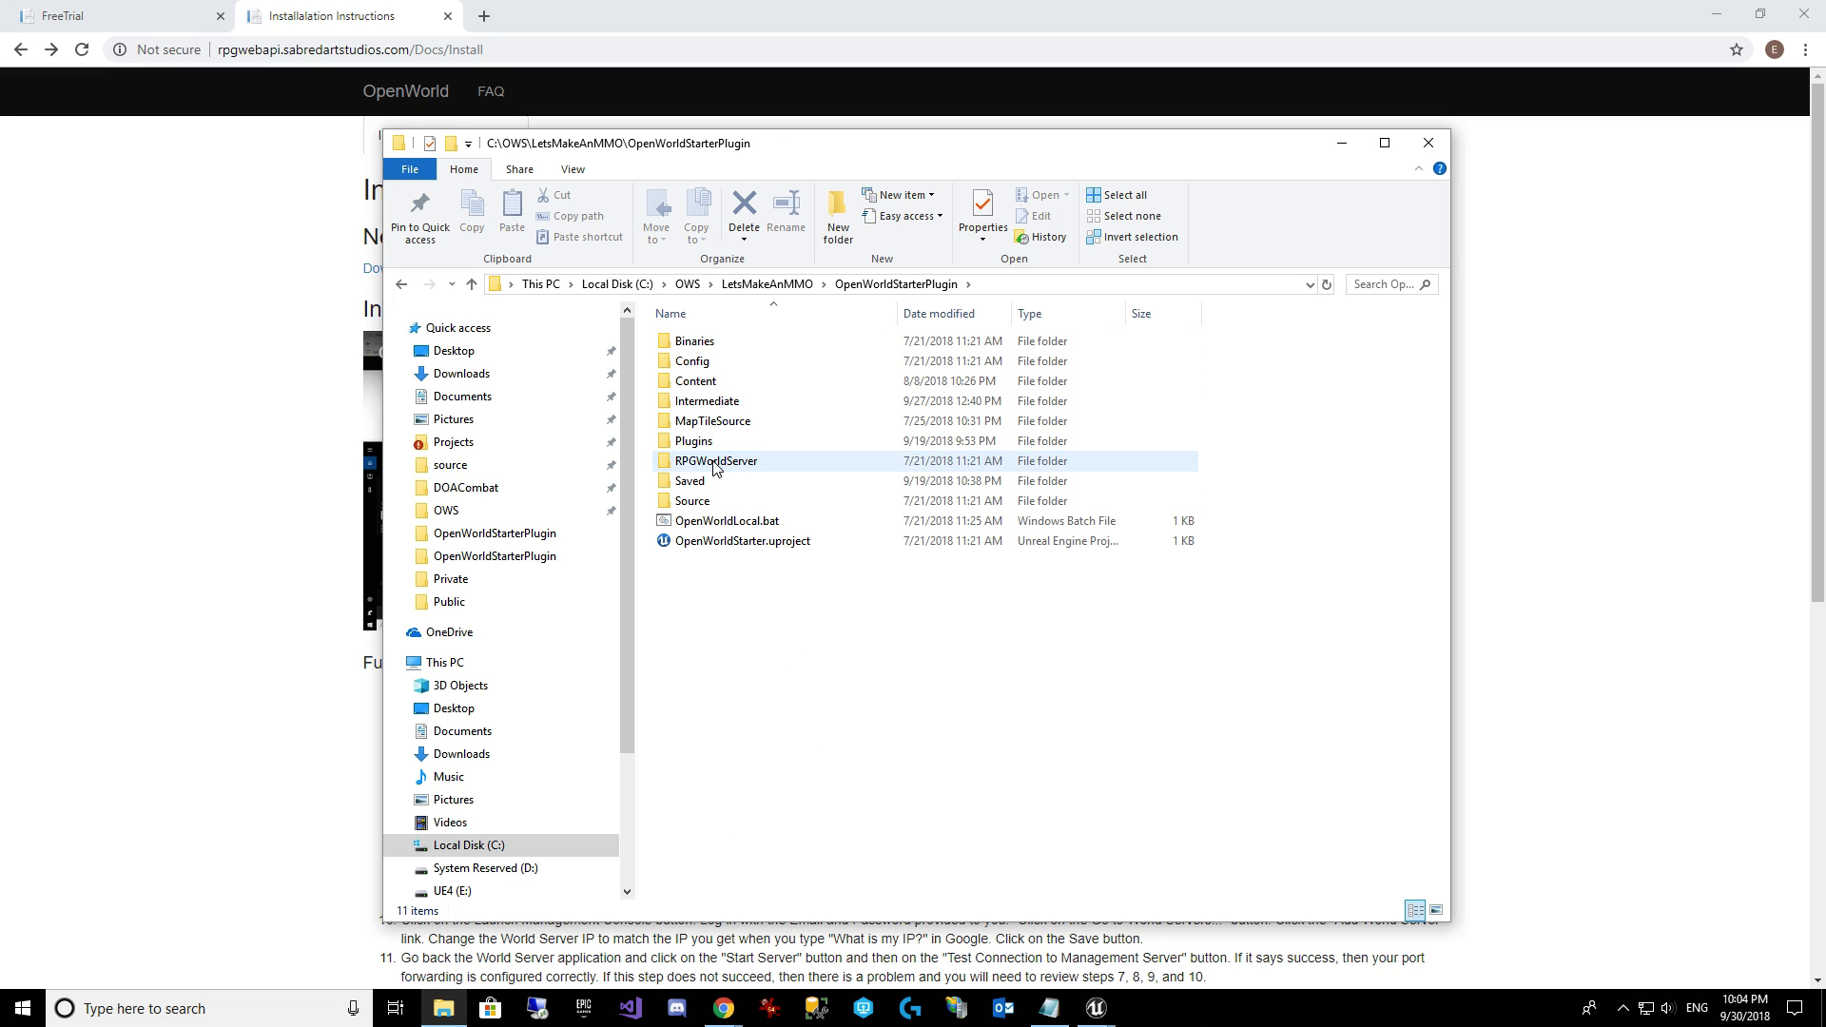
{"action": "double_click", "coordinate": [704, 442]}
{"action": "left_click", "coordinate": [710, 348]}
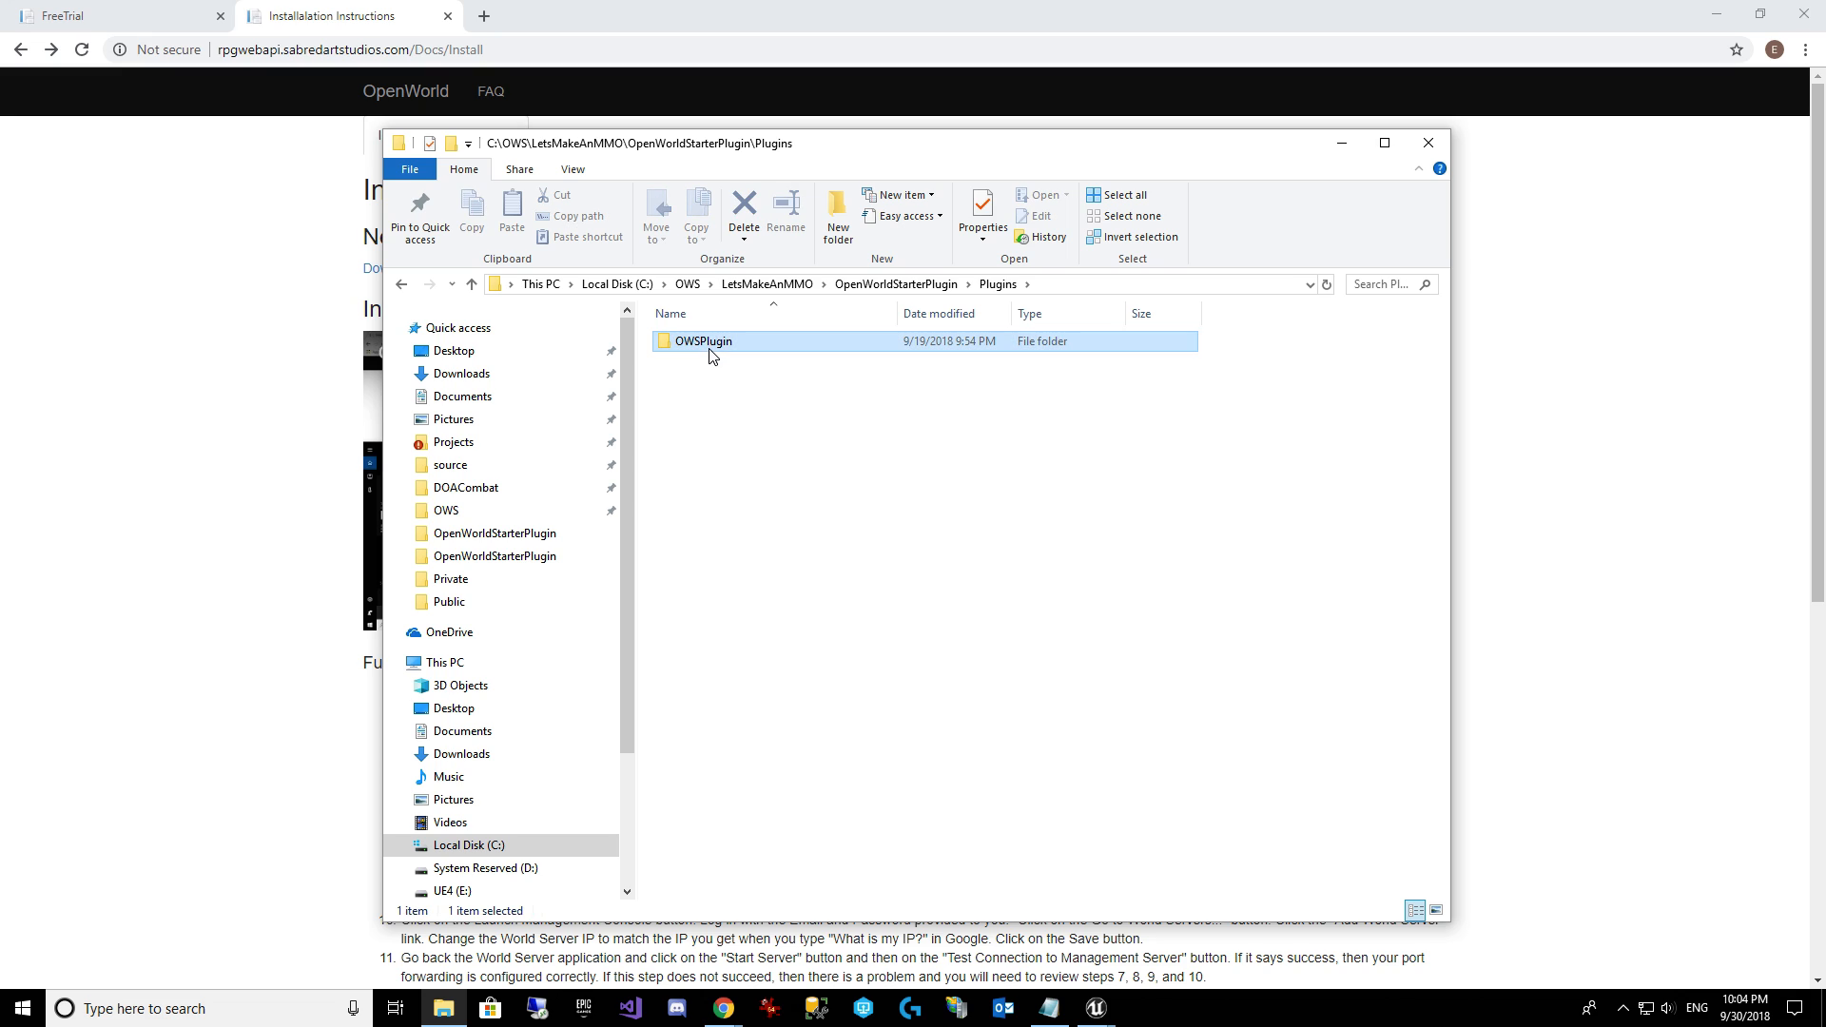
{"action": "key", "text": "Delete"}
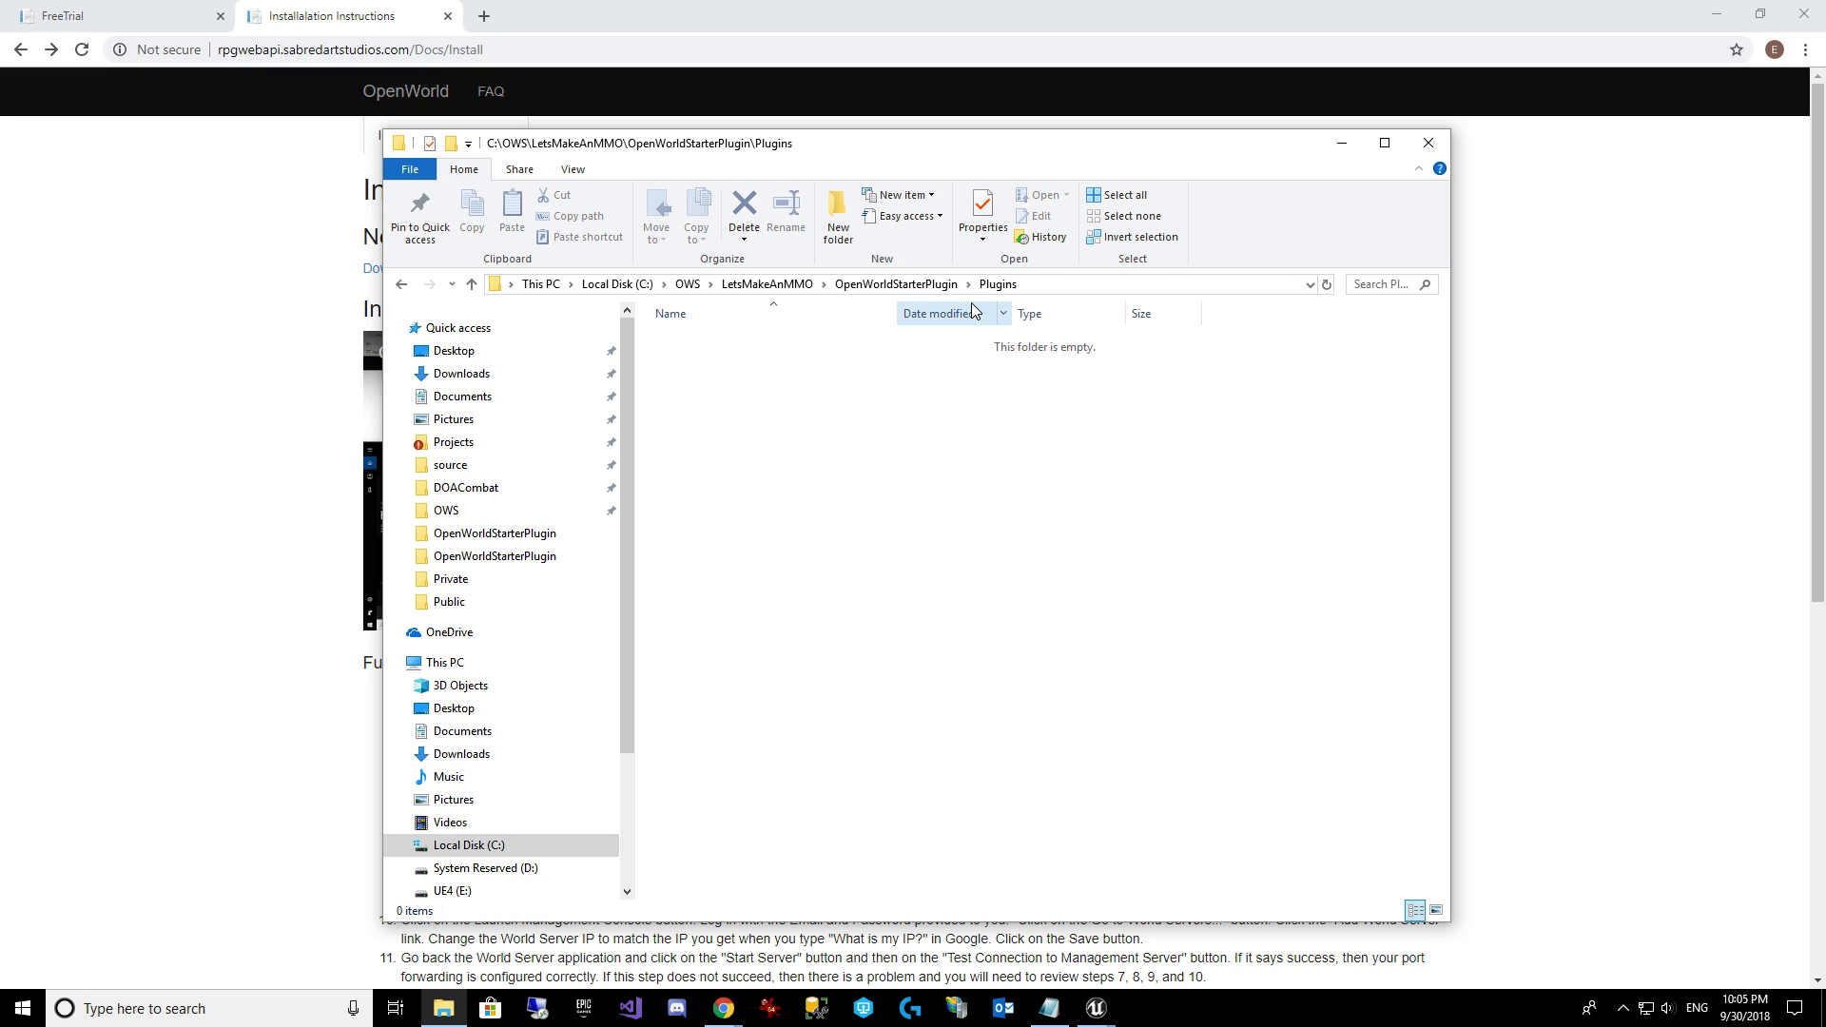
Copy the OWSPlugin folder from OpenWorldStarterPlugin\Plugins inside OpenWorldStarterPlugin20180930.zip.
{"action": "left_click", "coordinate": [899, 284]}
{"action": "left_click", "coordinate": [778, 287]}
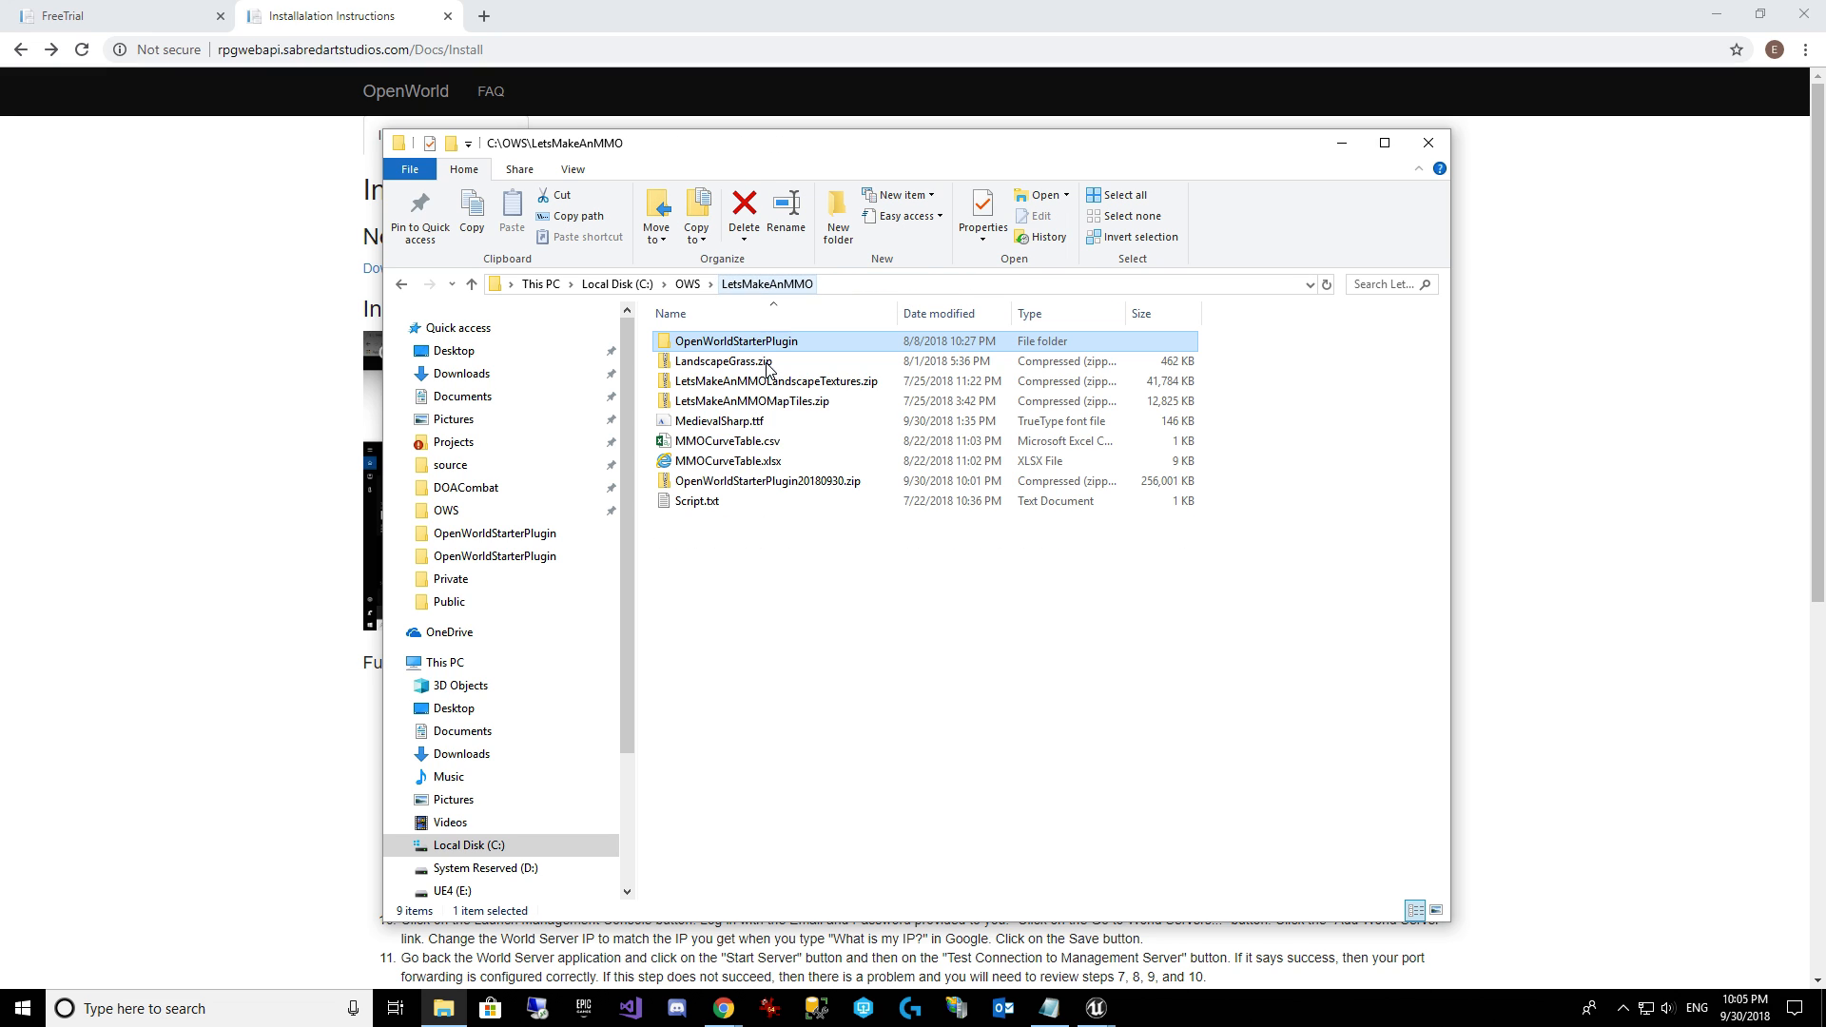
{"action": "double_click", "coordinate": [772, 466]}
{"action": "double_click", "coordinate": [747, 346]}
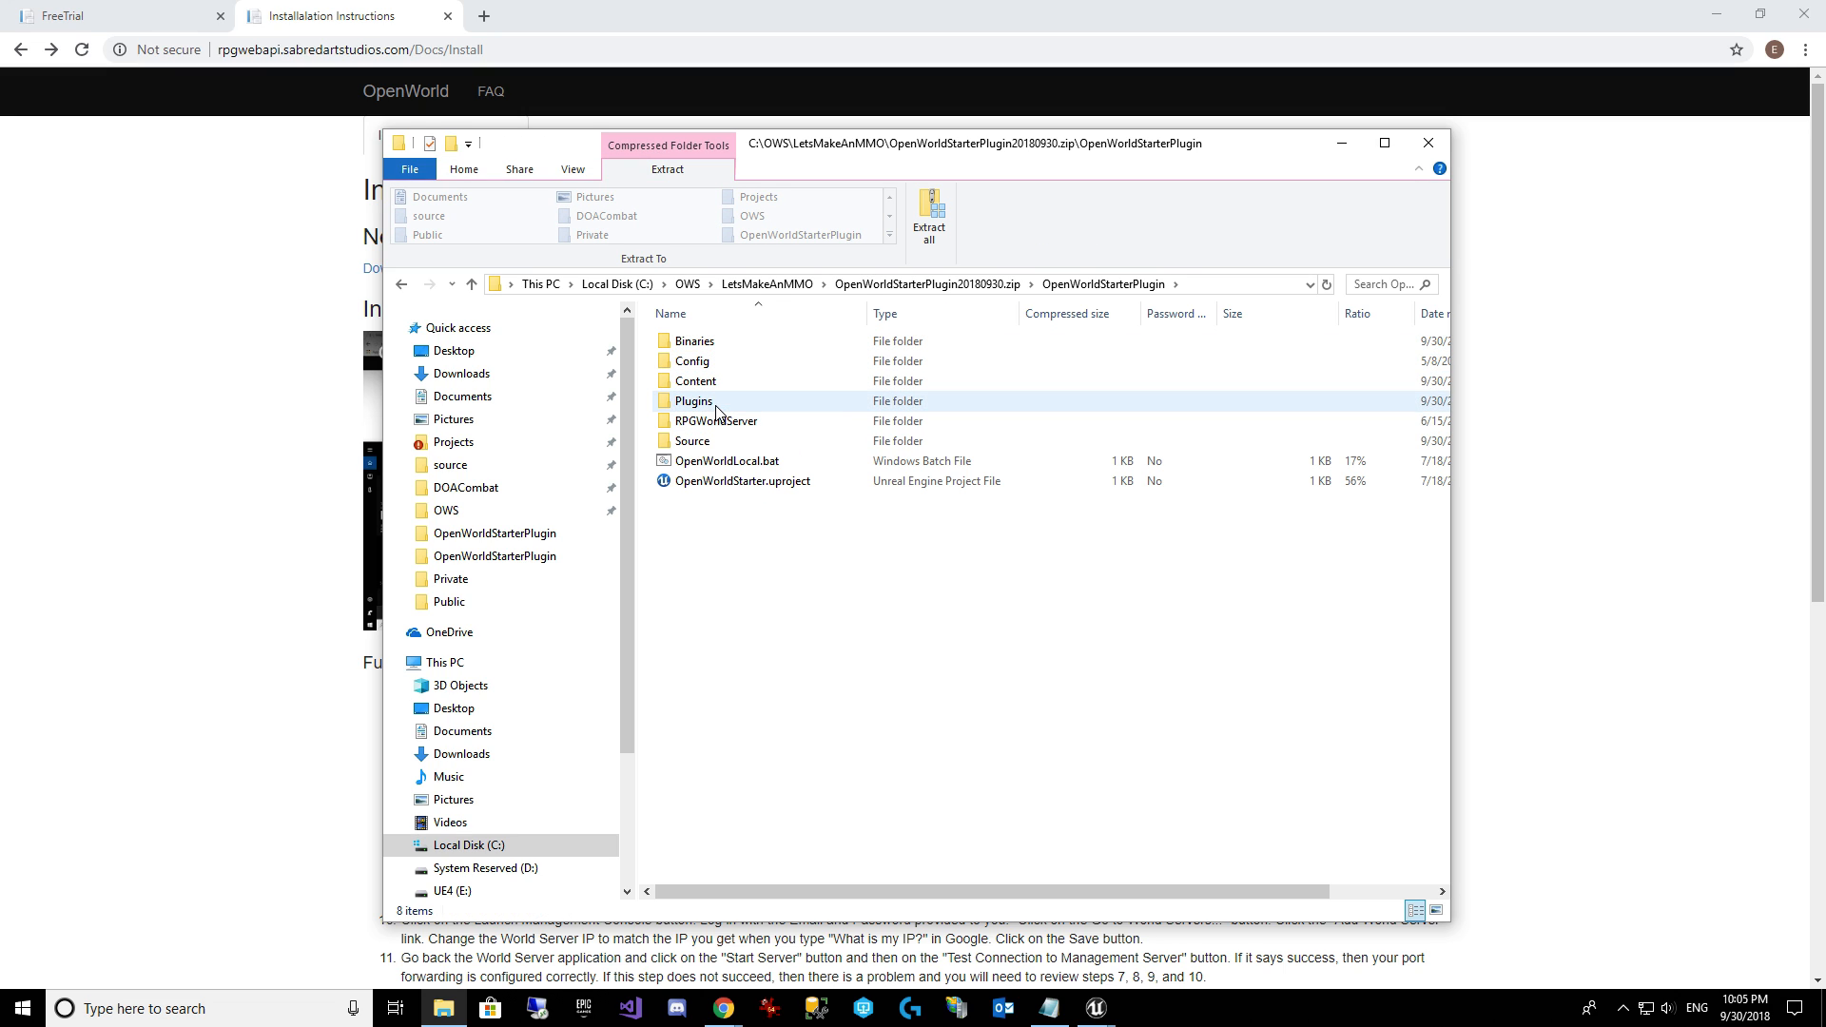
{"action": "double_click", "coordinate": [728, 404]}
{"action": "left_click", "coordinate": [720, 346]}
{"action": "right_click", "coordinate": [720, 354]}
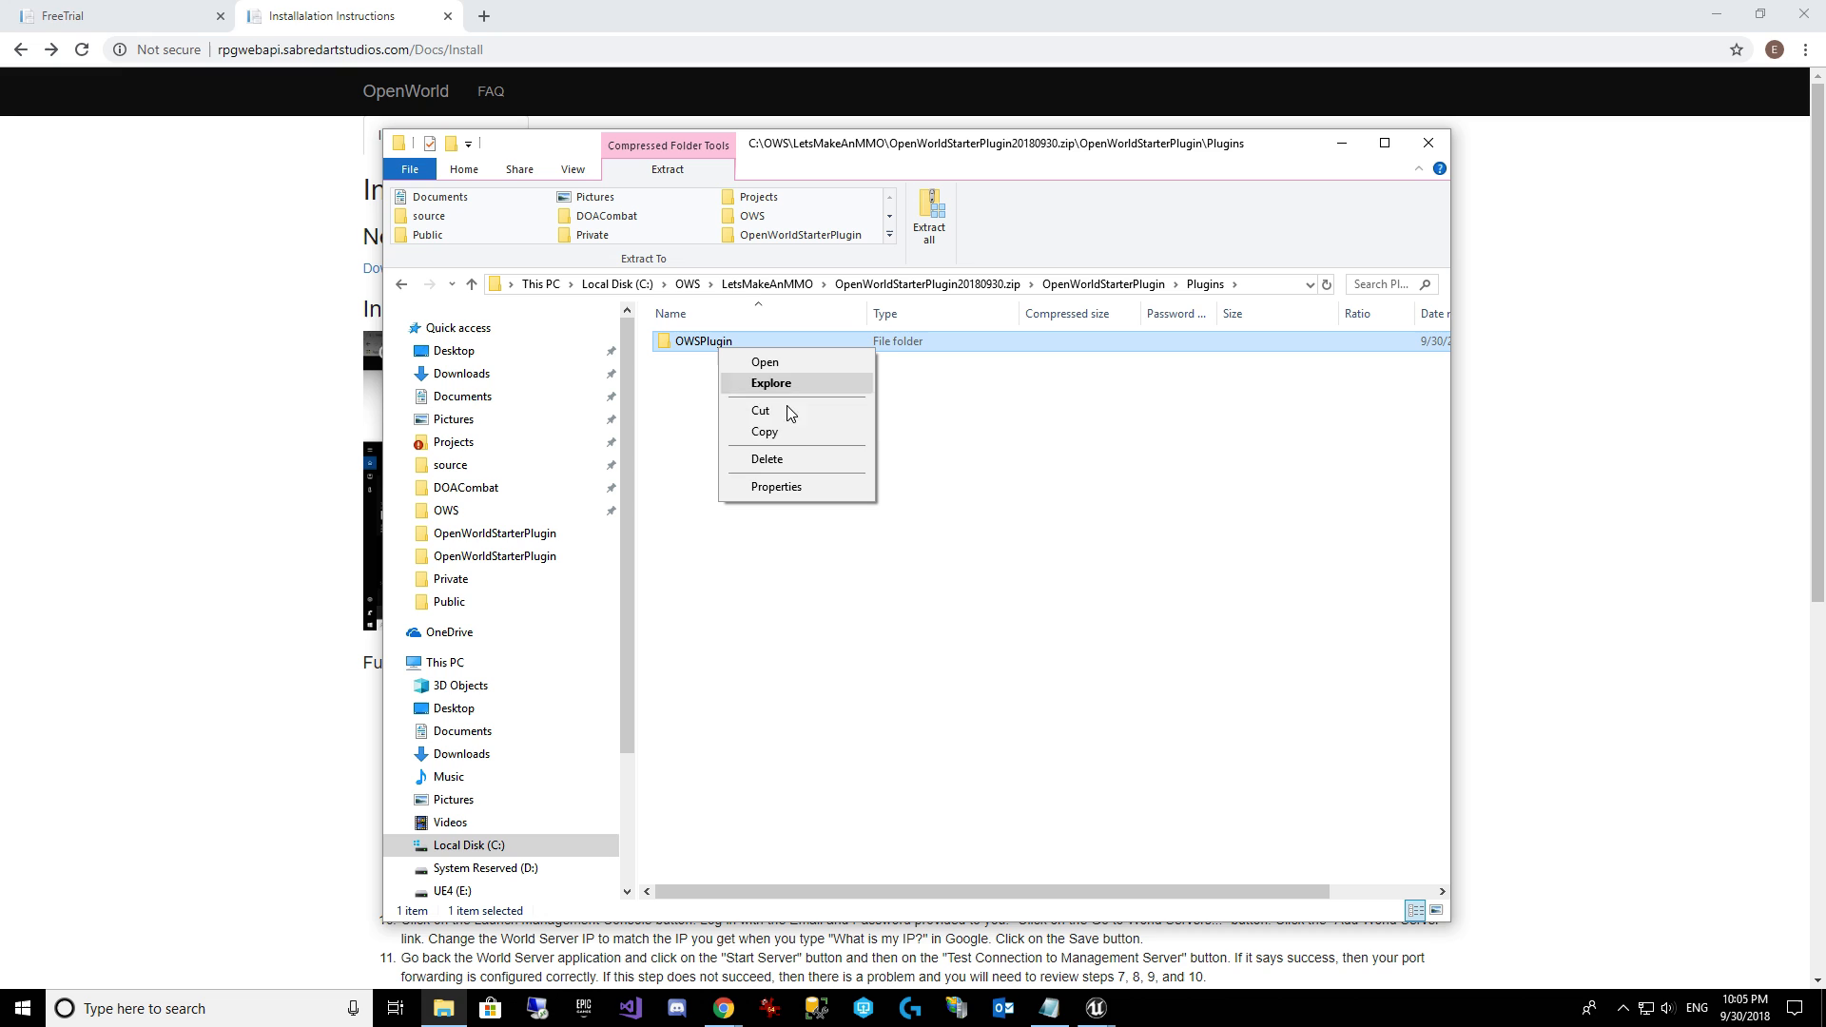
{"action": "left_click", "coordinate": [809, 431]}
Paste the copied OWSPlugin folder into the Plugins folder of the extracted OpenWorldStarterPlugin project.
{"action": "left_click", "coordinate": [767, 283]}
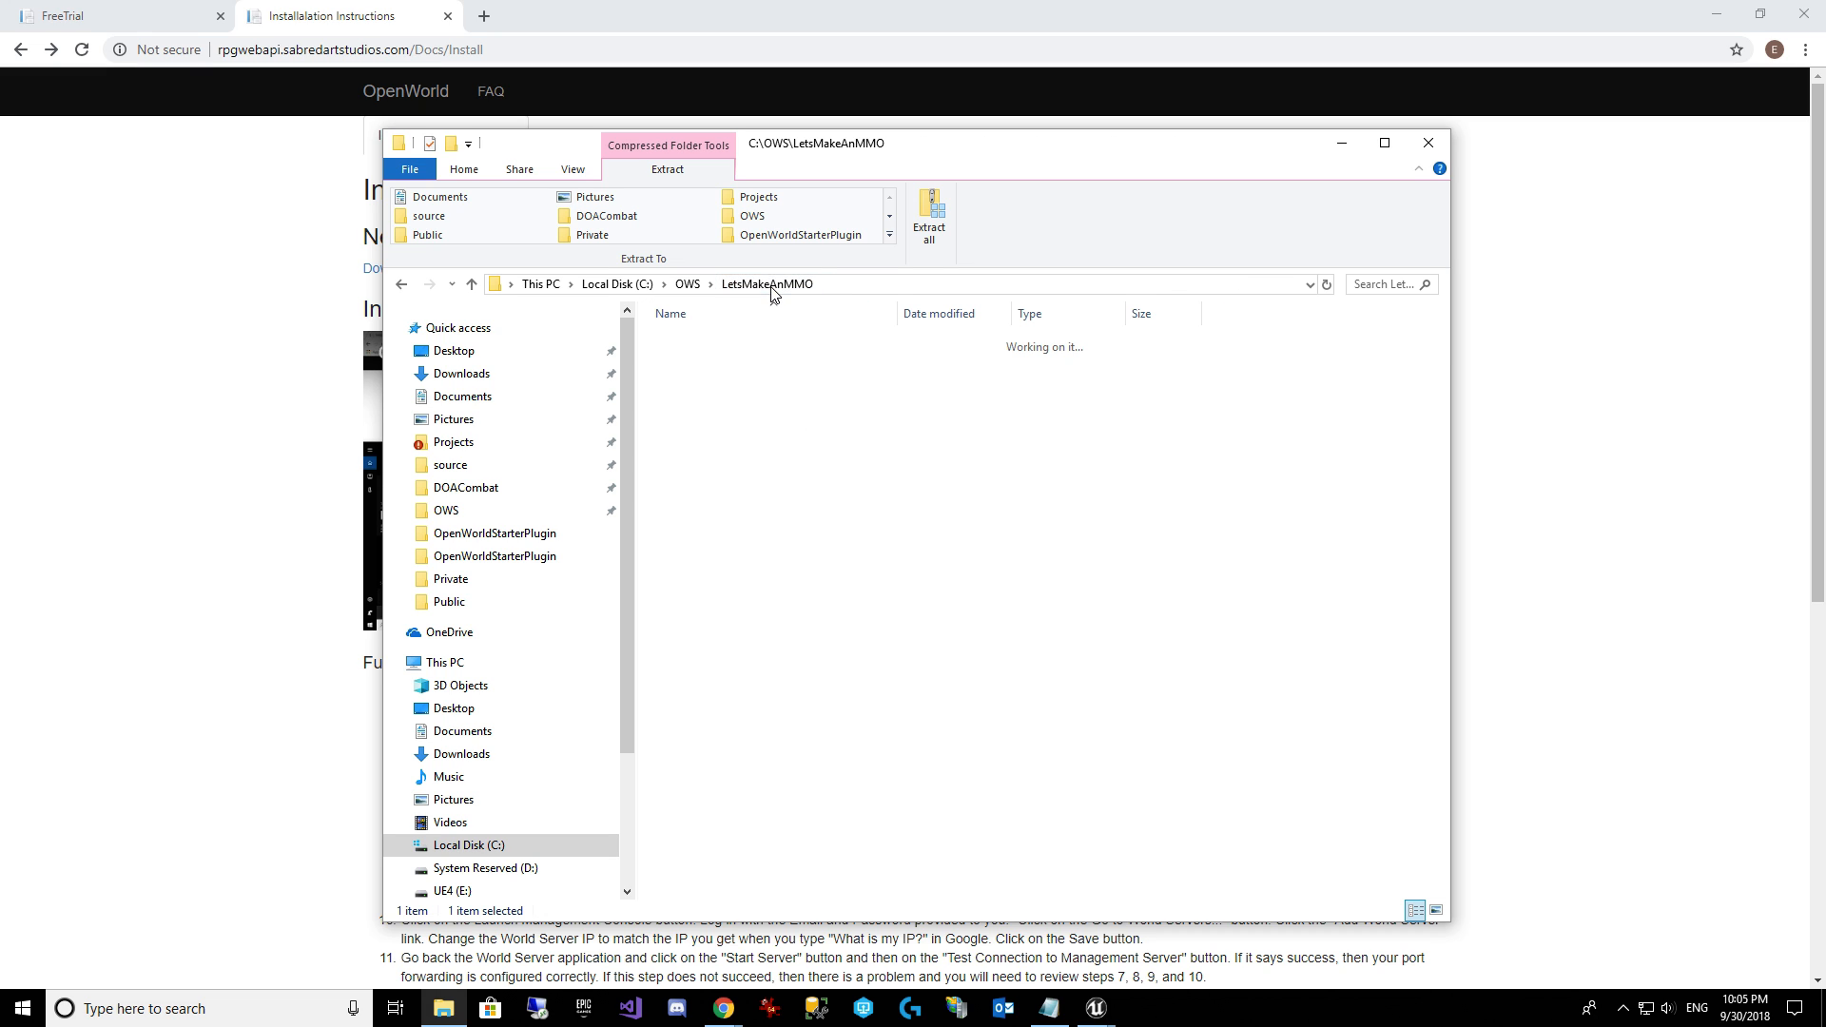
{"action": "double_click", "coordinate": [754, 344]}
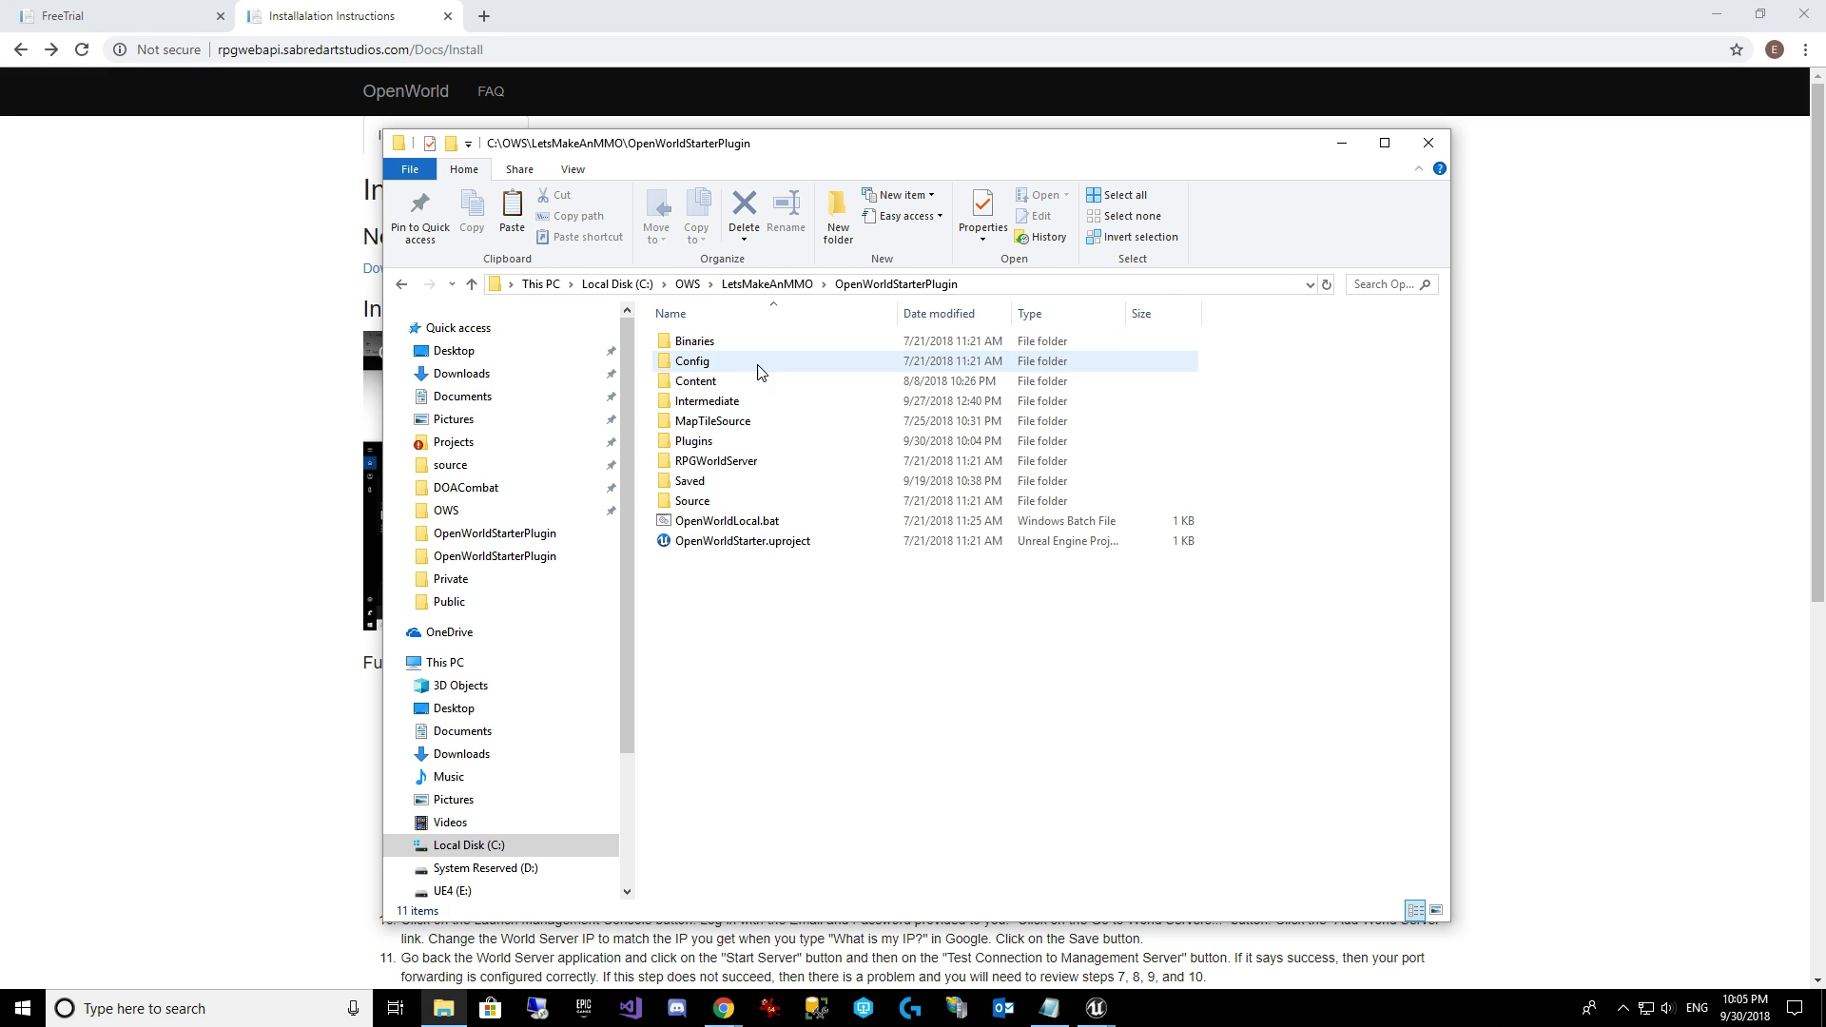
{"action": "double_click", "coordinate": [712, 443]}
{"action": "right_click", "coordinate": [714, 449]}
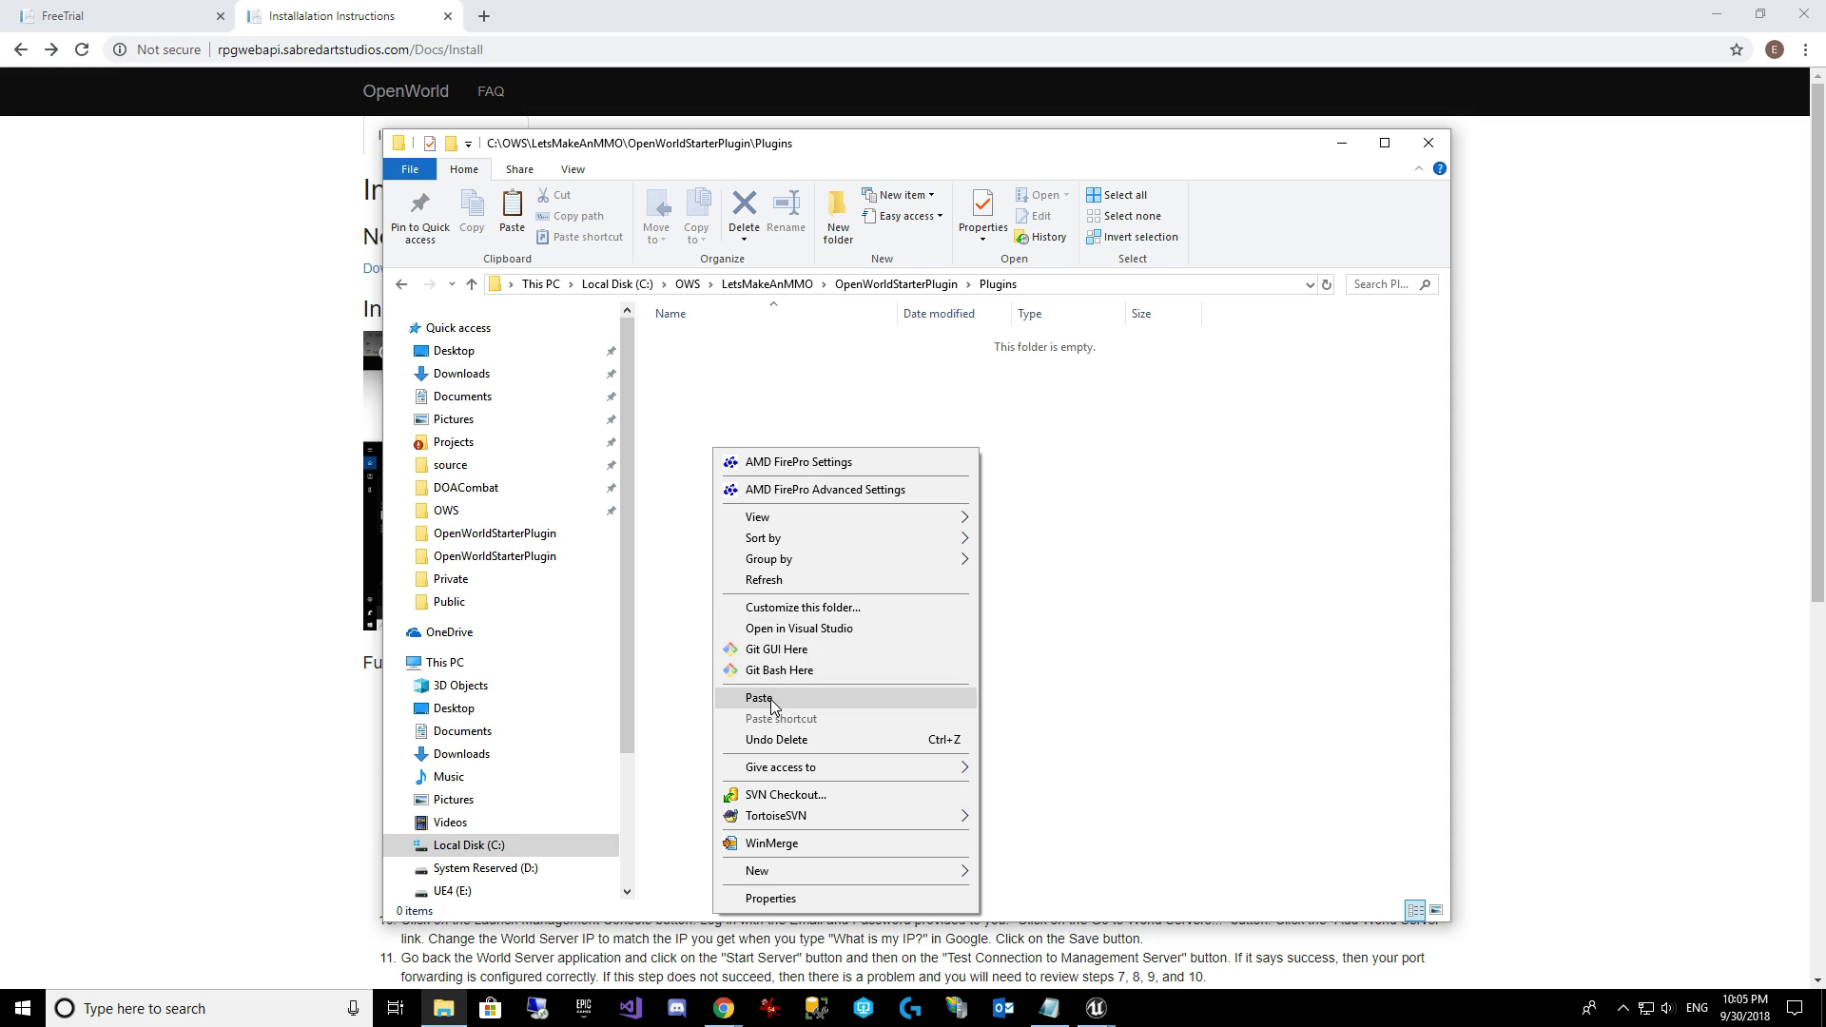
{"action": "left_click", "coordinate": [759, 698]}
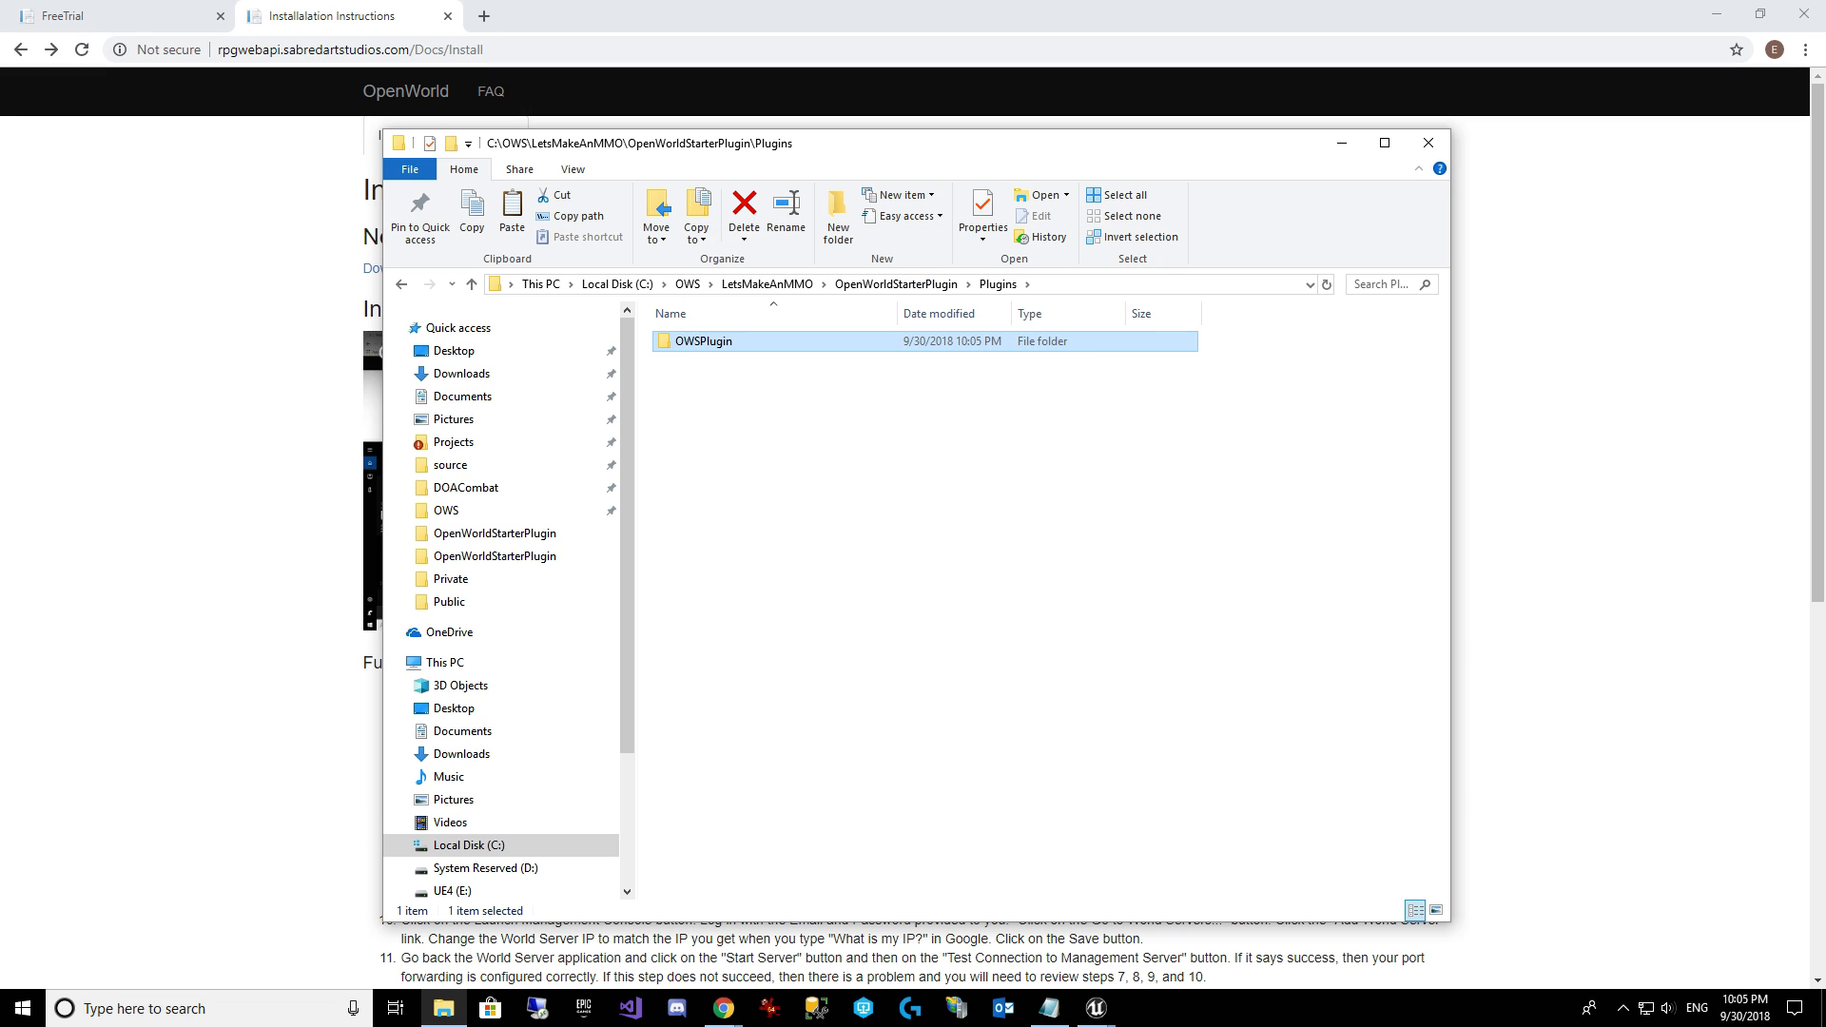
Open OpenWorldStarter.uproject from the OpenWorldStarterPlugin folder in Unreal Editor.
{"action": "left_click", "coordinate": [739, 284]}
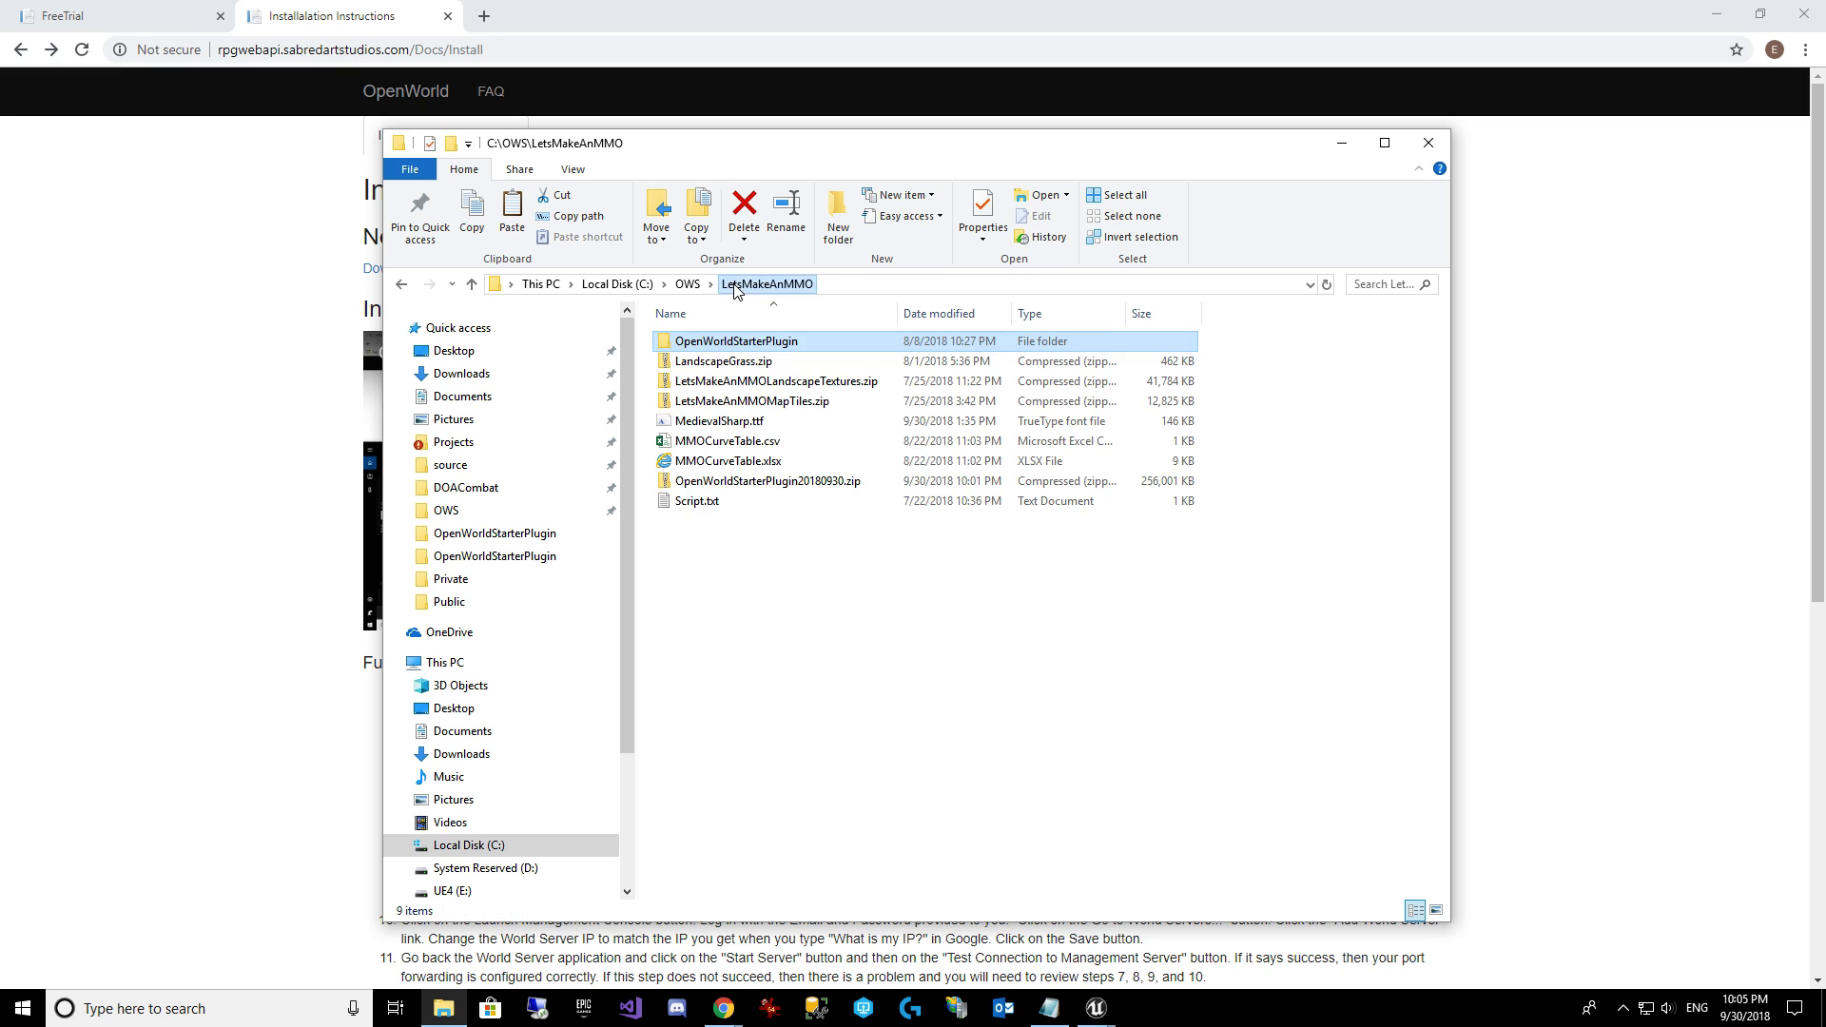
{"action": "left_click", "coordinate": [806, 326]}
{"action": "double_click", "coordinate": [772, 344]}
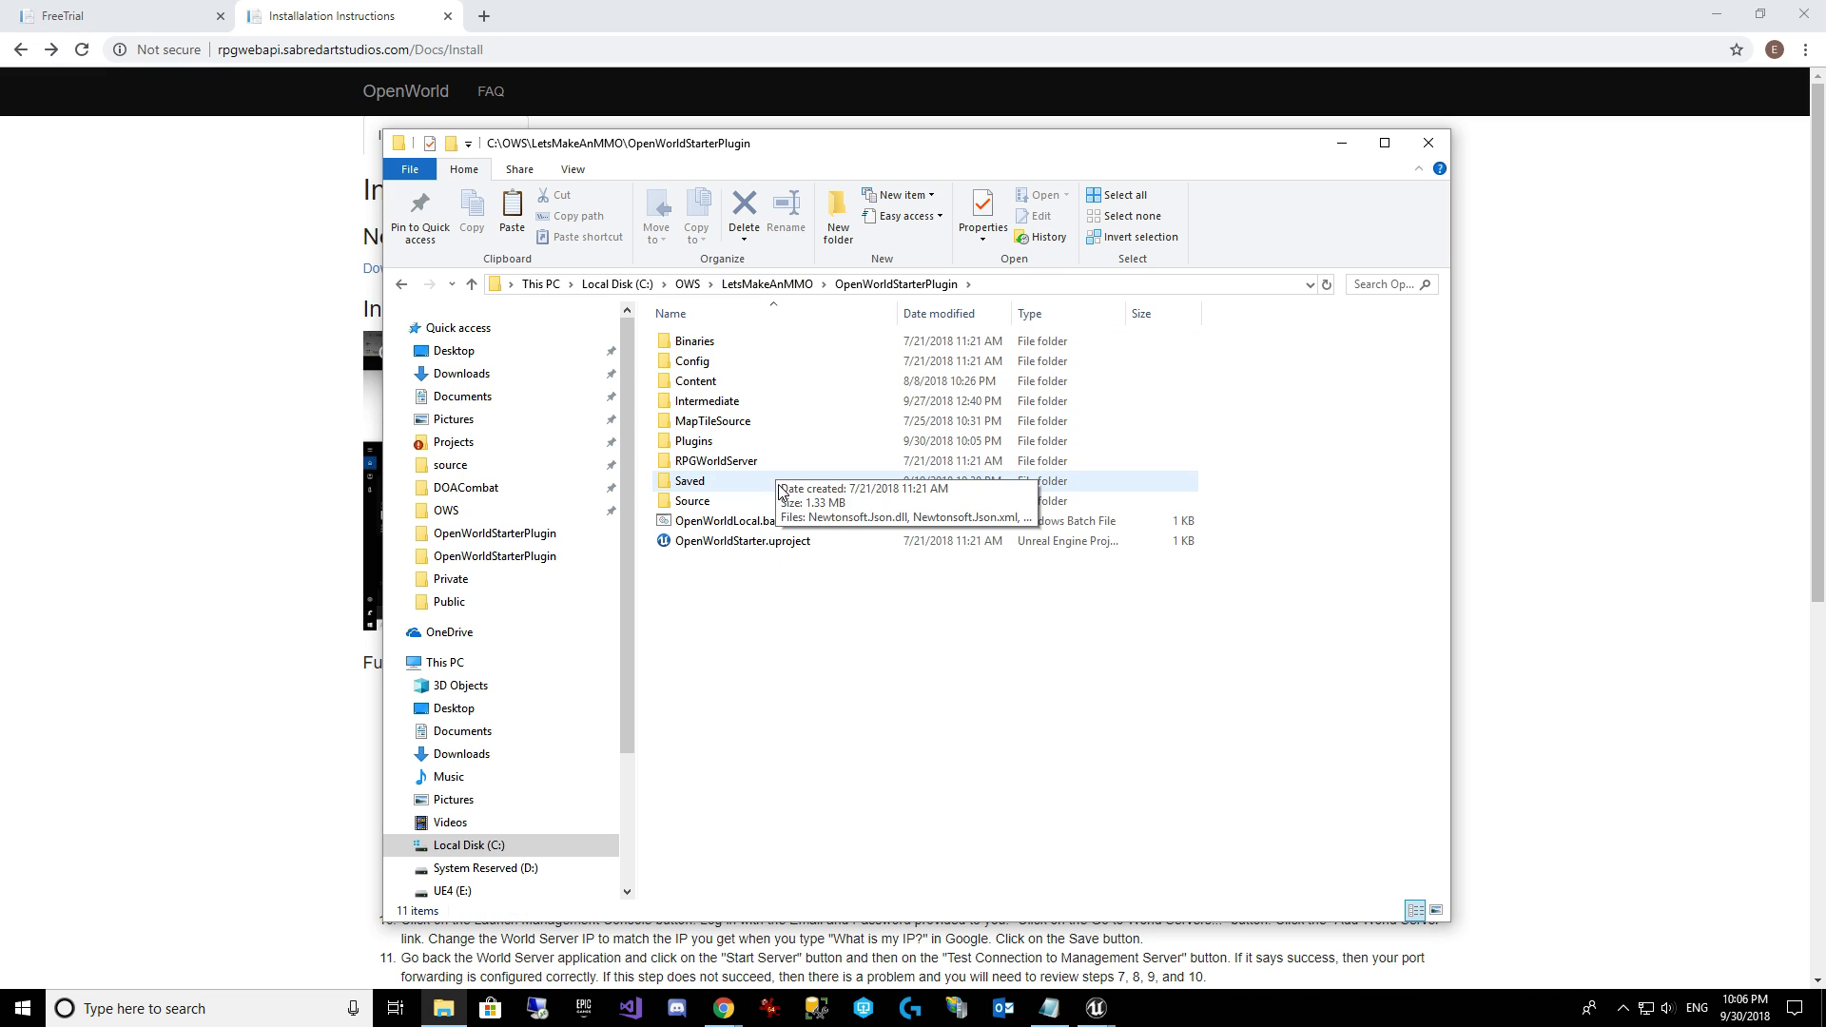
{"action": "double_click", "coordinate": [769, 543]}
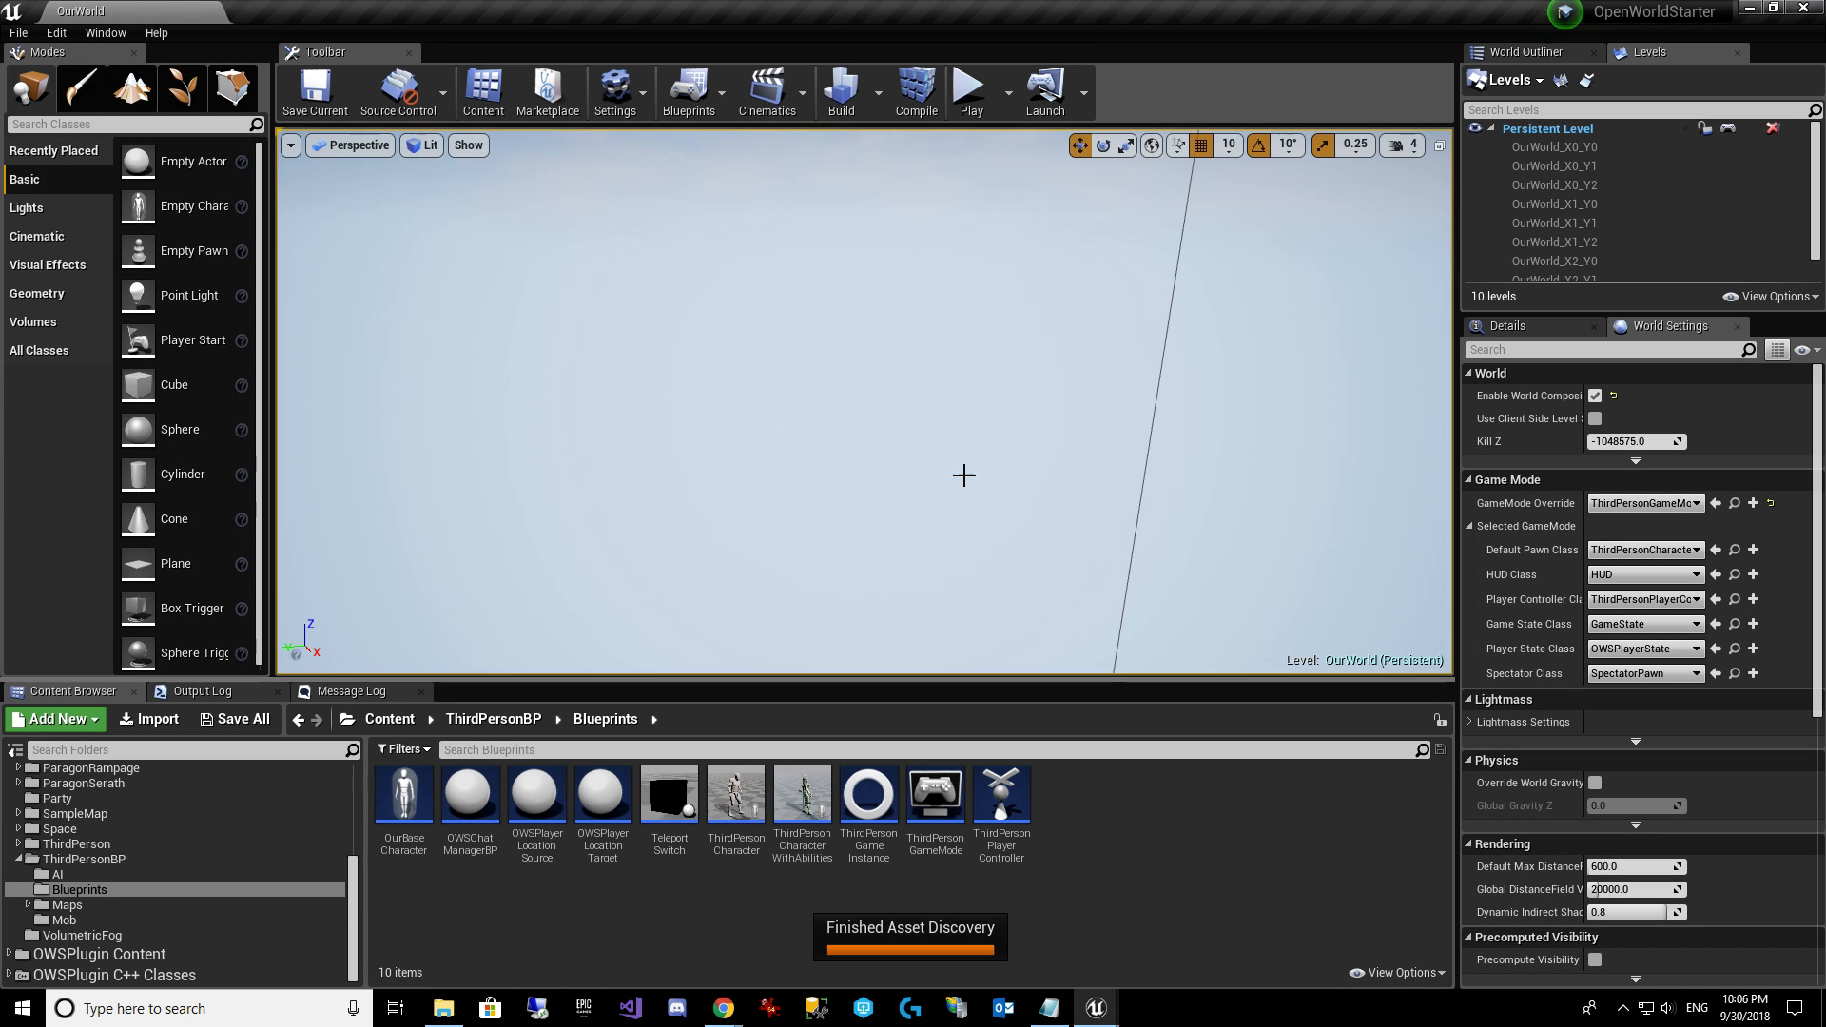
Load all nine OurWorld sublevels, from OurWorld_X0_Y0 to OurWorld_X2_Y2, into the persistent level.
{"action": "left_click", "coordinate": [1592, 146]}
{"action": "scroll", "coordinate": [1623, 242], "scroll_direction": "down", "scroll_amount": 1}
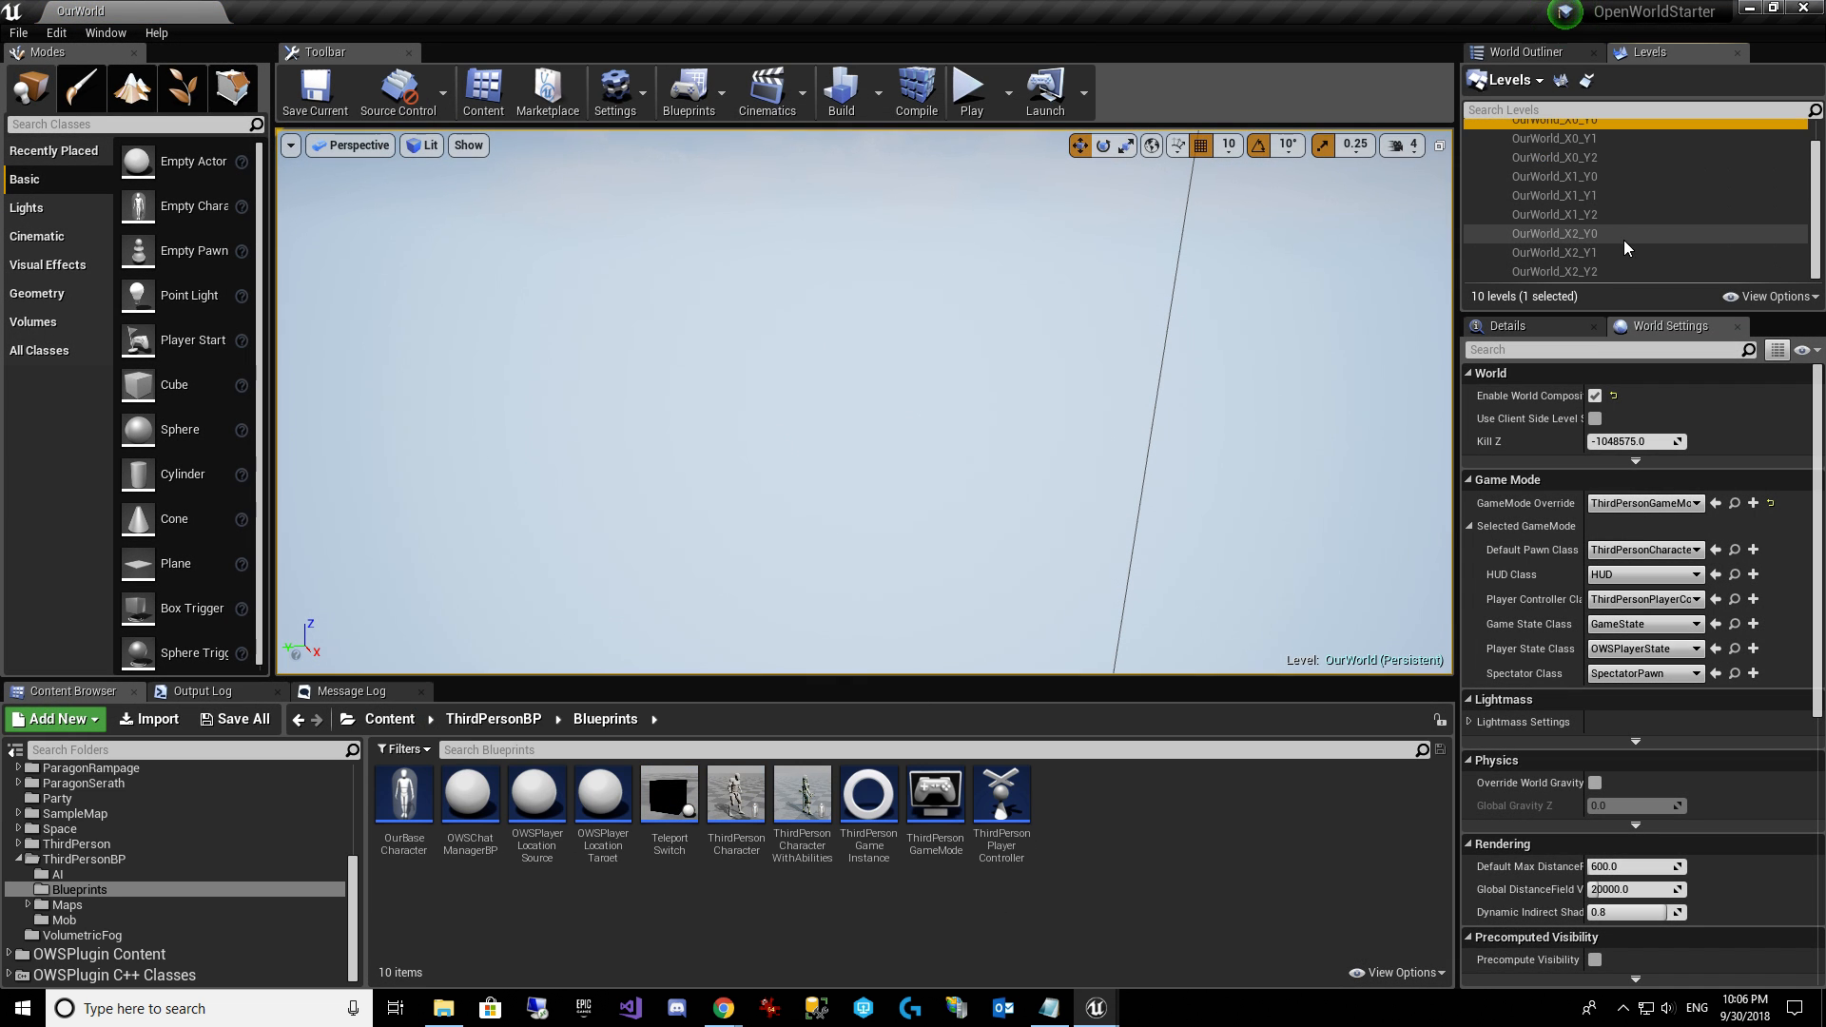
{"action": "left_click", "coordinate": [1600, 257], "text": "shift"}
{"action": "left_click", "coordinate": [1596, 271], "text": "shift"}
{"action": "right_click", "coordinate": [1594, 276]}
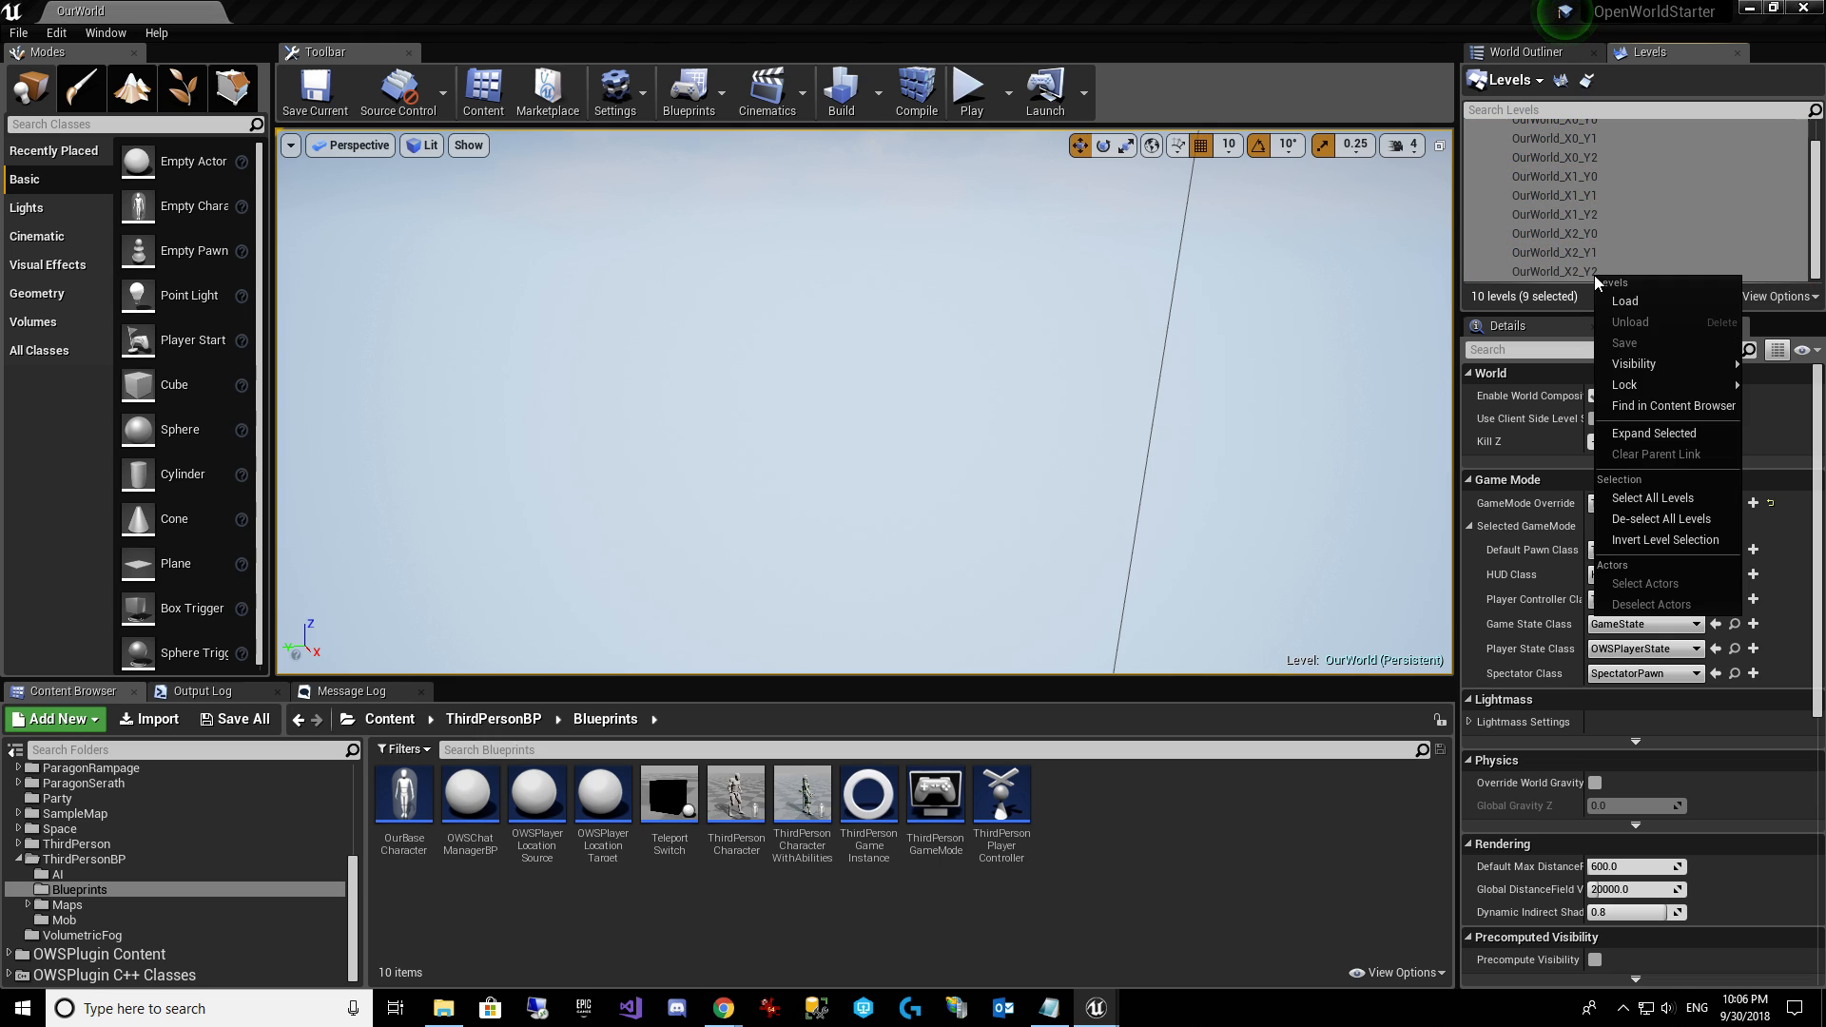
{"action": "left_click", "coordinate": [1653, 305]}
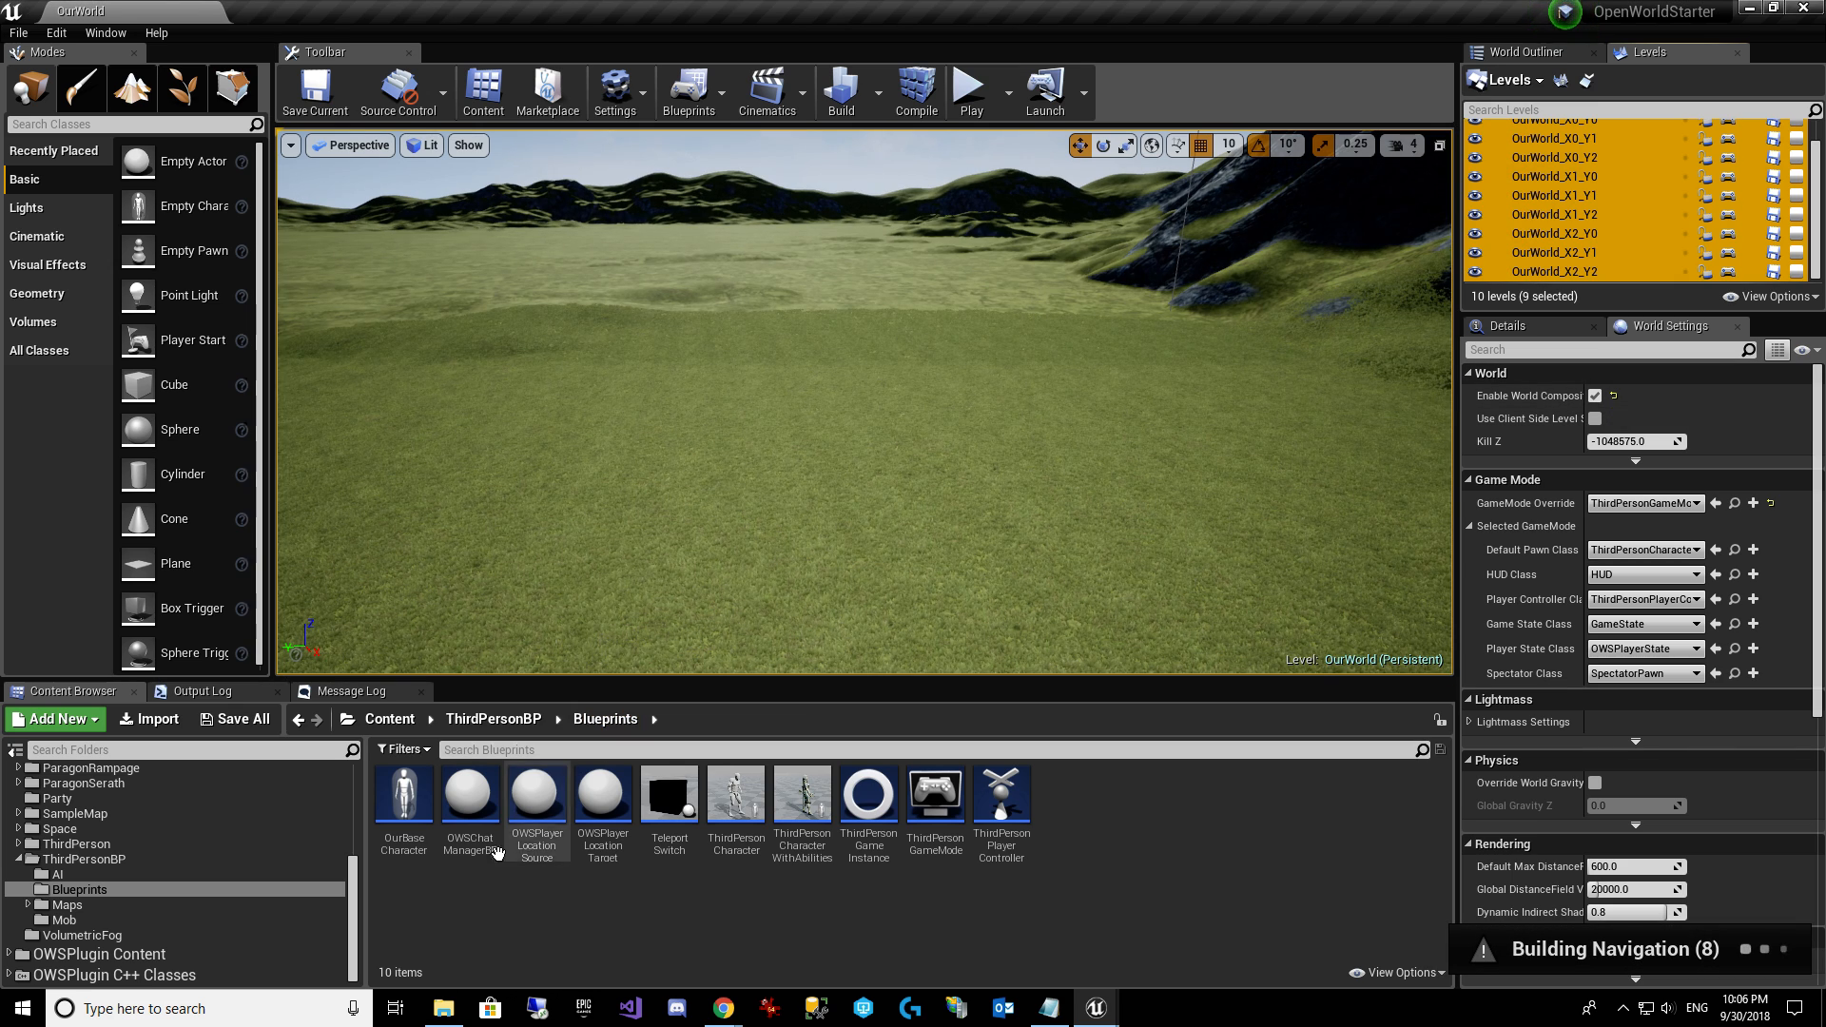
Open the RockyPath asset folder under KiteDemo, Environments, GroundTiles in the project content.
{"action": "left_click_drag", "start_coordinate": [353, 882], "coordinate": [353, 791]}
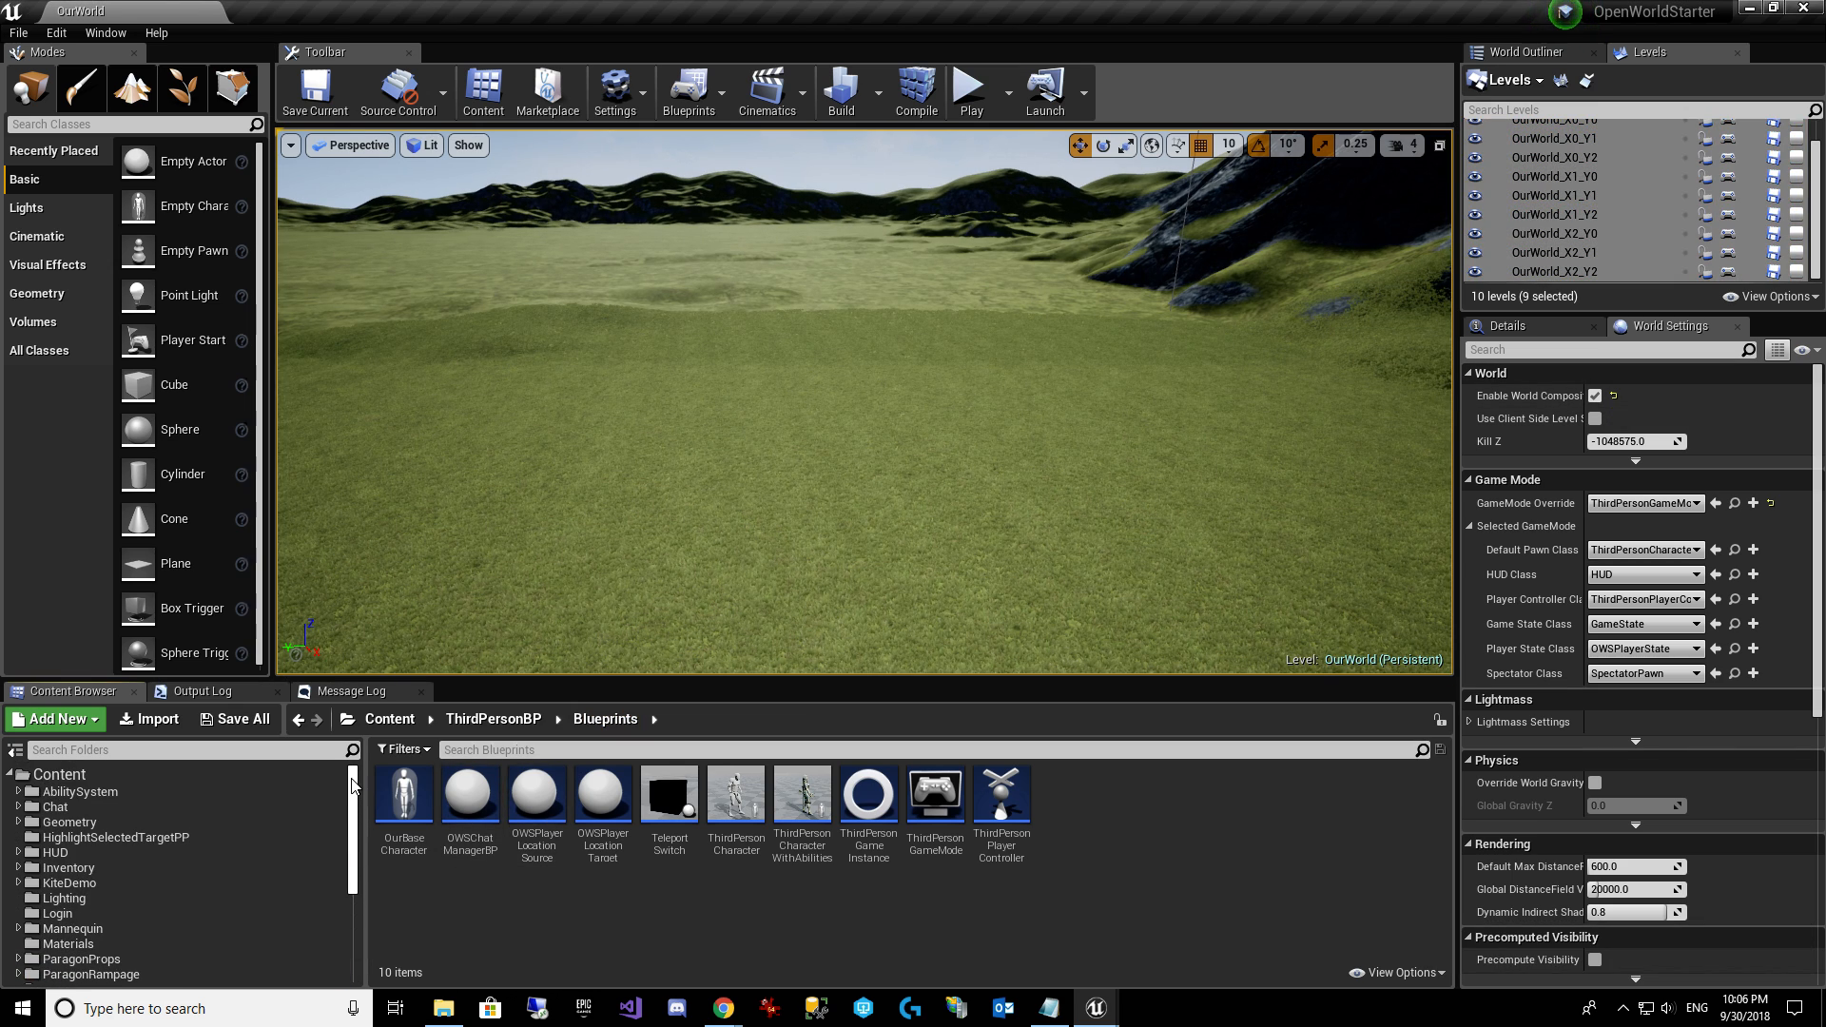
{"action": "double_click", "coordinate": [95, 883]}
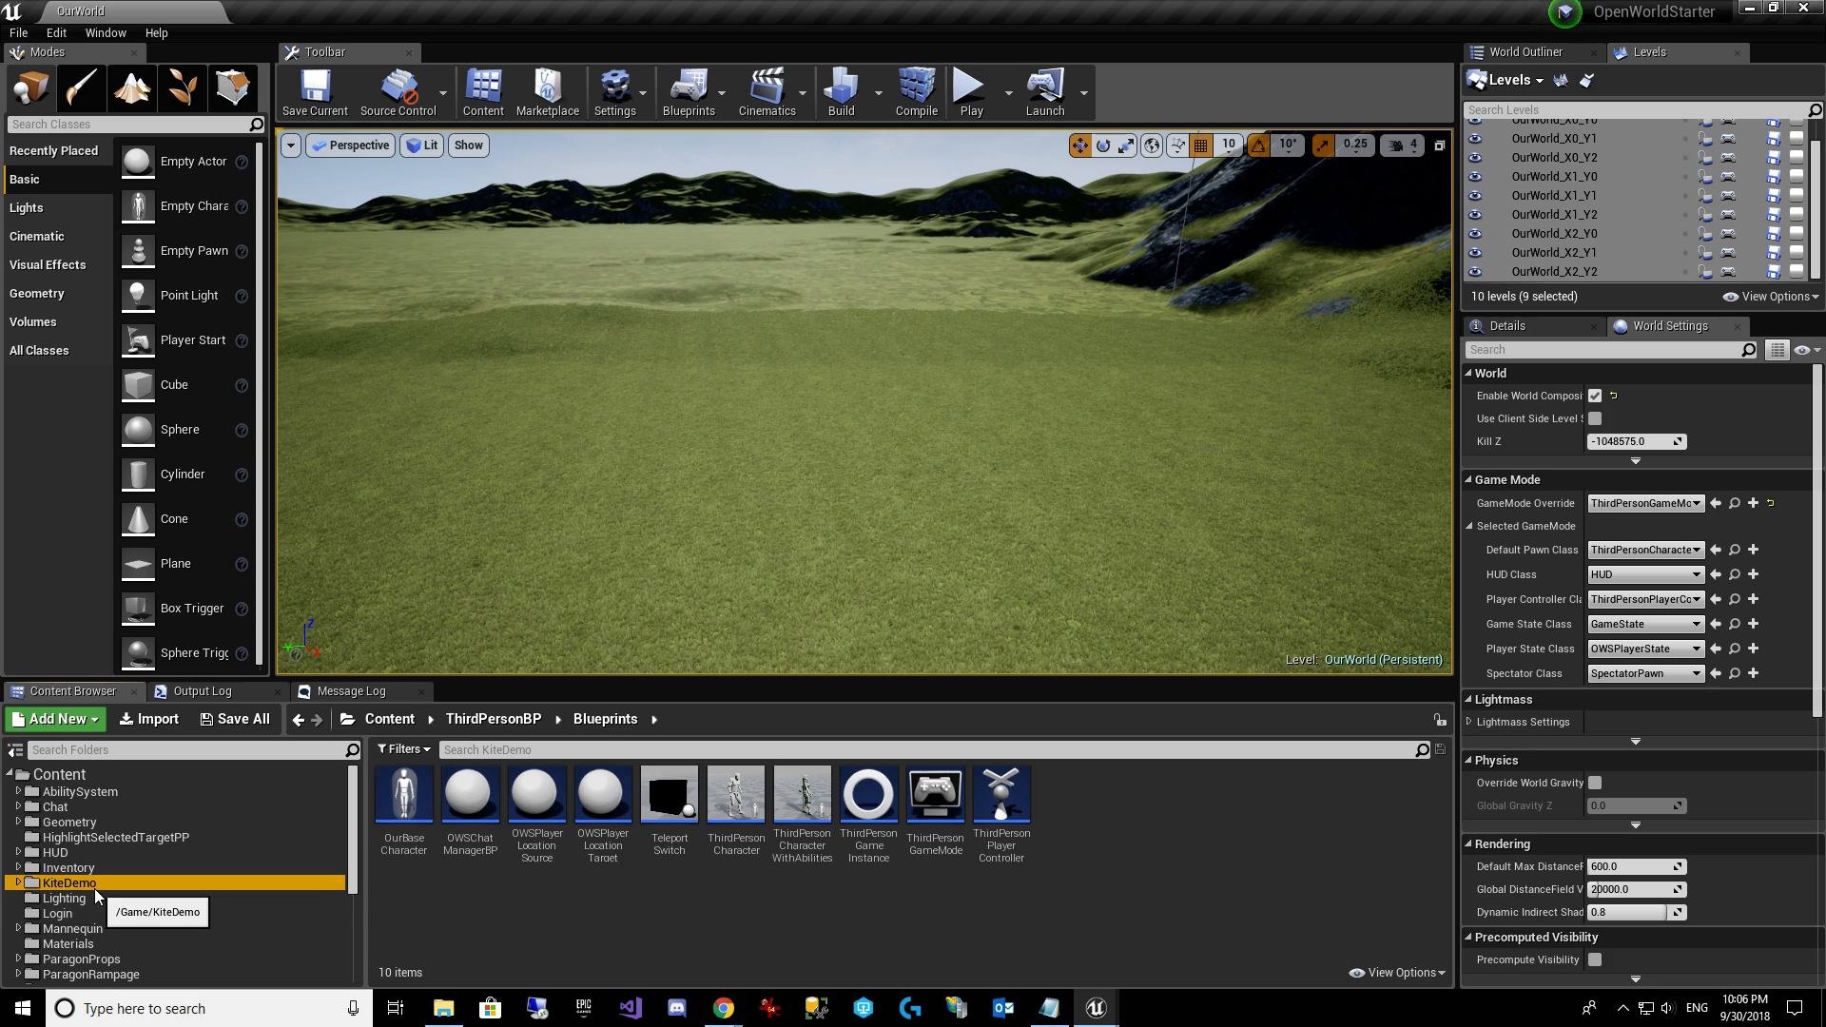
{"action": "left_click", "coordinate": [114, 899]}
{"action": "scroll", "coordinate": [168, 887], "scroll_direction": "down", "scroll_amount": 3}
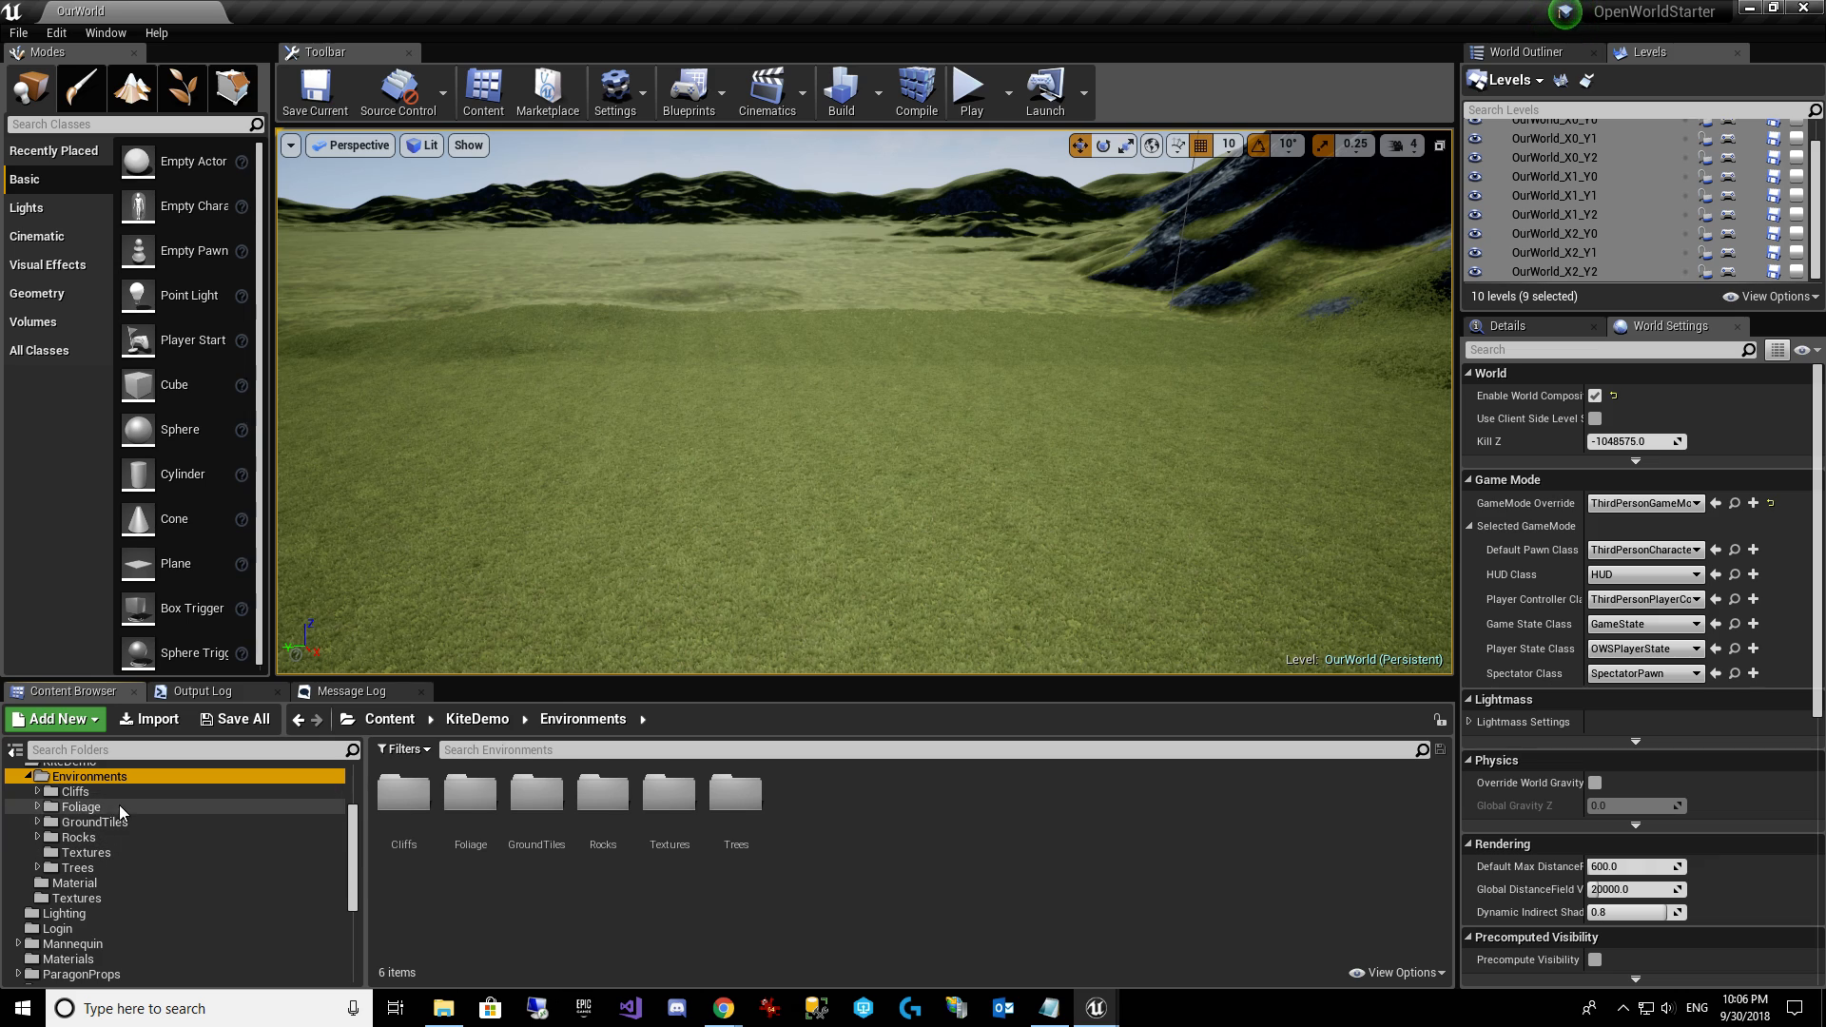
{"action": "double_click", "coordinate": [122, 823]}
{"action": "left_click", "coordinate": [139, 882]}
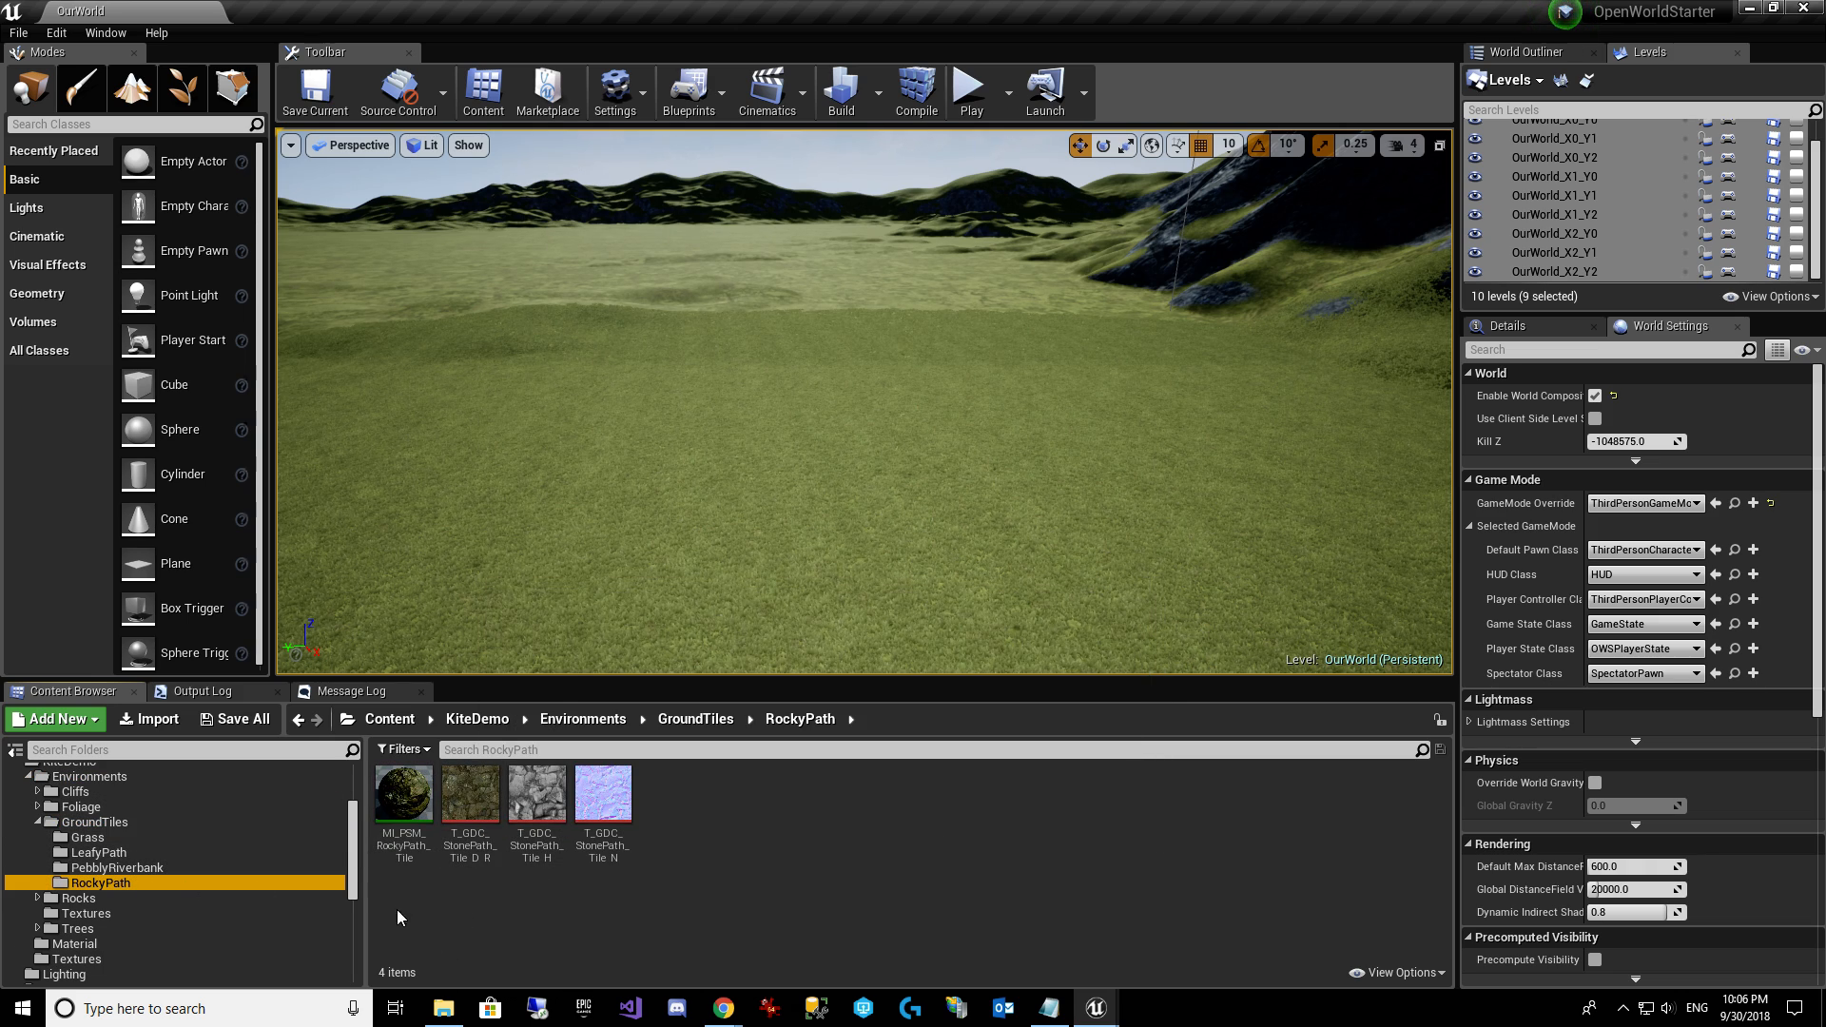
Open the project's Materials folder containing the landscape materials and material functions.
{"action": "left_click_drag", "start_coordinate": [354, 882], "coordinate": [359, 902]}
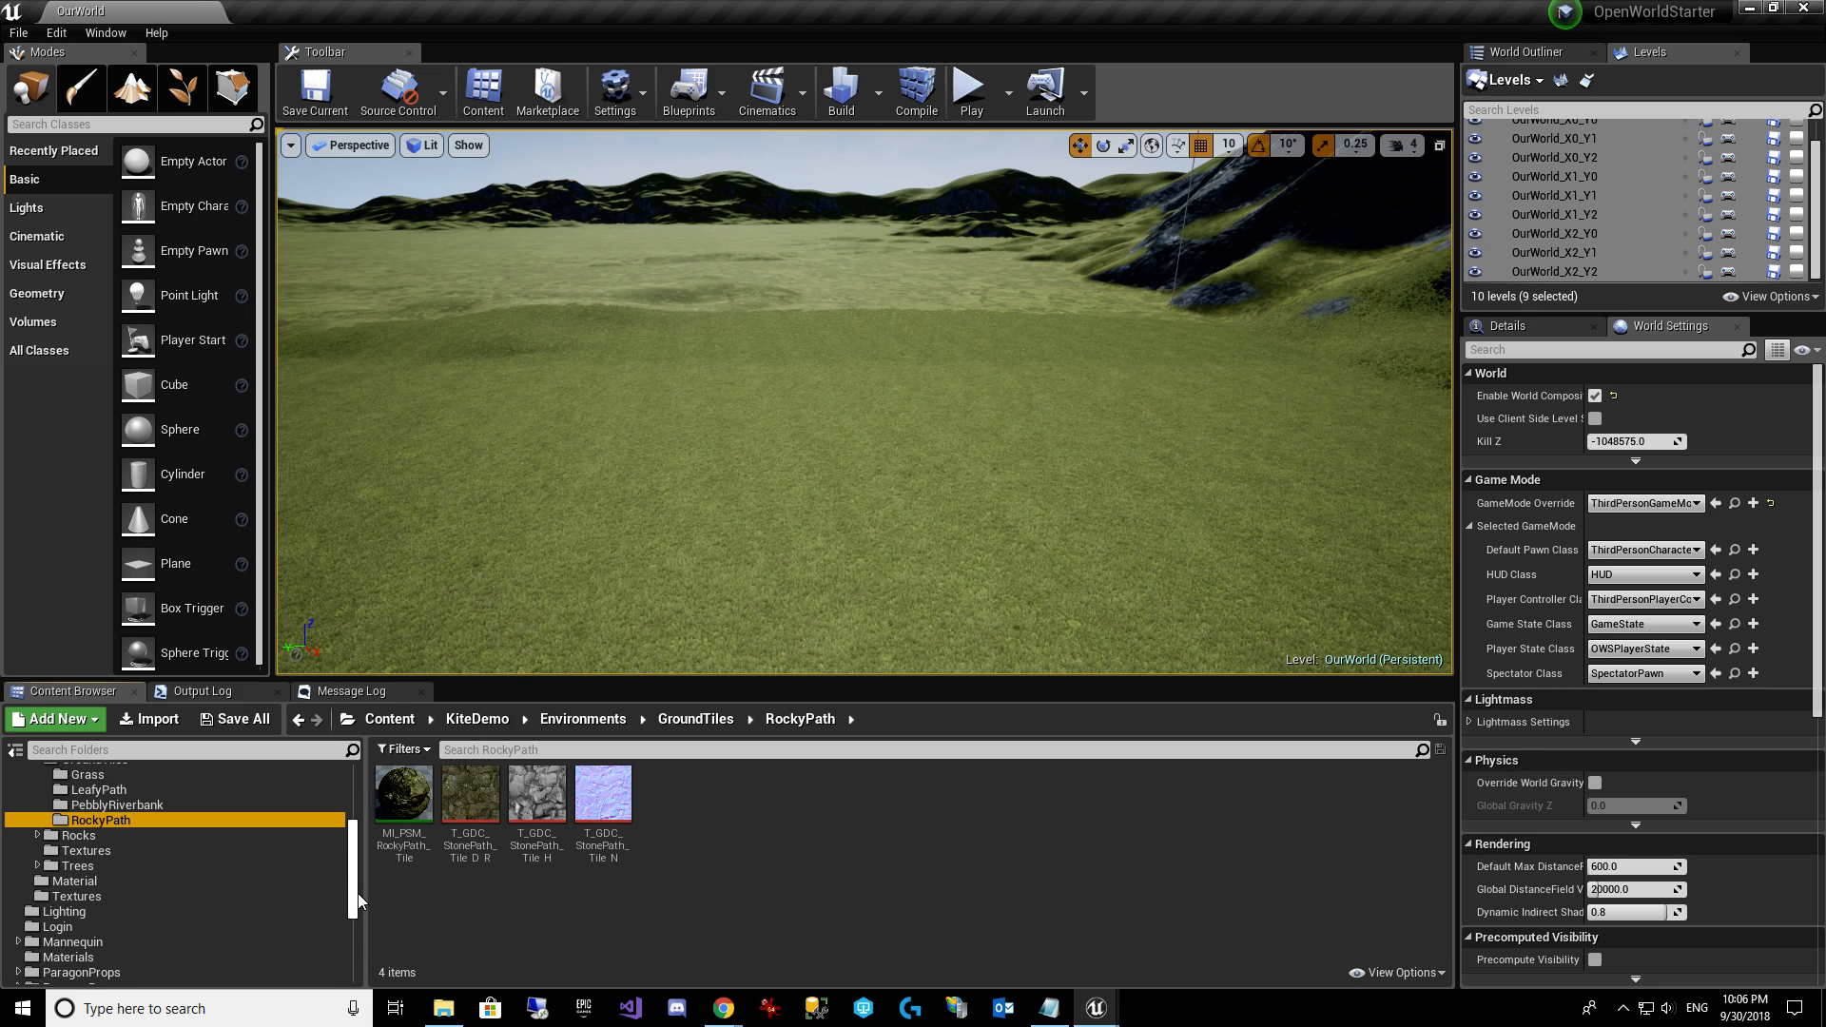
{"action": "left_click", "coordinate": [62, 882]}
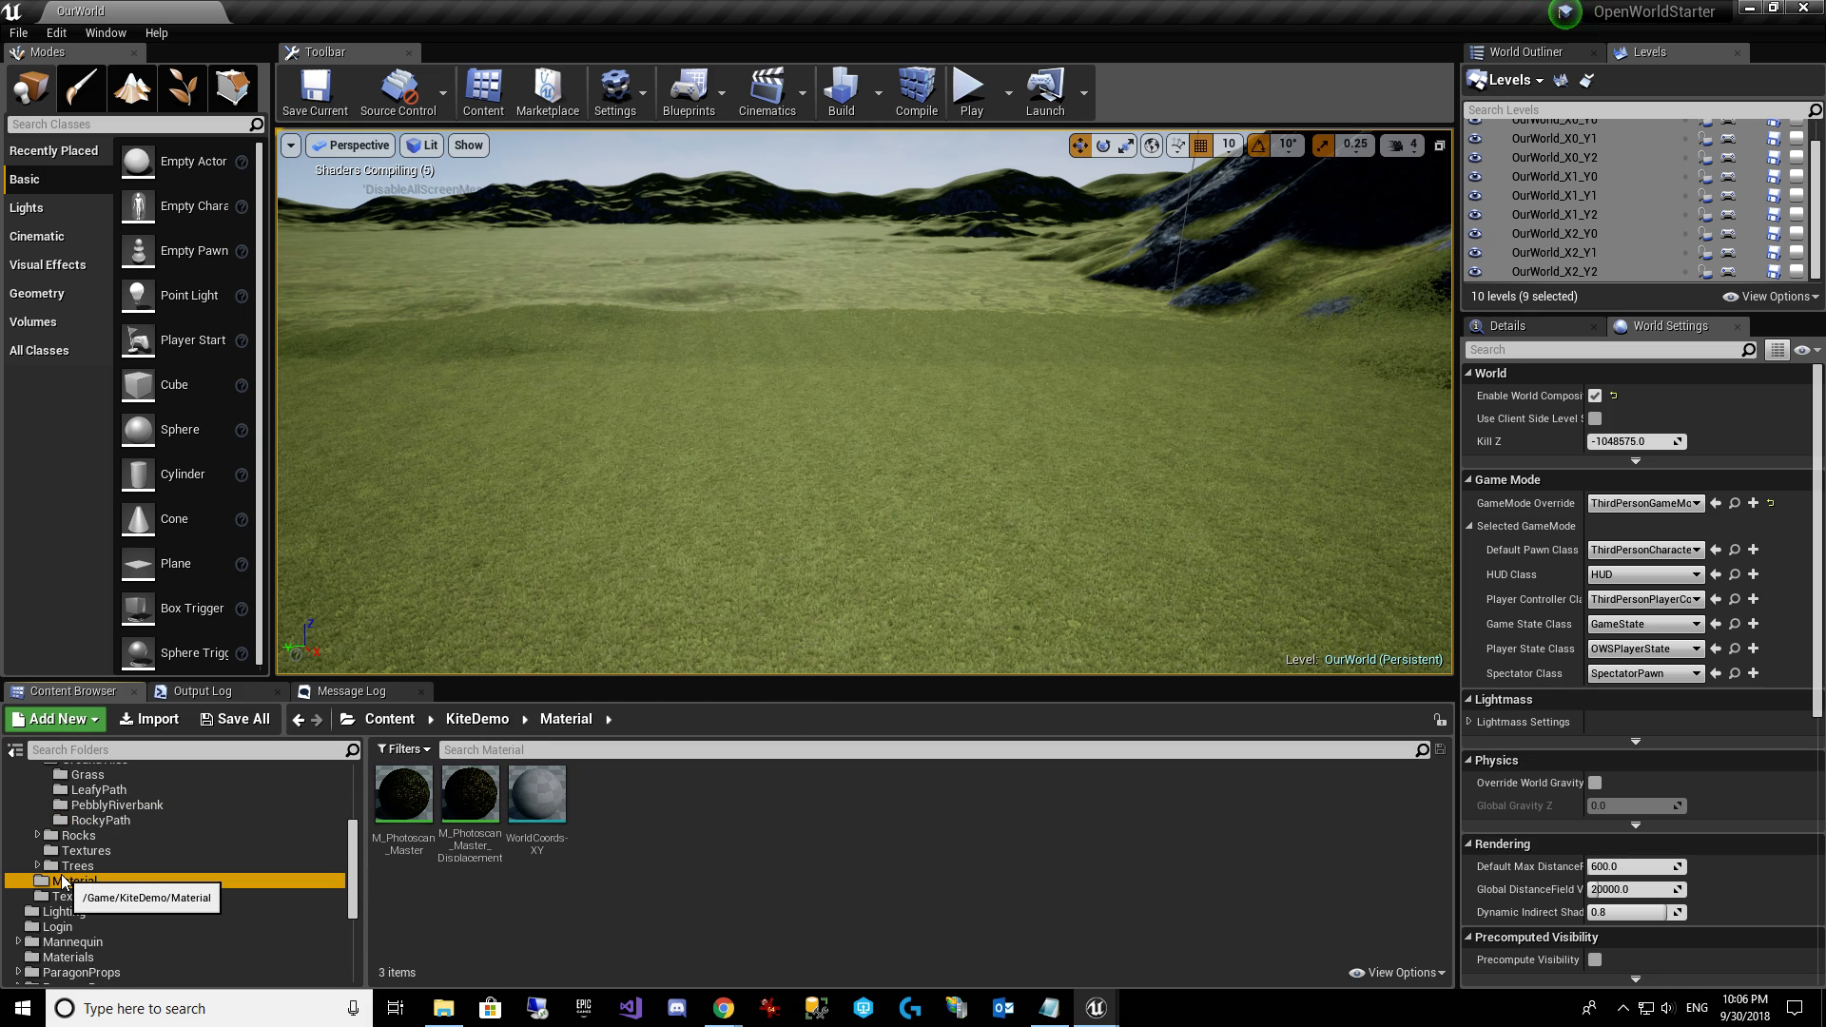
{"action": "scroll", "coordinate": [228, 900], "scroll_direction": "down", "scroll_amount": 2}
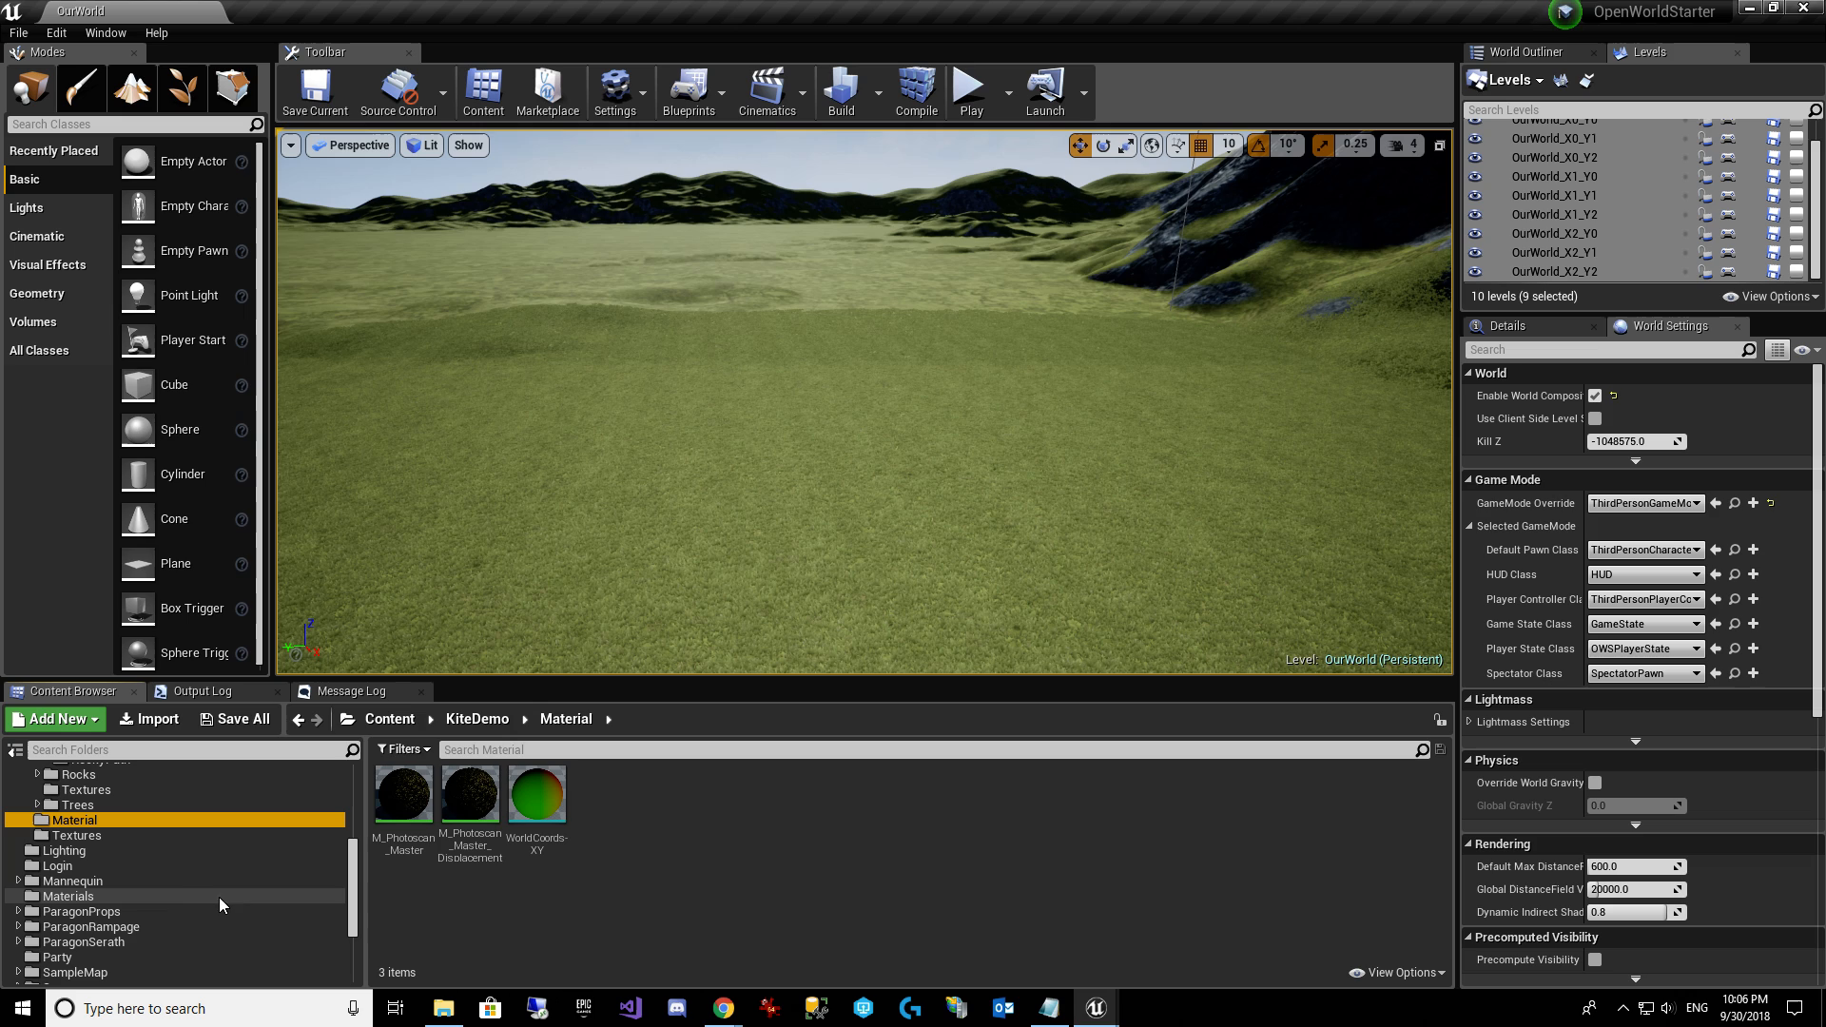
{"action": "left_click", "coordinate": [106, 893]}
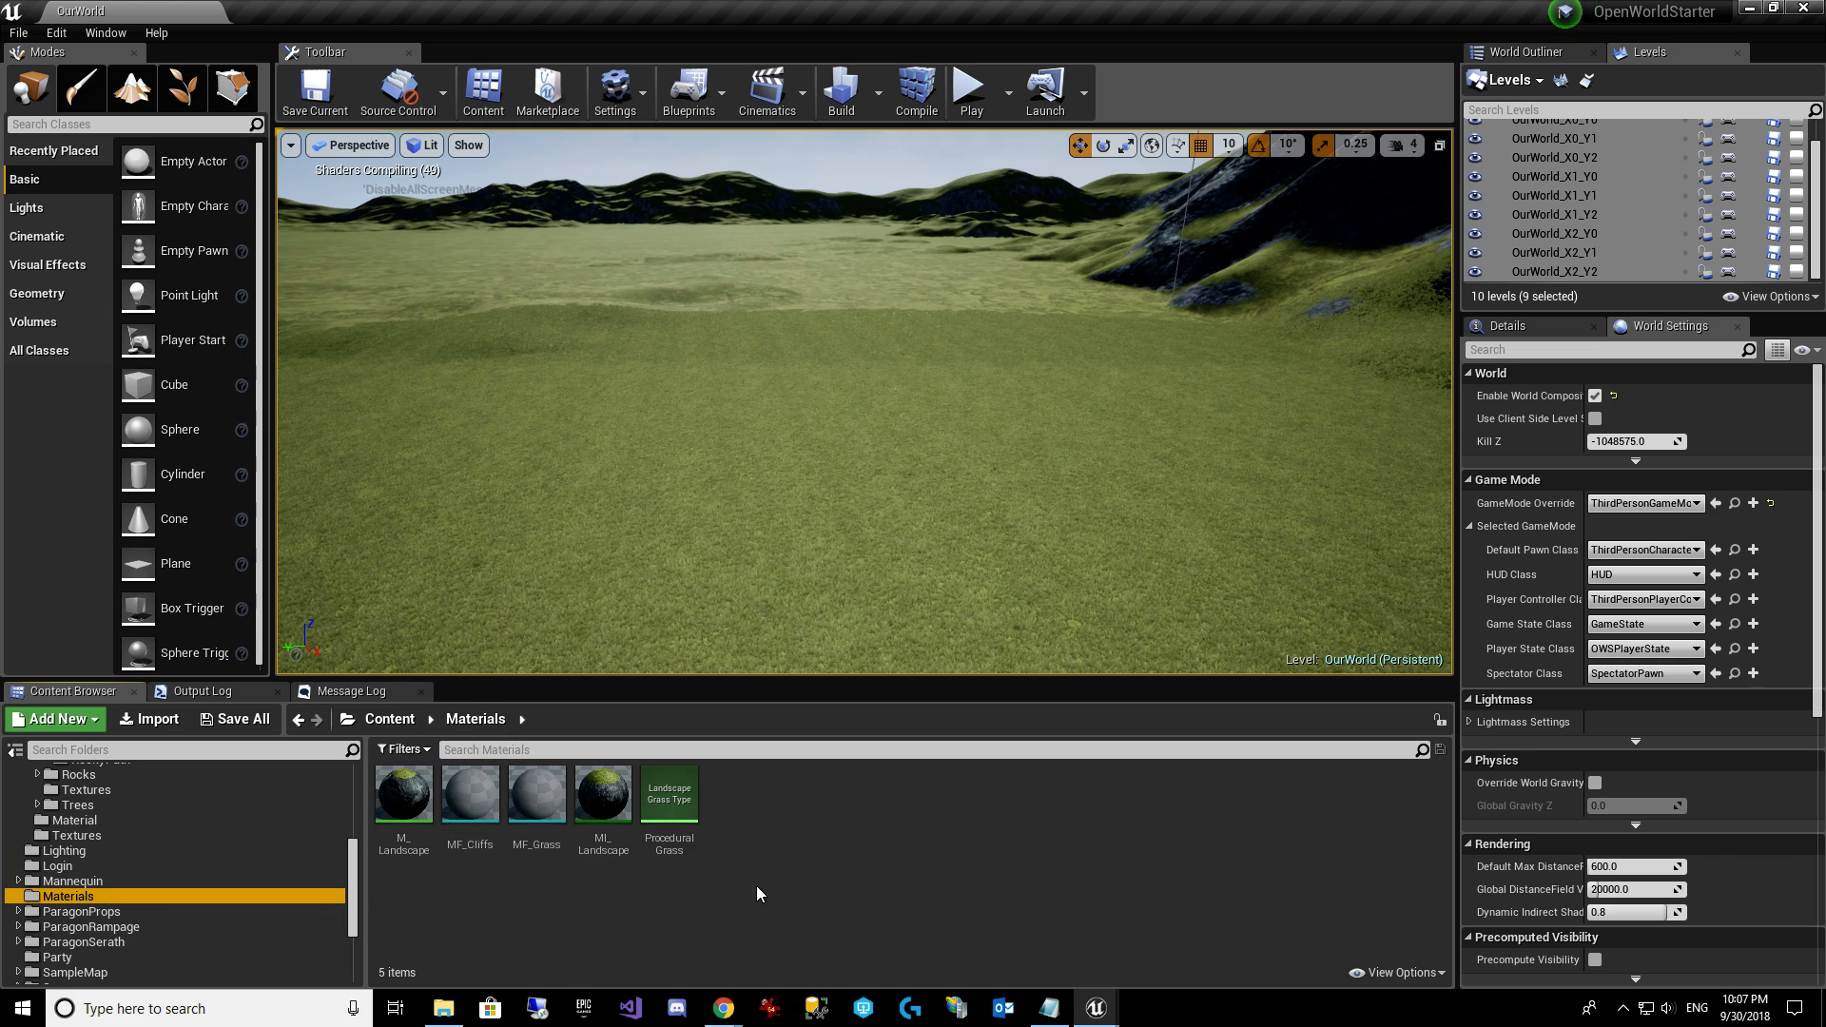
Create a Material Function named MF_RockyPath in the Materials folder.
{"action": "right_click", "coordinate": [751, 809]}
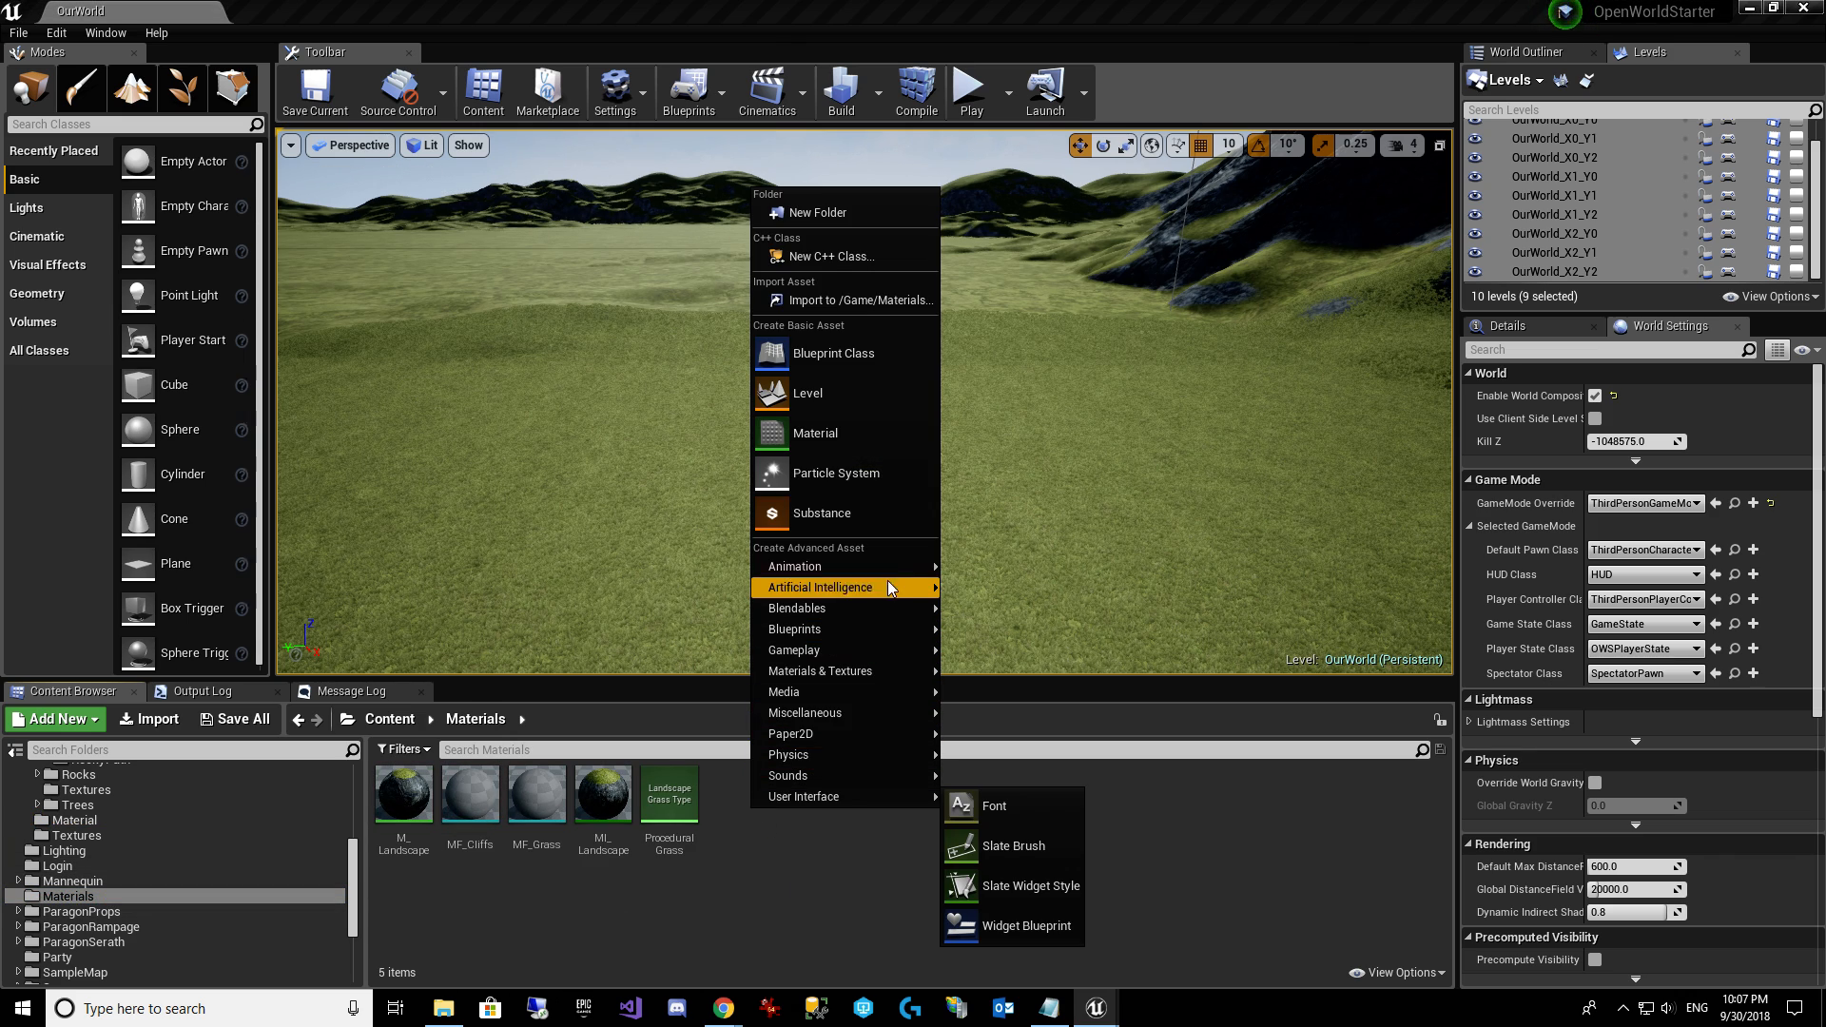
{"action": "mouse_move", "coordinate": [879, 666]}
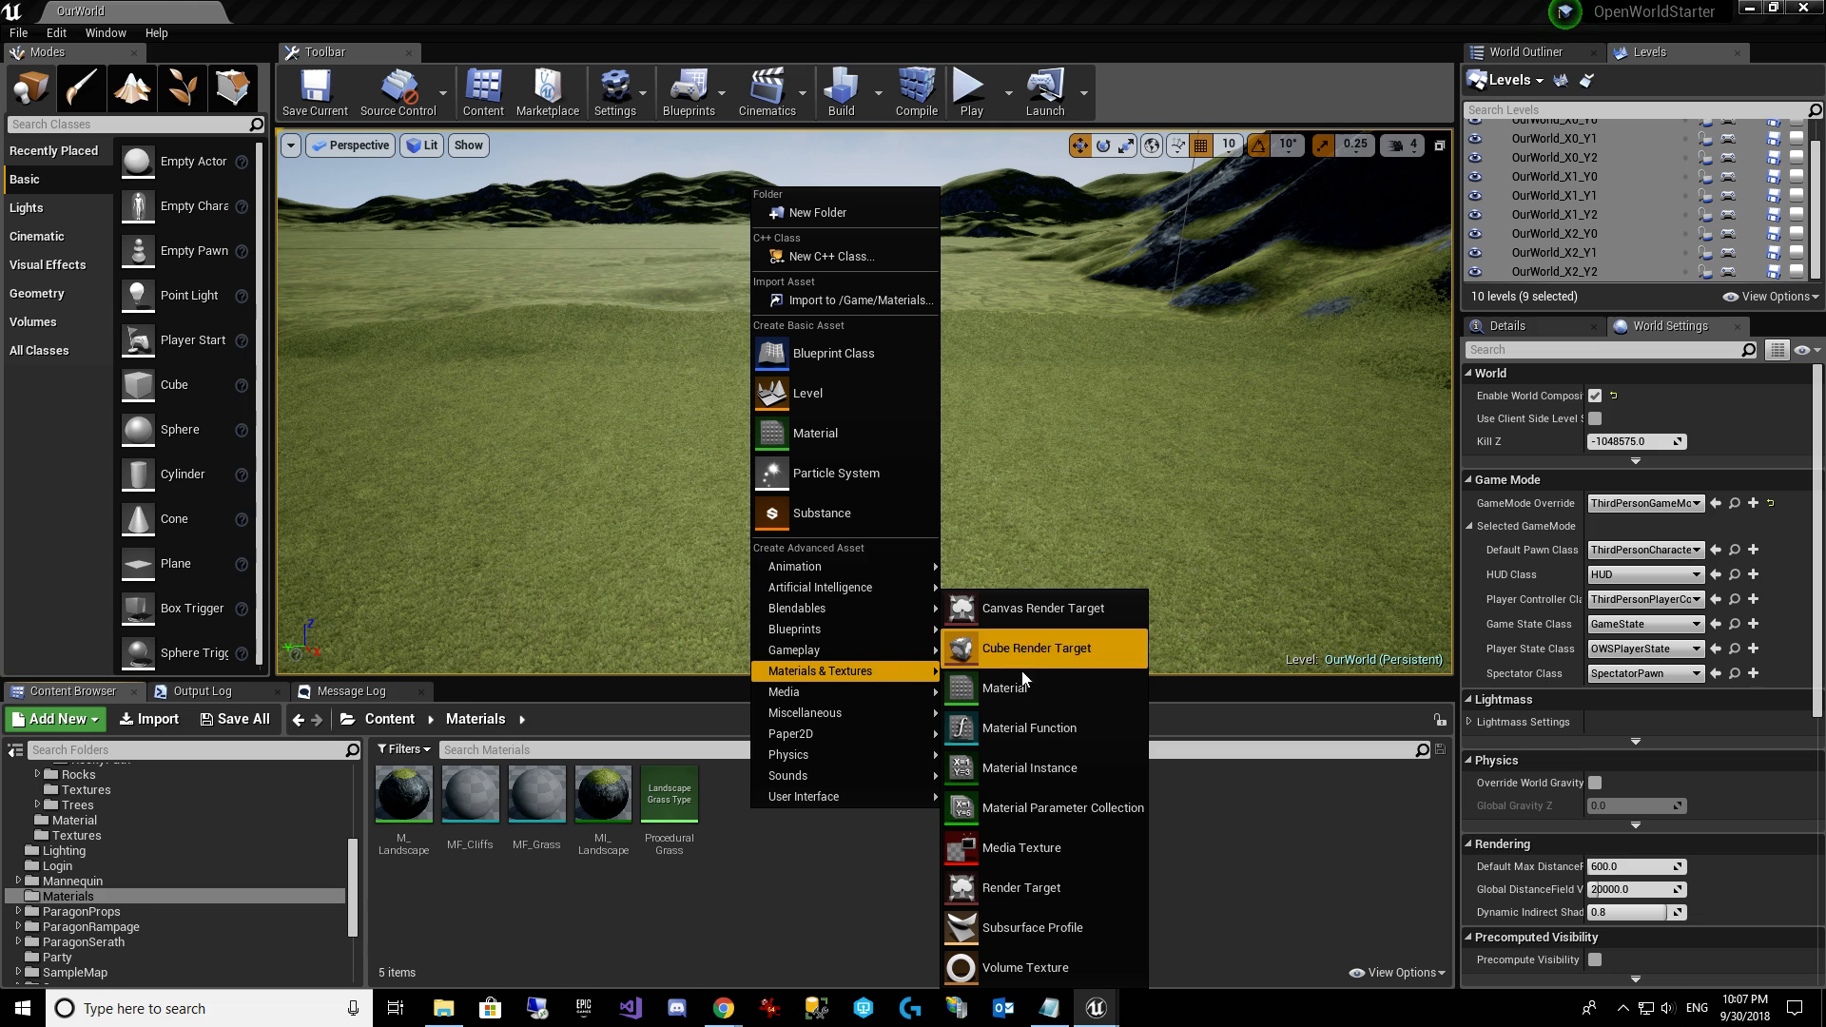
{"action": "left_click", "coordinate": [1046, 711]}
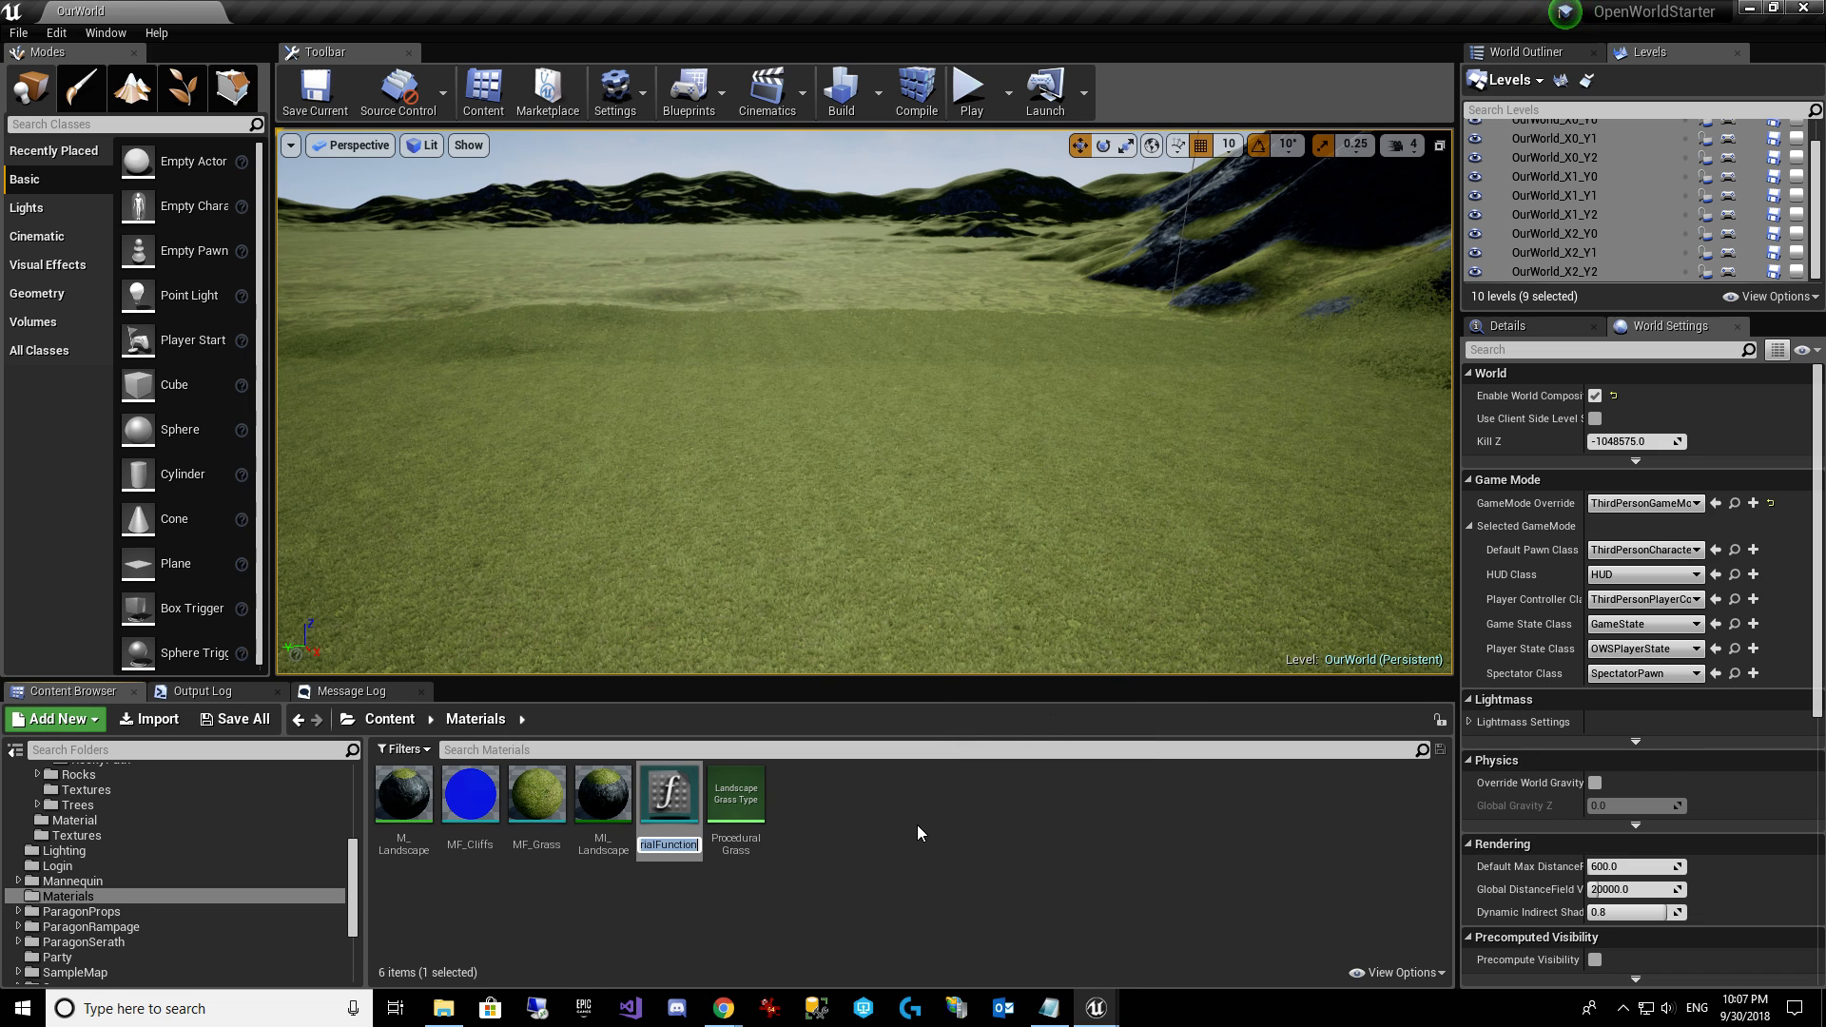
{"action": "type", "text": "J"}
{"action": "key", "text": "BackSpace"}
{"action": "type", "text": "MF"}
{"action": "type", "text": "_RockyPa"}
{"action": "type", "text": "th"}
{"action": "key", "text": "Return"}
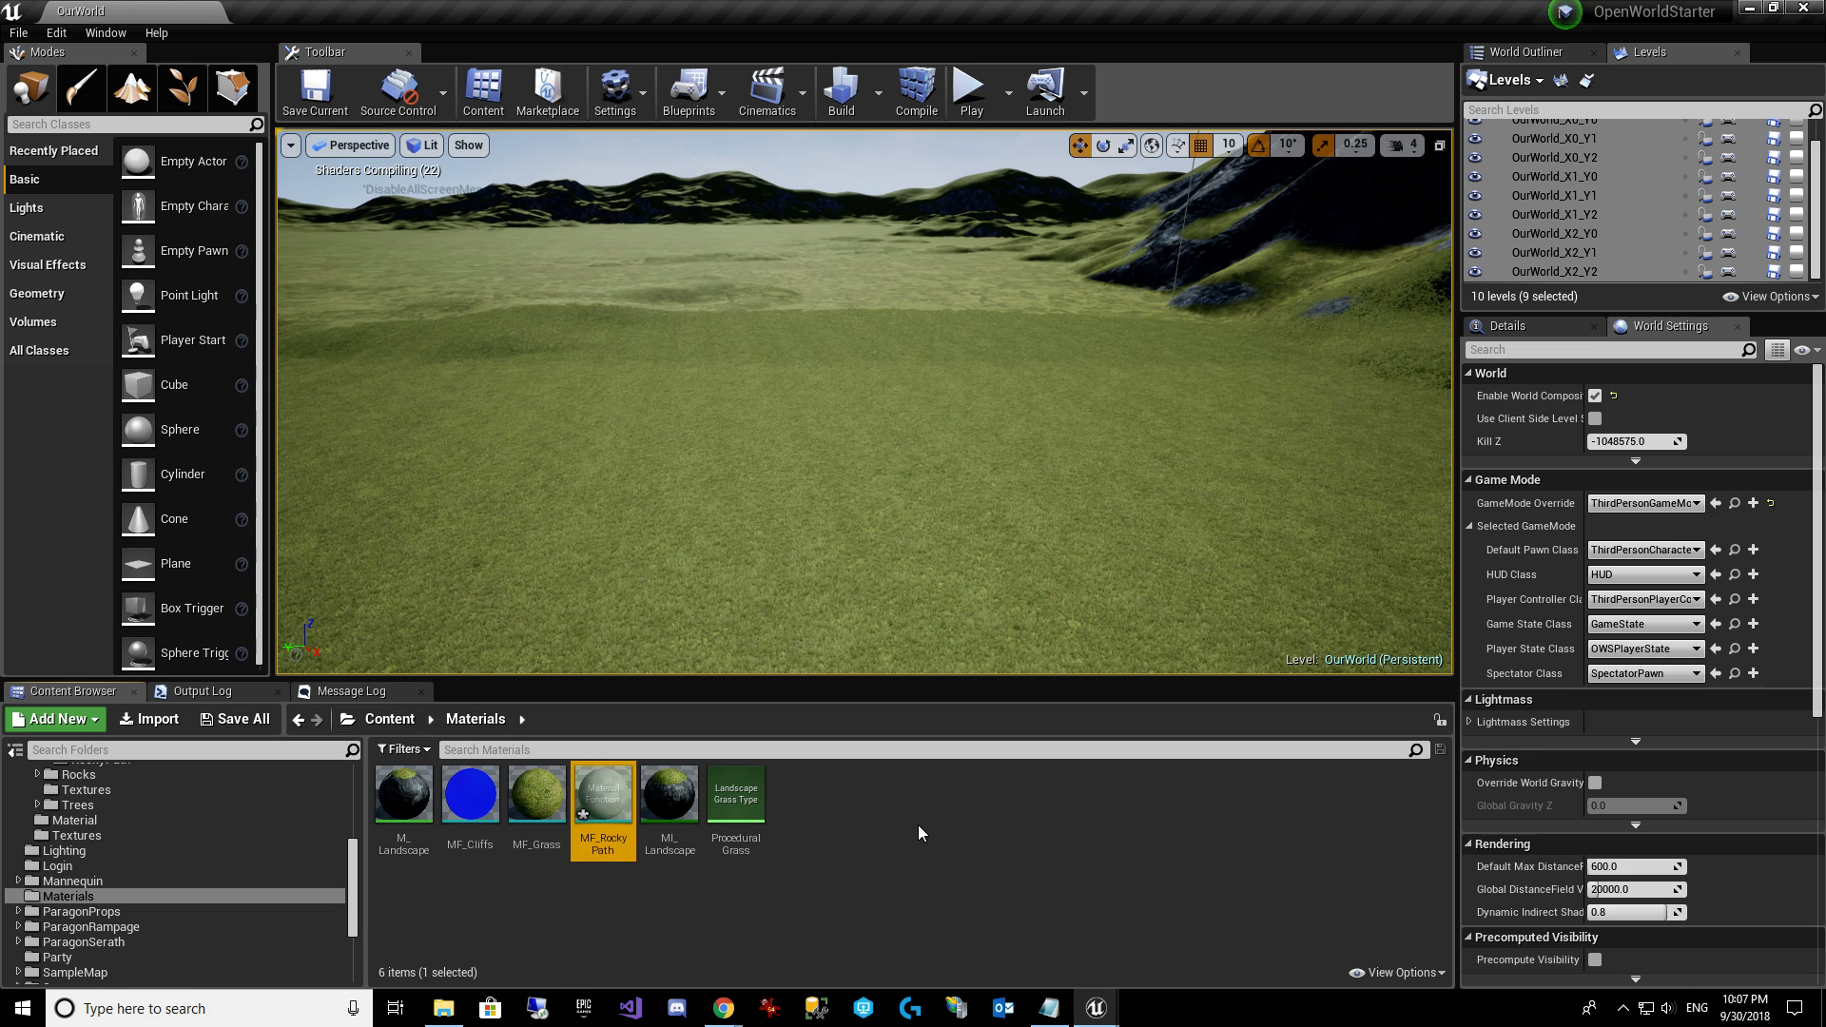
Open MF_RockyPath for editing, close its stats window, and feed a new MakeMaterialAttributes node into Output Result.
{"action": "key", "text": "Return"}
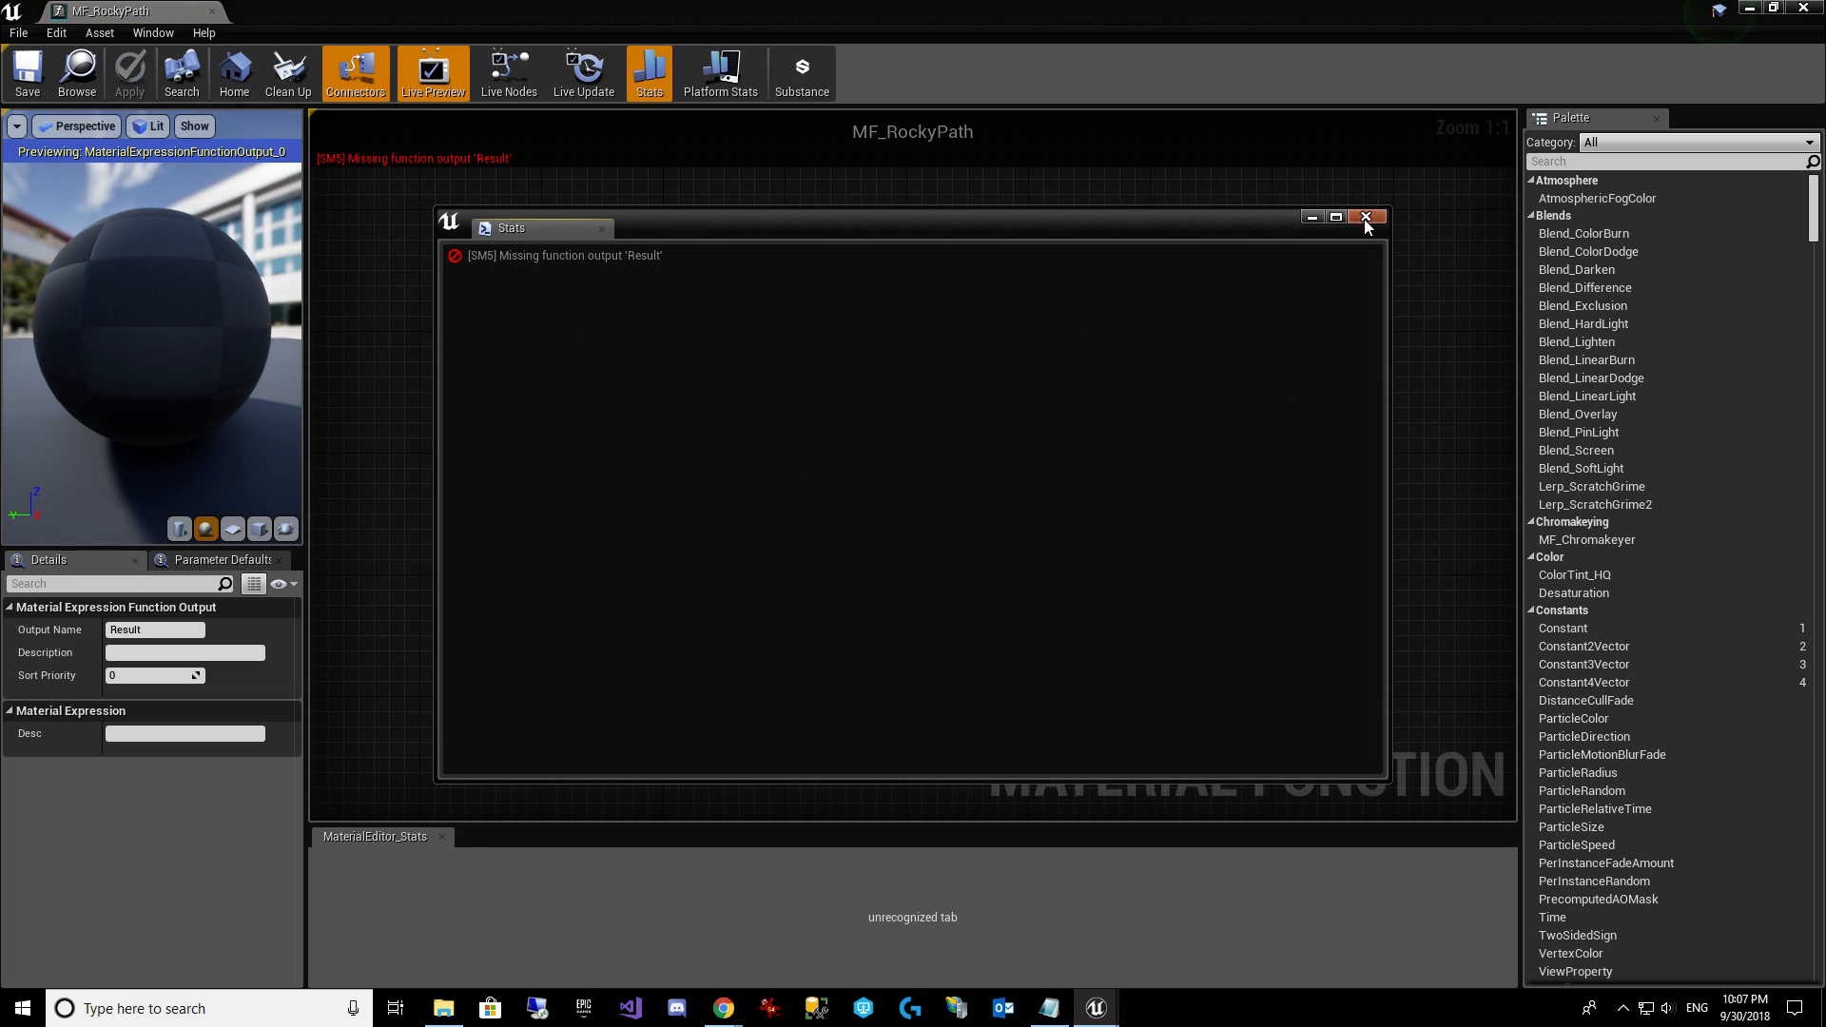
{"action": "left_click", "coordinate": [1364, 219]}
{"action": "right_click_drag", "start_coordinate": [791, 575], "coordinate": [1027, 544]}
{"action": "left_click_drag", "start_coordinate": [1105, 413], "coordinate": [873, 415]}
{"action": "type", "text": "make"}
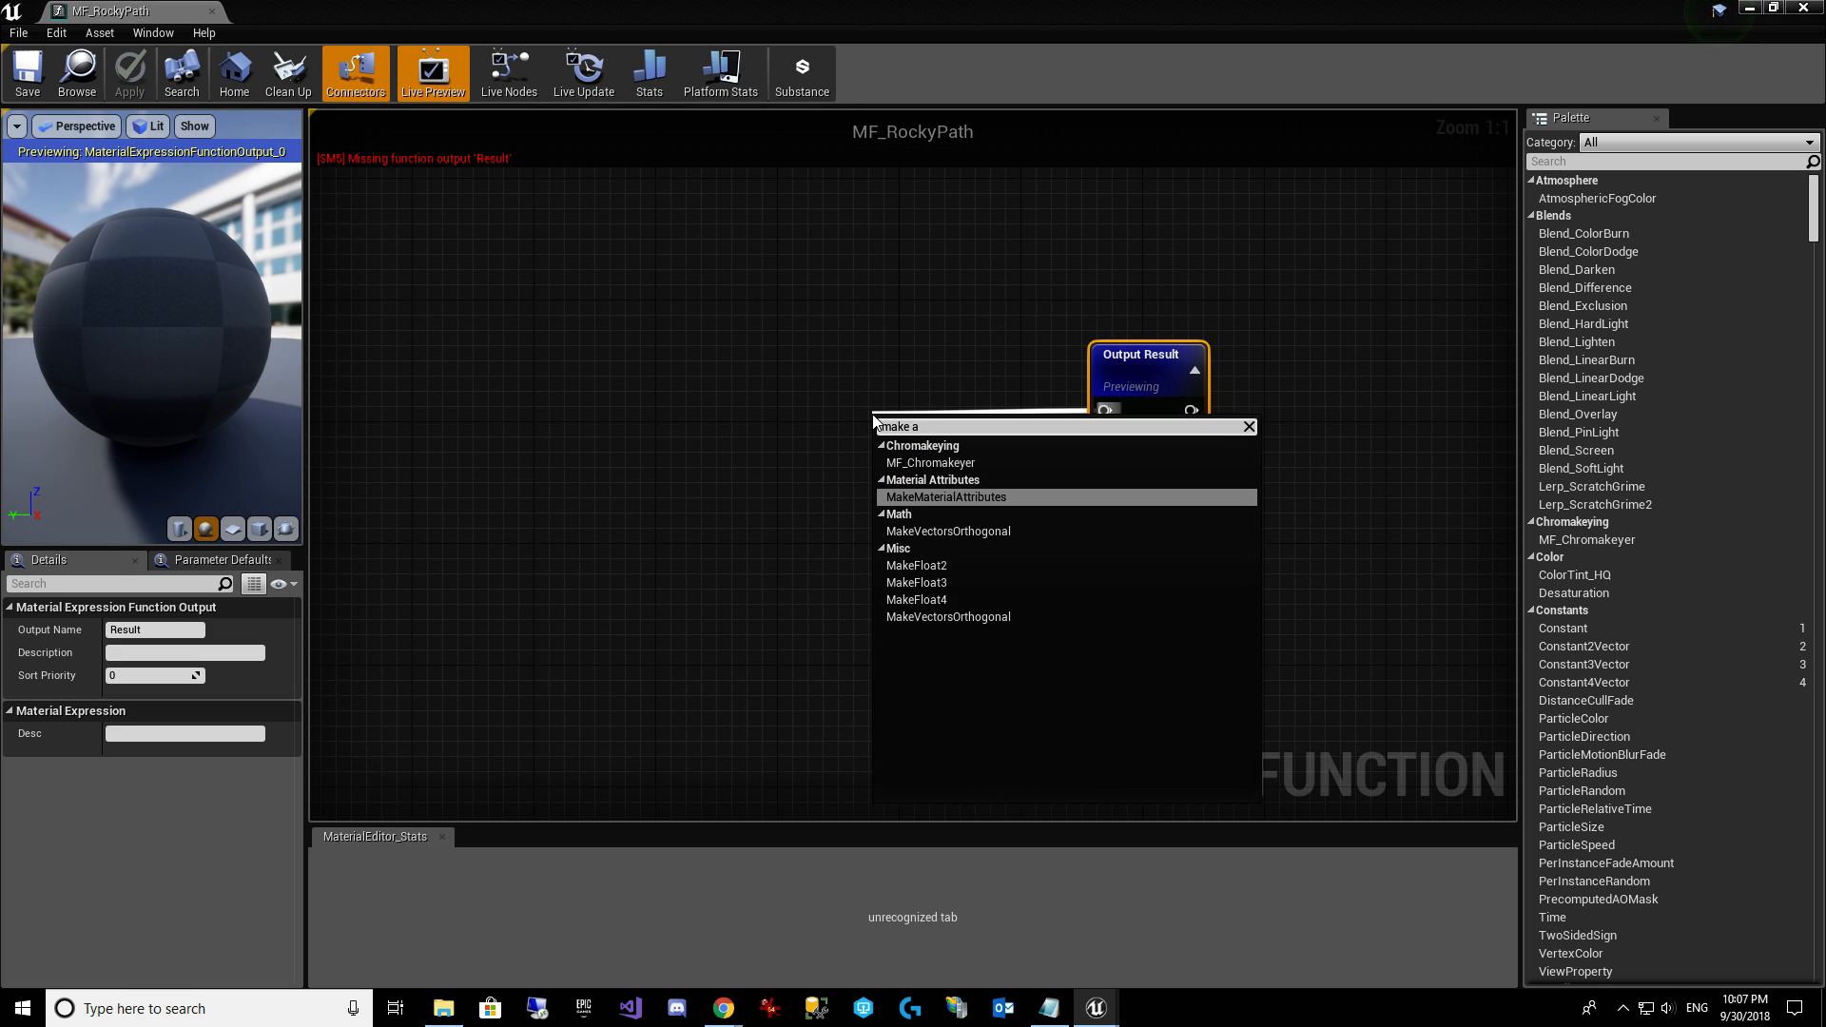
{"action": "type", "text": " a"}
{"action": "key", "text": "Return"}
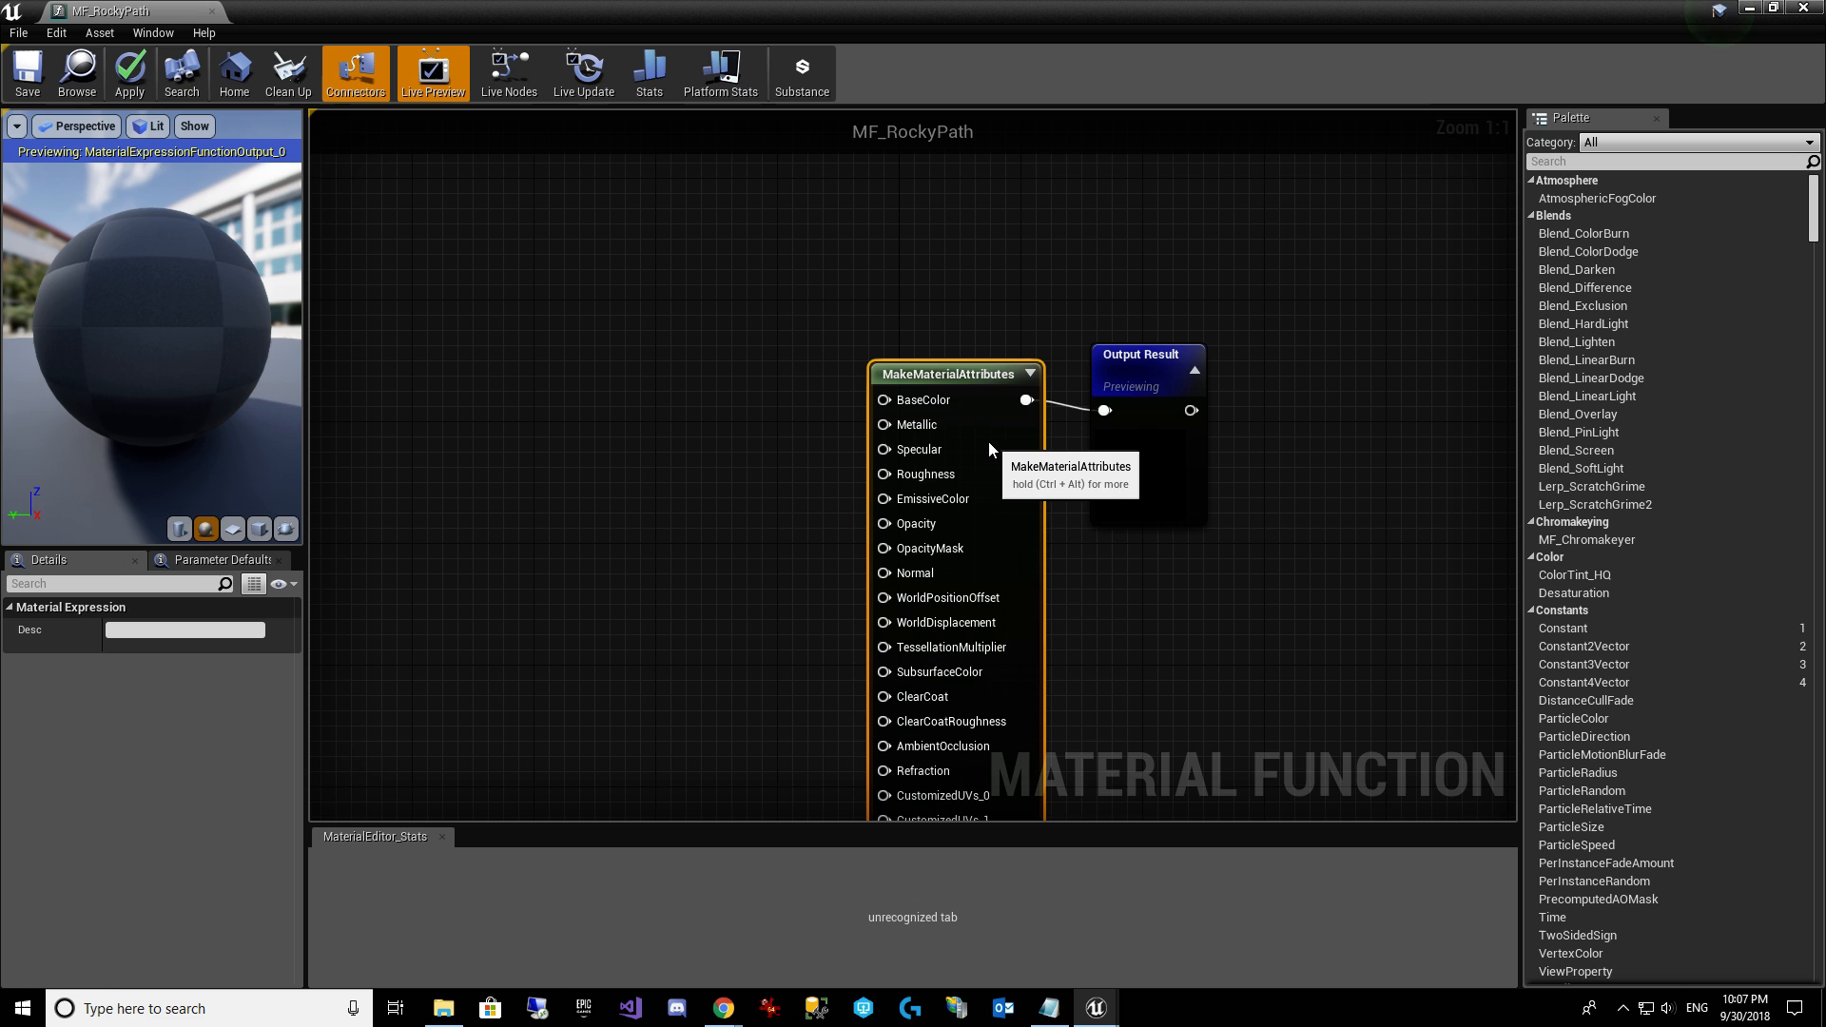
Add the T_GDC_StonePath_Tile_D_R and T_GDC_StonePath_Tile_N textures from the RockyPath asset folder to the MF_RockyPath graph.
{"action": "left_click_drag", "start_coordinate": [976, 37], "coordinate": [1315, 67]}
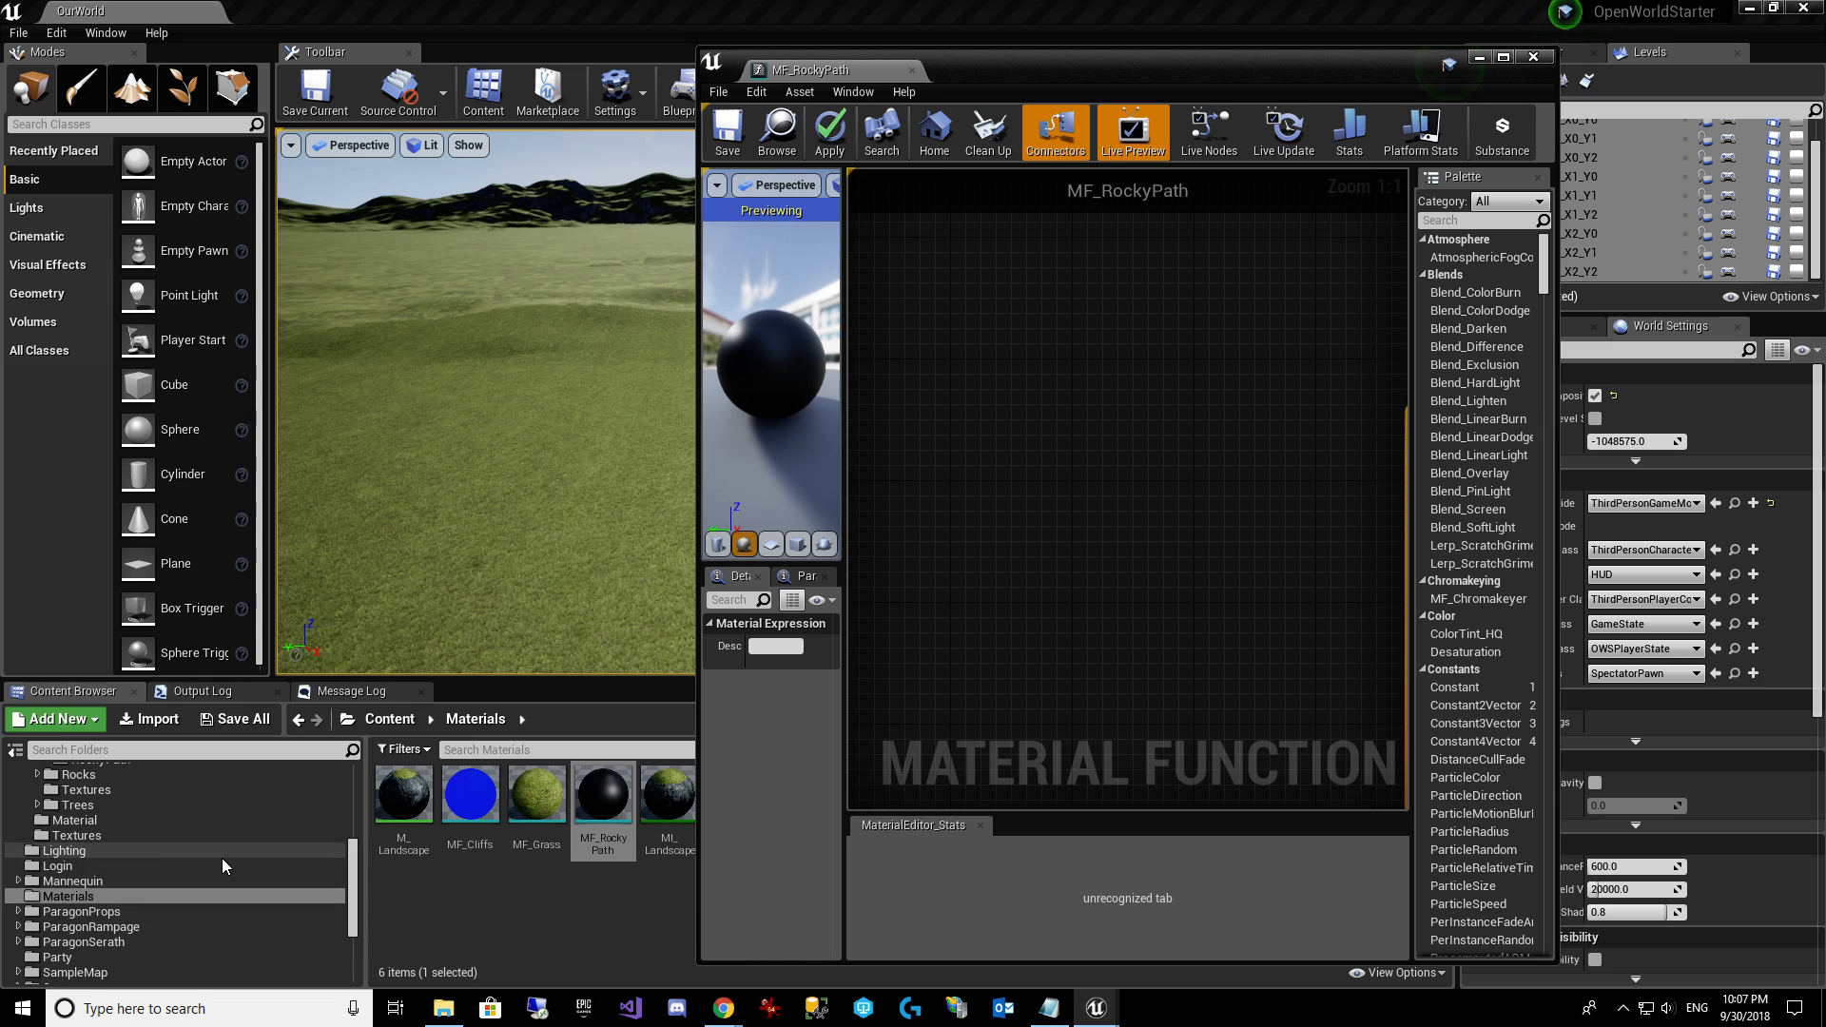
{"action": "scroll", "coordinate": [220, 858], "scroll_direction": "up", "scroll_amount": 2}
{"action": "left_click", "coordinate": [151, 854]}
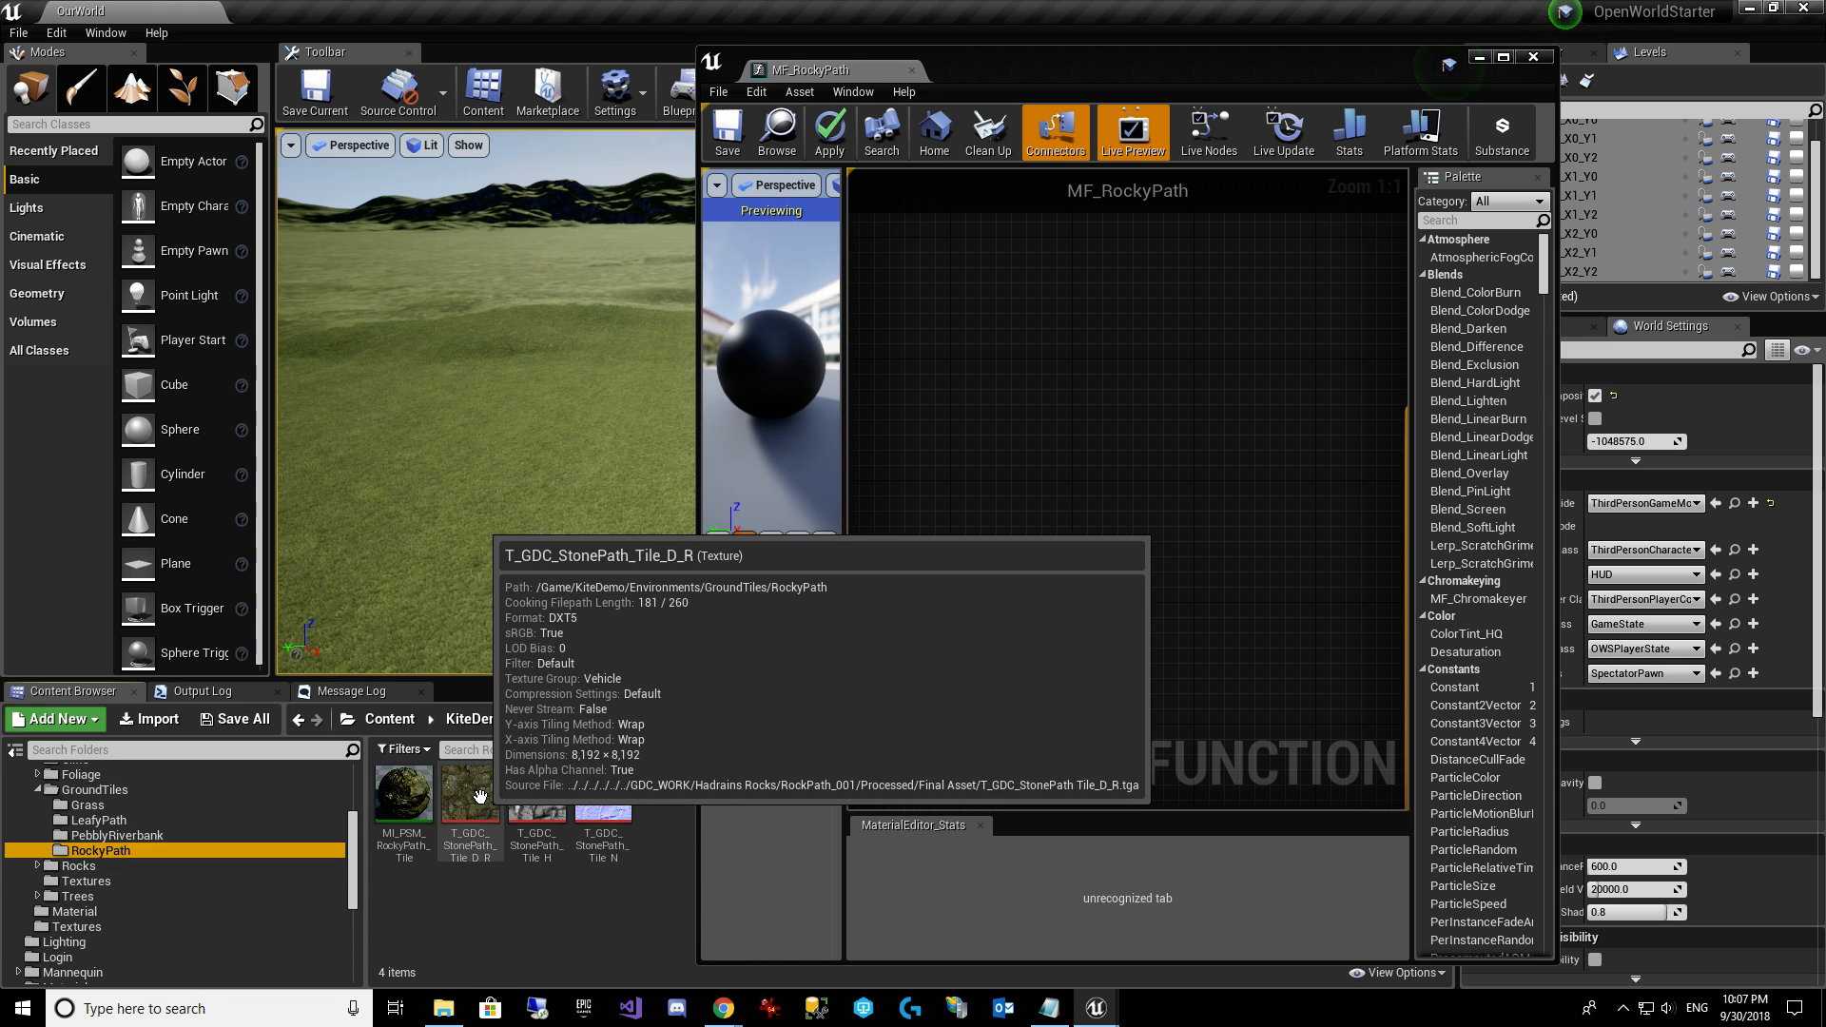
{"action": "left_click", "coordinate": [479, 795]}
{"action": "left_click", "coordinate": [603, 795], "text": "ctrl"}
{"action": "left_click_drag", "start_coordinate": [603, 795], "coordinate": [1152, 332]}
{"action": "right_click_drag", "start_coordinate": [1189, 630], "coordinate": [849, 755]}
{"action": "scroll", "coordinate": [1094, 580], "scroll_direction": "down", "scroll_amount": 2}
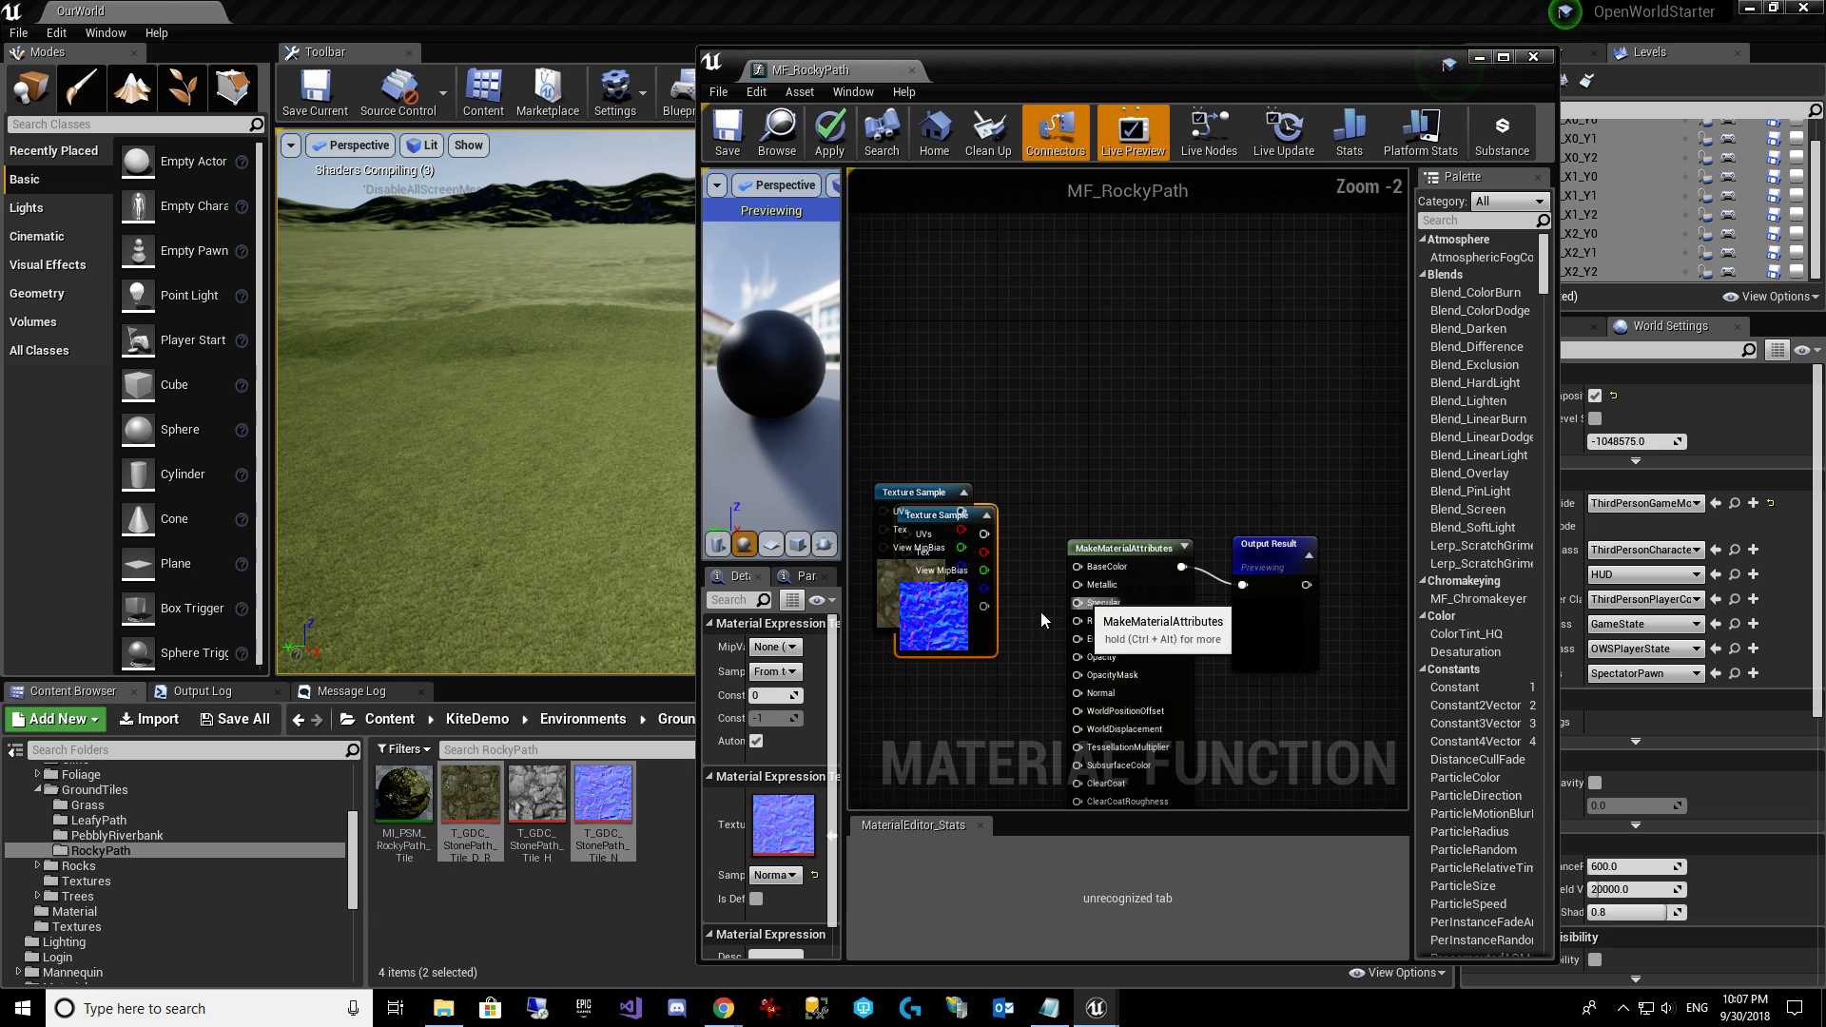
Separate the two texture samples and connect the diffuse one to BaseColor and the normal map to Normal.
{"action": "right_click_drag", "start_coordinate": [1041, 612], "coordinate": [1148, 531]}
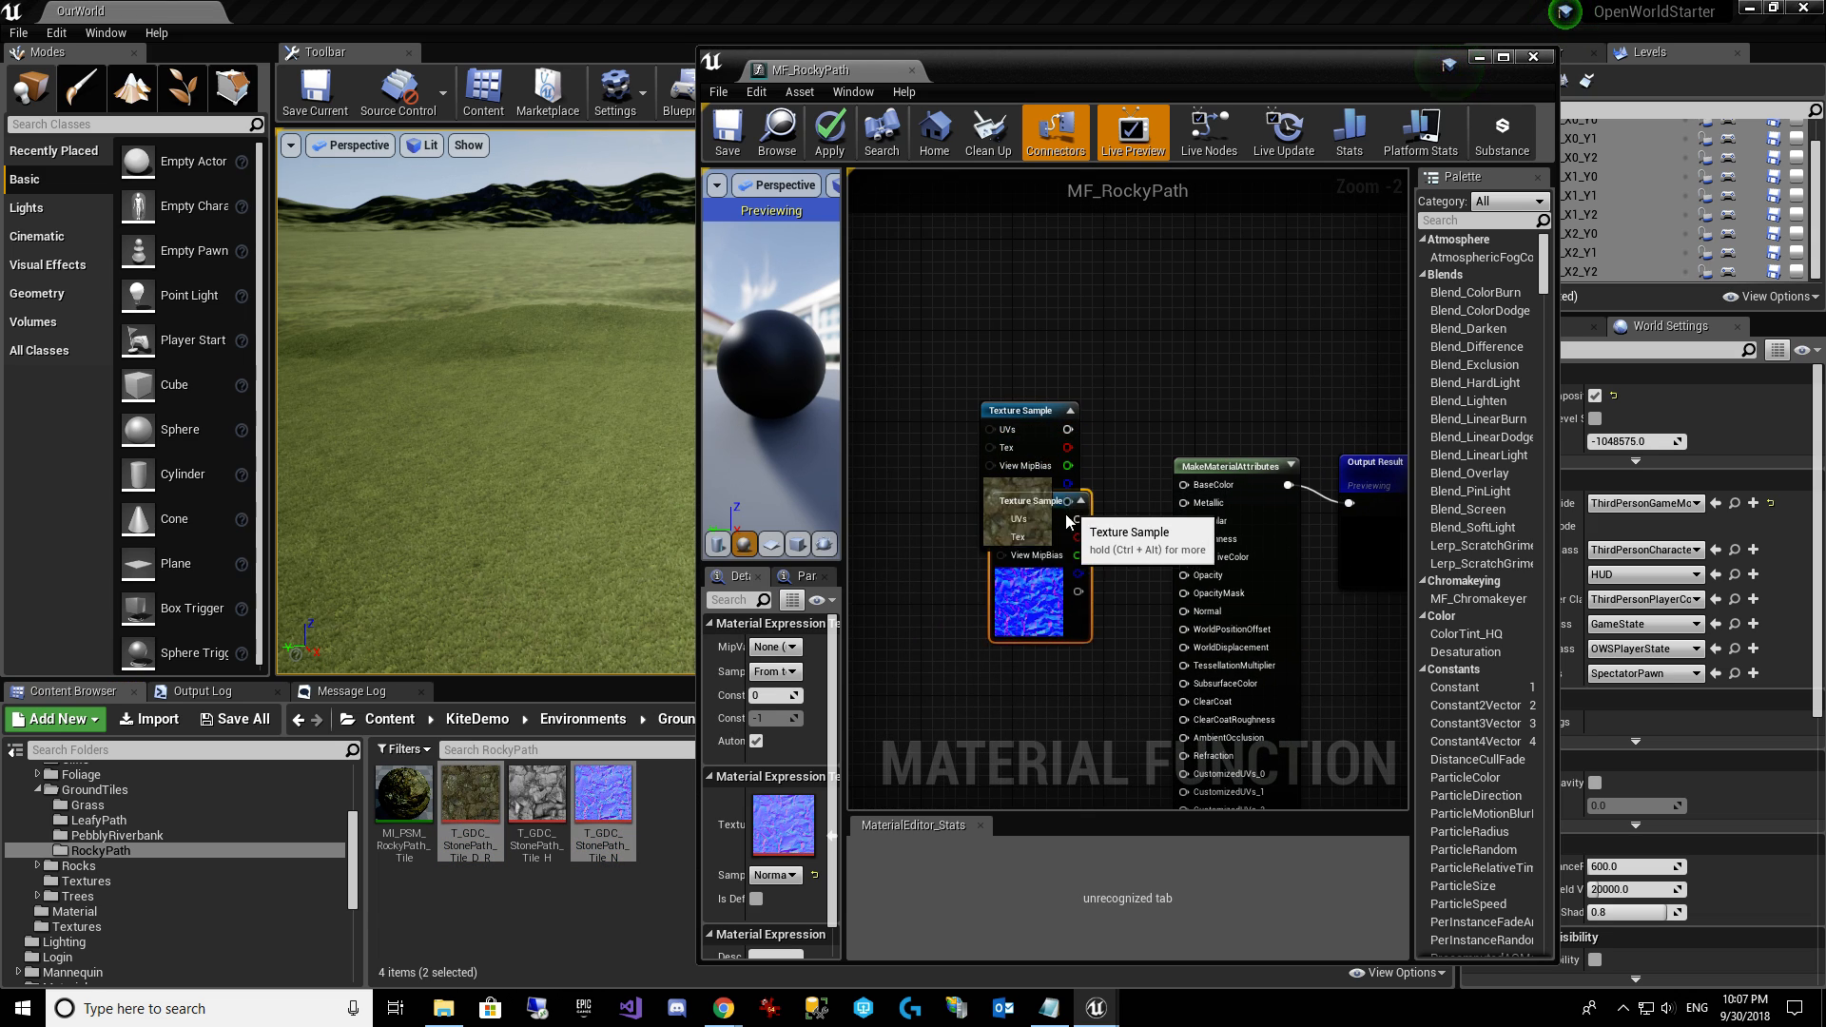
{"action": "left_click_drag", "start_coordinate": [1066, 517], "coordinate": [1184, 615]}
{"action": "left_click_drag", "start_coordinate": [1037, 433], "coordinate": [1185, 484]}
Feed a constant of 0 into Metallic and Specular and a constant of 0.9 into Roughness, and save MF_RockyPath.
{"action": "left_click", "coordinate": [1116, 535]}
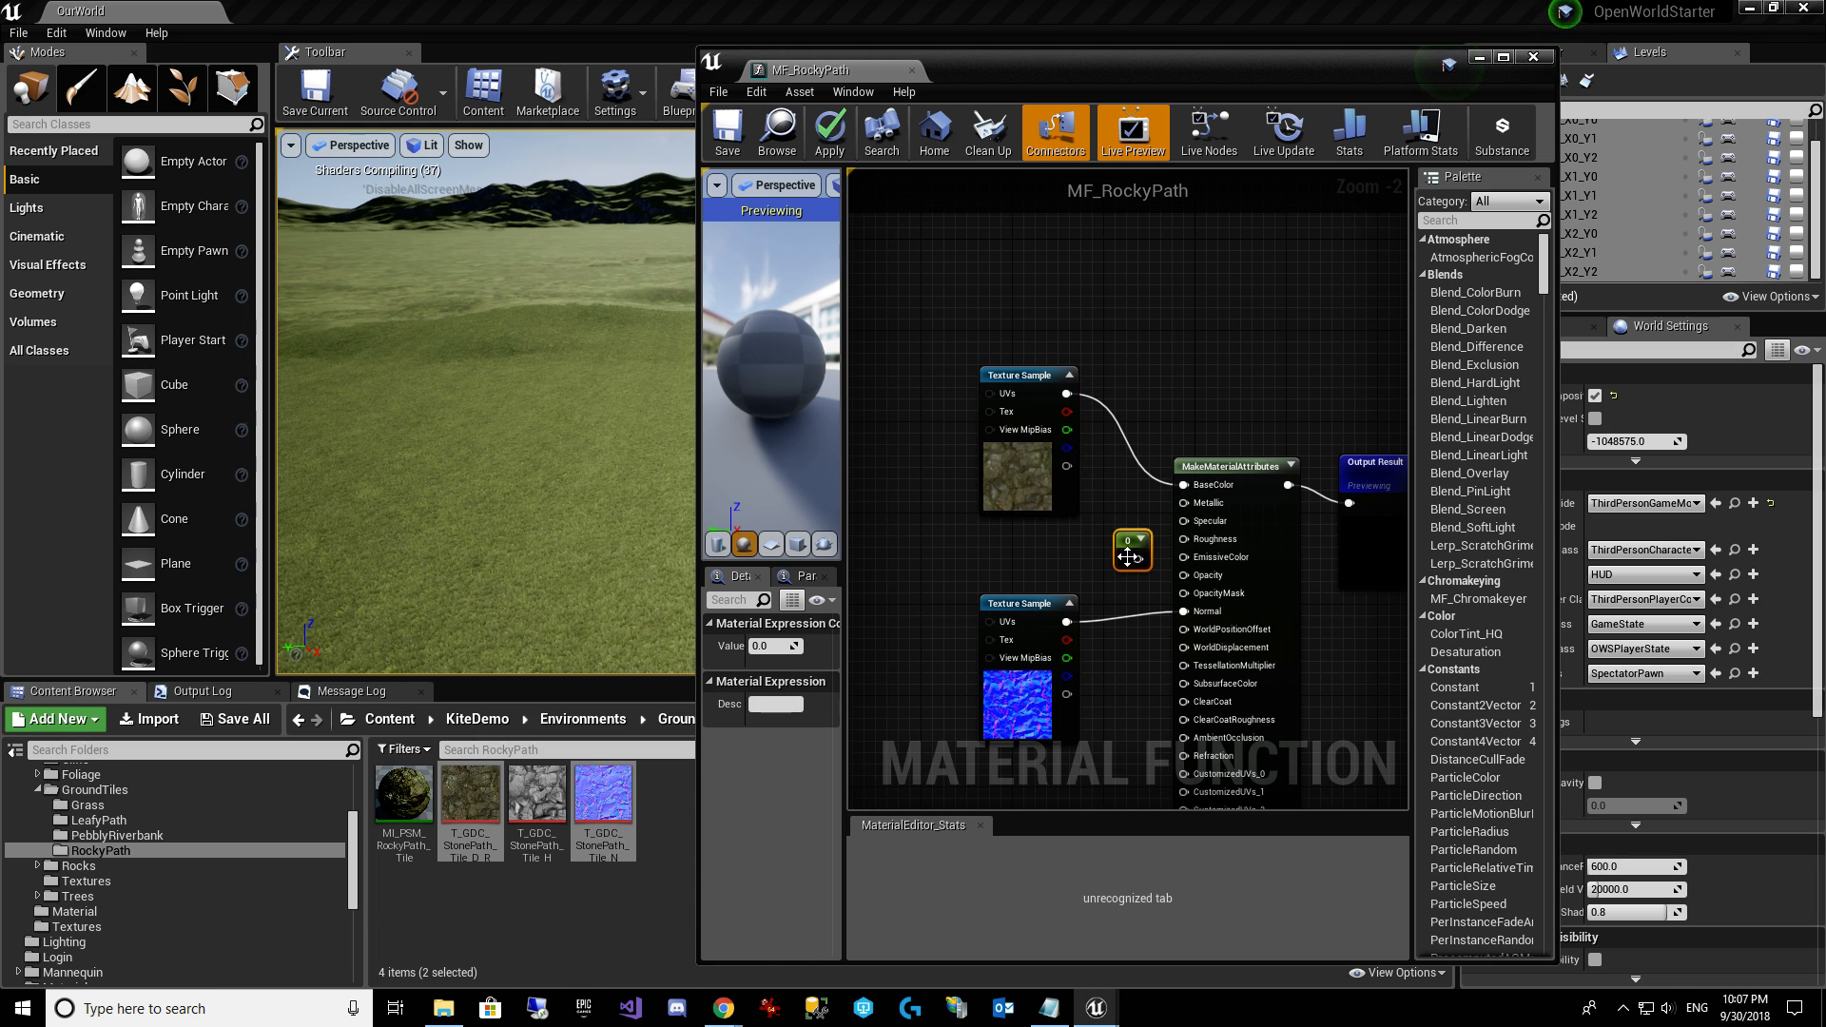
{"action": "left_click_drag", "start_coordinate": [1126, 560], "coordinate": [1184, 504]}
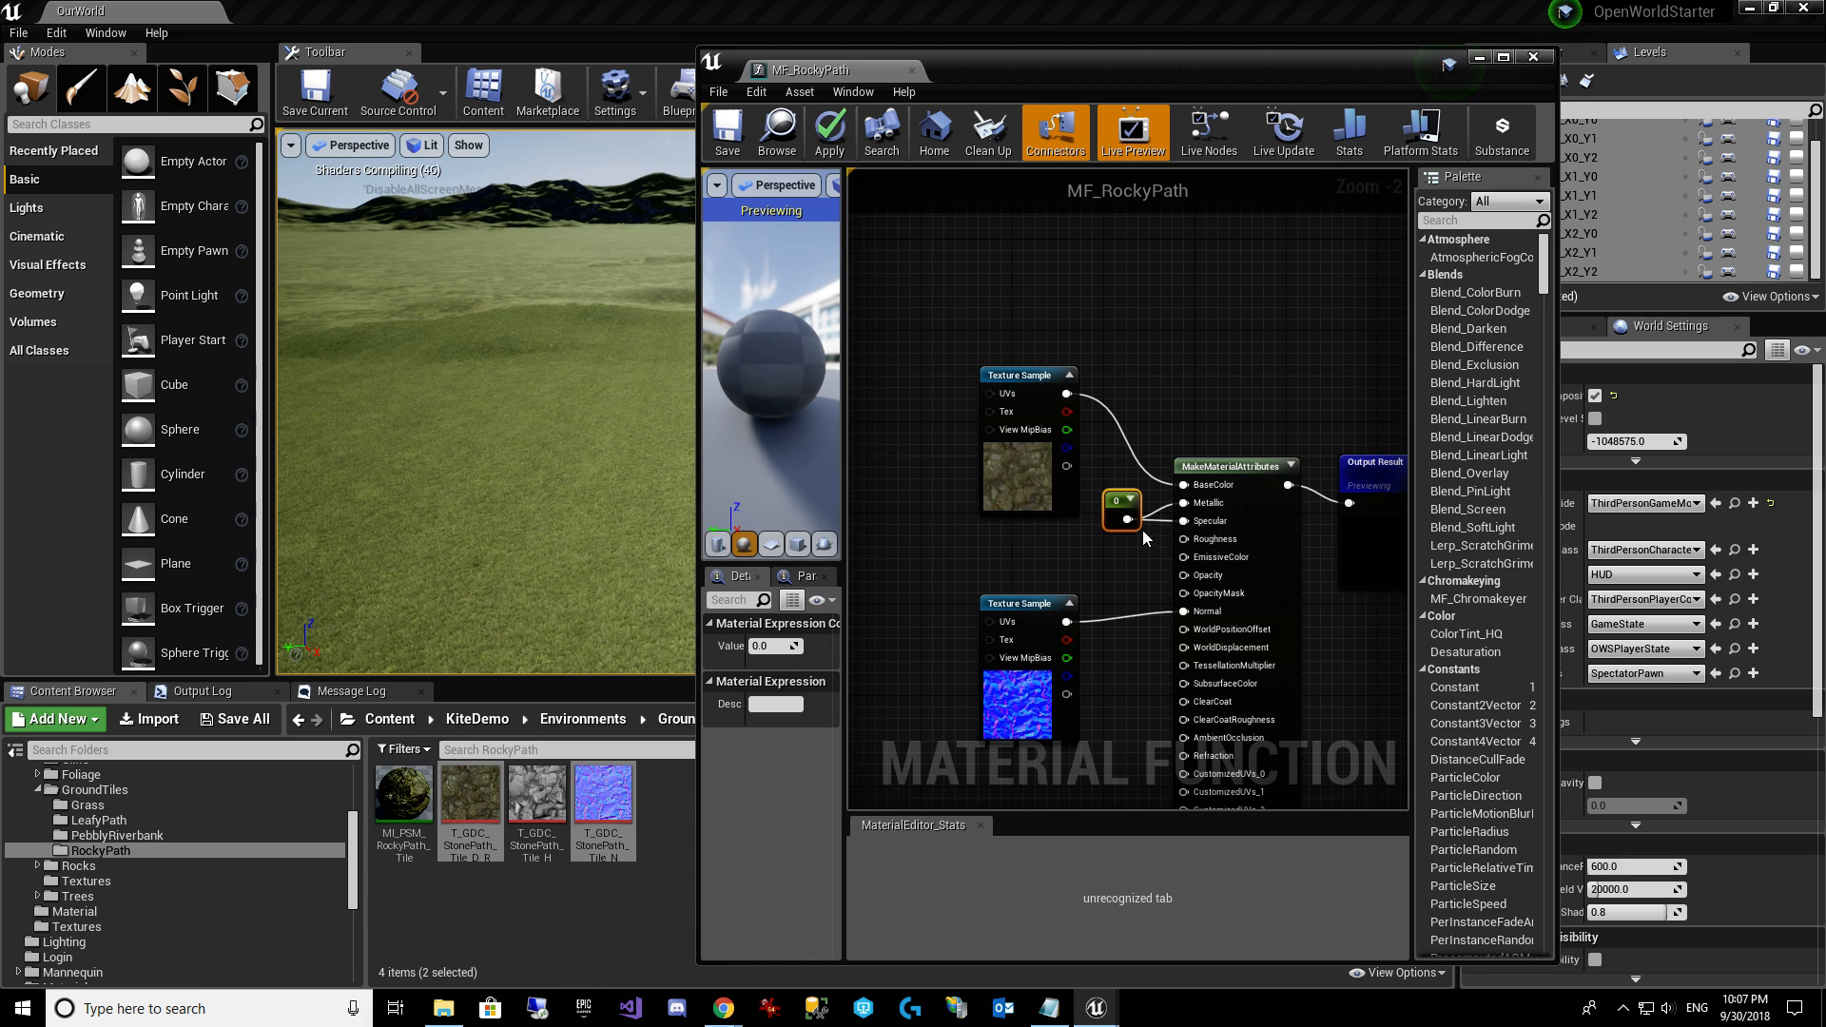
{"action": "left_click", "coordinate": [1115, 547]}
{"action": "left_click", "coordinate": [1105, 556]}
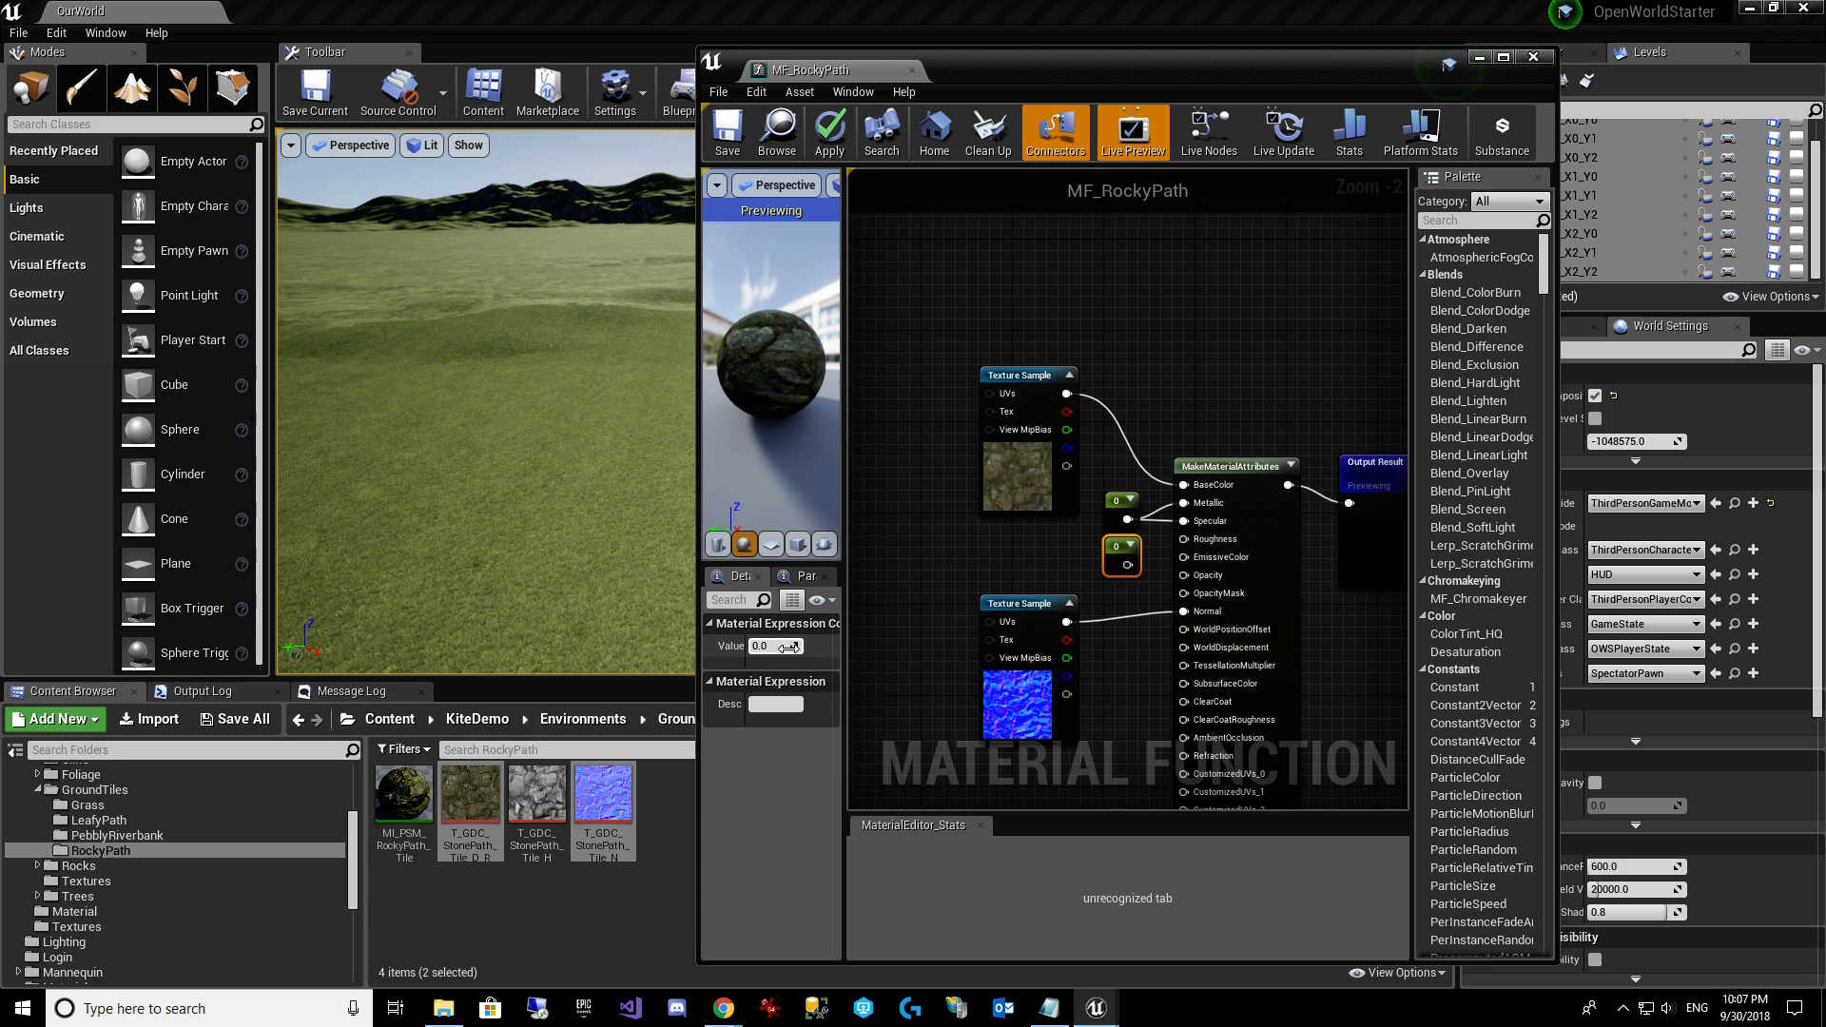
{"action": "left_click", "coordinate": [794, 645]}
{"action": "type", "text": "0.9"}
{"action": "key", "text": "Return"}
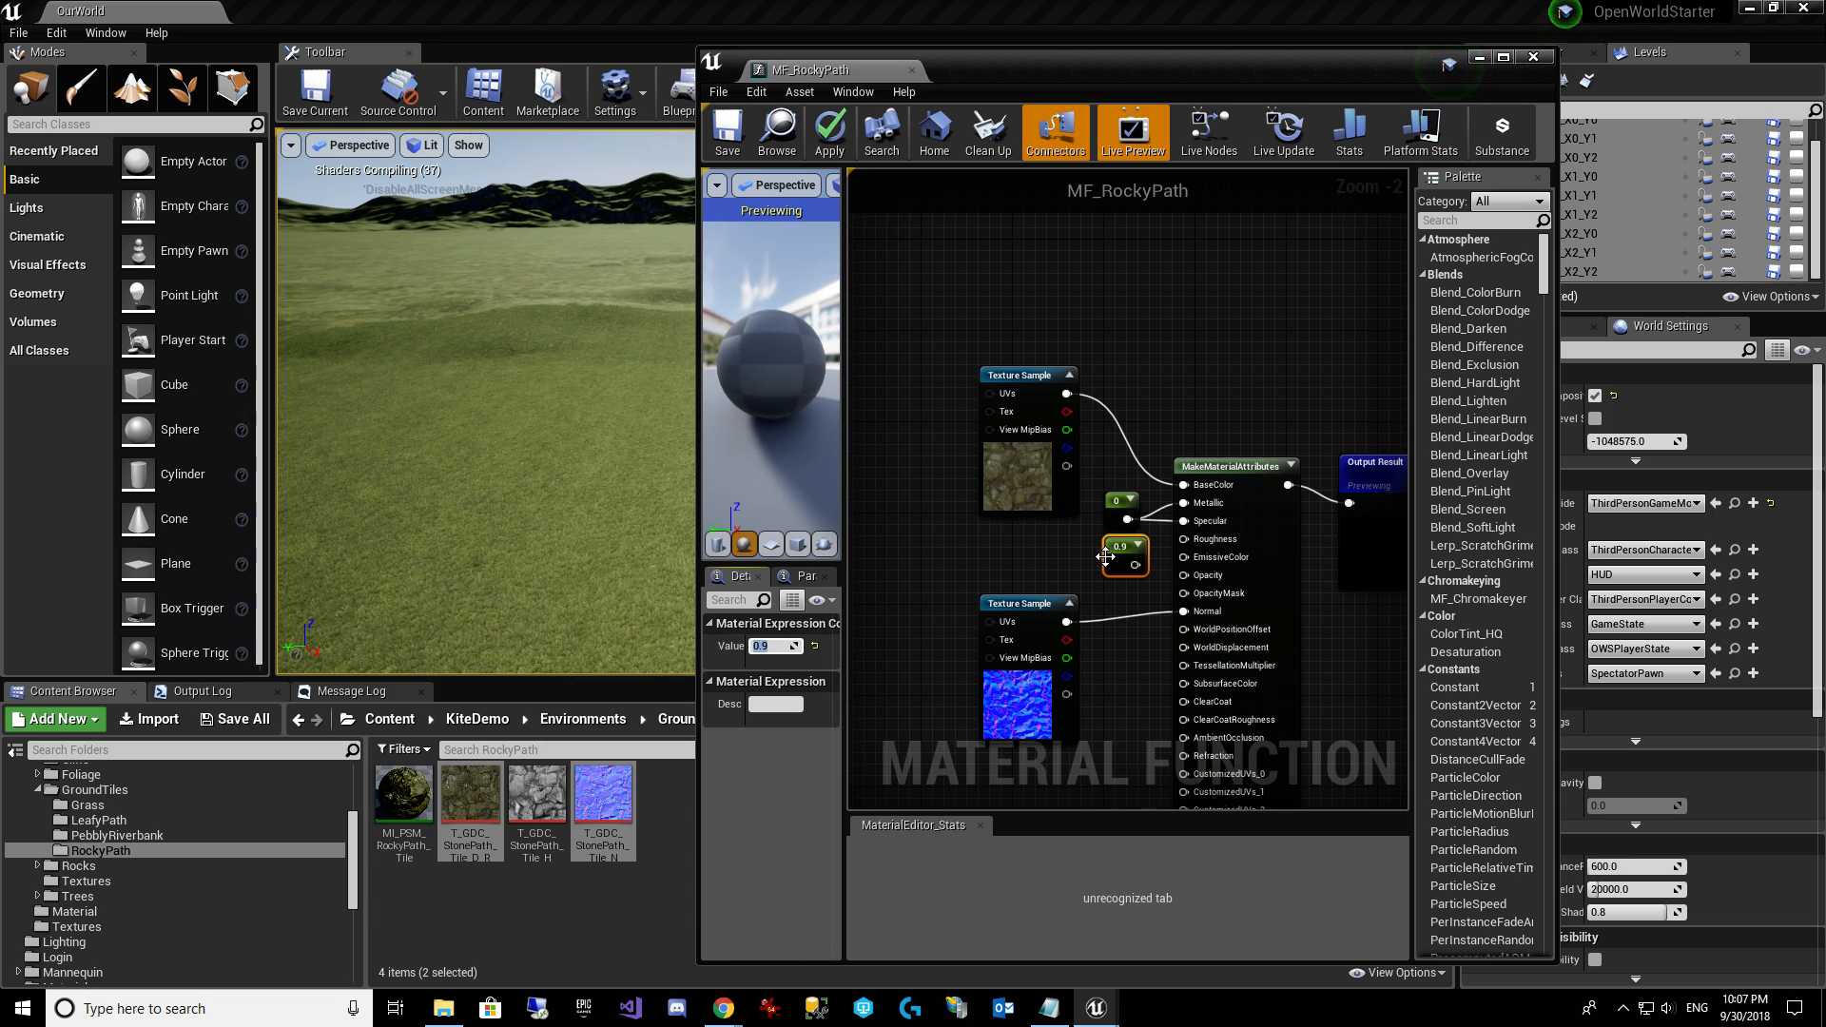
{"action": "left_click_drag", "start_coordinate": [1135, 566], "coordinate": [1184, 538]}
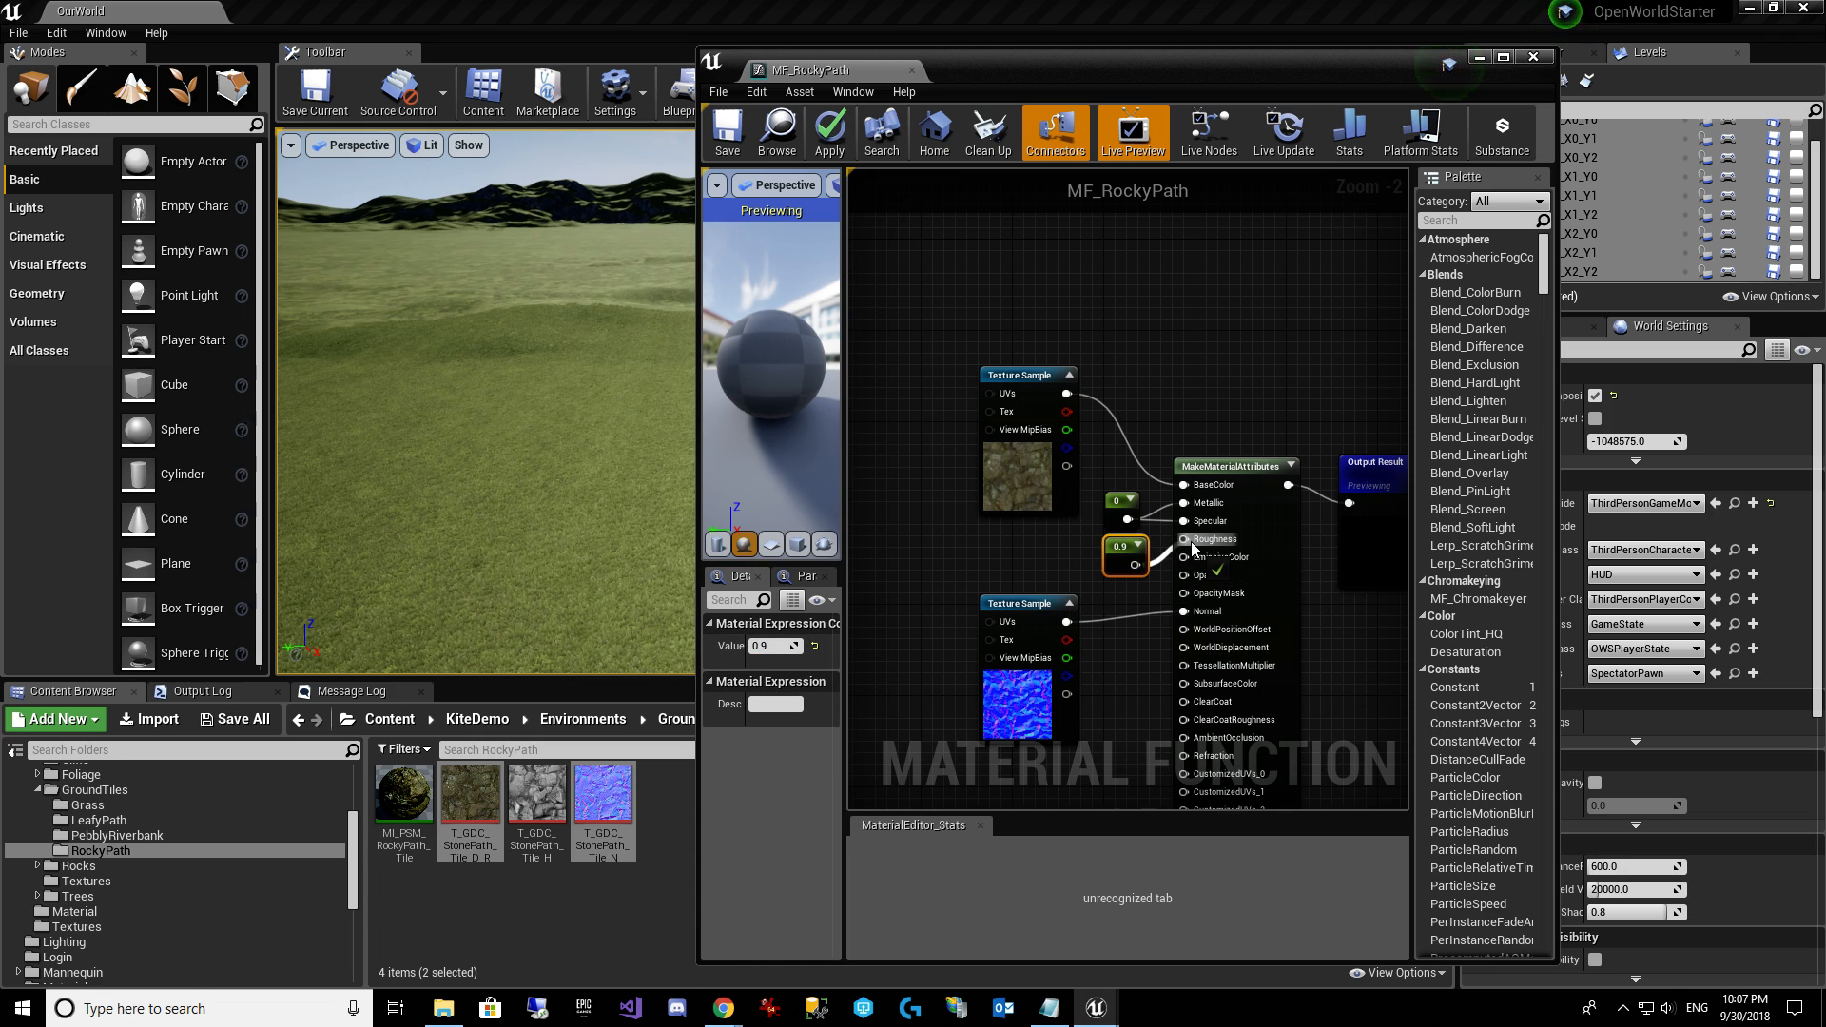
{"action": "left_click", "coordinate": [725, 133]}
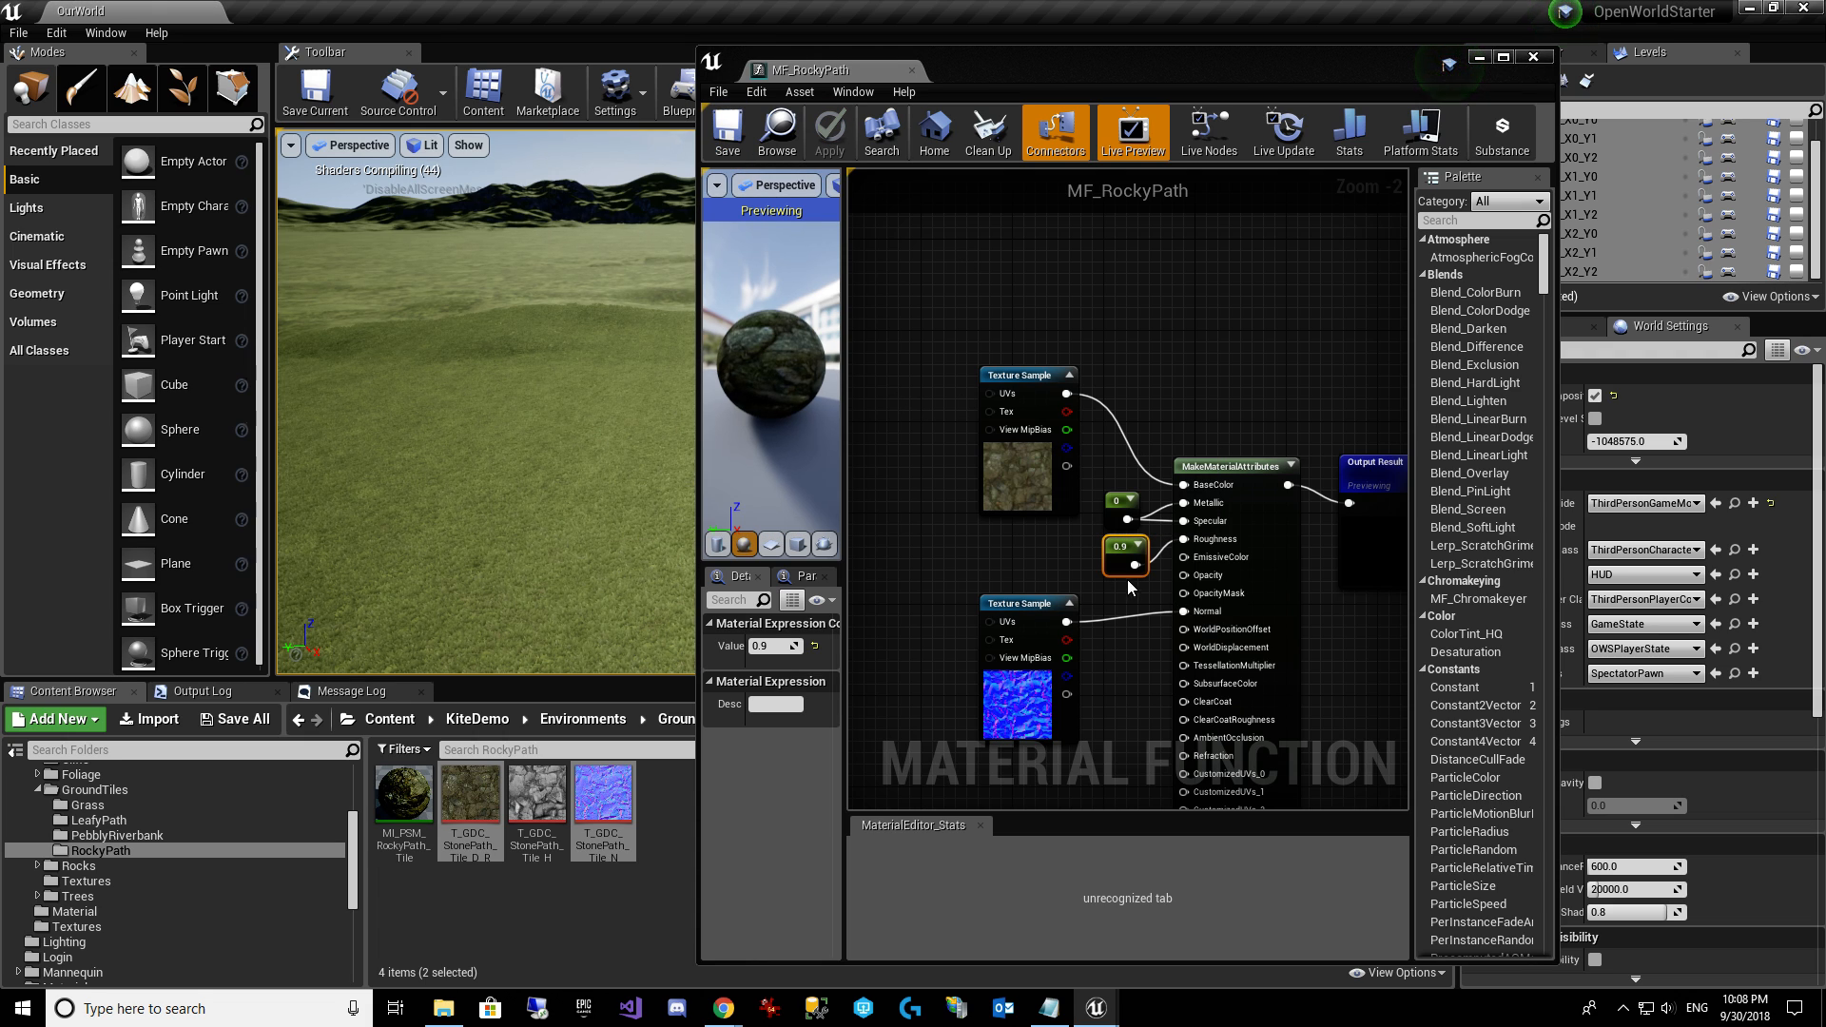
Add a TextureCoordinate node ahead of the two texture samples.
{"action": "right_click_drag", "start_coordinate": [1160, 648], "coordinate": [1264, 610]}
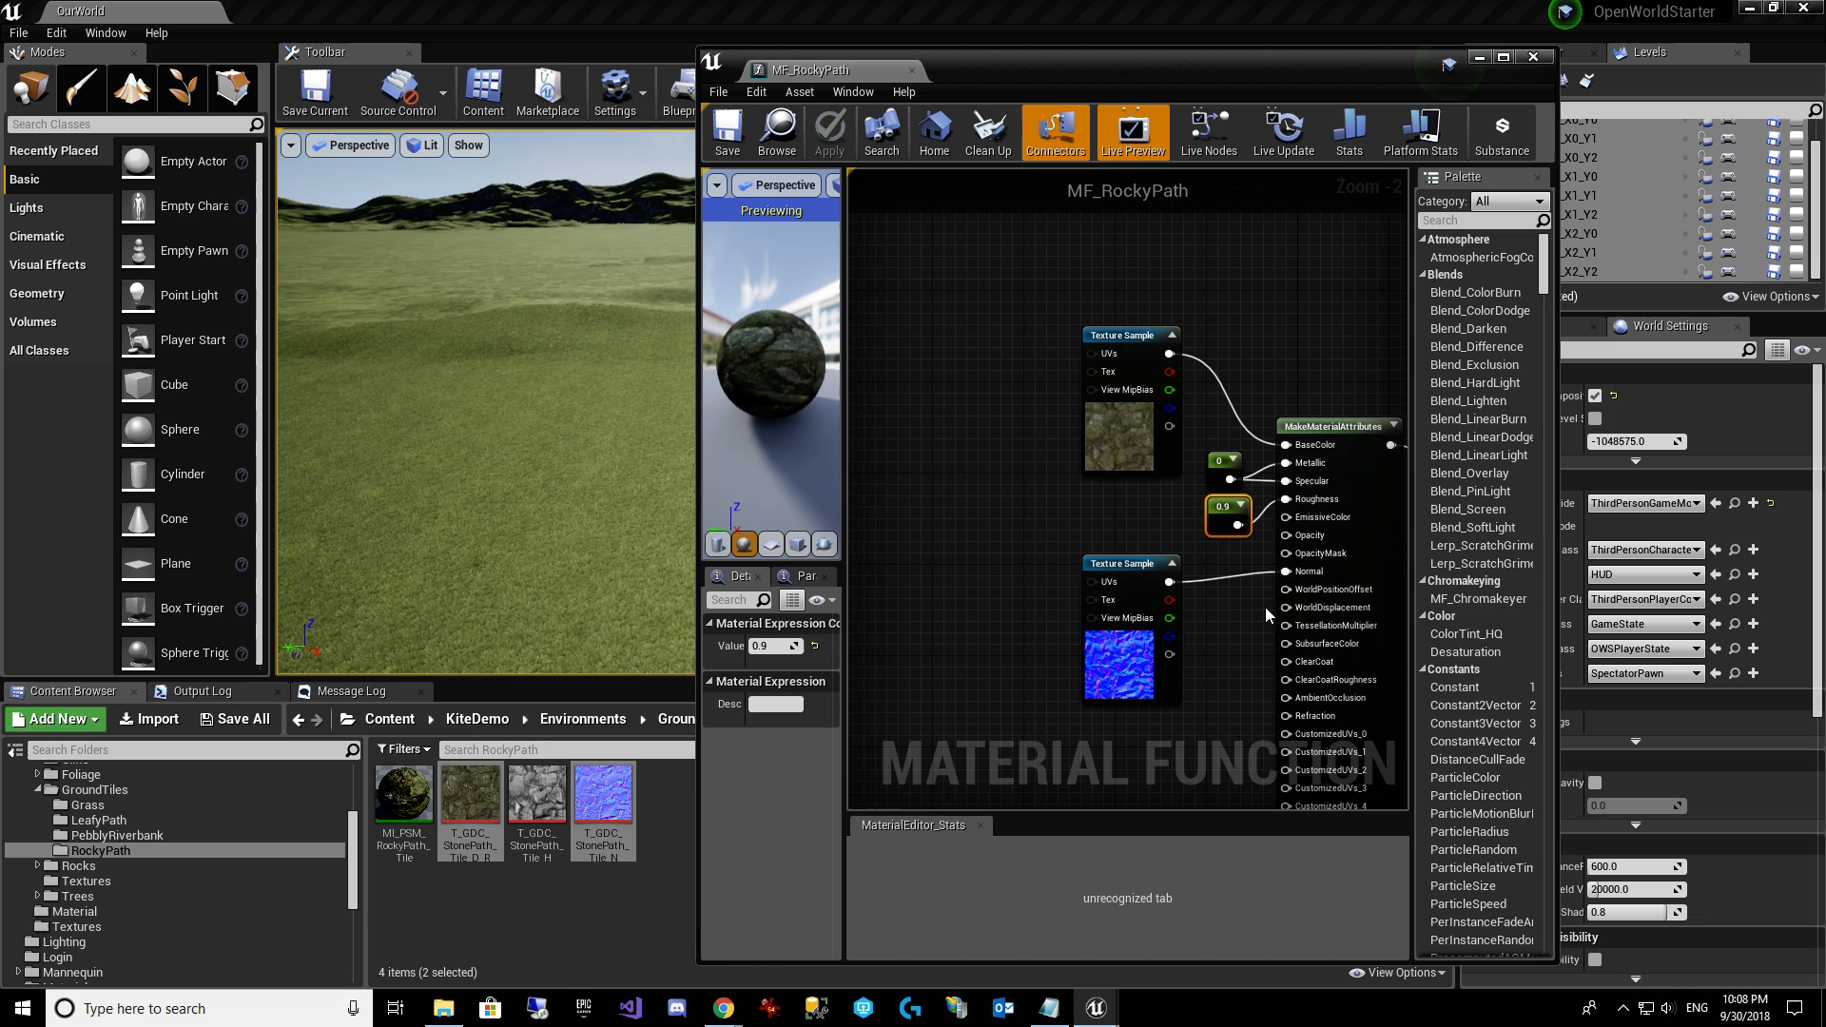
{"action": "right_click_drag", "start_coordinate": [1008, 525], "coordinate": [1161, 511]}
{"action": "right_click_drag", "start_coordinate": [939, 470], "coordinate": [944, 470]}
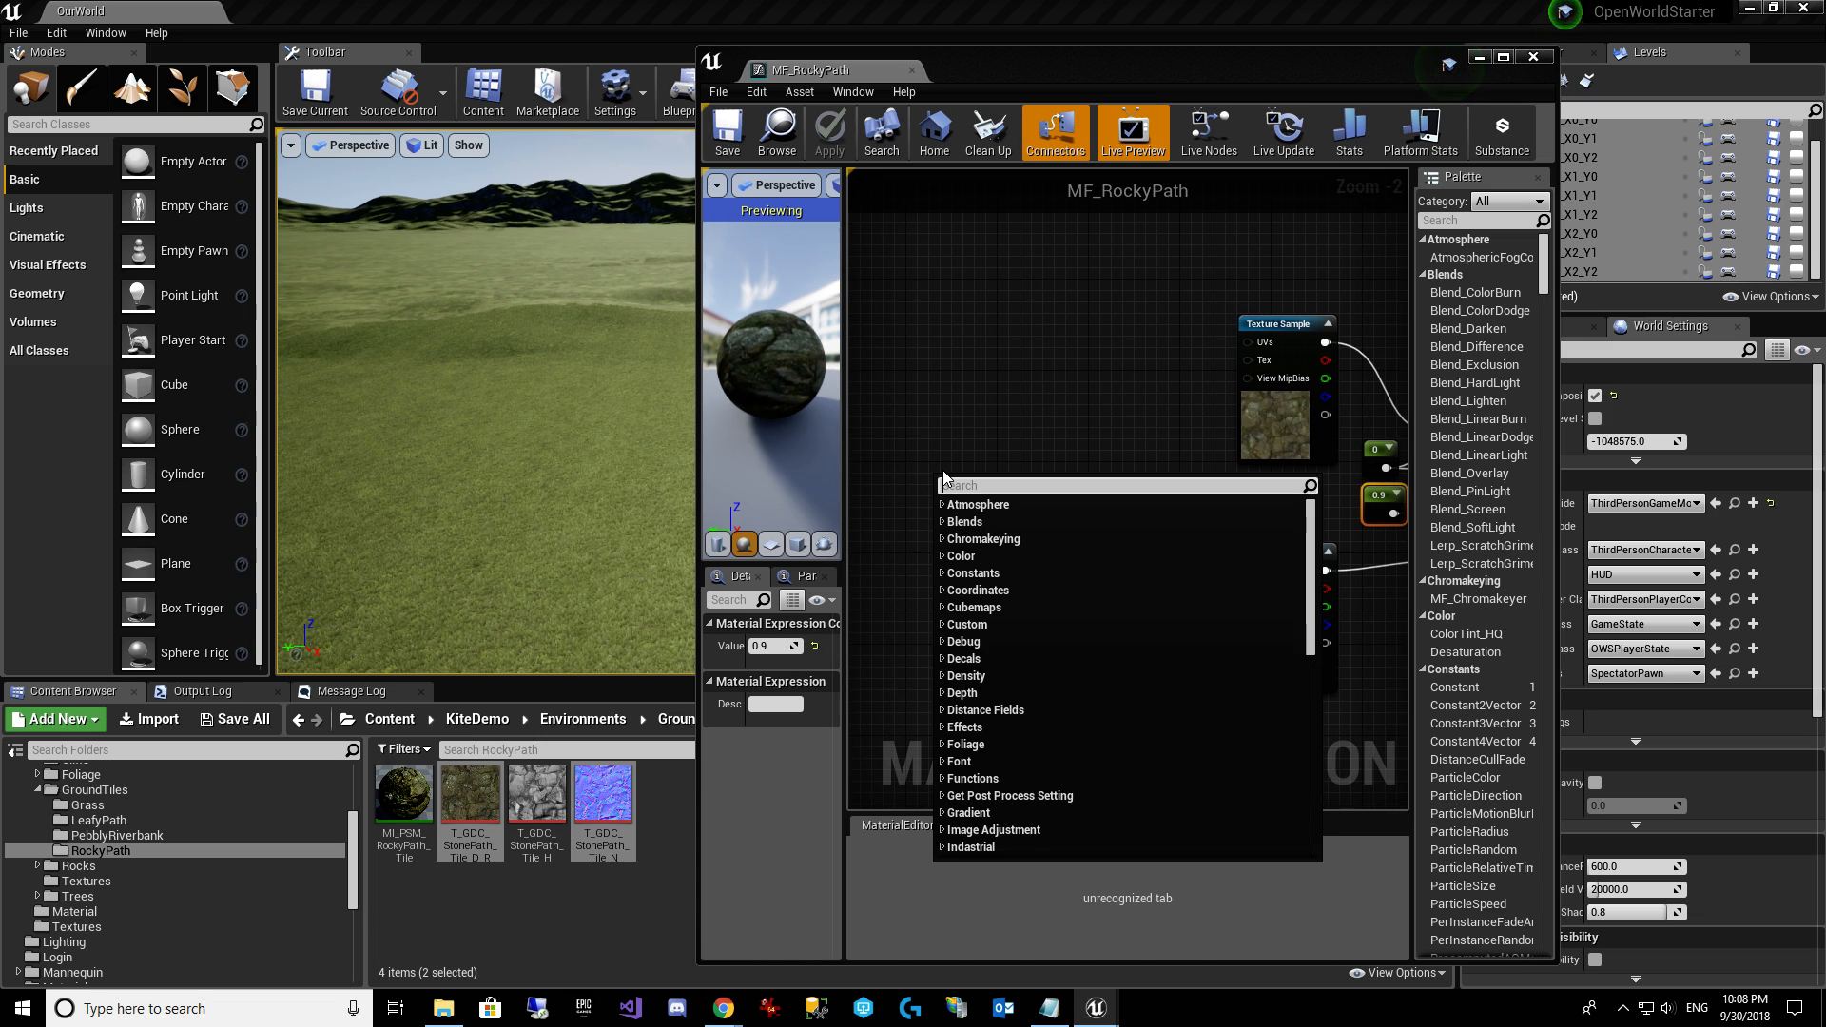
{"action": "type", "text": "text"}
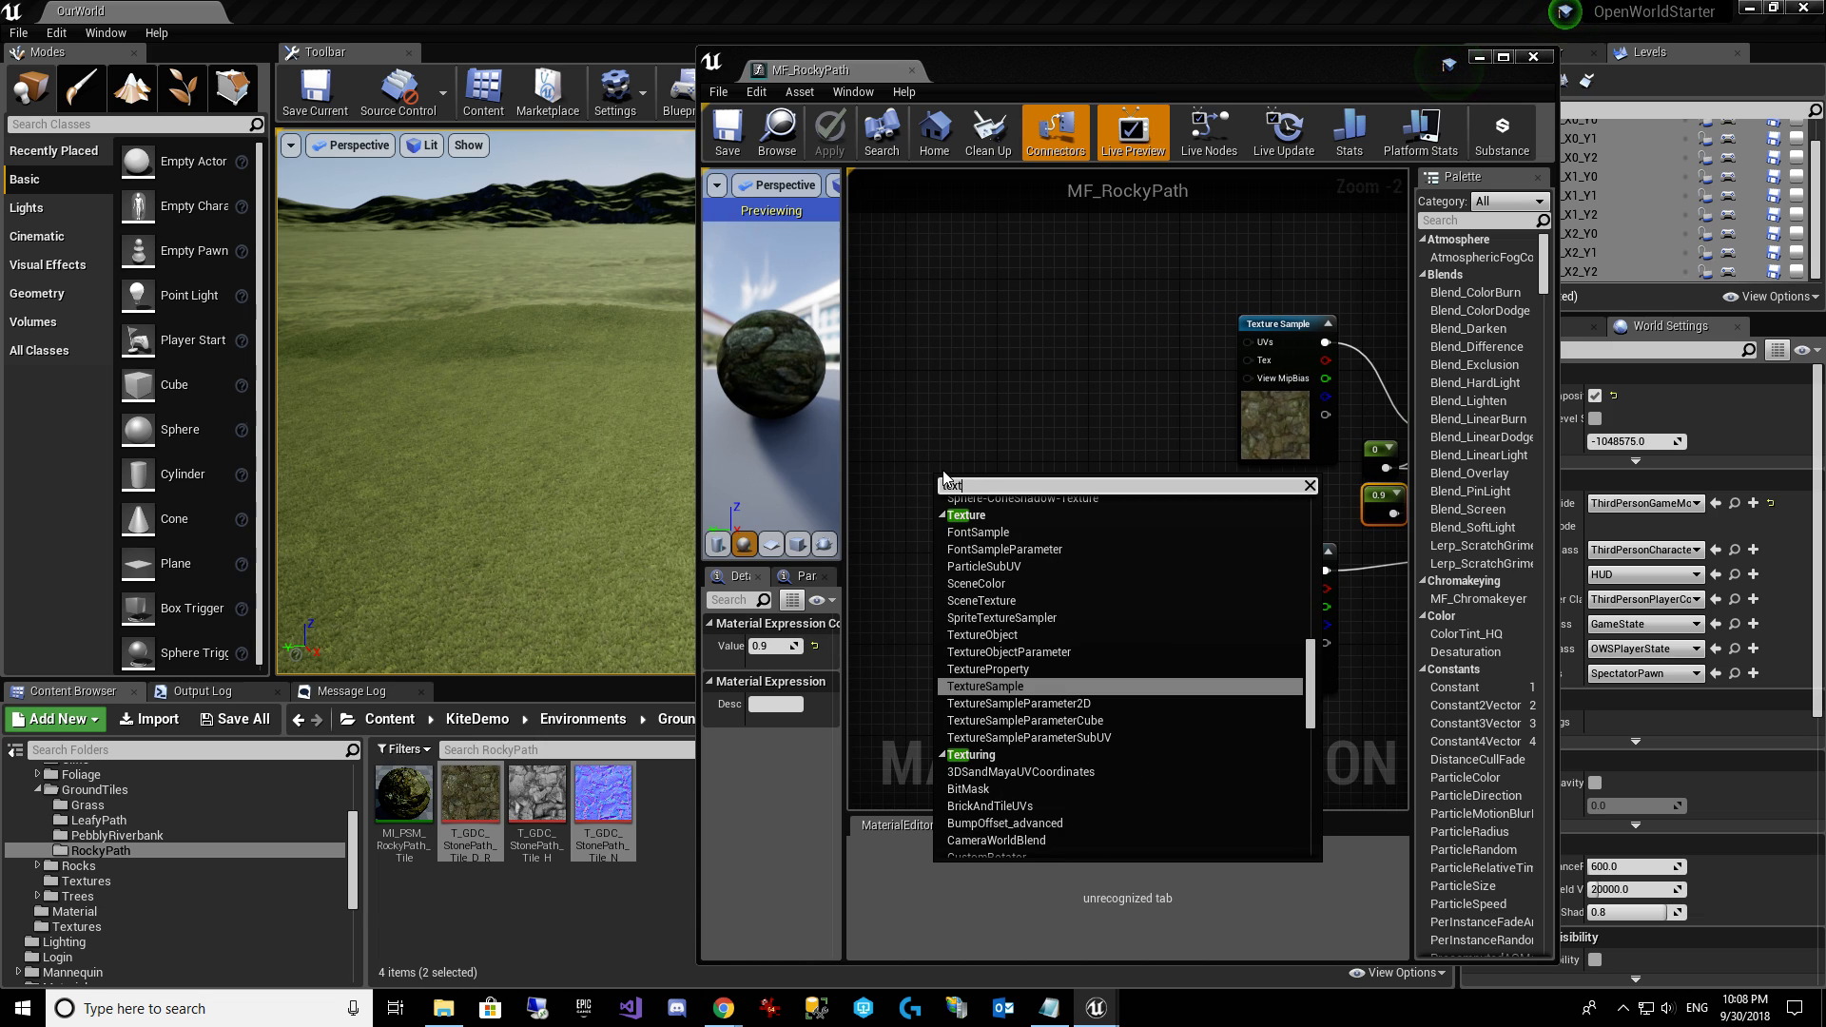
{"action": "key", "text": "BackSpace"}
{"action": "key", "text": "BackSpace"}
{"action": "key", "text": "BackSpace"}
{"action": "key", "text": "BackSpace"}
{"action": "type", "text": "coord"}
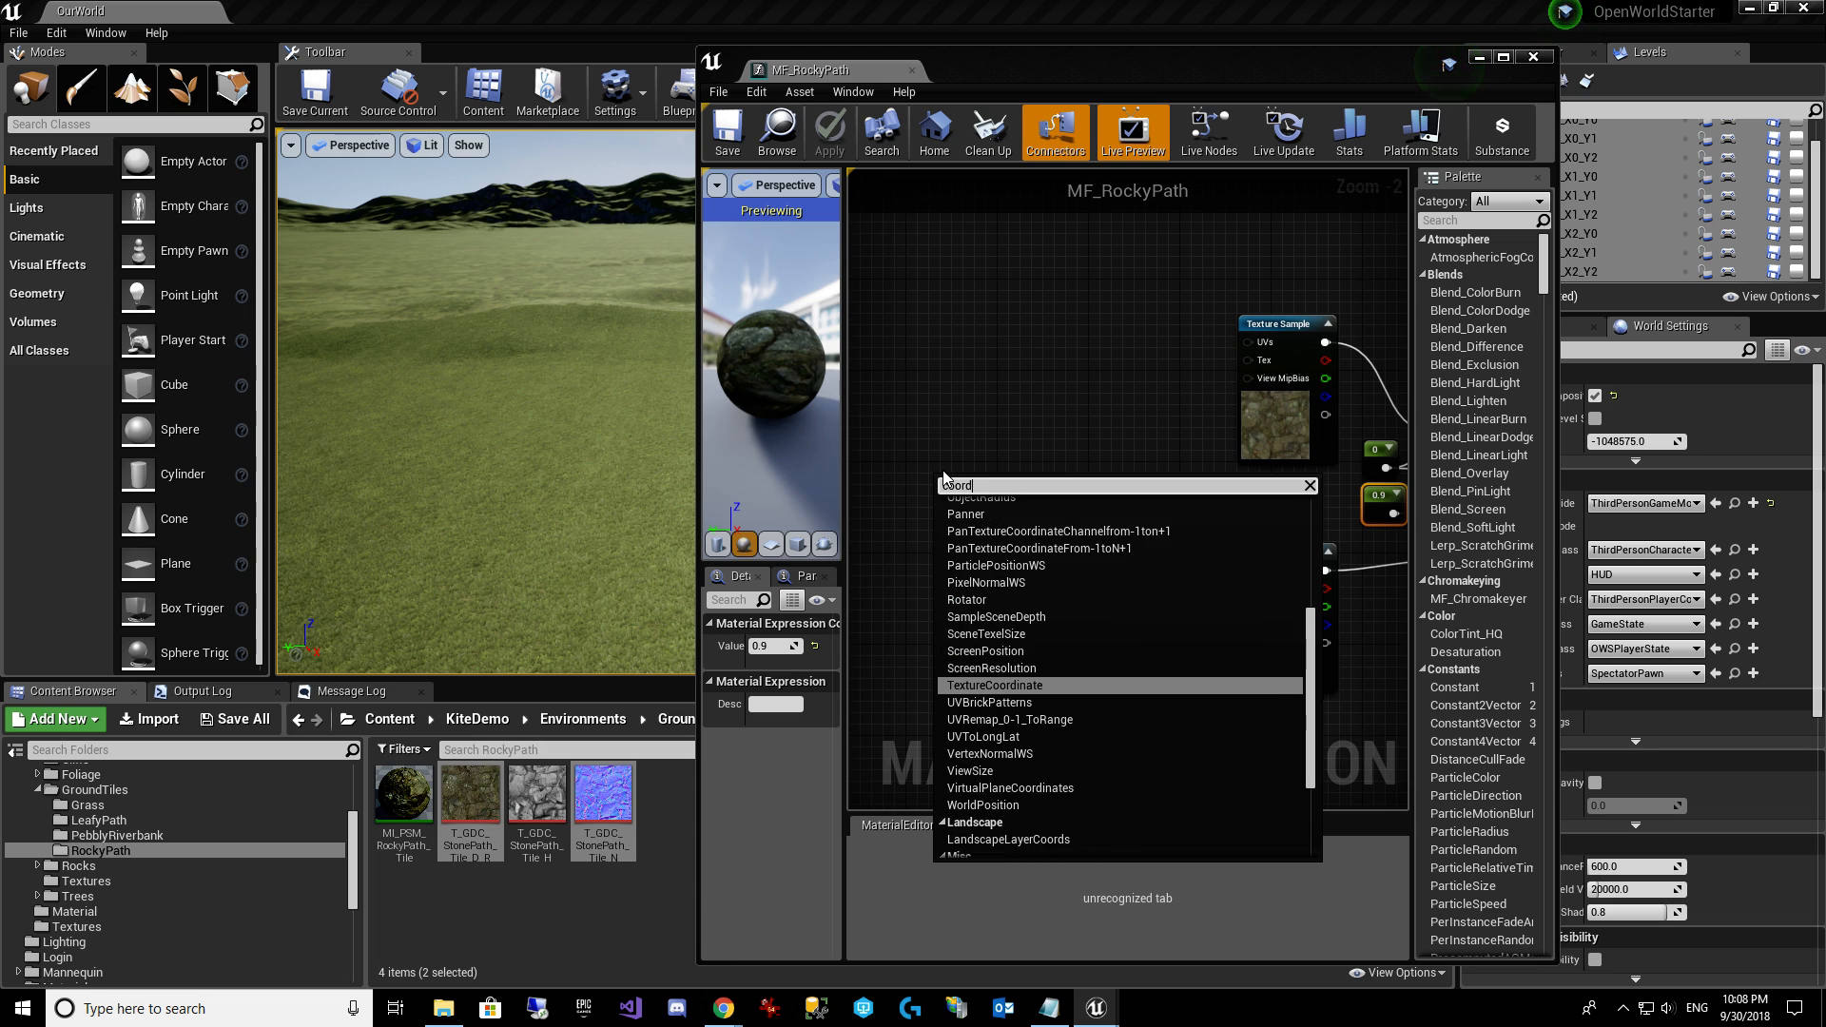
{"action": "left_click", "coordinate": [1079, 679]}
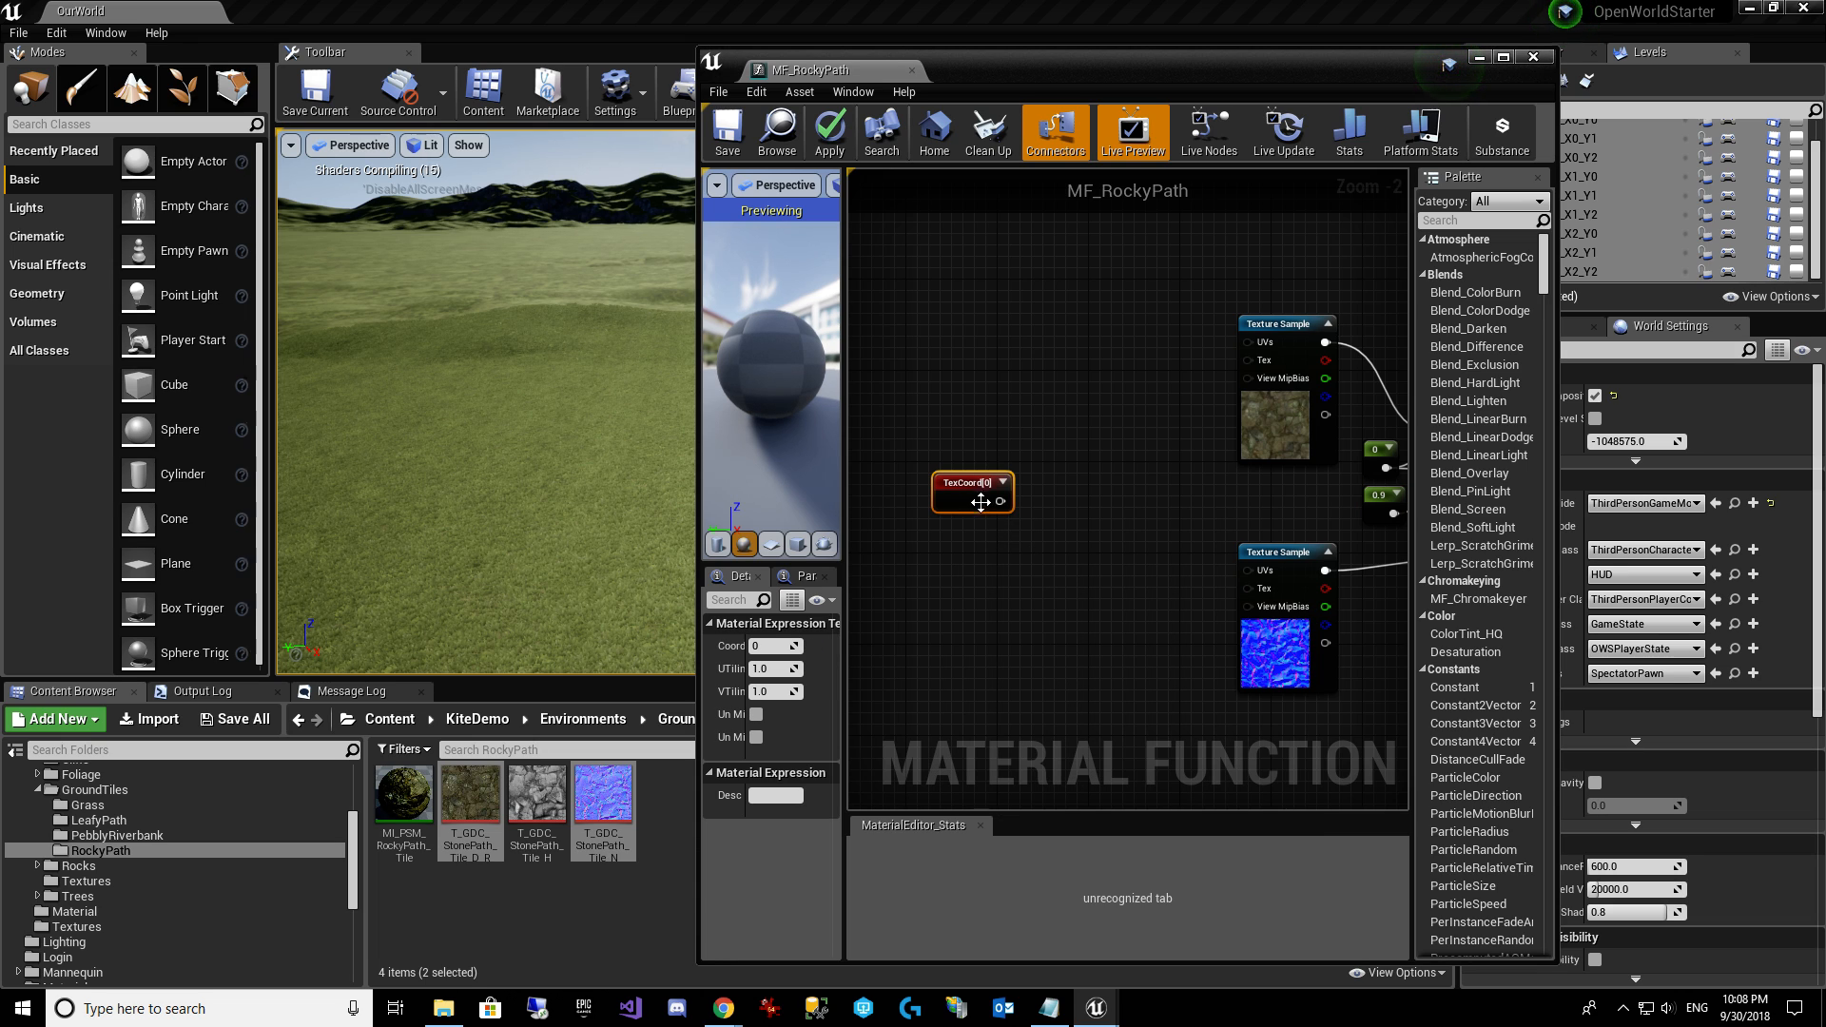
Connect the TexCoord output to input A of a new Multiply node placed before the texture samples.
{"action": "left_click_drag", "start_coordinate": [981, 502], "coordinate": [1082, 515]}
{"action": "type", "text": "*"}
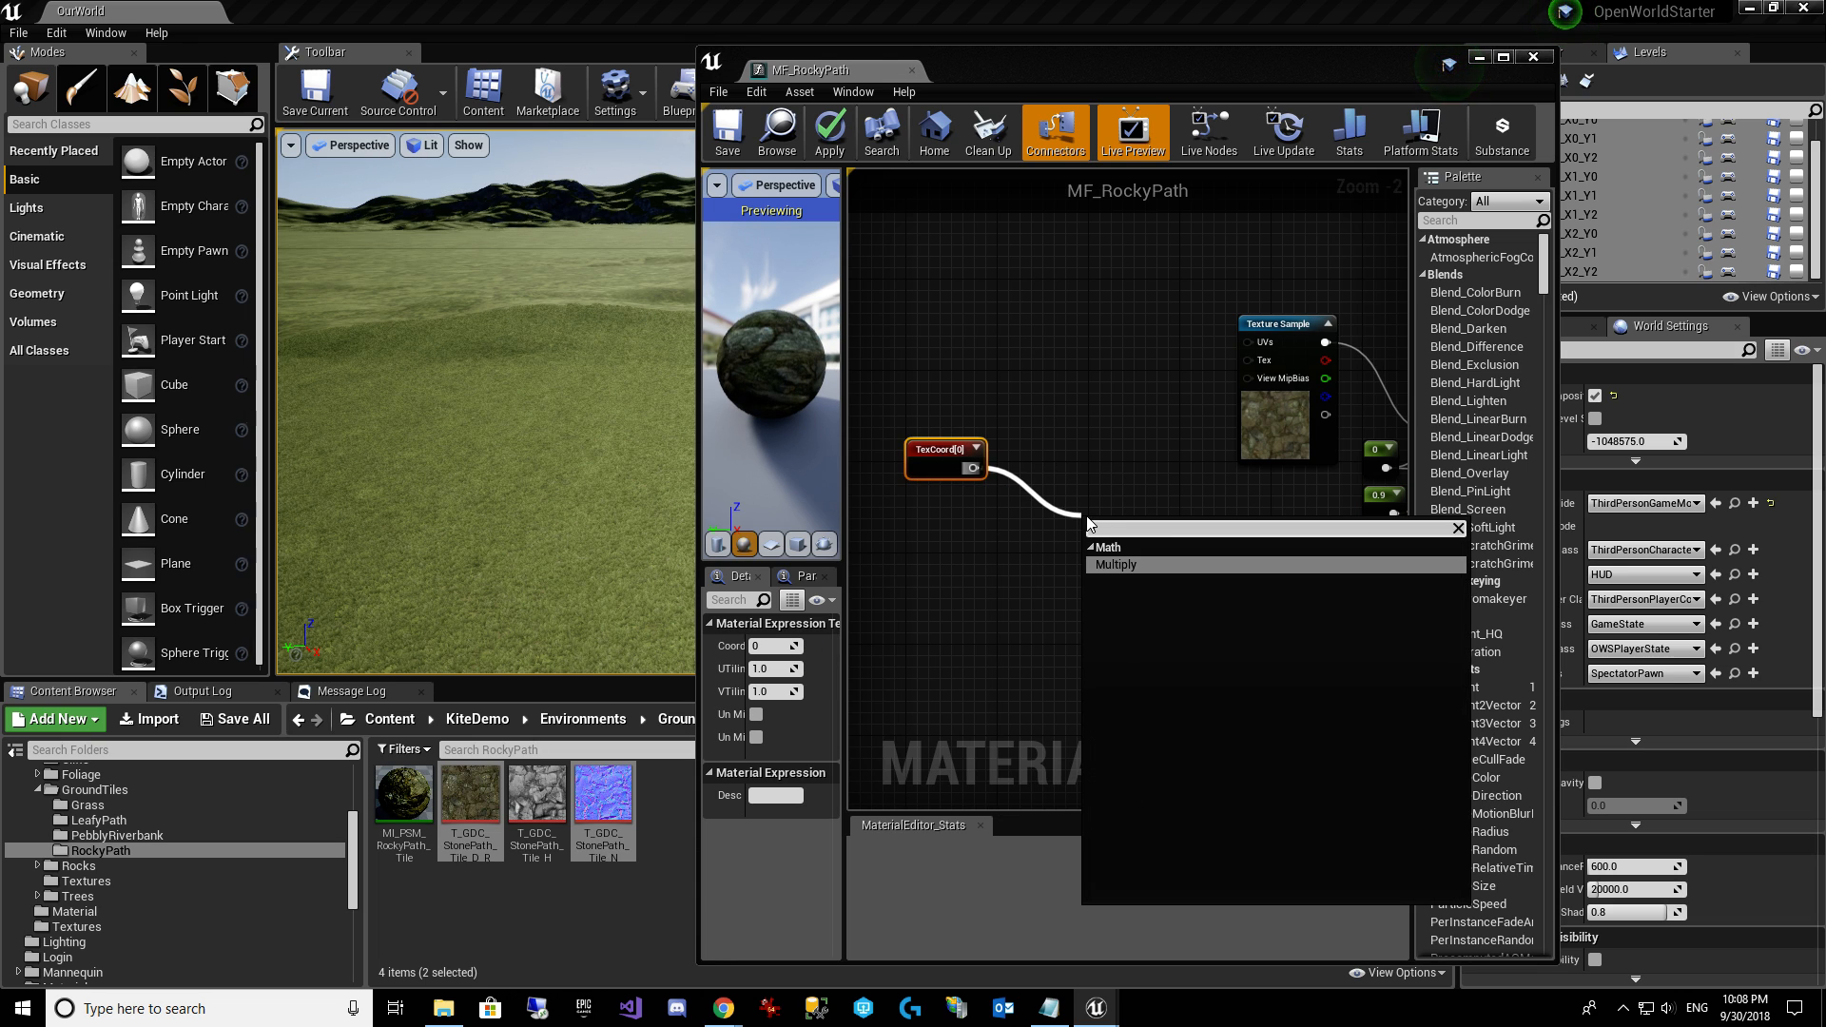
{"action": "key", "text": "Return"}
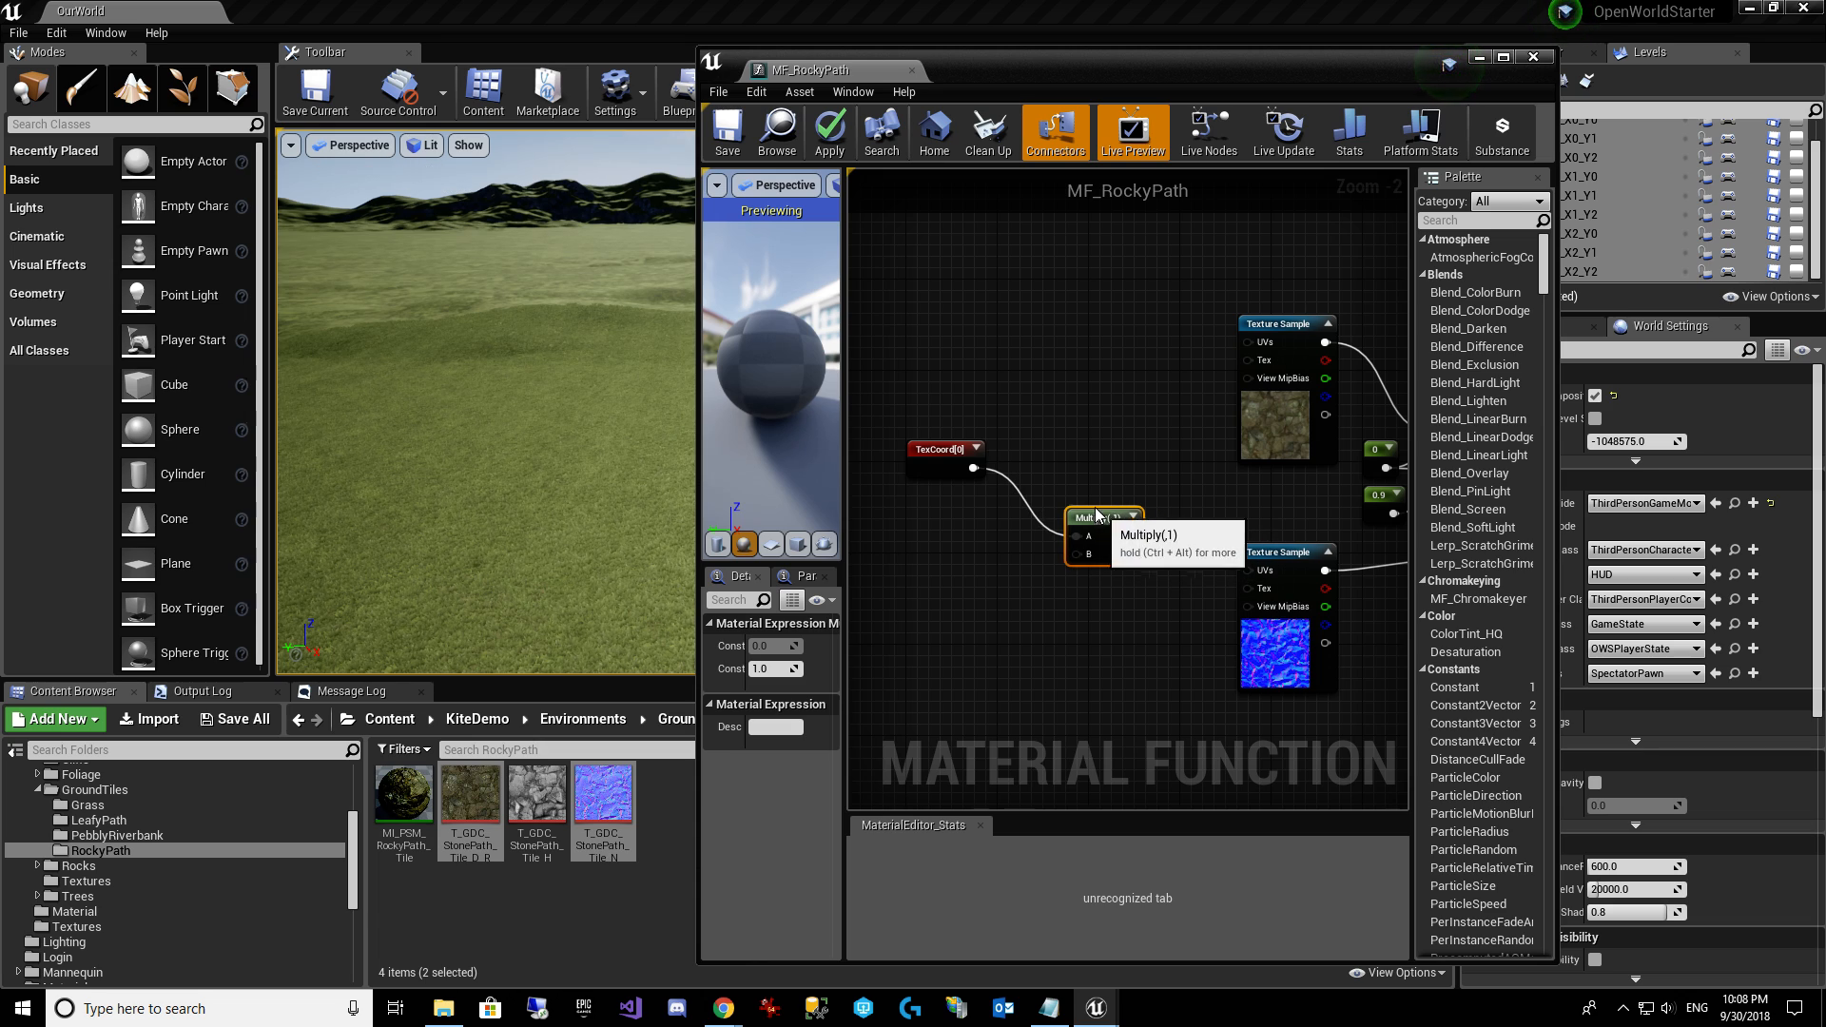
{"action": "left_click_drag", "start_coordinate": [1113, 526], "coordinate": [1086, 507]}
Add a ScalarParameter named RockyPathScale below the TexCoord node and set its default value to 0.3.
{"action": "right_click", "coordinate": [928, 559]}
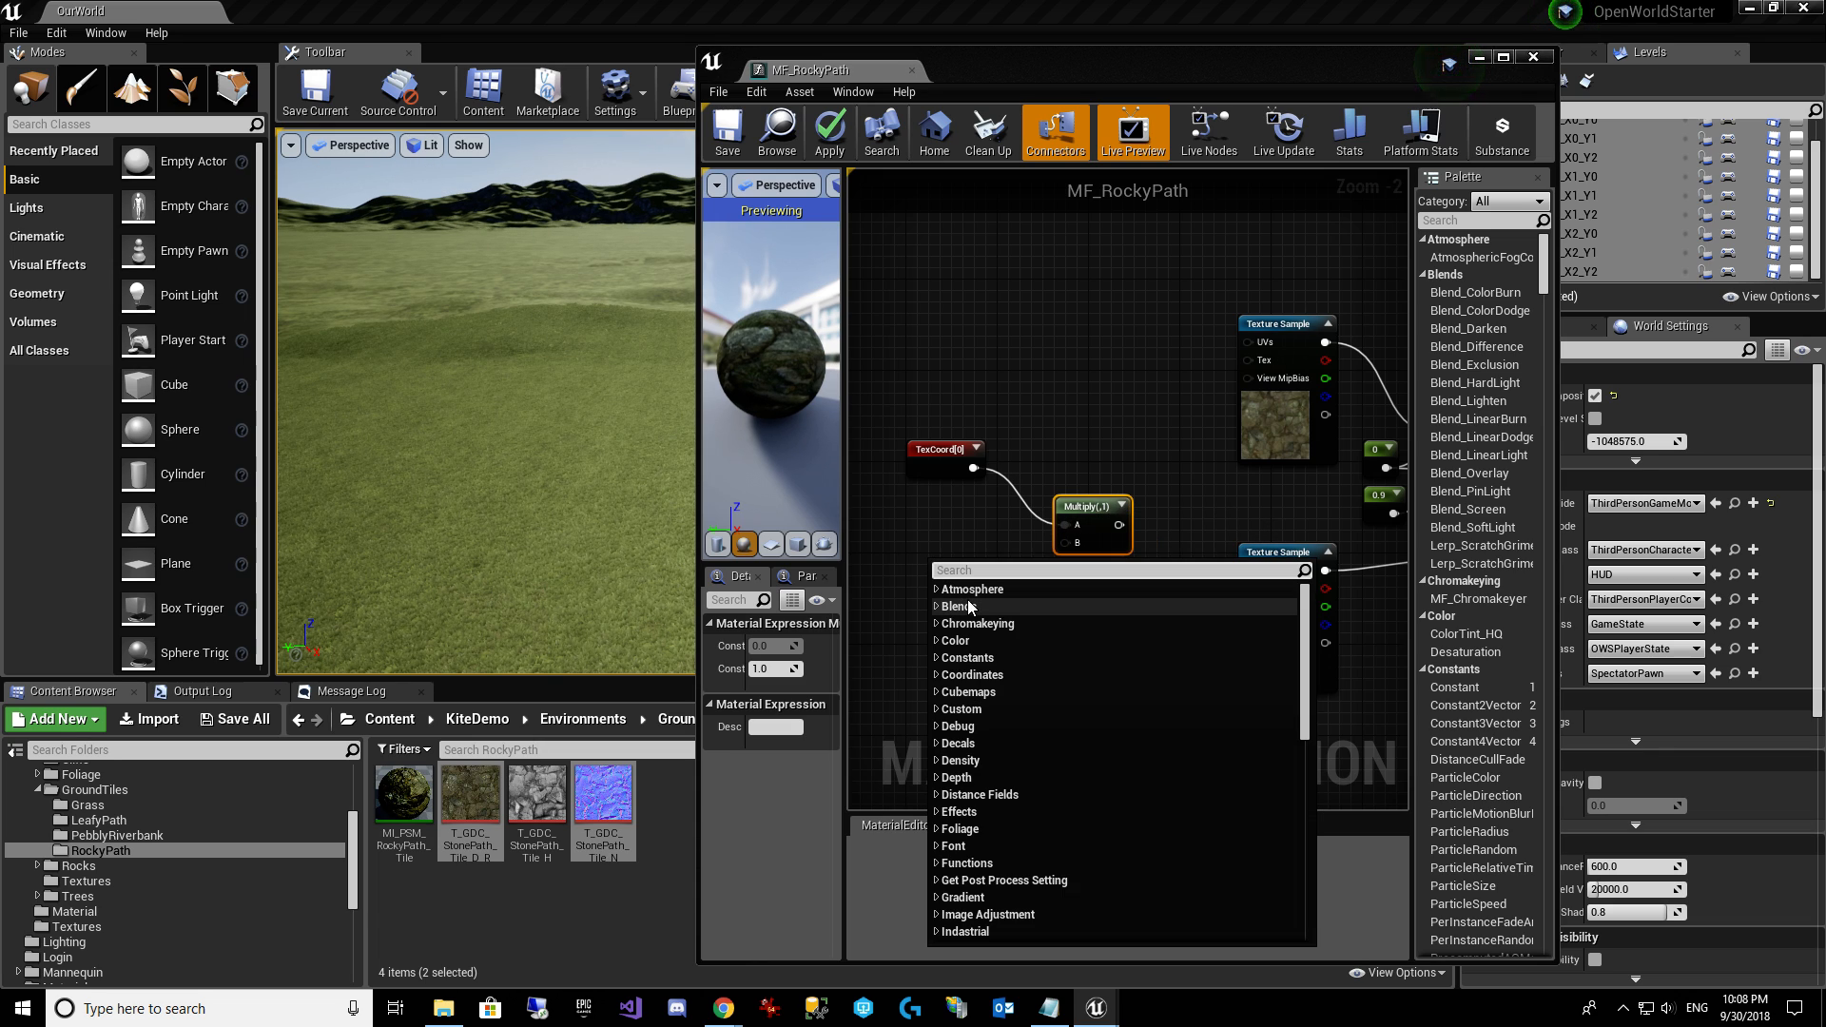
{"action": "type", "text": "scalar"}
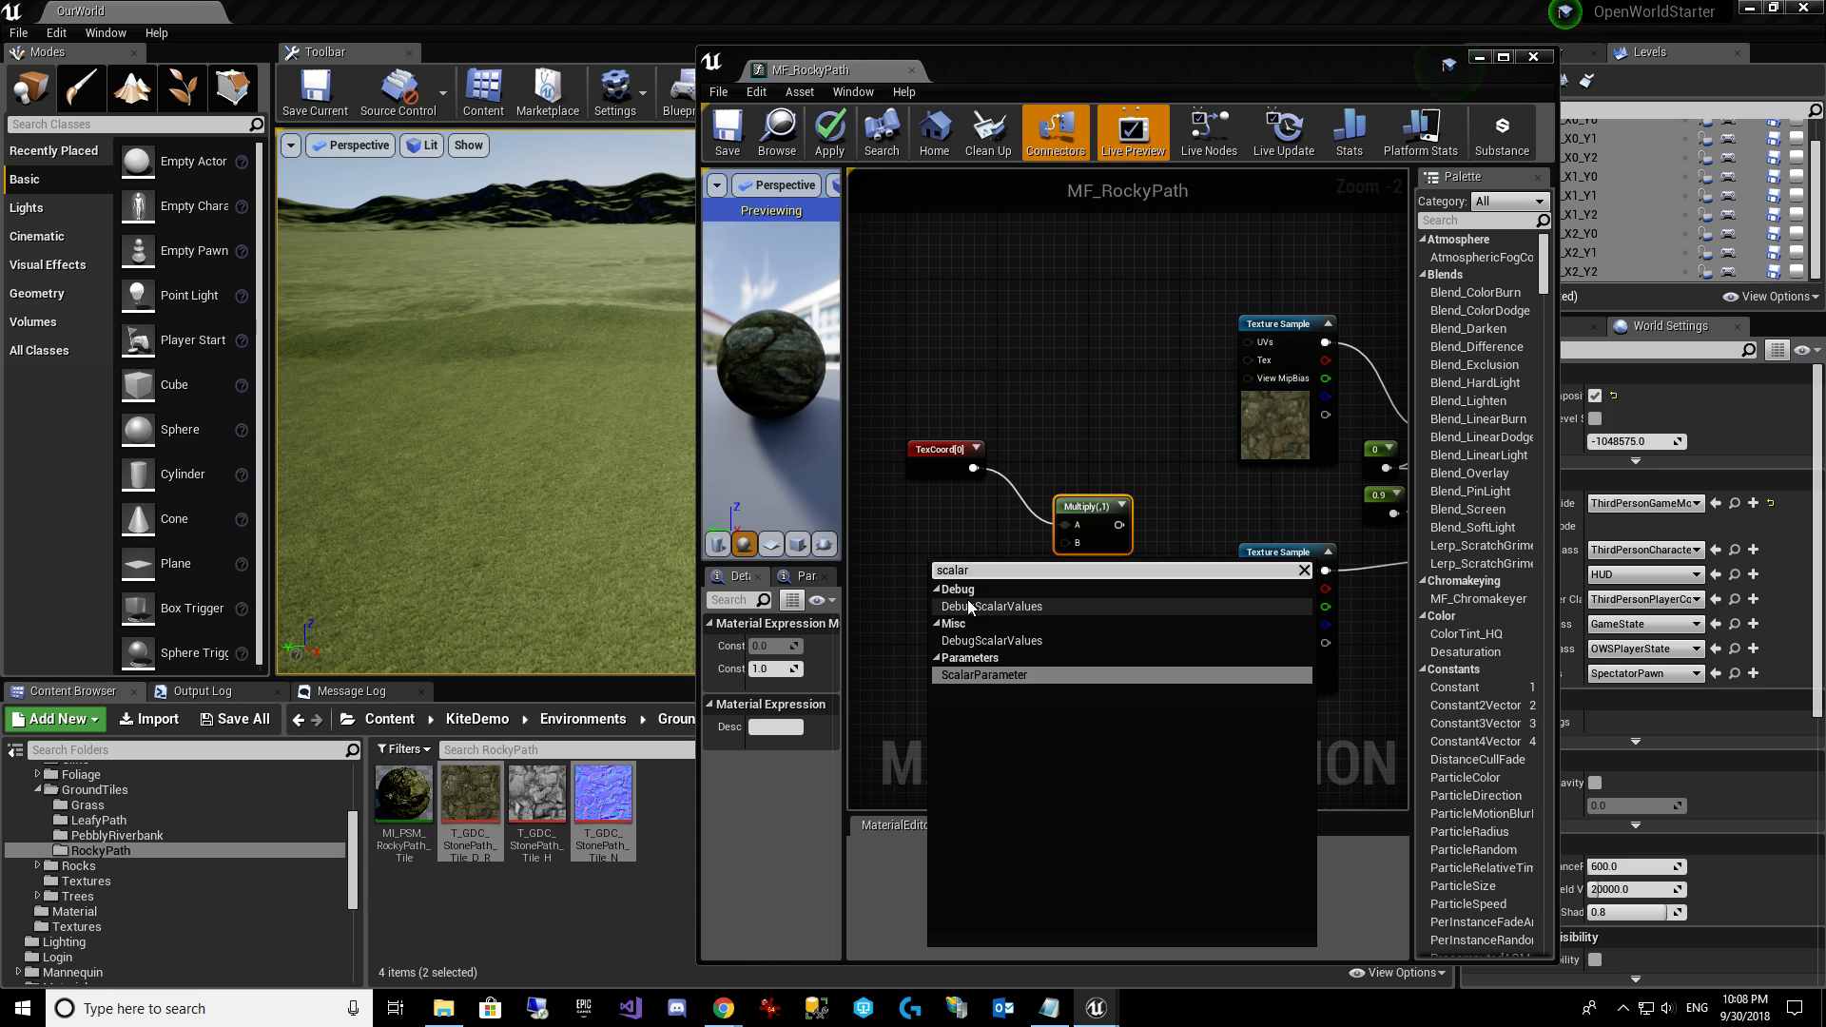
{"action": "key", "text": "Return"}
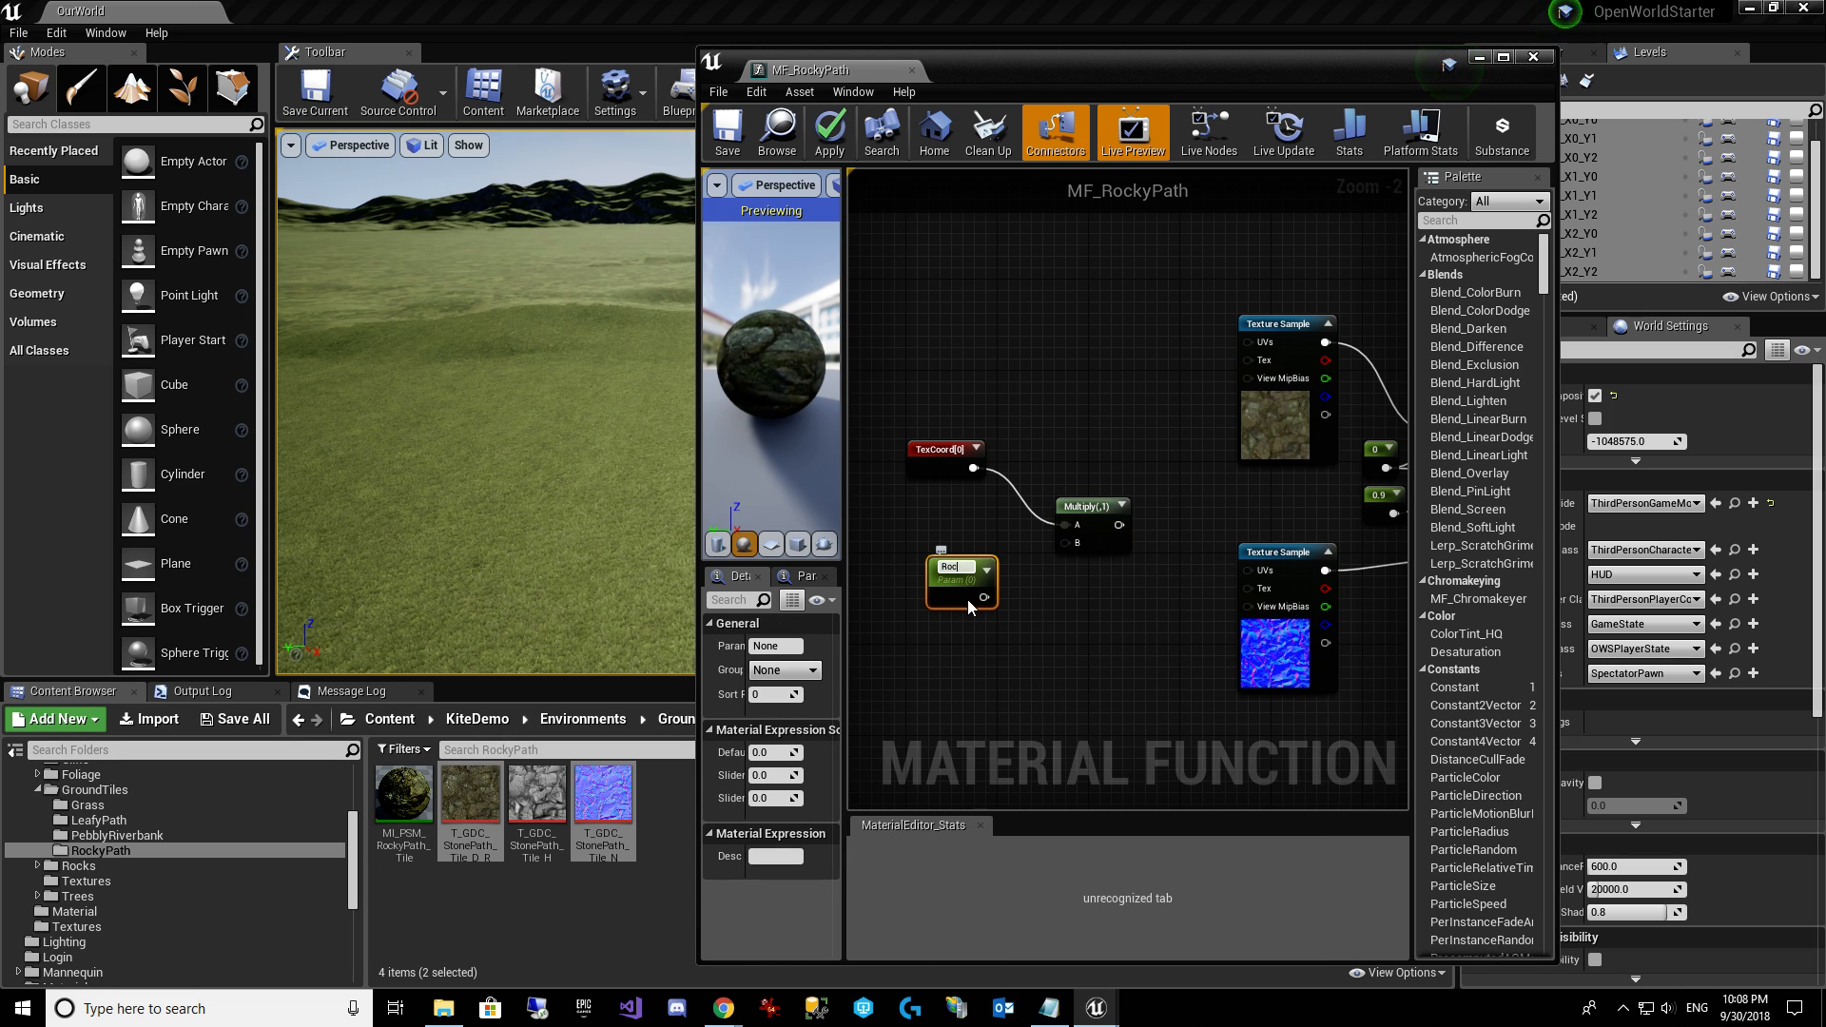
{"action": "type", "text": "RockyPathScale"}
{"action": "key", "text": "Return"}
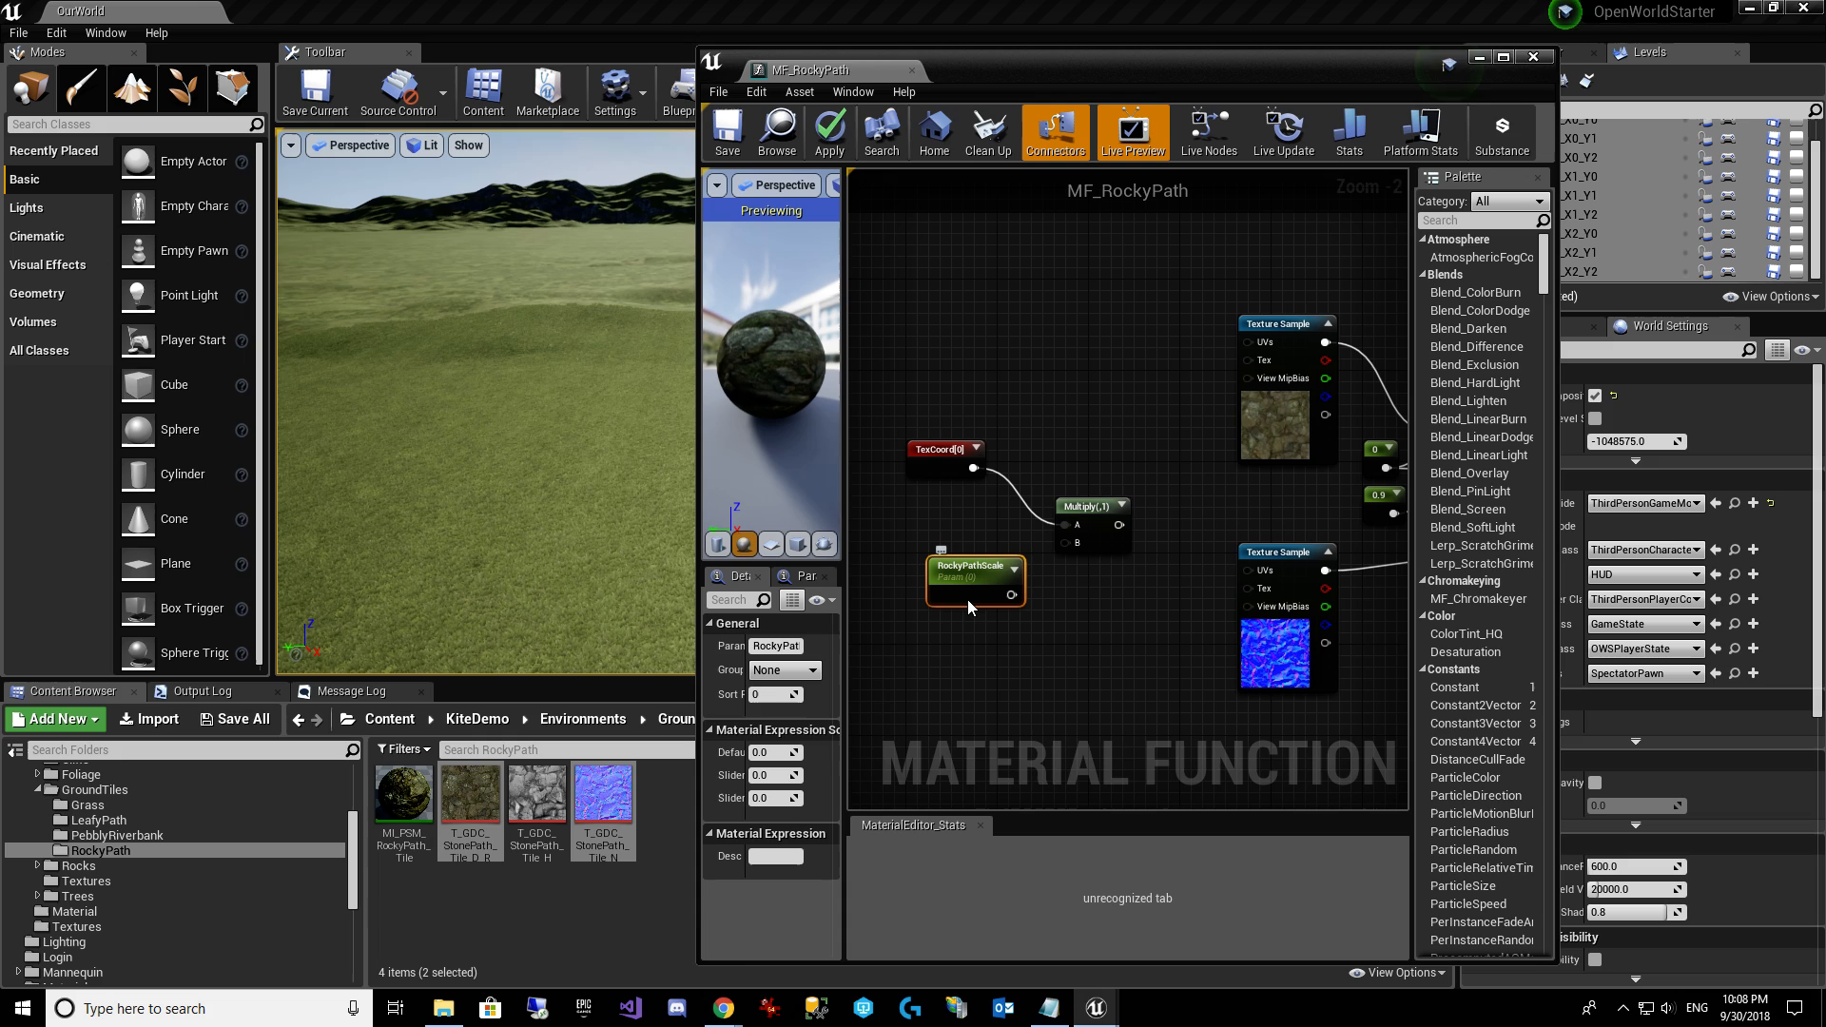
{"action": "left_click_drag", "start_coordinate": [956, 602], "coordinate": [945, 601]}
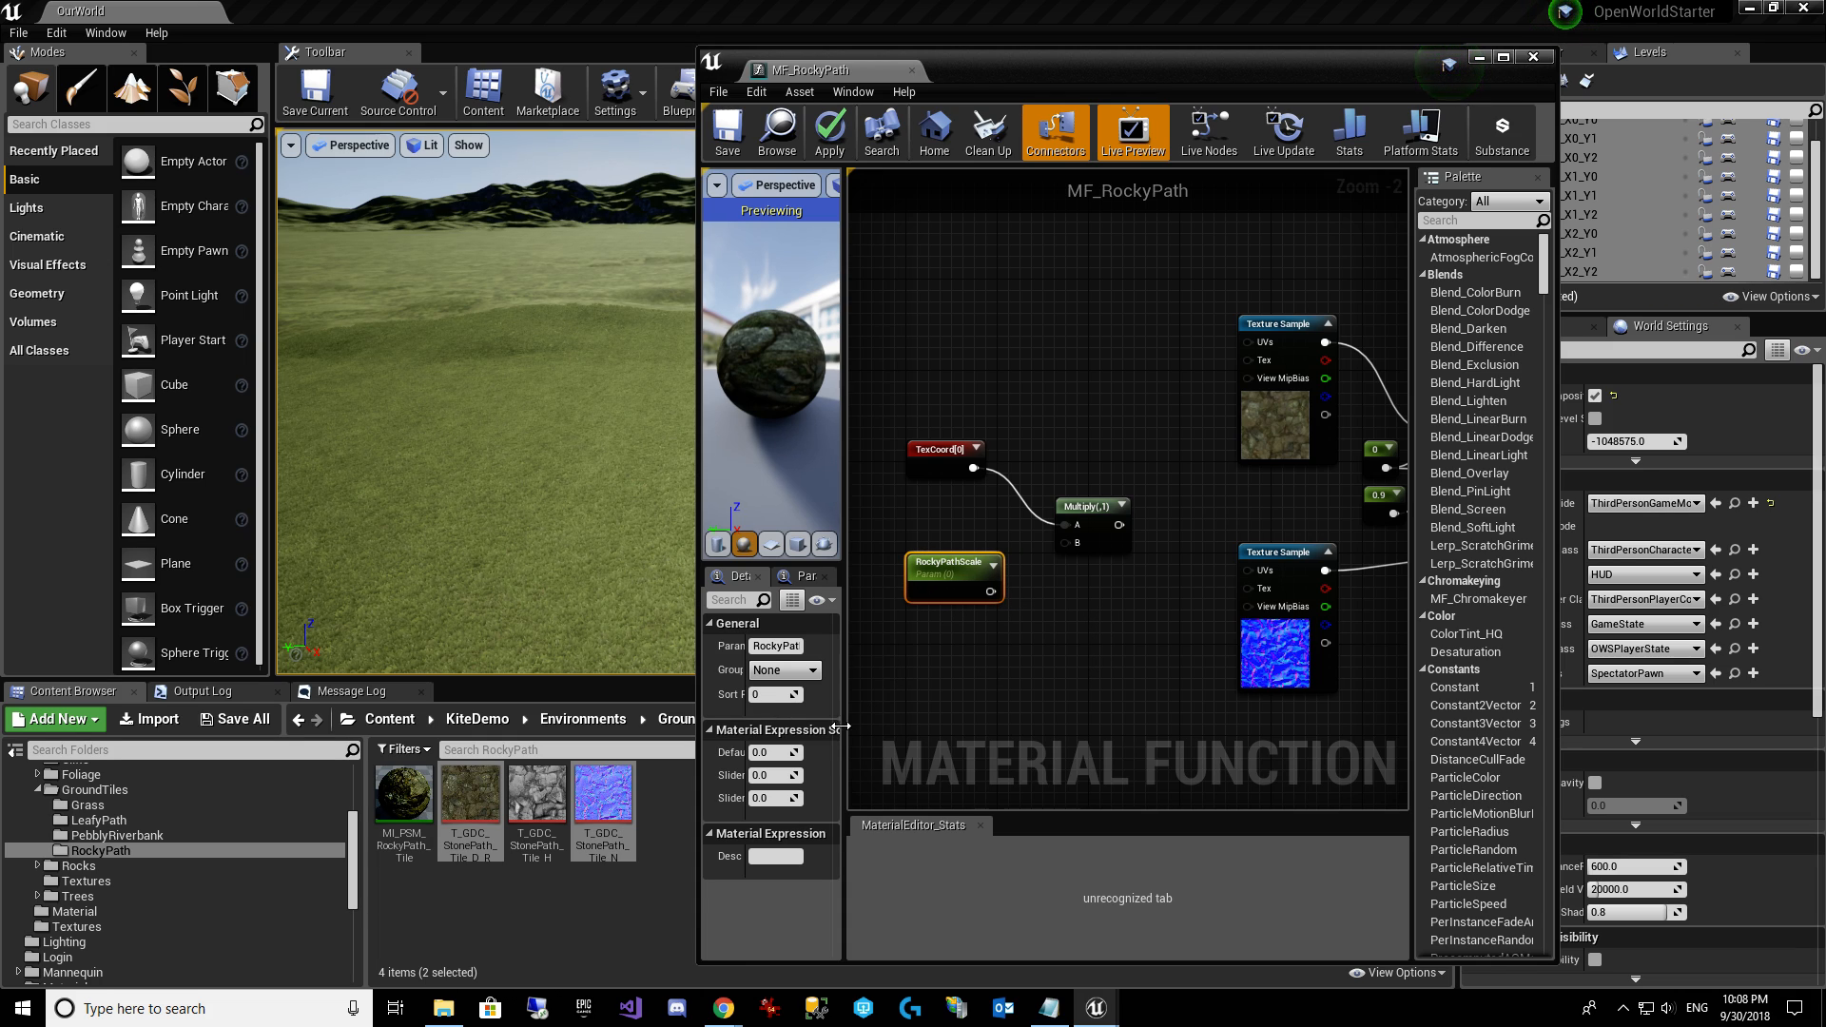
{"action": "left_click", "coordinate": [766, 752]}
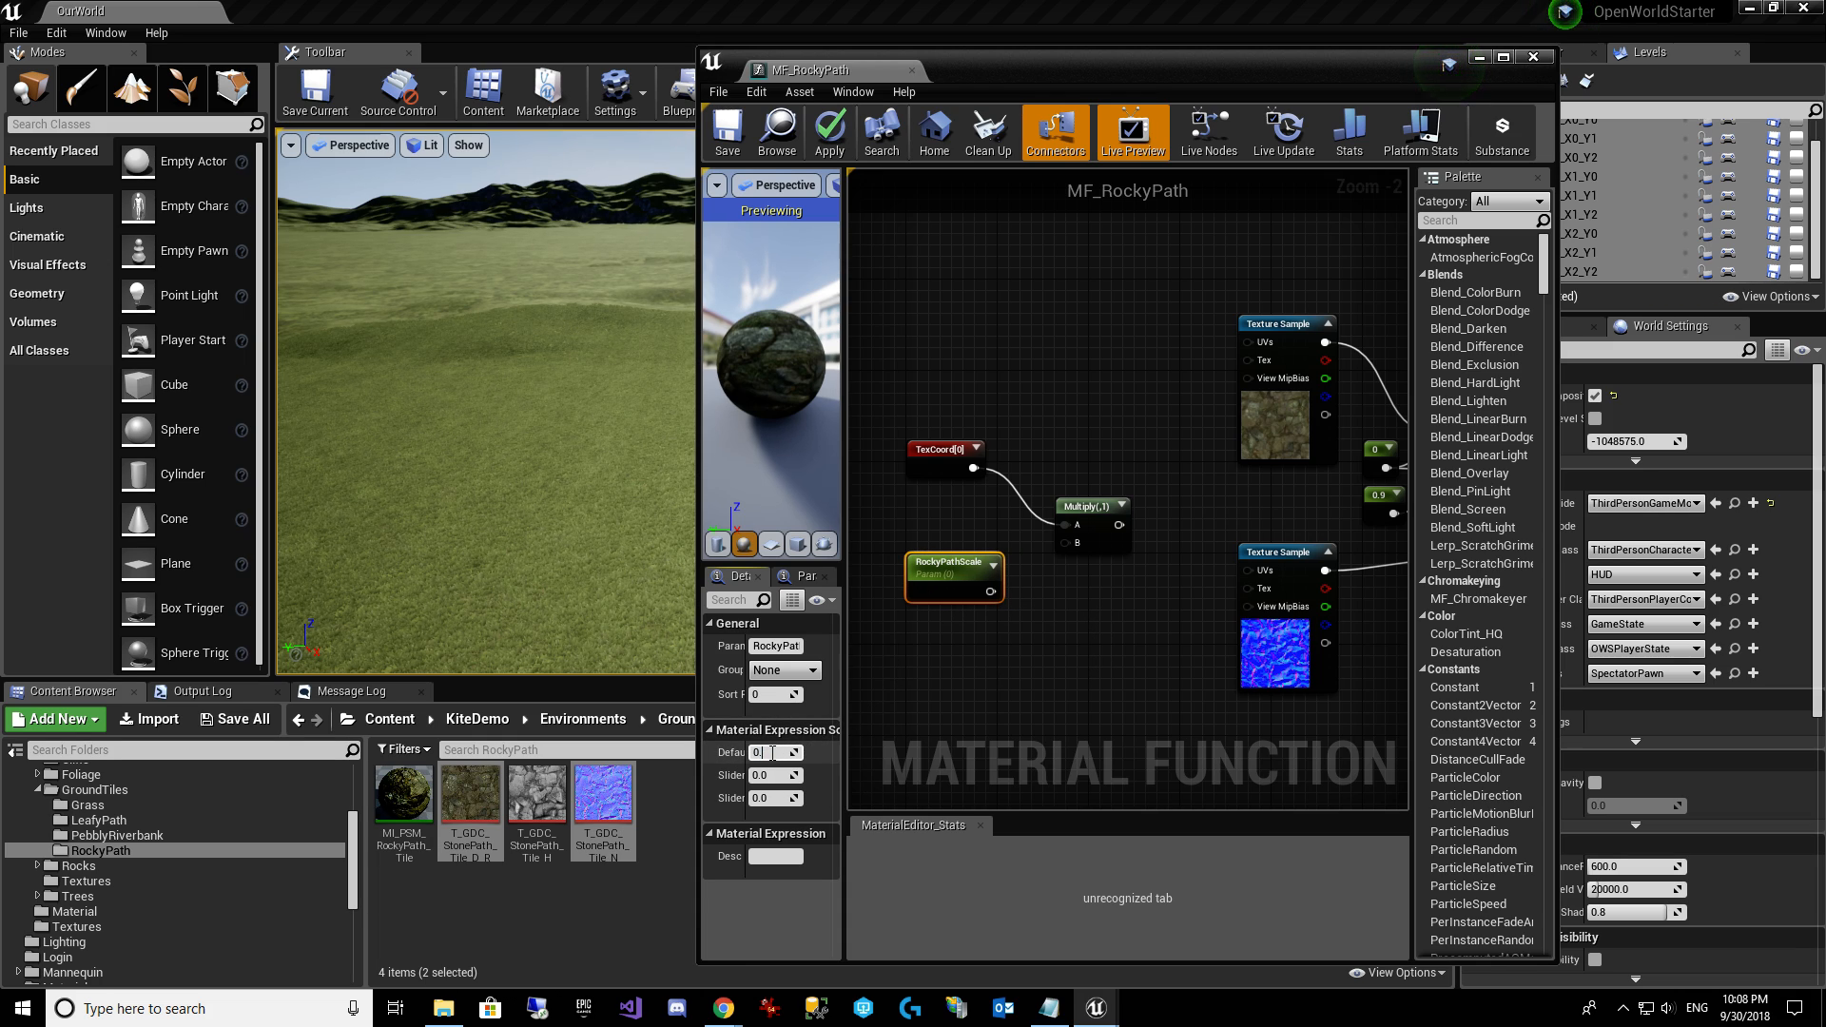
{"action": "key", "text": "Tab"}
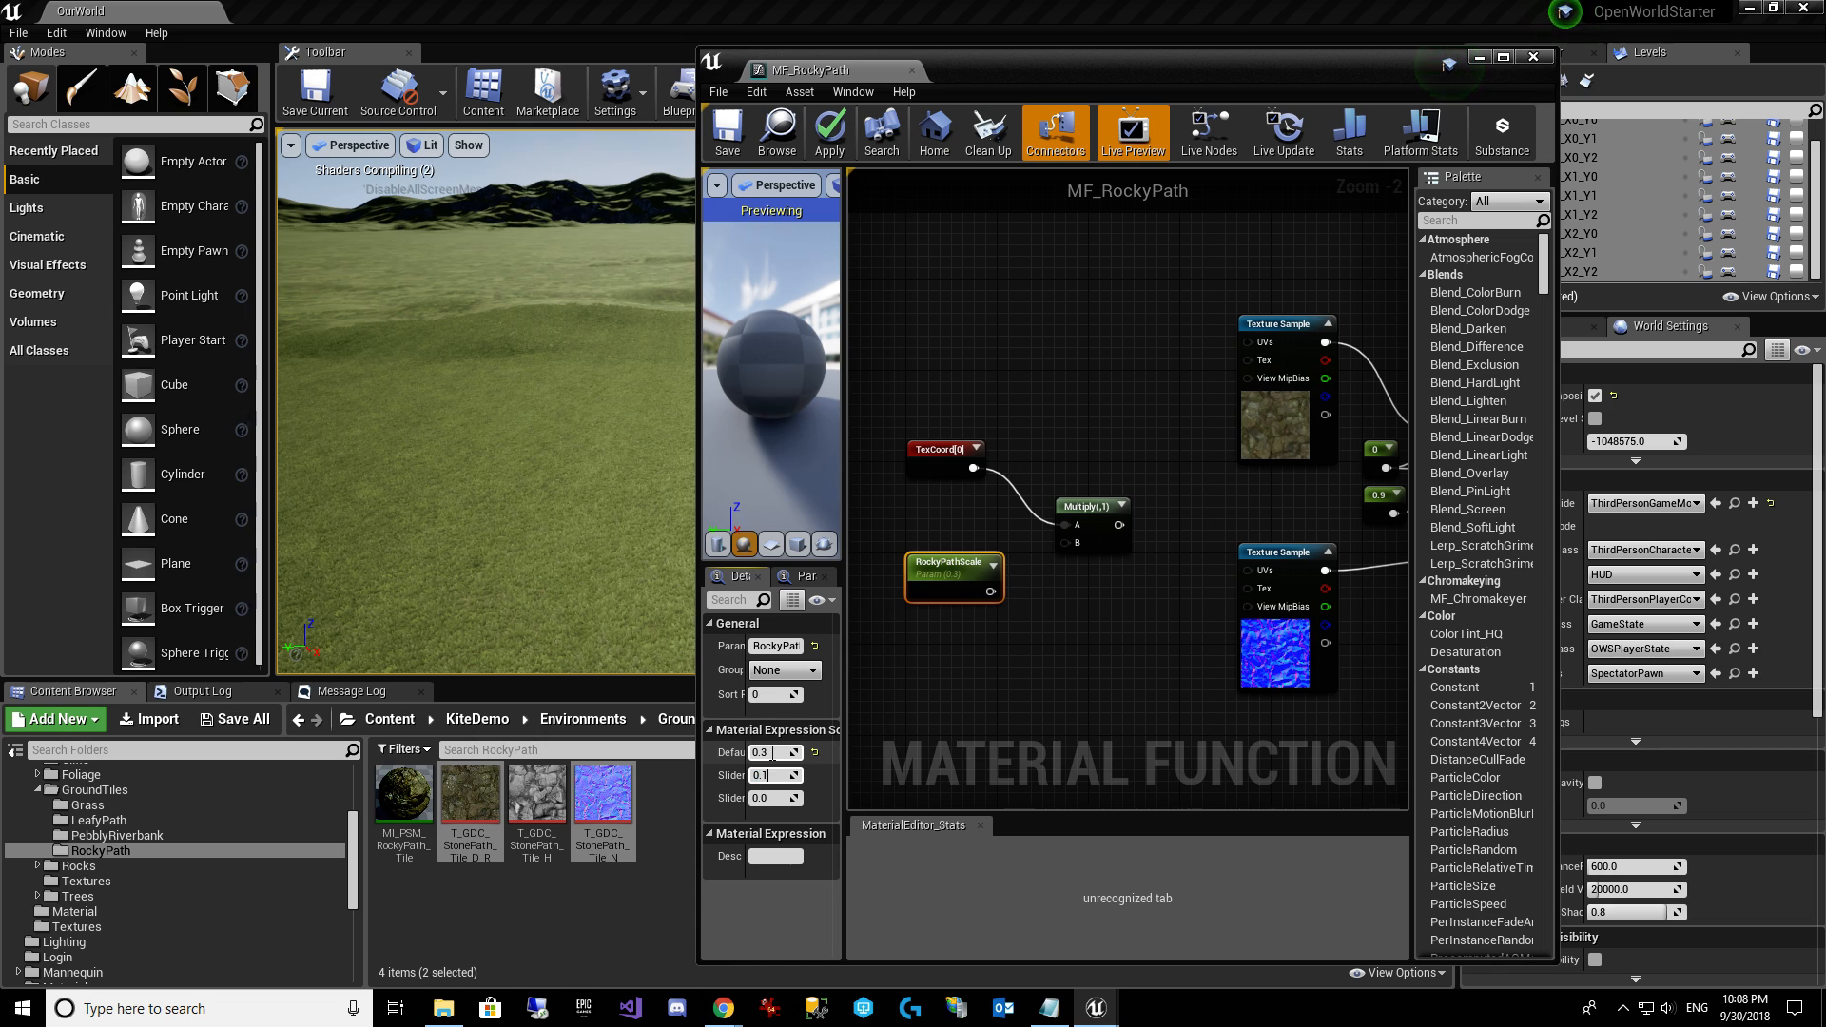
{"action": "left_click", "coordinate": [1054, 653]}
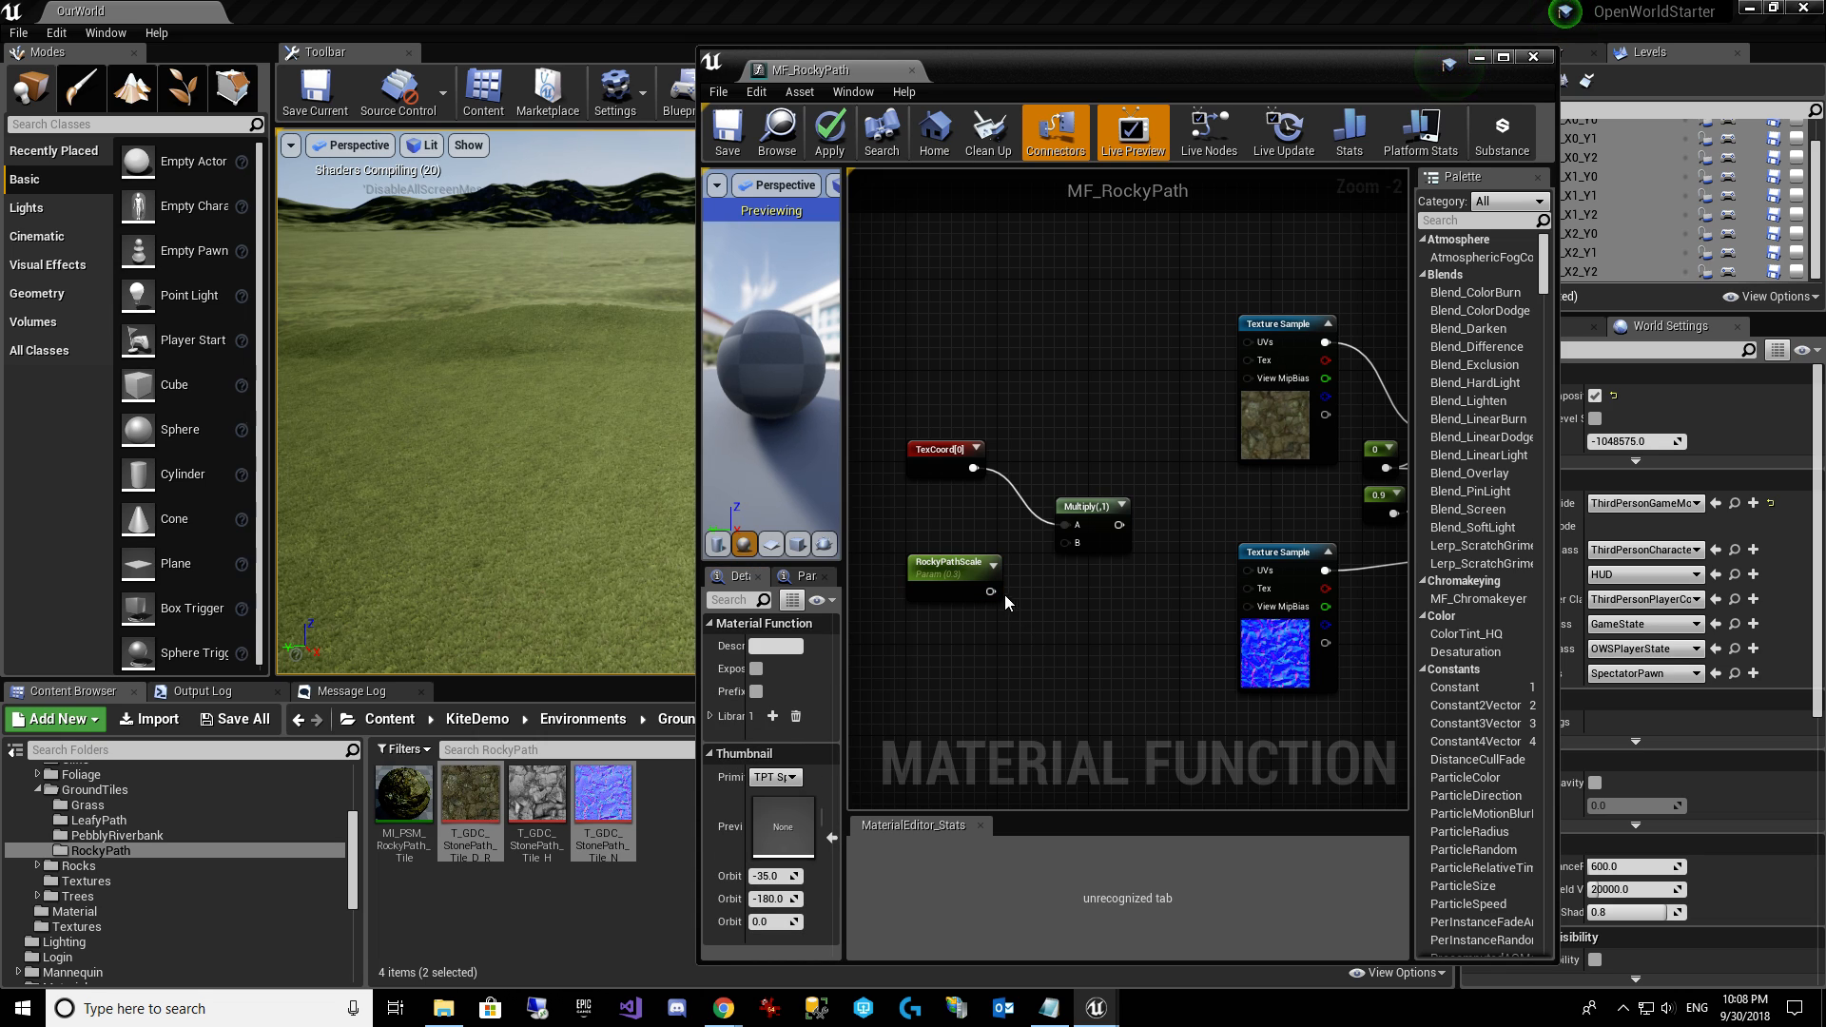
Connect RockyPathScale to input B of Multiply and the Multiply output to the UVs of both texture samples.
{"action": "left_click_drag", "start_coordinate": [990, 592], "coordinate": [1263, 343]}
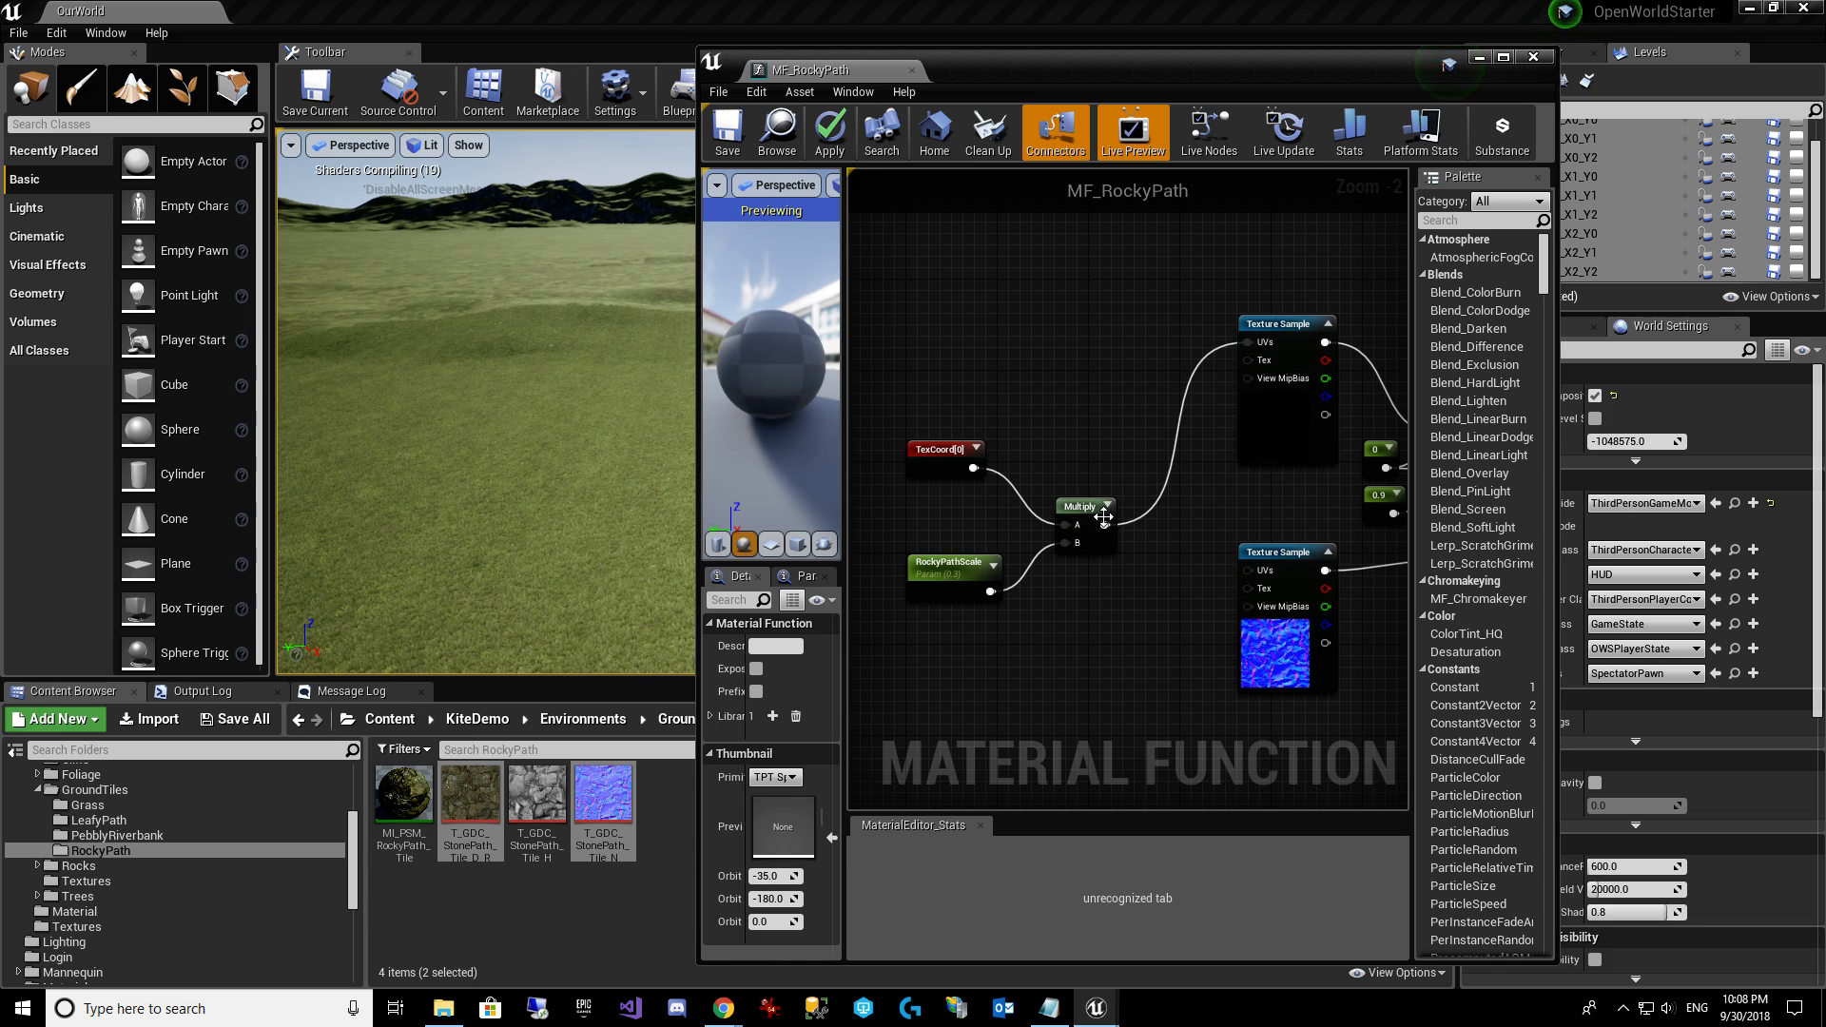
{"action": "left_click_drag", "start_coordinate": [1106, 526], "coordinate": [1252, 569]}
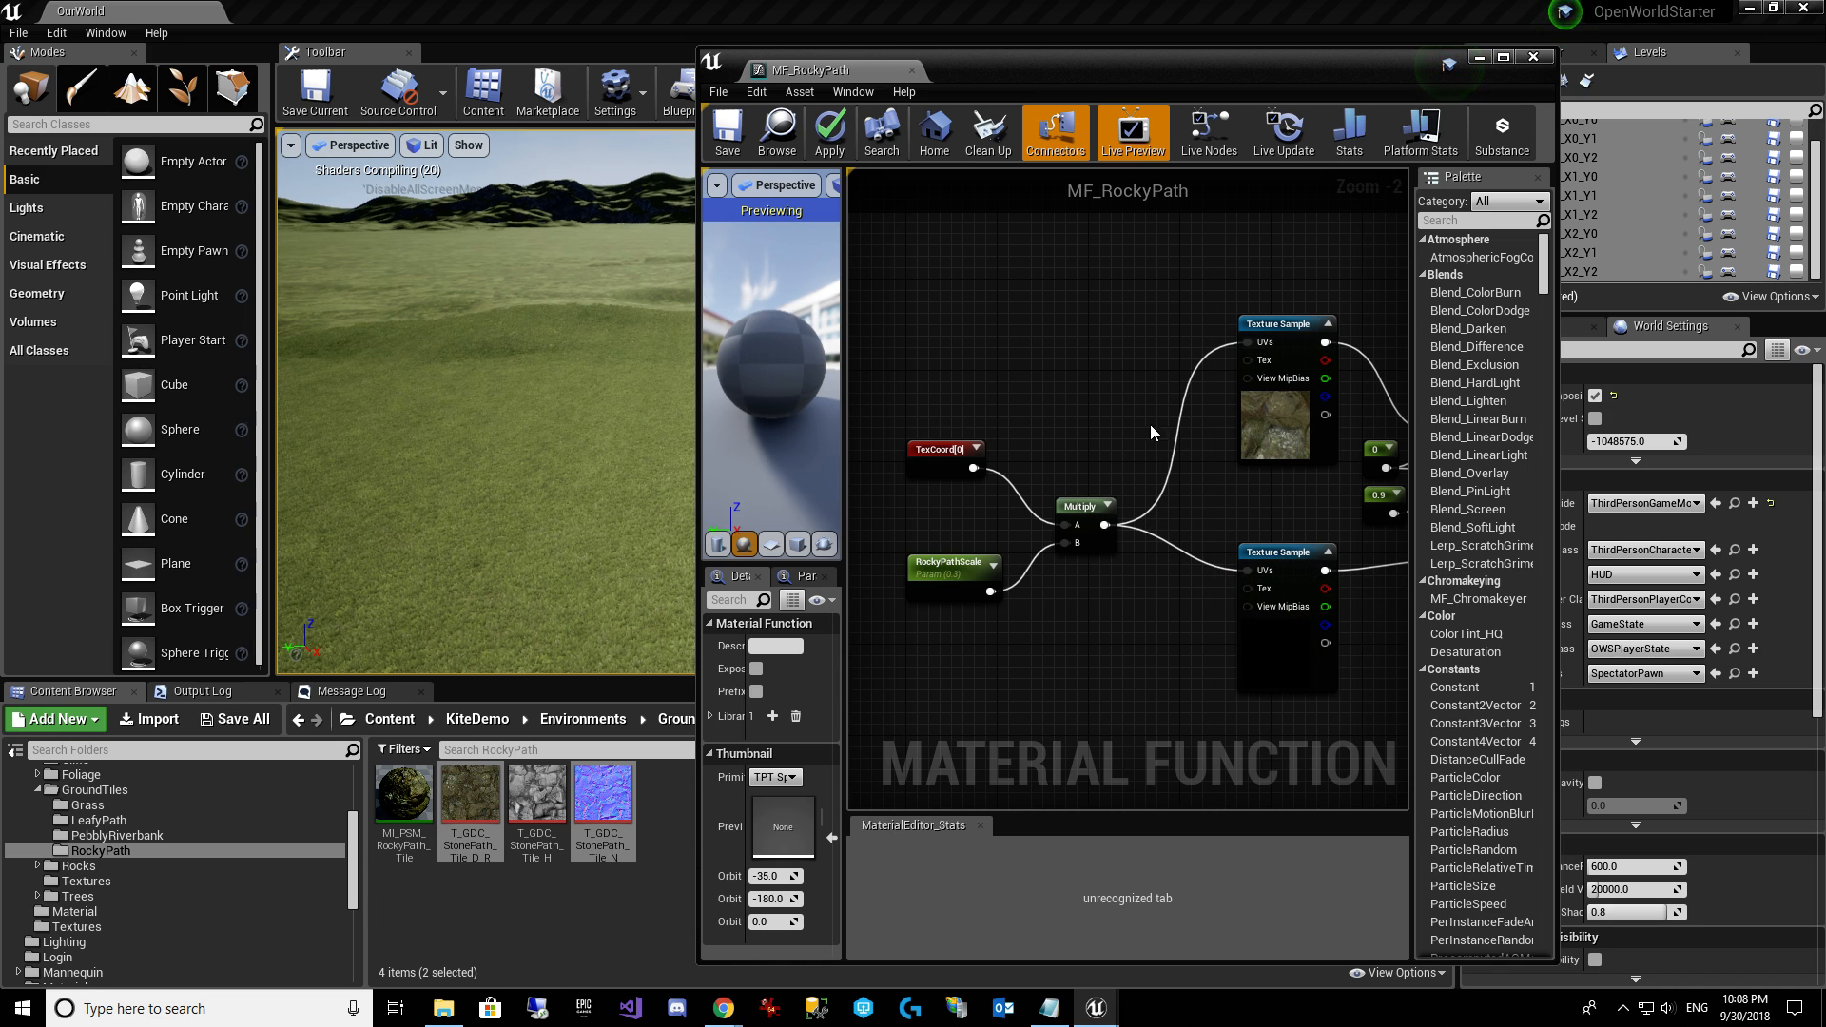
Save and apply the MF_RockyPath changes and close its editor.
{"action": "right_click_drag", "start_coordinate": [1151, 424], "coordinate": [1019, 350]}
{"action": "right_click_drag", "start_coordinate": [1189, 706], "coordinate": [1231, 726]}
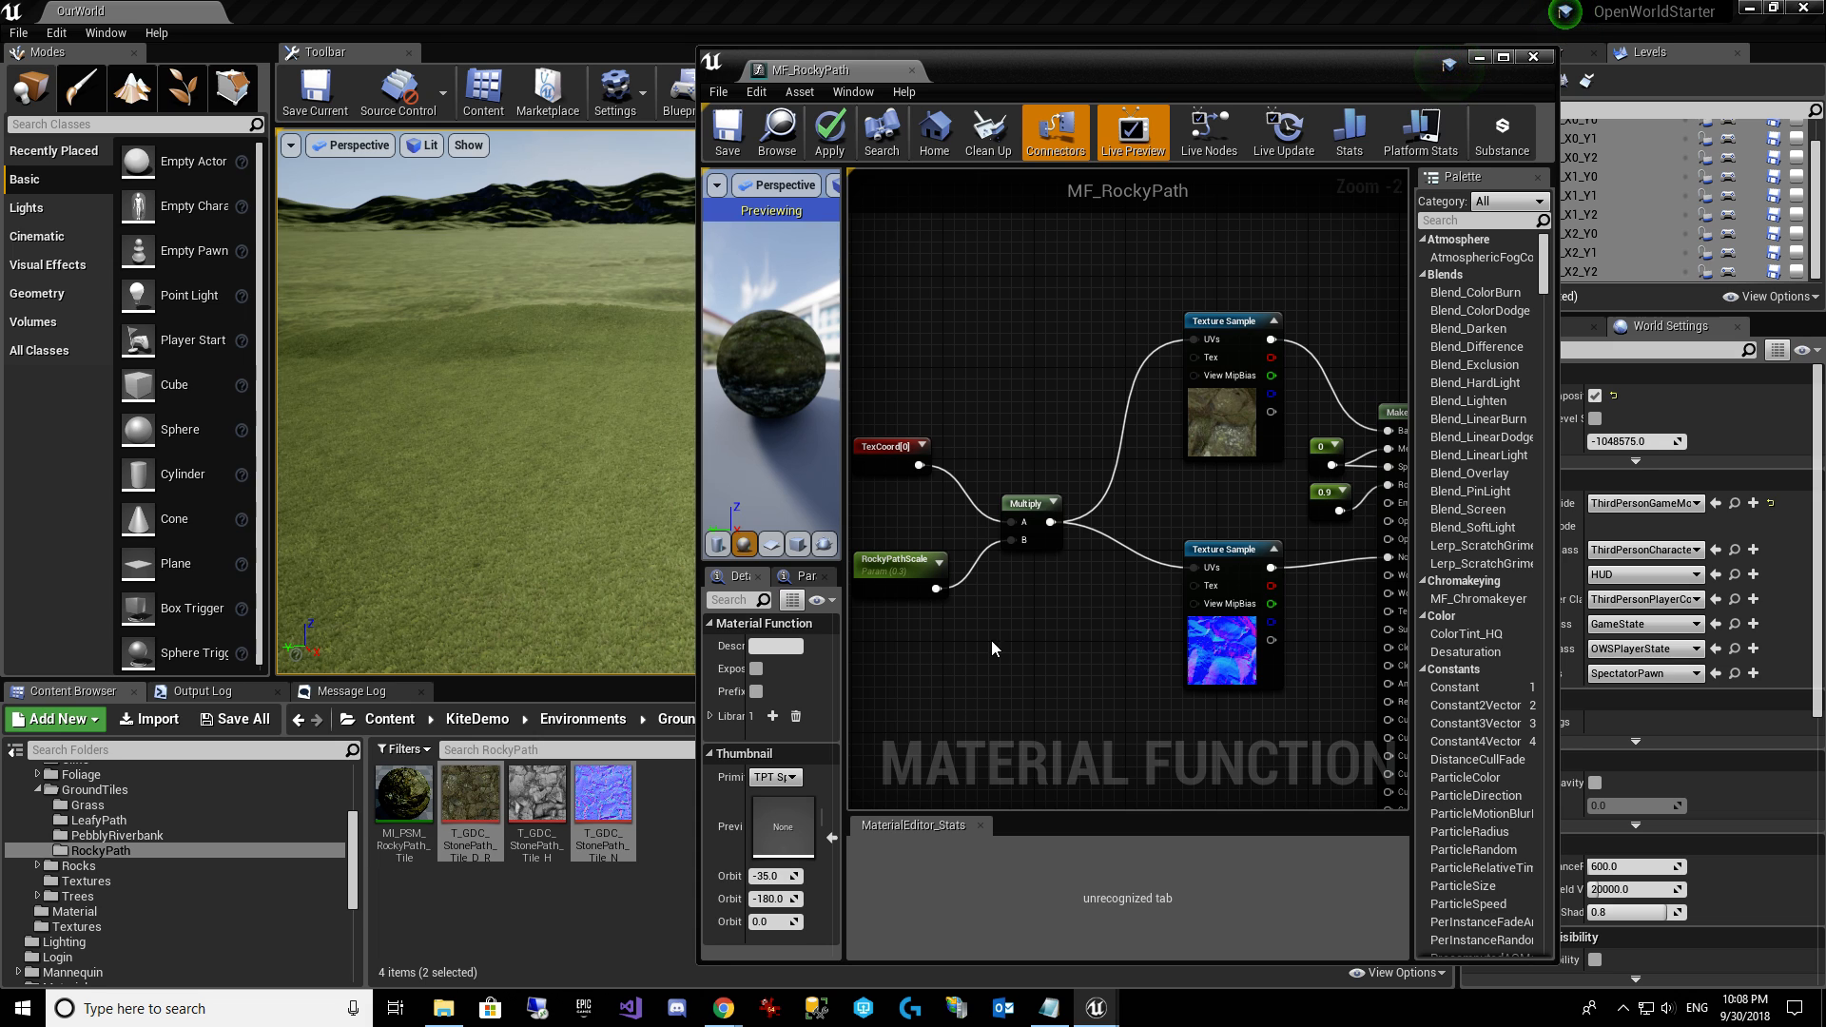
{"action": "right_click_drag", "start_coordinate": [1092, 686], "coordinate": [851, 639]}
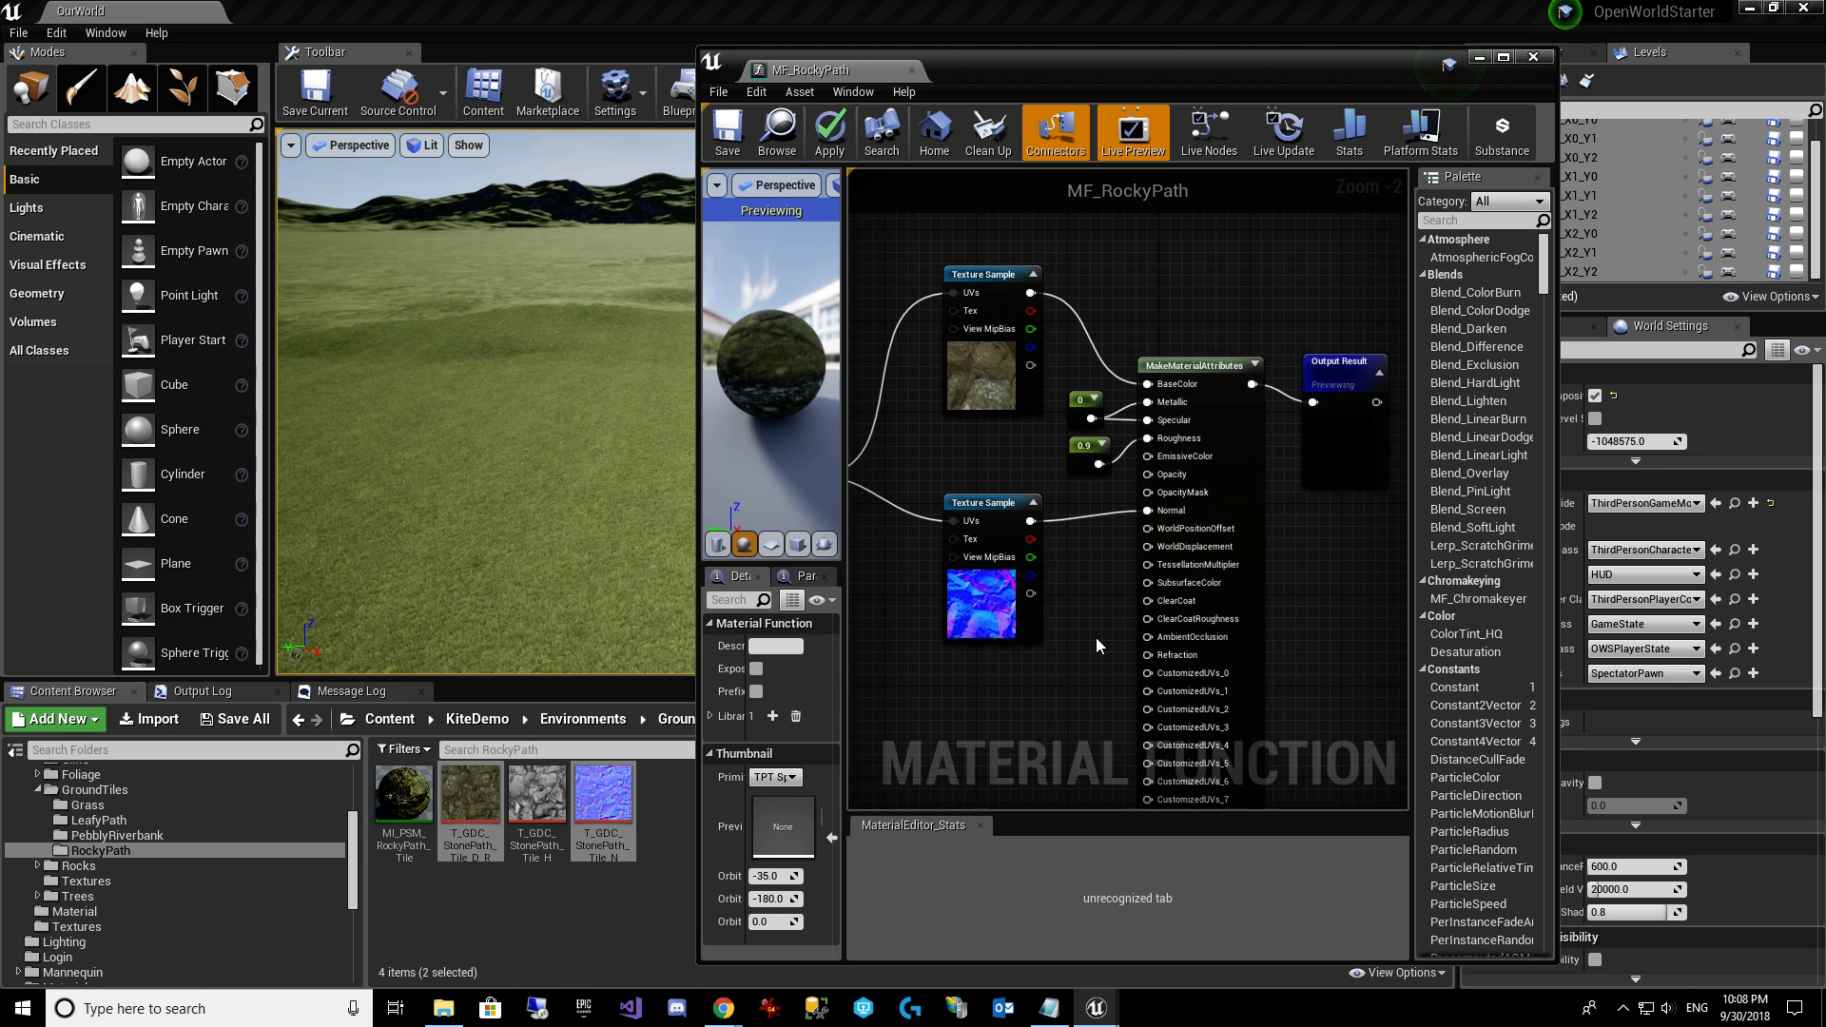
{"action": "right_click_drag", "start_coordinate": [1096, 637], "coordinate": [1087, 558]}
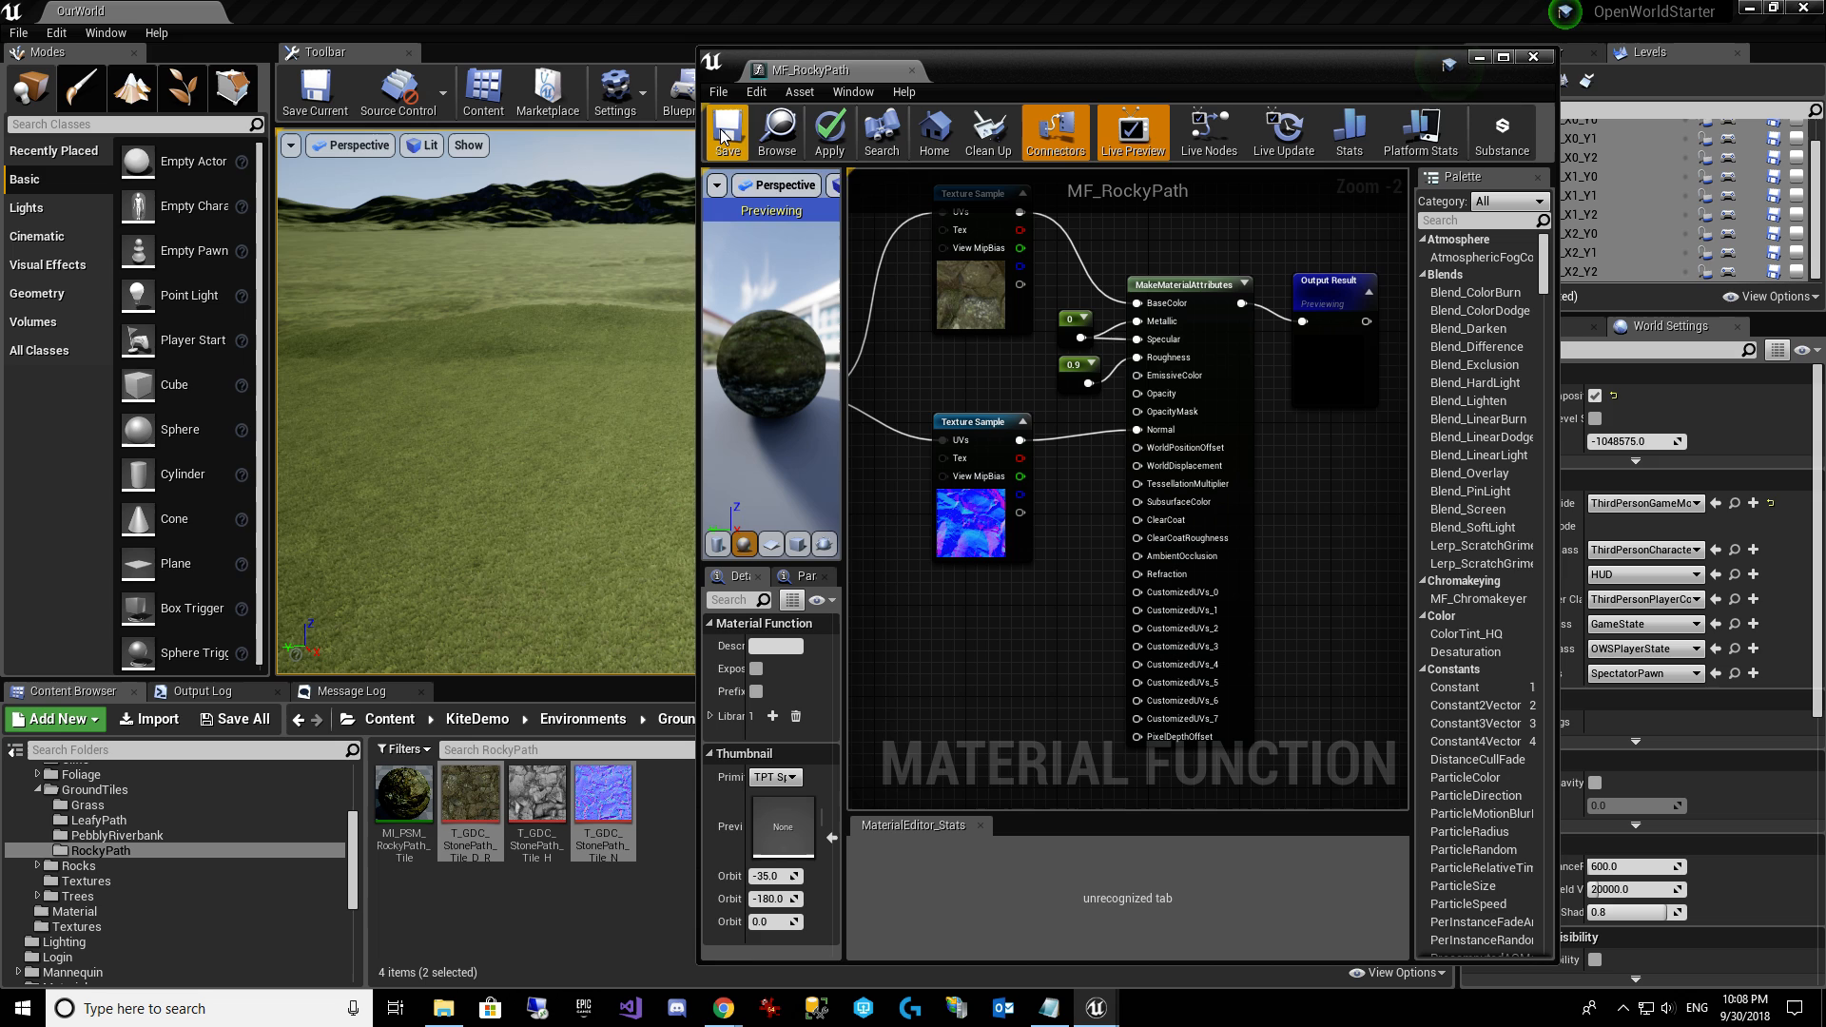
{"action": "left_click", "coordinate": [829, 129]}
{"action": "left_click", "coordinate": [912, 71]}
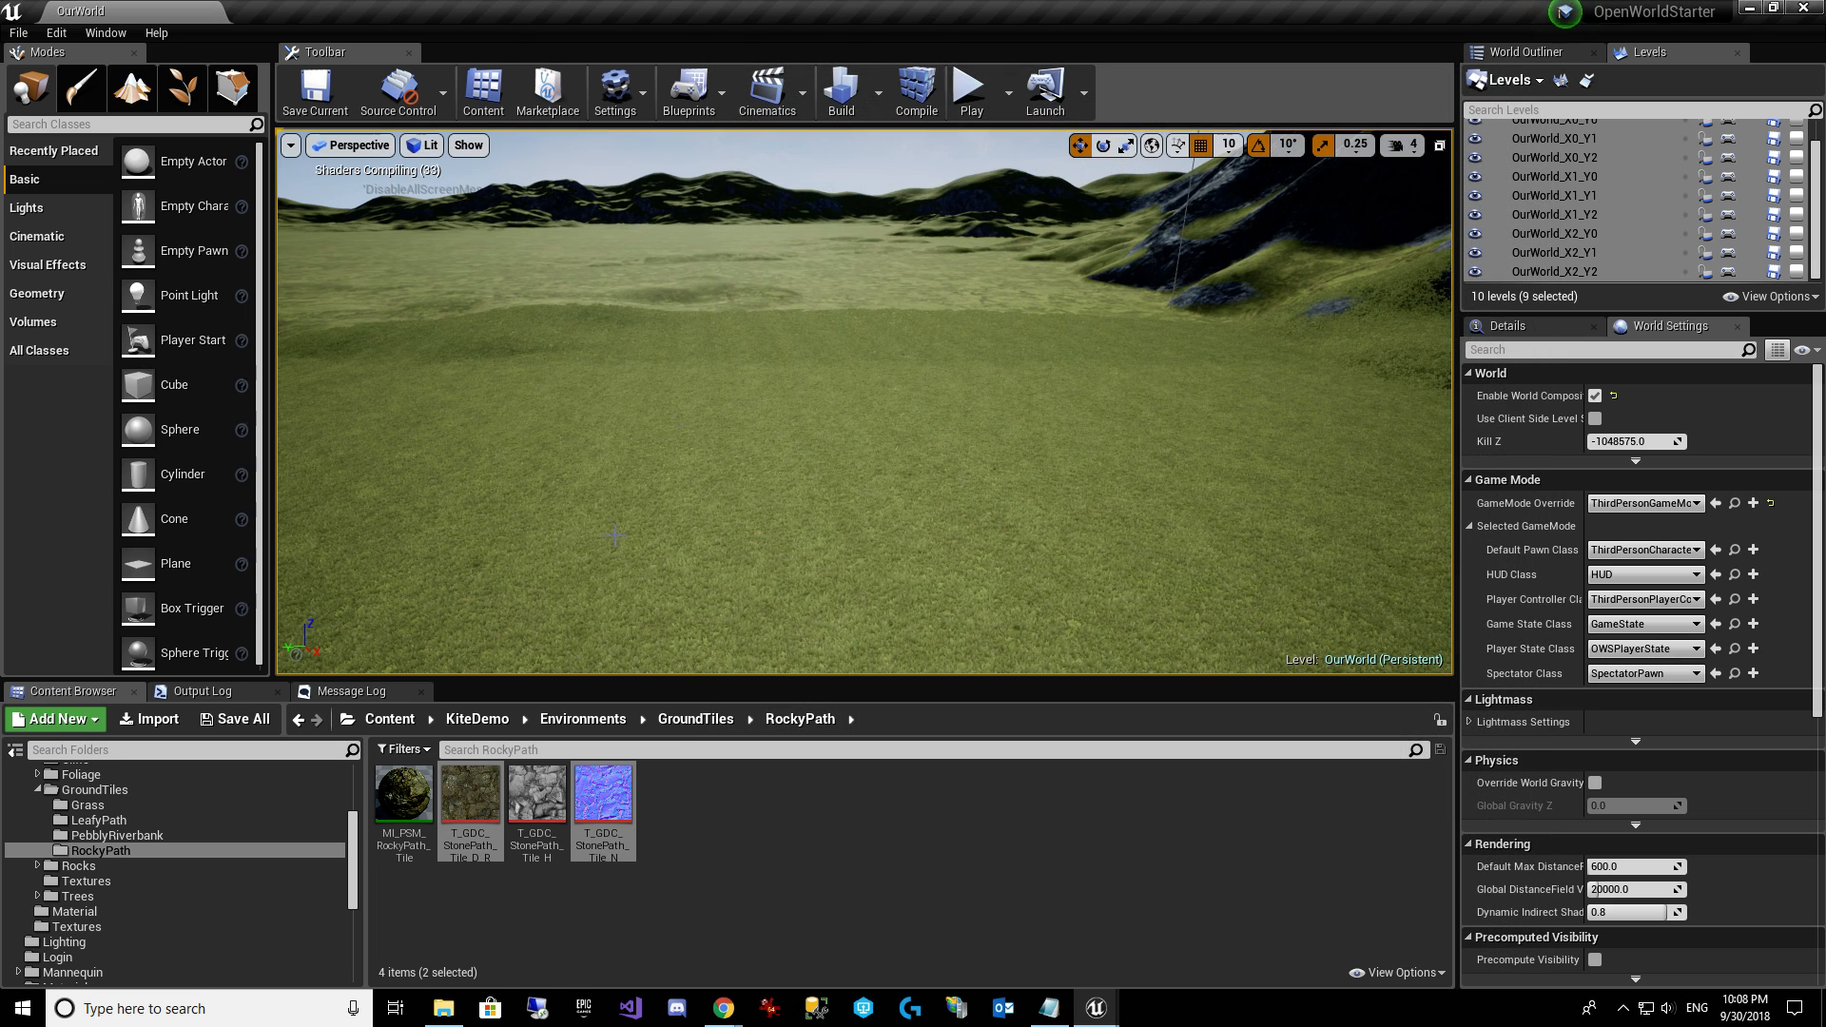
Open the M_Landscape material from the Materials folder and maximize its editor.
{"action": "scroll", "coordinate": [293, 882], "scroll_direction": "down", "scroll_amount": 2}
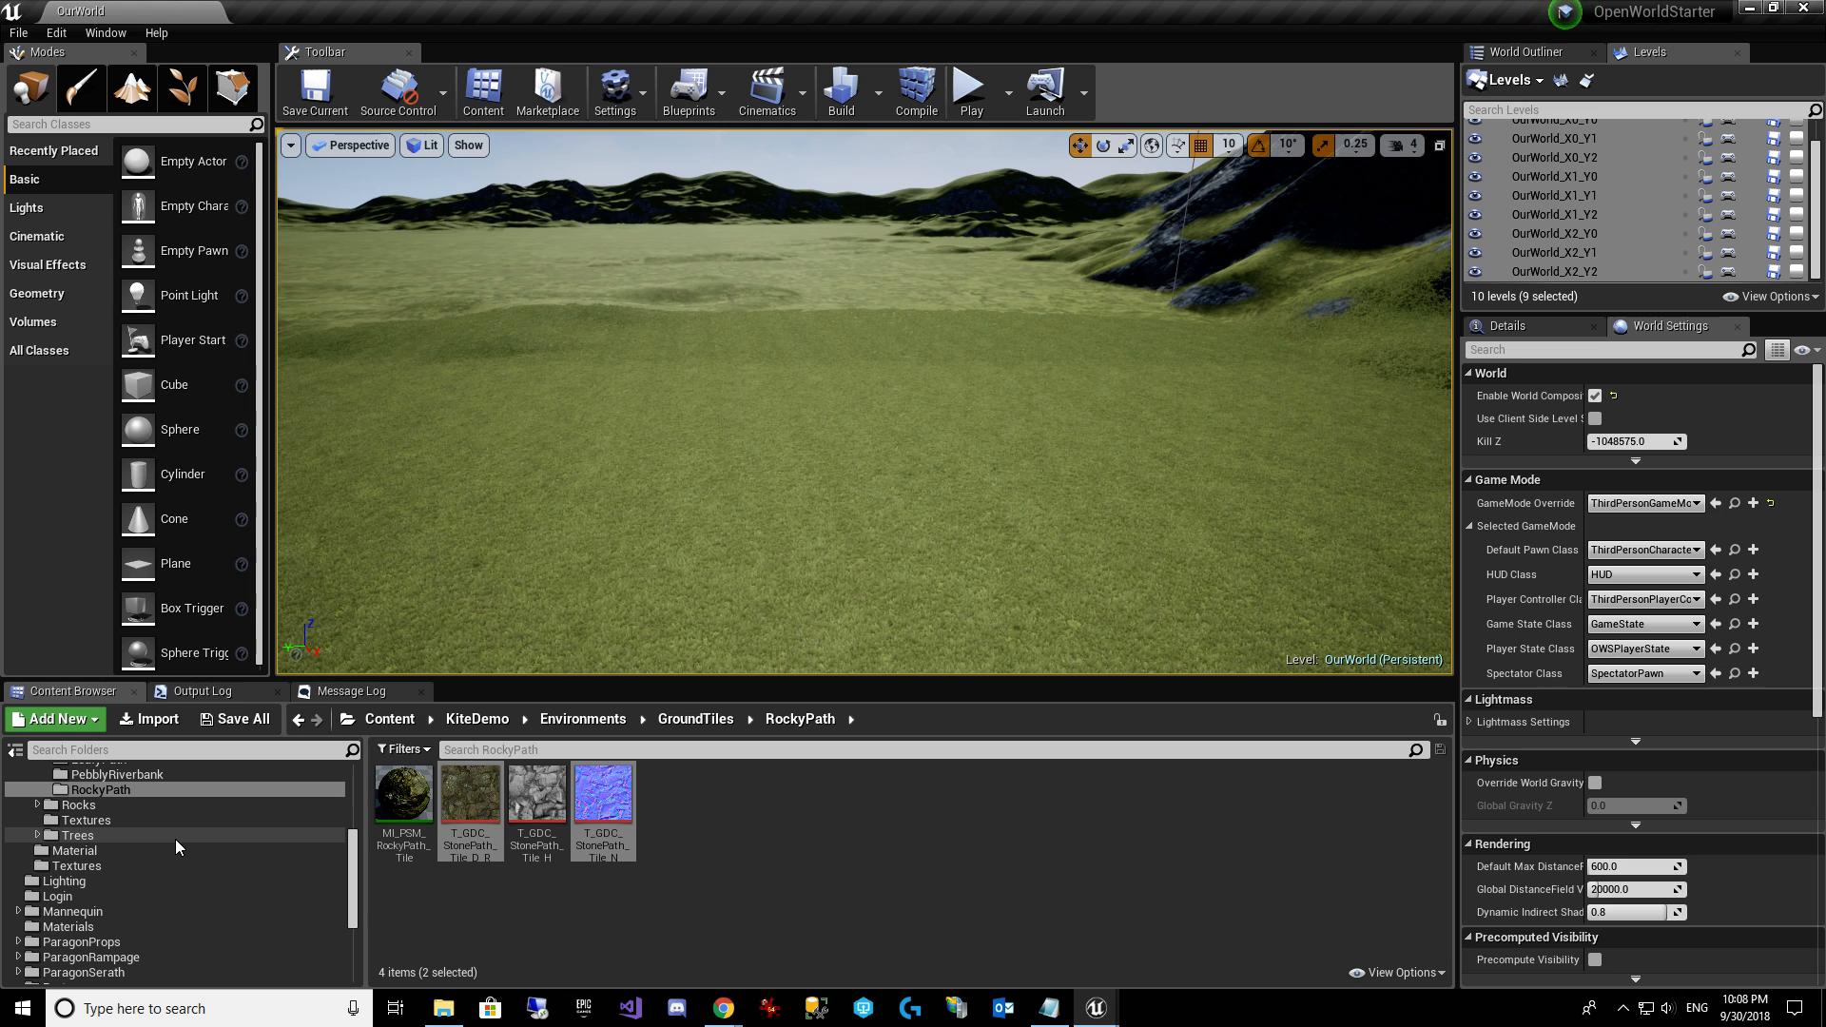
{"action": "left_click", "coordinate": [122, 929]}
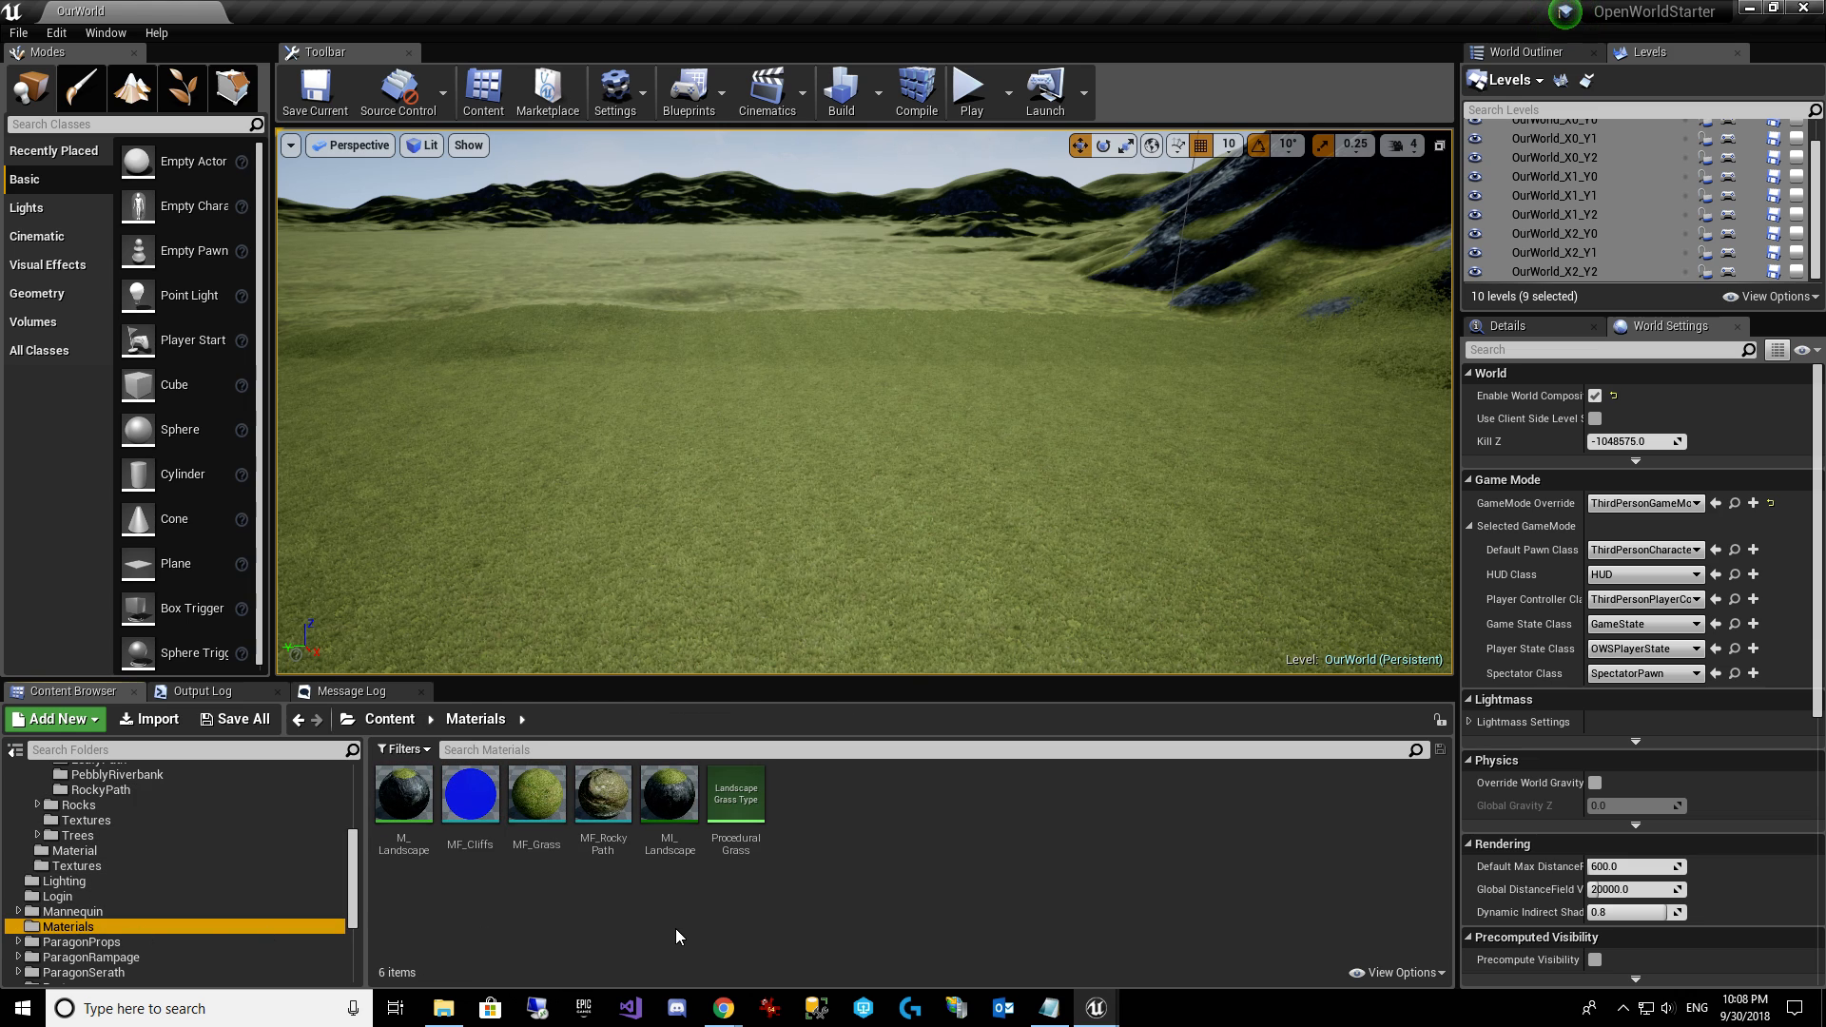
{"action": "double_click", "coordinate": [404, 795]}
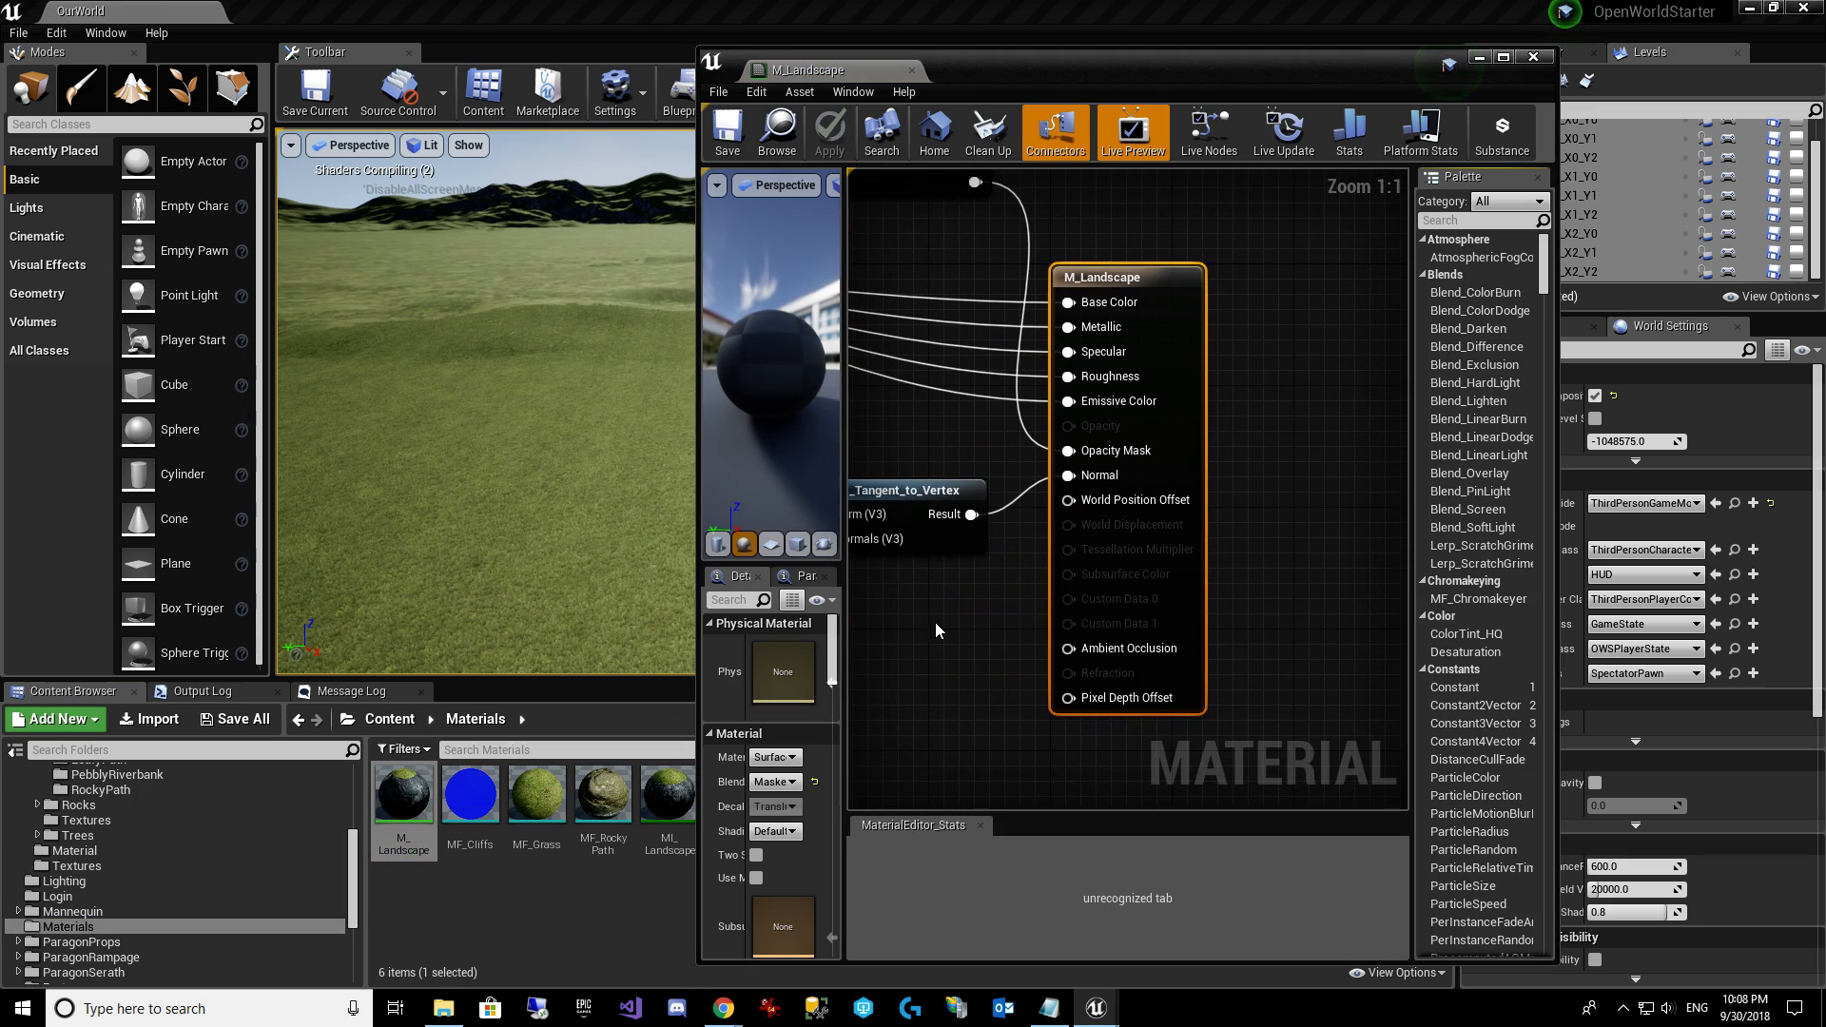
{"action": "scroll", "coordinate": [934, 622], "scroll_direction": "down", "scroll_amount": 5}
{"action": "double_click", "coordinate": [1475, 76]}
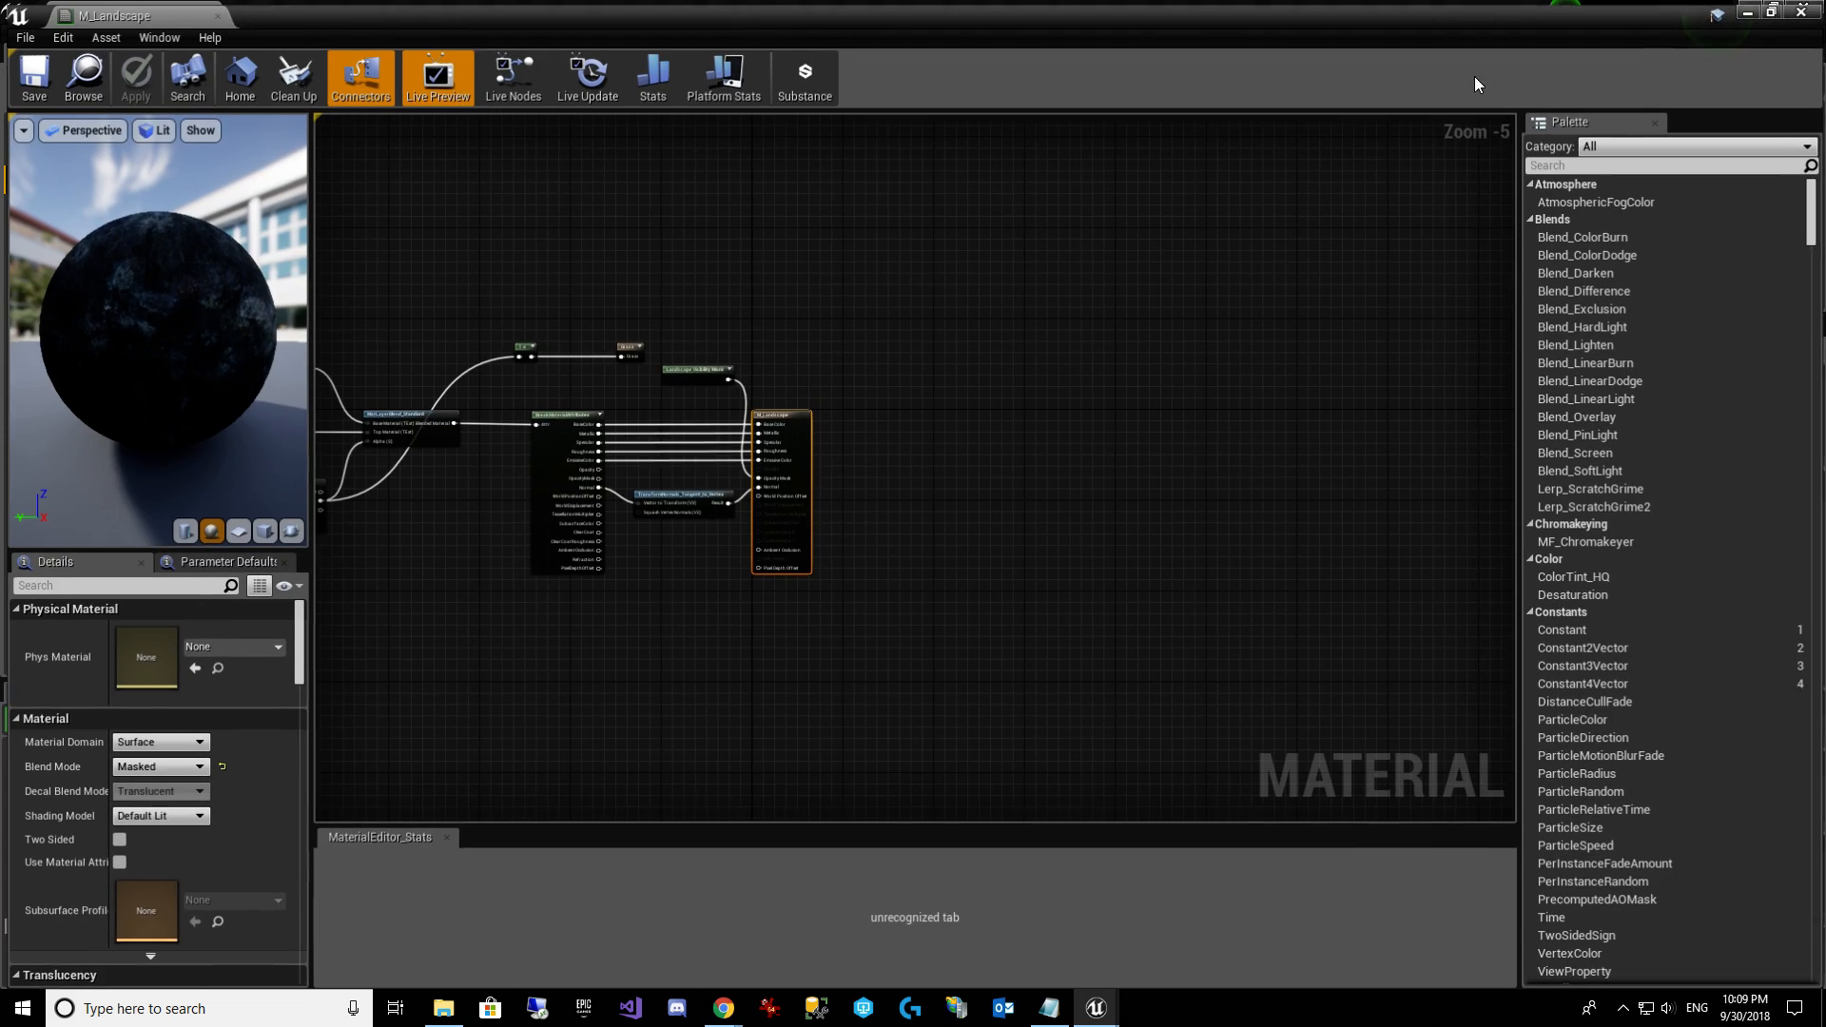
Move BreakMaterialAttributes, the M_Landscape output and their neighbouring nodes further right to make room after MatLayerBlend_Standard.
{"action": "right_click_drag", "start_coordinate": [679, 408], "coordinate": [962, 399]}
{"action": "scroll", "coordinate": [699, 419], "scroll_direction": "up", "scroll_amount": 4}
{"action": "right_click_drag", "start_coordinate": [759, 520], "coordinate": [831, 535]}
{"action": "scroll", "coordinate": [1226, 490], "scroll_direction": "down", "scroll_amount": 1}
{"action": "scroll", "coordinate": [830, 535], "scroll_direction": "down", "scroll_amount": 1}
{"action": "left_click_drag", "start_coordinate": [834, 240], "coordinate": [1355, 671]}
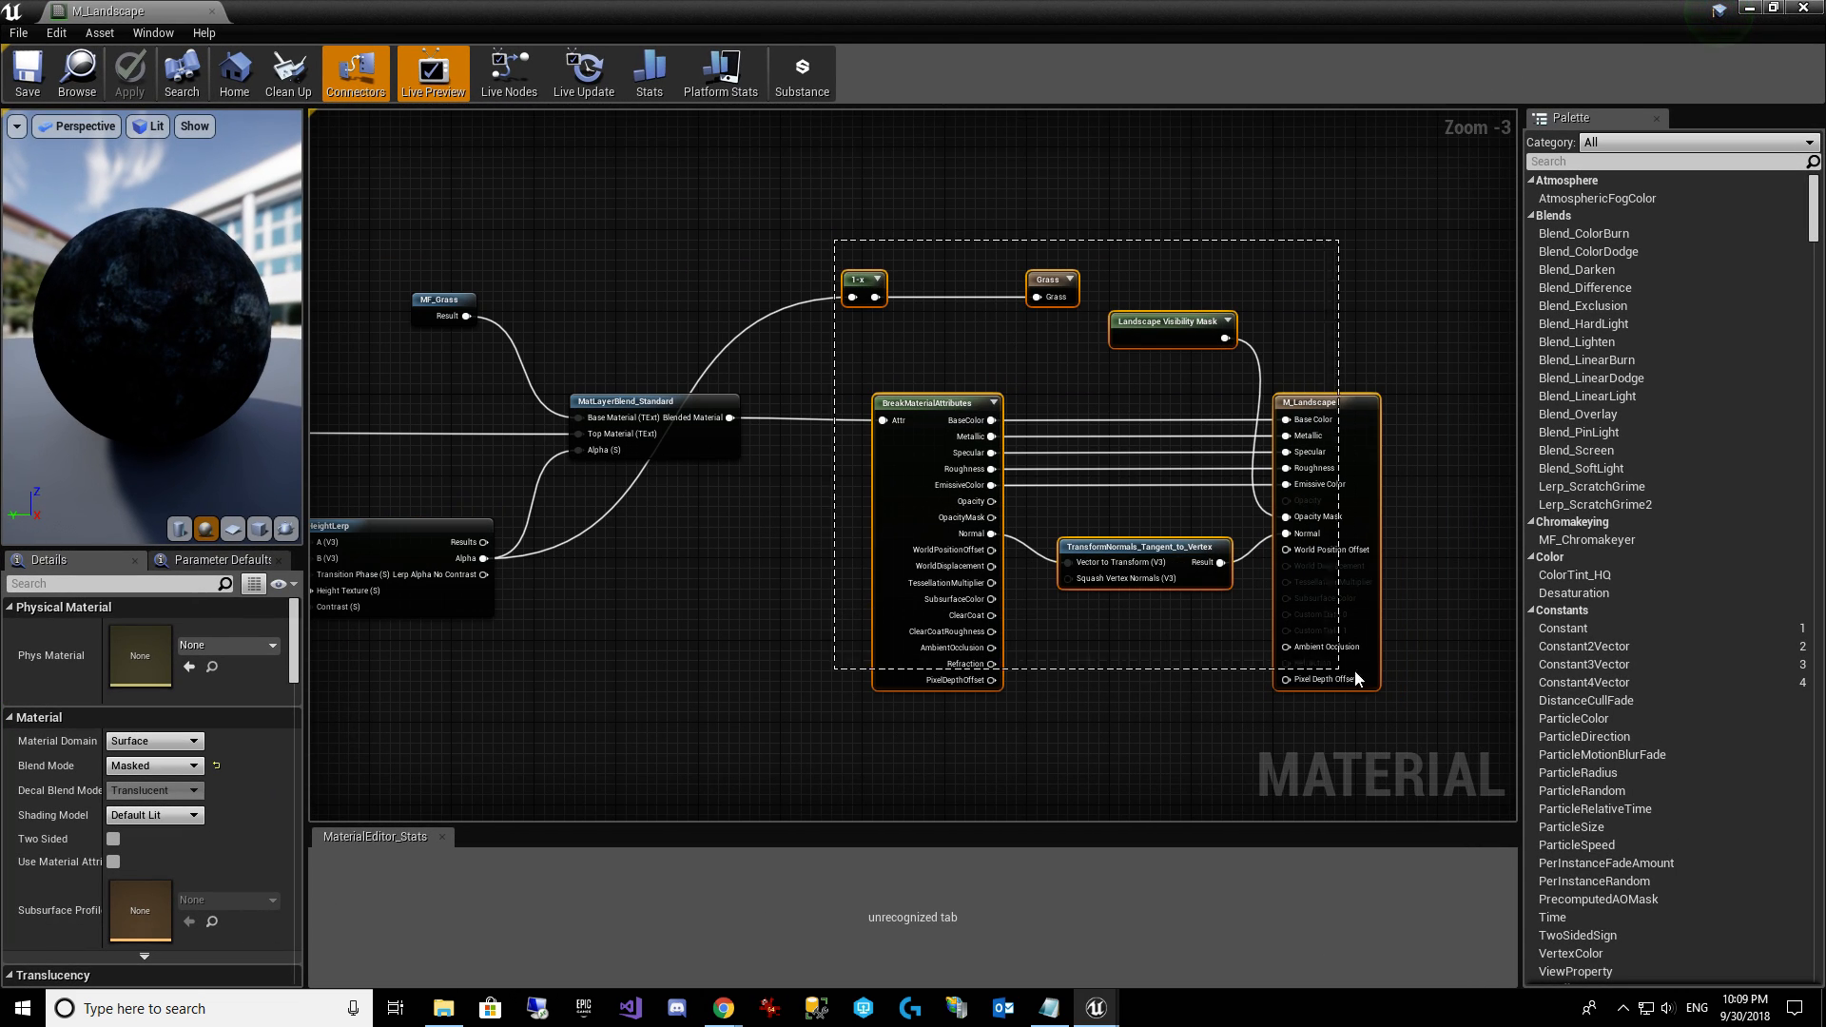
{"action": "left_click_drag", "start_coordinate": [929, 457], "coordinate": [1220, 458]}
Duplicate MatLayerBlend_Standard and wire the copy between the original's Blended Material output, as Base Material, and BreakMaterialAttributes.
{"action": "left_click", "coordinate": [700, 443]}
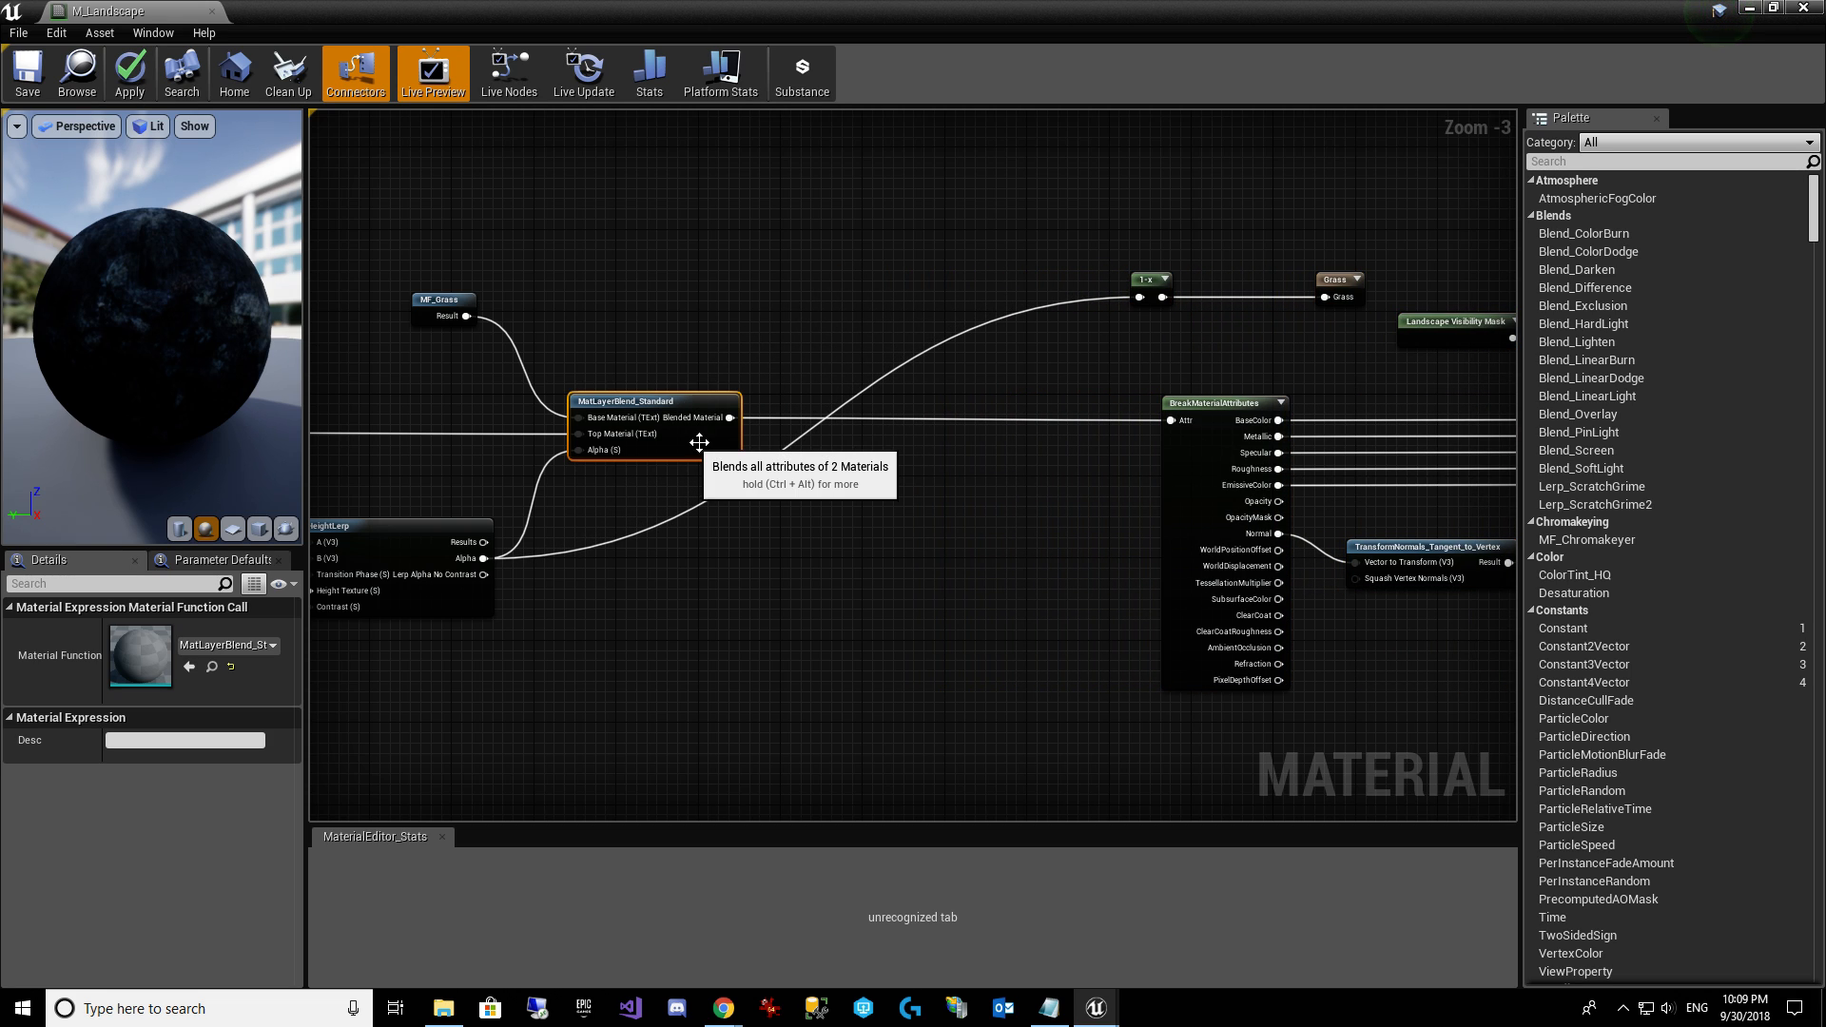
{"action": "key", "text": "ctrl+c"}
{"action": "left_click", "coordinate": [974, 501]}
{"action": "key", "text": "ctrl+v"}
{"action": "left_click_drag", "start_coordinate": [1075, 528], "coordinate": [969, 509]}
{"action": "left_click_drag", "start_coordinate": [729, 418], "coordinate": [871, 501]}
{"action": "left_click_drag", "start_coordinate": [1000, 501], "coordinate": [1182, 419]}
{"action": "left_click_drag", "start_coordinate": [979, 523], "coordinate": [1019, 514]}
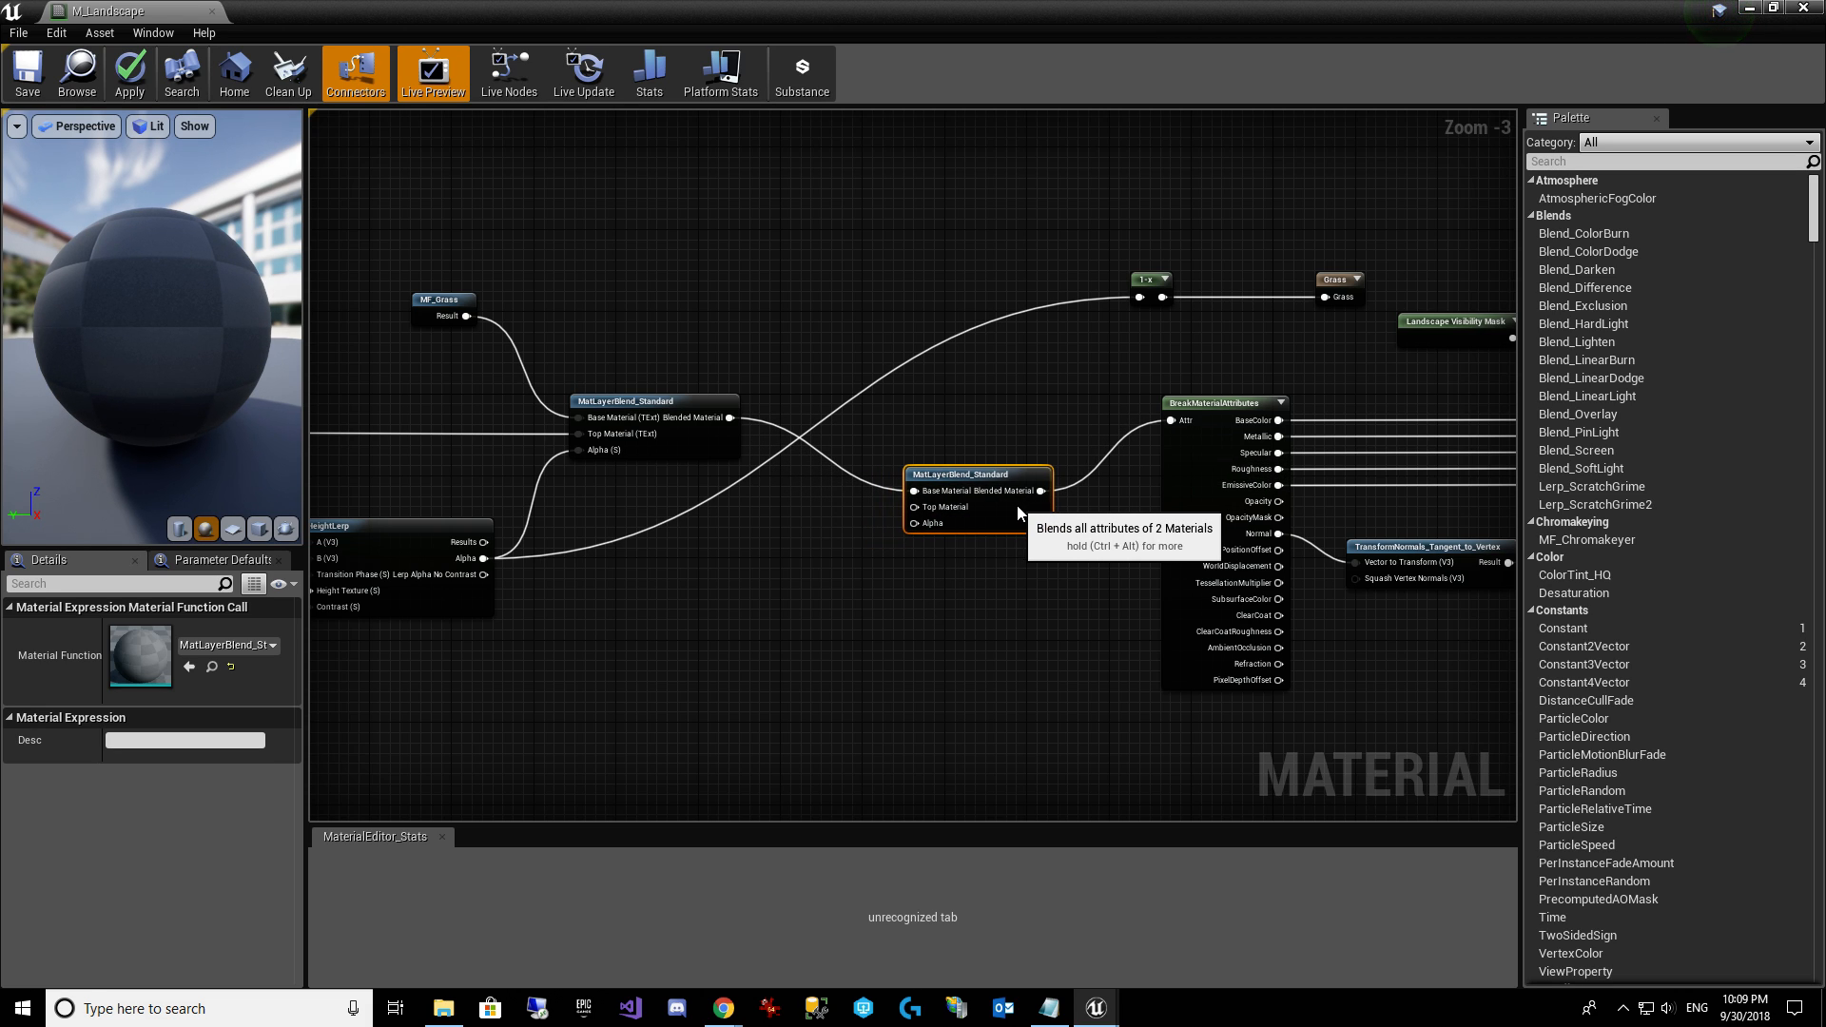
{"action": "right_click", "coordinate": [654, 546]}
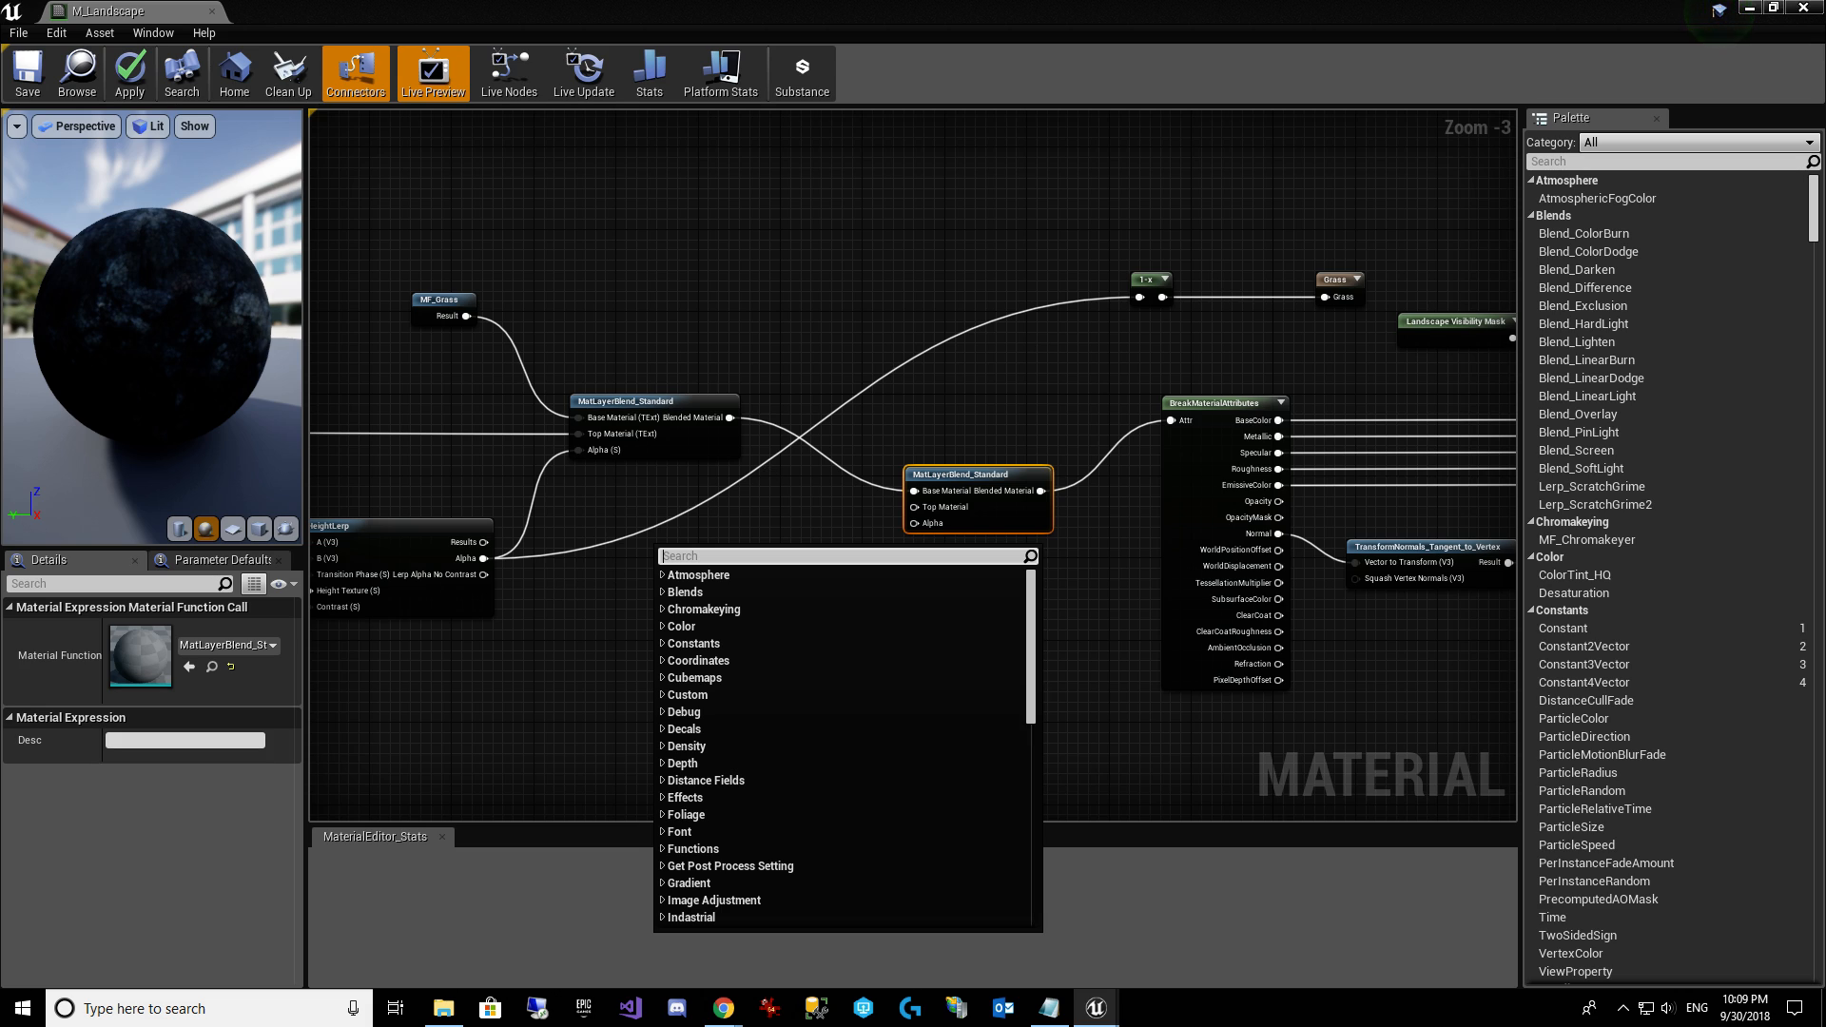
{"action": "type", "text": "MF_"}
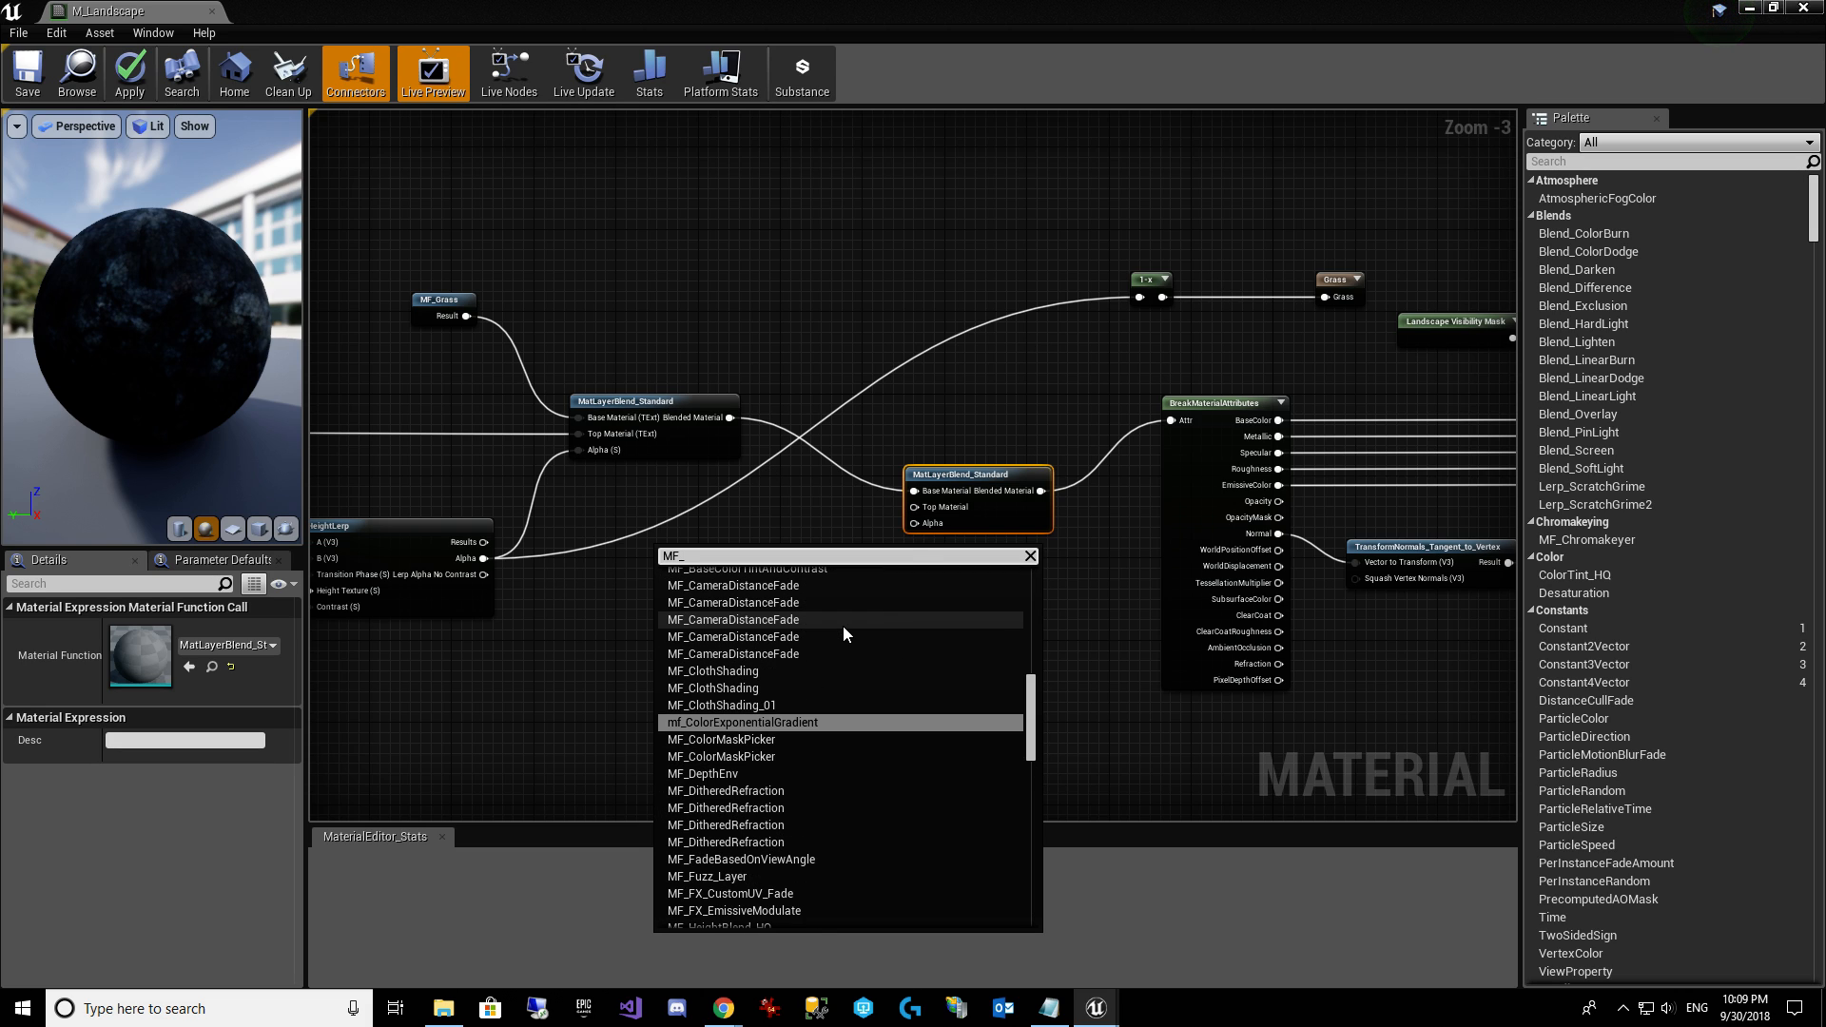
{"action": "type", "text": "Rocky"}
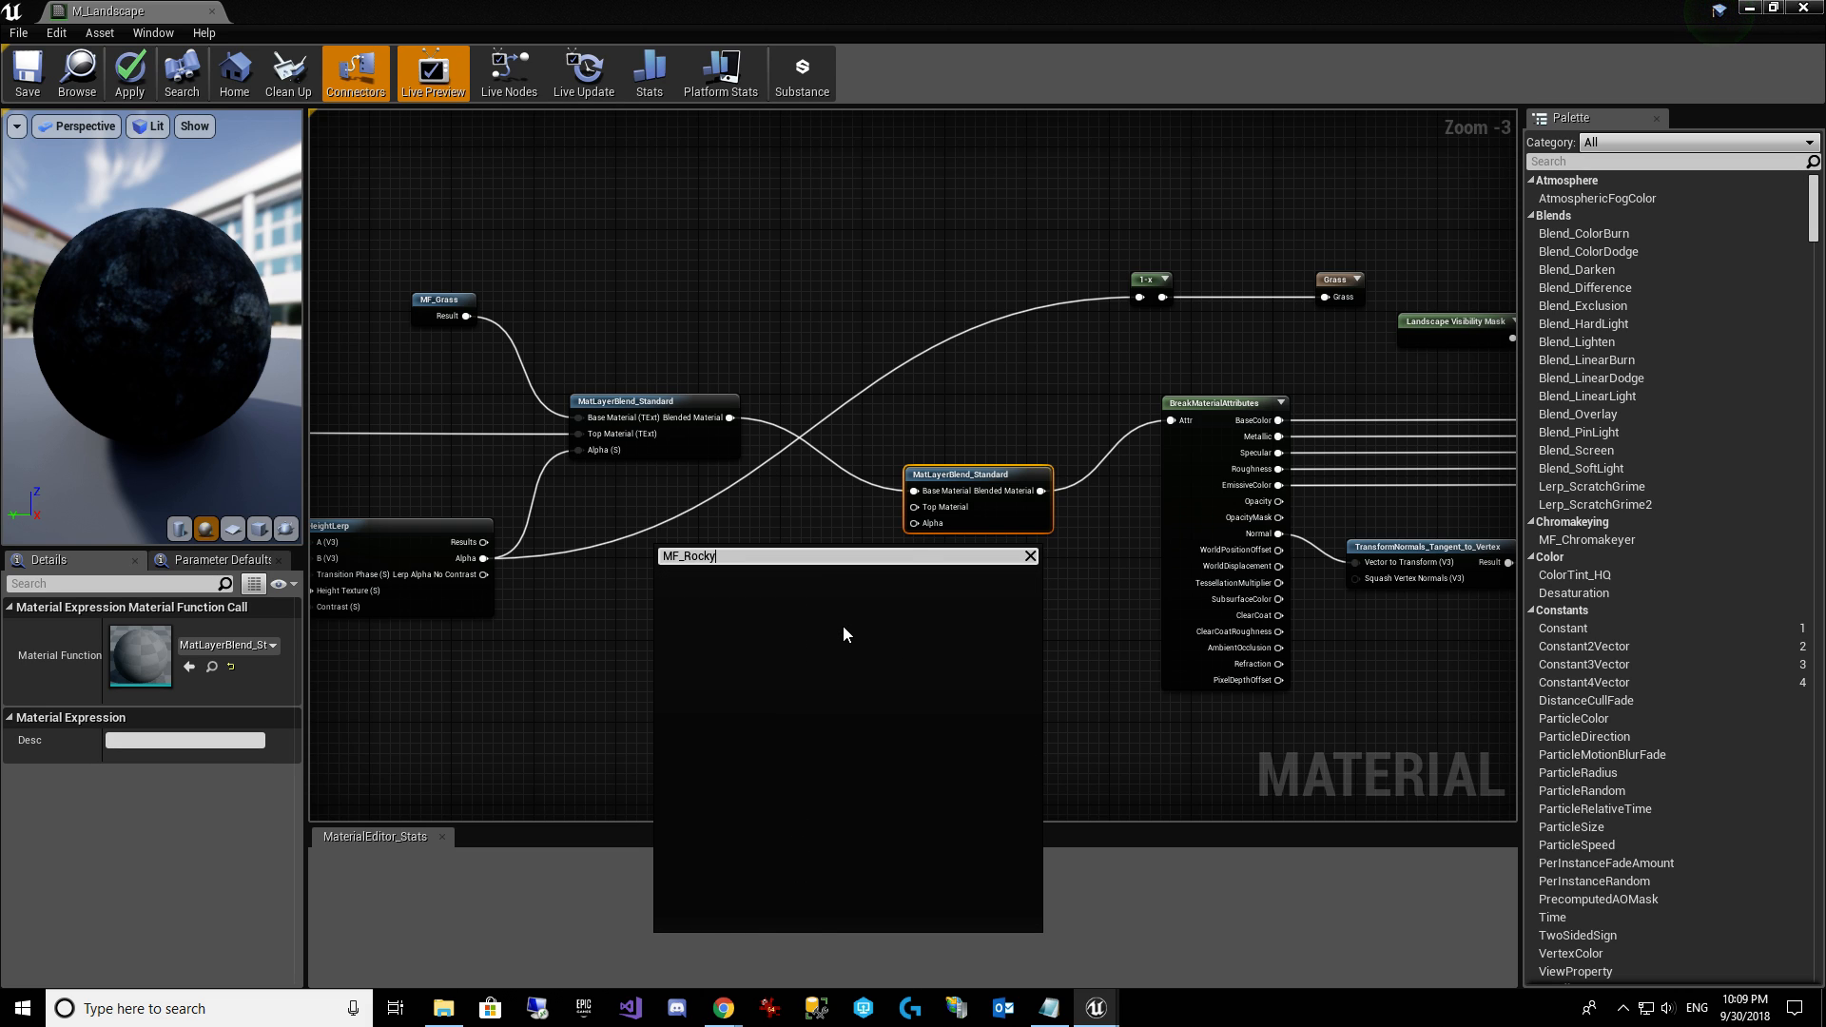
{"action": "key", "text": "ctrl+a"}
{"action": "key", "text": "BackSpace"}
{"action": "type", "text": "Rocky"}
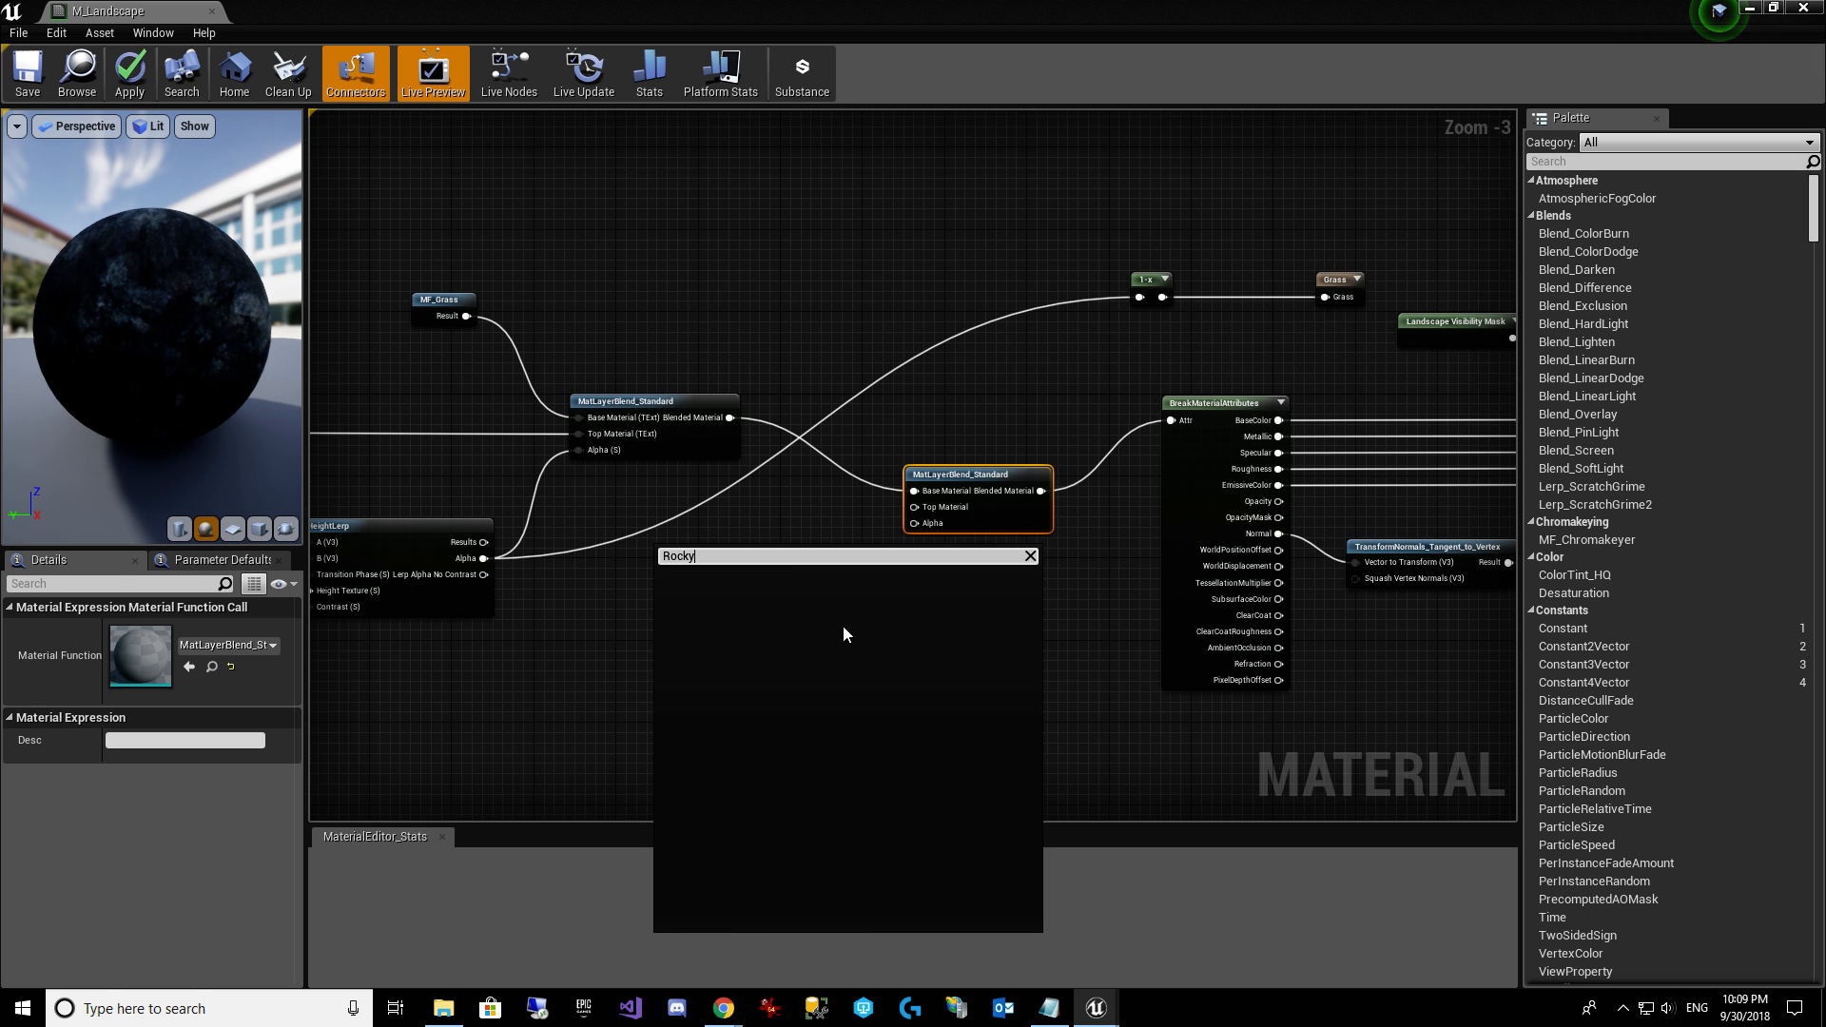
{"action": "key", "text": "ctrl+a"}
{"action": "key", "text": "BackSpace"}
{"action": "left_click", "coordinate": [984, 379]}
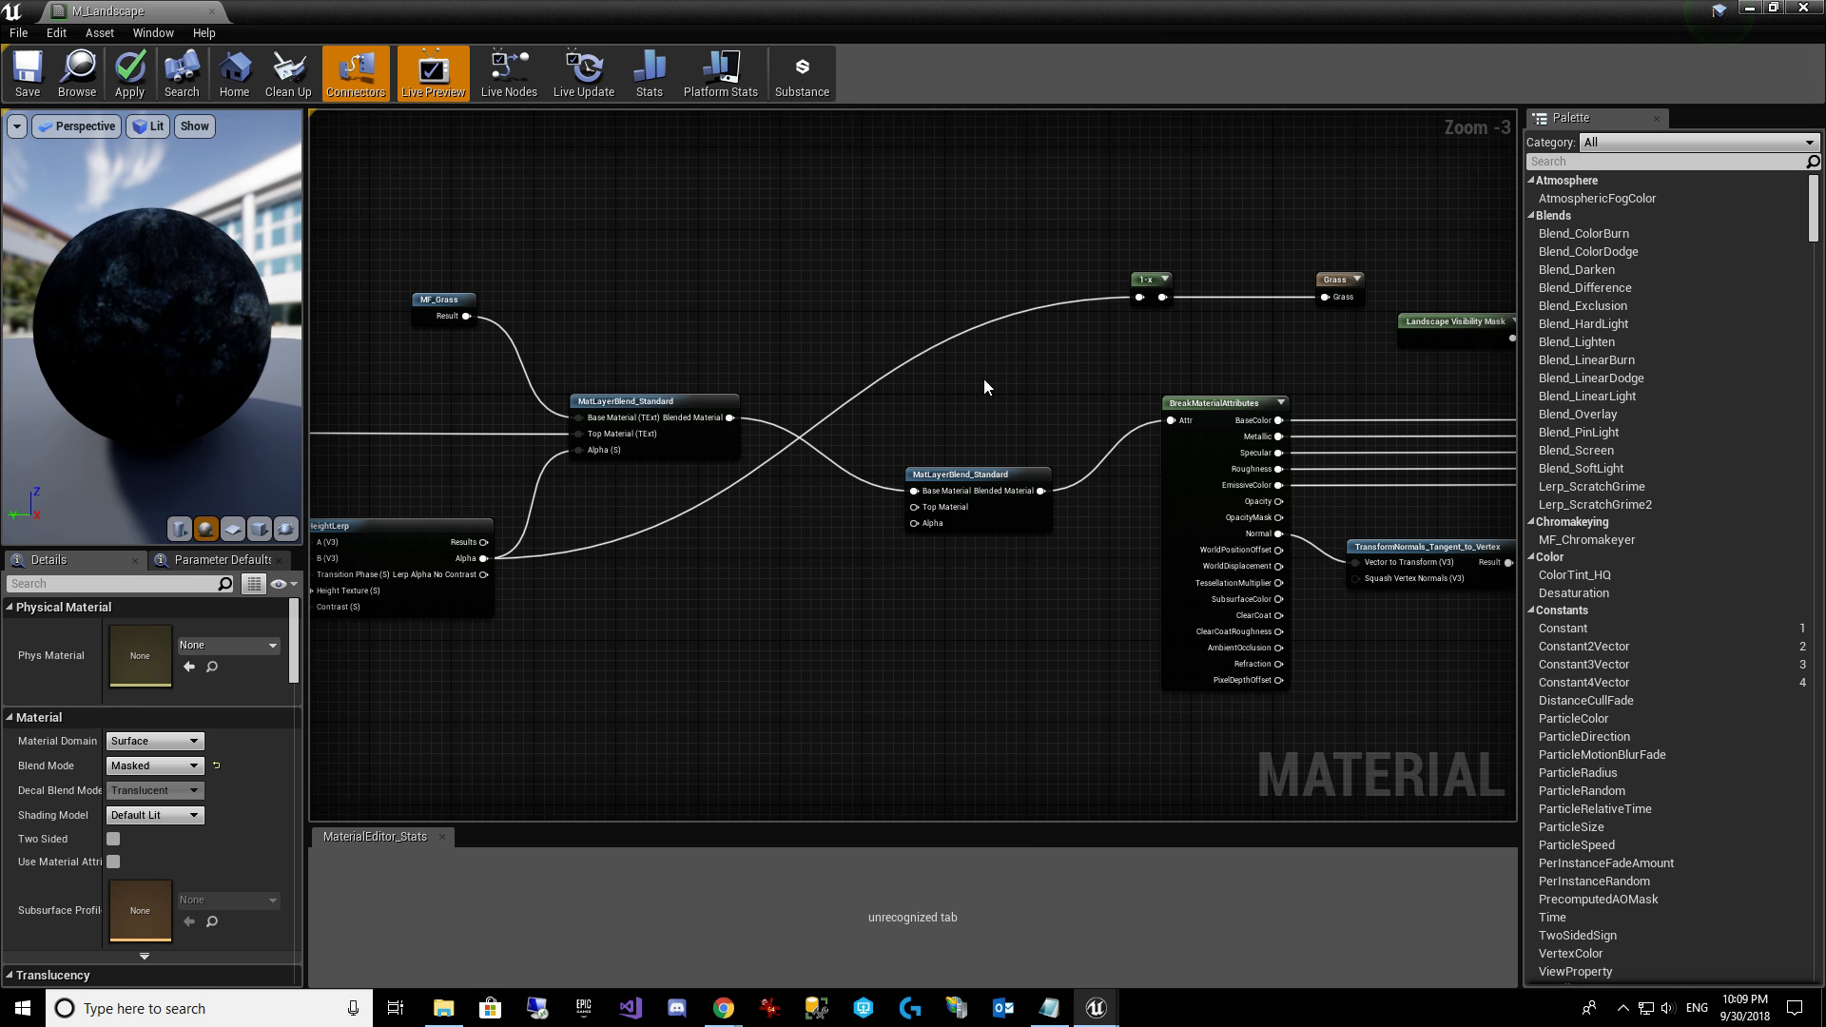
Add the MF_RockyPath function from the Materials folder to the M_Landscape graph, restoring and re-maximizing the editor around it.
{"action": "left_click", "coordinate": [1773, 8]}
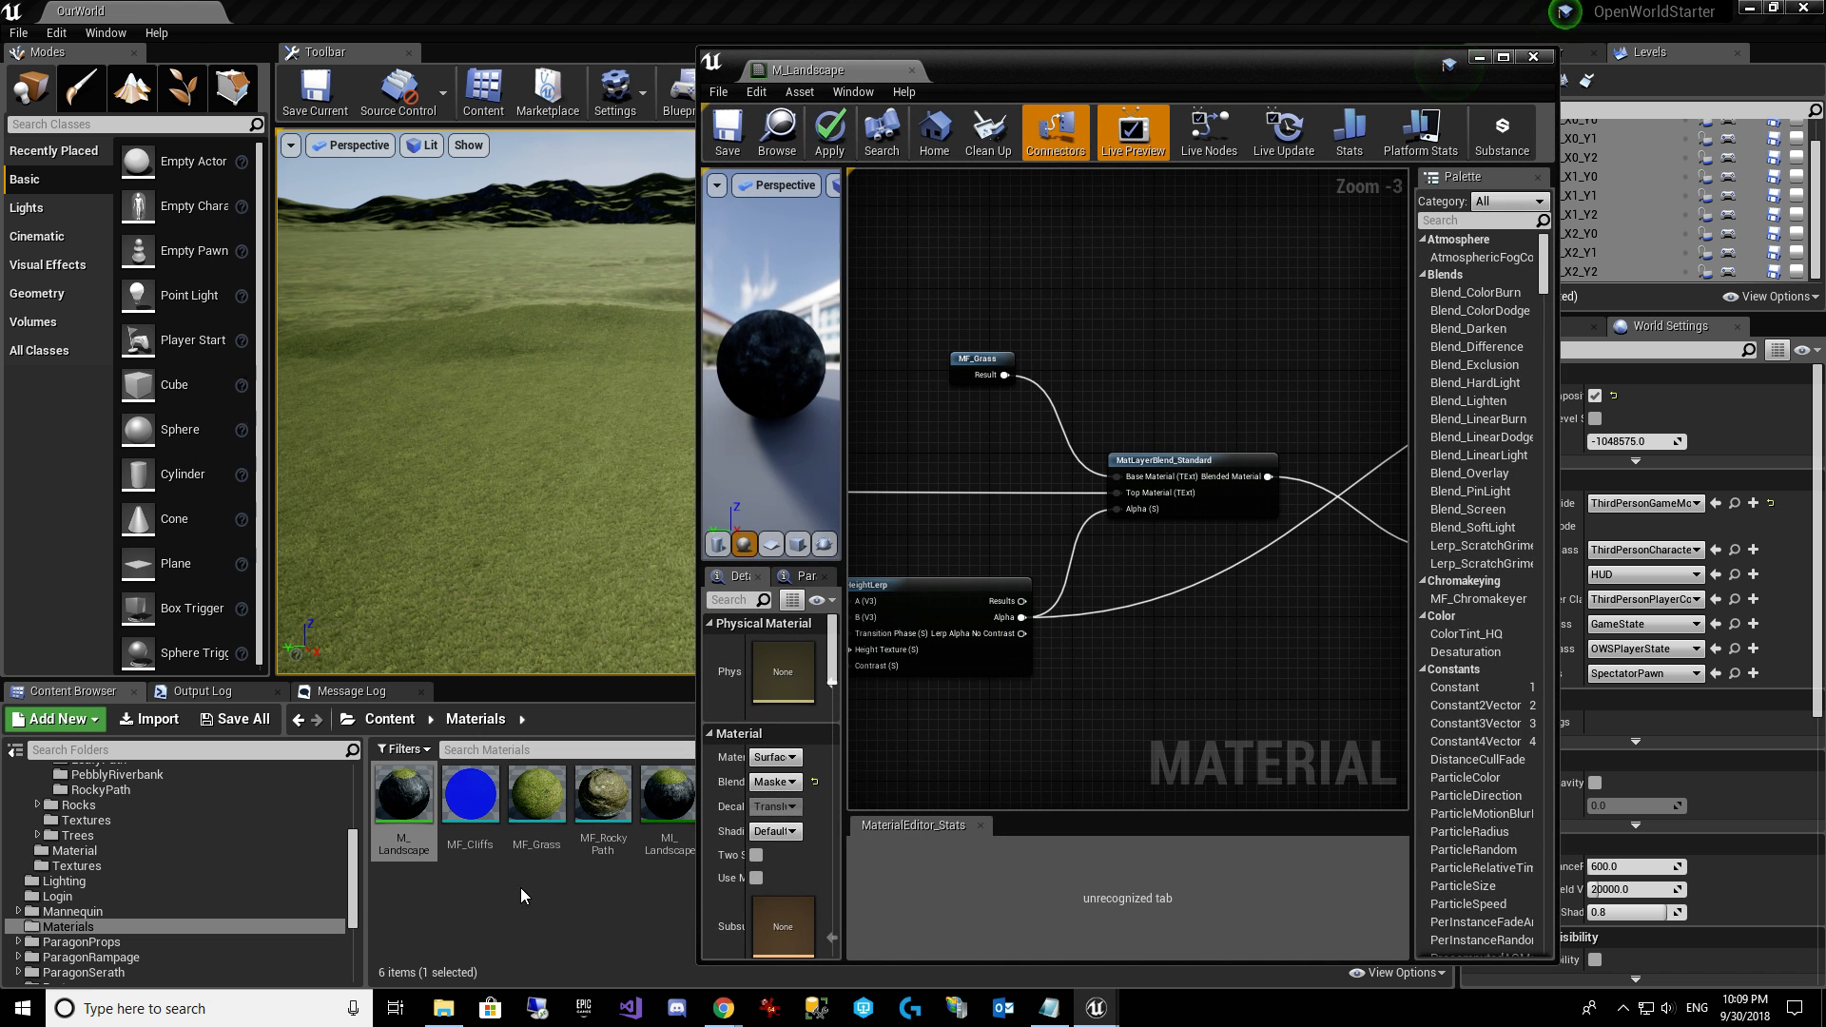
{"action": "left_click_drag", "start_coordinate": [603, 799], "coordinate": [1175, 677]}
{"action": "left_click", "coordinate": [1504, 57]}
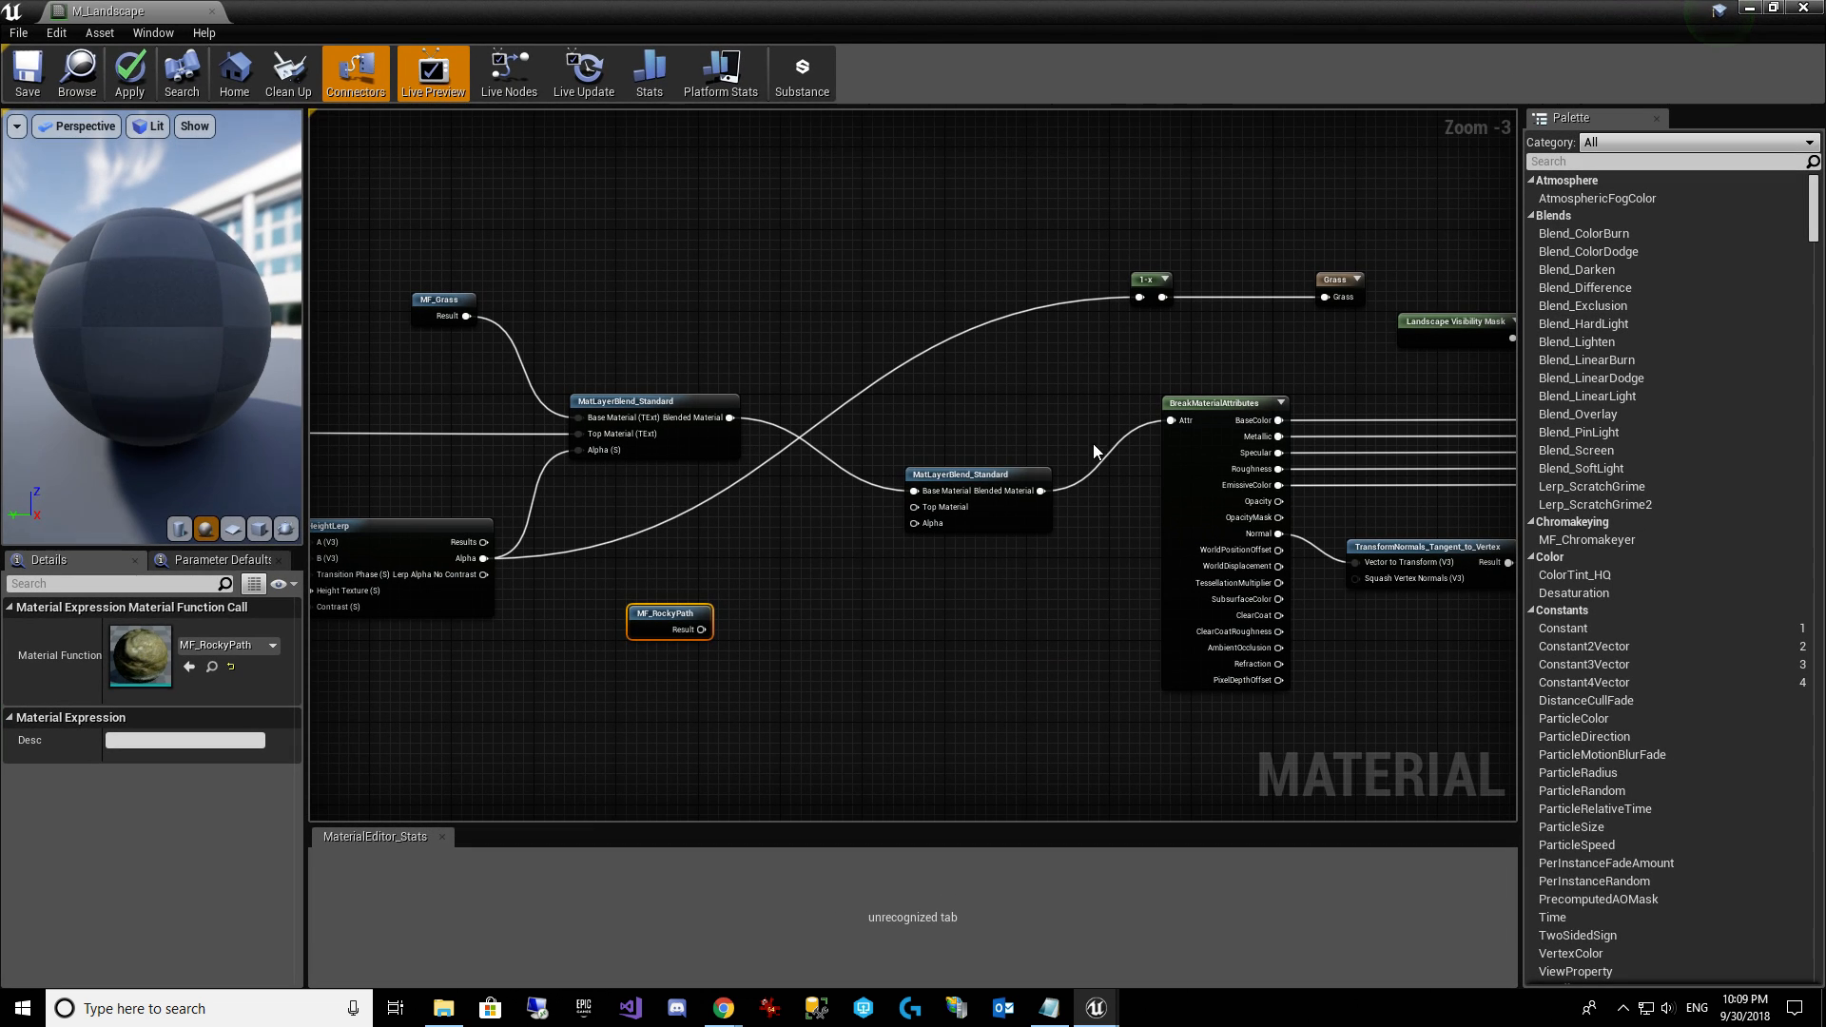
Connect the MF_RockyPath result to Top Material of the second MatLayerBlend_Standard and save M_Landscape.
{"action": "left_click_drag", "start_coordinate": [655, 630], "coordinate": [914, 507]}
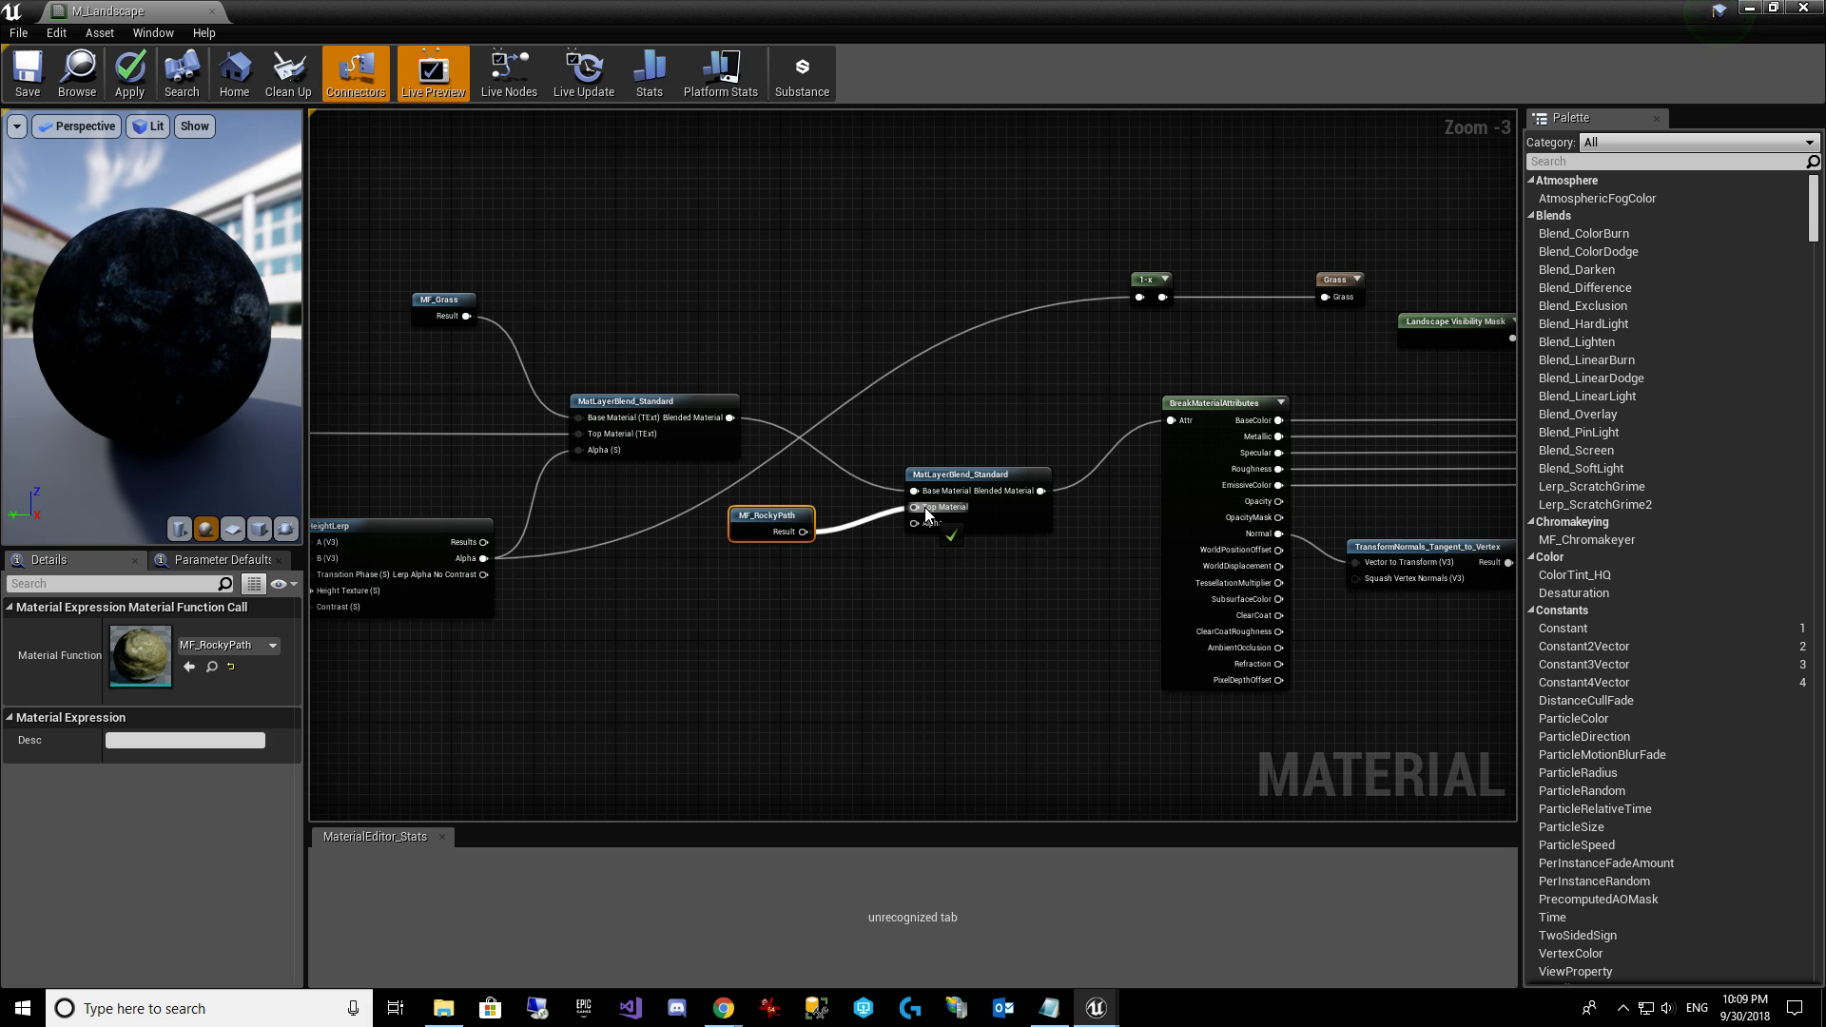
{"action": "left_click_drag", "start_coordinate": [746, 542], "coordinate": [752, 533]}
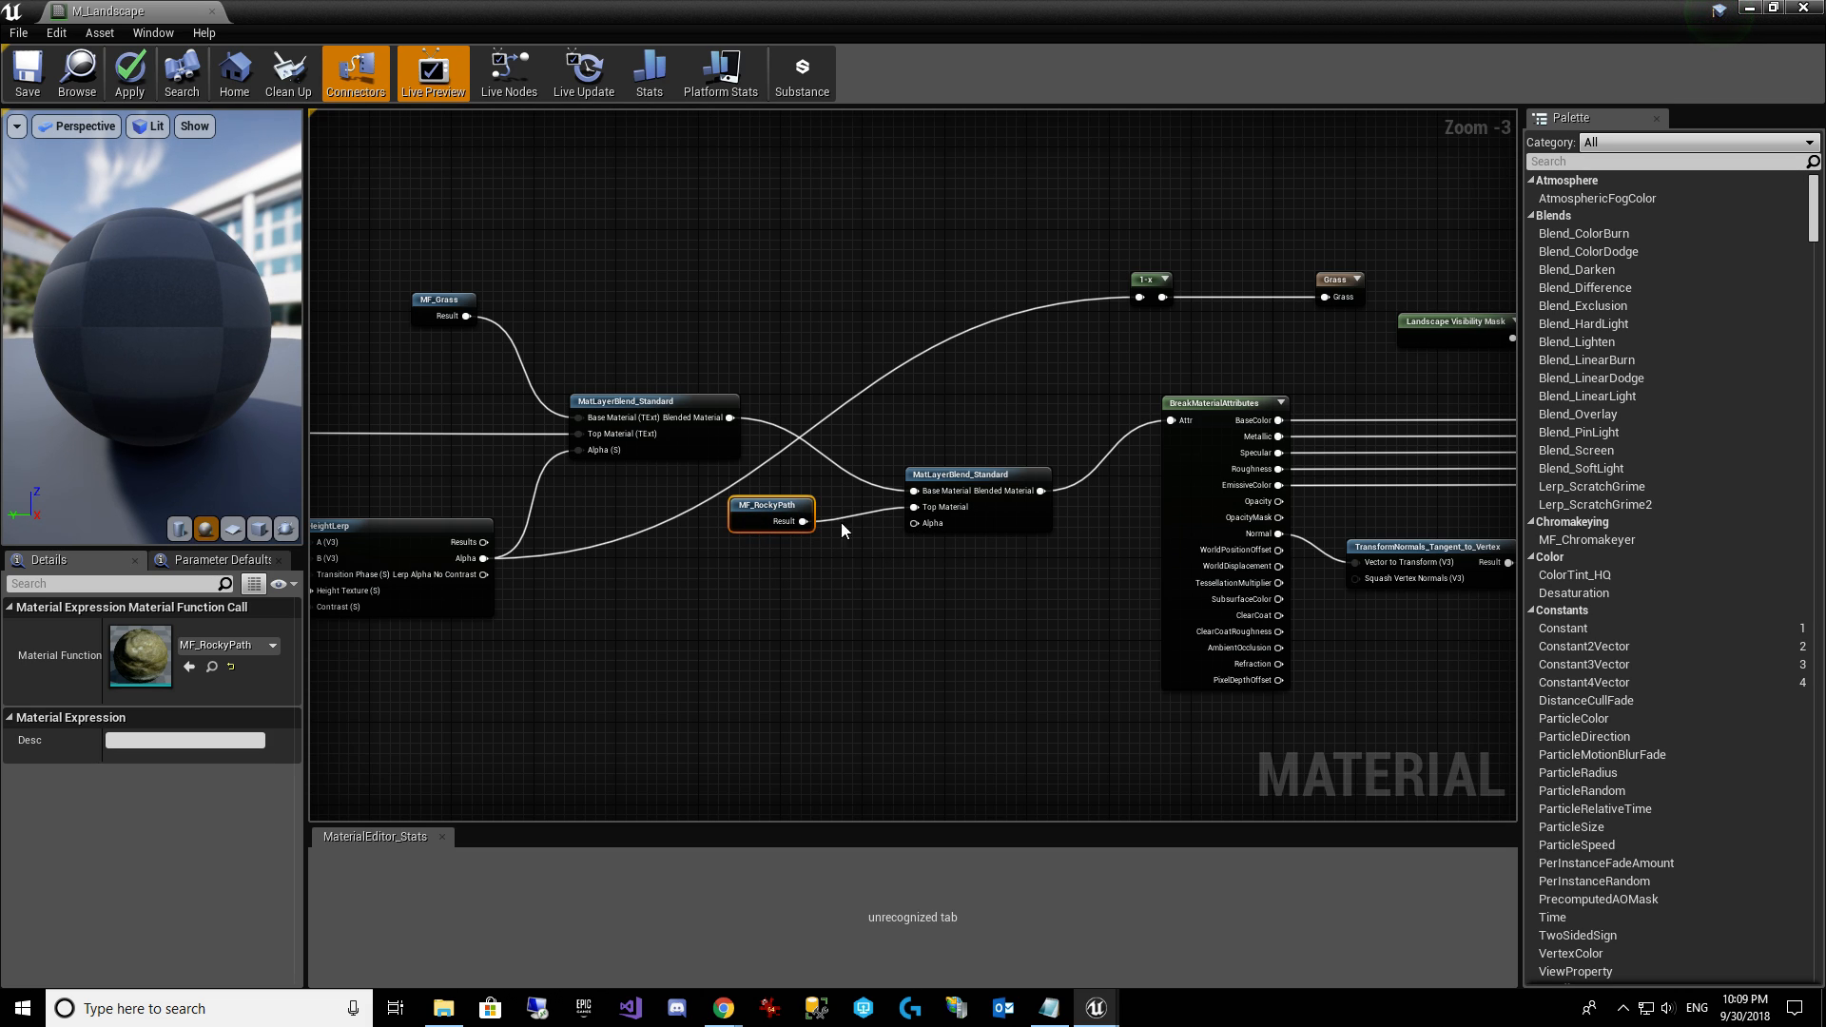
{"action": "left_click", "coordinate": [44, 83]}
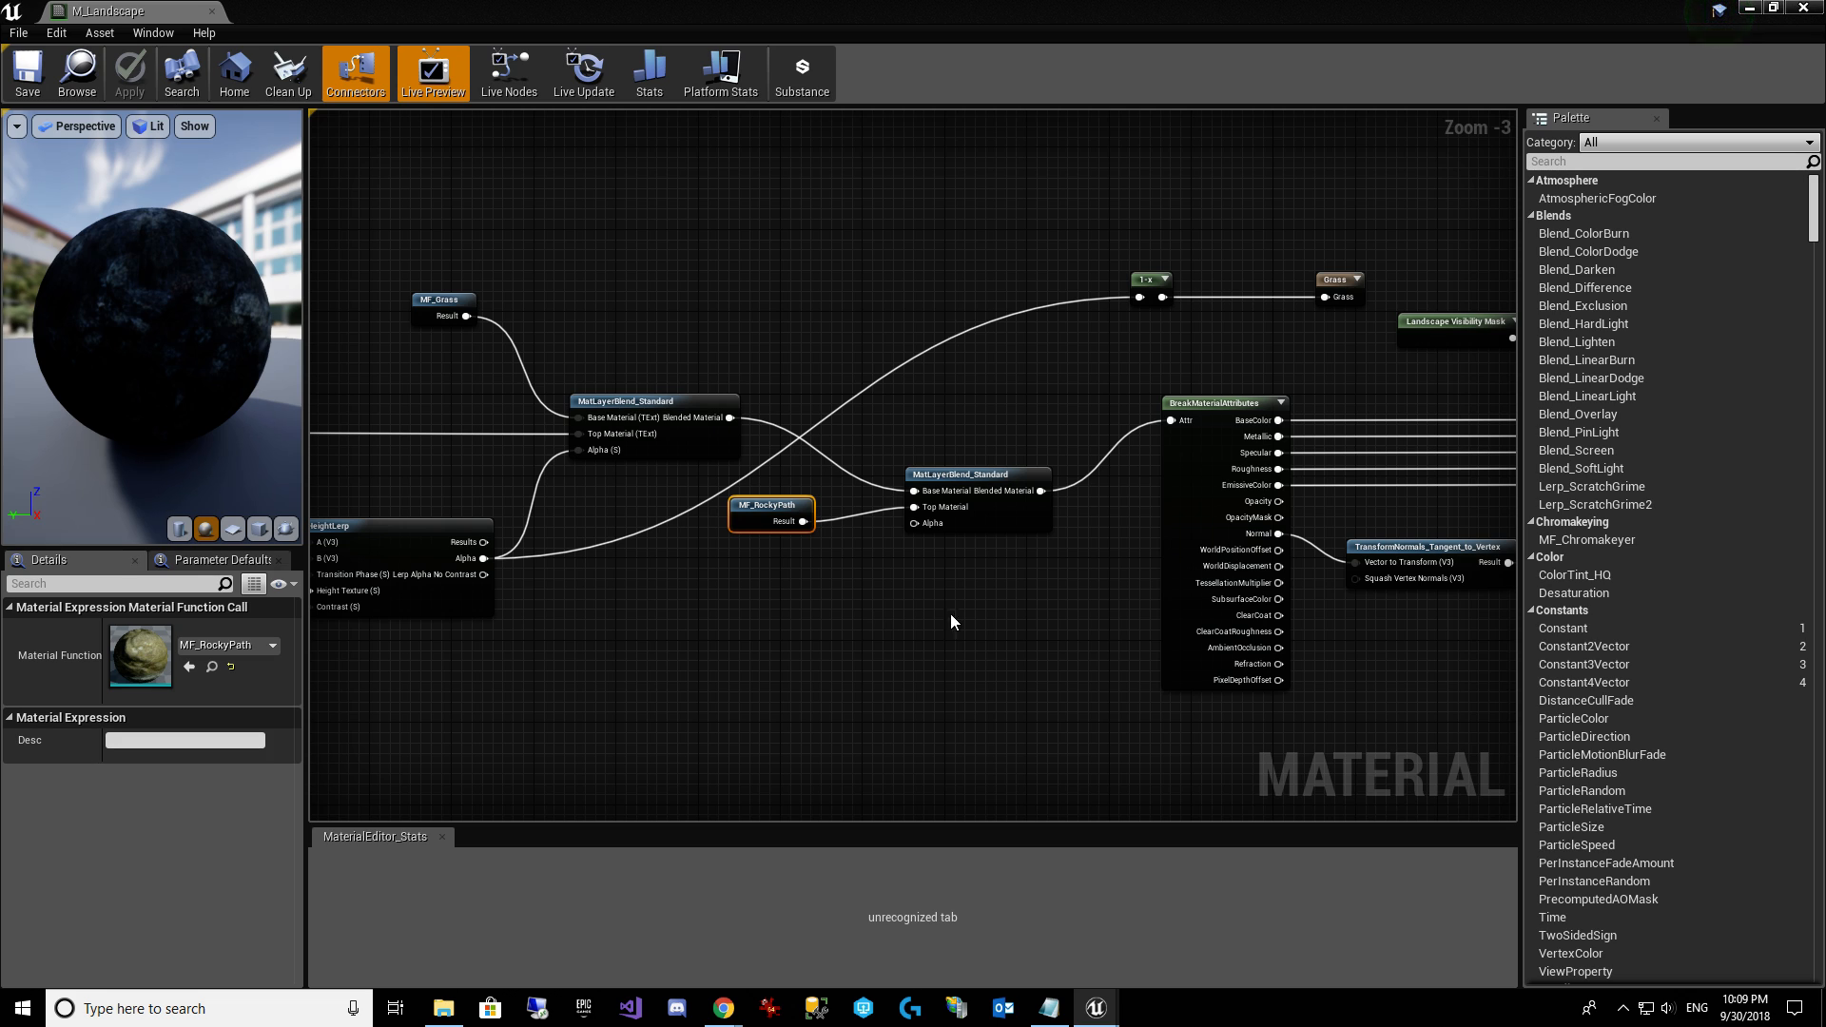
Shift BreakMaterialAttributes, the M_Landscape output and their neighbouring nodes further away from the second MatLayerBlend_Standard.
{"action": "right_click_drag", "start_coordinate": [1048, 575], "coordinate": [515, 576]}
{"action": "left_click_drag", "start_coordinate": [615, 242], "coordinate": [1047, 628]}
{"action": "left_click_drag", "start_coordinate": [687, 455], "coordinate": [837, 453]}
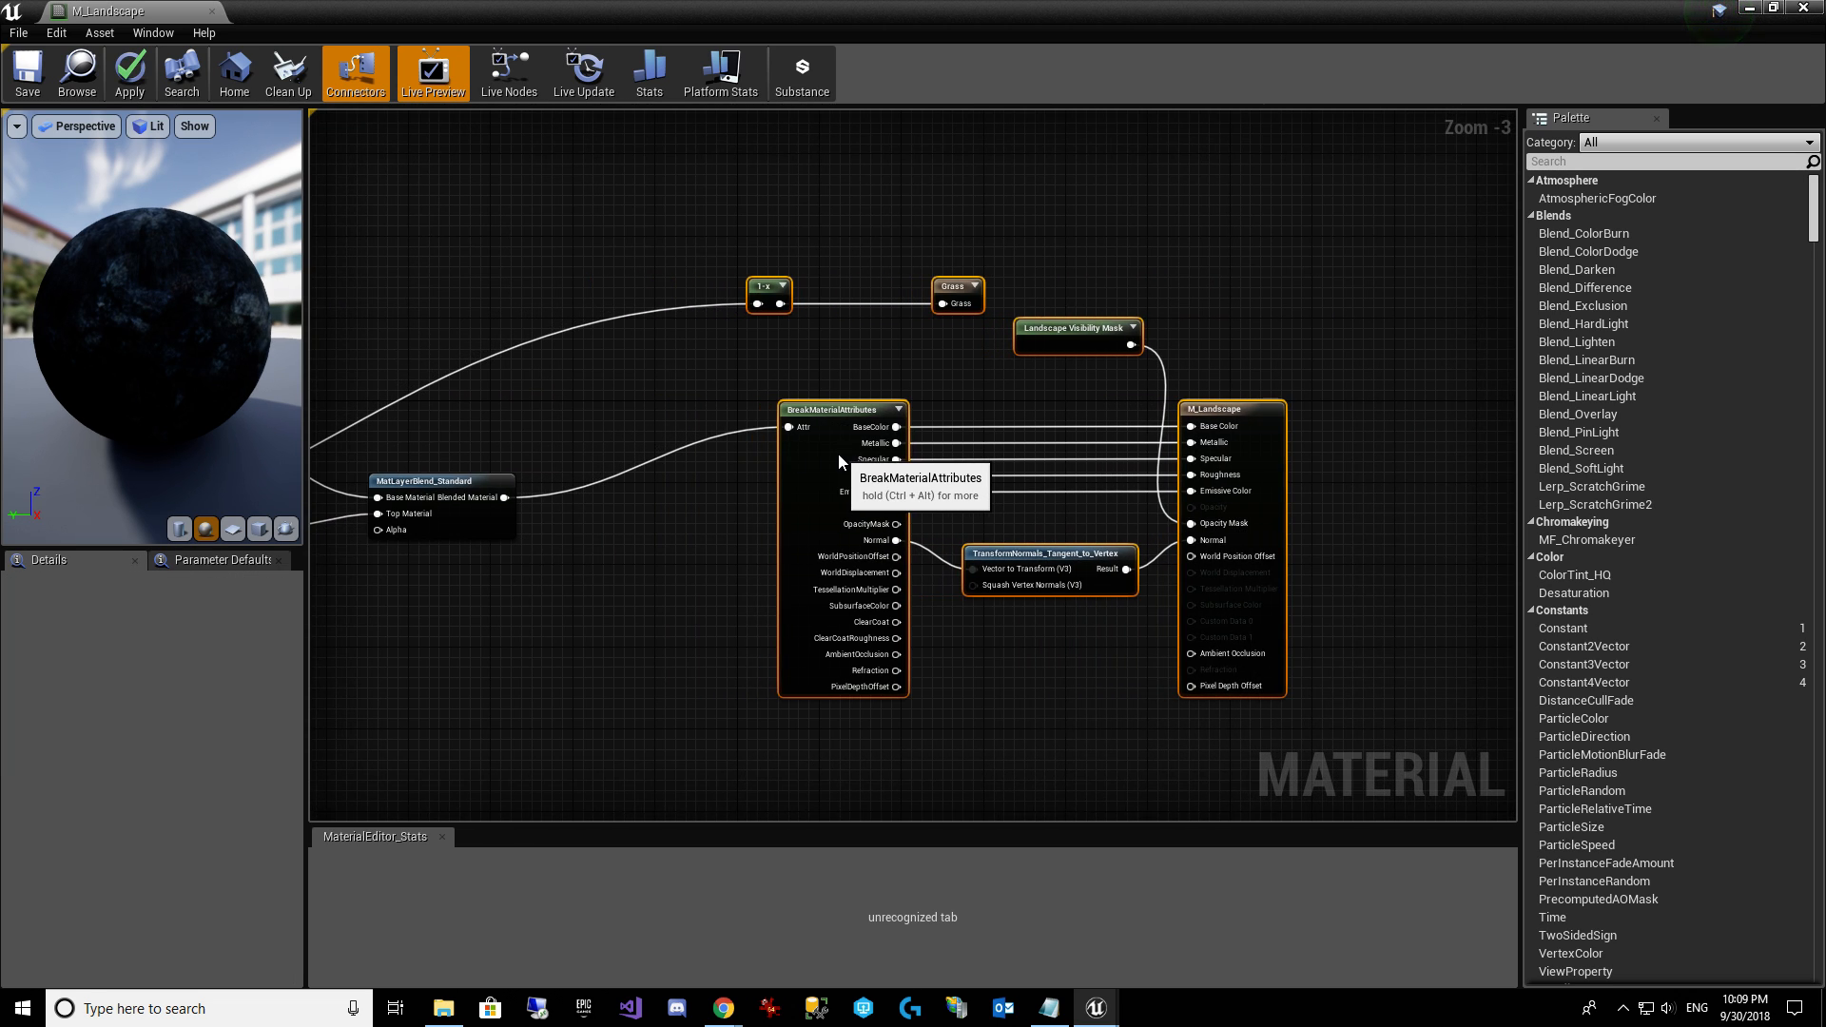
Add a LandscapeLayerBlend node to the M_Landscape graph between the second MatLayerBlend_Standard and BreakMaterialAttributes.
{"action": "right_click_drag", "start_coordinate": [619, 530], "coordinate": [899, 545]}
{"action": "scroll", "coordinate": [836, 518], "scroll_direction": "up", "scroll_amount": 1}
{"action": "right_click", "coordinate": [906, 532]}
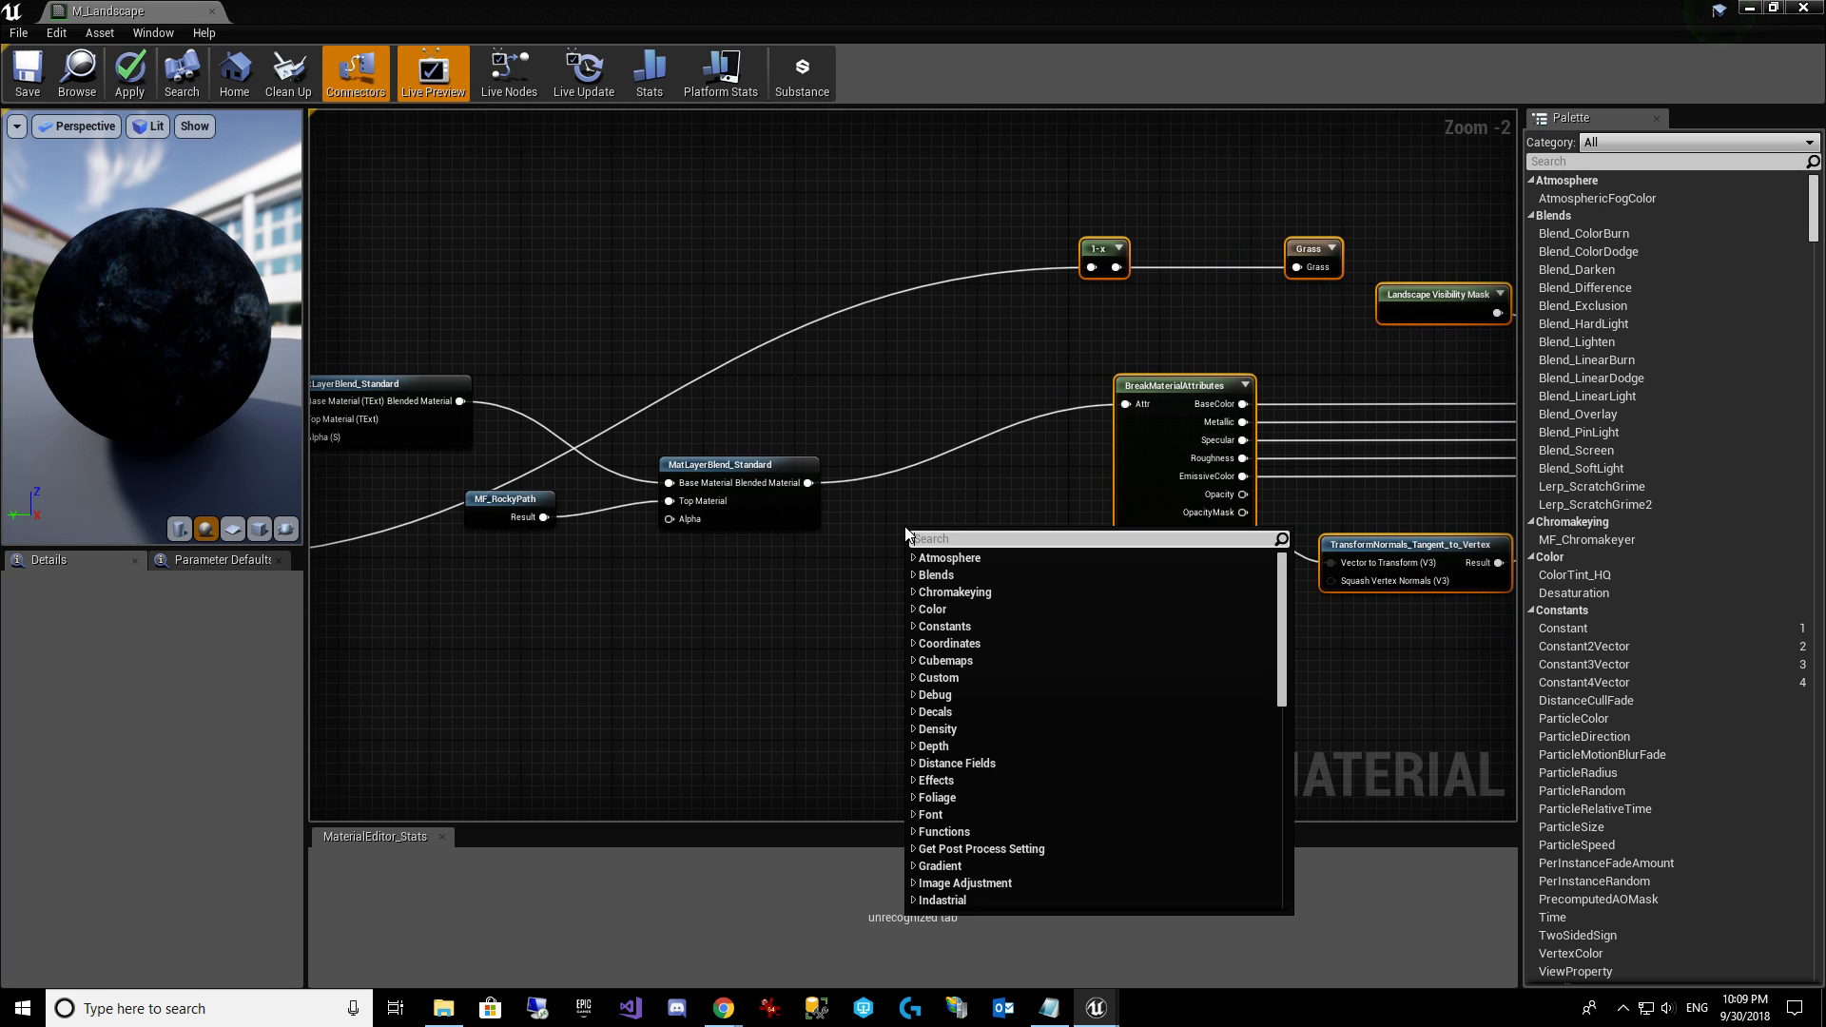
{"action": "type", "text": "lay"}
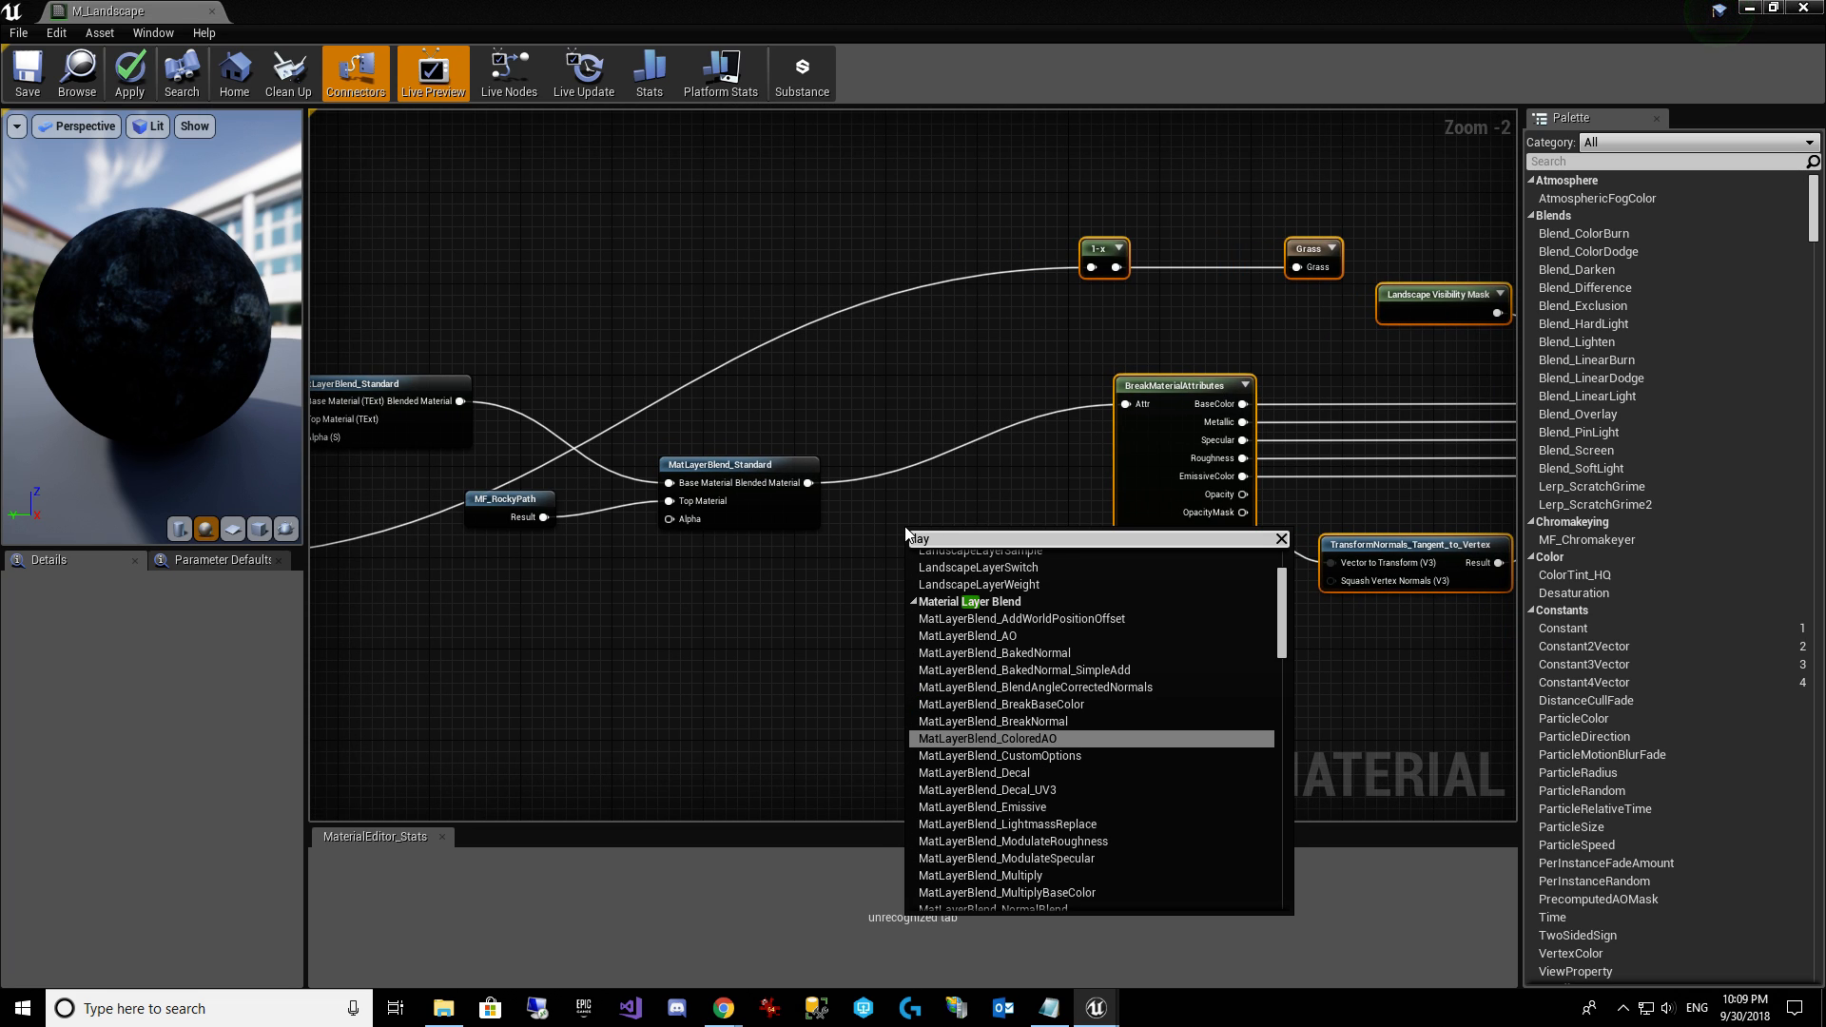
{"action": "type", "text": "er"}
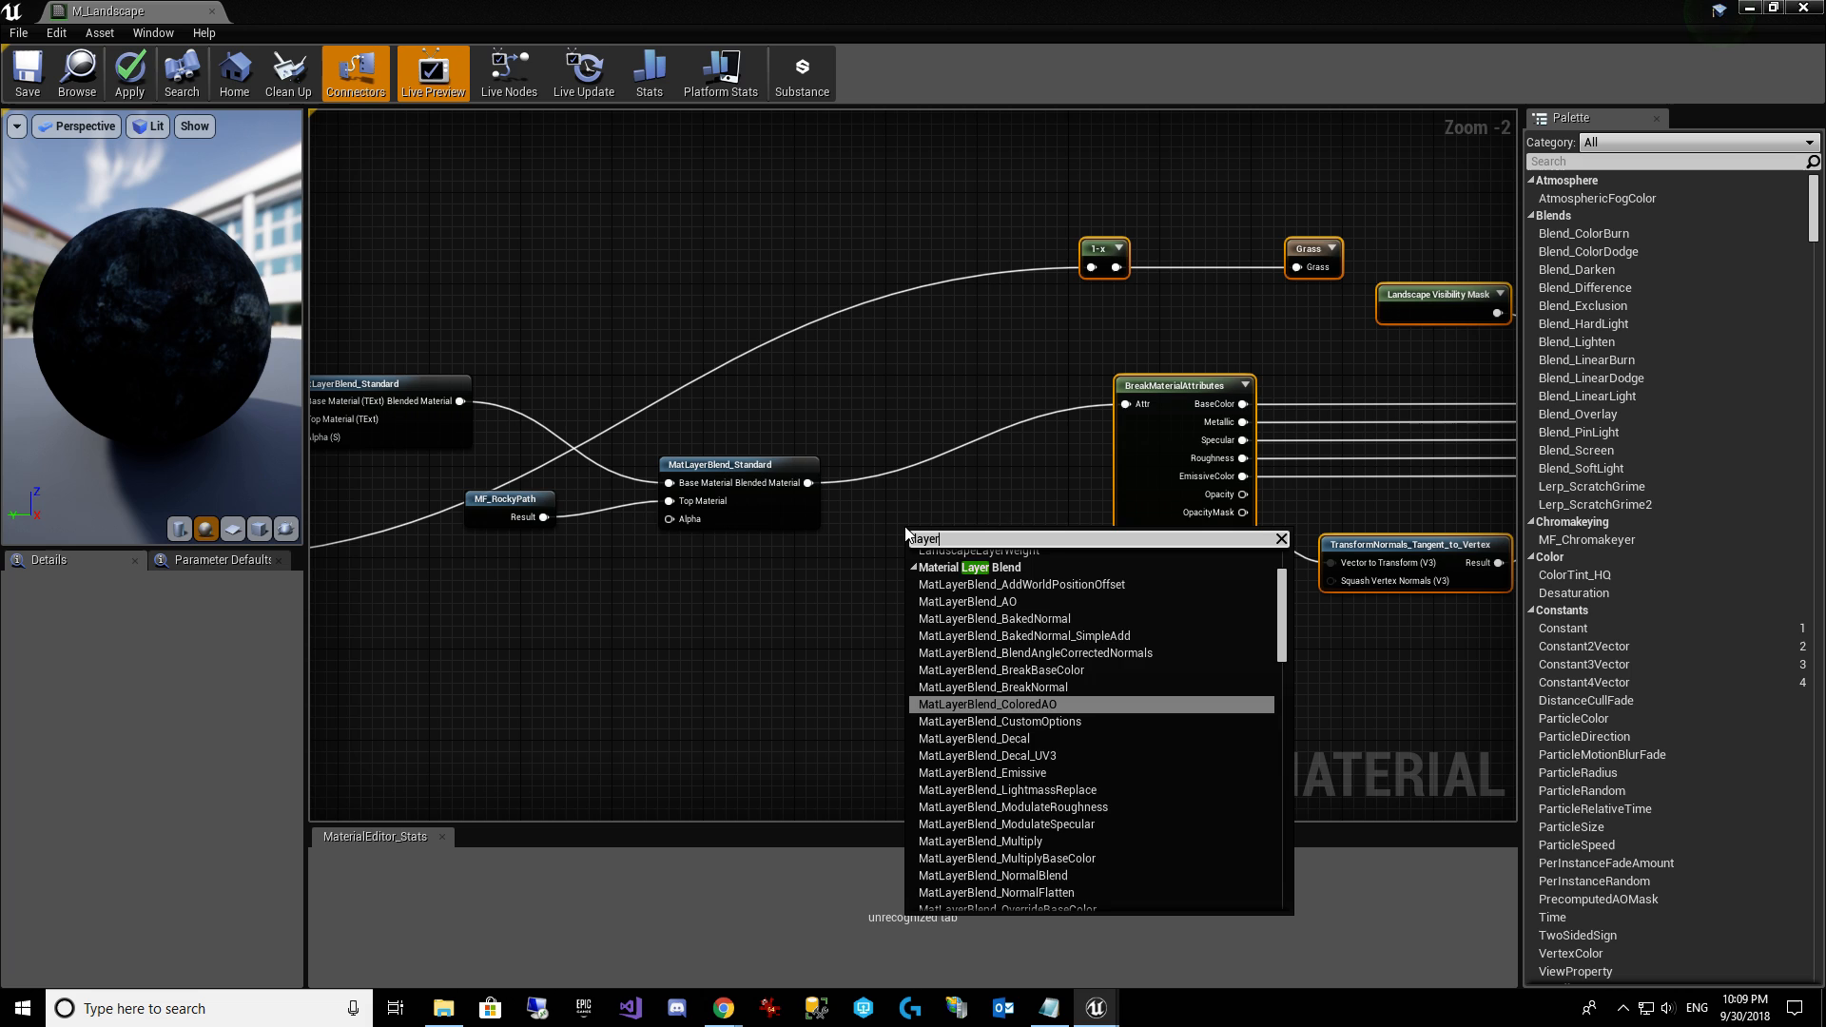
{"action": "type", "text": "blend"}
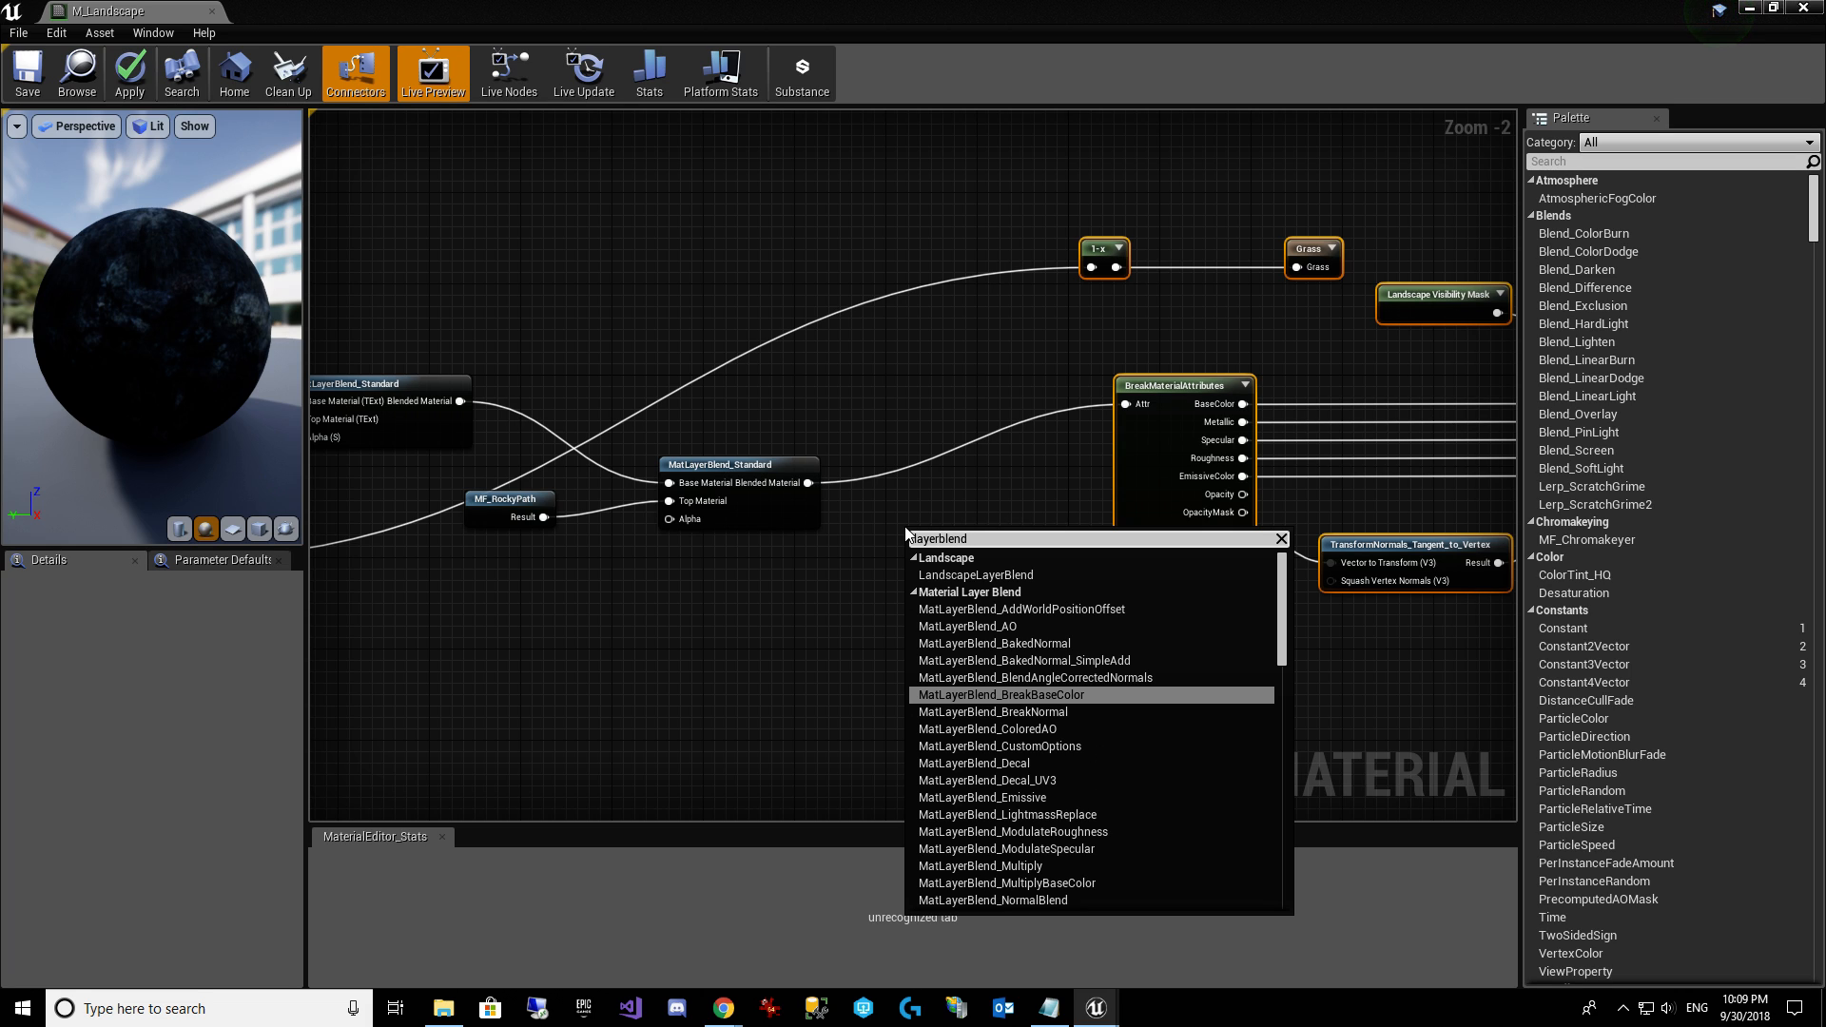
{"action": "left_click", "coordinate": [1087, 561]}
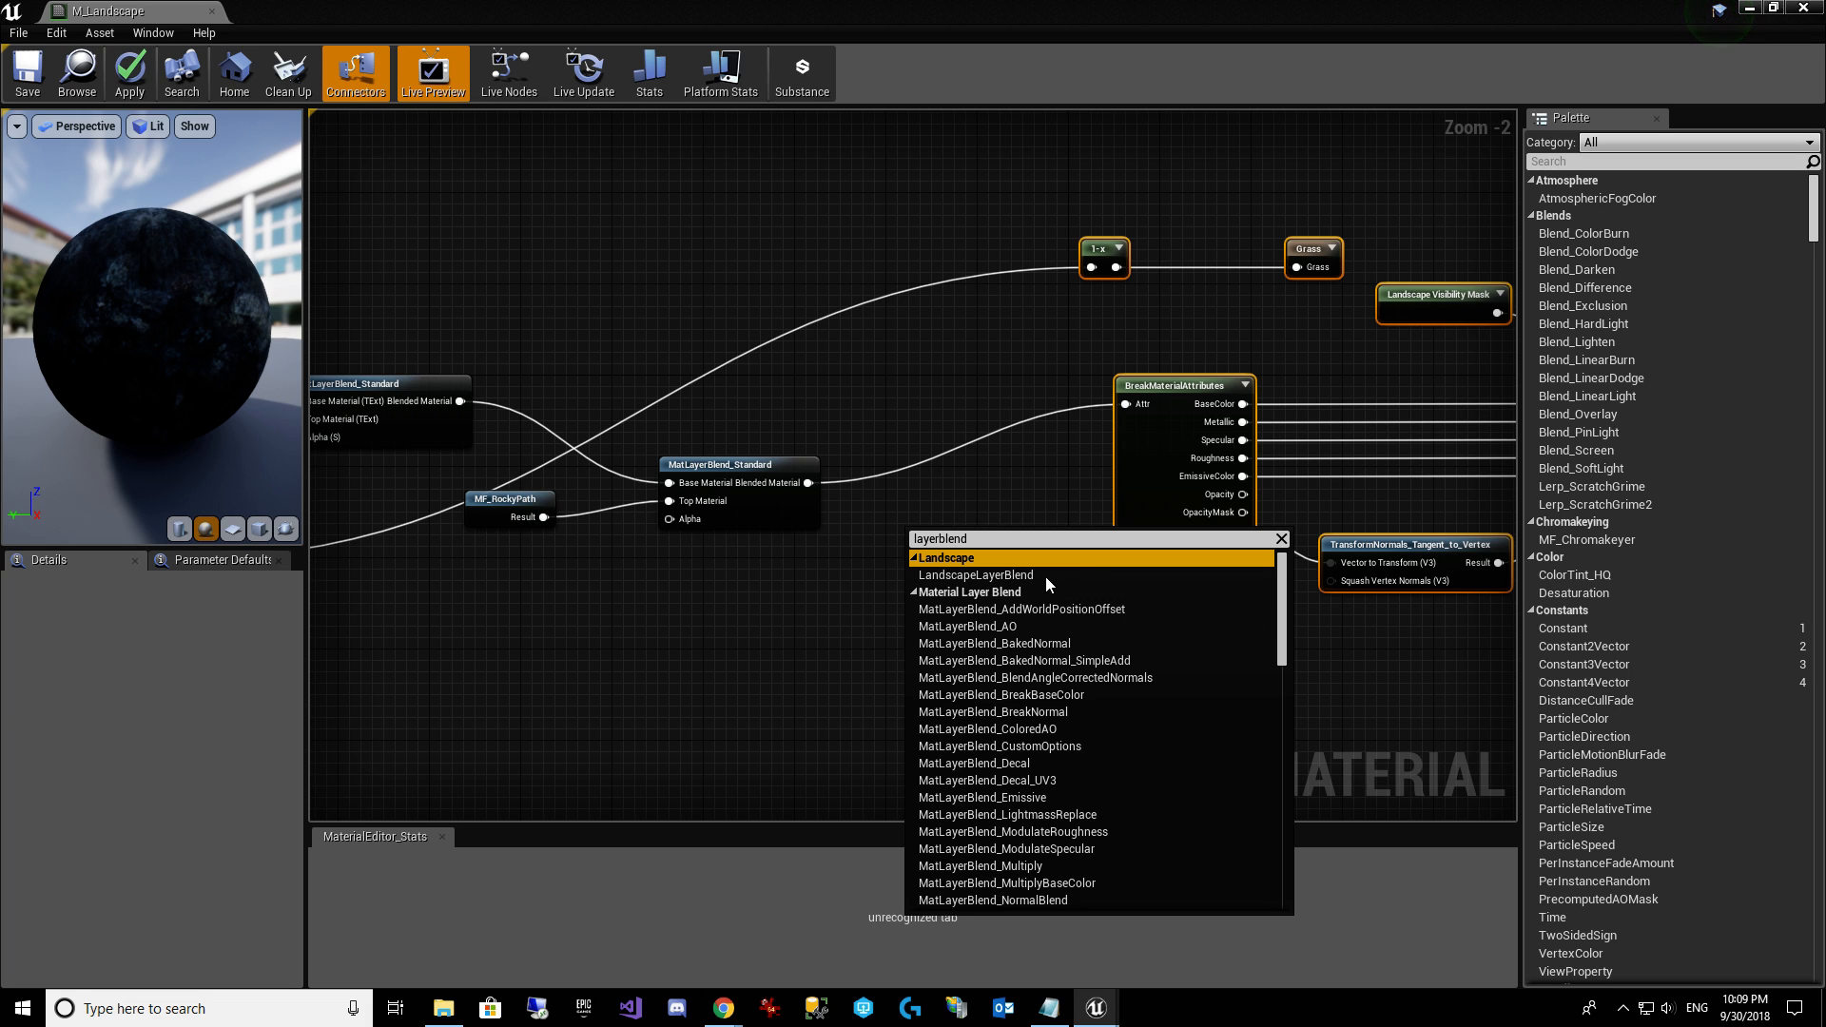
{"action": "left_click", "coordinate": [1046, 577]}
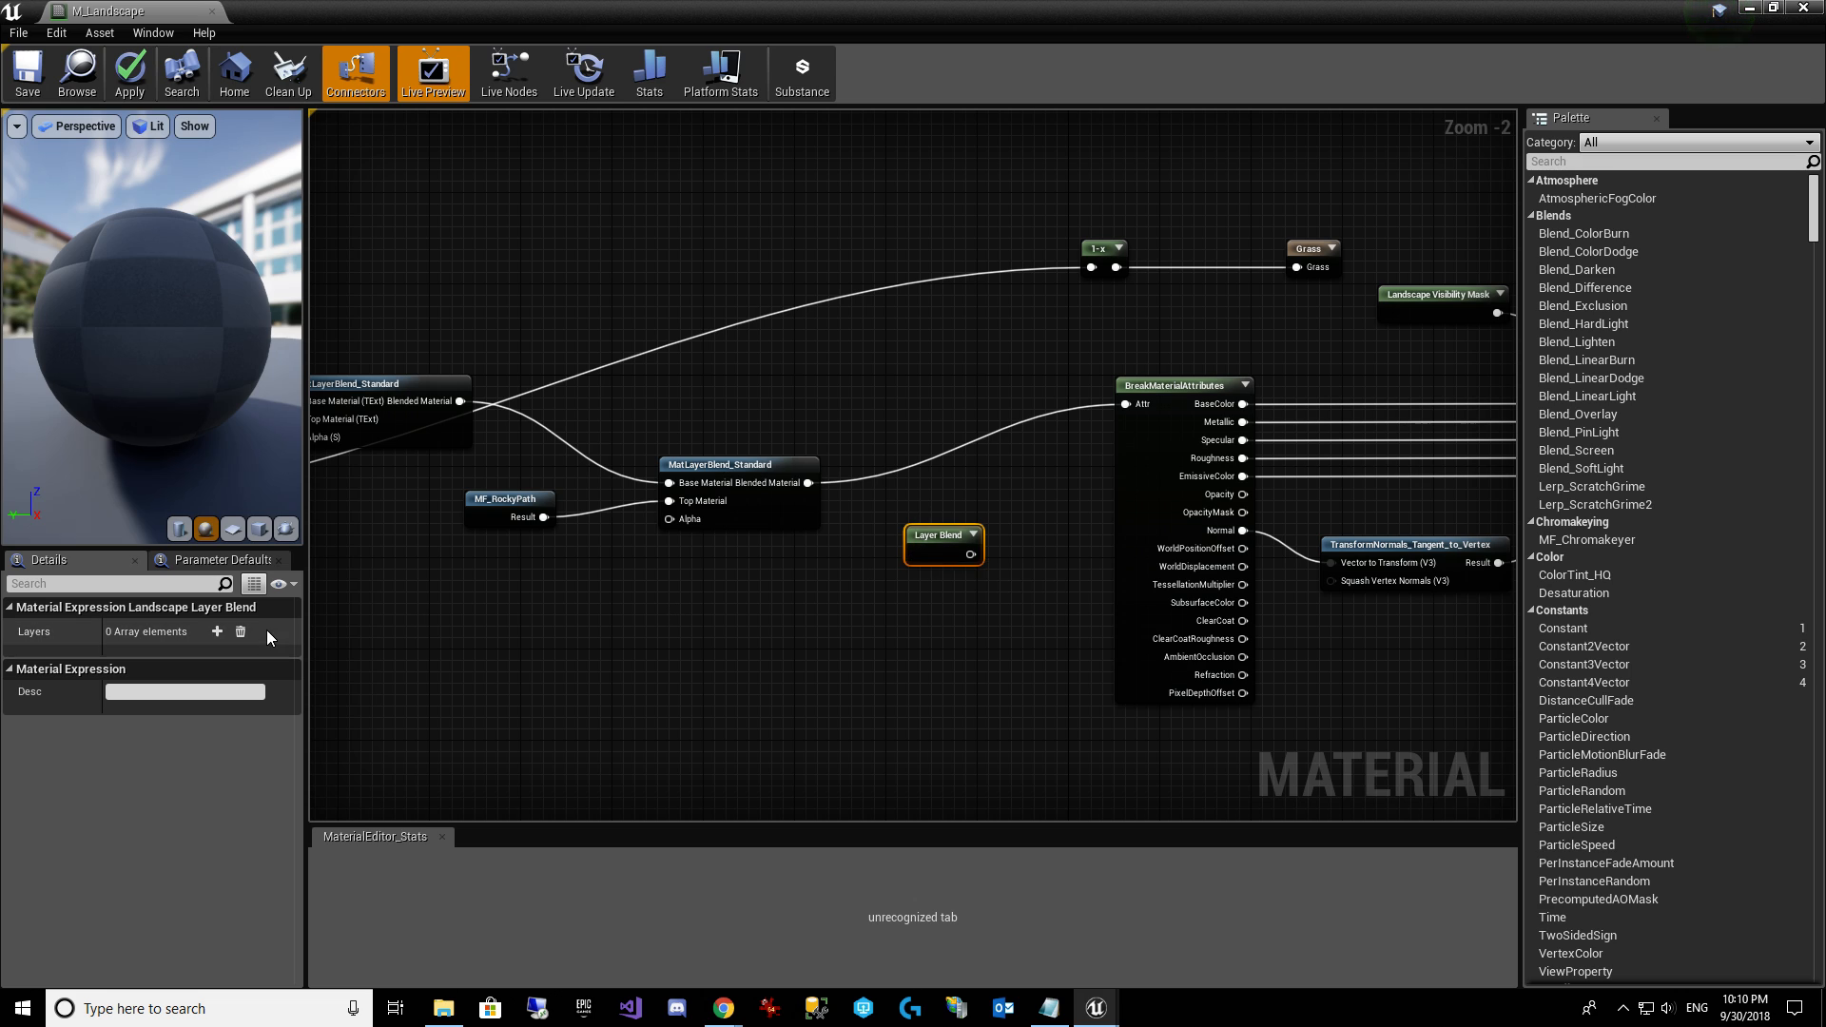
Add one layer to the Layer Blend node and name it RockyPath.
{"action": "left_click", "coordinate": [217, 632]}
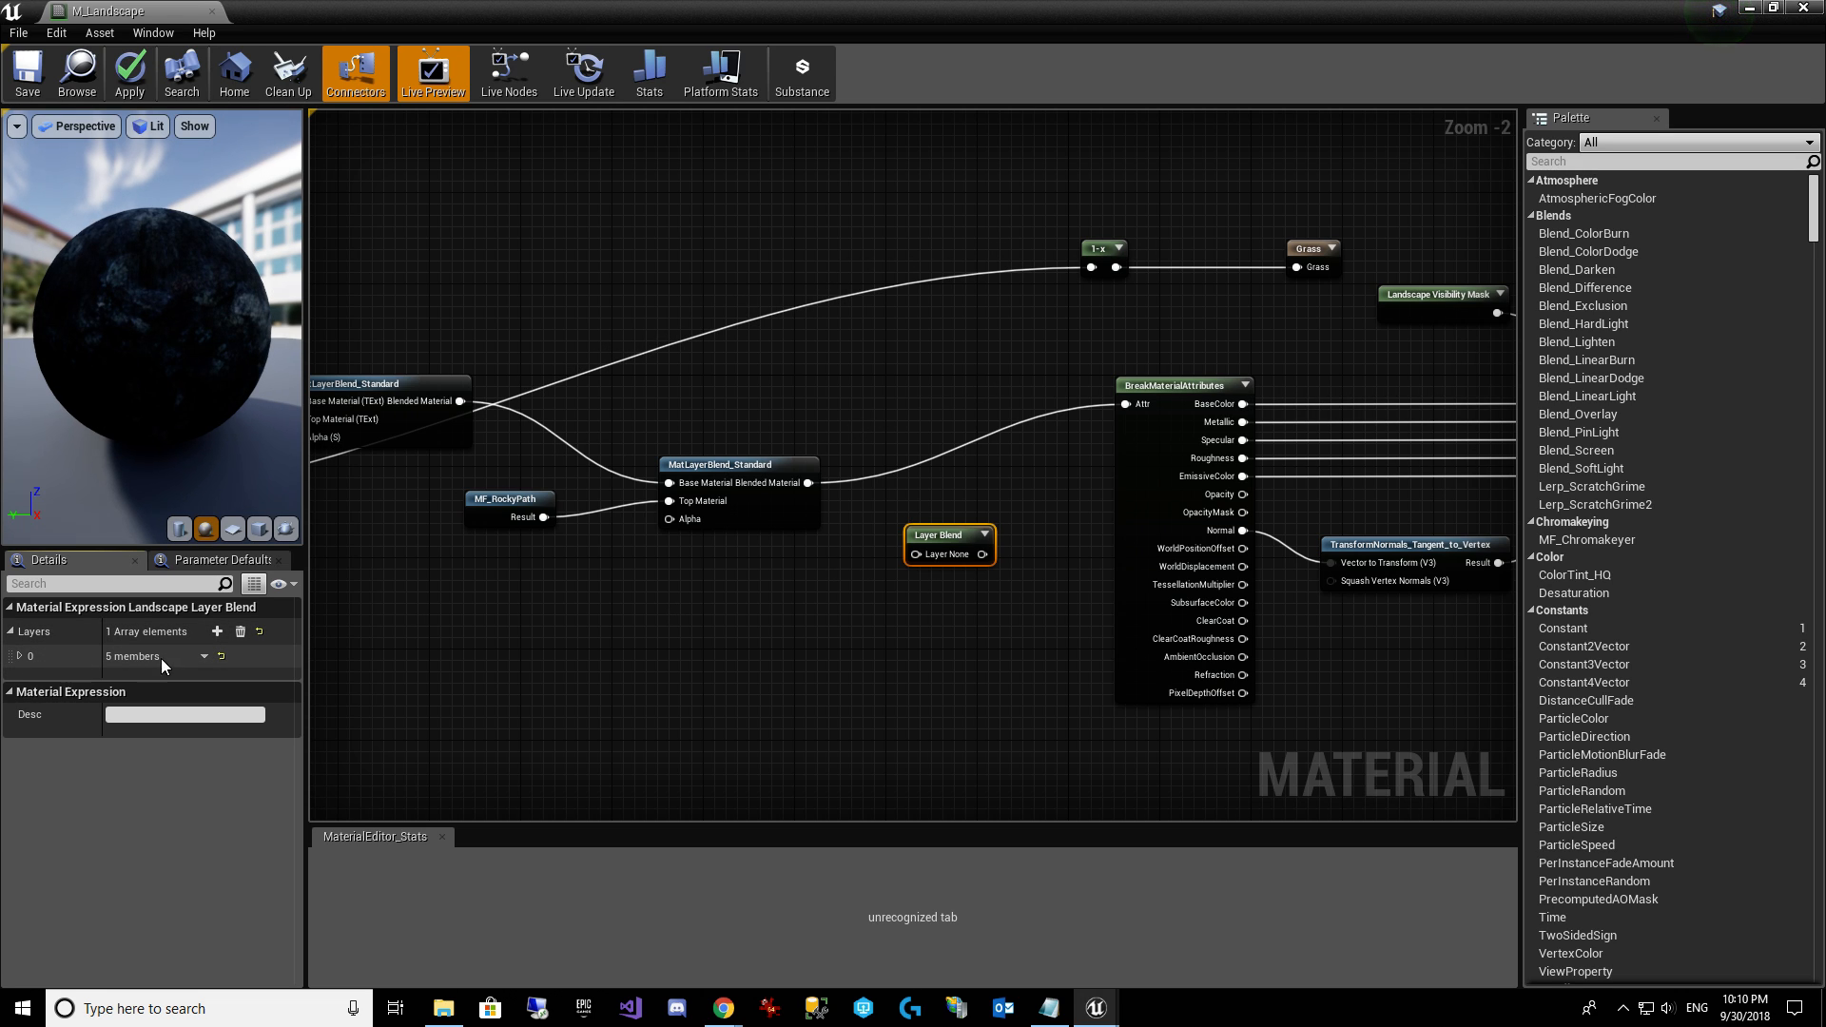
{"action": "left_click", "coordinate": [204, 658]}
{"action": "left_click", "coordinate": [20, 656]}
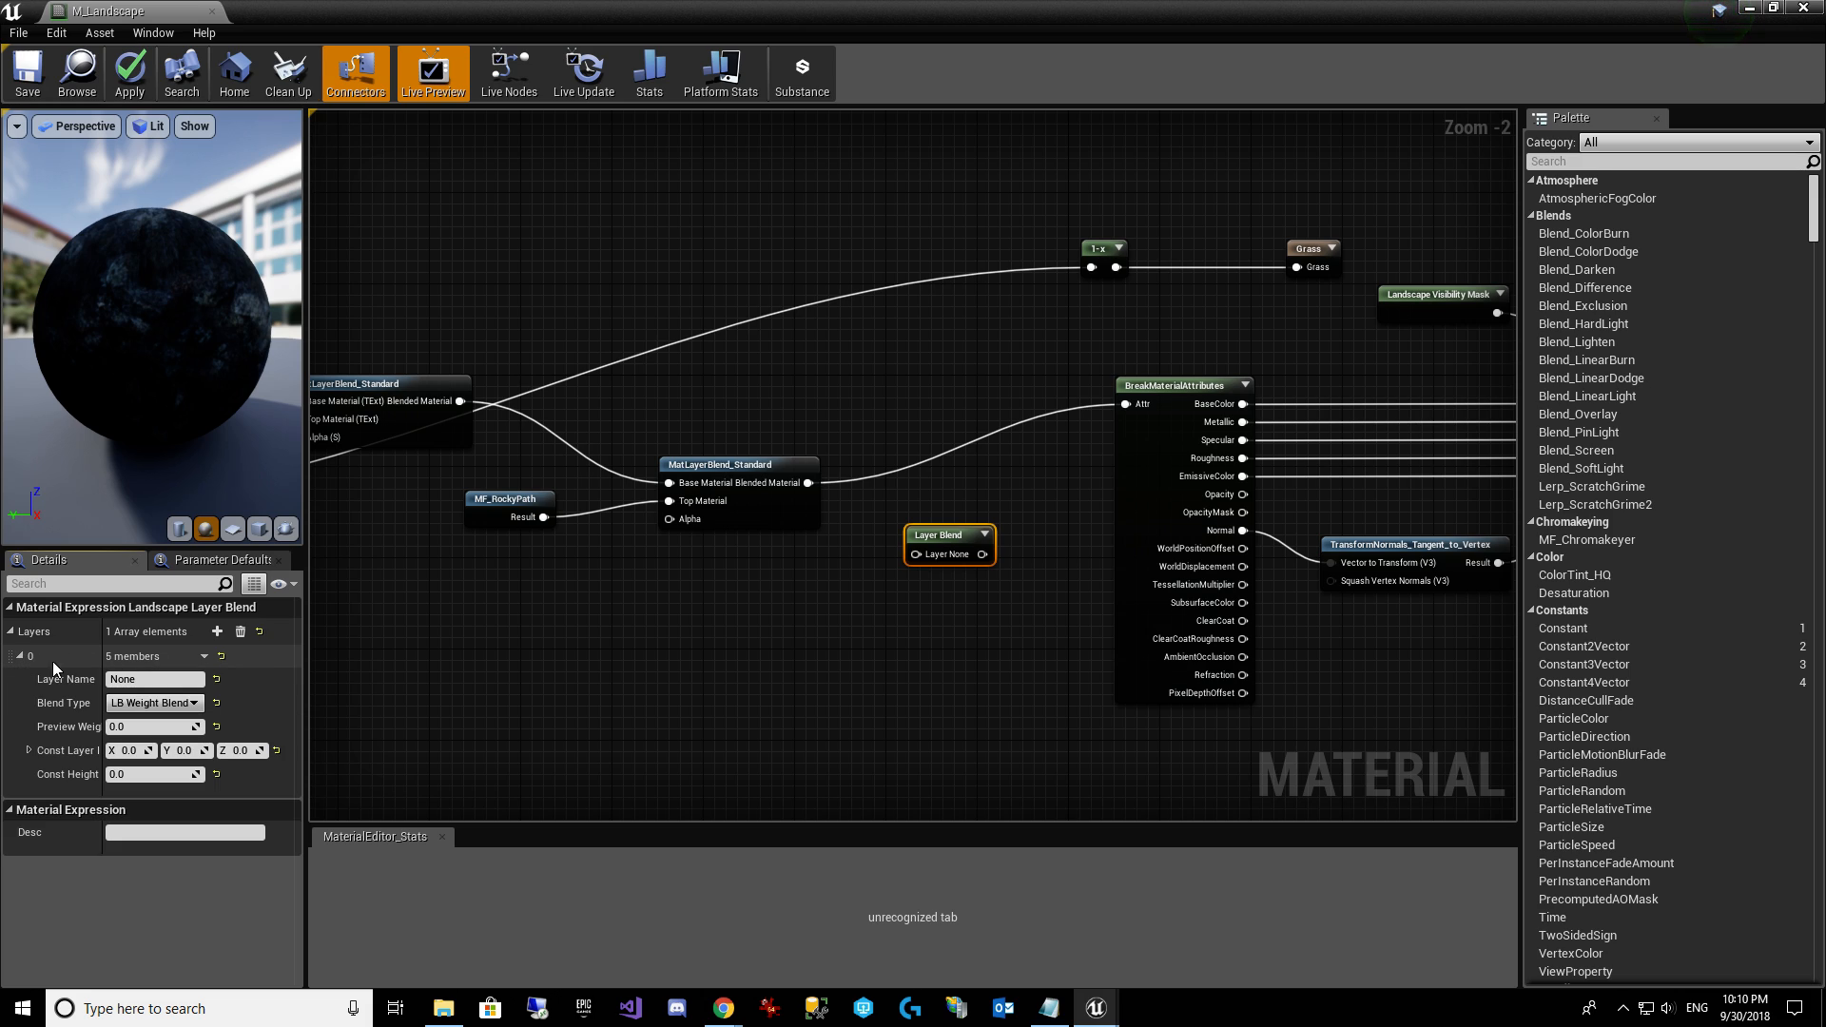
{"action": "left_click", "coordinate": [152, 679]}
{"action": "type", "text": "RockyPath"}
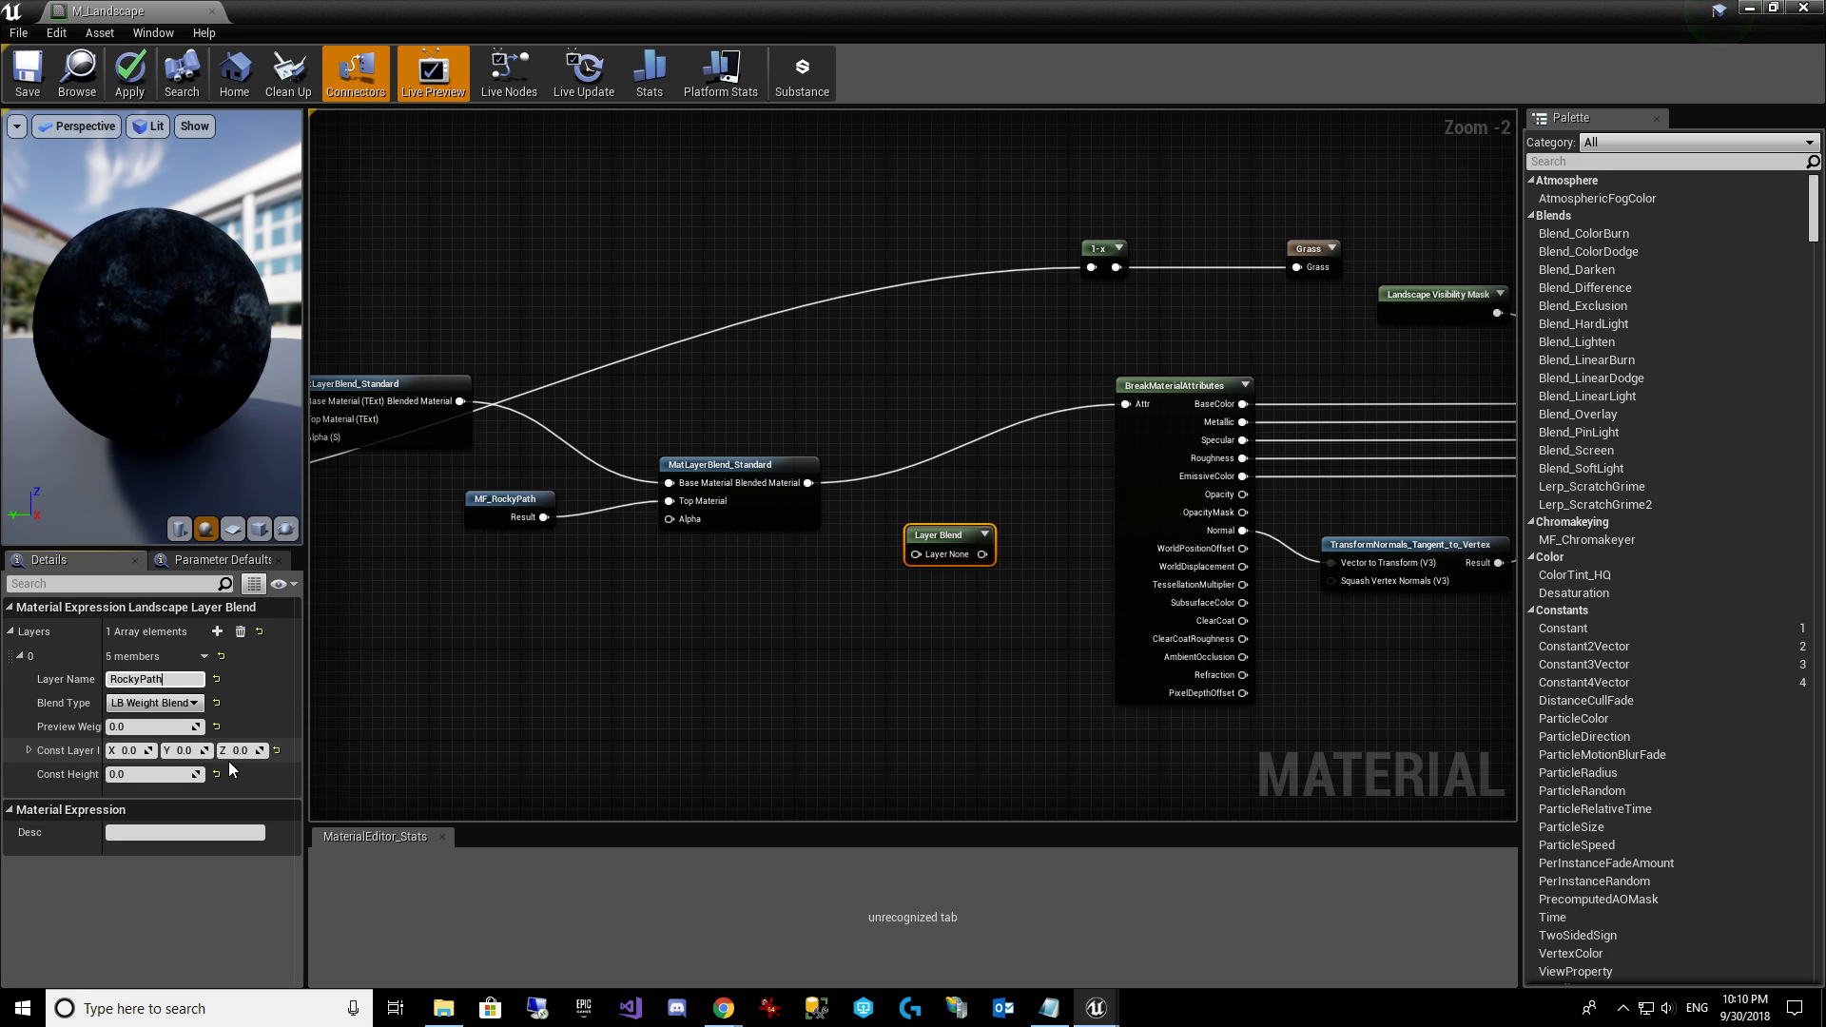
{"action": "key", "text": "Return"}
Wire Layer Blend between the second MatLayerBlend_Standard and BreakMaterialAttributes, save M_Landscape, and minimize its editor.
{"action": "left_click_drag", "start_coordinate": [950, 531], "coordinate": [1125, 404]}
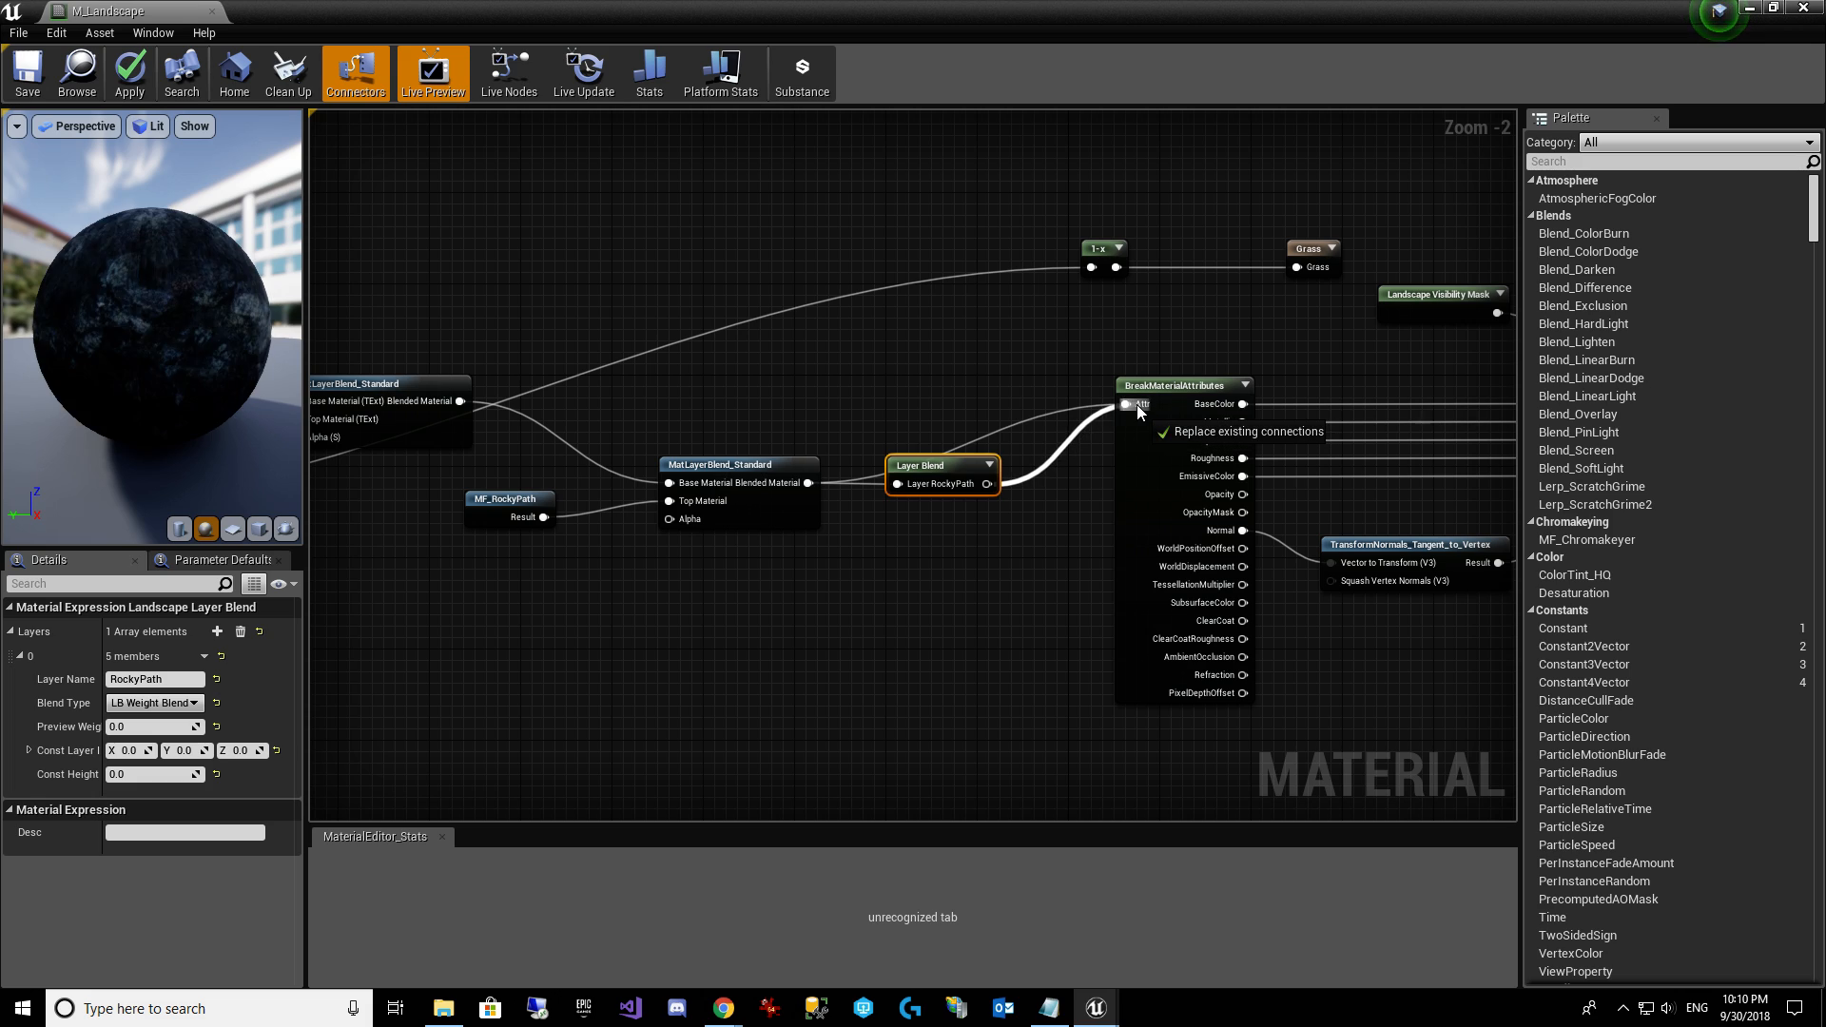
{"action": "left_click", "coordinate": [25, 83]}
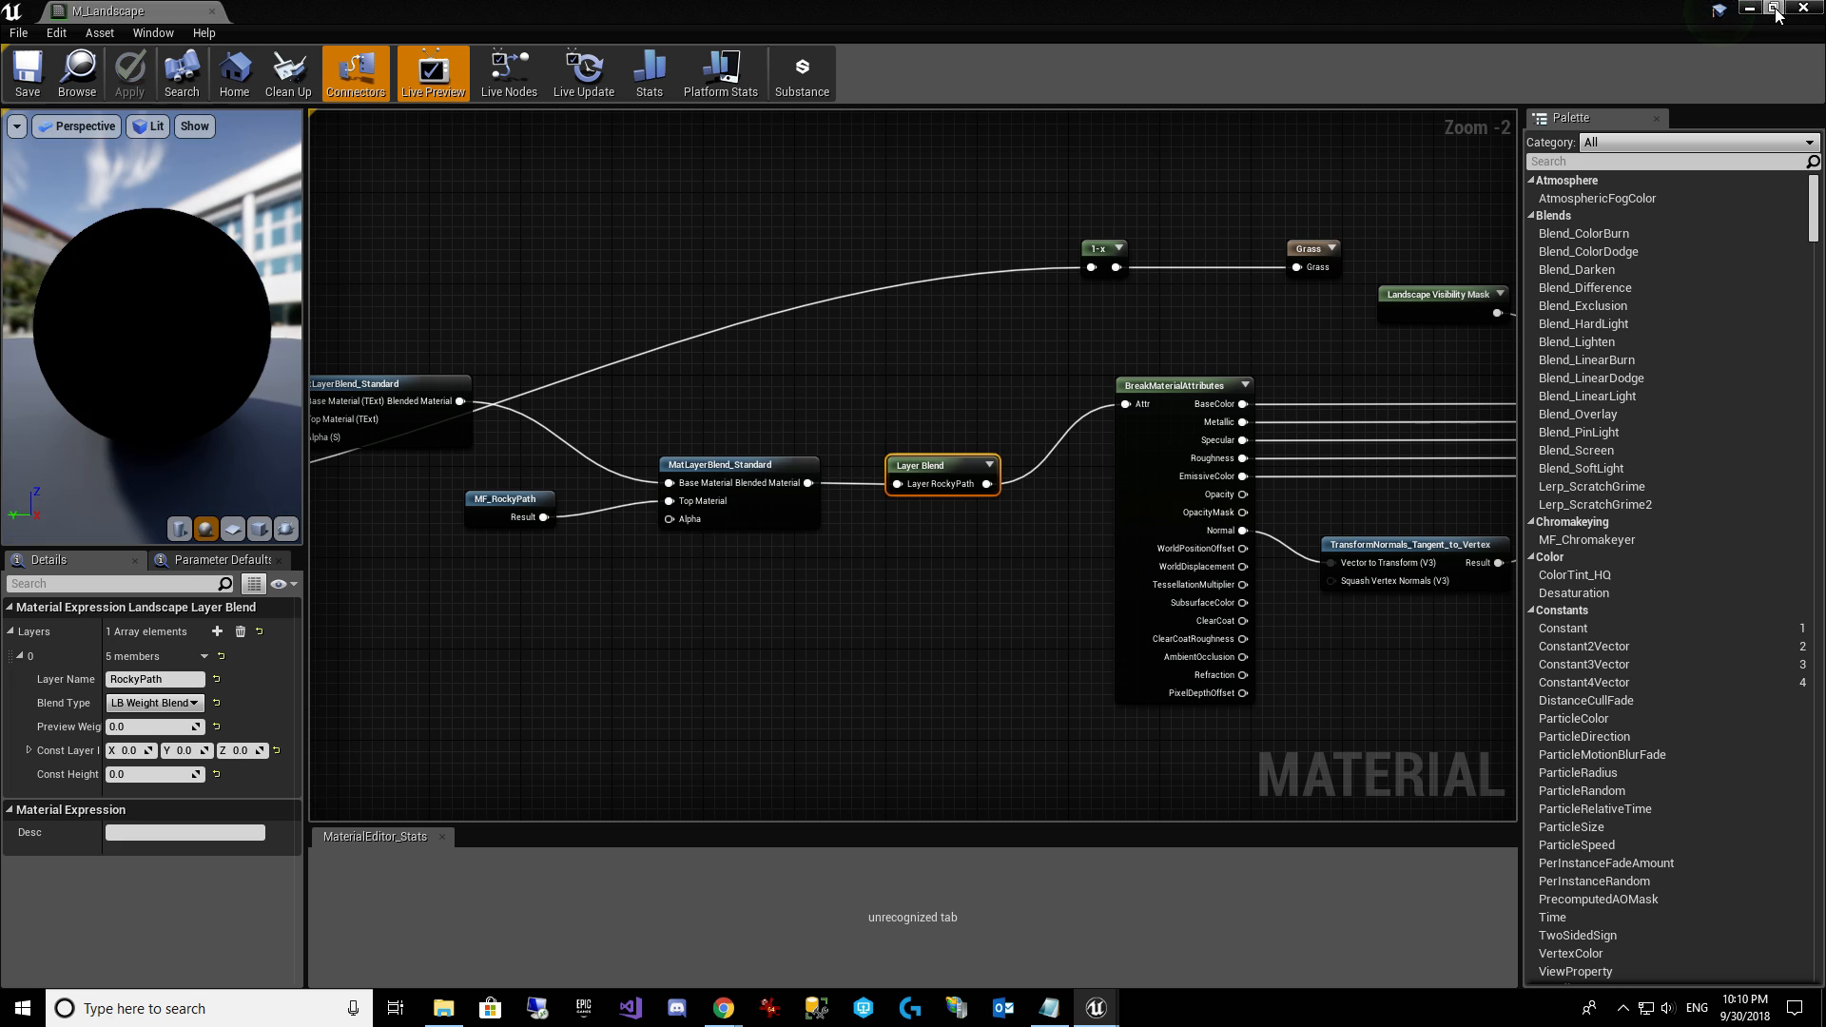
{"action": "left_click", "coordinate": [1775, 9]}
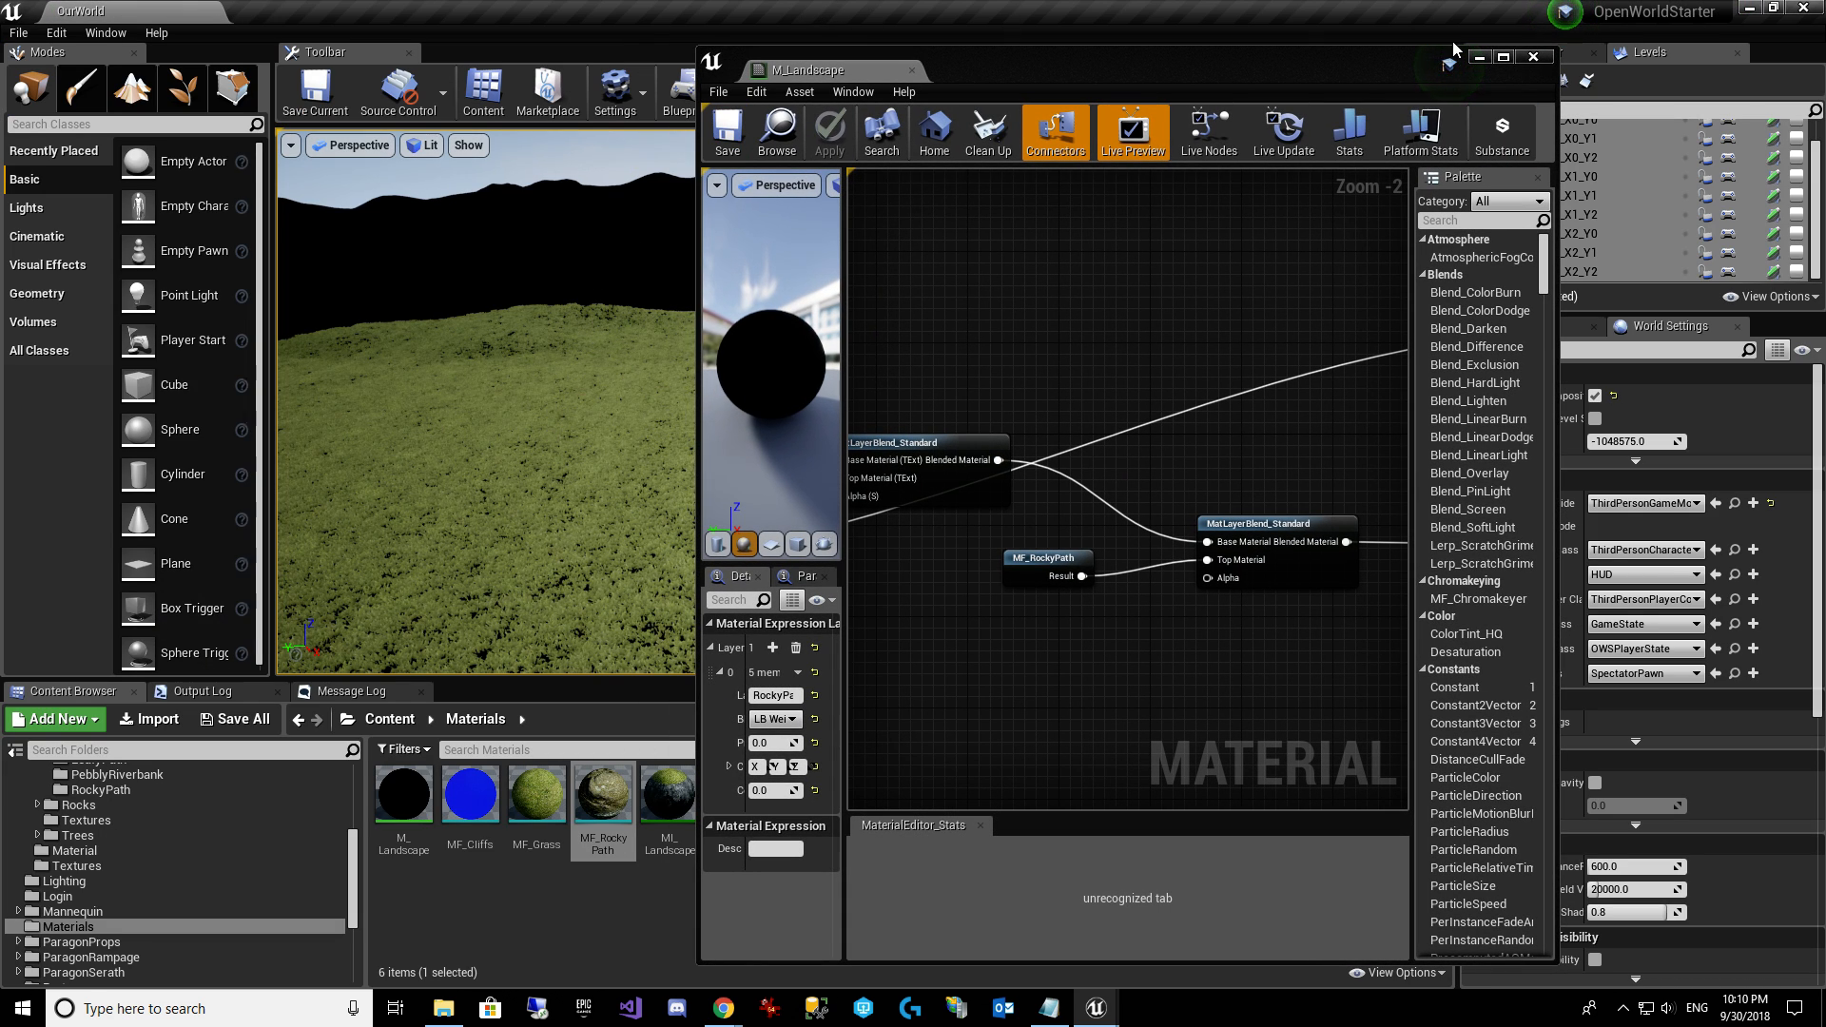
{"action": "left_click", "coordinate": [1480, 58]}
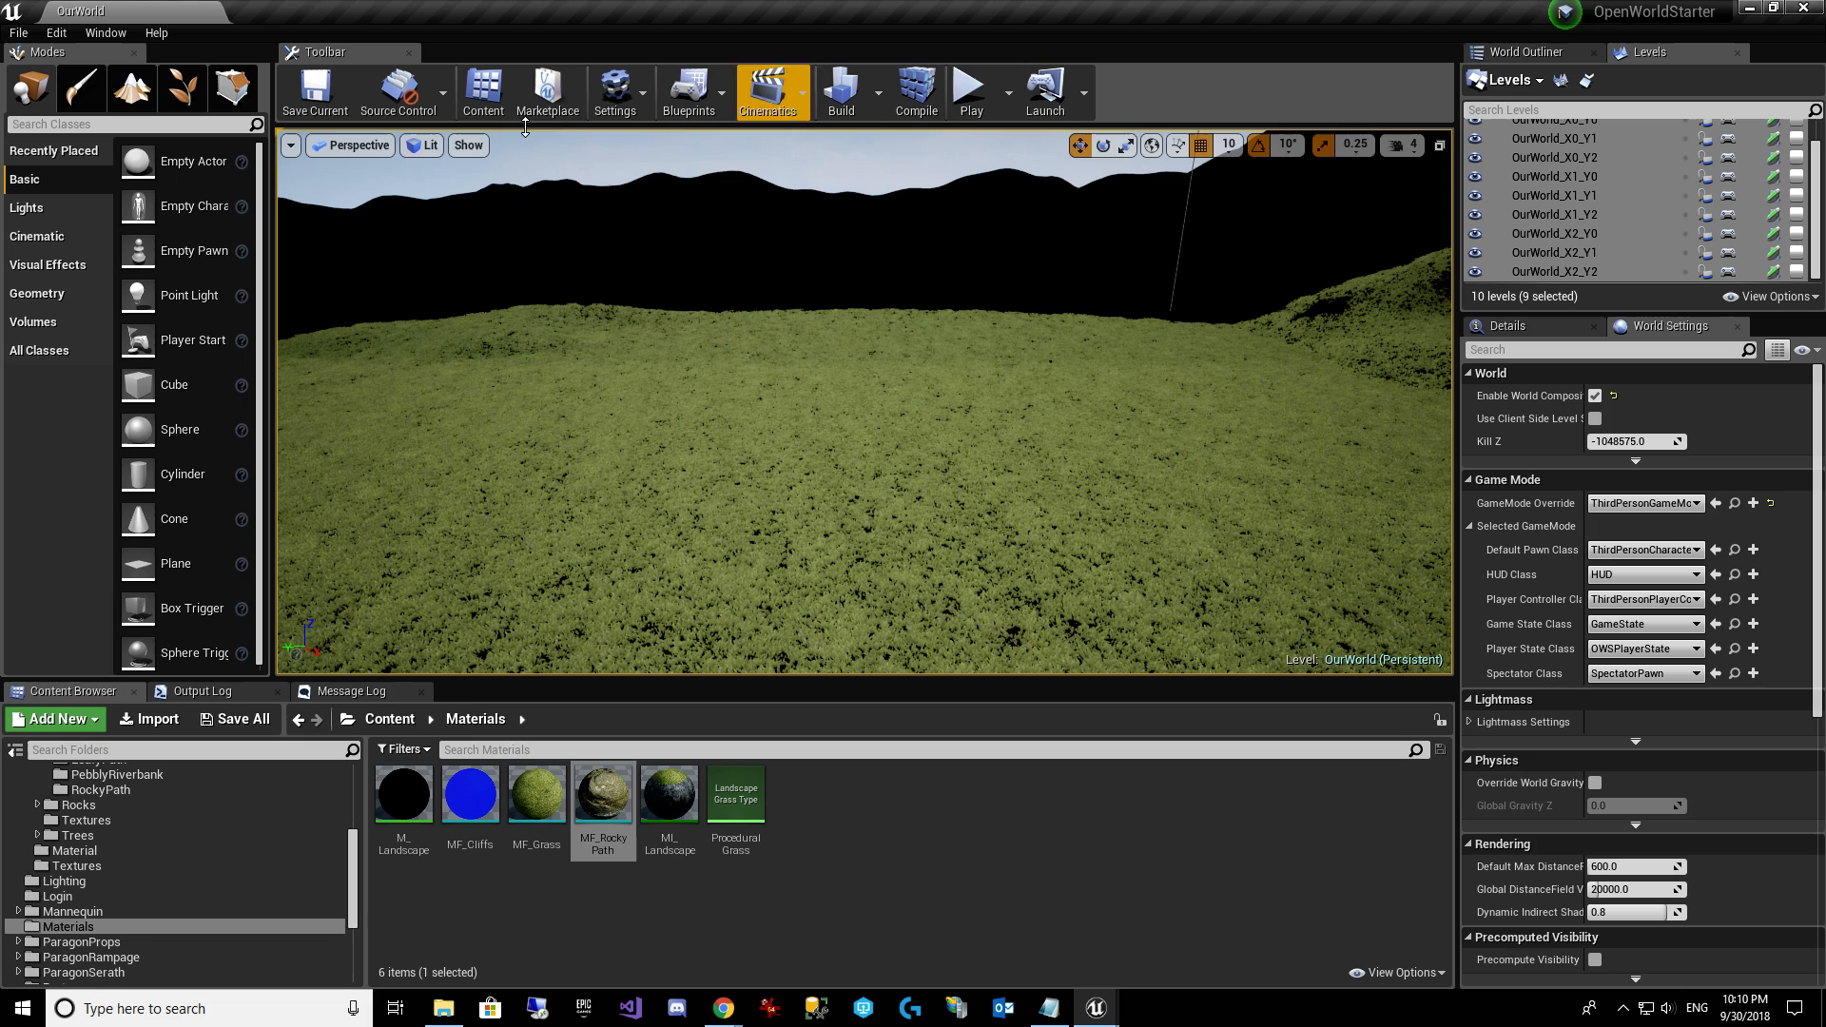
Switch to landscape Paint mode with the first LandscapeStreamingProxy selected, and check the target layers and terrain.
{"action": "left_click", "coordinate": [132, 87]}
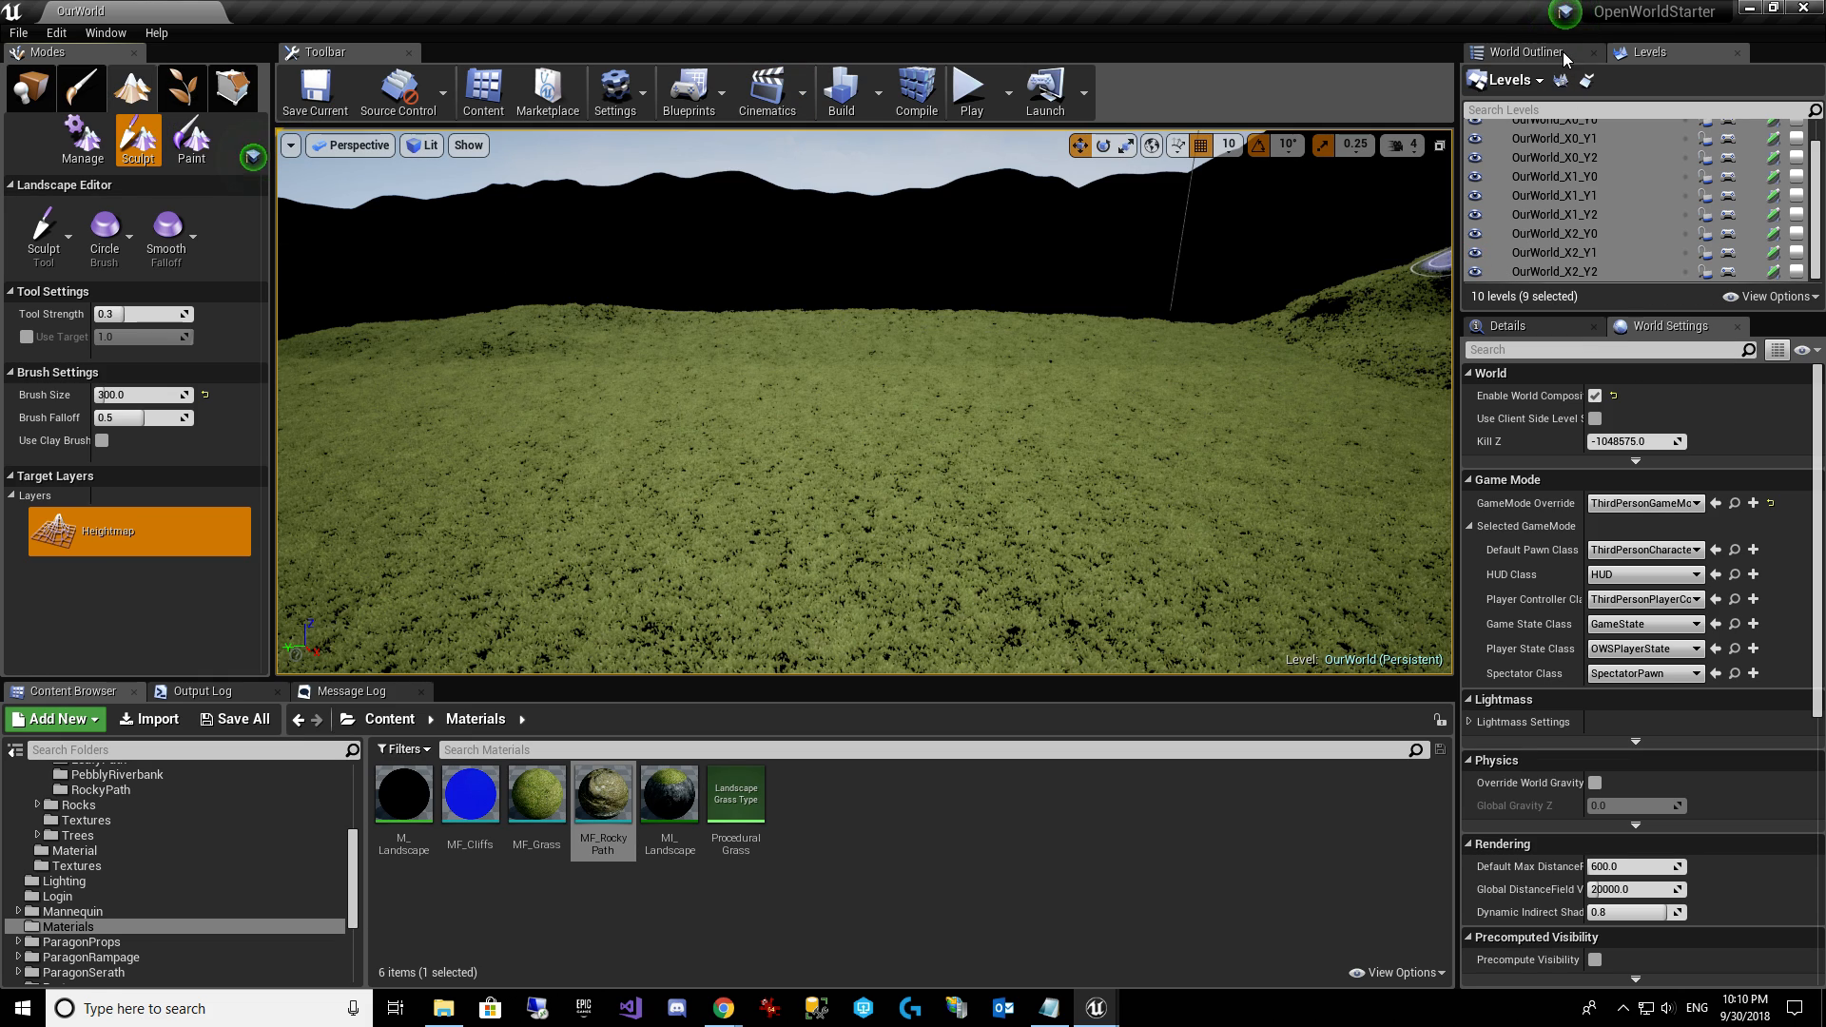
{"action": "left_click", "coordinate": [1526, 51]}
{"action": "left_click", "coordinate": [1570, 244]}
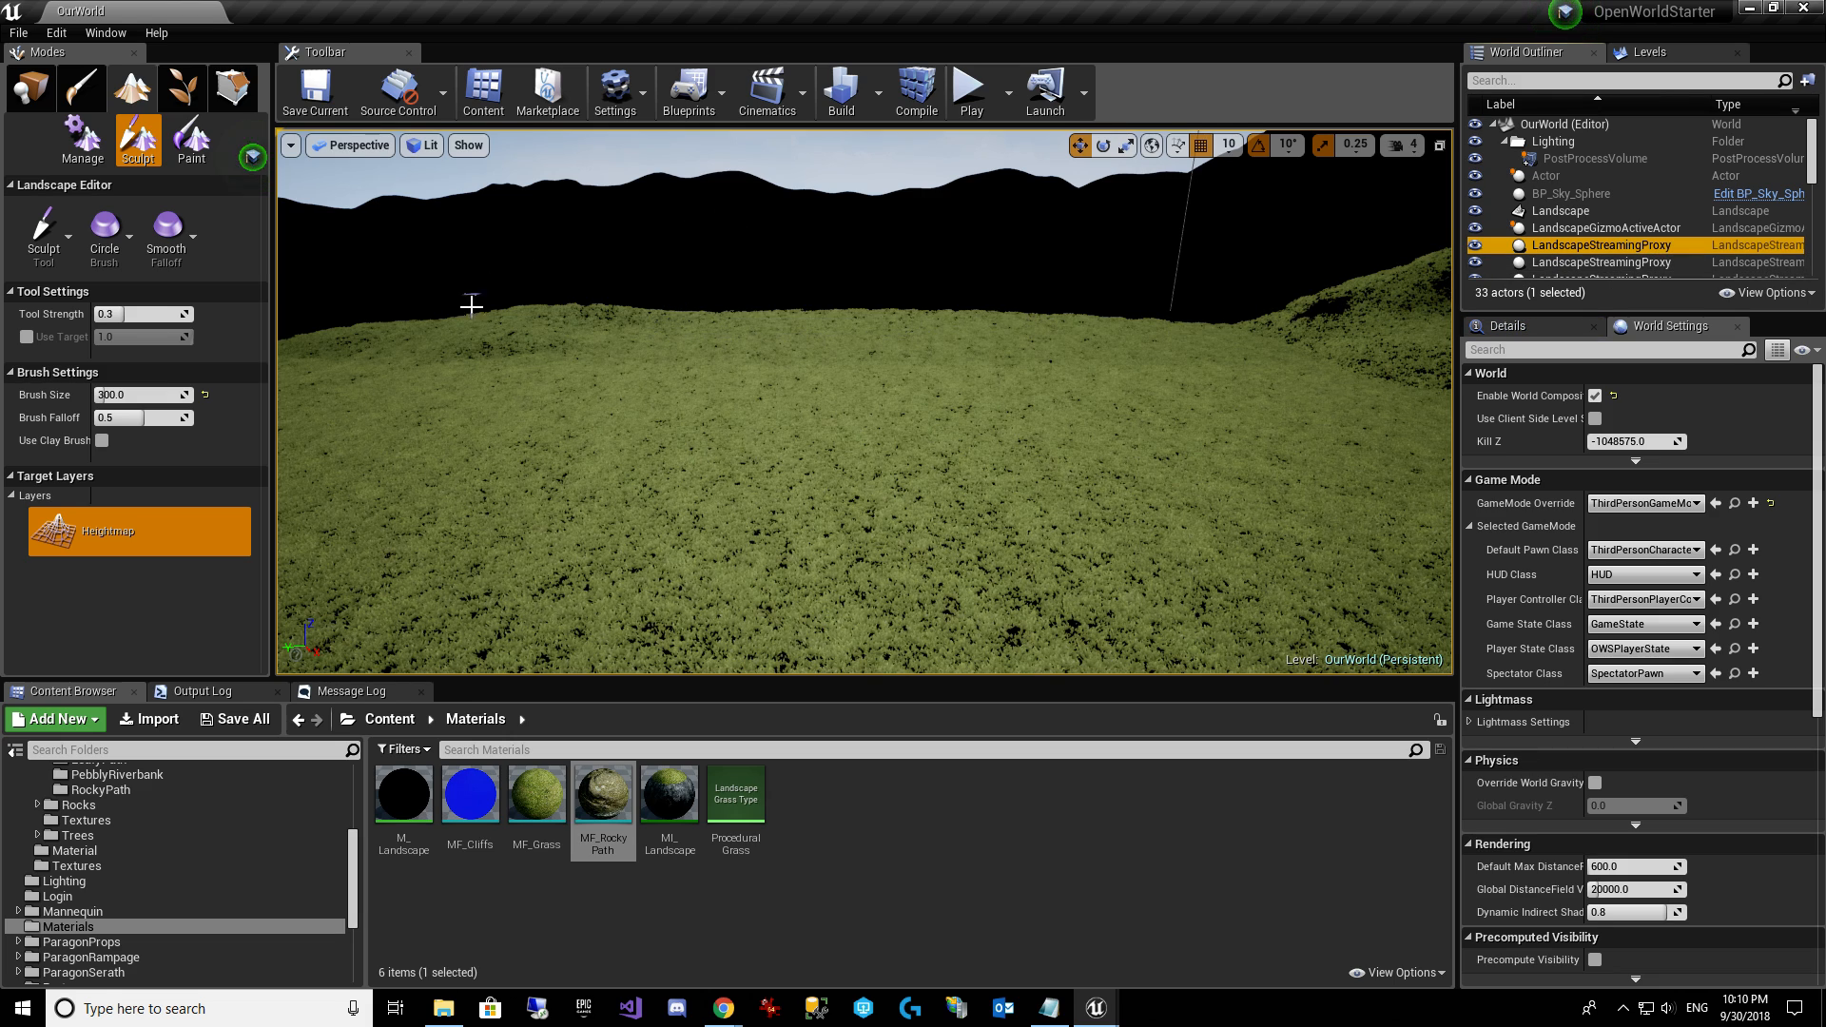
{"action": "left_click", "coordinate": [191, 139]}
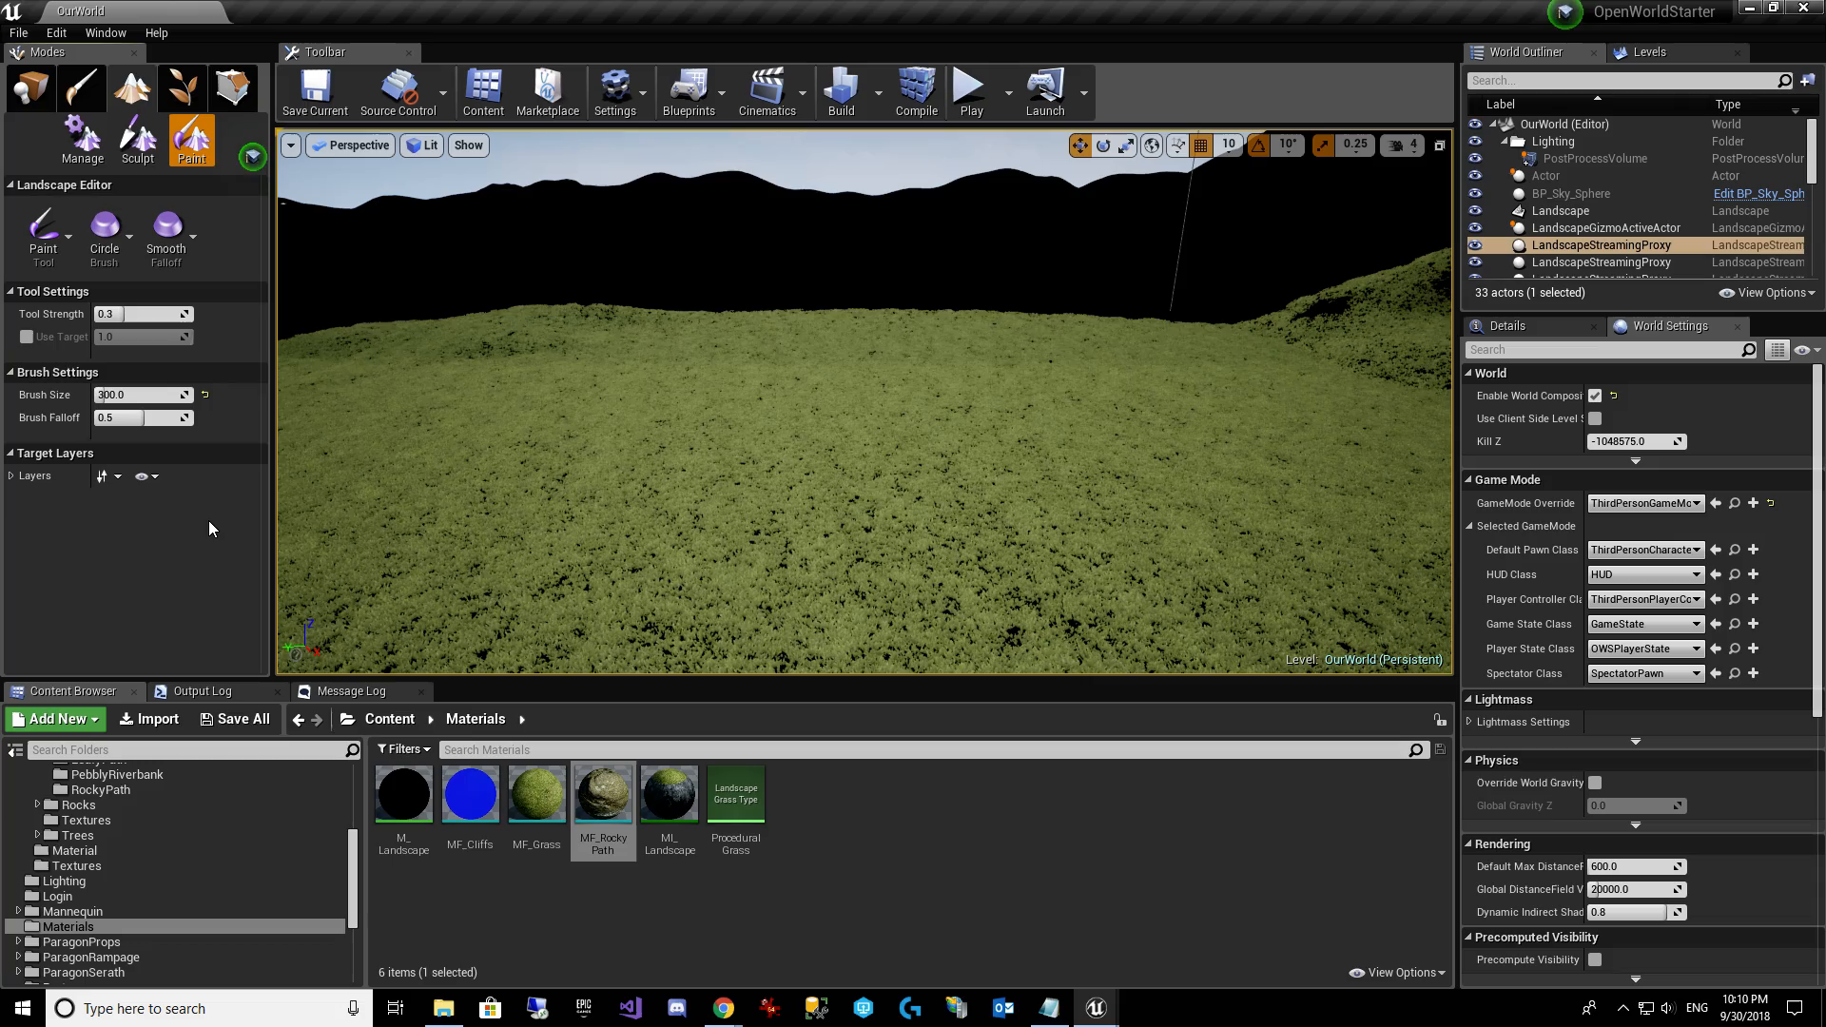
{"action": "mouse_move", "coordinate": [1144, 429]}
{"action": "right_mouse_down"}
{"action": "mouse_move", "coordinate": [1145, 571]}
{"action": "mouse_move", "coordinate": [1171, 447]}
{"action": "mouse_move", "coordinate": [1189, 443]}
{"action": "mouse_move", "coordinate": [1075, 457]}
{"action": "mouse_move", "coordinate": [726, 368]}
{"action": "right_mouse_up"}
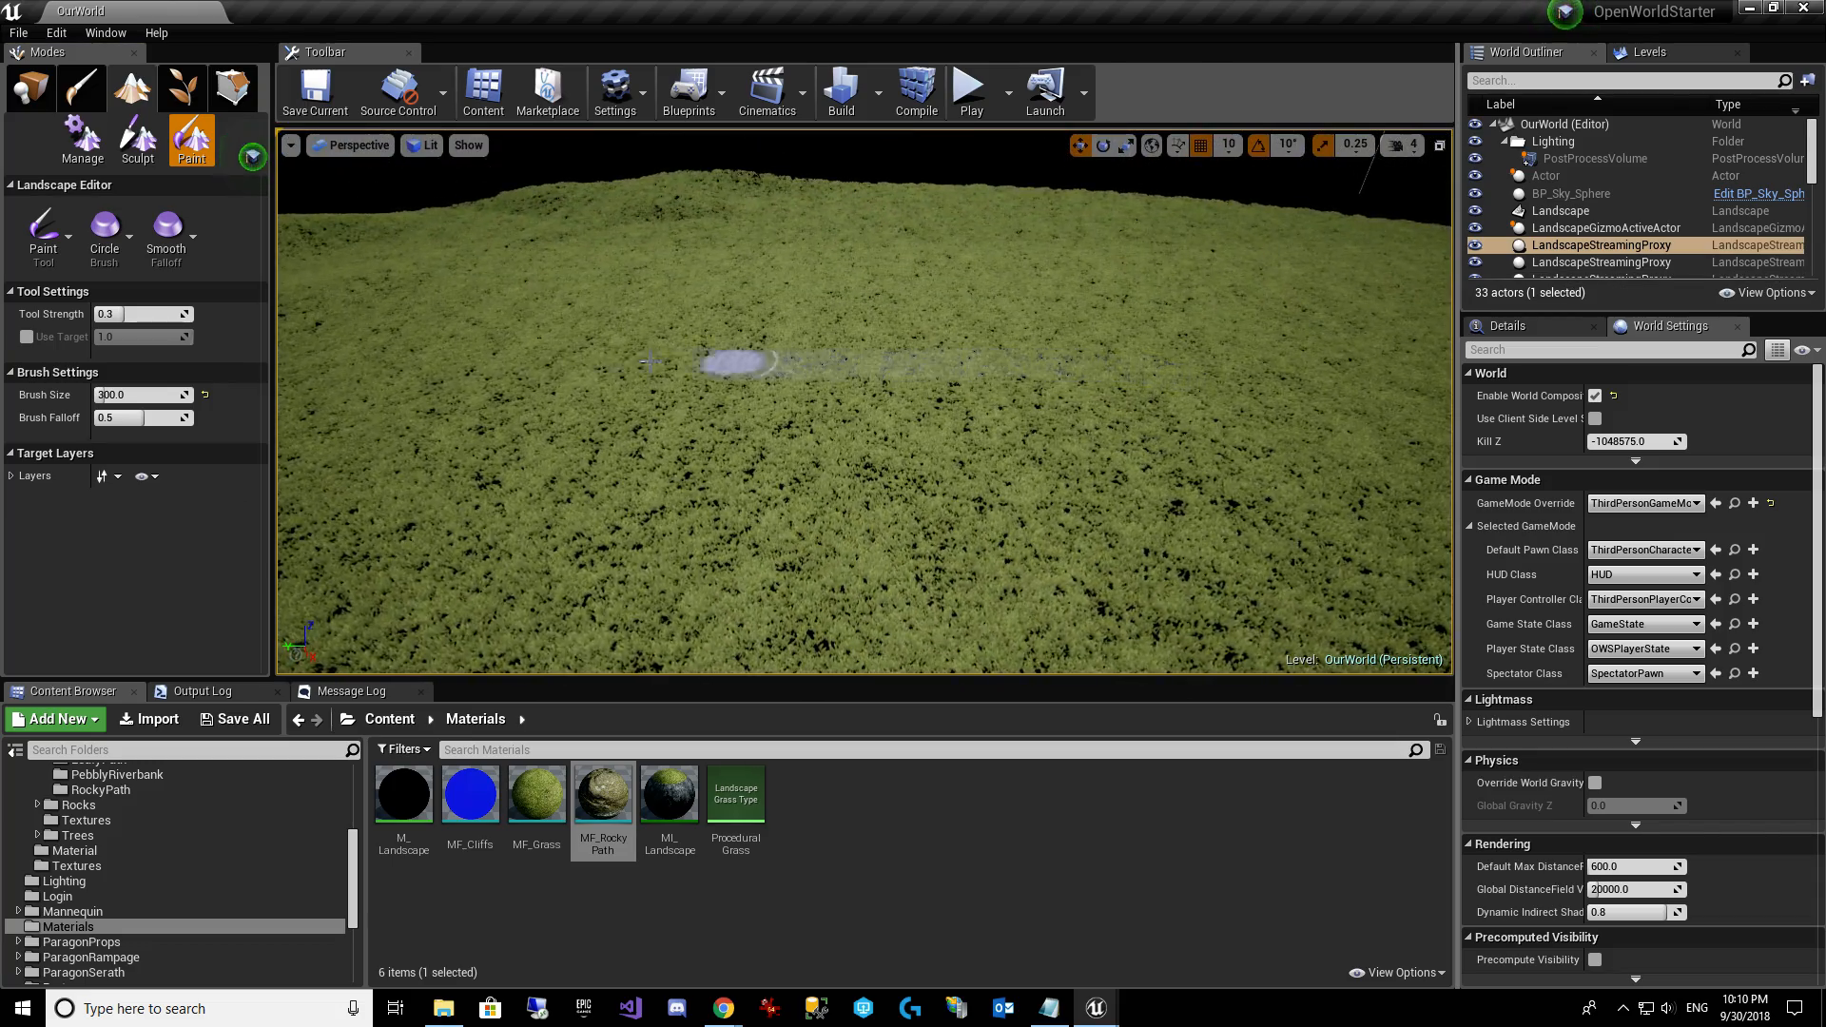
{"action": "left_click", "coordinate": [10, 476]}
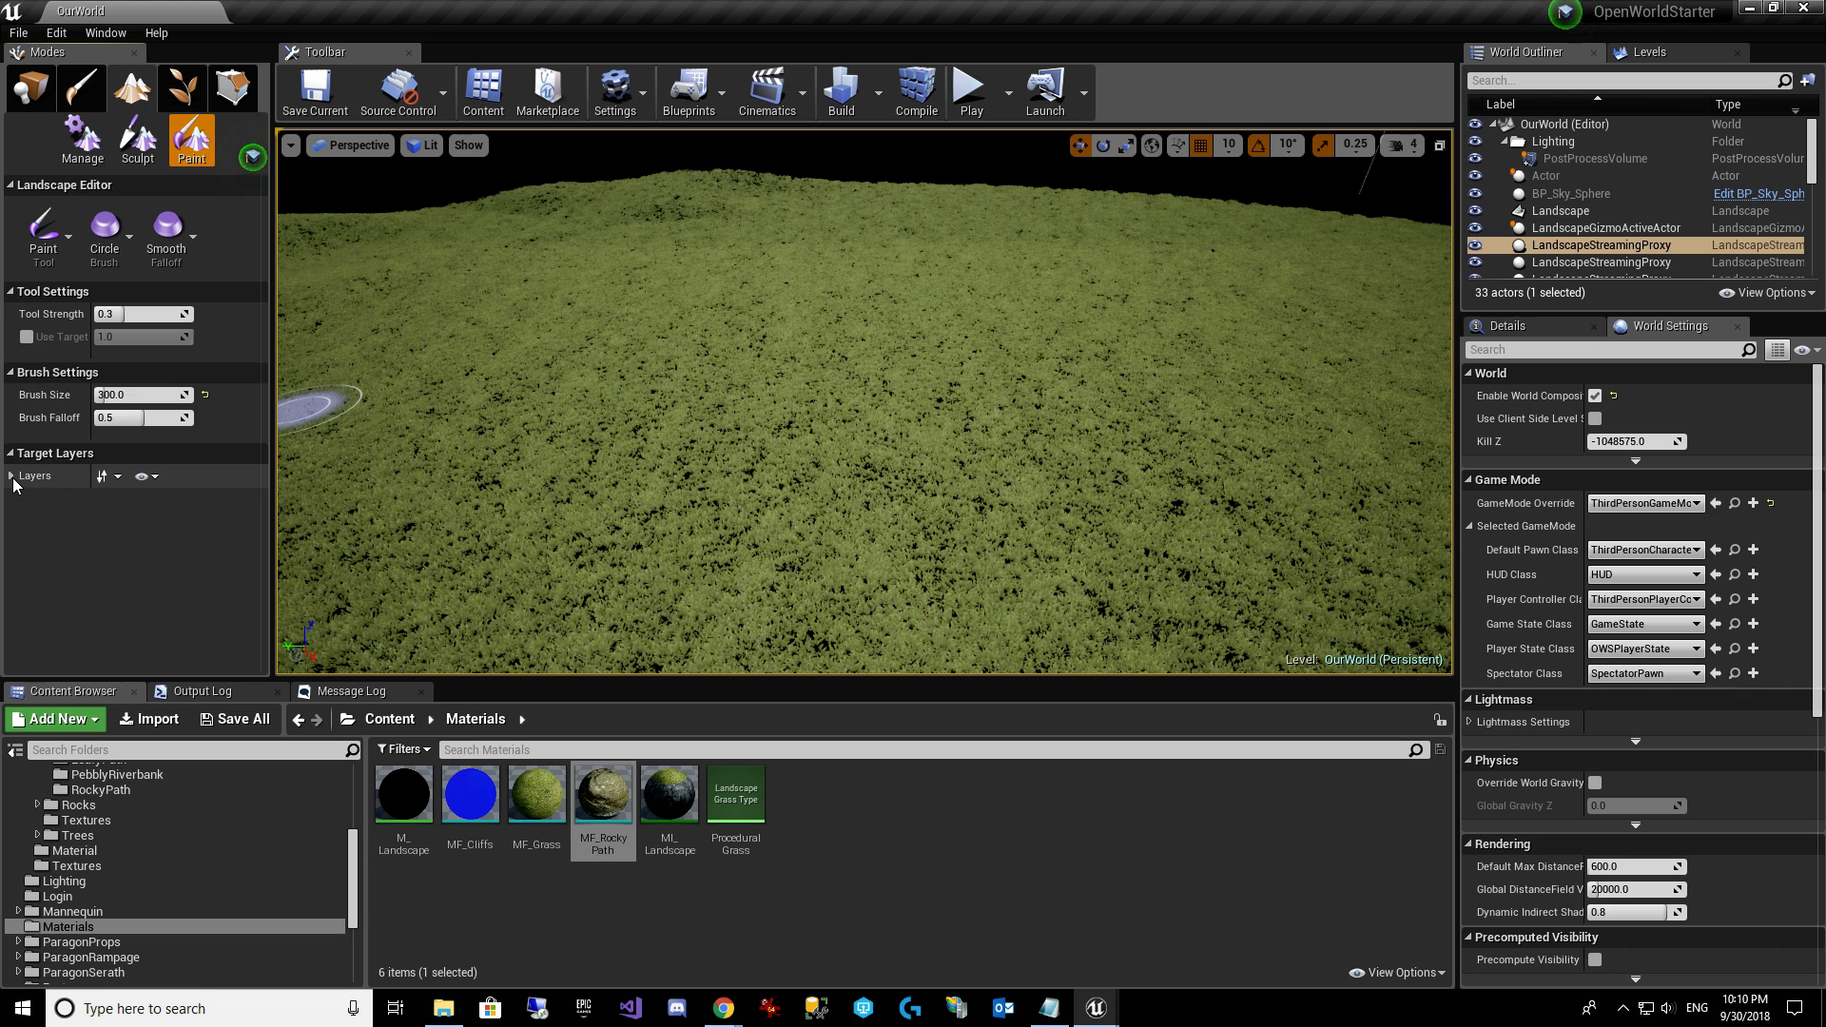
{"action": "mouse_move", "coordinate": [316, 552]}
{"action": "right_mouse_down"}
{"action": "mouse_move", "coordinate": [303, 476]}
{"action": "mouse_move", "coordinate": [290, 573]}
{"action": "right_mouse_up"}
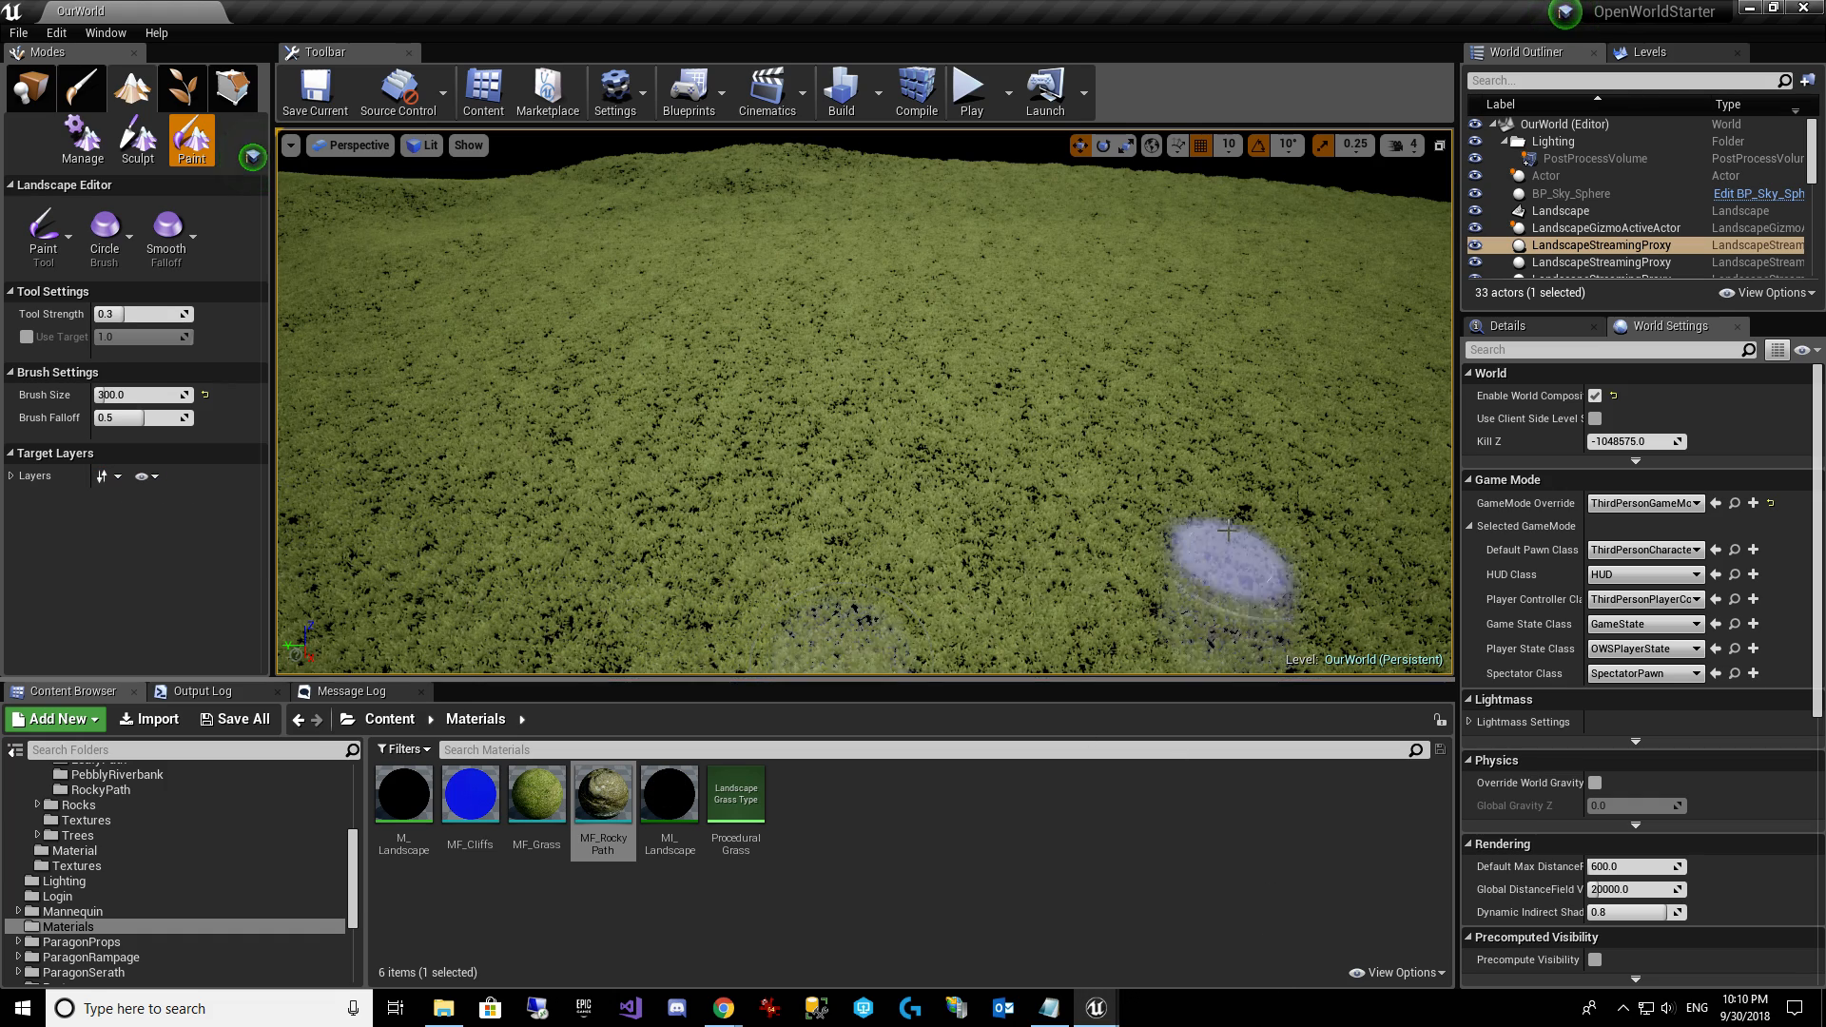
{"action": "right_click_drag", "start_coordinate": [1228, 531], "coordinate": [1227, 531]}
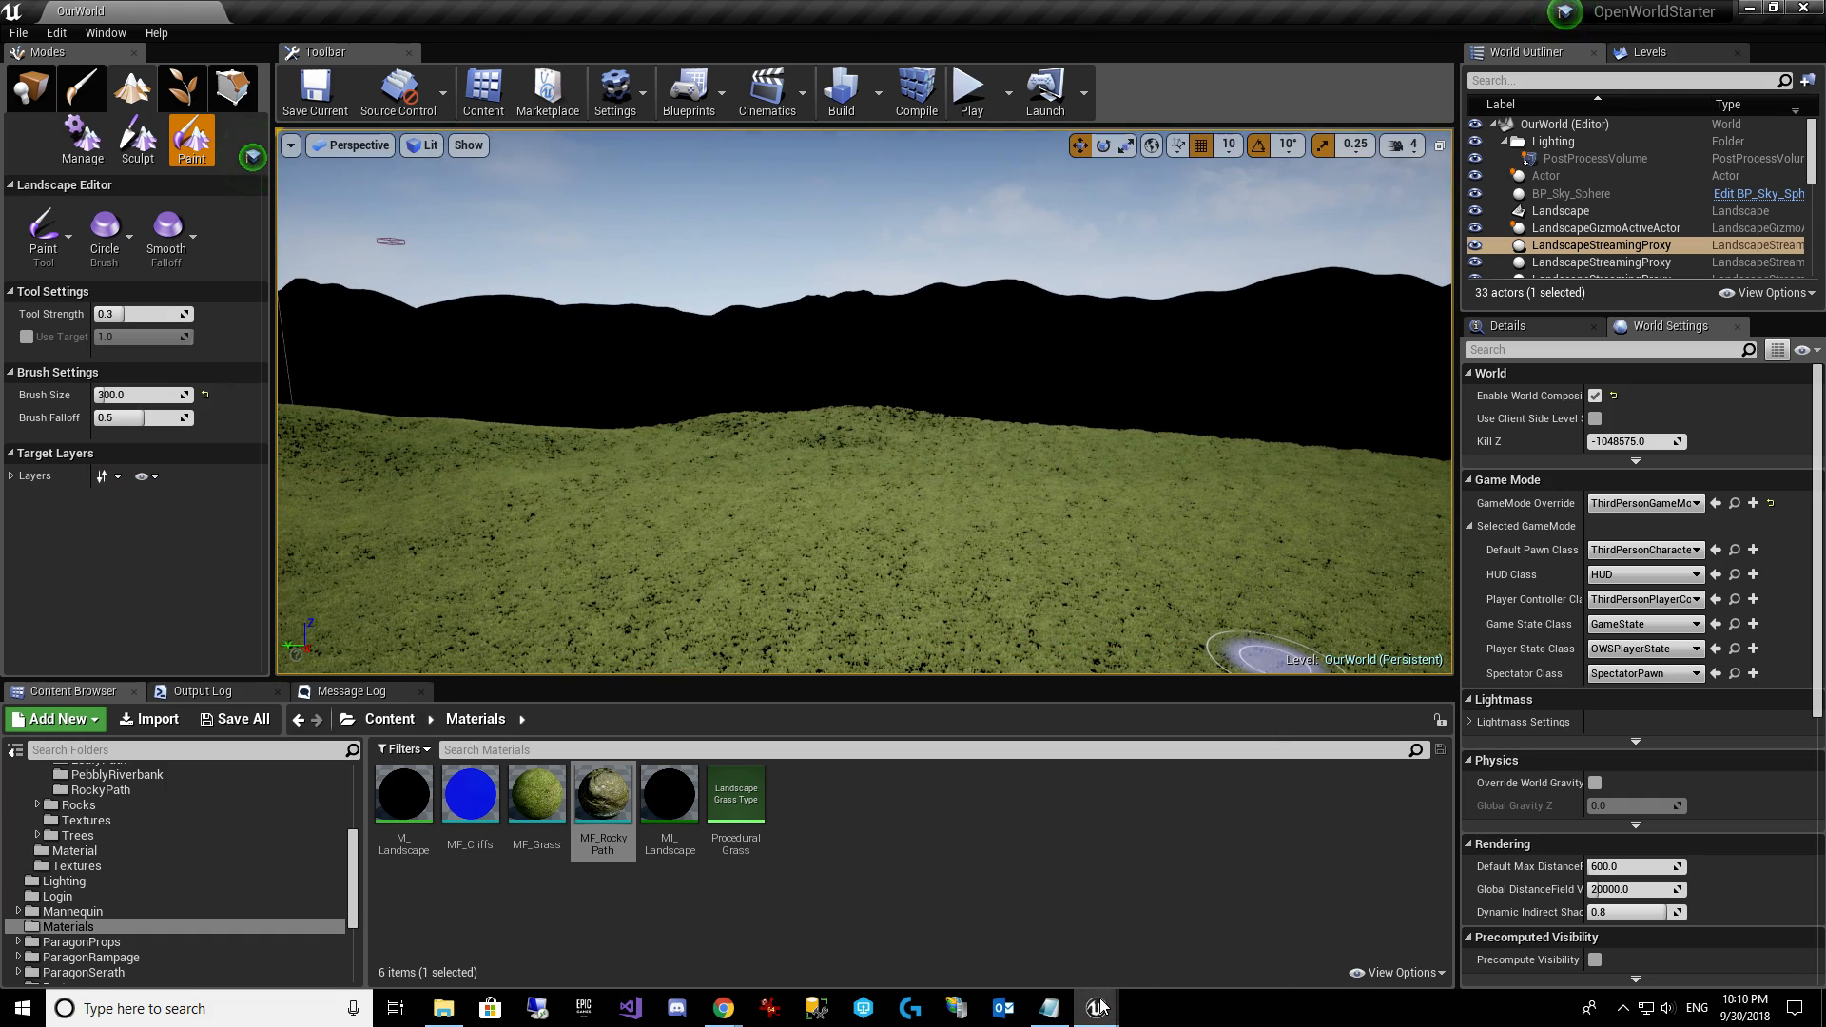
Bring back the M_Landscape editor maximized and examine the Layer Blend node and its neighbouring connections.
{"action": "mouse_move", "coordinate": [1099, 1007]}
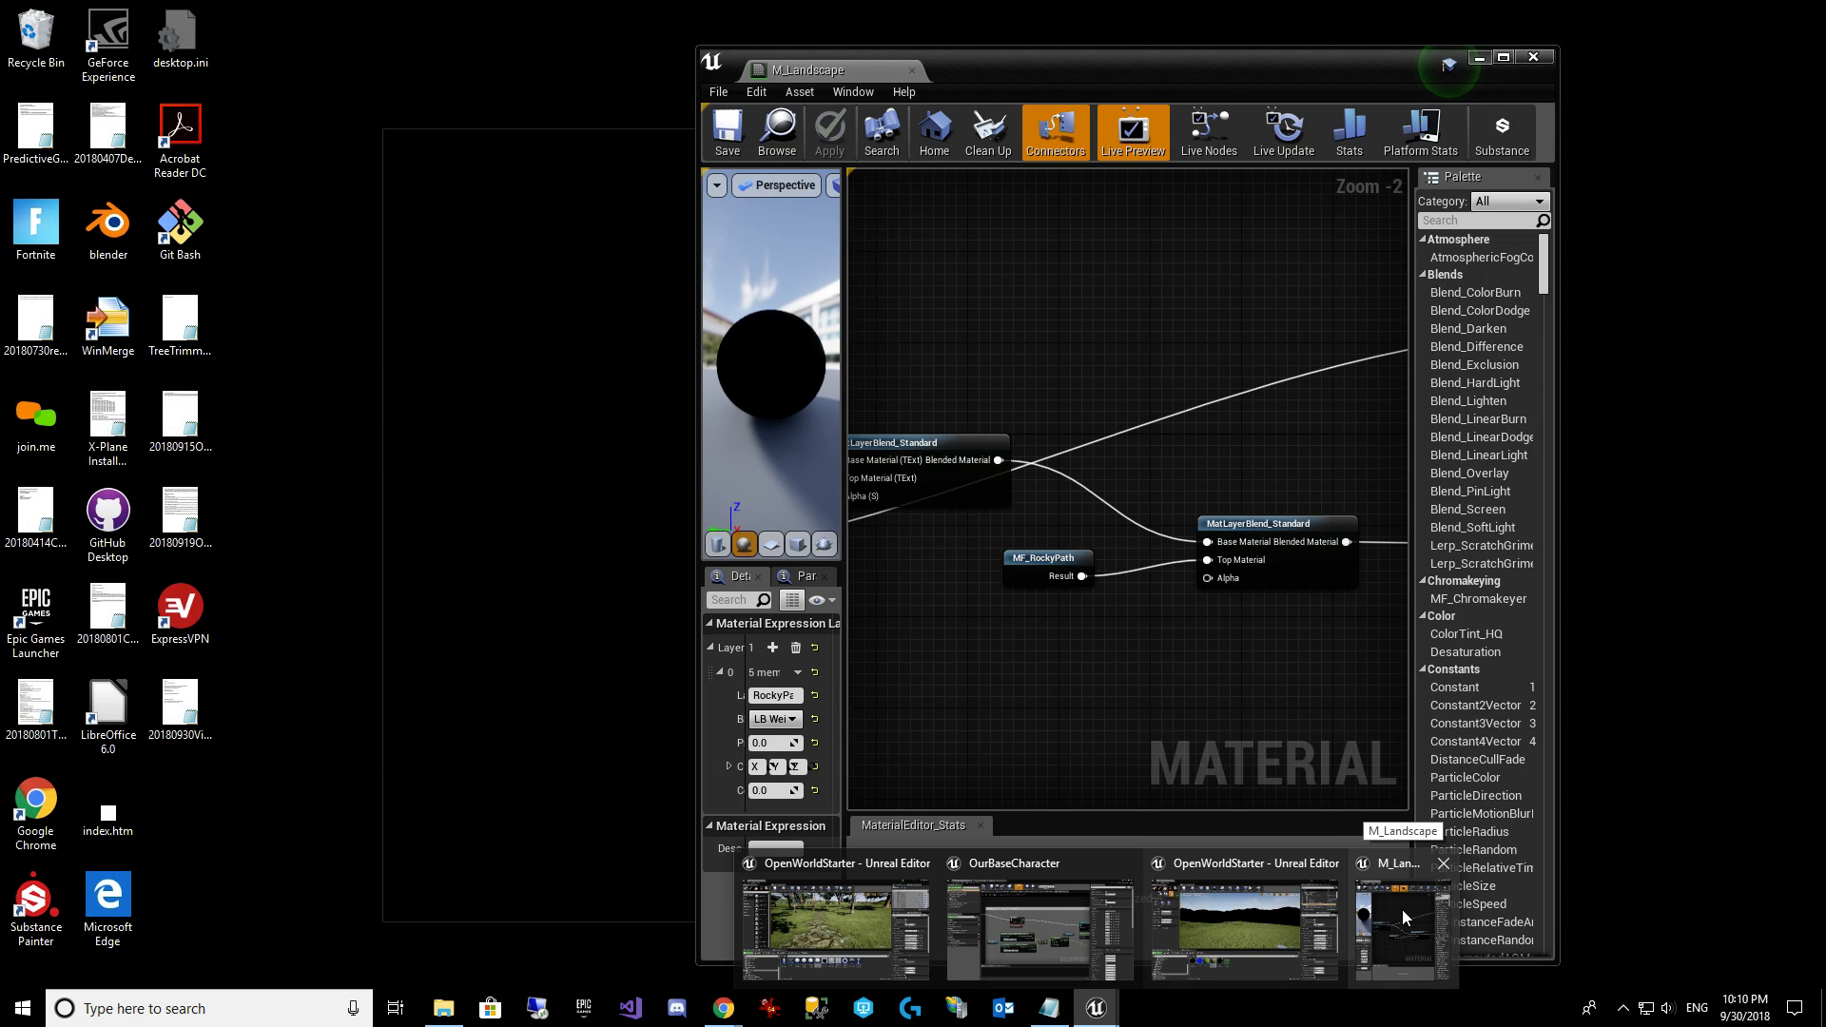
{"action": "left_click", "coordinate": [1402, 910]}
{"action": "left_click", "coordinate": [1503, 58]}
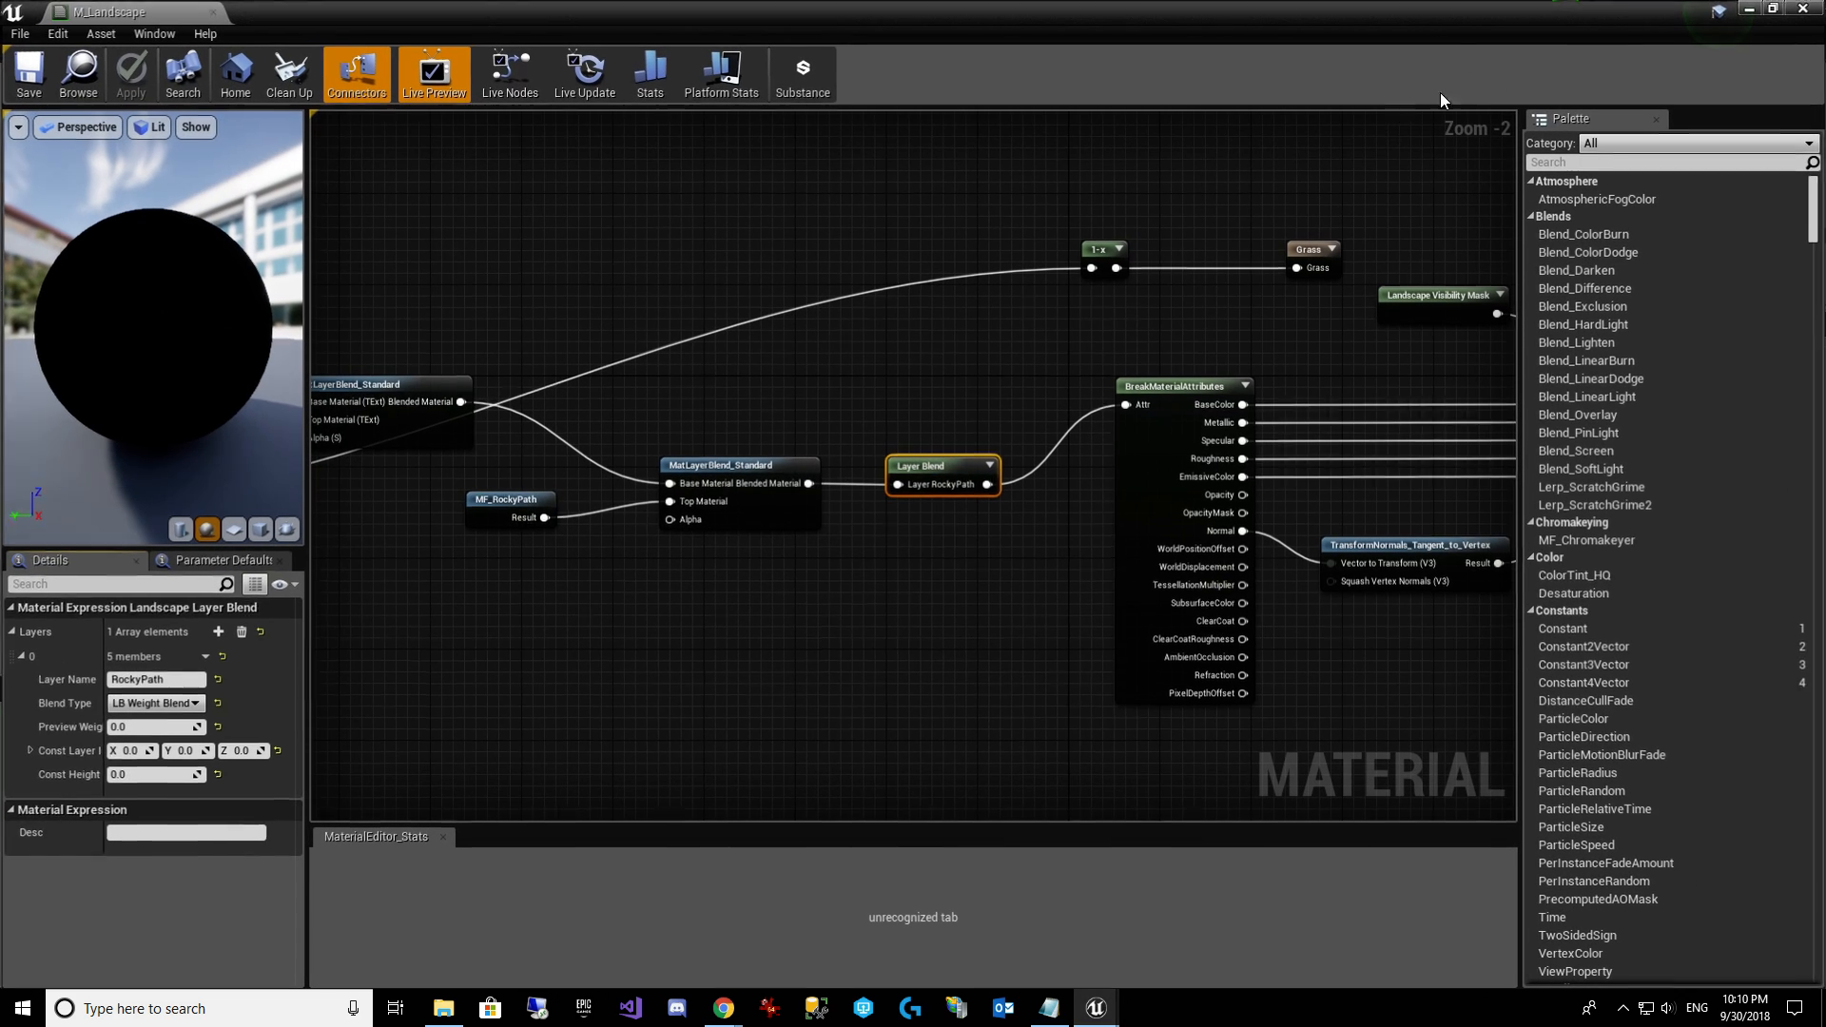
{"action": "right_click_drag", "start_coordinate": [938, 579], "coordinate": [985, 649]}
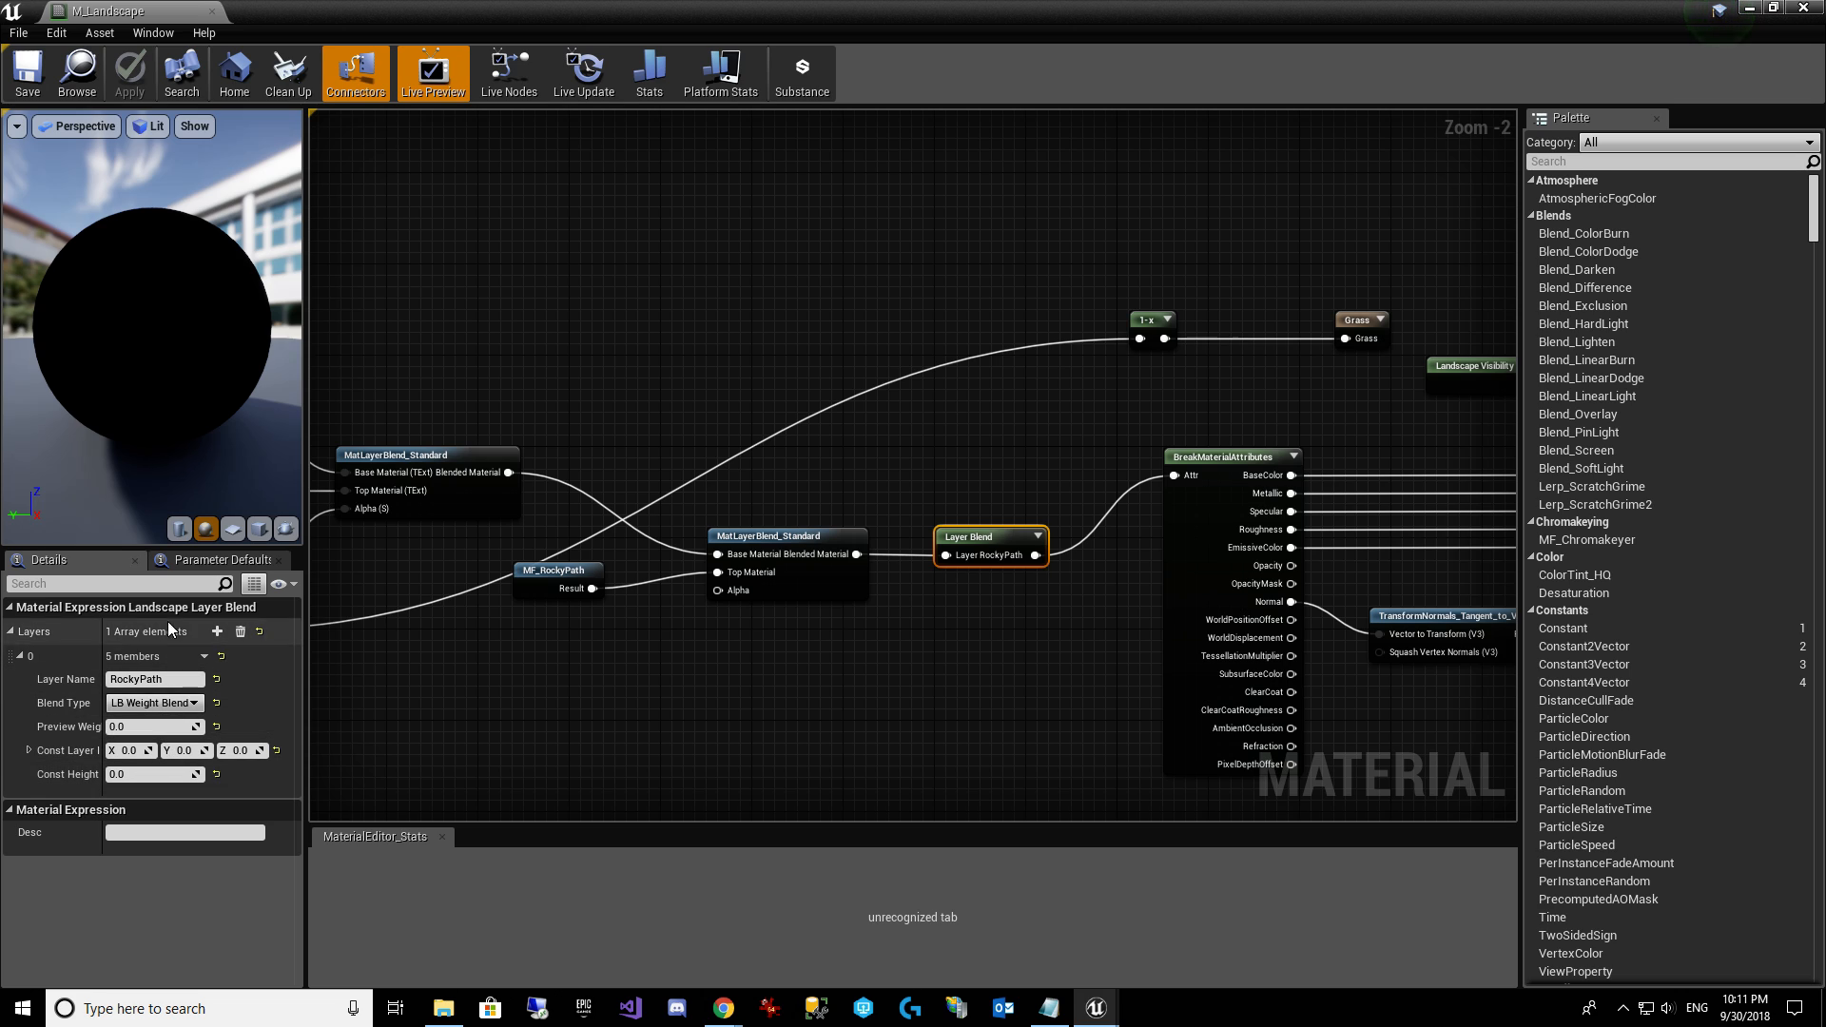
{"action": "right_click_drag", "start_coordinate": [899, 438], "coordinate": [946, 399]}
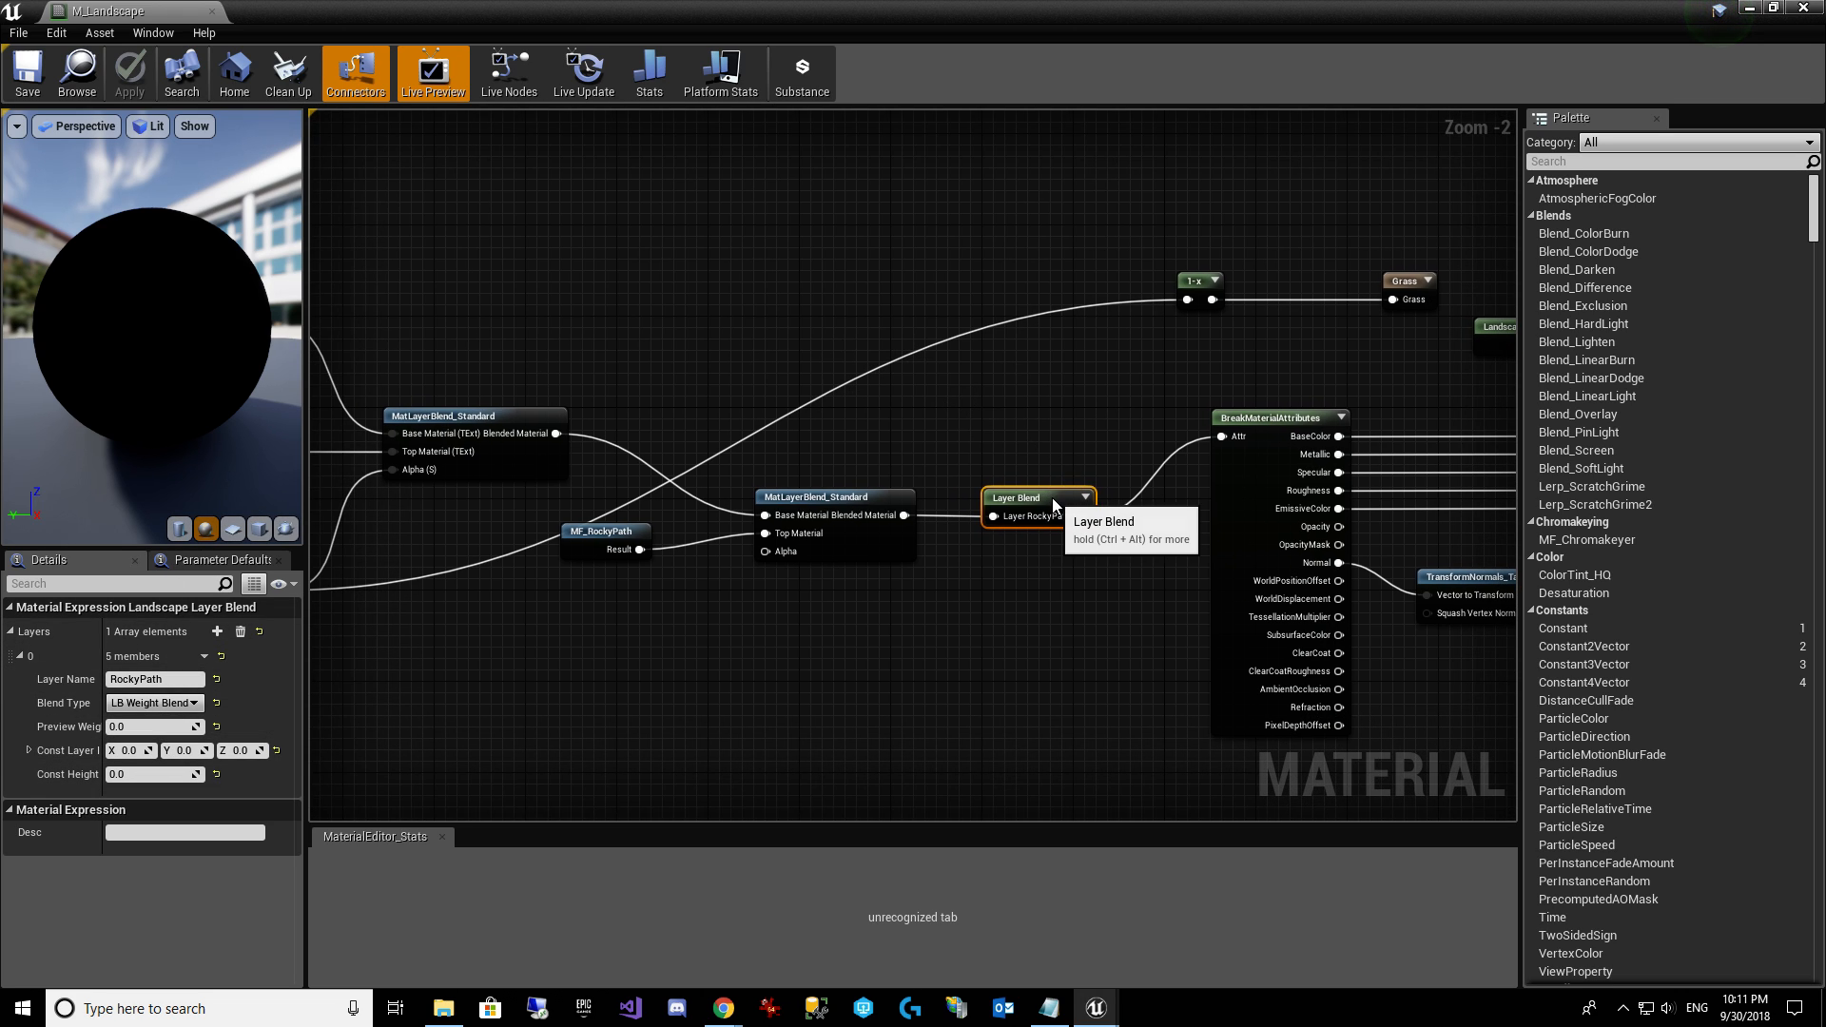
{"action": "left_click", "coordinate": [1087, 499]}
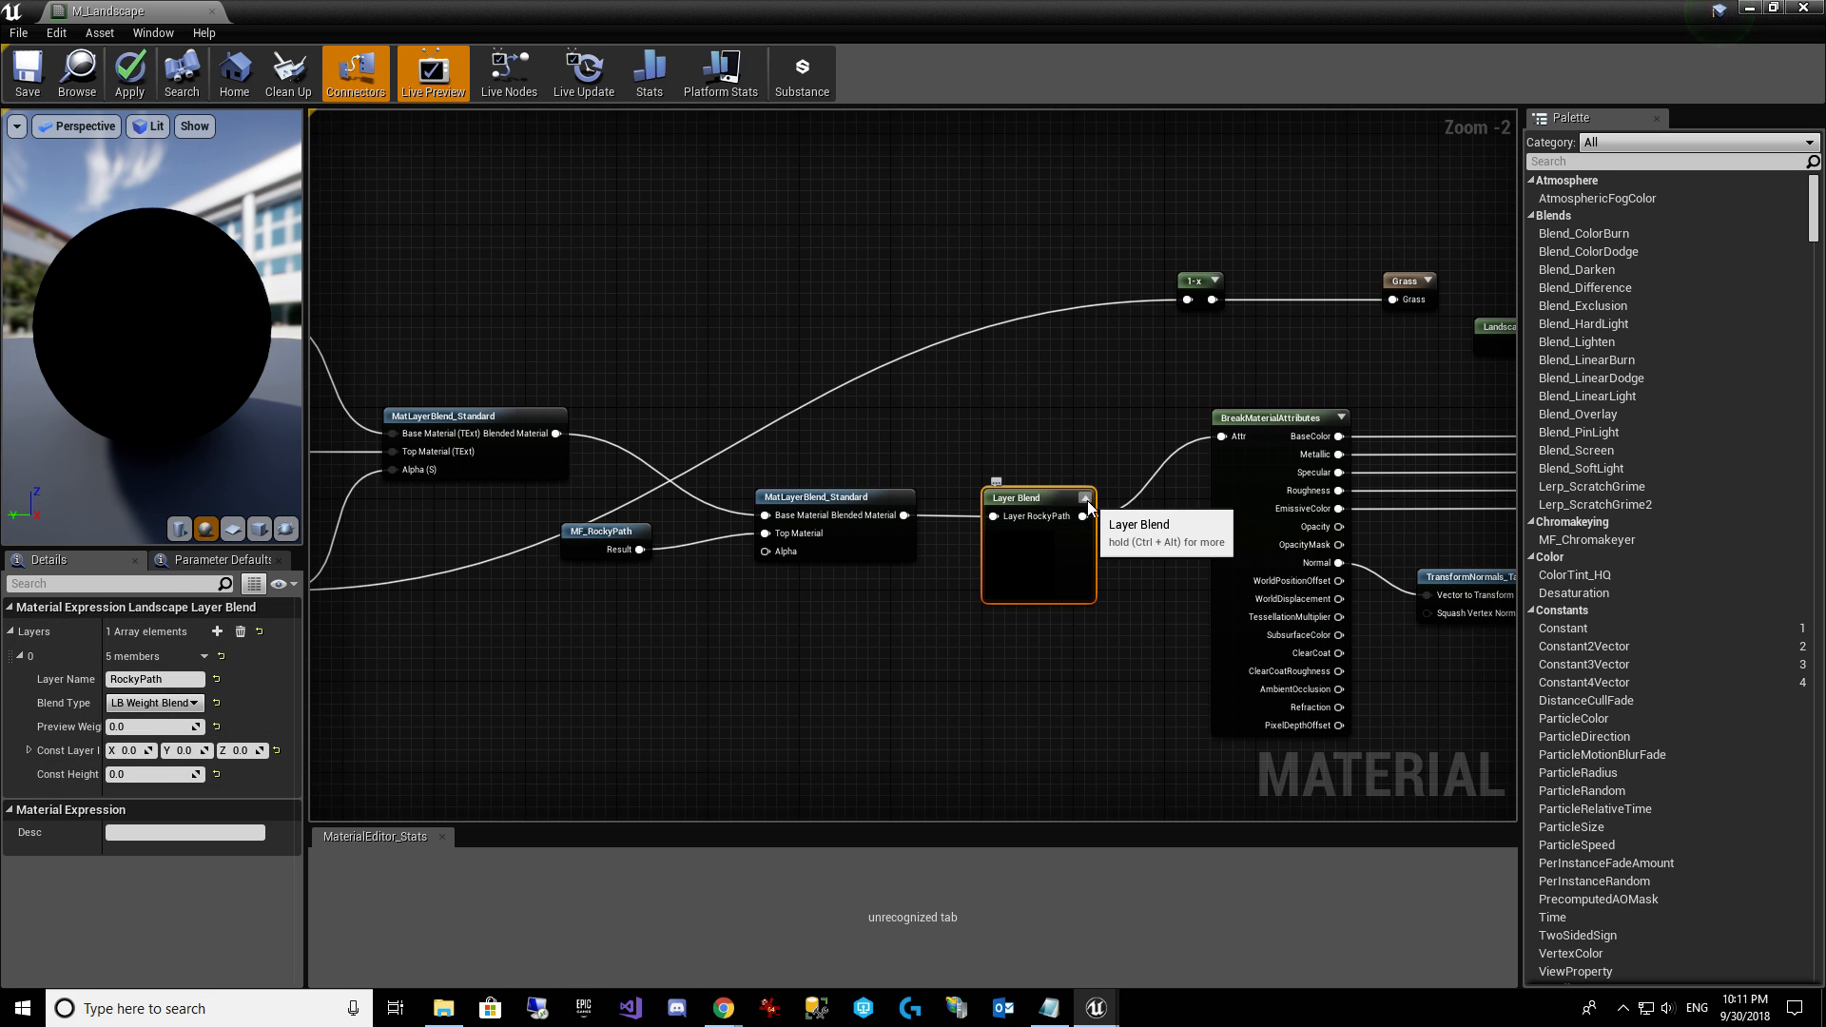
{"action": "left_click", "coordinate": [1085, 499]}
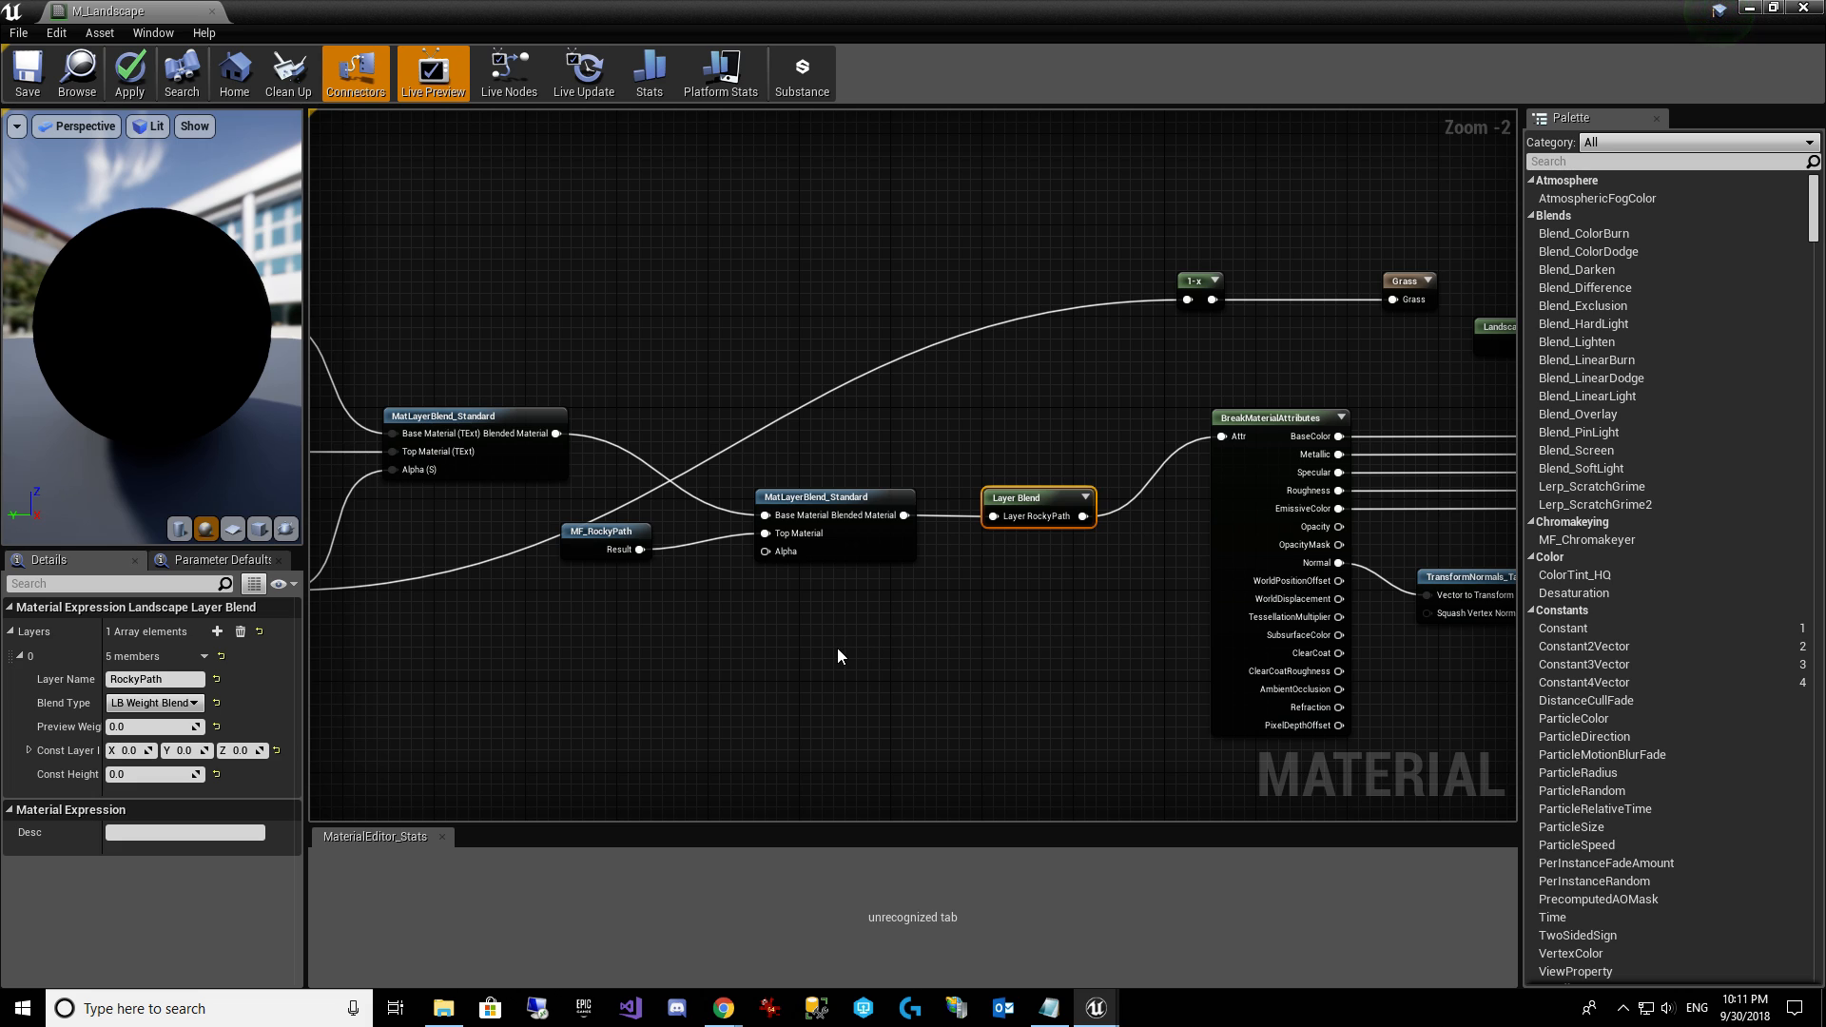
{"action": "right_click_drag", "start_coordinate": [923, 609], "coordinate": [1051, 587]}
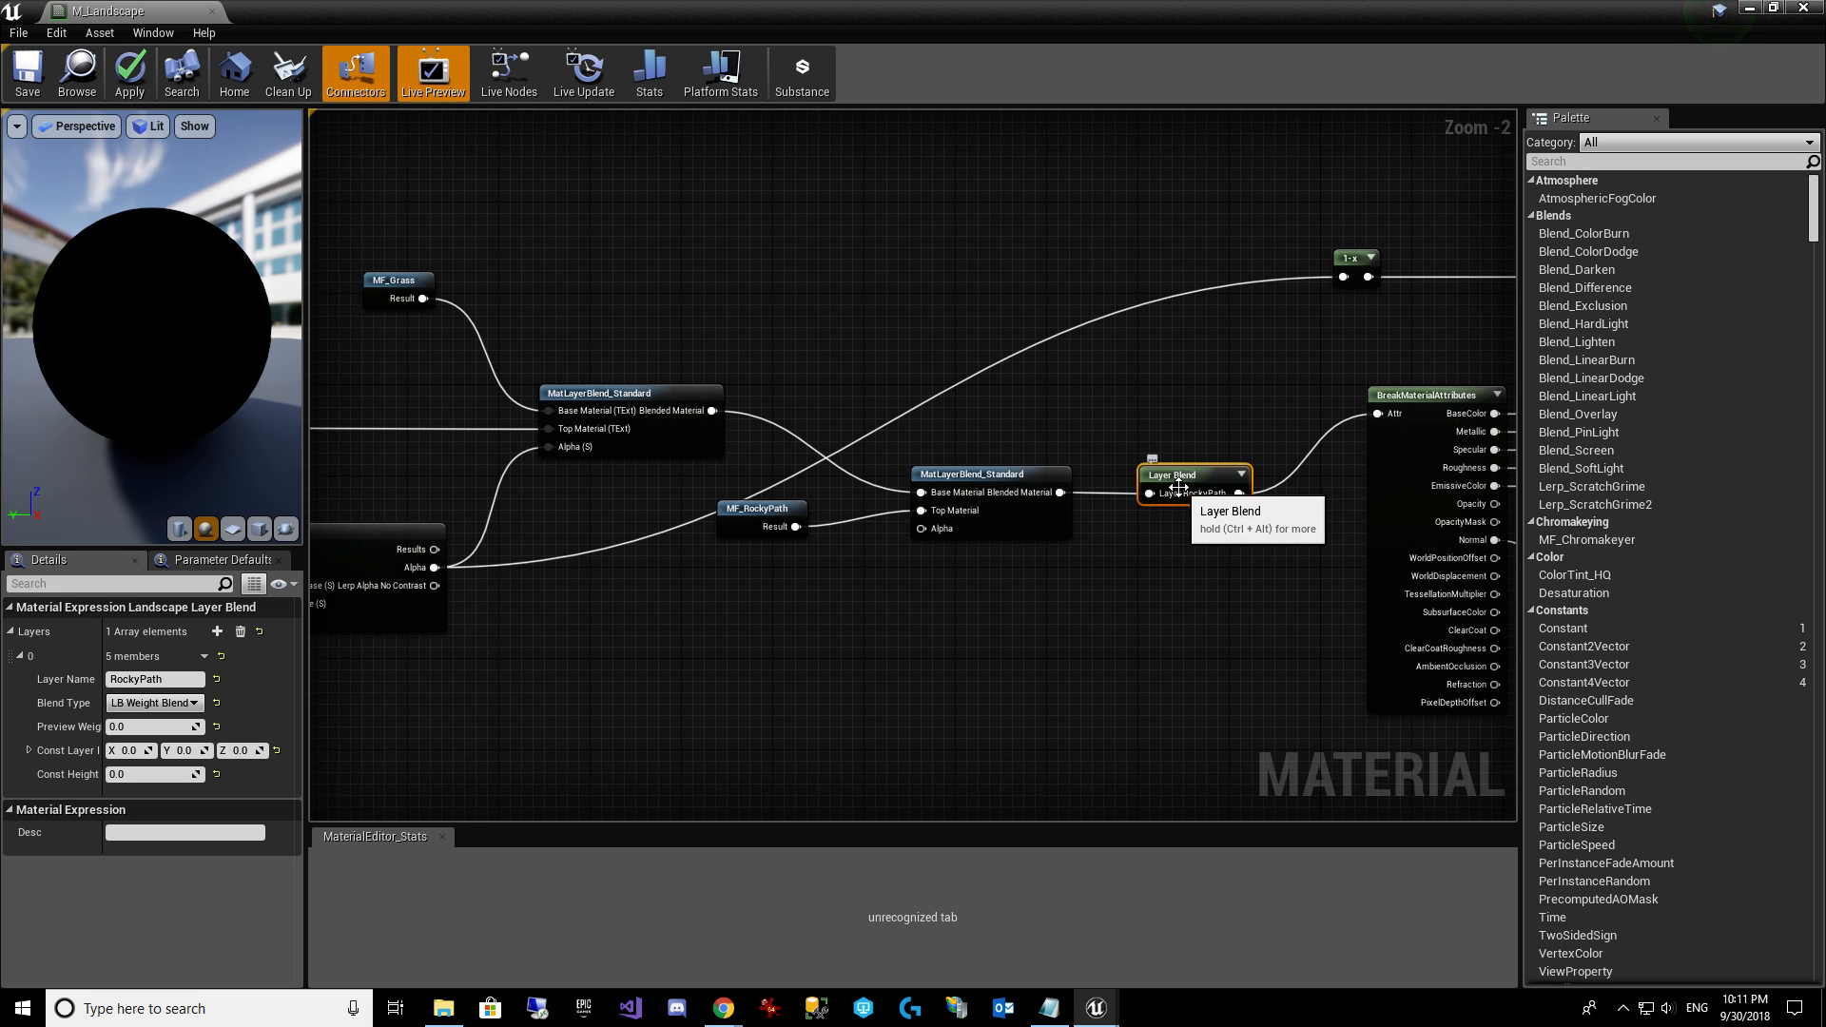
Feed Layer Blend's RockyPath input from the first MatLayerBlend_Standard instead of the second, then save and close M_Landscape.
{"action": "left_click", "coordinate": [1366, 217]}
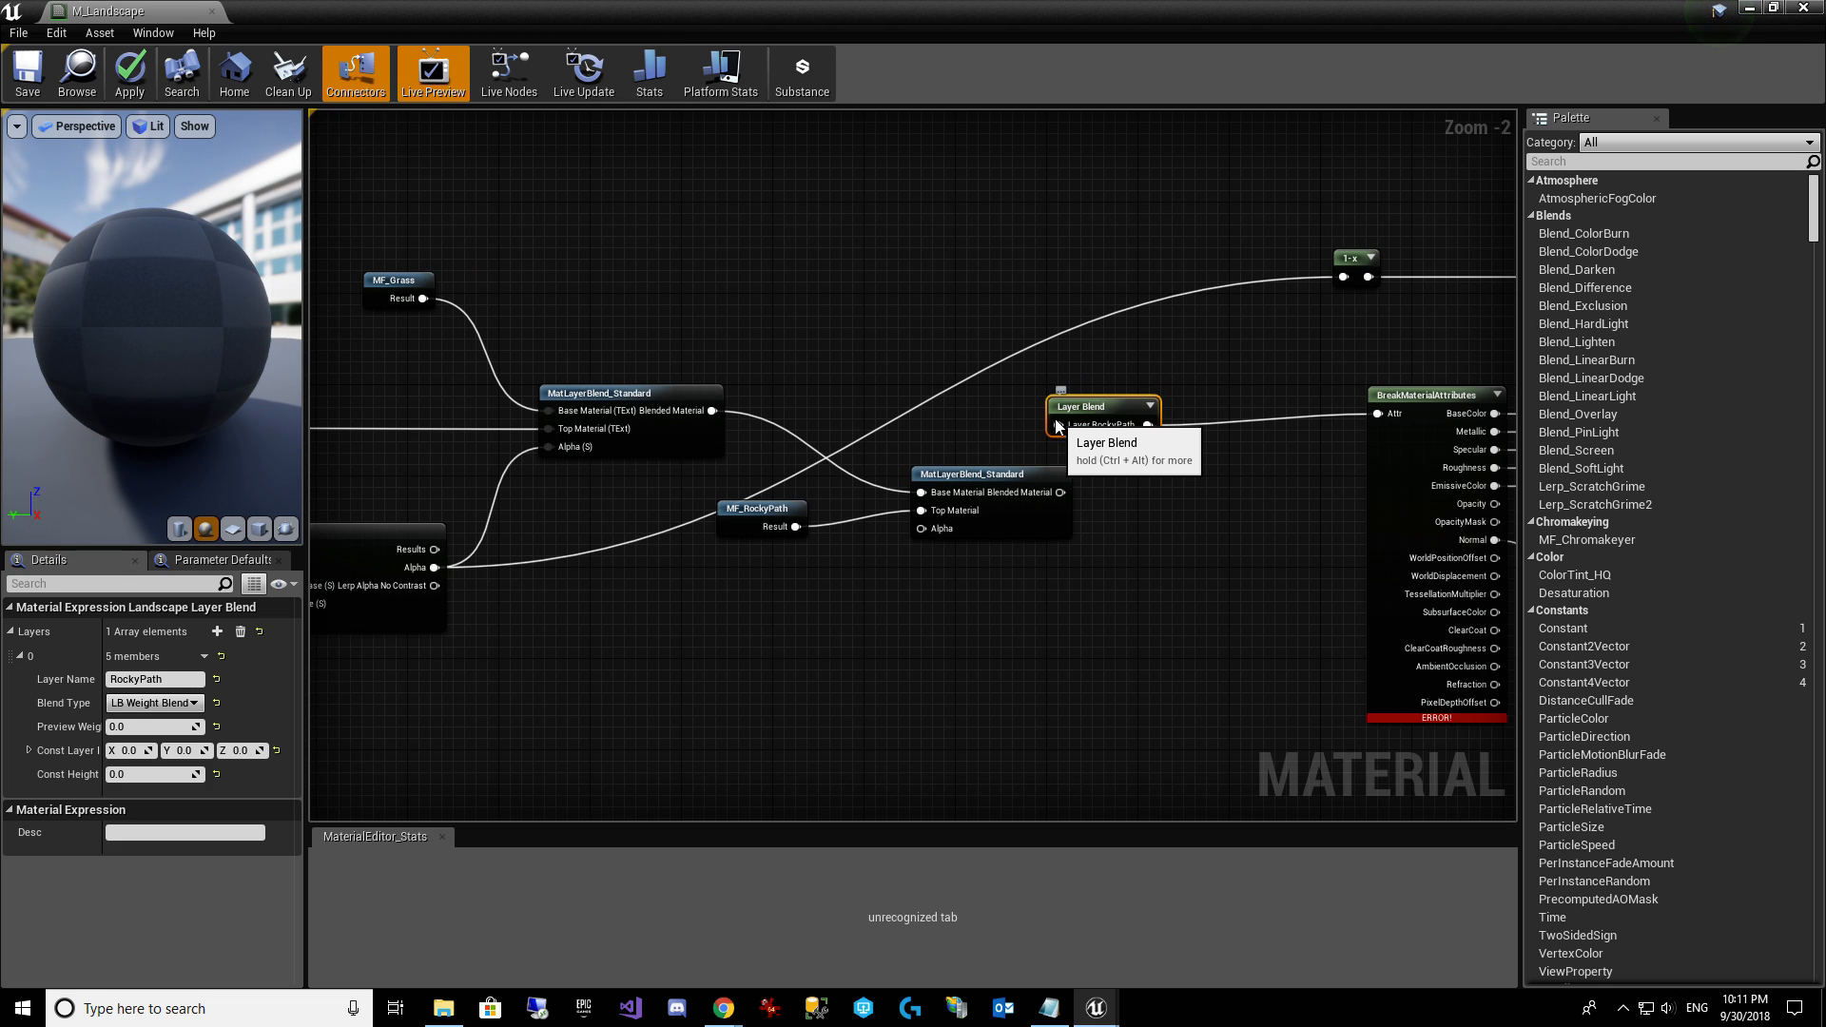
{"action": "left_click_drag", "start_coordinate": [1068, 408], "coordinate": [711, 411]}
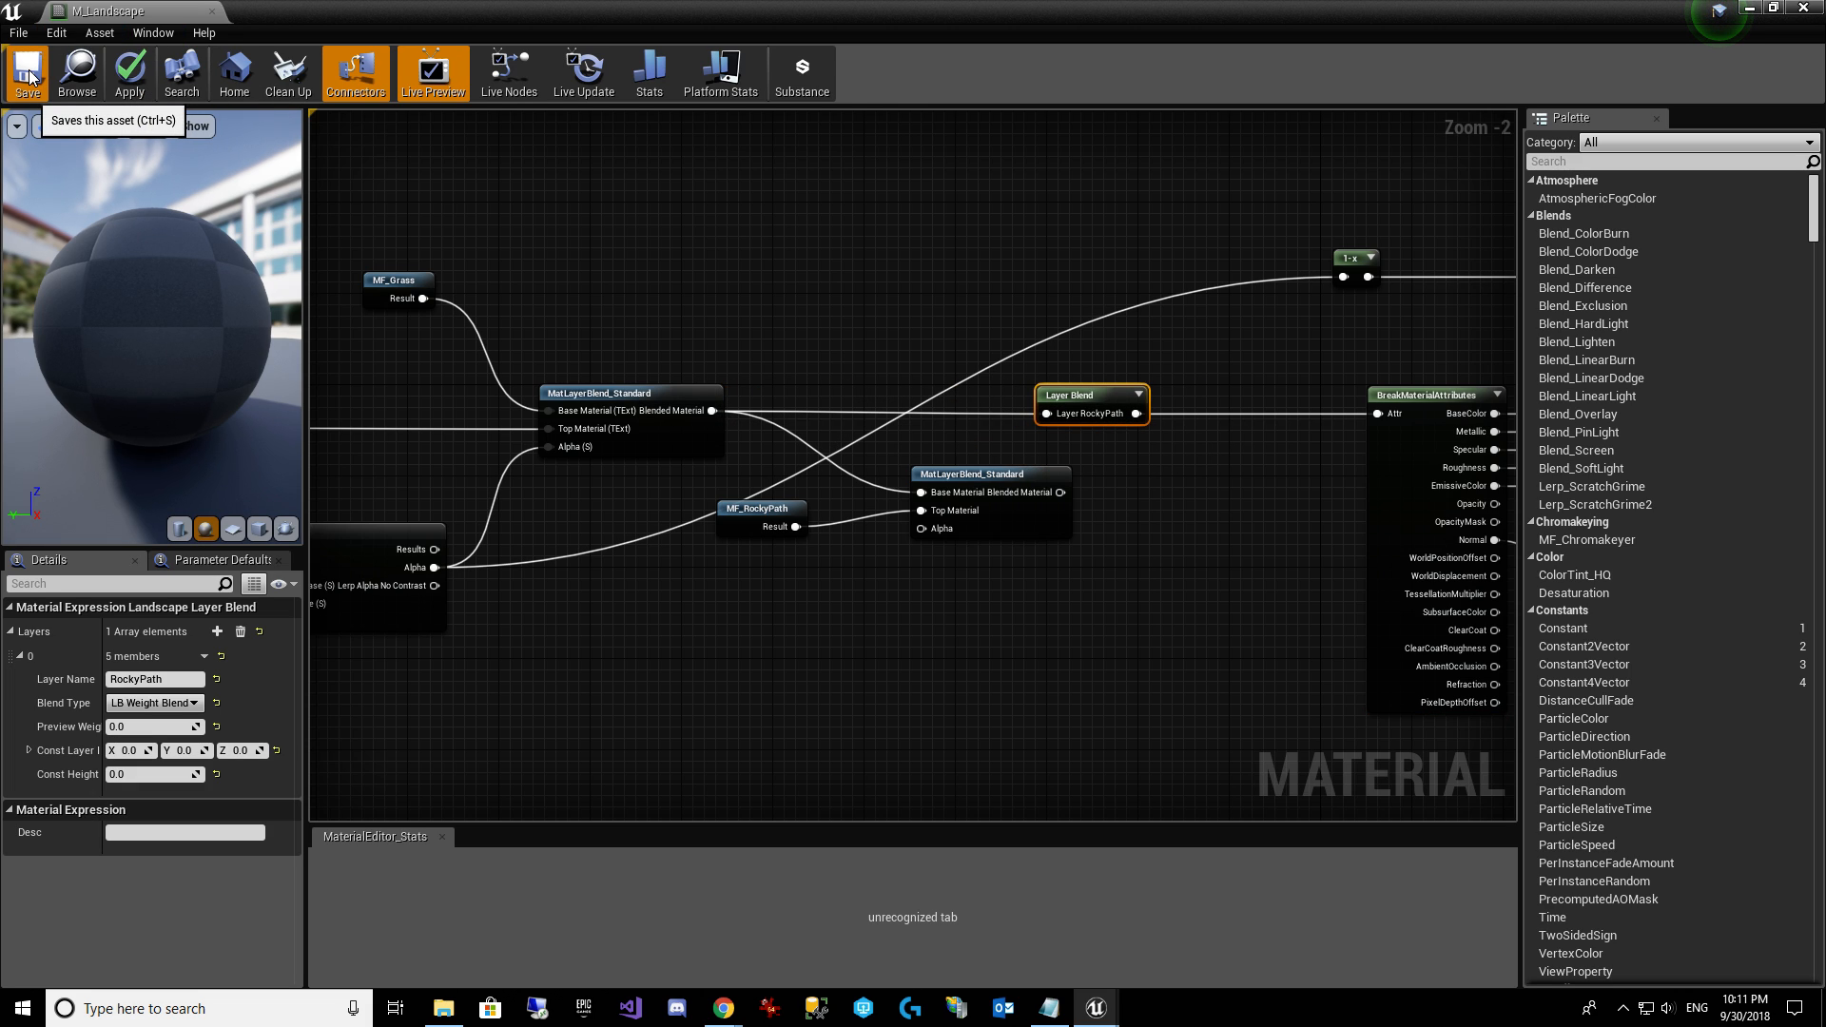
{"action": "left_click", "coordinate": [130, 73]}
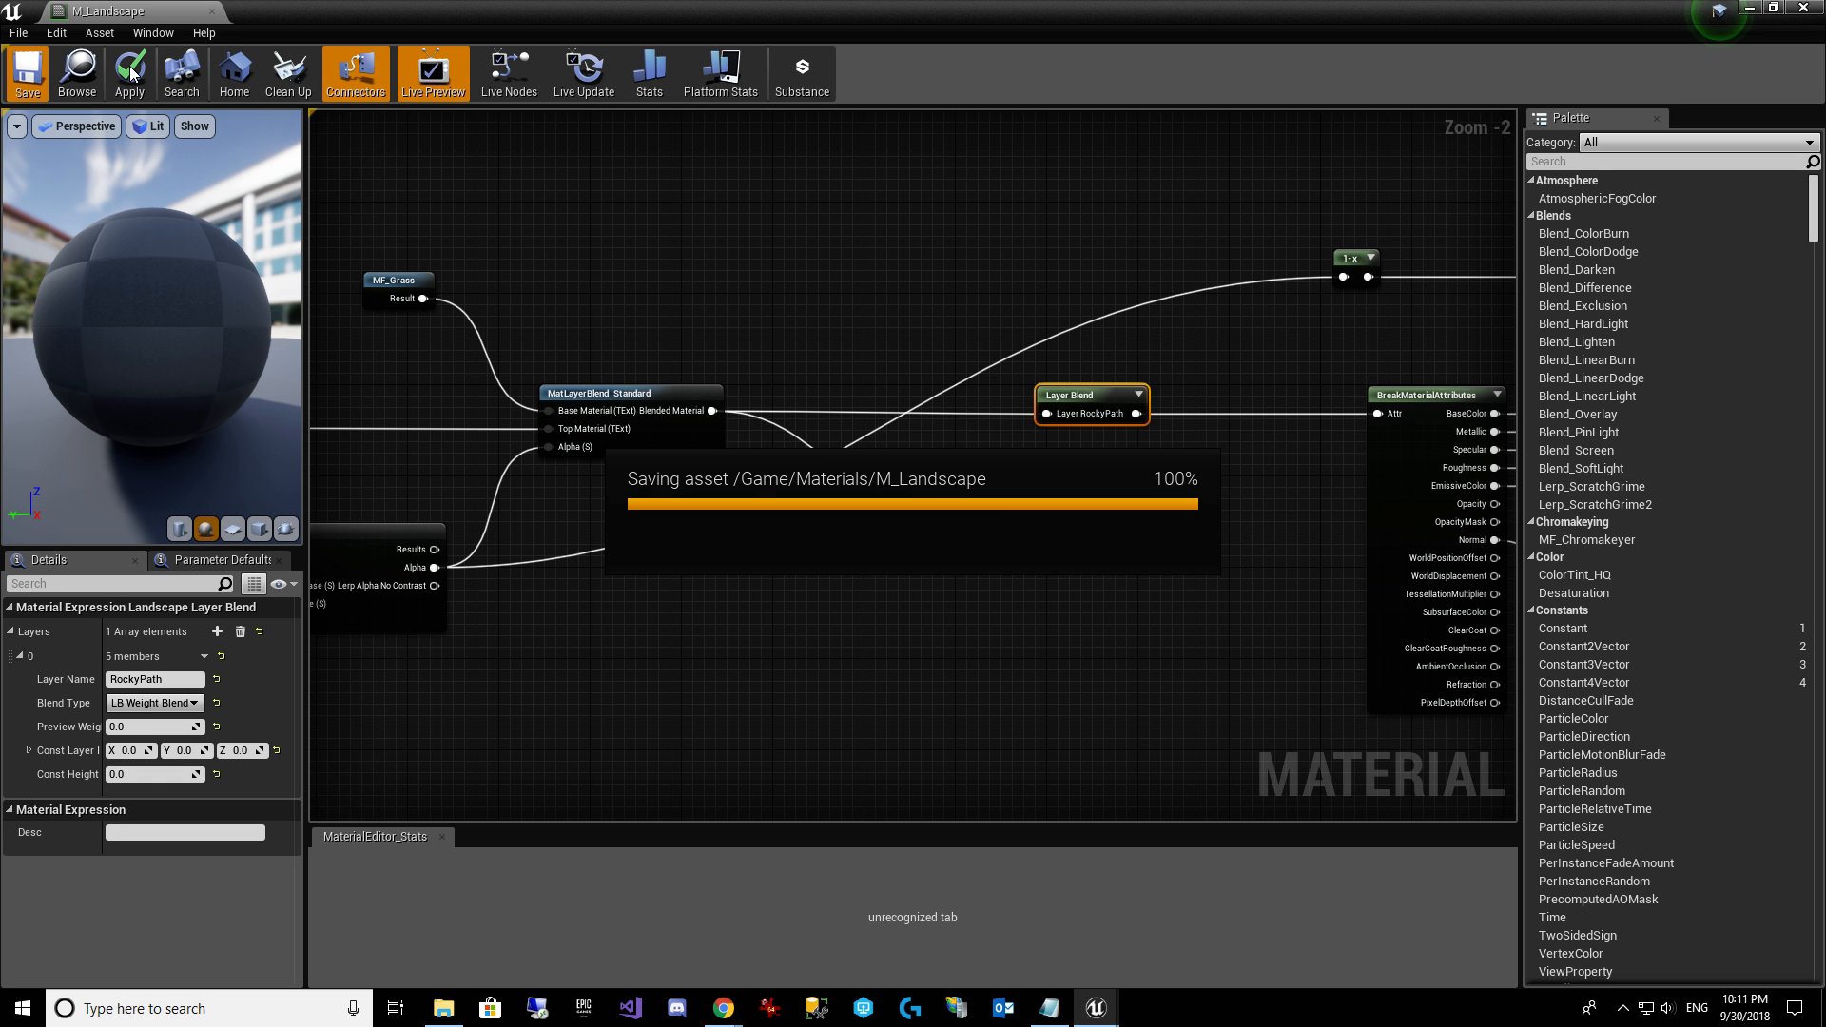
{"action": "left_click", "coordinate": [212, 12]}
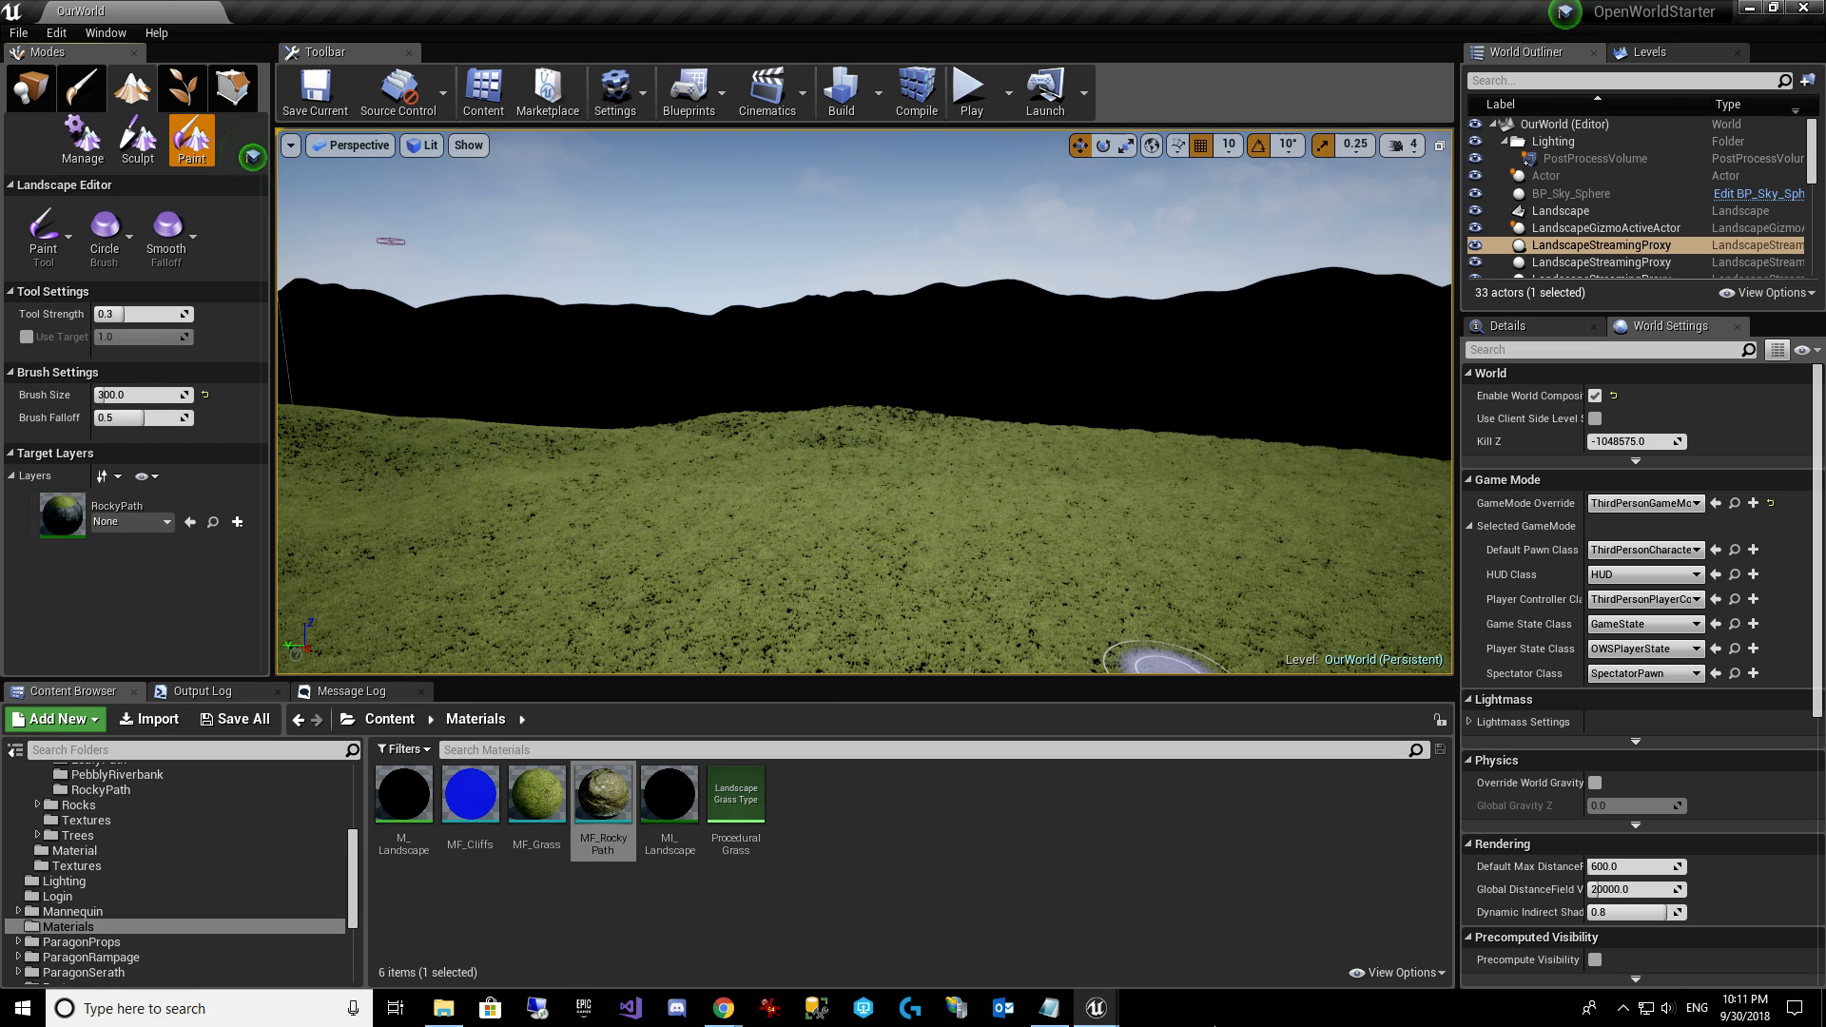
{"action": "mouse_move", "coordinate": [1108, 1011]}
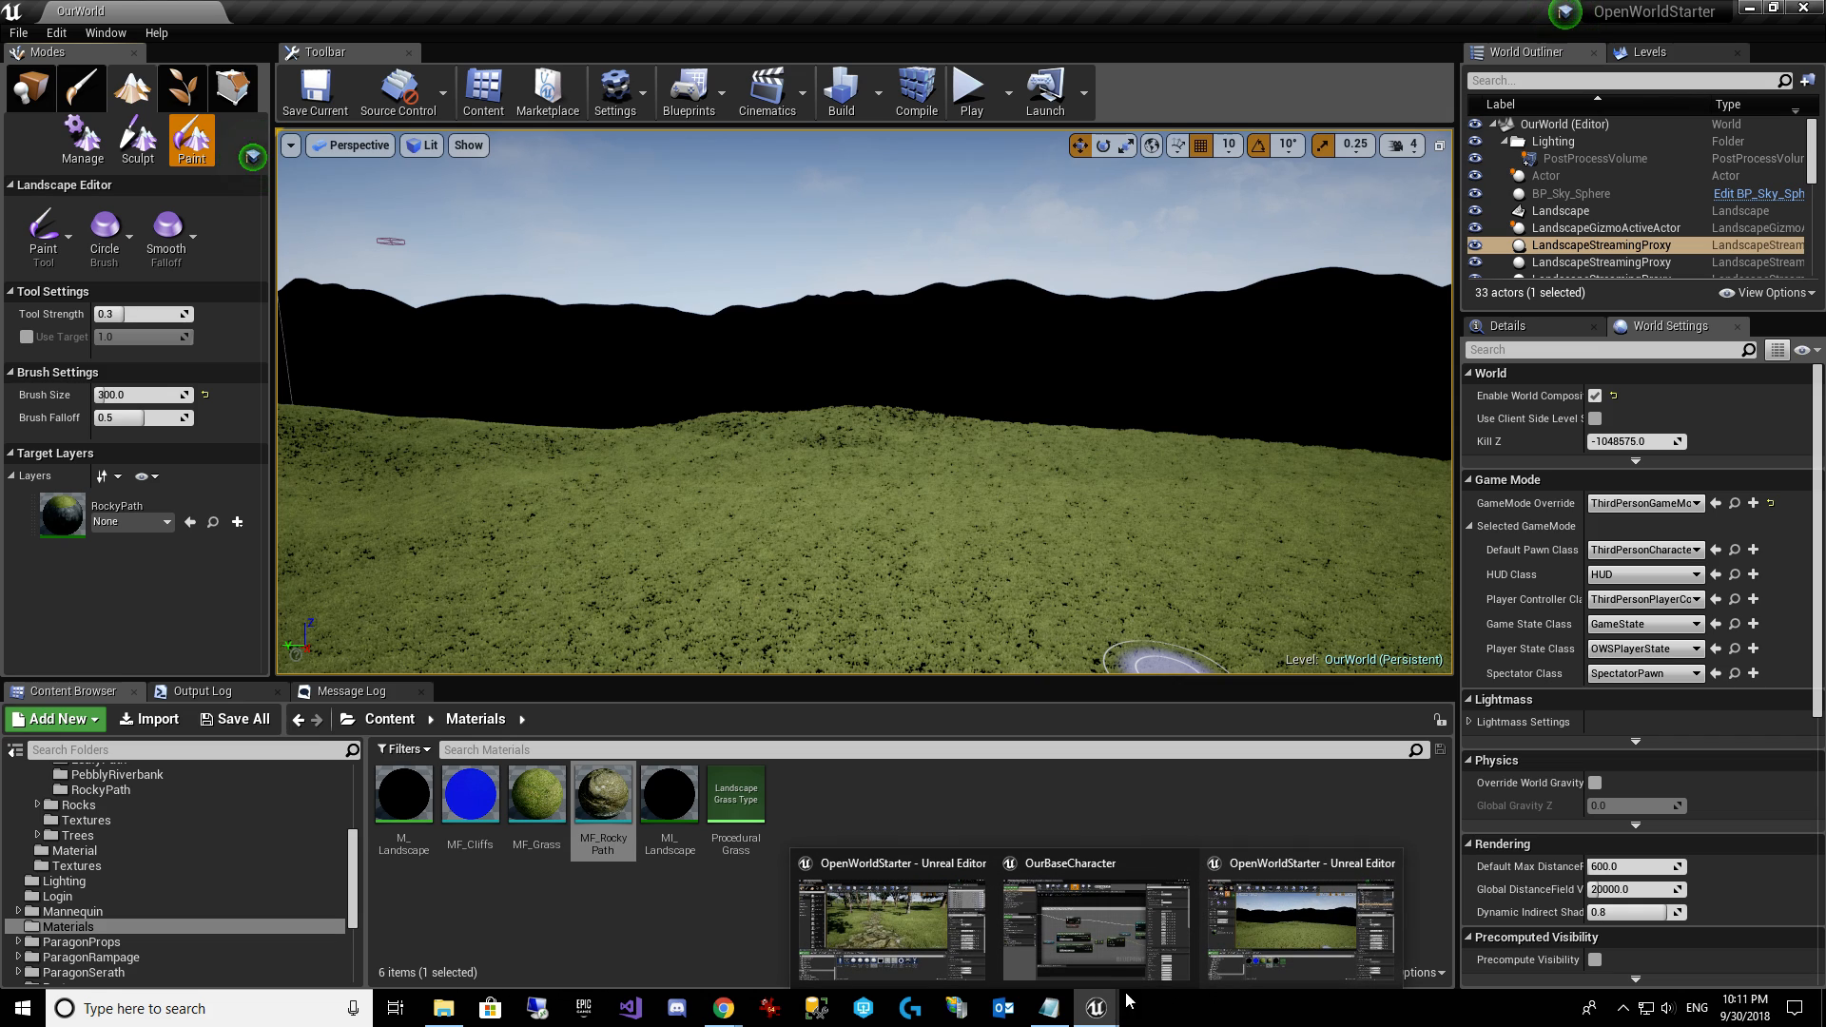
{"action": "left_click", "coordinate": [1275, 942]}
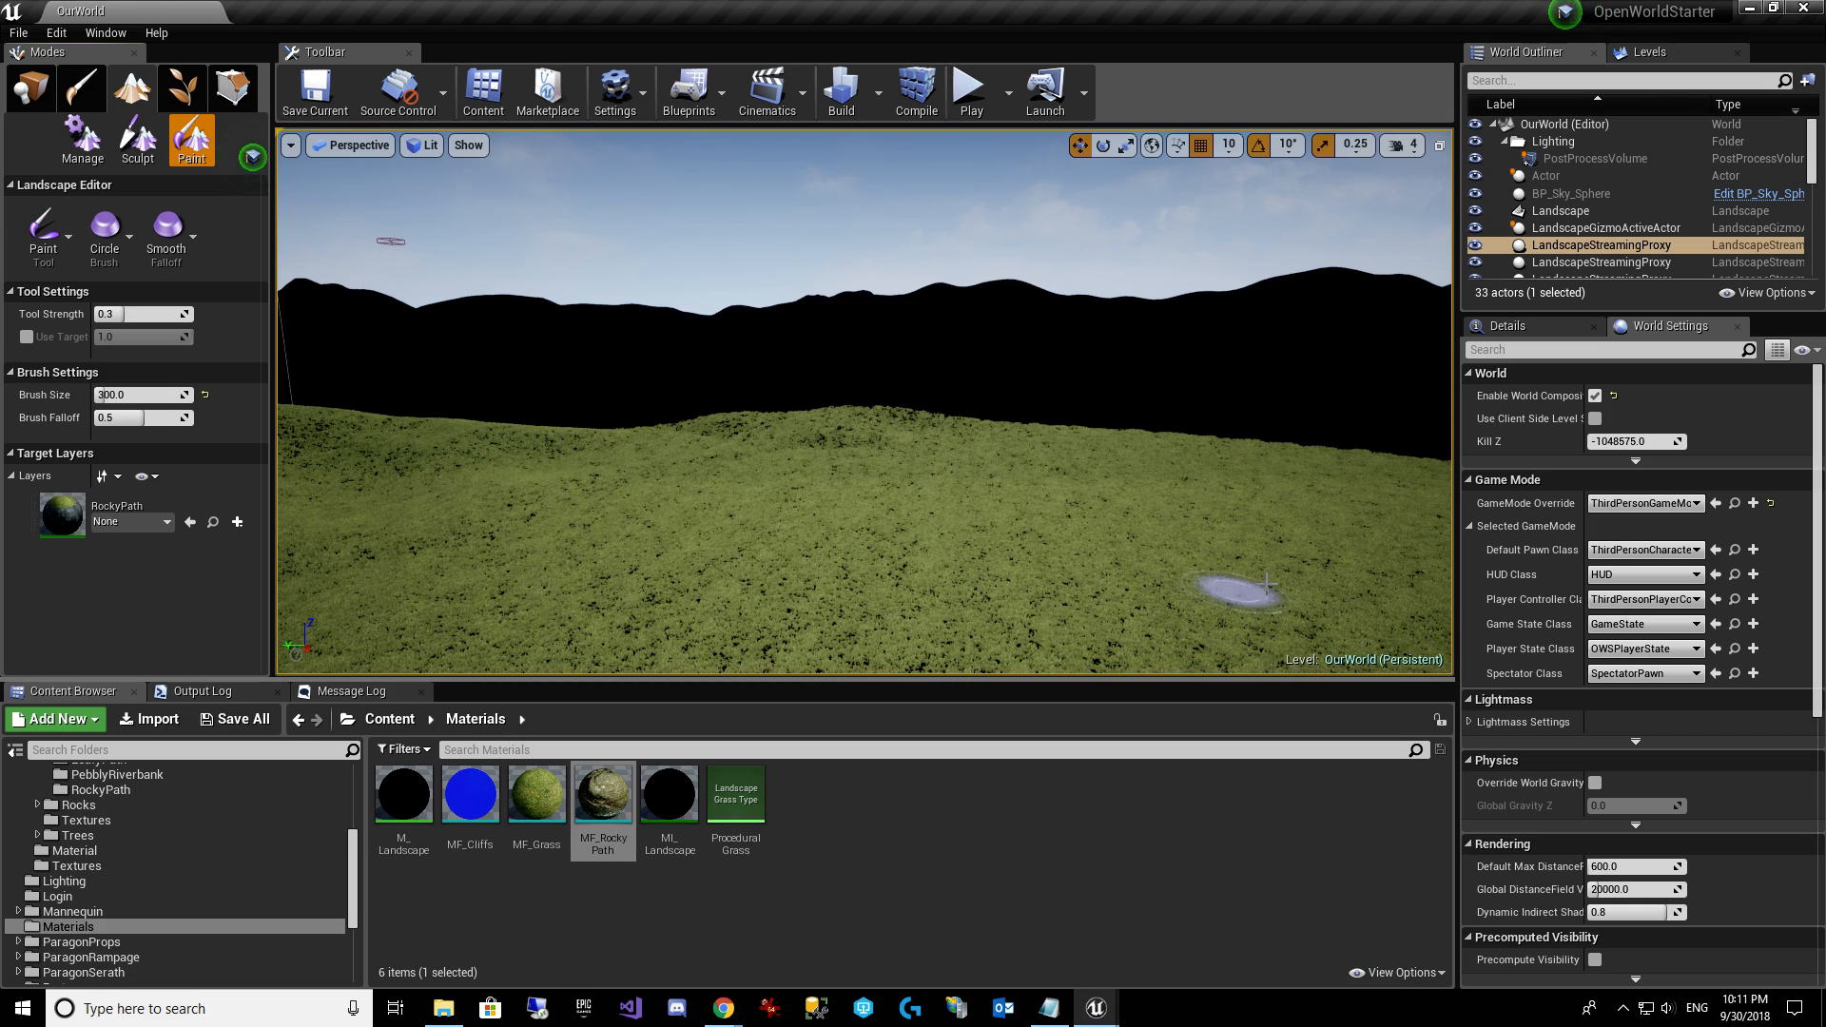
{"action": "mouse_move", "coordinate": [1095, 1008]}
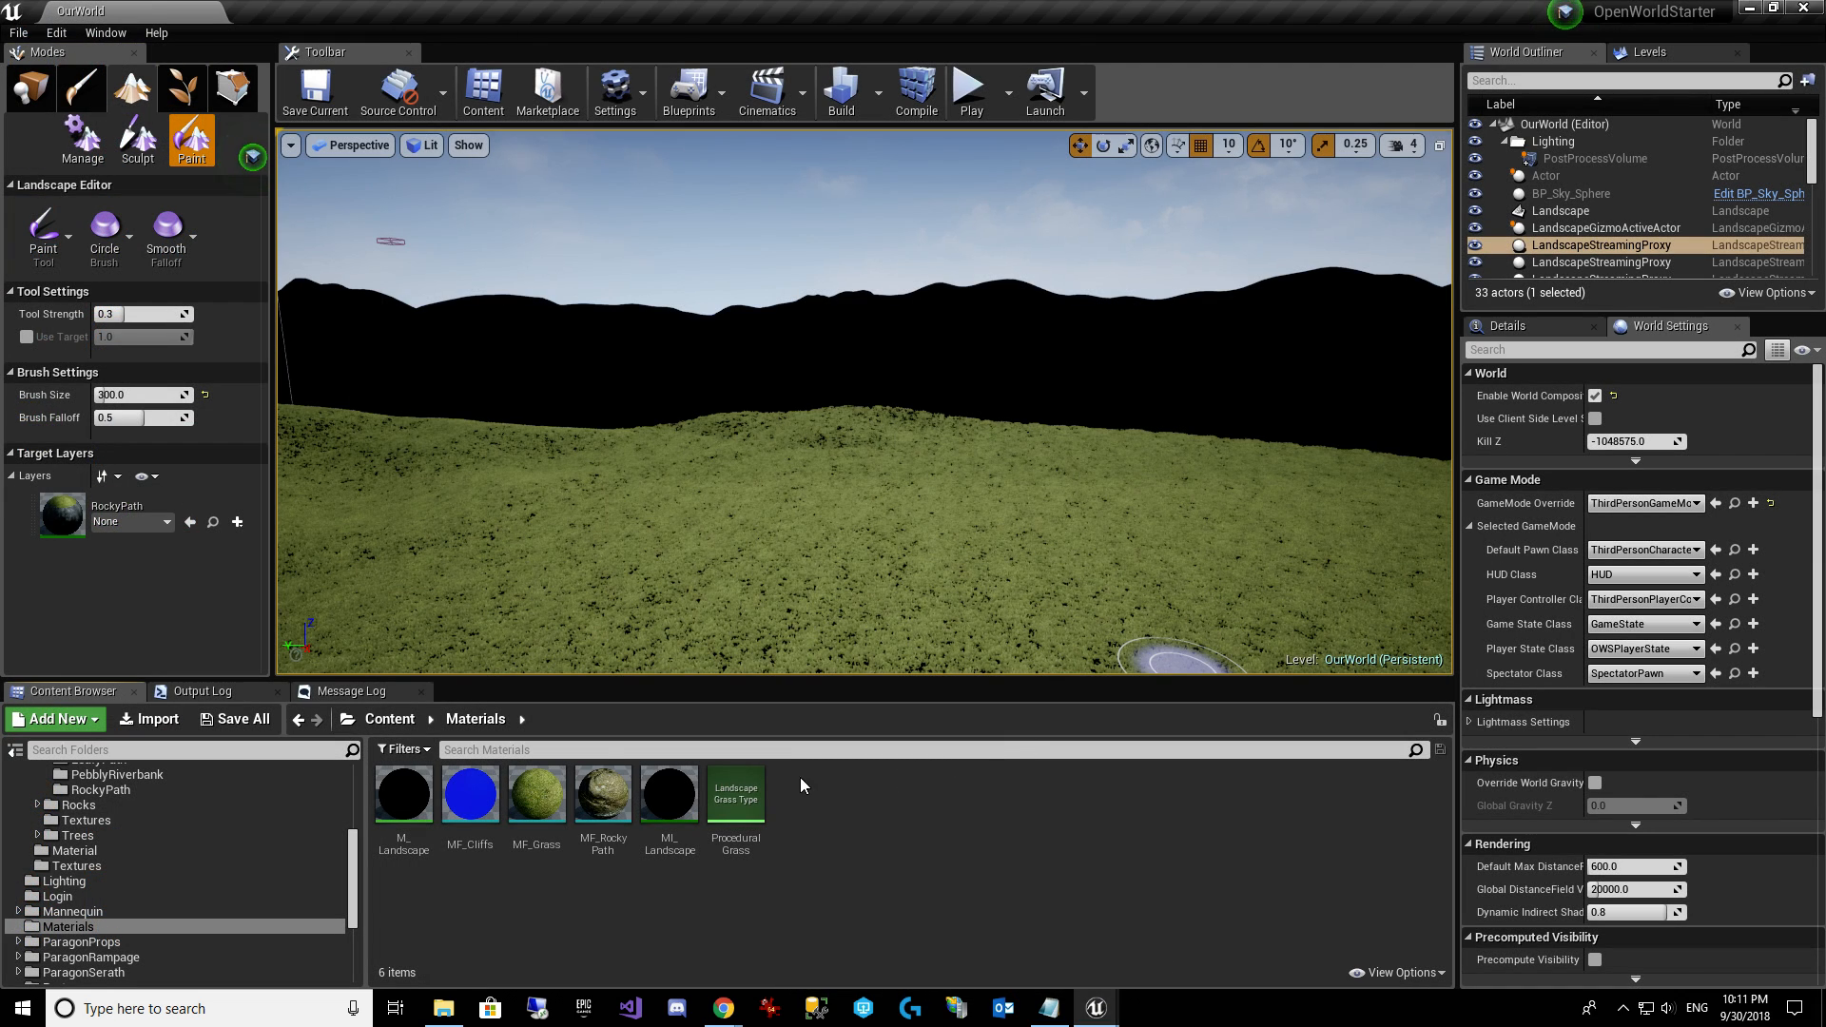
{"action": "left_click", "coordinate": [525, 885]}
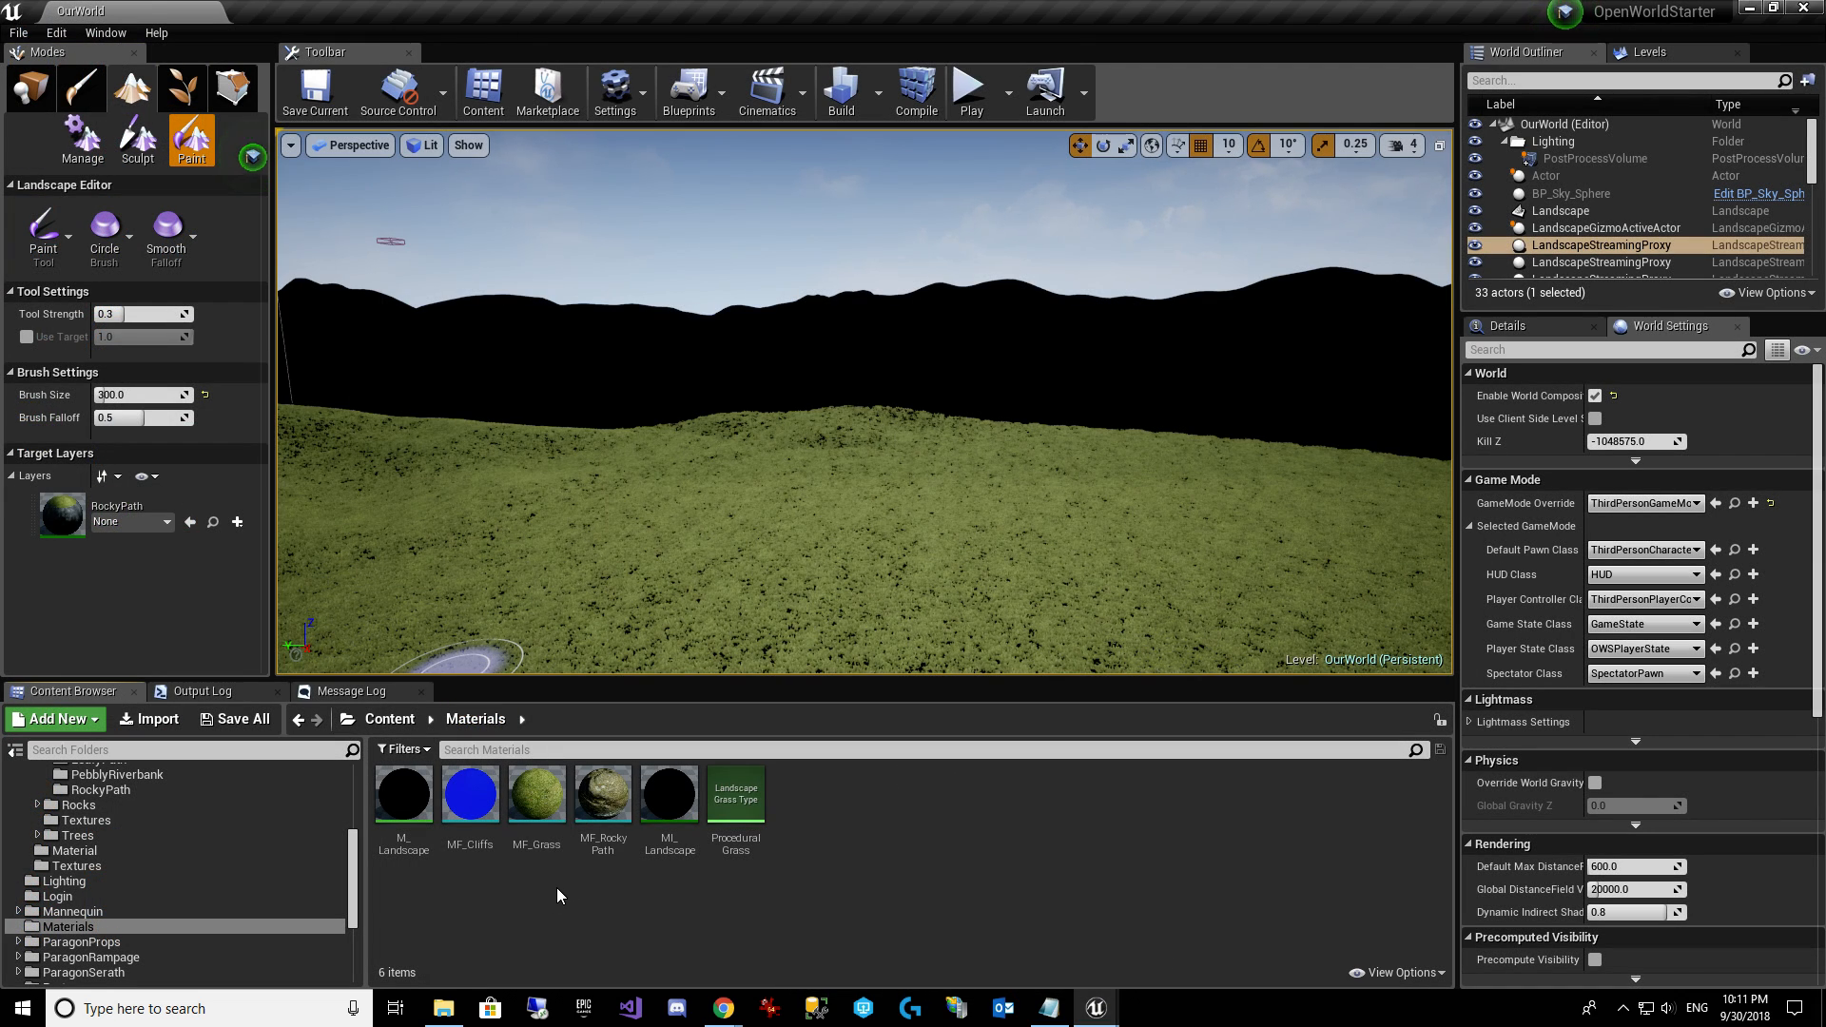
Create a non weight-blended layer info named RockyPath_LayerInfo for the RockyPath target layer in the OurWorld_sharedassets folder.
{"action": "left_click", "coordinate": [149, 518]}
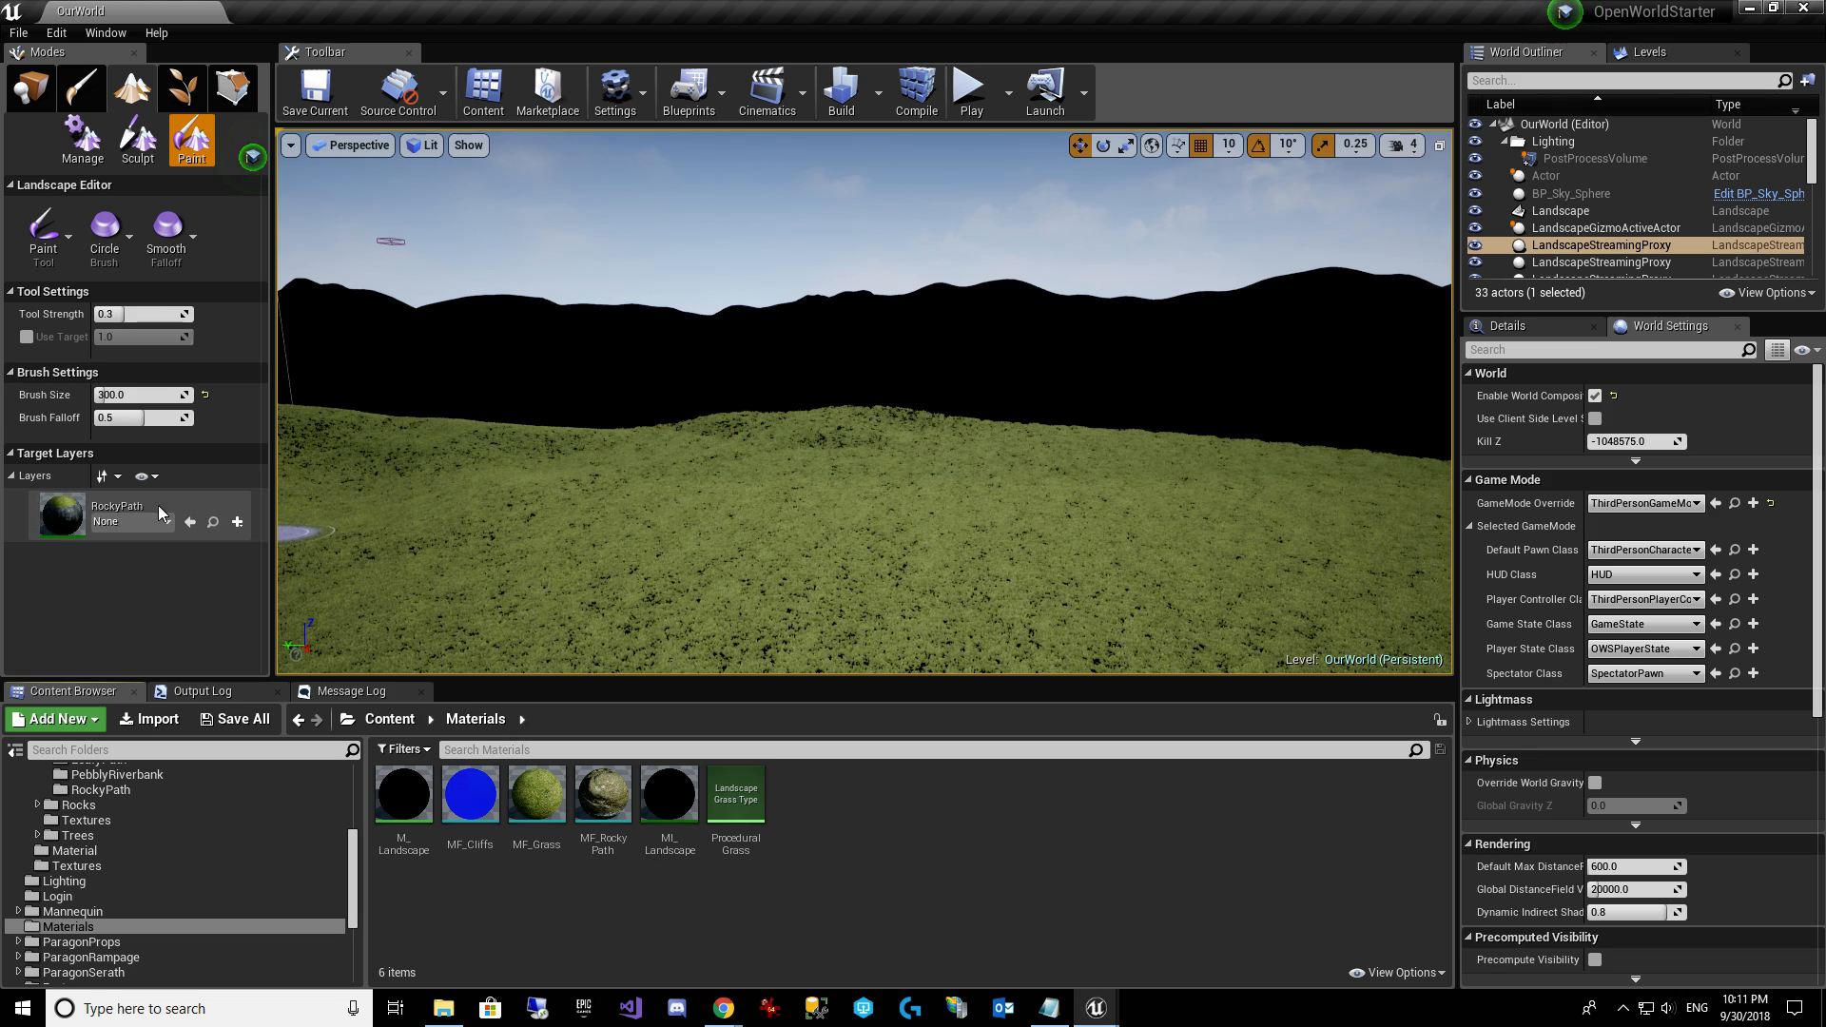
{"action": "left_click", "coordinate": [237, 547]}
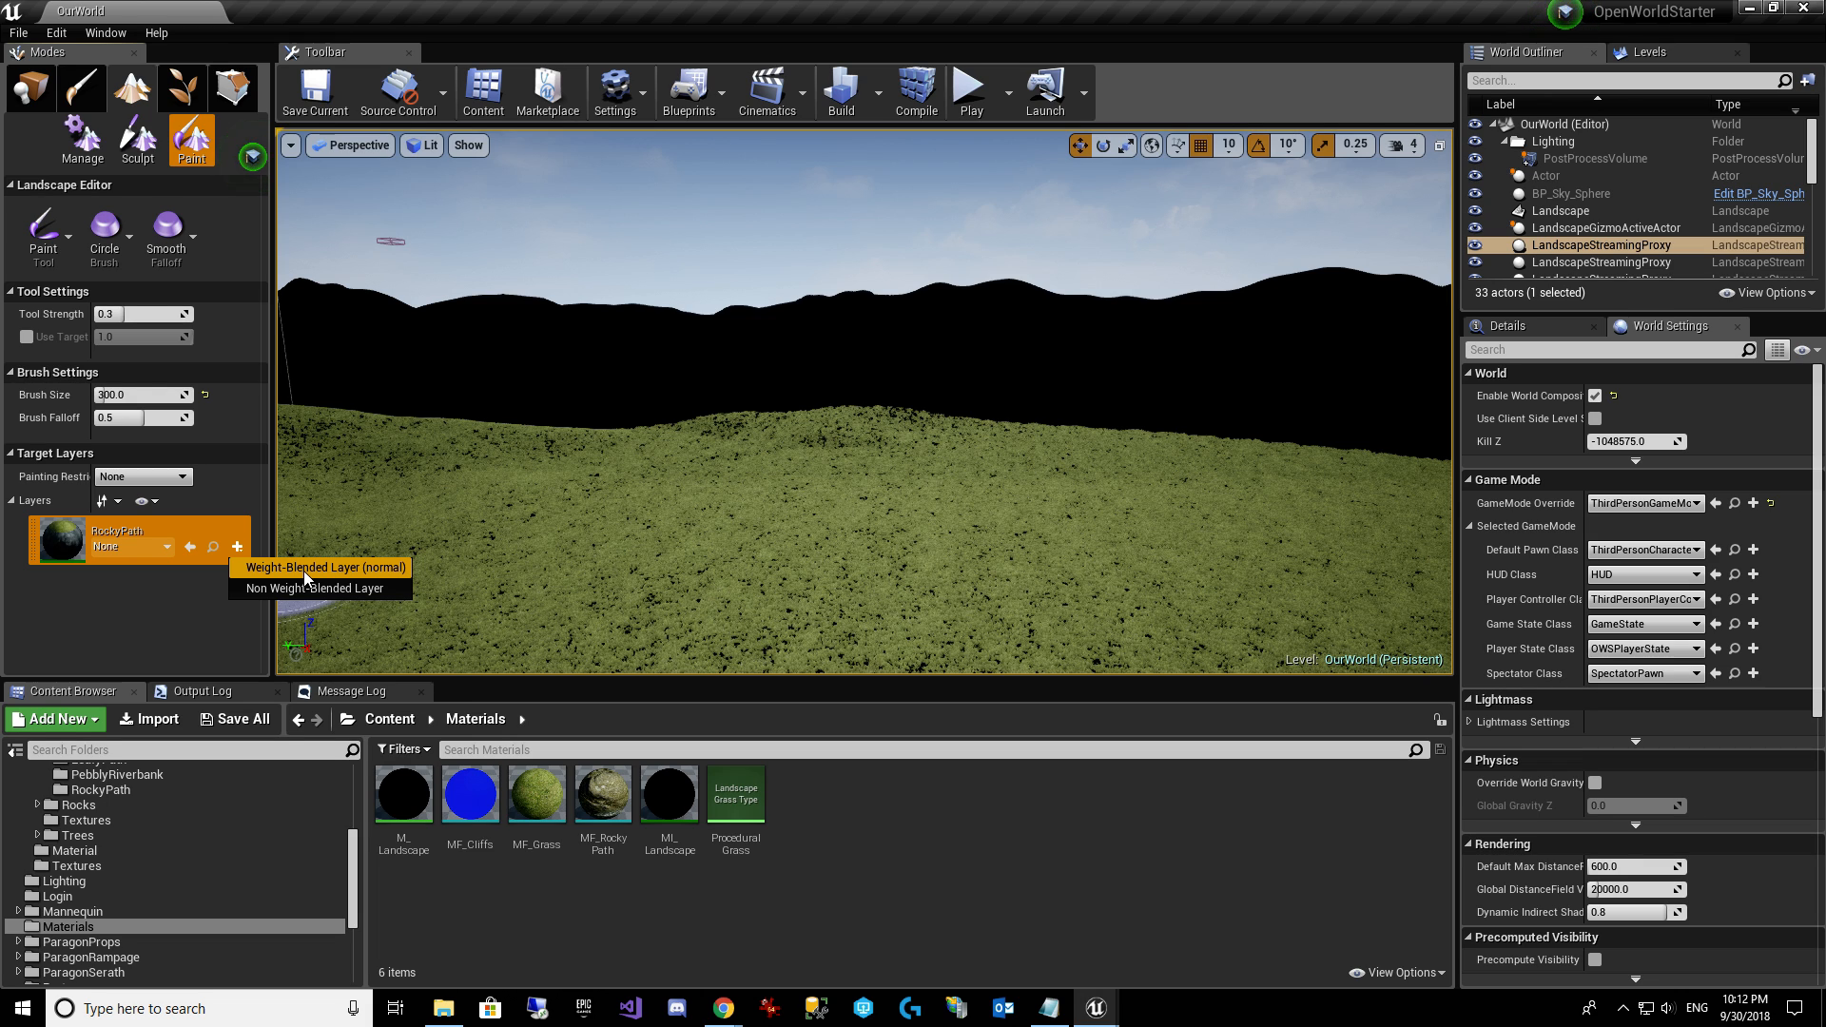
{"action": "left_click", "coordinate": [329, 589]}
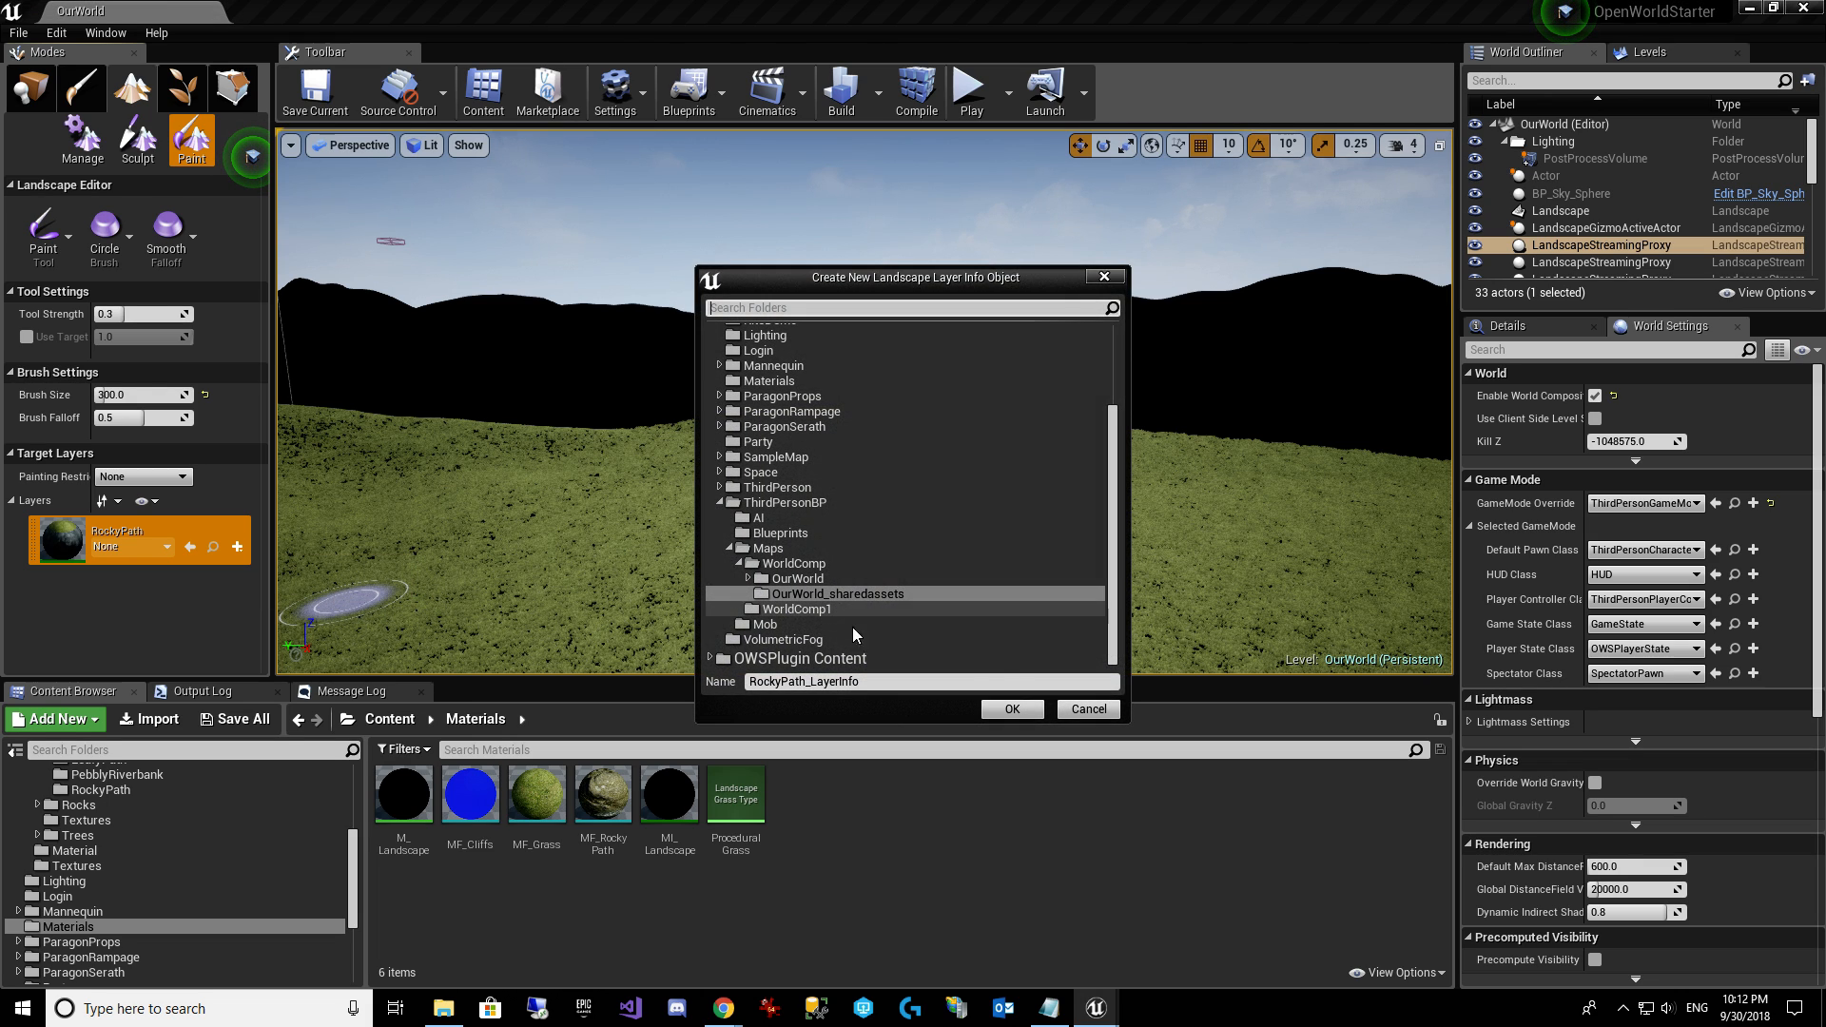
{"action": "left_click", "coordinate": [1009, 710]}
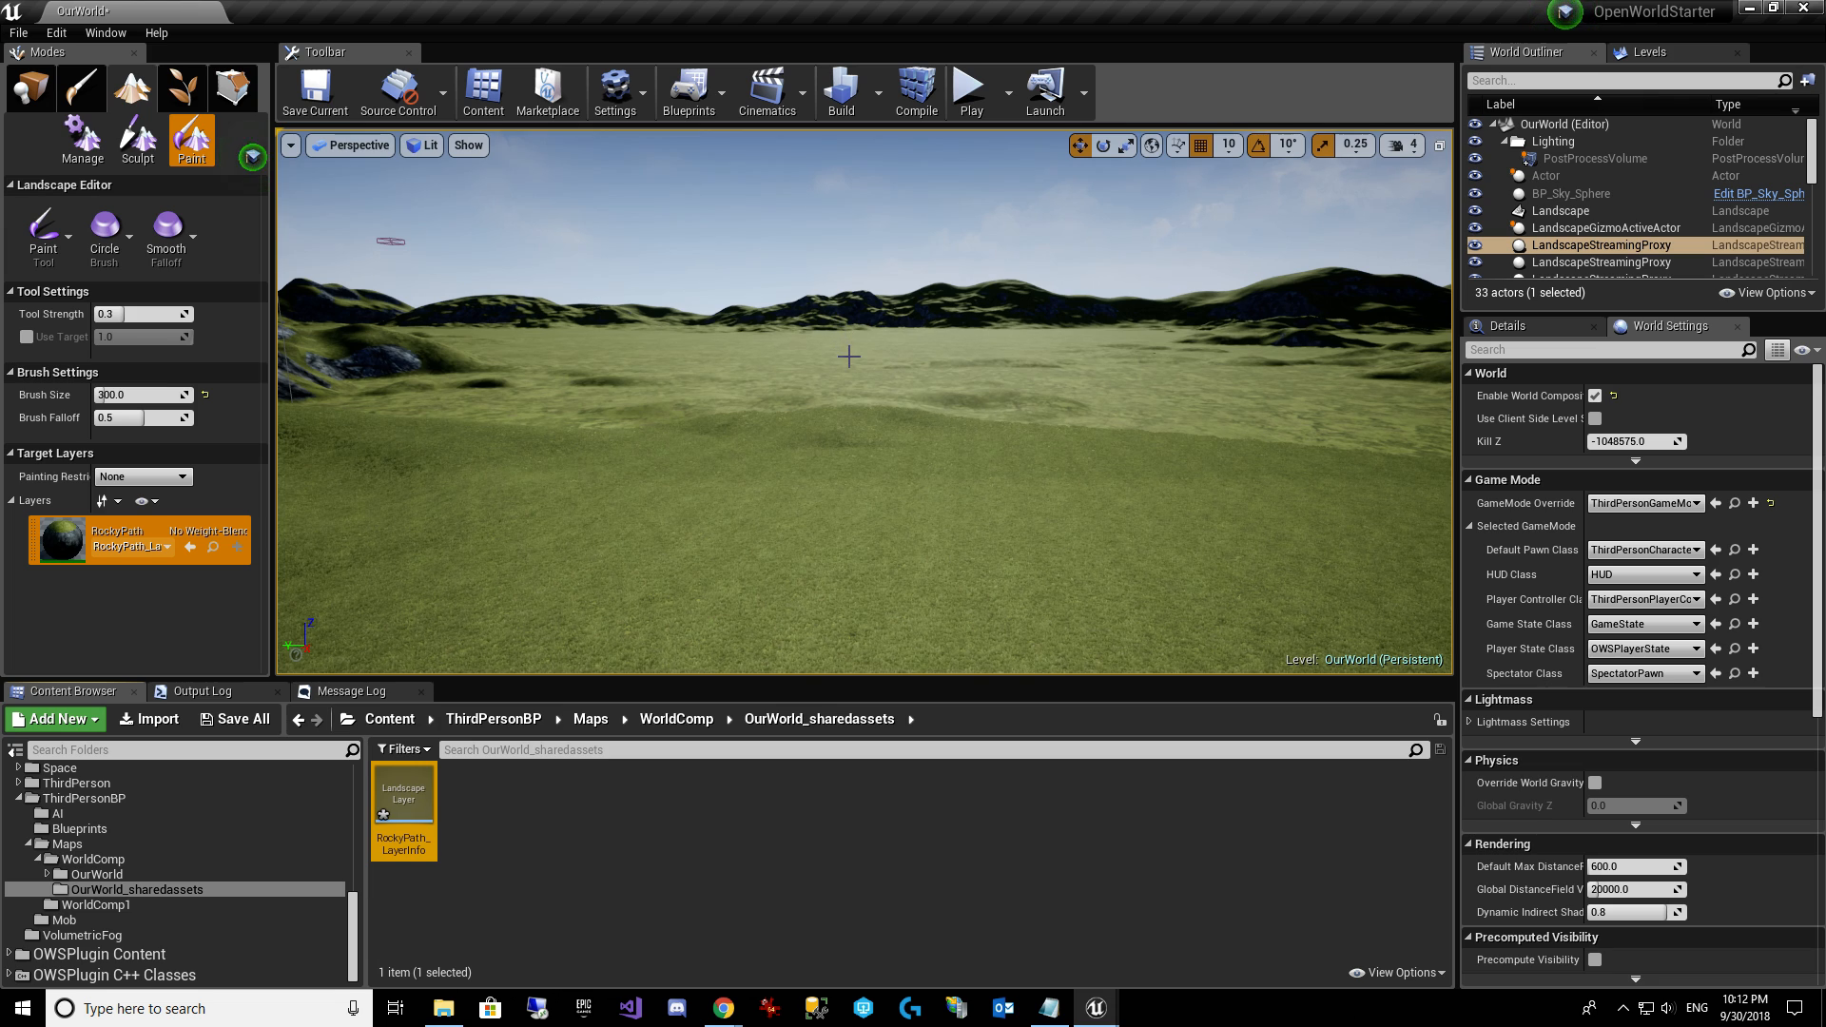
Save the OurWorld level and the RockyPath_LayerInfo asset.
{"action": "right_click_drag", "start_coordinate": [910, 398], "coordinate": [971, 390]}
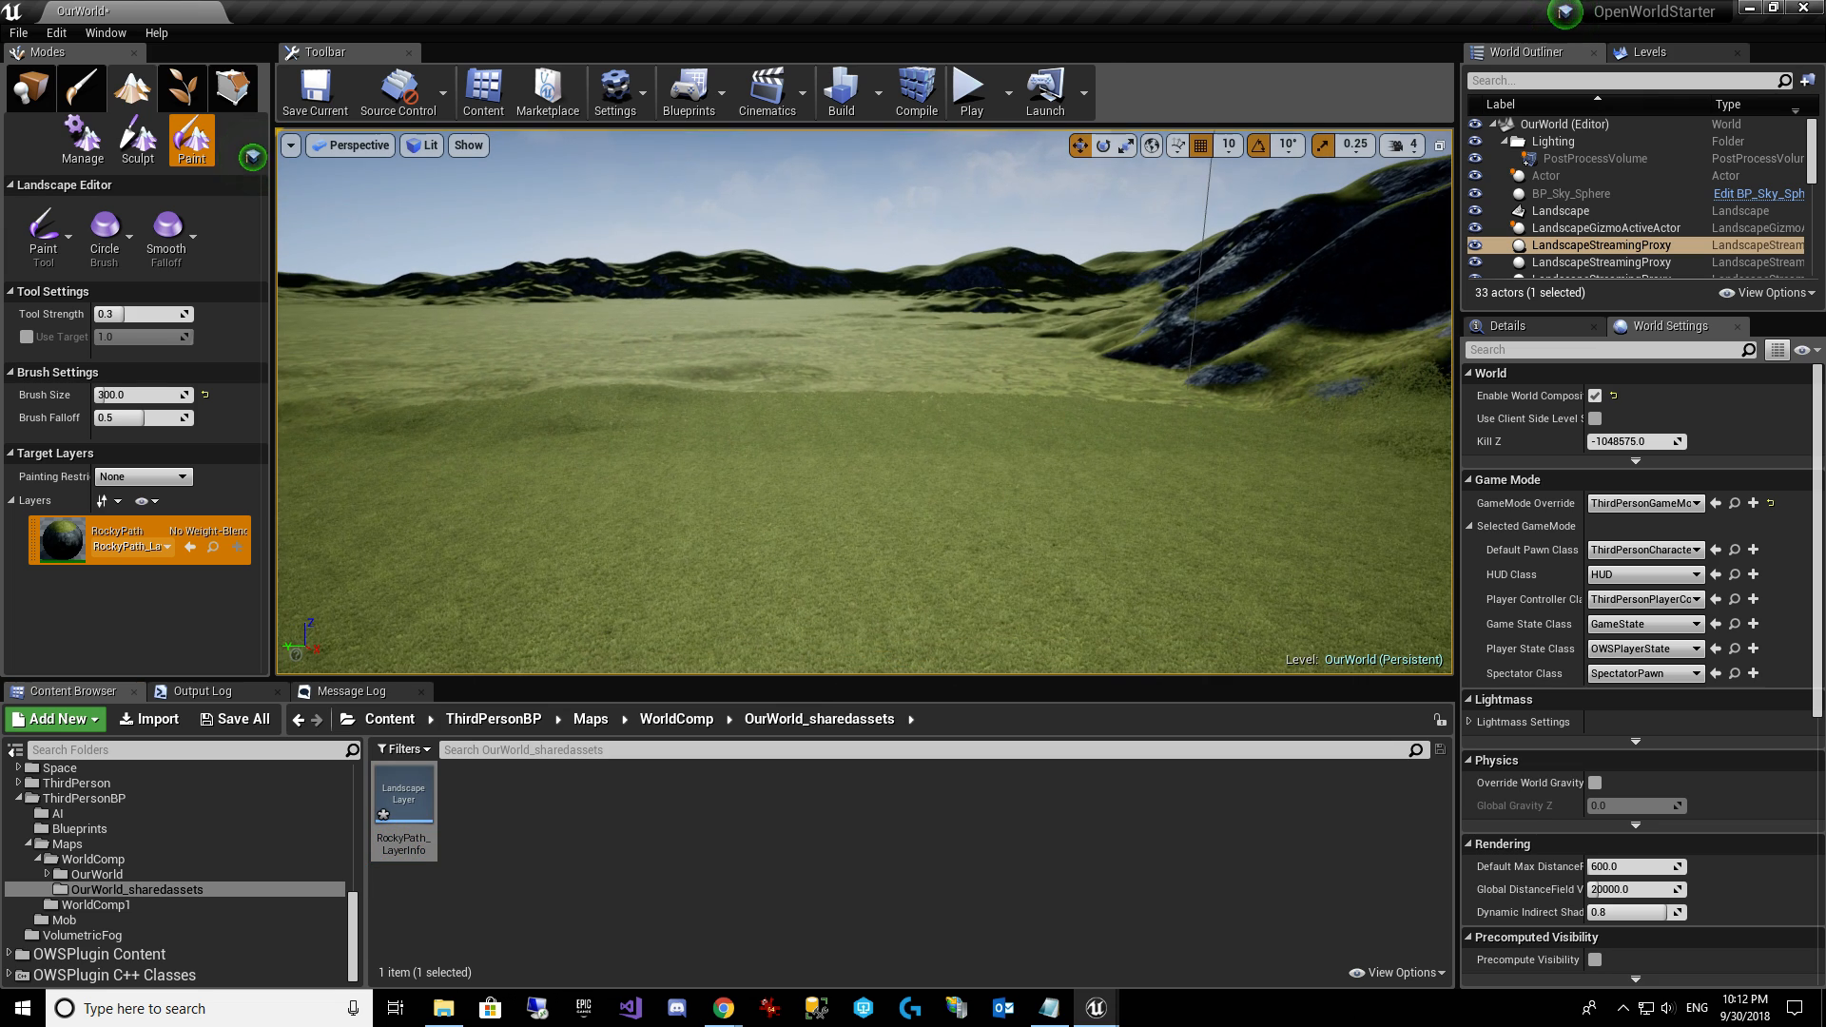
{"action": "left_click", "coordinate": [315, 91]}
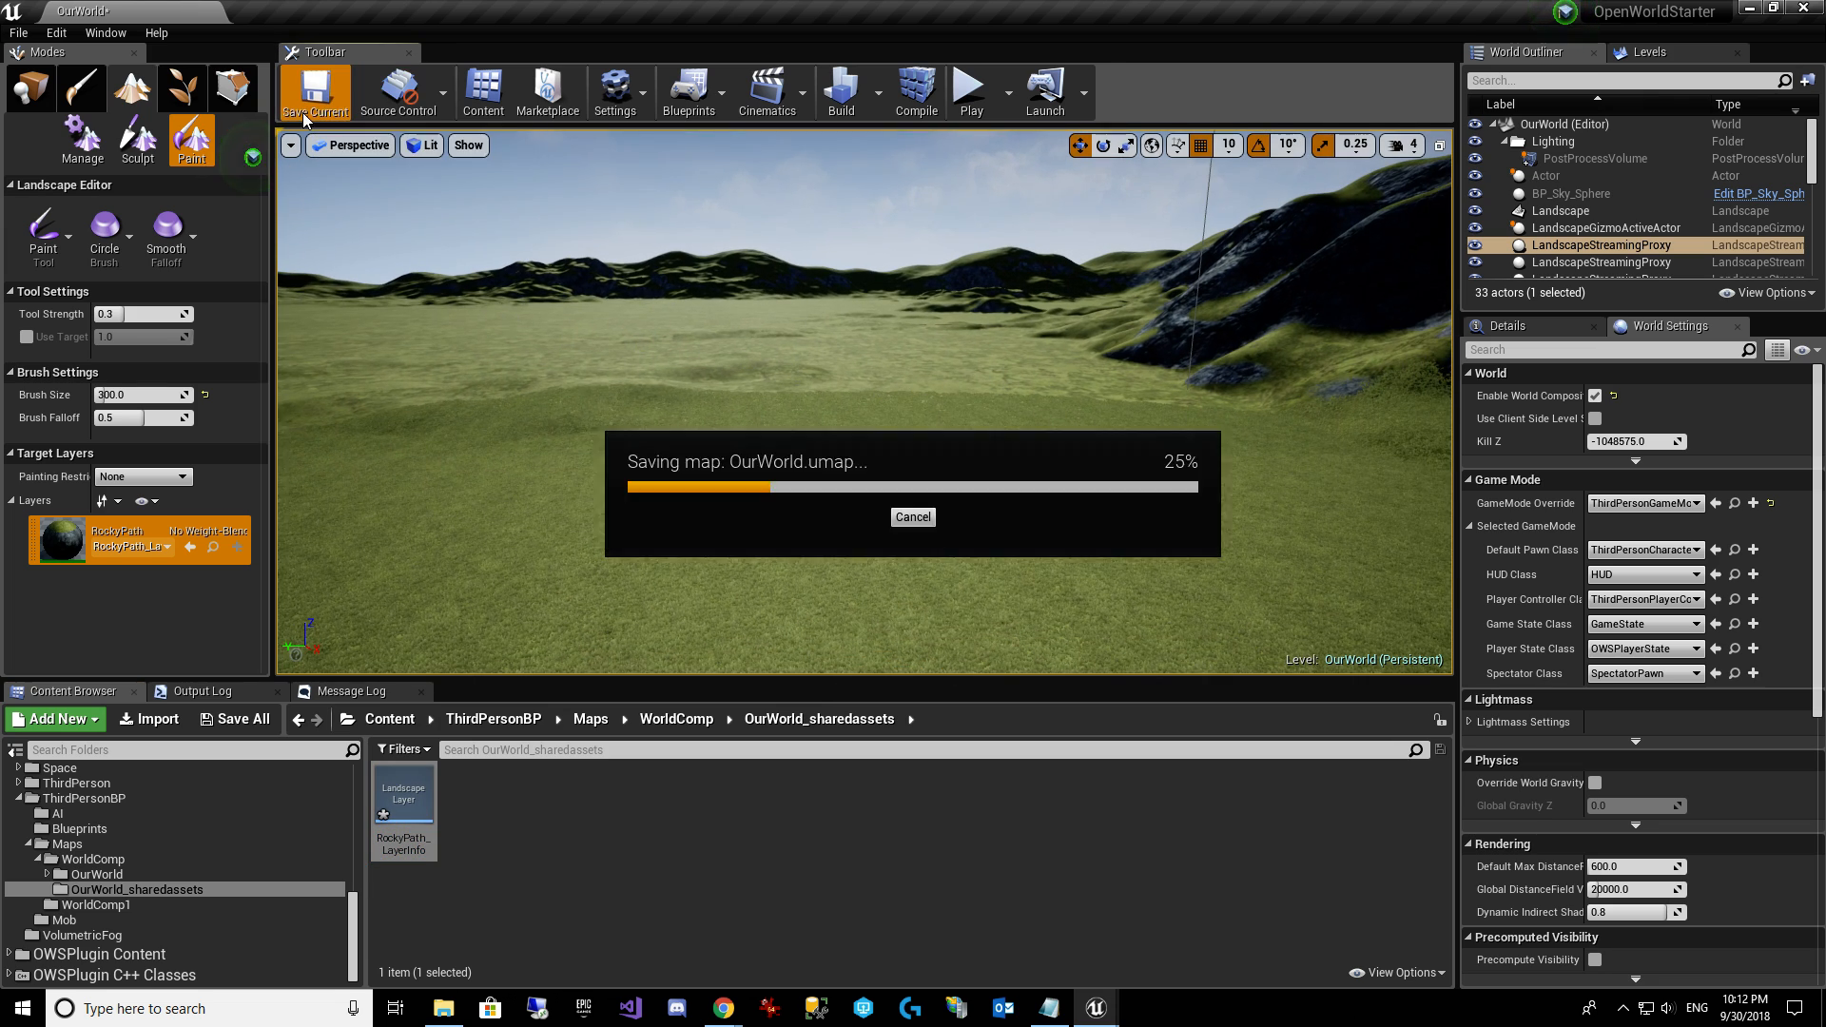
{"action": "left_click", "coordinate": [397, 792]}
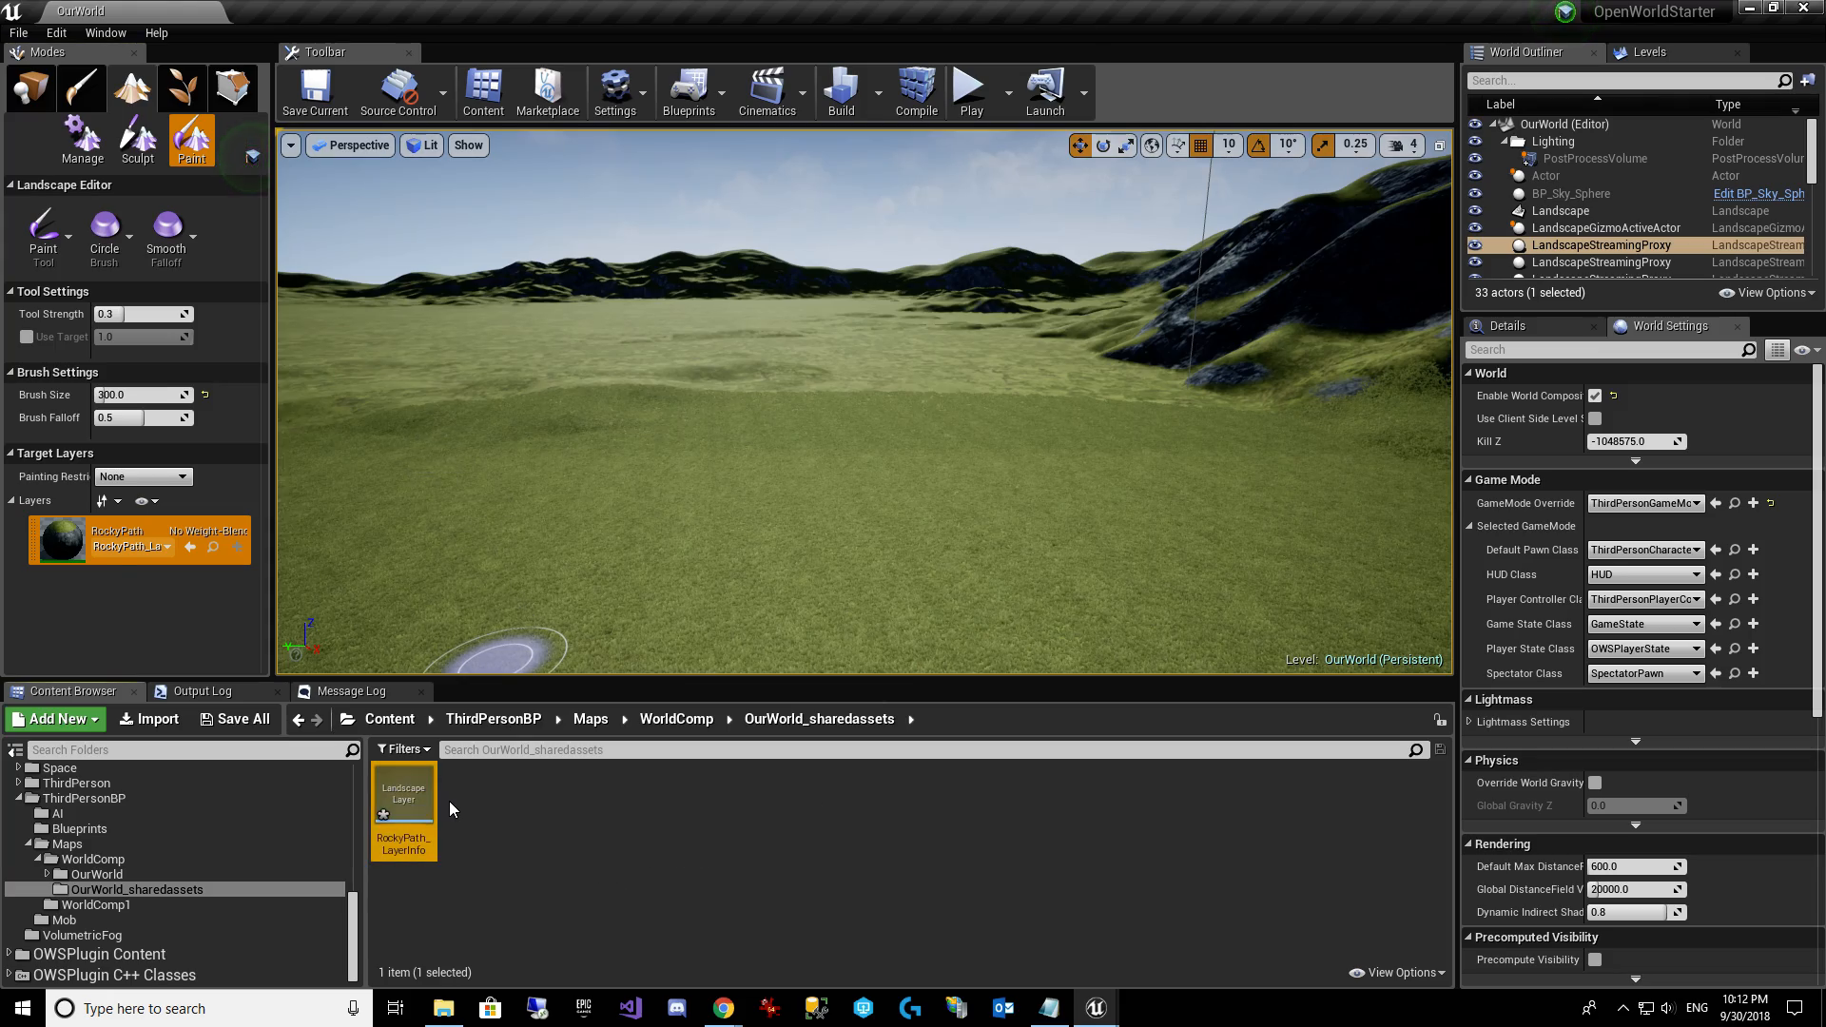
{"action": "key", "text": "ctrl+s"}
{"action": "mouse_move", "coordinate": [885, 533]}
{"action": "right_mouse_down"}
{"action": "mouse_move", "coordinate": [1113, 538]}
{"action": "mouse_move", "coordinate": [1227, 515]}
{"action": "mouse_move", "coordinate": [1398, 534]}
{"action": "mouse_move", "coordinate": [1415, 571]}
{"action": "mouse_move", "coordinate": [1323, 552]}
{"action": "mouse_move", "coordinate": [1120, 451]}
{"action": "right_mouse_up"}
{"action": "key", "text": "w"}
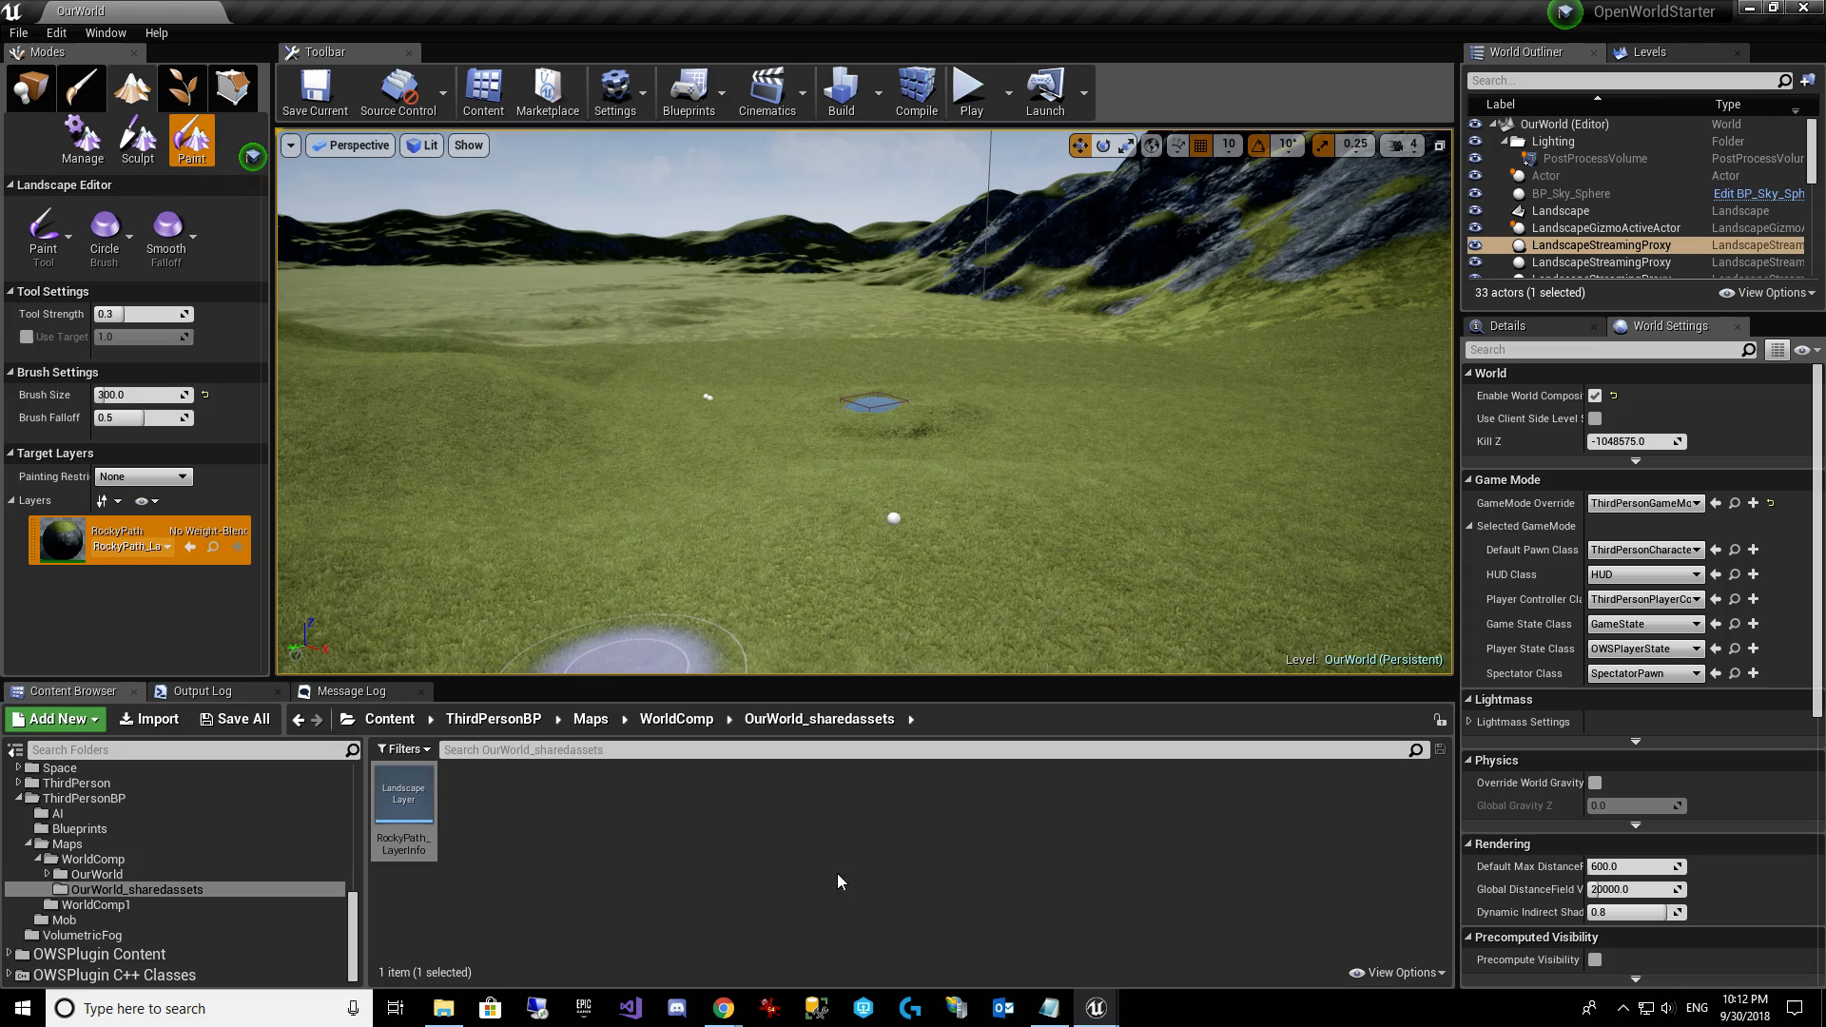
Look through the ThirdPersonBP, Grass and RockyPath folders, and check the MF_RockyPath node graph in the Materials folder.
{"action": "mouse_move", "coordinate": [1113, 1007]}
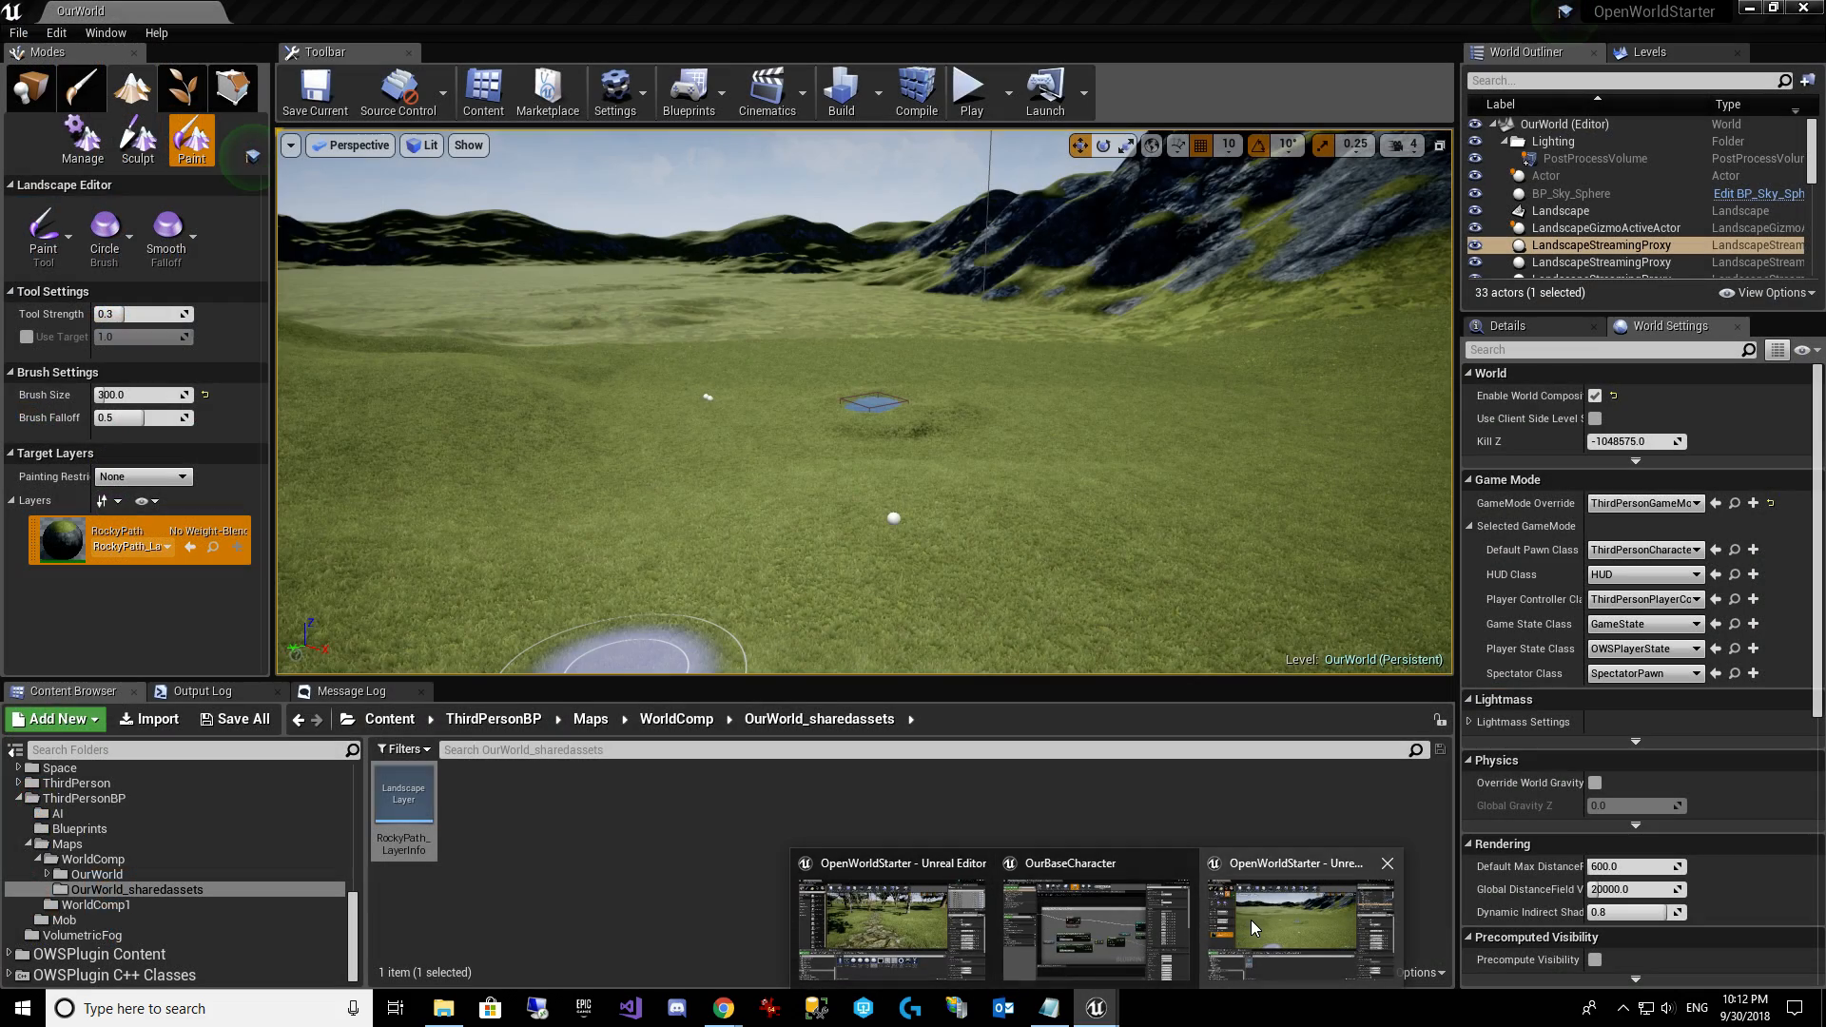
{"action": "left_click", "coordinate": [1252, 921]}
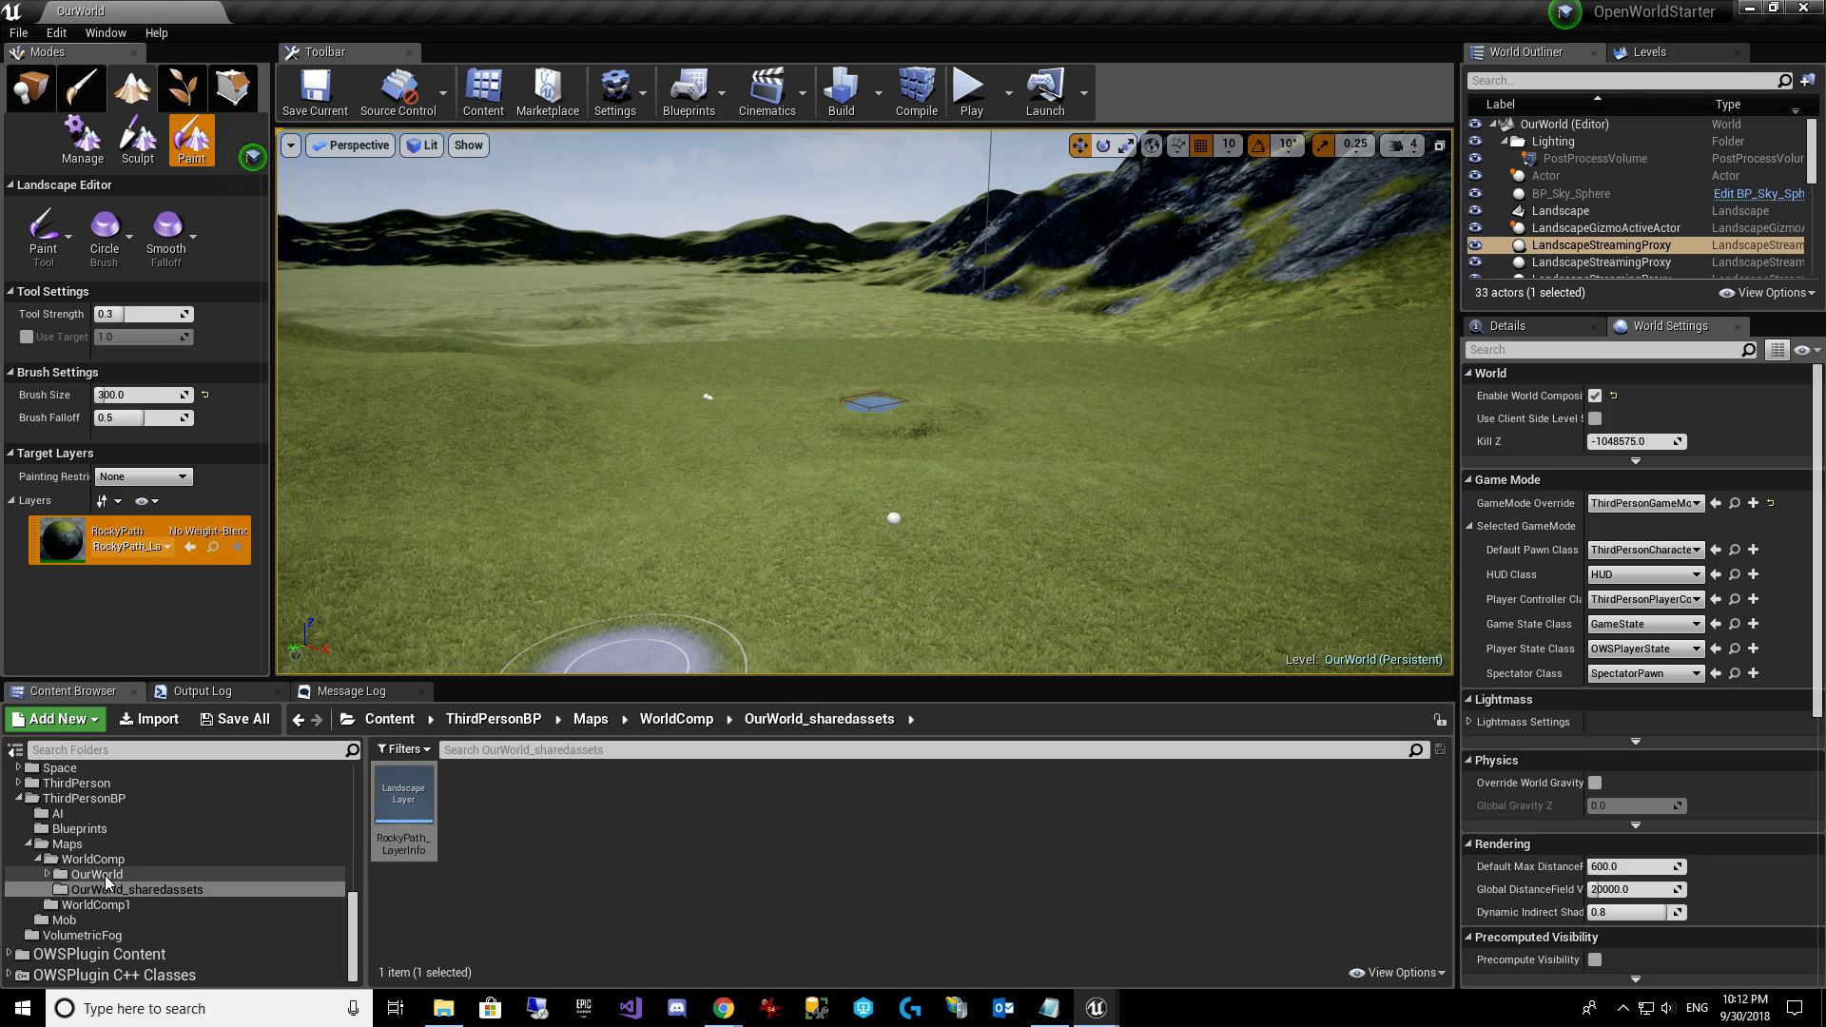
{"action": "left_click", "coordinate": [78, 799]}
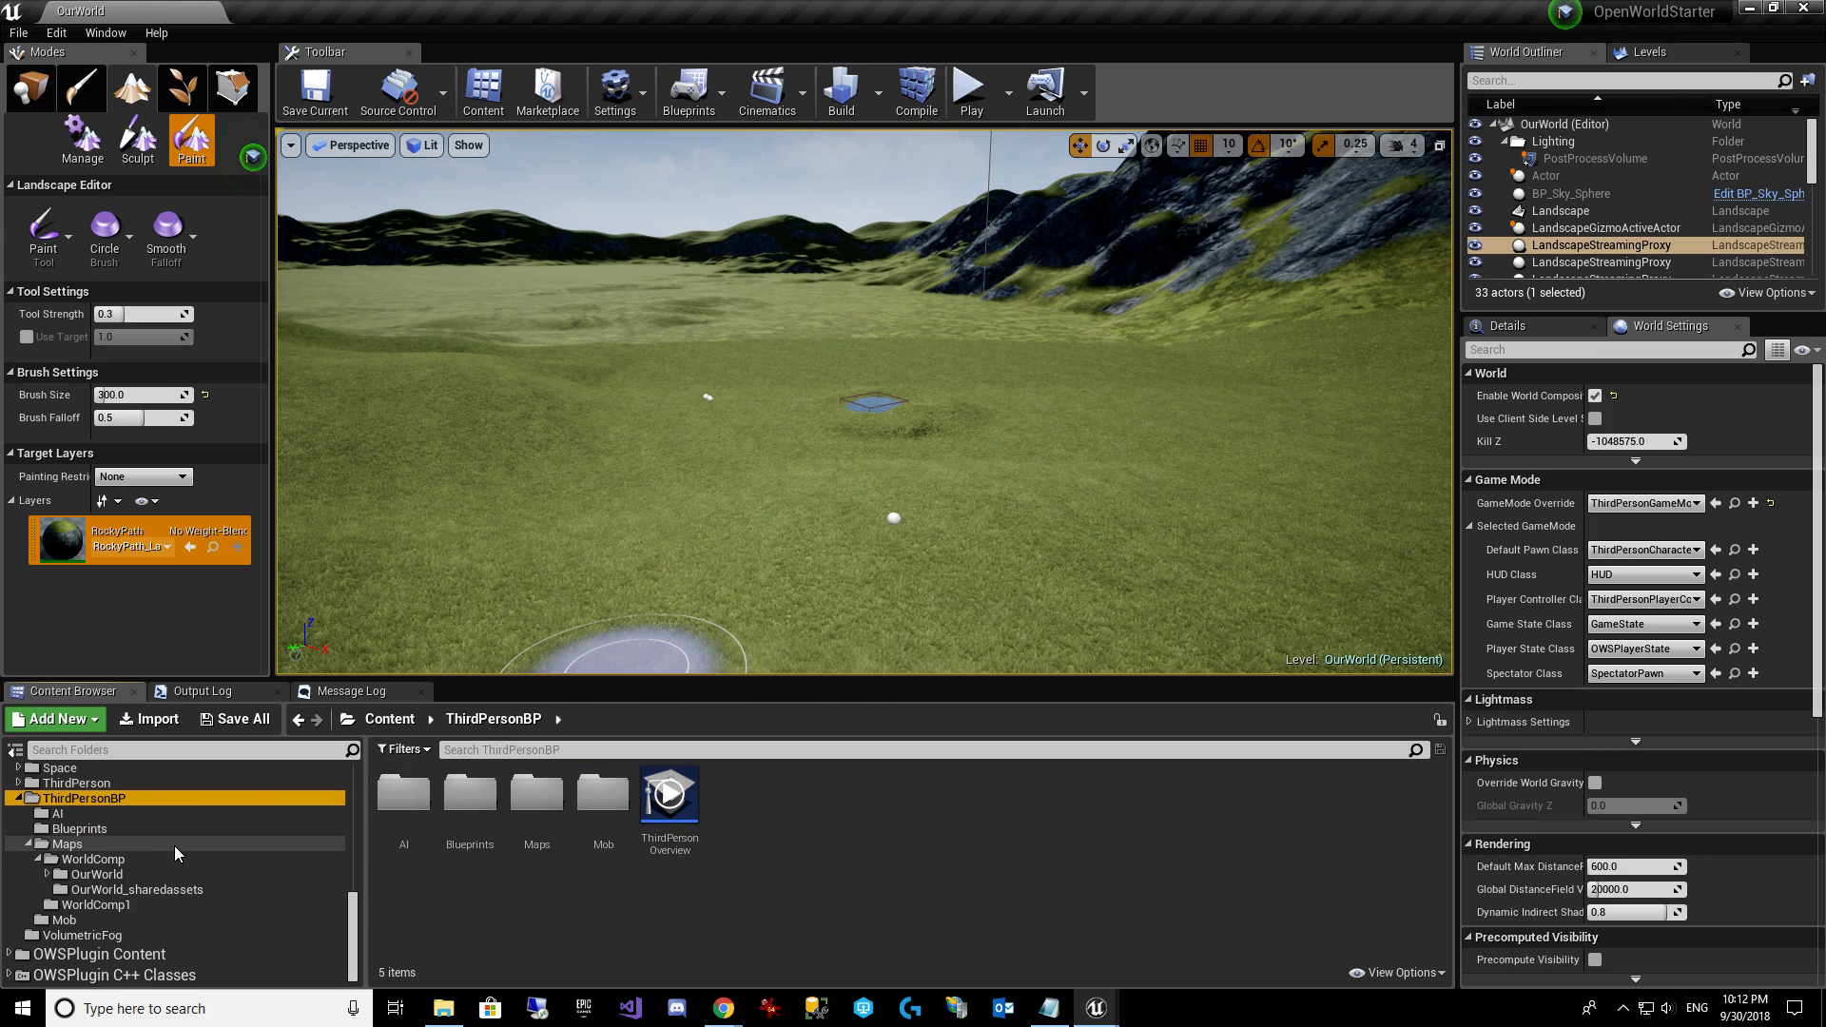
{"action": "scroll", "coordinate": [176, 849], "scroll_direction": "up", "scroll_amount": 5}
{"action": "scroll", "coordinate": [169, 870], "scroll_direction": "up", "scroll_amount": 6}
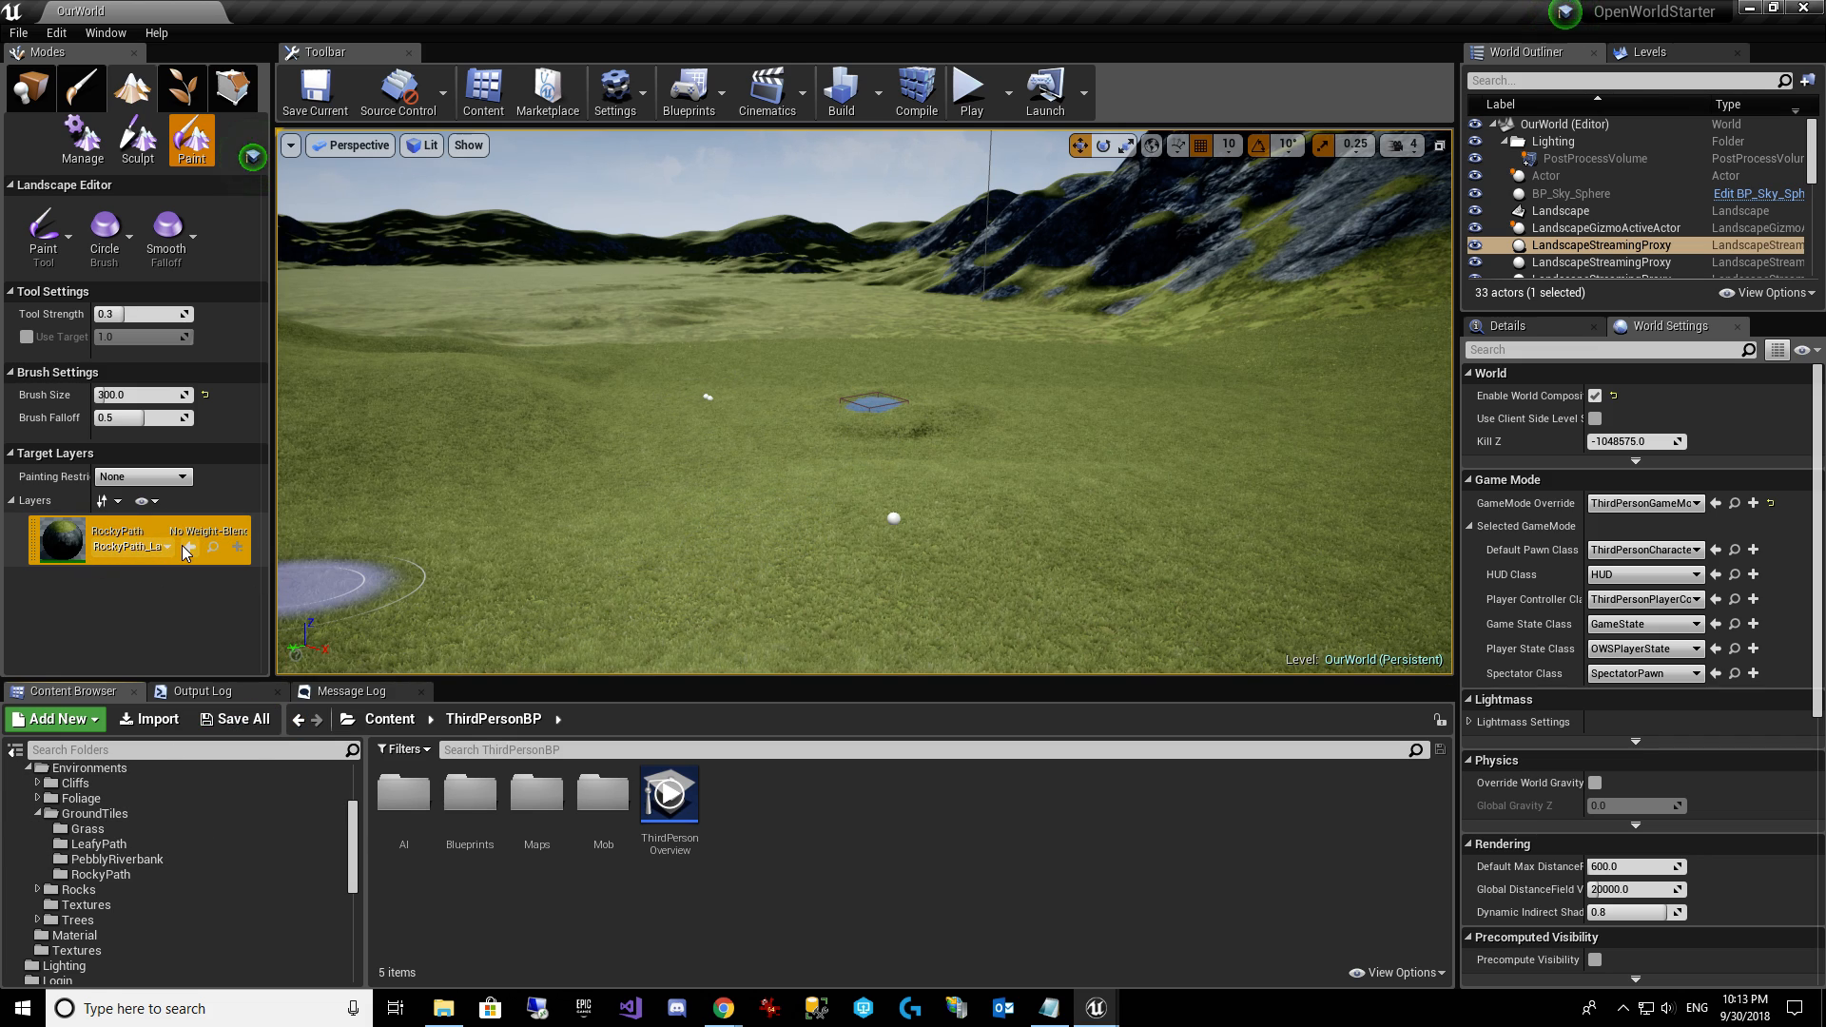
{"action": "left_click", "coordinate": [144, 816]}
{"action": "left_click", "coordinate": [128, 826]}
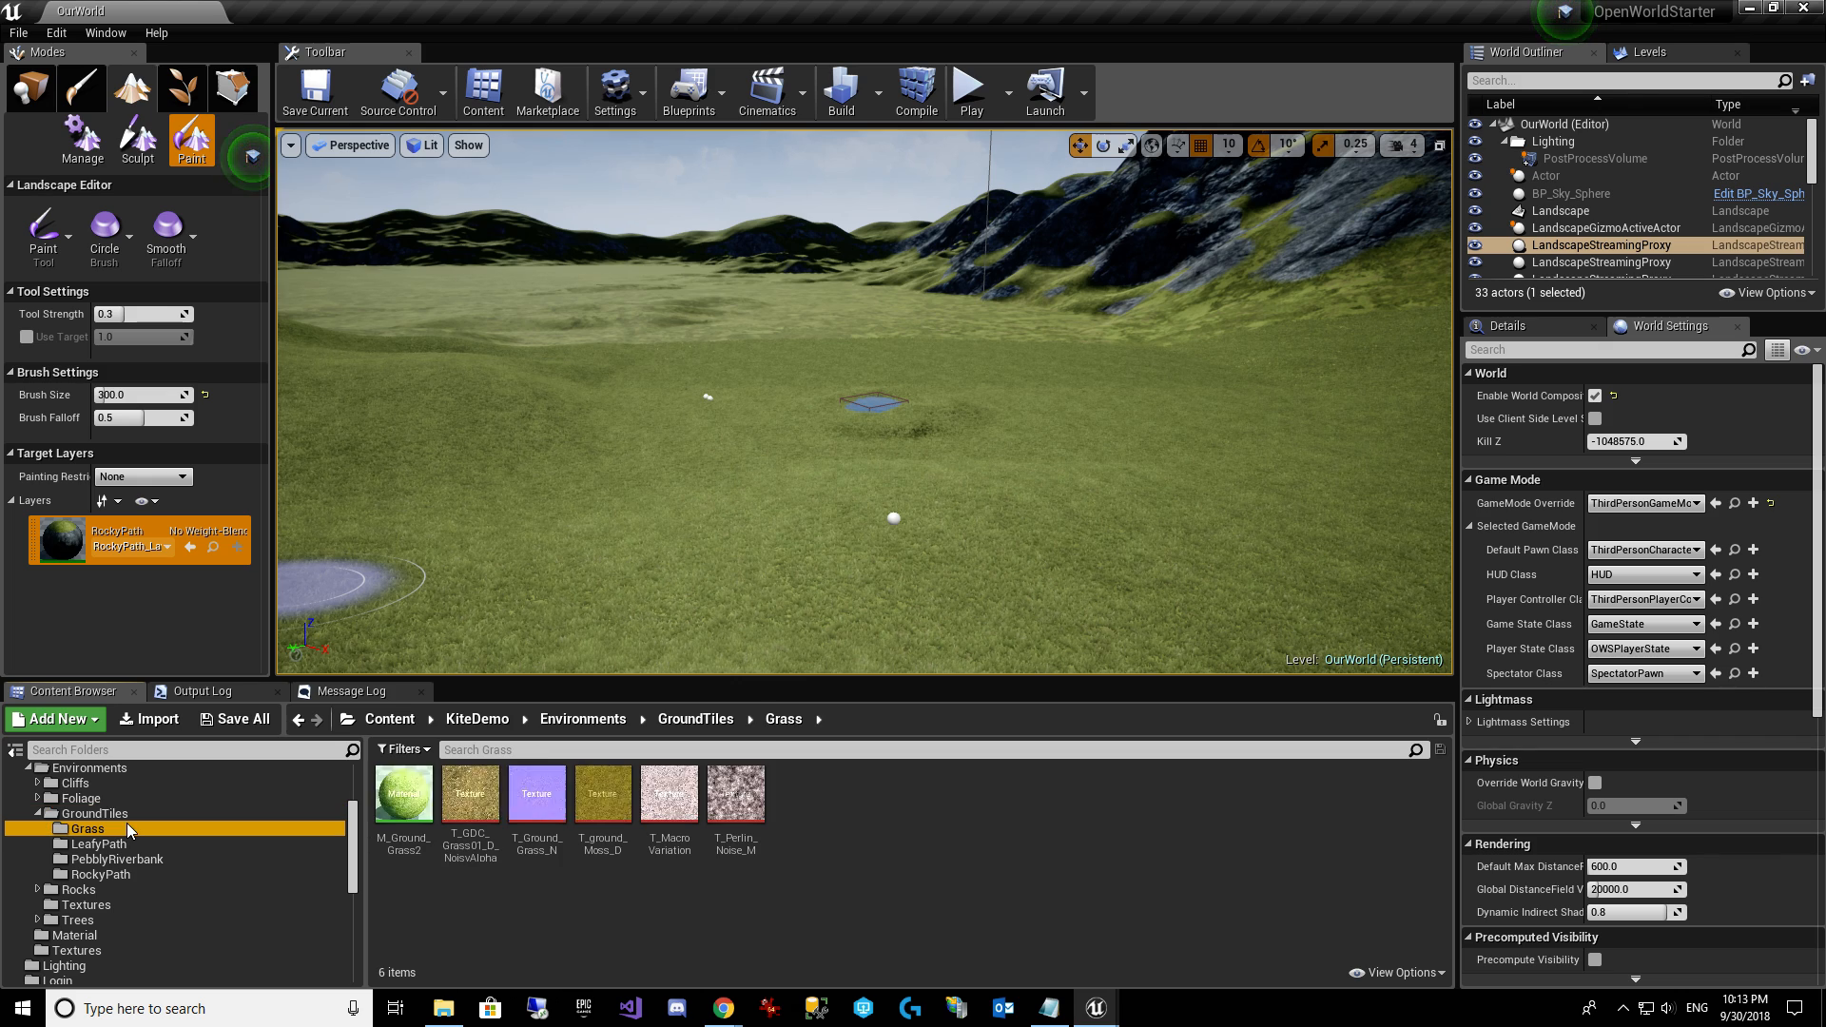
{"action": "left_click", "coordinate": [123, 874]}
{"action": "scroll", "coordinate": [145, 865], "scroll_direction": "down", "scroll_amount": 5}
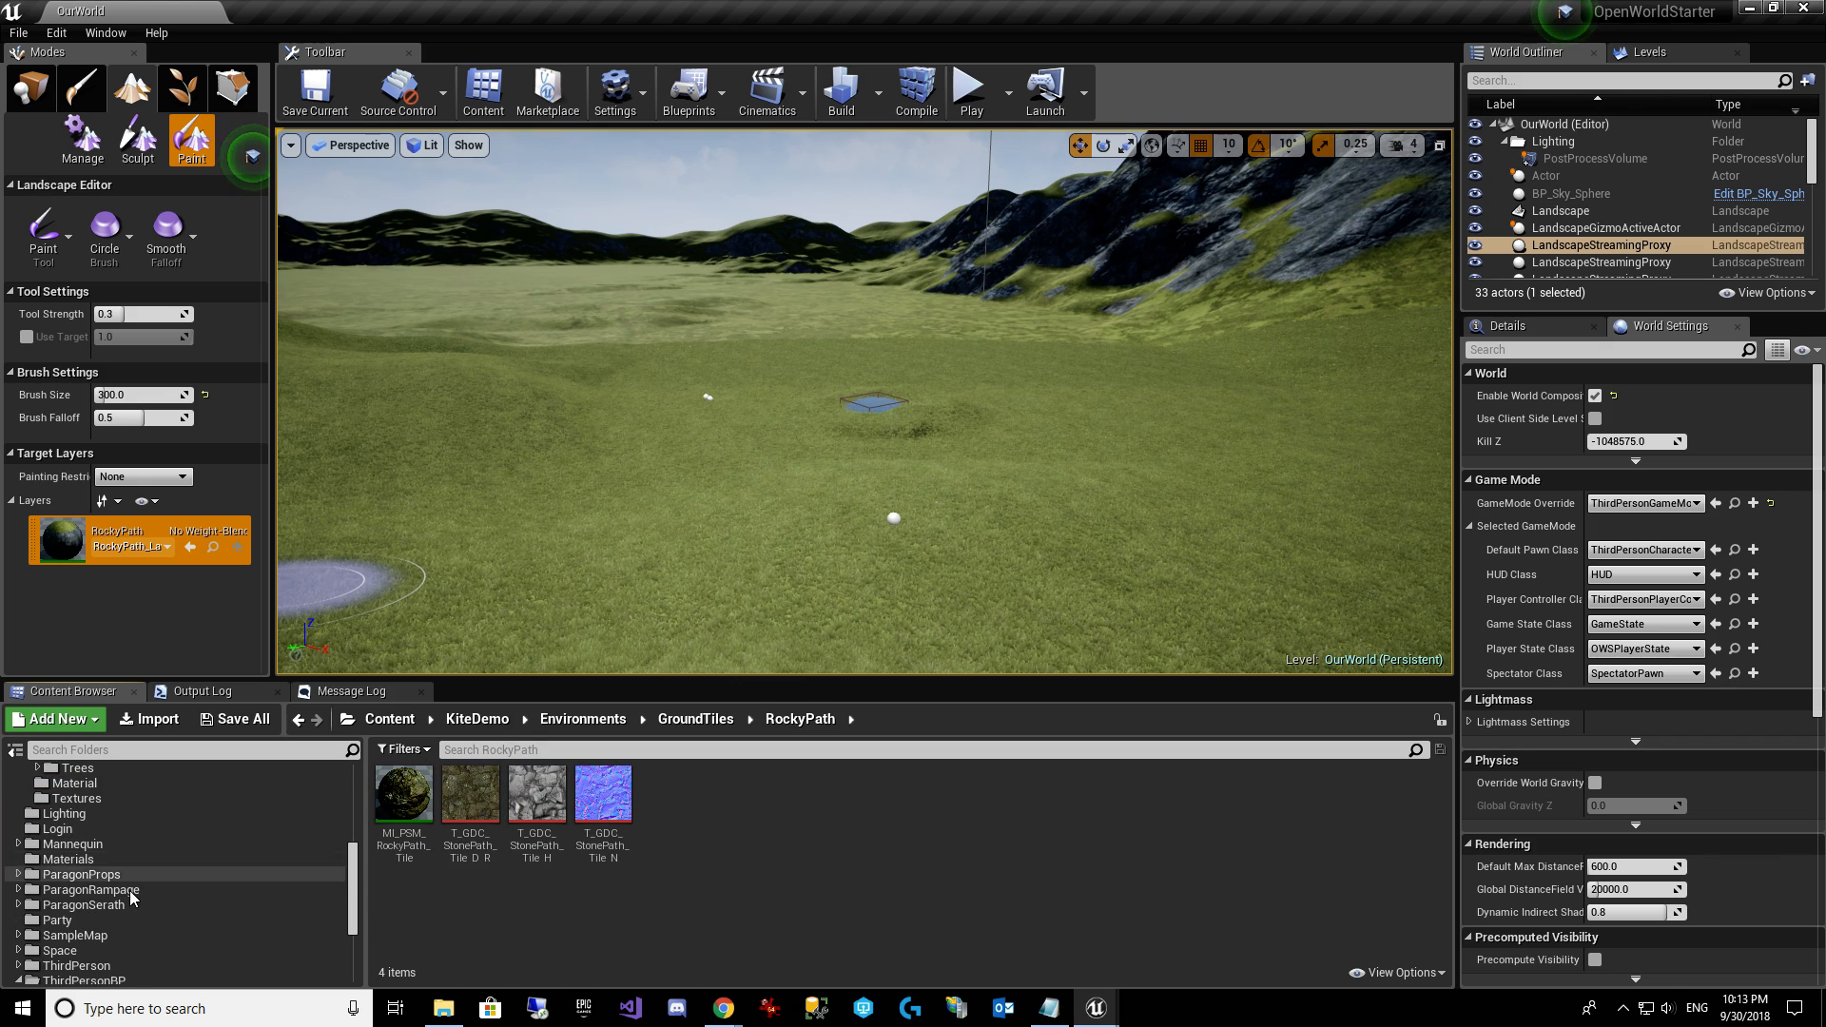
{"action": "left_click", "coordinate": [82, 859]}
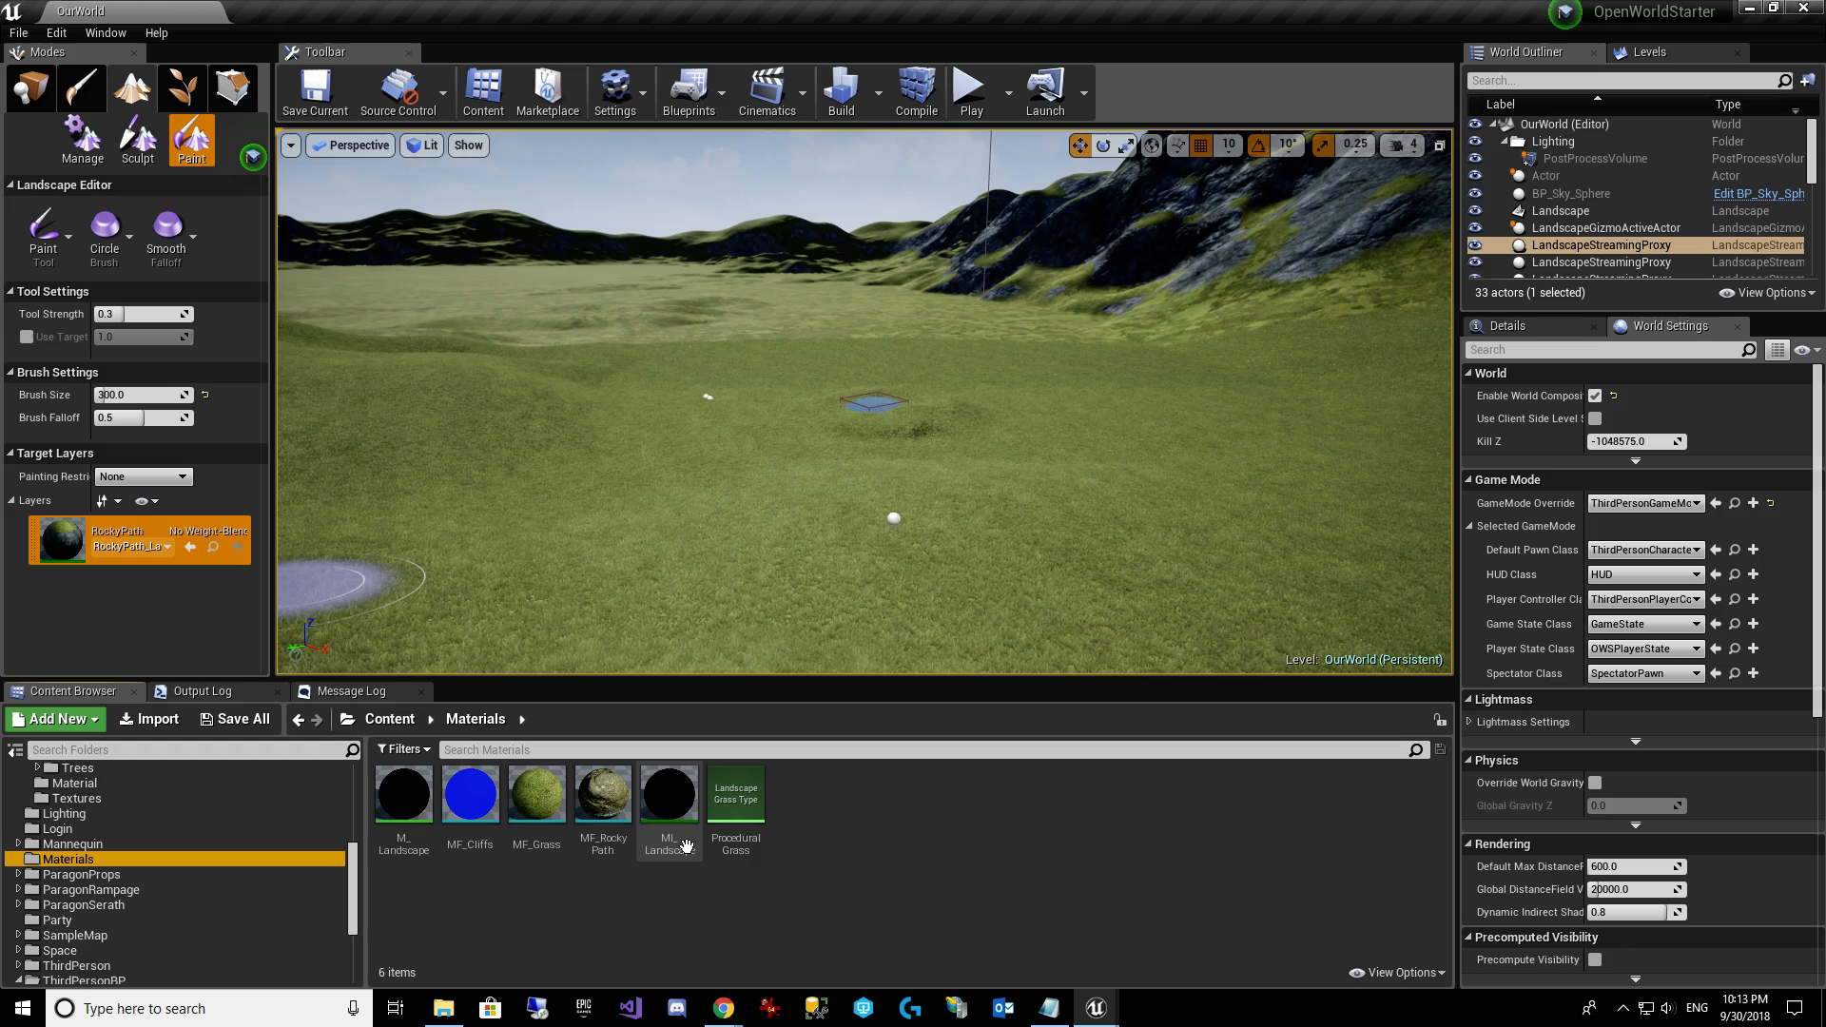
{"action": "double_click", "coordinate": [612, 804]}
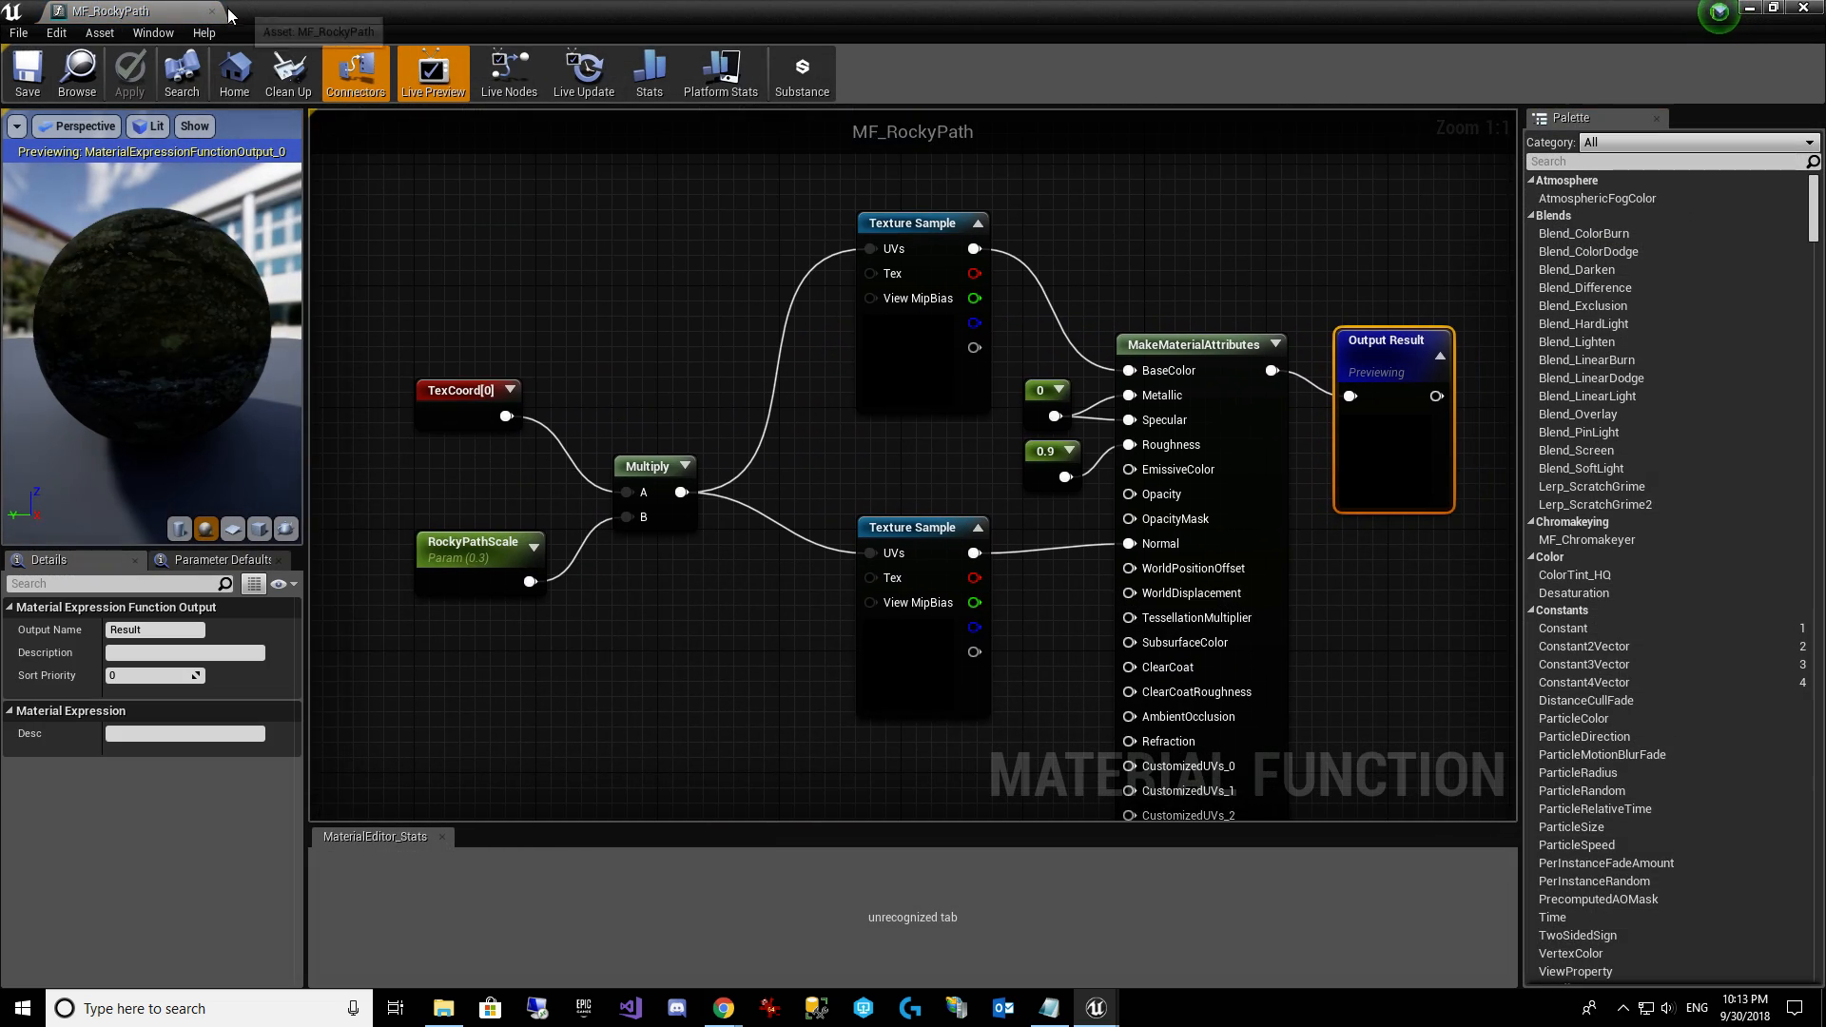
{"action": "left_click", "coordinate": [211, 11]}
In M_Landscape, delete the Layer Blend node and connect the second MatLayerBlend_Standard's Blended Material output to BreakMaterialAttributes.
{"action": "left_click", "coordinate": [413, 807]}
{"action": "double_click", "coordinate": [415, 814]}
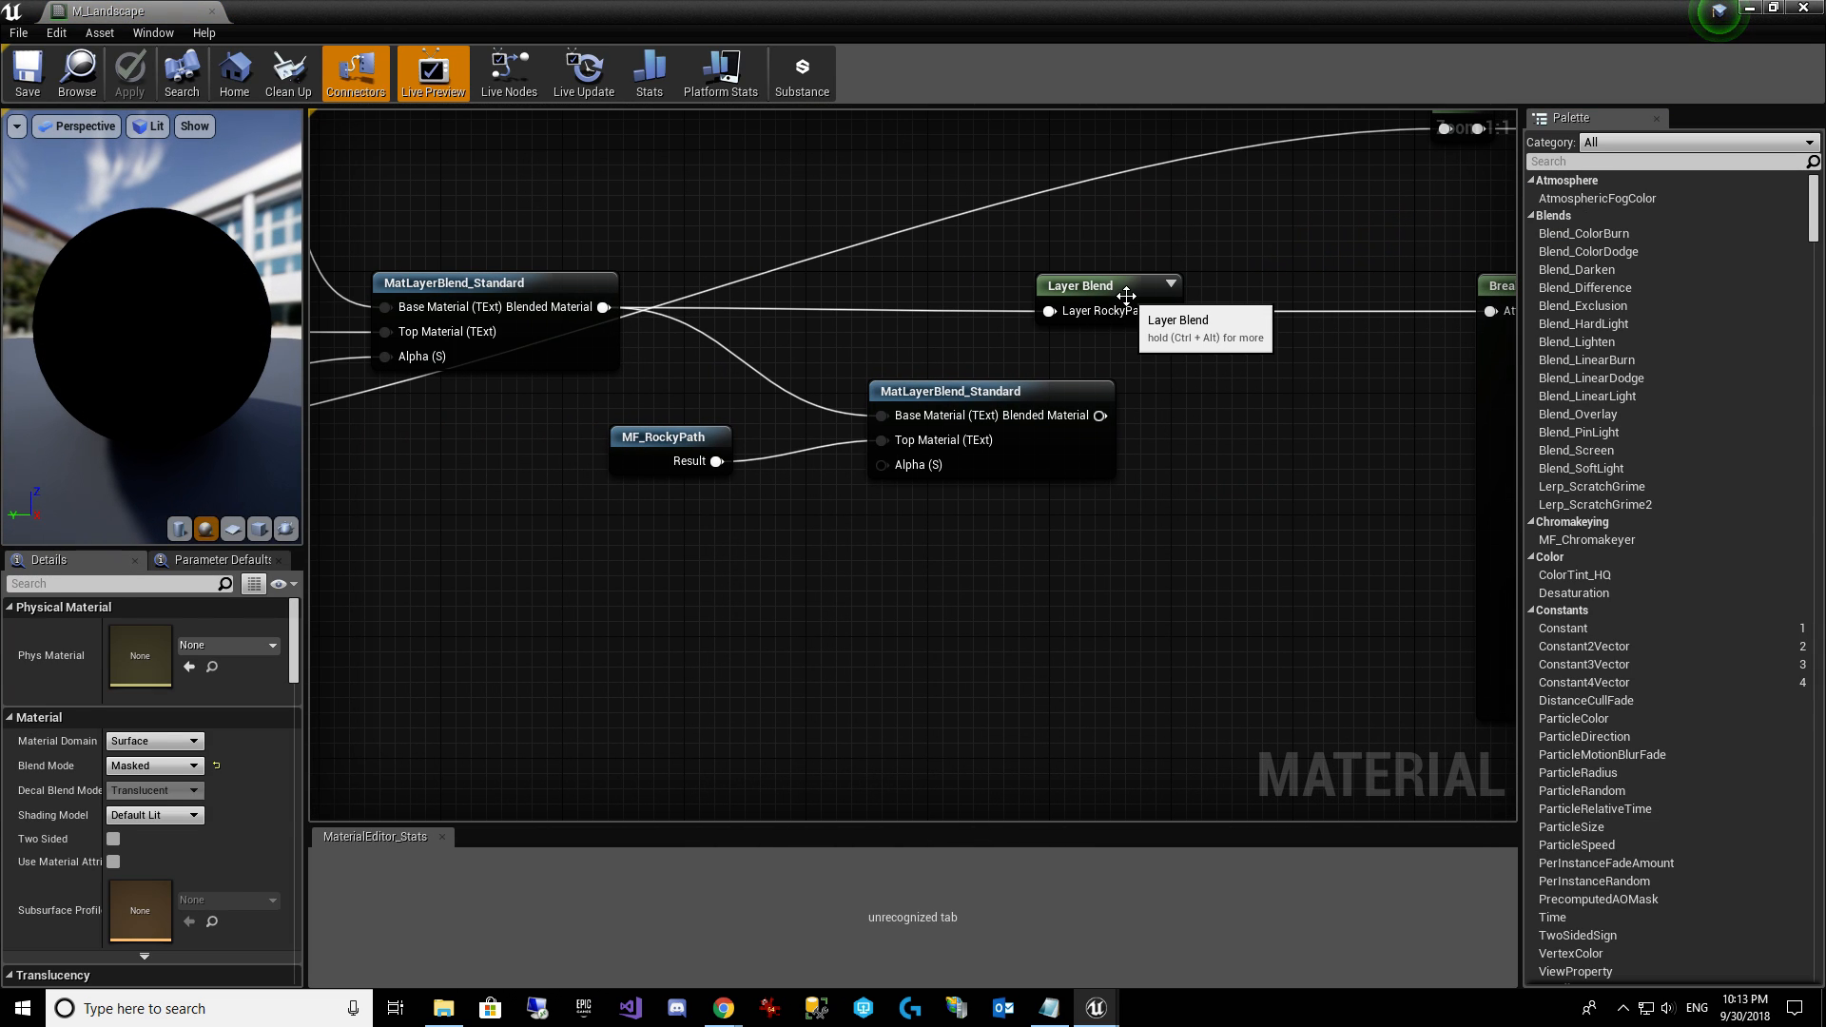
{"action": "left_click", "coordinate": [1104, 290]}
{"action": "key", "text": "Delete"}
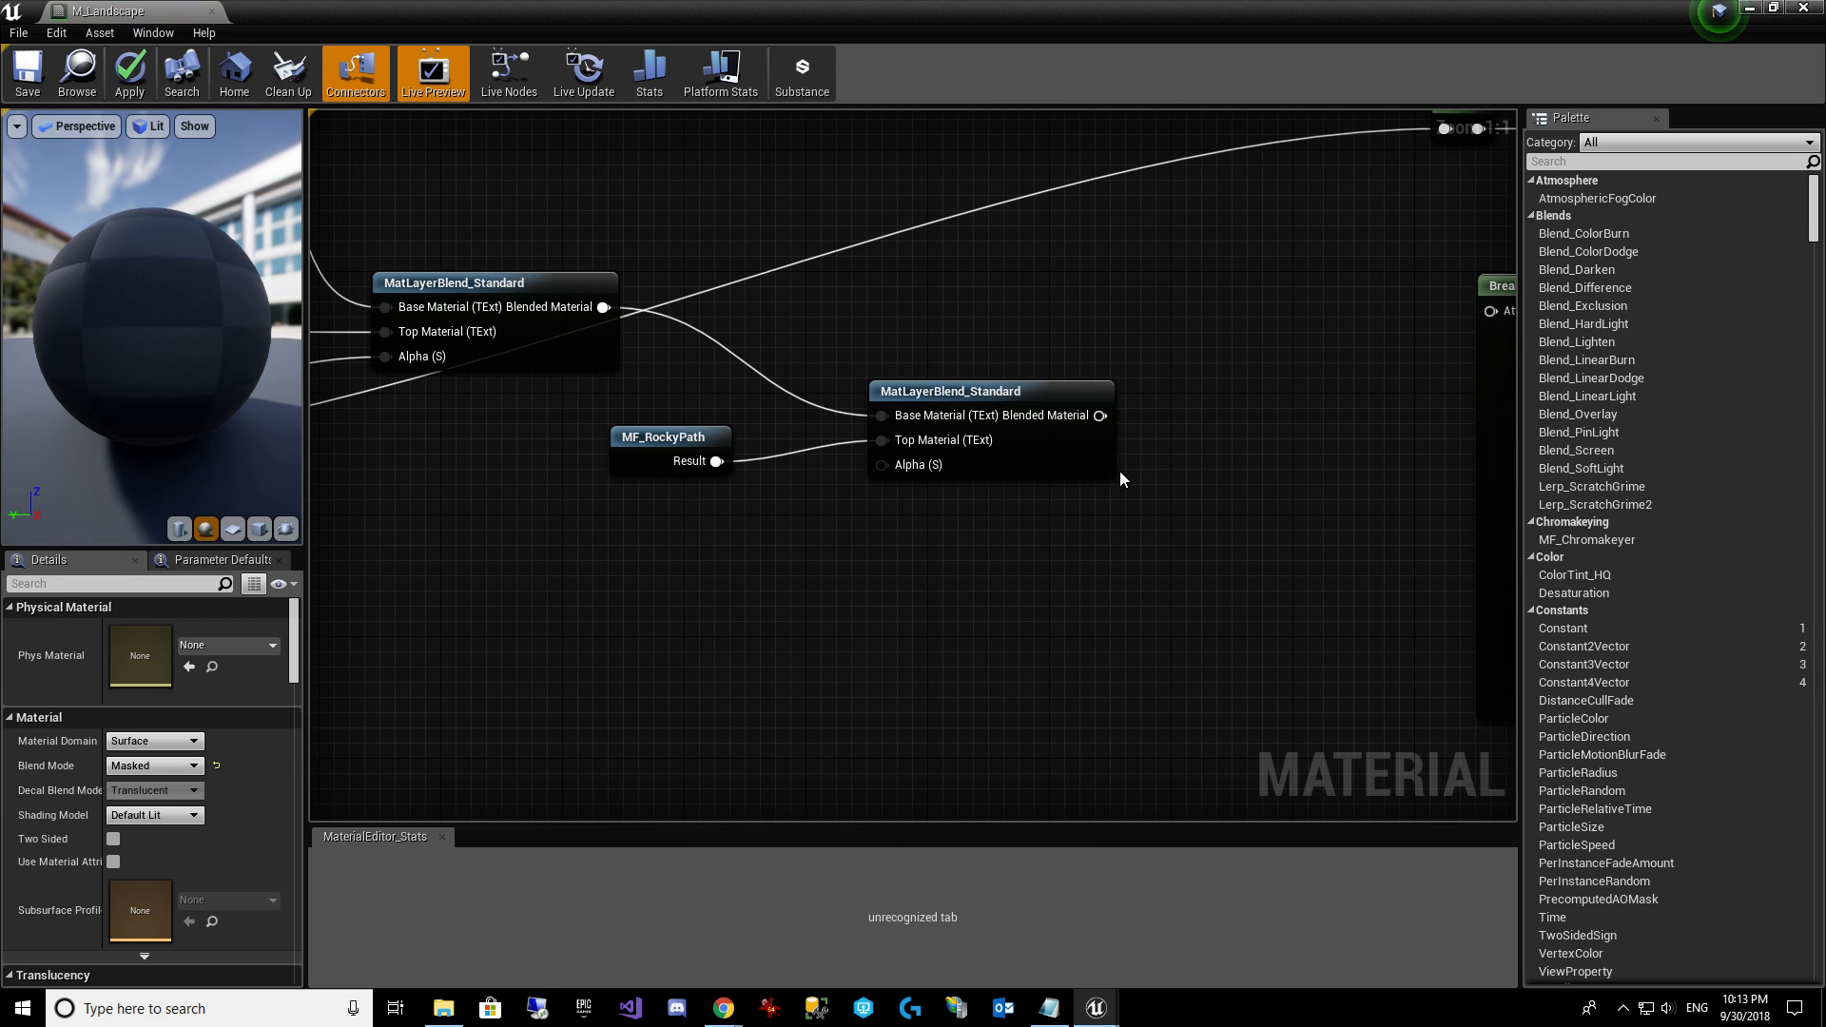
{"action": "left_click_drag", "start_coordinate": [1101, 416], "coordinate": [1293, 316]}
Add a LandscapeLayerSample node below MF_RockyPath and set its parameter name to RockyPath.
{"action": "right_click", "coordinate": [482, 666]}
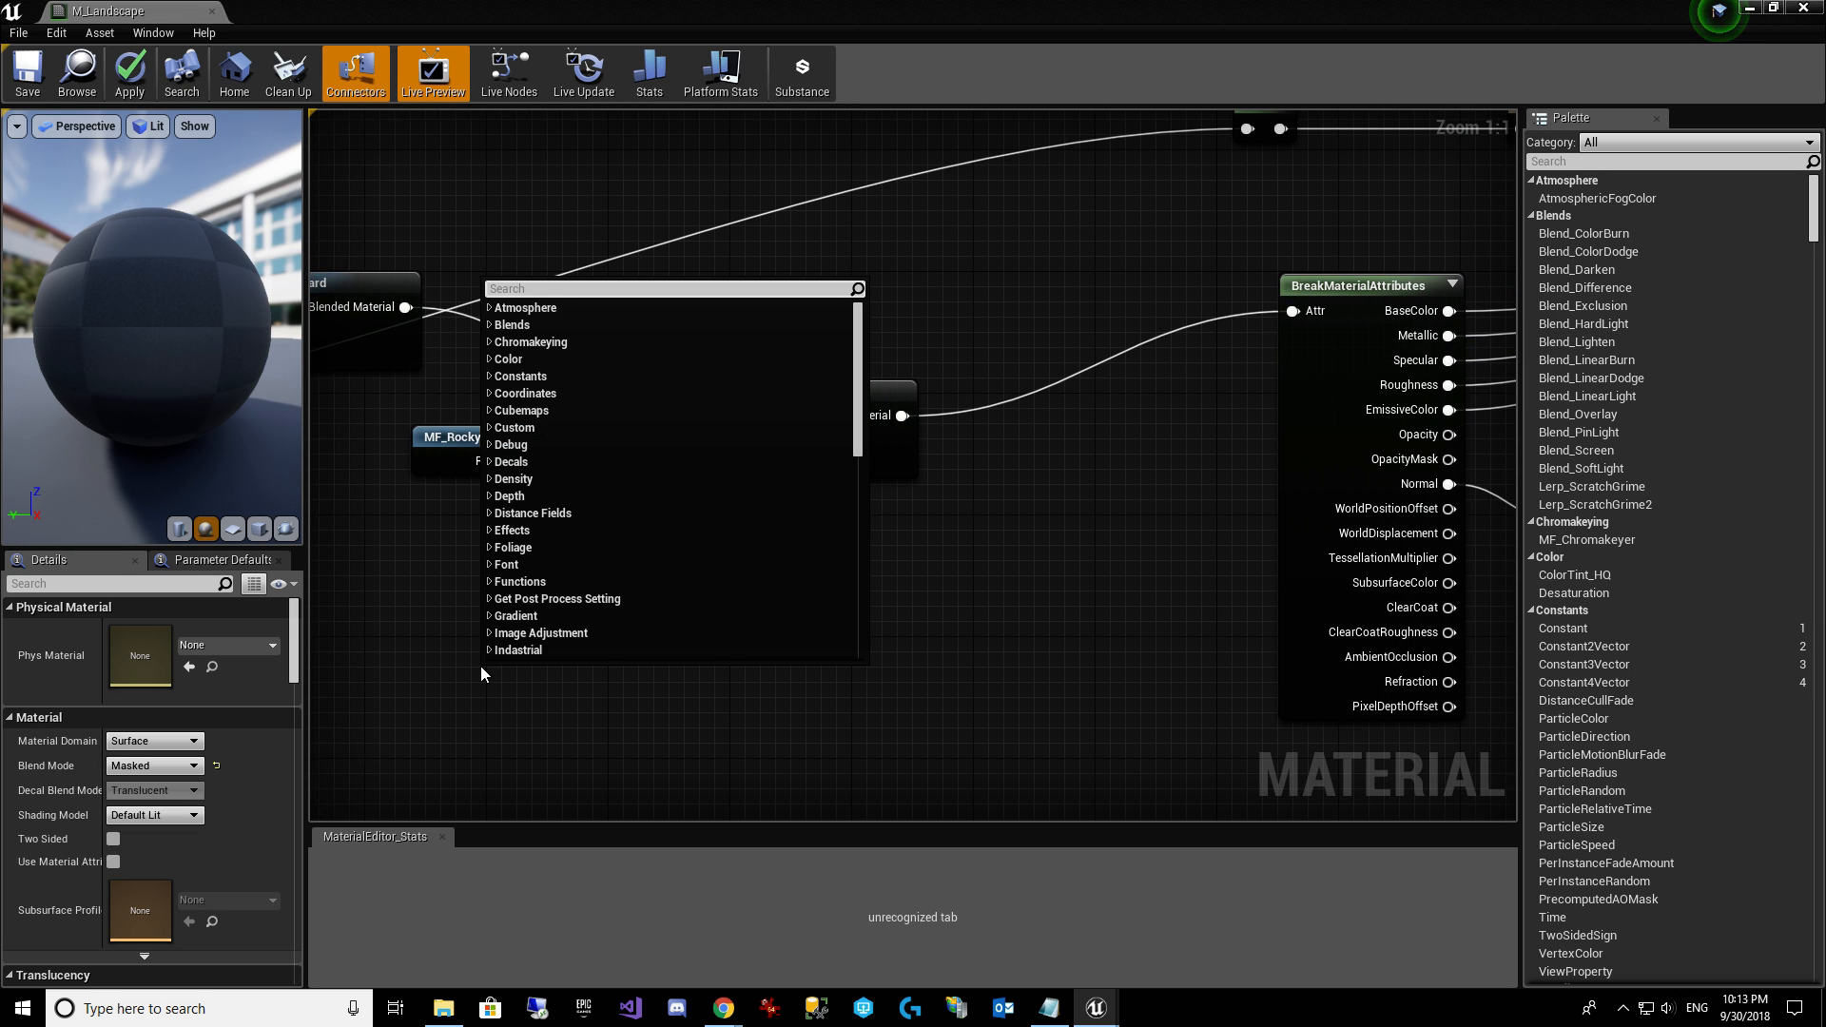
{"action": "type", "text": "layer"}
{"action": "scroll", "coordinate": [674, 531], "scroll_direction": "up", "scroll_amount": 2}
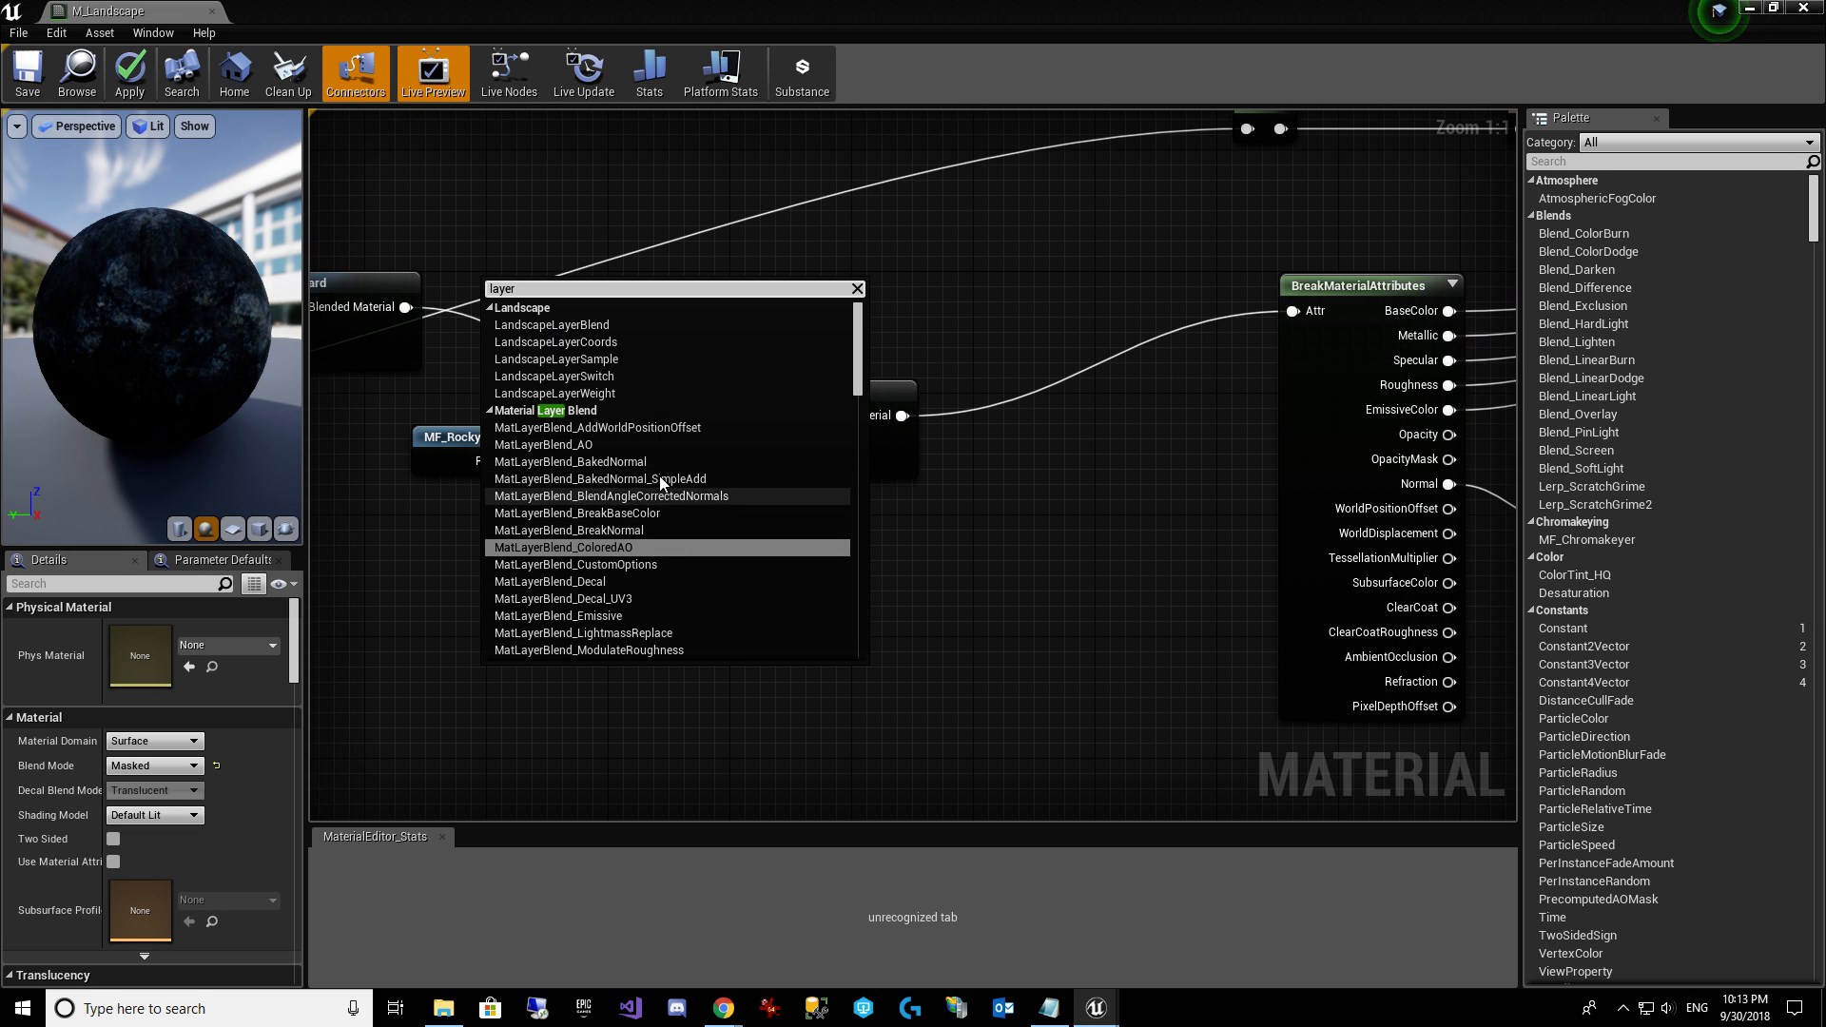
{"action": "left_click", "coordinate": [620, 360]}
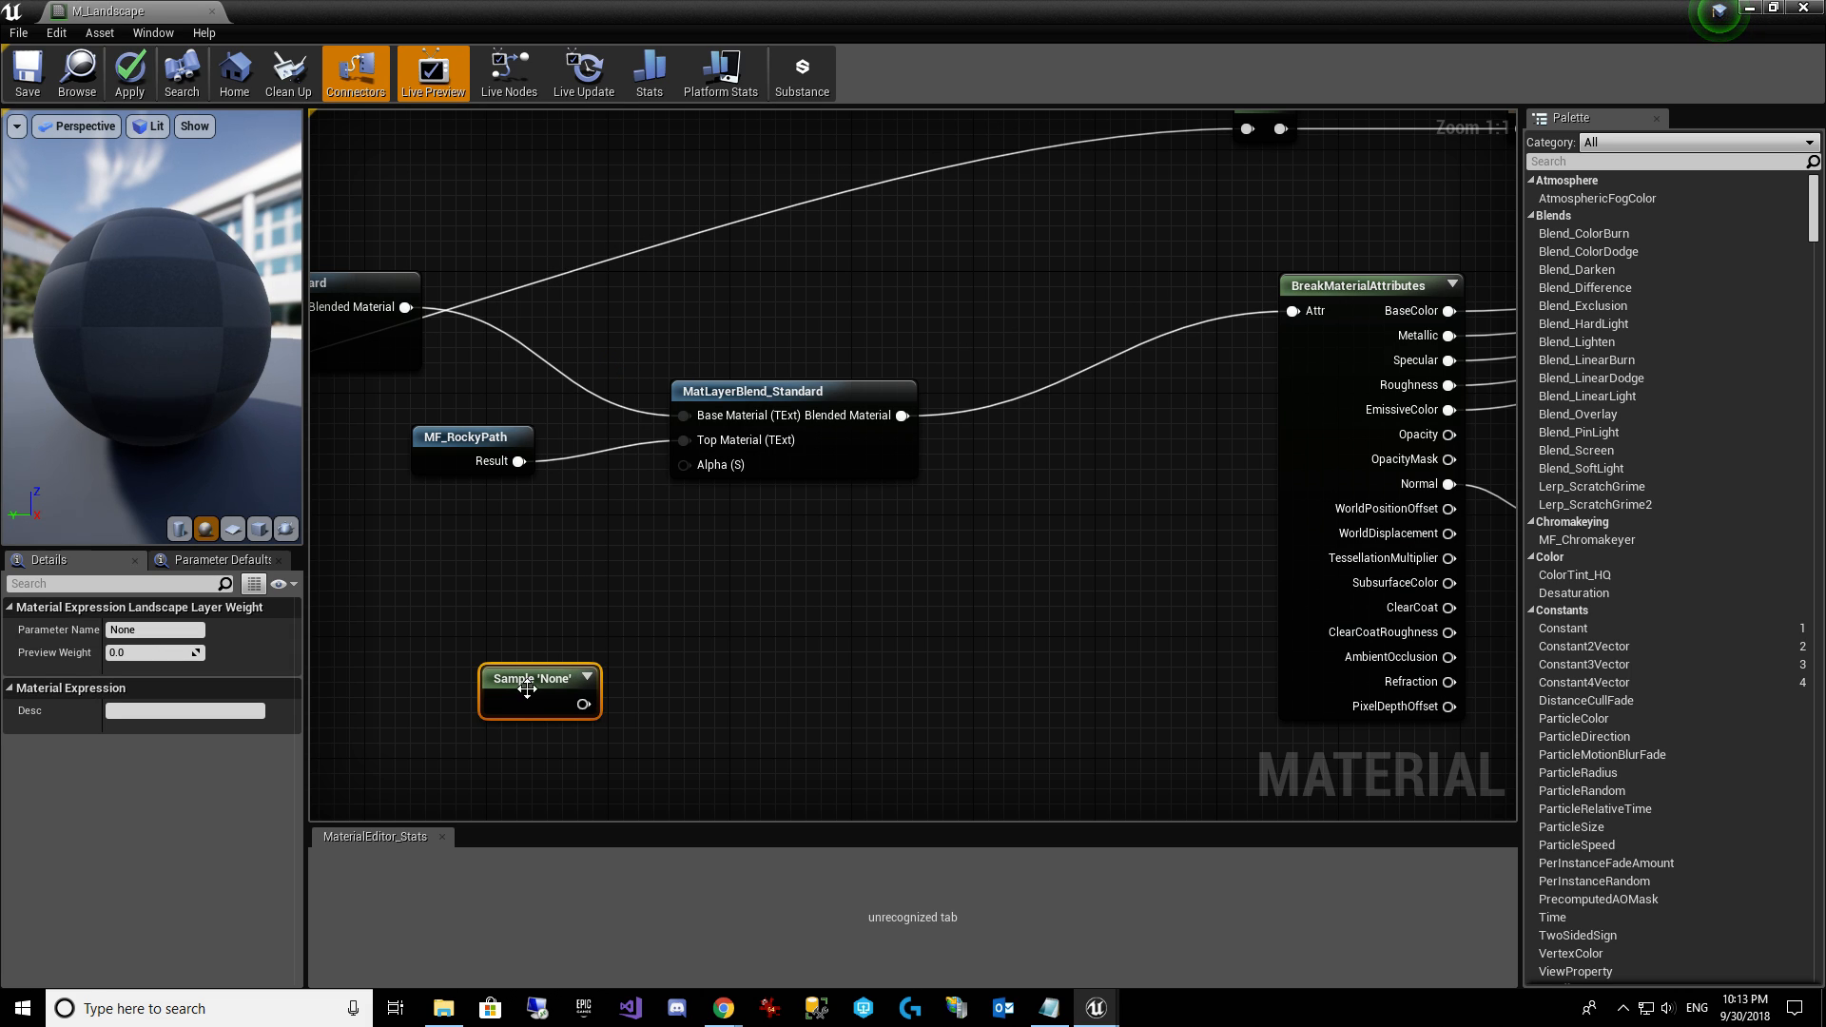
{"action": "left_click", "coordinate": [165, 630]}
{"action": "type", "text": "RockyPath"}
{"action": "key", "text": "Return"}
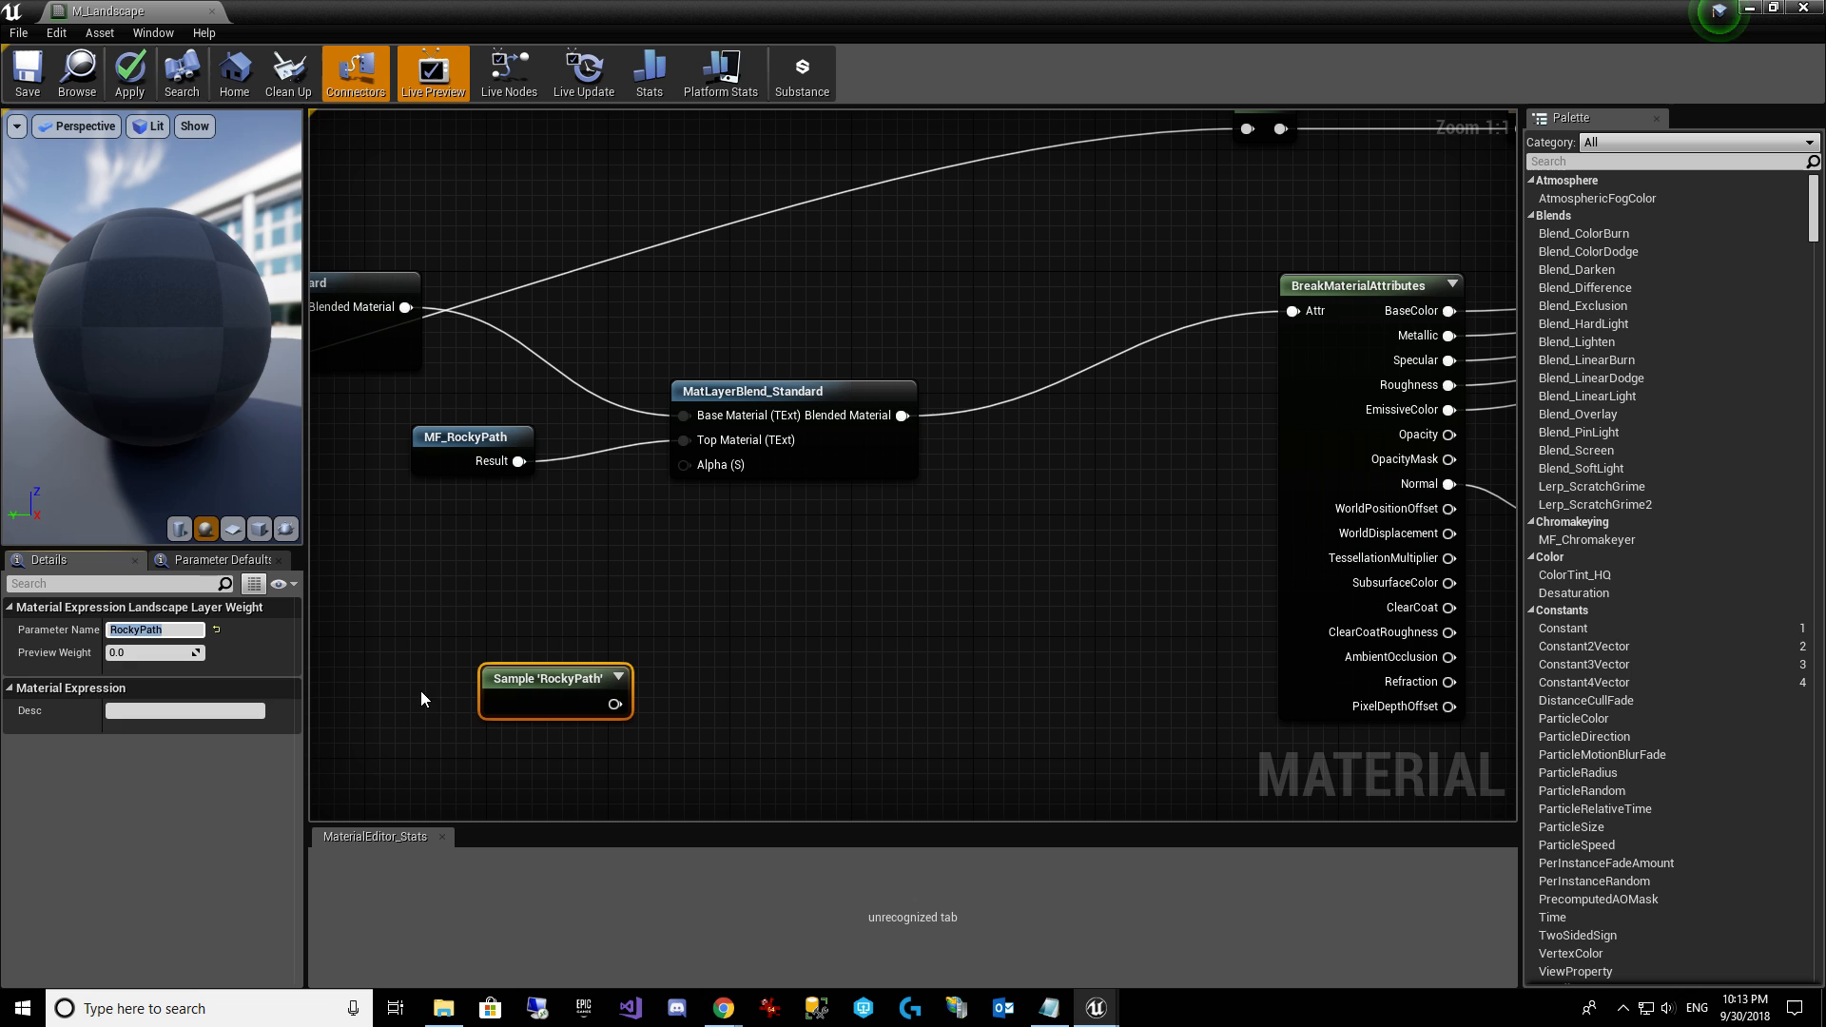
Connect the RockyPath sample to the Alpha input of the second MatLayerBlend_Standard, then save and close M_Landscape.
{"action": "left_click_drag", "start_coordinate": [547, 707], "coordinate": [684, 465]}
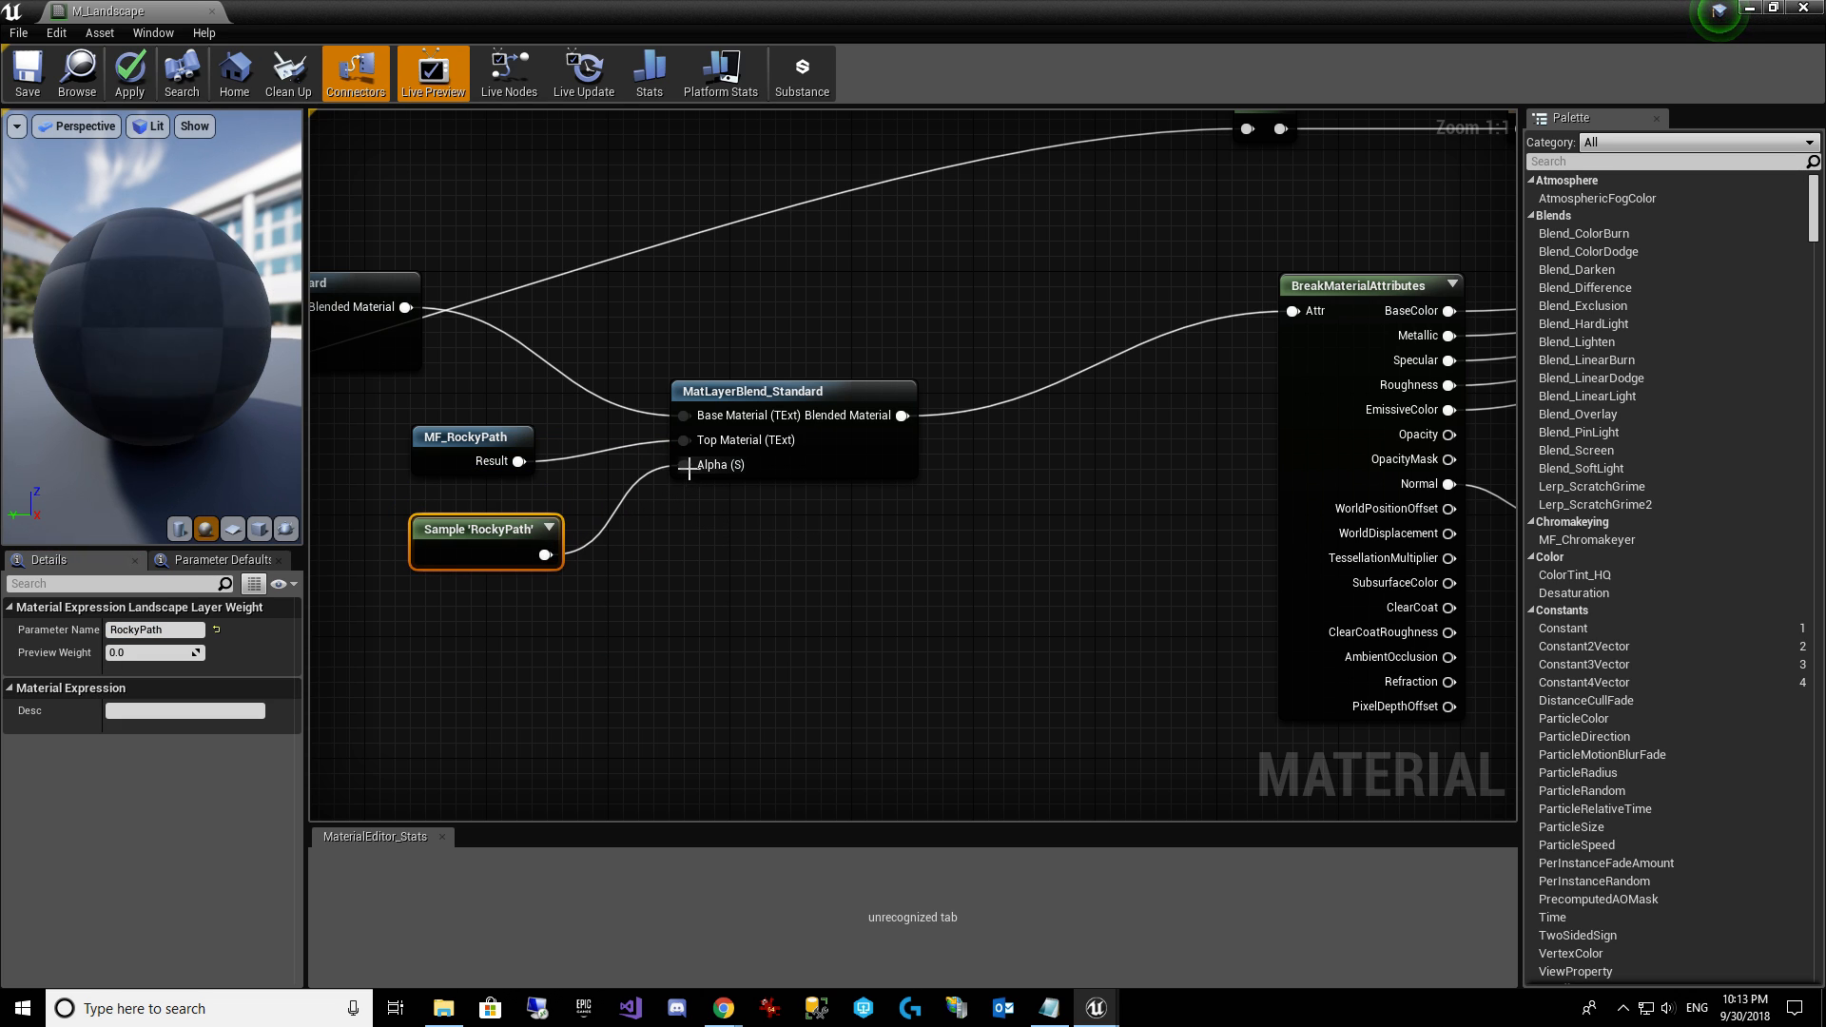
{"action": "left_click", "coordinate": [15, 59]}
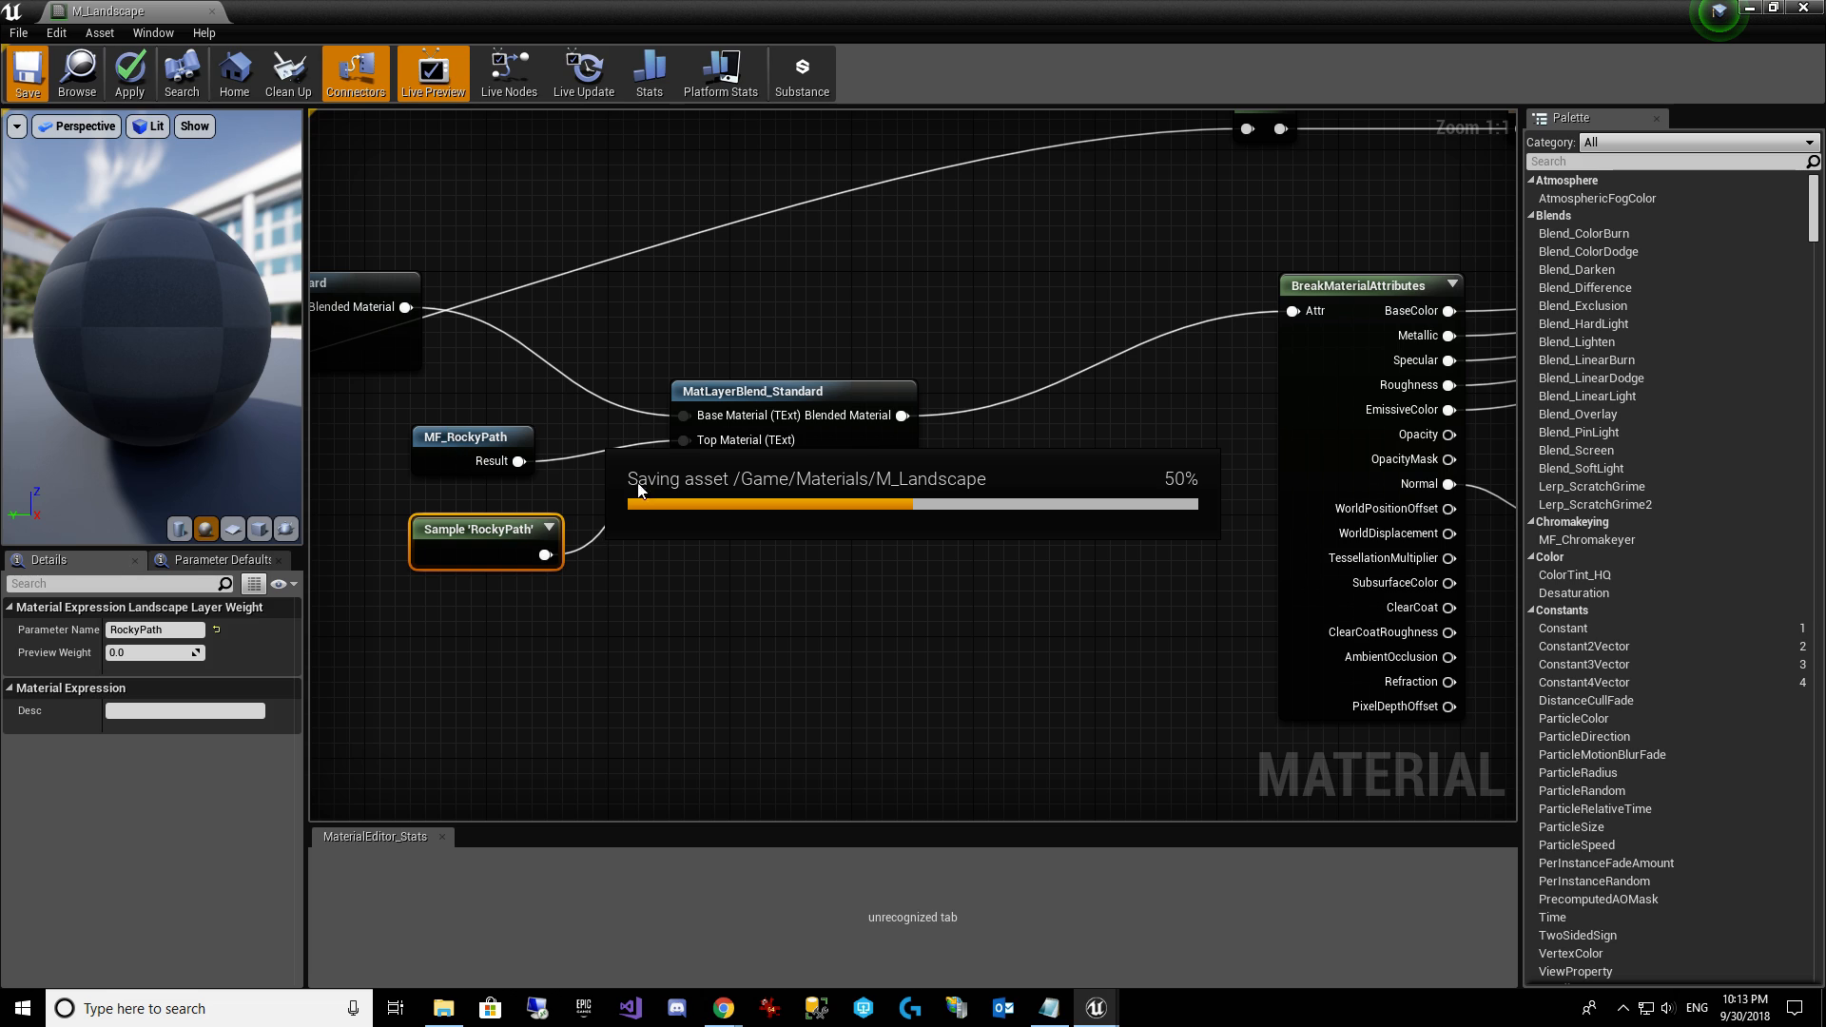
{"action": "left_click", "coordinate": [208, 12]}
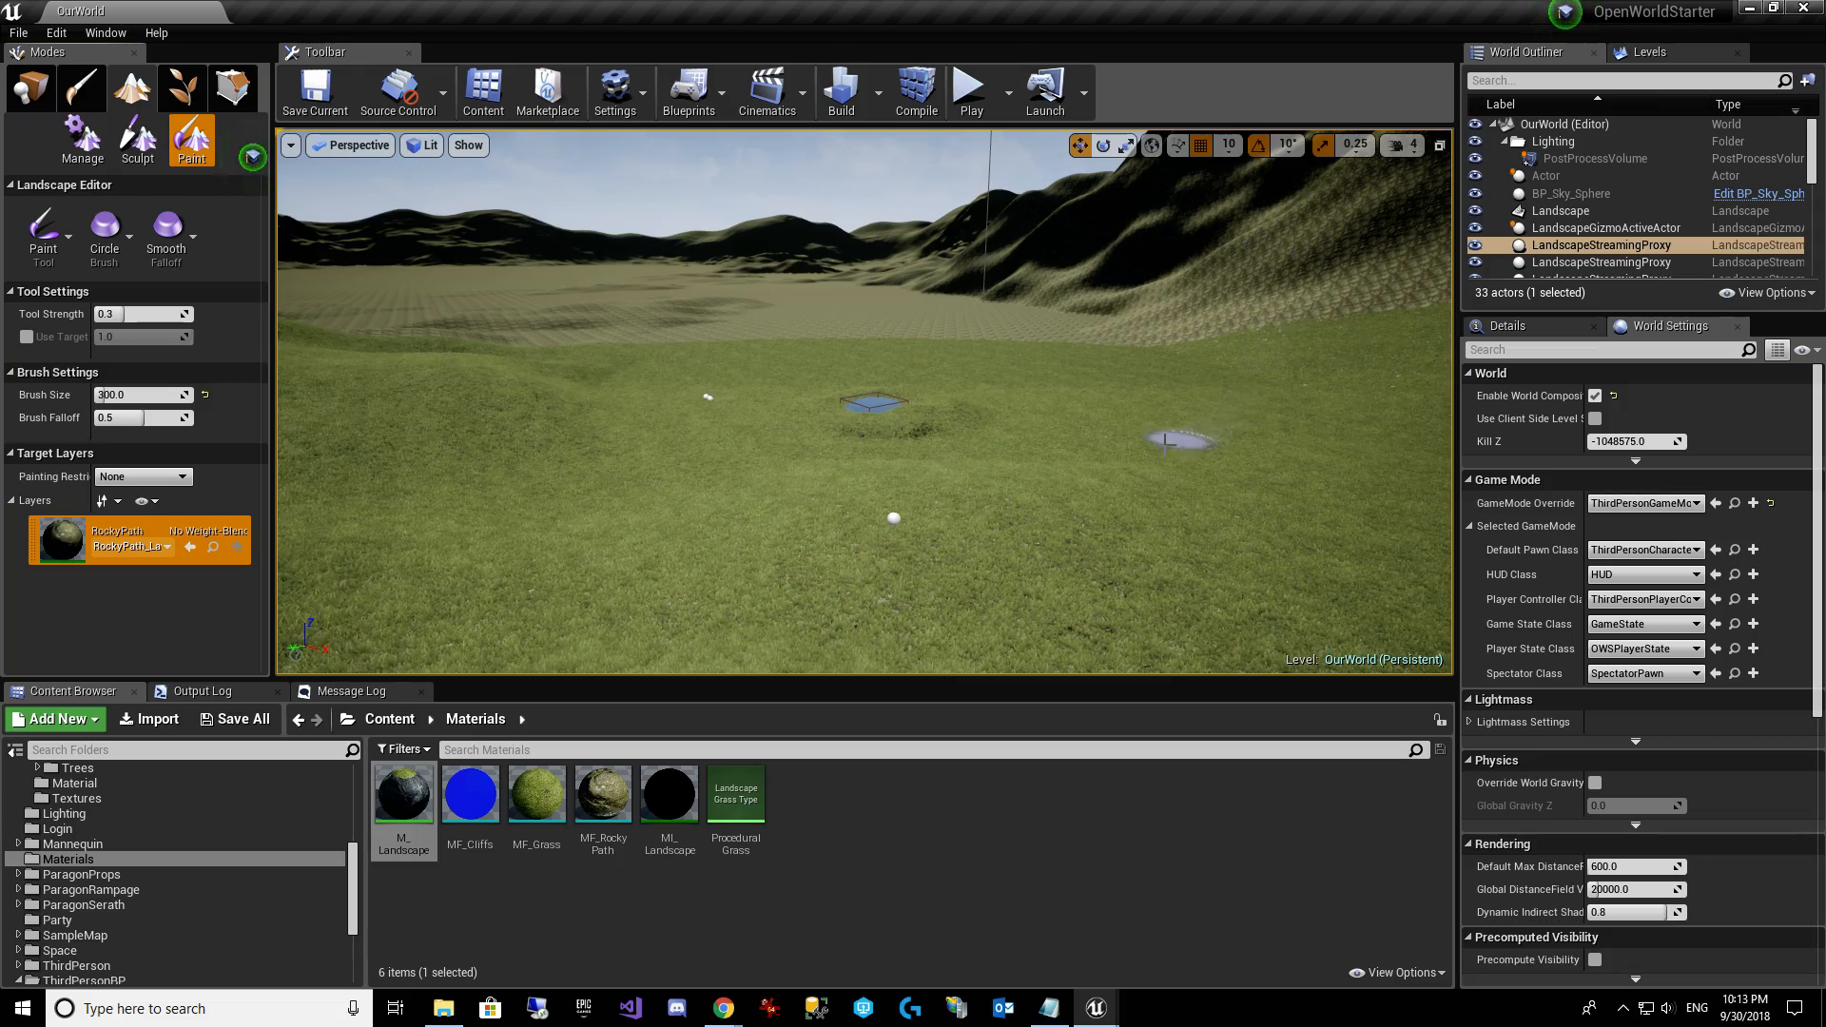
Set the viewport camera speed to 8 and view the landscape from high above.
{"action": "right_click_drag", "start_coordinate": [1167, 442], "coordinate": [1227, 398]}
{"action": "left_click", "coordinate": [1415, 145]}
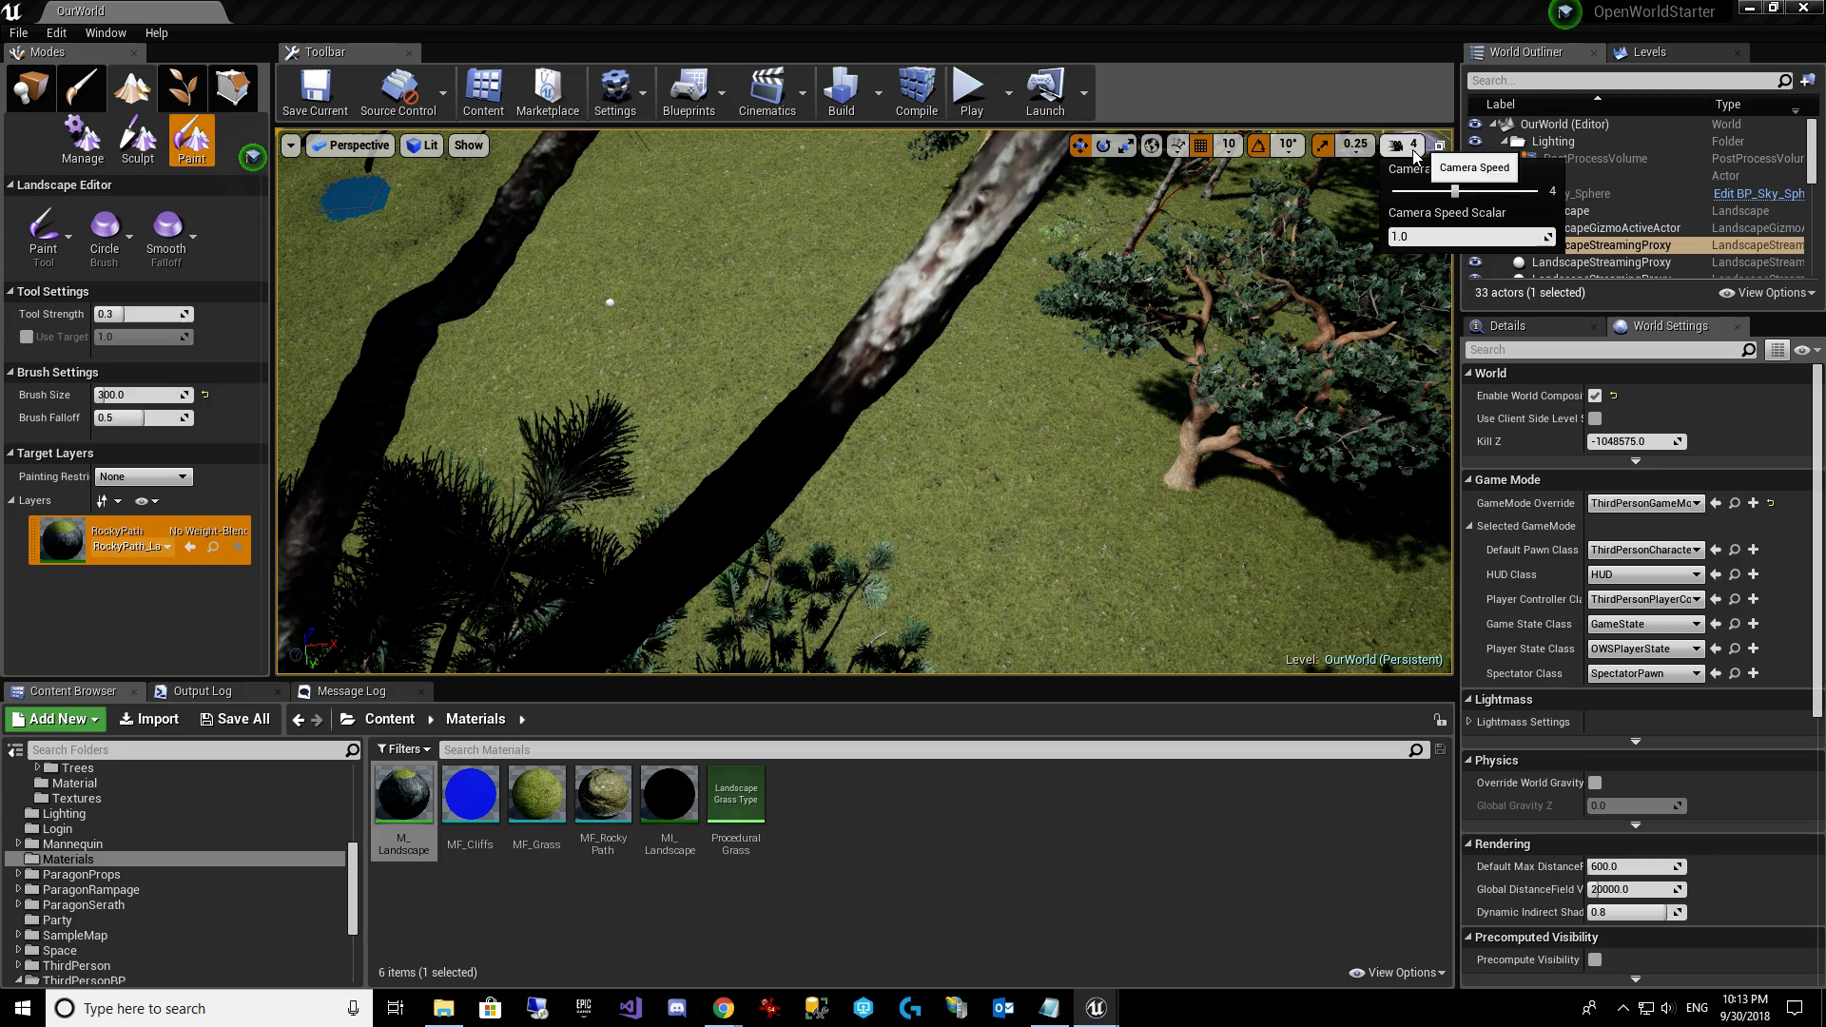
{"action": "right_click_drag", "start_coordinate": [1180, 380], "coordinate": [1179, 400]}
{"action": "key", "text": "s"}
{"action": "key", "text": "w"}
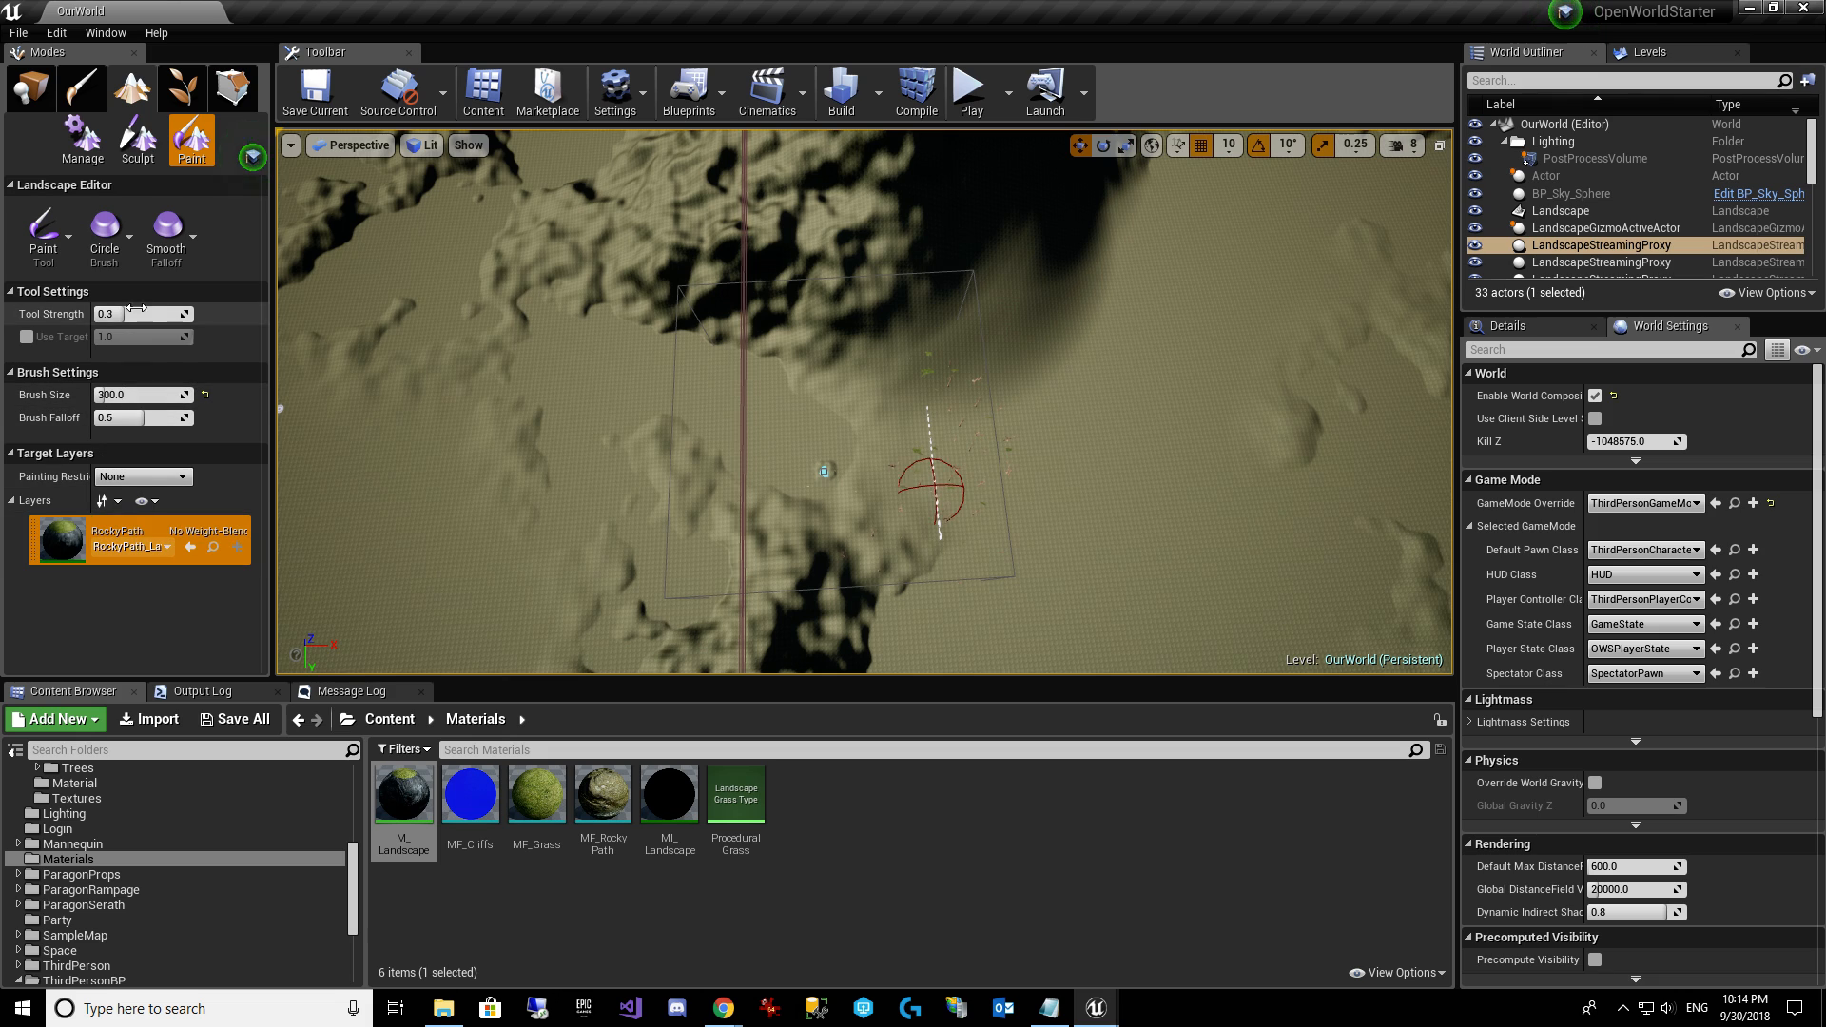
Set the landscape paint tool strength to 1.0, brush size to 8192 and brush falloff to 0.0.
{"action": "left_click", "coordinate": [103, 238]}
{"action": "left_click", "coordinate": [172, 229]}
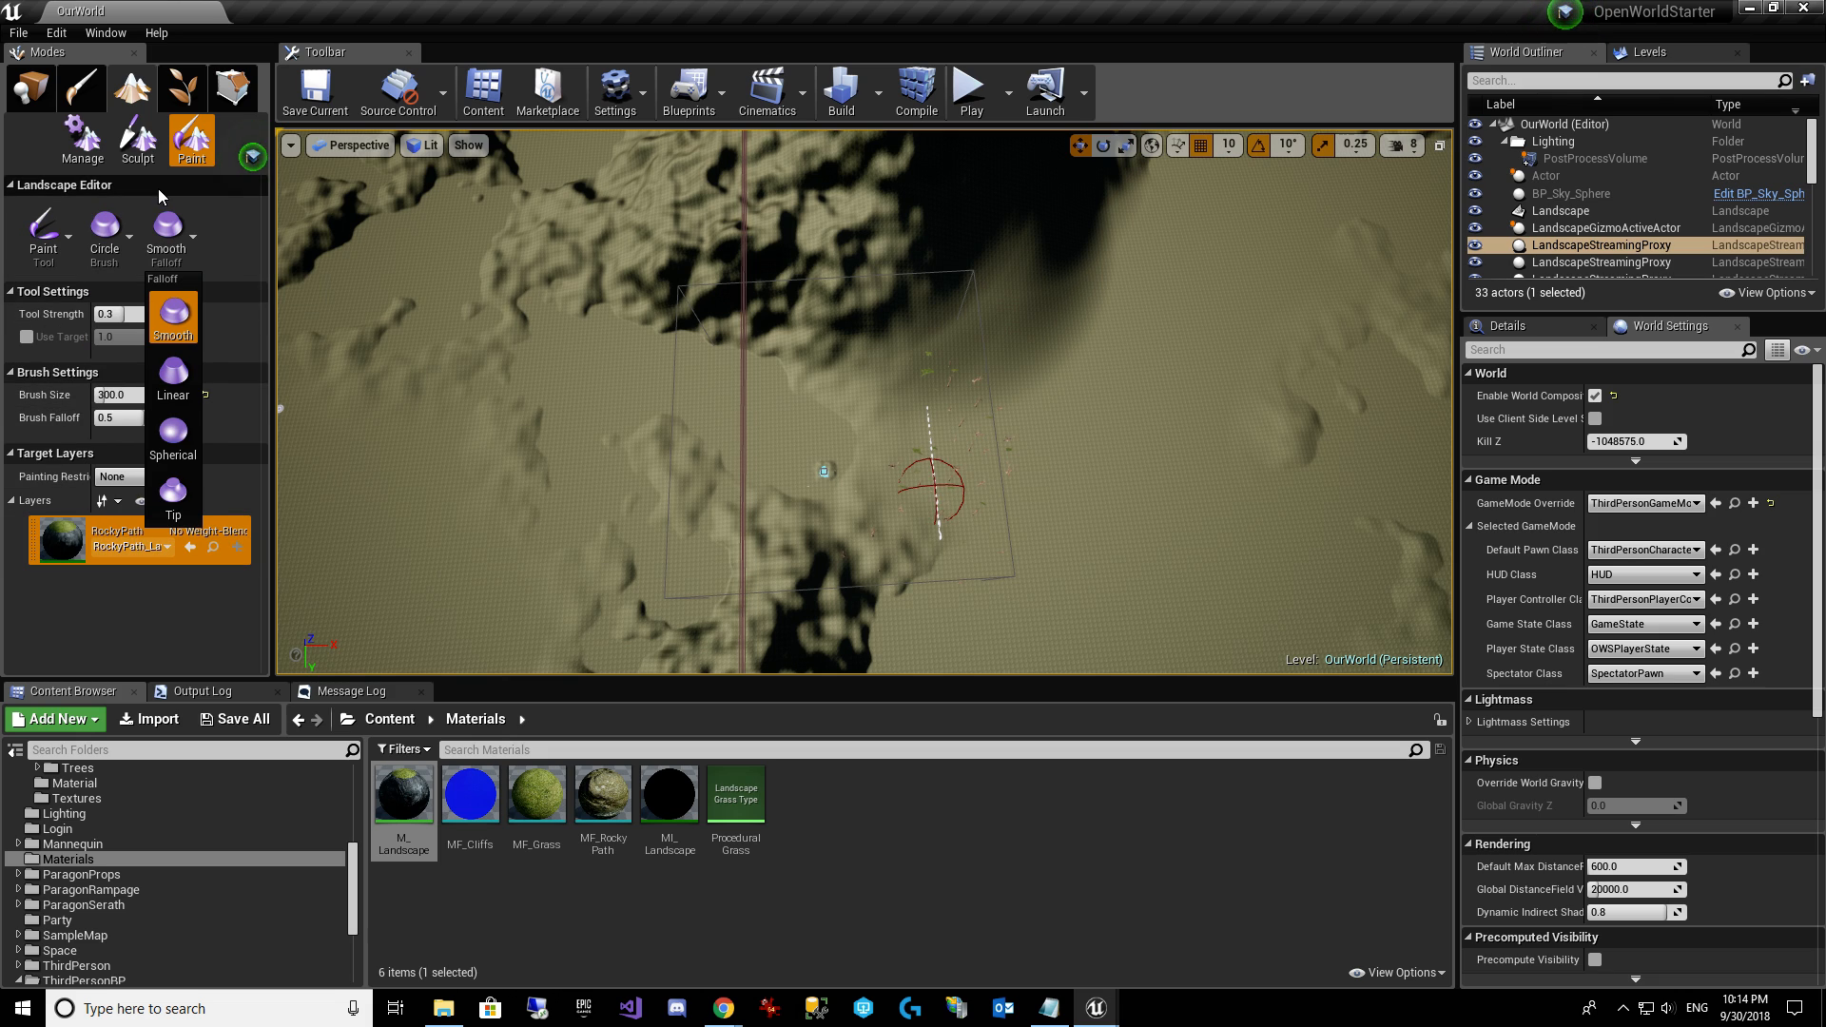
{"action": "left_click", "coordinate": [193, 136]}
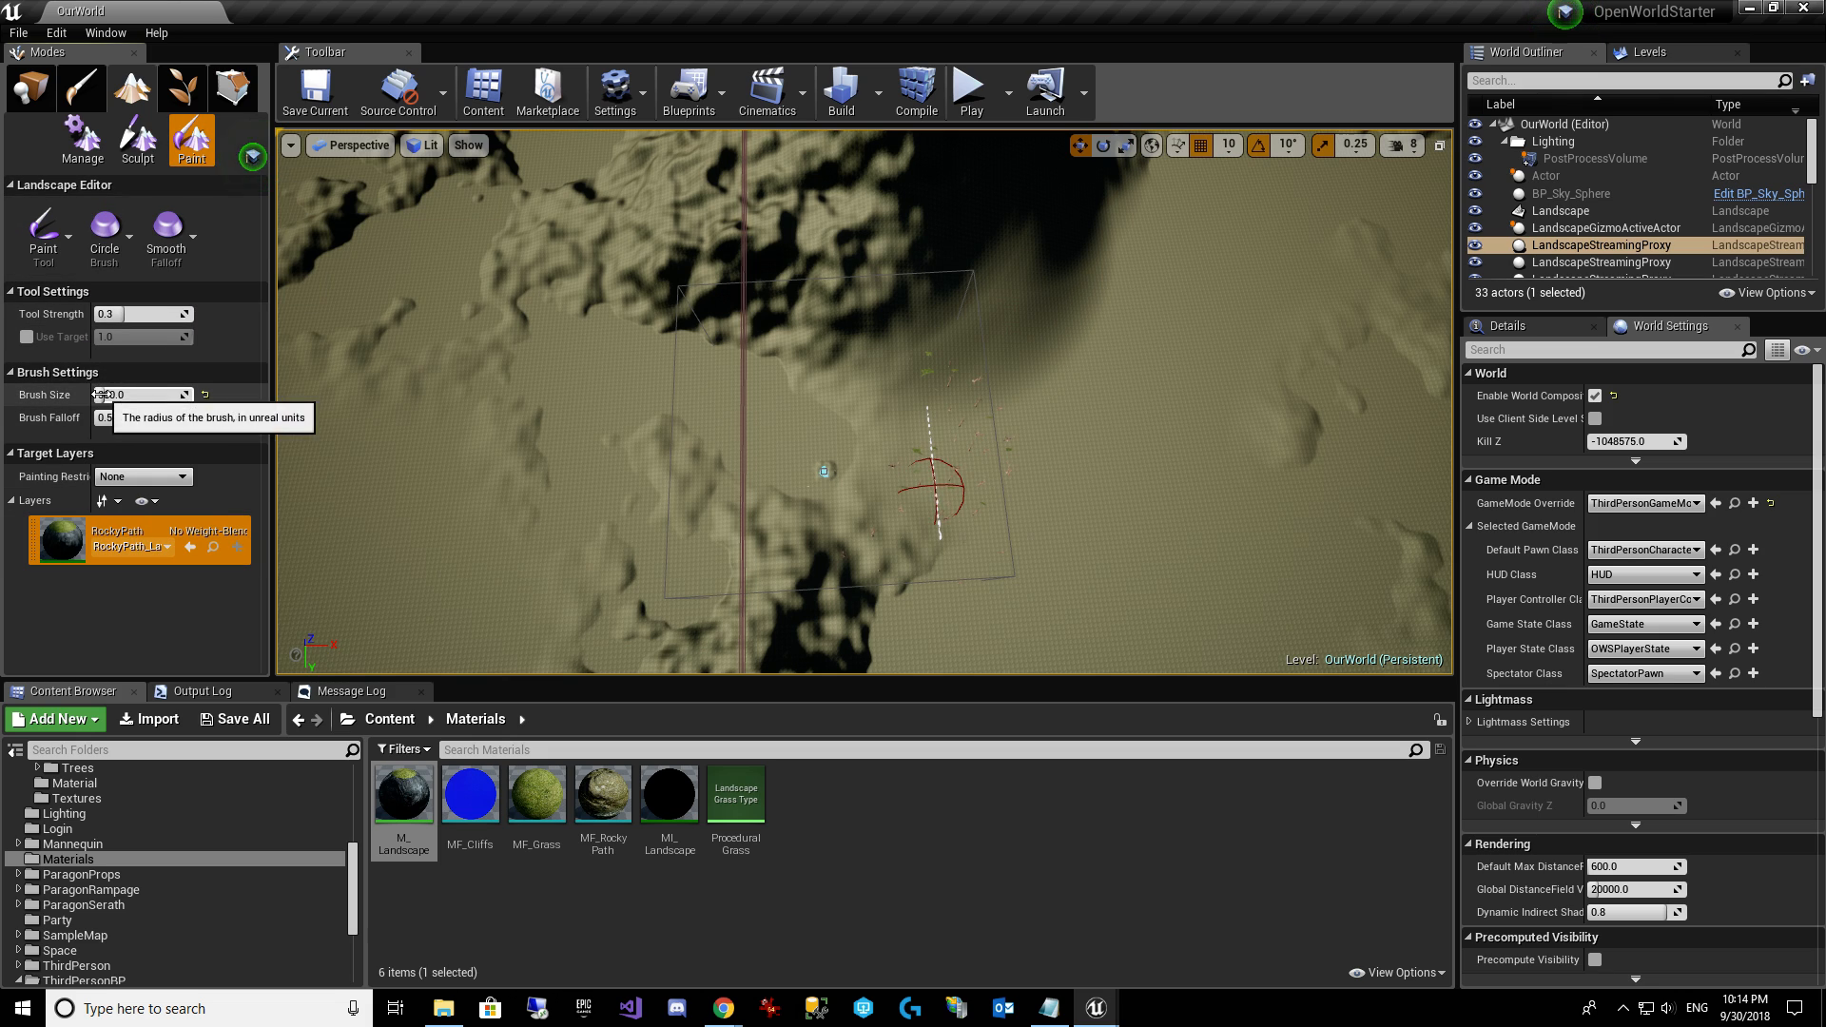
{"action": "left_click_drag", "start_coordinate": [143, 395], "coordinate": [285, 393]}
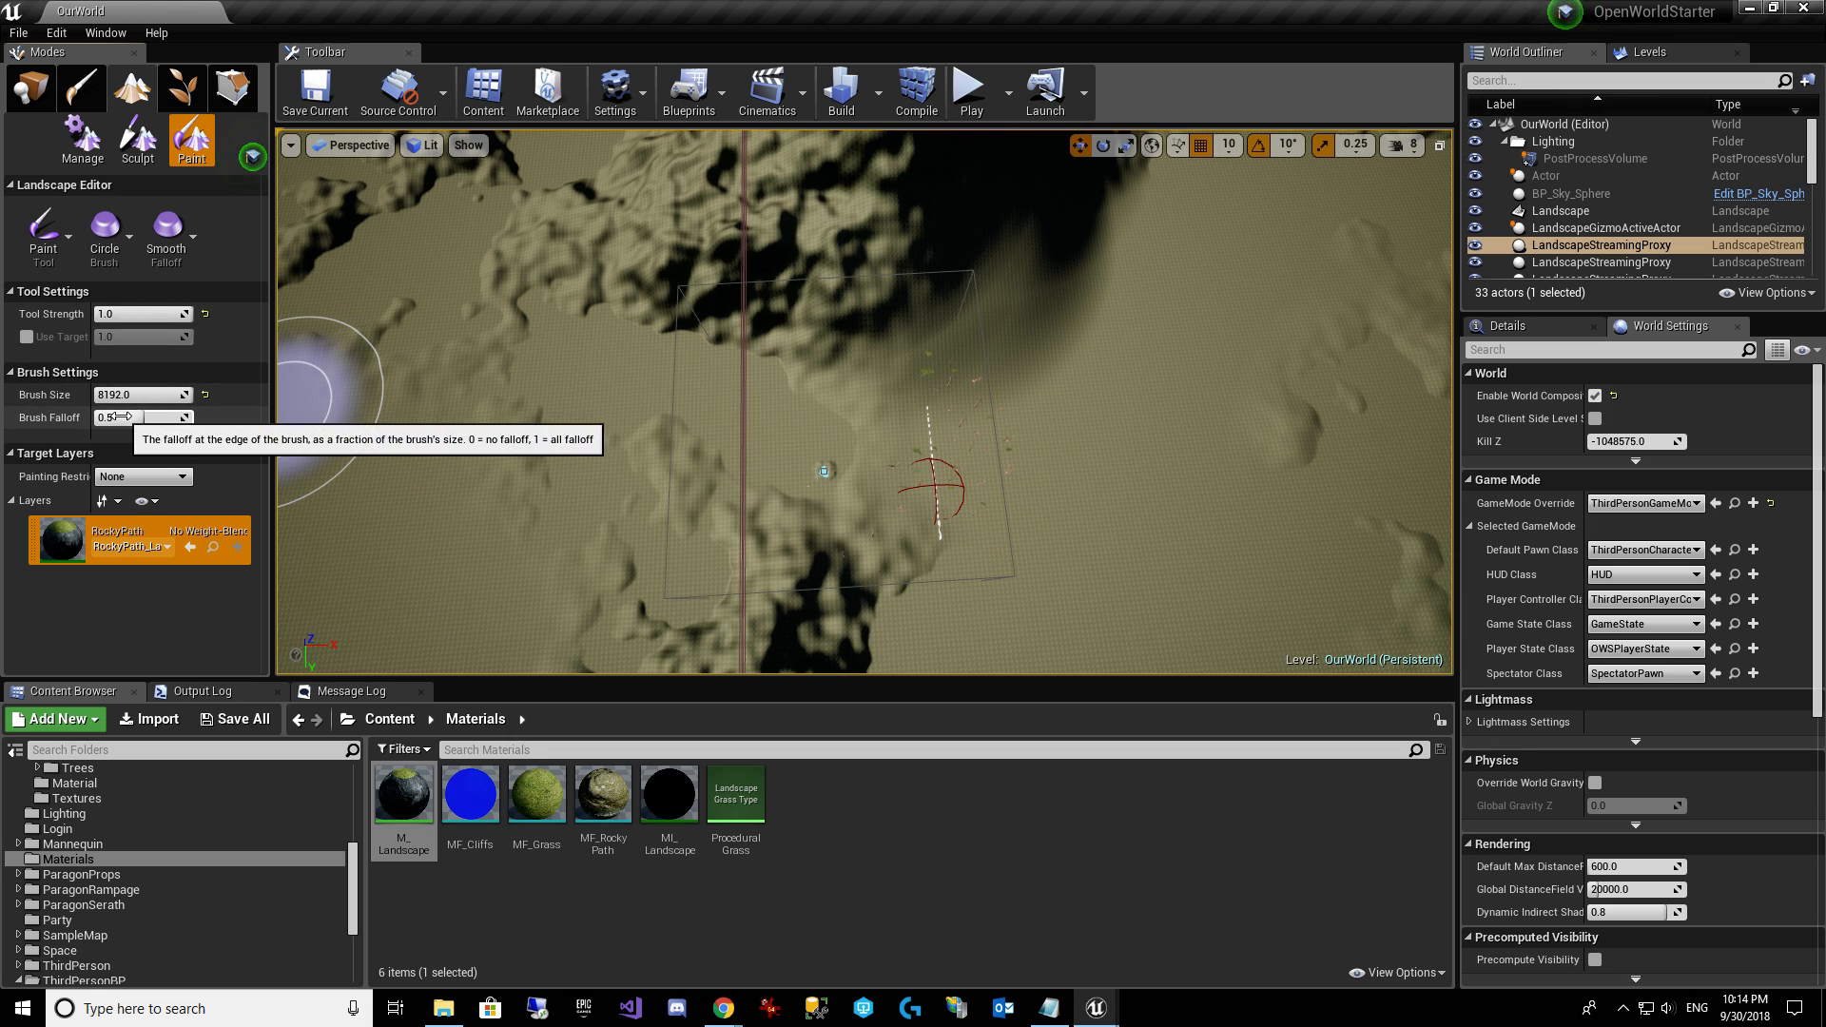
{"action": "mouse_move", "coordinate": [126, 418]}
{"action": "left_mouse_down"}
{"action": "mouse_move", "coordinate": [194, 417]}
{"action": "mouse_move", "coordinate": [94, 418]}
{"action": "left_mouse_up"}
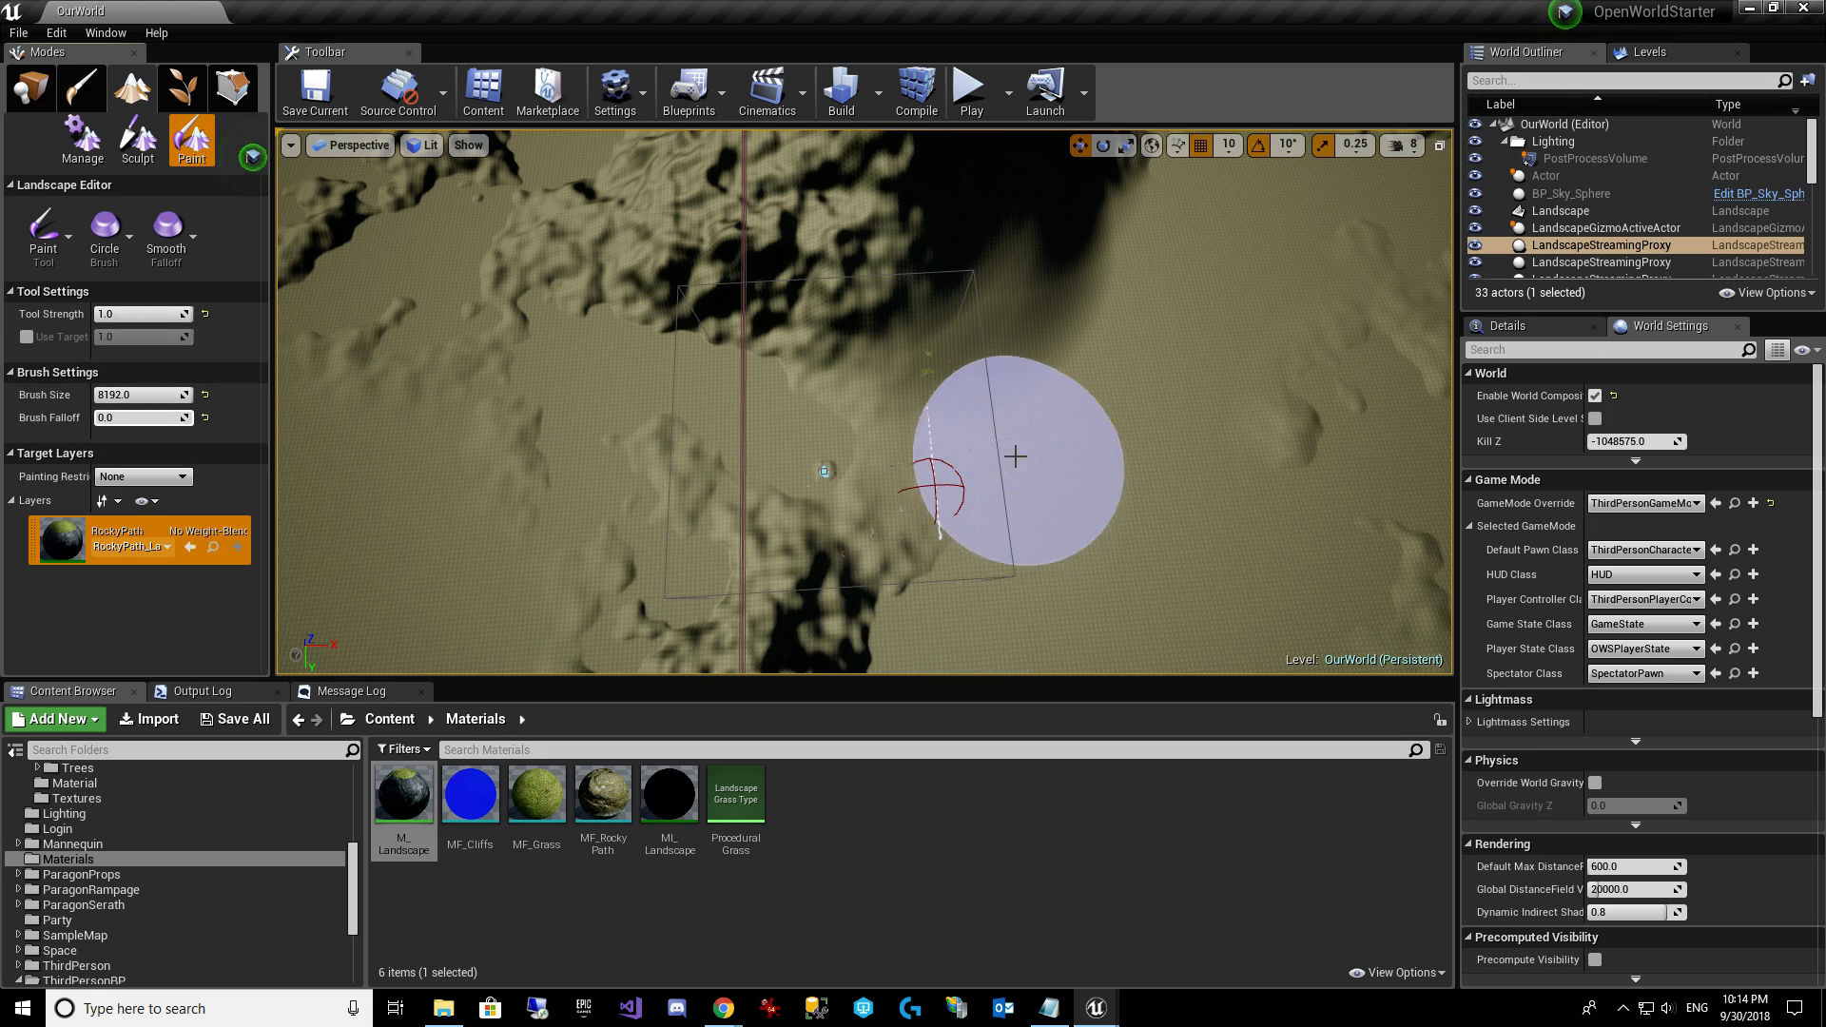
Erase the RockyPath layer from the central hills and the surrounding ground with broad brush strokes, leaving grass there.
{"action": "mouse_move", "coordinate": [872, 486]}
{"action": "left_mouse_down"}
{"action": "mouse_move", "coordinate": [885, 533]}
{"action": "mouse_move", "coordinate": [457, 482]}
{"action": "mouse_move", "coordinate": [897, 440]}
{"action": "mouse_move", "coordinate": [980, 238]}
{"action": "left_mouse_up"}
{"action": "mouse_move", "coordinate": [739, 326]}
{"action": "left_mouse_down"}
{"action": "mouse_move", "coordinate": [295, 385]}
{"action": "mouse_move", "coordinate": [533, 255]}
{"action": "mouse_move", "coordinate": [1310, 271]}
{"action": "left_mouse_up"}
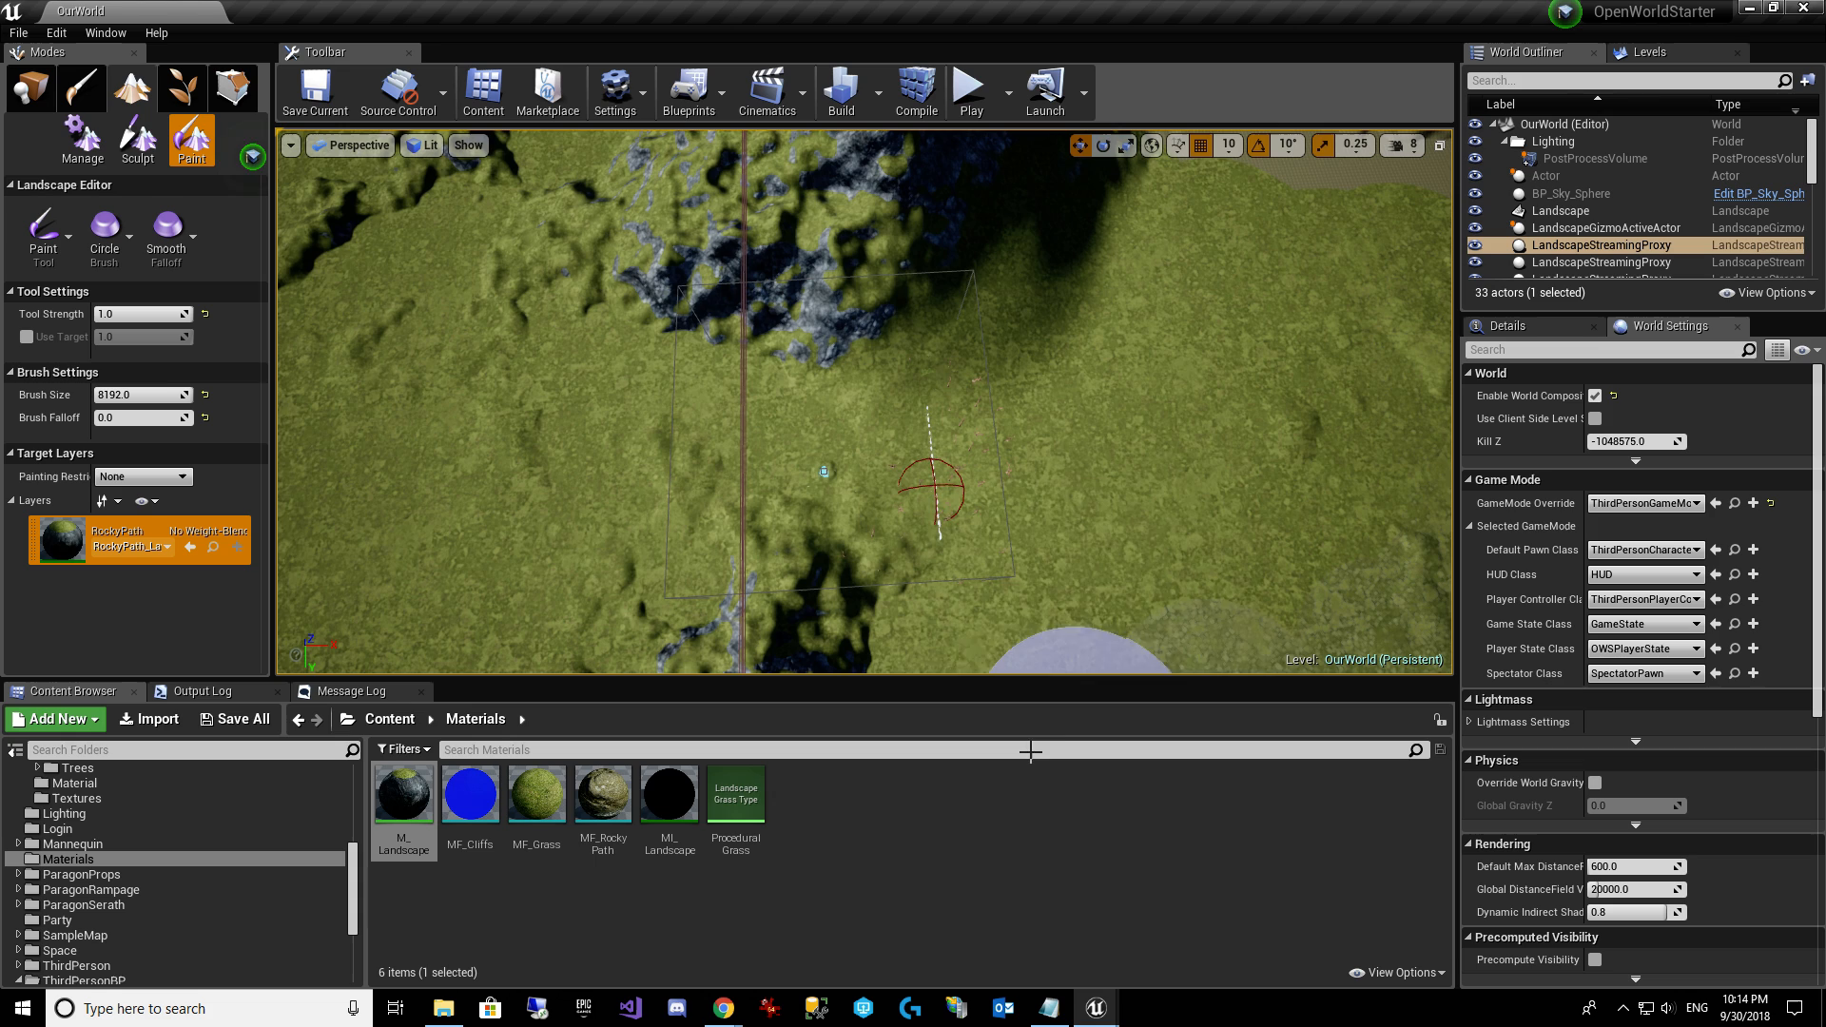
{"action": "mouse_move", "coordinate": [989, 561]}
{"action": "right_mouse_down"}
{"action": "mouse_move", "coordinate": [961, 533]}
{"action": "mouse_move", "coordinate": [799, 494]}
{"action": "right_mouse_up"}
{"action": "mouse_move", "coordinate": [691, 497]}
{"action": "left_mouse_down"}
{"action": "mouse_move", "coordinate": [648, 534]}
{"action": "mouse_move", "coordinate": [694, 359]}
{"action": "mouse_move", "coordinate": [999, 632]}
{"action": "mouse_move", "coordinate": [1066, 487]}
{"action": "left_mouse_up"}
{"action": "mouse_move", "coordinate": [1145, 406]}
{"action": "left_mouse_down"}
{"action": "mouse_move", "coordinate": [1153, 143]}
{"action": "mouse_move", "coordinate": [1366, 489]}
{"action": "mouse_move", "coordinate": [1252, 620]}
{"action": "mouse_move", "coordinate": [1079, 666]}
{"action": "left_mouse_up"}
{"action": "right_click_drag", "start_coordinate": [1079, 666], "coordinate": [1350, 661]}
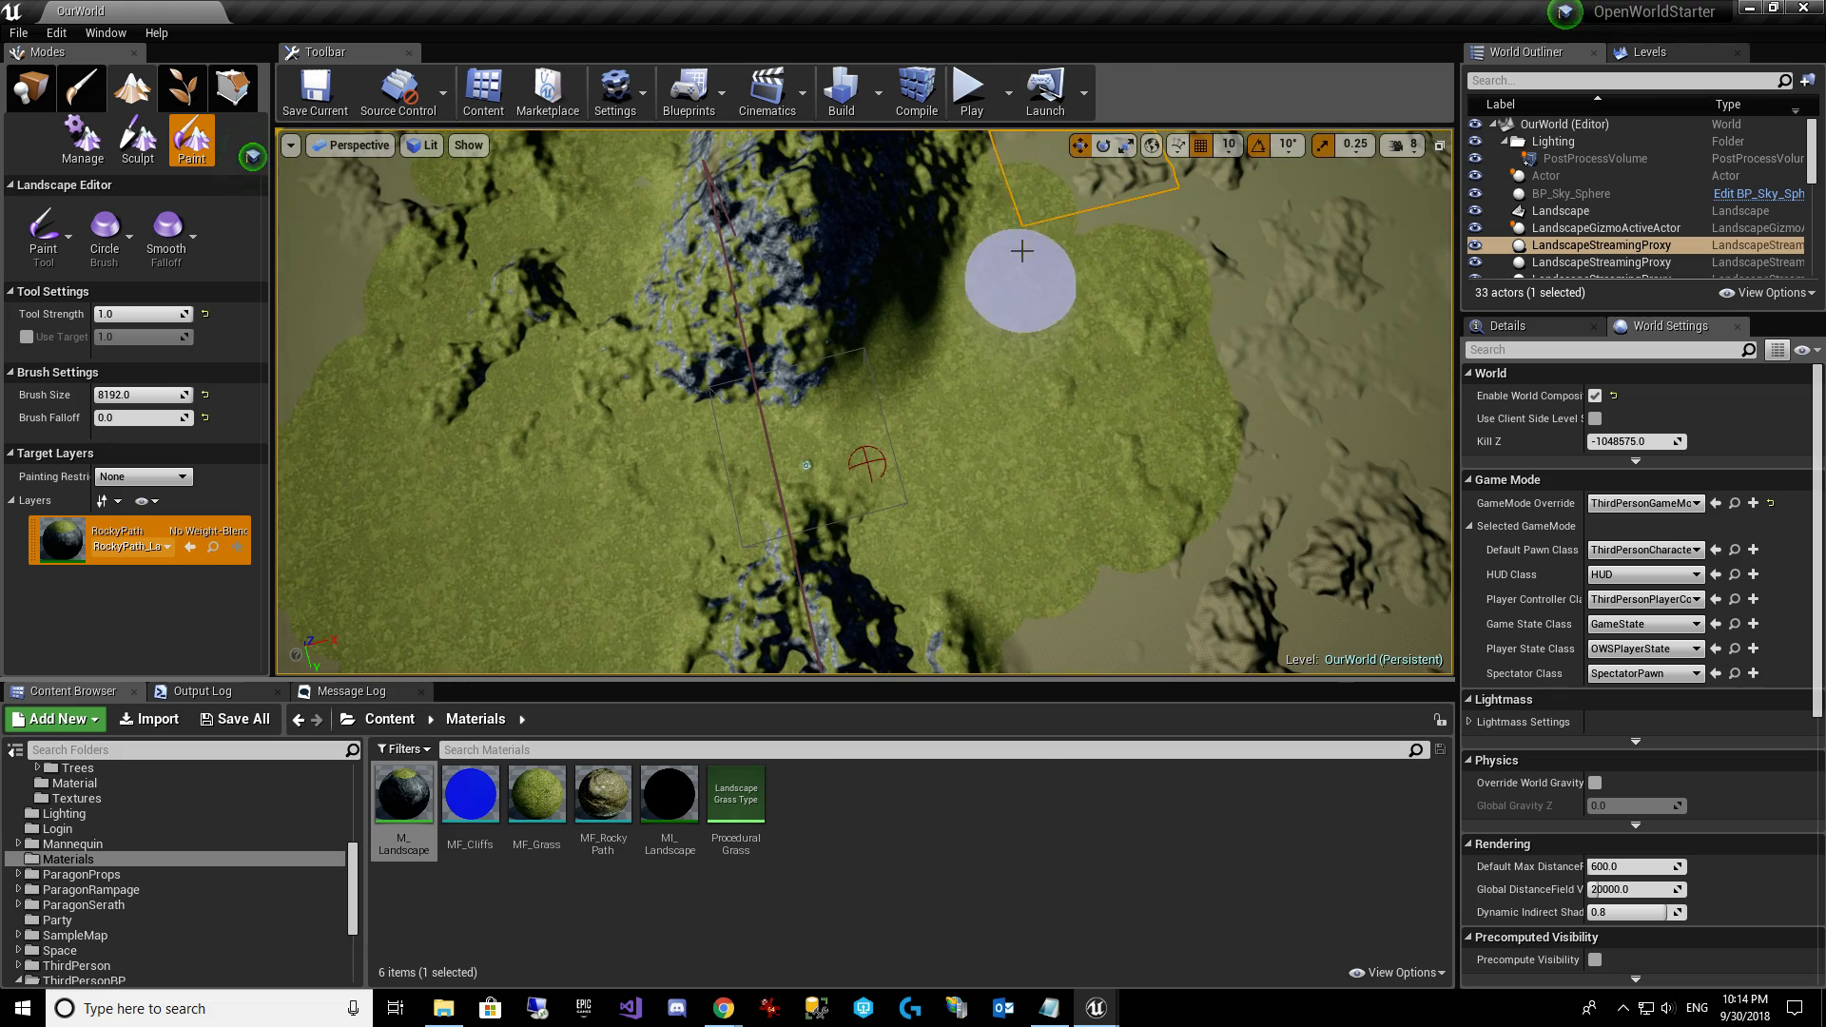
{"action": "mouse_move", "coordinate": [1019, 253]}
{"action": "left_mouse_down"}
{"action": "mouse_move", "coordinate": [1183, 444]}
{"action": "mouse_move", "coordinate": [988, 663]}
{"action": "left_mouse_up"}
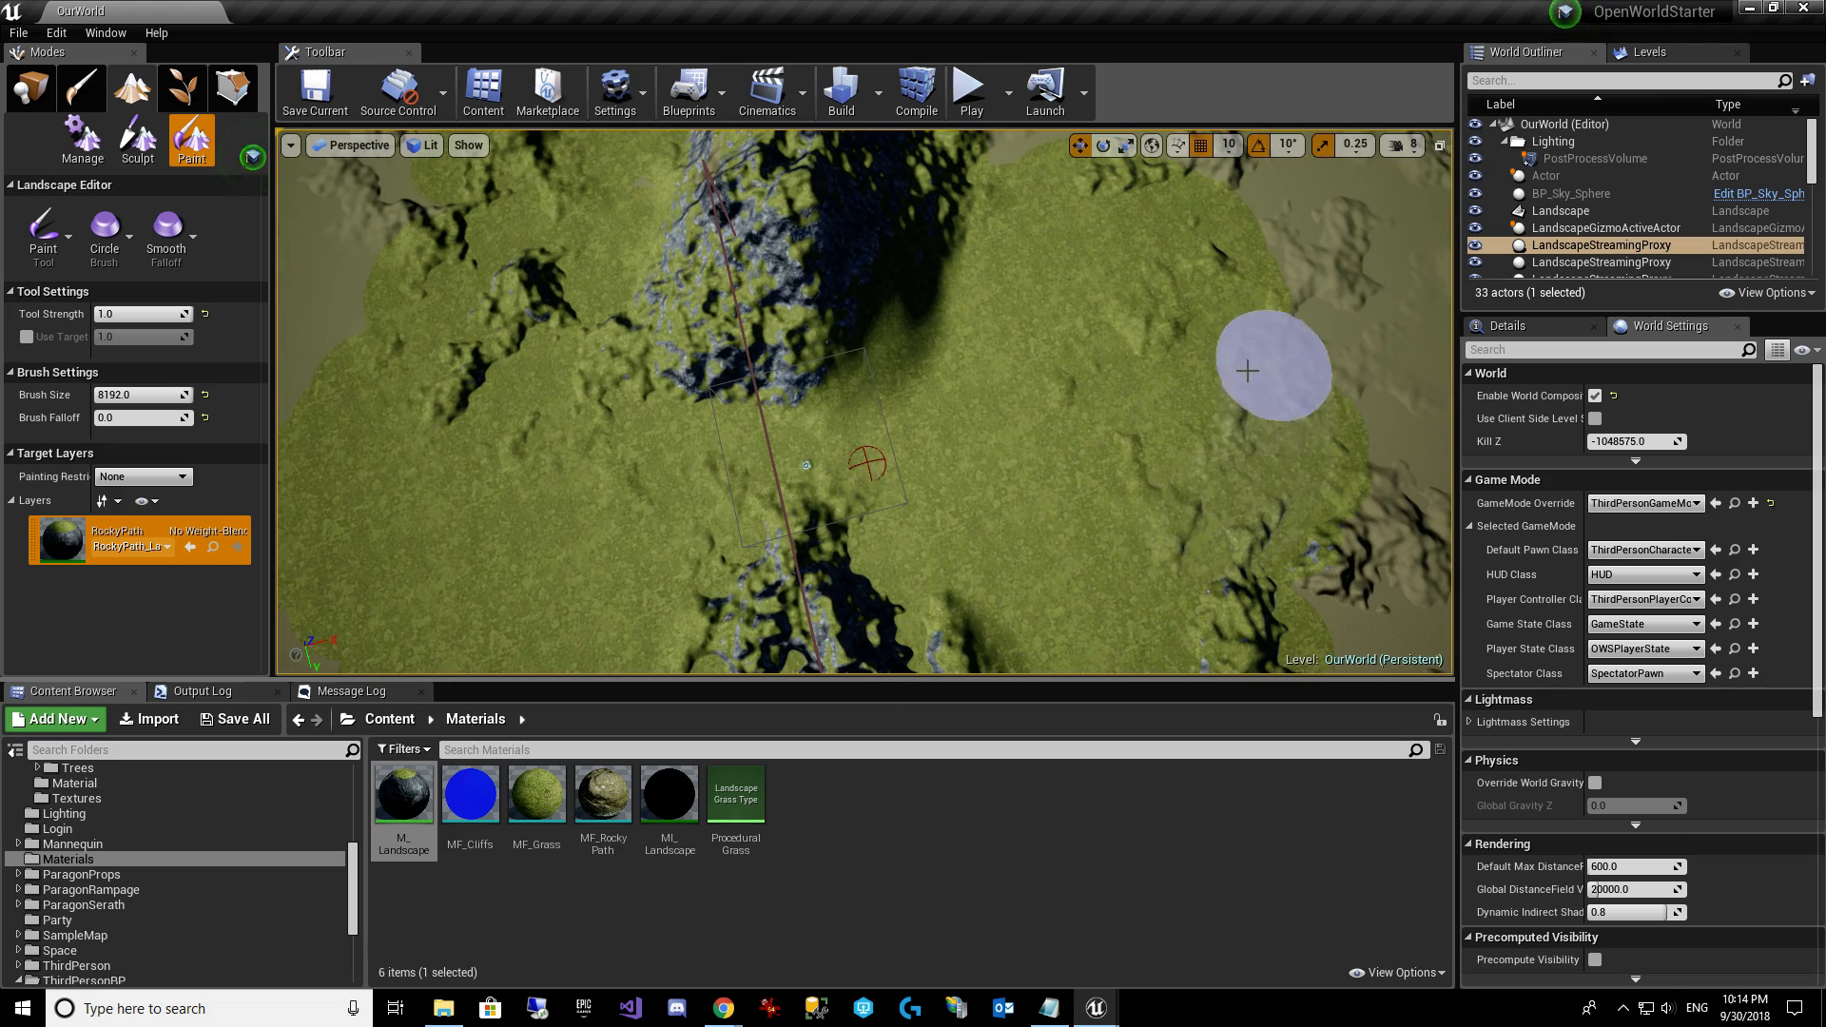
{"action": "left_click_drag", "start_coordinate": [393, 284], "coordinate": [411, 190]}
{"action": "mouse_move", "coordinate": [415, 188]}
{"action": "right_mouse_down"}
{"action": "mouse_move", "coordinate": [447, 85]}
{"action": "mouse_move", "coordinate": [419, 38]}
{"action": "mouse_move", "coordinate": [286, 191]}
{"action": "mouse_move", "coordinate": [152, 181]}
{"action": "mouse_move", "coordinate": [142, 162]}
{"action": "mouse_move", "coordinate": [362, 210]}
{"action": "mouse_move", "coordinate": [362, 176]}
{"action": "right_mouse_up"}
{"action": "right_click_drag", "start_coordinate": [777, 356], "coordinate": [777, 318]}
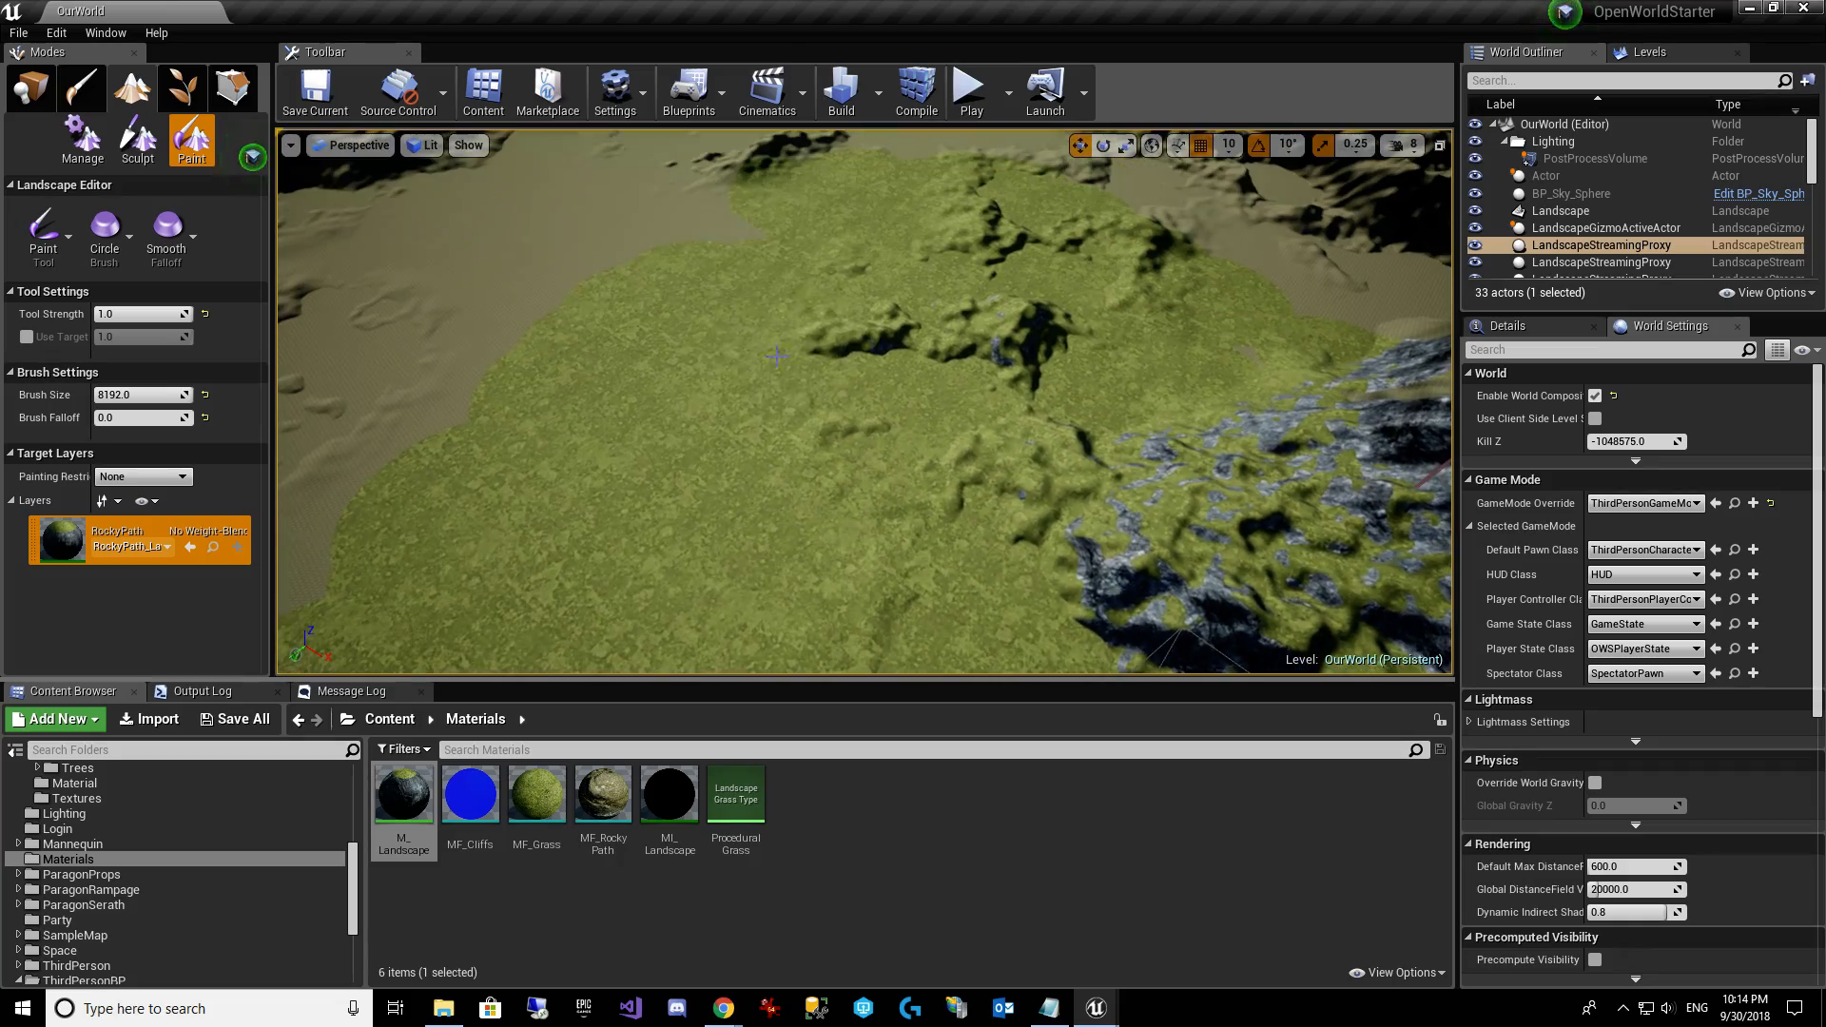
Bring the view down to the tree grove by the MobSpawner text and set the viewport camera speed to 4.
{"action": "mouse_move", "coordinate": [489, 558]}
{"action": "right_mouse_down"}
{"action": "mouse_move", "coordinate": [466, 666]}
{"action": "mouse_move", "coordinate": [704, 637]}
{"action": "mouse_move", "coordinate": [666, 552]}
{"action": "mouse_move", "coordinate": [827, 457]}
{"action": "mouse_move", "coordinate": [941, 495]}
{"action": "mouse_move", "coordinate": [951, 533]}
{"action": "right_mouse_up"}
{"action": "key", "text": "w"}
{"action": "key", "text": "w"}
{"action": "key", "text": "w"}
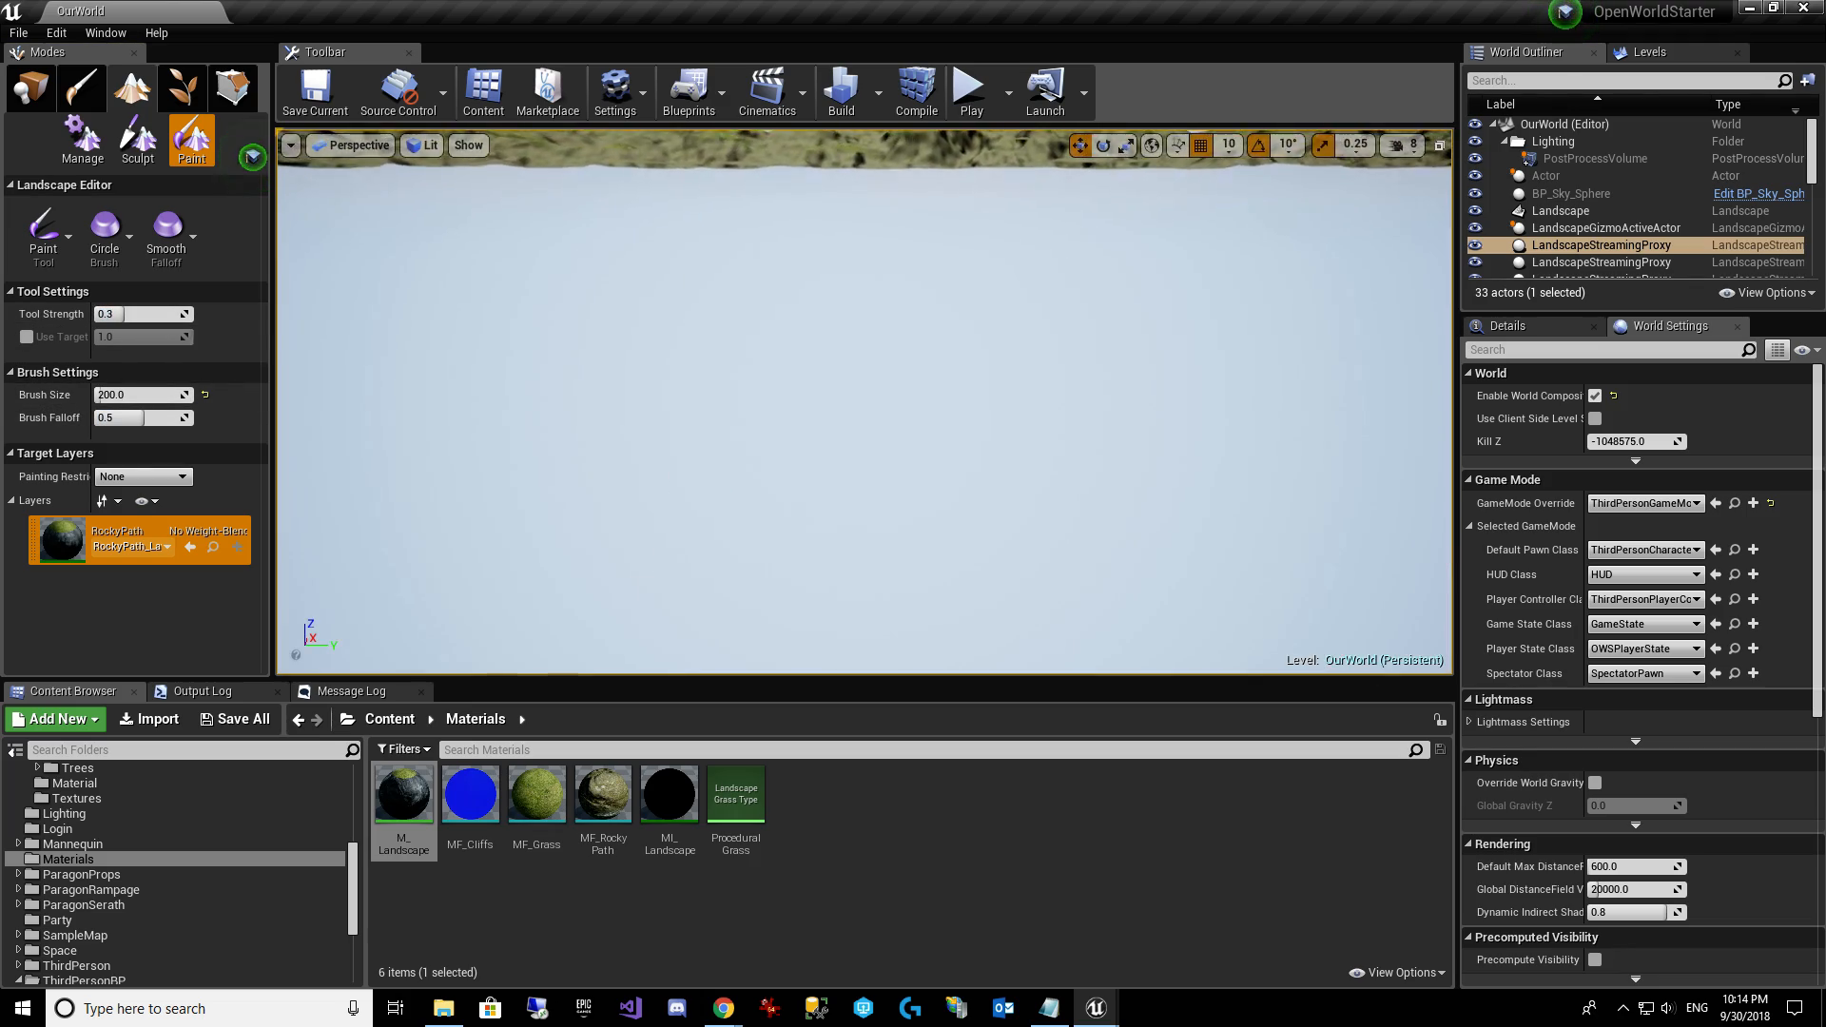
{"action": "key", "text": "s"}
{"action": "left_click", "coordinate": [1423, 146]}
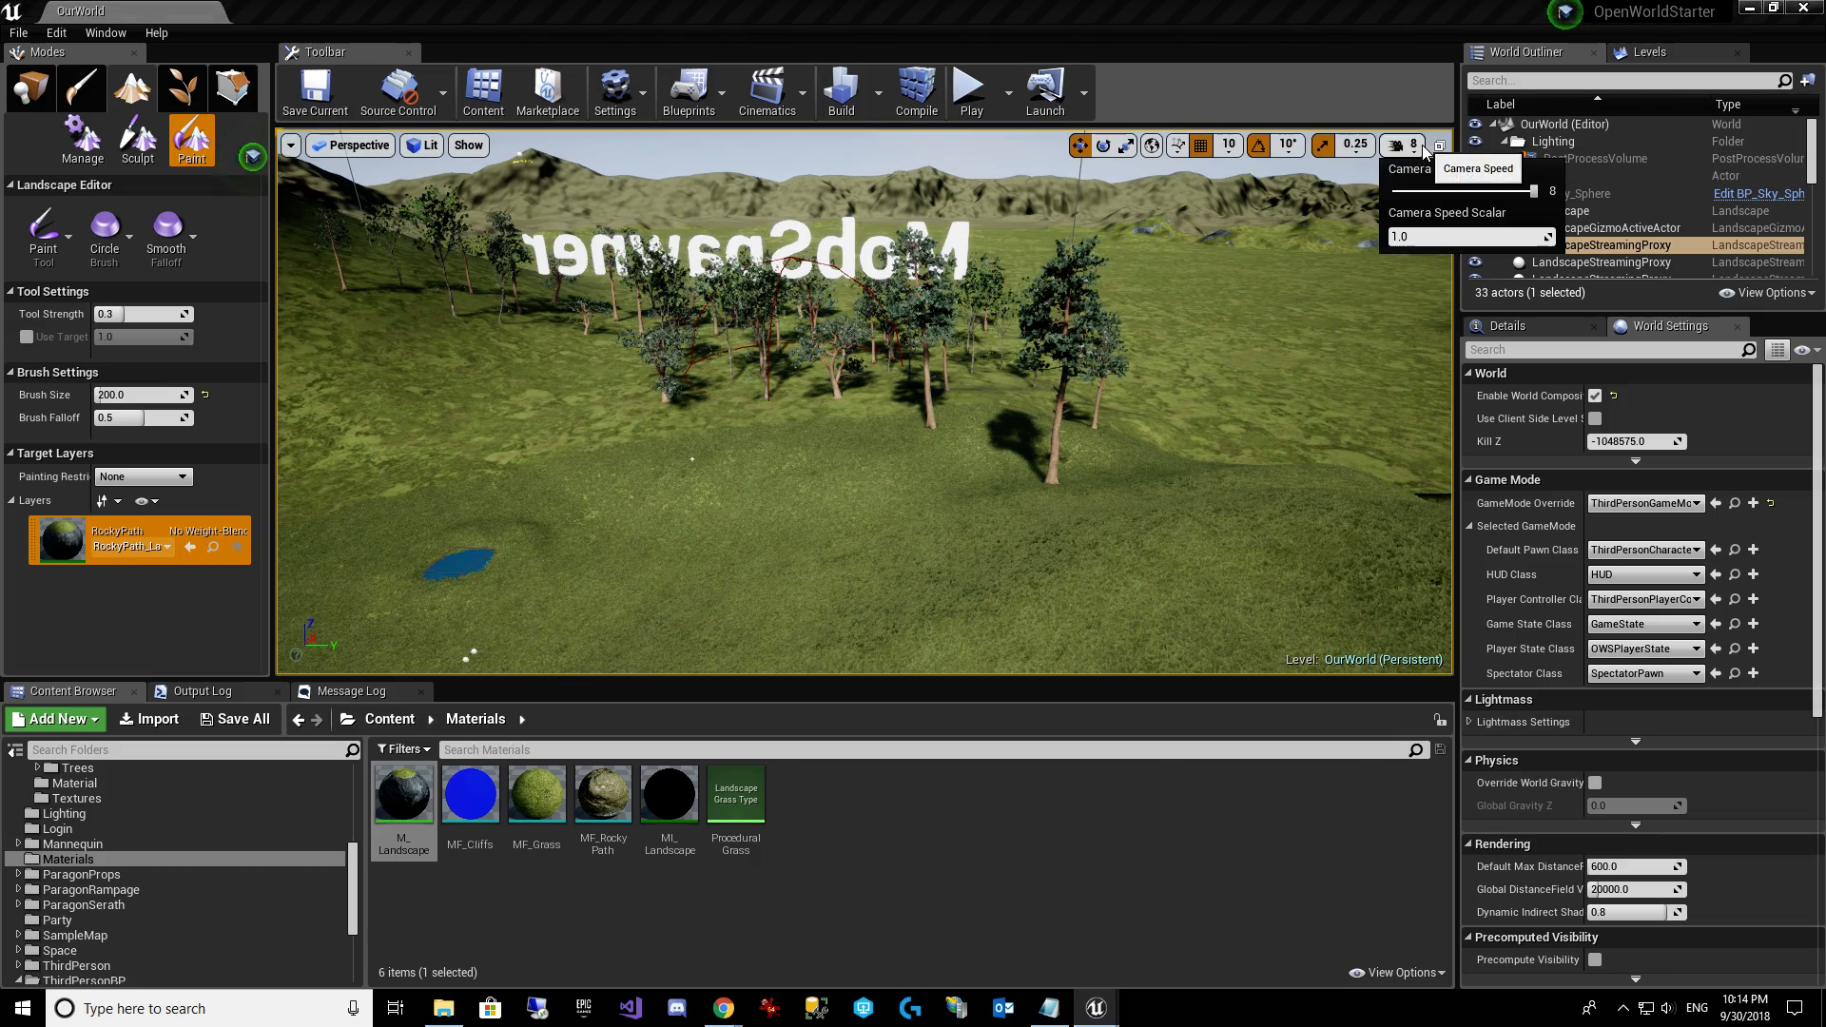
Paint a RockyPath stroke on the grass among the trees near the MobSpawner.
{"action": "mouse_move", "coordinate": [1236, 305]}
{"action": "right_mouse_down"}
{"action": "mouse_move", "coordinate": [1160, 304]}
{"action": "mouse_move", "coordinate": [1202, 282]}
{"action": "mouse_move", "coordinate": [1204, 346]}
{"action": "mouse_move", "coordinate": [1071, 358]}
{"action": "mouse_move", "coordinate": [1332, 286]}
{"action": "mouse_move", "coordinate": [1370, 253]}
{"action": "mouse_move", "coordinate": [1345, 314]}
{"action": "right_mouse_up"}
{"action": "key", "text": "w"}
{"action": "key", "text": "w"}
{"action": "key", "text": "w"}
{"action": "mouse_move", "coordinate": [923, 582]}
{"action": "left_mouse_down"}
{"action": "mouse_move", "coordinate": [873, 583]}
{"action": "mouse_move", "coordinate": [909, 405]}
{"action": "left_mouse_up"}
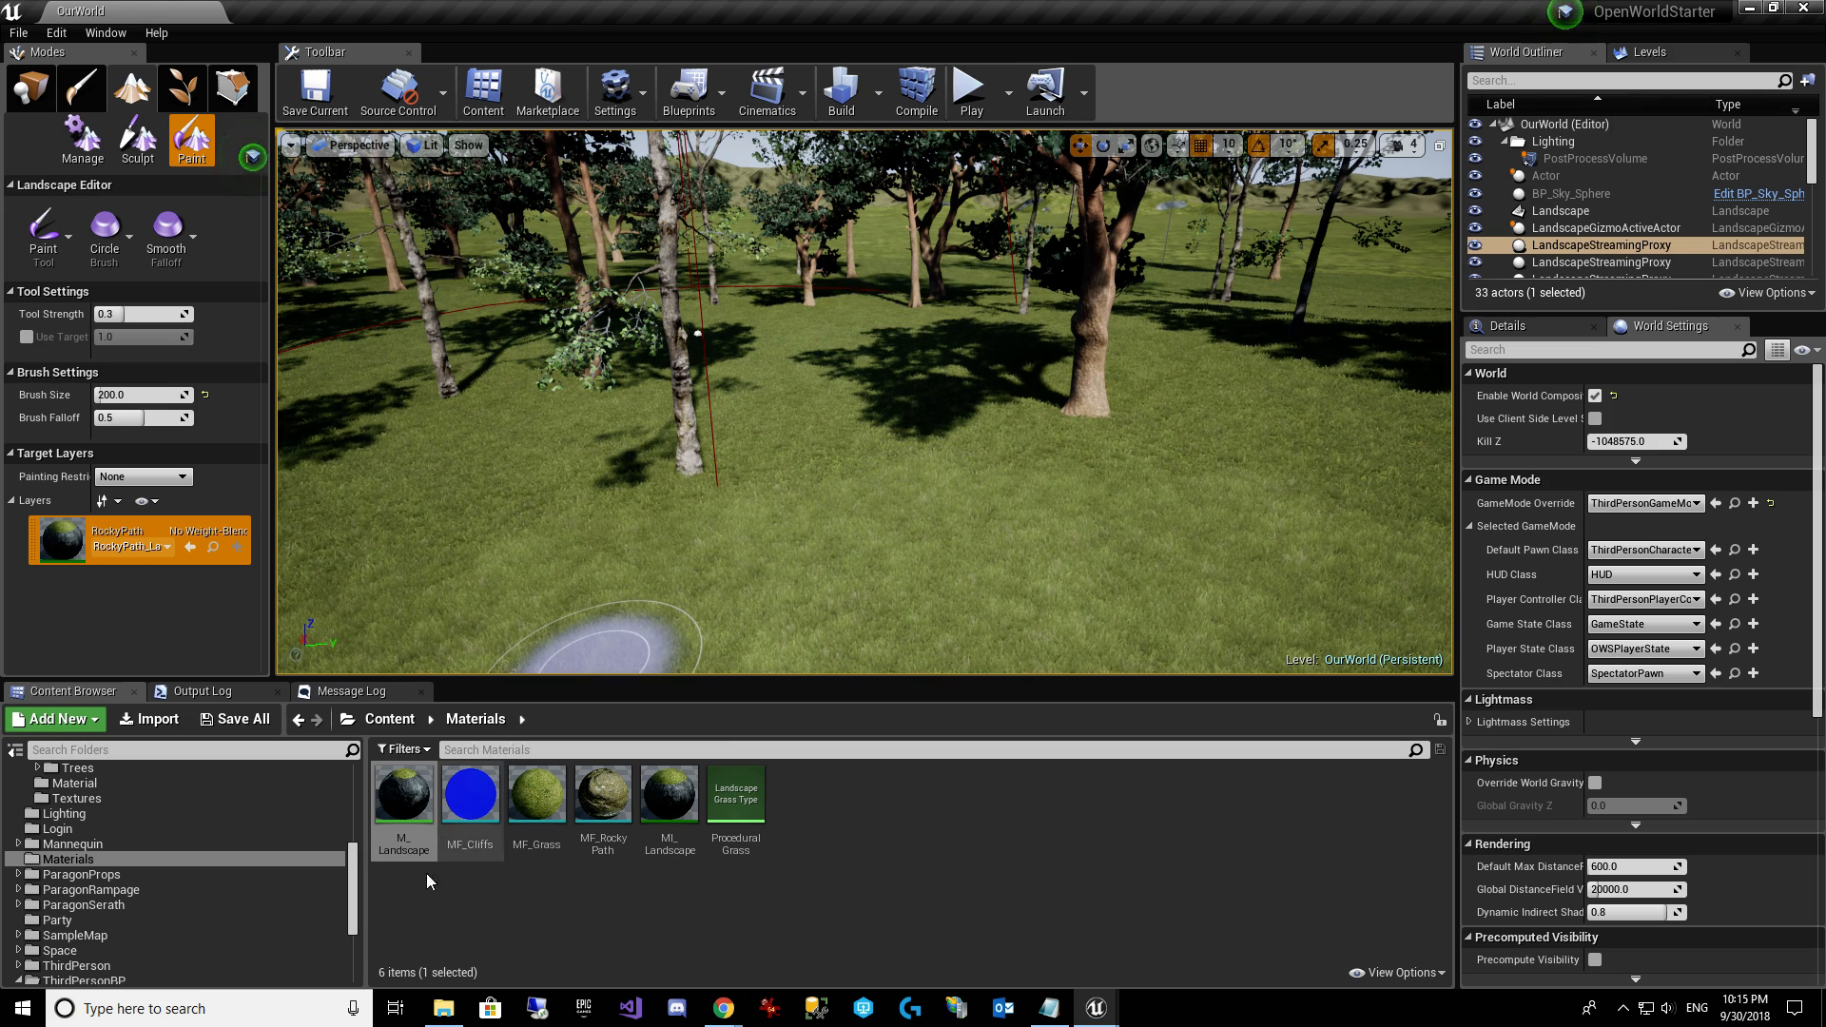
Open M_Landscape and add a Subtract node after the 1-x node that leads to the Grass output.
{"action": "double_click", "coordinate": [405, 801]}
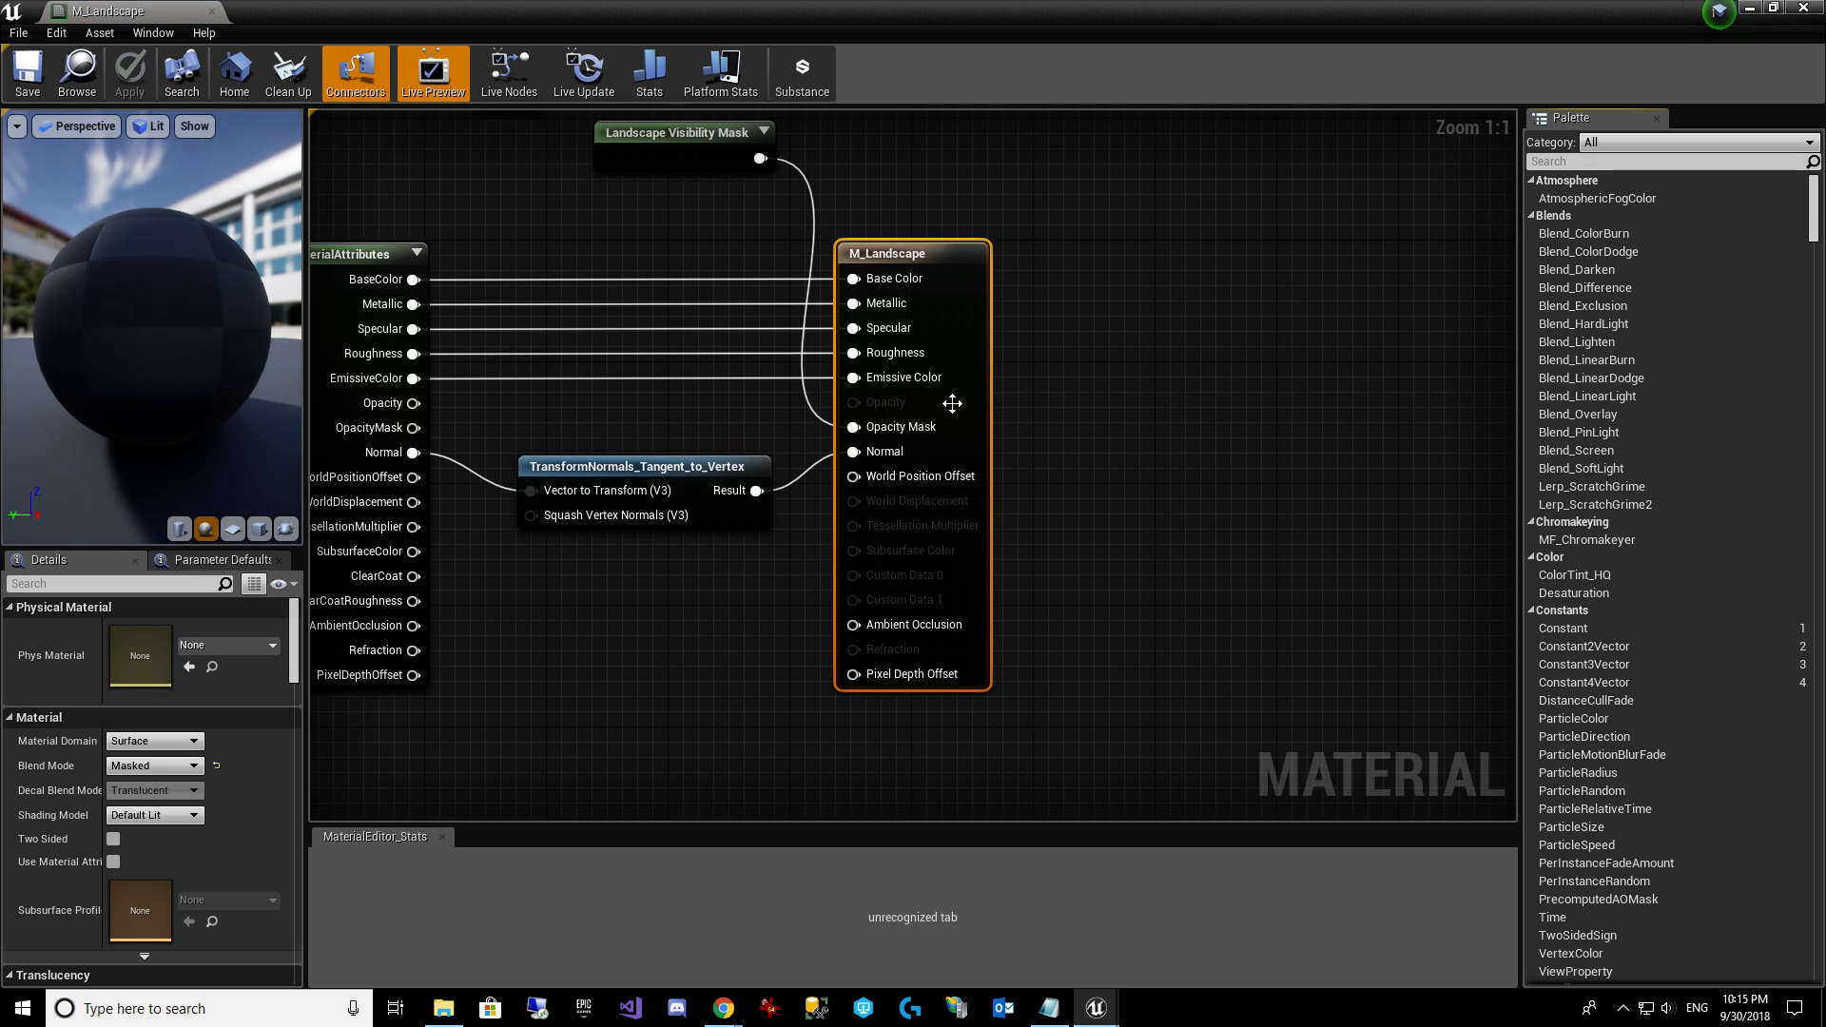
{"action": "right_click_drag", "start_coordinate": [592, 533], "coordinate": [980, 518]}
{"action": "right_click_drag", "start_coordinate": [742, 440], "coordinate": [1102, 591]}
{"action": "right_click_drag", "start_coordinate": [923, 416], "coordinate": [990, 526]}
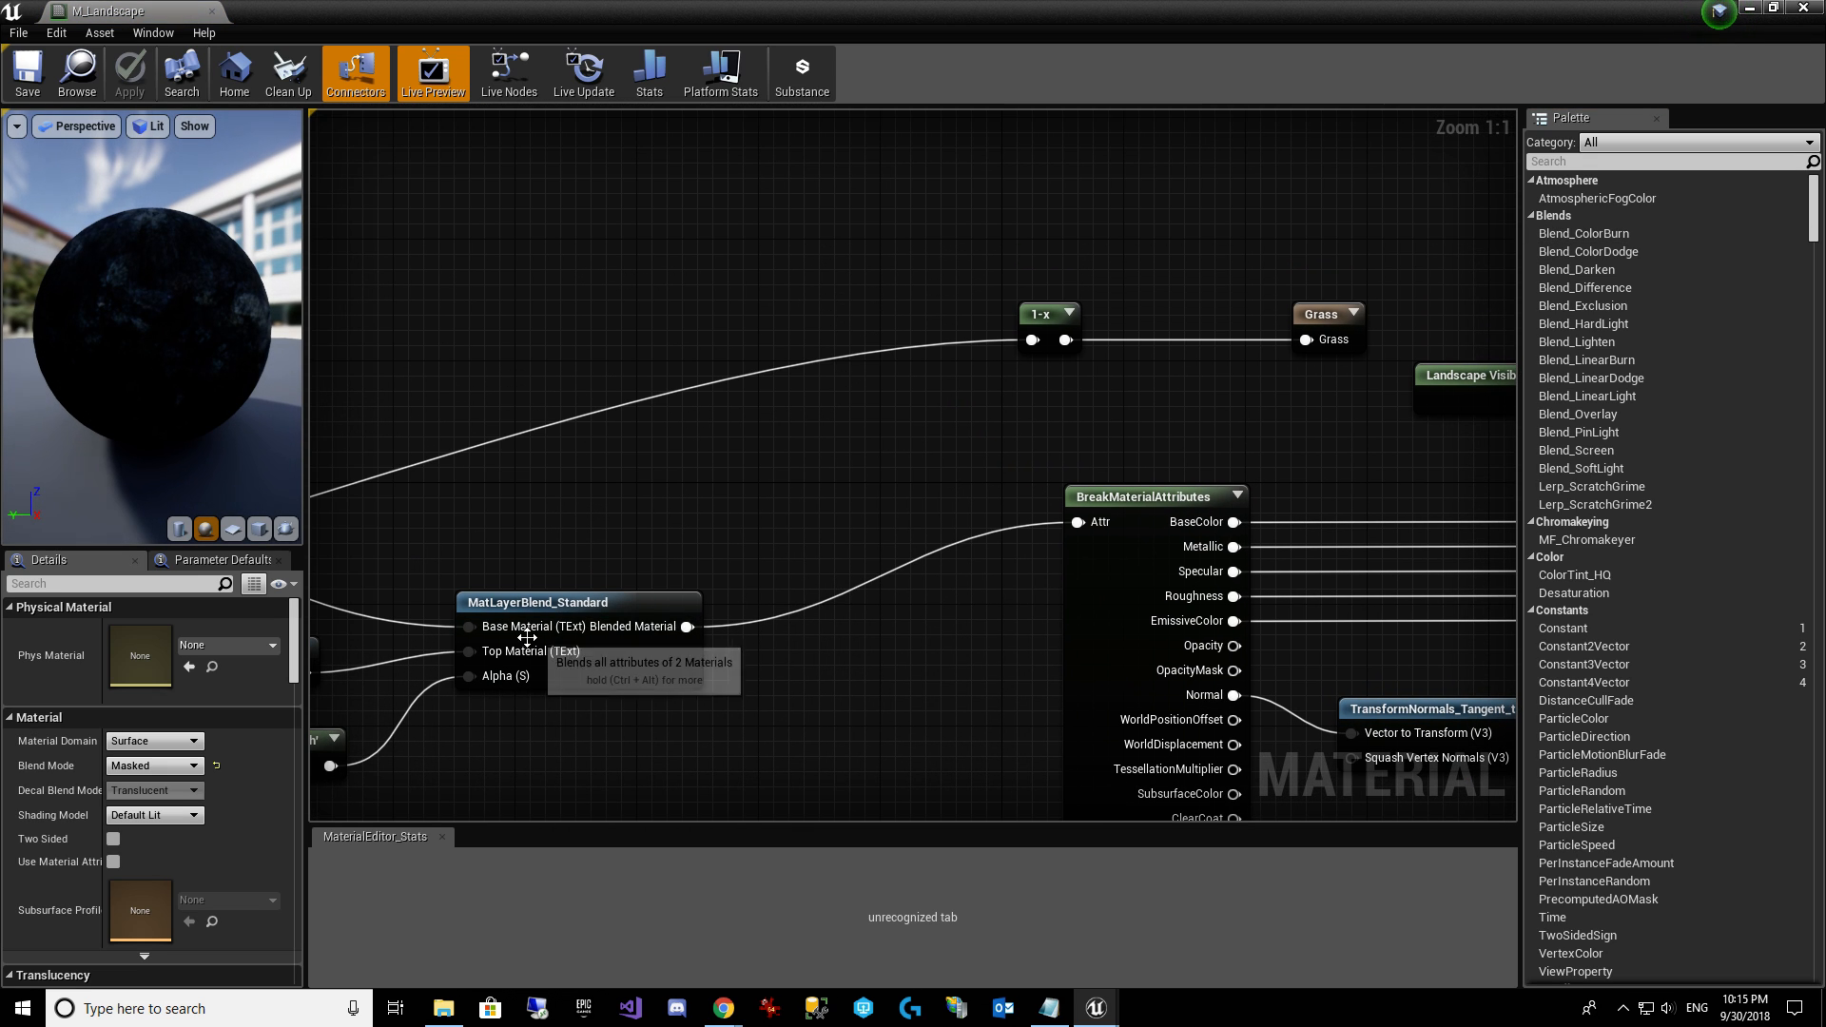
{"action": "right_click_drag", "start_coordinate": [590, 642], "coordinate": [790, 600]}
{"action": "right_click_drag", "start_coordinate": [1279, 373], "coordinate": [1106, 355]}
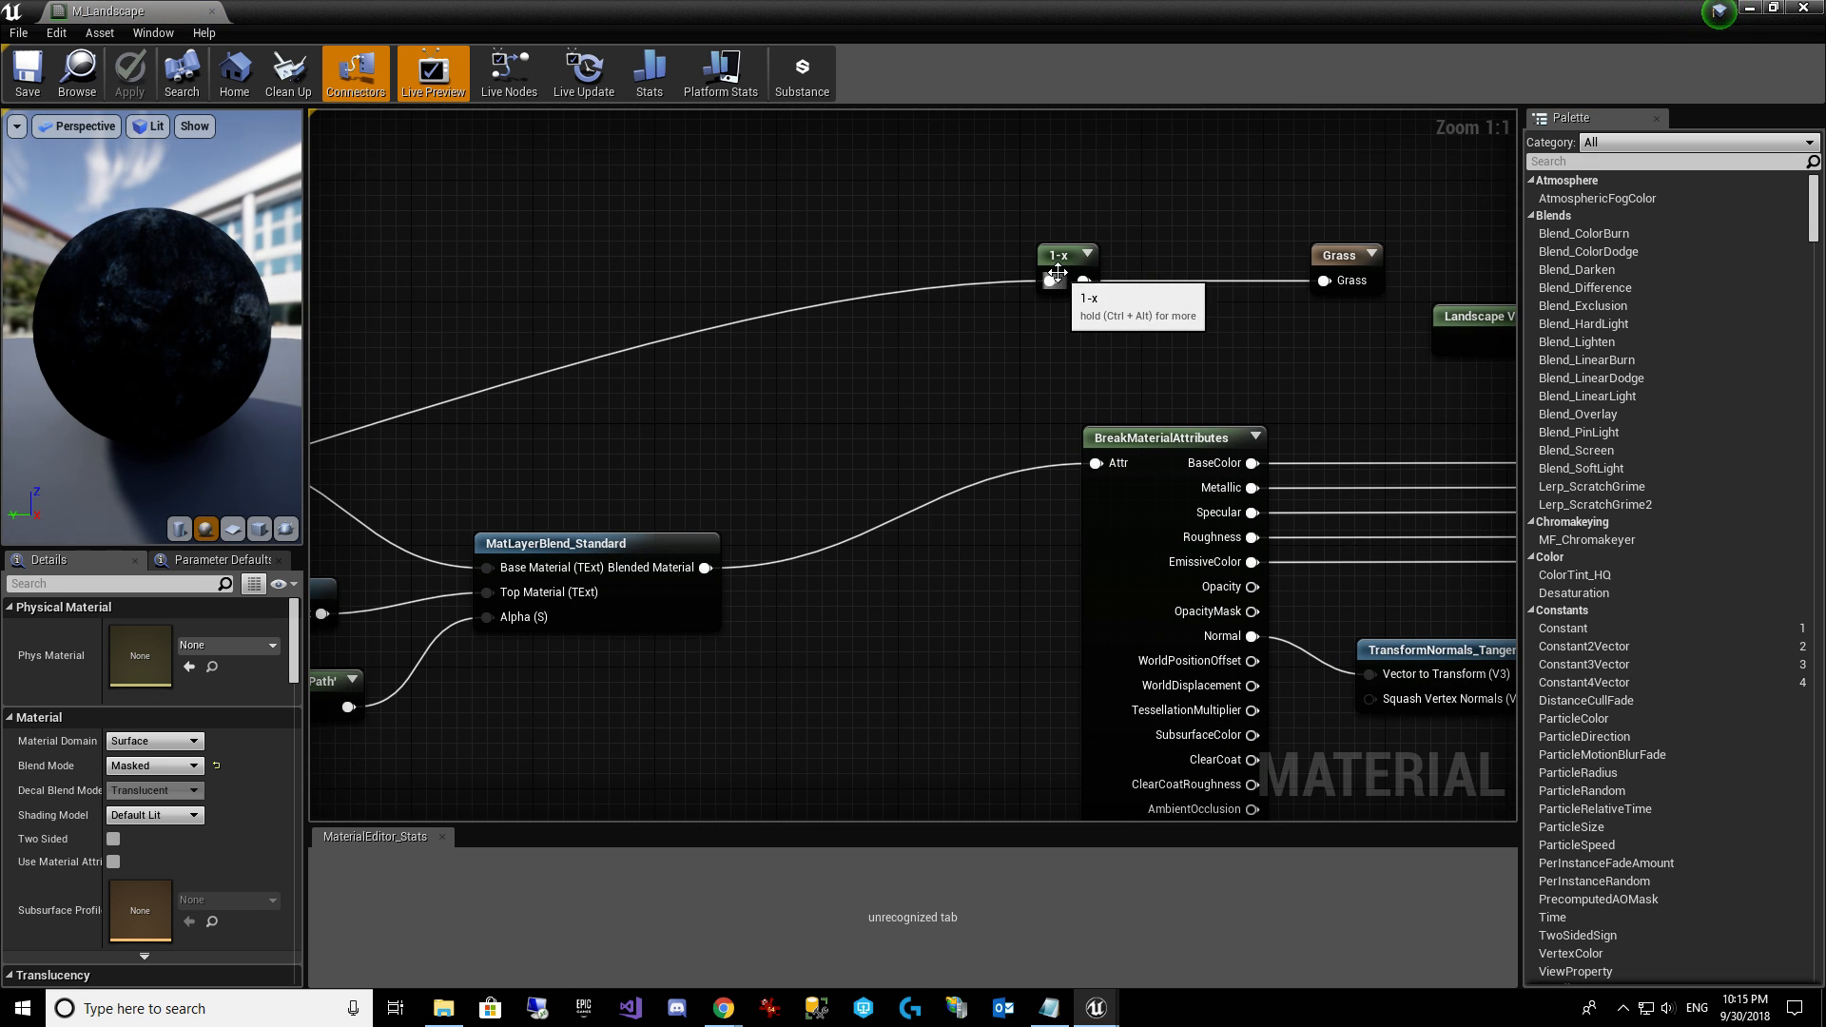
{"action": "mouse_move", "coordinate": [1068, 270]}
{"action": "left_mouse_down"}
{"action": "mouse_move", "coordinate": [916, 276]}
{"action": "mouse_move", "coordinate": [1092, 287]}
{"action": "left_mouse_up"}
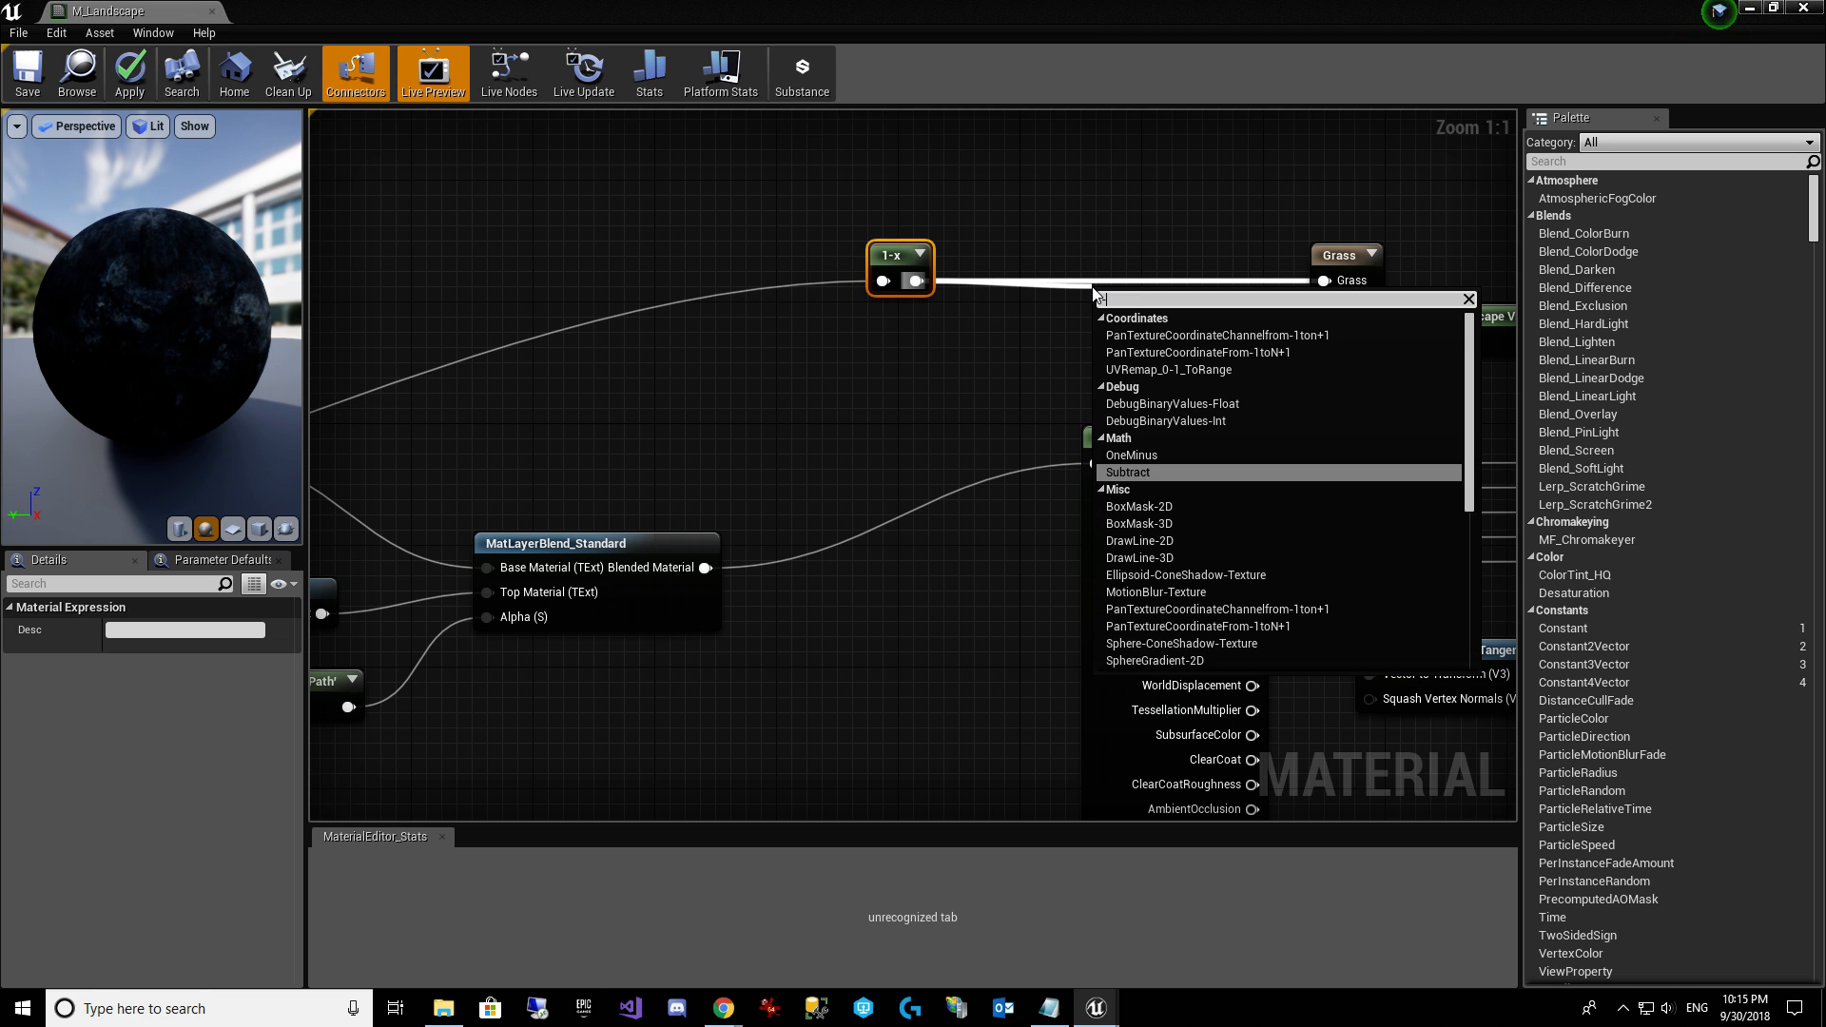
{"action": "left_click", "coordinate": [1157, 470]}
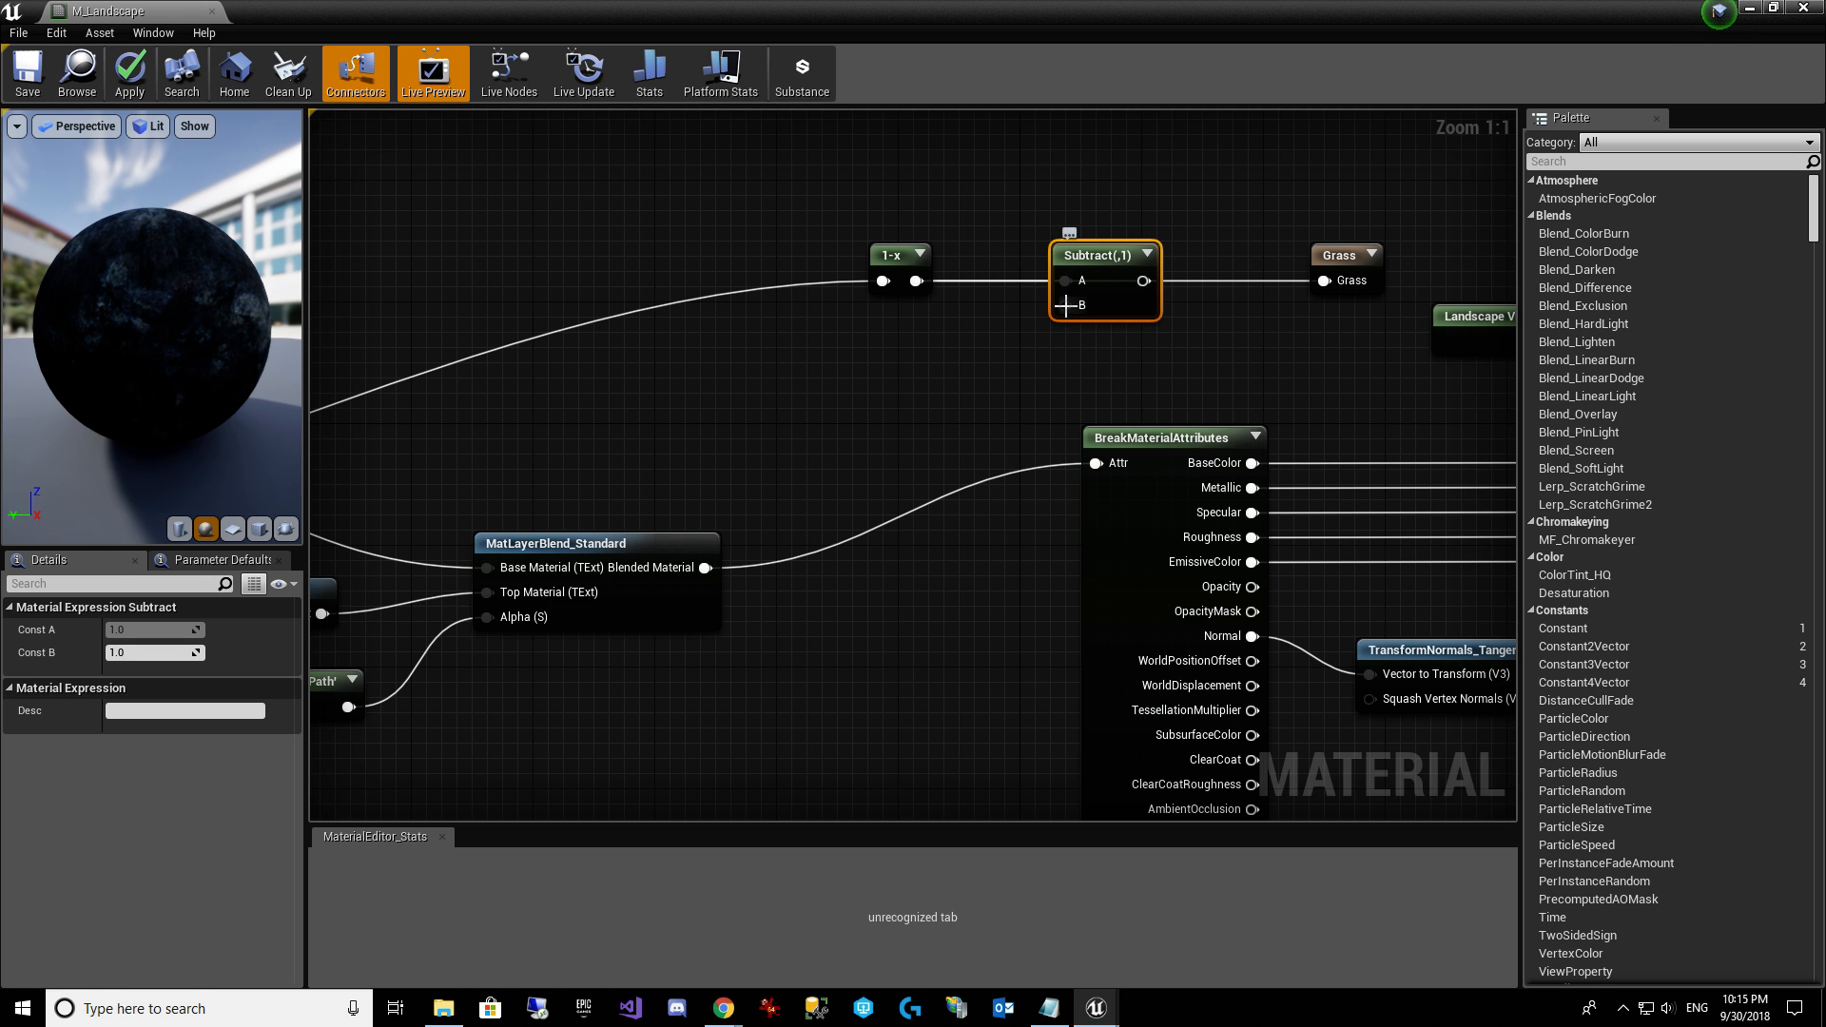
Wire the RockyPath sample into Subtract's B input and the Subtract result into Grass, then save and close M_Landscape.
{"action": "left_click_drag", "start_coordinate": [1067, 305], "coordinate": [1054, 362]}
{"action": "left_click_drag", "start_coordinate": [692, 658], "coordinate": [636, 711]}
{"action": "right_click_drag", "start_coordinate": [1180, 594], "coordinate": [815, 604]}
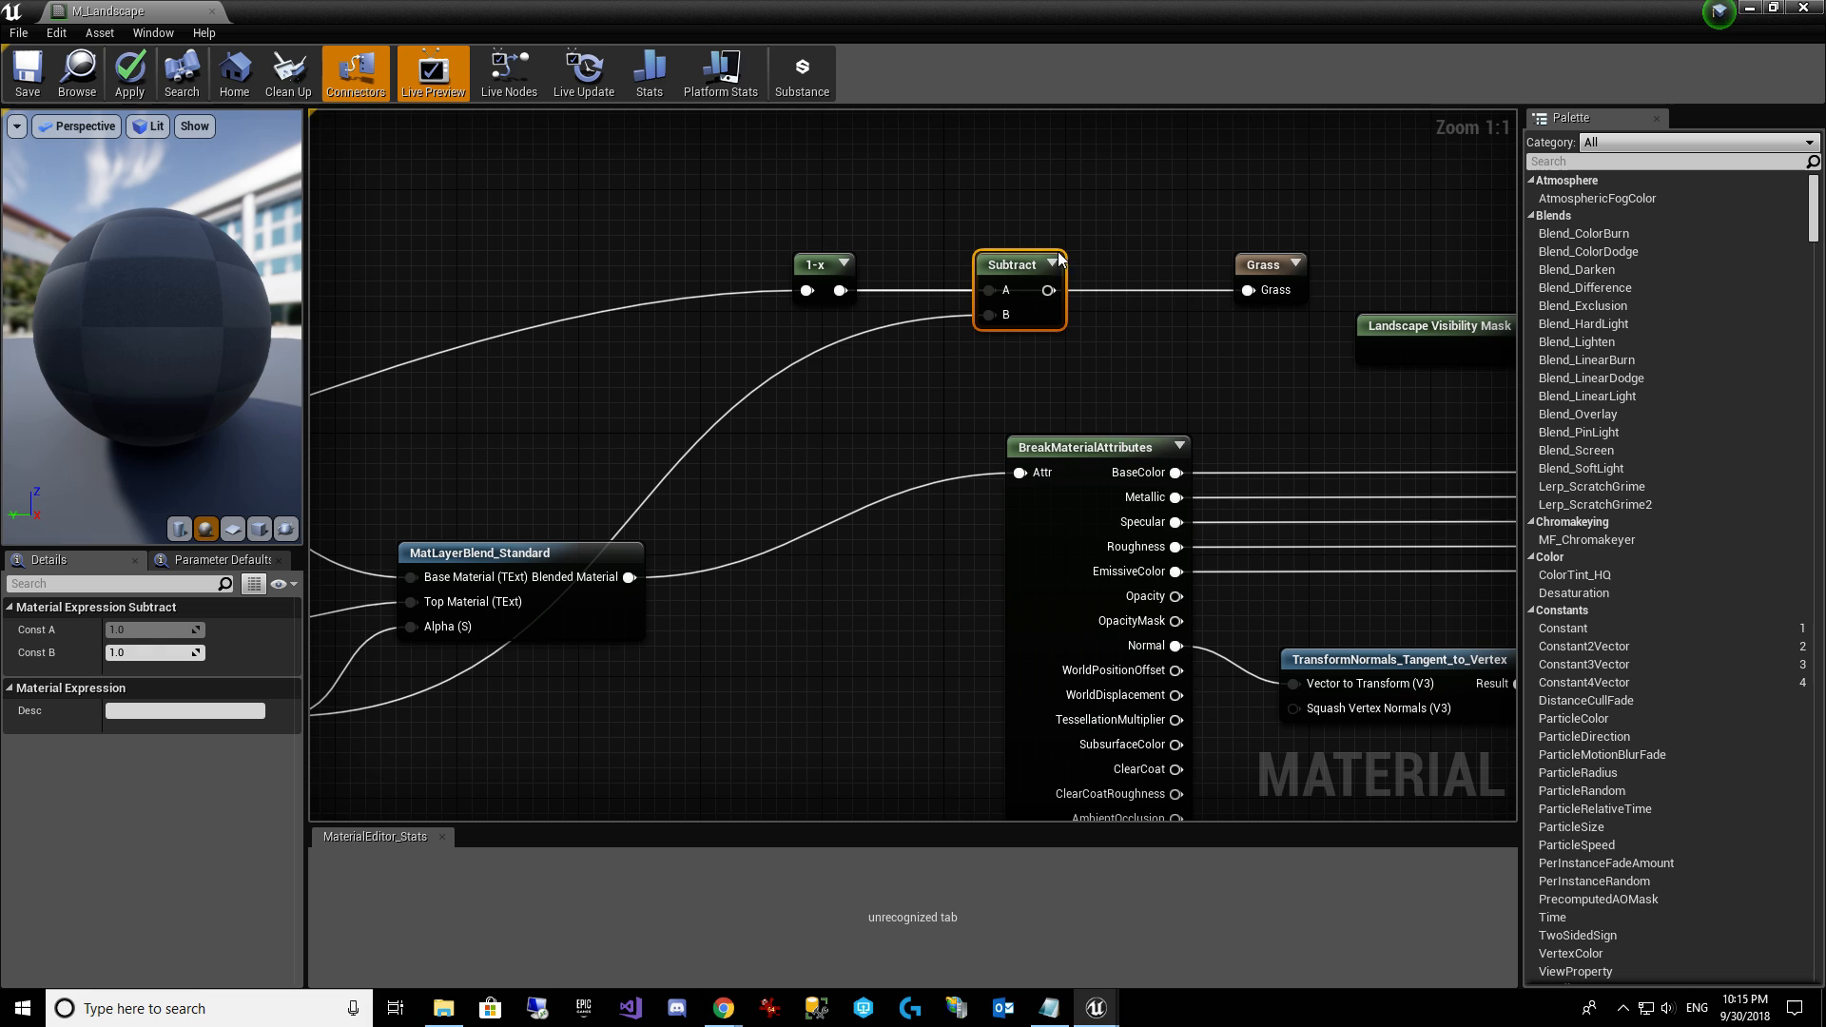
{"action": "left_click_drag", "start_coordinate": [1047, 290], "coordinate": [1239, 283]}
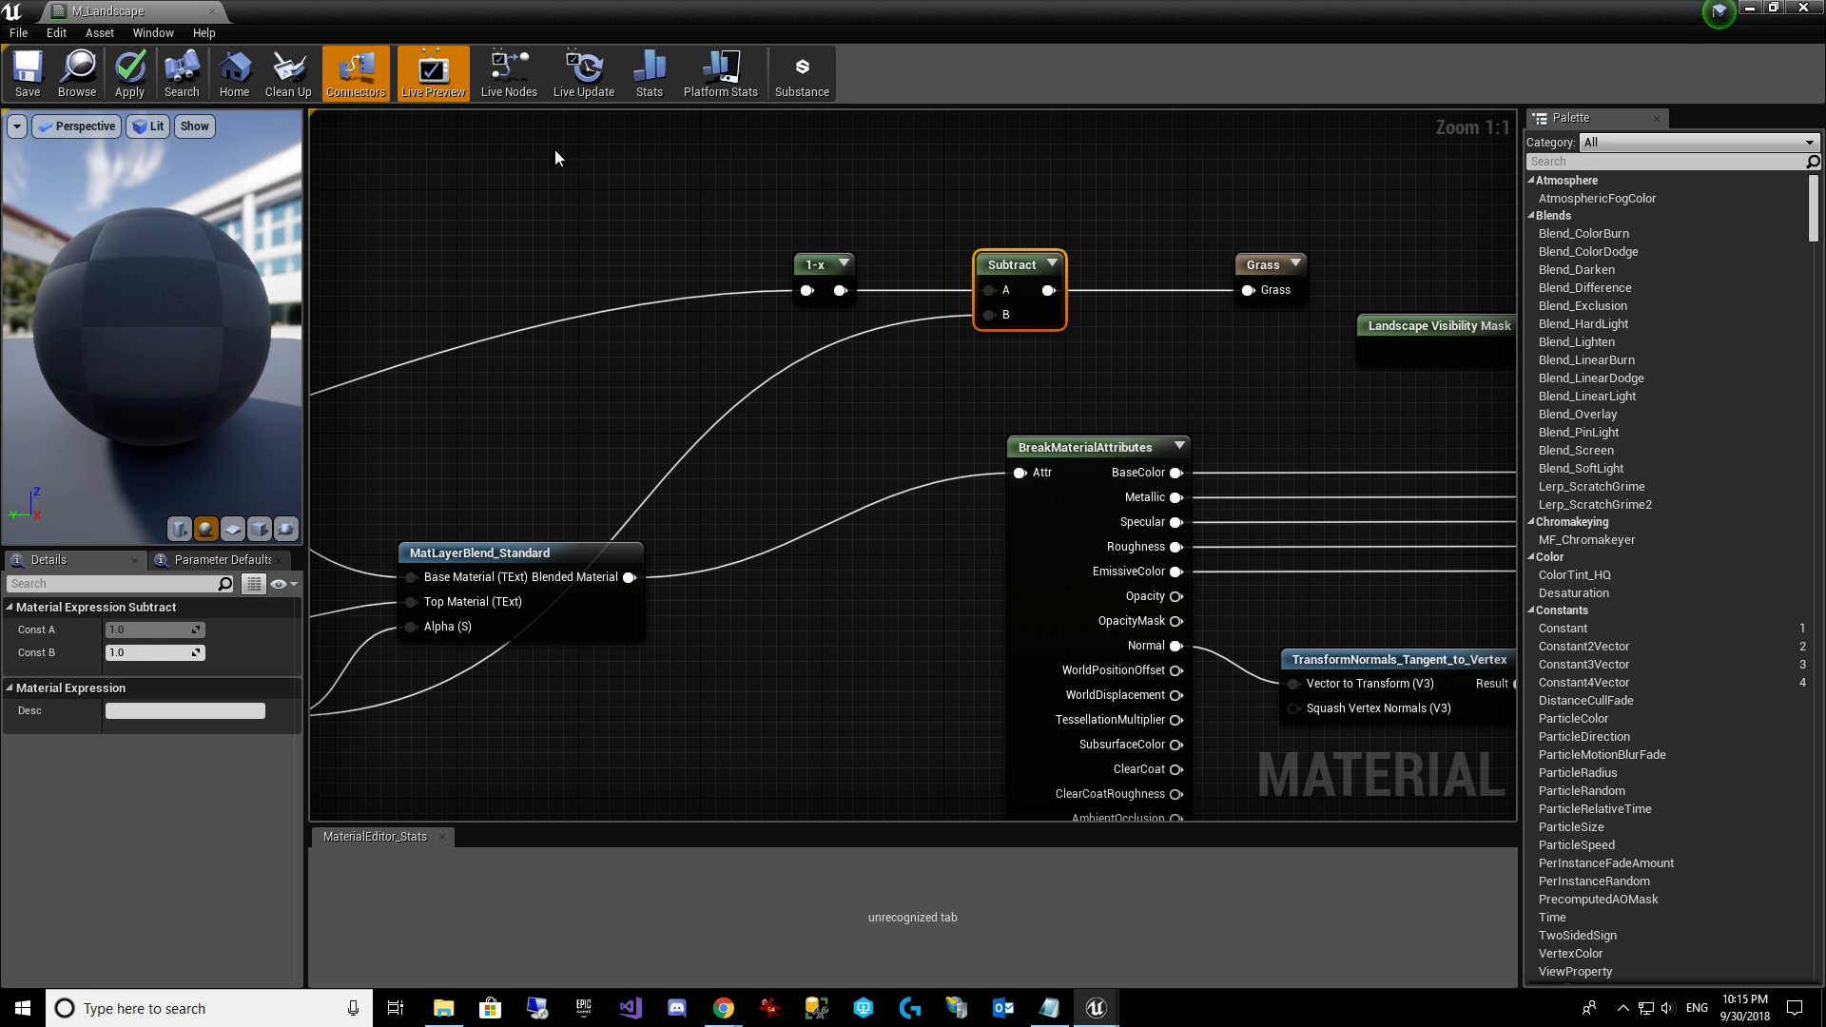
{"action": "left_click", "coordinate": [16, 90]}
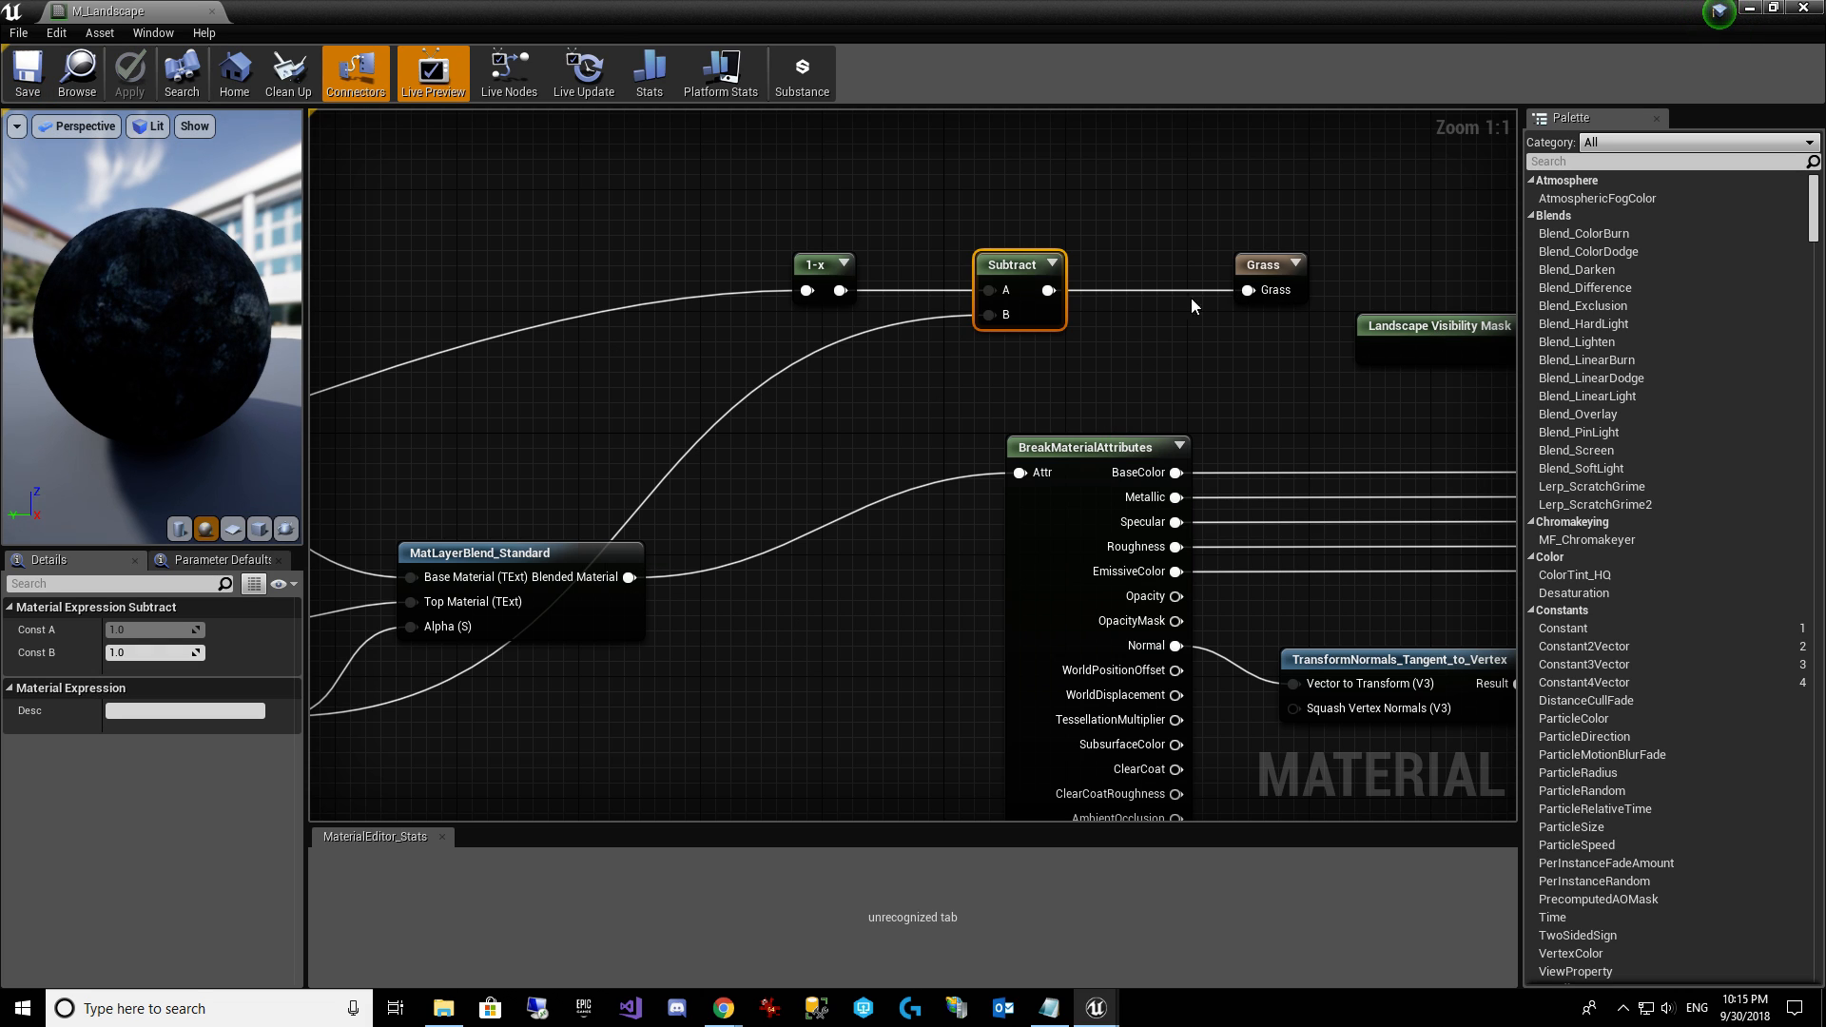
{"action": "left_click", "coordinate": [212, 11]}
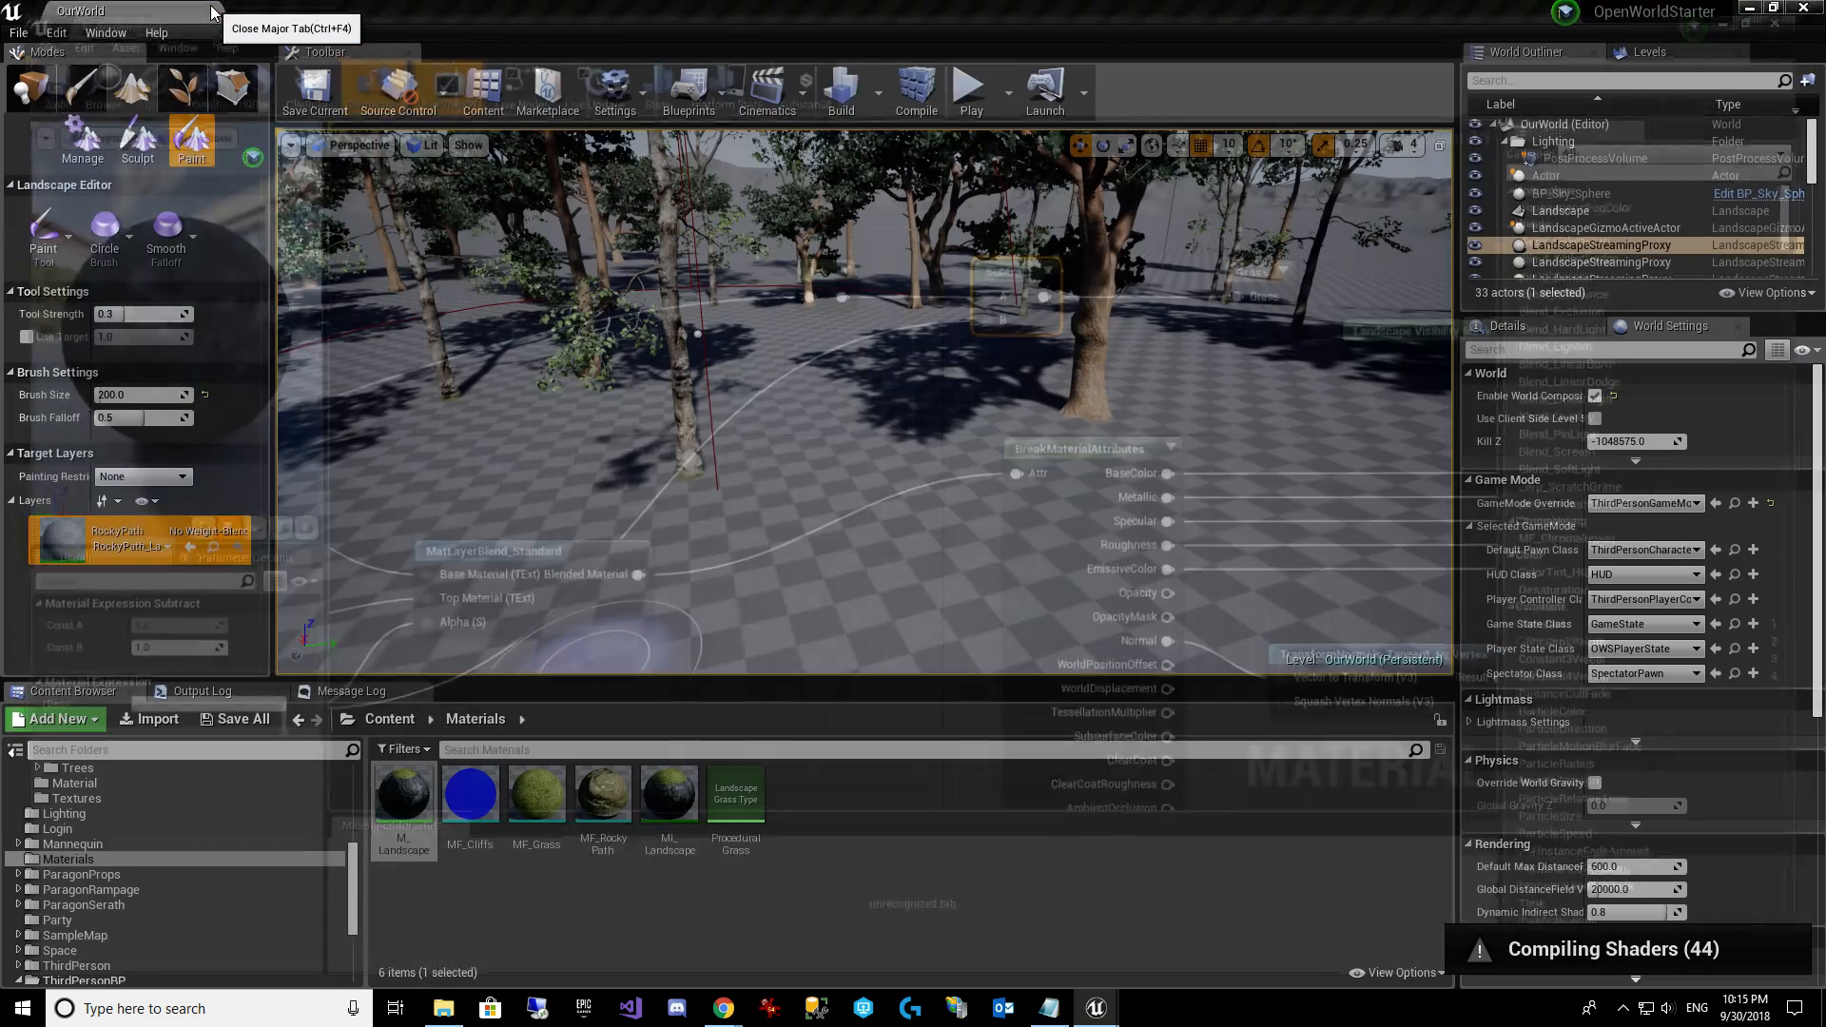
Paint a trail of RockyPath strokes forward across the grass through the tree grove.
{"action": "right_click_drag", "start_coordinate": [866, 456], "coordinate": [865, 533]}
{"action": "key", "text": "w"}
{"action": "mouse_move", "coordinate": [866, 455]}
{"action": "left_mouse_down"}
{"action": "mouse_move", "coordinate": [866, 233]}
{"action": "mouse_move", "coordinate": [860, 616]}
{"action": "mouse_move", "coordinate": [836, 448]}
{"action": "mouse_move", "coordinate": [927, 290]}
{"action": "left_mouse_up"}
{"action": "mouse_move", "coordinate": [923, 438]}
{"action": "right_mouse_down"}
{"action": "mouse_move", "coordinate": [923, 371]}
{"action": "mouse_move", "coordinate": [922, 442]}
{"action": "right_mouse_up"}
{"action": "key", "text": "w"}
{"action": "mouse_move", "coordinate": [923, 438]}
{"action": "left_mouse_down"}
{"action": "mouse_move", "coordinate": [867, 293]}
{"action": "mouse_move", "coordinate": [889, 561]}
{"action": "left_mouse_up"}
{"action": "mouse_move", "coordinate": [870, 442]}
{"action": "right_mouse_down"}
{"action": "mouse_move", "coordinate": [871, 376]}
{"action": "mouse_move", "coordinate": [873, 438]}
{"action": "right_mouse_up"}
{"action": "mouse_move", "coordinate": [870, 443]}
{"action": "left_mouse_down"}
{"action": "mouse_move", "coordinate": [876, 217]}
{"action": "mouse_move", "coordinate": [877, 381]}
{"action": "left_mouse_up"}
{"action": "mouse_move", "coordinate": [877, 380]}
{"action": "right_mouse_down"}
{"action": "mouse_move", "coordinate": [877, 290]}
{"action": "mouse_move", "coordinate": [847, 476]}
{"action": "right_mouse_up"}
{"action": "key", "text": "w"}
{"action": "mouse_move", "coordinate": [848, 428]}
{"action": "left_mouse_down"}
{"action": "mouse_move", "coordinate": [929, 255]}
{"action": "mouse_move", "coordinate": [855, 466]}
{"action": "mouse_move", "coordinate": [901, 285]}
{"action": "mouse_move", "coordinate": [946, 253]}
{"action": "mouse_move", "coordinate": [857, 482]}
{"action": "mouse_move", "coordinate": [914, 318]}
{"action": "mouse_move", "coordinate": [904, 413]}
{"action": "mouse_move", "coordinate": [927, 400]}
{"action": "left_mouse_up"}
{"action": "mouse_move", "coordinate": [928, 400]}
{"action": "right_mouse_down"}
{"action": "mouse_move", "coordinate": [923, 290]}
{"action": "mouse_move", "coordinate": [932, 333]}
{"action": "right_mouse_up"}
{"action": "key", "text": "w"}
Reopen M_Landscape, insert a Clamp node between Subtract and the Grass output, then save and close the material.
{"action": "double_click", "coordinate": [404, 797]}
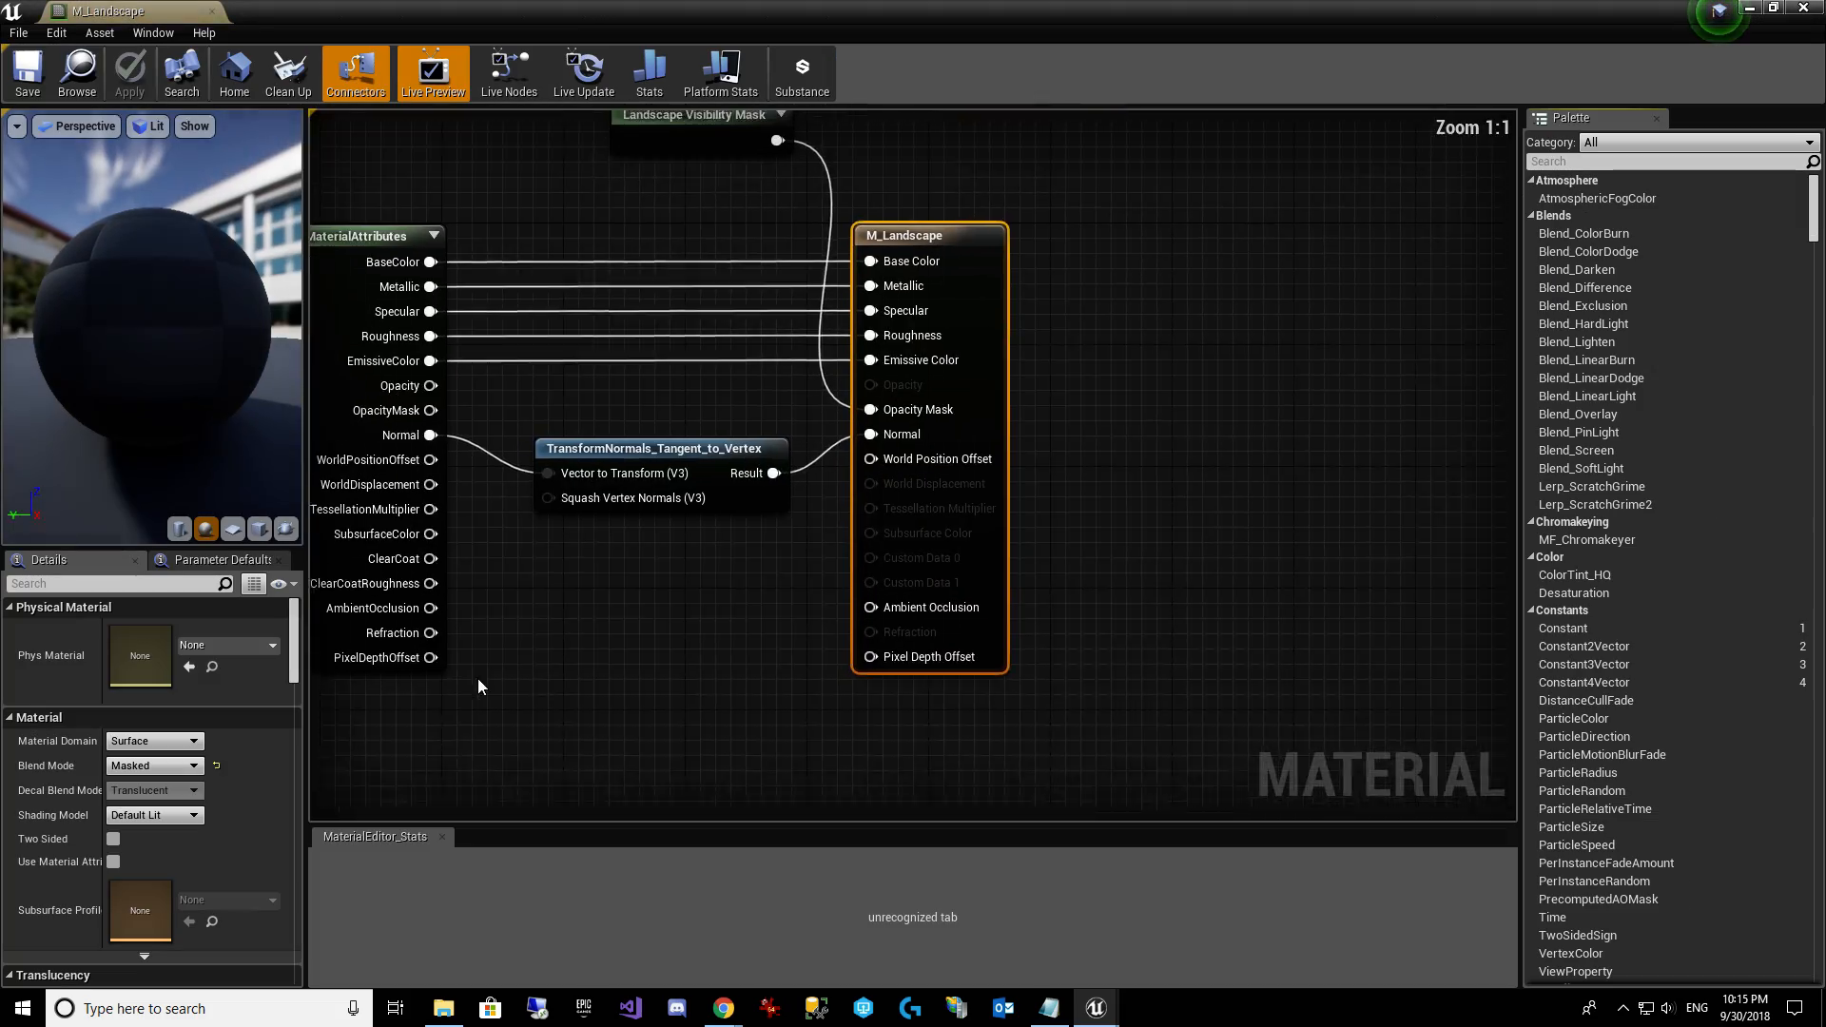
{"action": "right_click_drag", "start_coordinate": [866, 632], "coordinate": [1020, 415]}
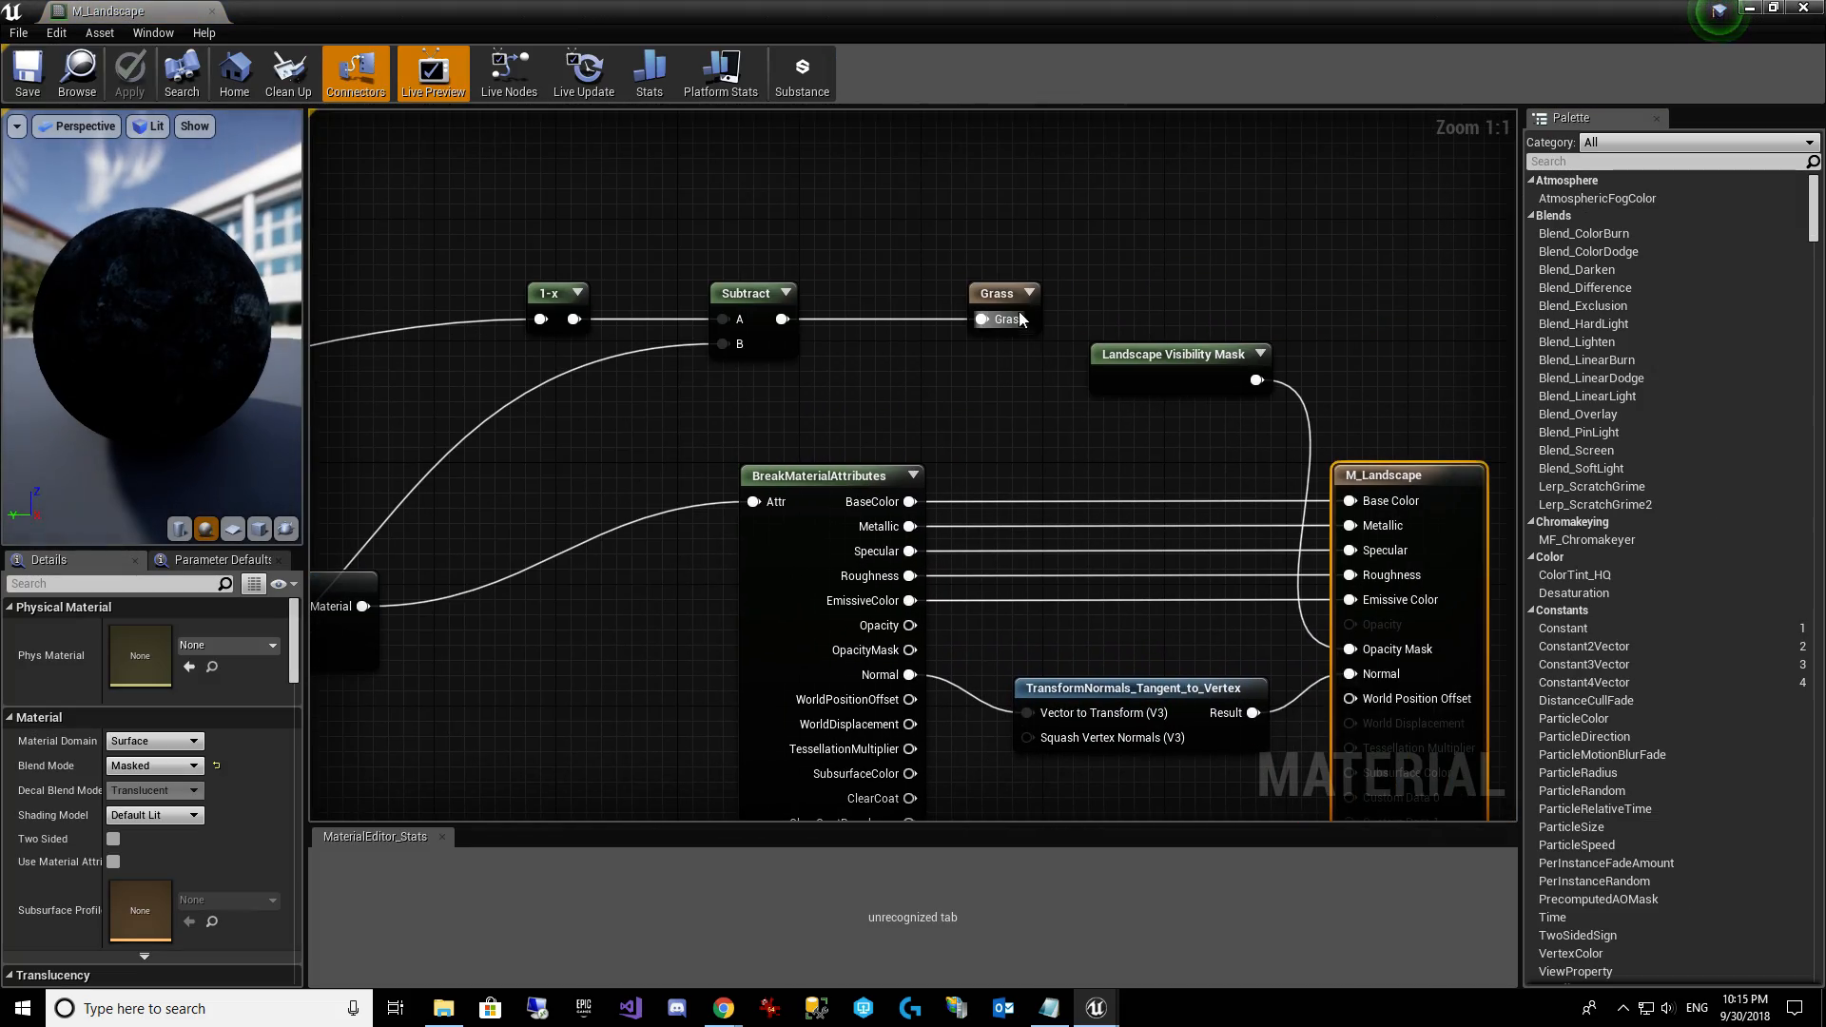
{"action": "left_click_drag", "start_coordinate": [983, 307], "coordinate": [1159, 308]}
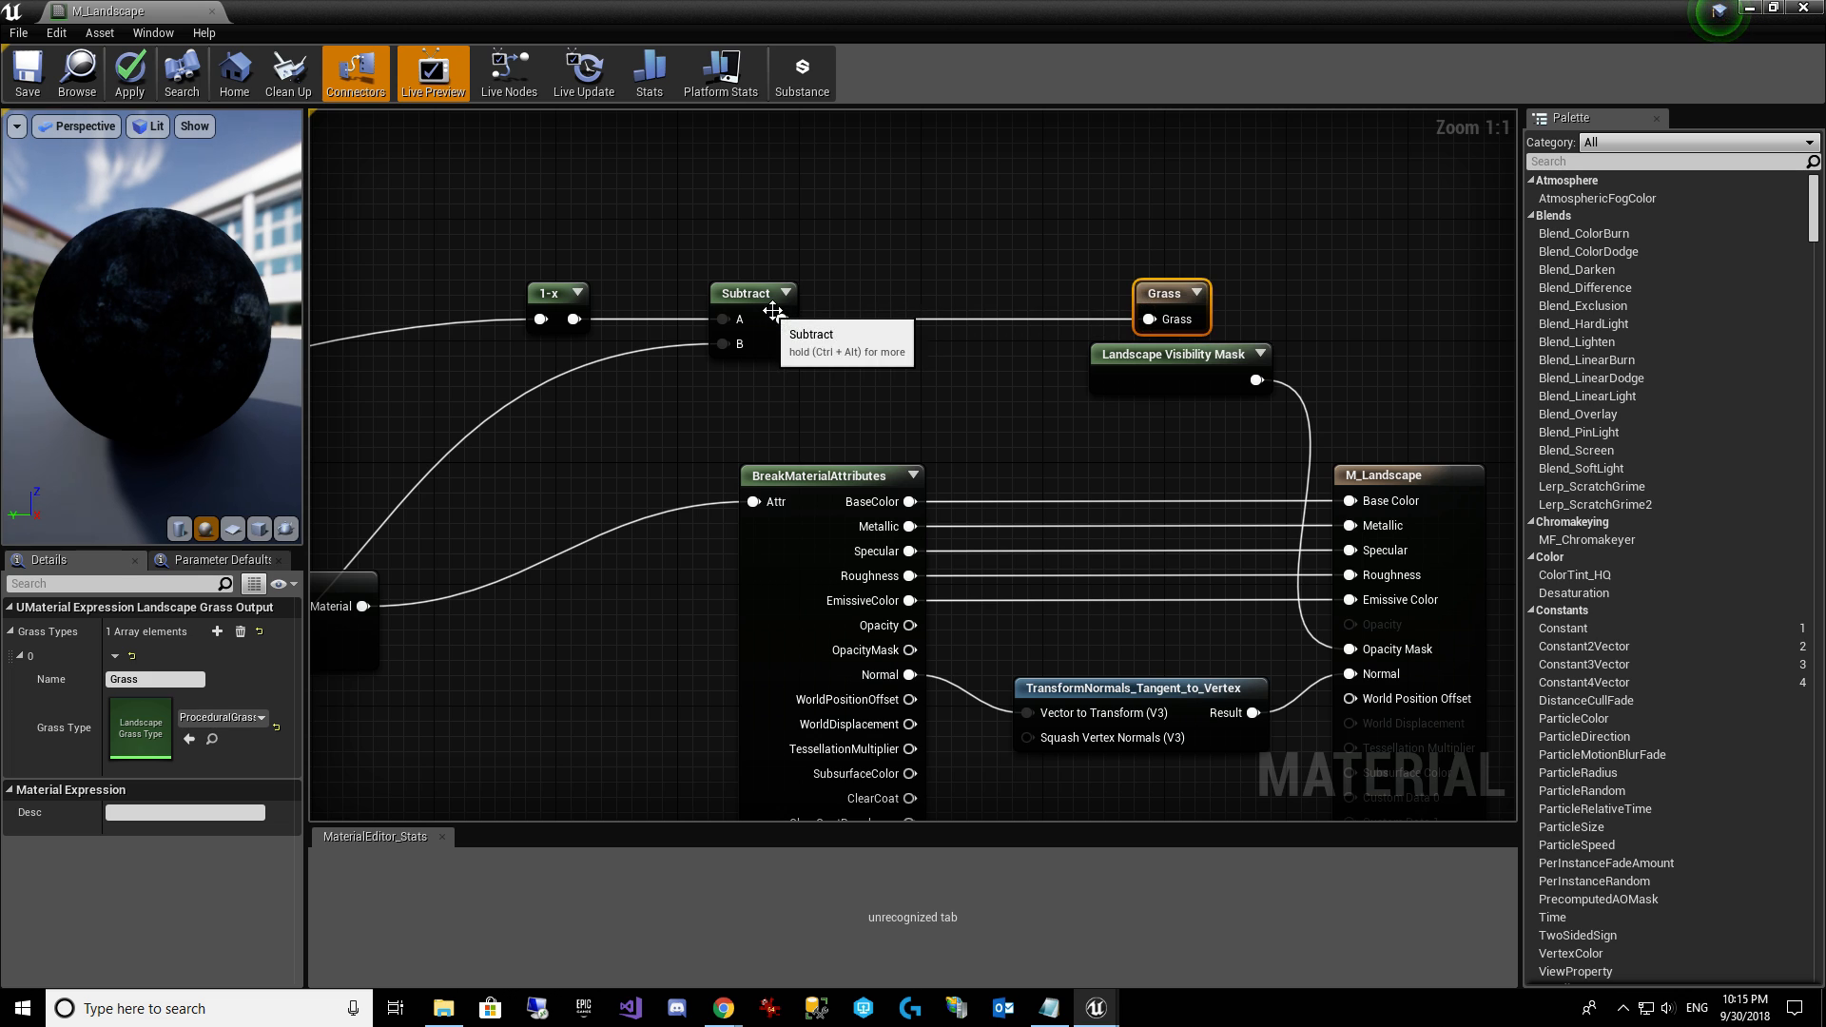
{"action": "left_click_drag", "start_coordinate": [798, 316], "coordinate": [947, 325]}
{"action": "type", "text": "clamp"}
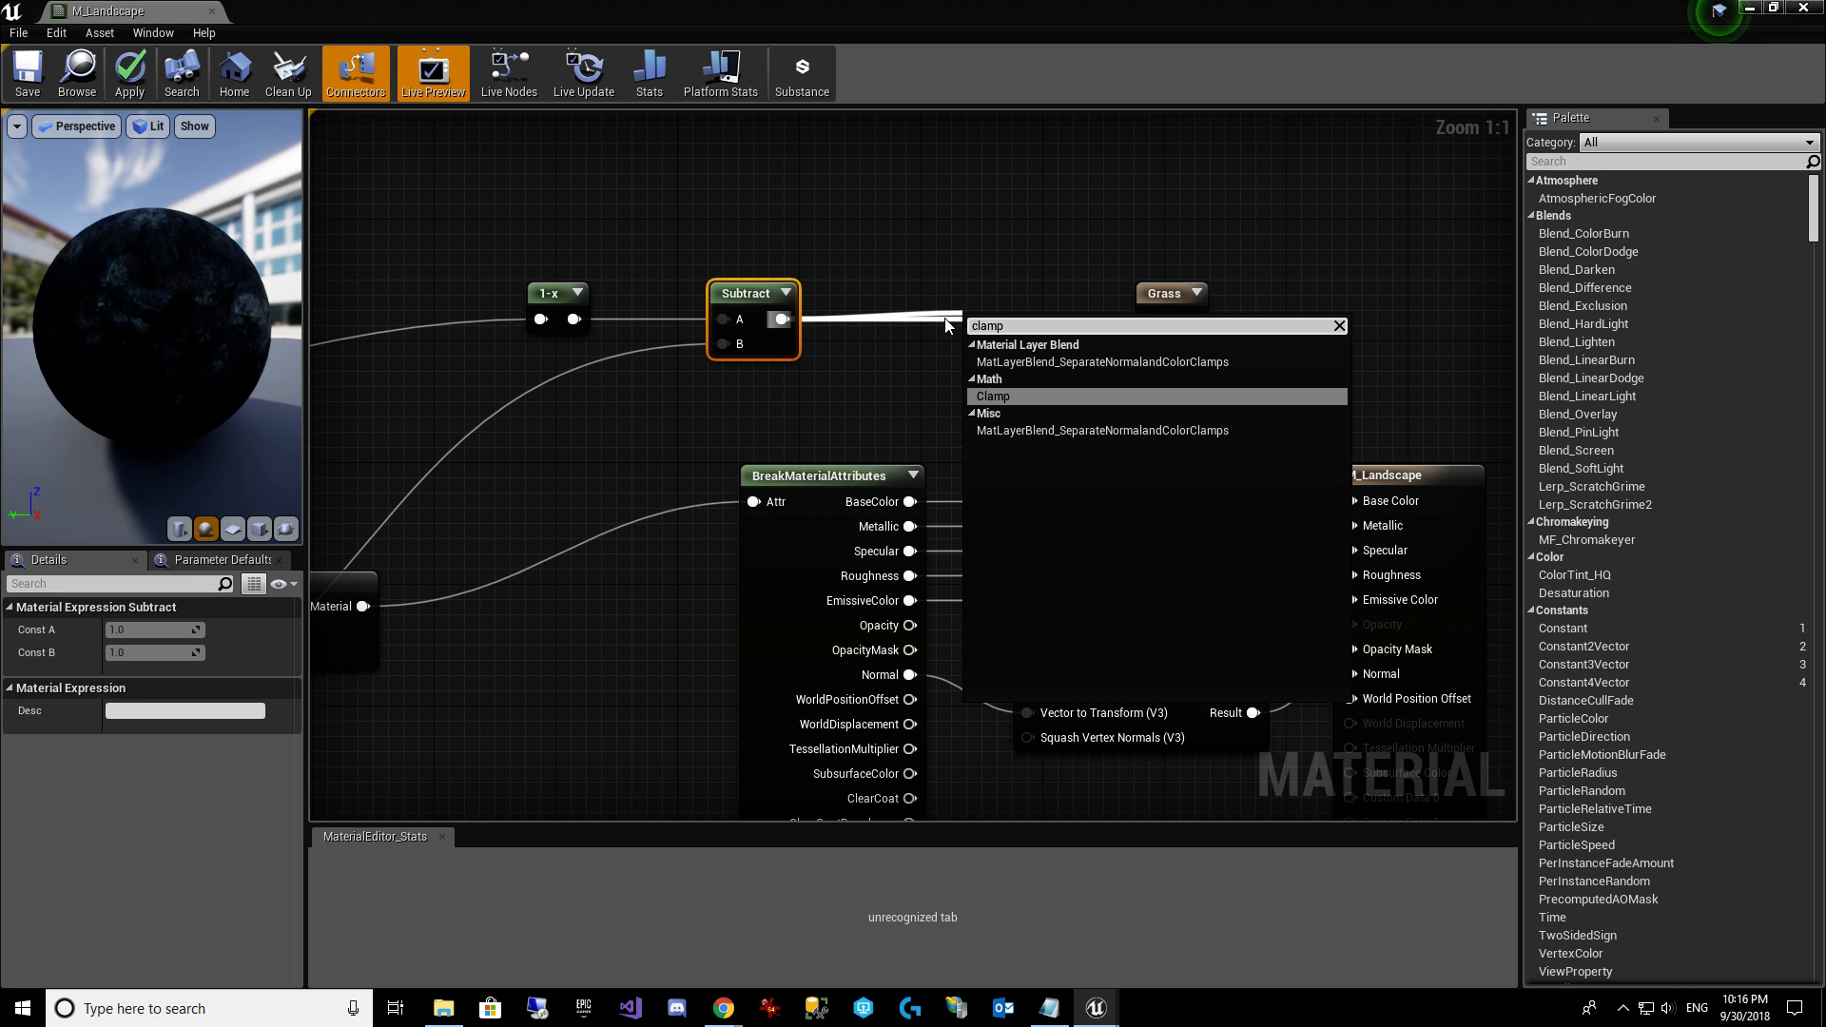
{"action": "key", "text": "Return"}
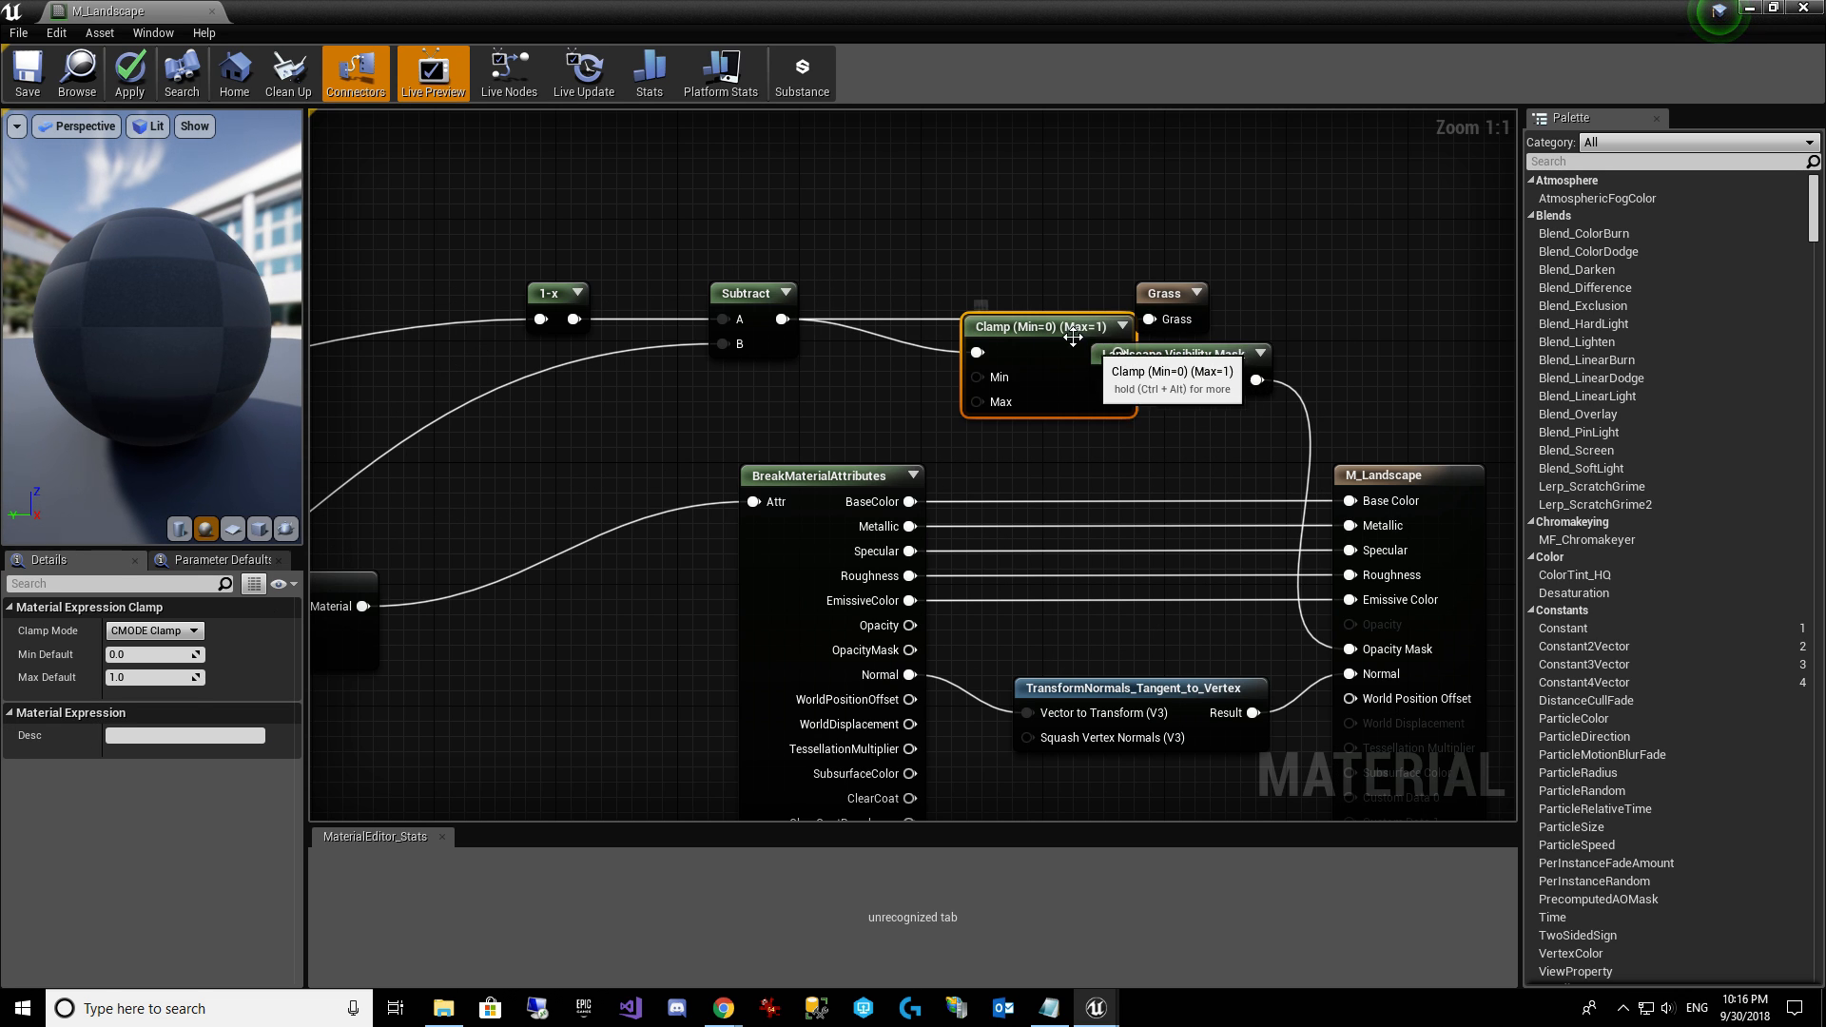
{"action": "left_click_drag", "start_coordinate": [1071, 329], "coordinate": [1153, 319]}
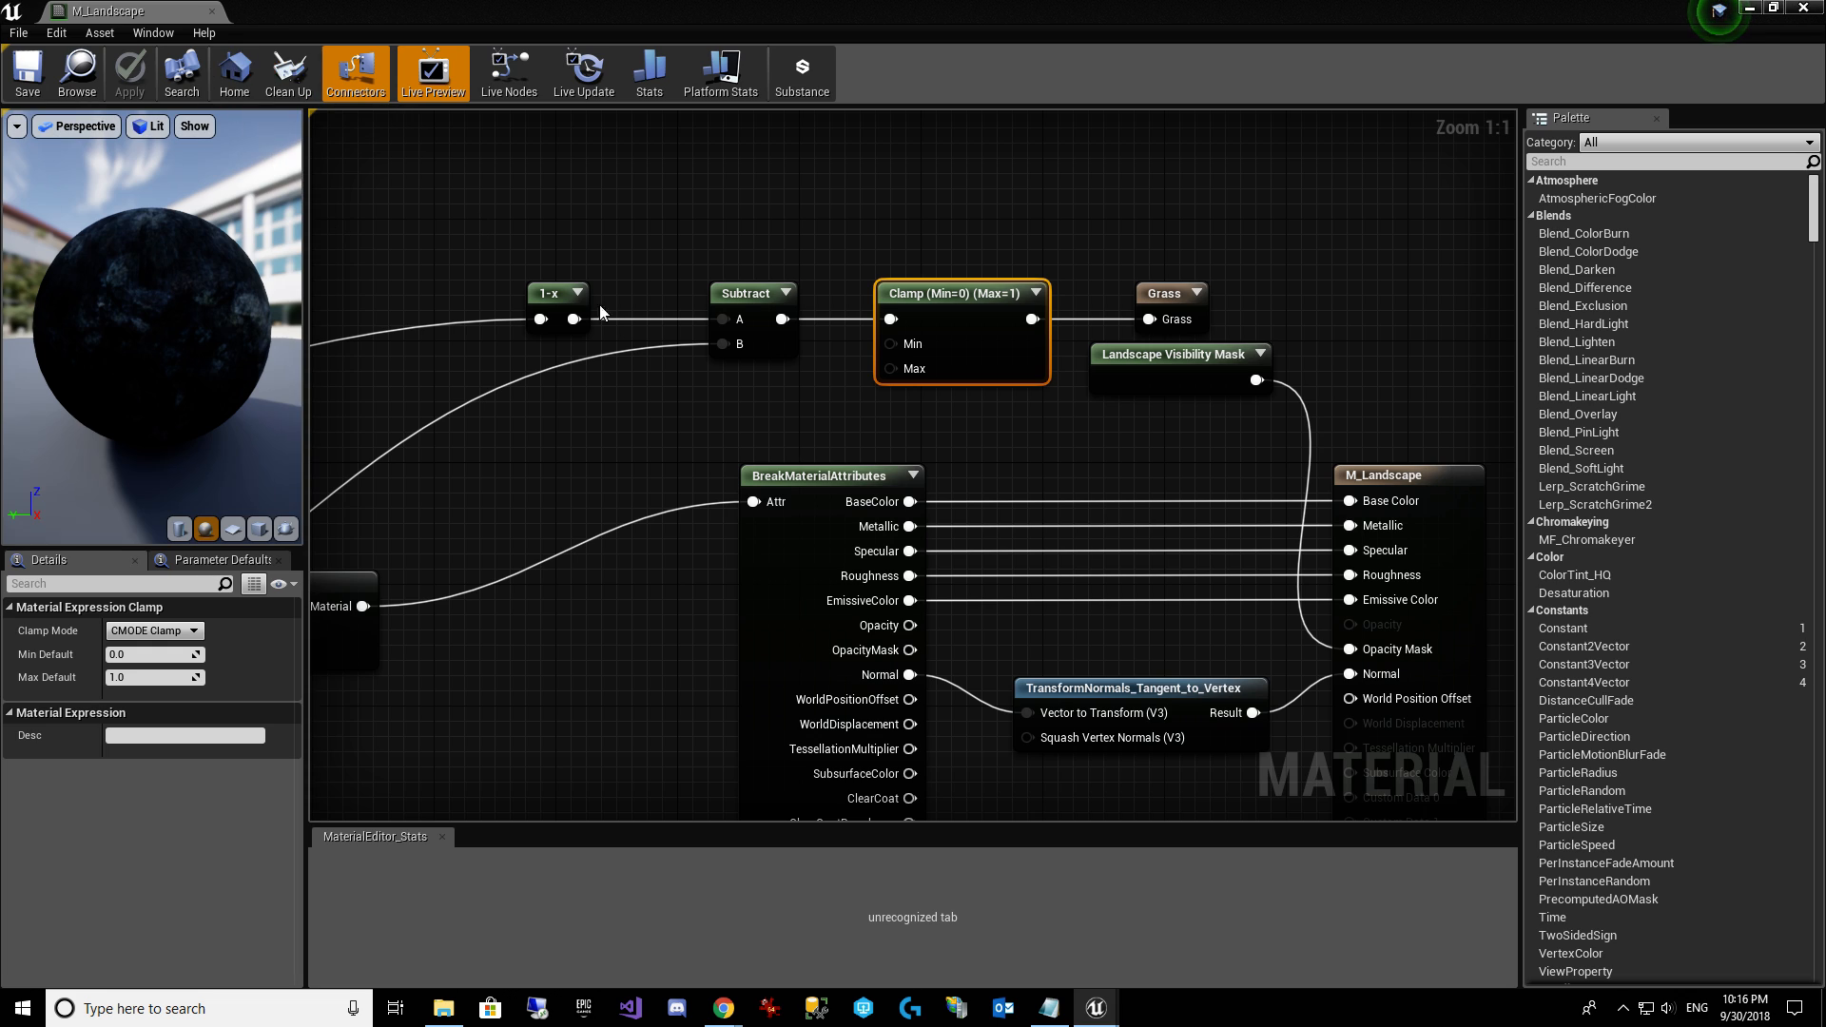
{"action": "right_click_drag", "start_coordinate": [542, 480], "coordinate": [1175, 387]}
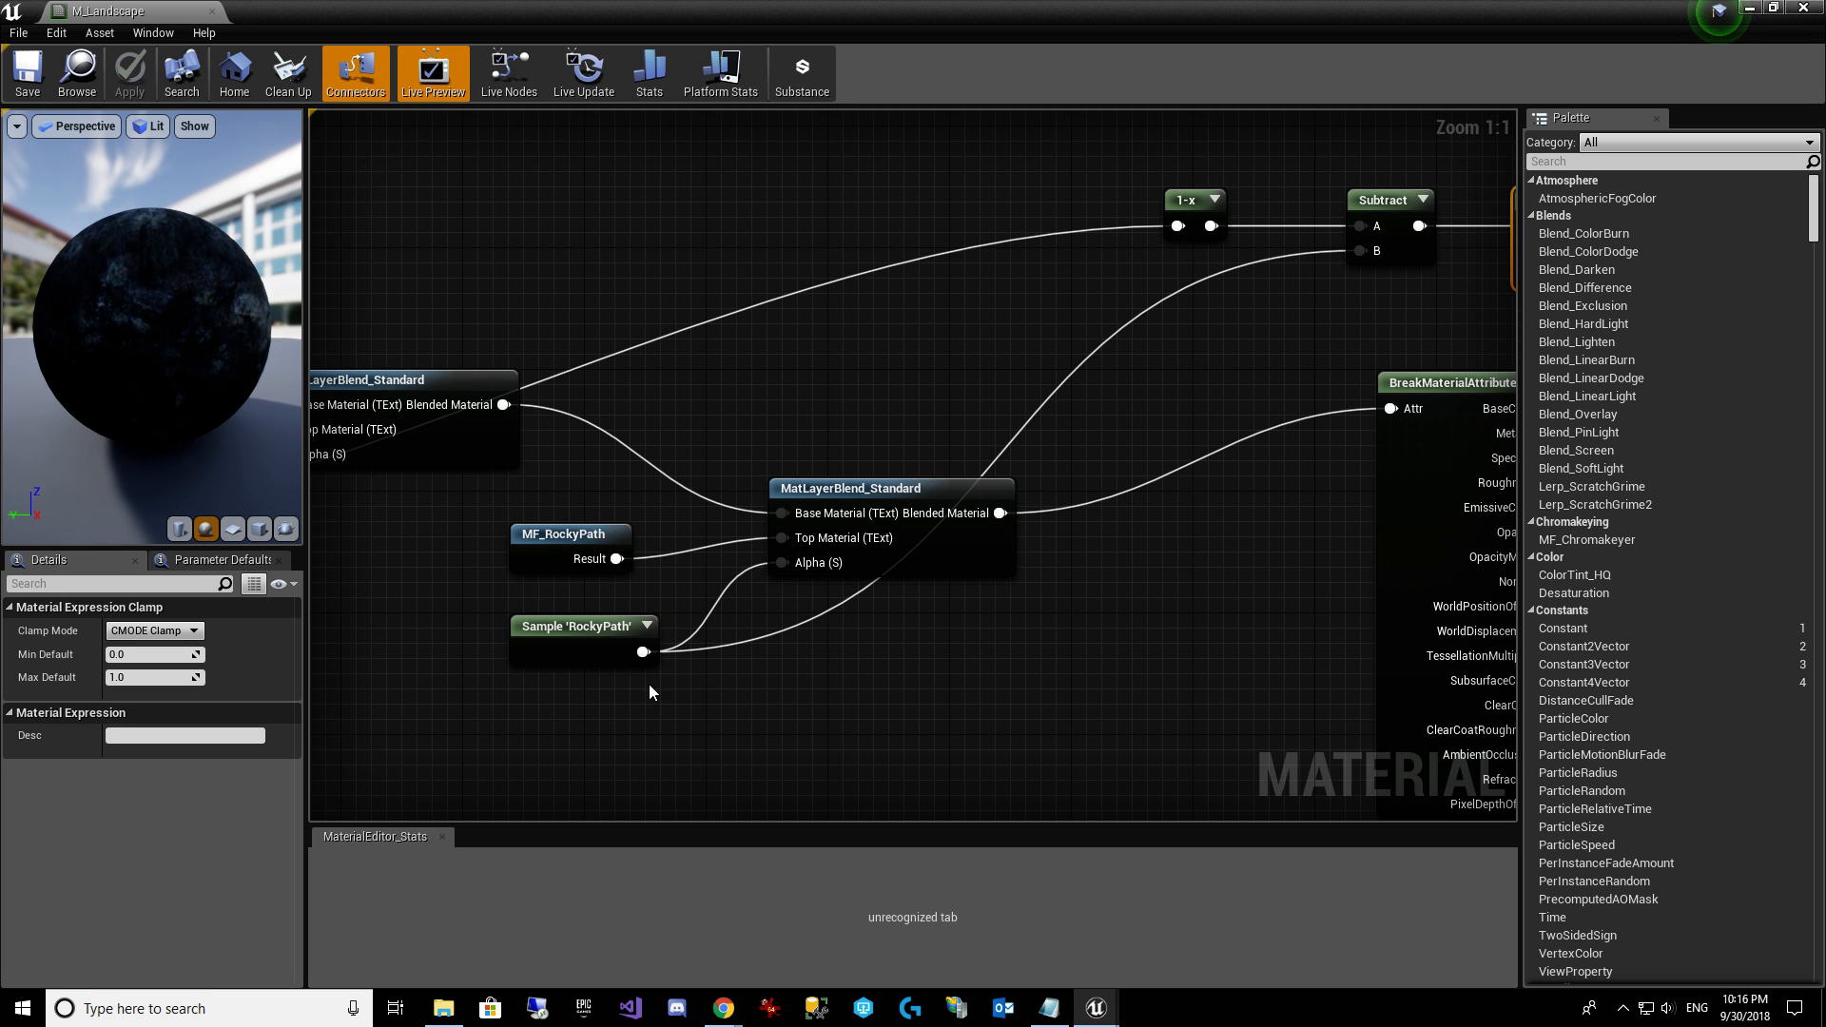
{"action": "left_click", "coordinate": [212, 13]}
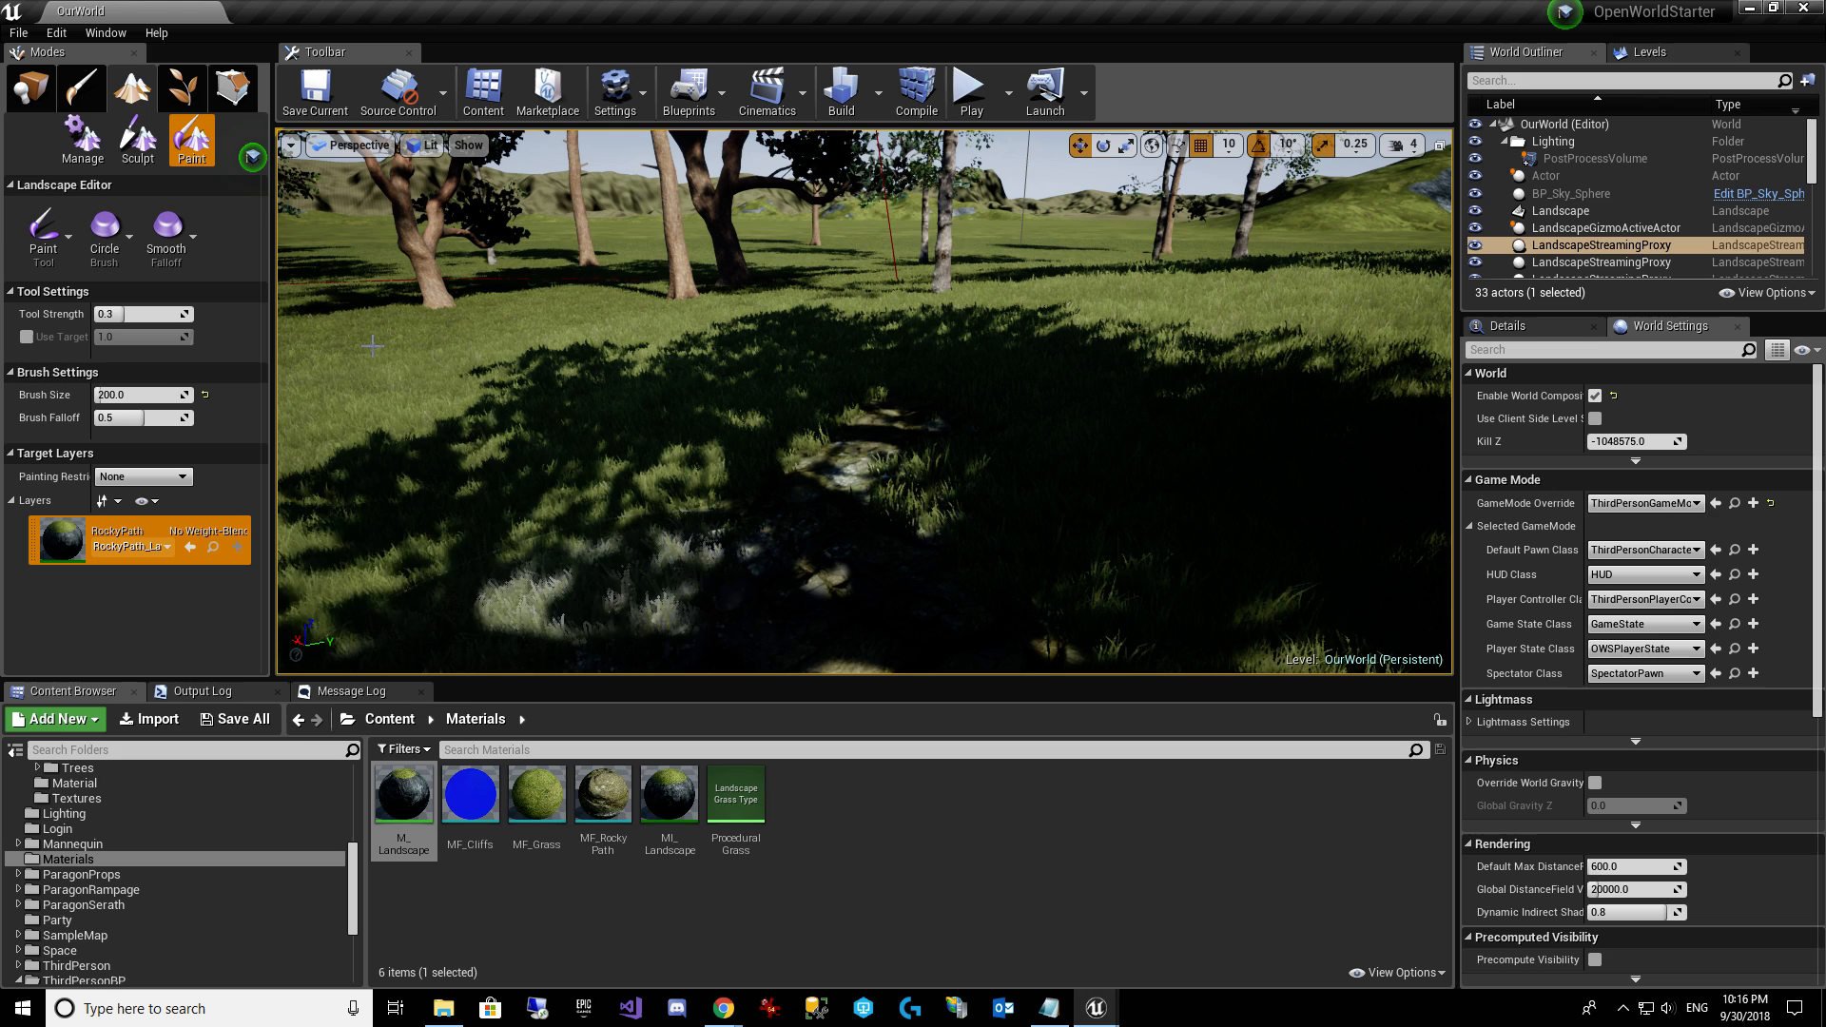
Enable the RockyPathScale parameter override in MI_Landscape, then save and close the material instance.
{"action": "double_click", "coordinate": [670, 837]}
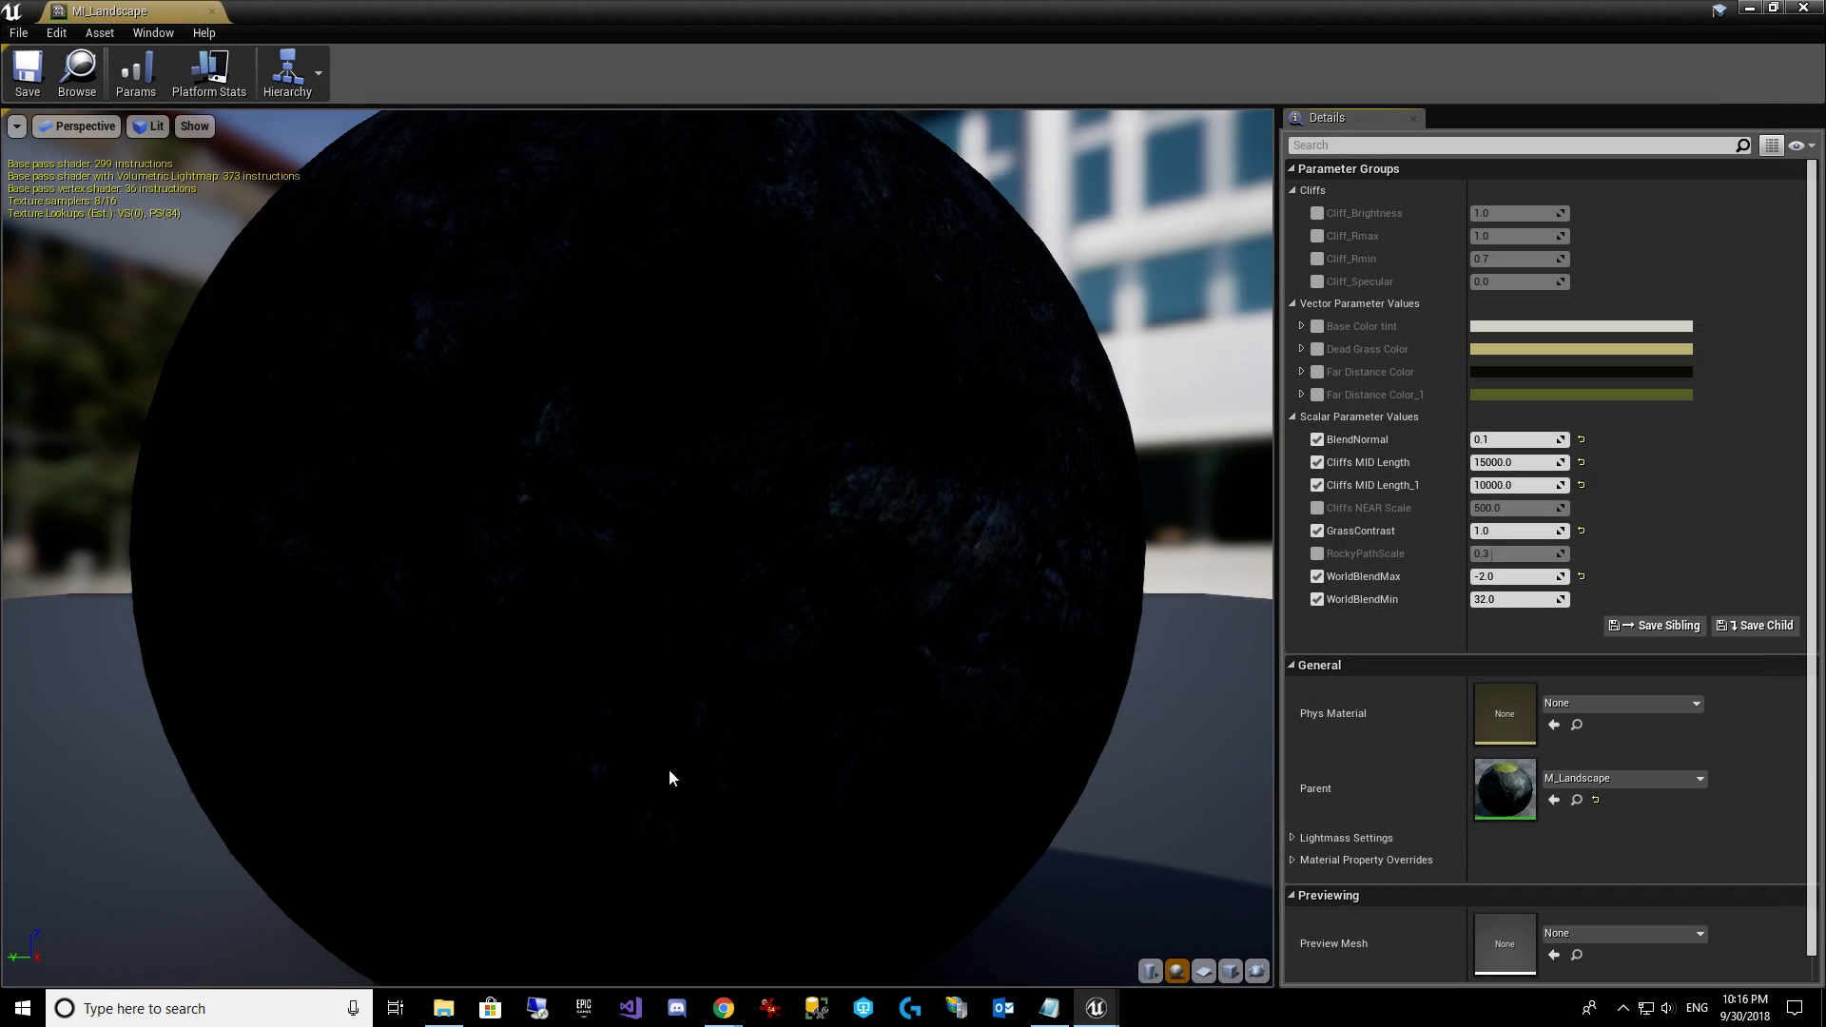
{"action": "left_click", "coordinate": [1317, 554]}
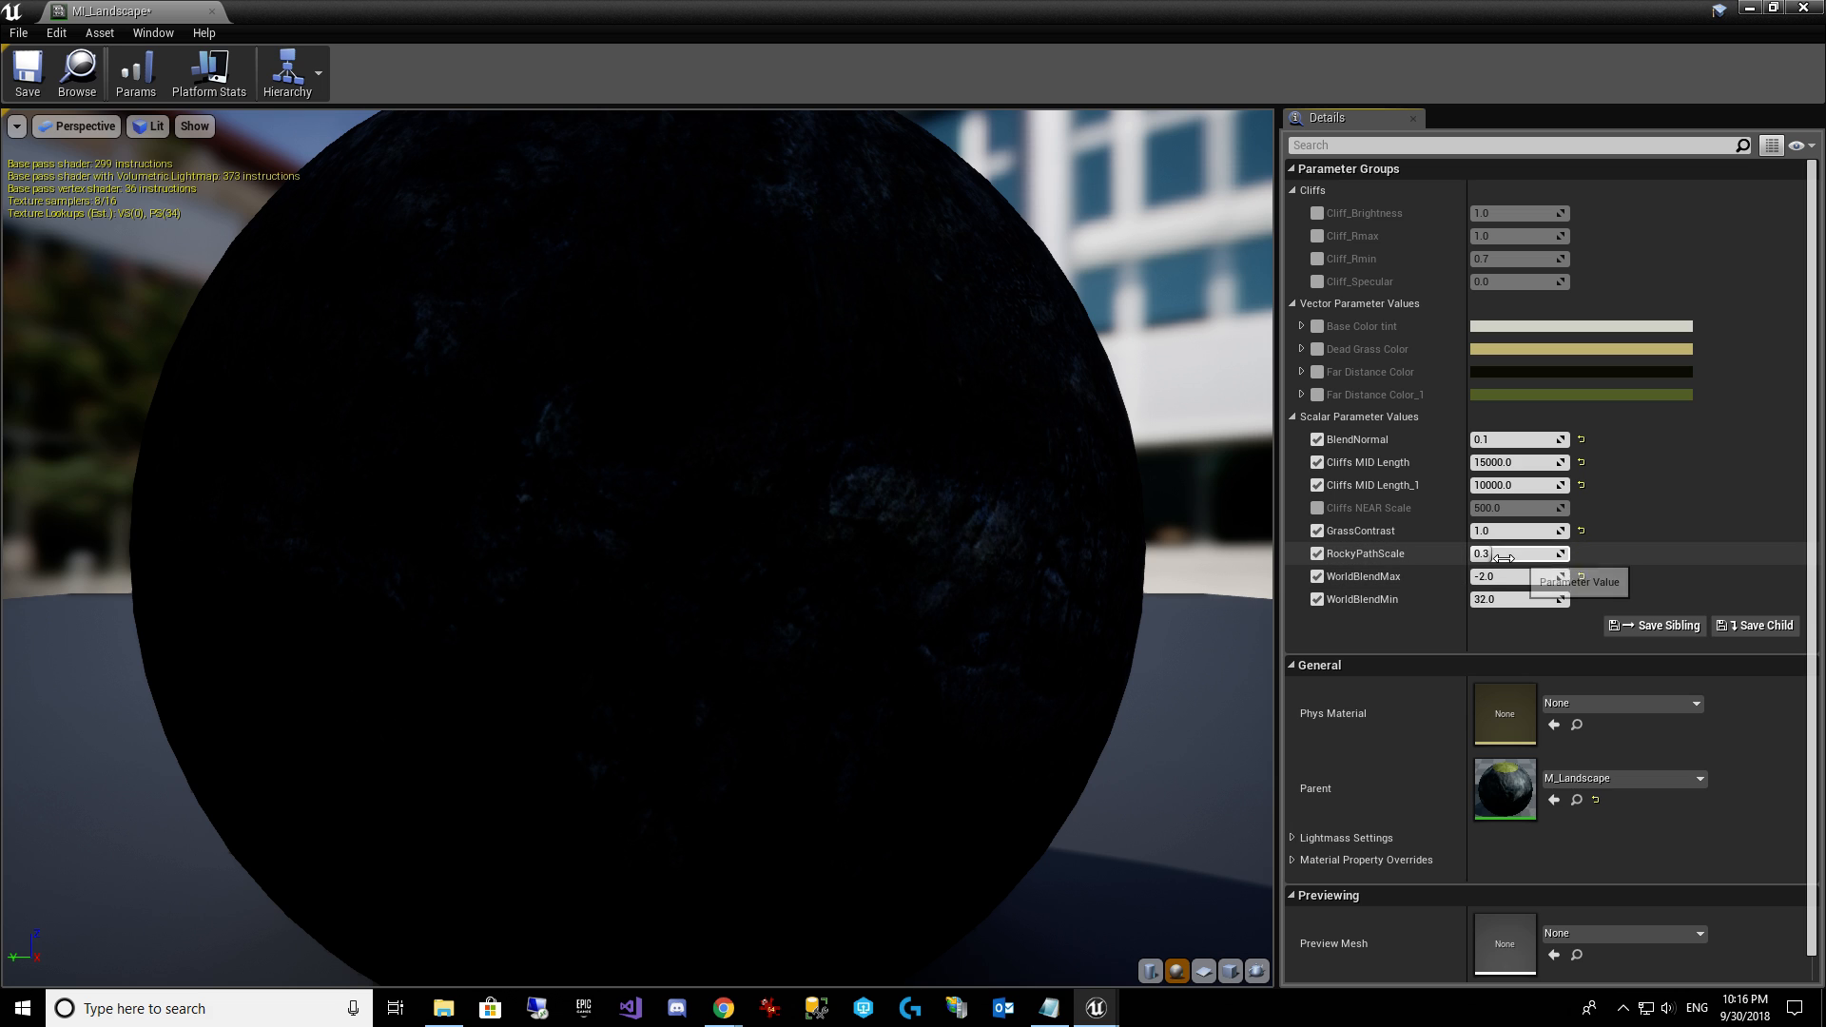
{"action": "left_click", "coordinate": [28, 77]}
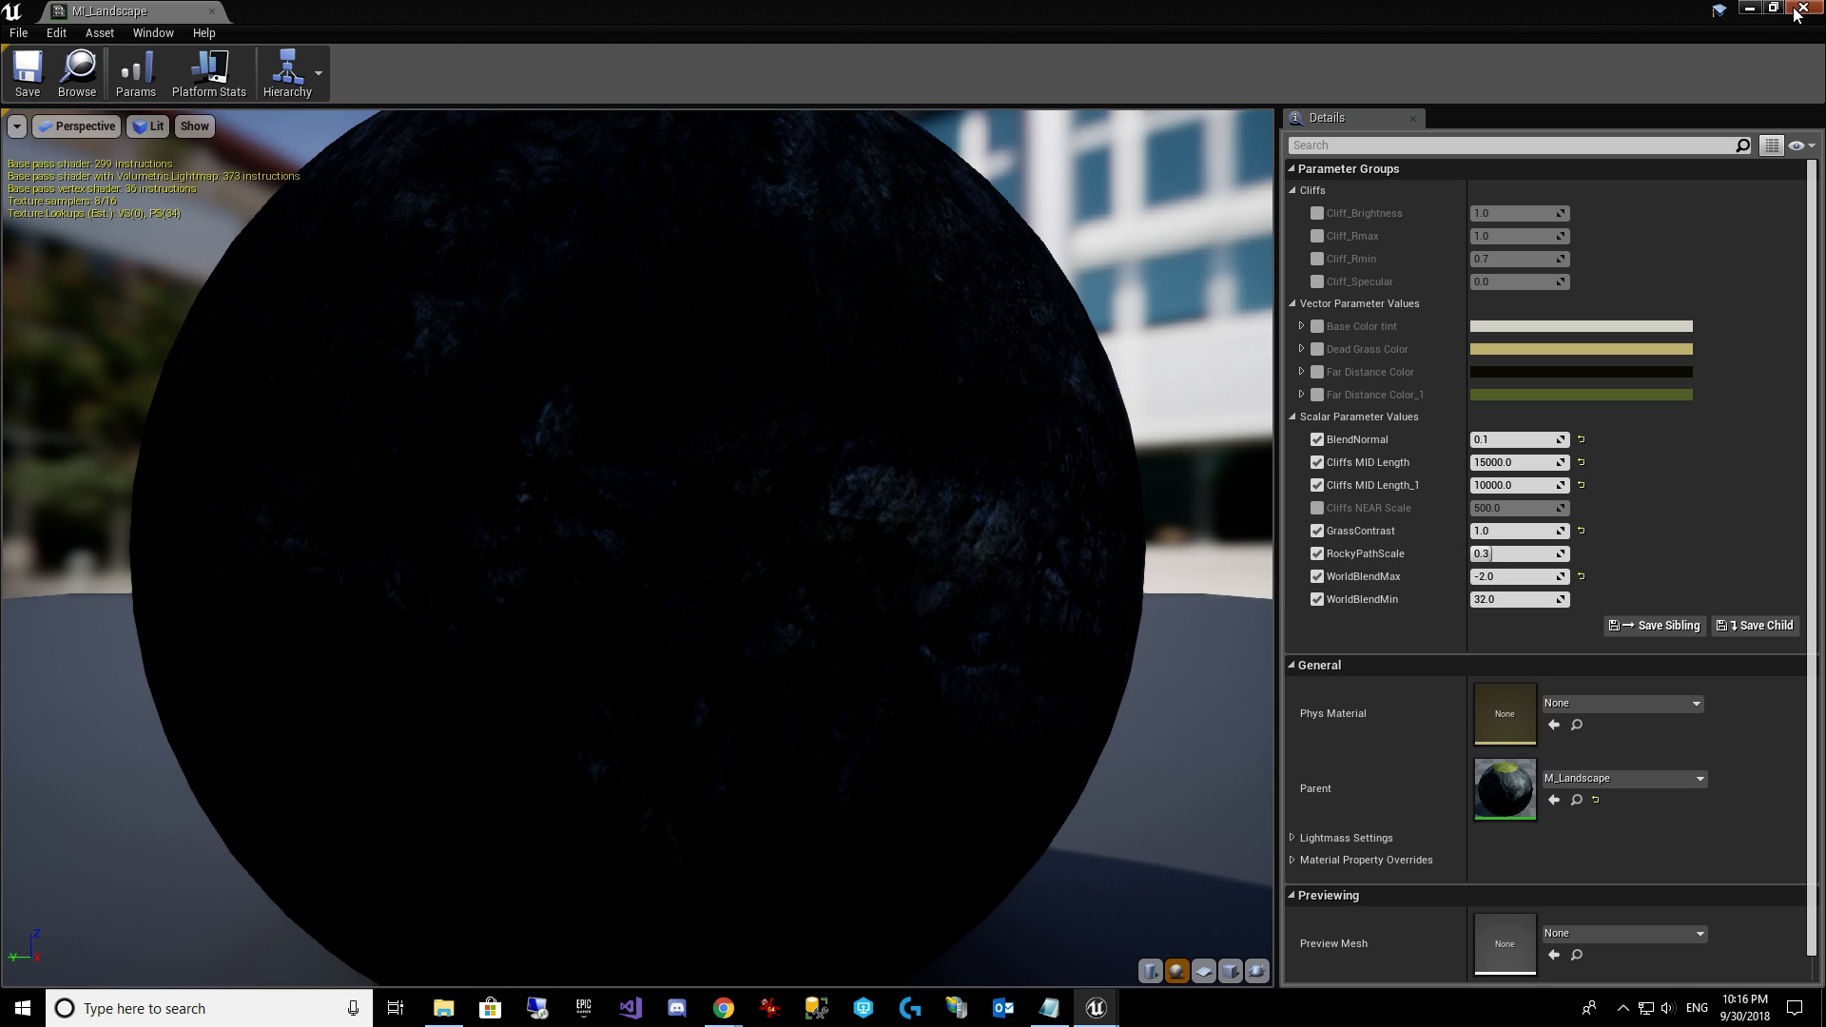
{"action": "left_click", "coordinate": [1800, 9]}
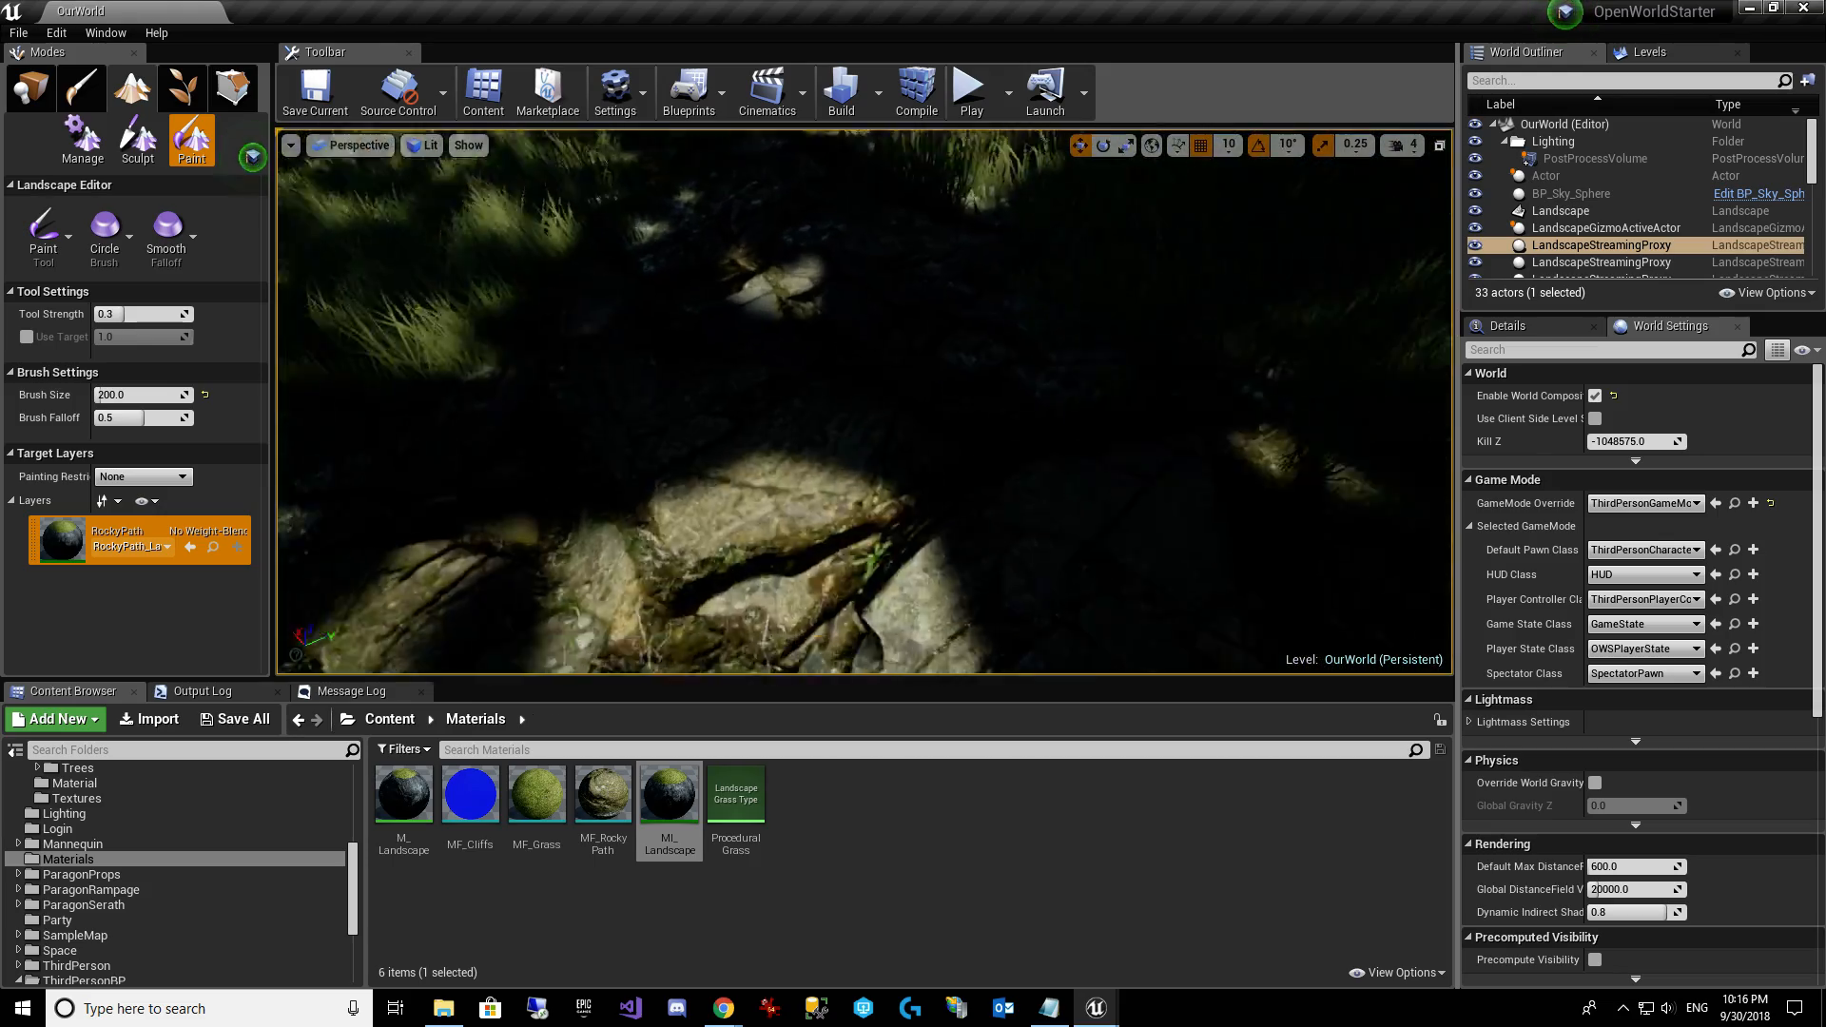
Extend the RockyPath trail out of the tree shade onto the open grass and widen its far end.
{"action": "right_click_drag", "start_coordinate": [865, 400], "coordinate": [1265, 400]}
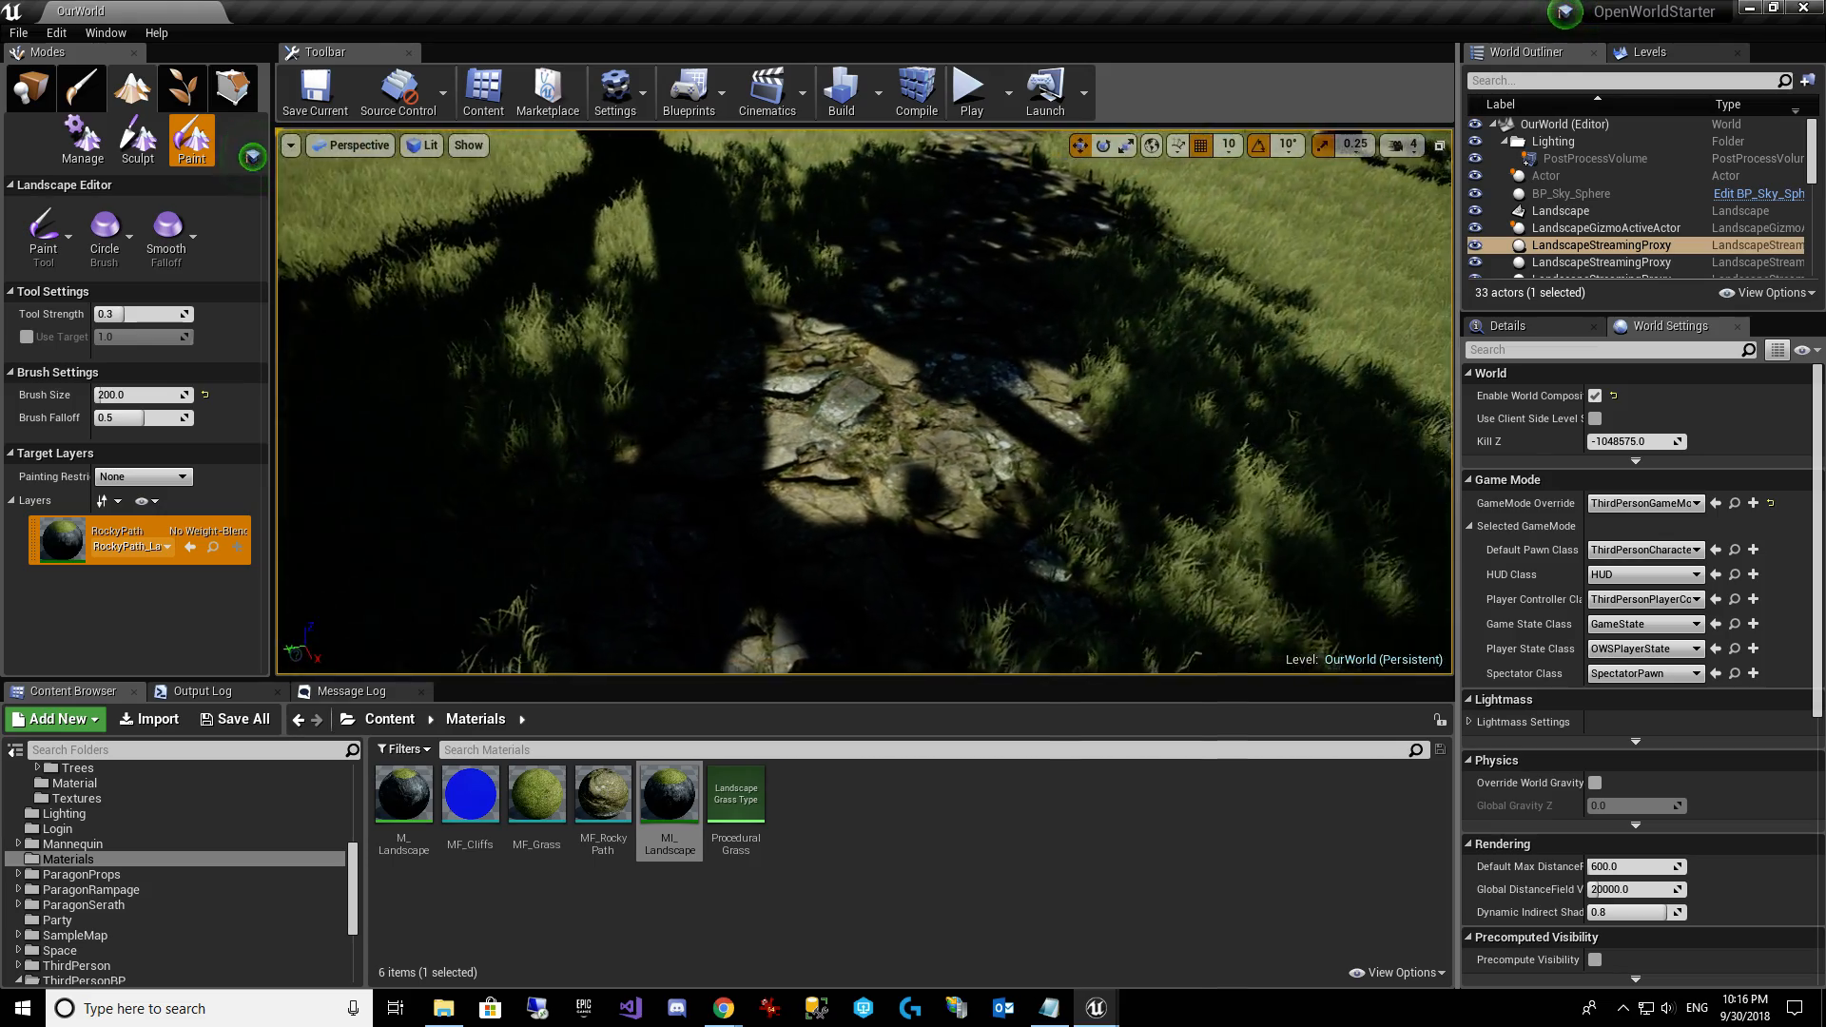
{"action": "right_click_drag", "start_coordinate": [905, 432], "coordinate": [889, 401]}
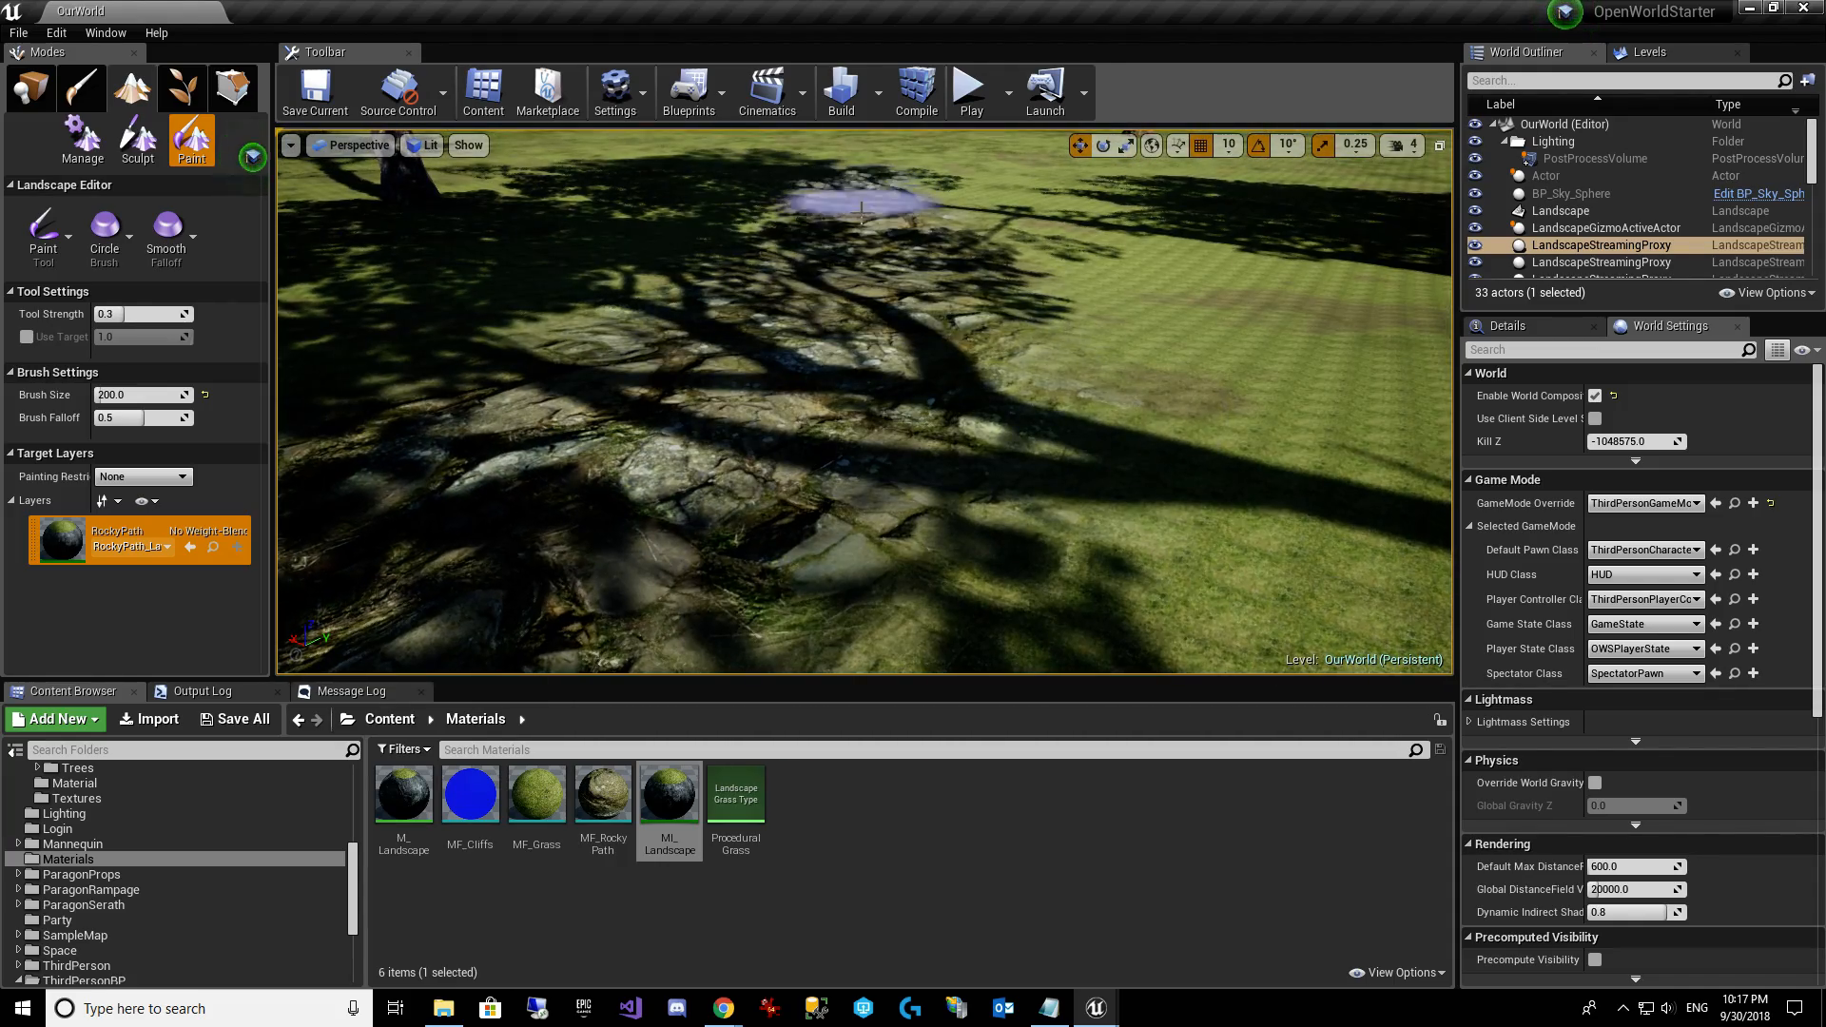
{"action": "key", "text": "w"}
{"action": "right_click_drag", "start_coordinate": [895, 276], "coordinate": [896, 277]}
{"action": "left_click_drag", "start_coordinate": [896, 276], "coordinate": [857, 189]}
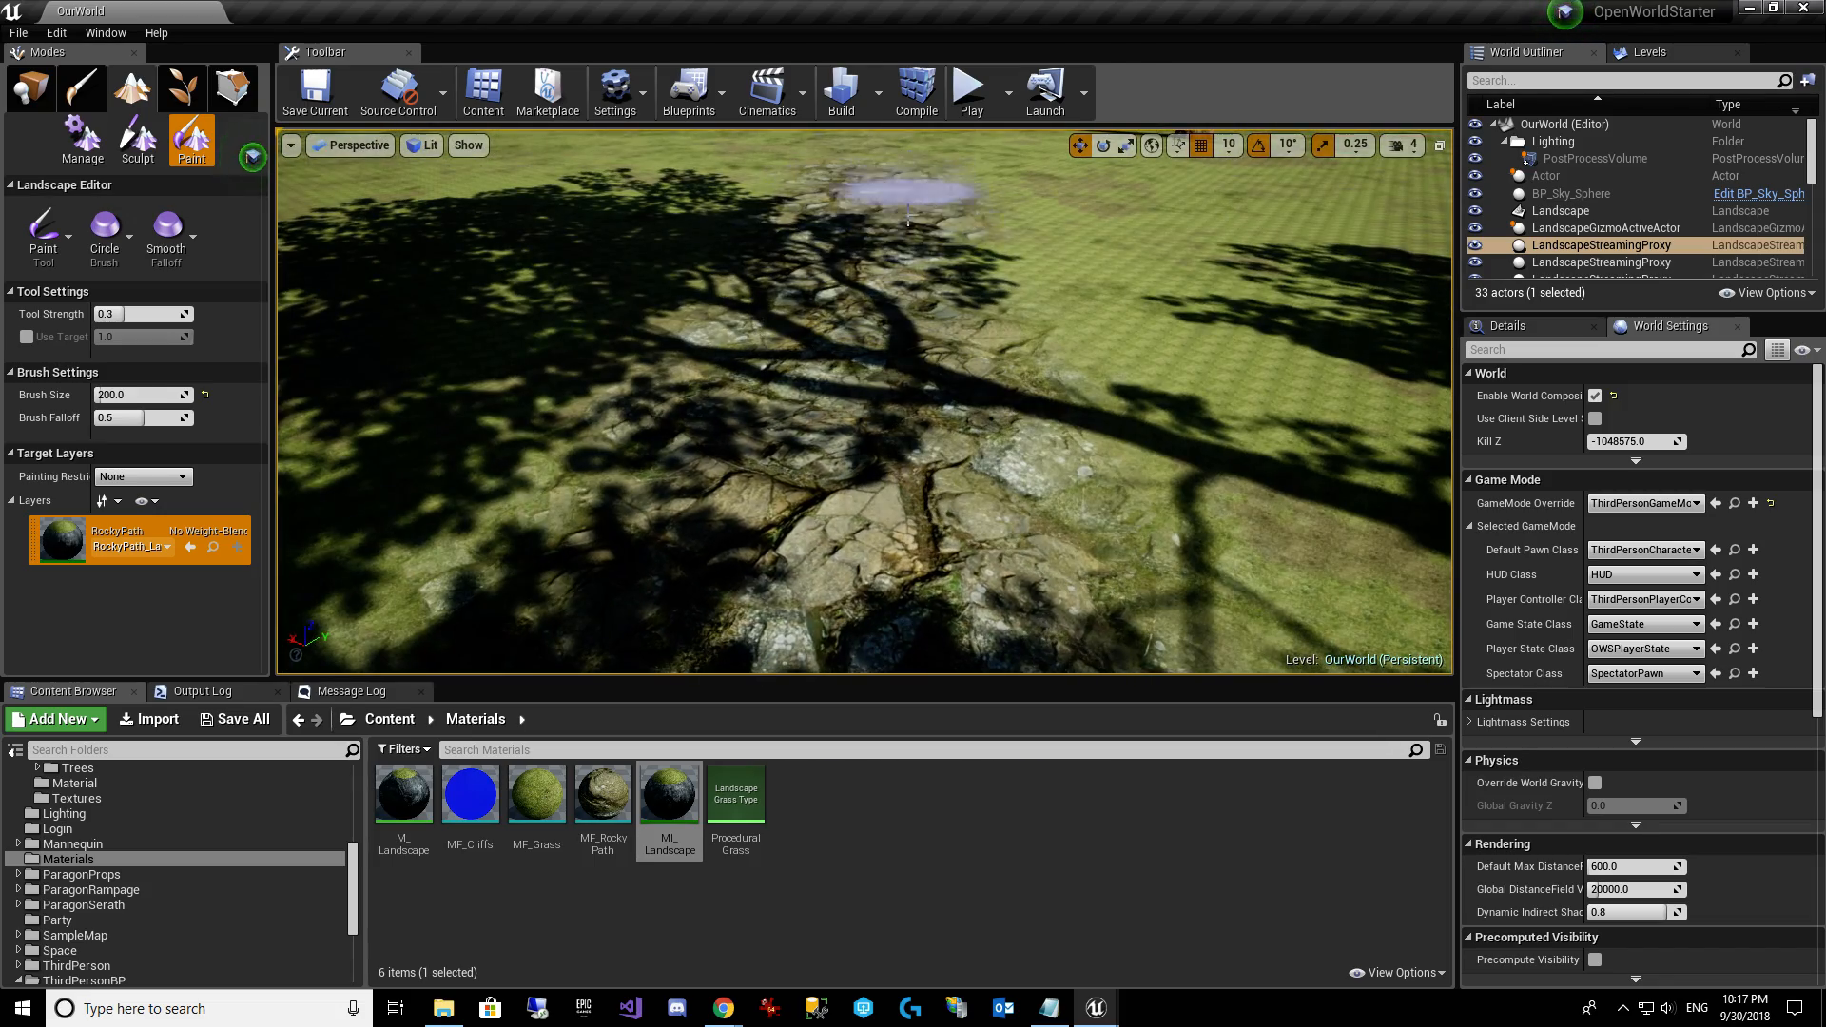
{"action": "right_click_drag", "start_coordinate": [942, 176], "coordinate": [941, 176]}
{"action": "key", "text": "w"}
{"action": "left_click_drag", "start_coordinate": [904, 243], "coordinate": [772, 322]}
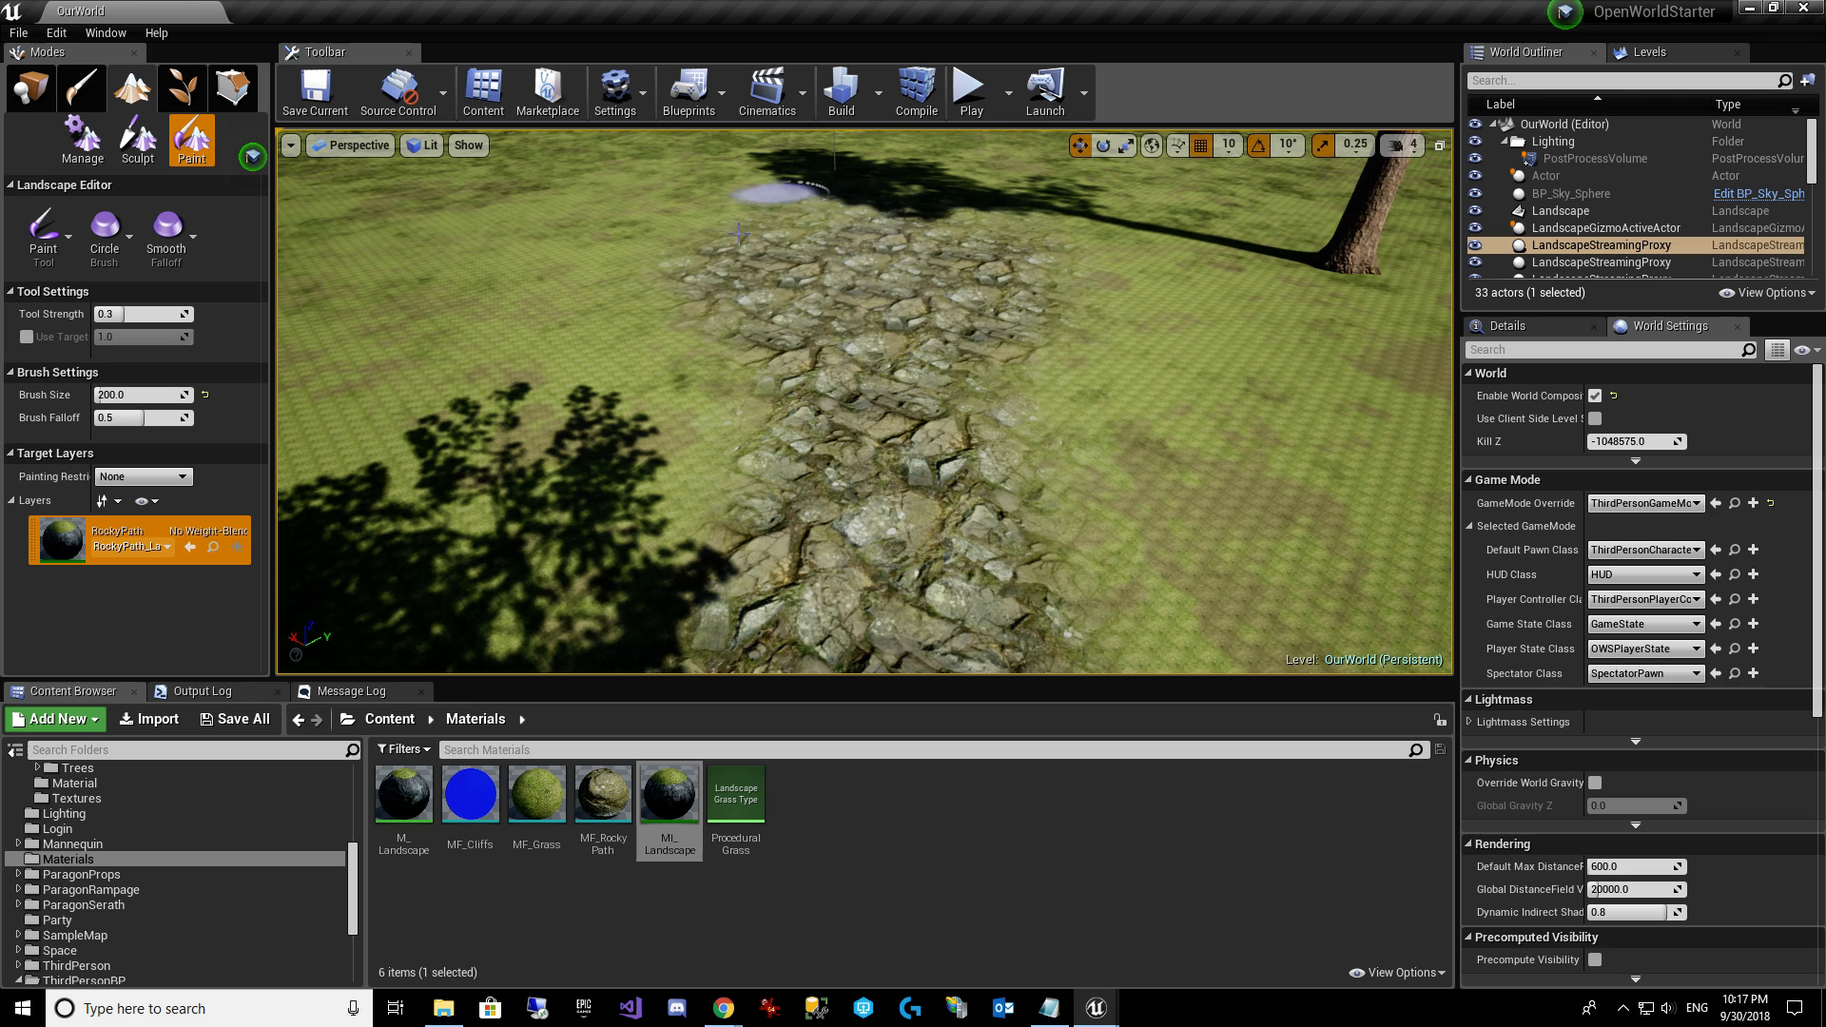
{"action": "mouse_move", "coordinate": [1003, 230]}
{"action": "left_mouse_down"}
{"action": "mouse_move", "coordinate": [861, 345]}
{"action": "mouse_move", "coordinate": [774, 168]}
{"action": "mouse_move", "coordinate": [739, 237]}
{"action": "mouse_move", "coordinate": [827, 209]}
{"action": "mouse_move", "coordinate": [883, 269]}
{"action": "mouse_move", "coordinate": [990, 214]}
{"action": "mouse_move", "coordinate": [737, 295]}
{"action": "mouse_move", "coordinate": [956, 182]}
{"action": "mouse_move", "coordinate": [907, 246]}
{"action": "mouse_move", "coordinate": [970, 324]}
{"action": "mouse_move", "coordinate": [942, 428]}
{"action": "mouse_move", "coordinate": [861, 557]}
{"action": "left_mouse_up"}
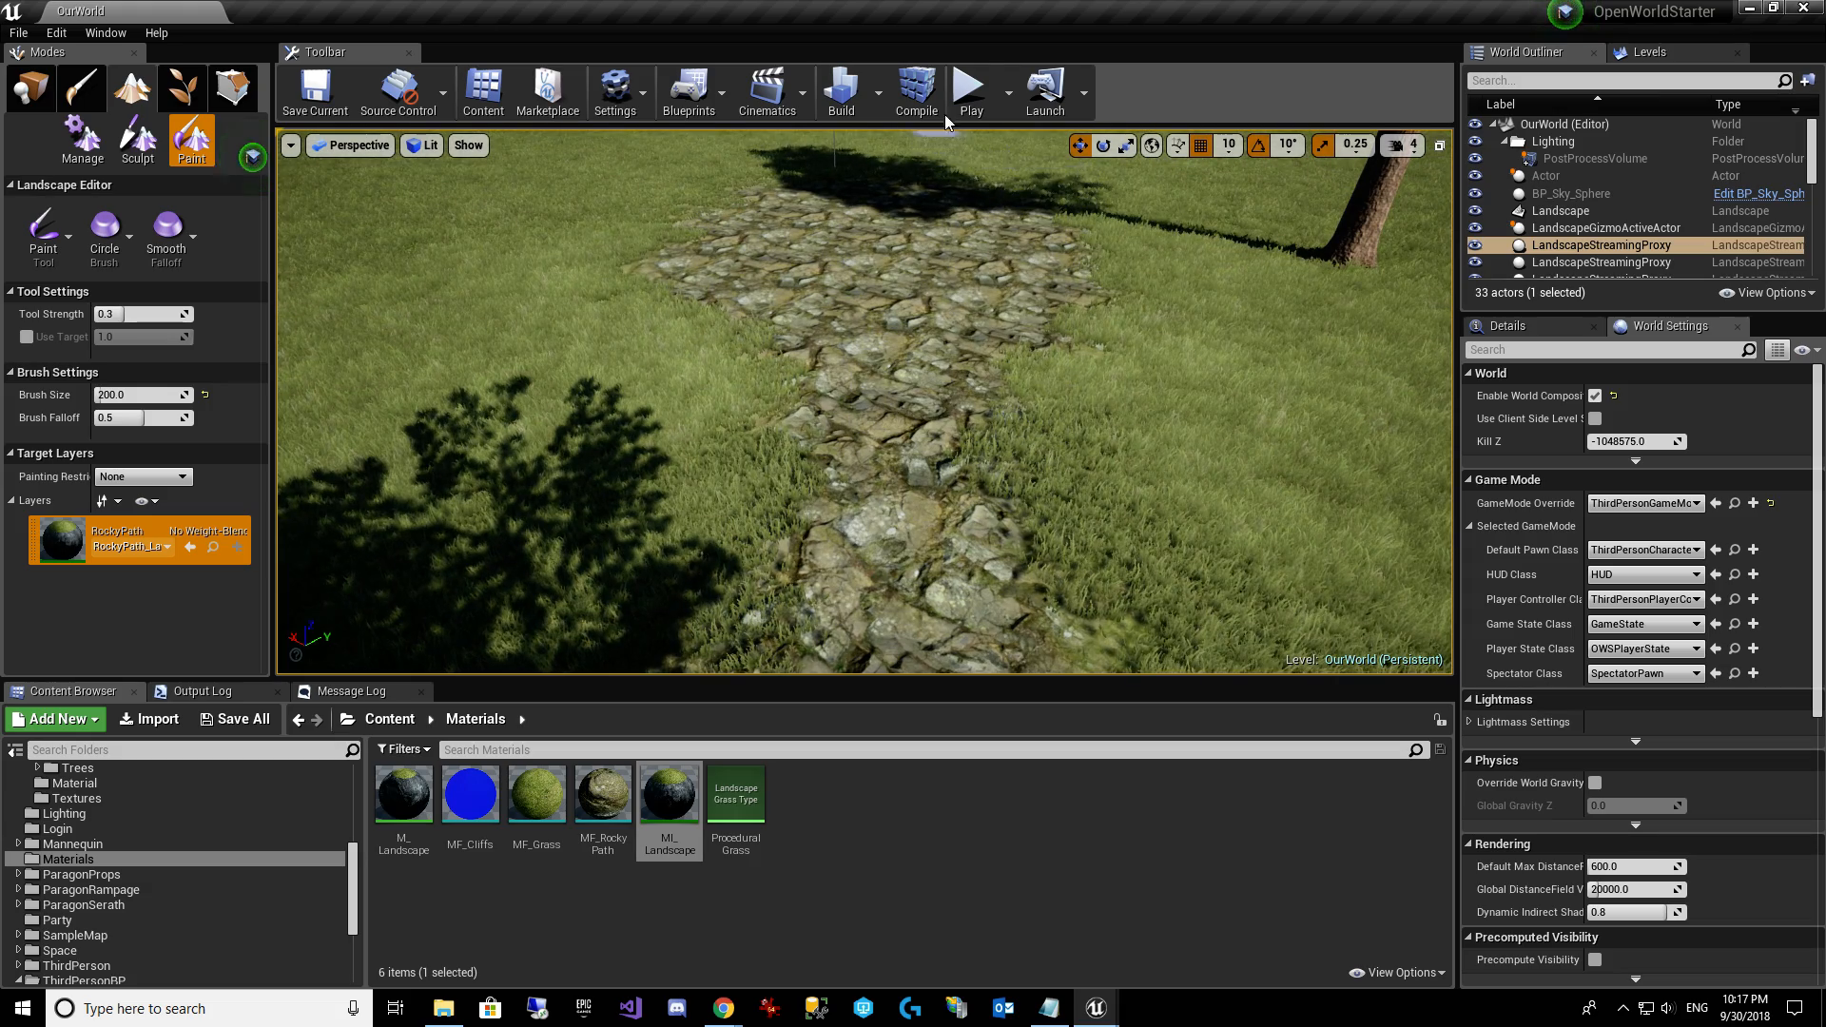
Set the number of players for play mode to 1 and save the current level.
{"action": "left_click", "coordinate": [1008, 92]}
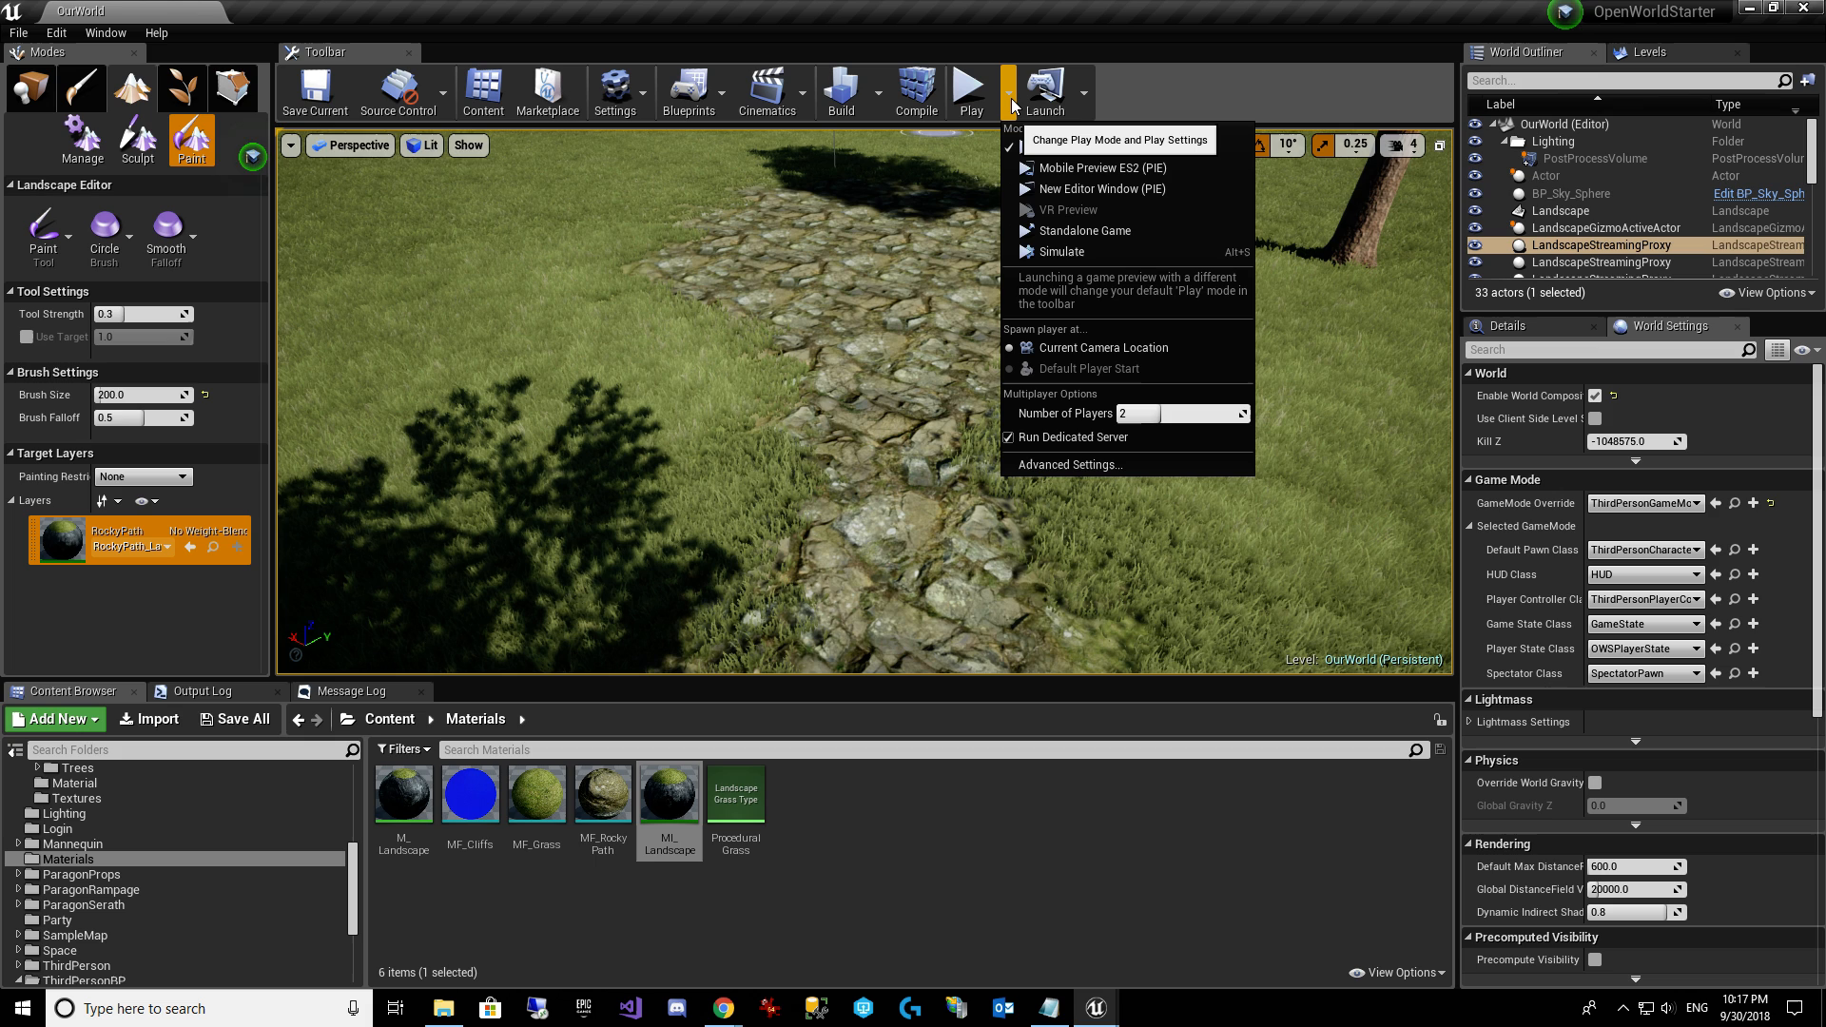
{"action": "left_click", "coordinate": [1130, 415]}
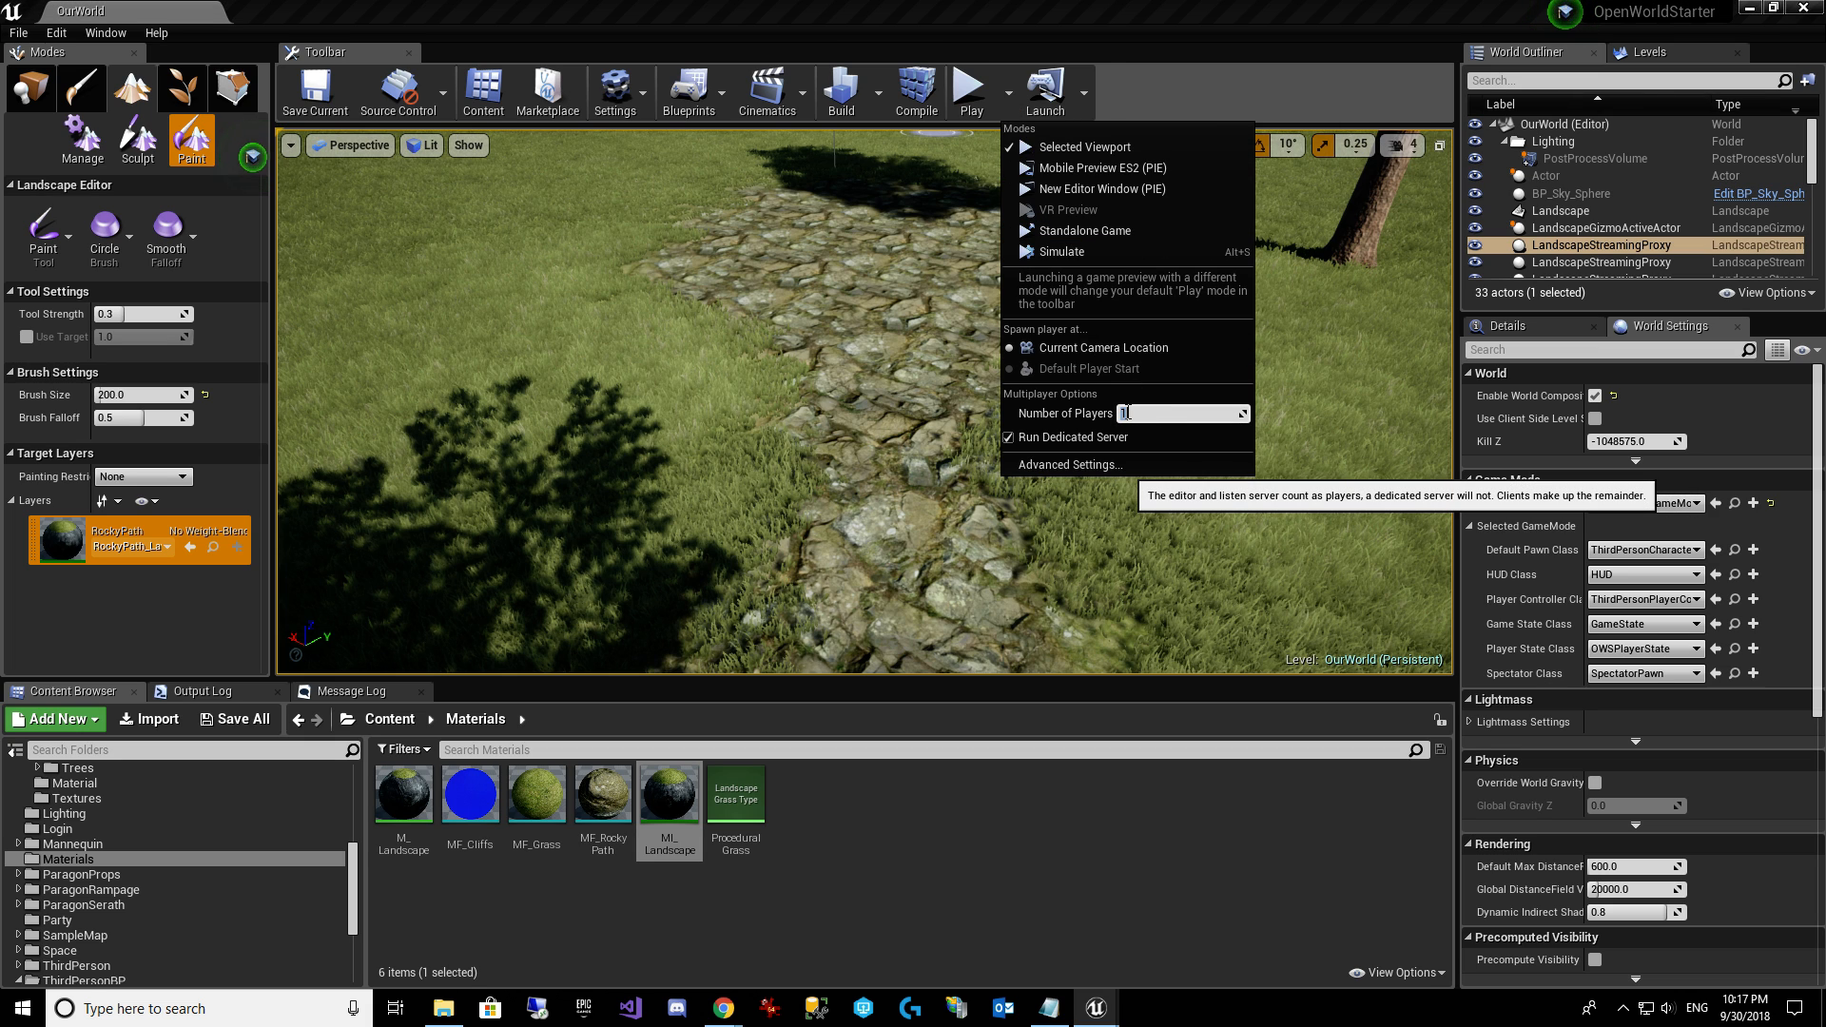
{"action": "left_click", "coordinate": [306, 104]}
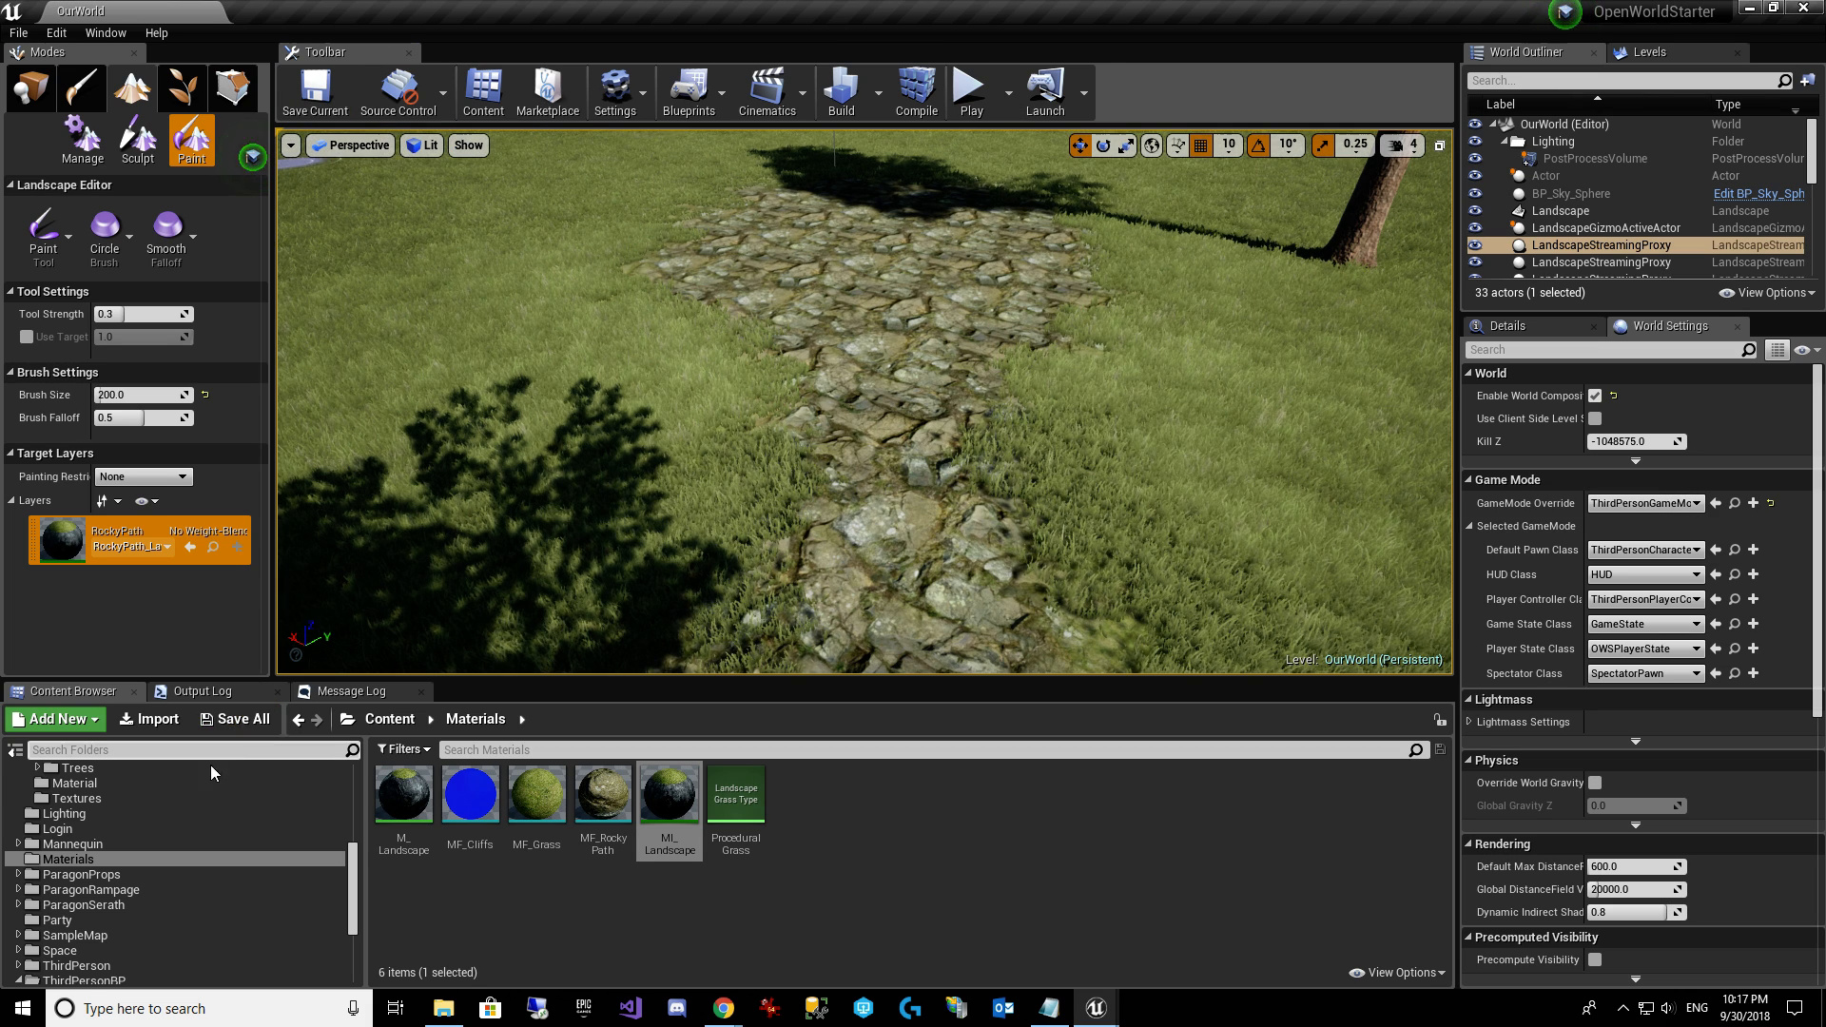
Clear the output log and switch the editor from landscape painting to Place mode.
{"action": "left_click", "coordinate": [202, 691]}
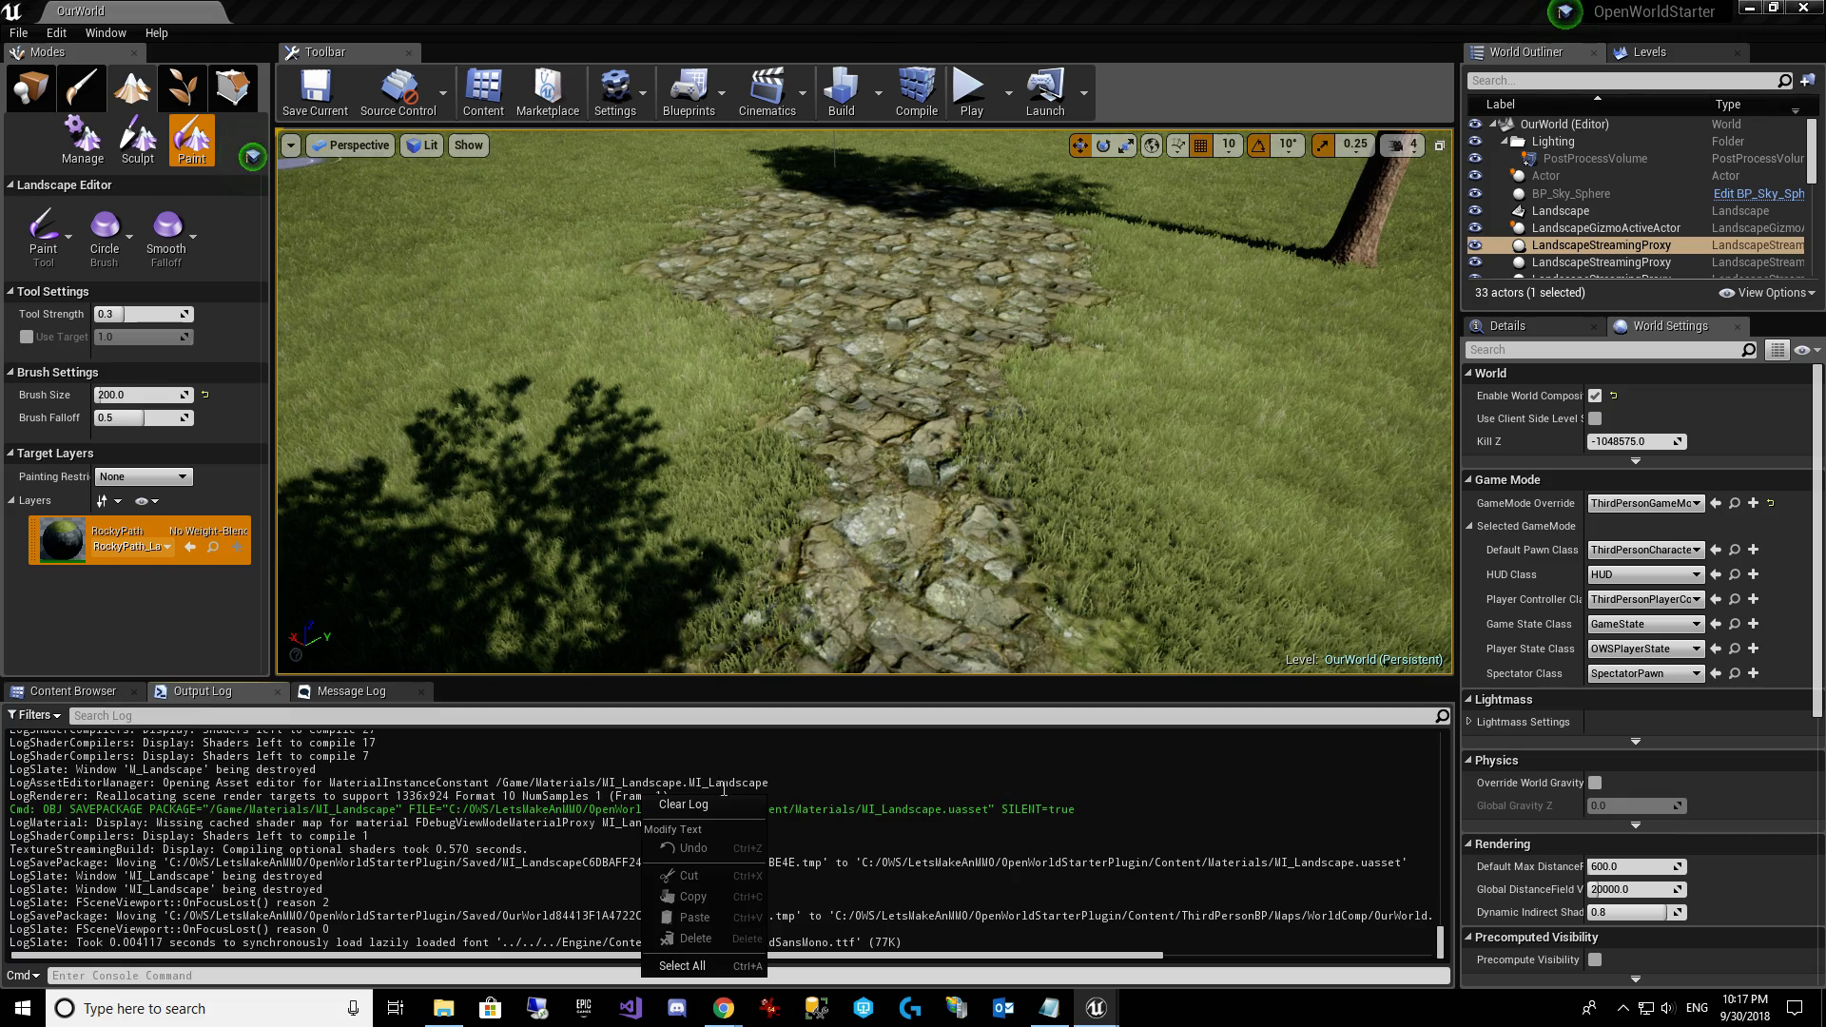
{"action": "left_click", "coordinate": [31, 90]}
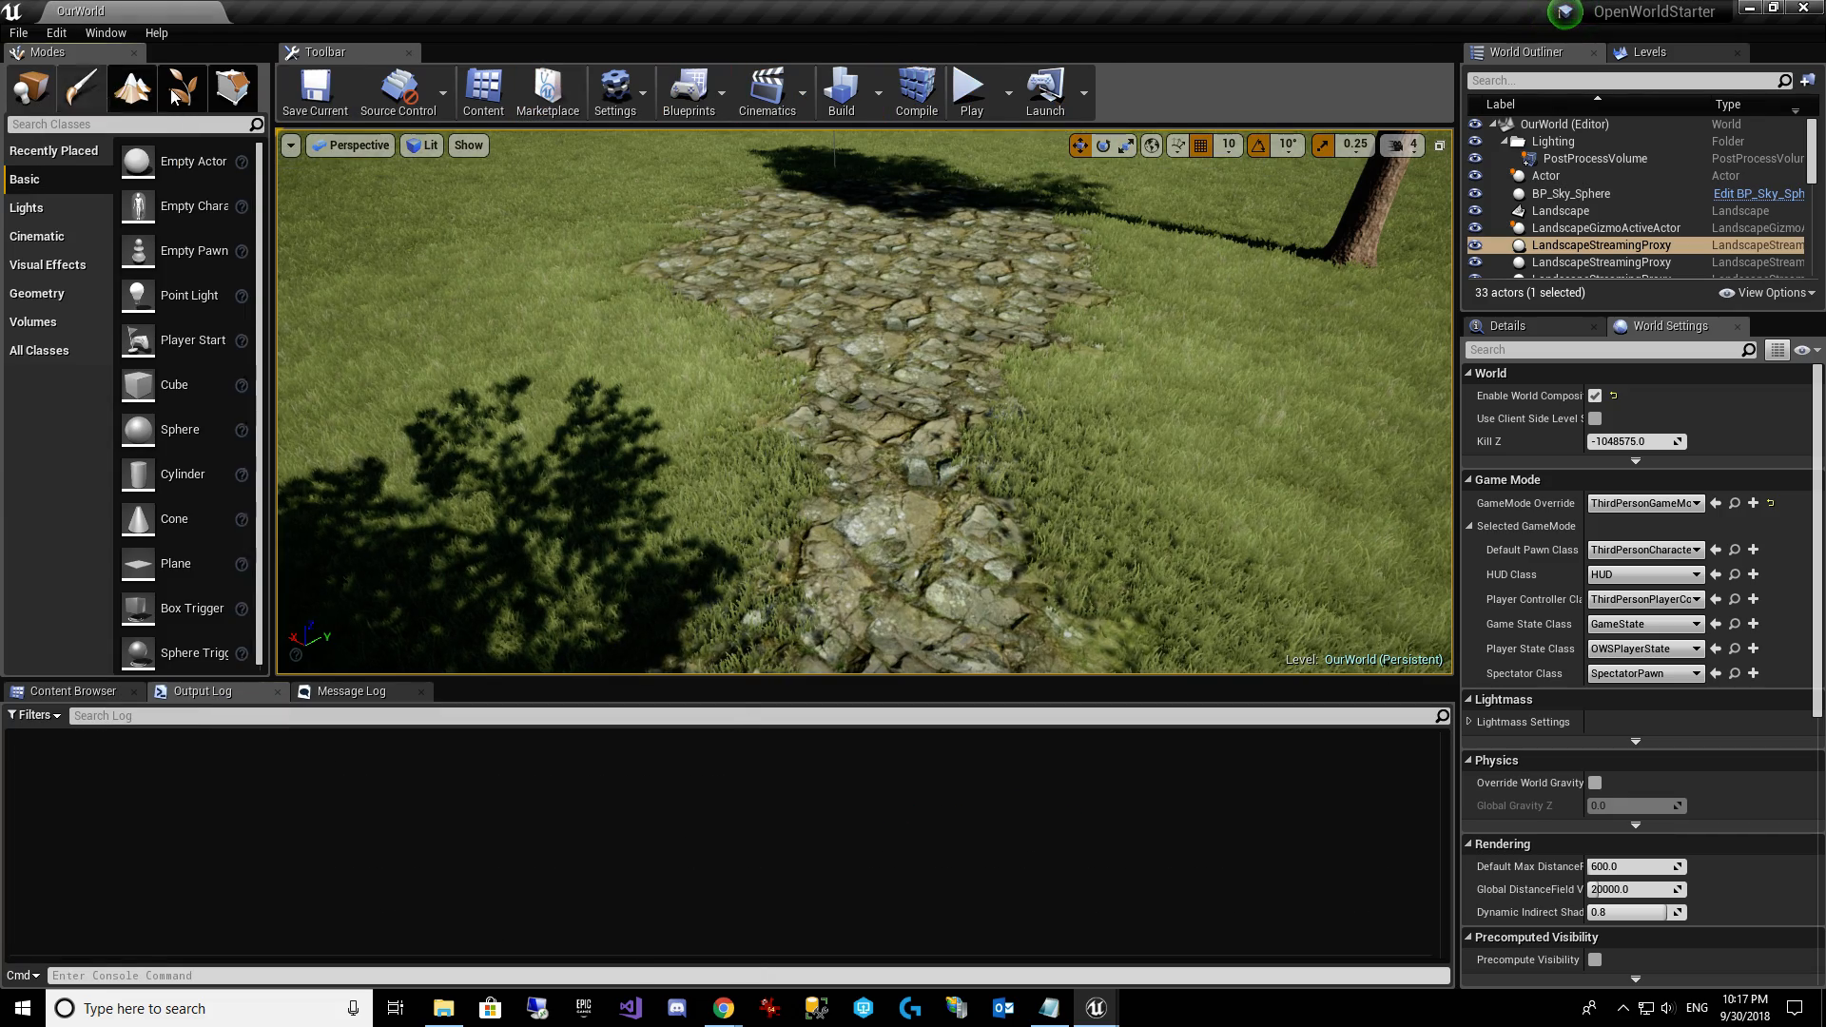
Play-test OurWorld in the viewport, run the character across the grass toward the grove, and end the session.
{"action": "left_click", "coordinate": [962, 98]}
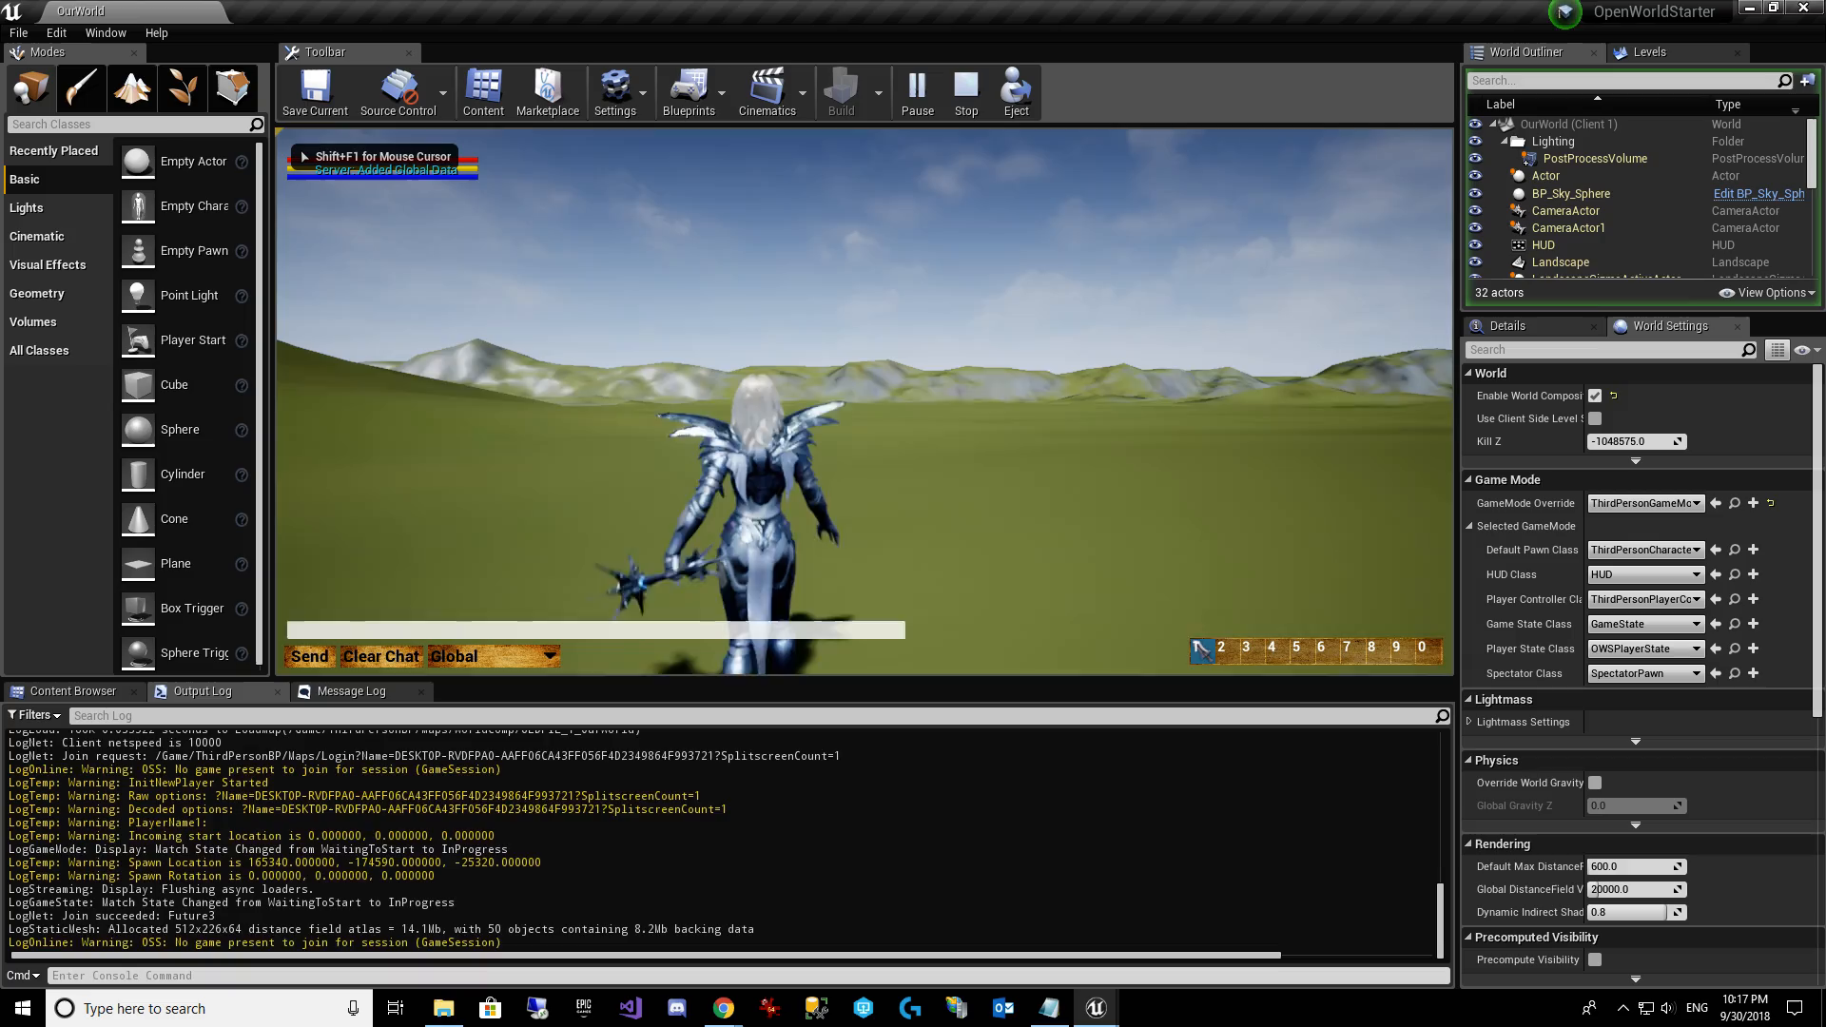
{"action": "key", "text": "w"}
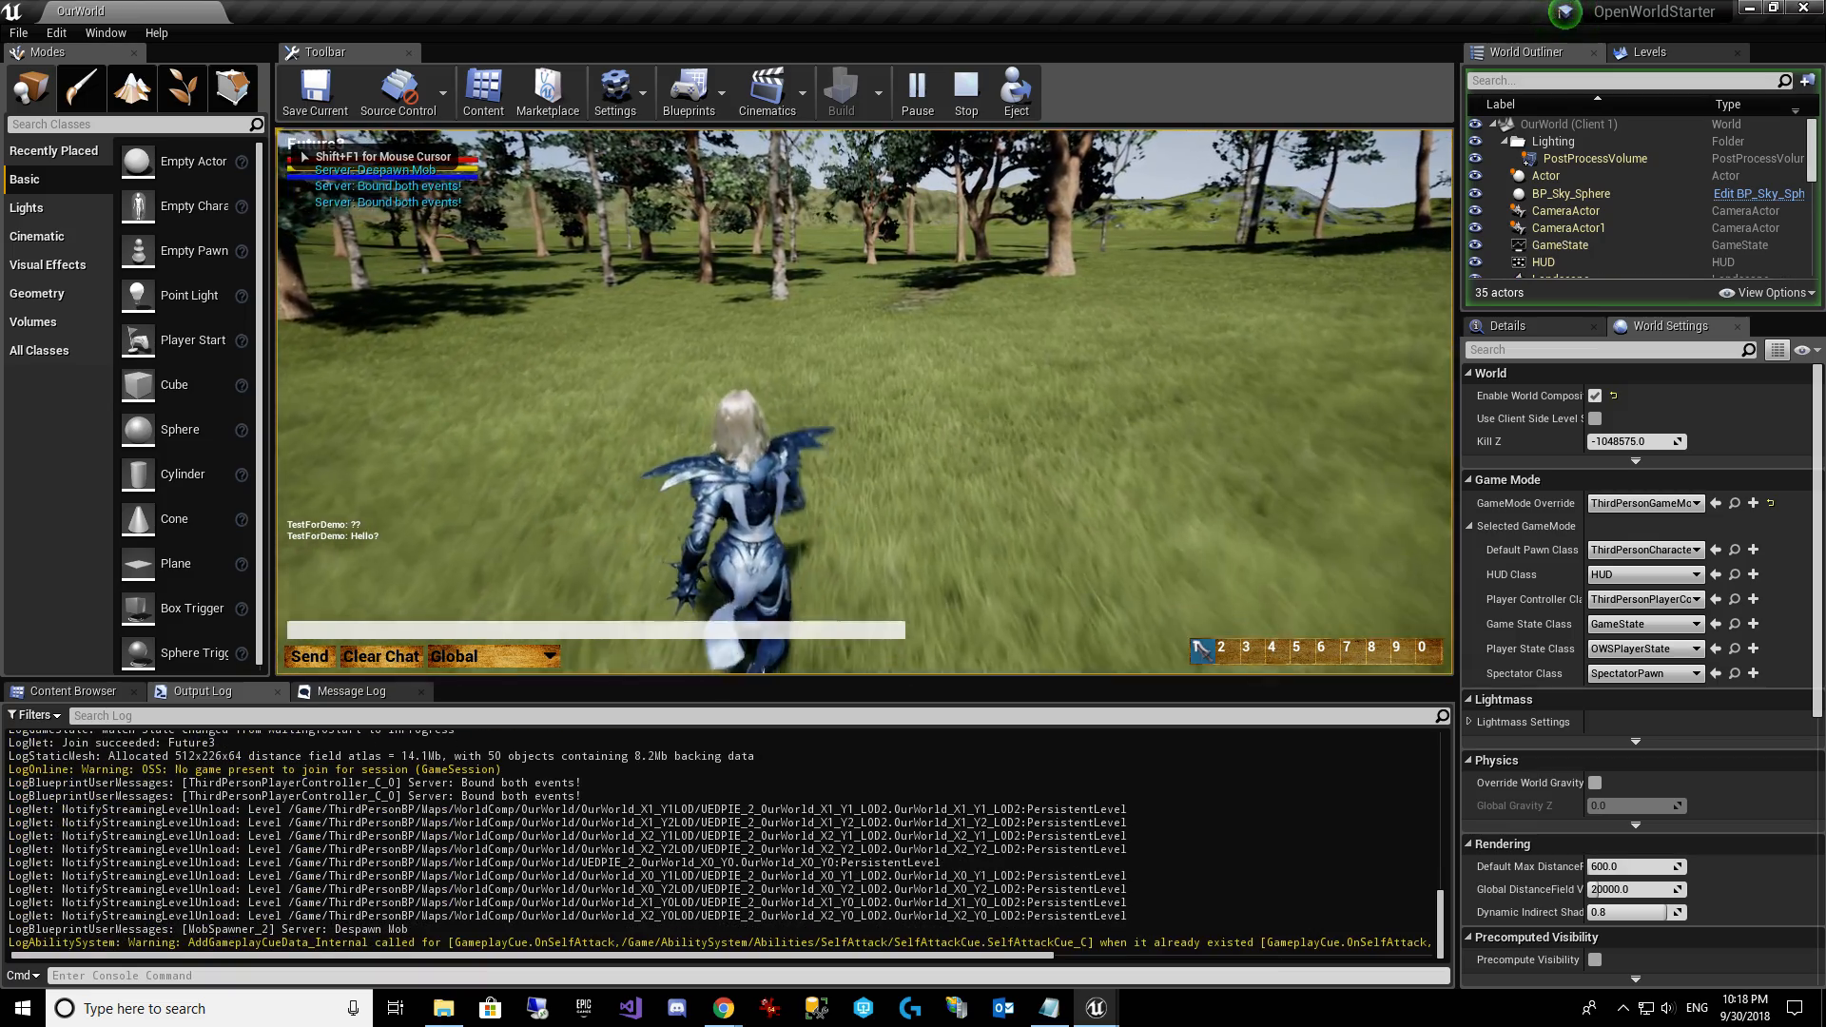
{"action": "key", "text": "w"}
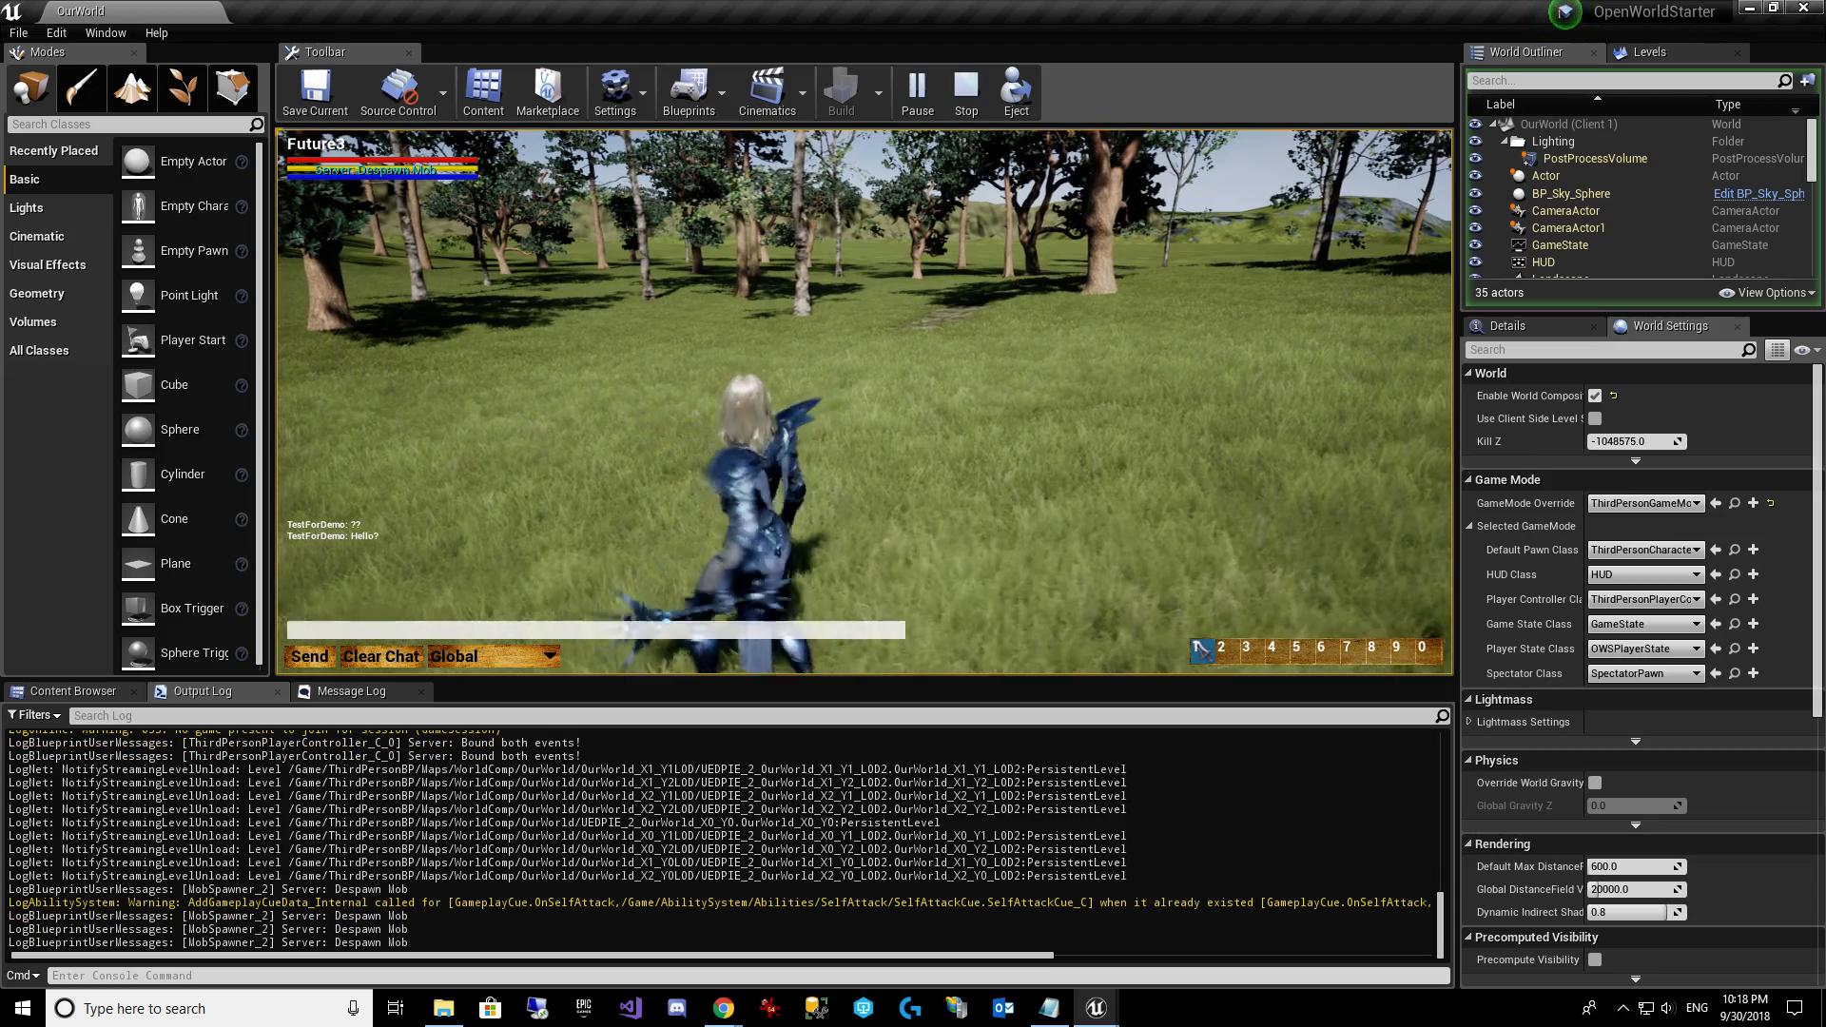
{"action": "key", "text": "Escape"}
Browse to the Mob folder inside ThirdPersonBP and open the MobSpawner blueprint.
{"action": "left_click", "coordinate": [81, 690]}
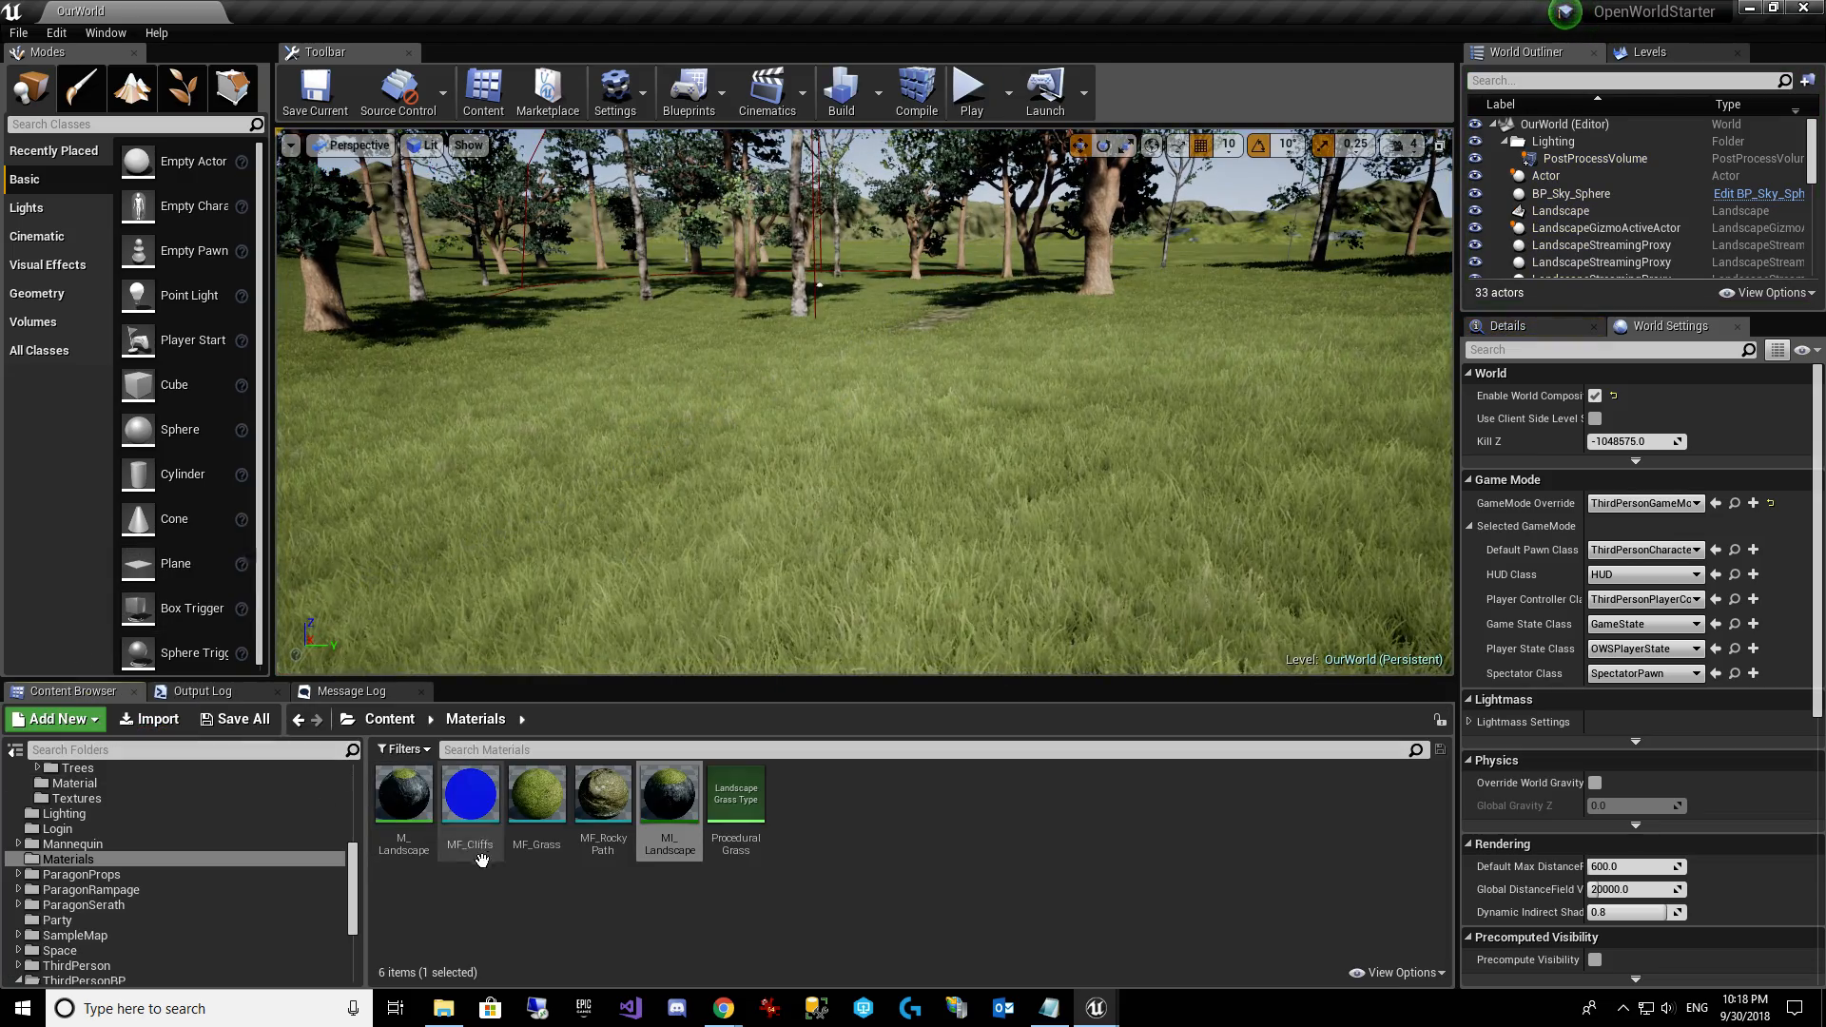
{"action": "scroll", "coordinate": [329, 894], "scroll_direction": "down", "scroll_amount": 3}
{"action": "scroll", "coordinate": [323, 896], "scroll_direction": "down", "scroll_amount": 1}
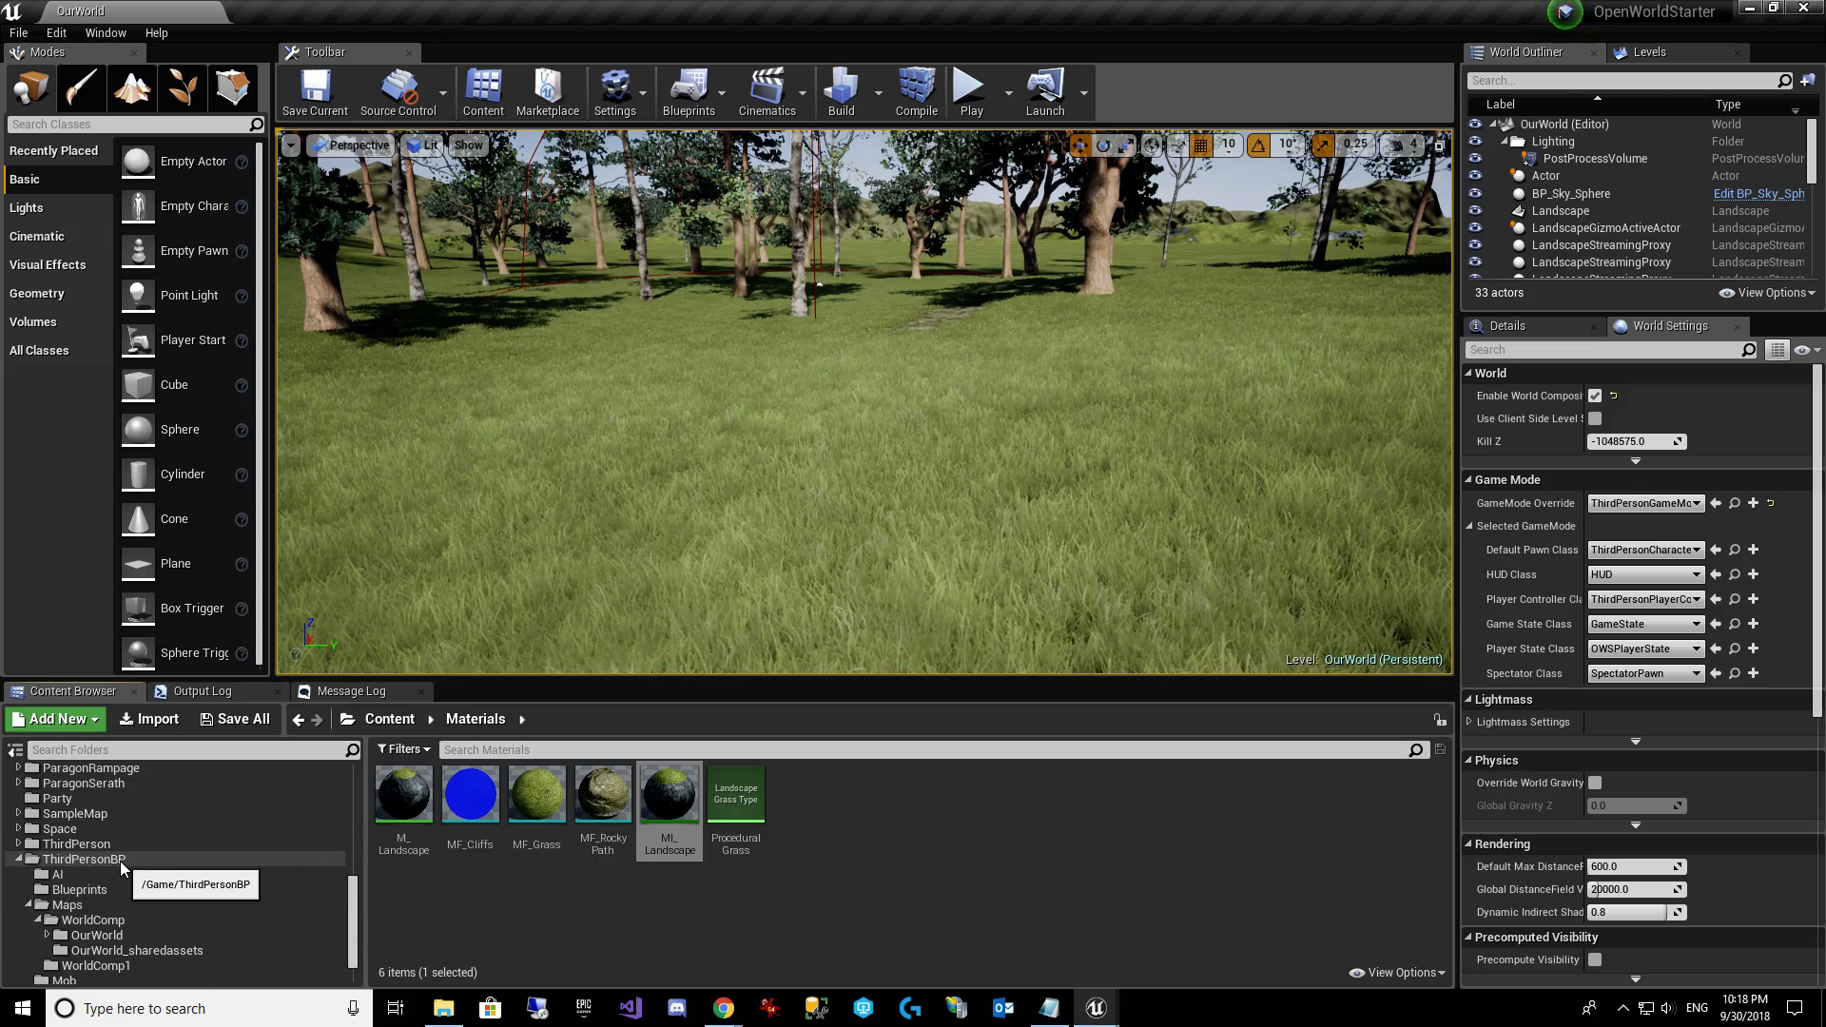
{"action": "left_click", "coordinate": [110, 893]}
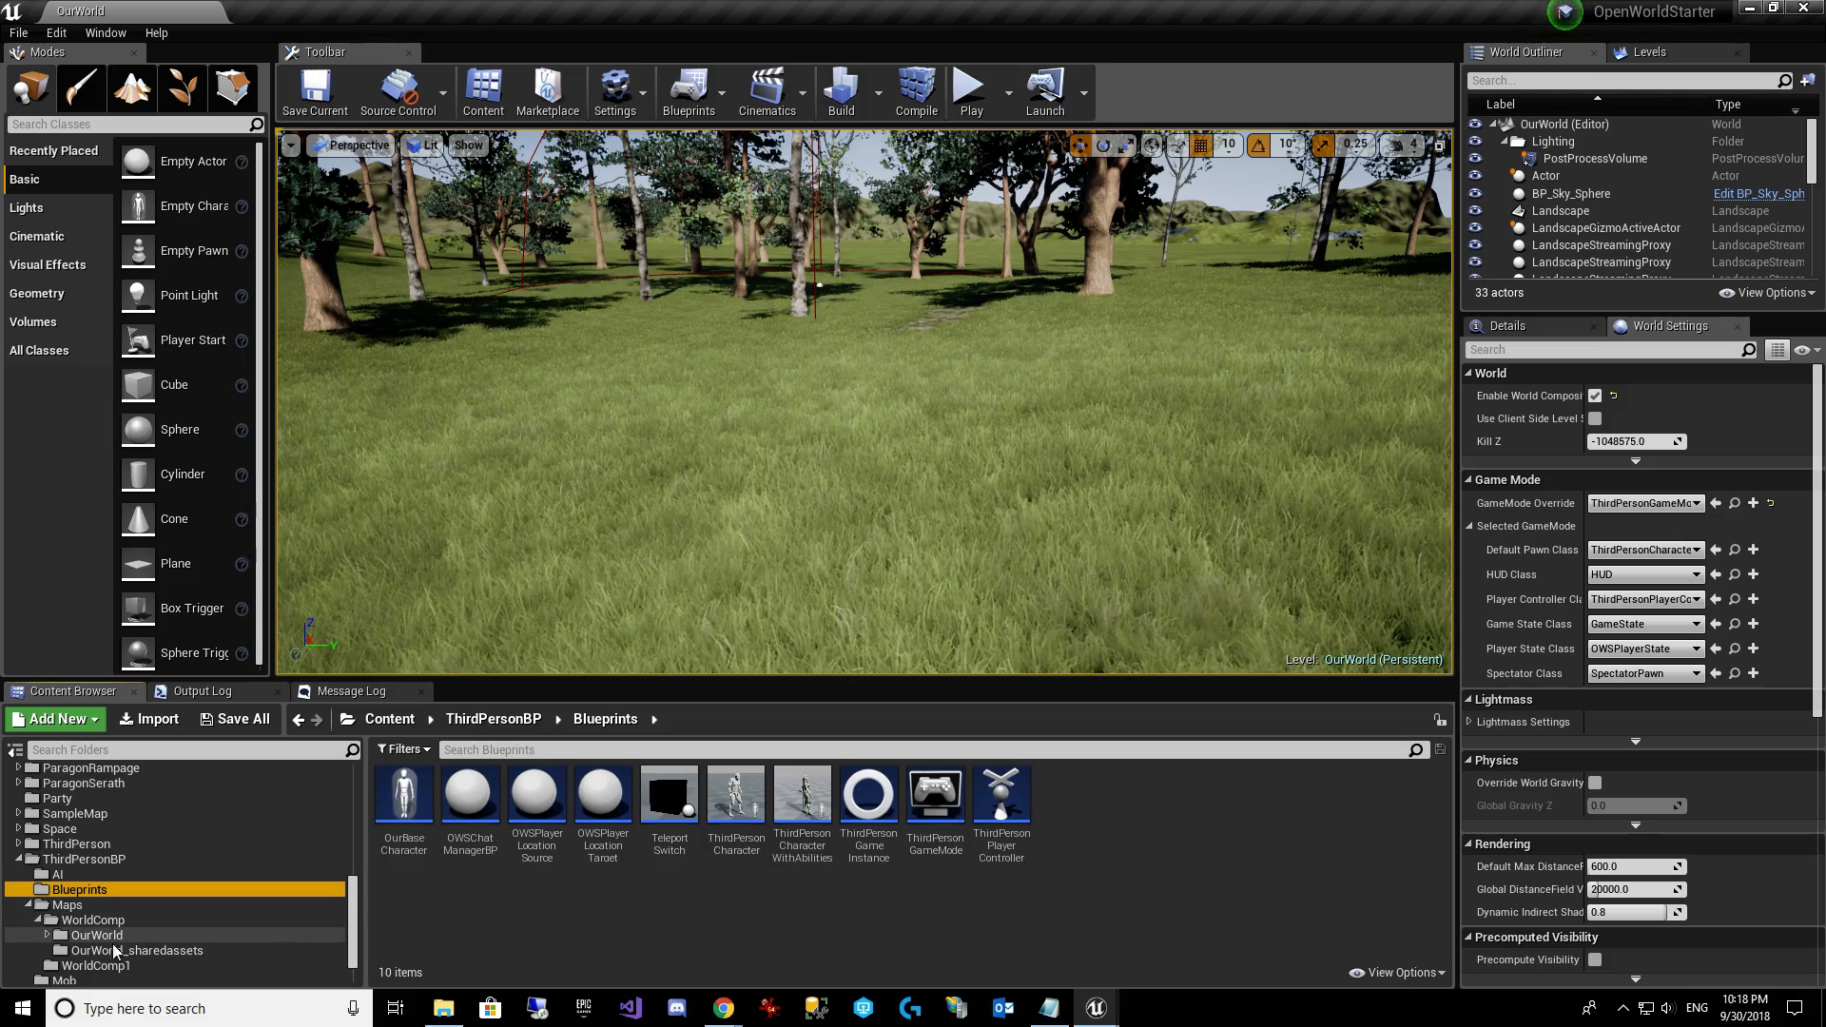
{"action": "scroll", "coordinate": [29, 856], "scroll_direction": "down", "scroll_amount": 2}
{"action": "left_click", "coordinate": [27, 844]}
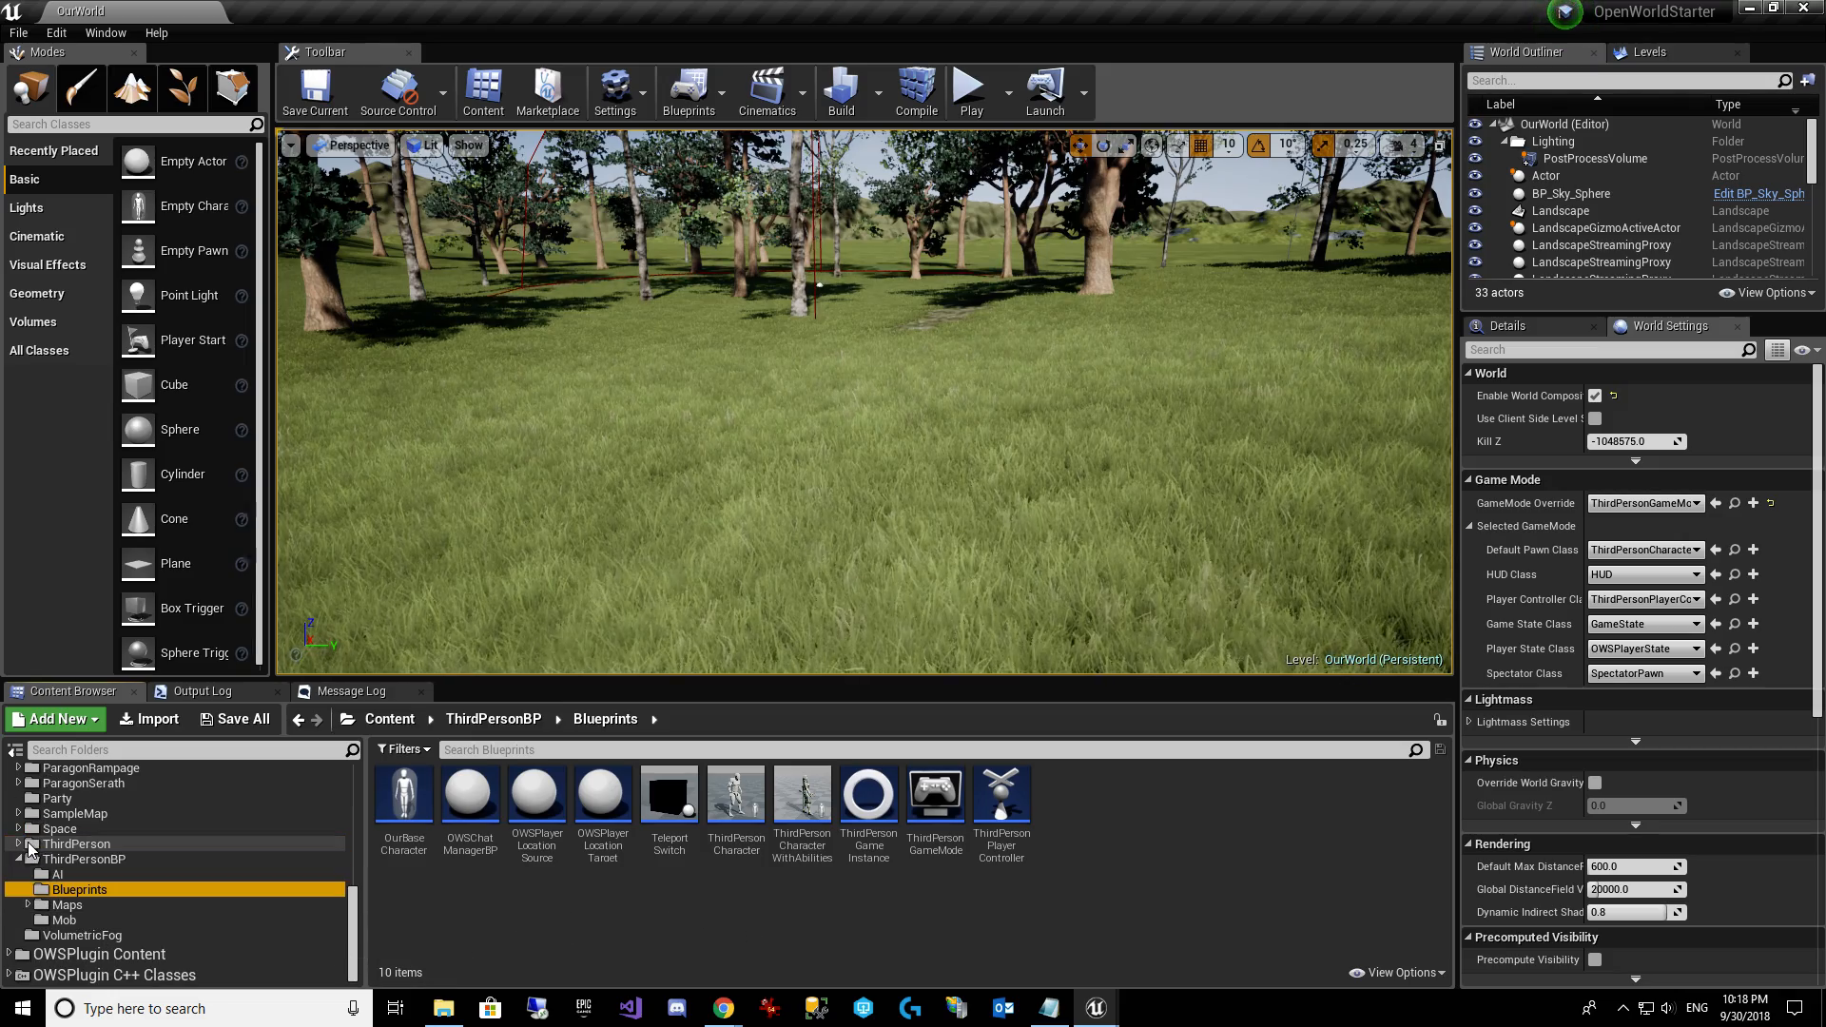
{"action": "left_click", "coordinate": [63, 920]}
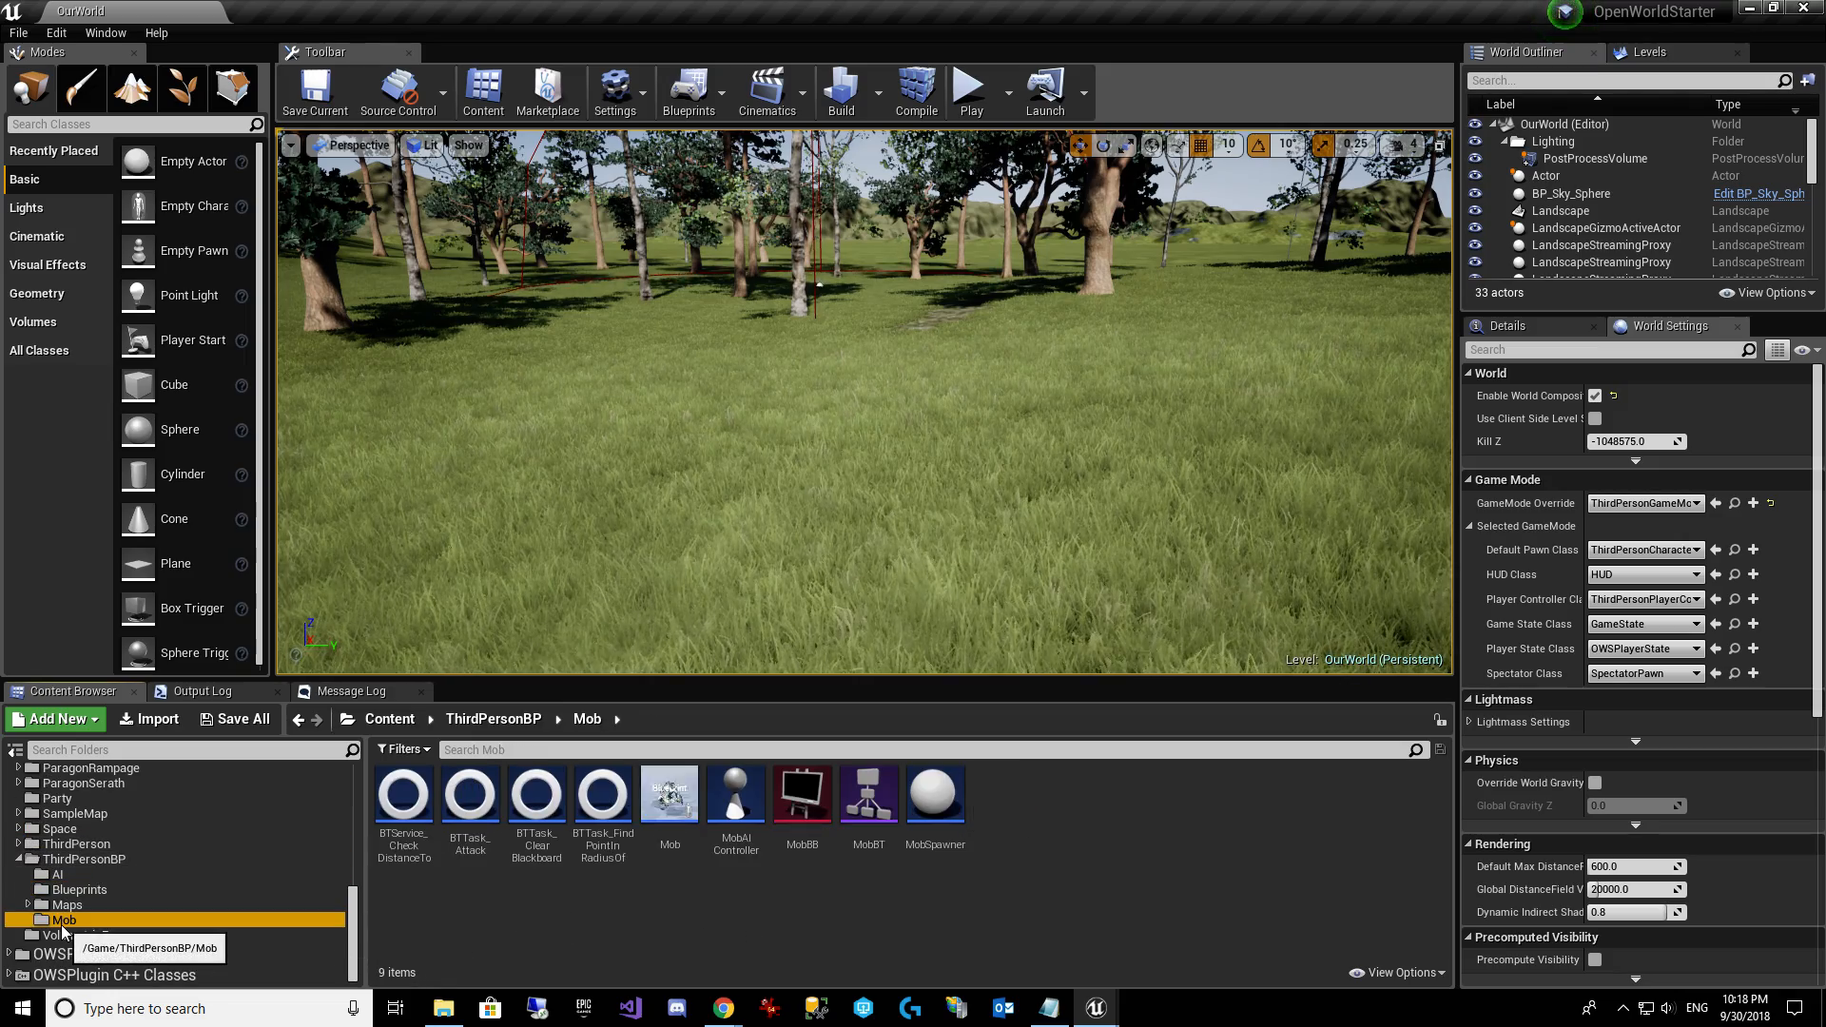
{"action": "double_click", "coordinate": [935, 807]}
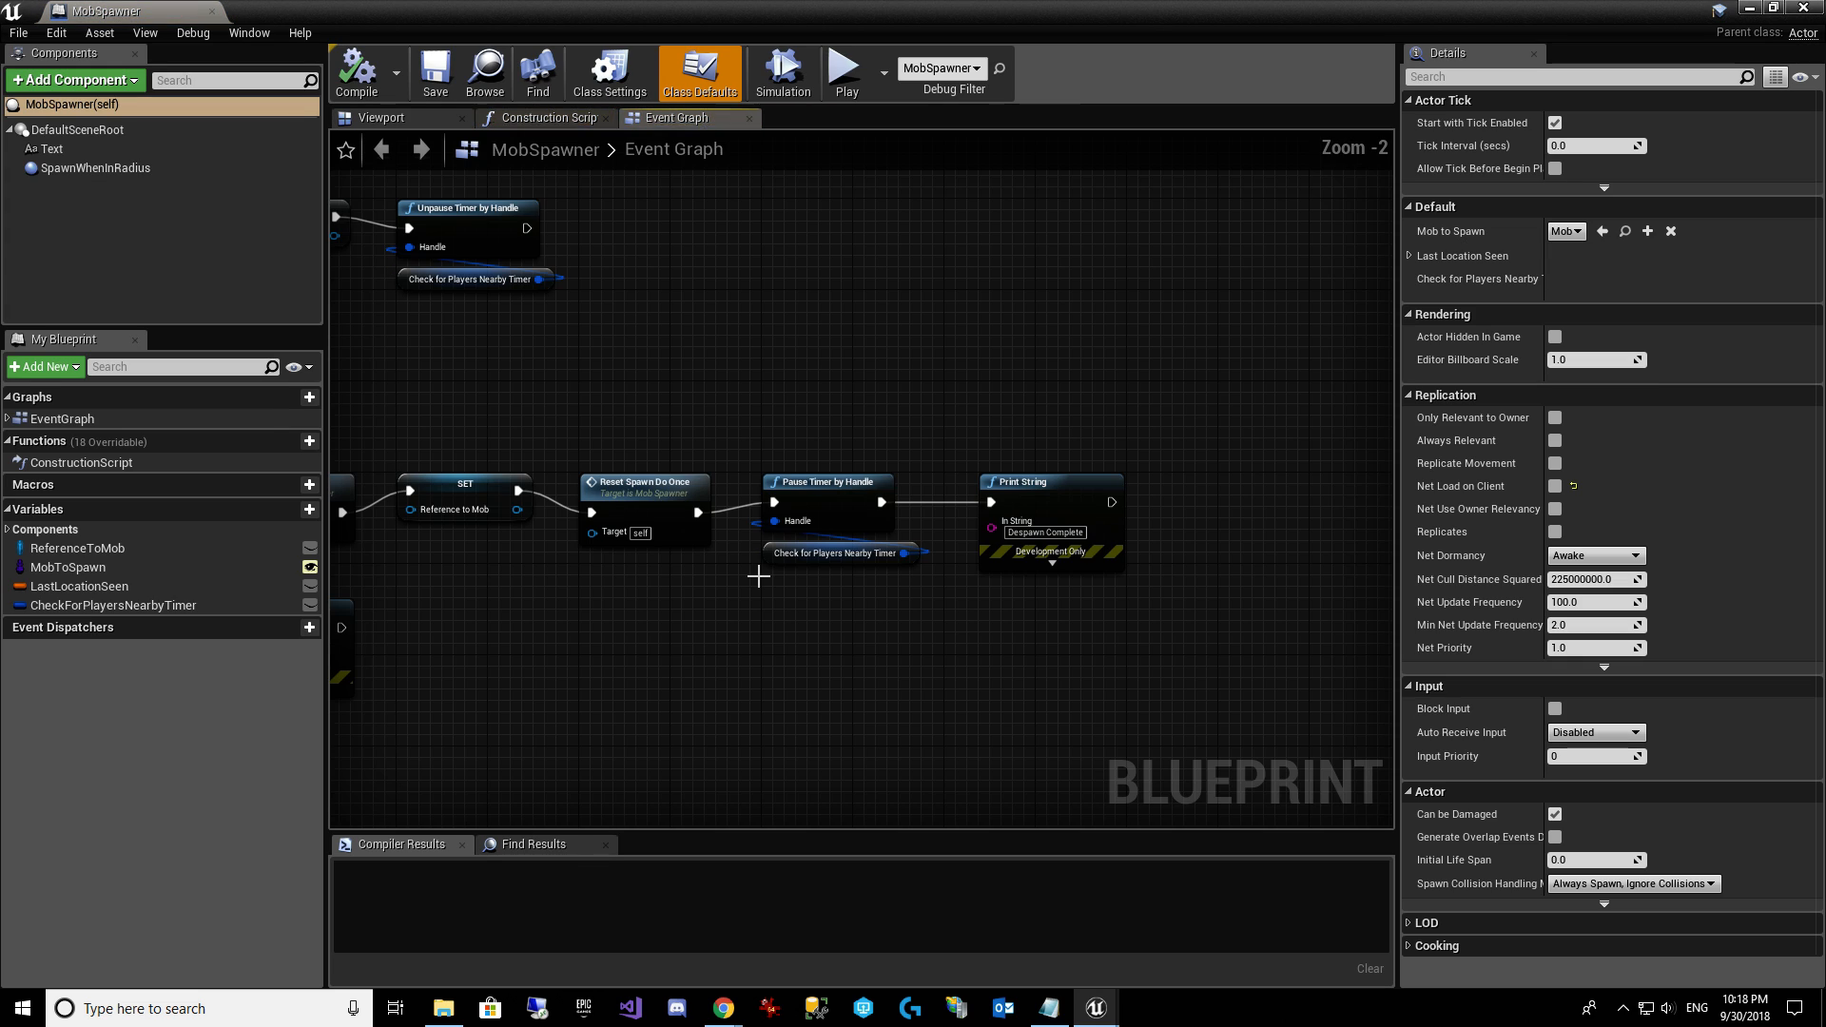
Disconnect both execution pins of the "Despawn Mob" Print String in the event graph and move the node aside.
{"action": "right_click_drag", "start_coordinate": [449, 571], "coordinate": [1006, 579]}
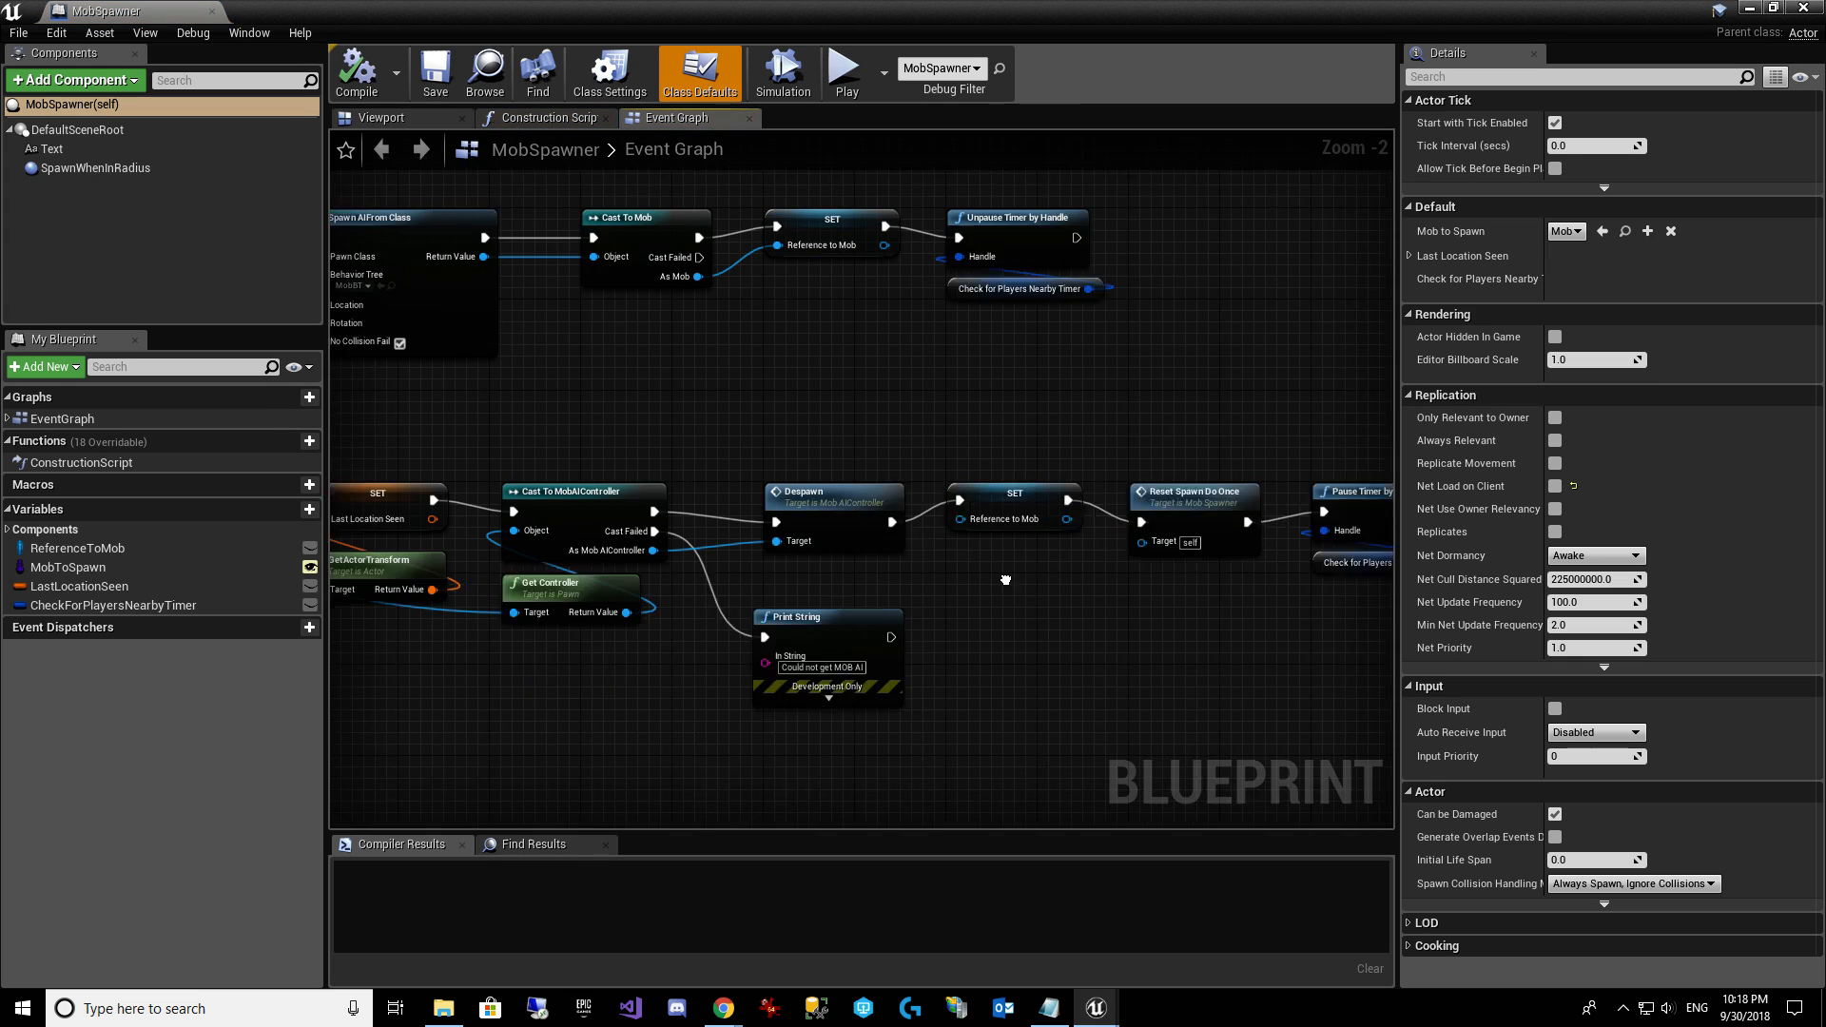
{"action": "scroll", "coordinate": [428, 636], "scroll_direction": "down", "scroll_amount": 1}
{"action": "right_click_drag", "start_coordinate": [428, 635], "coordinate": [1101, 637]}
{"action": "right_click_drag", "start_coordinate": [739, 658], "coordinate": [740, 658]}
{"action": "scroll", "coordinate": [785, 715], "scroll_direction": "up", "scroll_amount": 2}
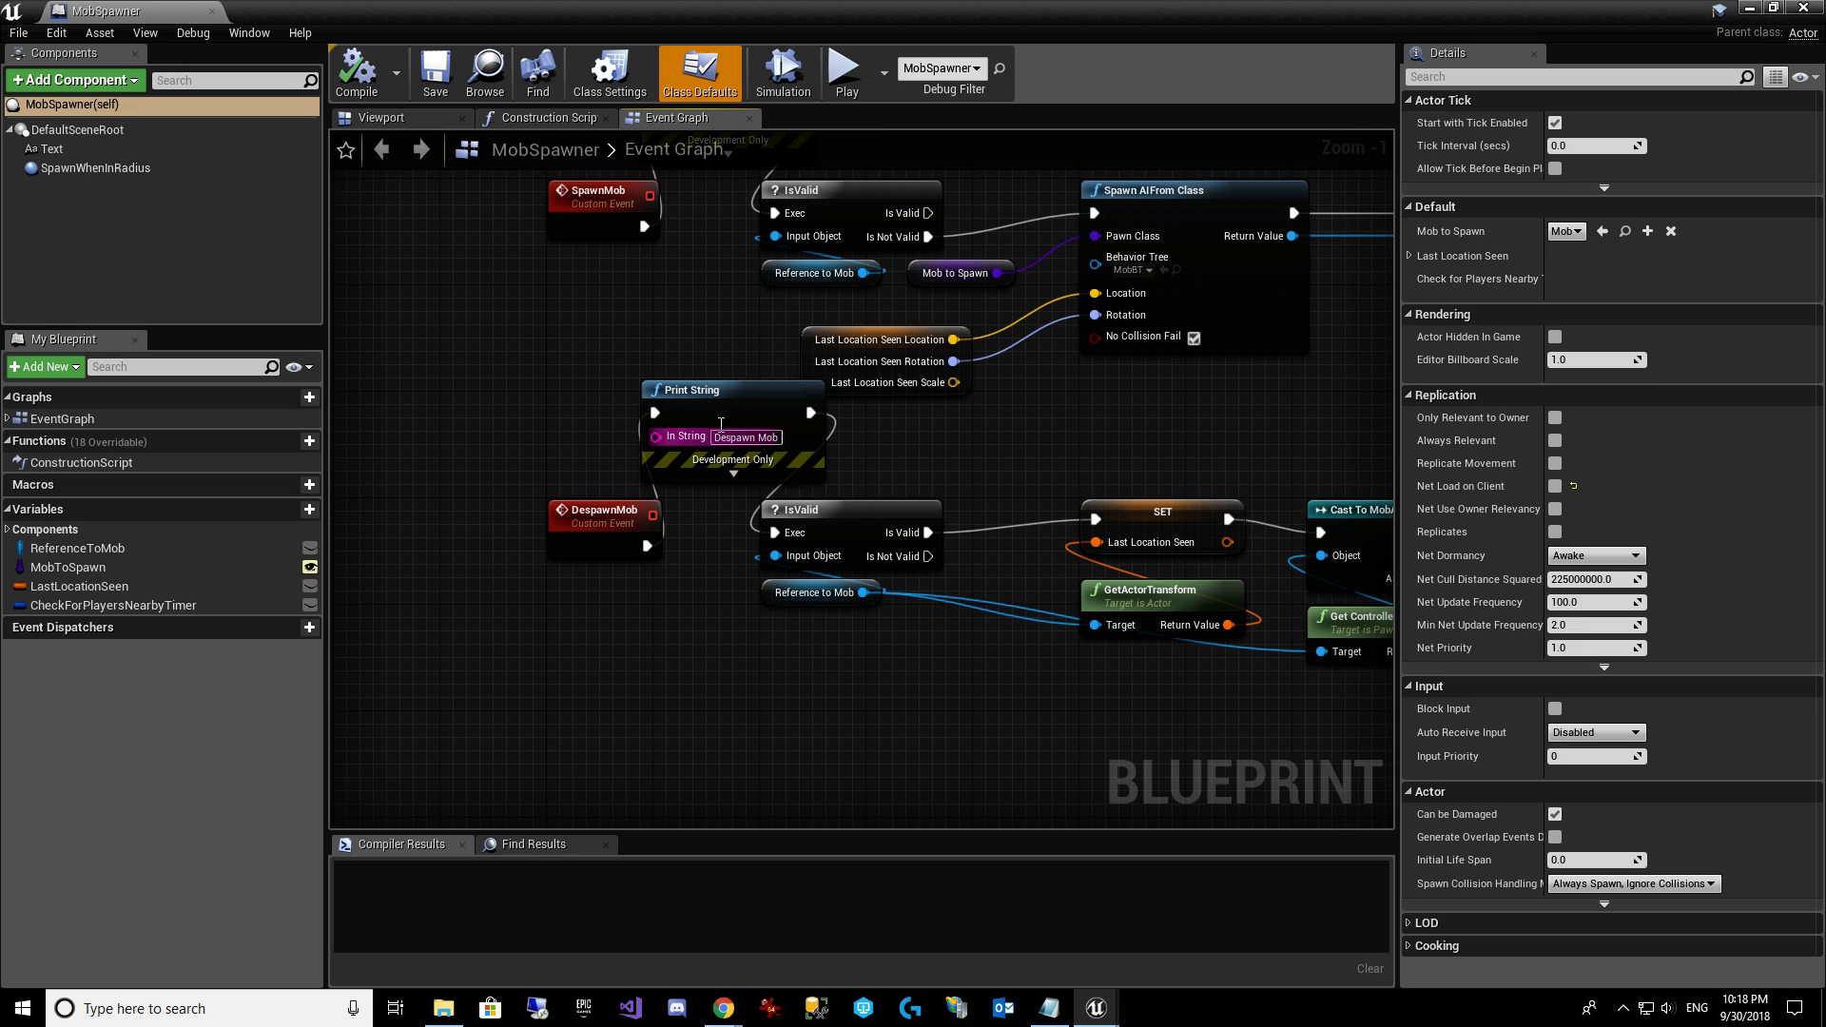
{"action": "left_click", "coordinate": [656, 425]}
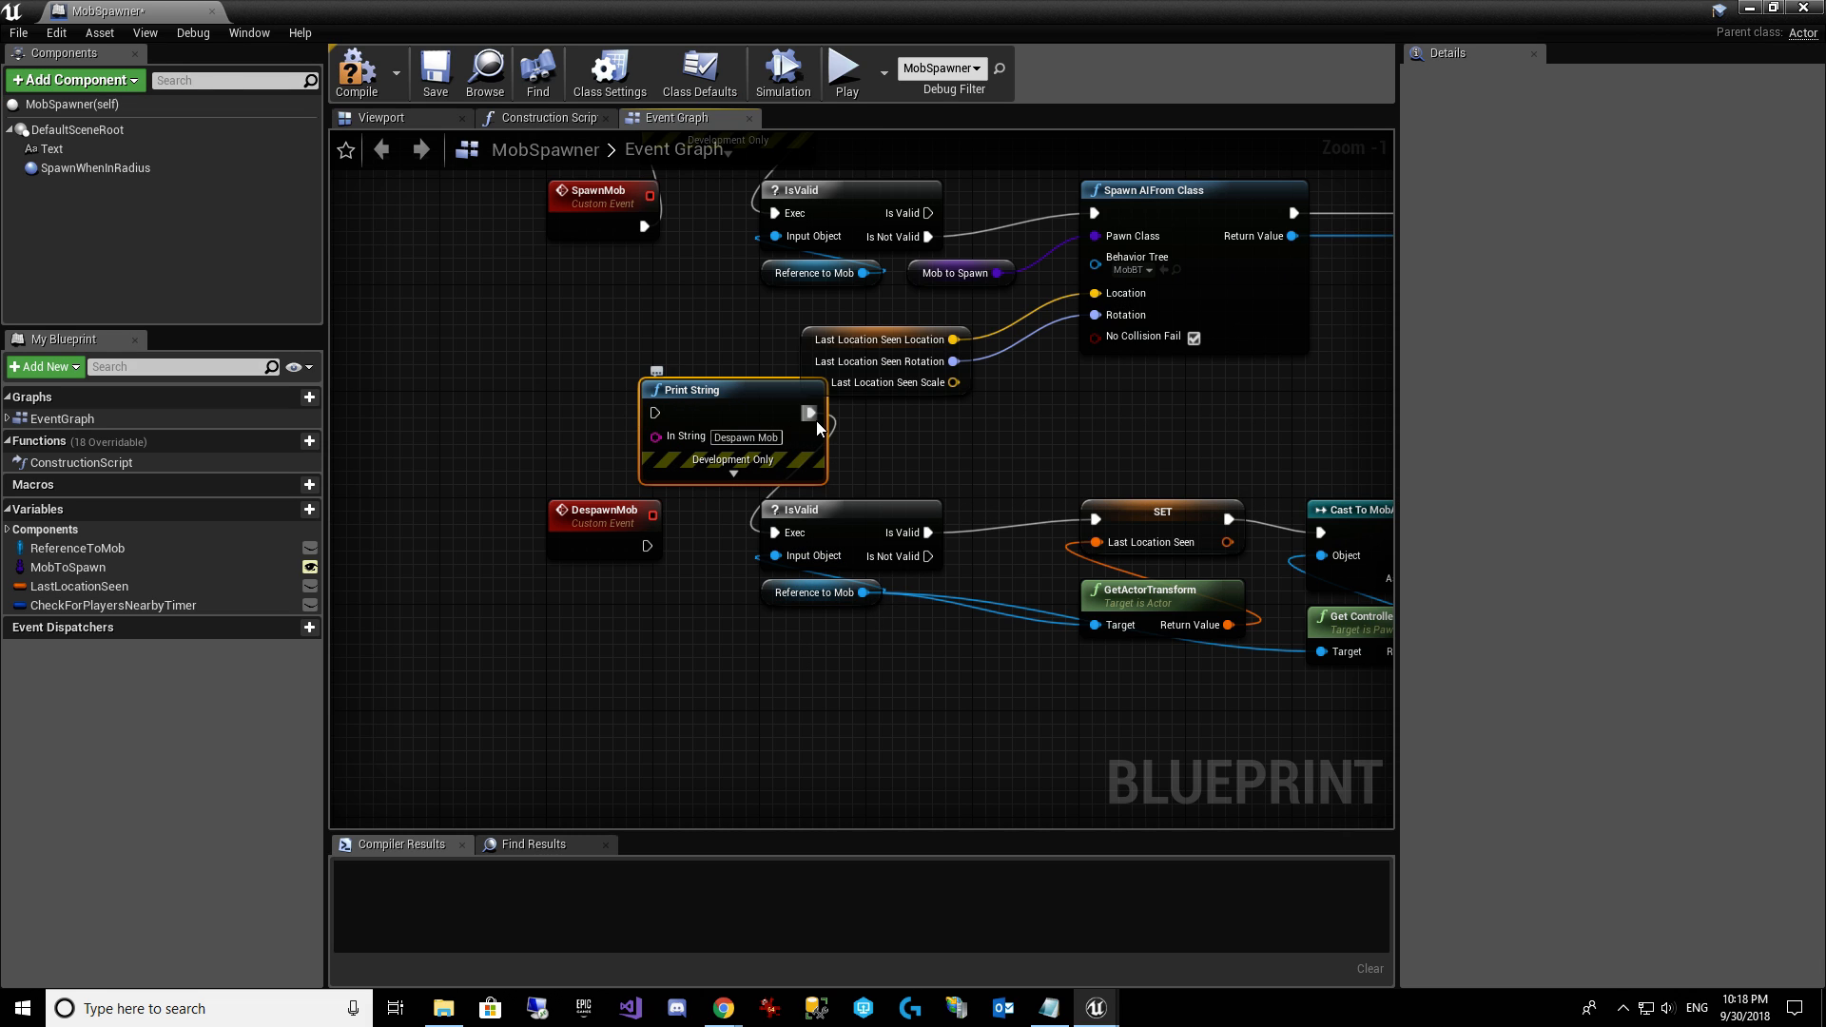
{"action": "left_click_drag", "start_coordinate": [816, 421], "coordinate": [1058, 420]}
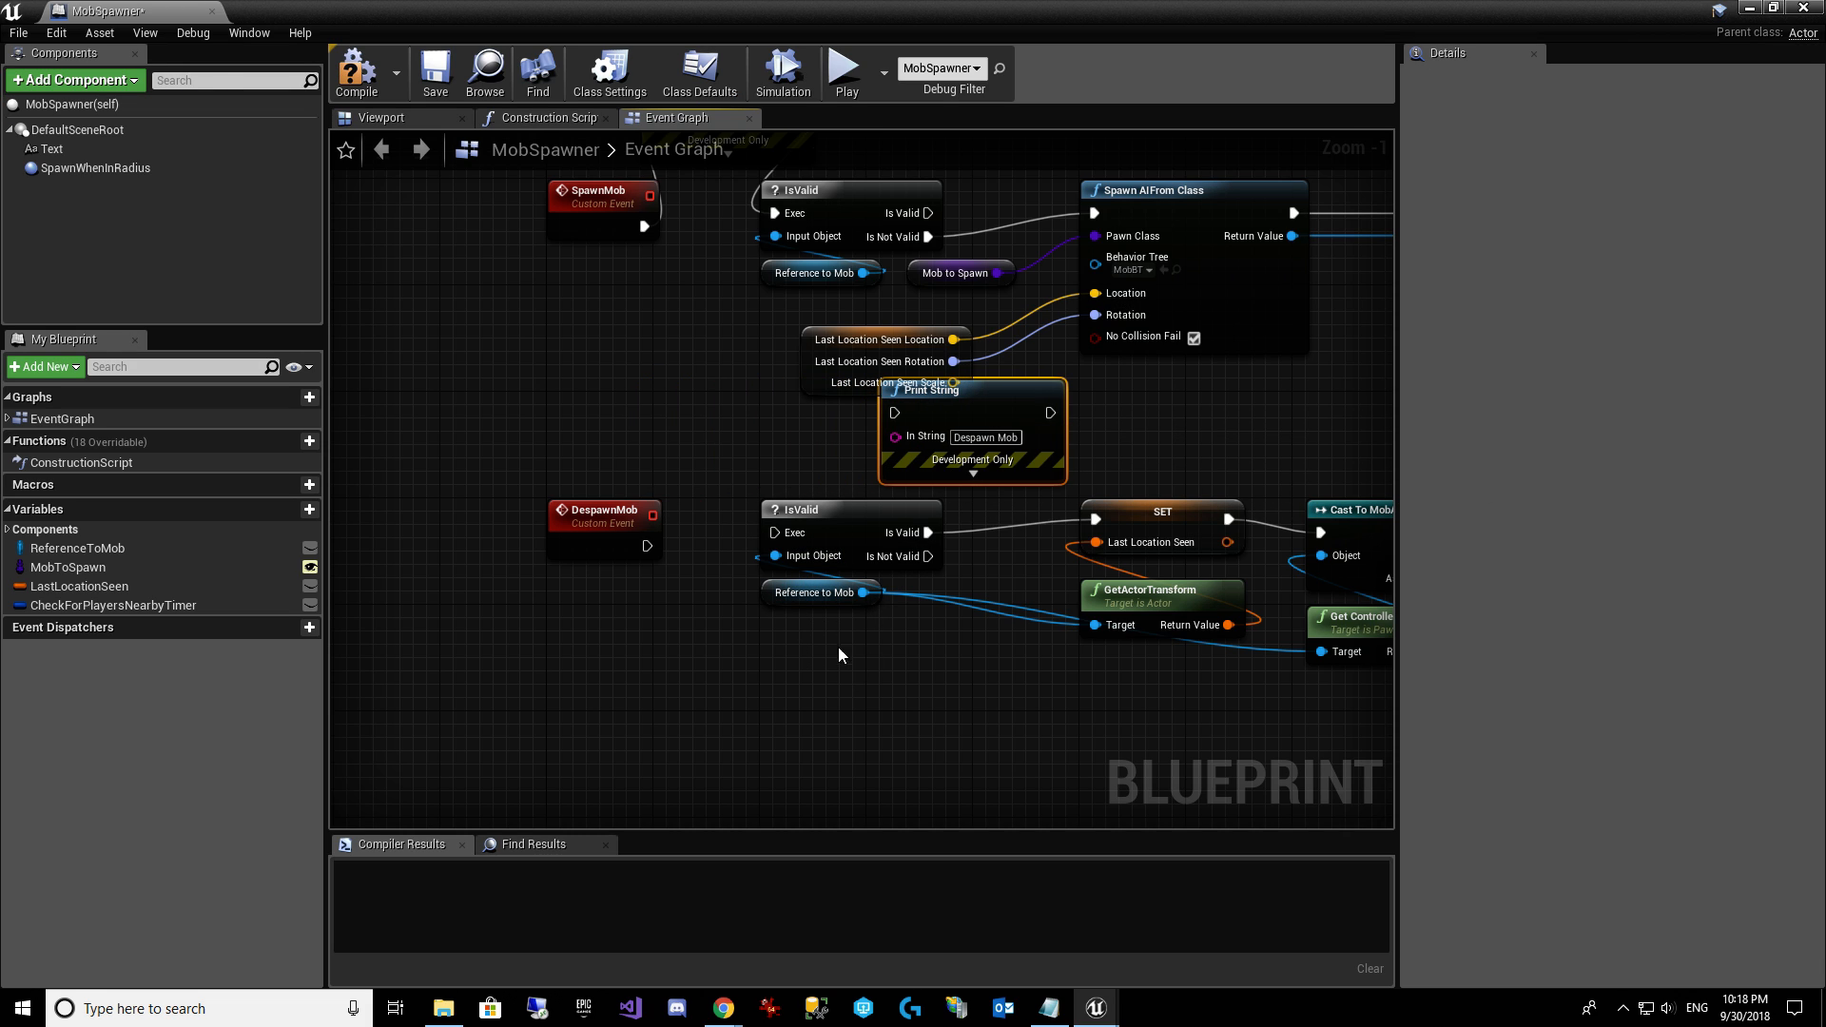
Place the IsValid node next to the DespawnMob event, wire them together, and shift the downstream despawn nodes away from IsValid to make room.
{"action": "left_click_drag", "start_coordinate": [837, 647], "coordinate": [709, 535]}
{"action": "left_click_drag", "start_coordinate": [971, 425], "coordinate": [955, 437]}
{"action": "scroll", "coordinate": [894, 571], "scroll_direction": "down", "scroll_amount": 3}
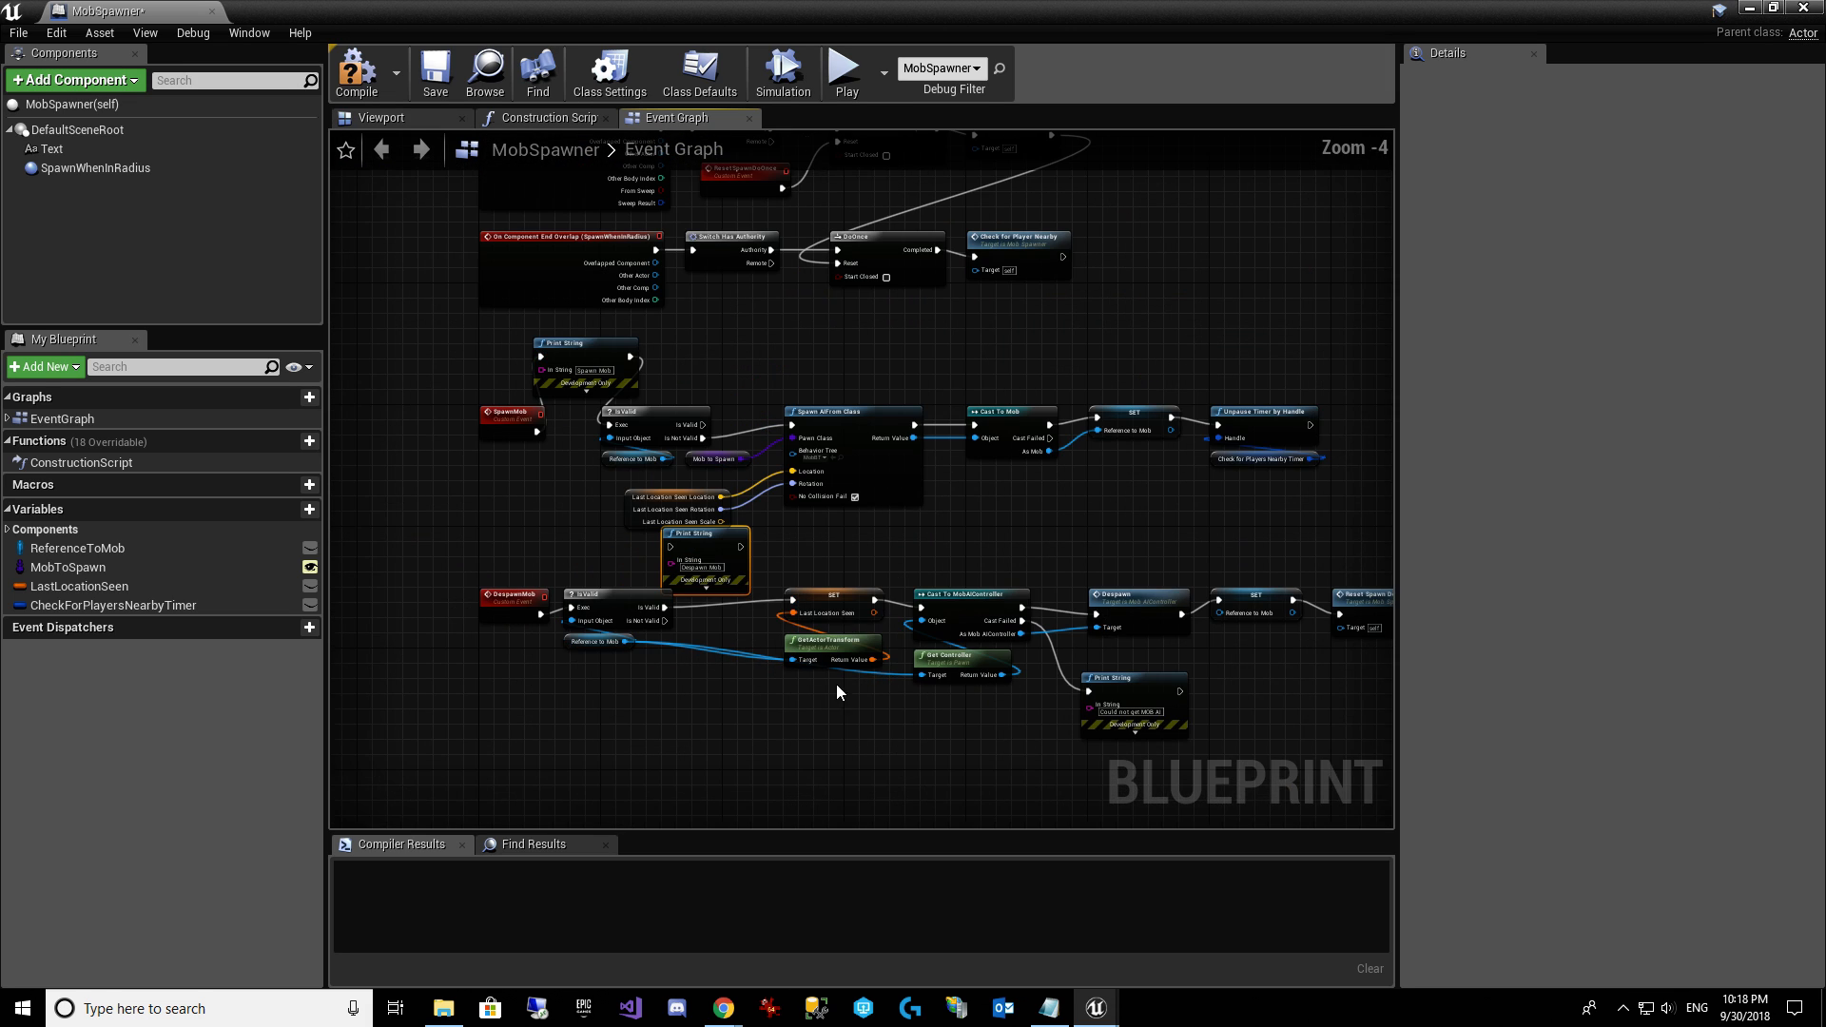
{"action": "left_click_drag", "start_coordinate": [514, 558], "coordinate": [1394, 735]}
{"action": "right_click_drag", "start_coordinate": [865, 683], "coordinate": [1306, 682]}
{"action": "left_click_drag", "start_coordinate": [809, 595], "coordinate": [878, 595]}
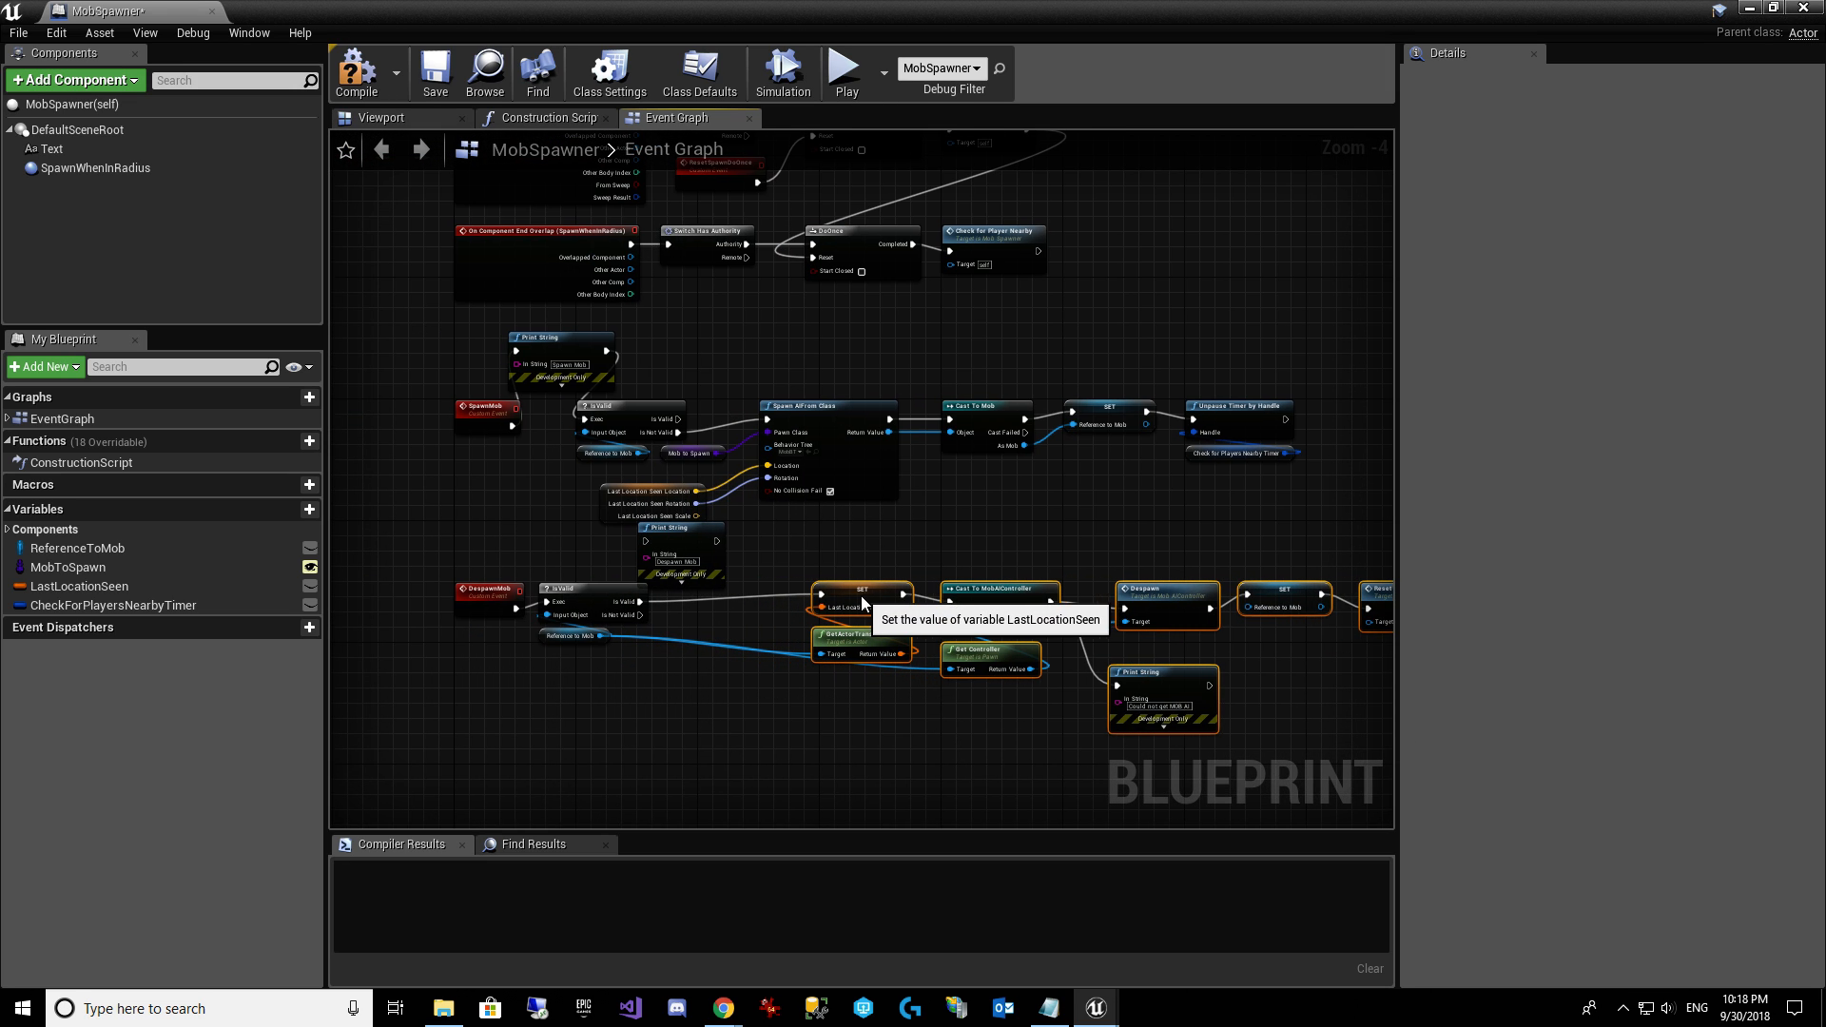
Insert the "Despawn Mob" Print String between IsValid's Is Valid output and the SET Last Location Seen node.
{"action": "left_click_drag", "start_coordinate": [685, 552], "coordinate": [723, 604]}
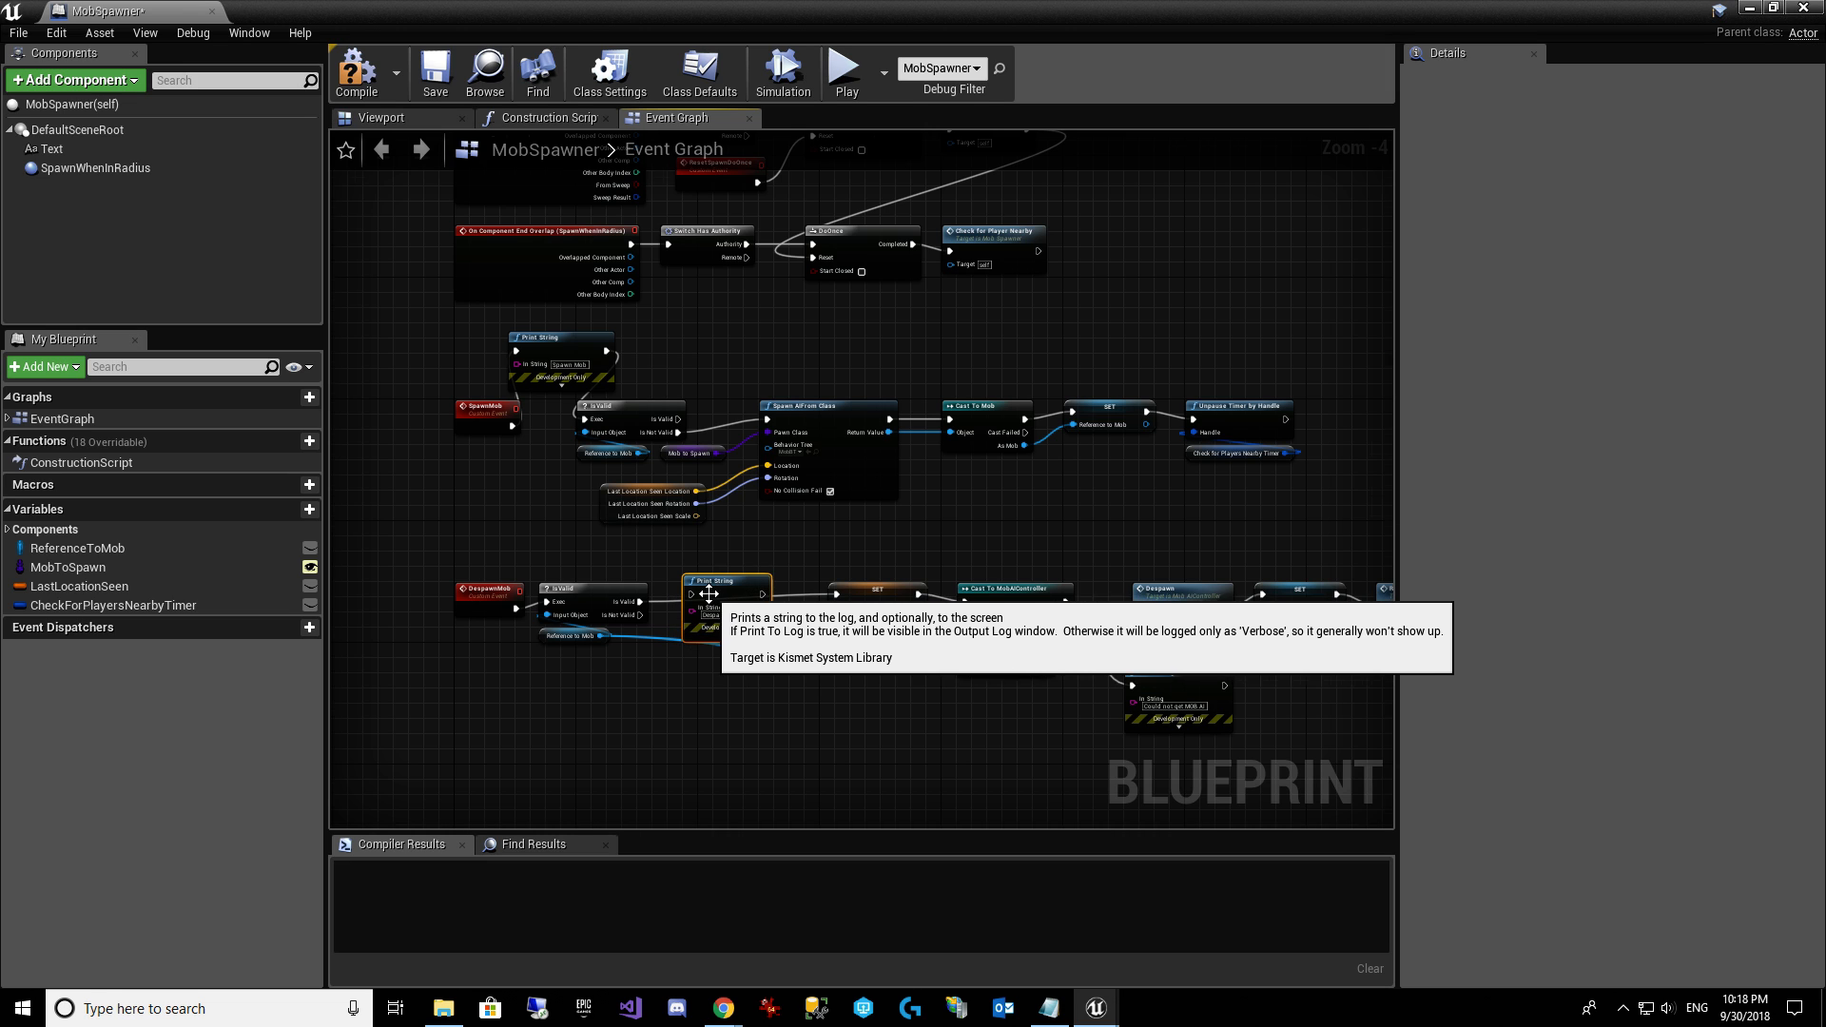
{"action": "scroll", "coordinate": [721, 592], "scroll_direction": "up", "scroll_amount": 4}
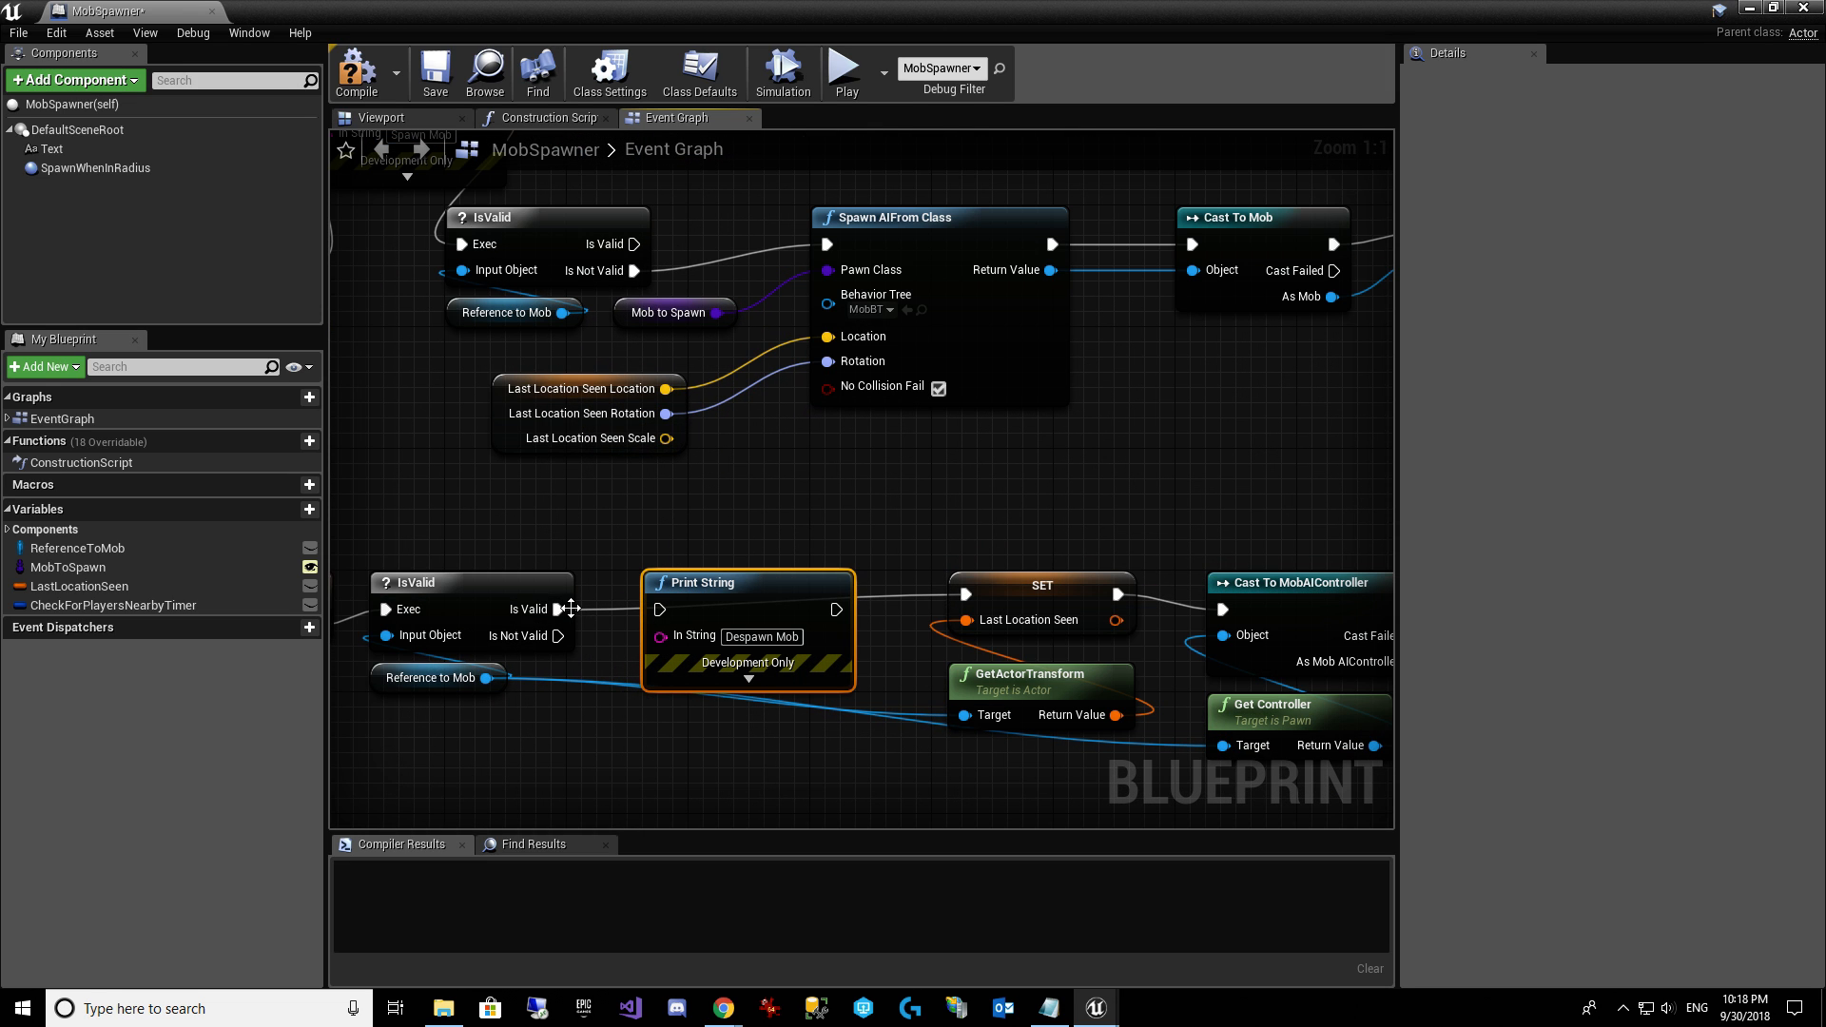
{"action": "left_click_drag", "start_coordinate": [559, 610], "coordinate": [671, 614]}
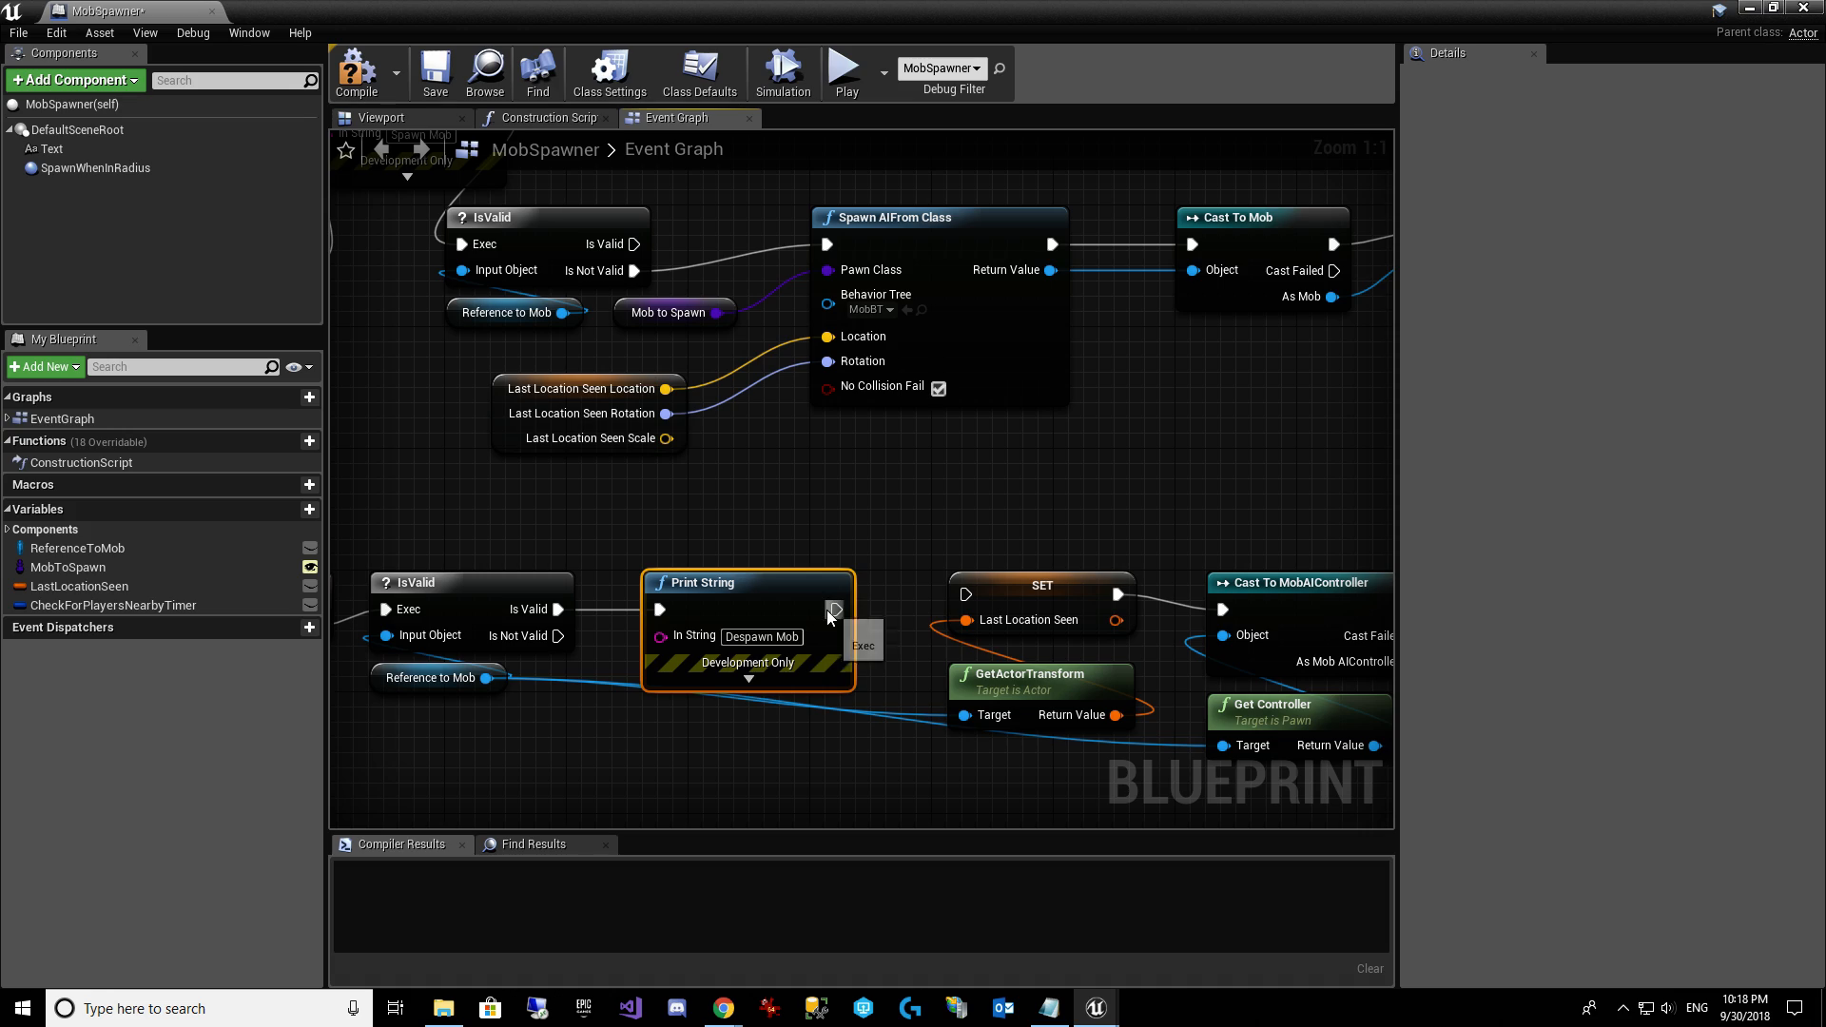
{"action": "left_click_drag", "start_coordinate": [834, 610], "coordinate": [952, 589]}
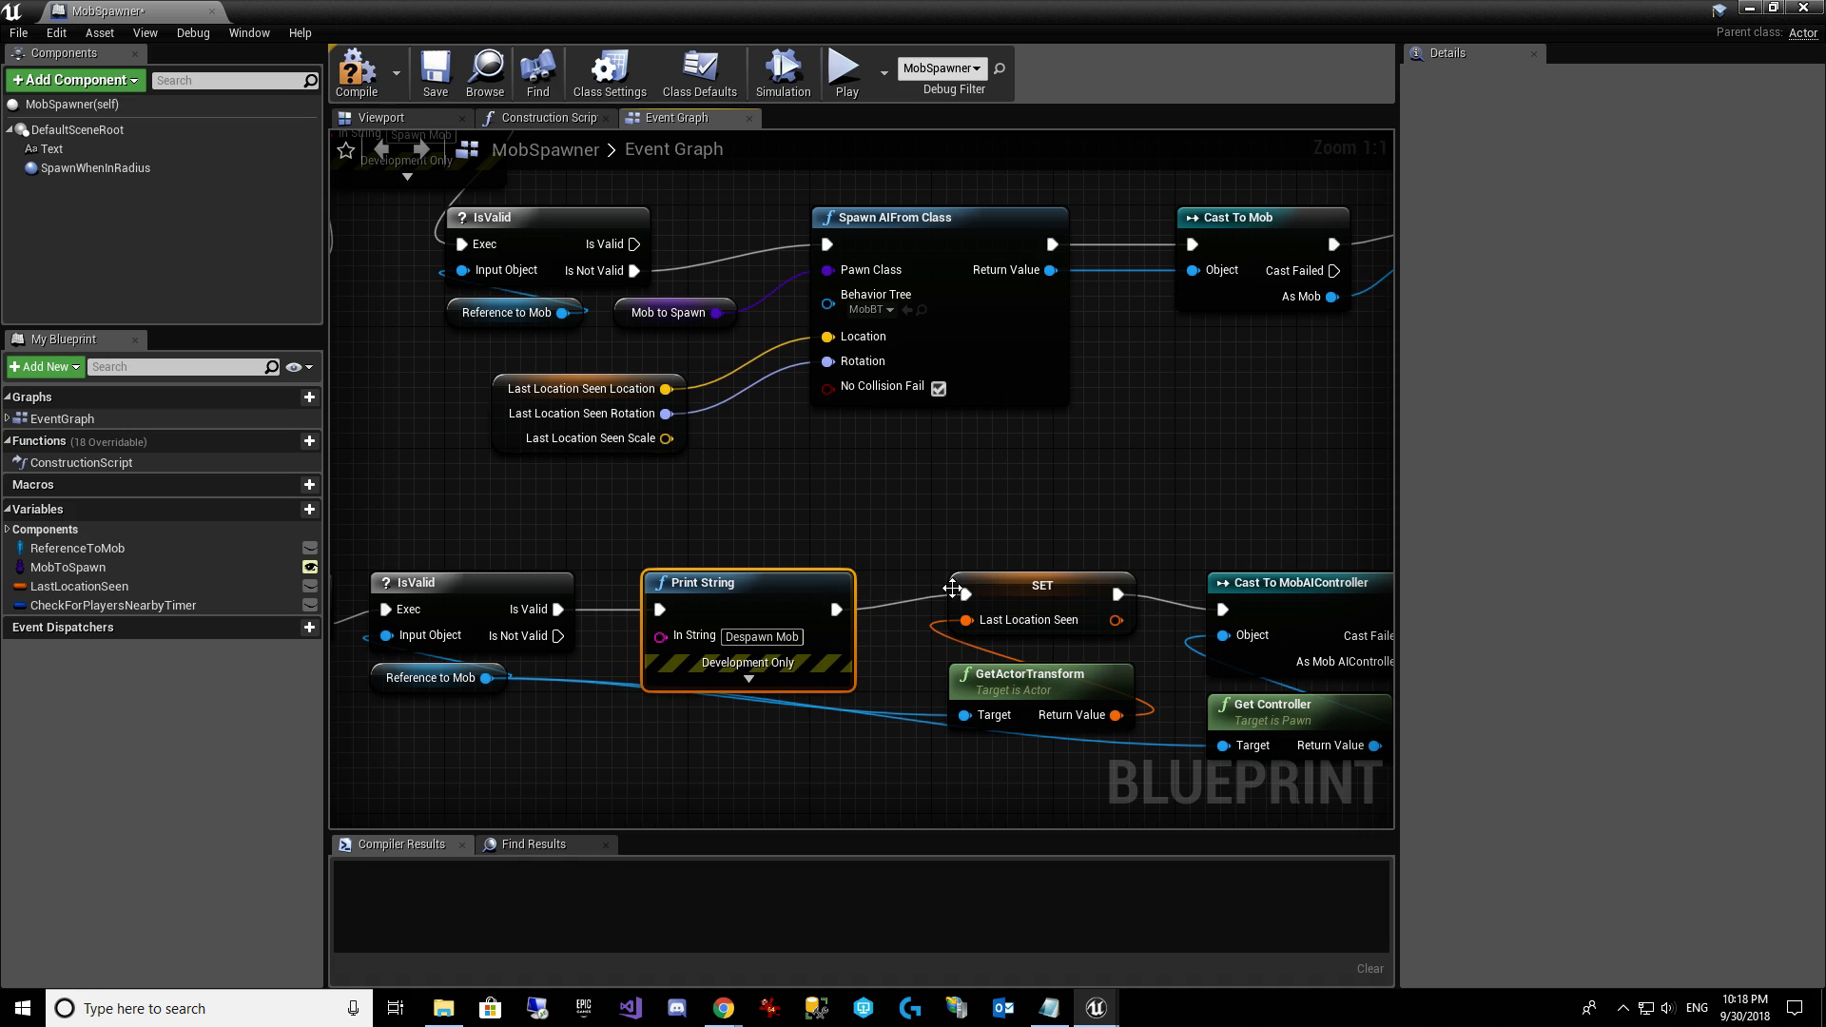
Compile and save the MobSpawner blueprint, then close its editor.
{"action": "left_click", "coordinate": [356, 71]}
{"action": "left_click", "coordinate": [436, 71]}
{"action": "left_click", "coordinate": [214, 13]}
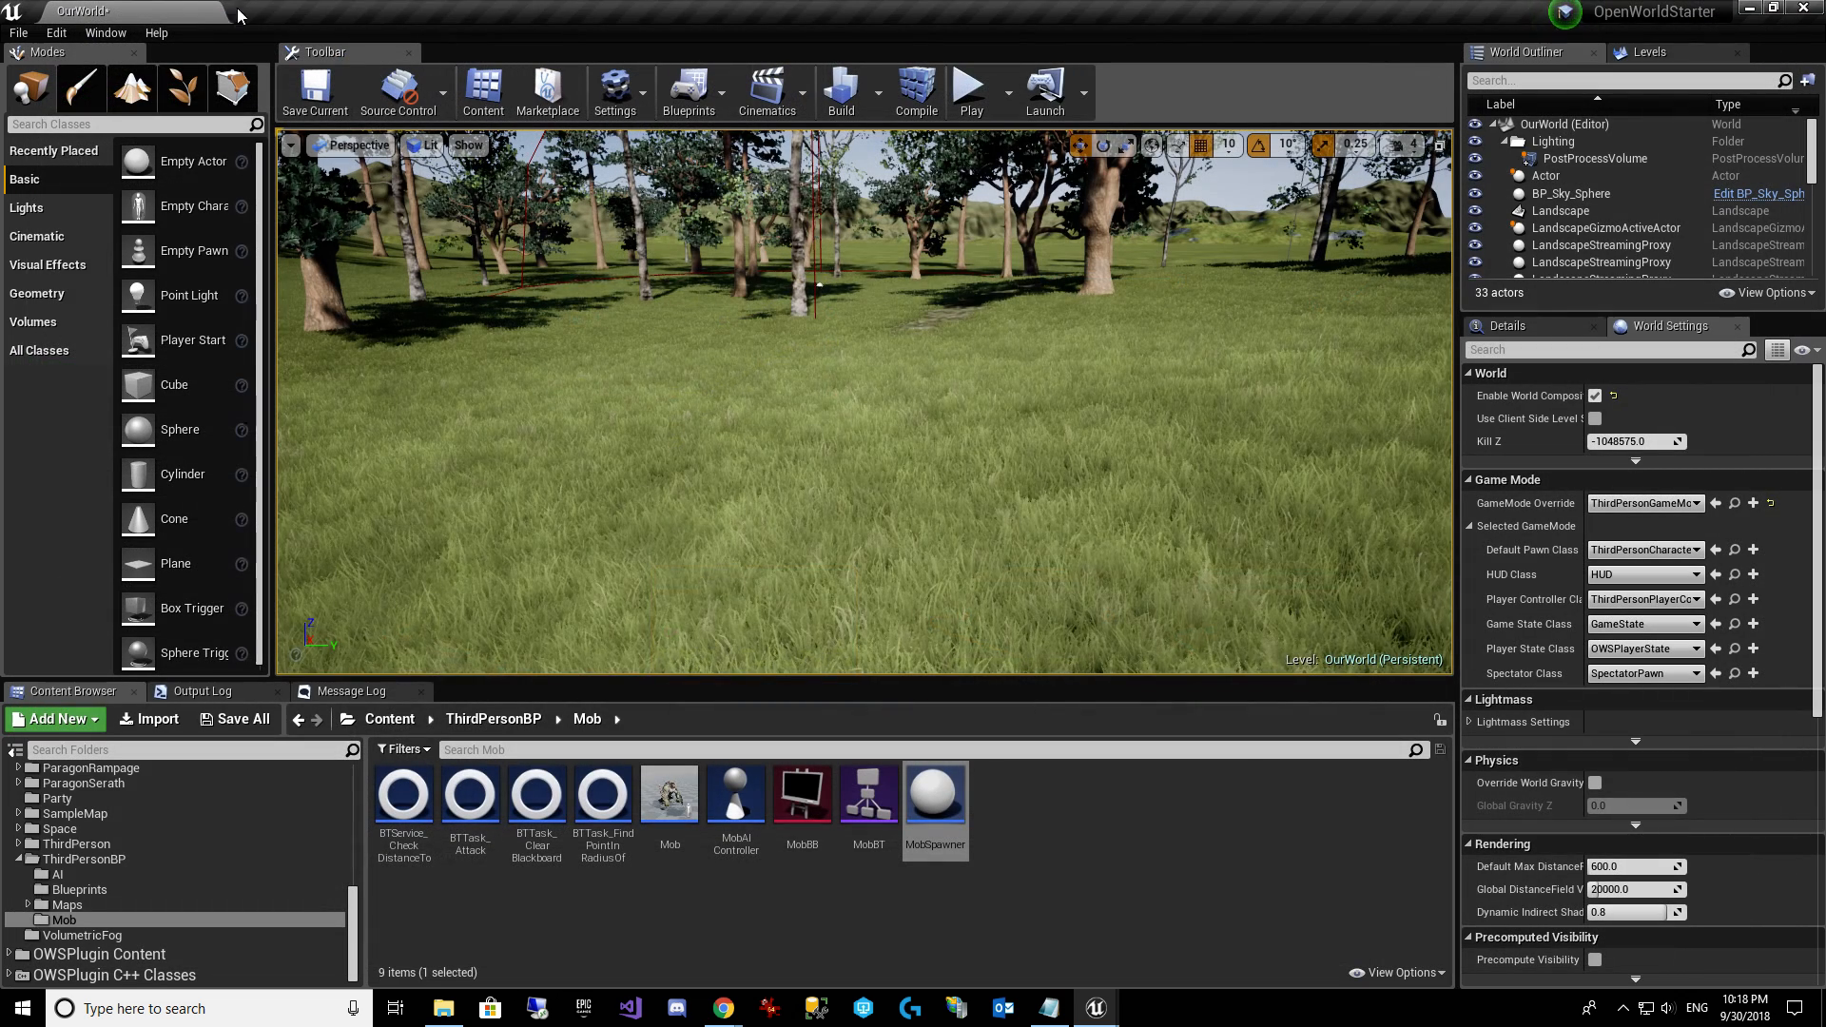
Start a play session in OurWorld with the output log open and run the character through the grove to the mob.
{"action": "left_click", "coordinate": [976, 82]}
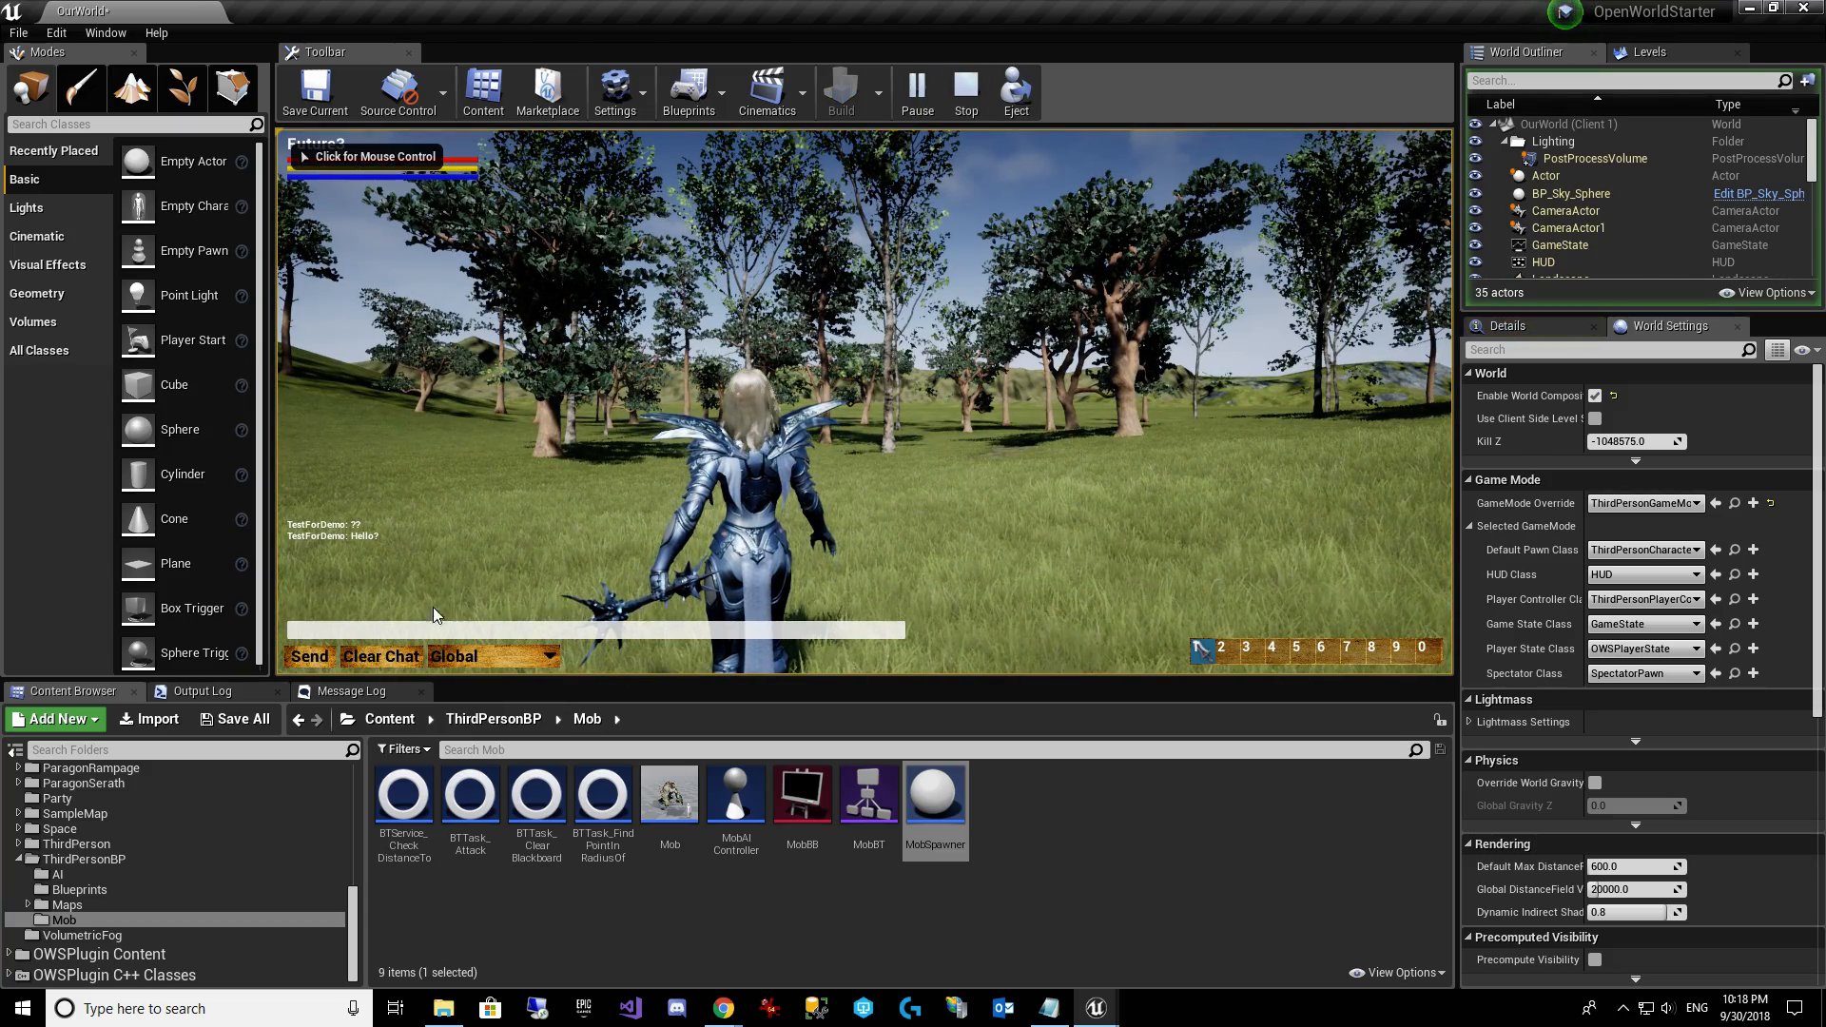
{"action": "left_click", "coordinate": [201, 691]}
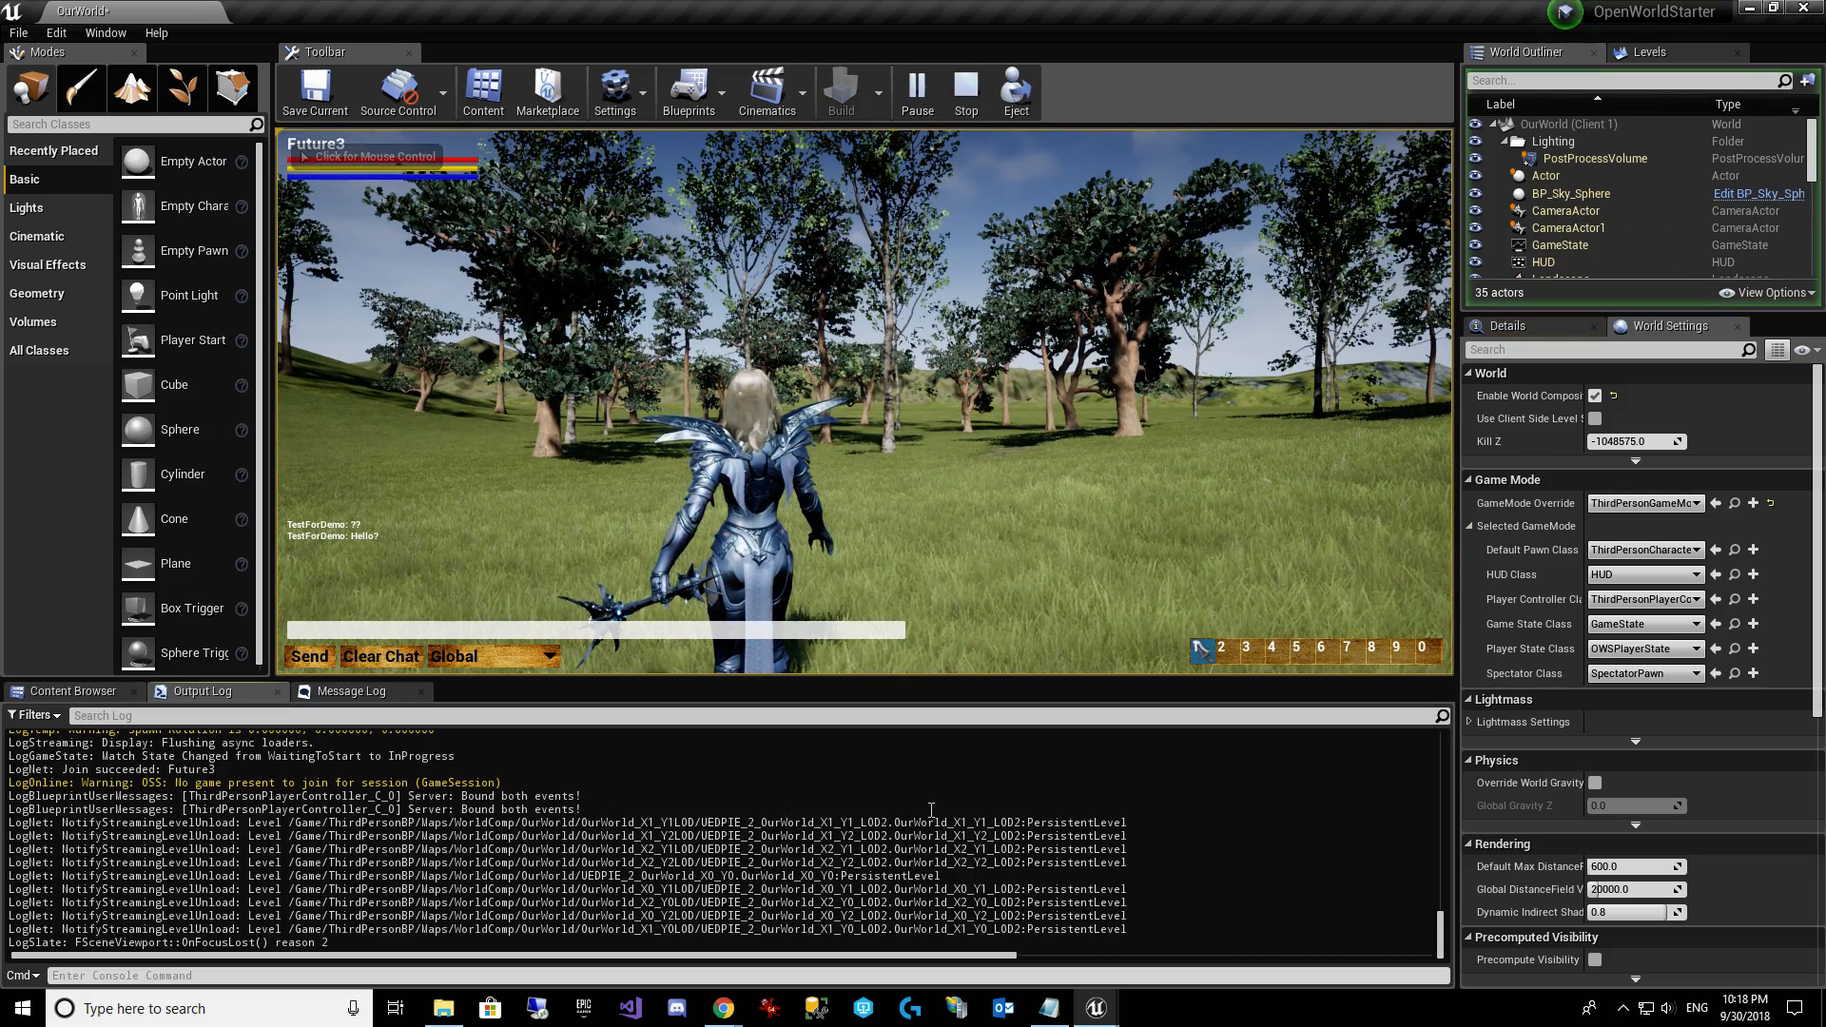
{"action": "left_click", "coordinate": [969, 552]}
{"action": "key", "text": "w"}
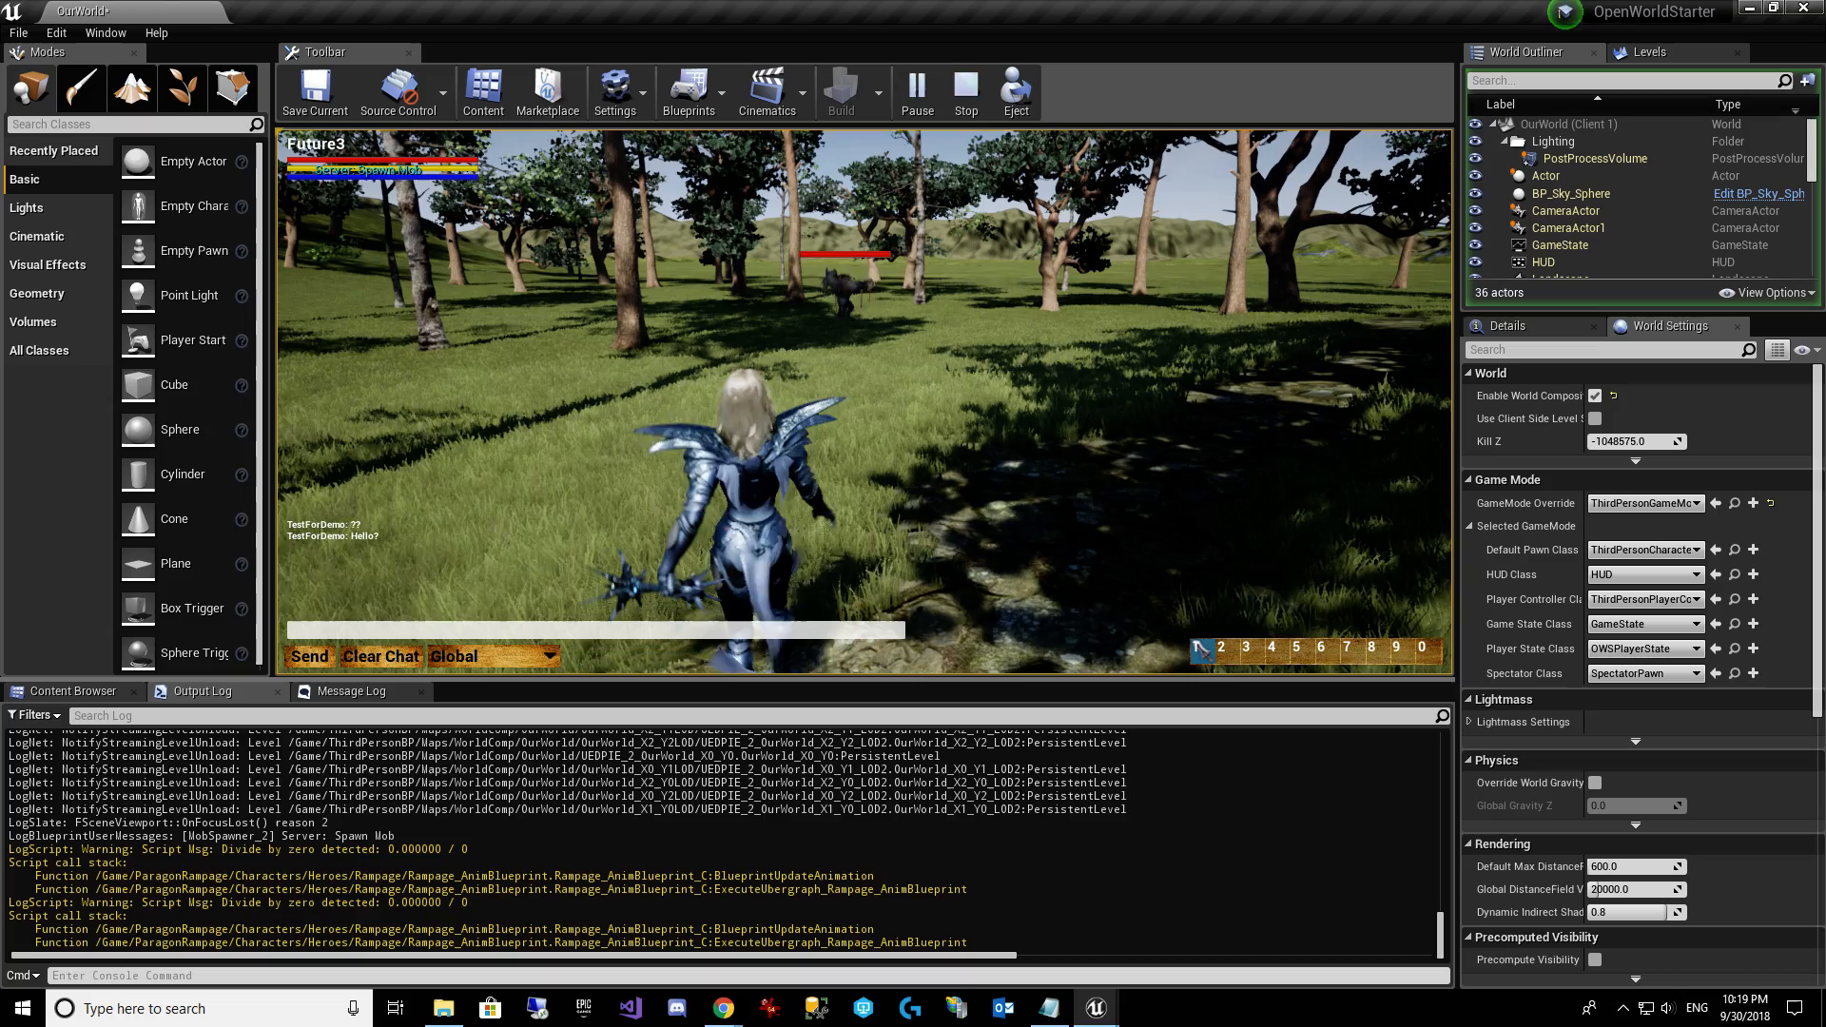
Attack the mob repeatedly with ability 1 until it is killed, then run the character around its body.
{"action": "key", "text": "1"}
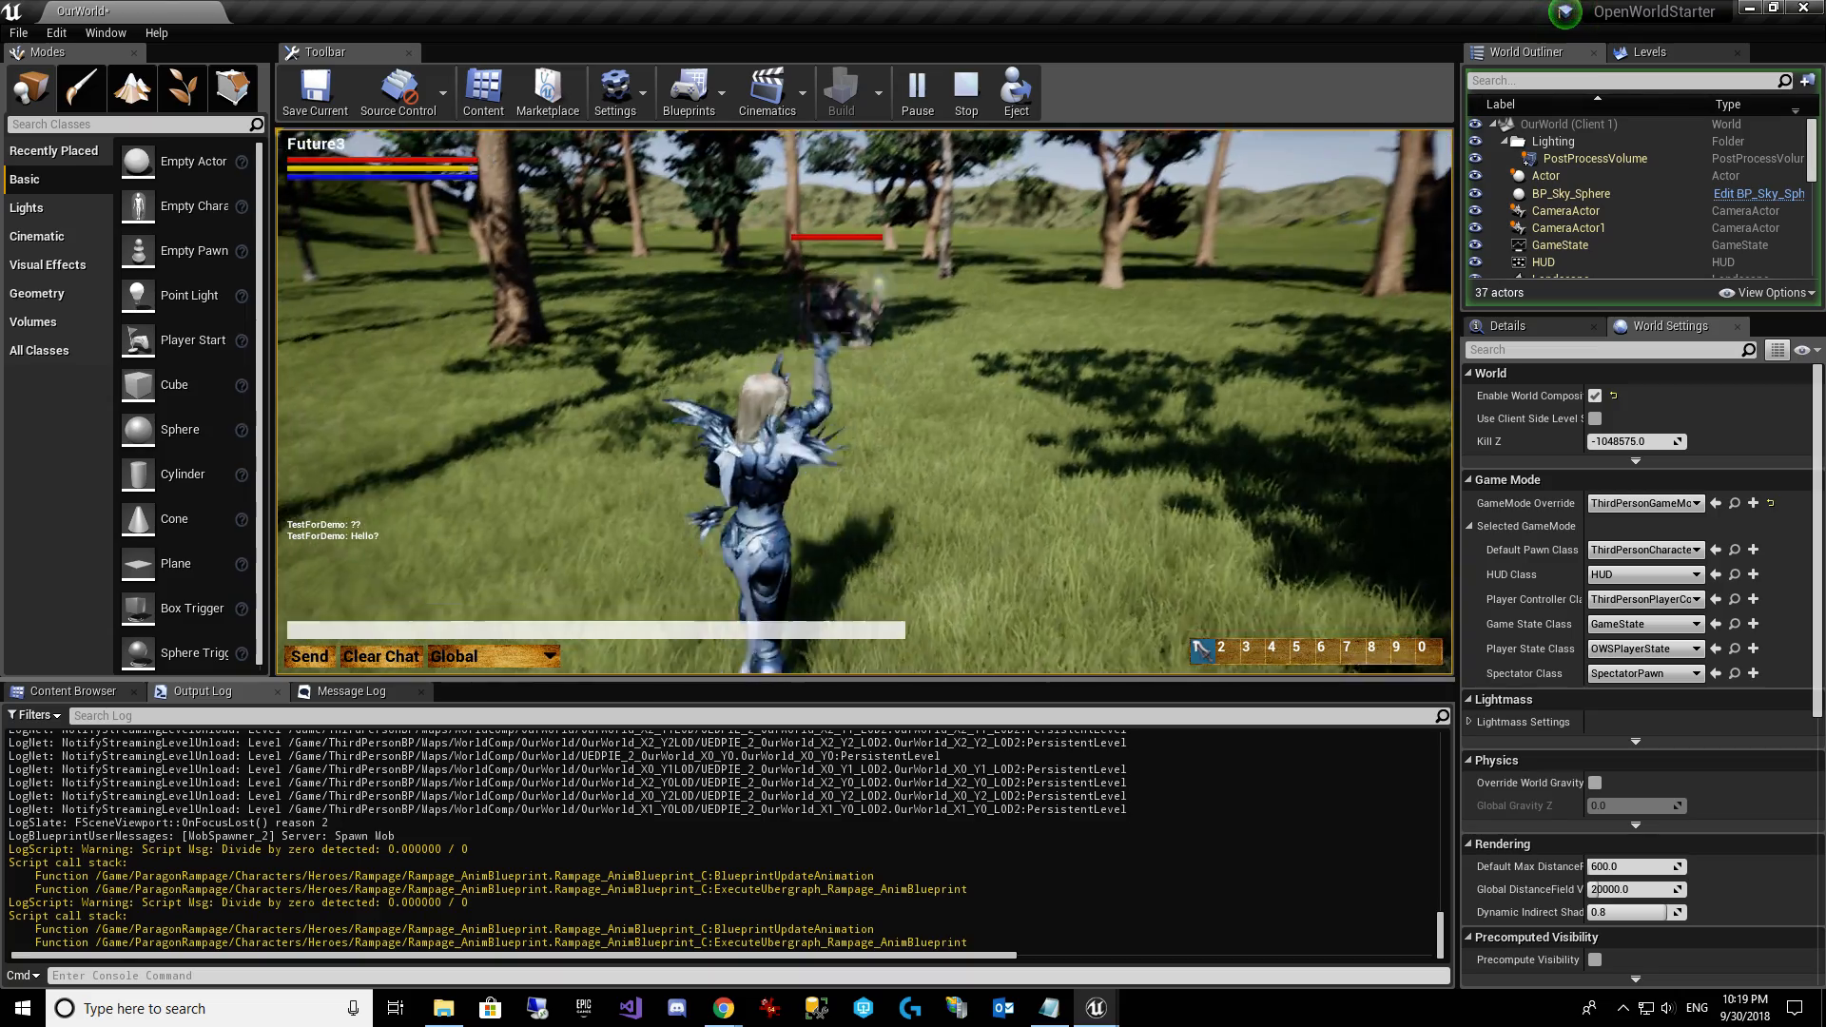
{"action": "key", "text": "1"}
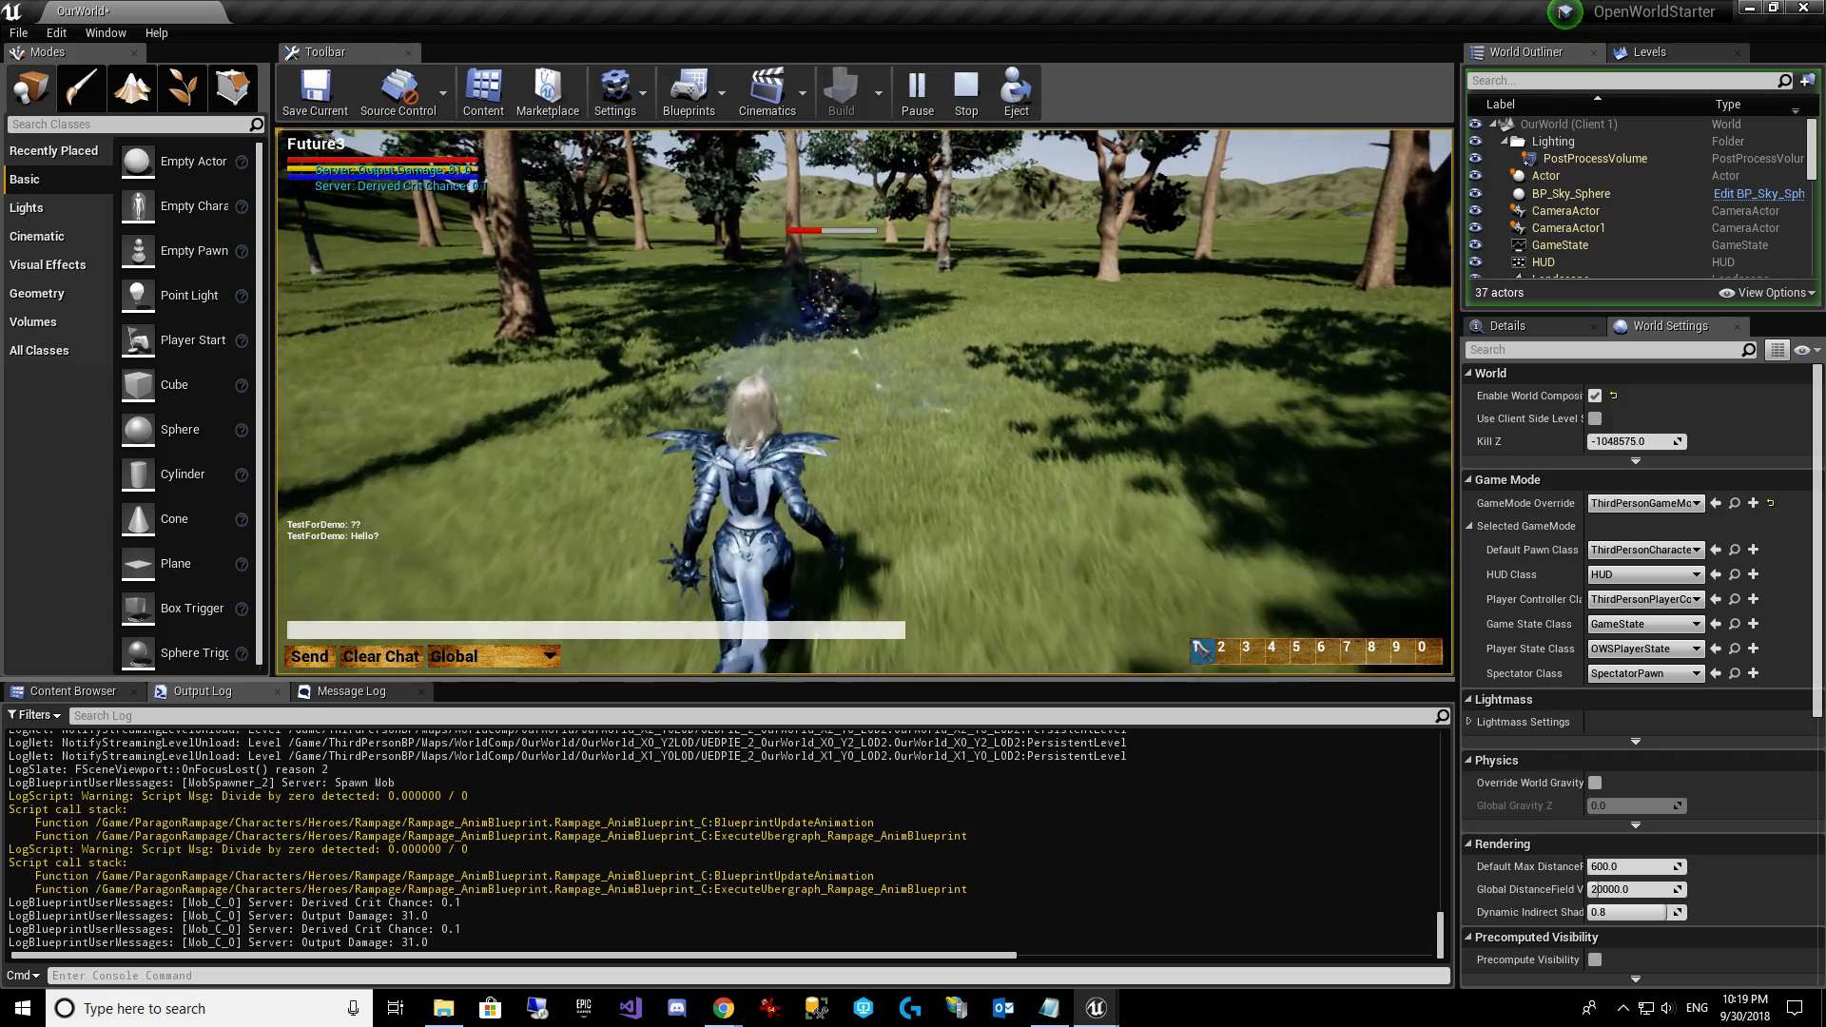
{"action": "key", "text": "1"}
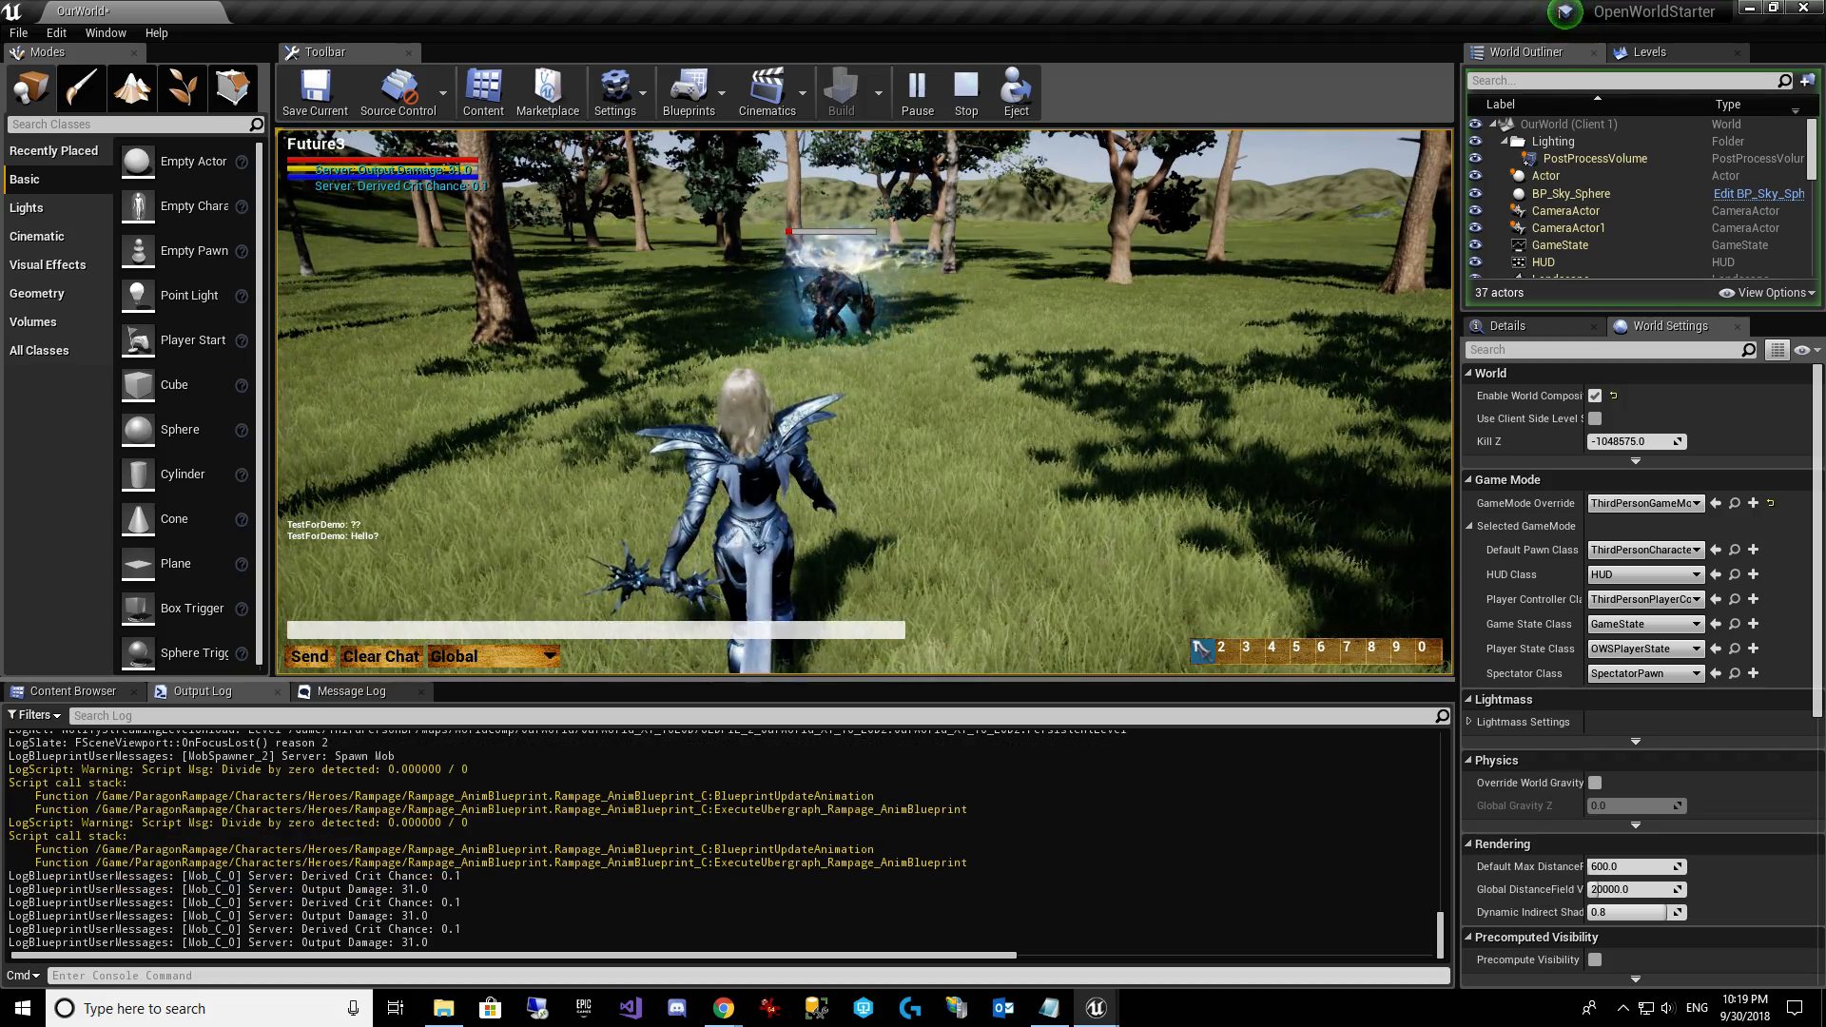
{"action": "key", "text": "1"}
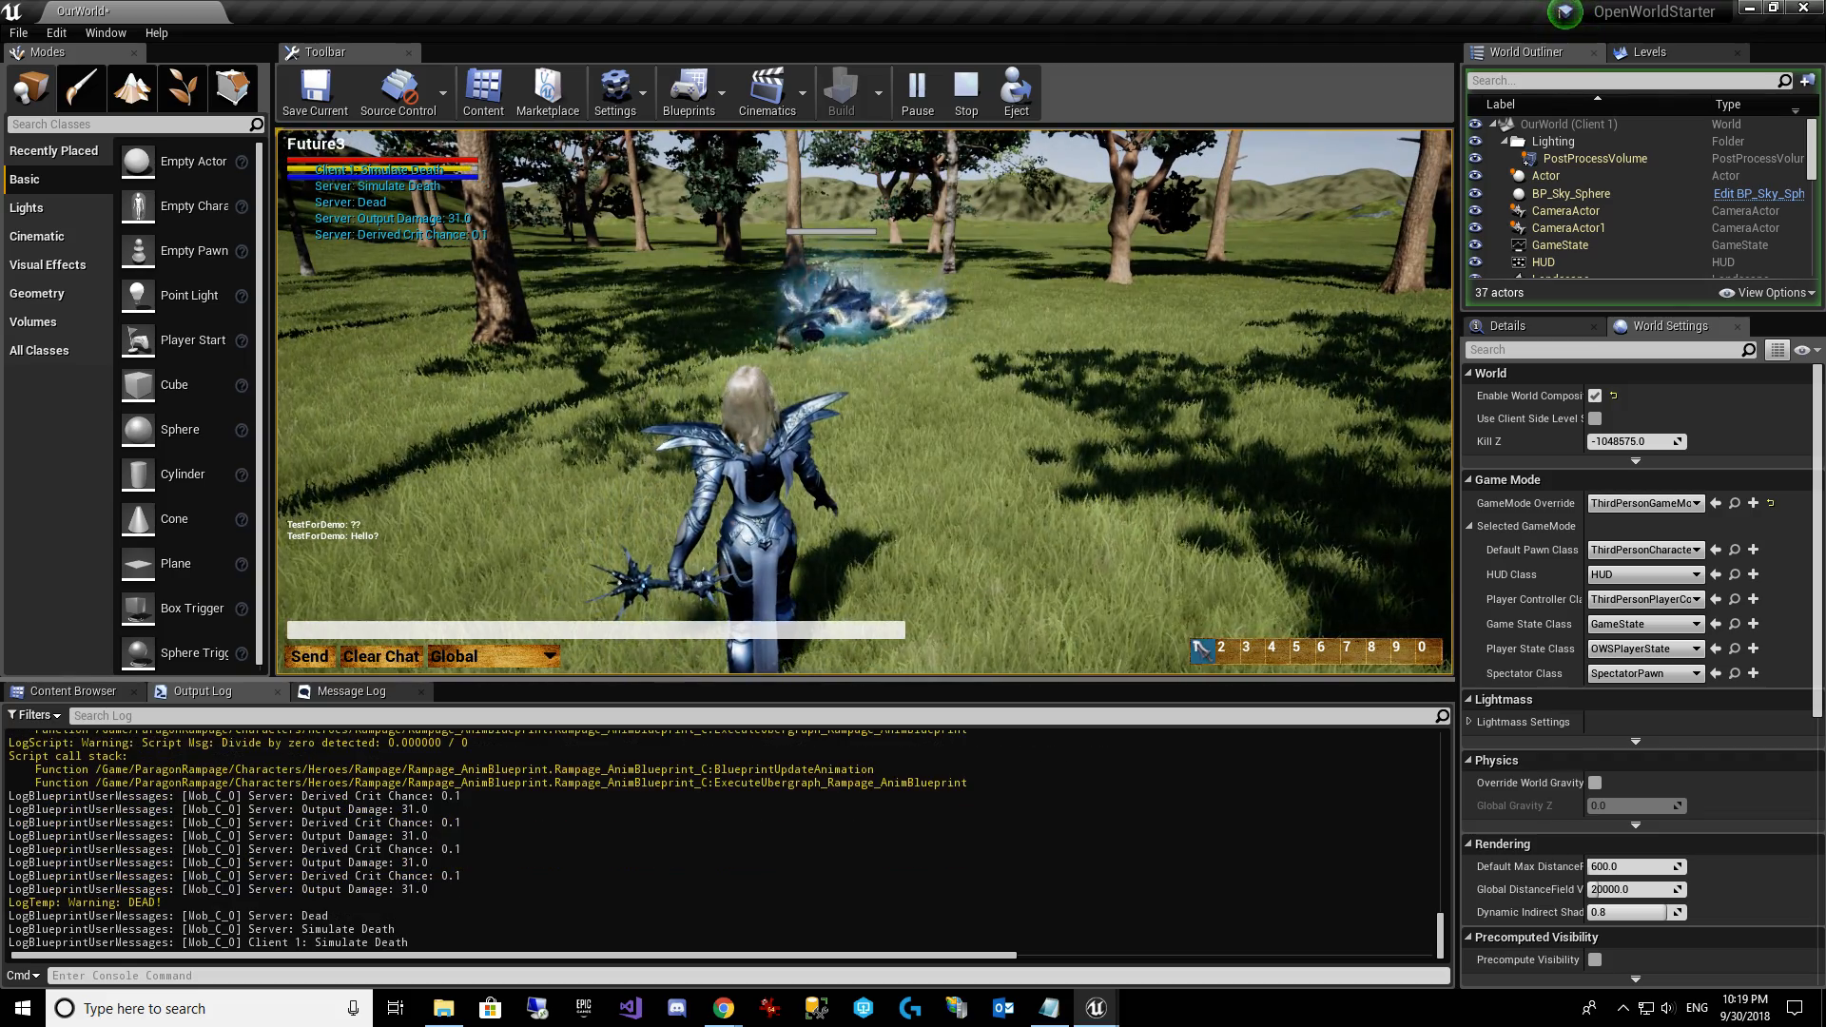
{"action": "key", "text": "d"}
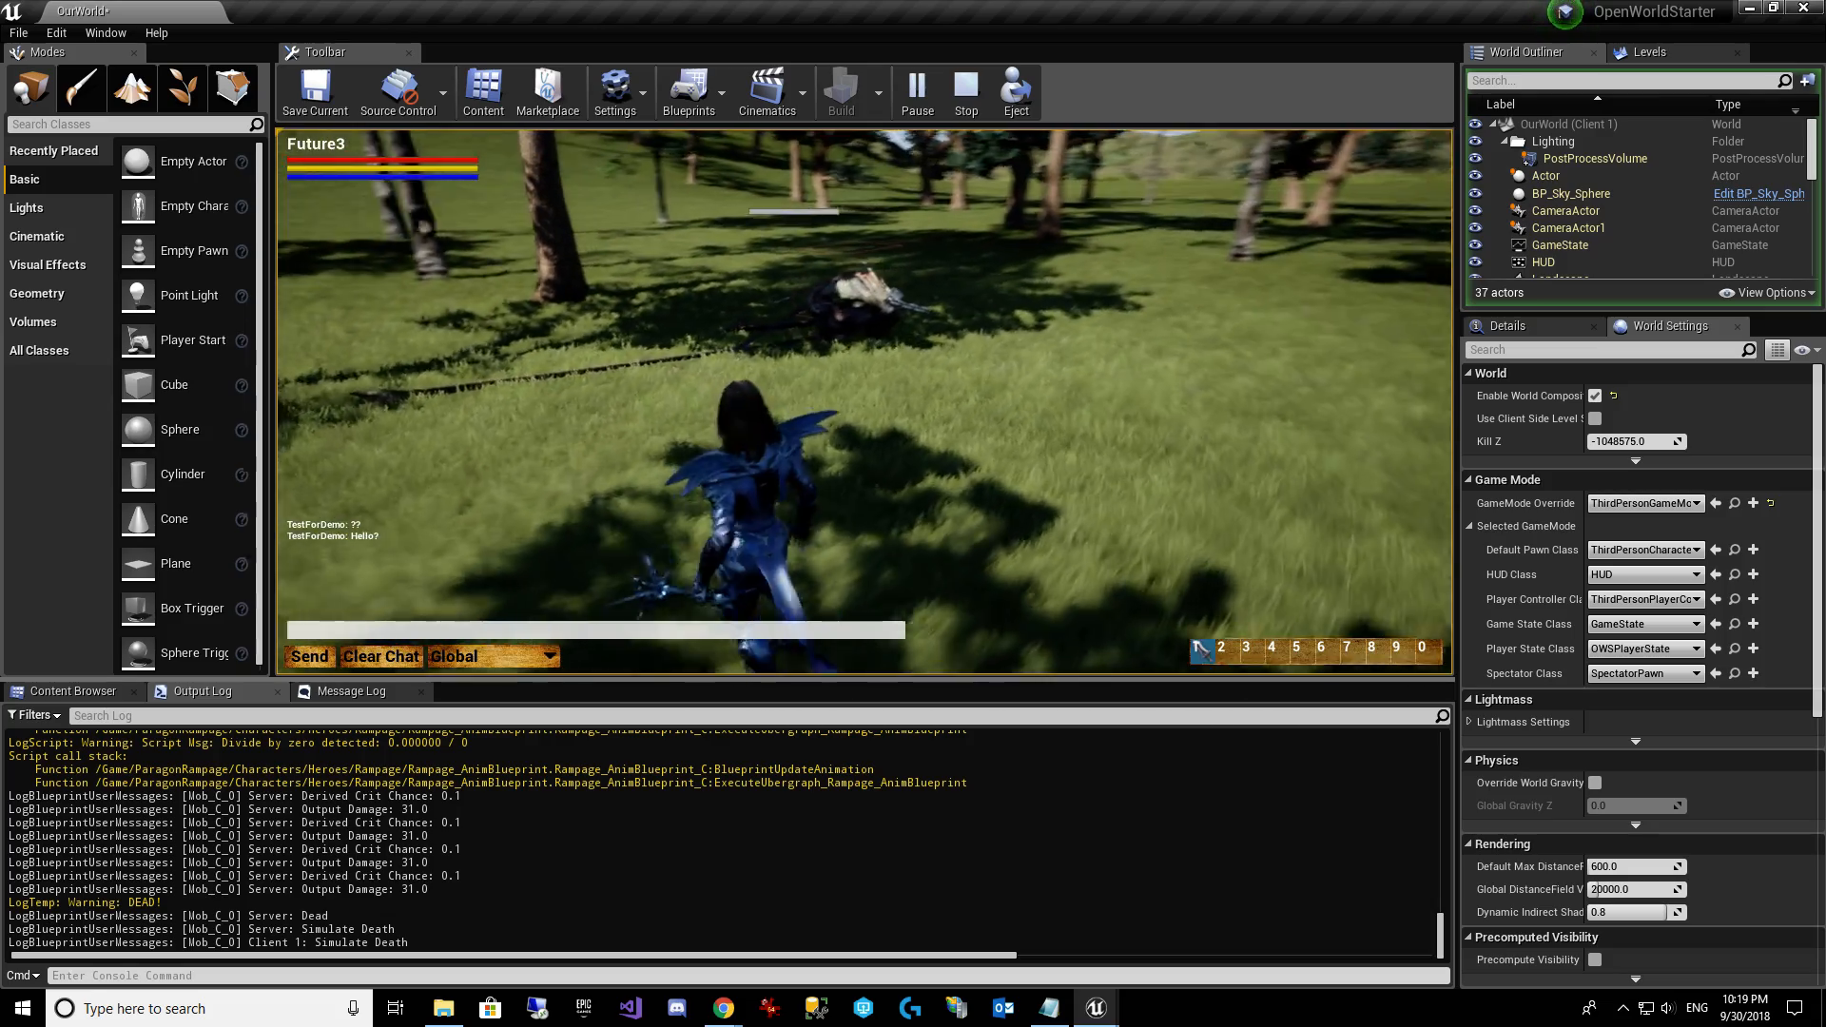
{"action": "key", "text": "a"}
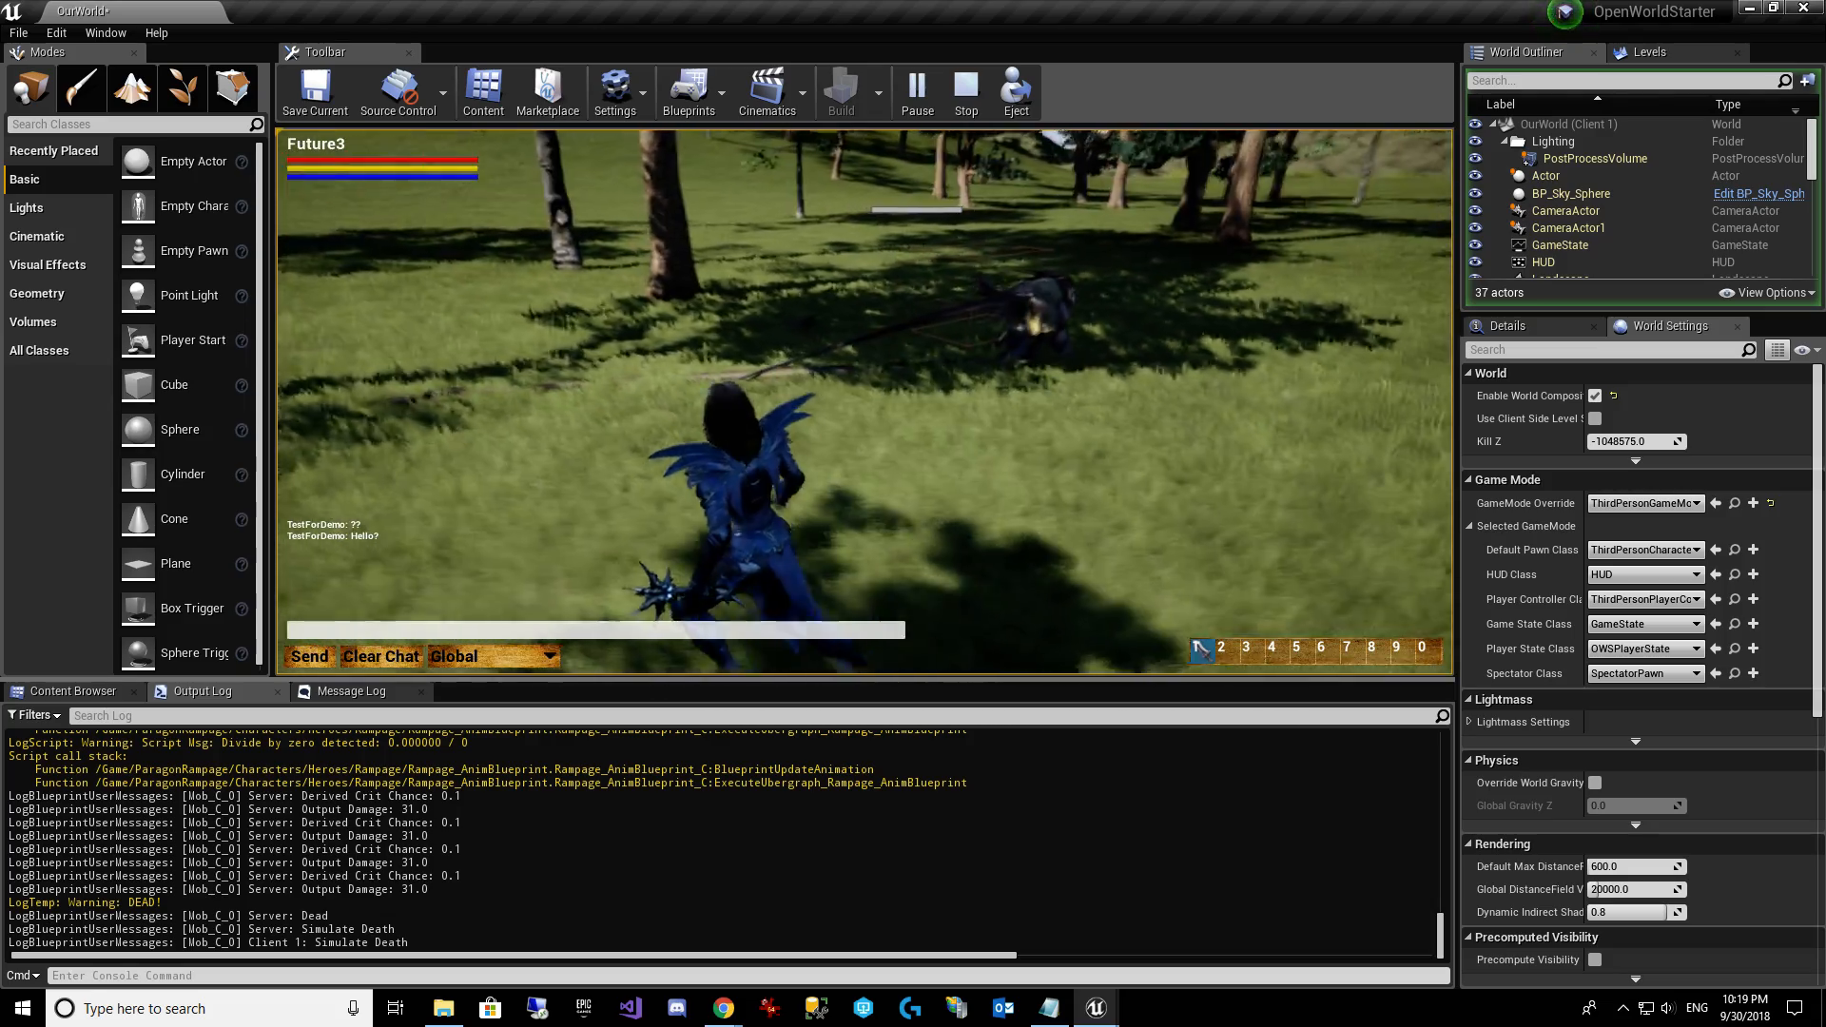
{"action": "key", "text": "a"}
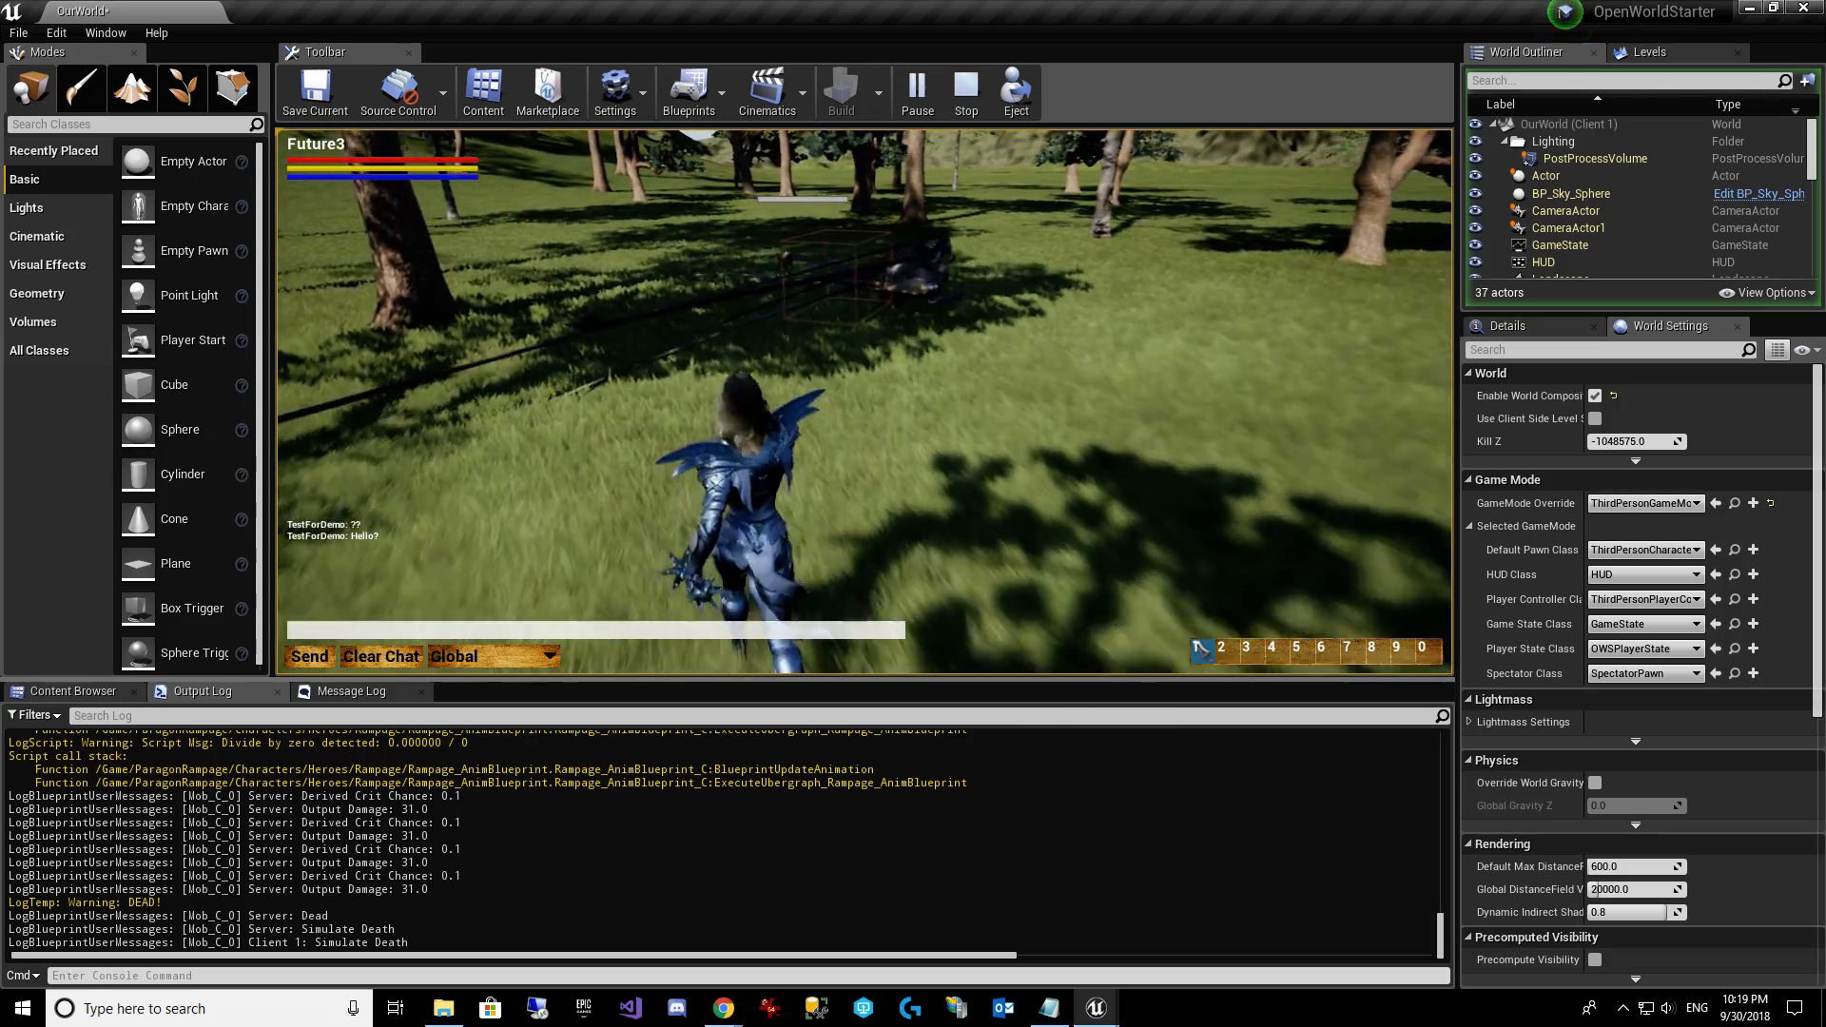
End the play session and change the Mob blueprint's Mesh component to the Rampage_Elemental skeletal mesh.
{"action": "key", "text": "Escape"}
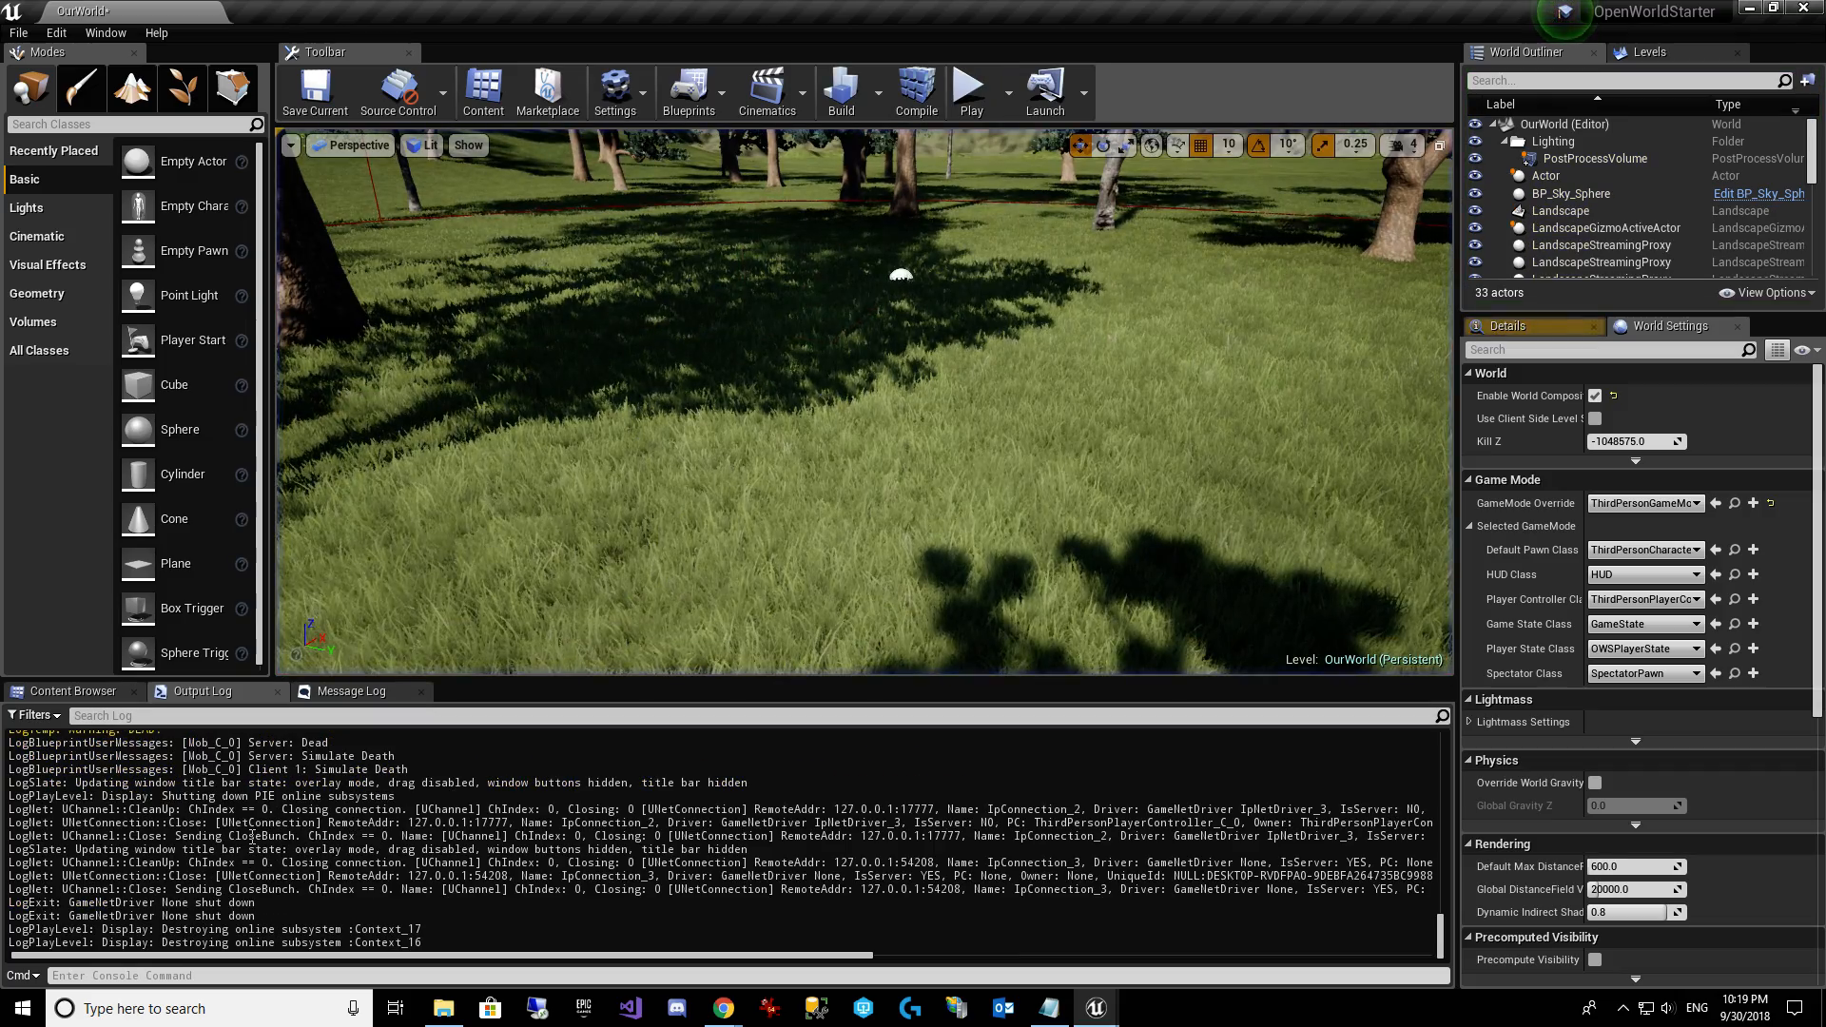
{"action": "left_click", "coordinate": [74, 691]}
{"action": "double_click", "coordinate": [665, 809]}
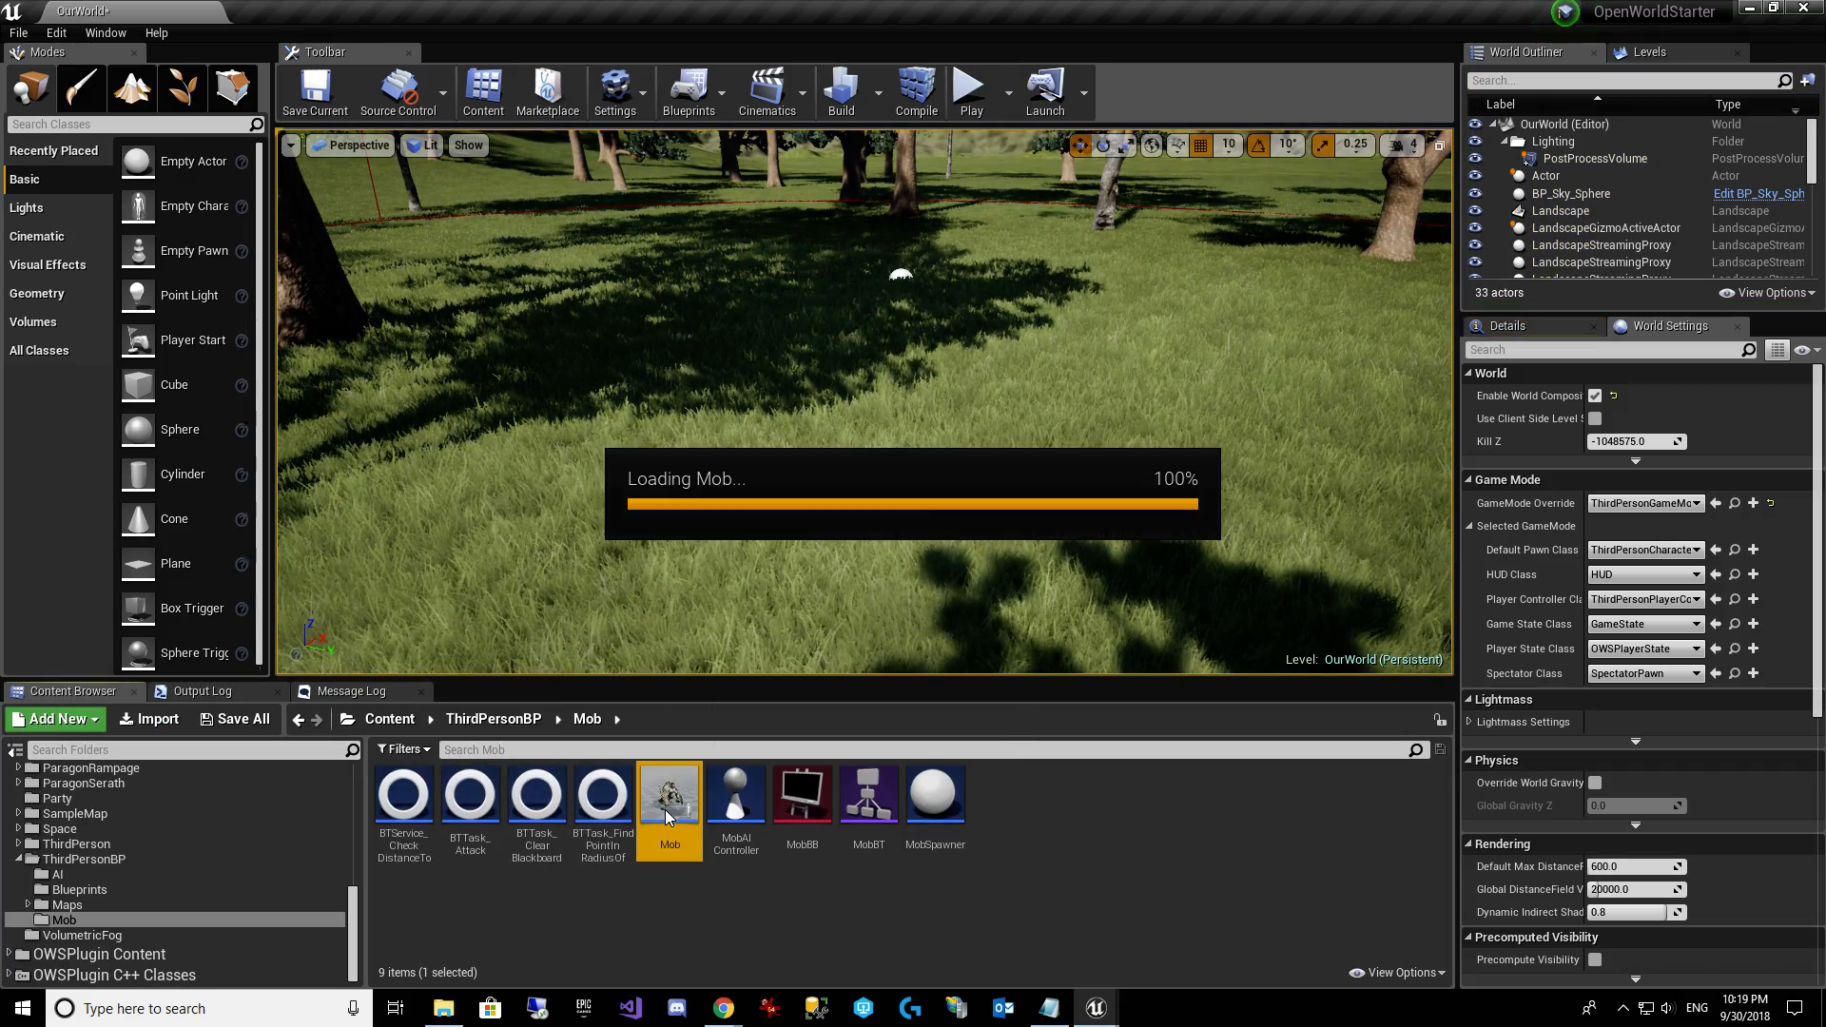
{"action": "left_click", "coordinate": [83, 171]}
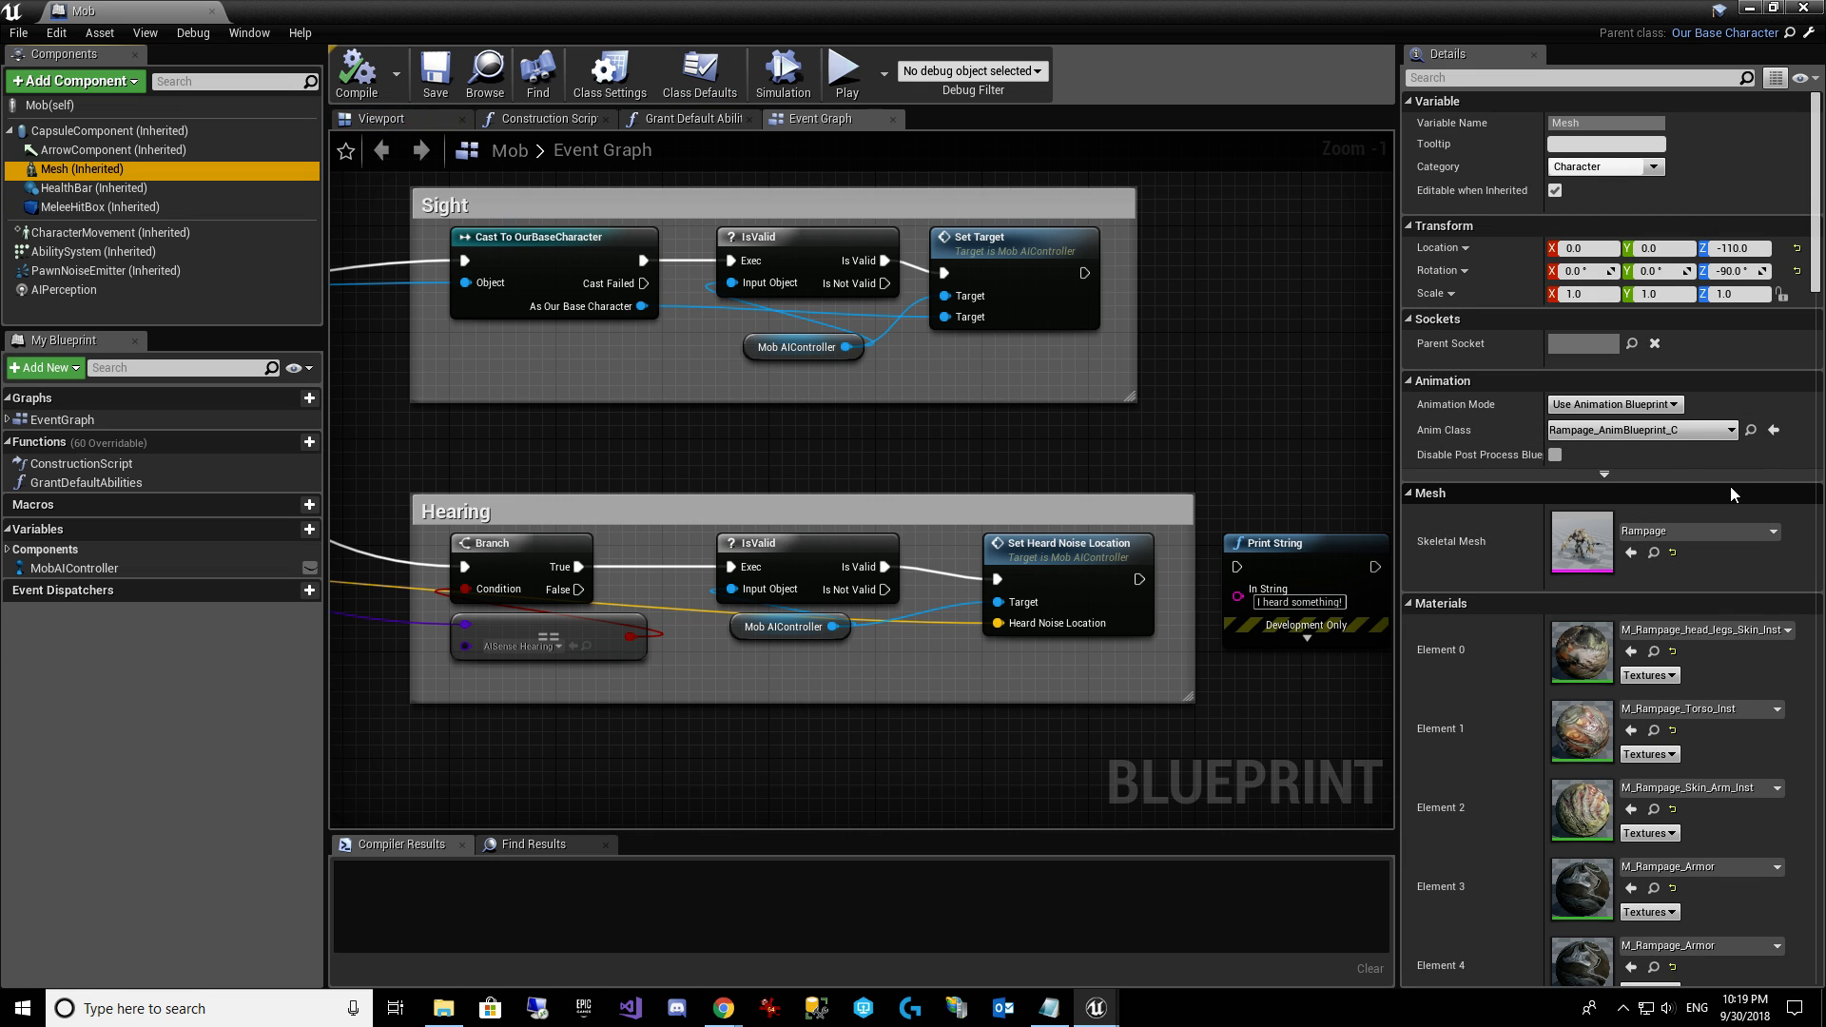
{"action": "left_click", "coordinate": [1771, 532]}
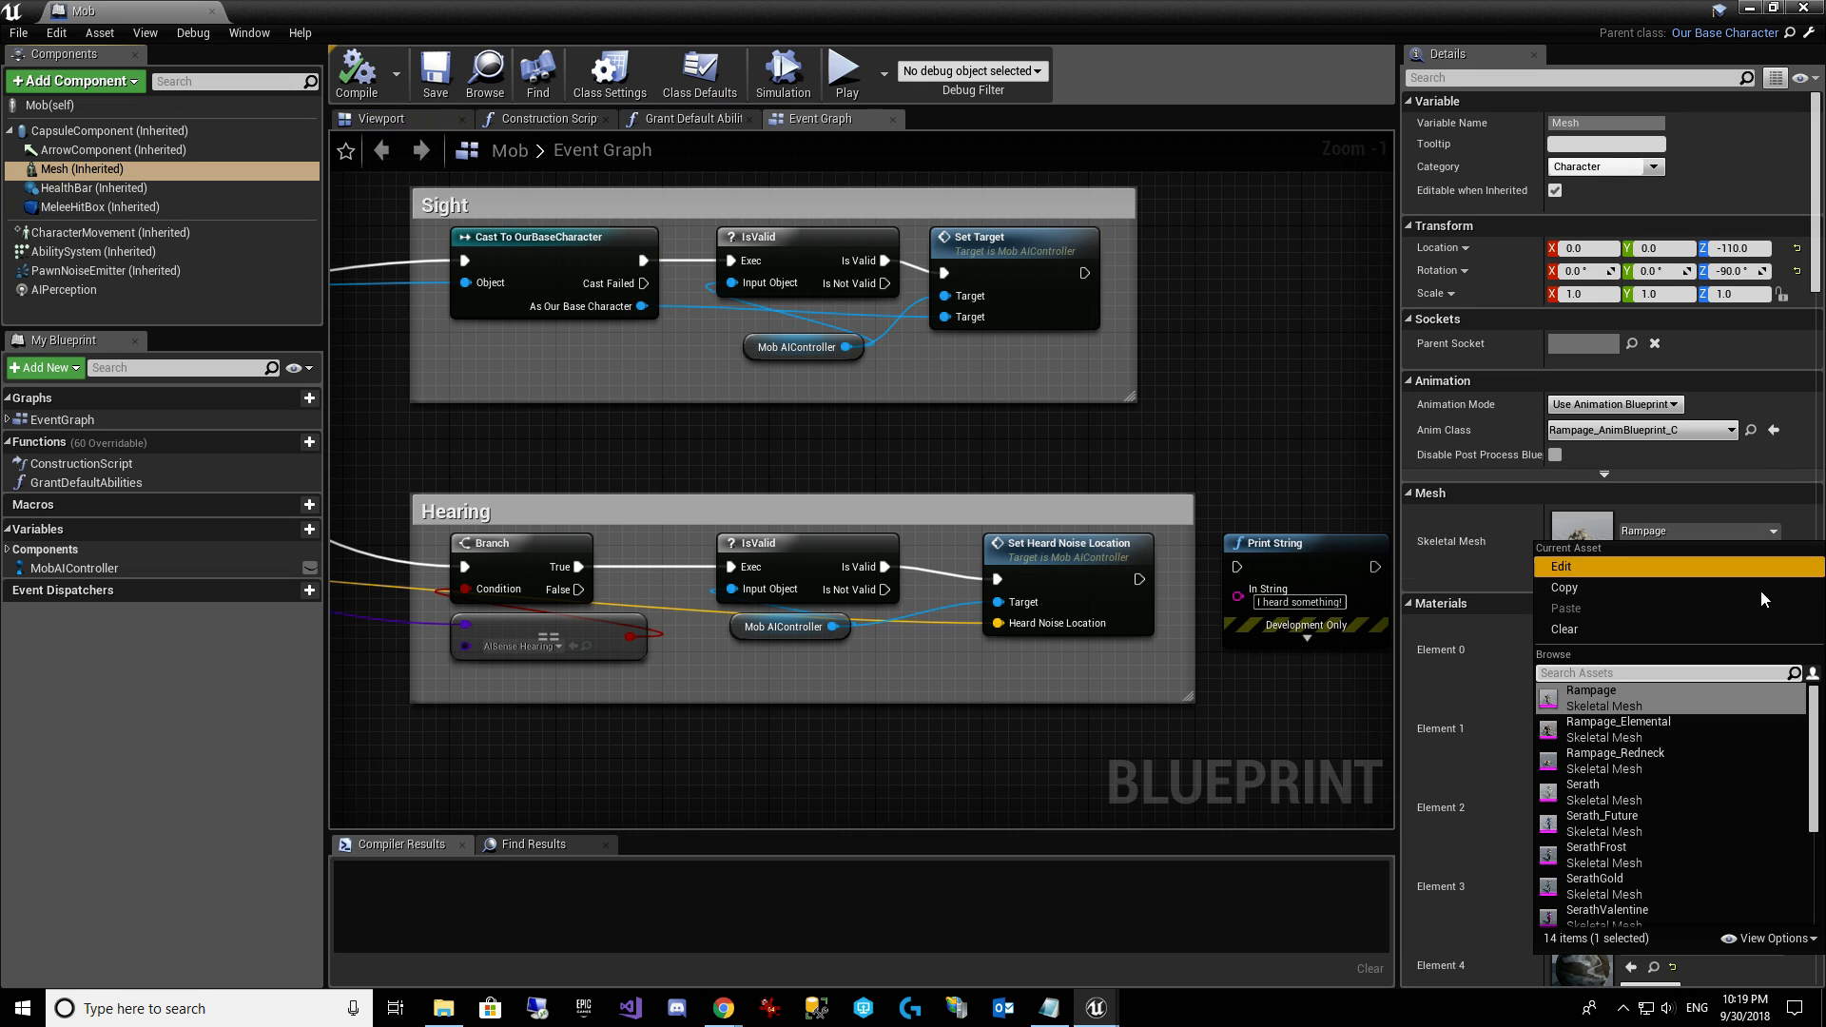
{"action": "left_click", "coordinate": [1681, 732]}
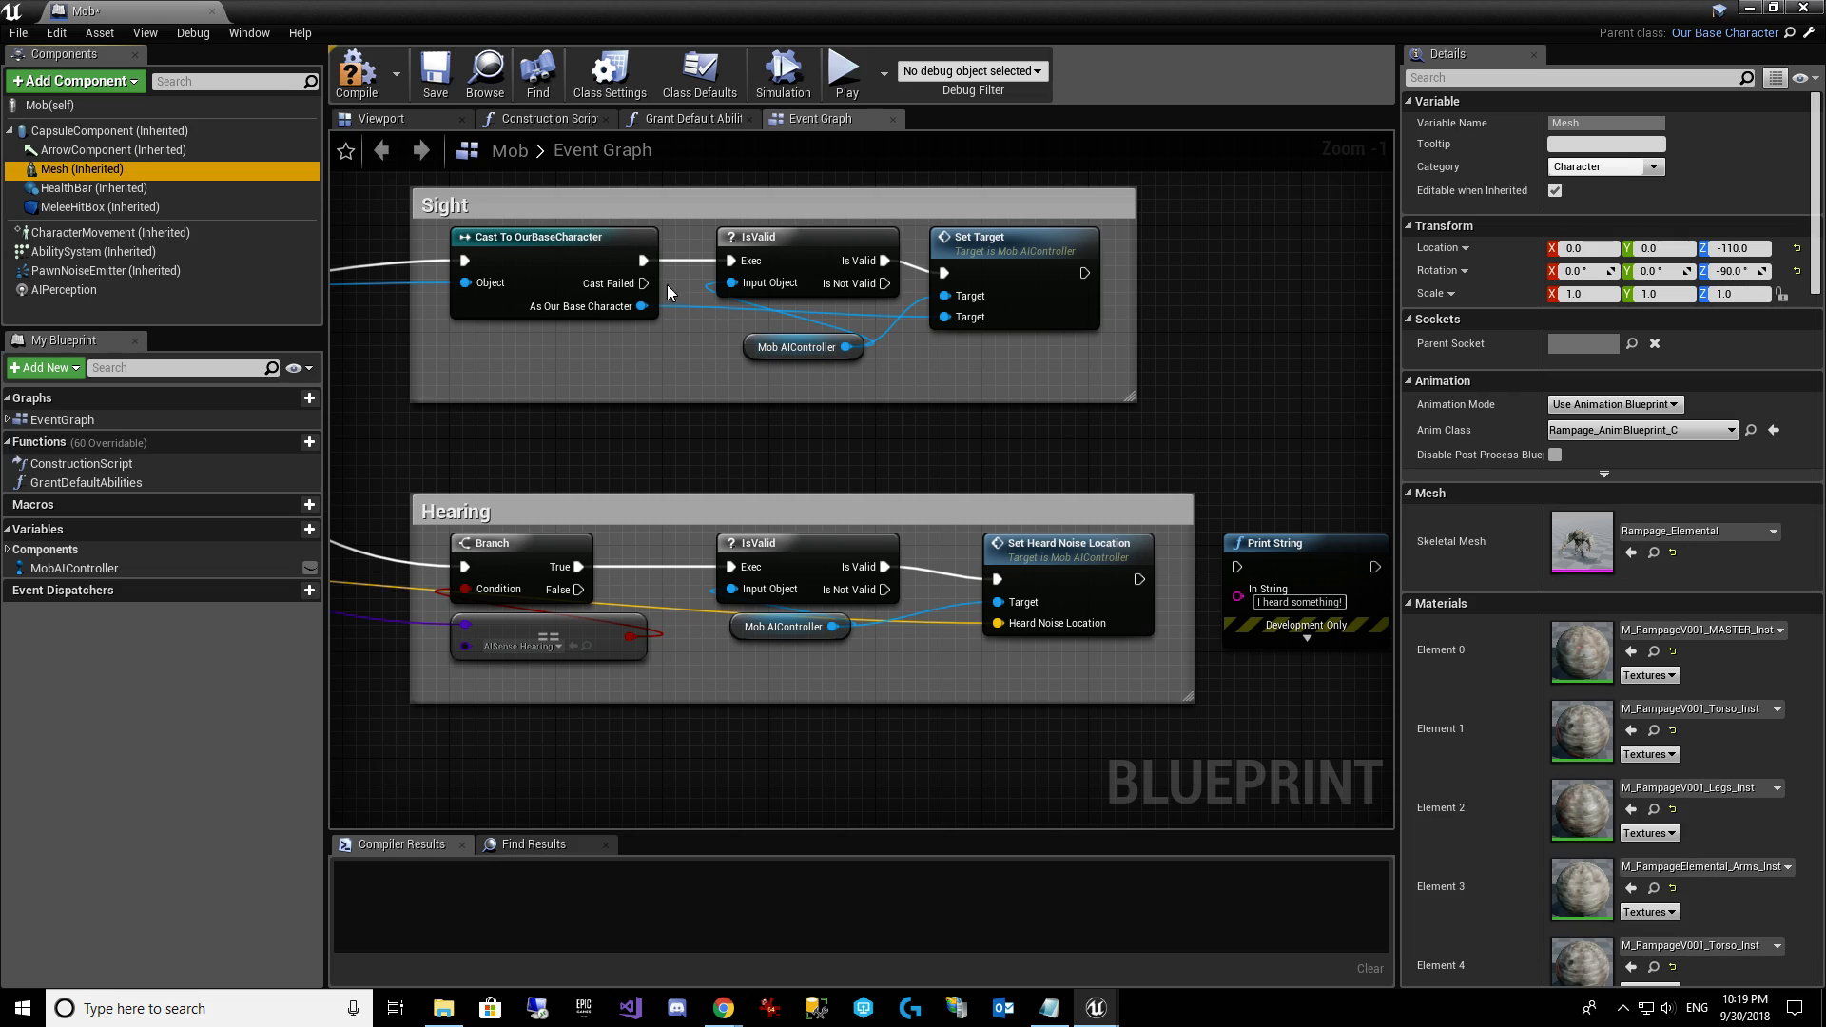
Compile and save the Mob blueprint, then close its editor.
{"action": "left_click", "coordinate": [351, 95]}
{"action": "left_click", "coordinate": [432, 88]}
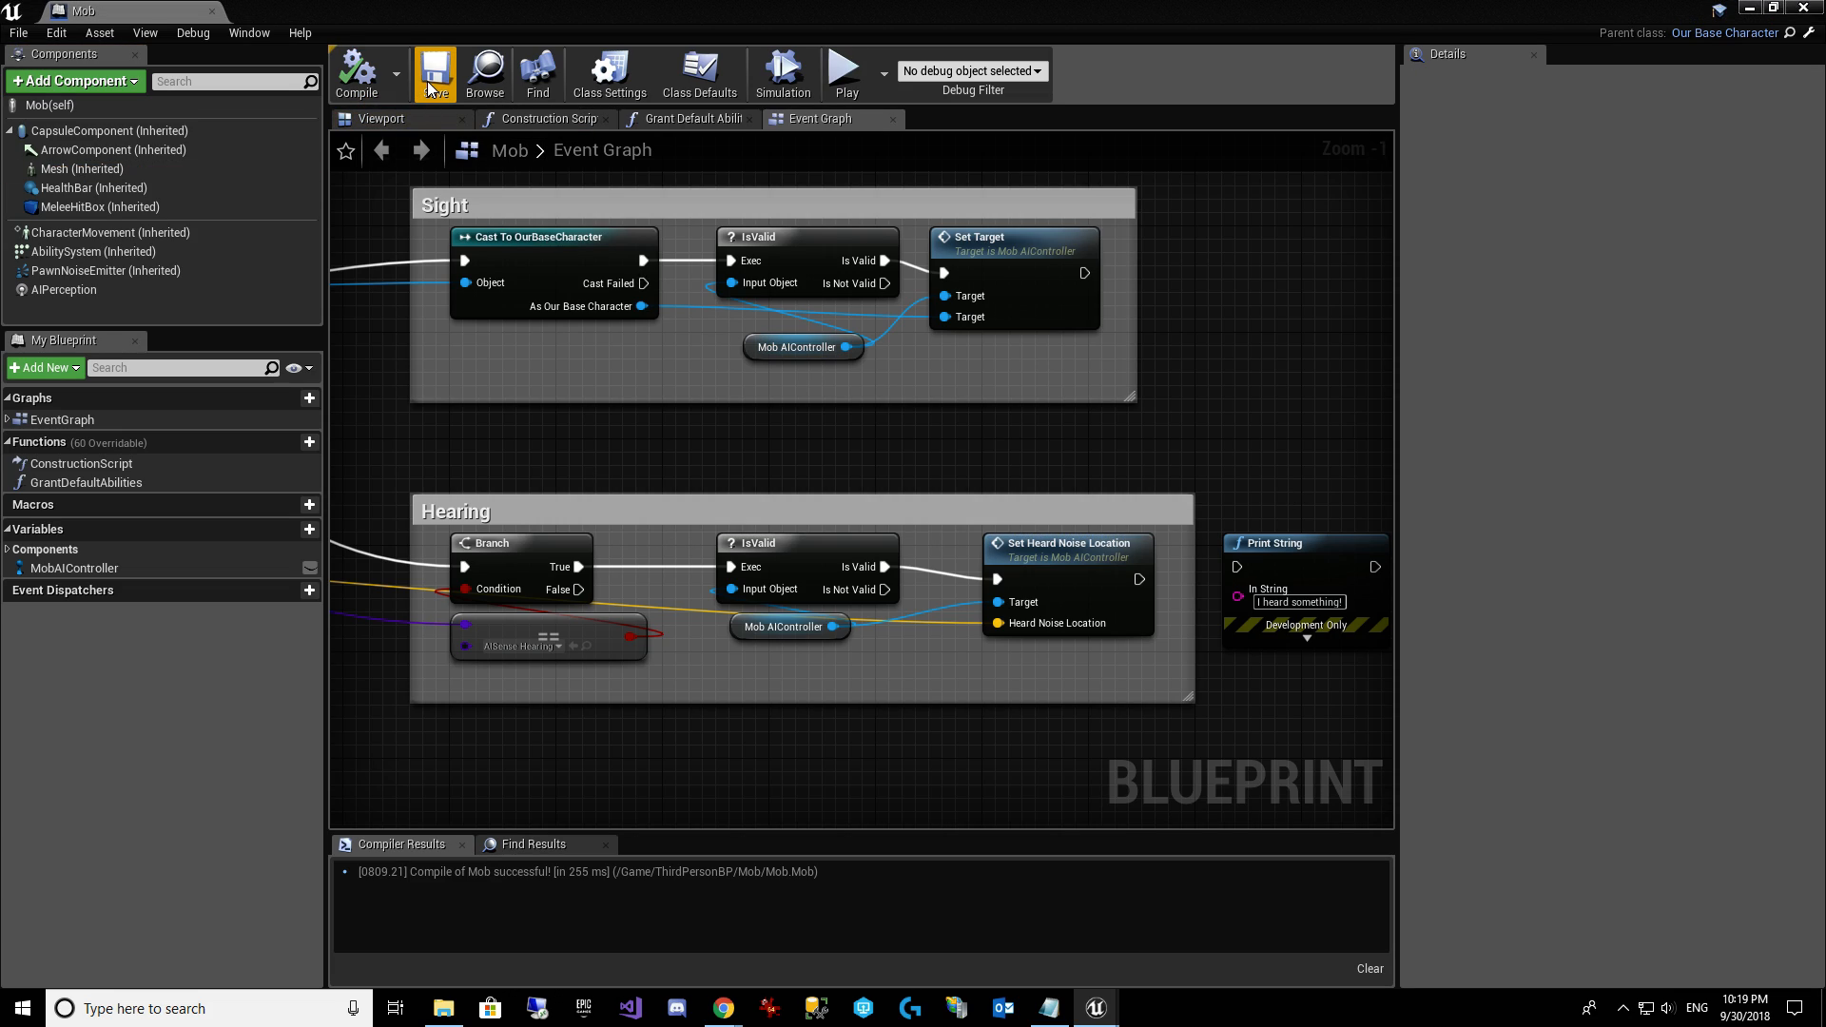
{"action": "left_click", "coordinate": [1805, 9]}
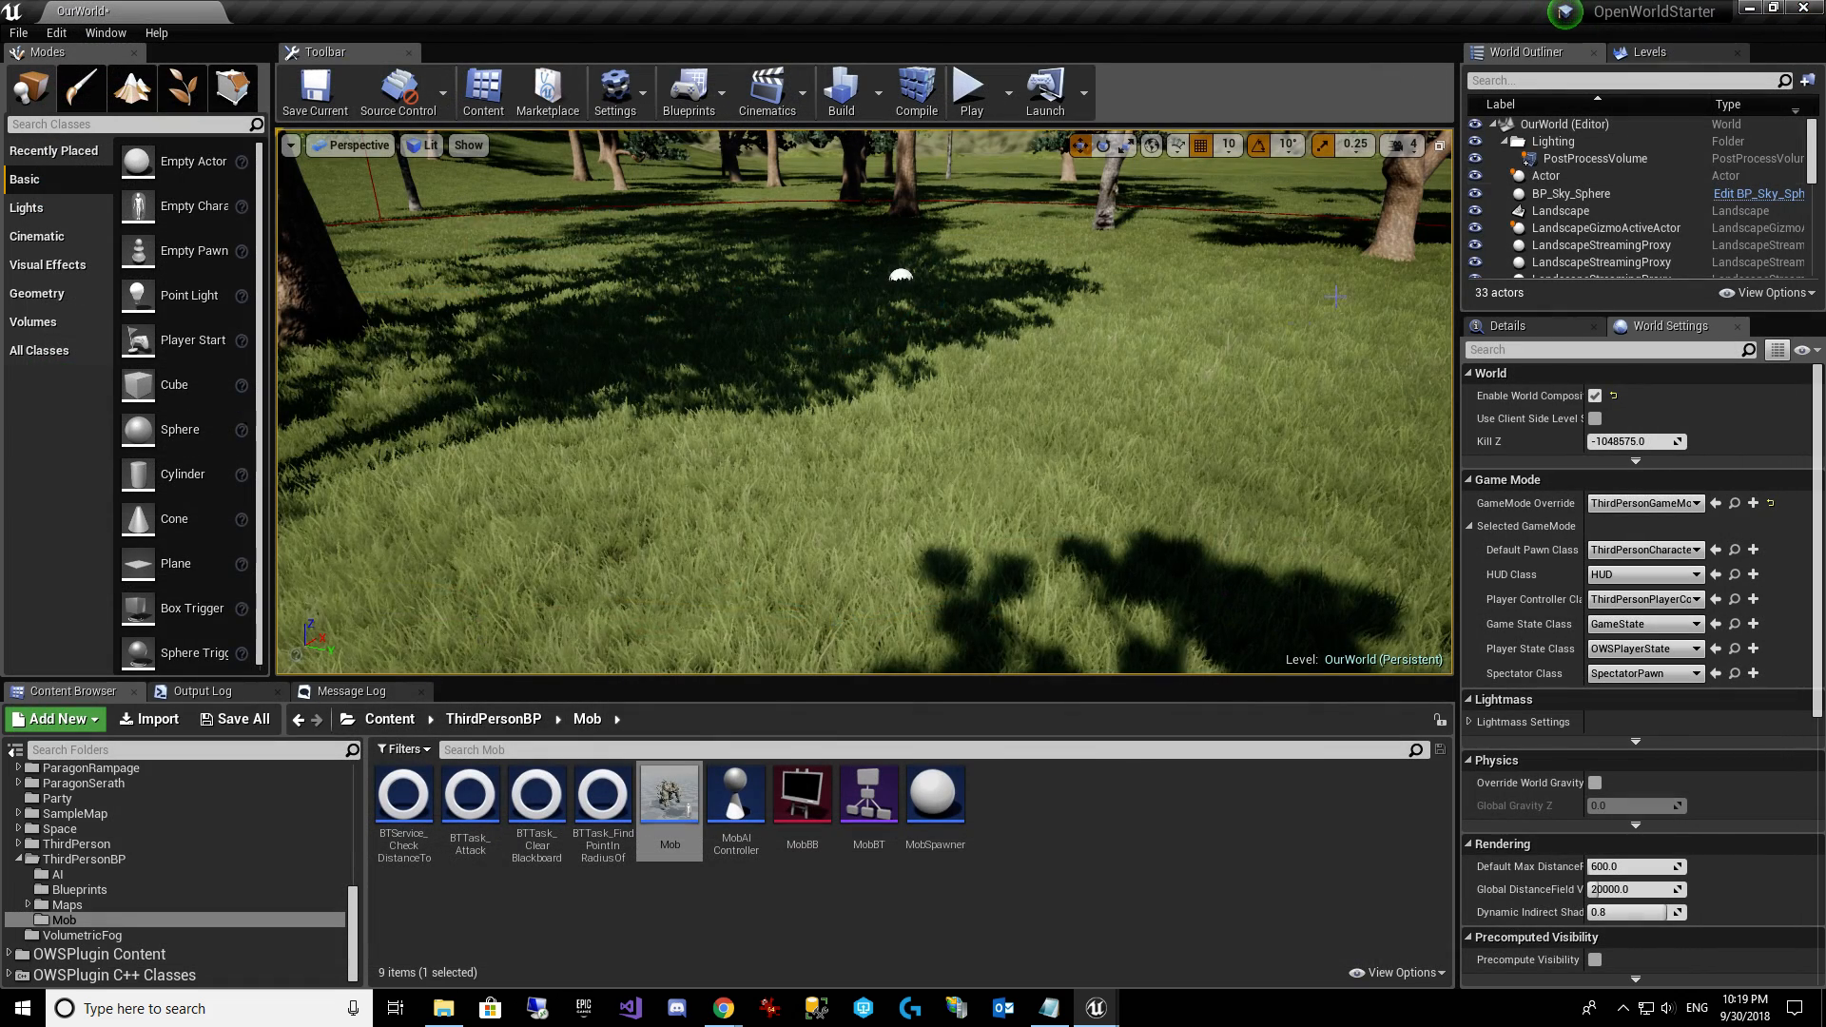
Clear the output log, start a play session in OurWorld and run the character along the path to the mob.
{"action": "left_click", "coordinate": [211, 697]}
{"action": "right_click", "coordinate": [747, 673]}
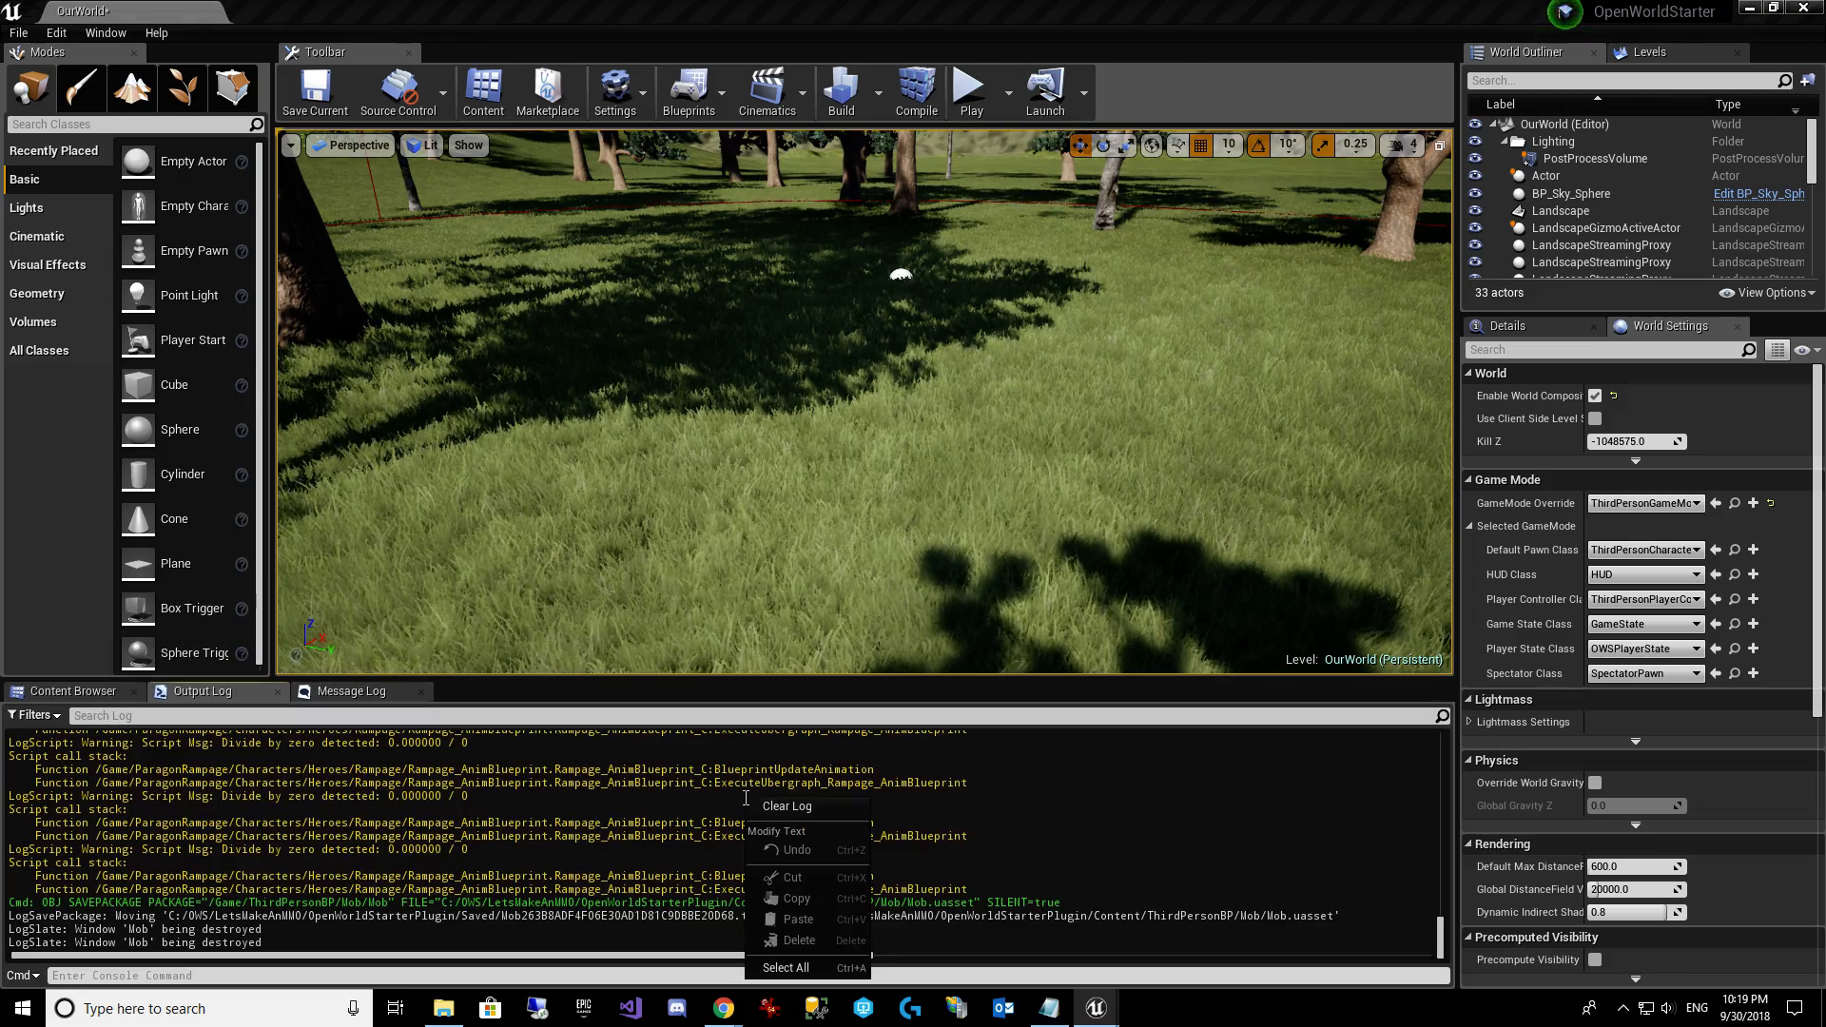
{"action": "left_click", "coordinate": [795, 808]}
{"action": "left_click", "coordinate": [970, 95]}
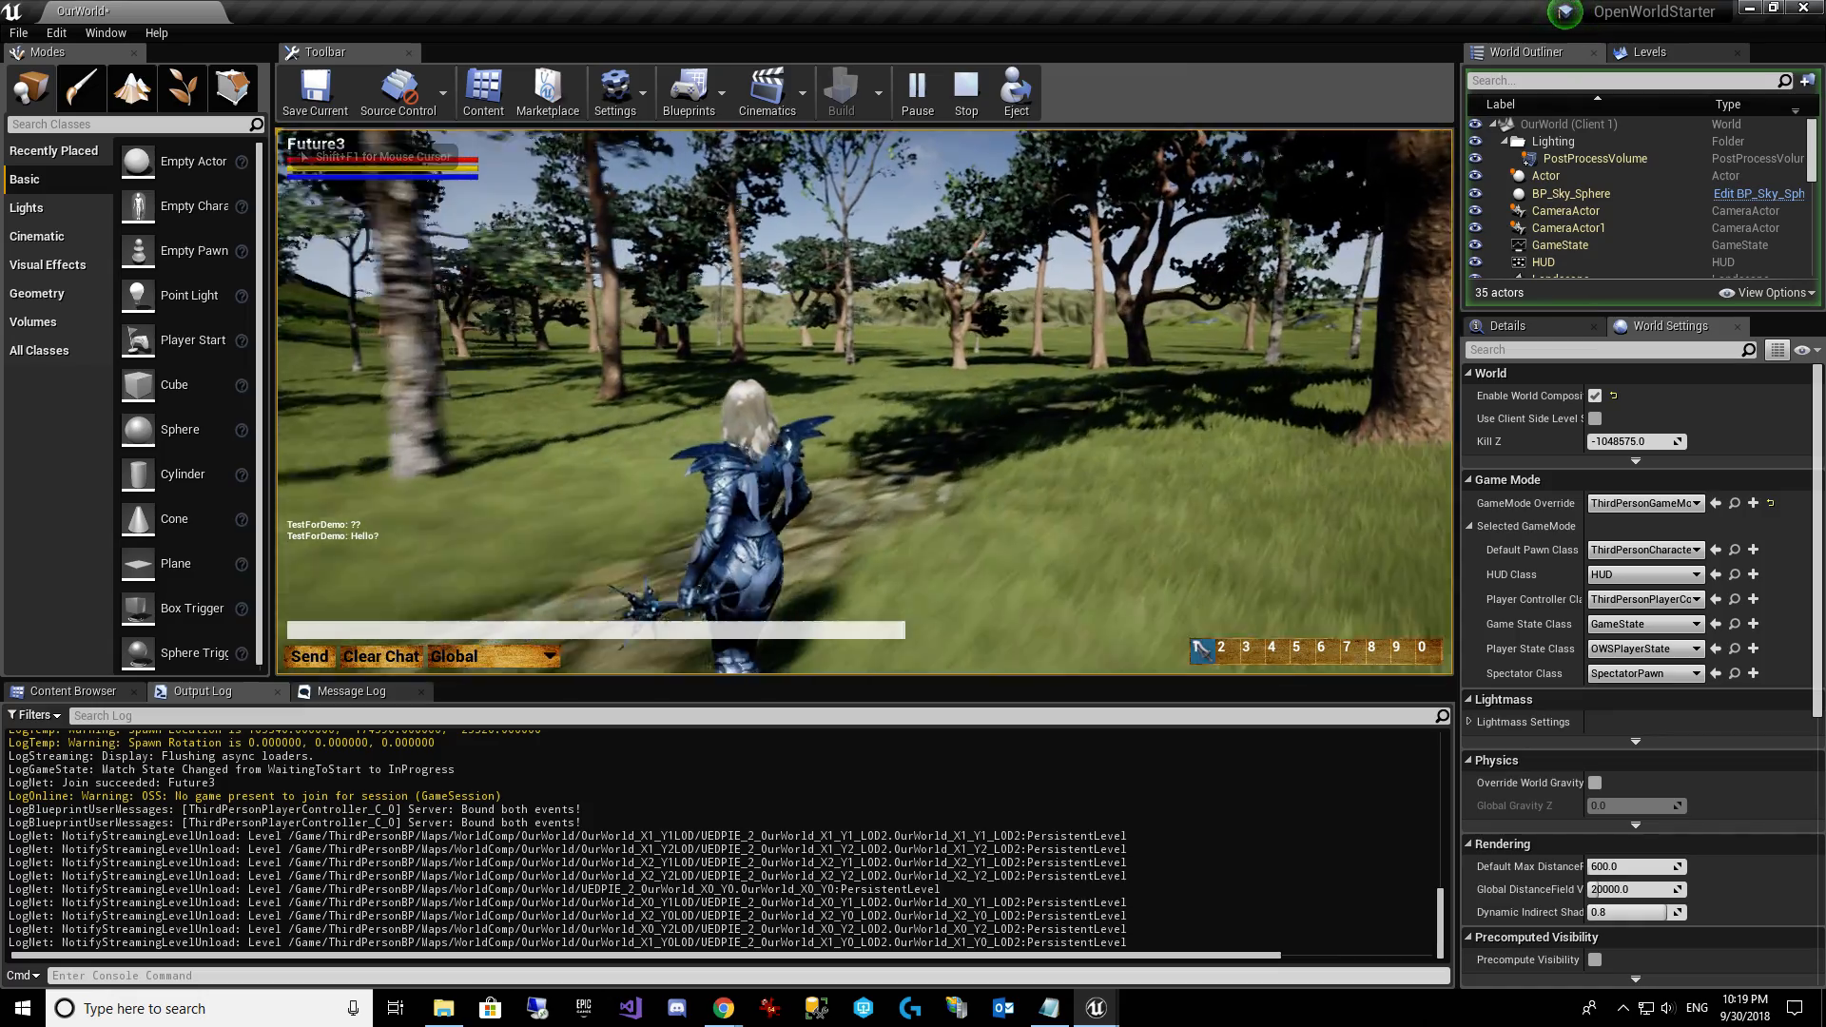
{"action": "key", "text": "w"}
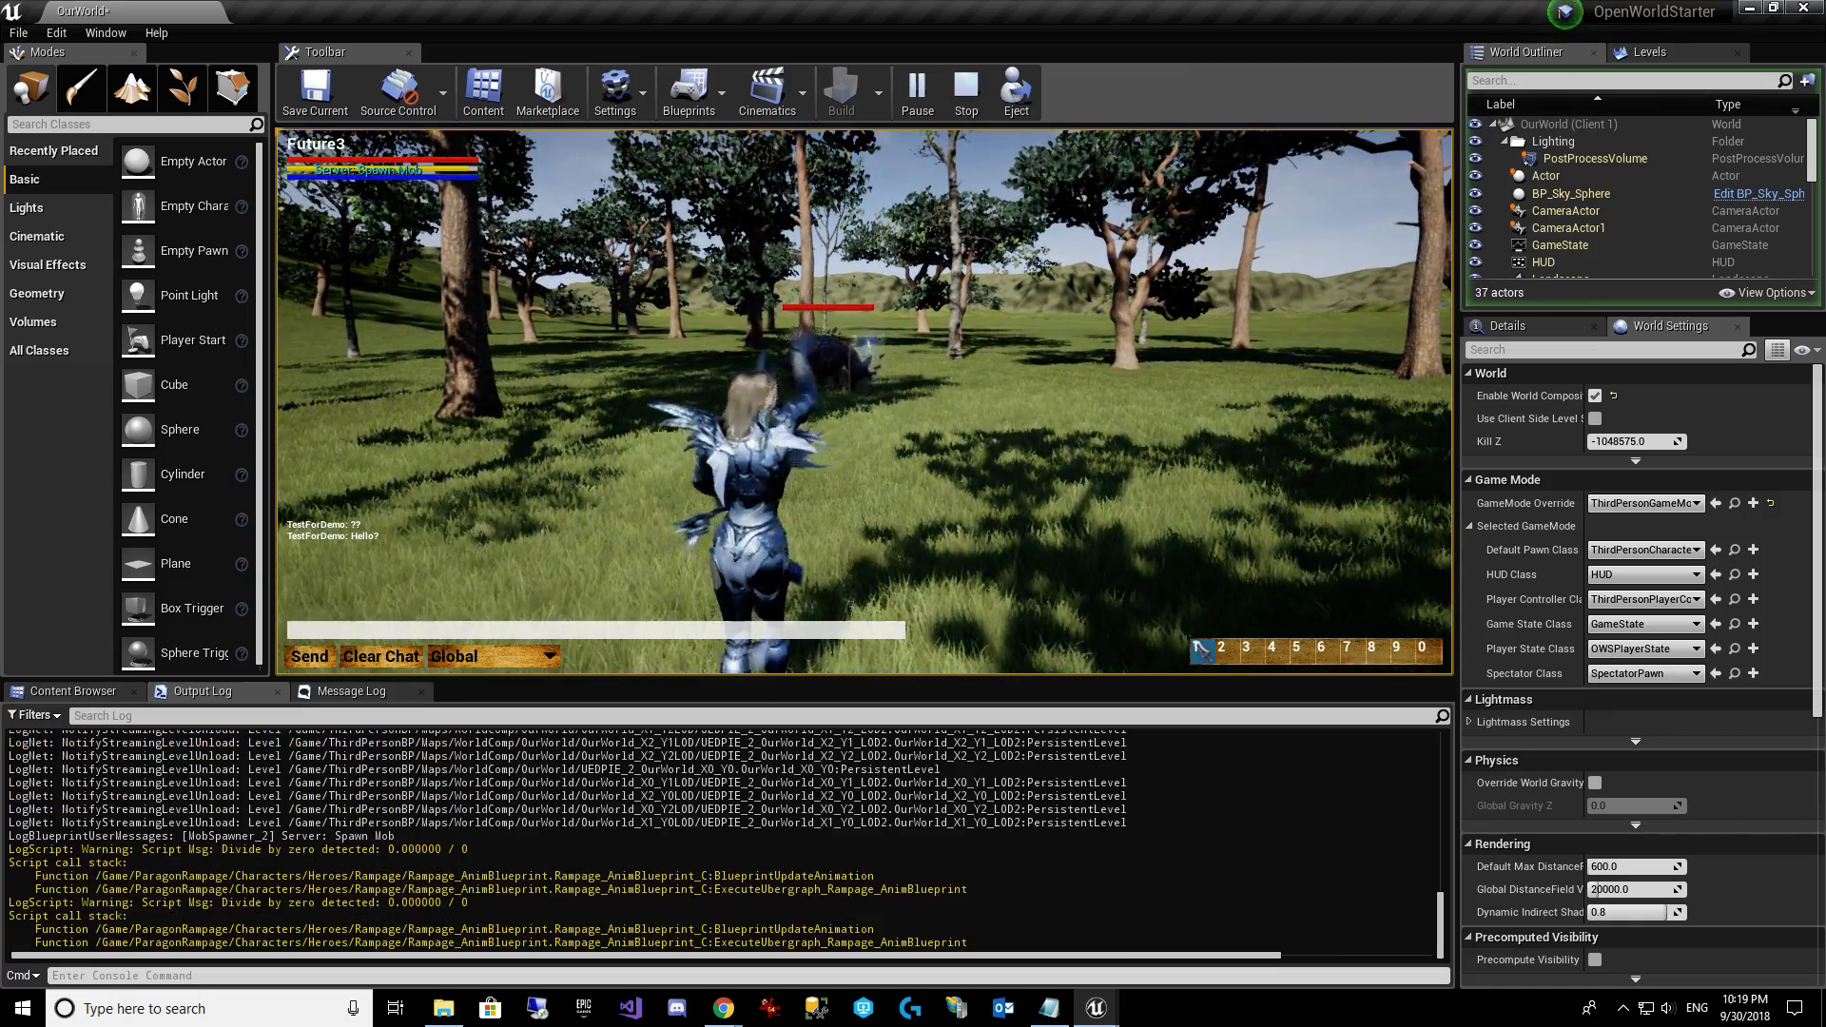
Fight the spawned mobs with ability 1 while backing away and closing in, until one of them dies.
{"action": "key", "text": "s"}
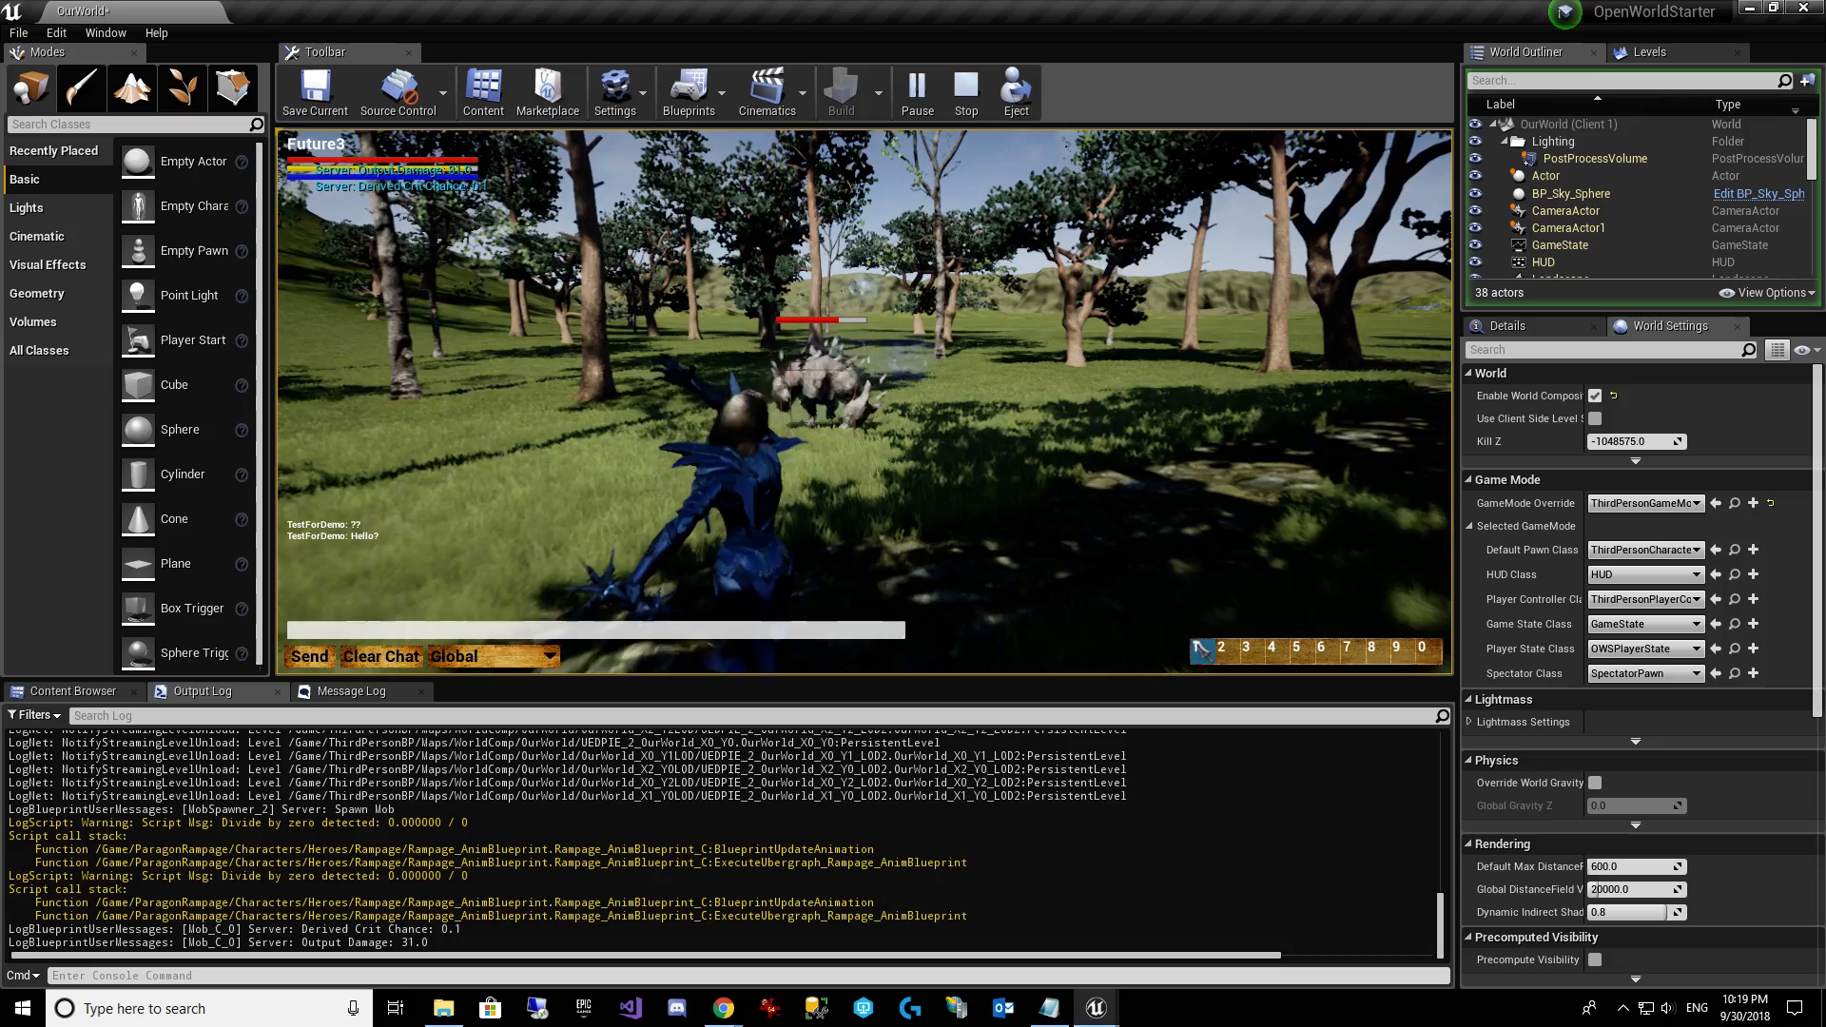
{"action": "key", "text": "s"}
{"action": "key", "text": "w"}
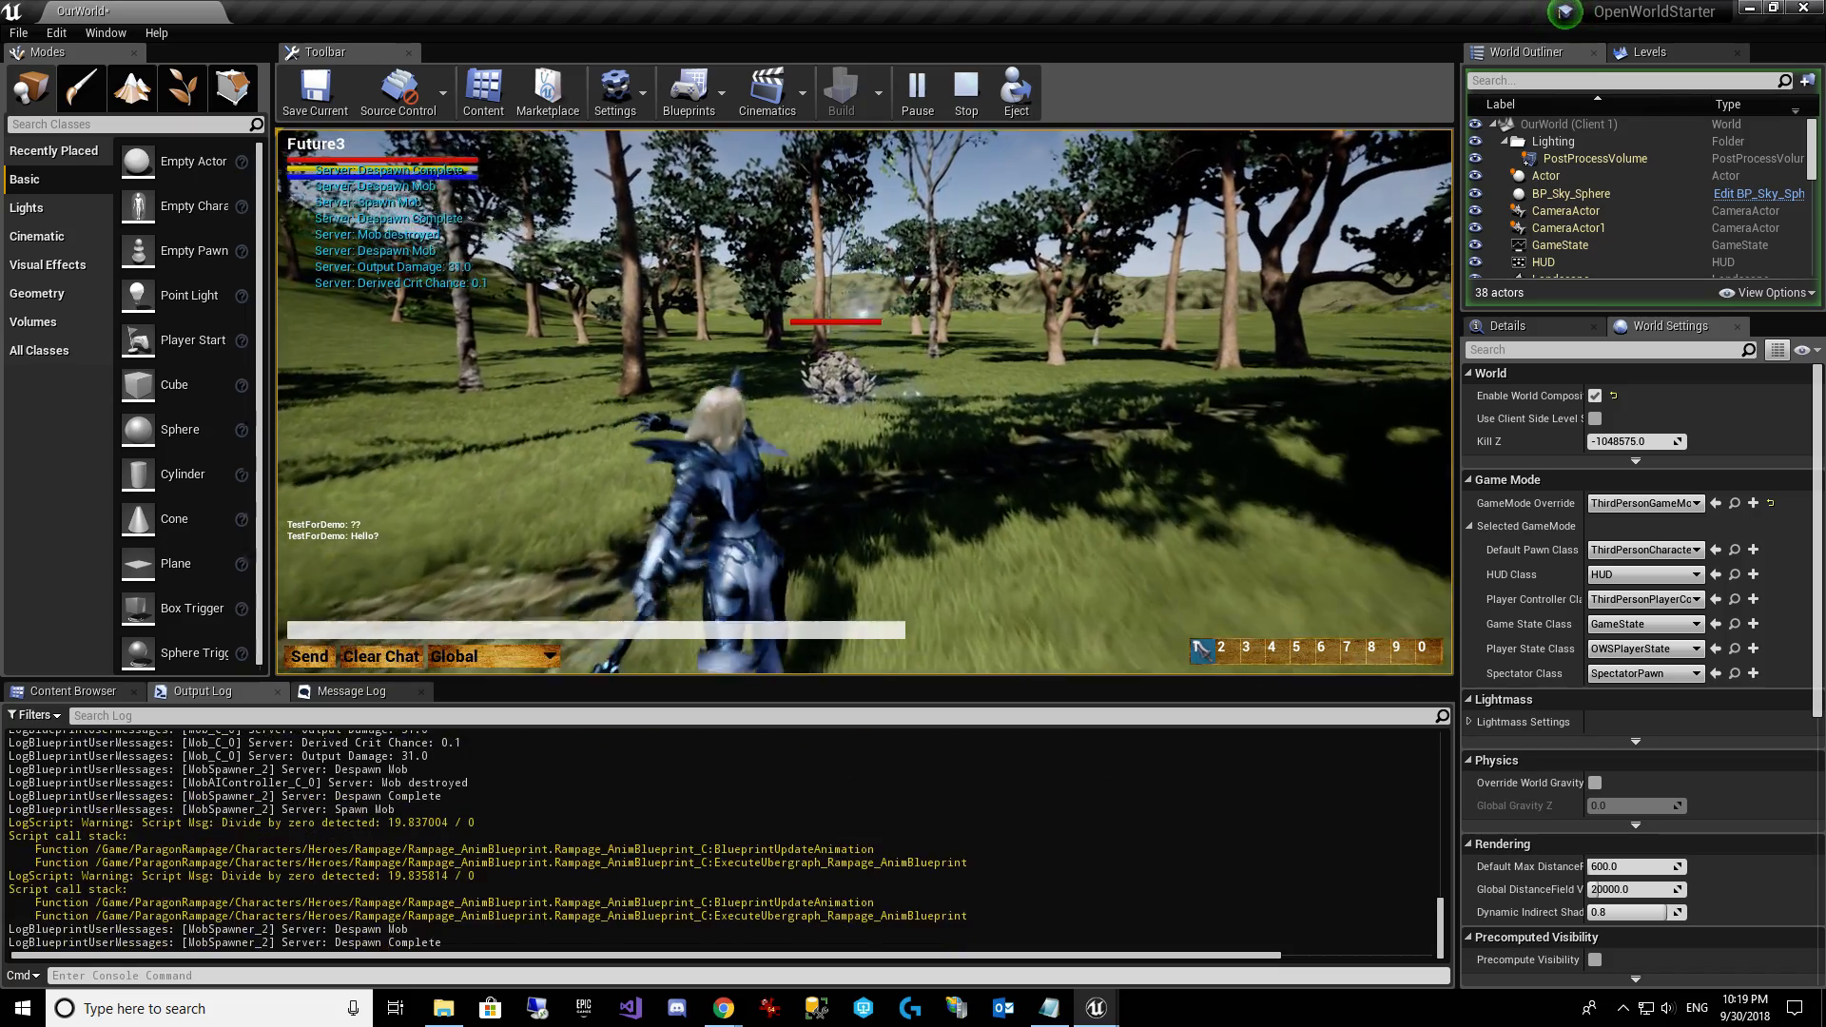
{"action": "key", "text": "1"}
{"action": "key", "text": "1"}
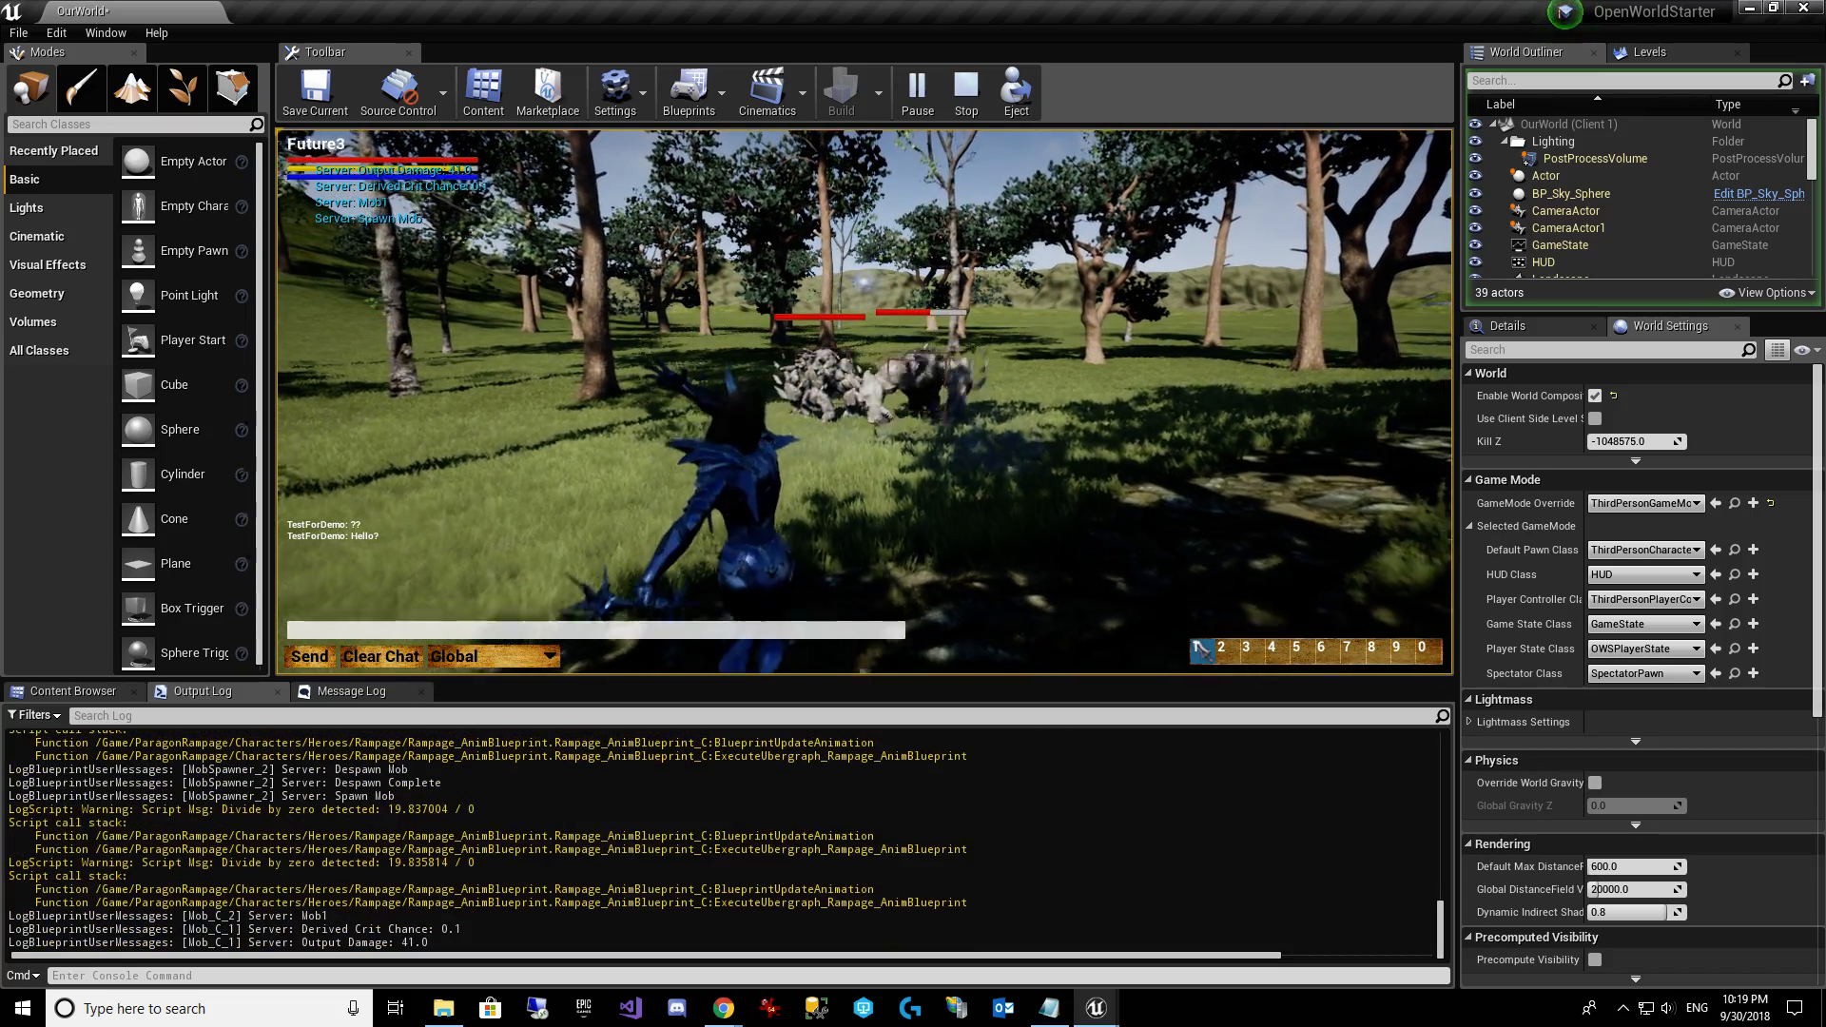
{"action": "key", "text": "s"}
{"action": "key", "text": "1"}
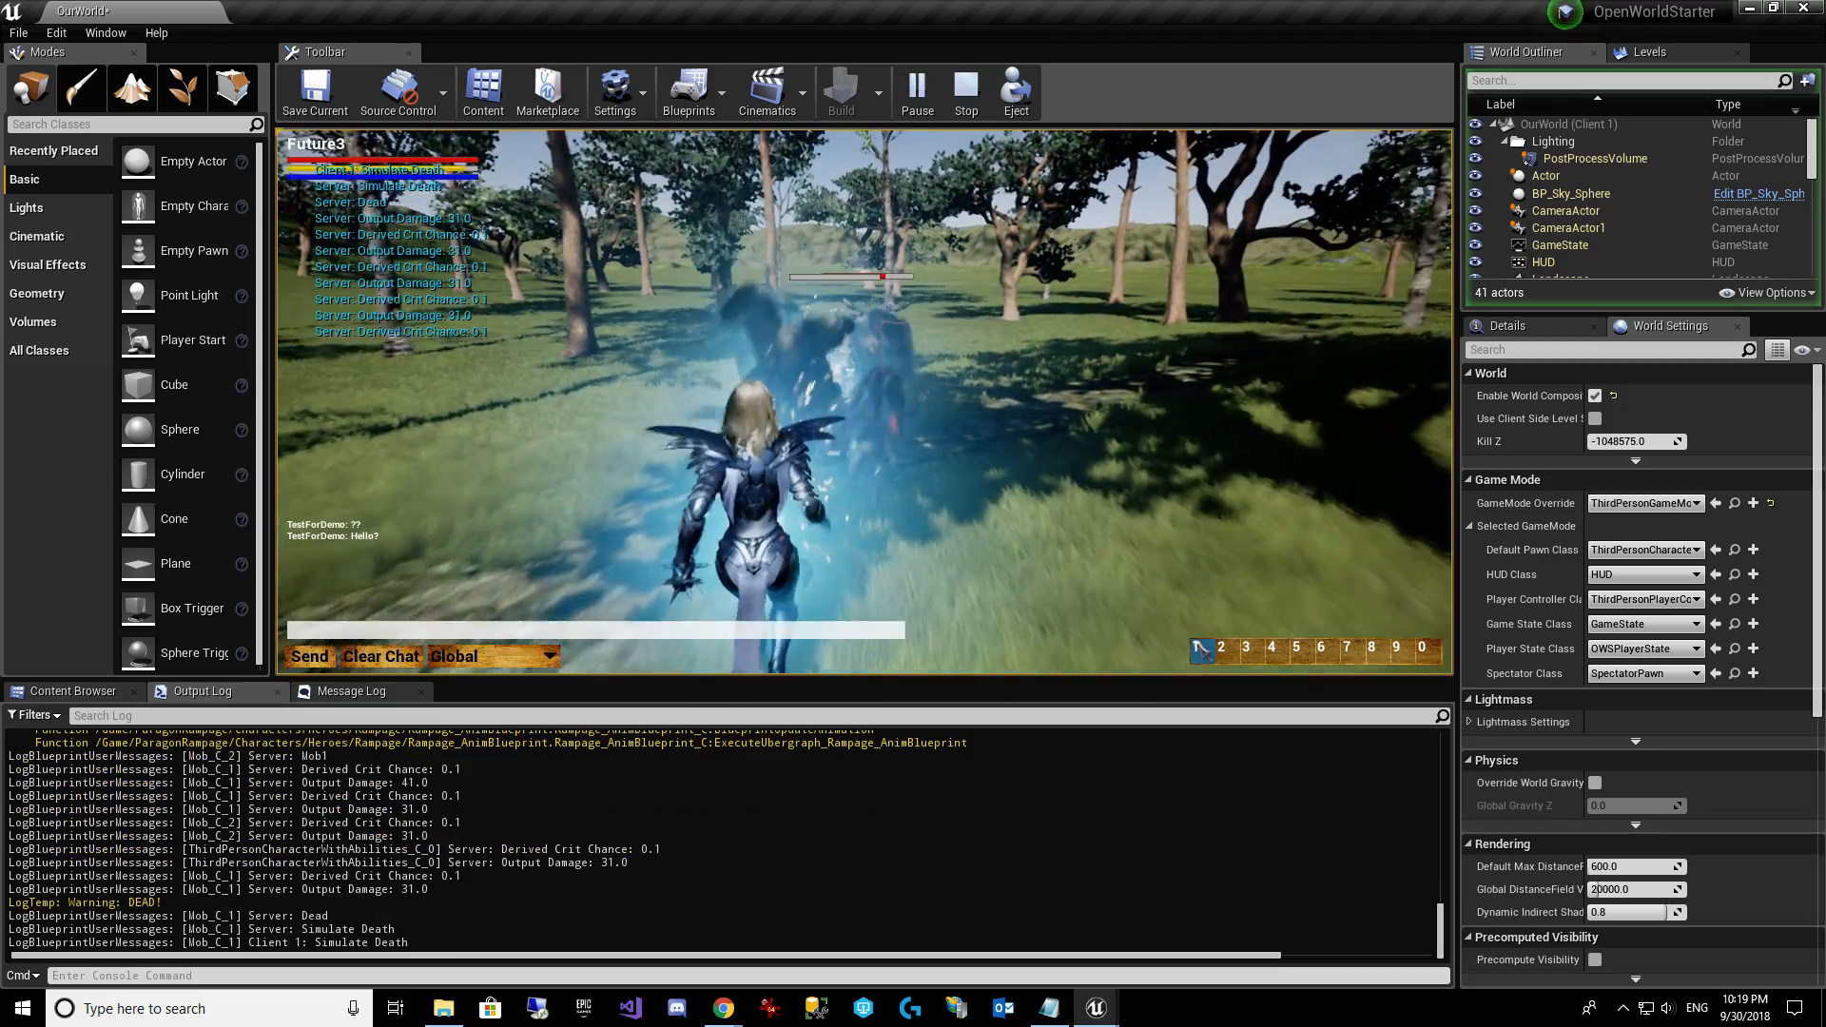
{"action": "key", "text": "w"}
{"action": "key", "text": "s"}
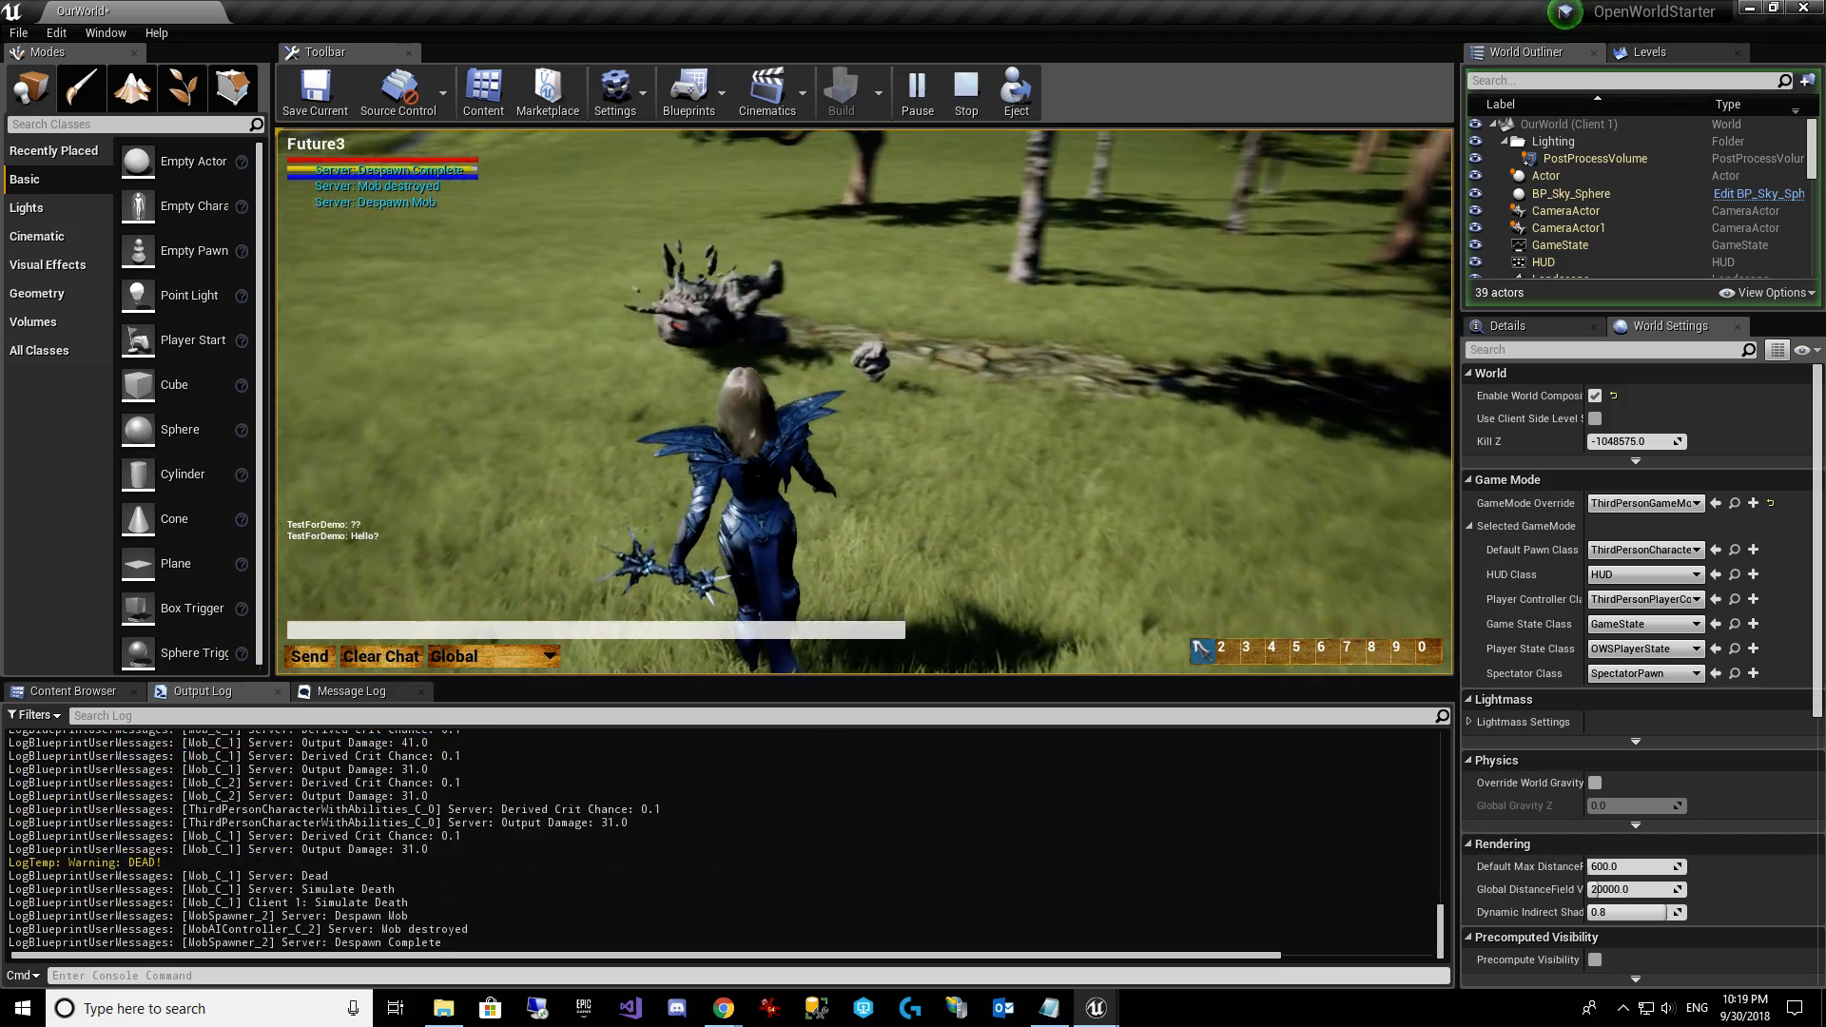
Run the character past the dead mob to attack the next one with ability 1, then end the play session.
{"action": "key", "text": "w"}
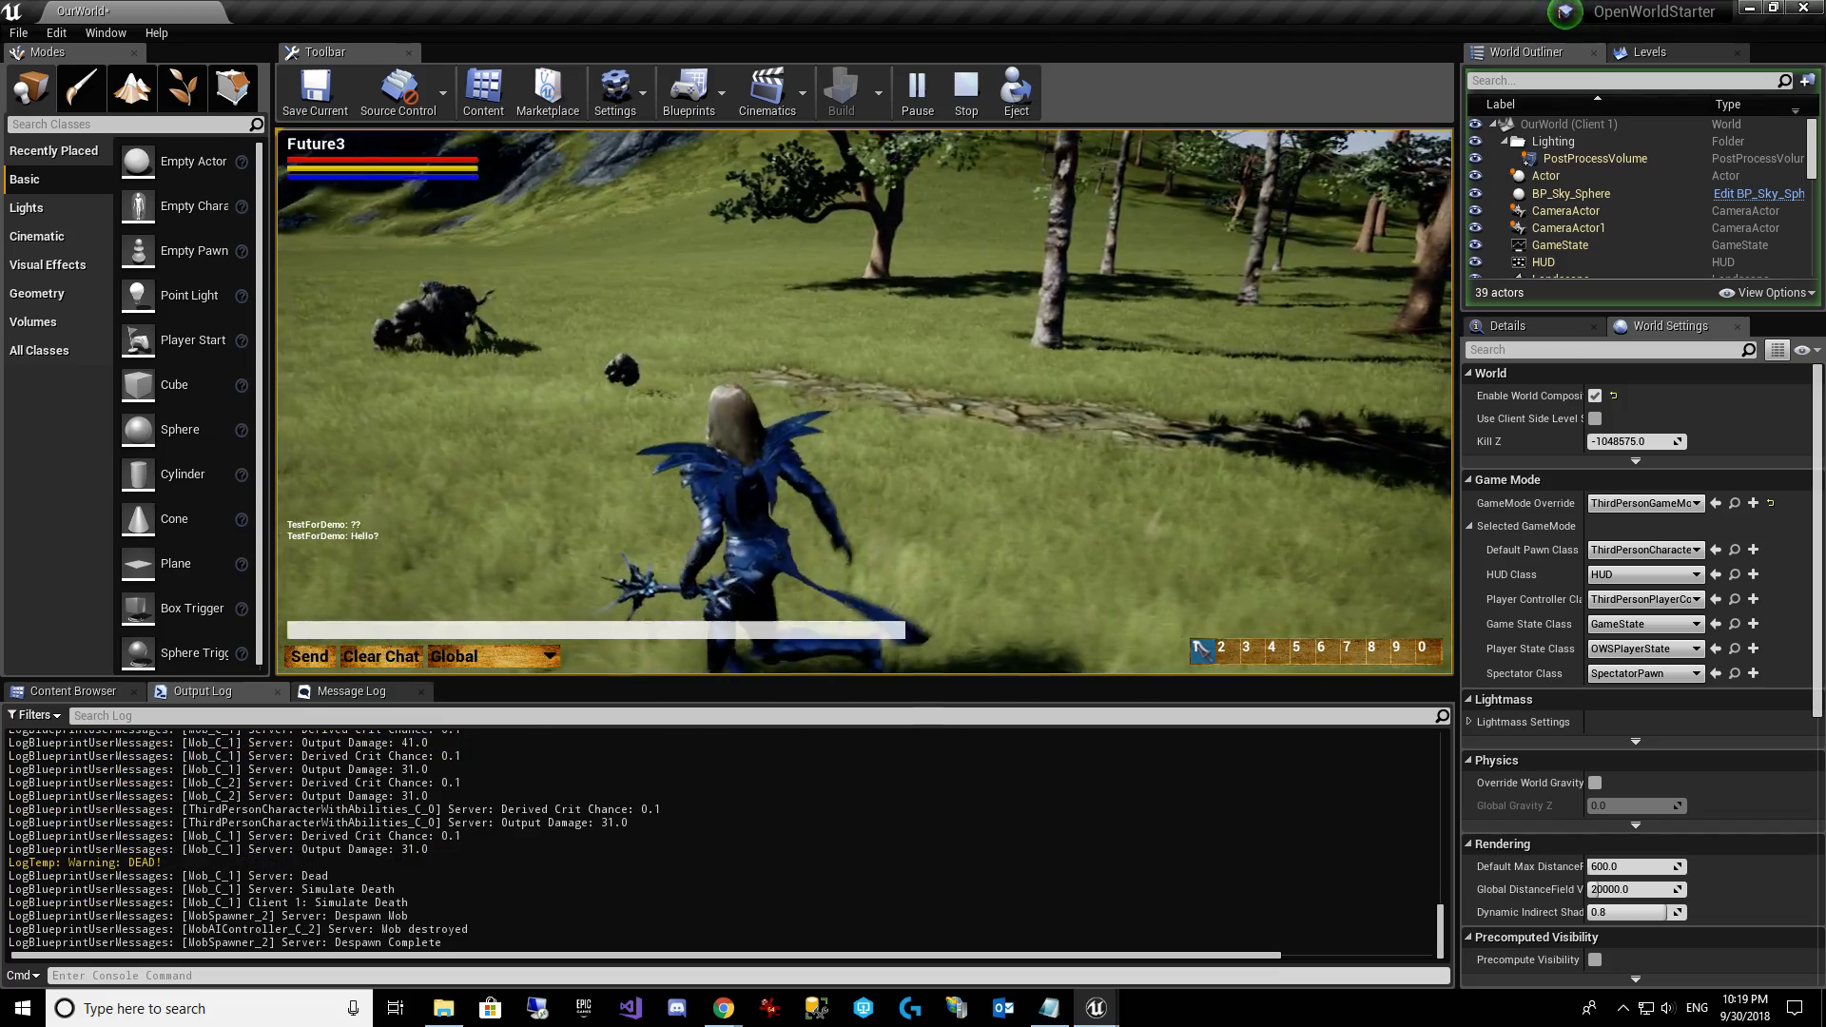
{"action": "key", "text": "w"}
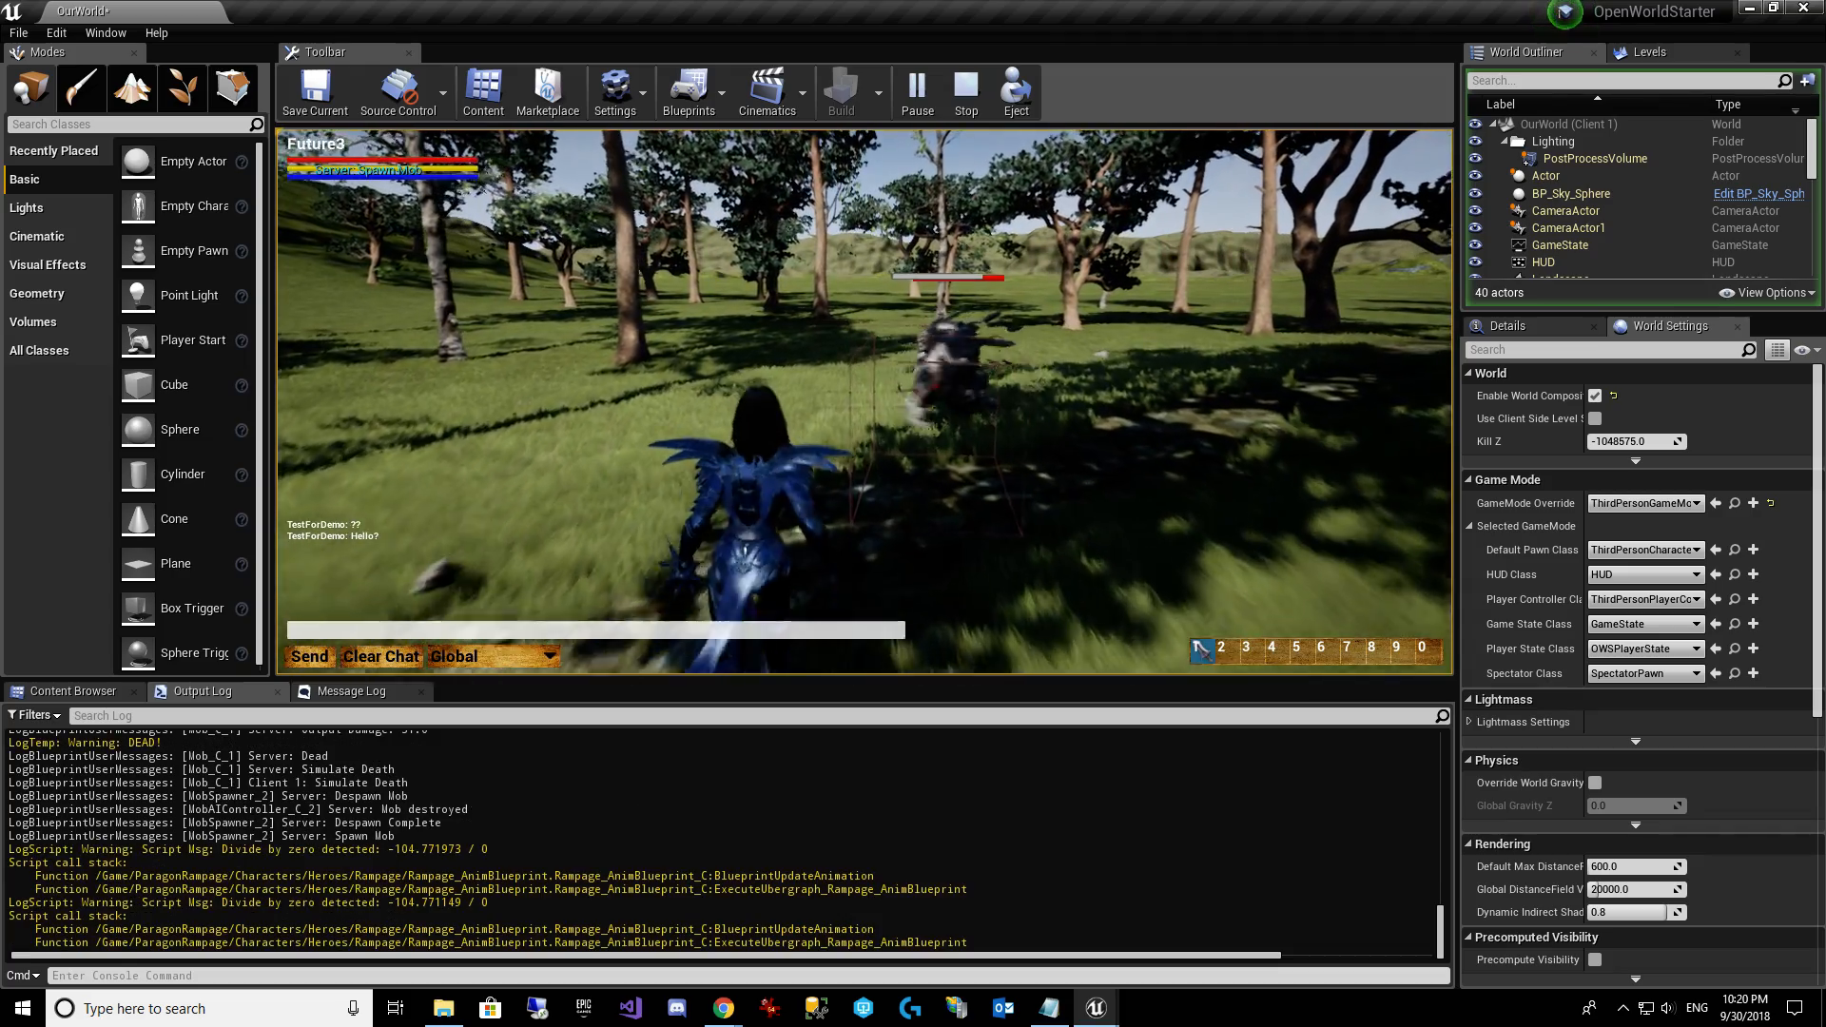
{"action": "key", "text": "1"}
{"action": "key", "text": "s"}
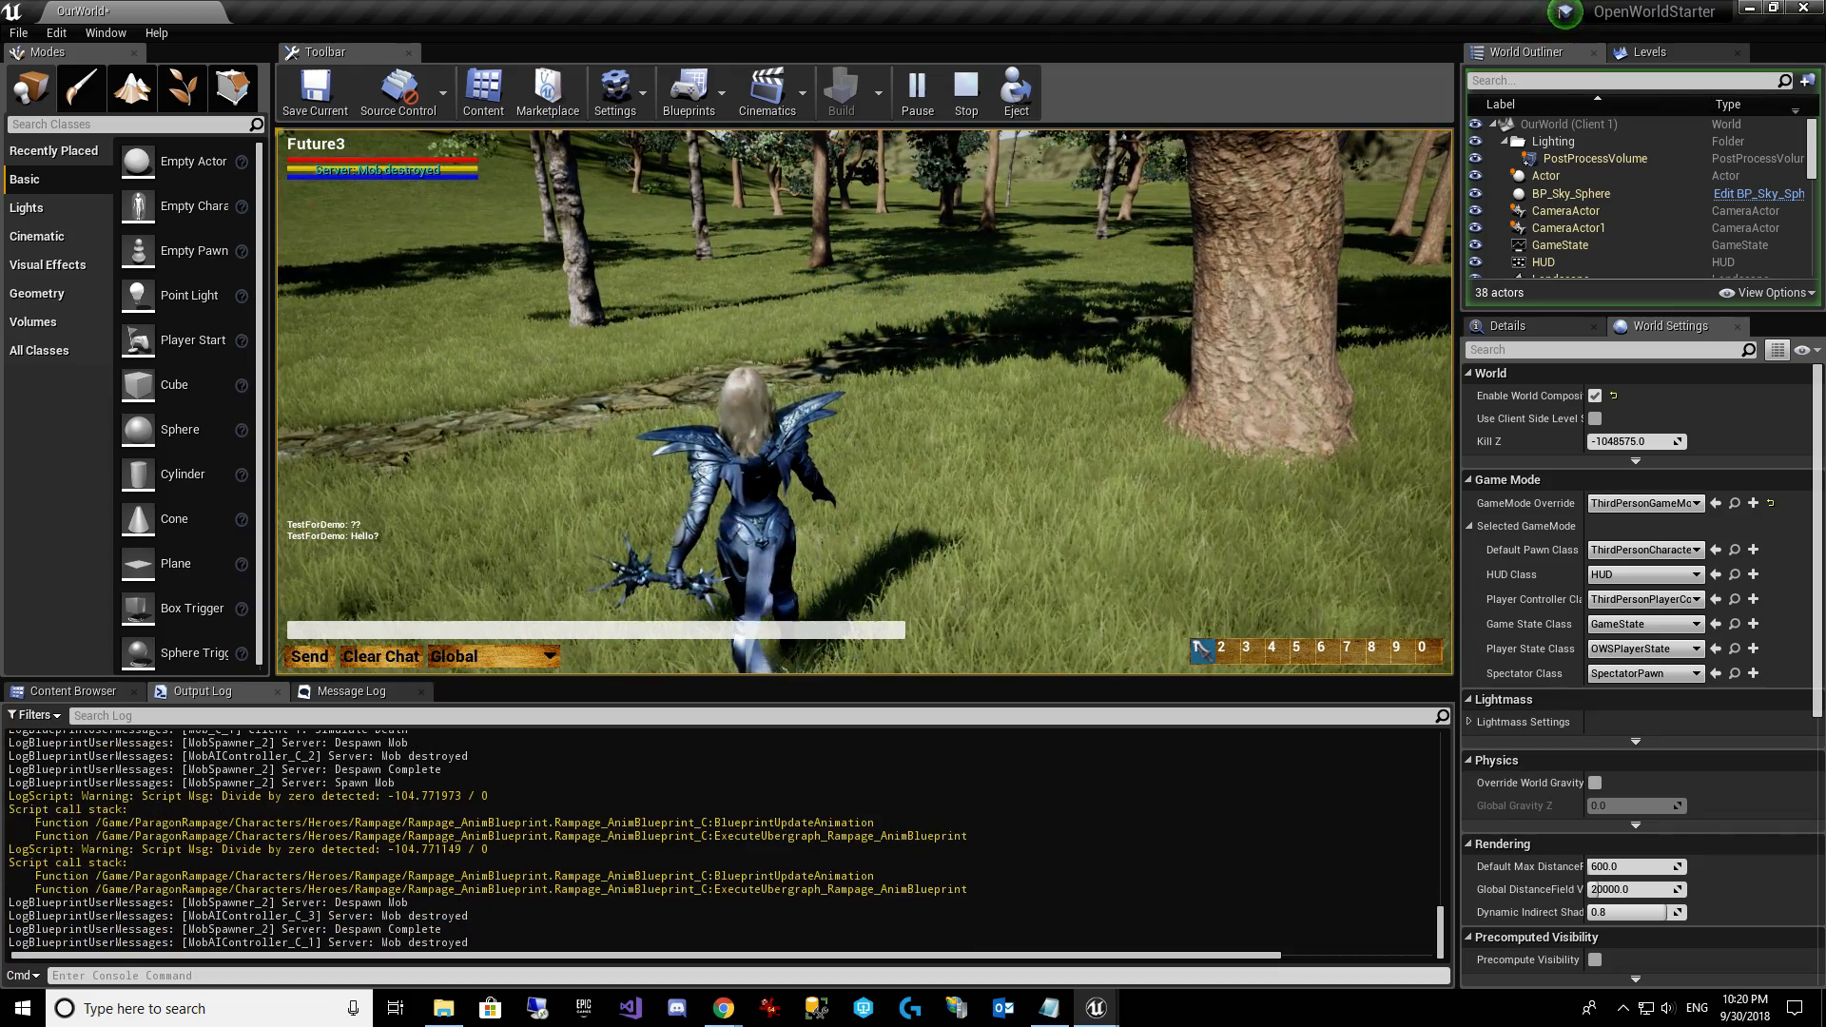
{"action": "key", "text": "Escape"}
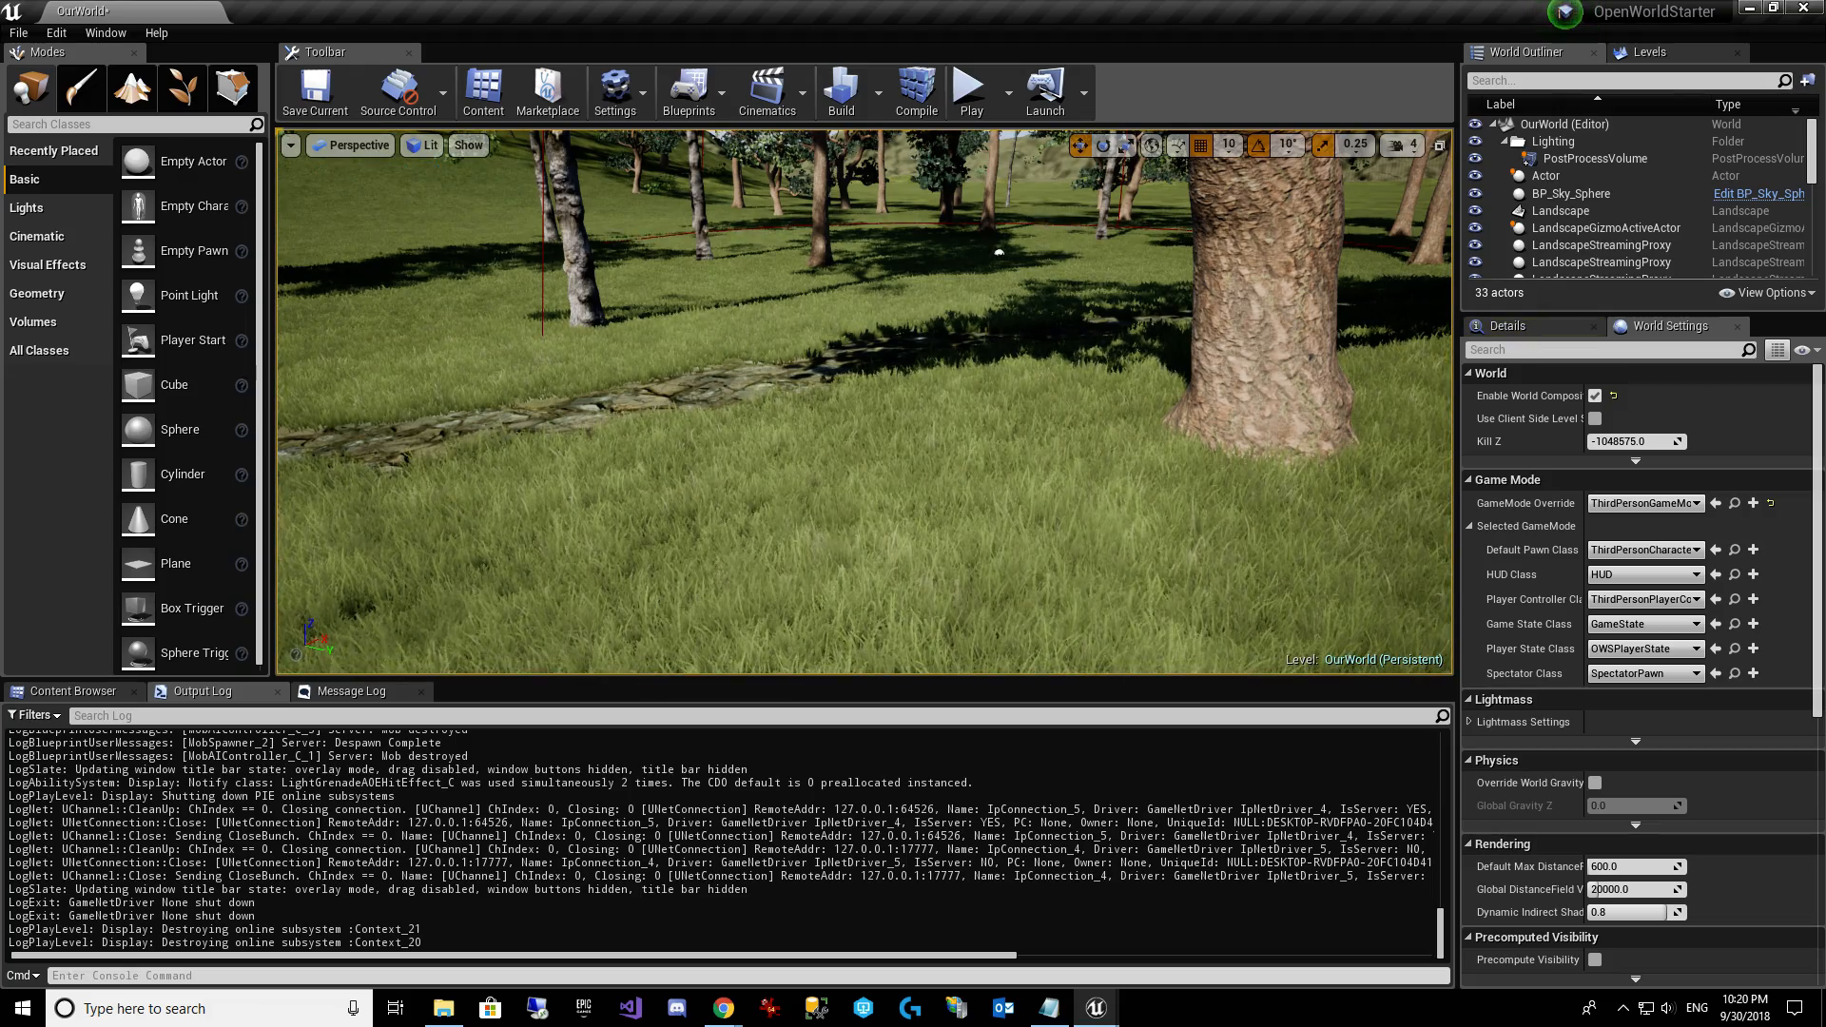
Play-test the mob again until it kills the character, respawn the character and end the session.
{"action": "left_click", "coordinate": [983, 84]}
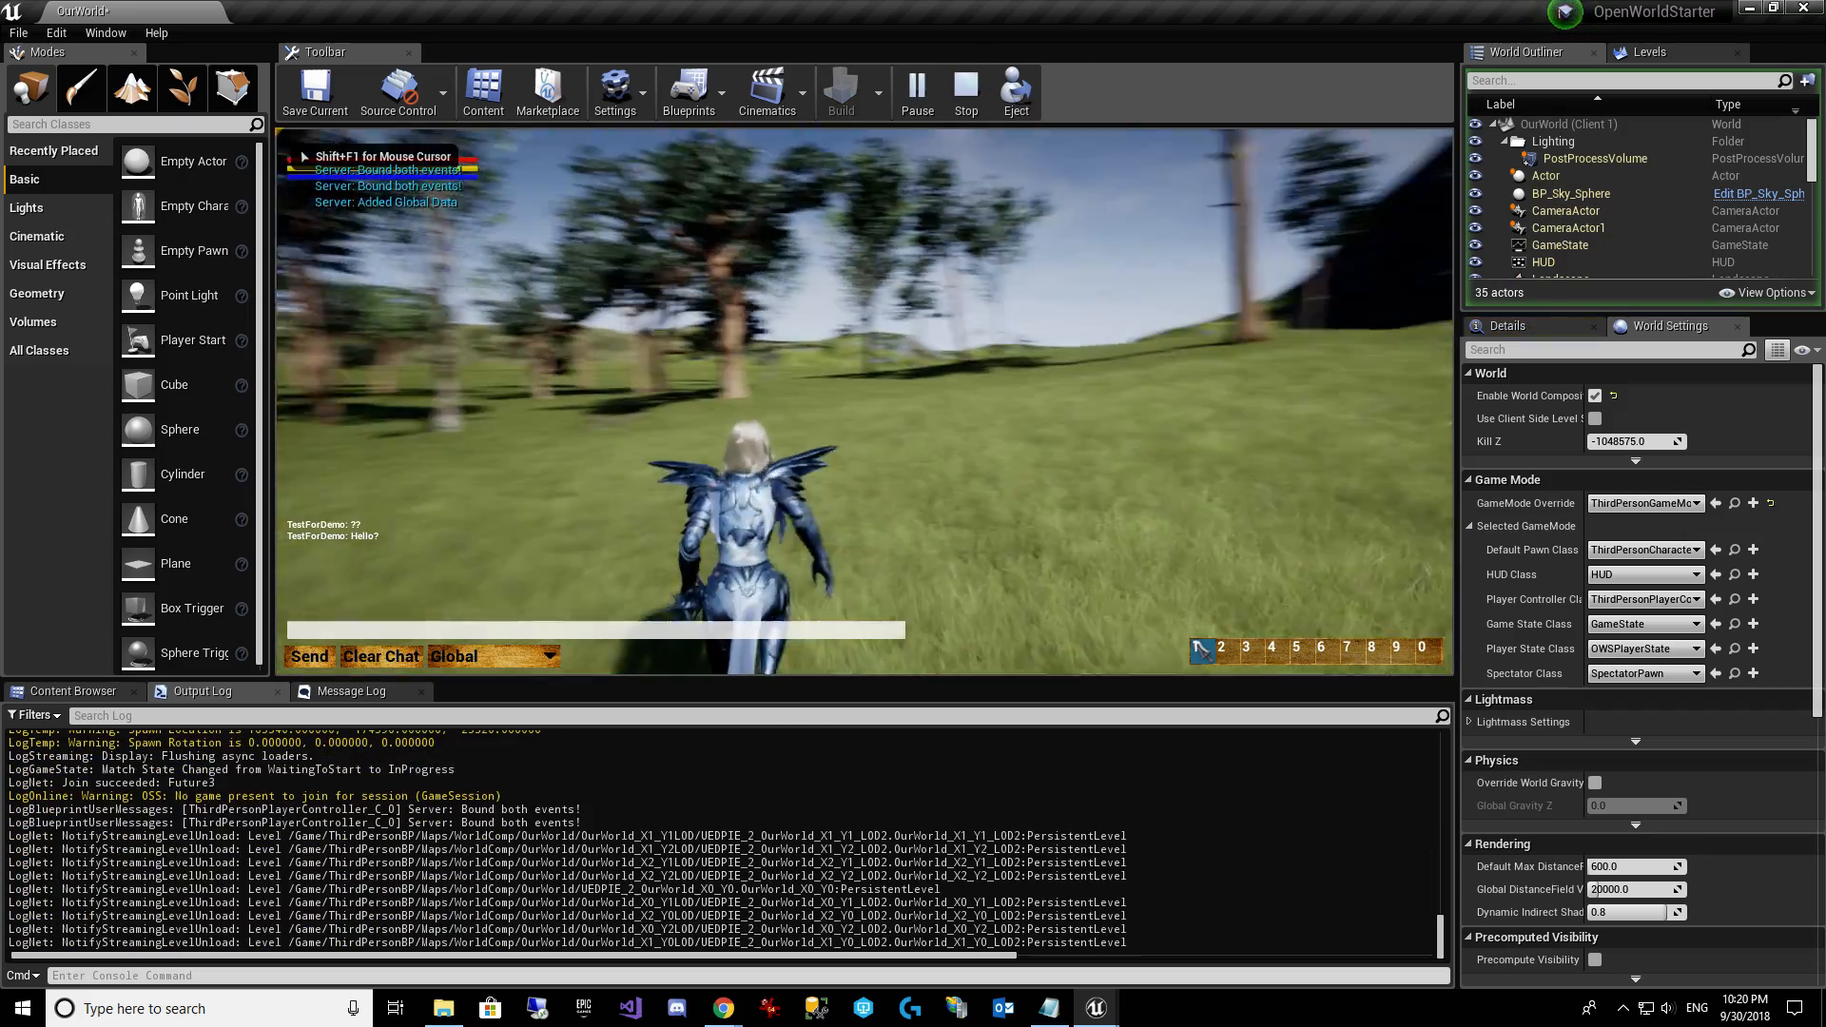
{"action": "key", "text": "w"}
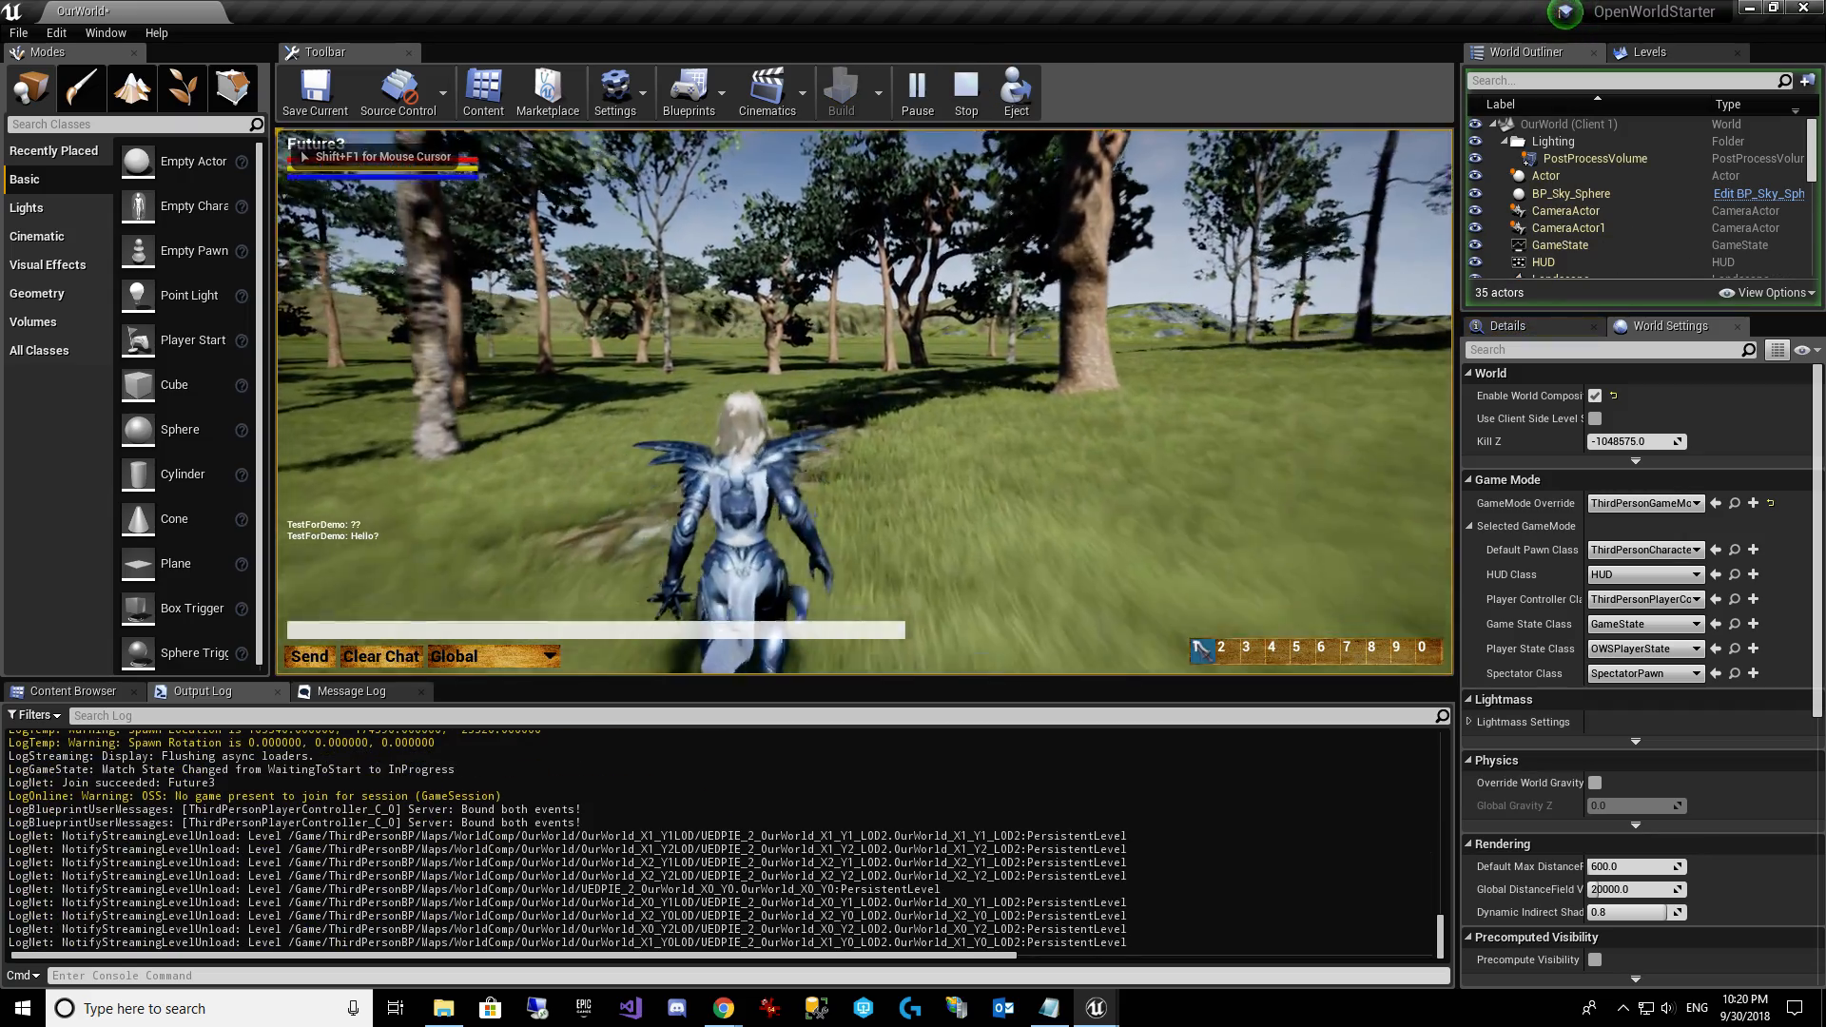
{"action": "key", "text": "w"}
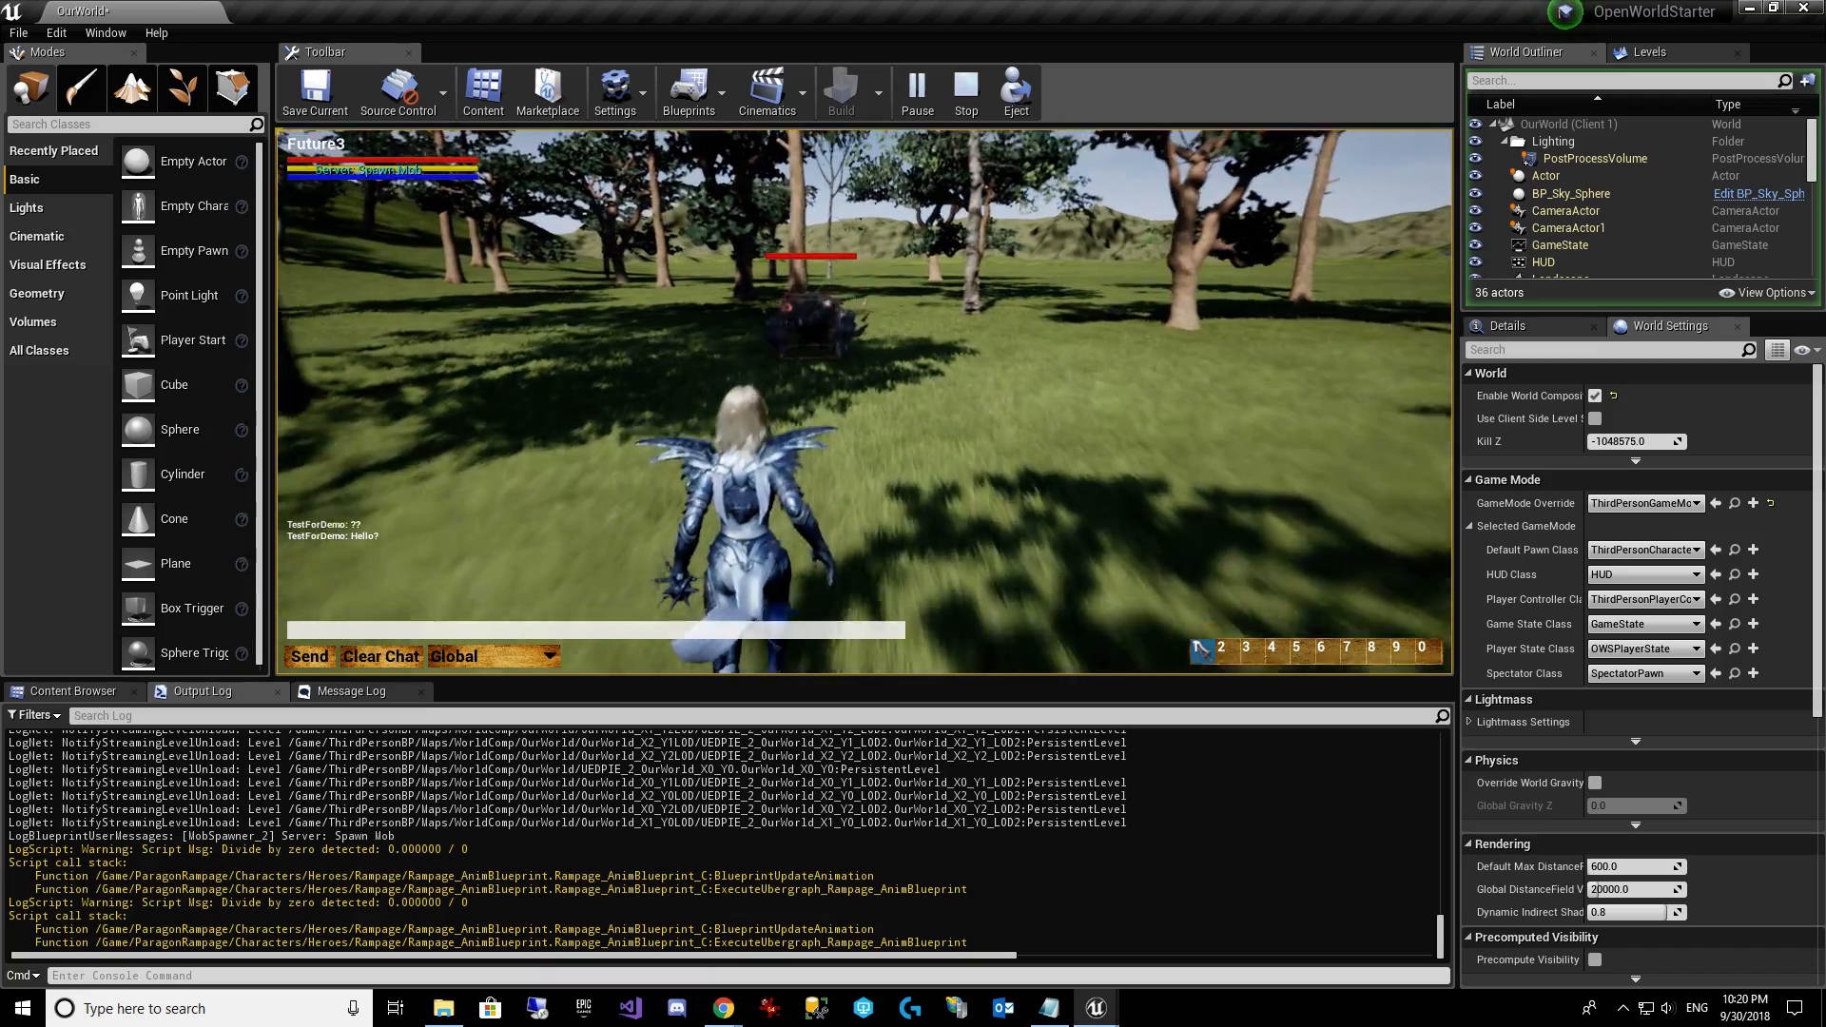
{"action": "key", "text": "w"}
{"action": "key", "text": "1"}
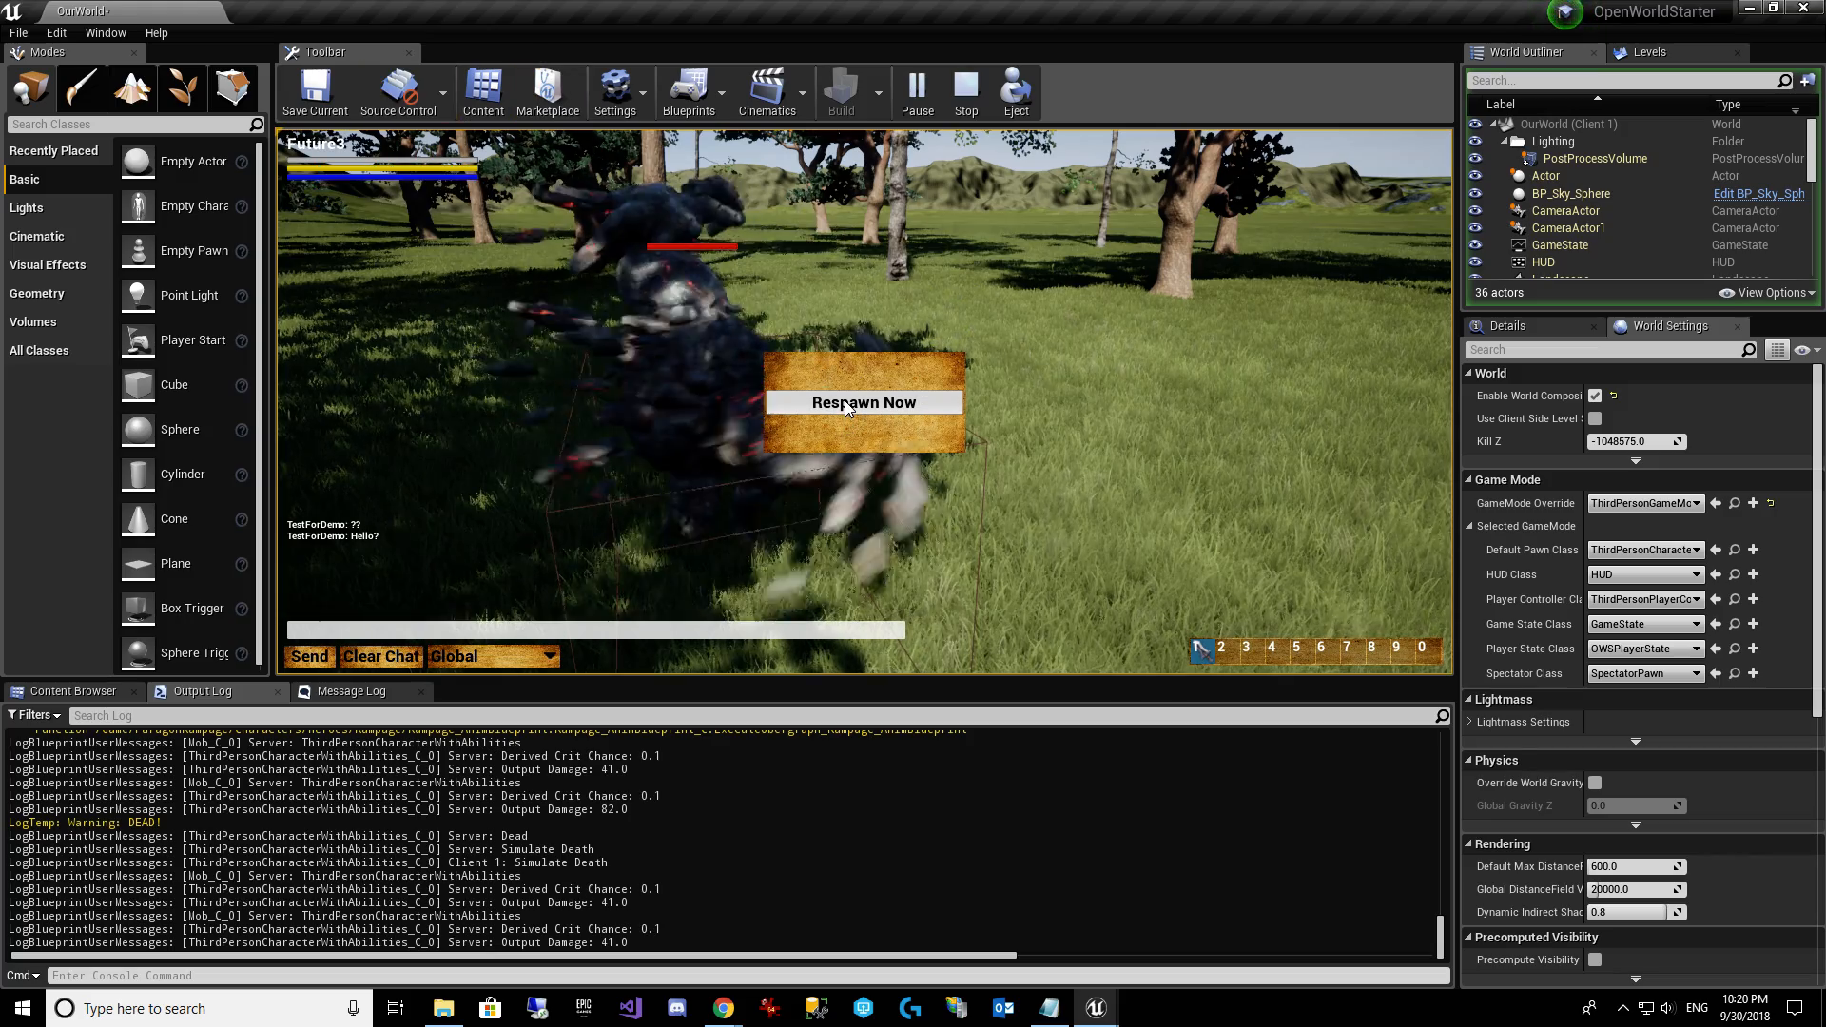
{"action": "left_click", "coordinate": [845, 401]}
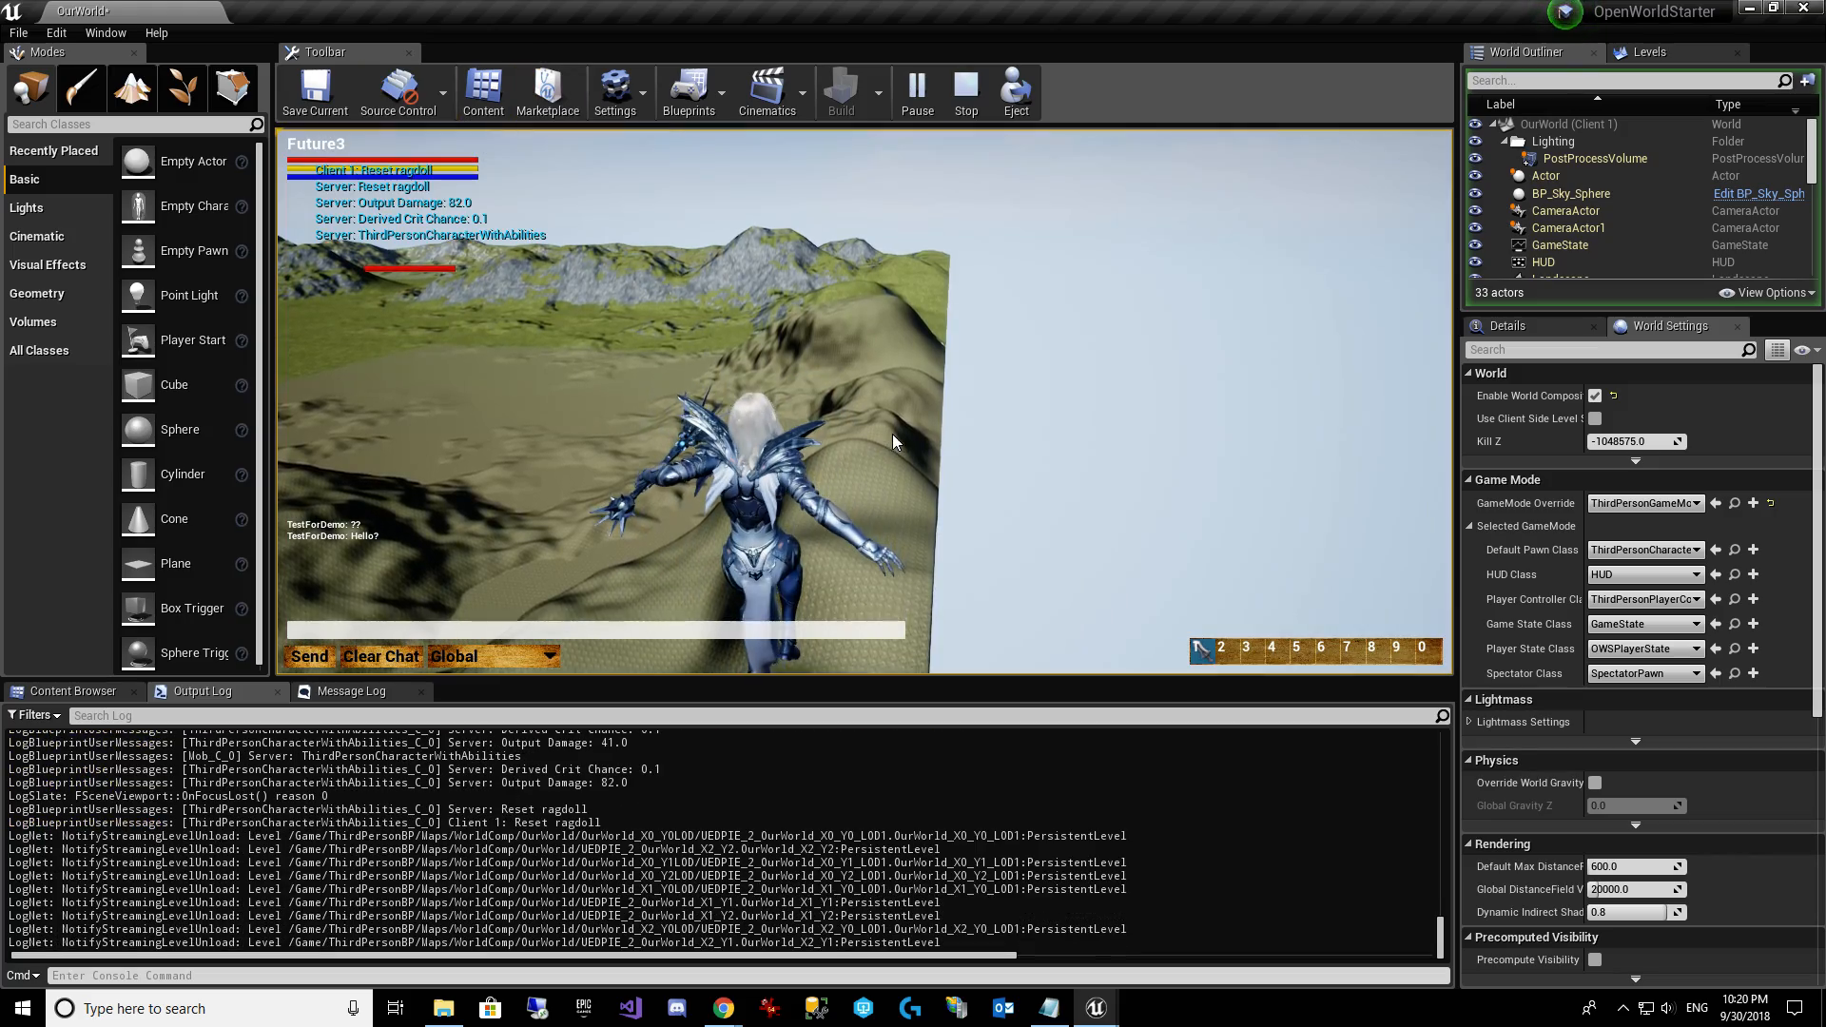
{"action": "key", "text": "Escape"}
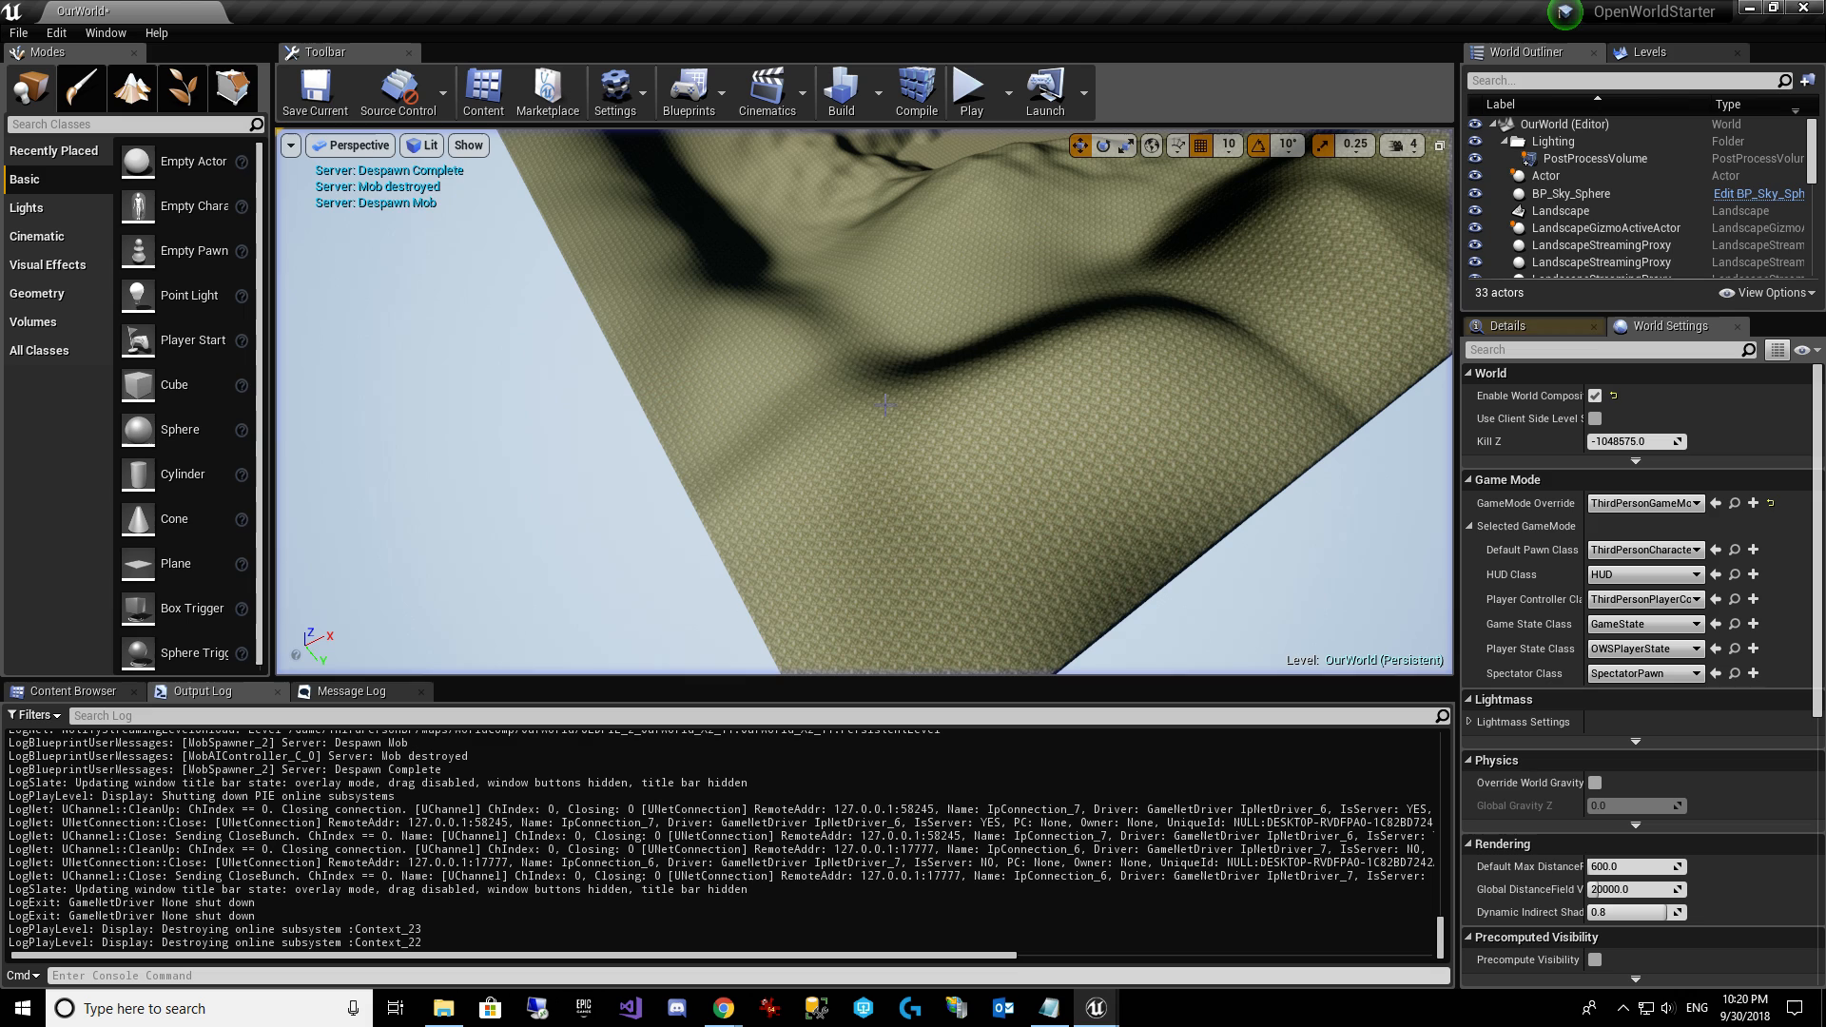
Fly the view to the stone patch at the end of the rocky path, using camera speed 8 for travel and 4 on arrival.
{"action": "left_click", "coordinate": [1414, 149]}
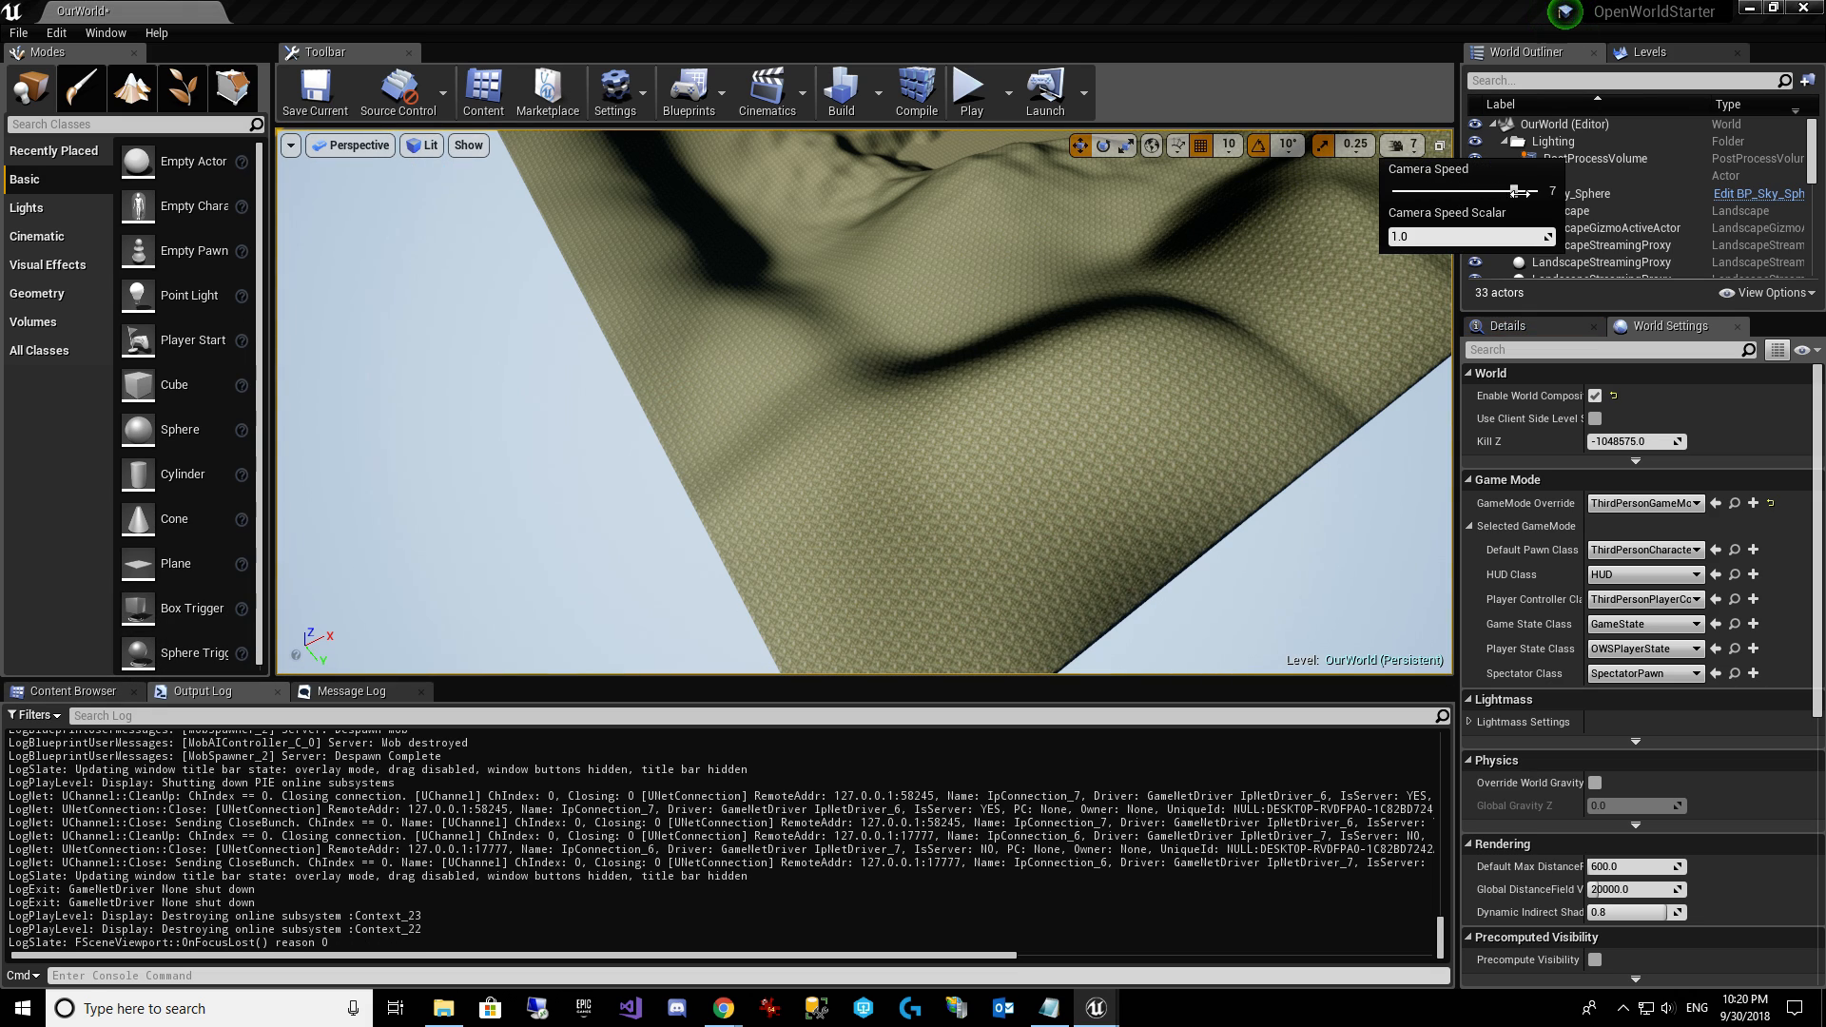
{"action": "key", "text": "w"}
{"action": "right_click_drag", "start_coordinate": [1180, 361], "coordinate": [904, 304]}
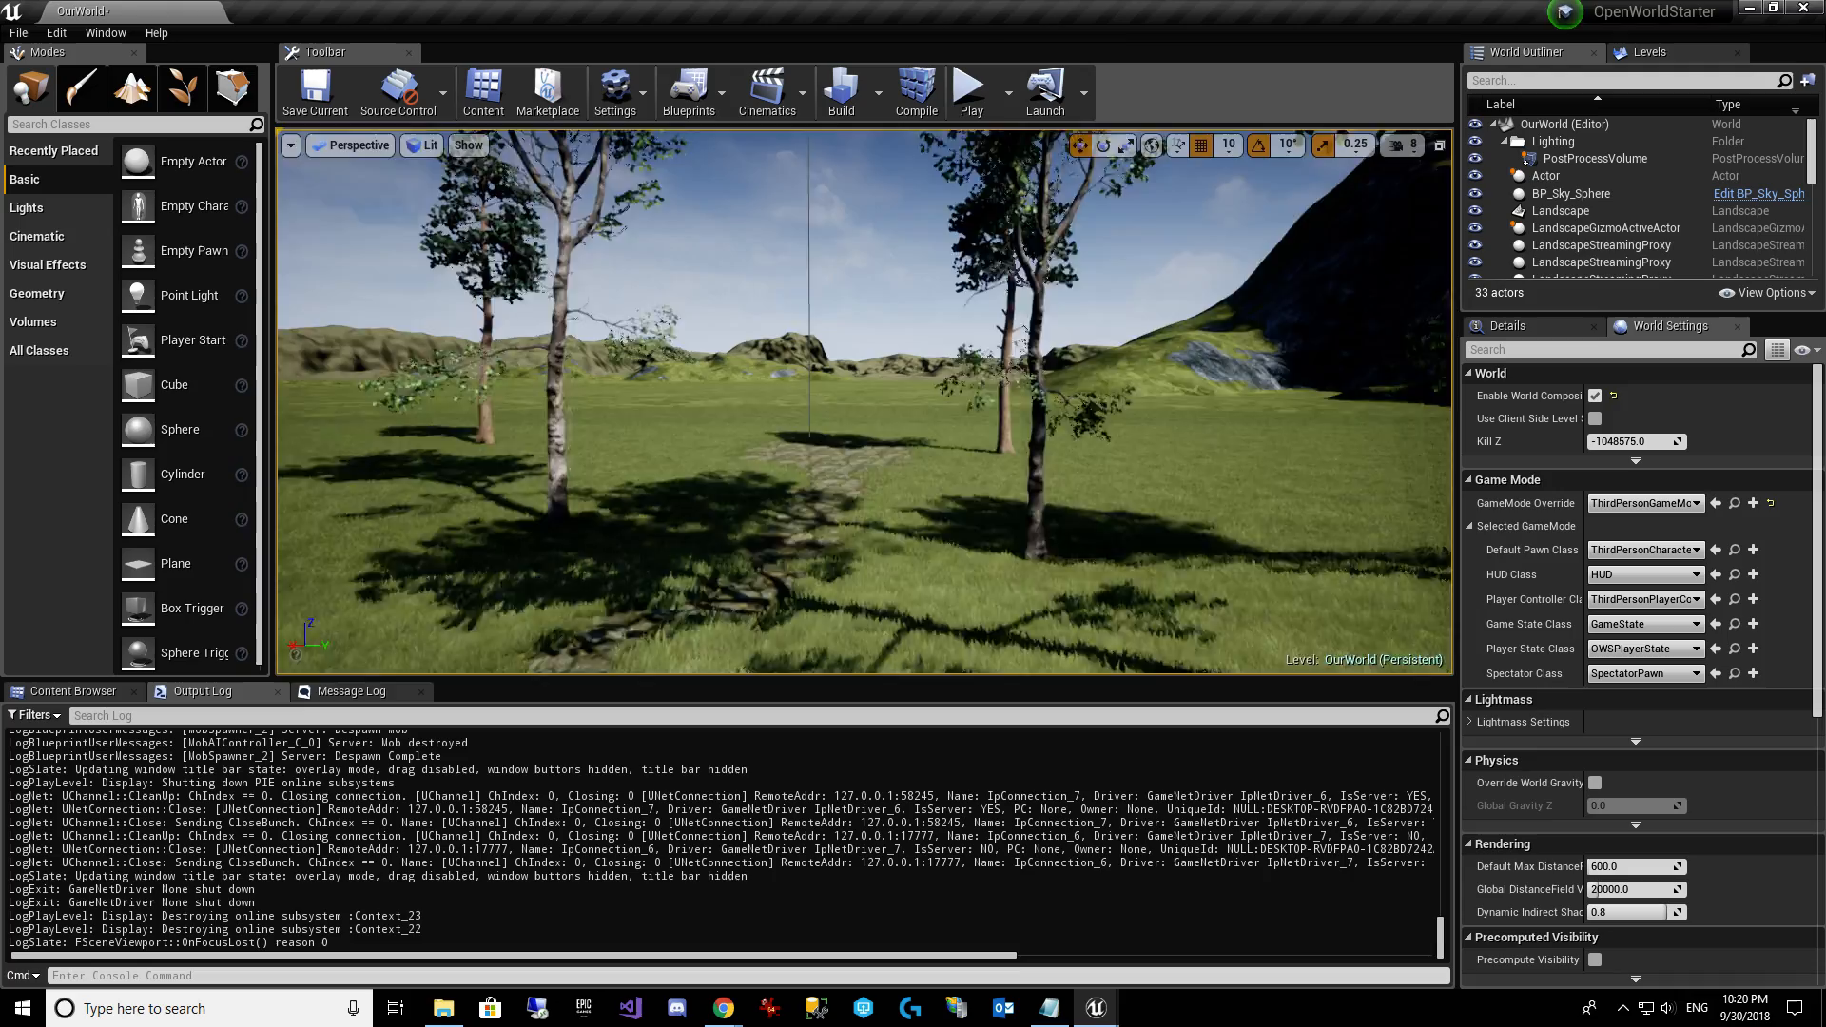
{"action": "left_click", "coordinate": [1408, 146]}
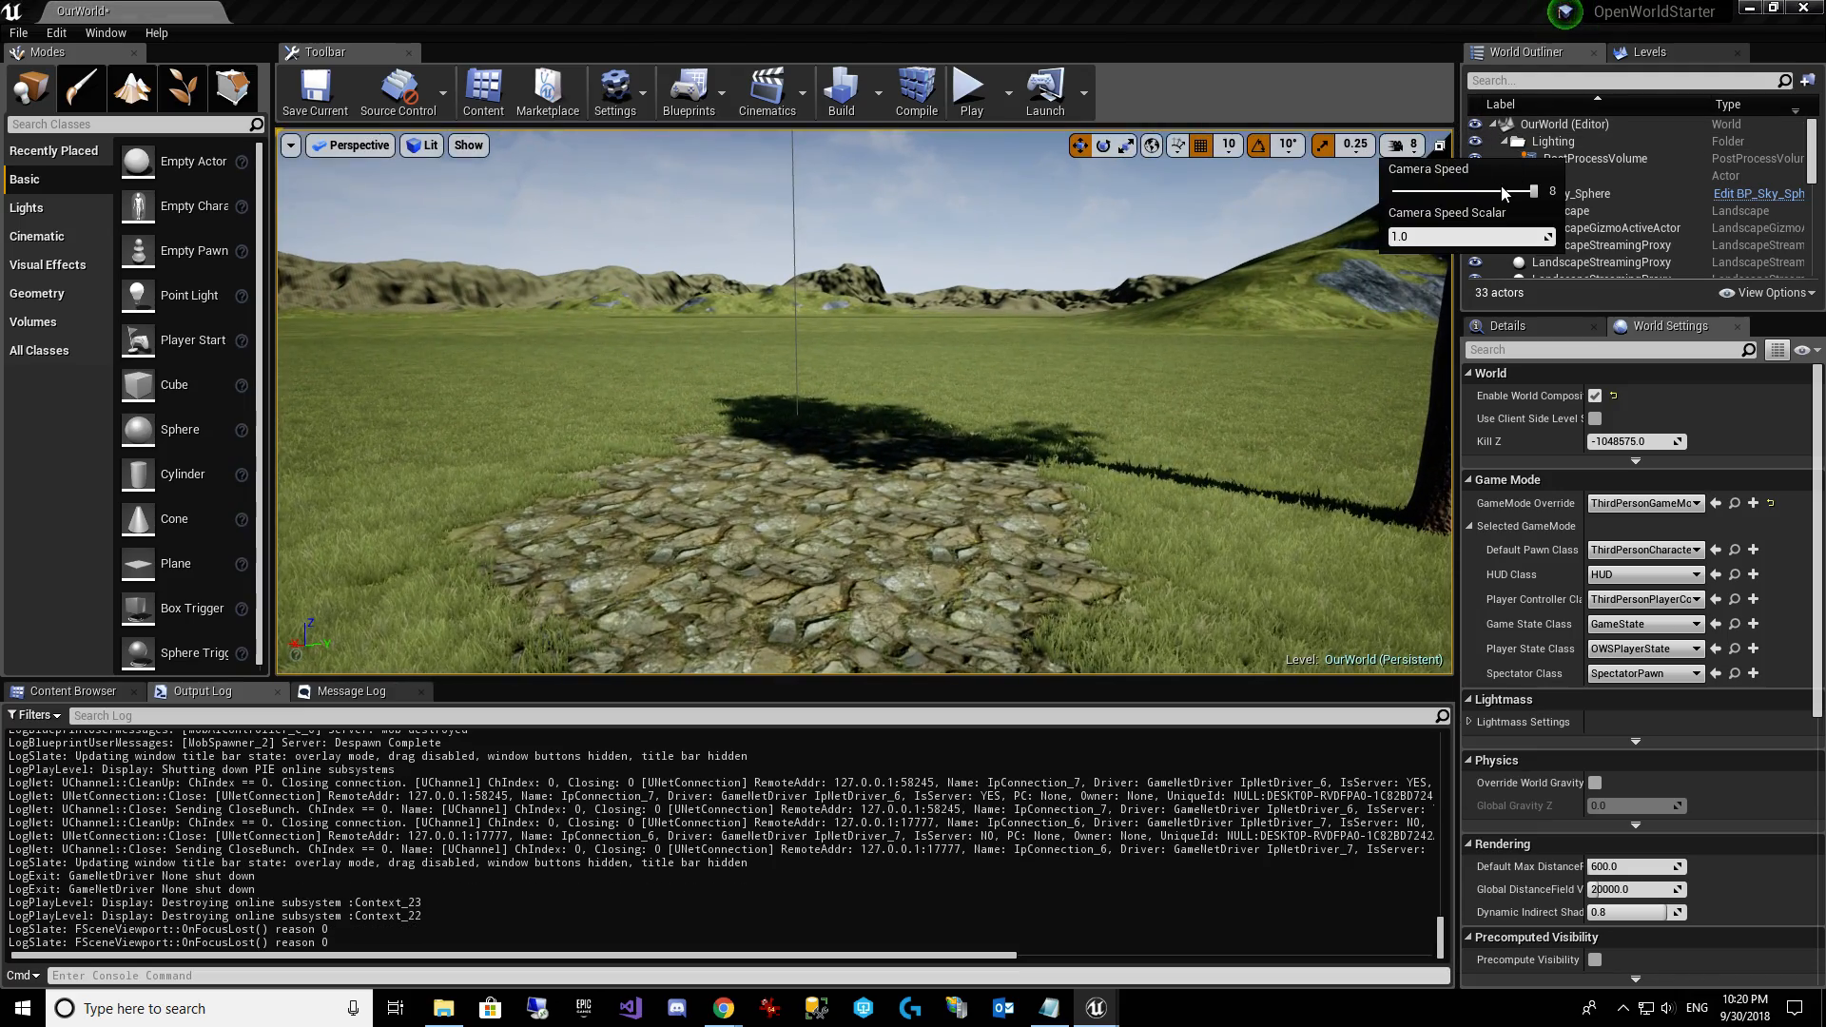
{"action": "right_click_drag", "start_coordinate": [1332, 276], "coordinate": [374, 661]}
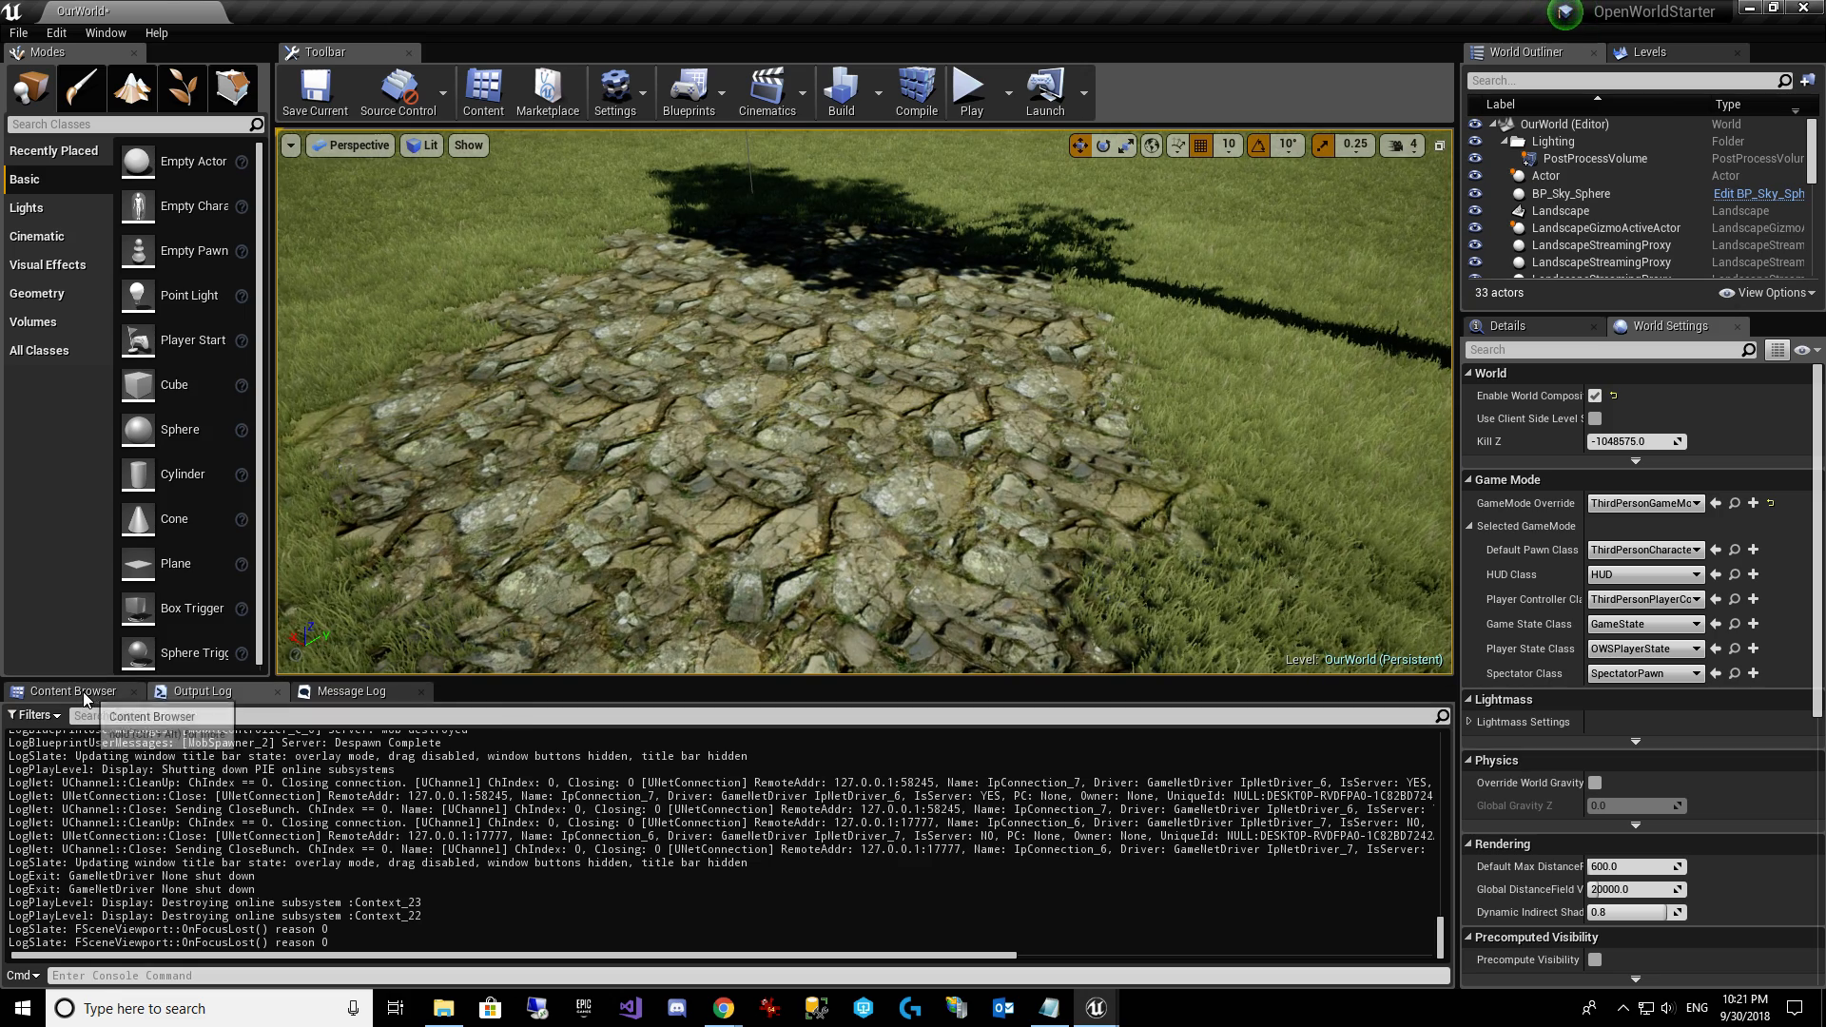
Show the static meshes in the ParagonProps/Agora/Props/Meshes content folder.
{"action": "left_click", "coordinate": [83, 693]}
{"action": "scroll", "coordinate": [157, 889], "scroll_direction": "up", "scroll_amount": 2}
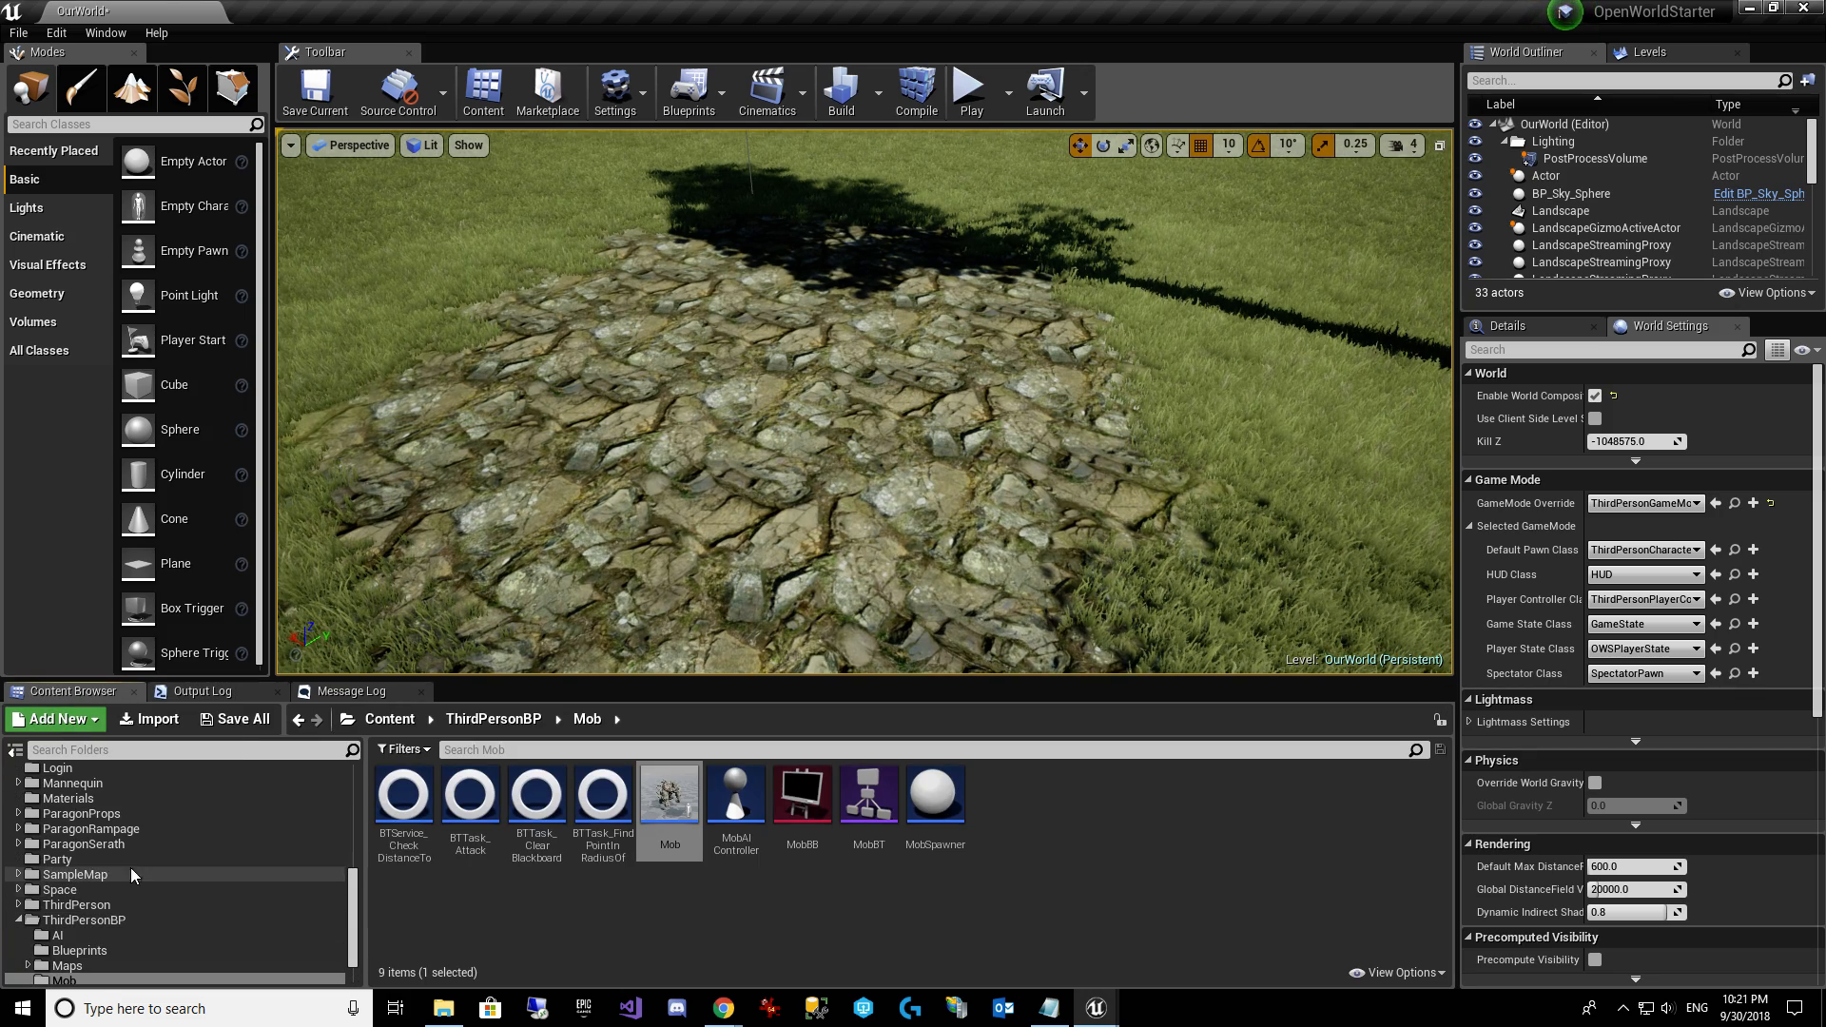
{"action": "double_click", "coordinate": [88, 819]}
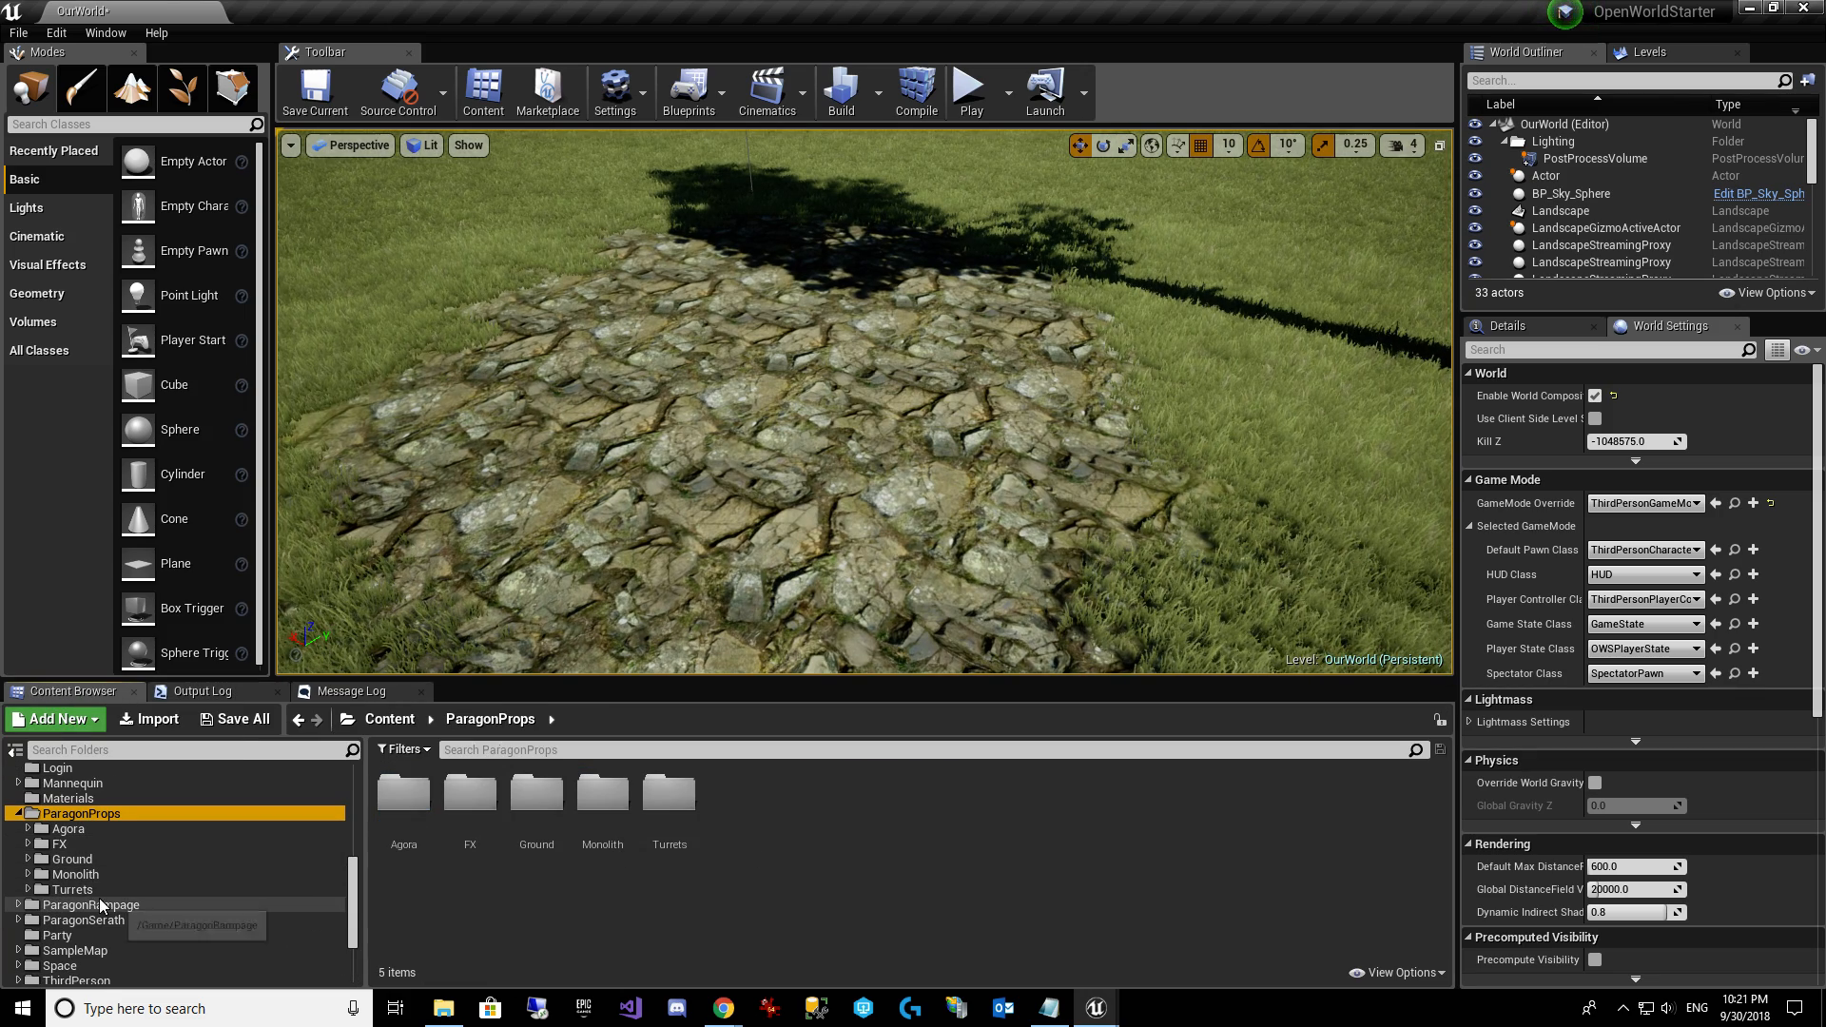
{"action": "double_click", "coordinate": [105, 834]}
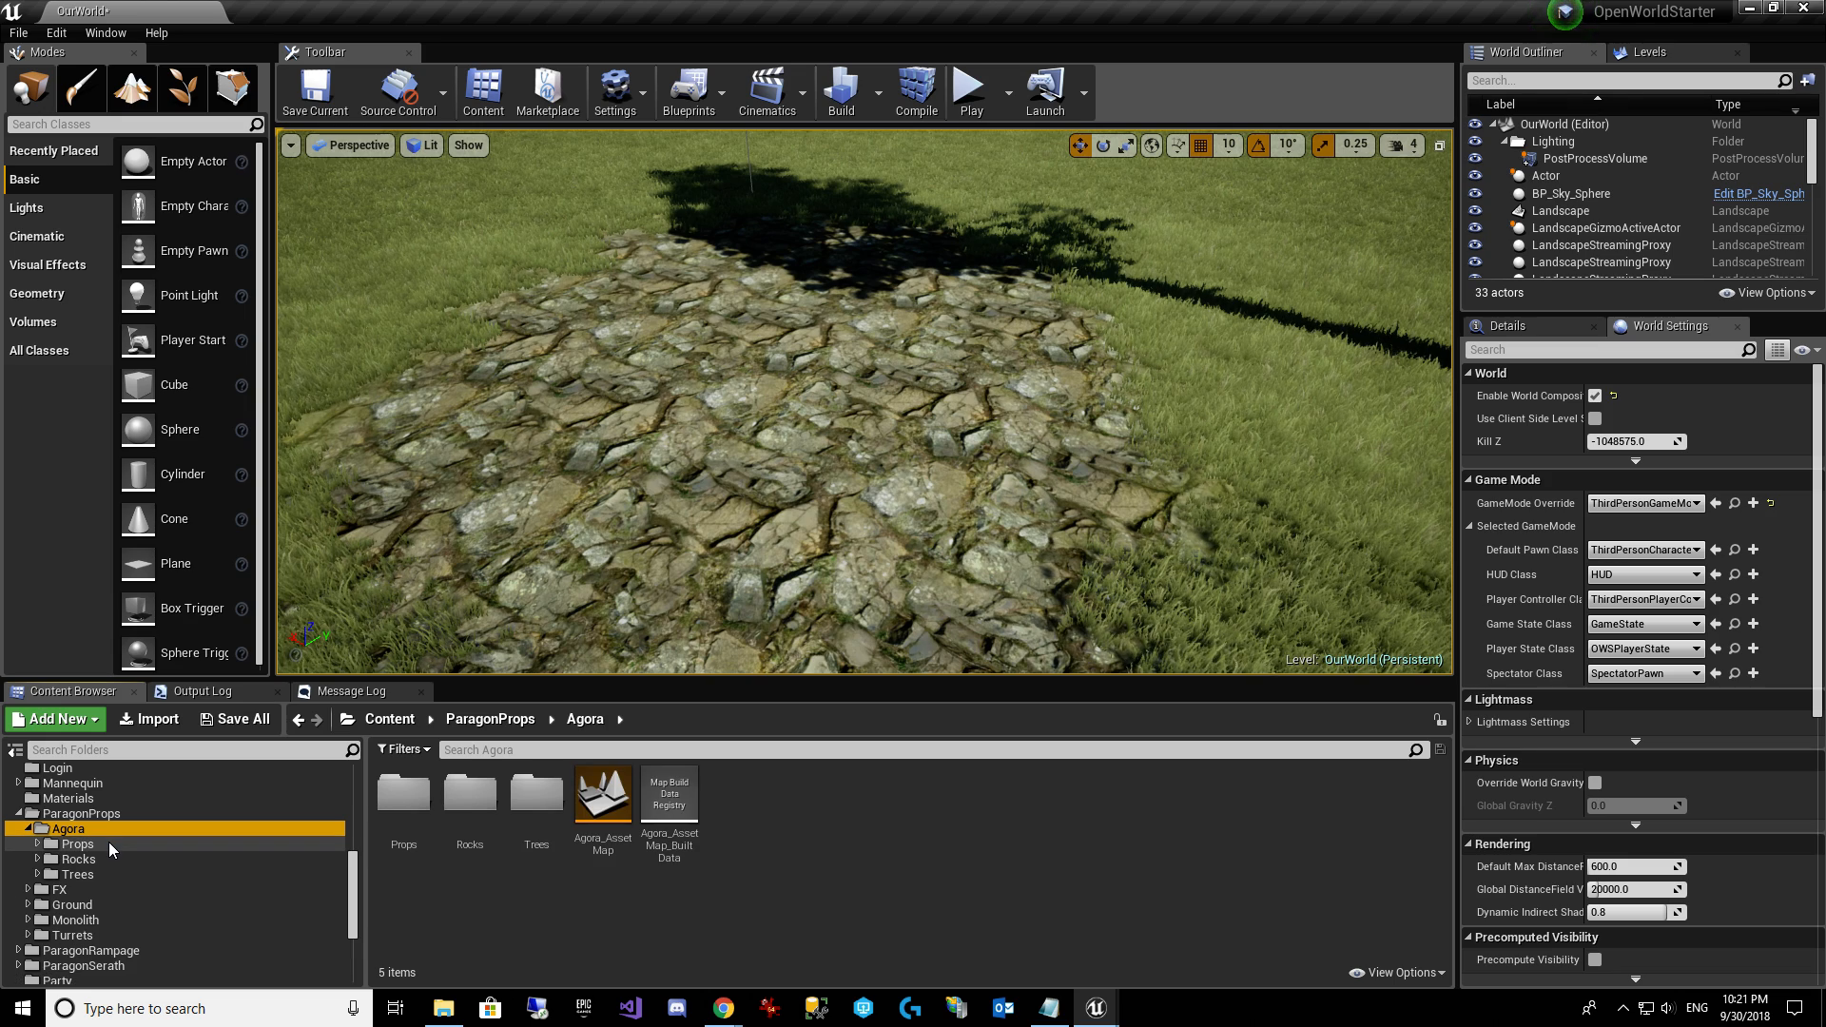
{"action": "double_click", "coordinate": [108, 842]}
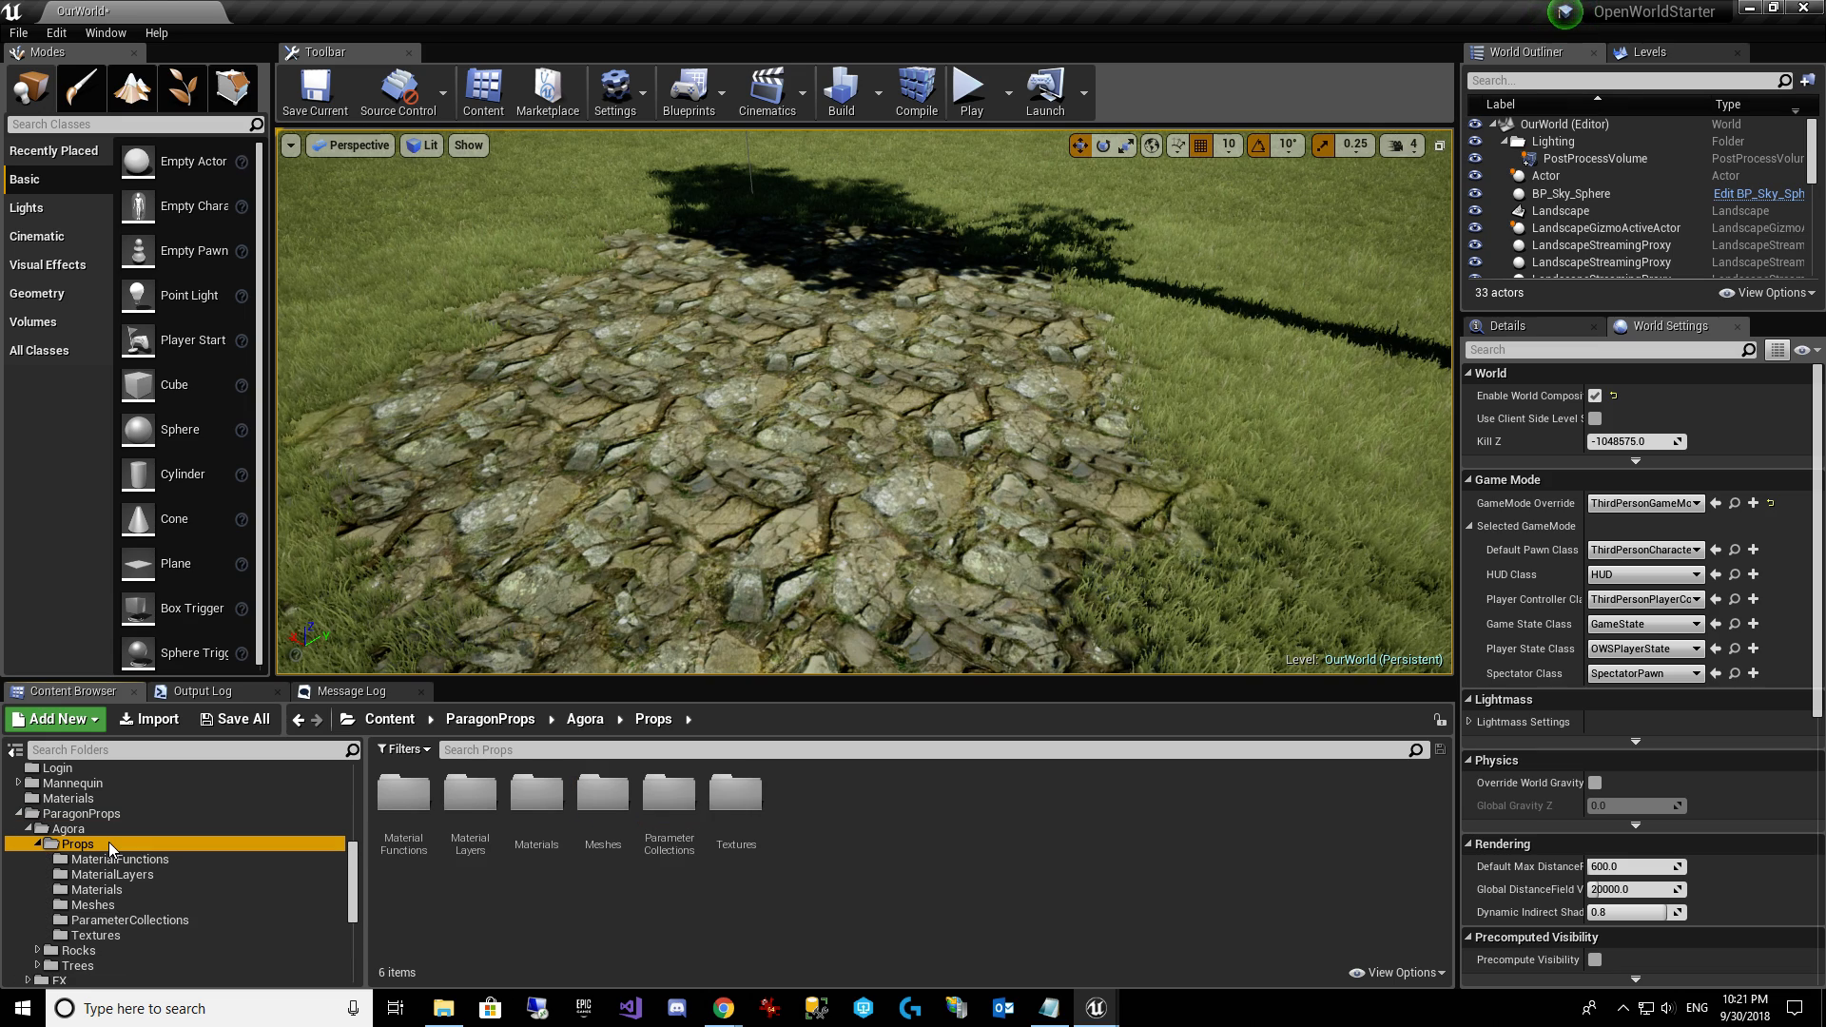
{"action": "left_click", "coordinate": [133, 904]}
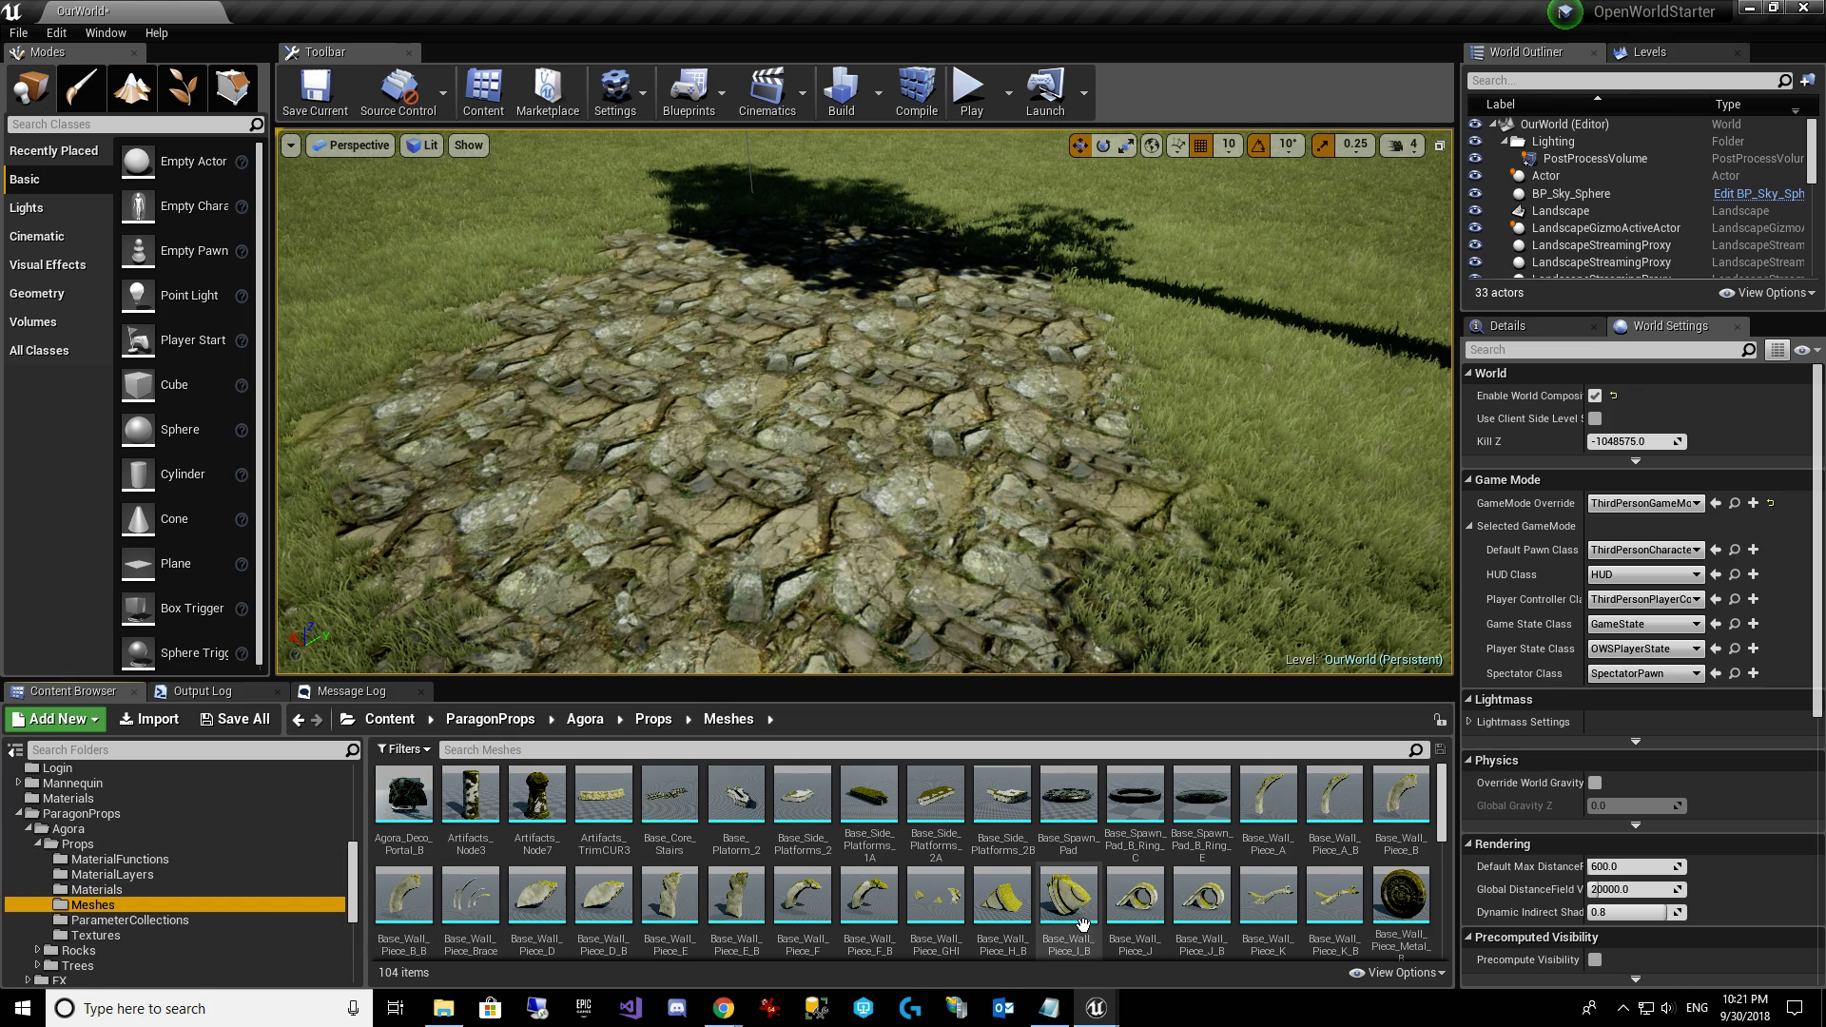
Place the Base_Spawn_Pad mesh on the stone patch at the path's end and shift it so it sits over the stones.
{"action": "mouse_move", "coordinate": [1080, 797]}
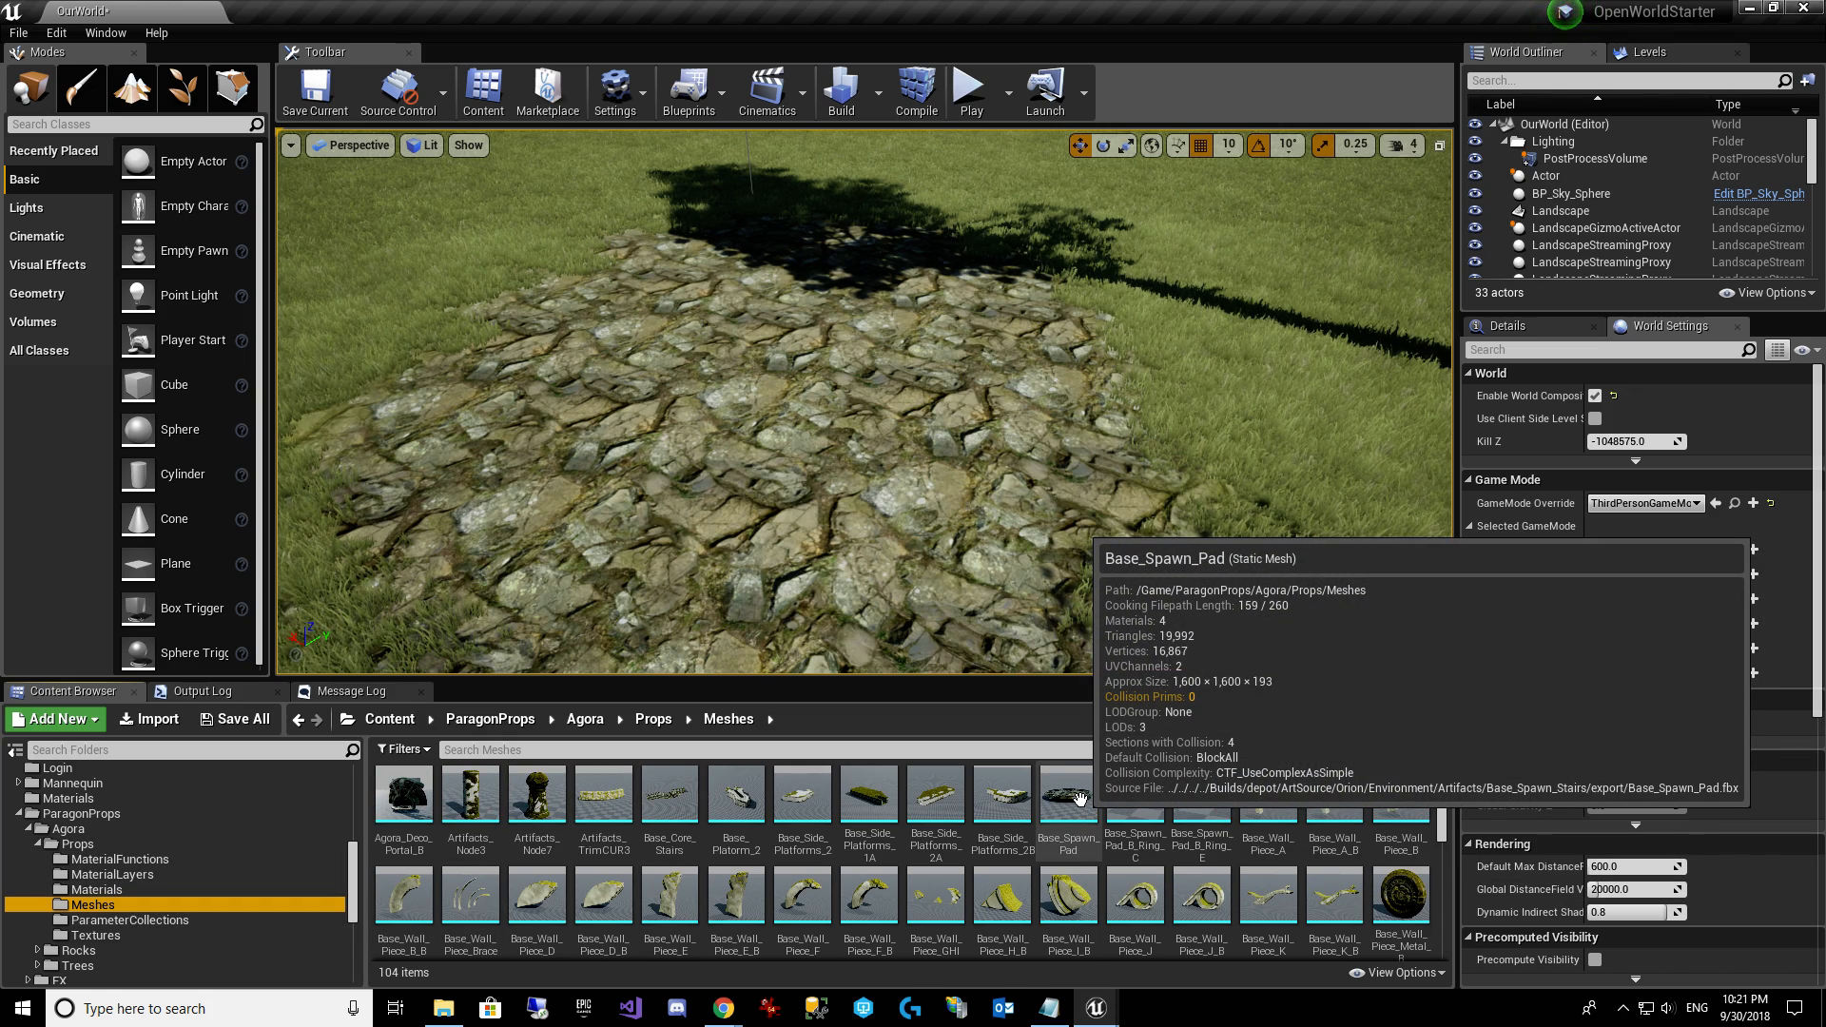
{"action": "left_click", "coordinate": [1080, 797]}
{"action": "left_click_drag", "start_coordinate": [821, 457], "coordinate": [808, 439]}
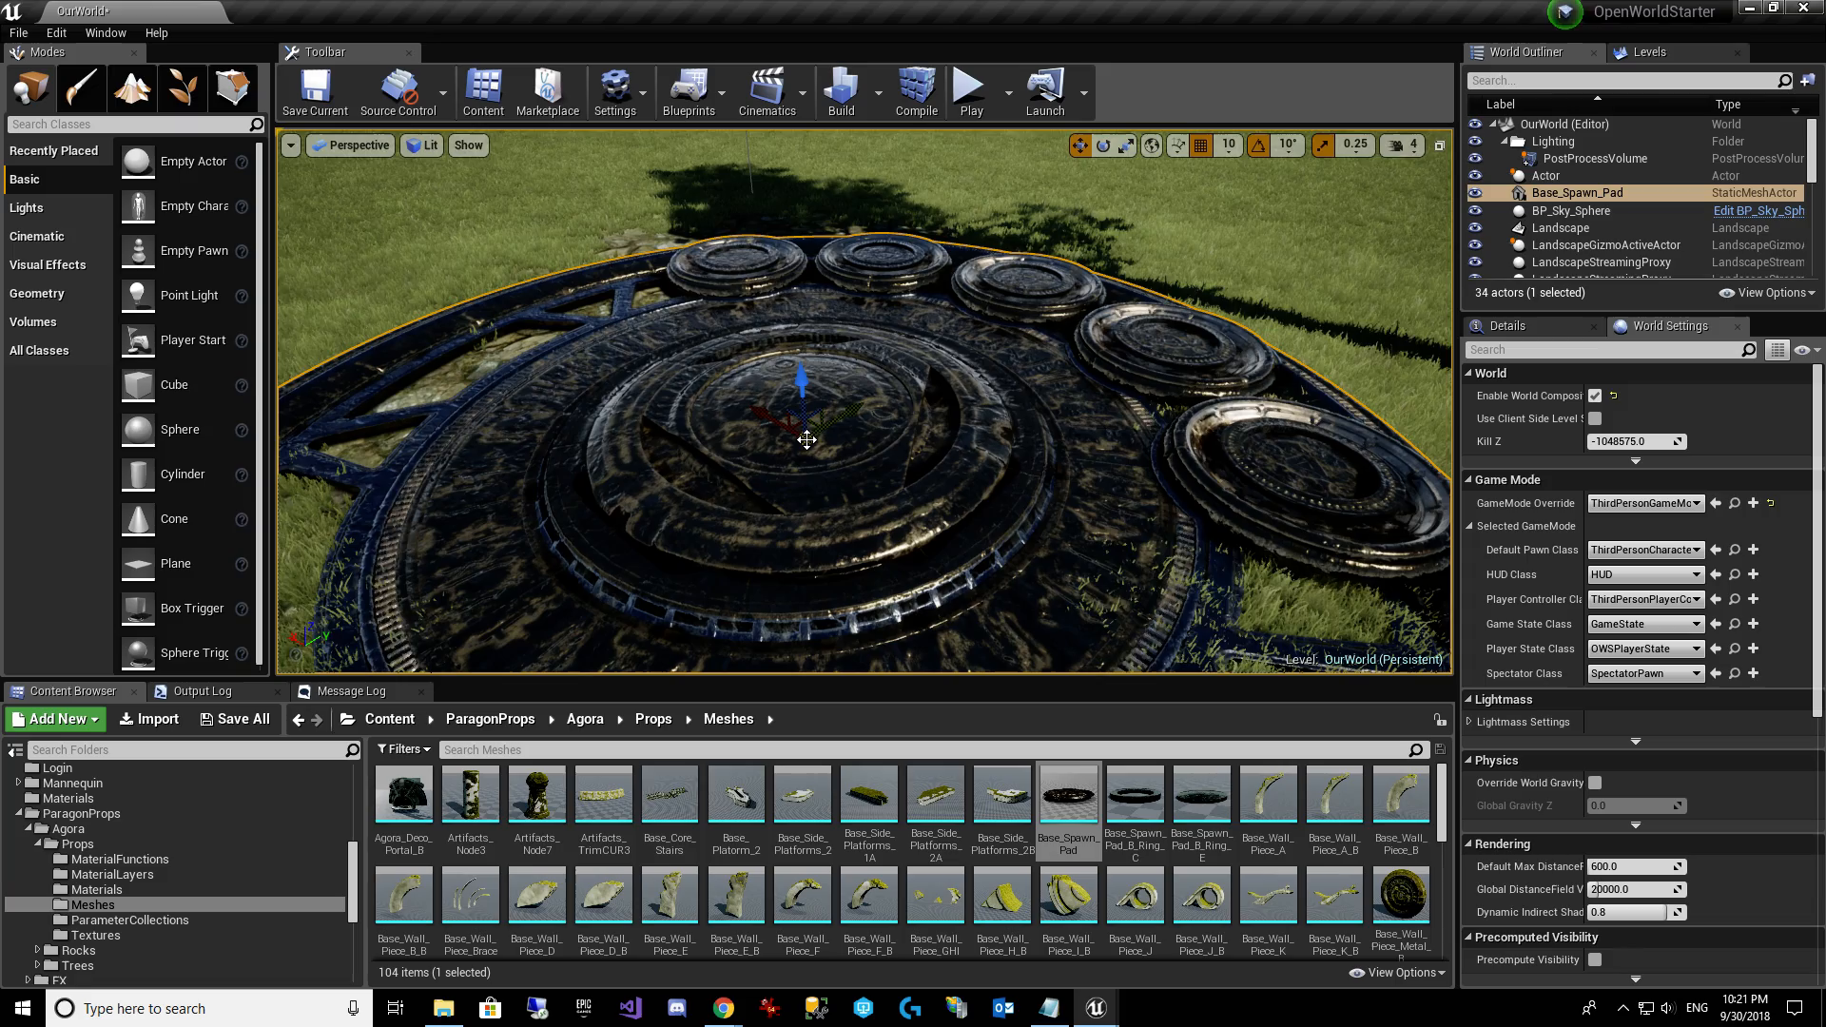
{"action": "right_click_drag", "start_coordinate": [878, 339], "coordinate": [1122, 381]}
{"action": "right_click_drag", "start_coordinate": [951, 371], "coordinate": [930, 384]}
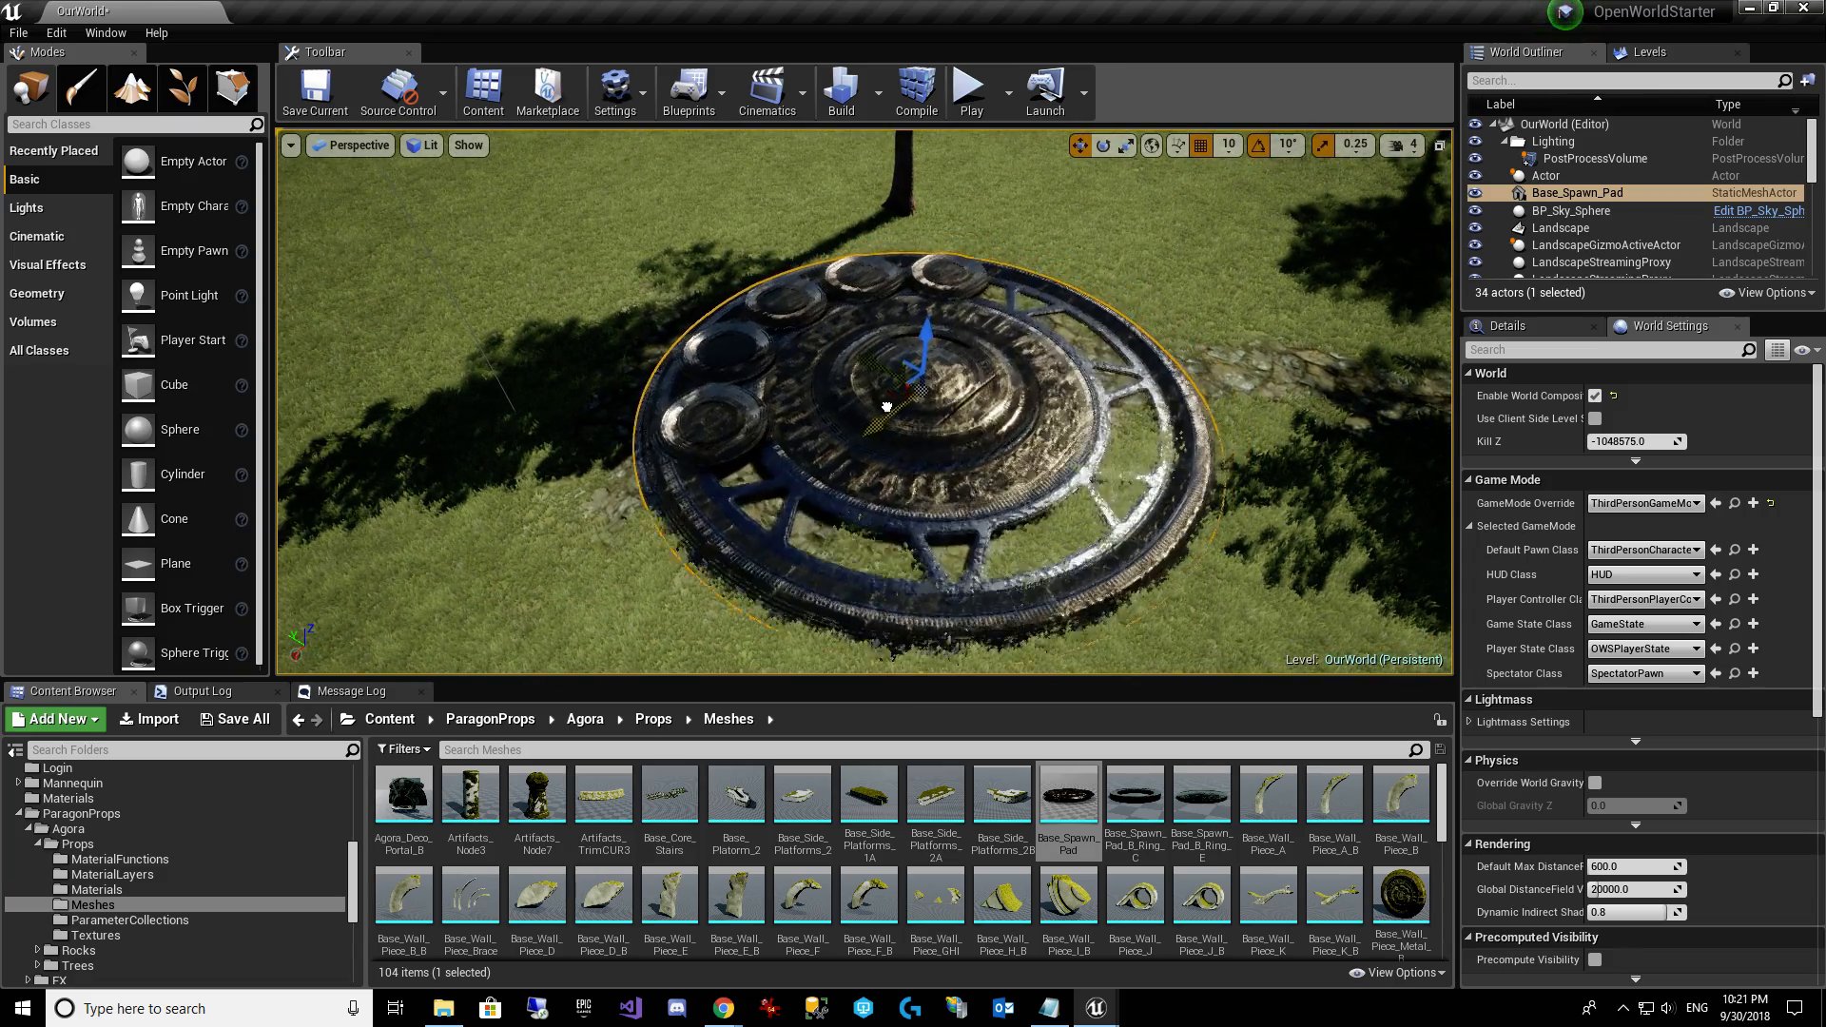
{"action": "scroll", "coordinate": [875, 407], "scroll_direction": "up", "scroll_amount": 2}
{"action": "left_click_drag", "start_coordinate": [858, 392], "coordinate": [806, 373]}
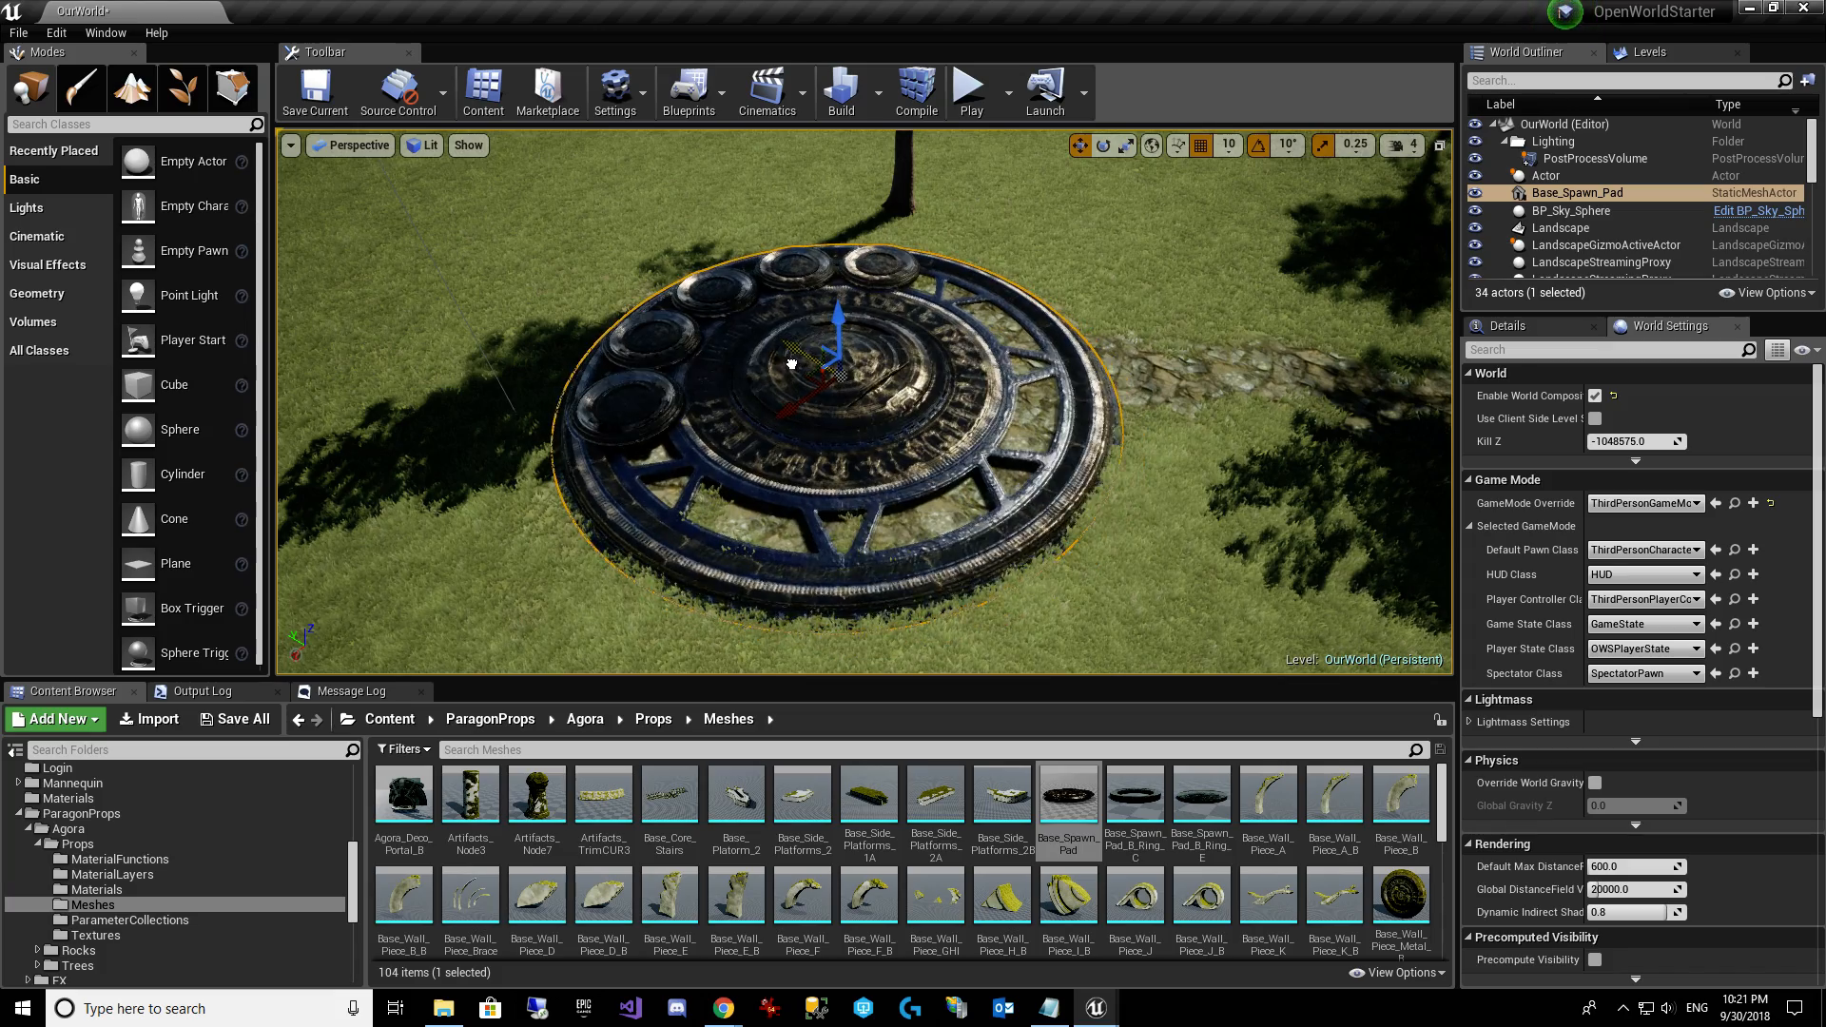
Paint the RockyPath landscape layer all around and beneath the spawn pad with a 200 brush at 0.3 strength, then leave landscape editing.
{"action": "left_click", "coordinate": [132, 88]}
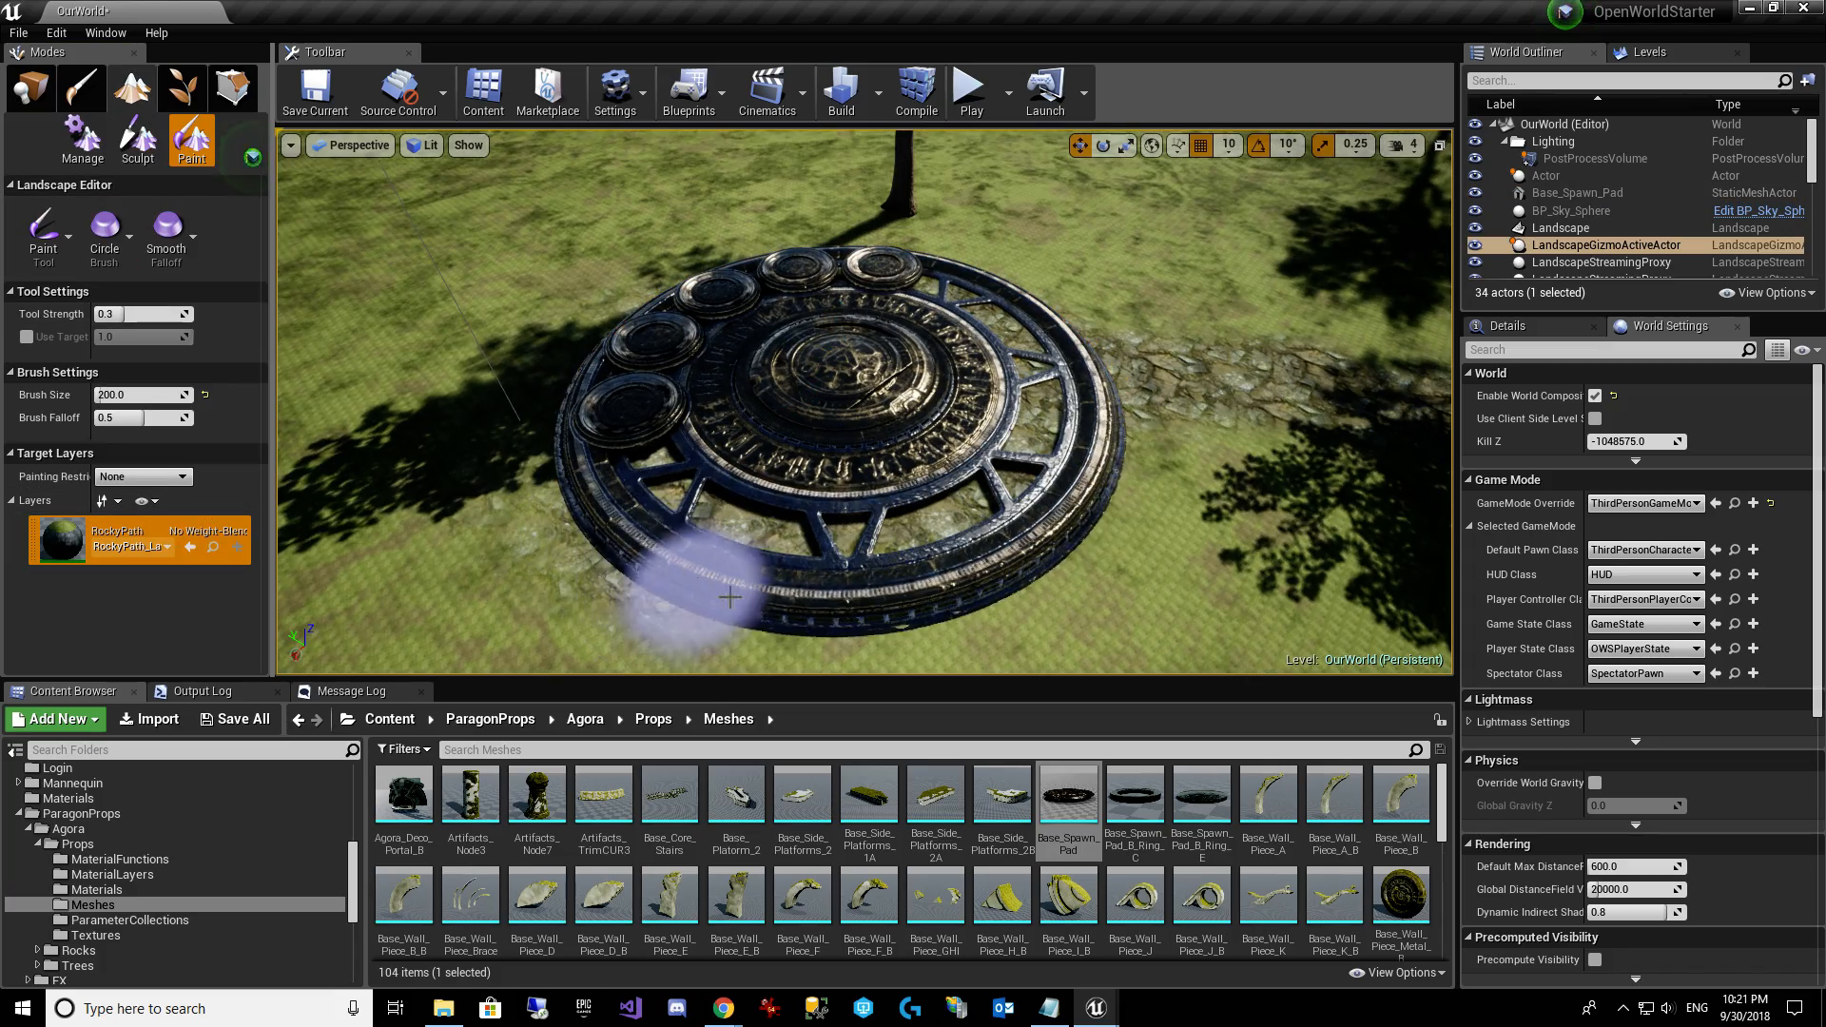
{"action": "left_click_drag", "start_coordinate": [770, 546], "coordinate": [978, 591]}
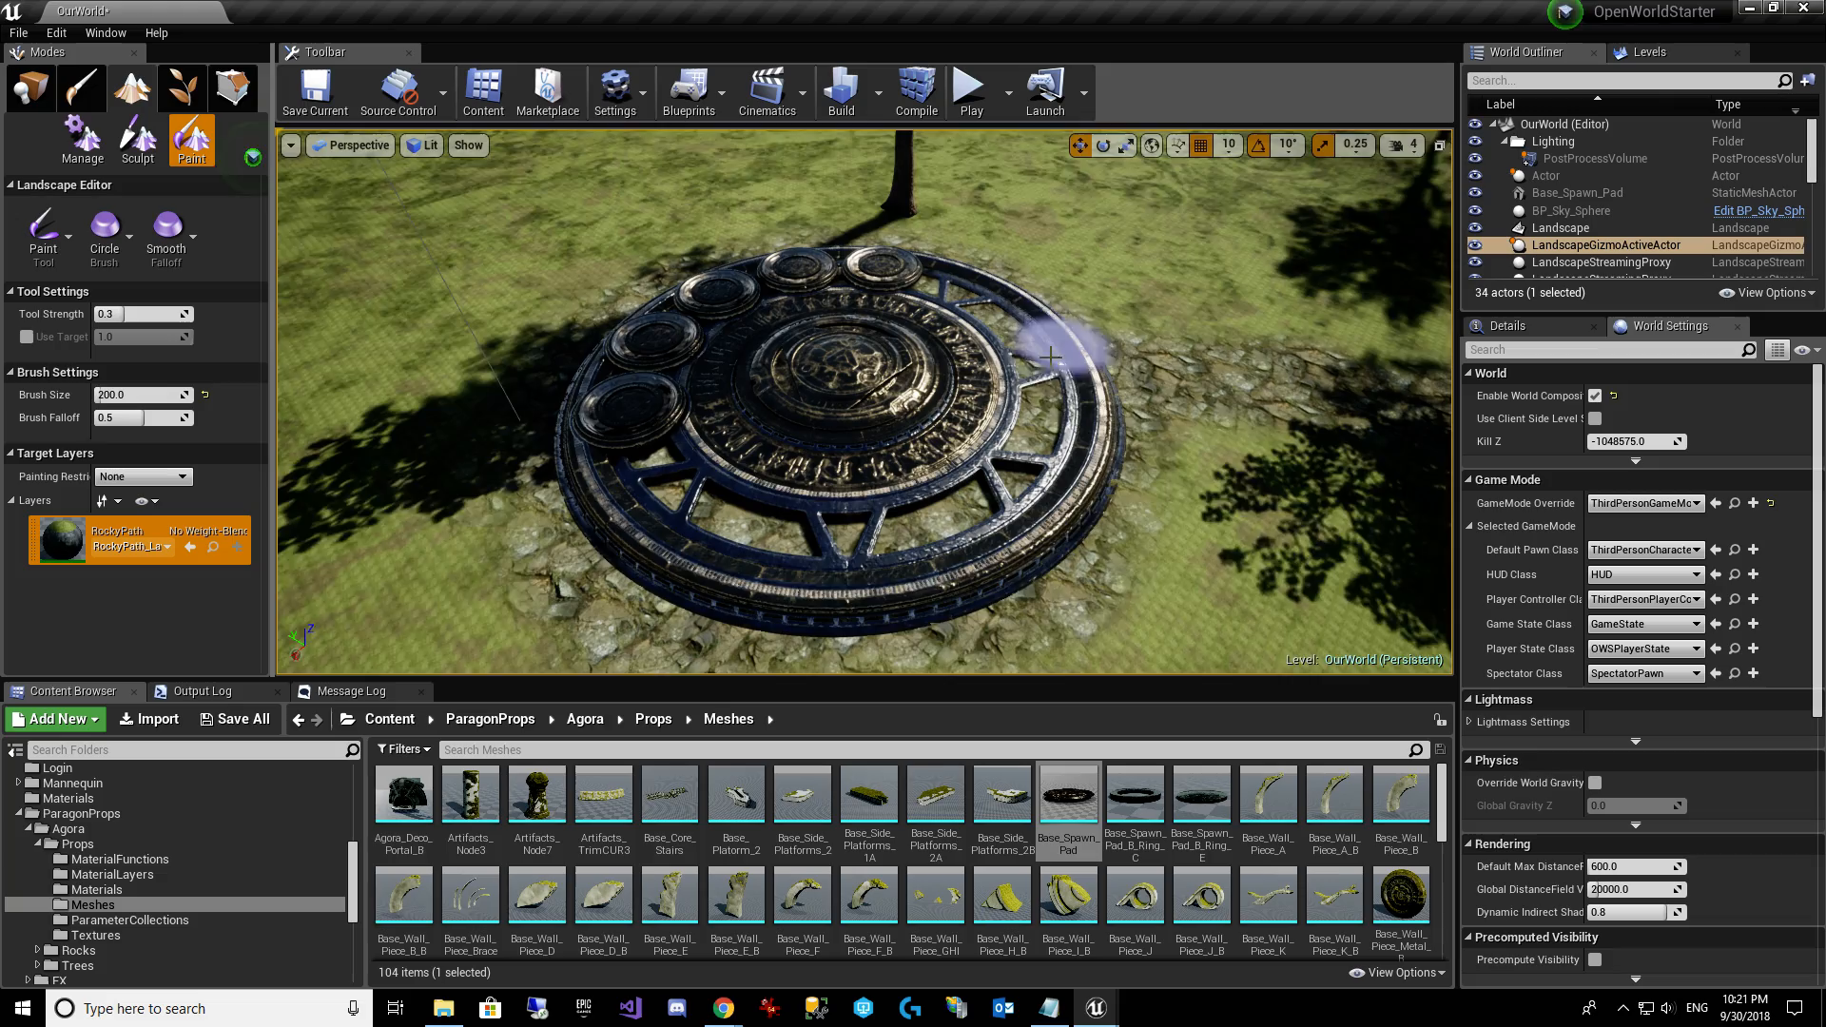
{"action": "right_click_drag", "start_coordinate": [1051, 357], "coordinate": [1151, 388]}
{"action": "left_click_drag", "start_coordinate": [1056, 319], "coordinate": [986, 291]}
{"action": "left_click_drag", "start_coordinate": [848, 411], "coordinate": [1146, 246]}
{"action": "right_click_drag", "start_coordinate": [1147, 246], "coordinate": [1146, 245]}
{"action": "left_click_drag", "start_coordinate": [1042, 215], "coordinate": [873, 375]}
{"action": "right_click_drag", "start_coordinate": [1011, 150], "coordinate": [1101, 318]}
{"action": "left_click_drag", "start_coordinate": [1101, 318], "coordinate": [1023, 216]}
{"action": "right_click_drag", "start_coordinate": [1022, 216], "coordinate": [1022, 216]}
{"action": "right_click_drag", "start_coordinate": [967, 517], "coordinate": [967, 517]}
{"action": "left_click_drag", "start_coordinate": [841, 363], "coordinate": [856, 396]}
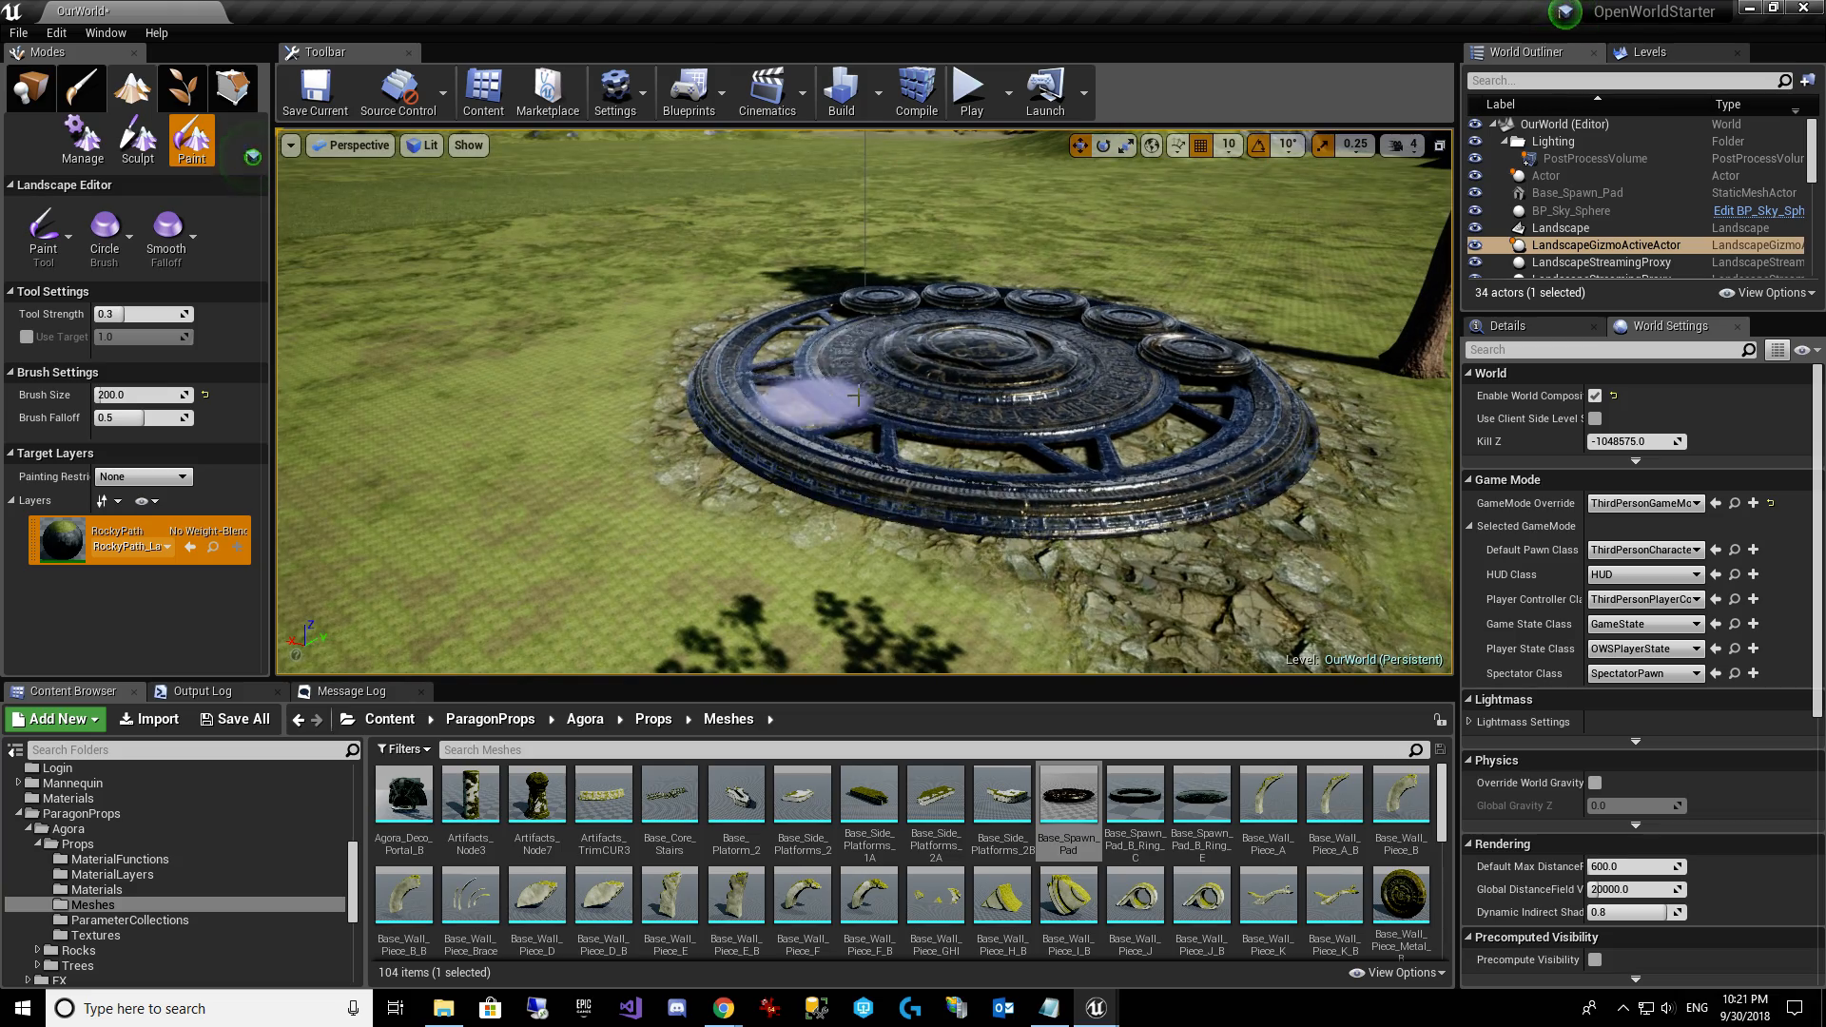
{"action": "left_click_drag", "start_coordinate": [1103, 559], "coordinate": [920, 512]}
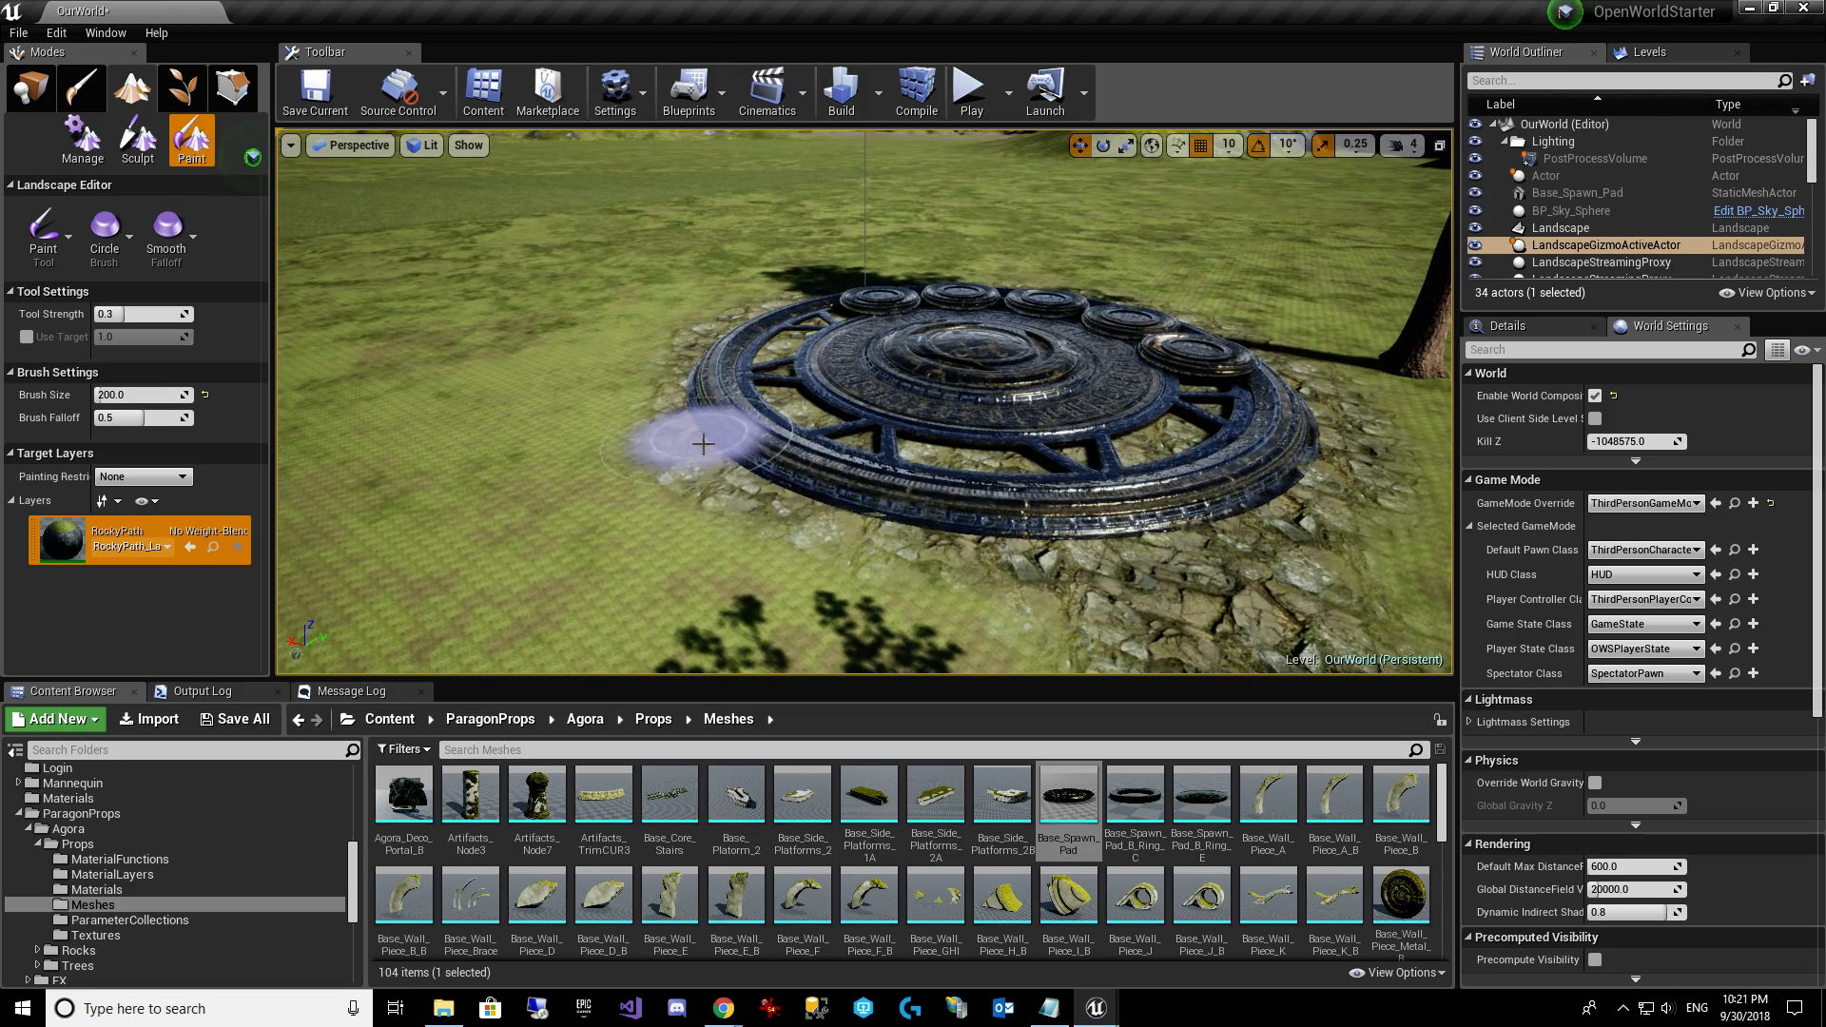
{"action": "left_click_drag", "start_coordinate": [707, 453], "coordinate": [746, 318]}
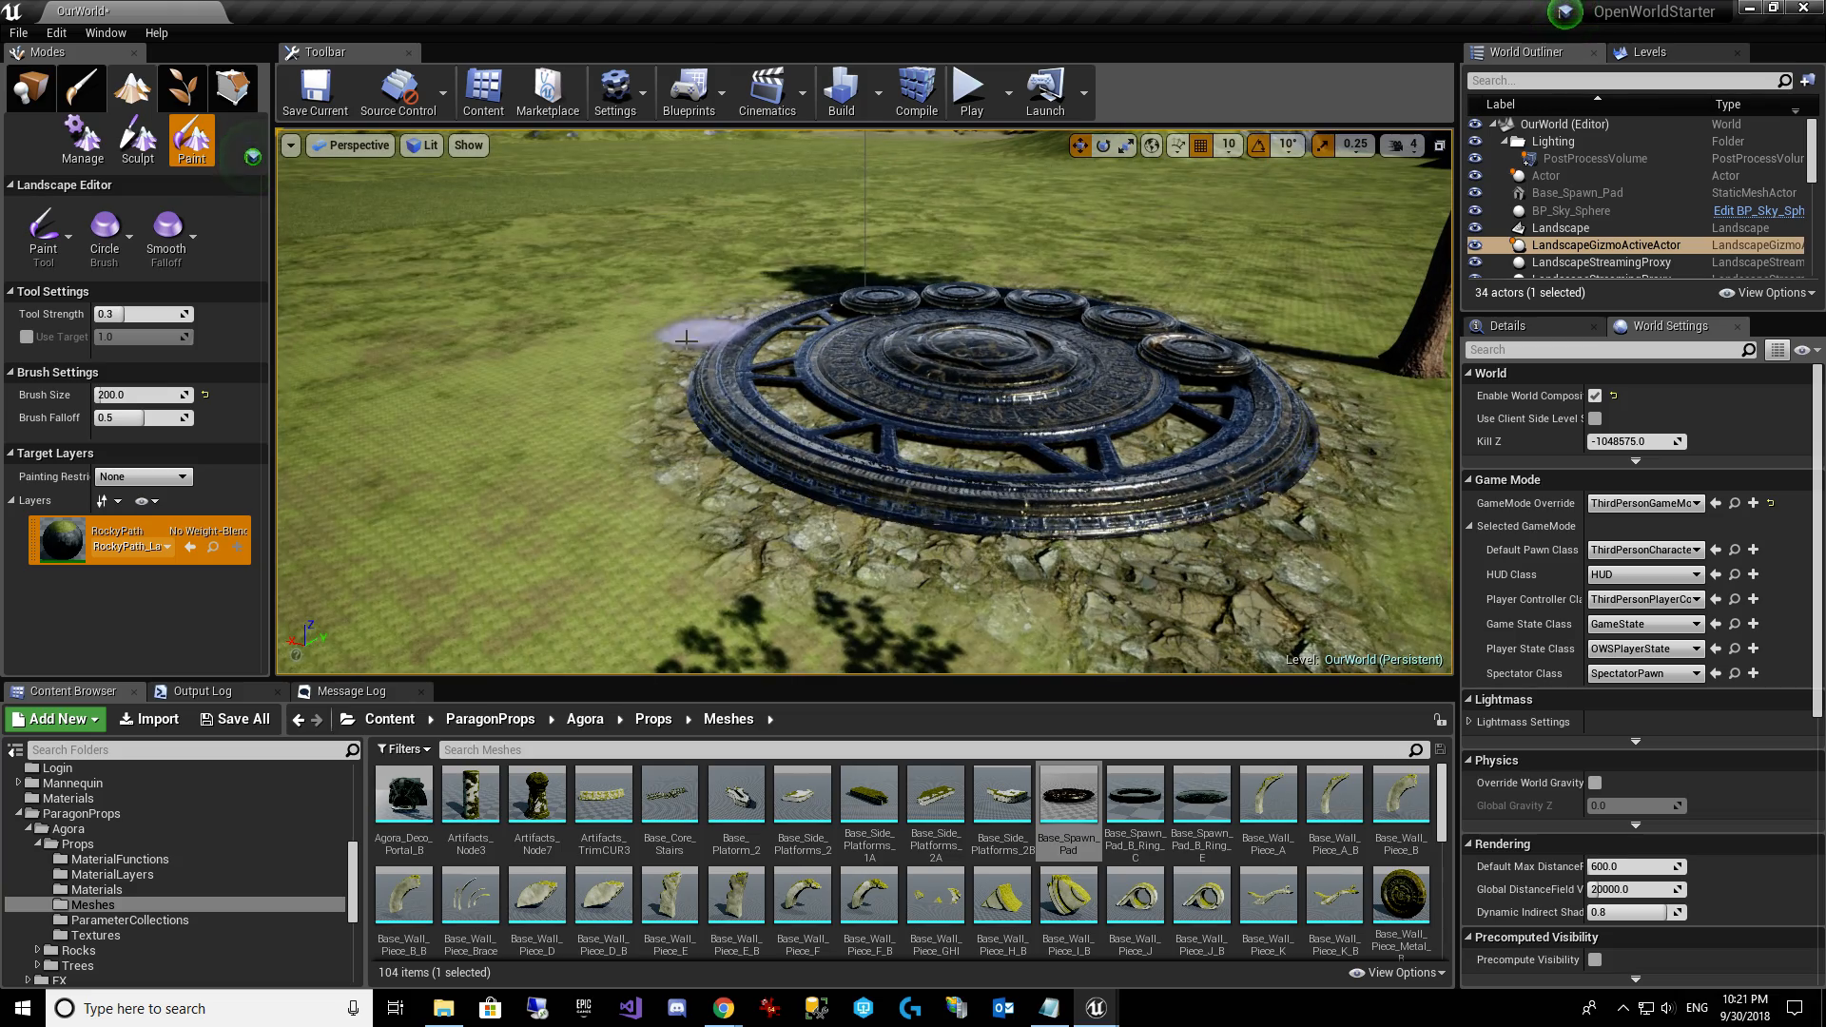
{"action": "scroll", "coordinate": [1161, 437], "scroll_direction": "up", "scroll_amount": 5}
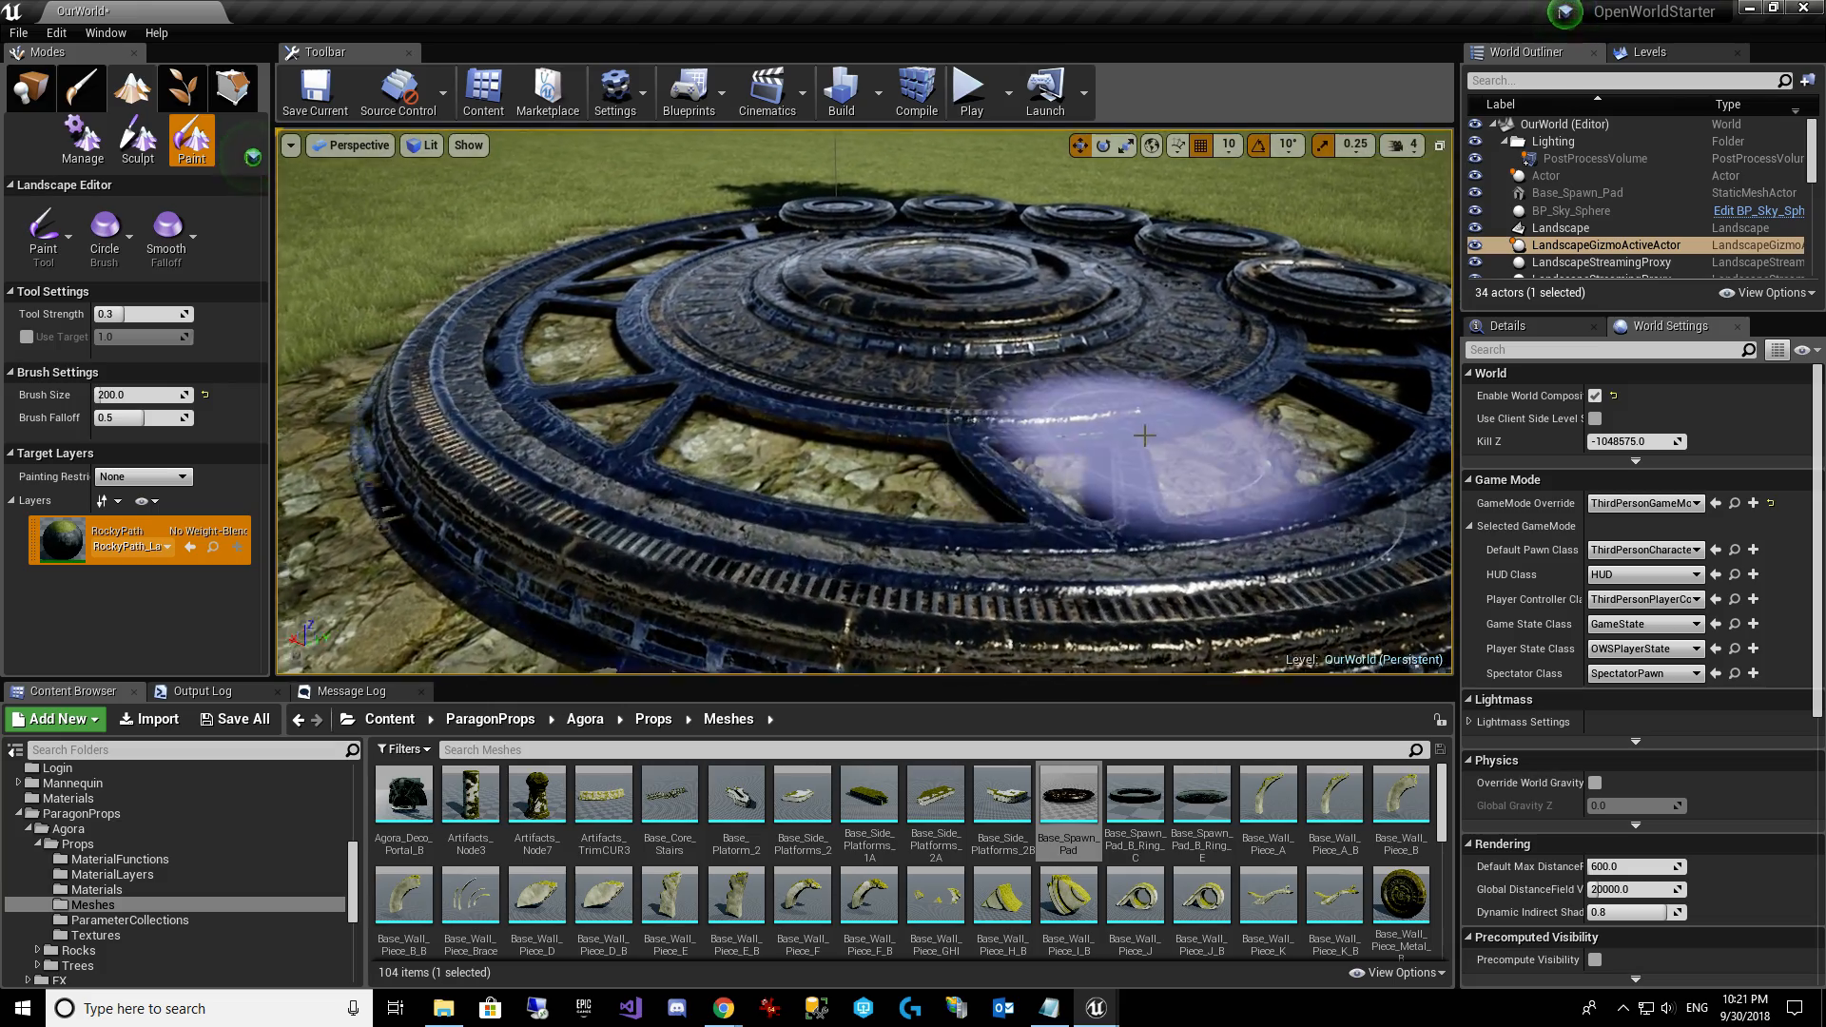
{"action": "left_click", "coordinate": [32, 87]}
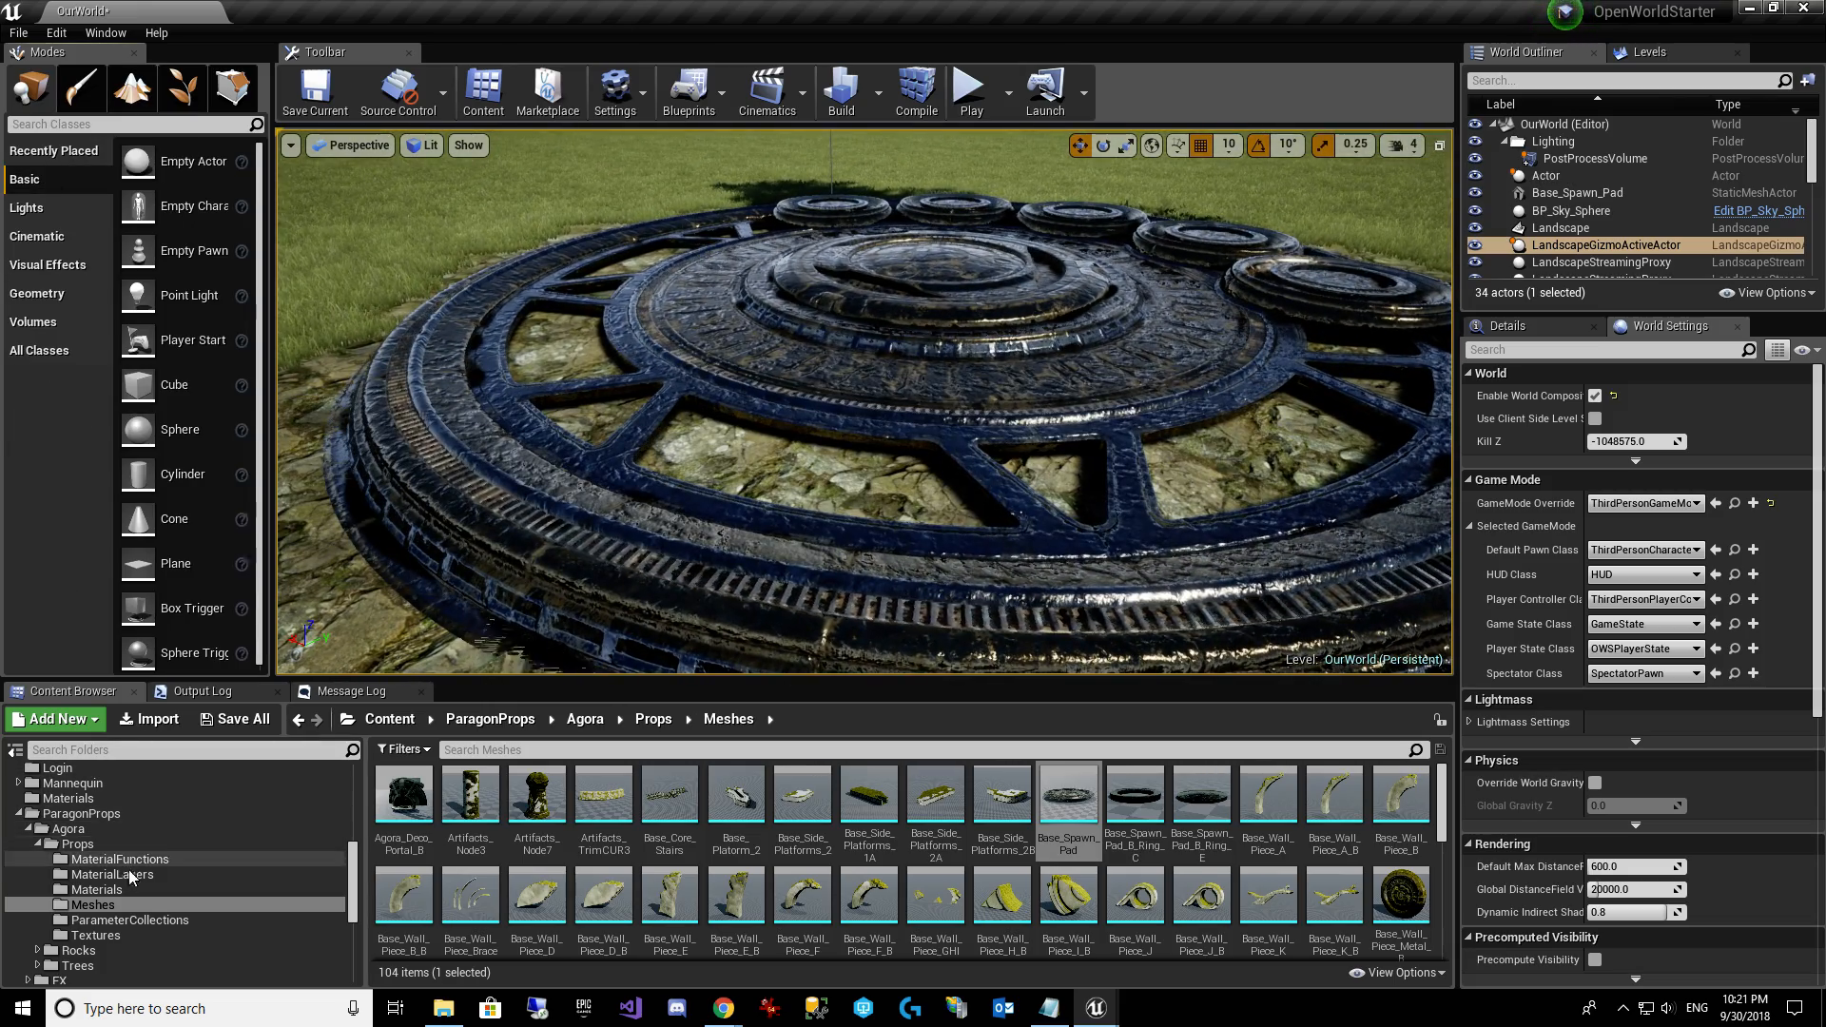
Create an Actor blueprint class named RespawnPoint in the ThirdPersonBP/Blueprints folder.
{"action": "left_click", "coordinate": [19, 814]}
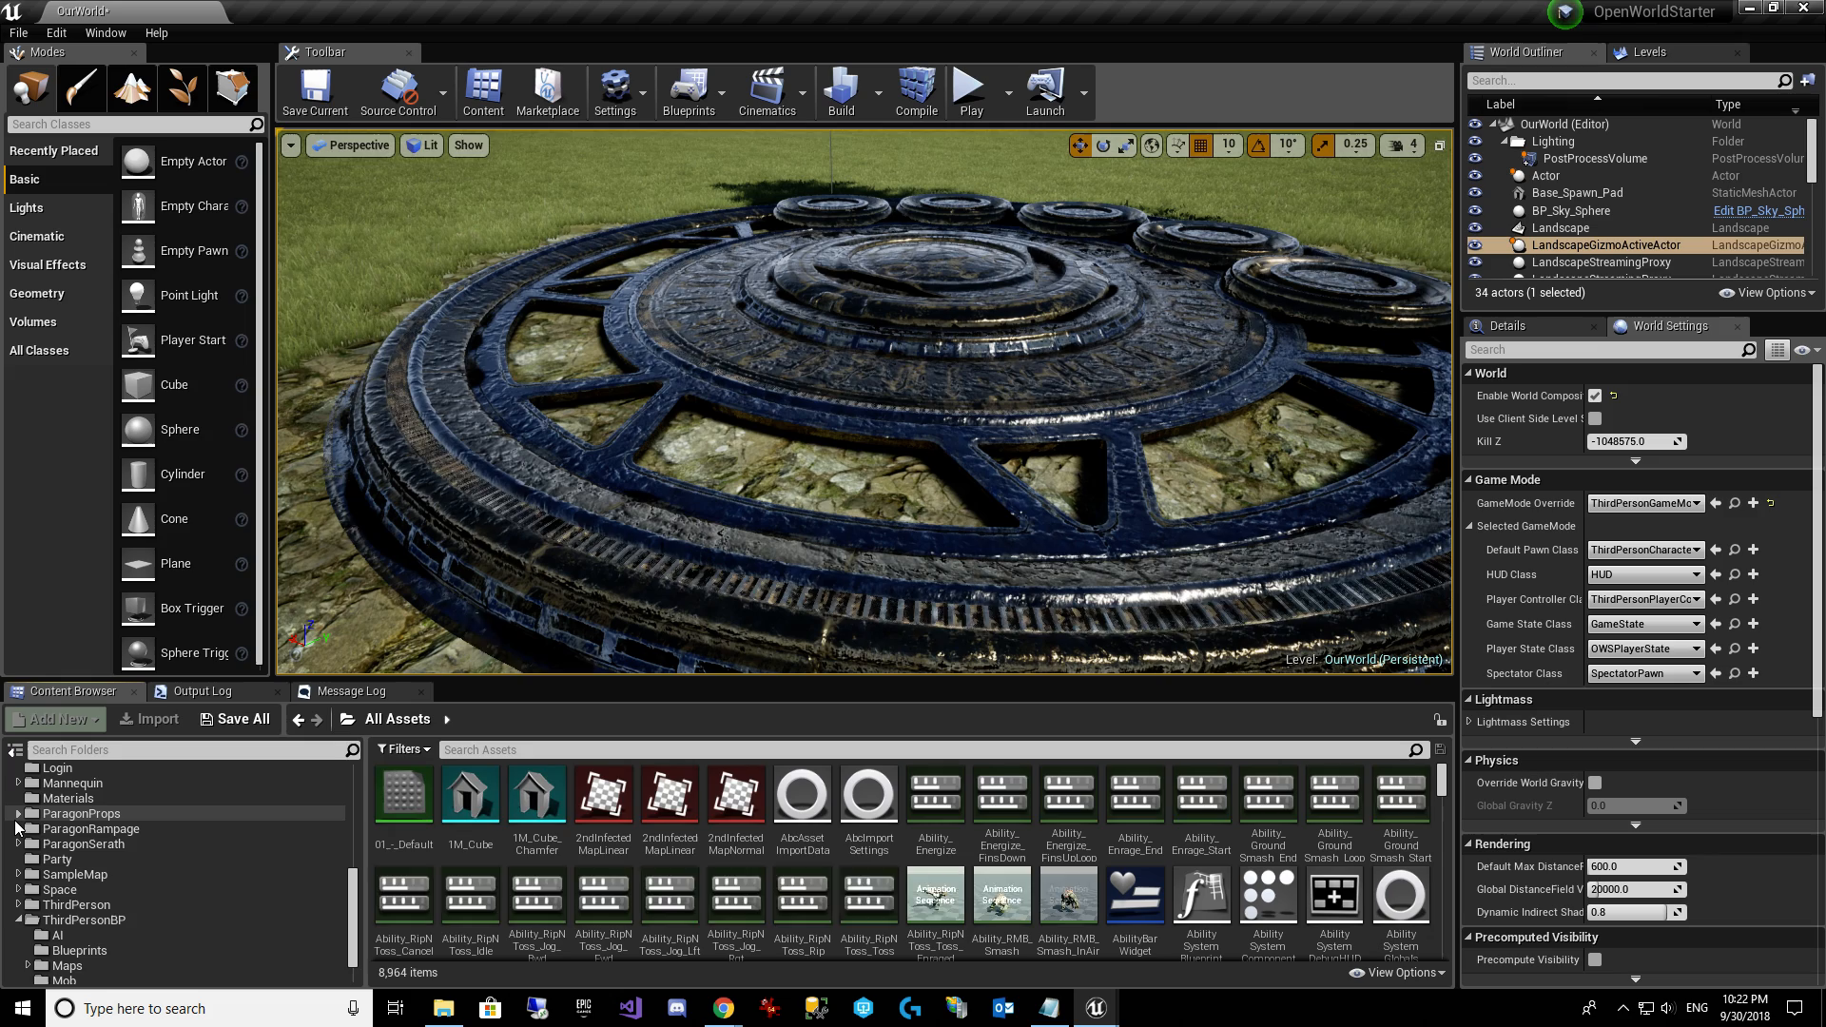
{"action": "scroll", "coordinate": [133, 875], "scroll_direction": "down", "scroll_amount": 2}
{"action": "left_click", "coordinate": [93, 890]}
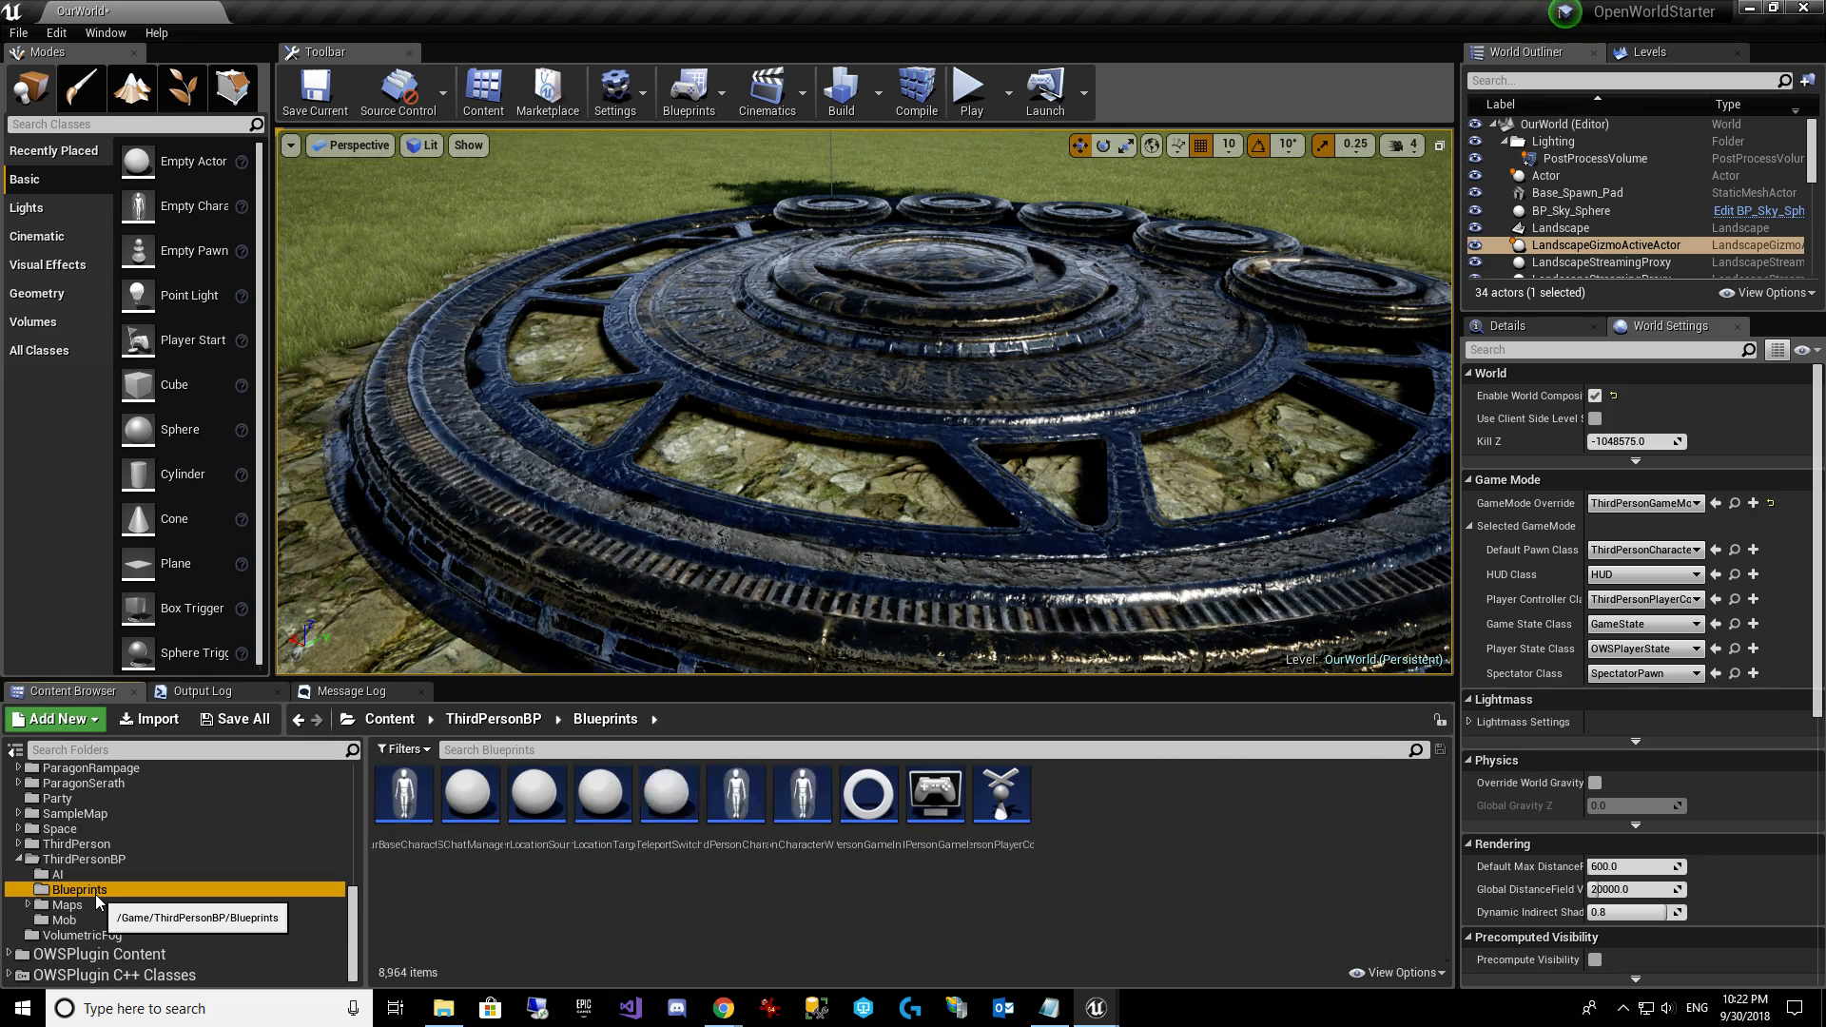
{"action": "right_click", "coordinate": [1265, 859]}
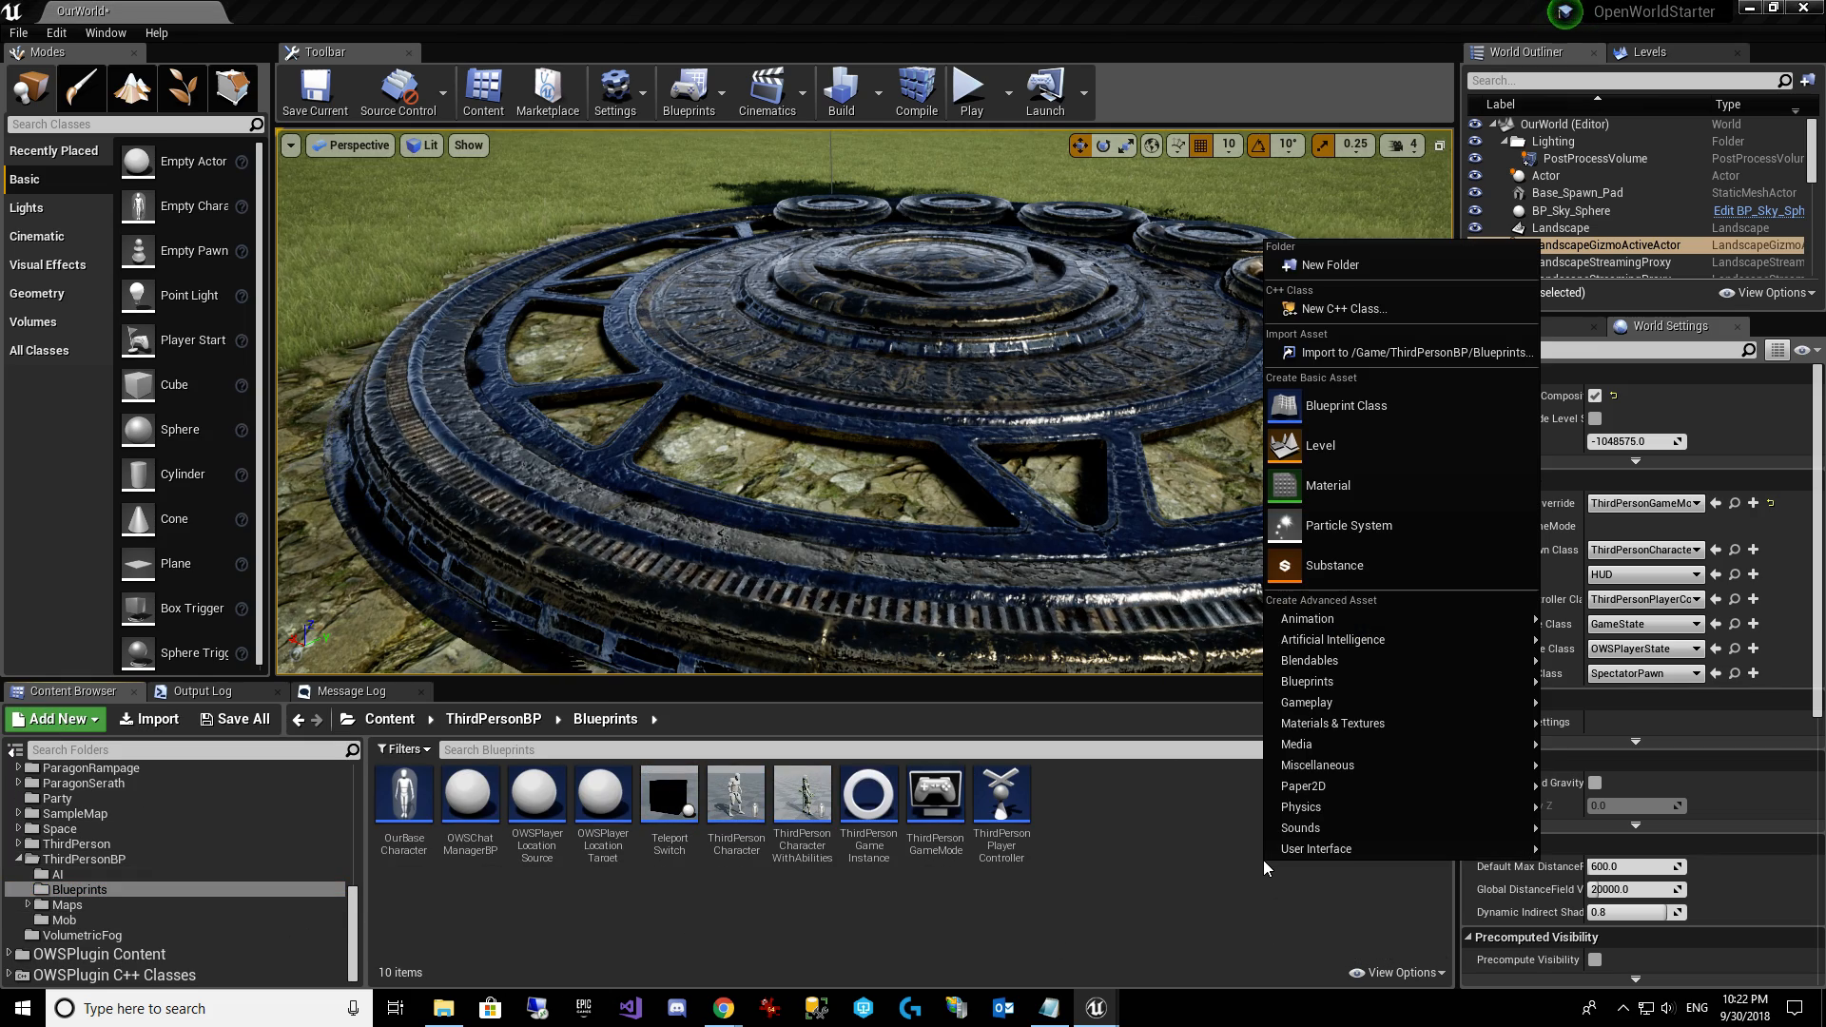
{"action": "left_click", "coordinate": [1355, 406]}
{"action": "left_click", "coordinate": [738, 281]}
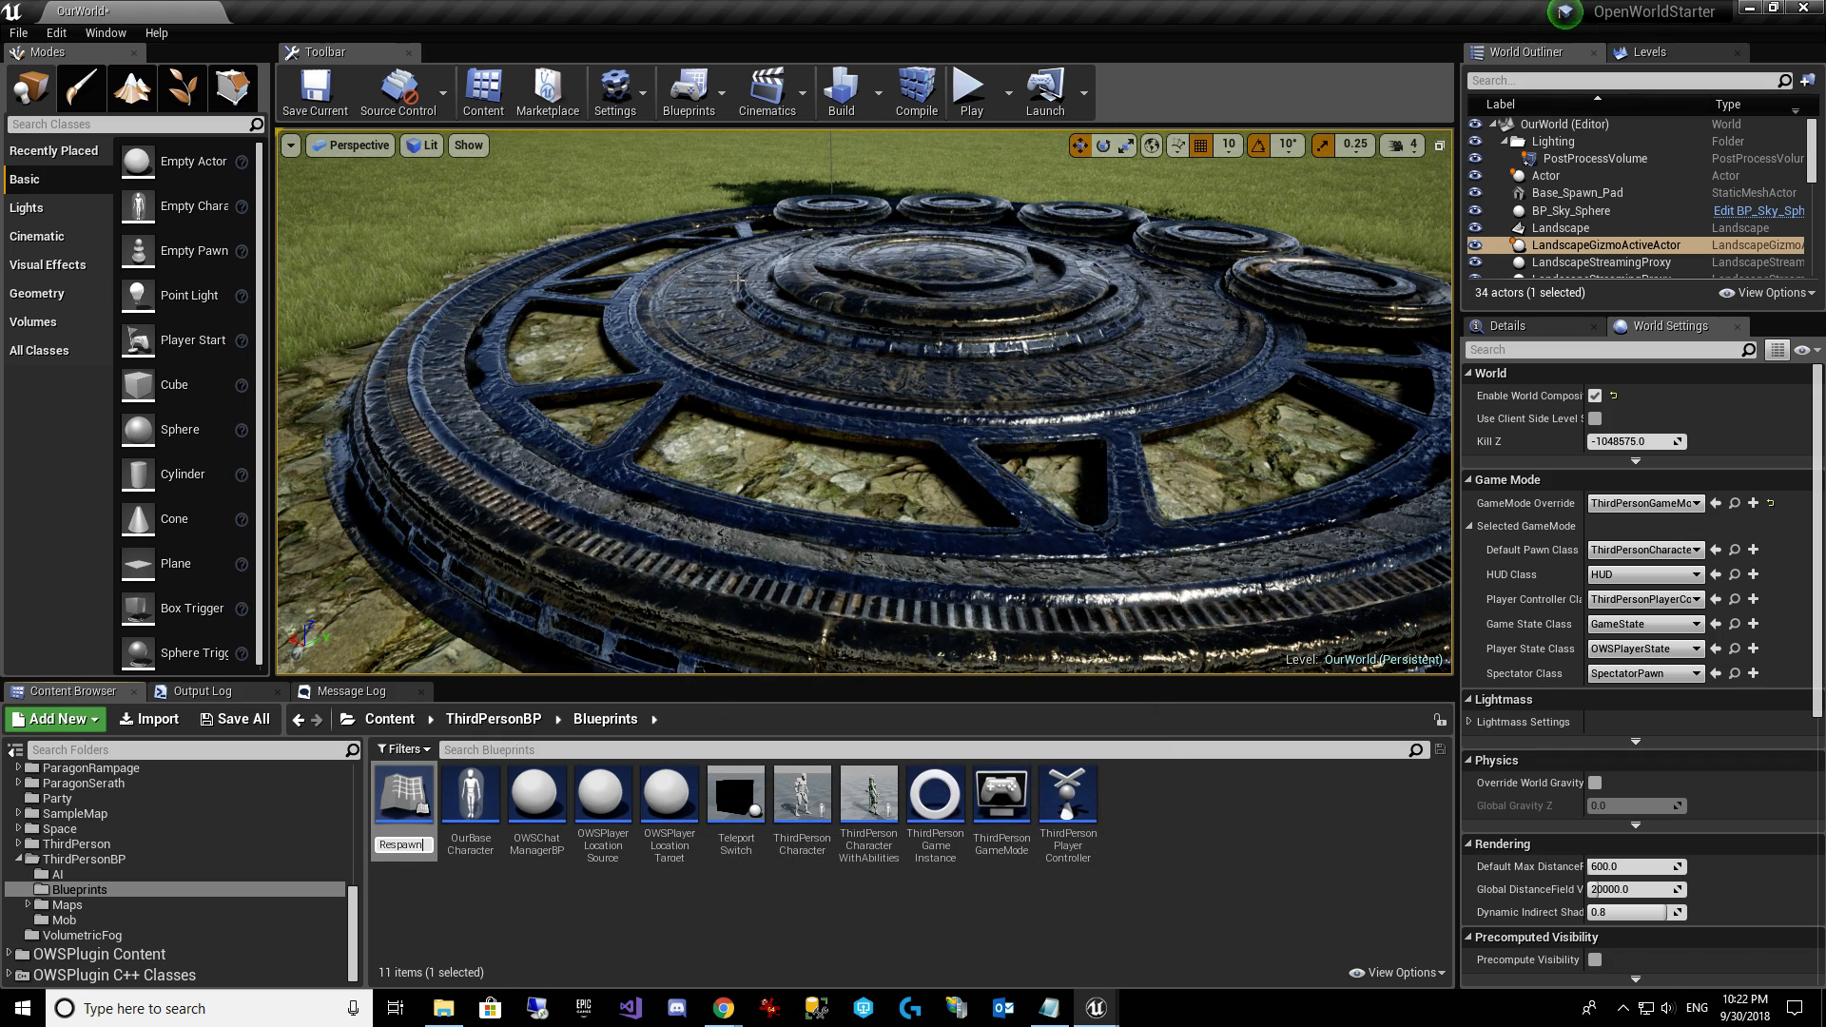
{"action": "key", "text": "Return"}
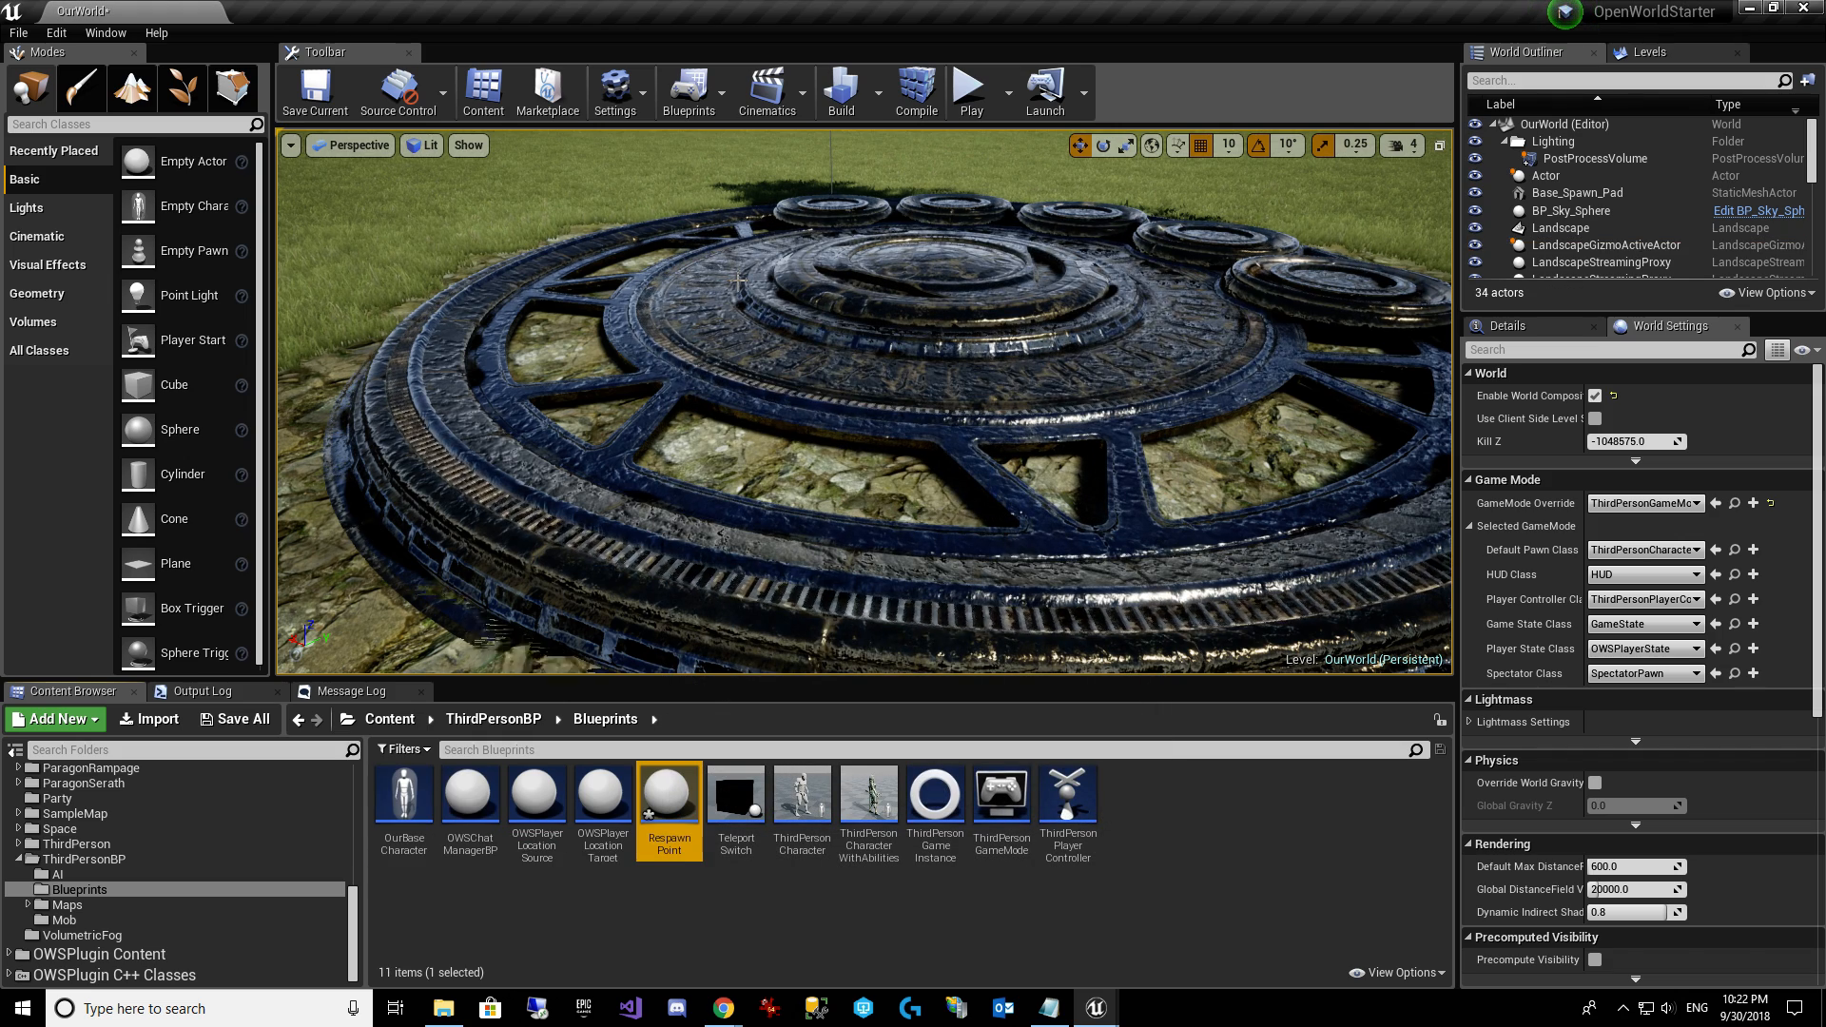
Make RespawnPoint's DefaultSceneRoot hidden in game, compile and save the blueprint, and close it.
{"action": "double_click", "coordinate": [678, 809]}
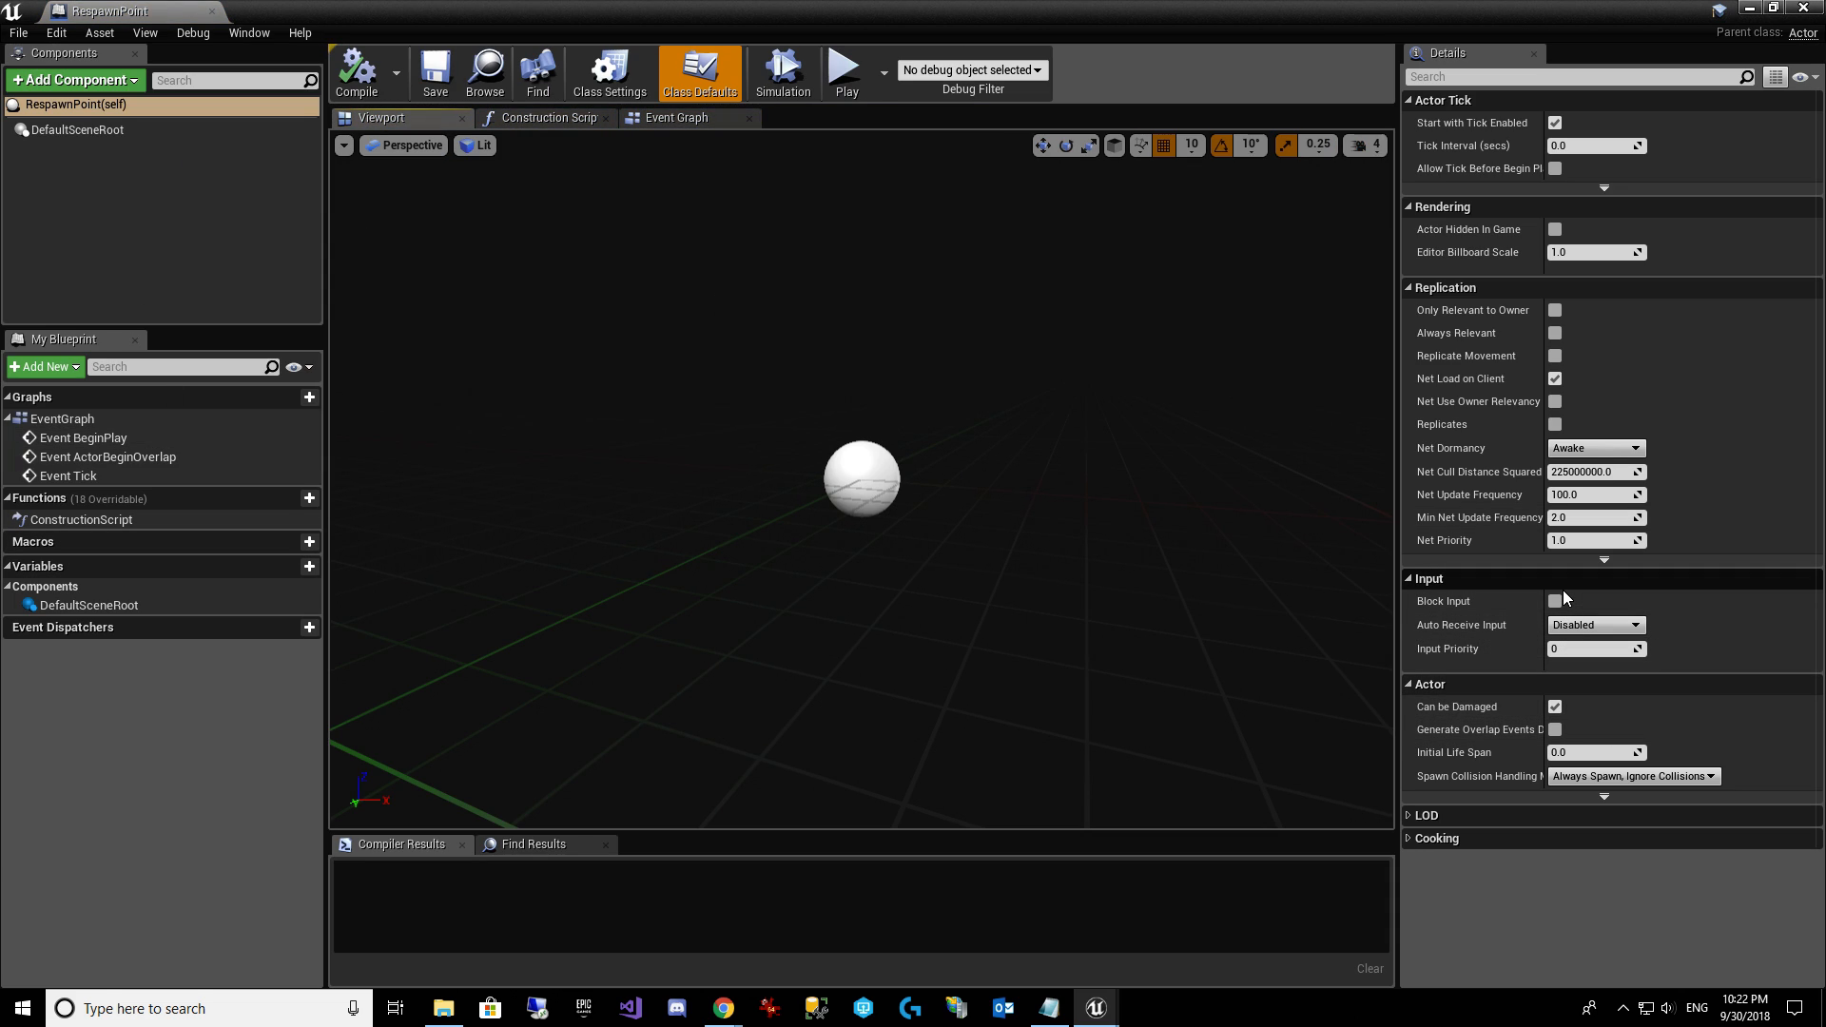
{"action": "left_click", "coordinate": [76, 130]}
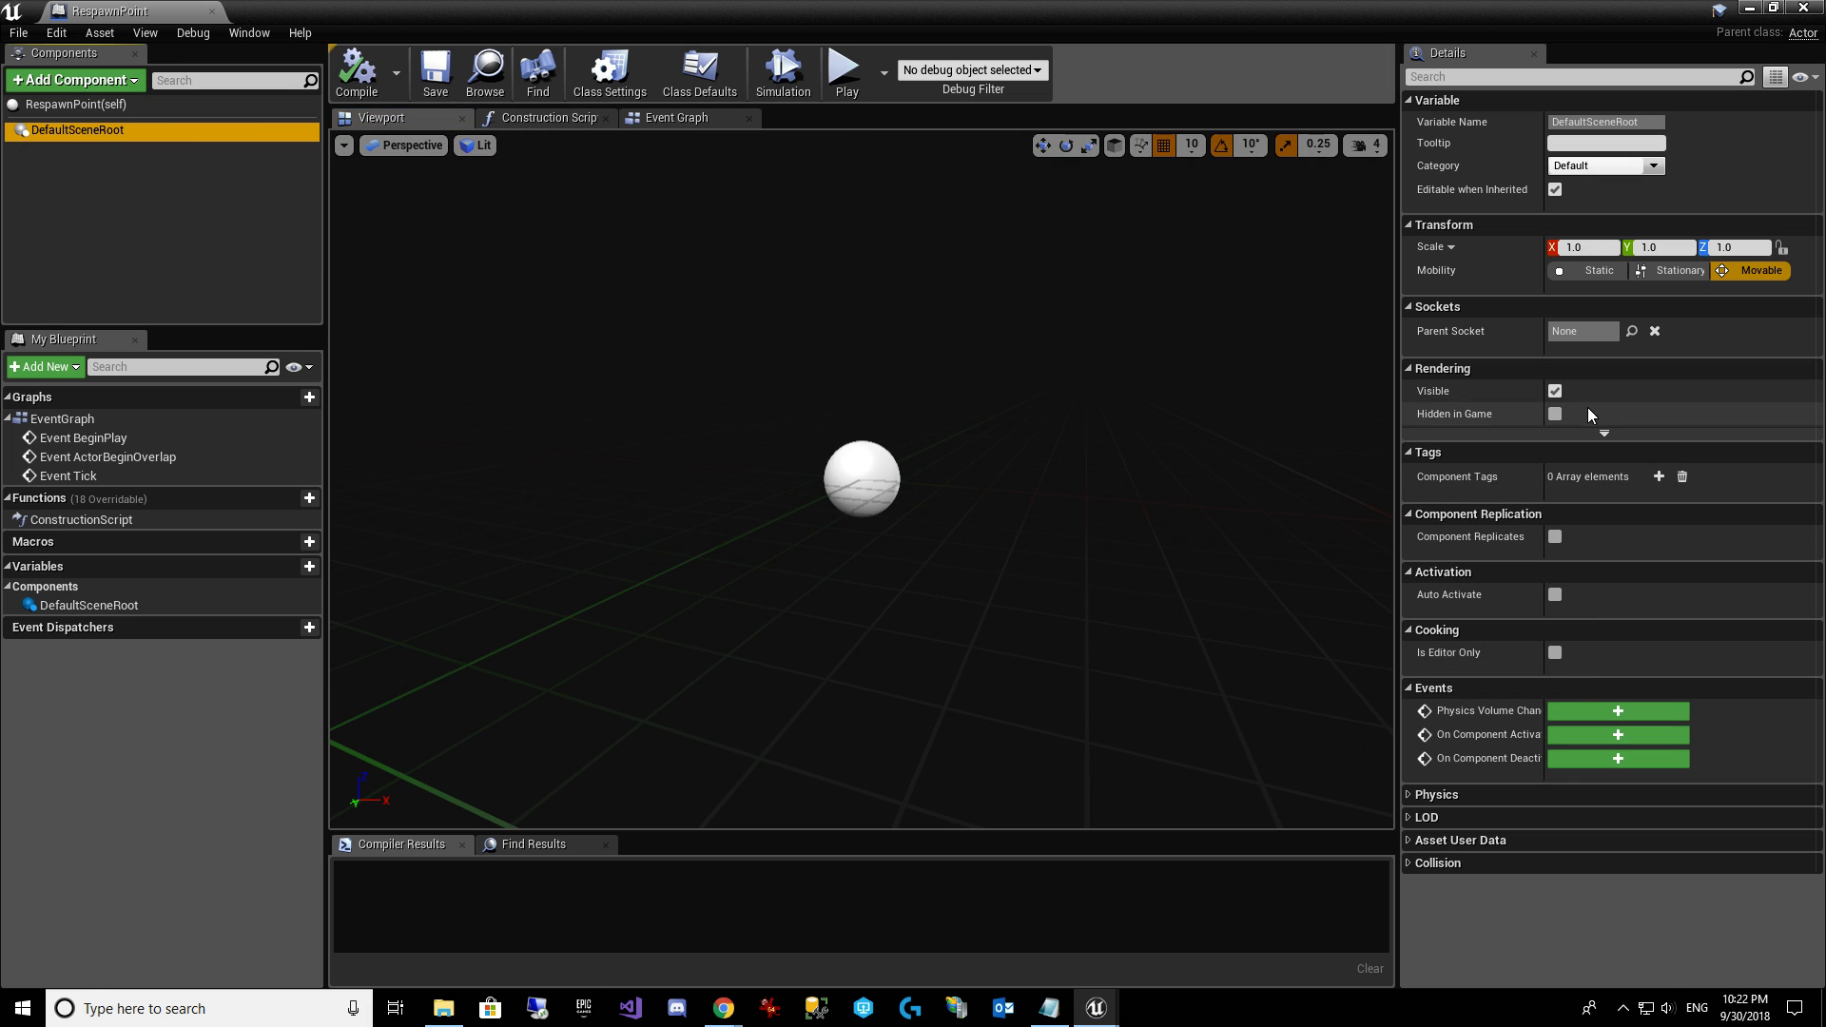
{"action": "left_click", "coordinate": [1557, 416]}
{"action": "left_click", "coordinate": [371, 78]}
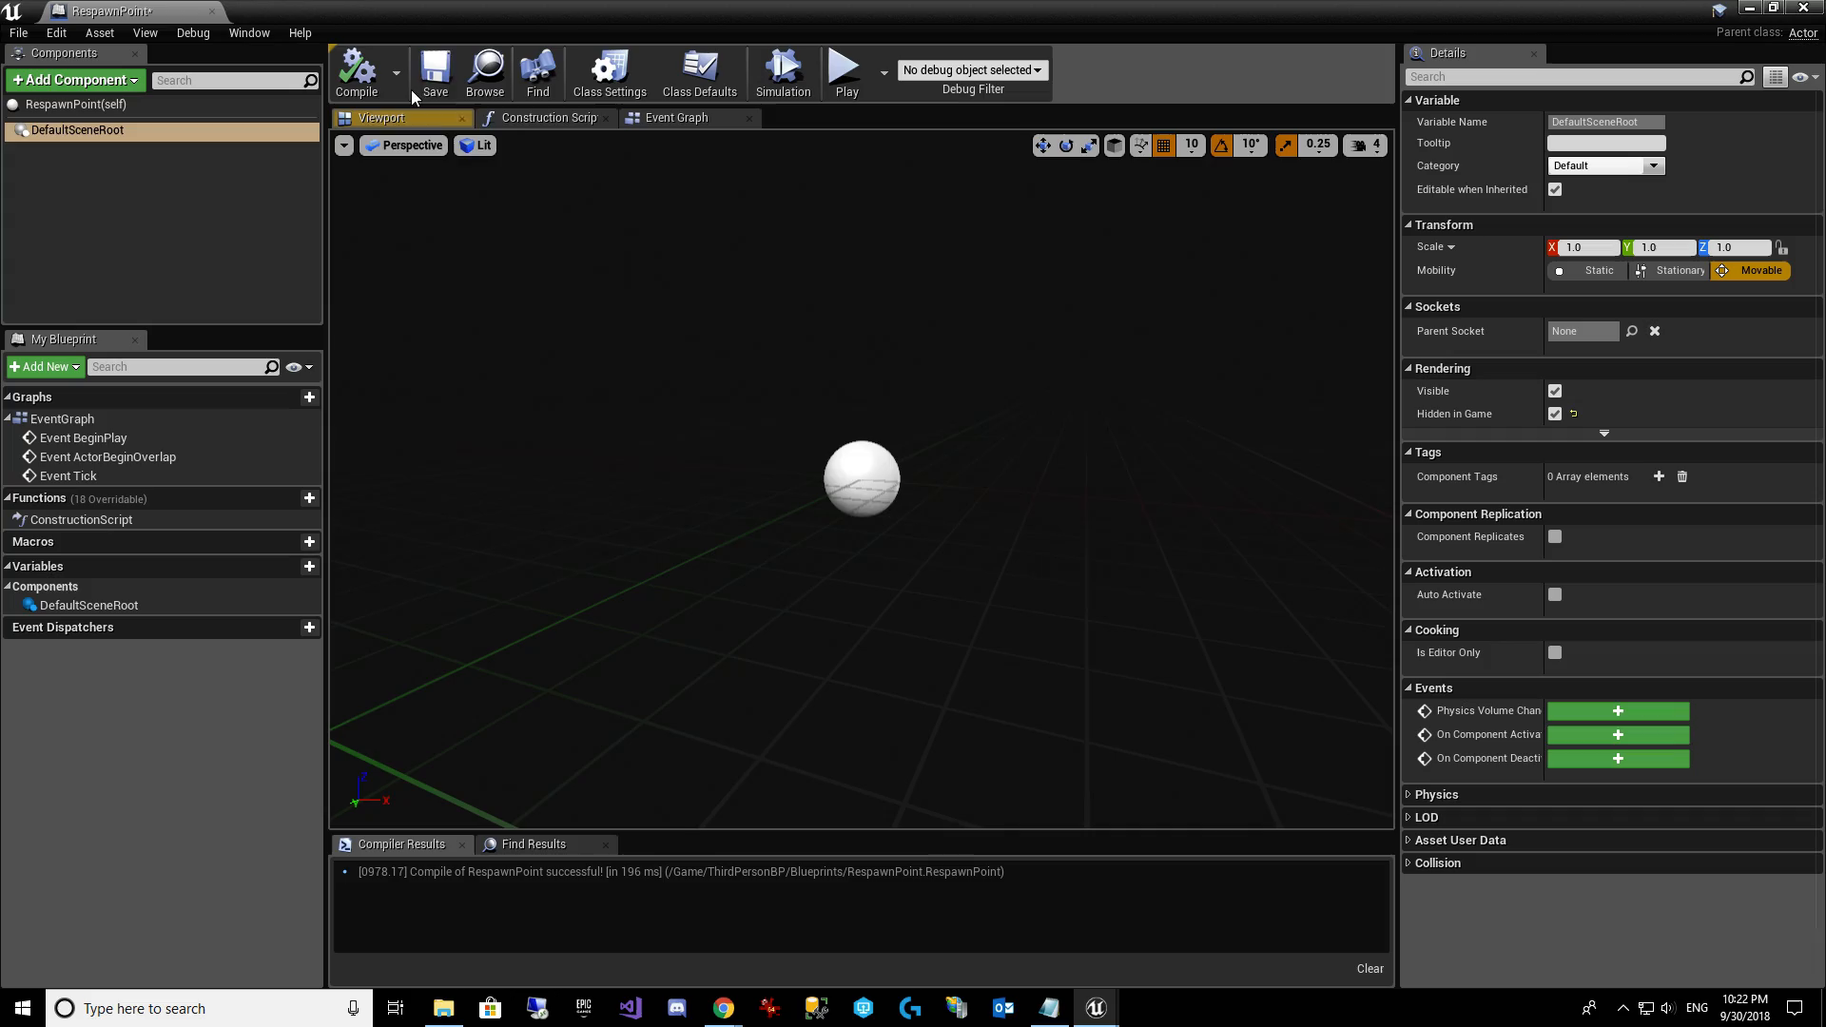
{"action": "left_click", "coordinate": [211, 11]}
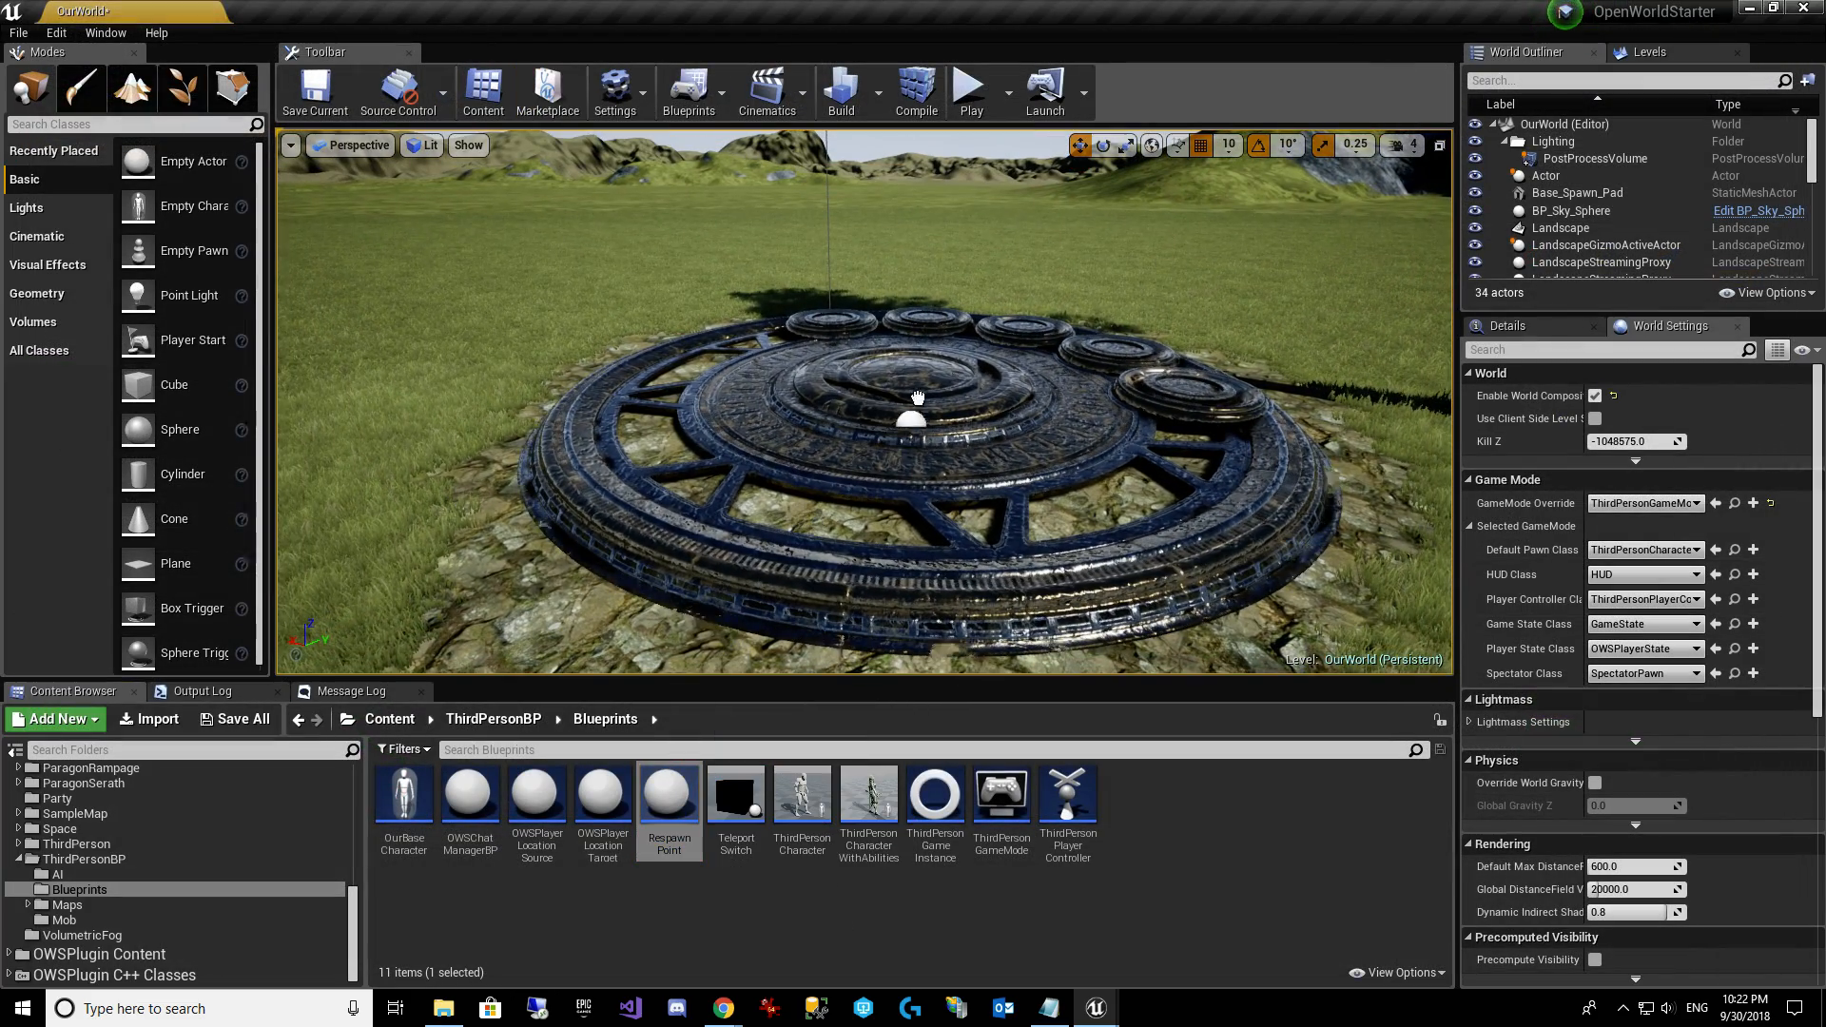
Place a RespawnPoint actor on the spawn pad and move it to the pad's centre.
{"action": "left_click_drag", "start_coordinate": [909, 376], "coordinate": [909, 374]}
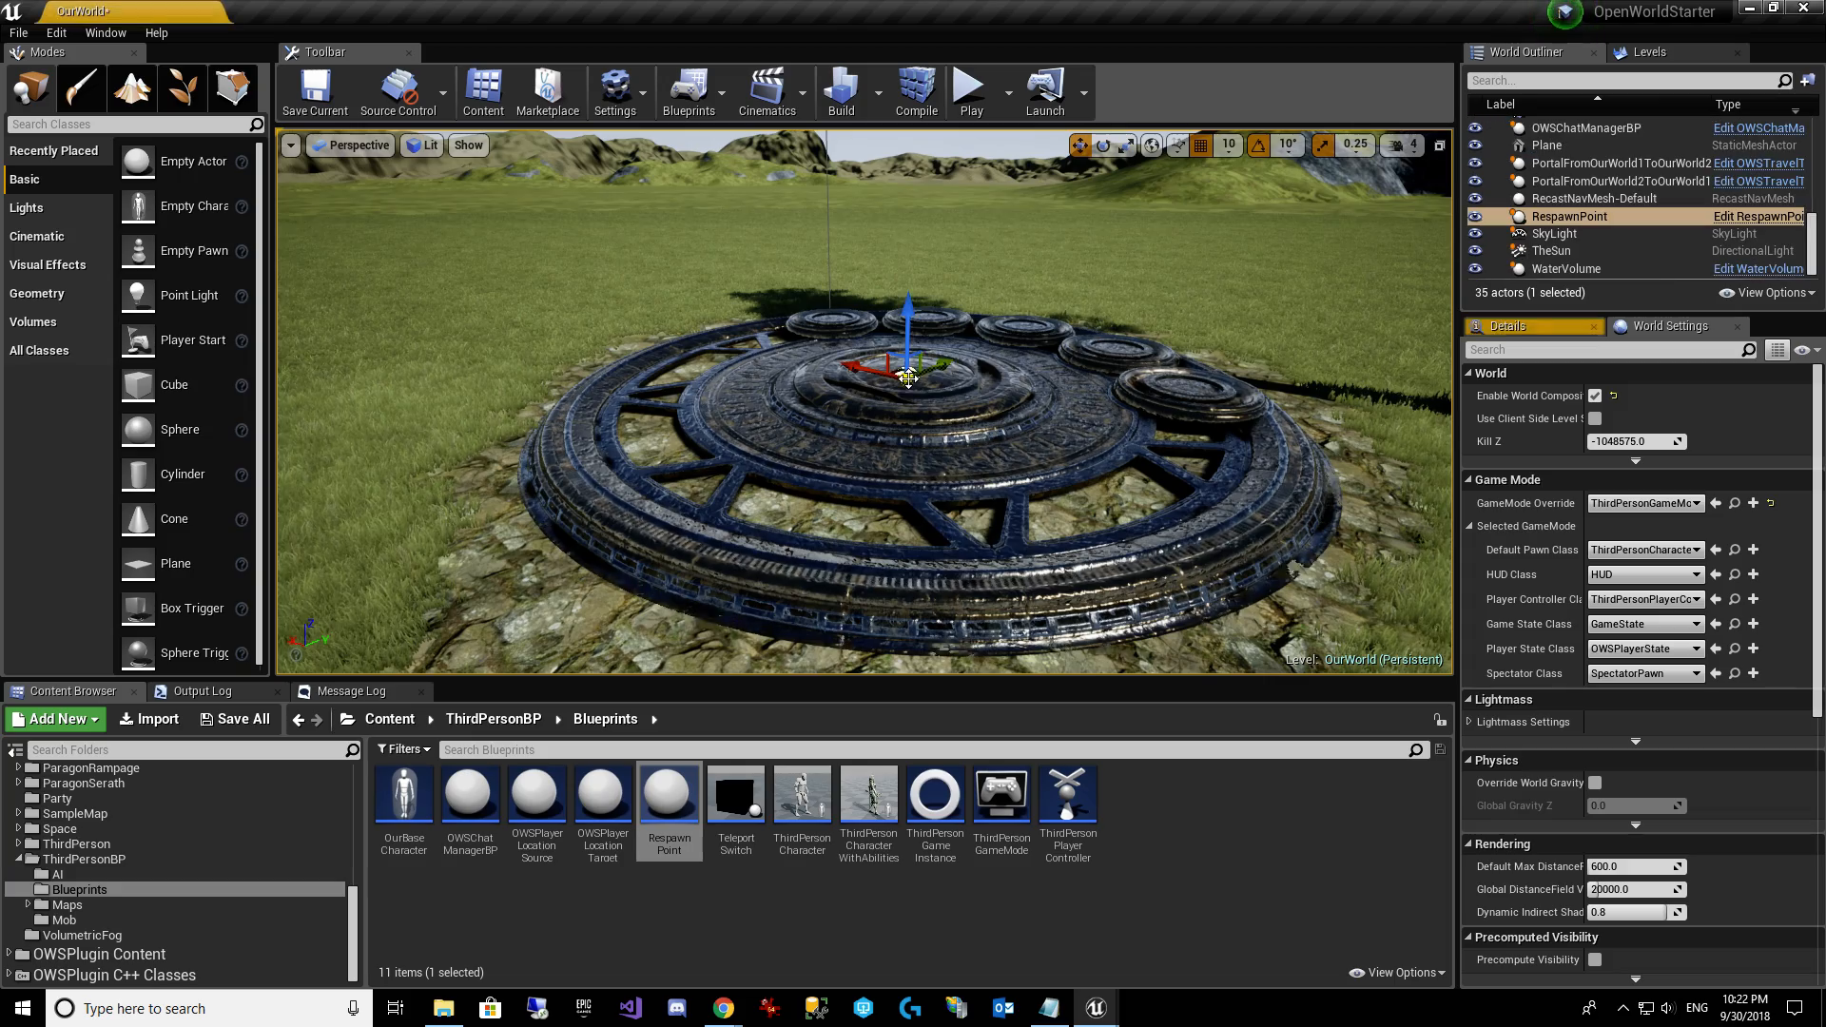
{"action": "key", "text": "w"}
{"action": "right_click_drag", "start_coordinate": [781, 455], "coordinate": [571, 504]}
{"action": "key", "text": "d"}
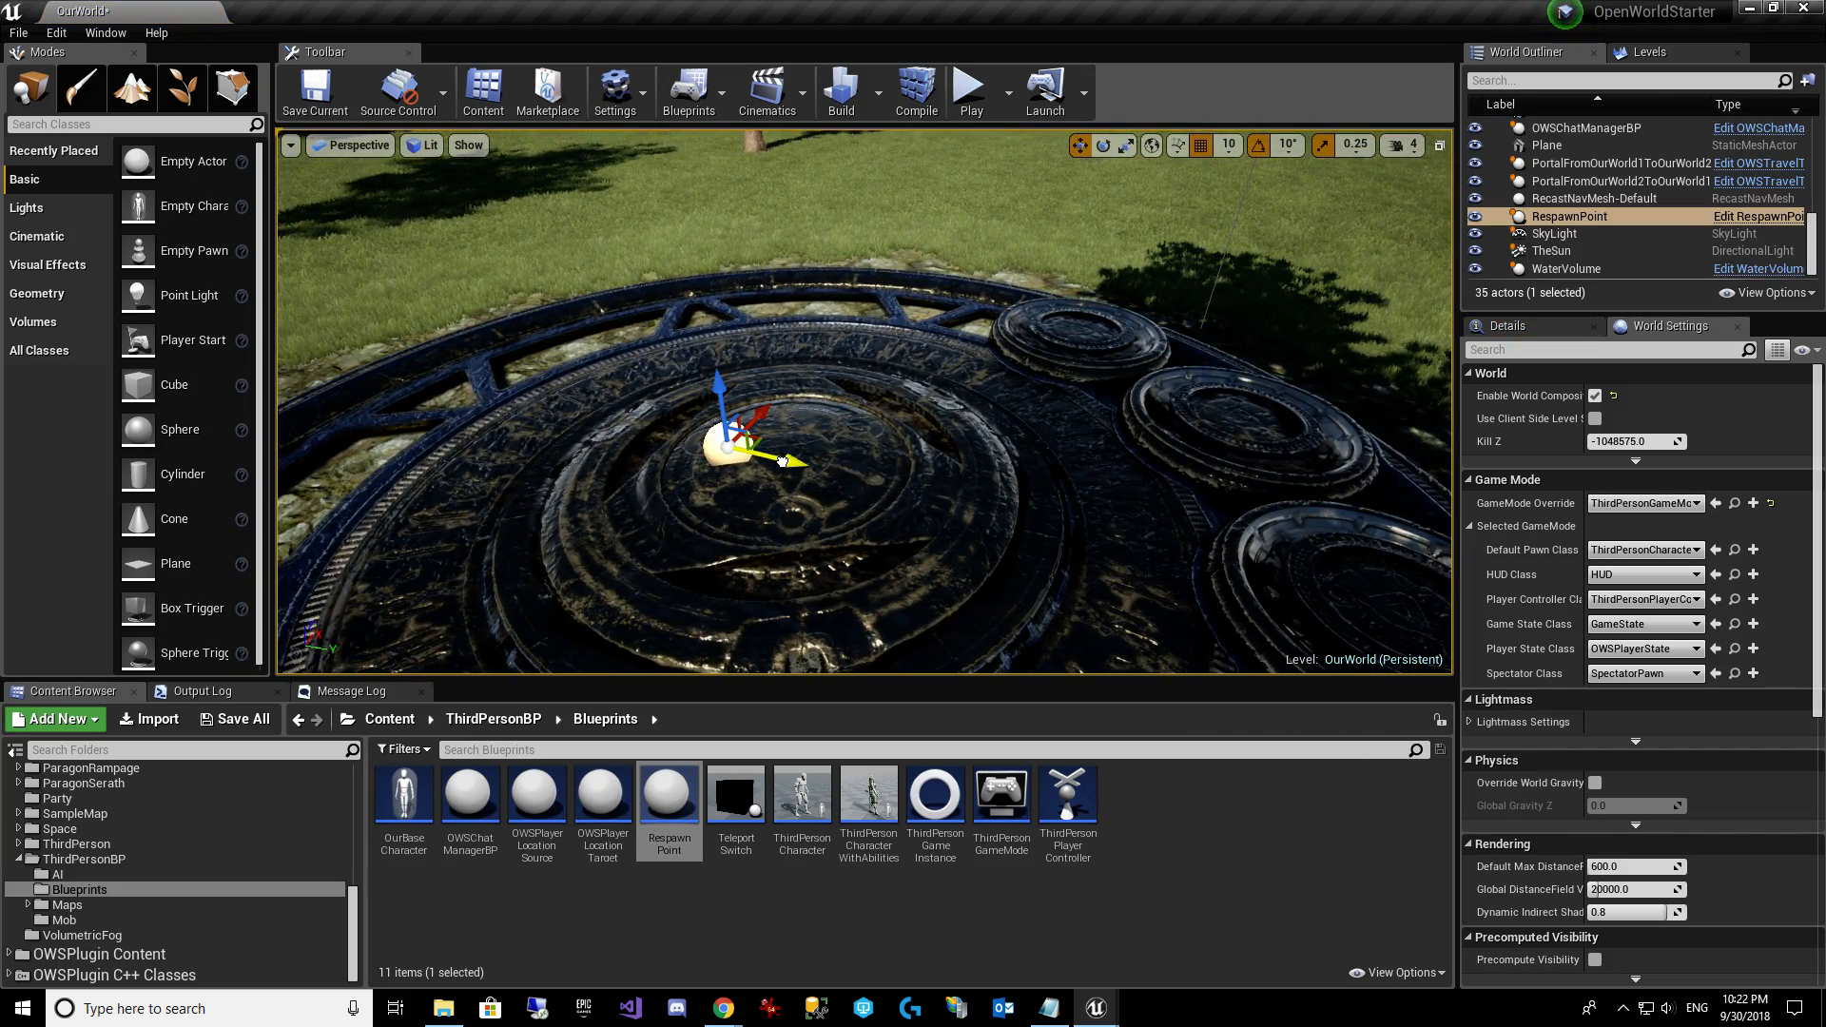
{"action": "left_click_drag", "start_coordinate": [783, 462], "coordinate": [837, 463]}
{"action": "key", "text": "d"}
{"action": "right_click_drag", "start_coordinate": [817, 474], "coordinate": [571, 473]}
{"action": "left_click_drag", "start_coordinate": [731, 422], "coordinate": [746, 423]}
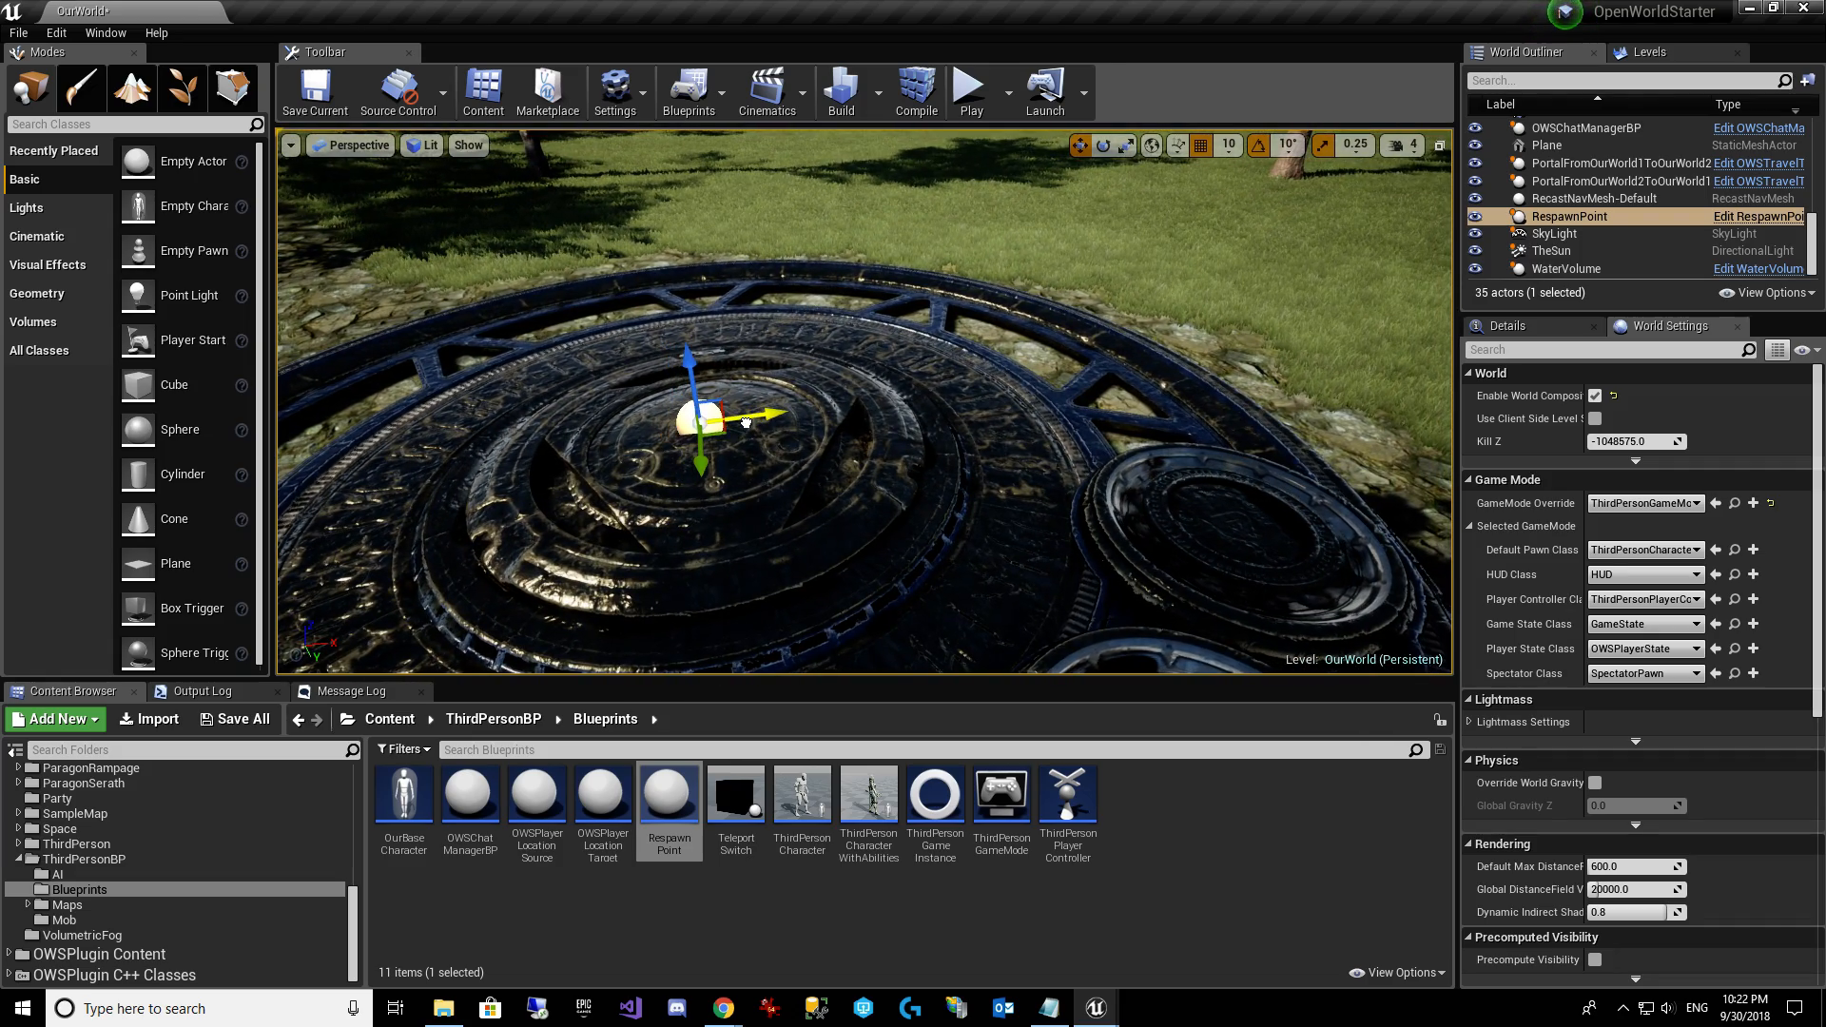
Deselect the respawn point and save the OurWorld level.
{"action": "left_click", "coordinate": [809, 302]}
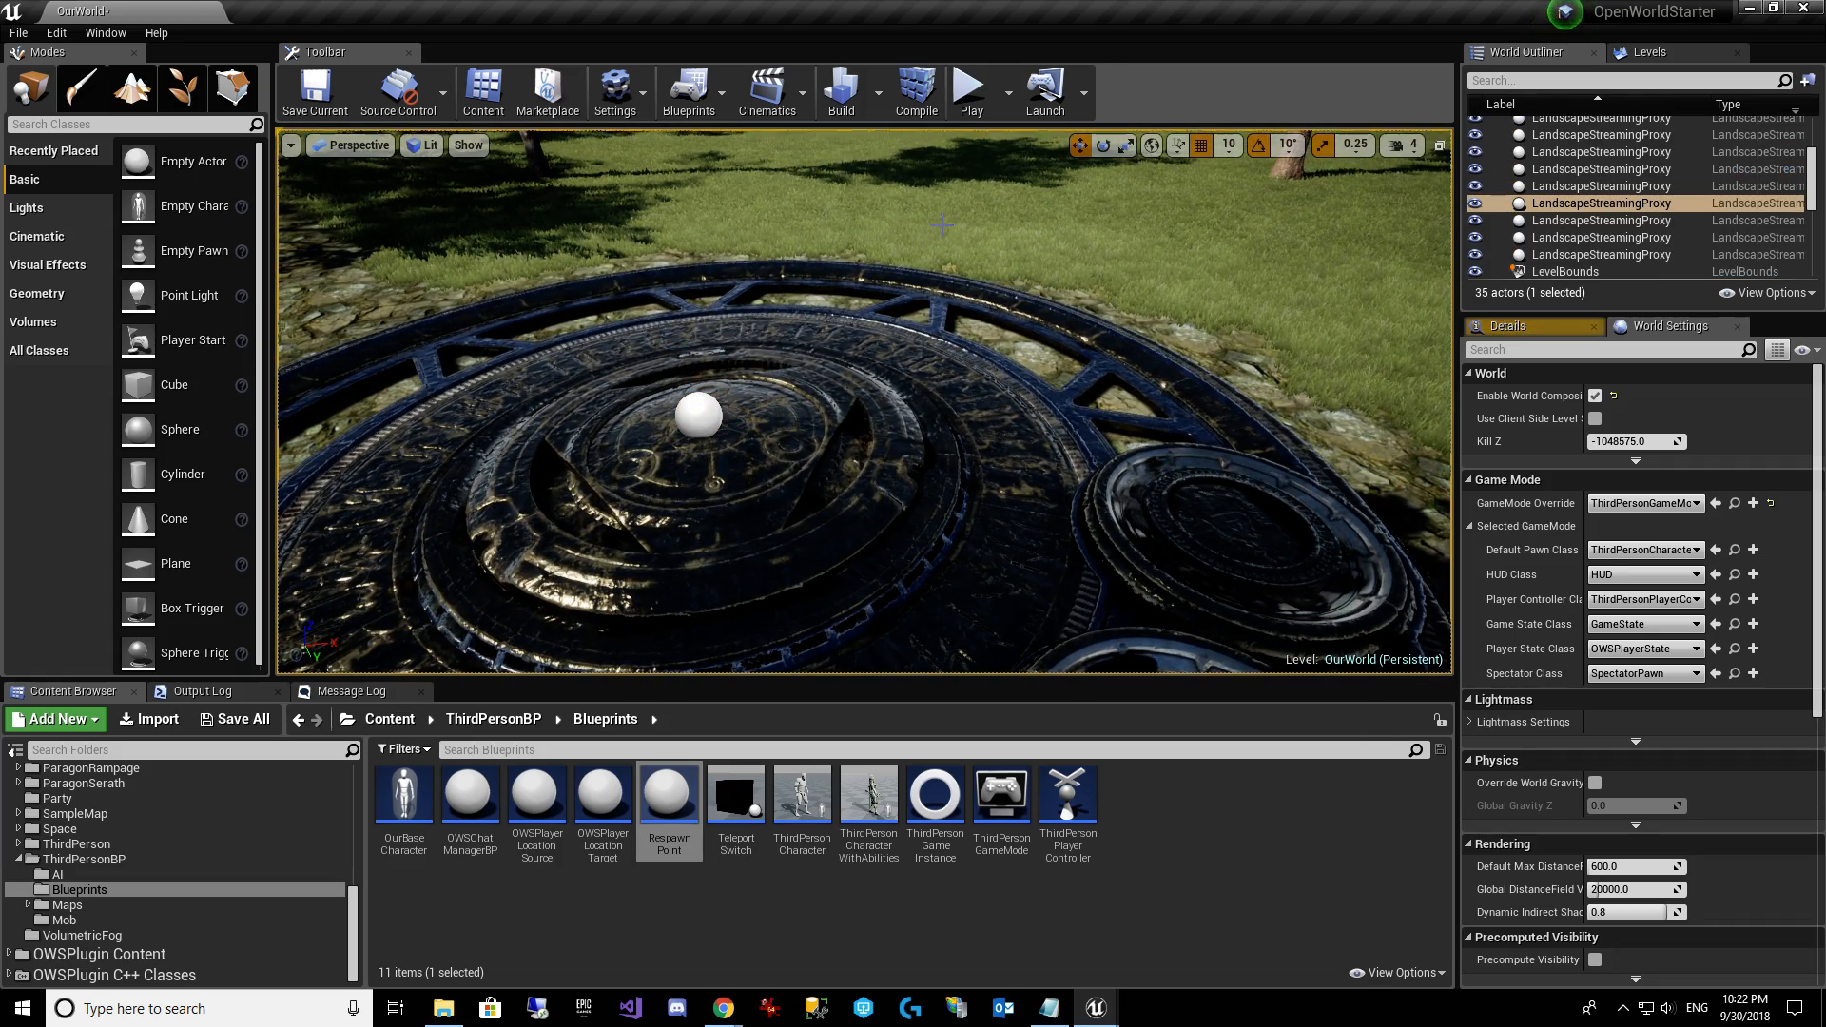
{"action": "key", "text": "s"}
{"action": "right_click_drag", "start_coordinate": [809, 303], "coordinate": [656, 306]}
{"action": "left_click", "coordinate": [319, 92]}
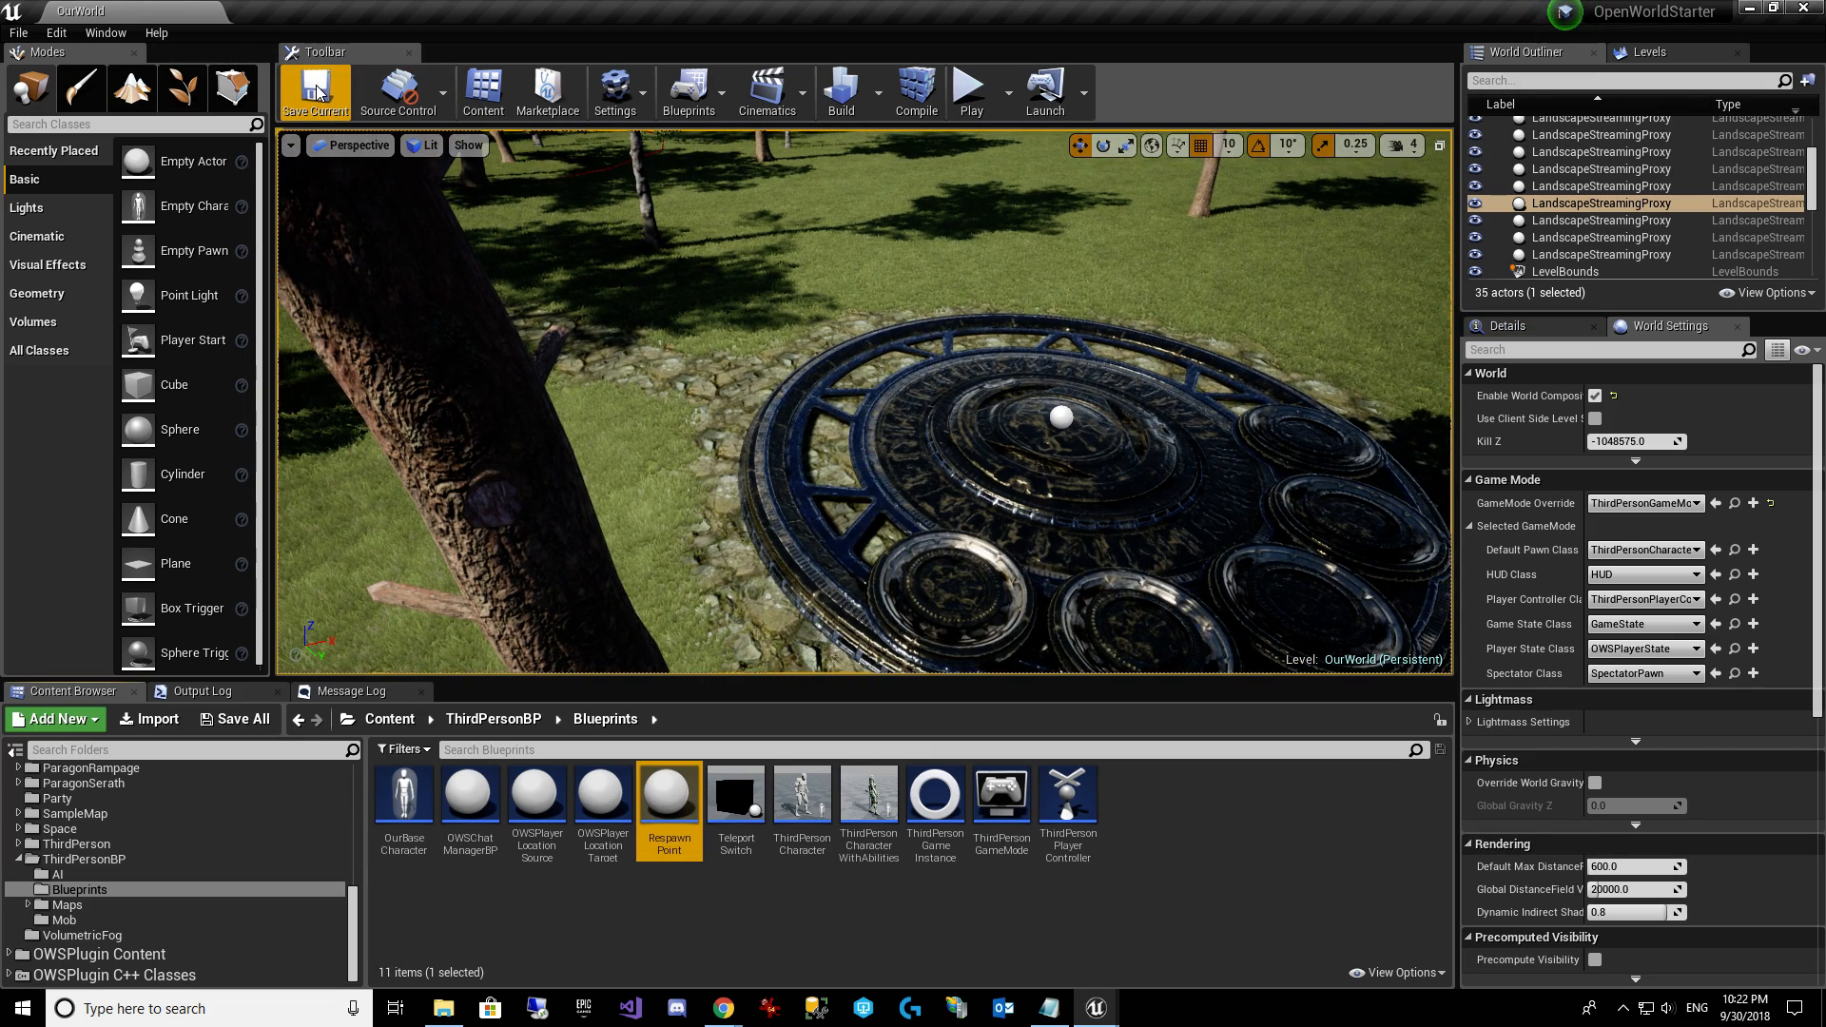
{"action": "left_click", "coordinate": [670, 934]}
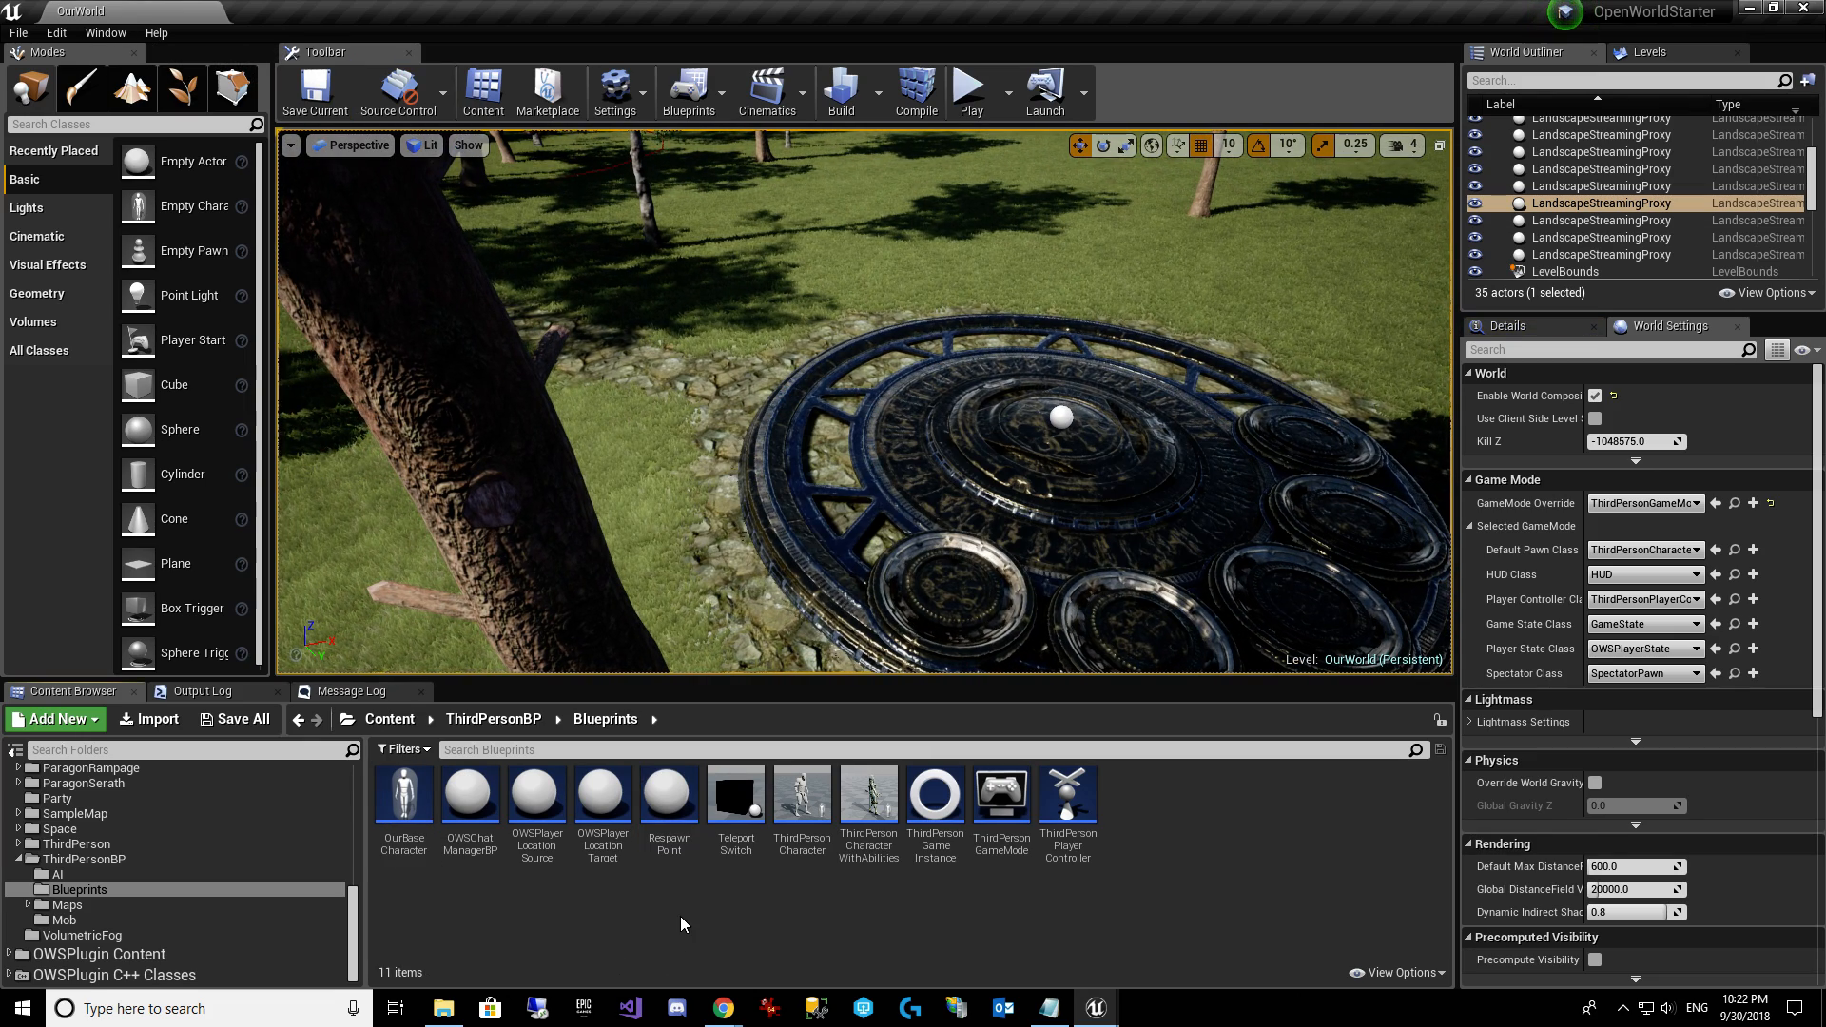
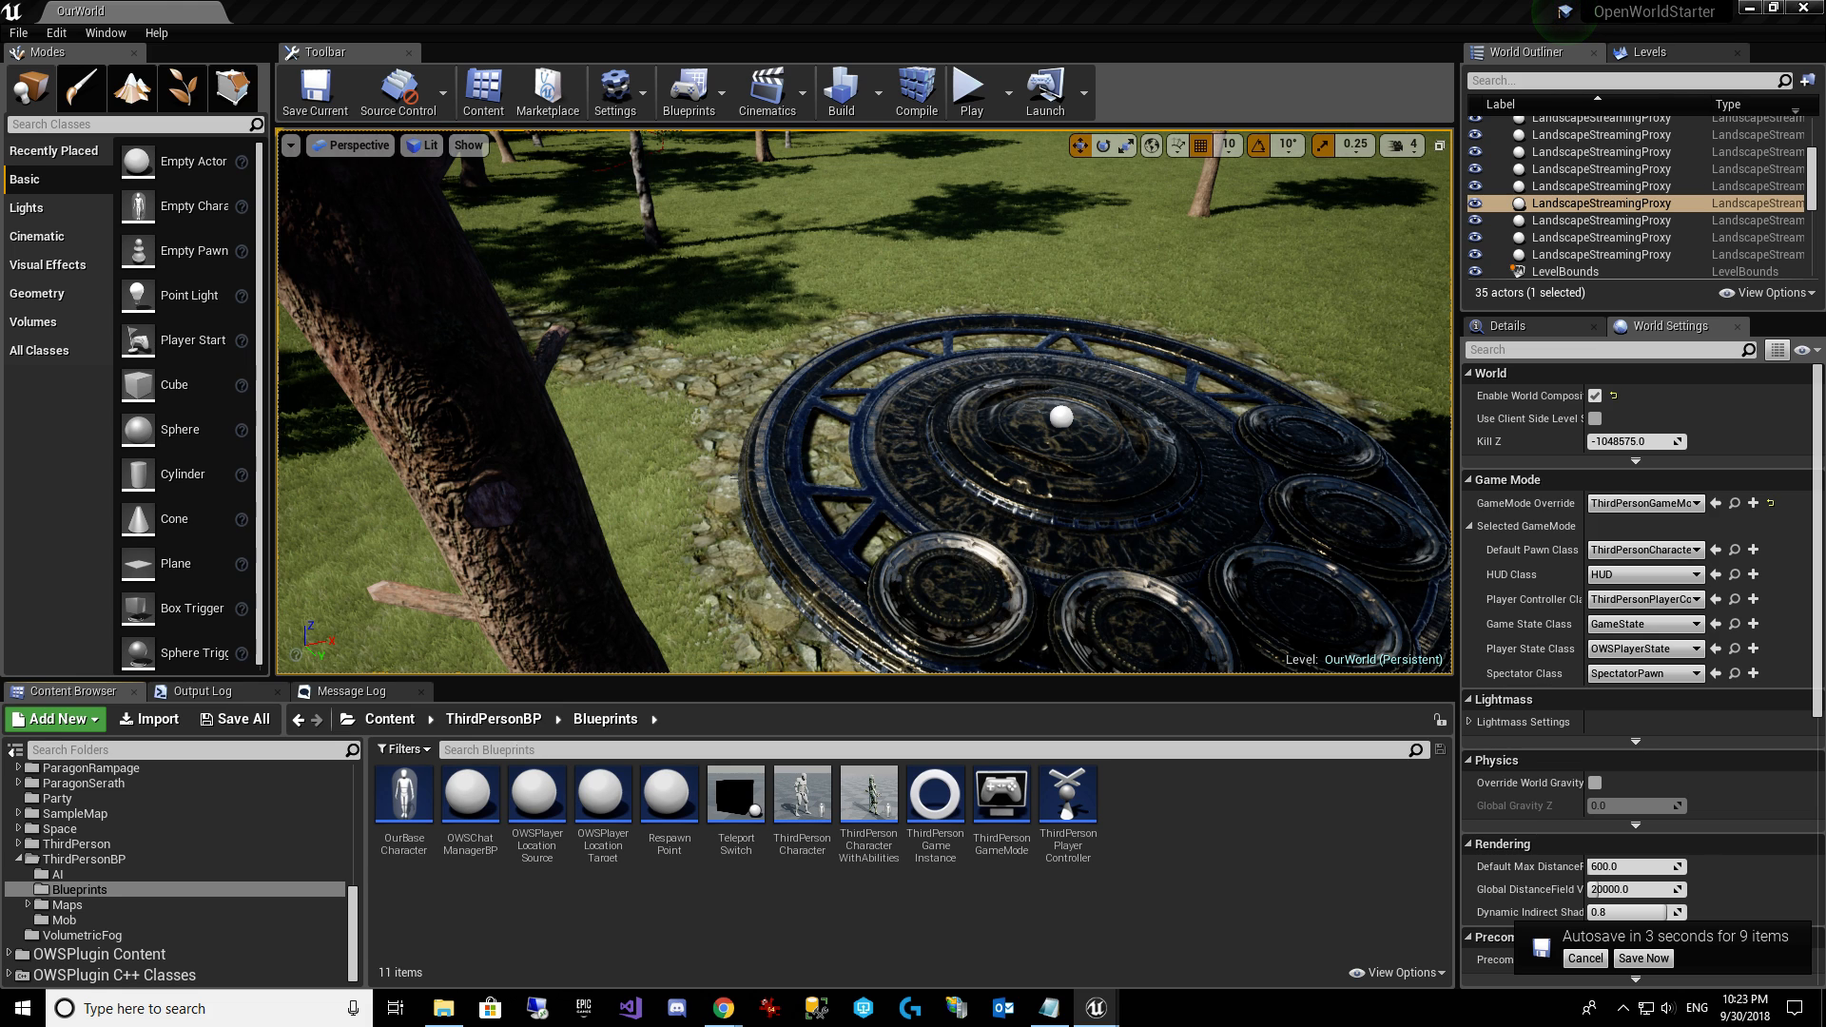
Open the OurBaseCharacter blueprint and widen the comment box around the Teleport and Print String nodes in its Event Graph.
{"action": "double_click", "coordinate": [392, 847]}
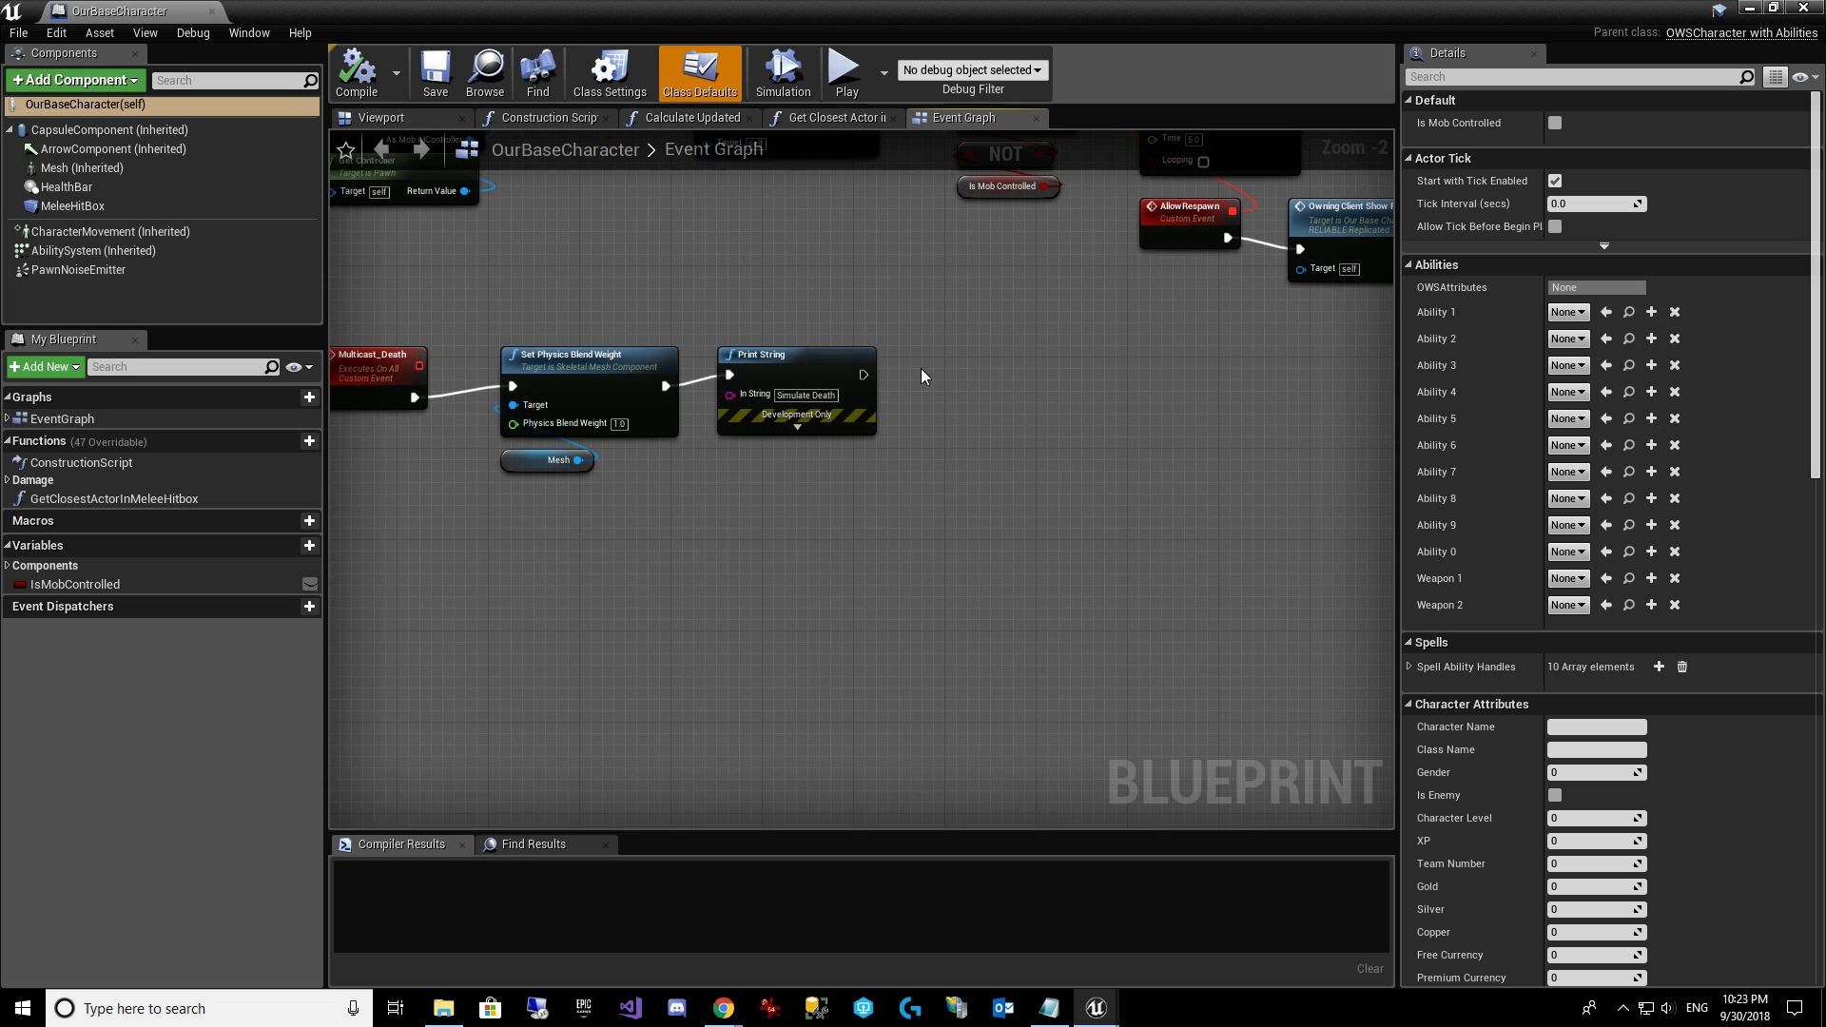
{"action": "scroll", "coordinate": [904, 253], "scroll_direction": "down", "scroll_amount": 4}
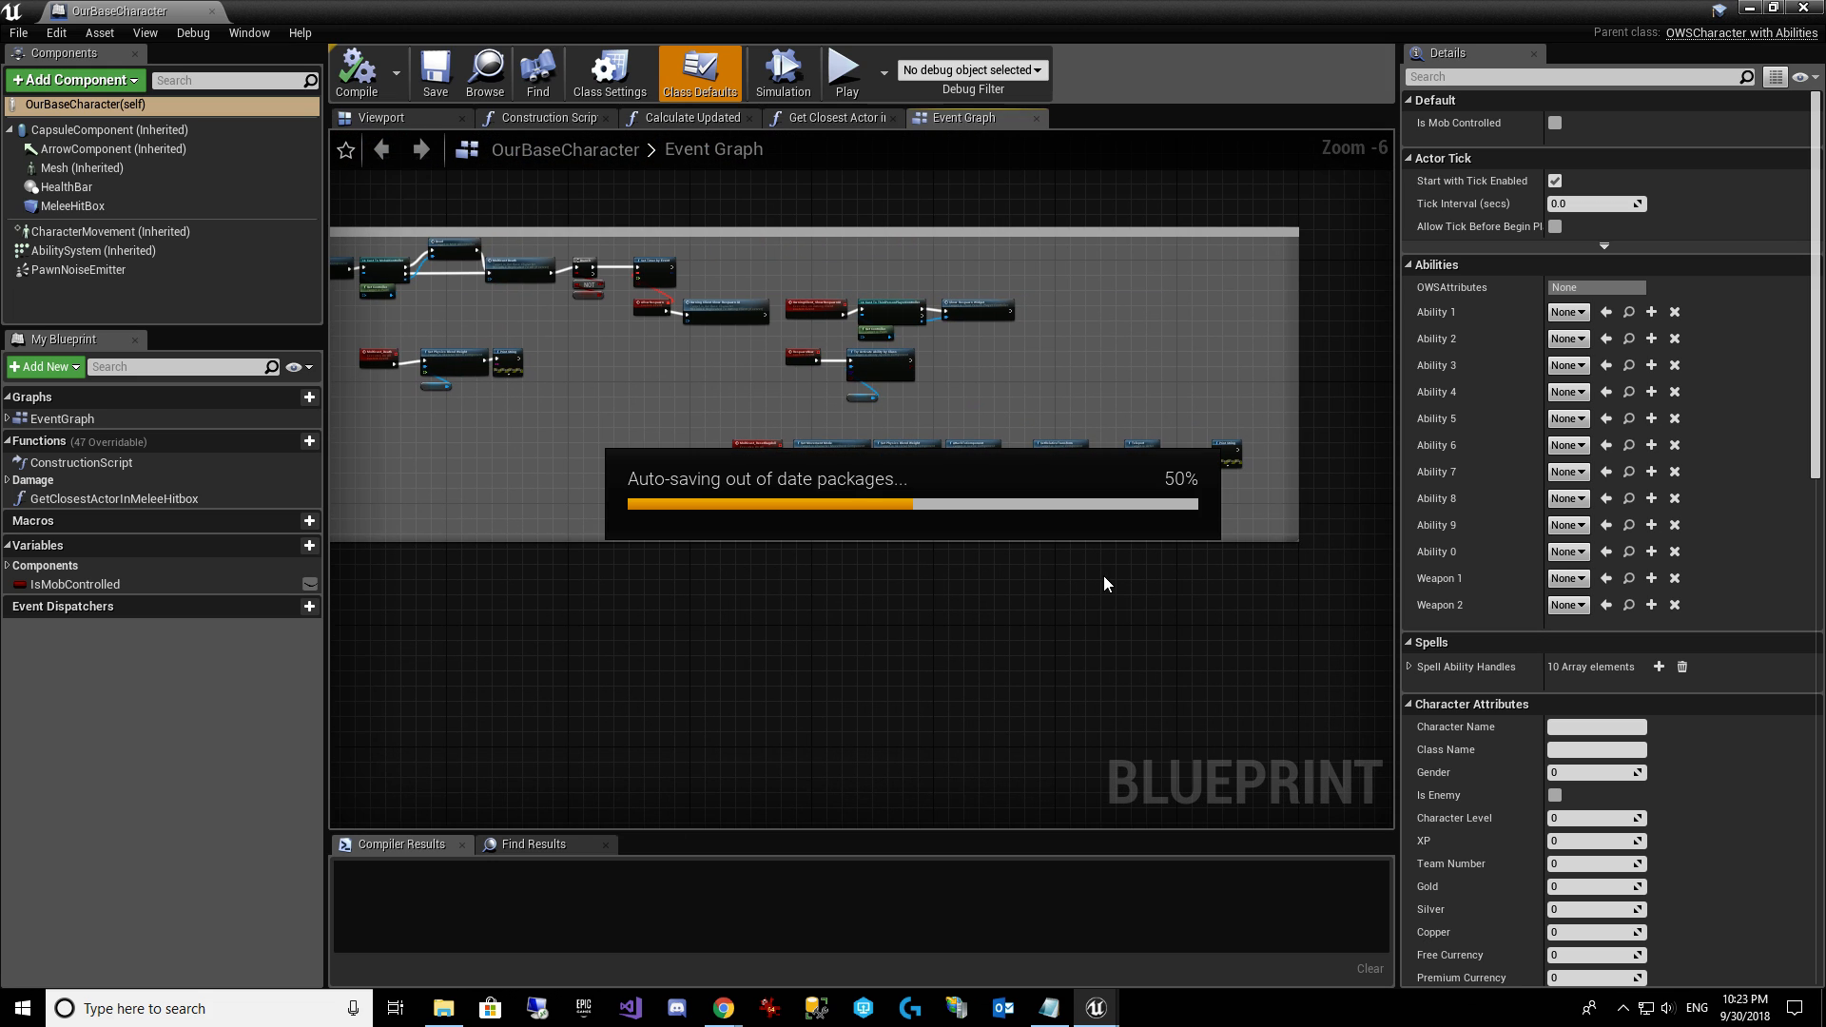
{"action": "scroll", "coordinate": [1138, 596], "scroll_direction": "up", "scroll_amount": 3}
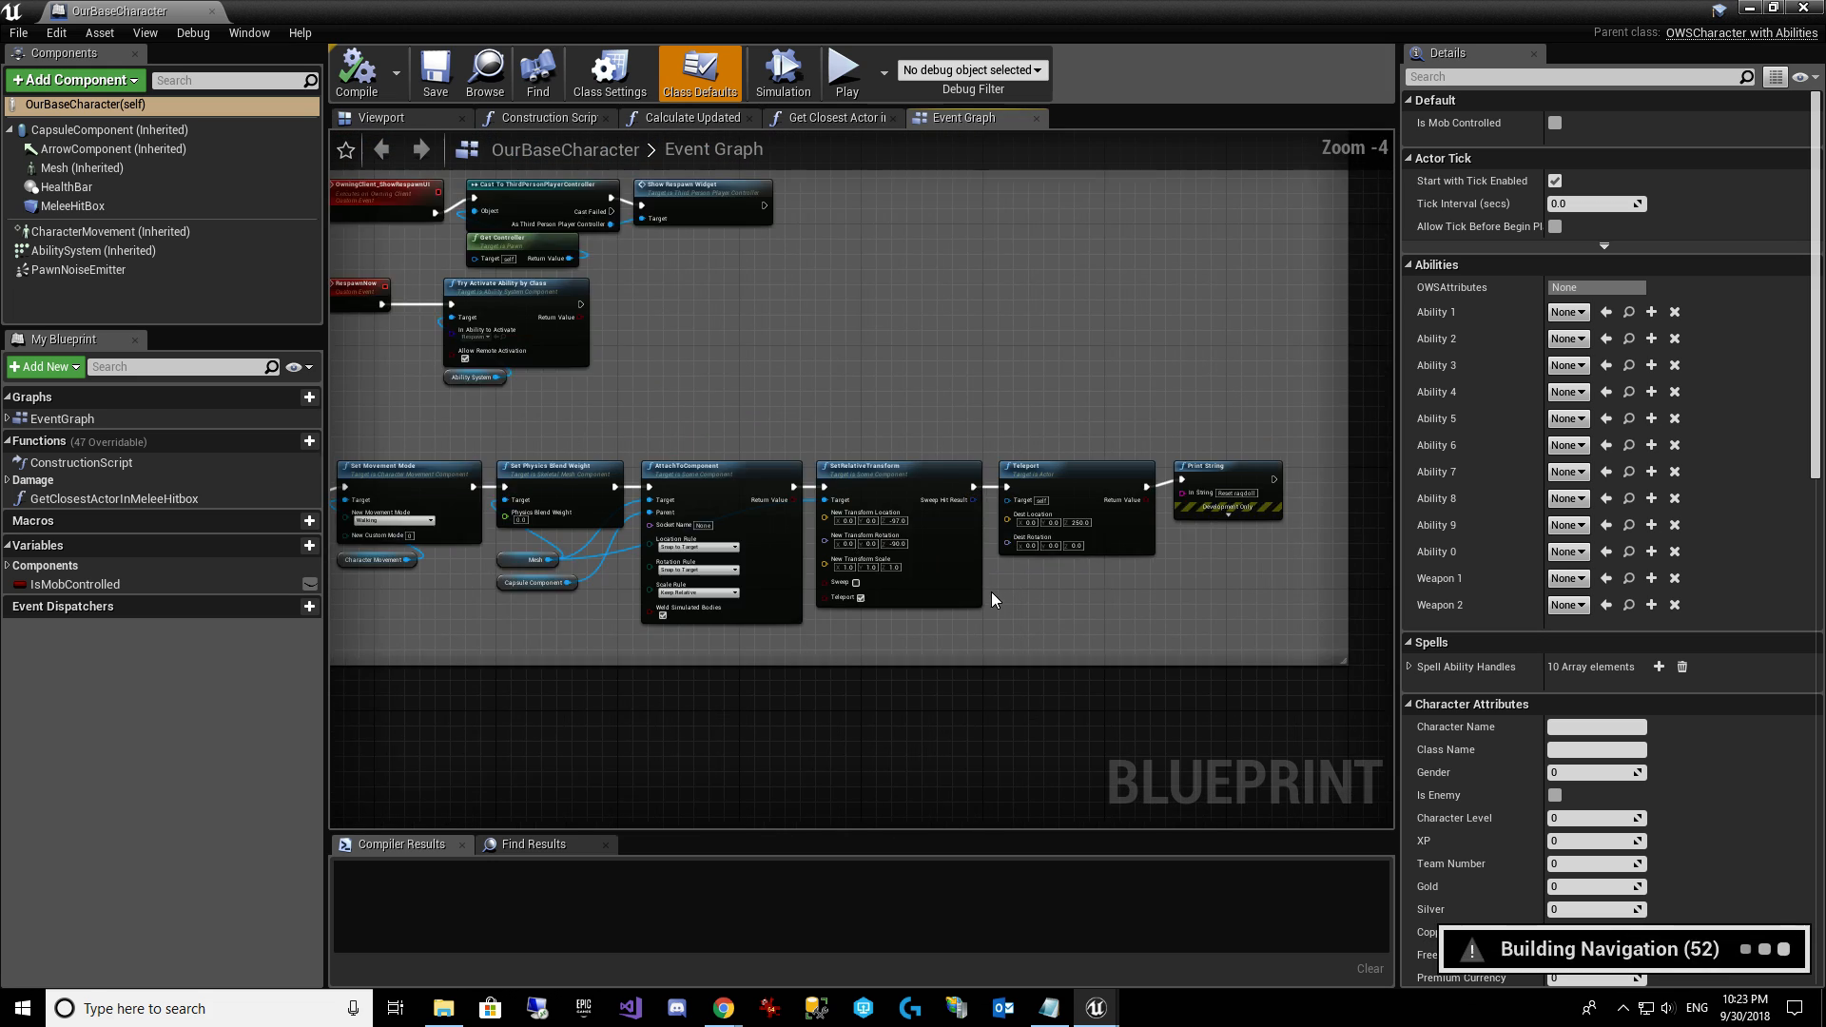
{"action": "right_click_drag", "start_coordinate": [1157, 568], "coordinate": [595, 558]}
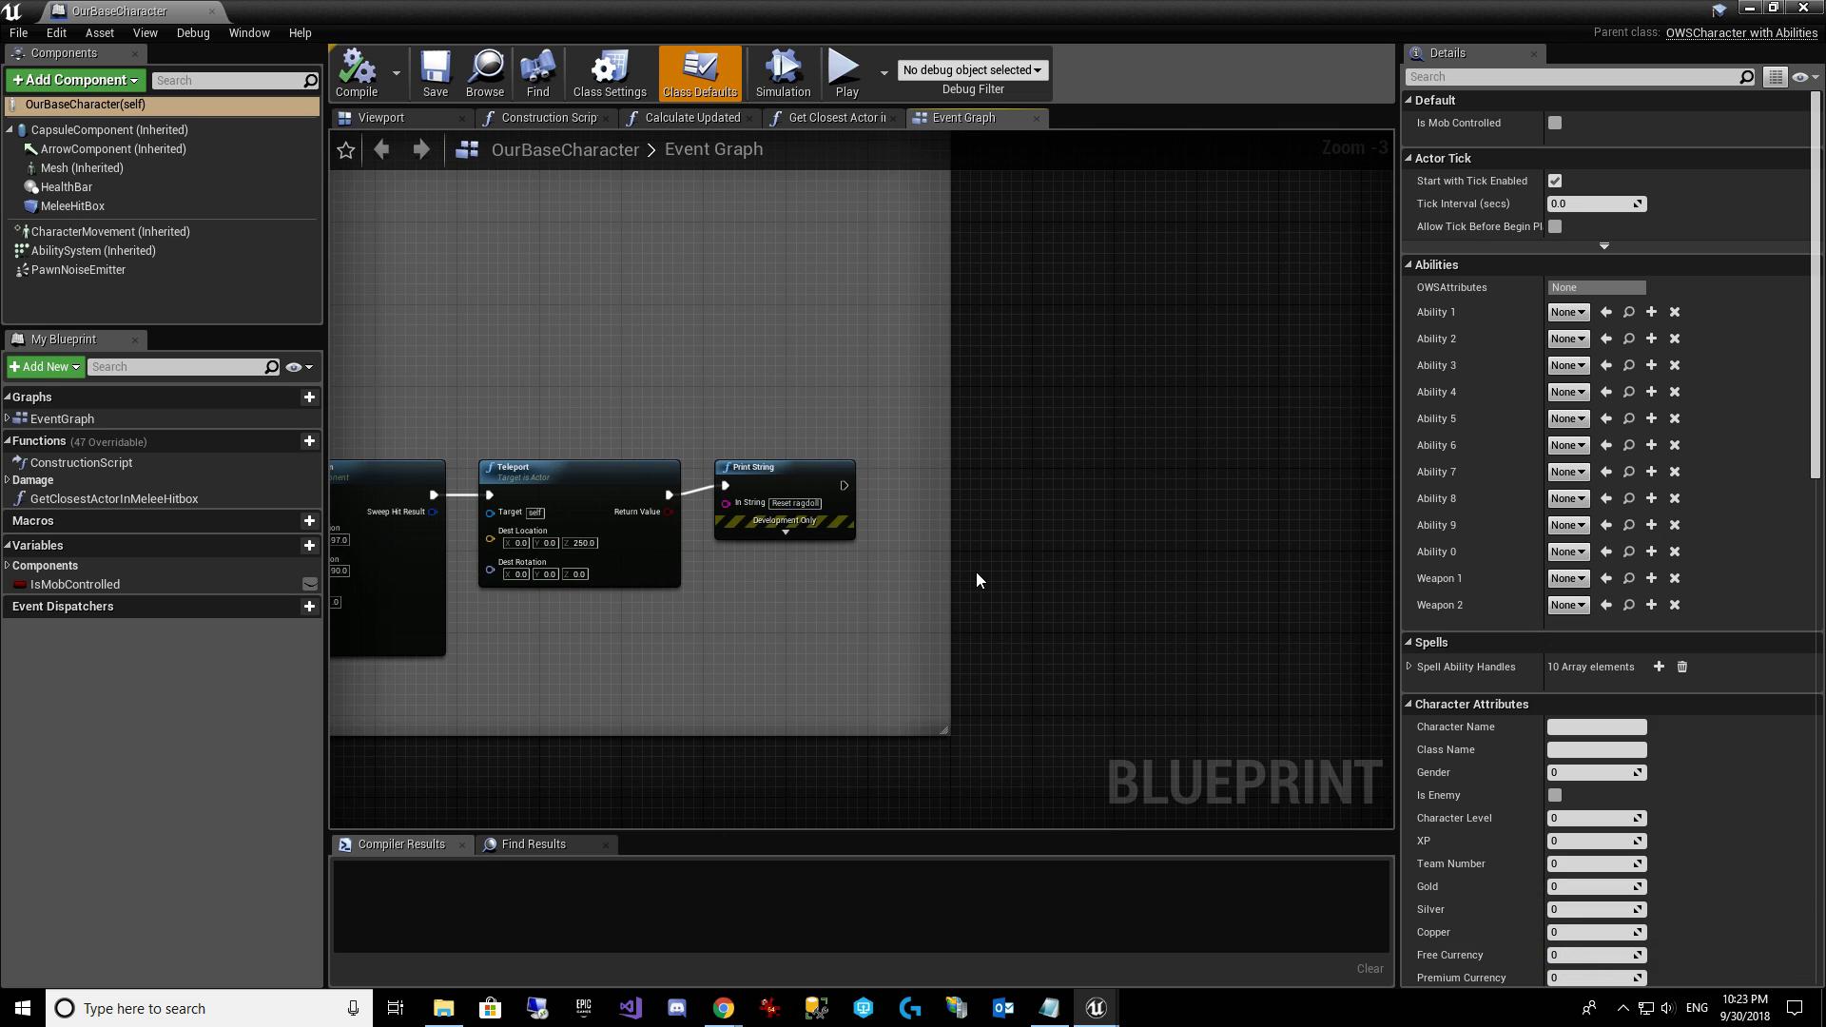
{"action": "left_click_drag", "start_coordinate": [949, 576], "coordinate": [1389, 591]}
{"action": "right_click_drag", "start_coordinate": [995, 646], "coordinate": [847, 645]}
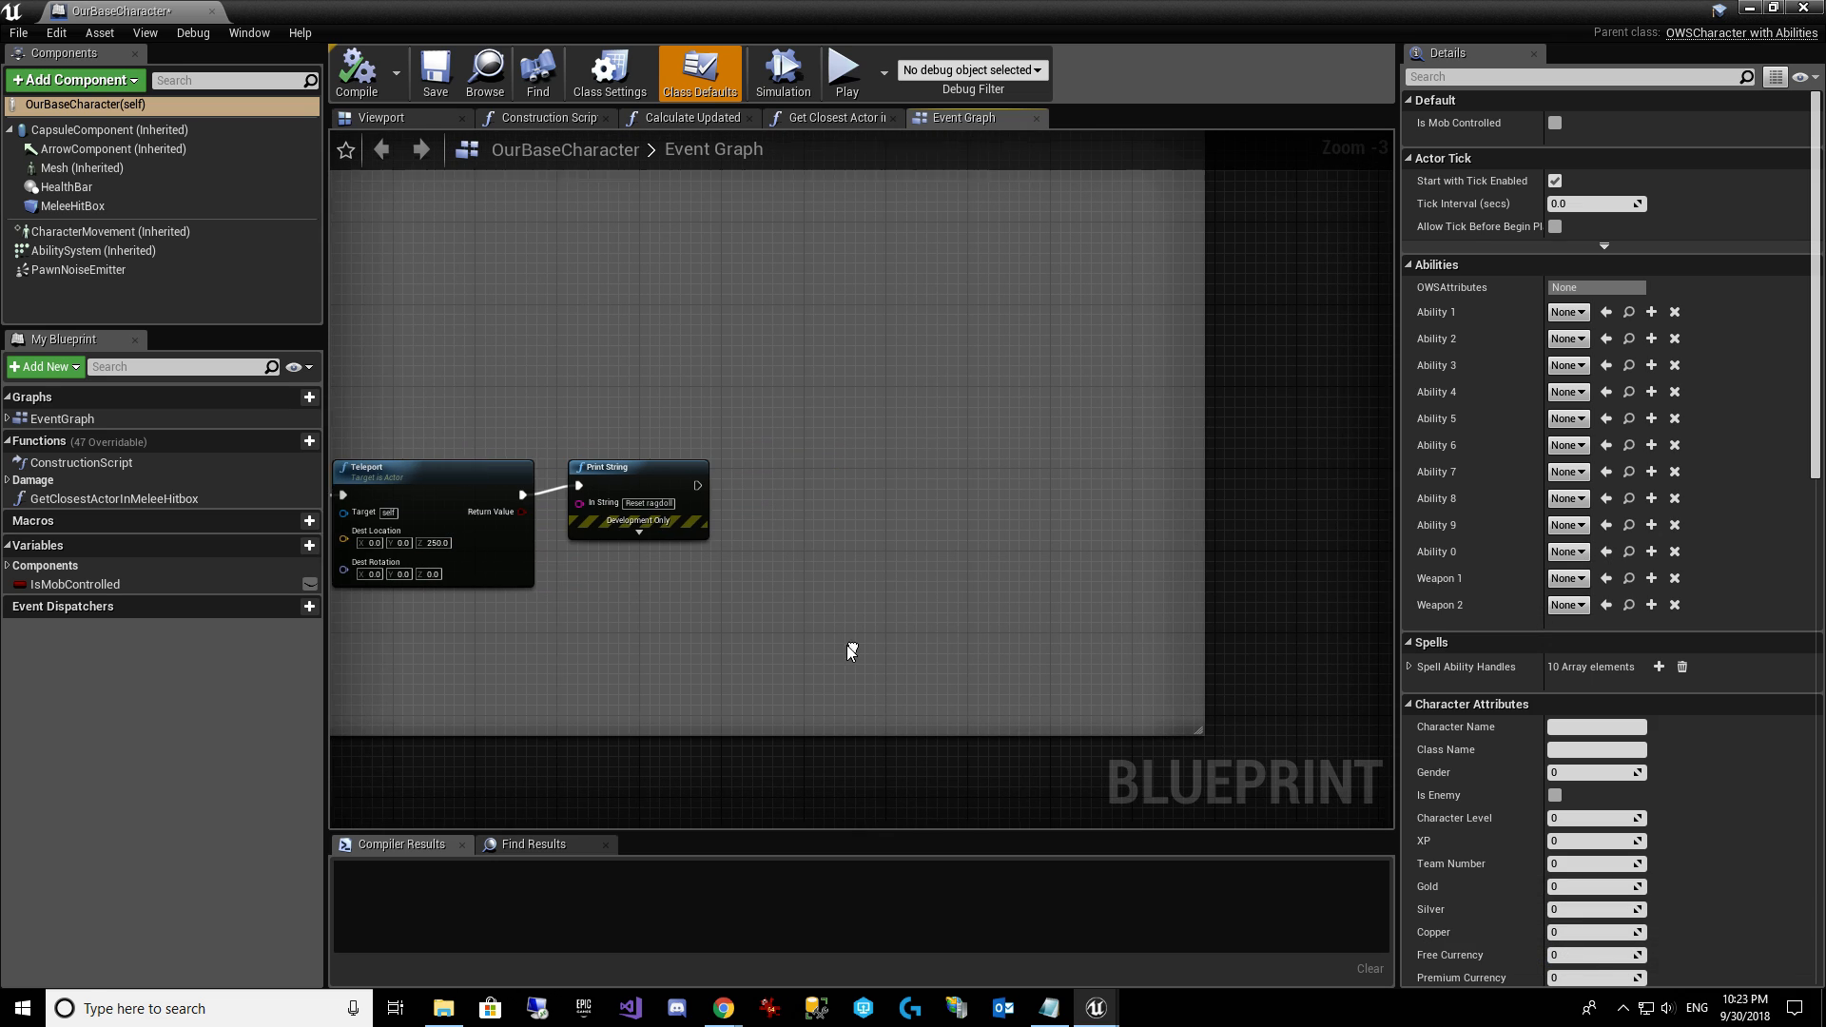
Move the Teleport and Reset ragdoll Print String nodes together away from SetRelativeTransform, leaving a wide gap for new nodes.
{"action": "left_click_drag", "start_coordinate": [424, 430], "coordinate": [707, 538]}
{"action": "left_click_drag", "start_coordinate": [455, 476], "coordinate": [898, 477]}
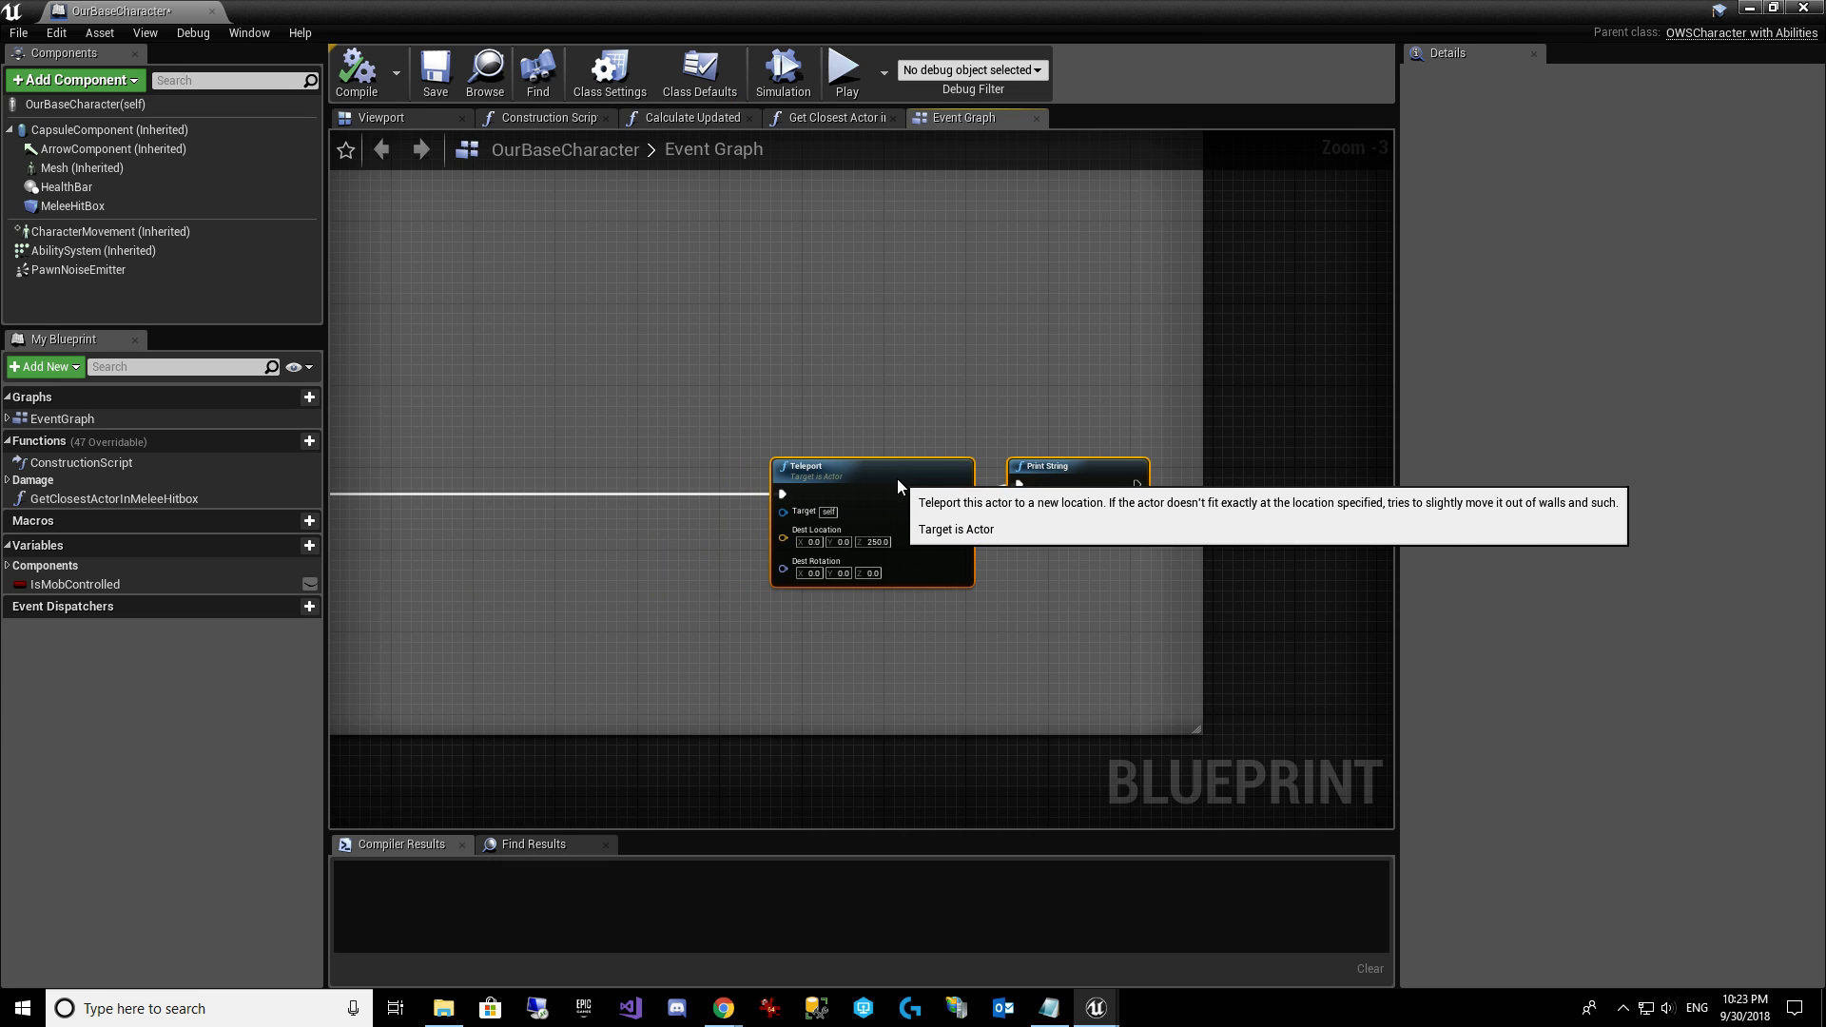
{"action": "right_click_drag", "start_coordinate": [628, 517], "coordinate": [877, 512]}
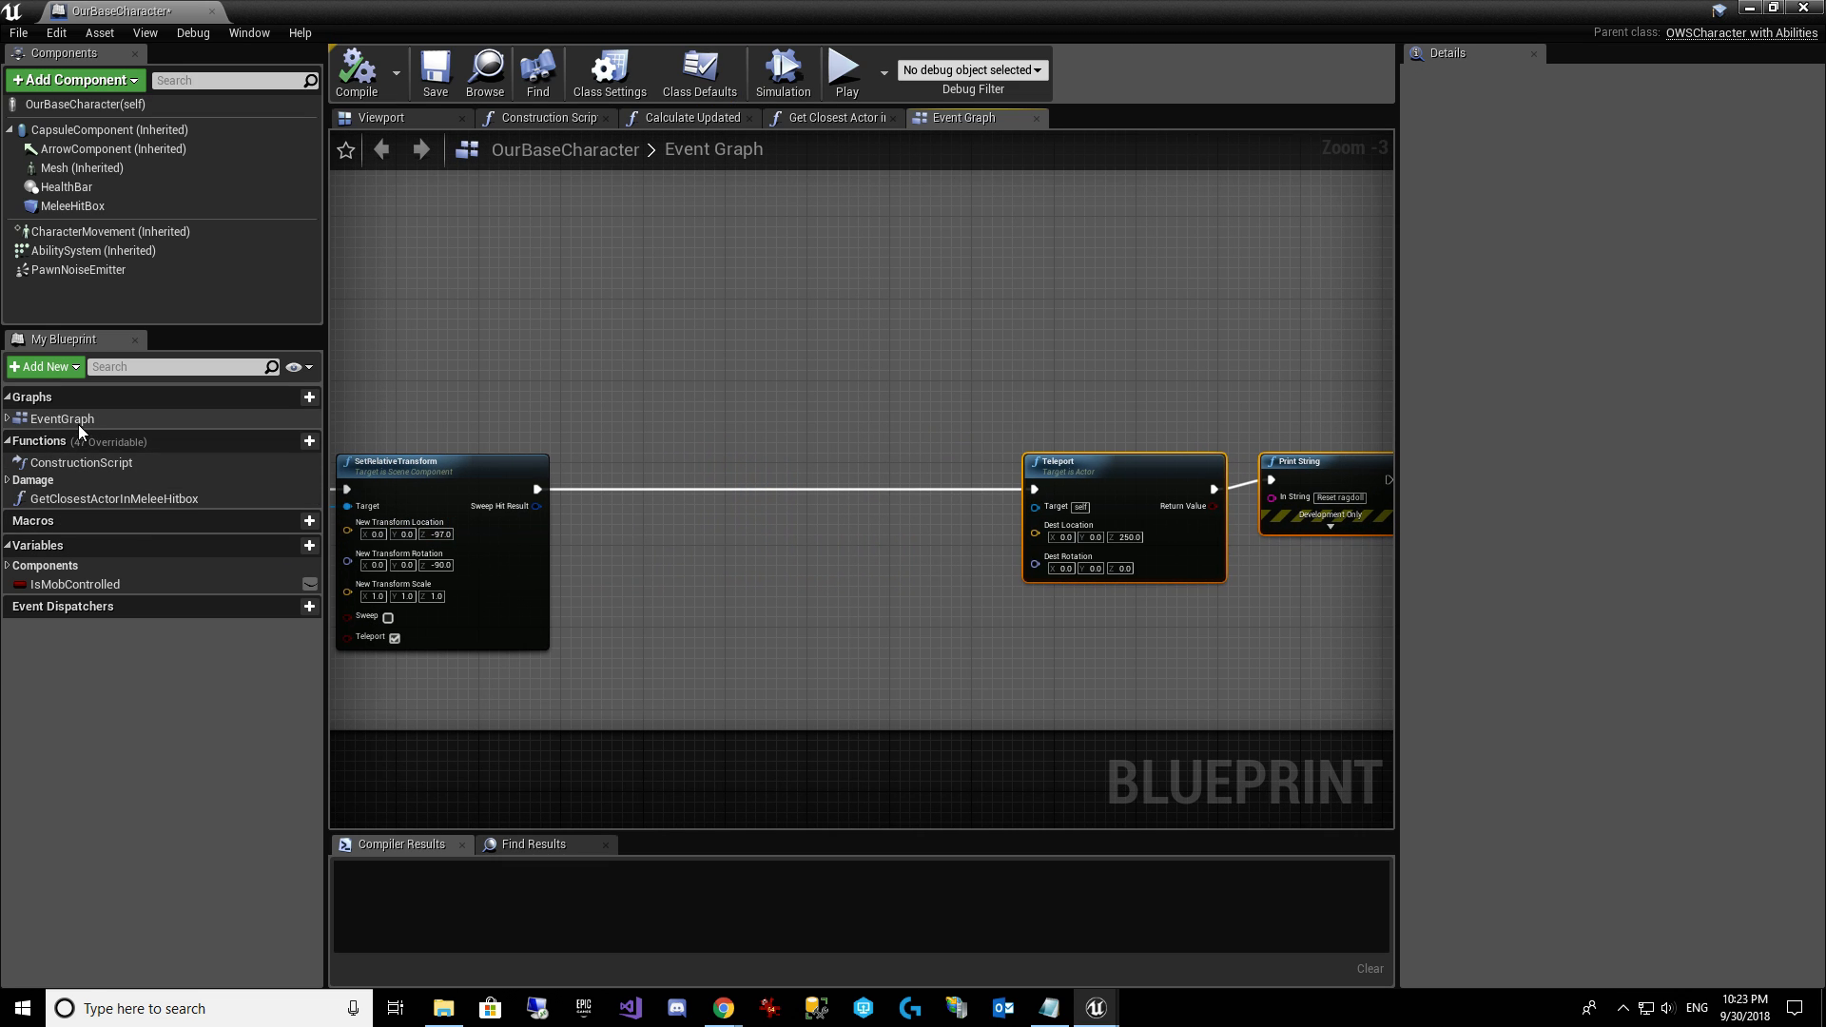
Add a new function to the OurBaseCharacter blueprint for getting the closest respawn point.
{"action": "mouse_move", "coordinate": [265, 447]}
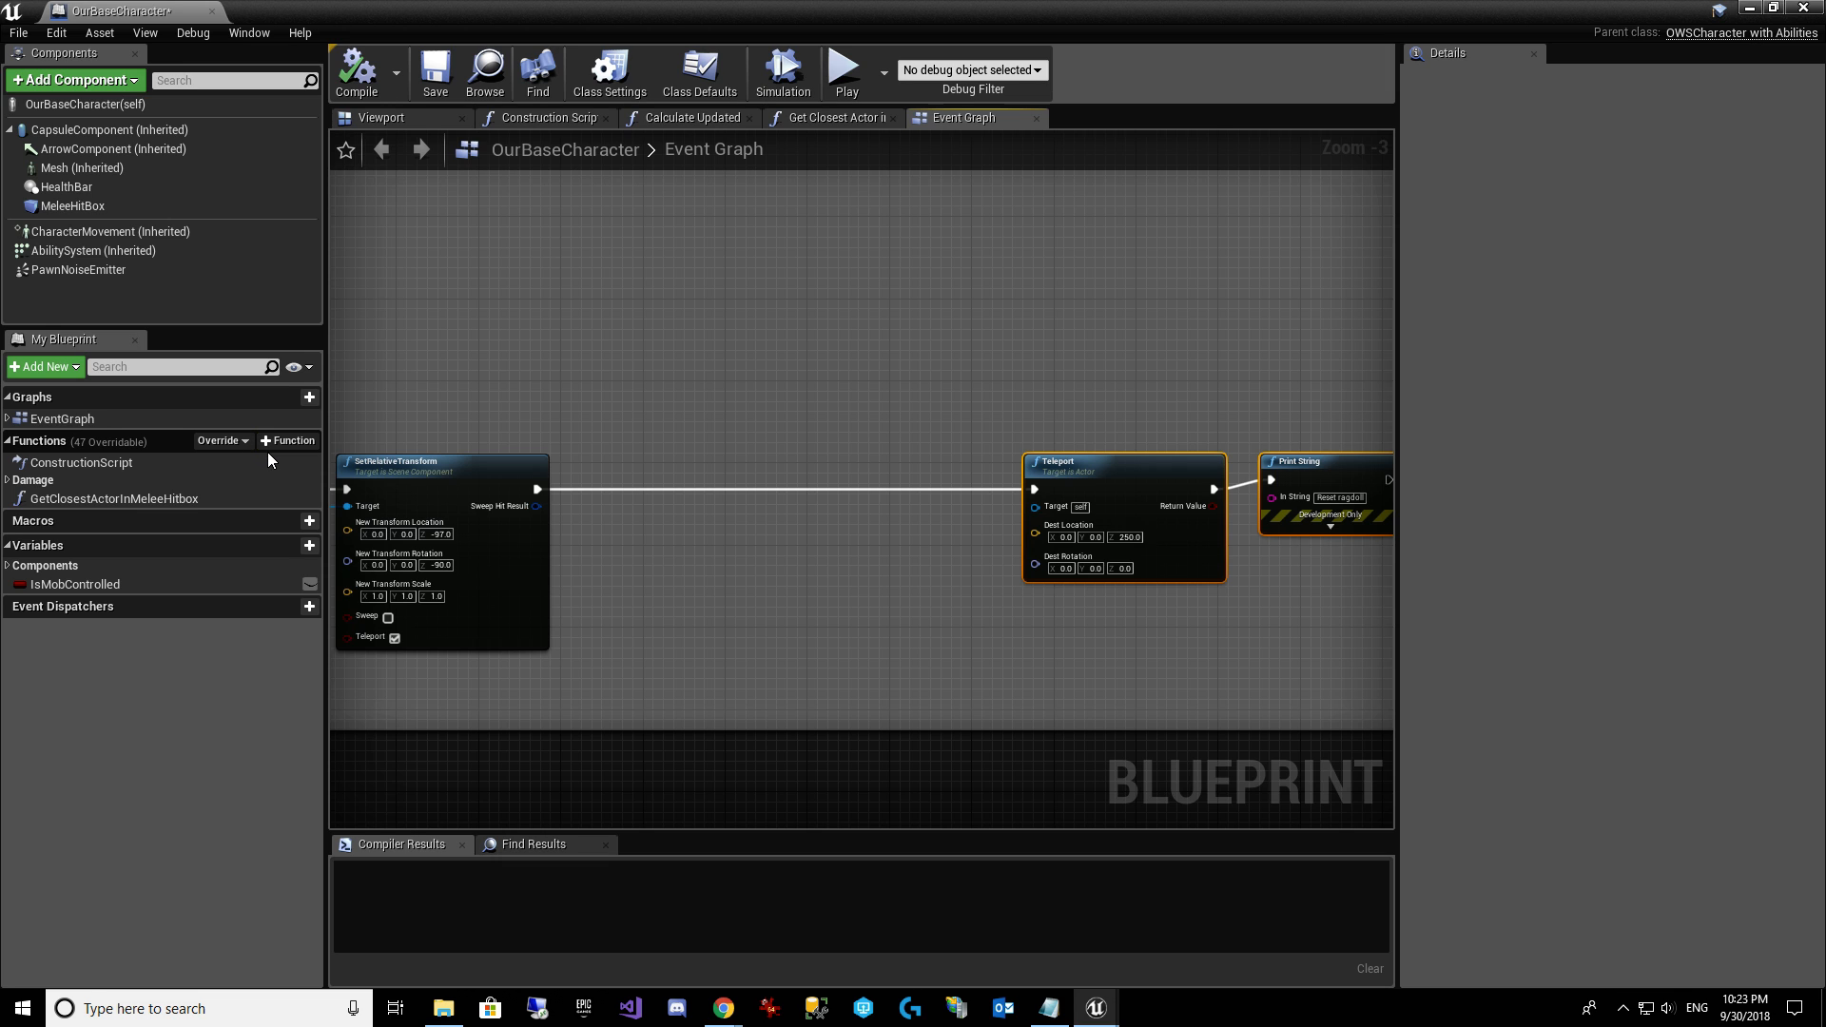
{"action": "left_click", "coordinate": [266, 440]}
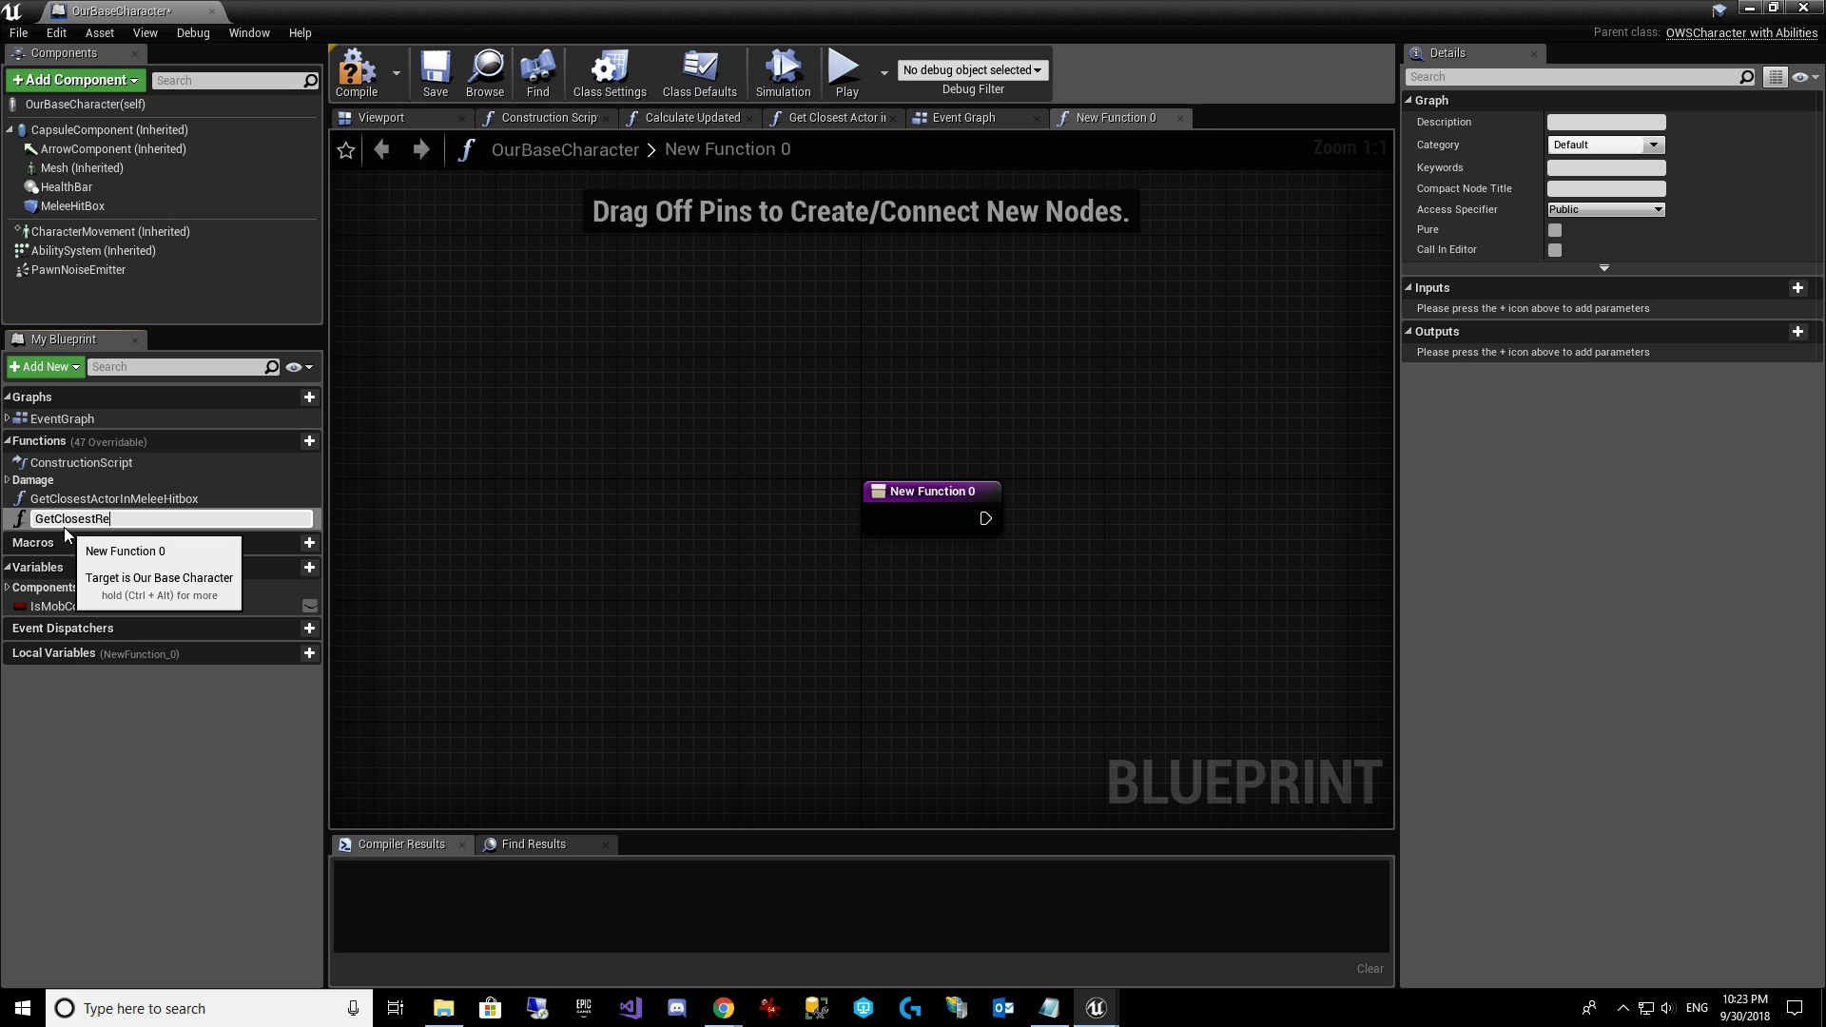
Name the new function GetClosestRespawnPoint.
{"action": "type", "text": "spawnPoint"}
{"action": "key", "text": "Return"}
{"action": "right_click_drag", "start_coordinate": [815, 560], "coordinate": [673, 496]}
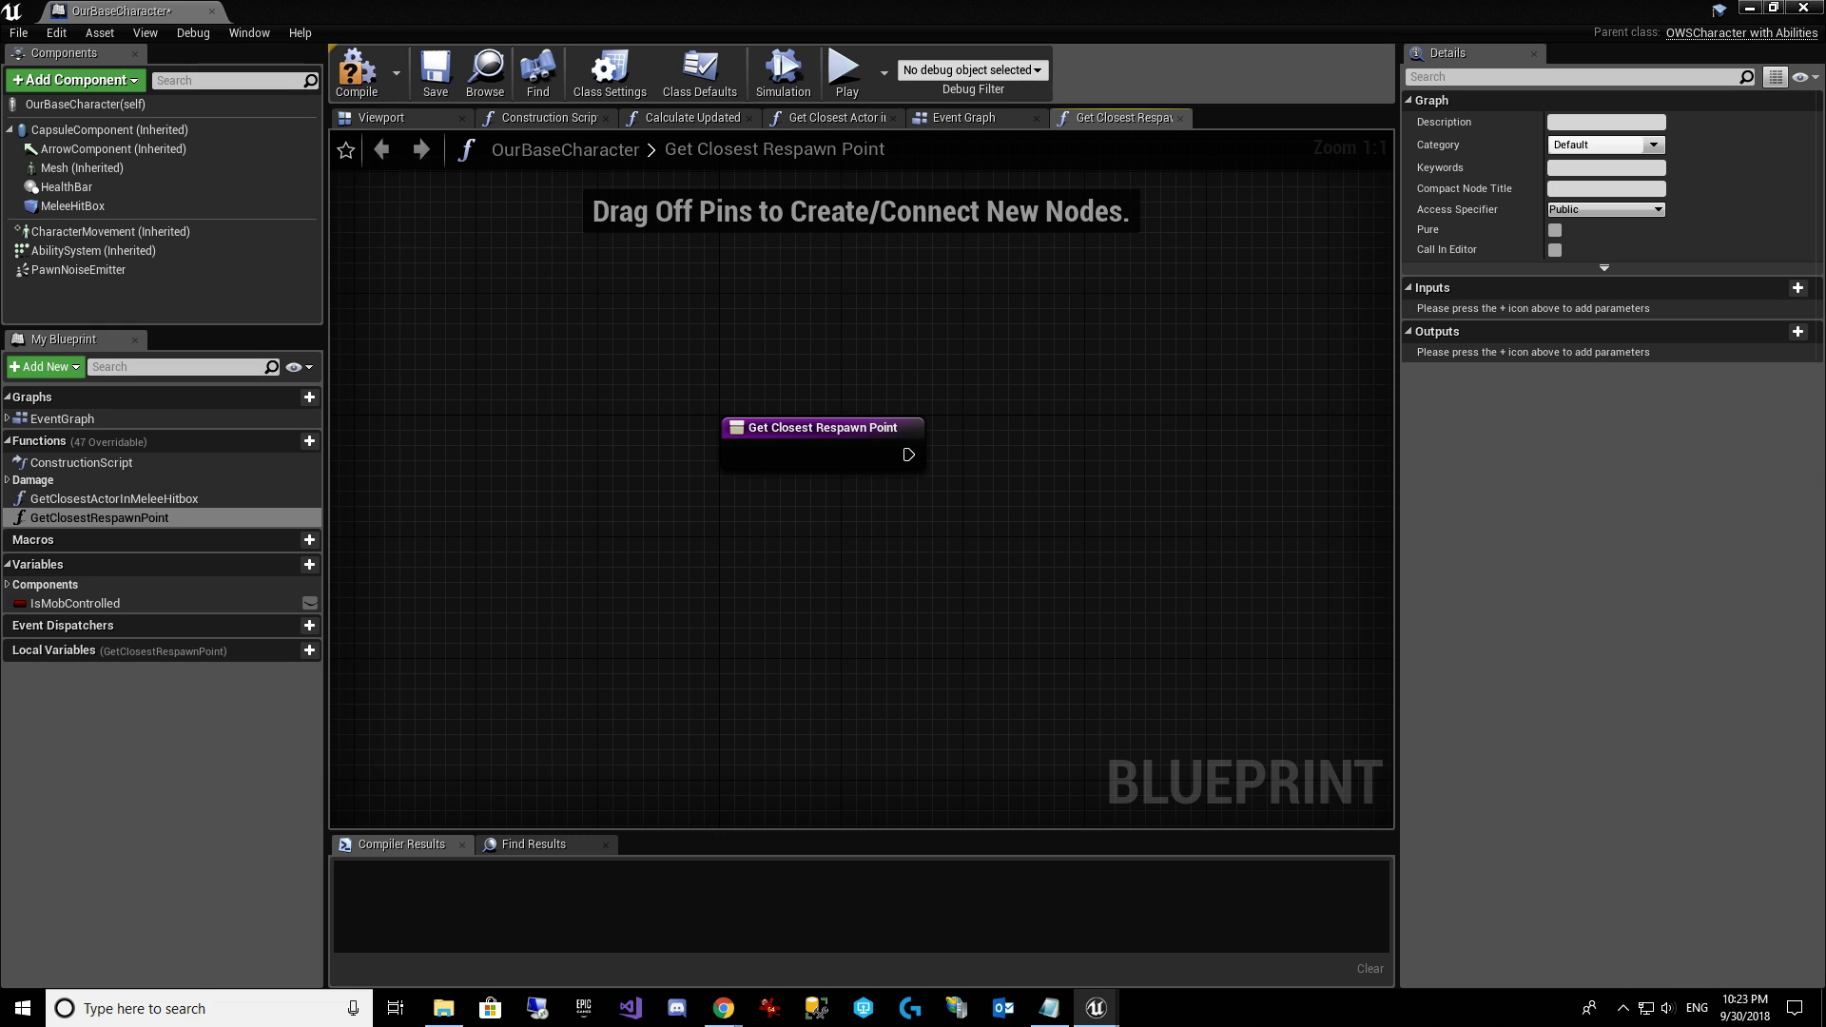
Add a local variable named ClosestDistance to the function and set its type to Float.
{"action": "left_click", "coordinate": [310, 650]}
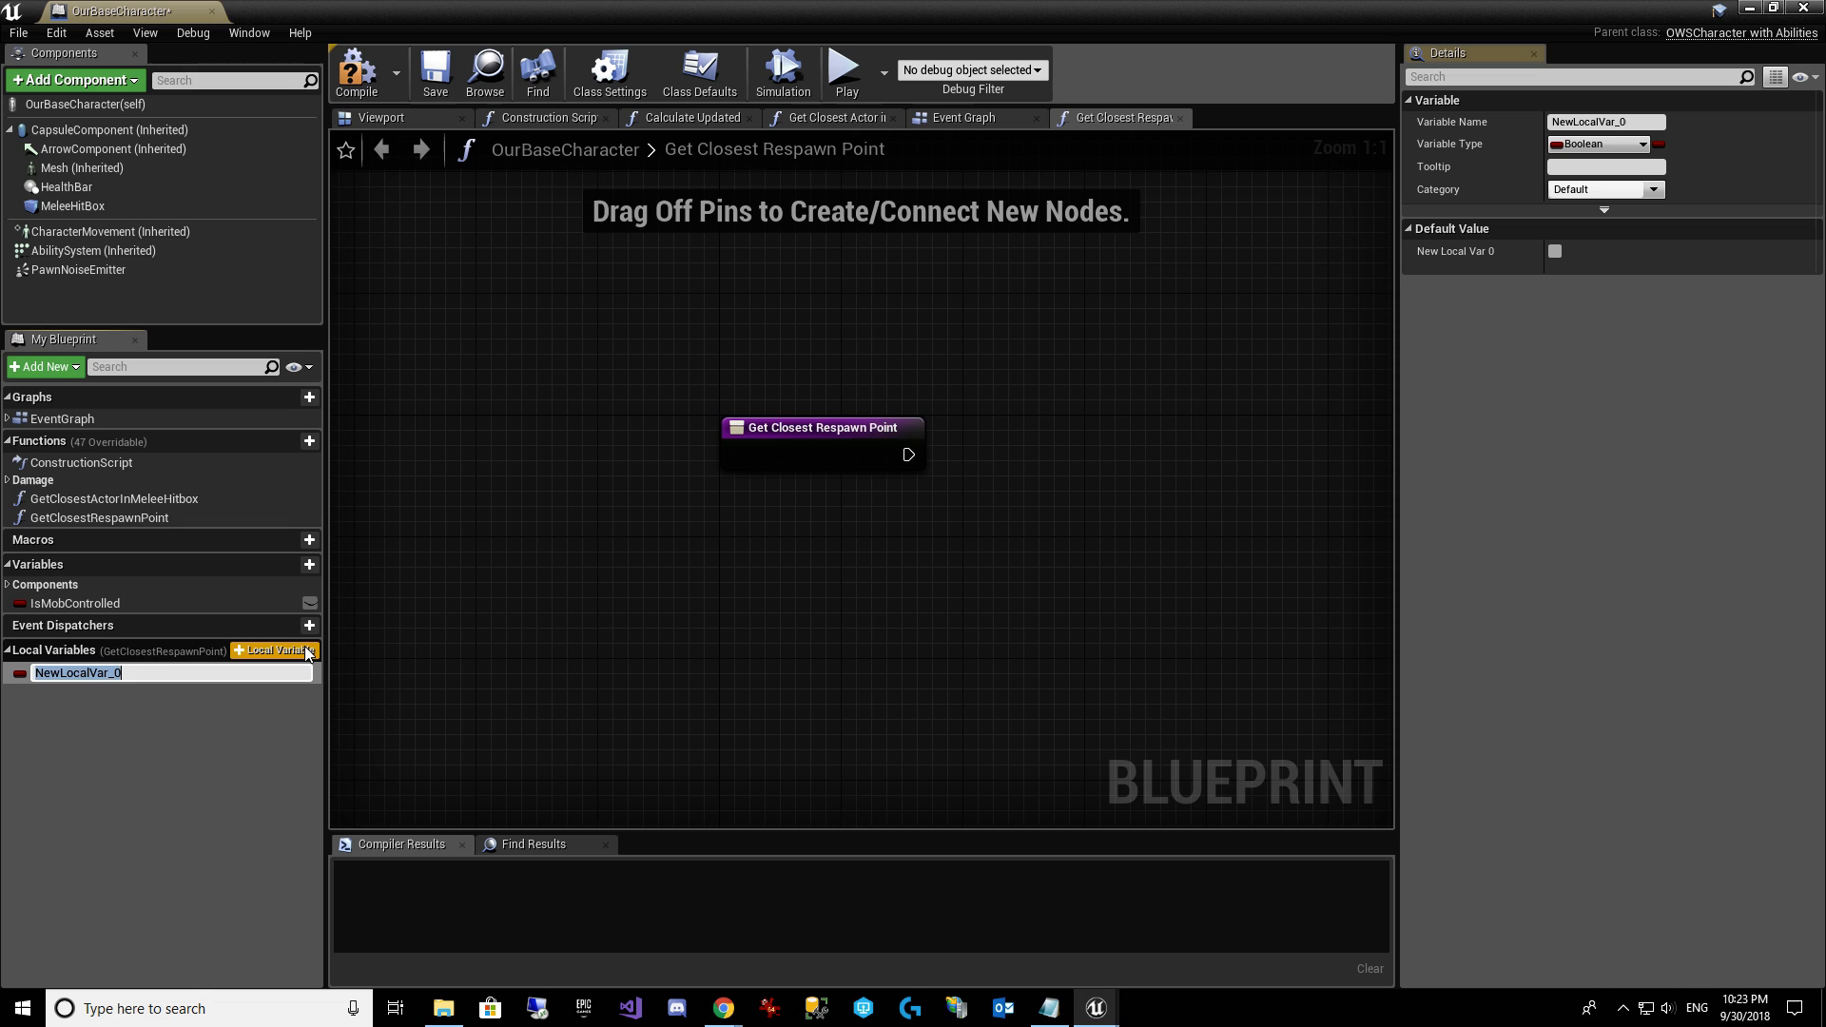
{"action": "type", "text": "Close"}
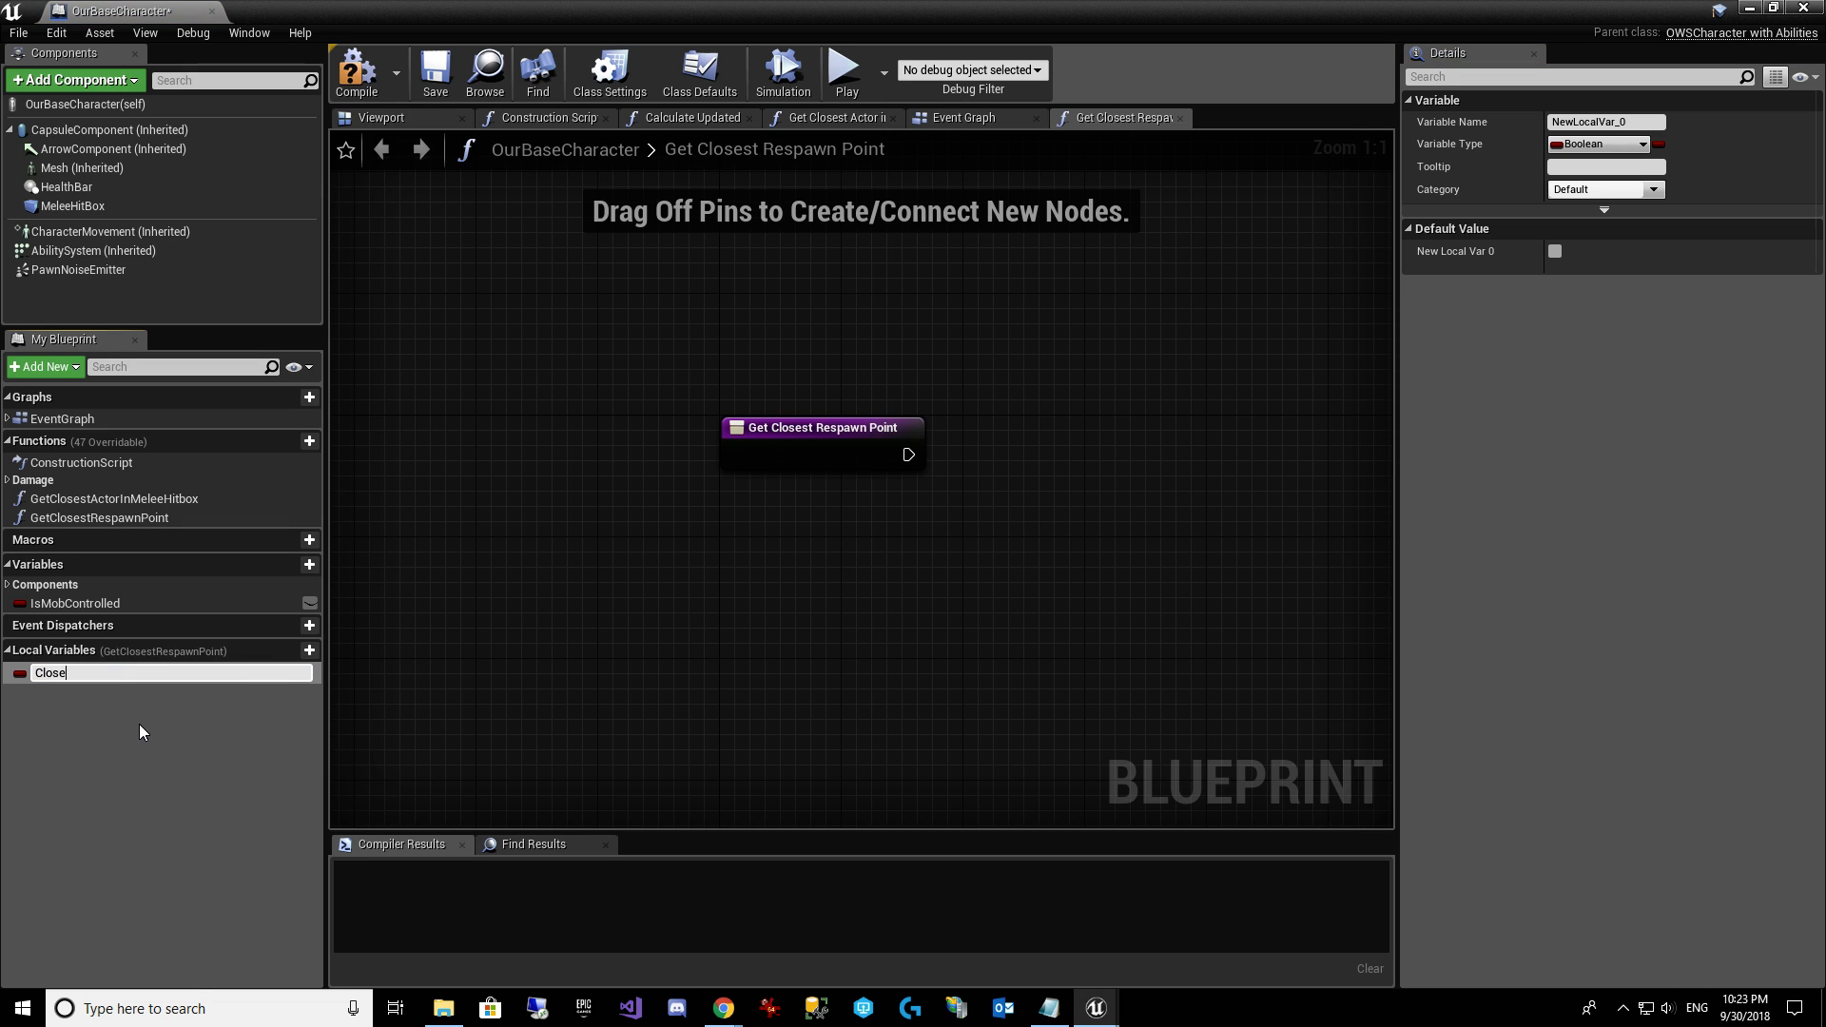
{"action": "type", "text": "stDistance"}
{"action": "key", "text": "Return"}
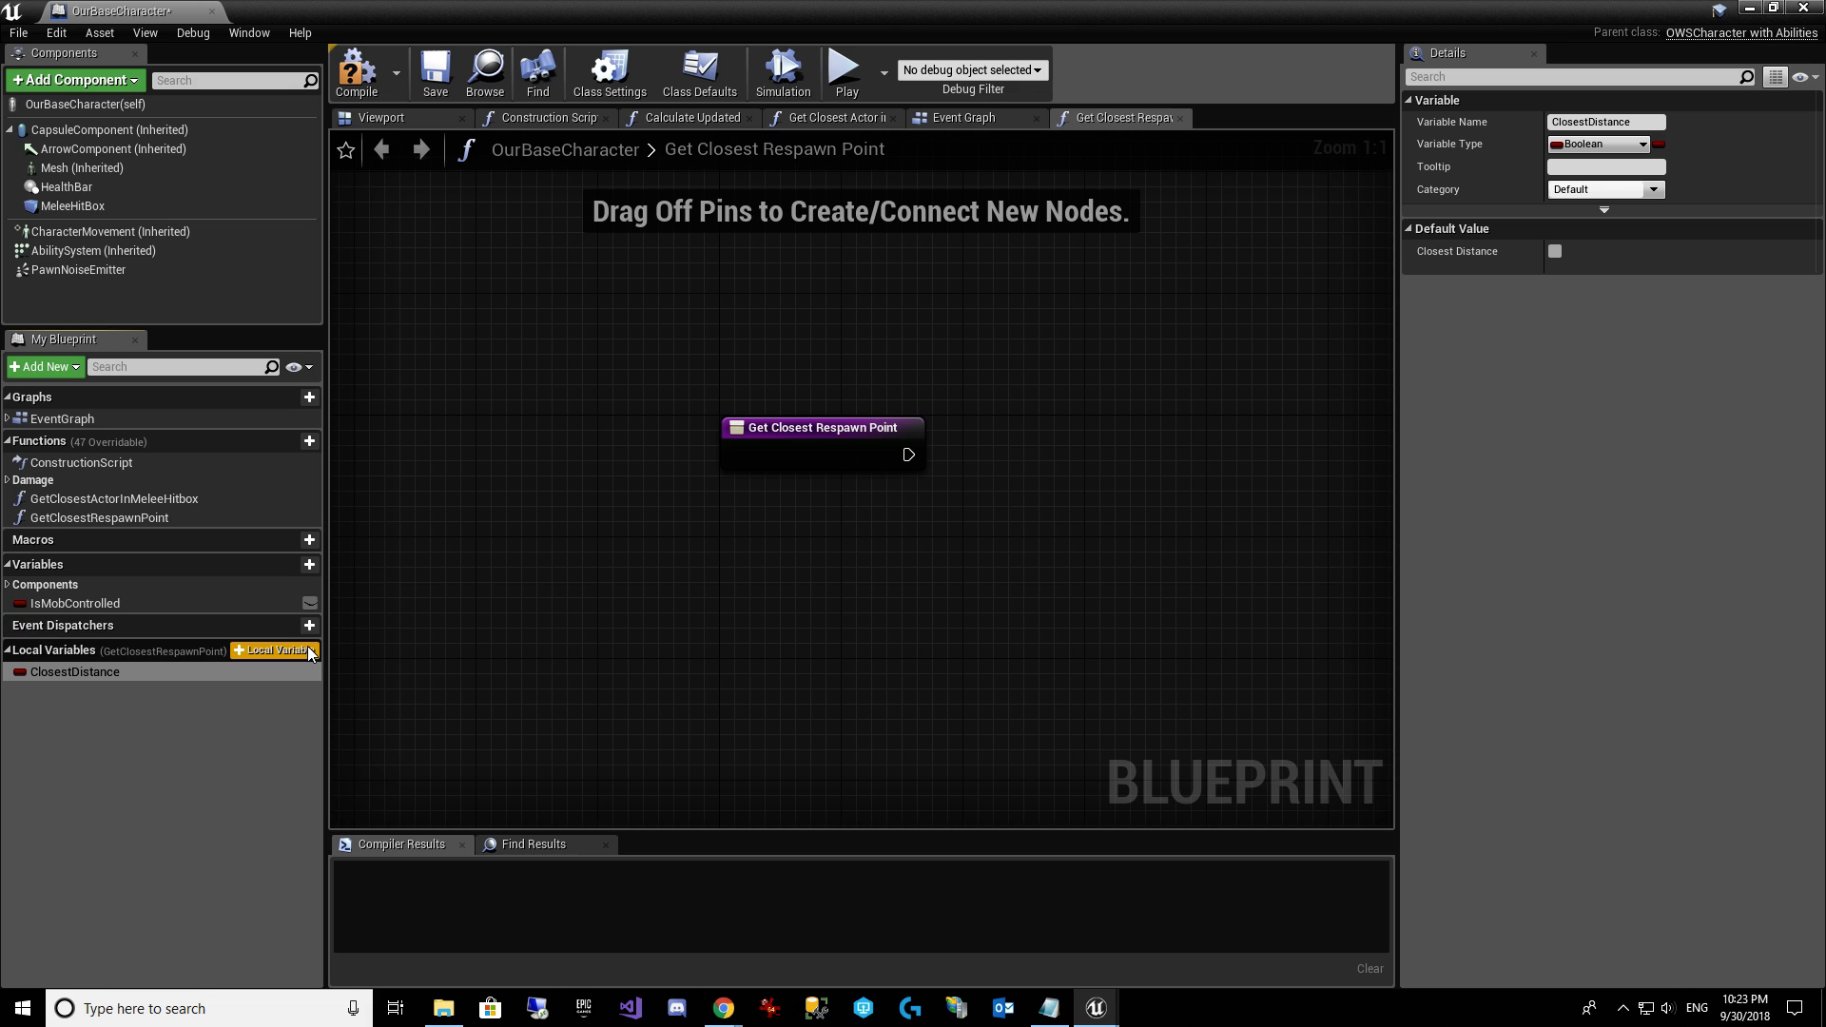
{"action": "left_click", "coordinate": [1580, 143]}
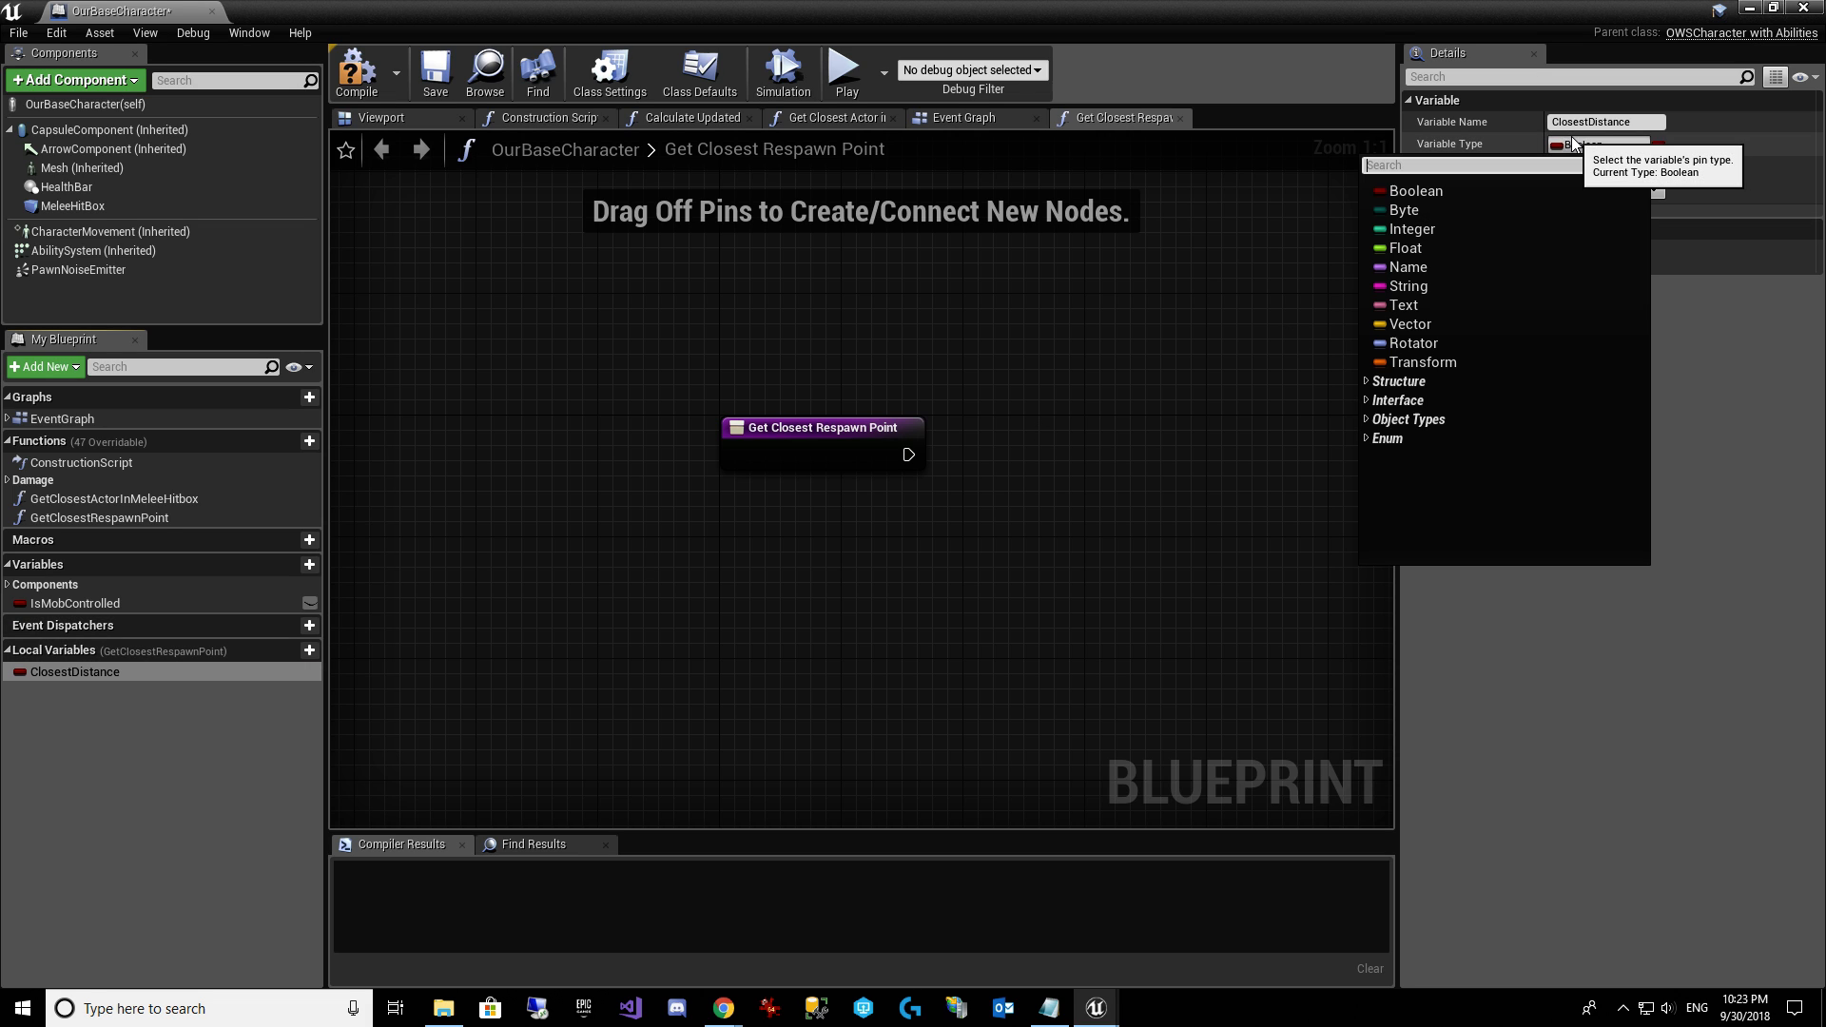
{"action": "left_click", "coordinate": [1400, 249]}
Add a local Integer variable named ClosestIndex, and compile and save the blueprint.
{"action": "left_click", "coordinate": [309, 650]}
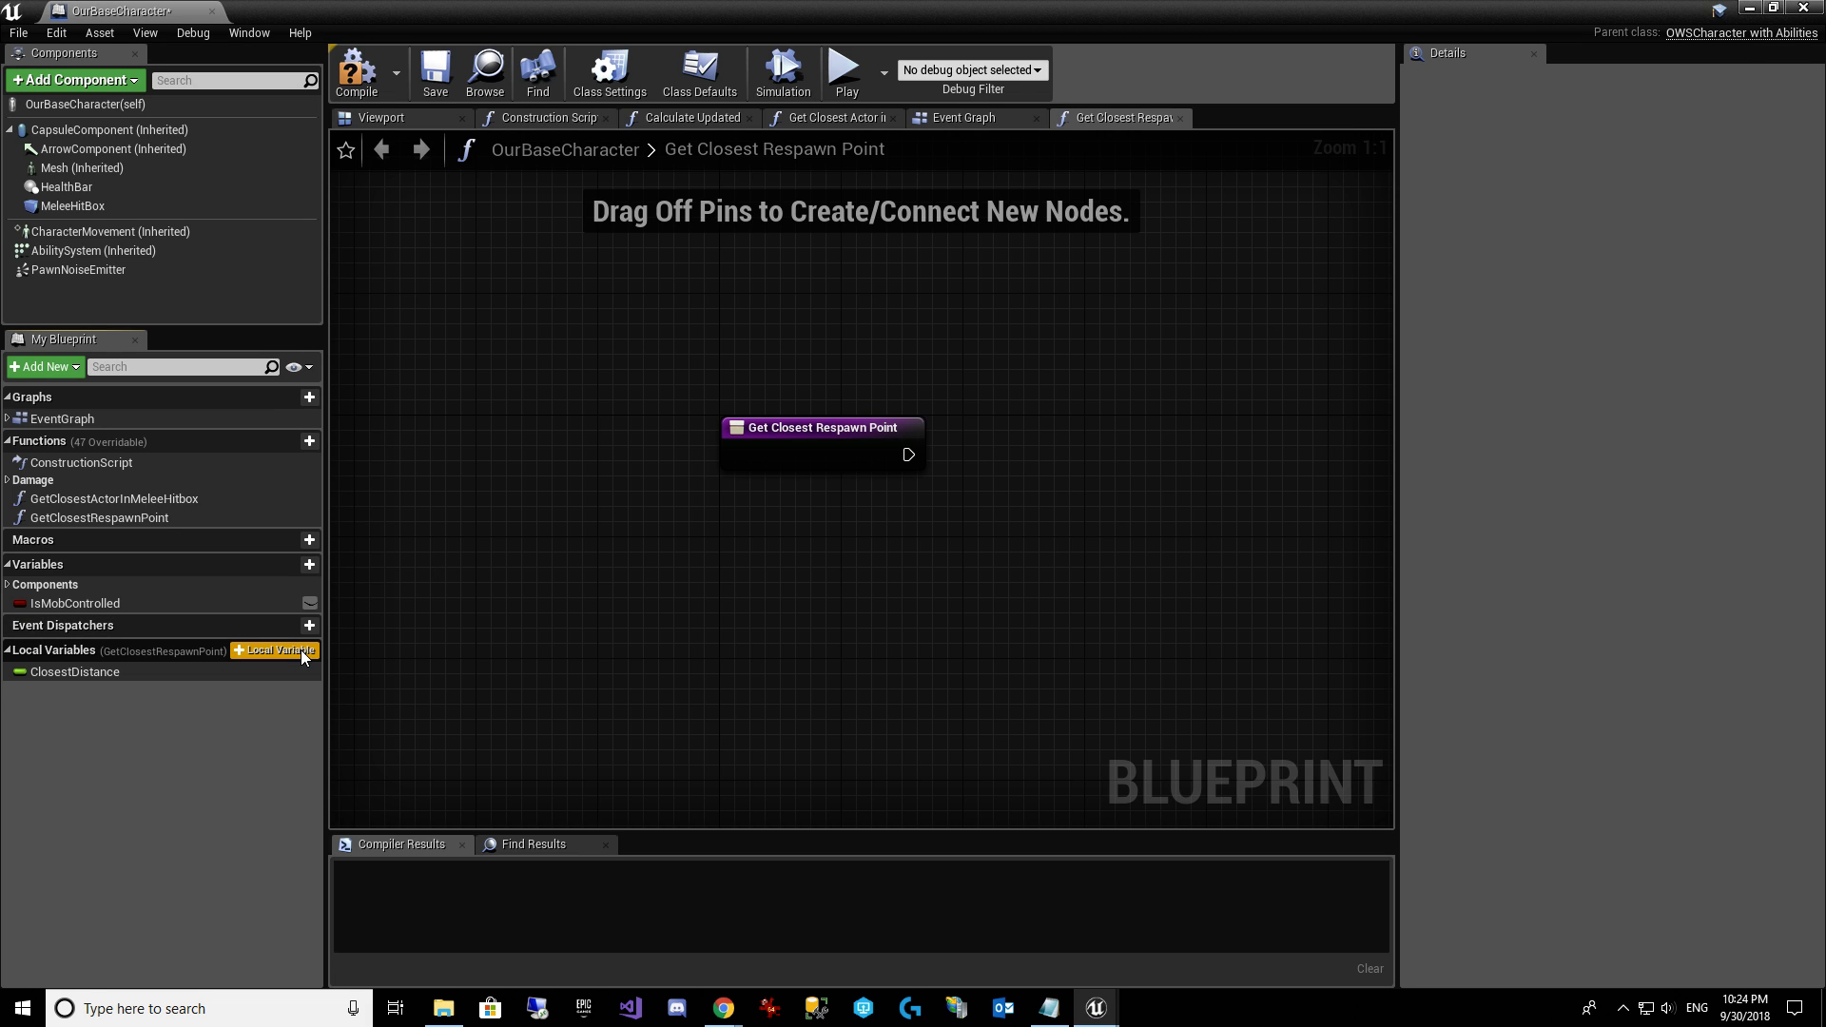
{"action": "type", "text": "Closest"}
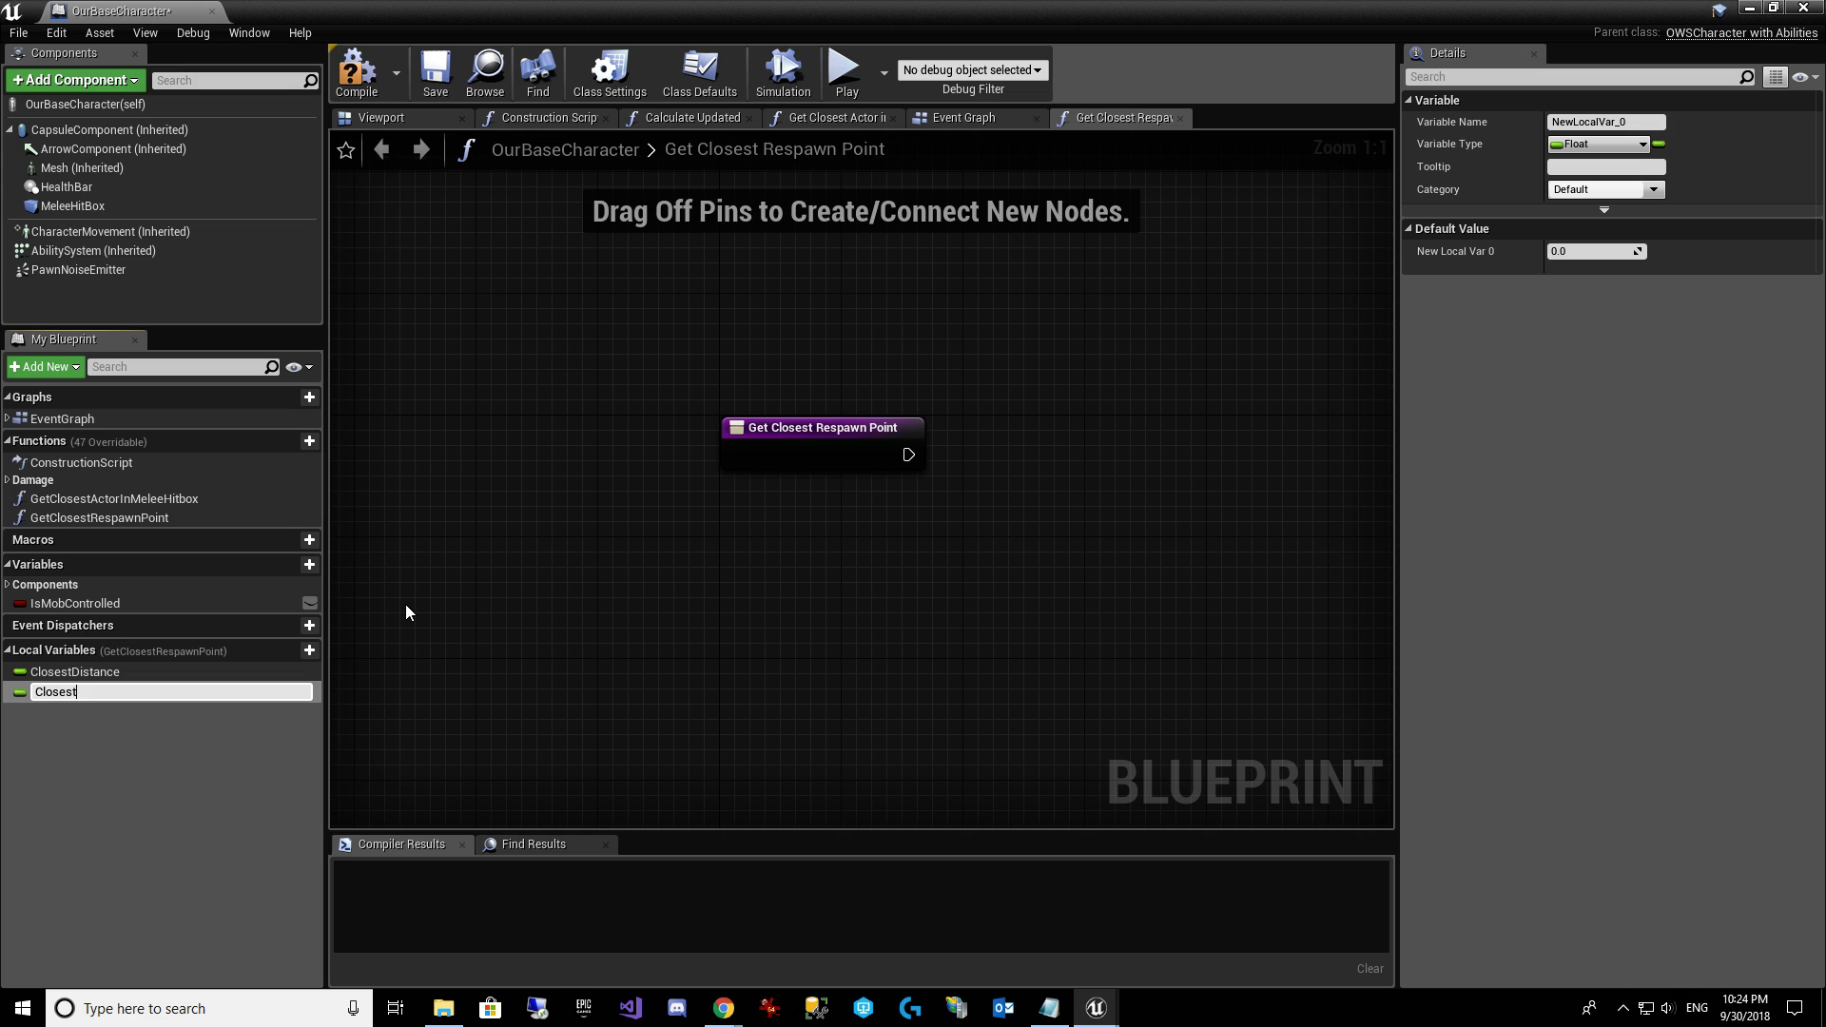
{"action": "type", "text": "Index"}
{"action": "key", "text": "Return"}
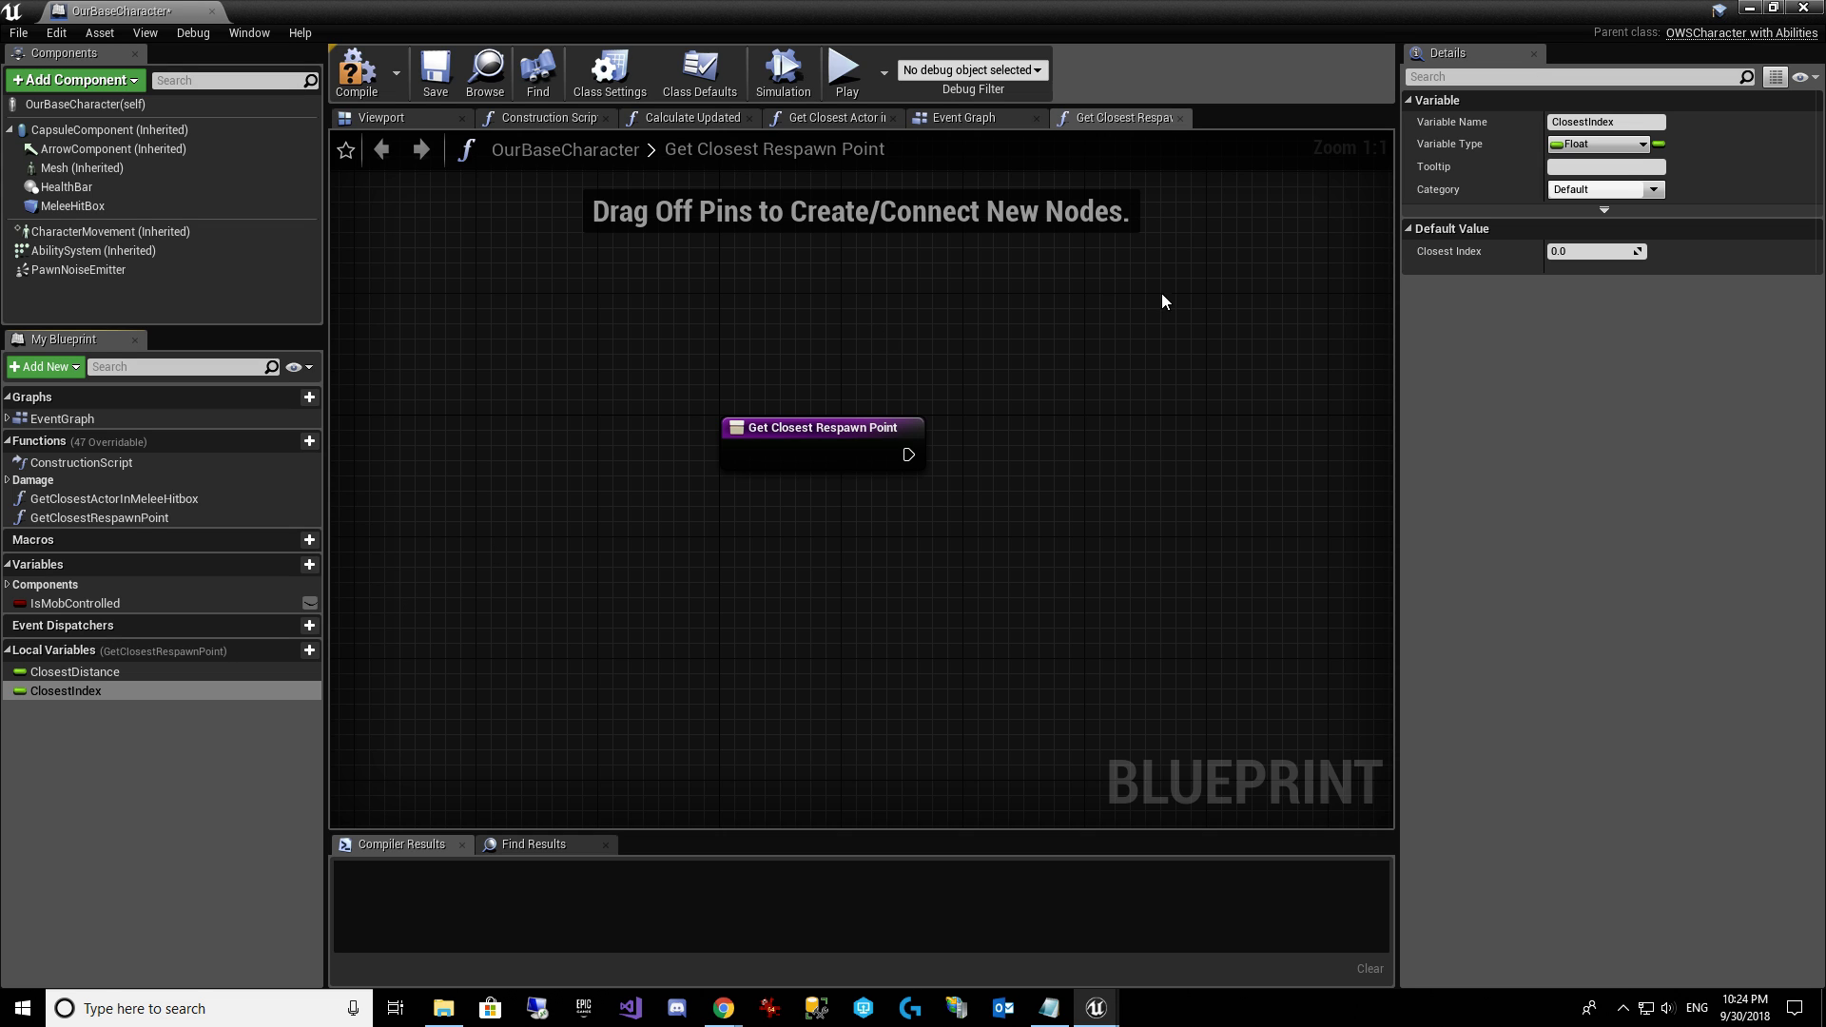
{"action": "left_click", "coordinate": [1598, 144]}
{"action": "left_click", "coordinate": [1465, 228]}
{"action": "right_click_drag", "start_coordinate": [1127, 485], "coordinate": [1019, 467]}
{"action": "left_click", "coordinate": [373, 85]}
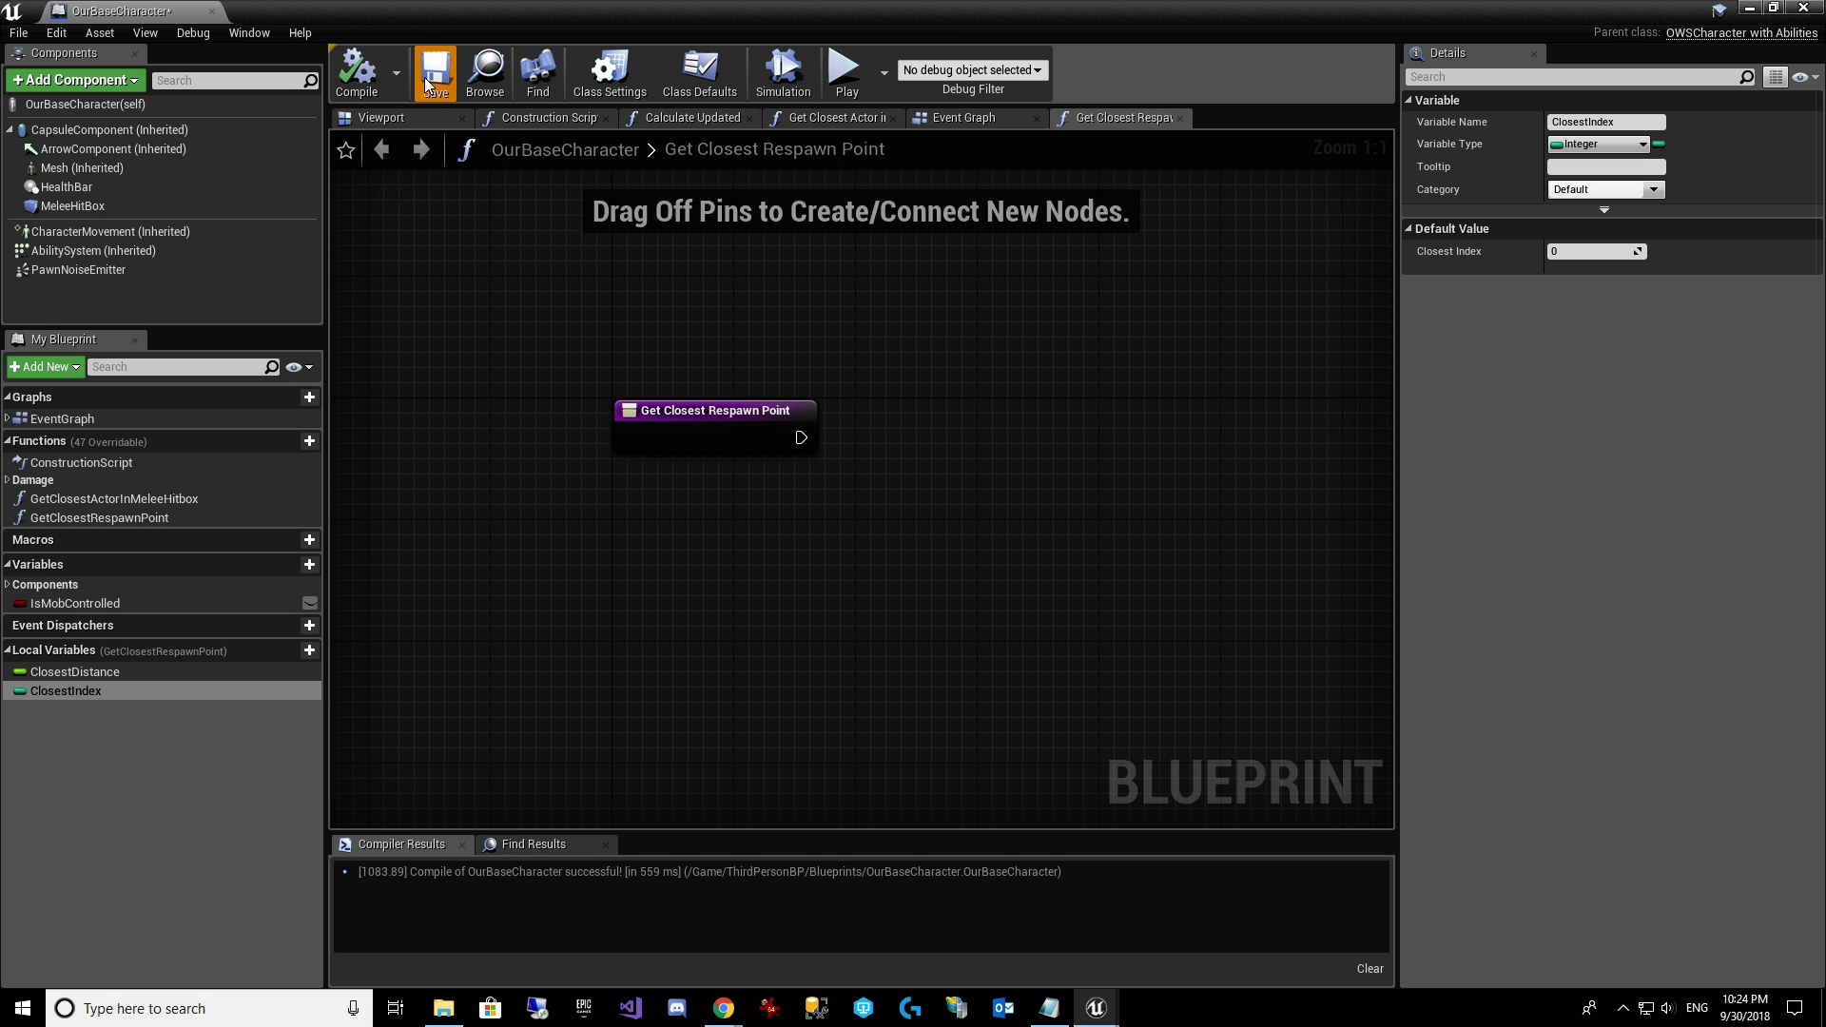
Add a Set node for ClosestDistance with the value 100000000 and connect the function entry's execution to it.
{"action": "right_click_drag", "start_coordinate": [1023, 381], "coordinate": [863, 302]}
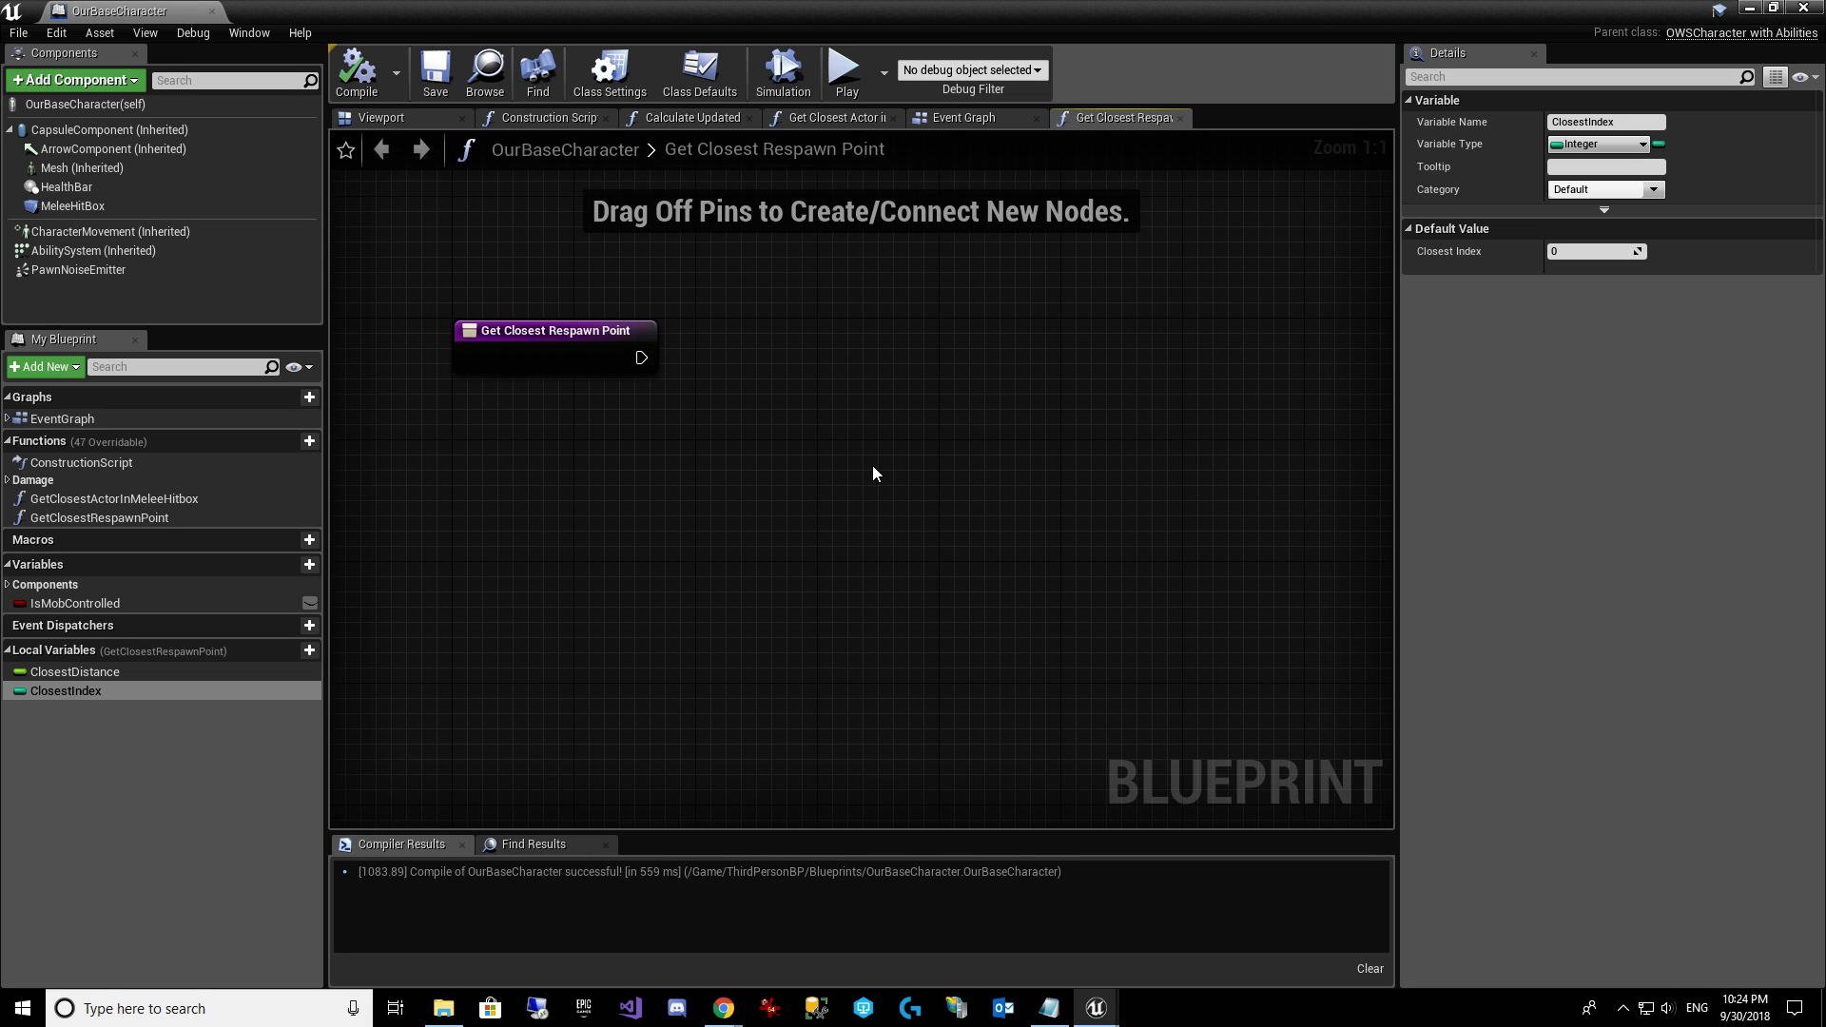
{"action": "left_click_drag", "start_coordinate": [75, 672], "coordinate": [745, 340]}
{"action": "left_click", "coordinate": [737, 380]}
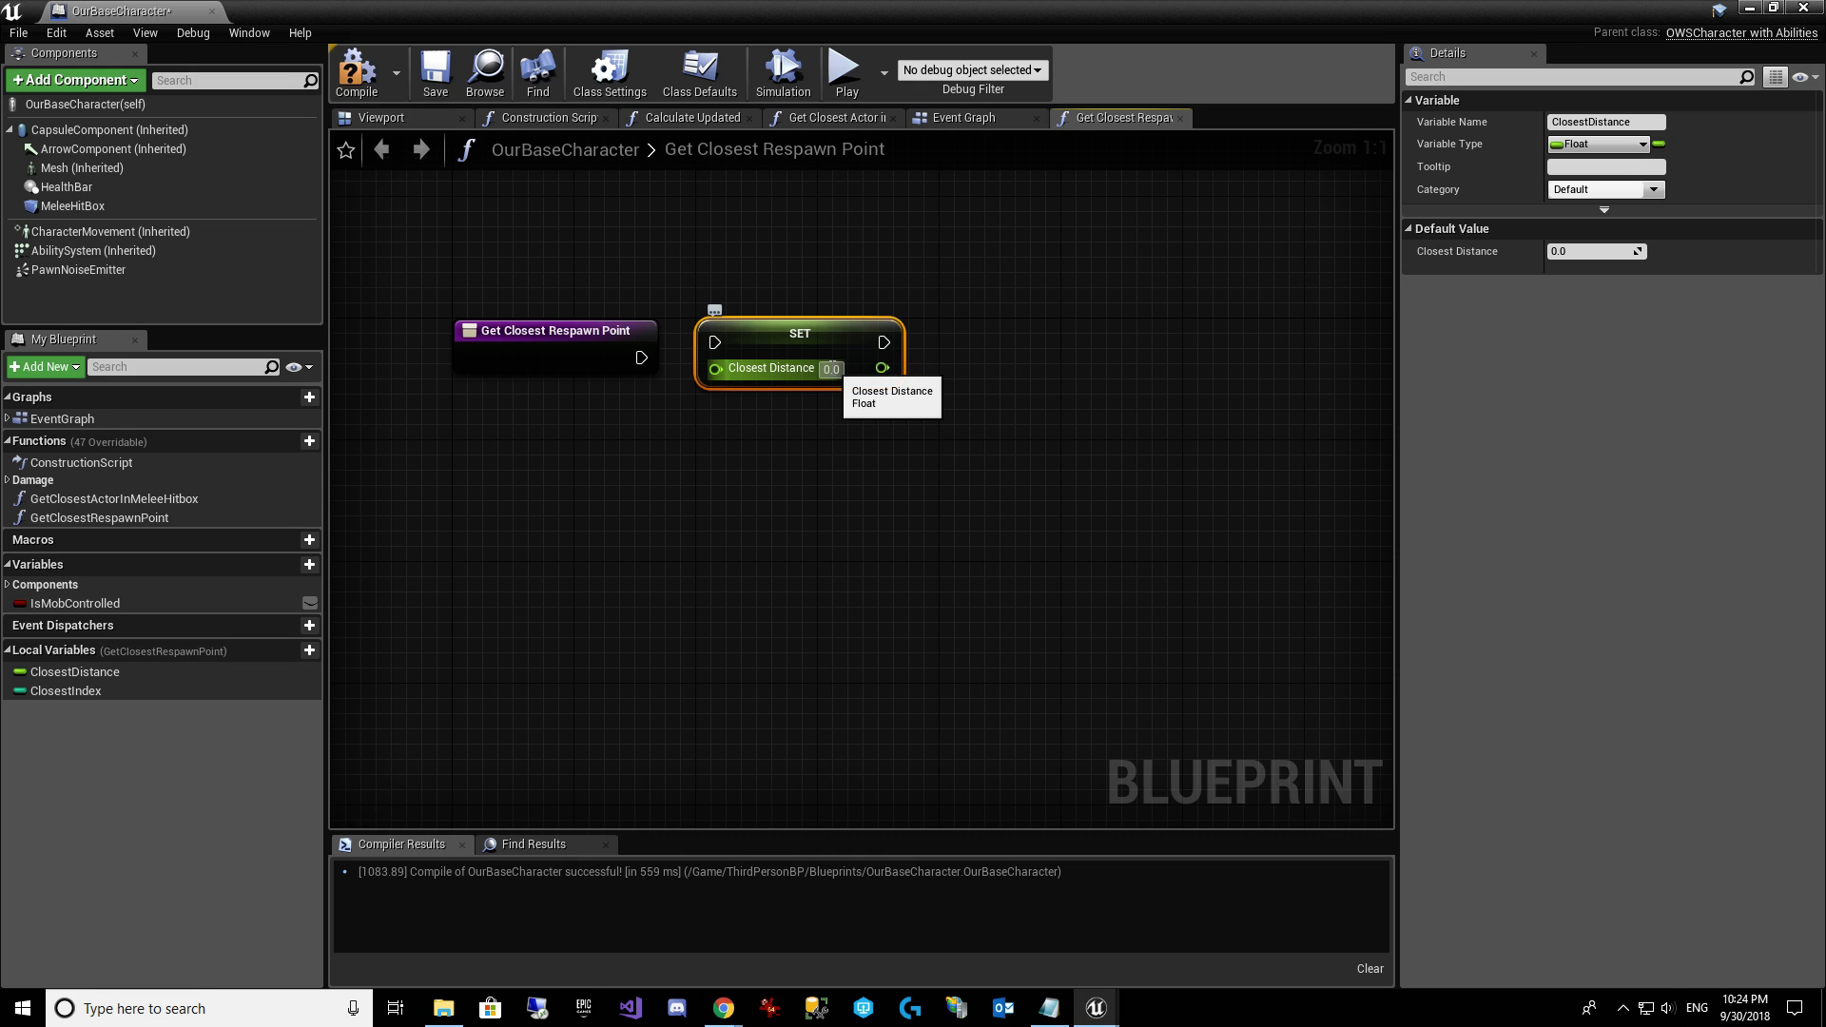
{"action": "type", "text": "99999999999999"}
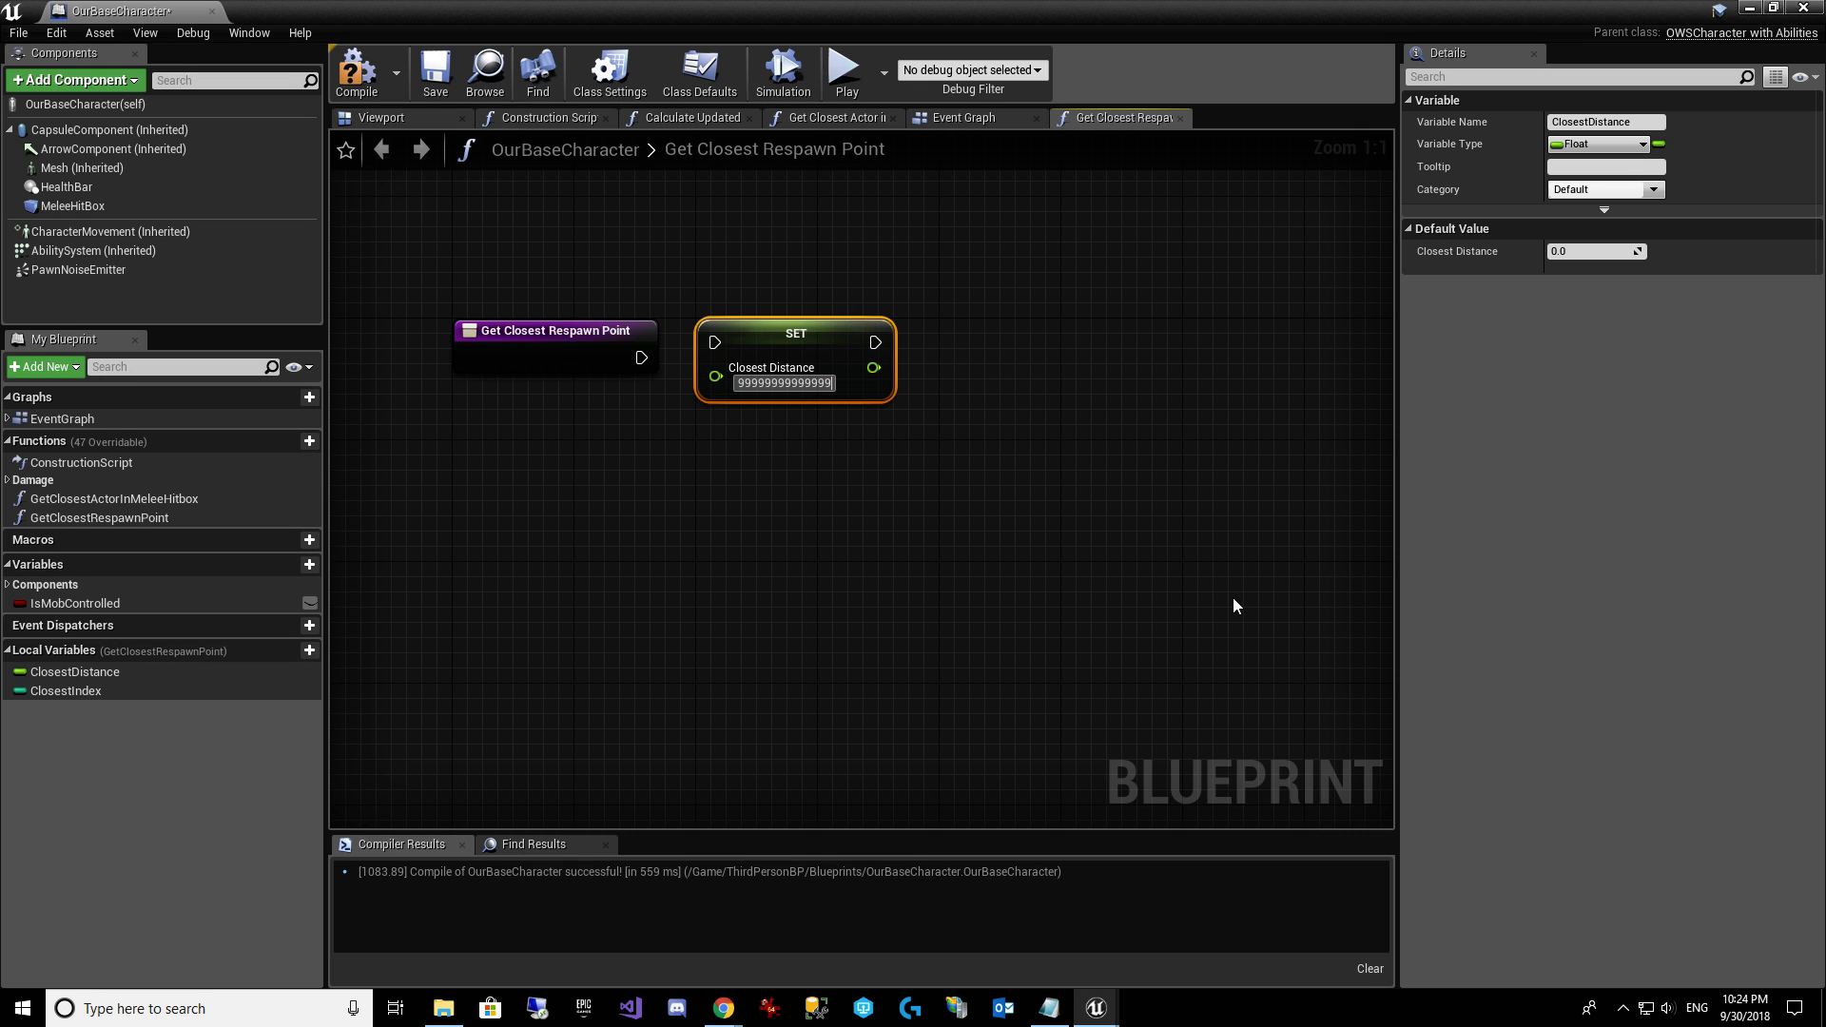
{"action": "key", "text": "Return"}
{"action": "left_click", "coordinate": [1081, 672]}
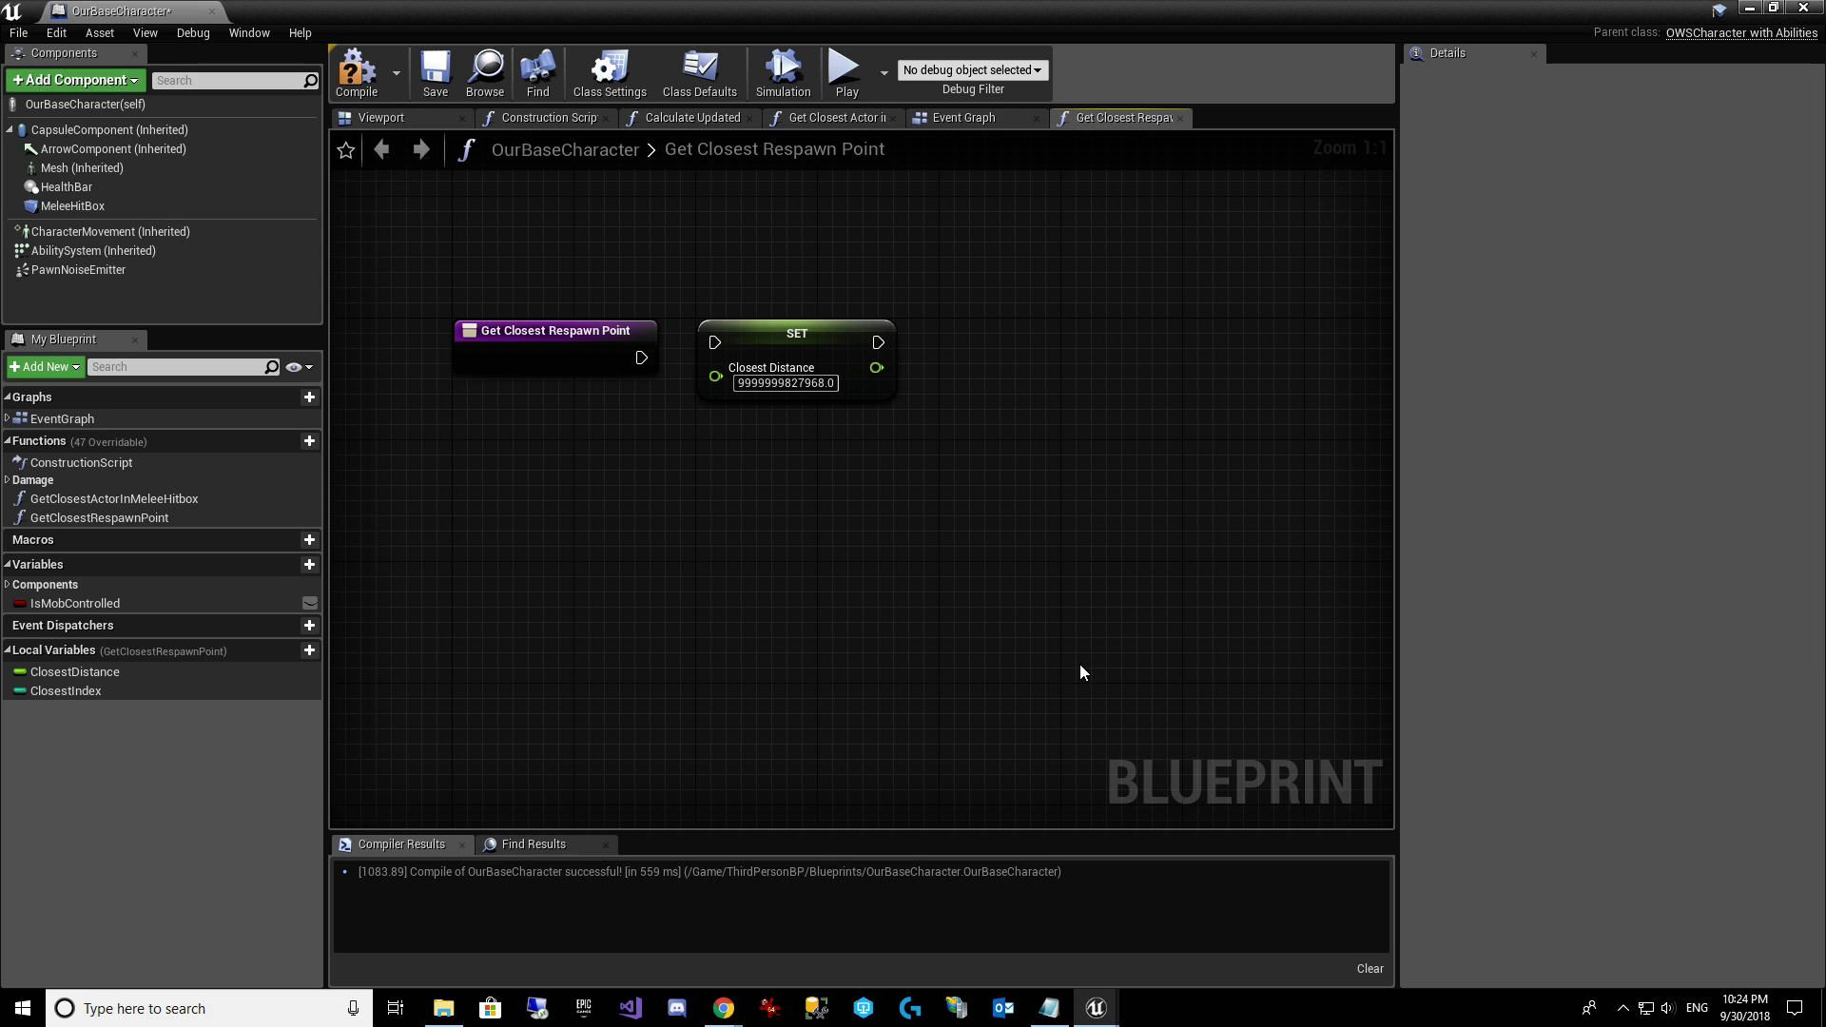
{"action": "left_click", "coordinate": [820, 383]}
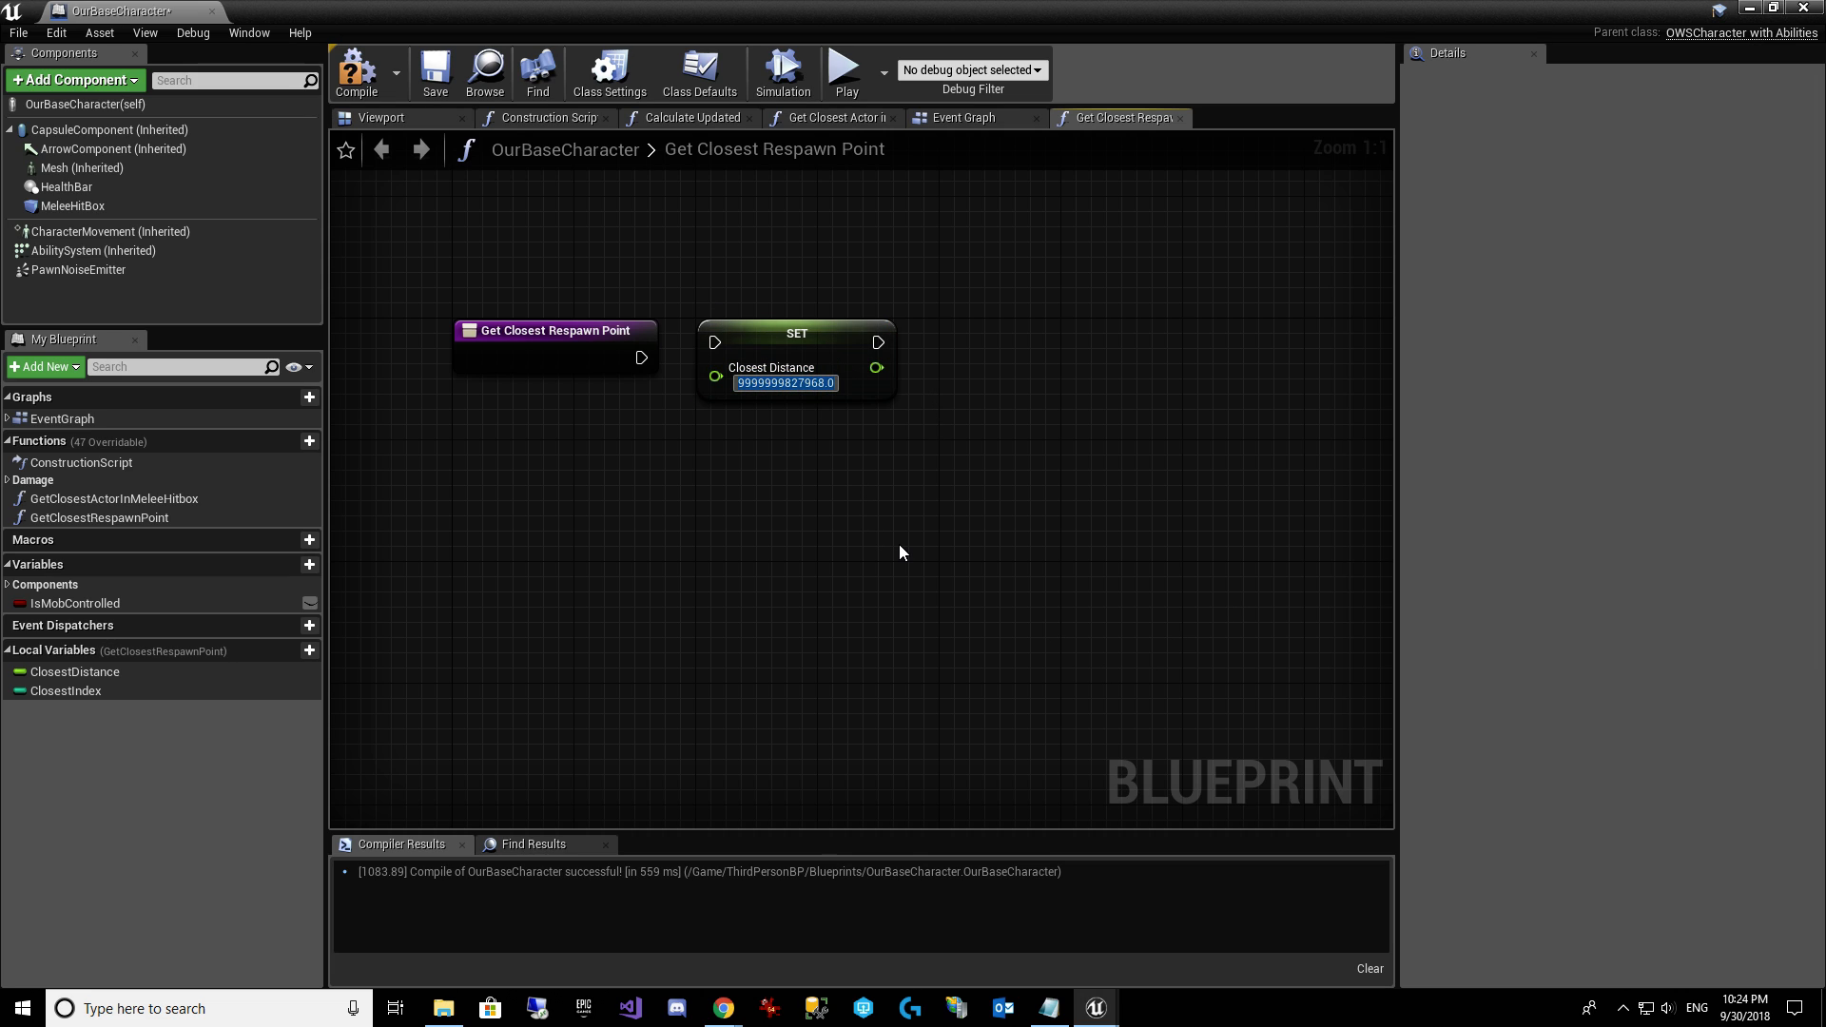
{"action": "type", "text": "1000"}
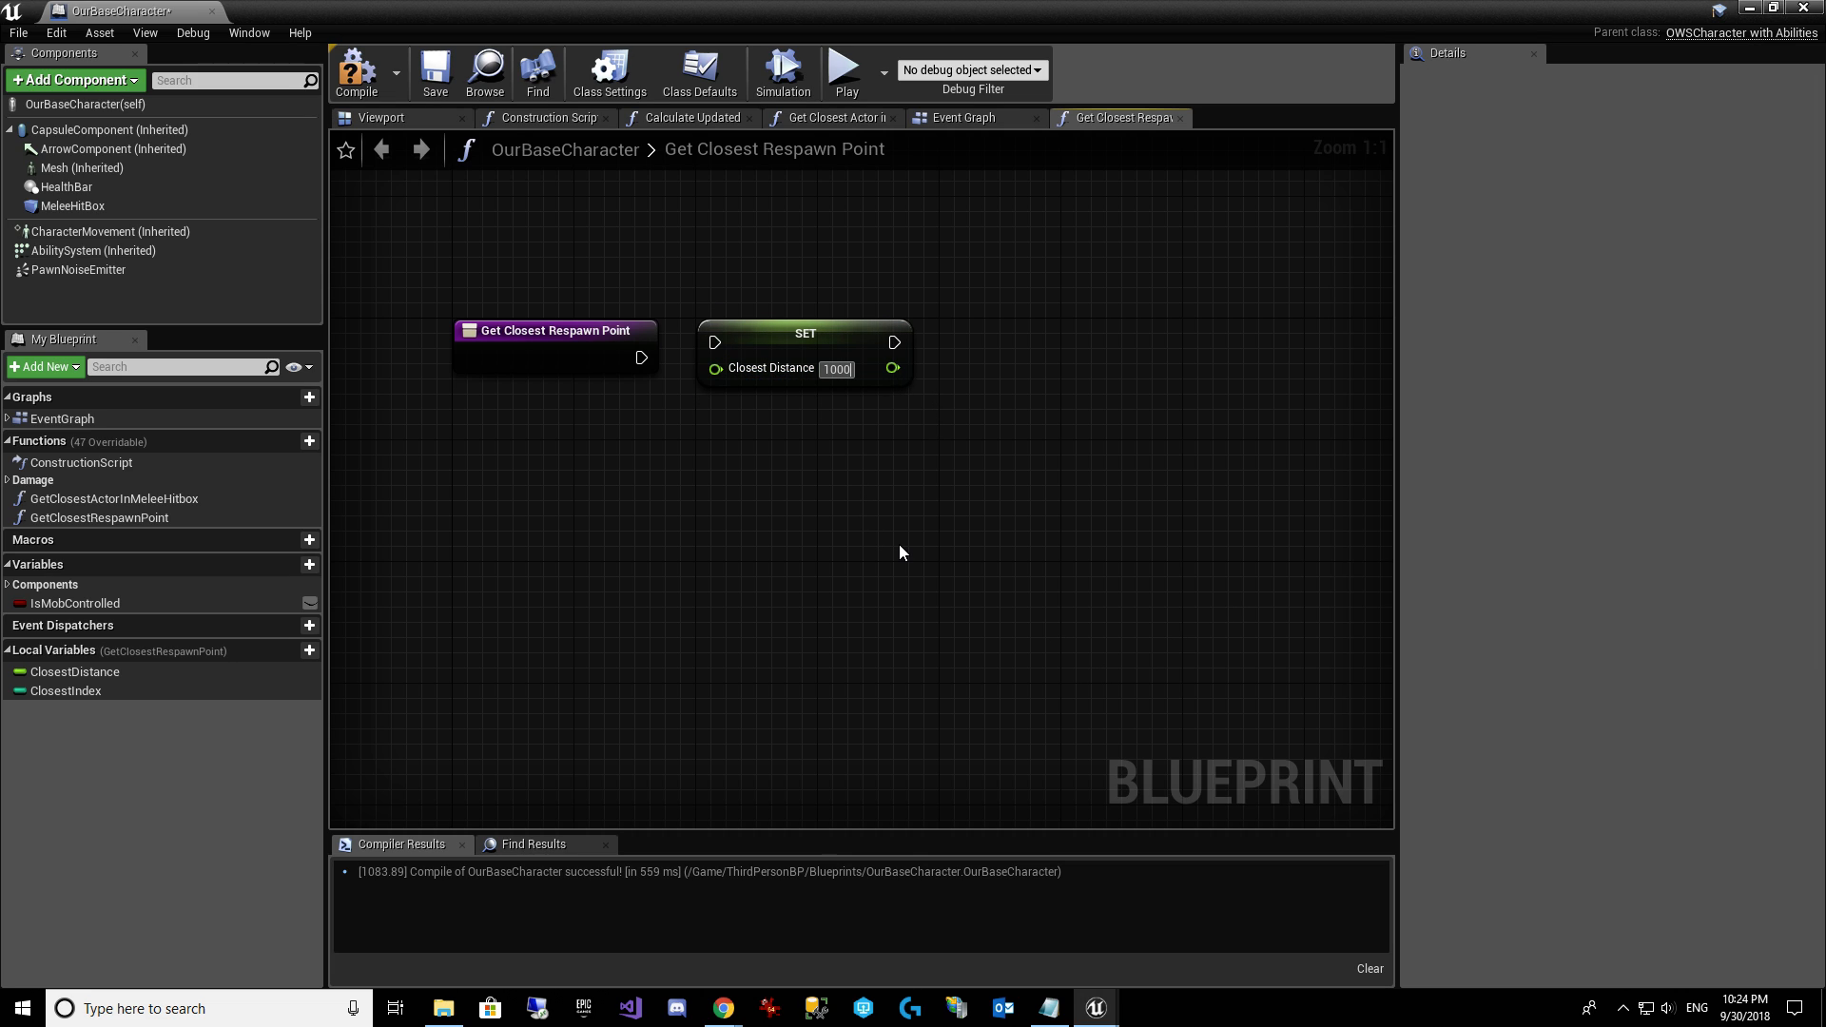
{"action": "type", "text": "00000"}
{"action": "key", "text": "Return"}
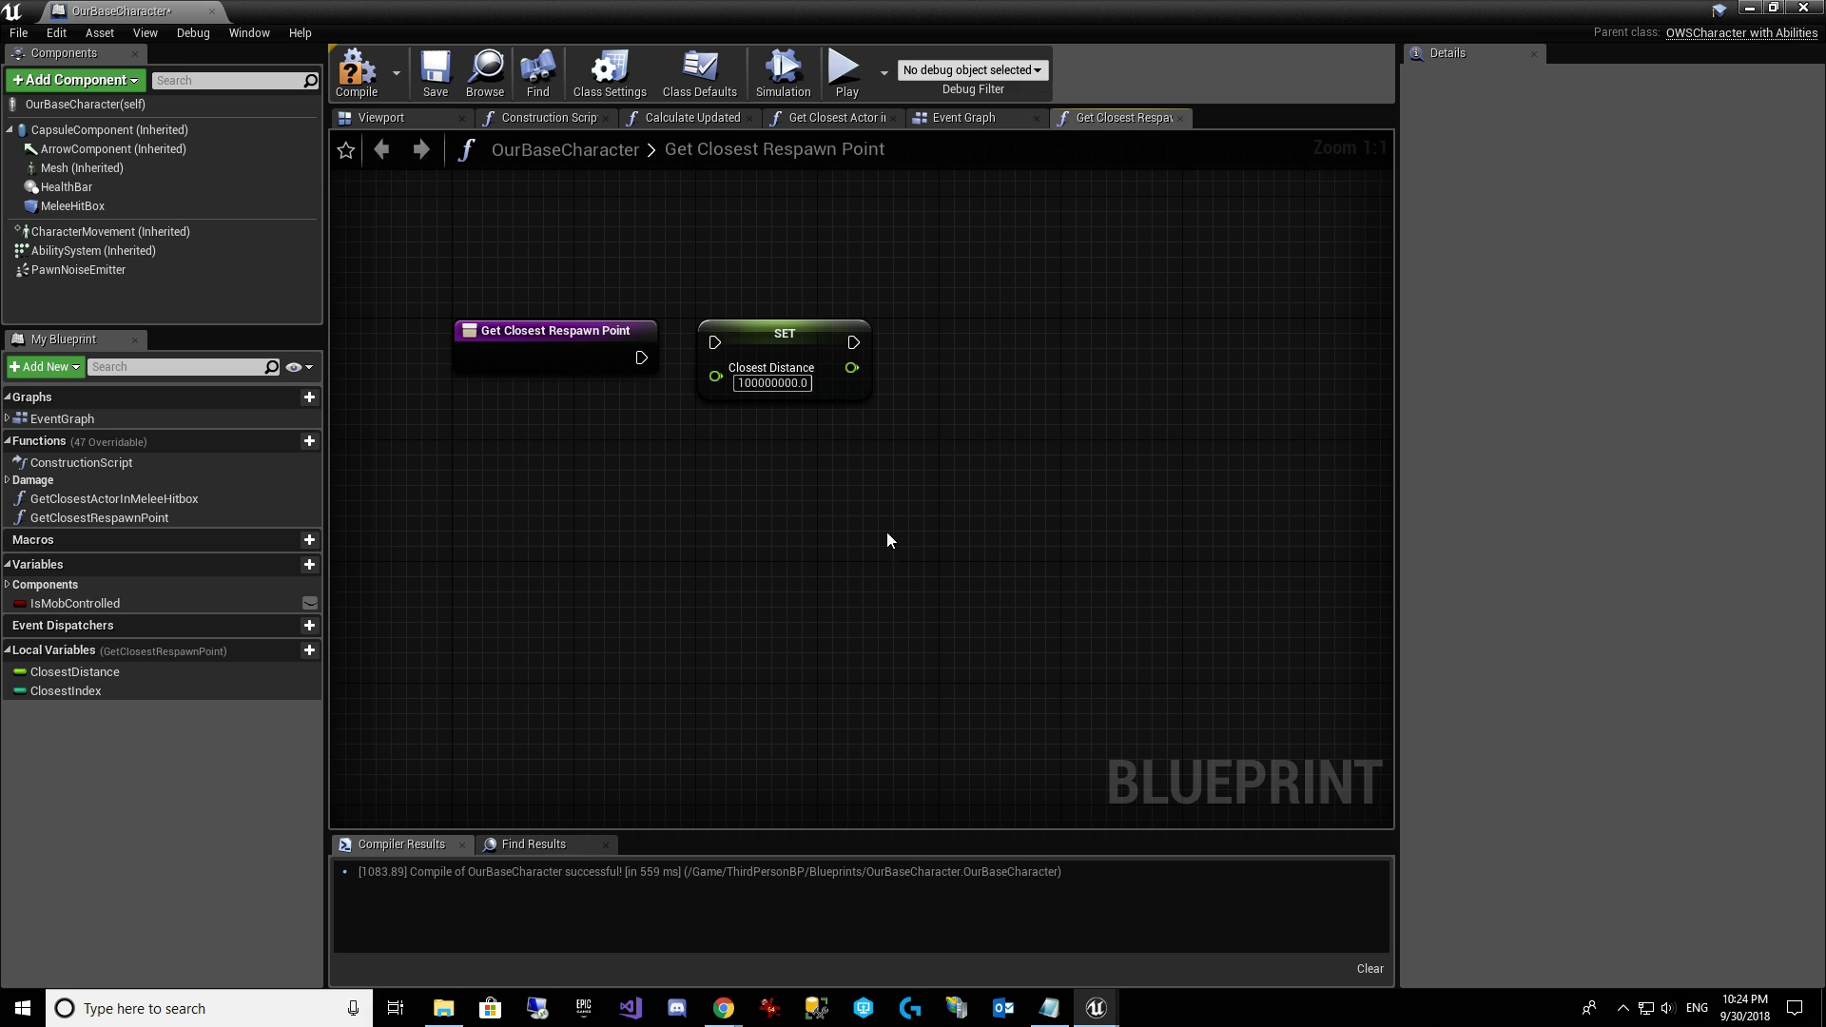
{"action": "left_click_drag", "start_coordinate": [643, 354], "coordinate": [715, 344]}
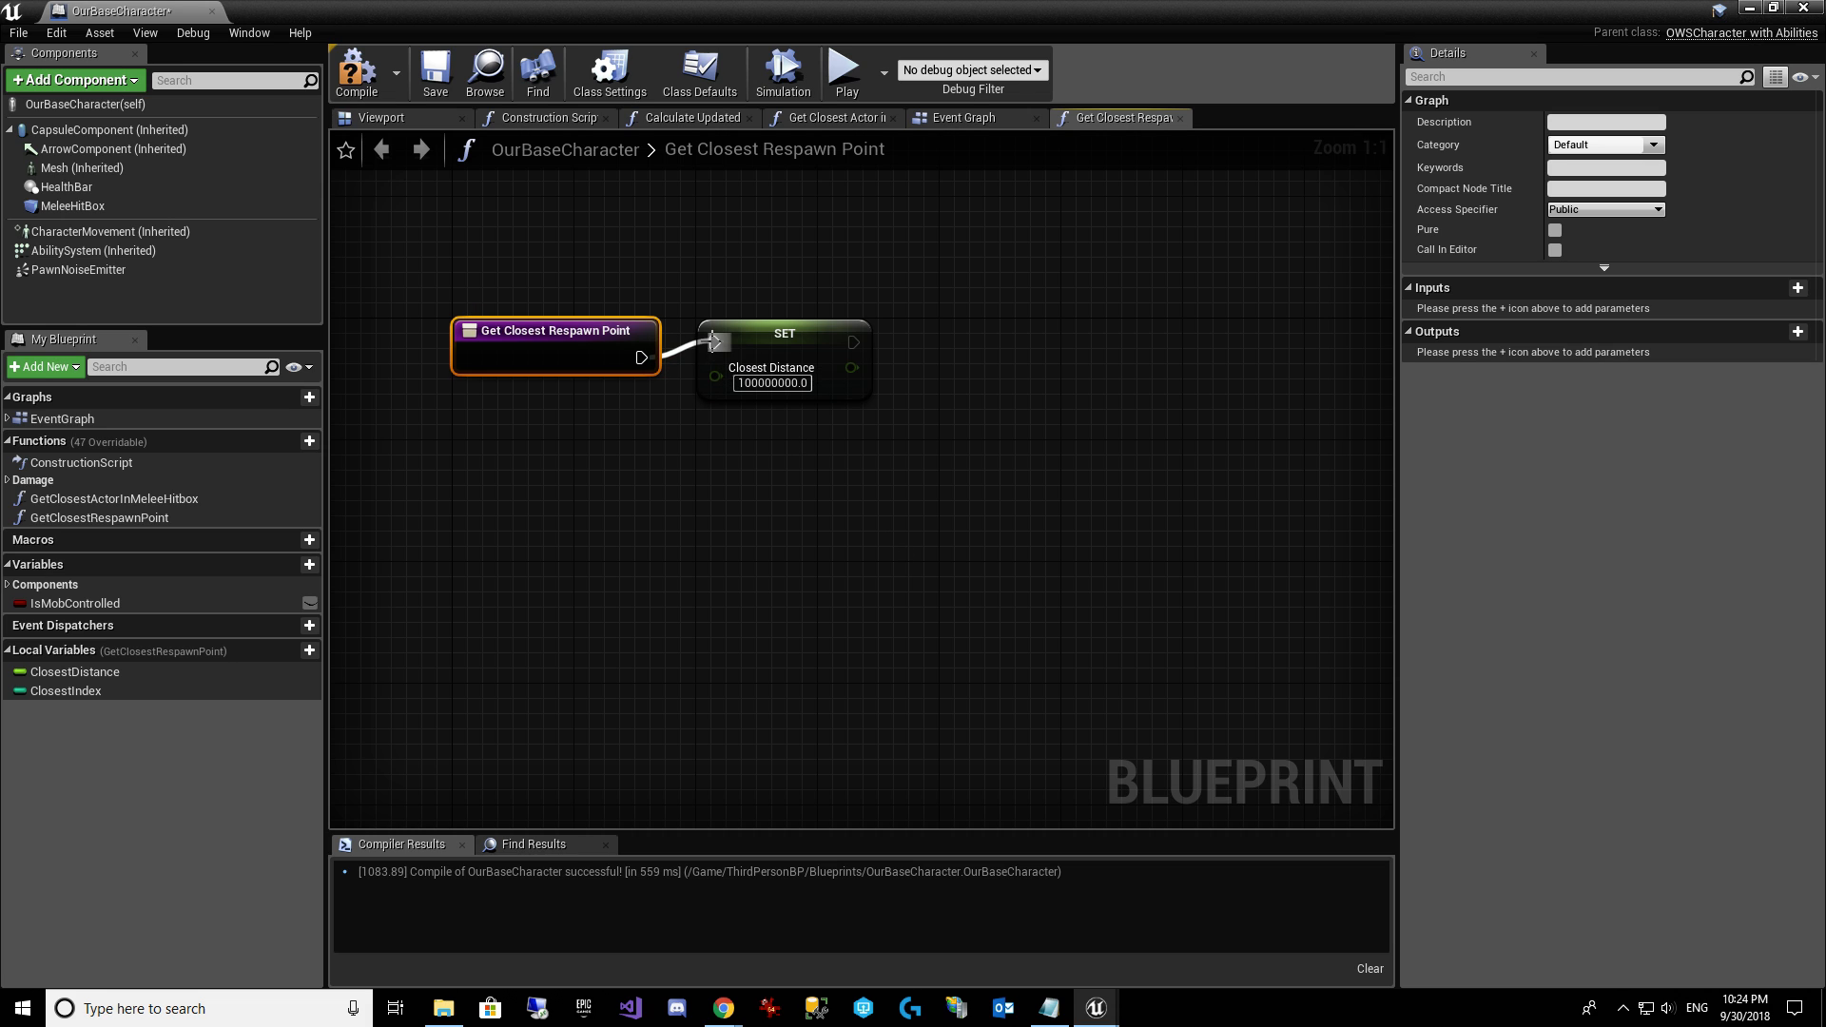
Add a Set node for ClosestIndex with the value -1, executed after the Set ClosestDistance node.
{"action": "right_click_drag", "start_coordinate": [946, 447], "coordinate": [837, 427]}
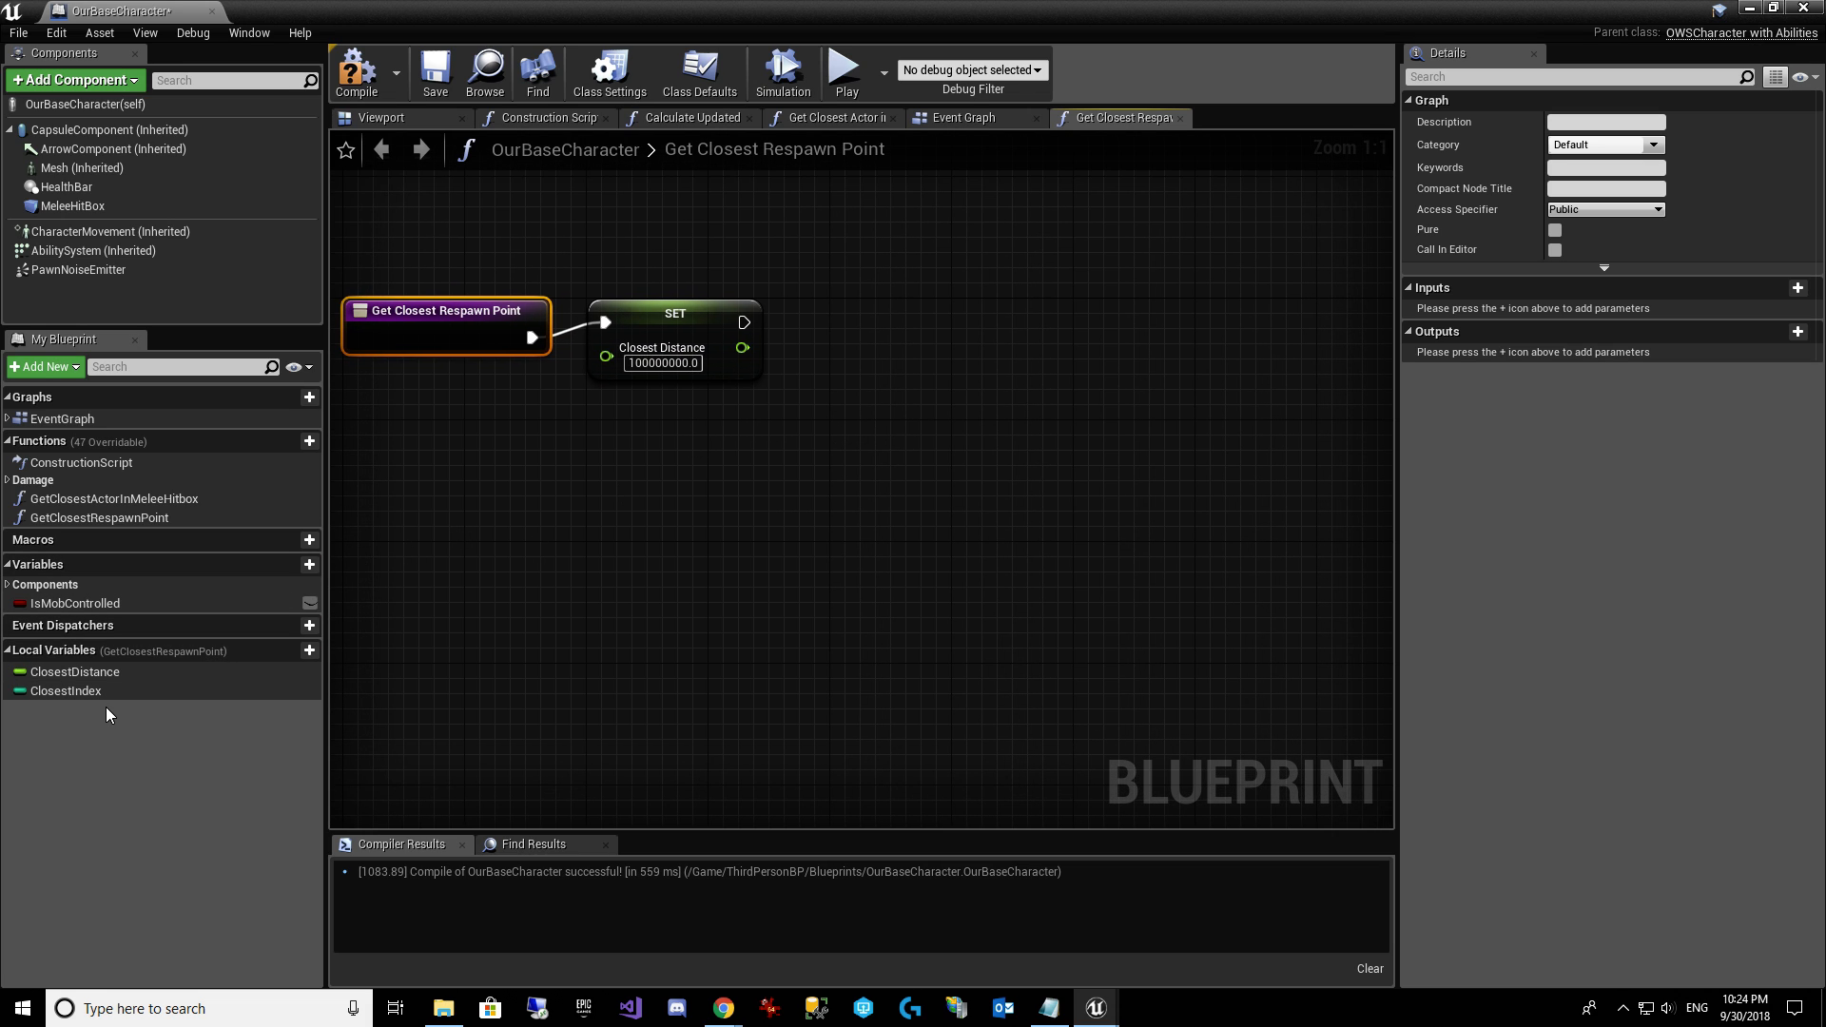
{"action": "left_click_drag", "start_coordinate": [102, 691], "coordinate": [843, 359]}
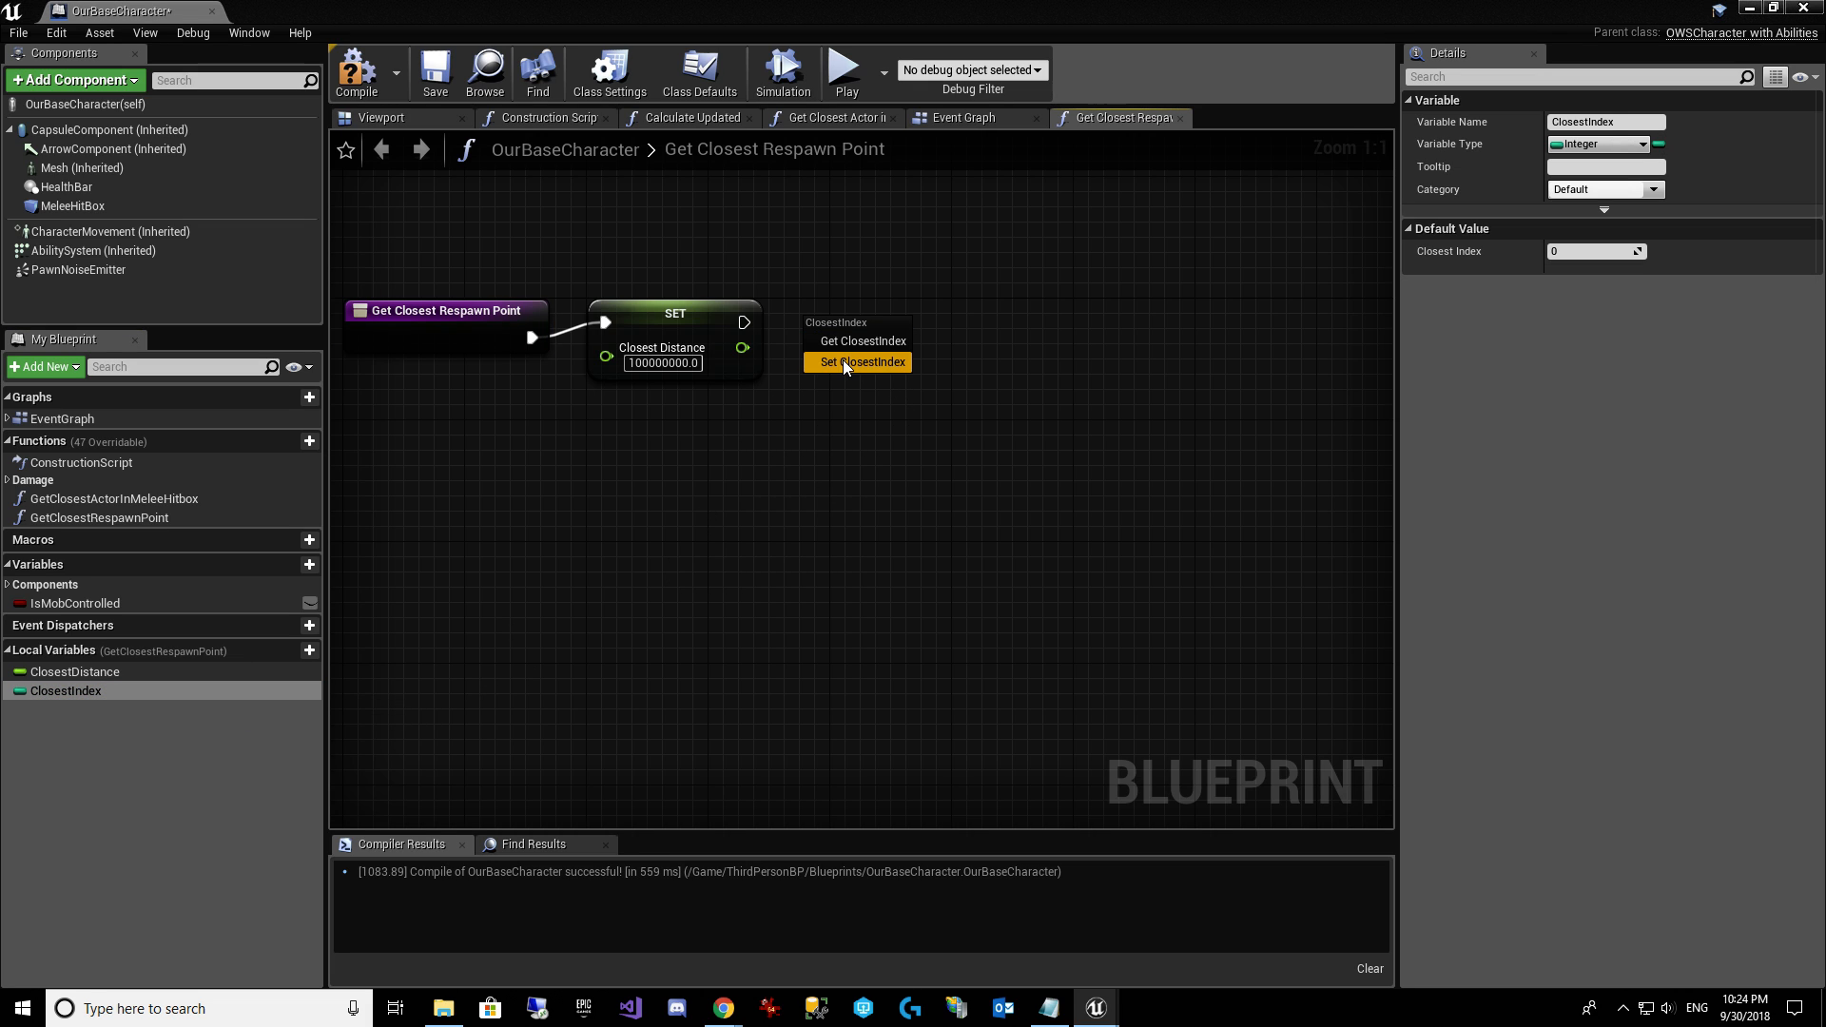
{"action": "left_click", "coordinate": [842, 360]}
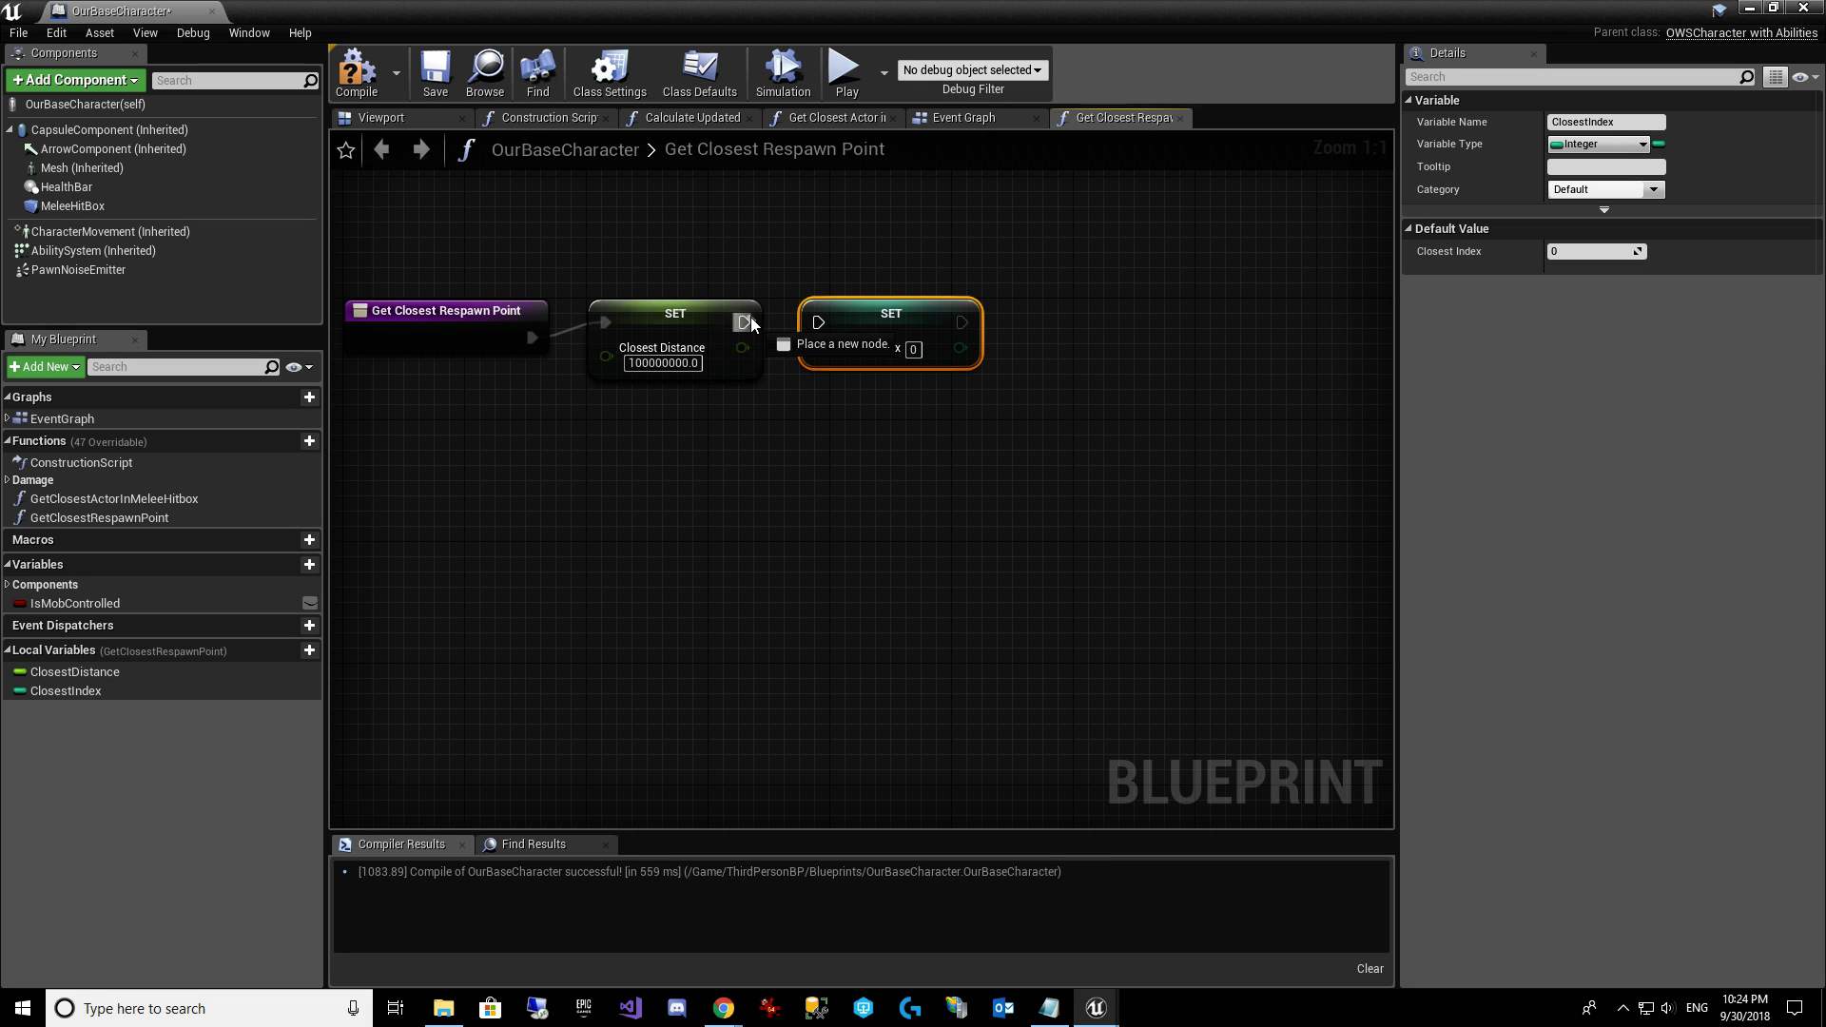
{"action": "left_click_drag", "start_coordinate": [747, 322], "coordinate": [866, 323]}
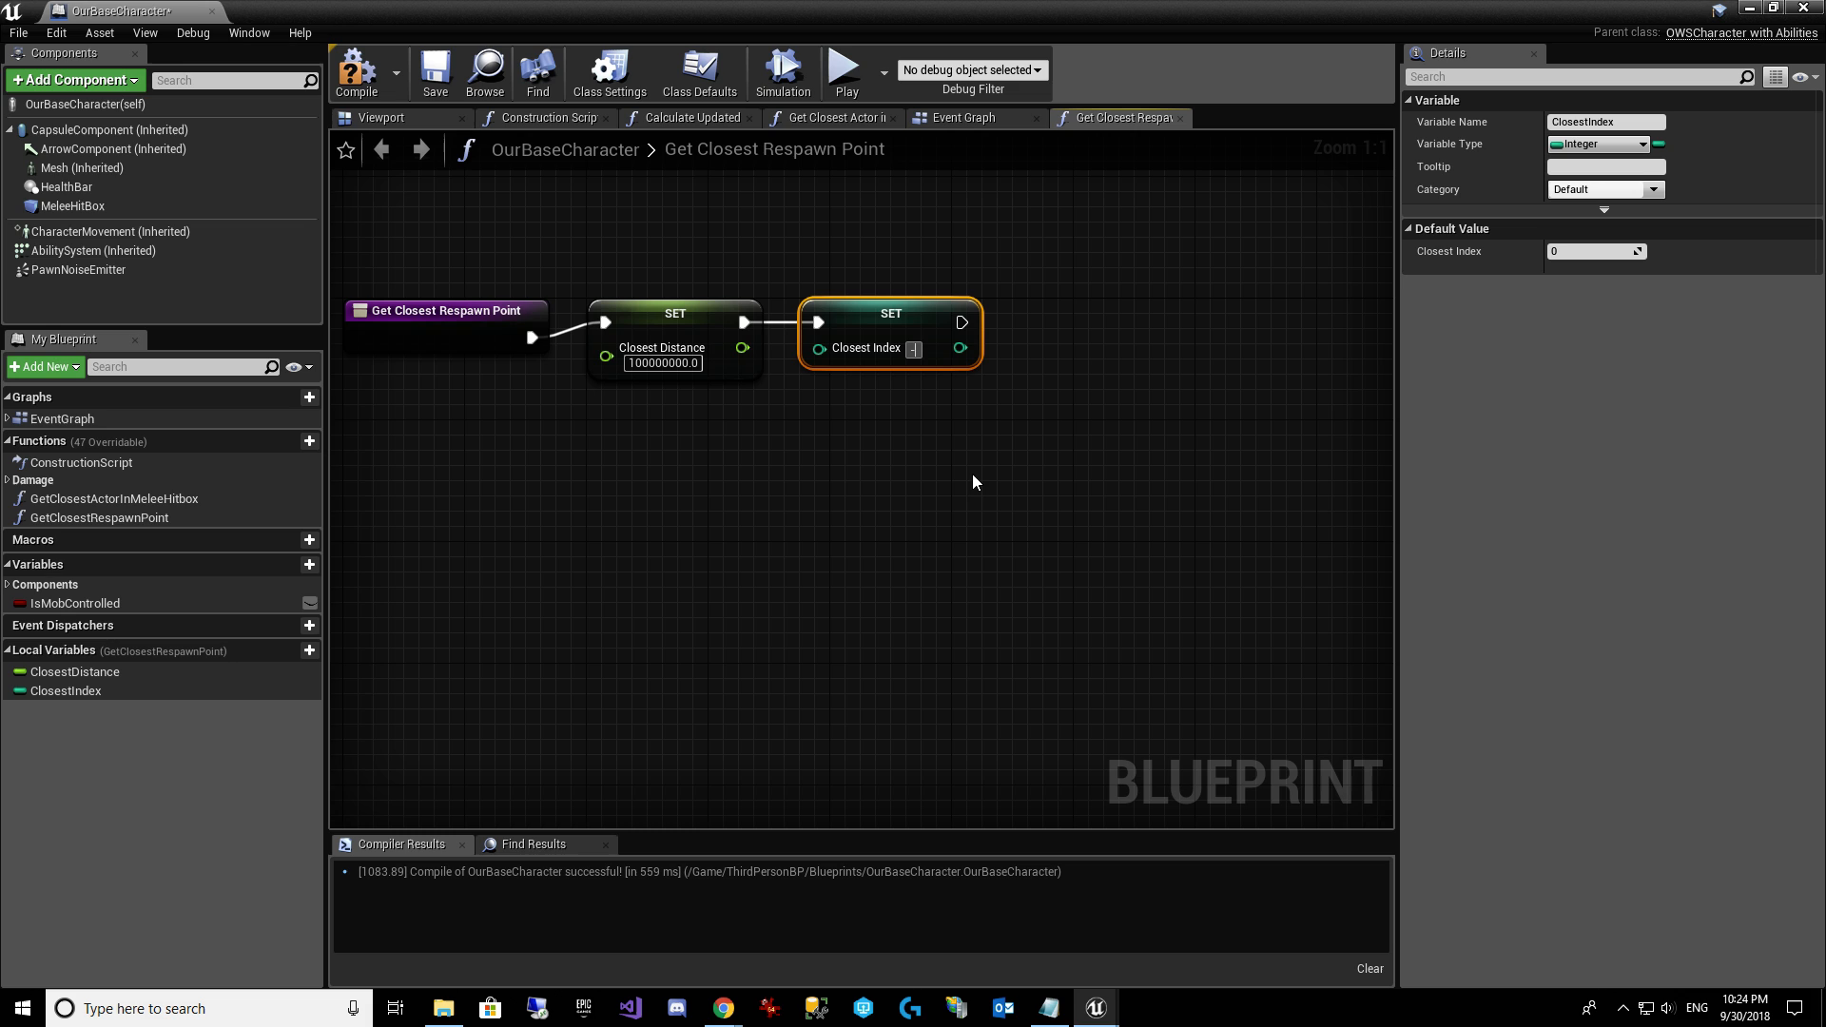
{"action": "type", "text": "-1"}
{"action": "left_click", "coordinate": [1154, 399]}
Add a Get All Actors Of Class node executed after the Set ClosestIndex node.
{"action": "right_click_drag", "start_coordinate": [1155, 399], "coordinate": [959, 402]}
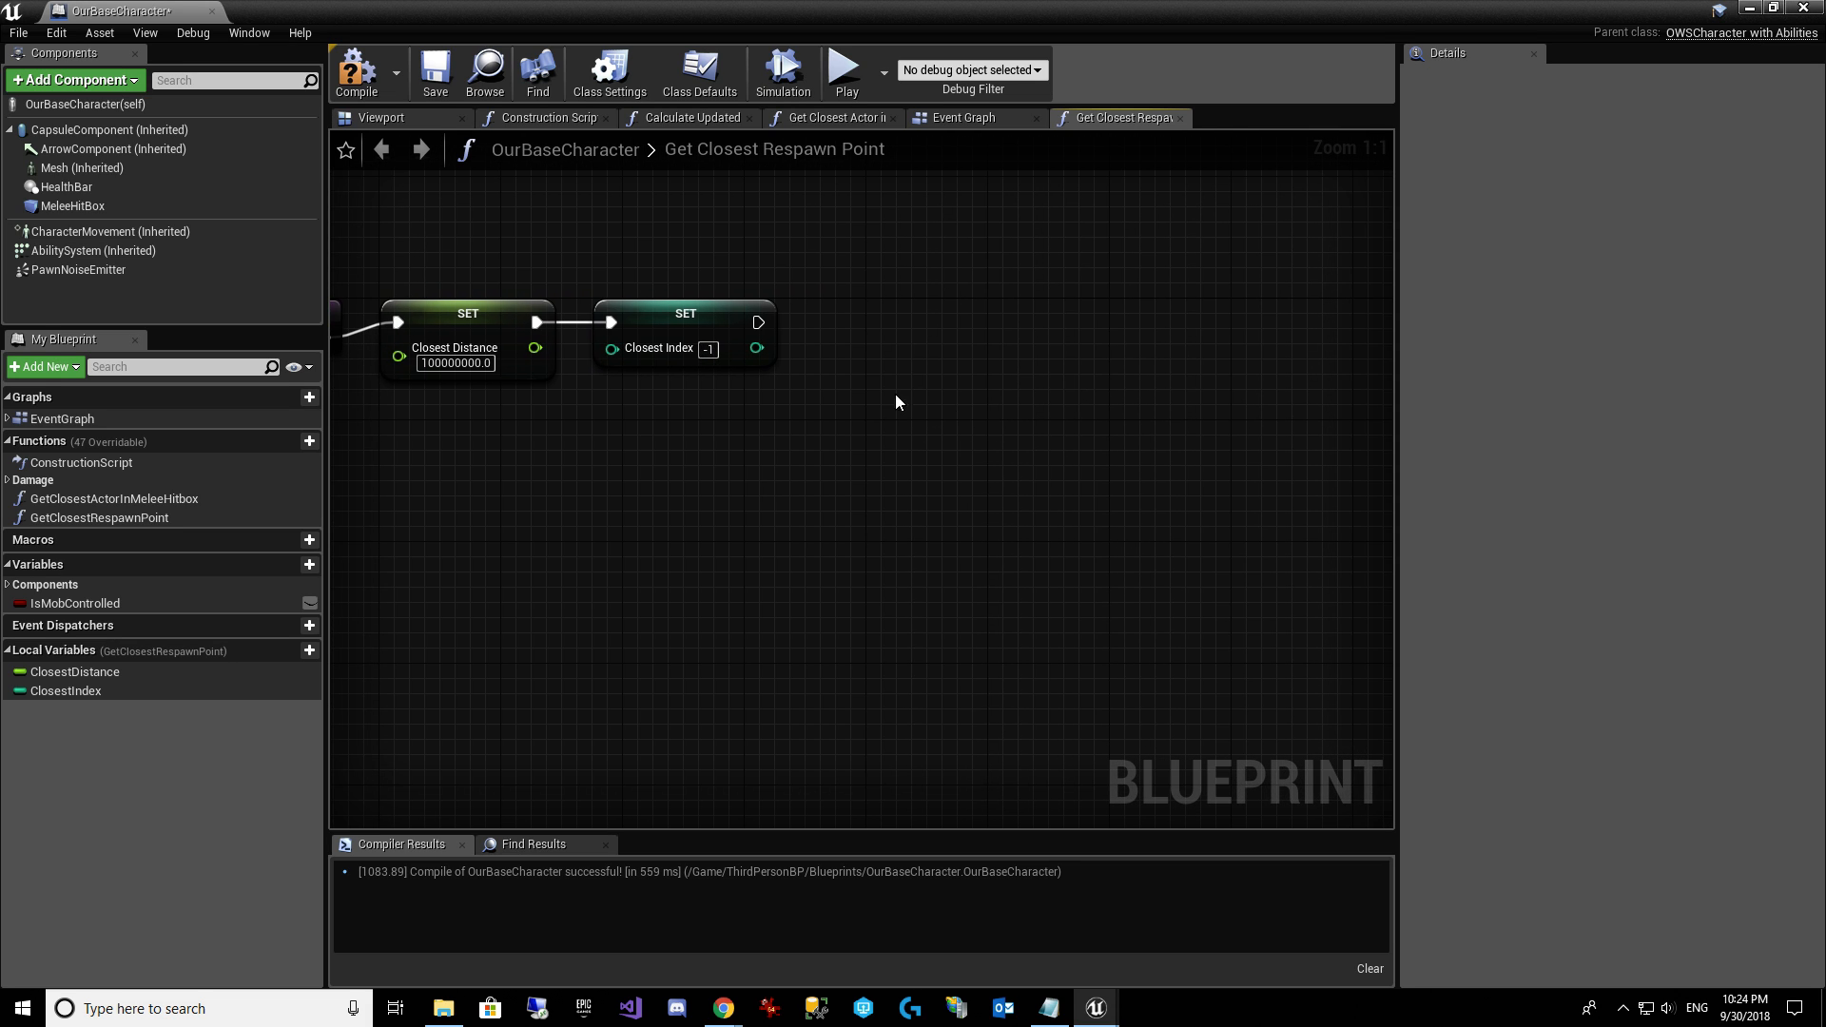
{"action": "left_click_drag", "start_coordinate": [757, 323], "coordinate": [864, 339]}
{"action": "type", "text": "get"}
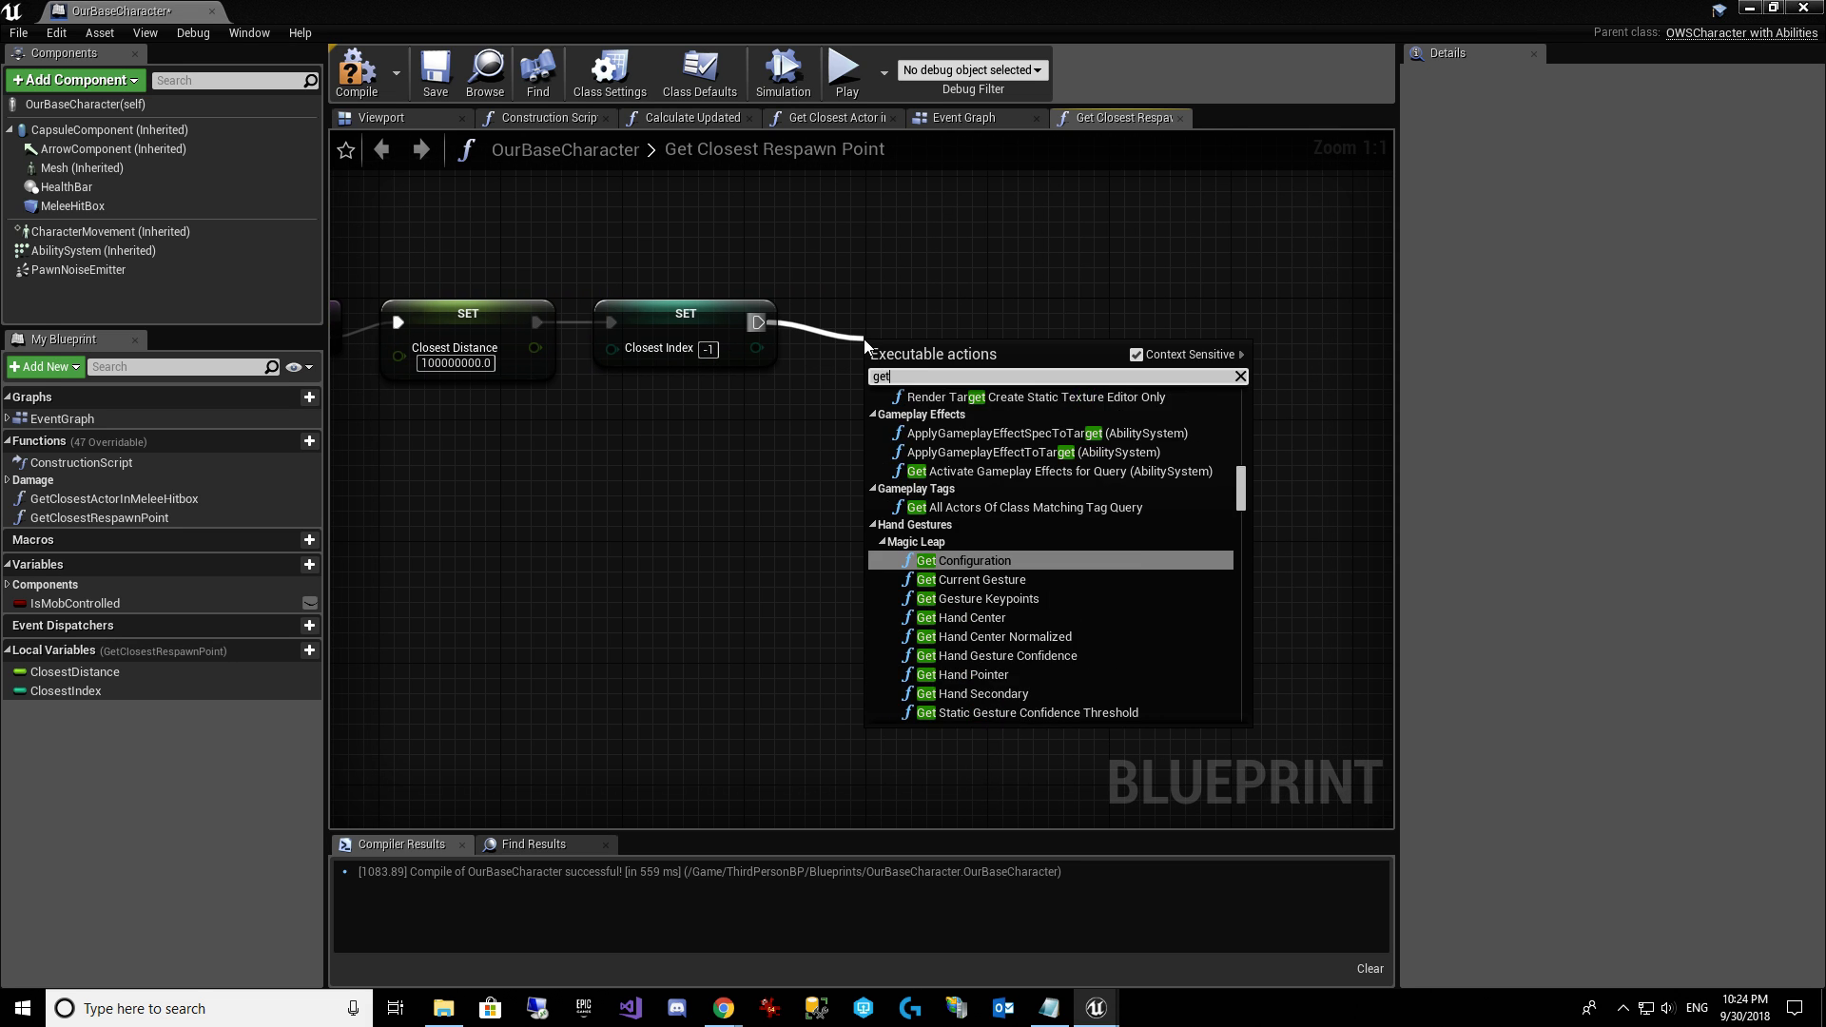
{"action": "type", "text": "all actor cl"}
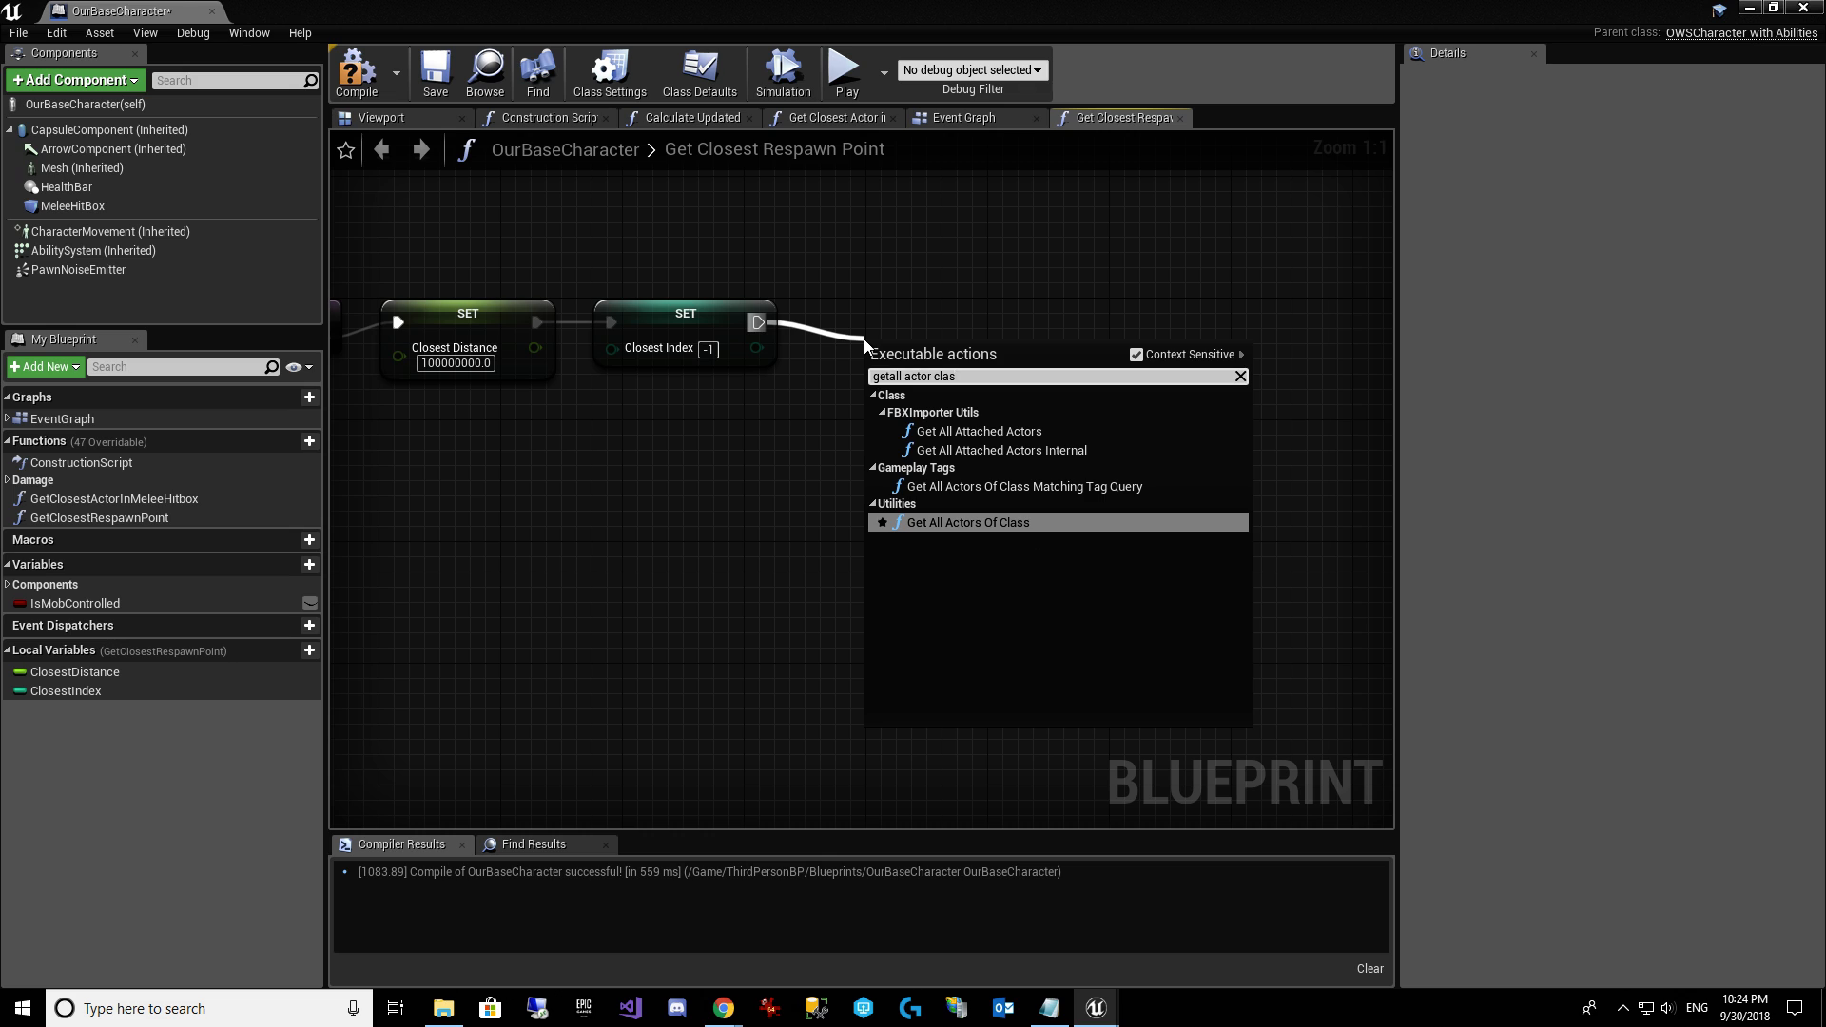
{"action": "key", "text": "Return"}
{"action": "left_click_drag", "start_coordinate": [984, 350], "coordinate": [986, 335]}
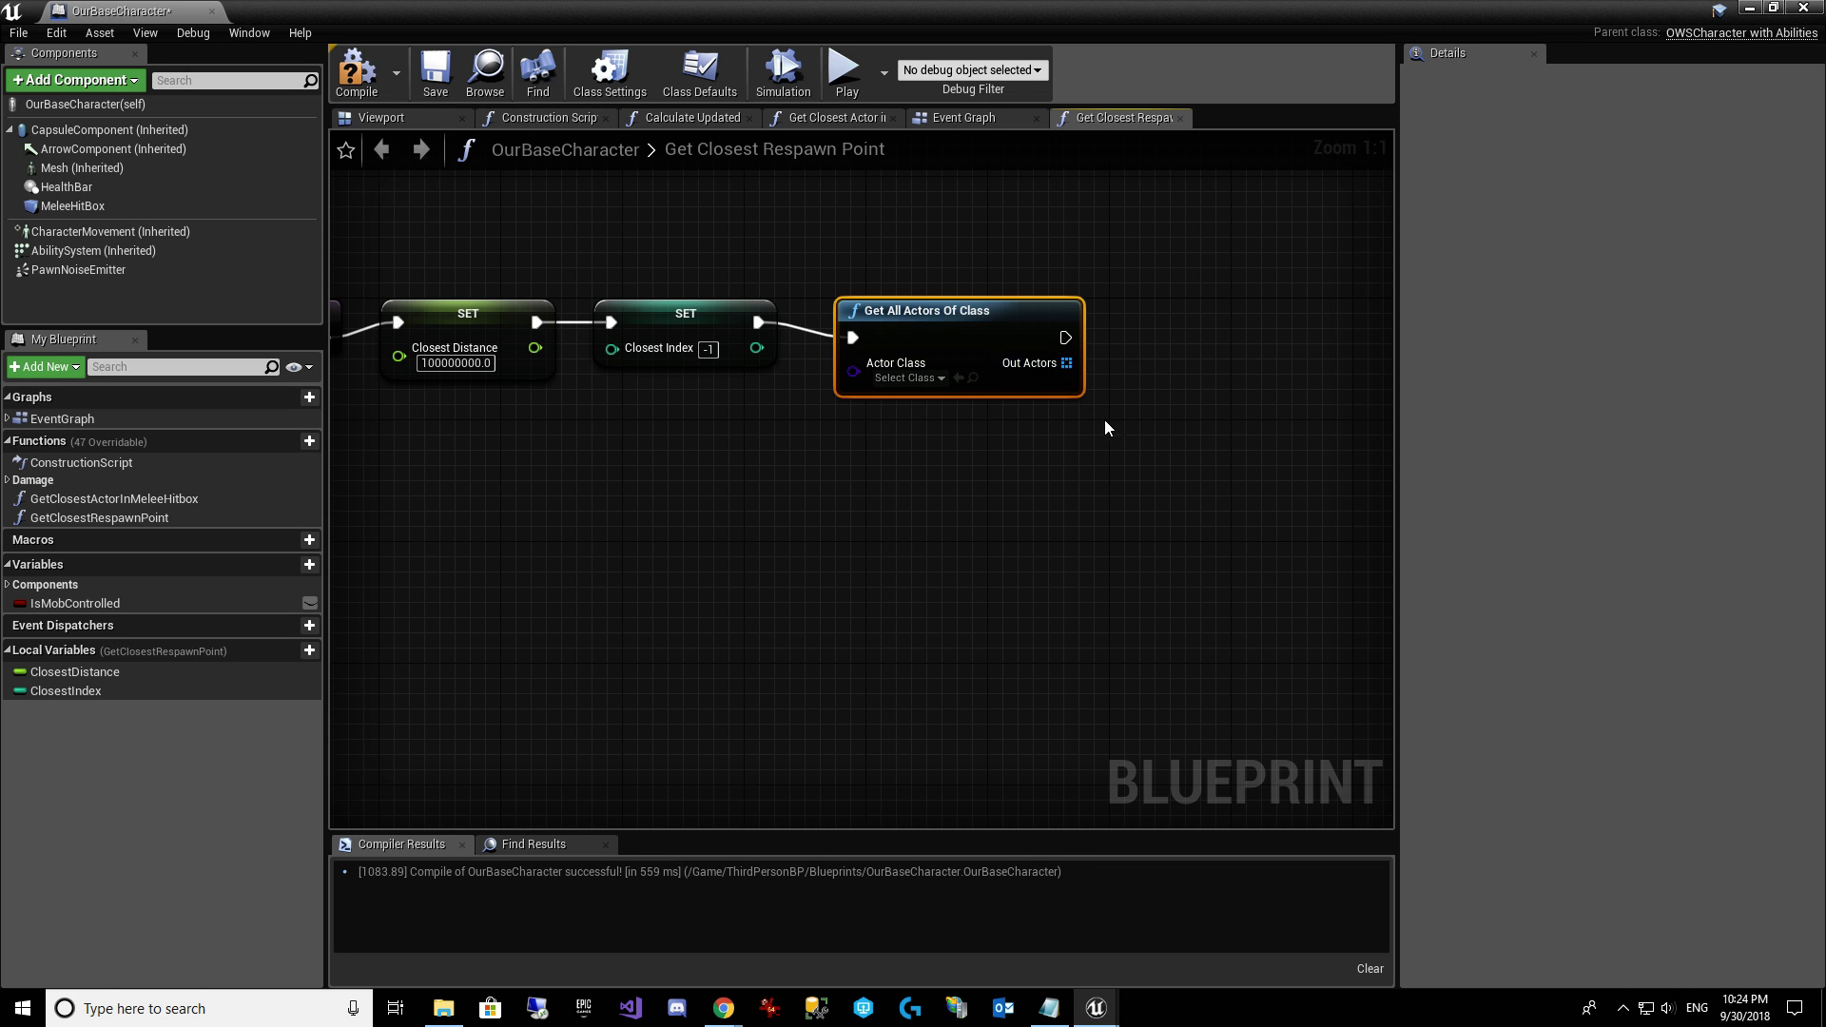
Set the Actor Class of Get All Actors Of Class to Respawn Point, and compile and save the blueprint.
{"action": "right_click_drag", "start_coordinate": [1104, 420], "coordinate": [1011, 406]}
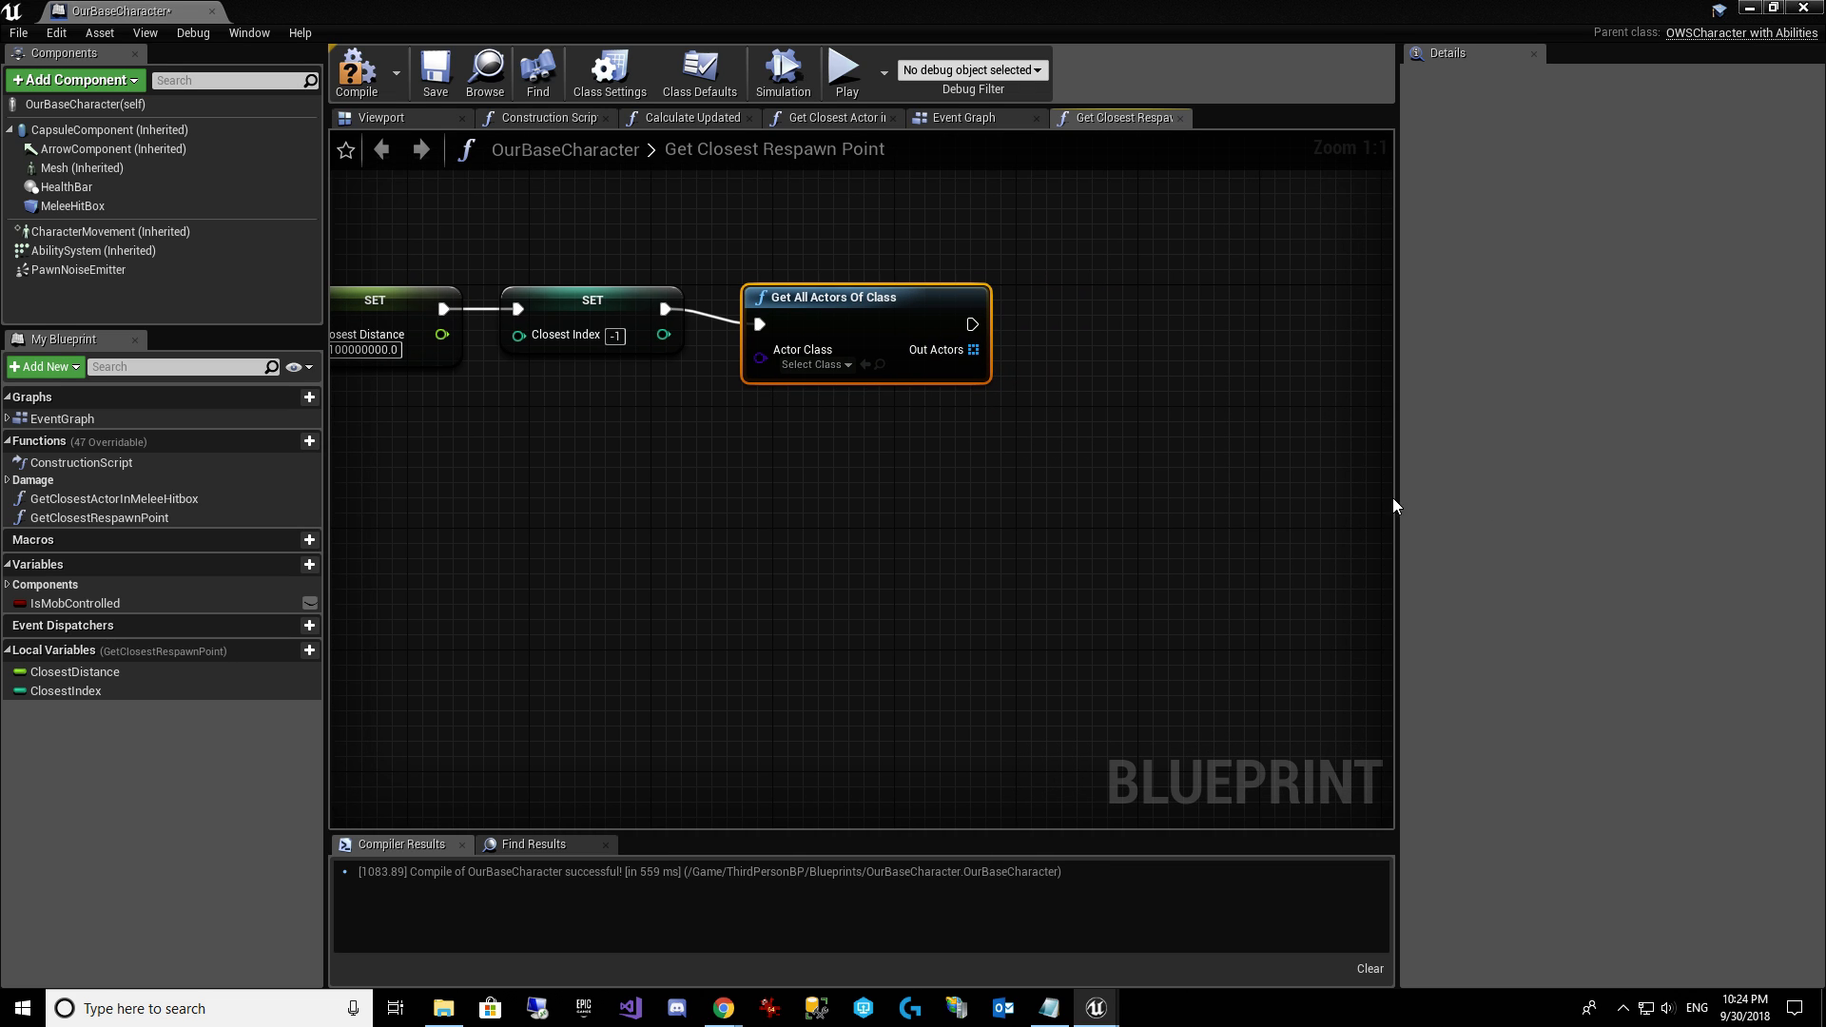
{"action": "left_click", "coordinate": [815, 366]}
{"action": "type", "text": "Respawn"}
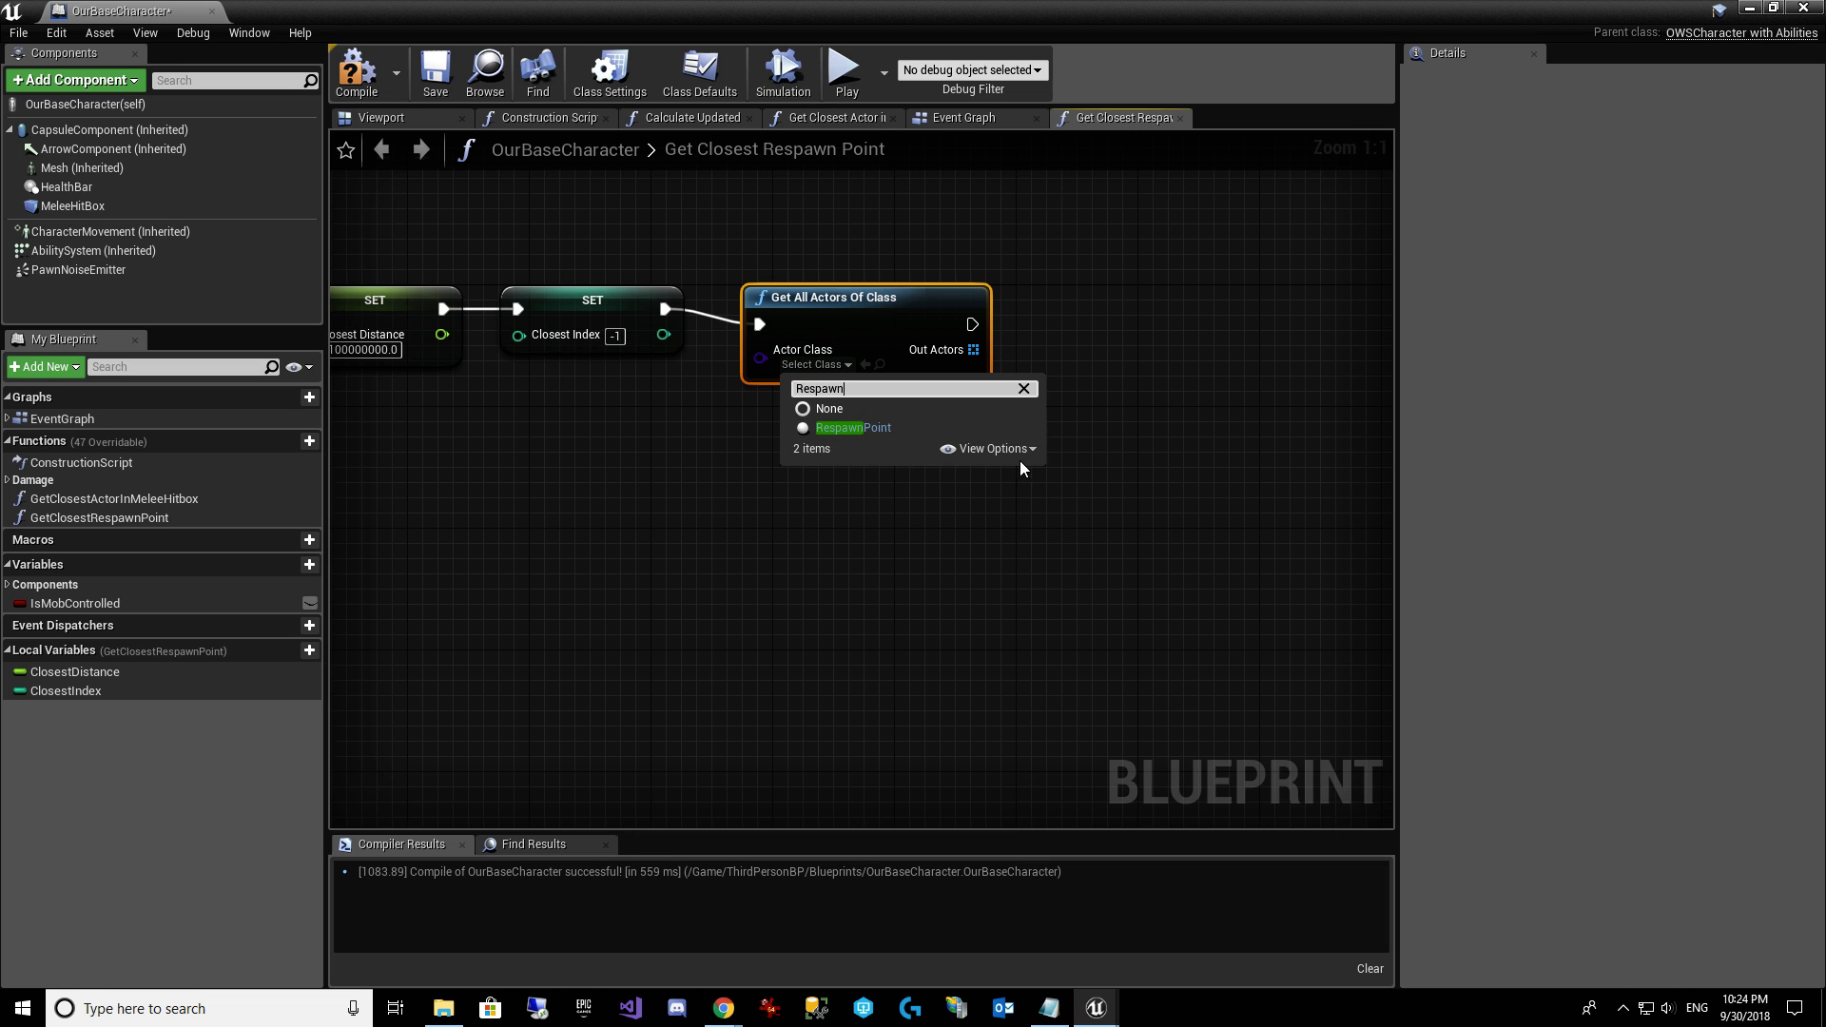
{"action": "left_click", "coordinate": [868, 427]}
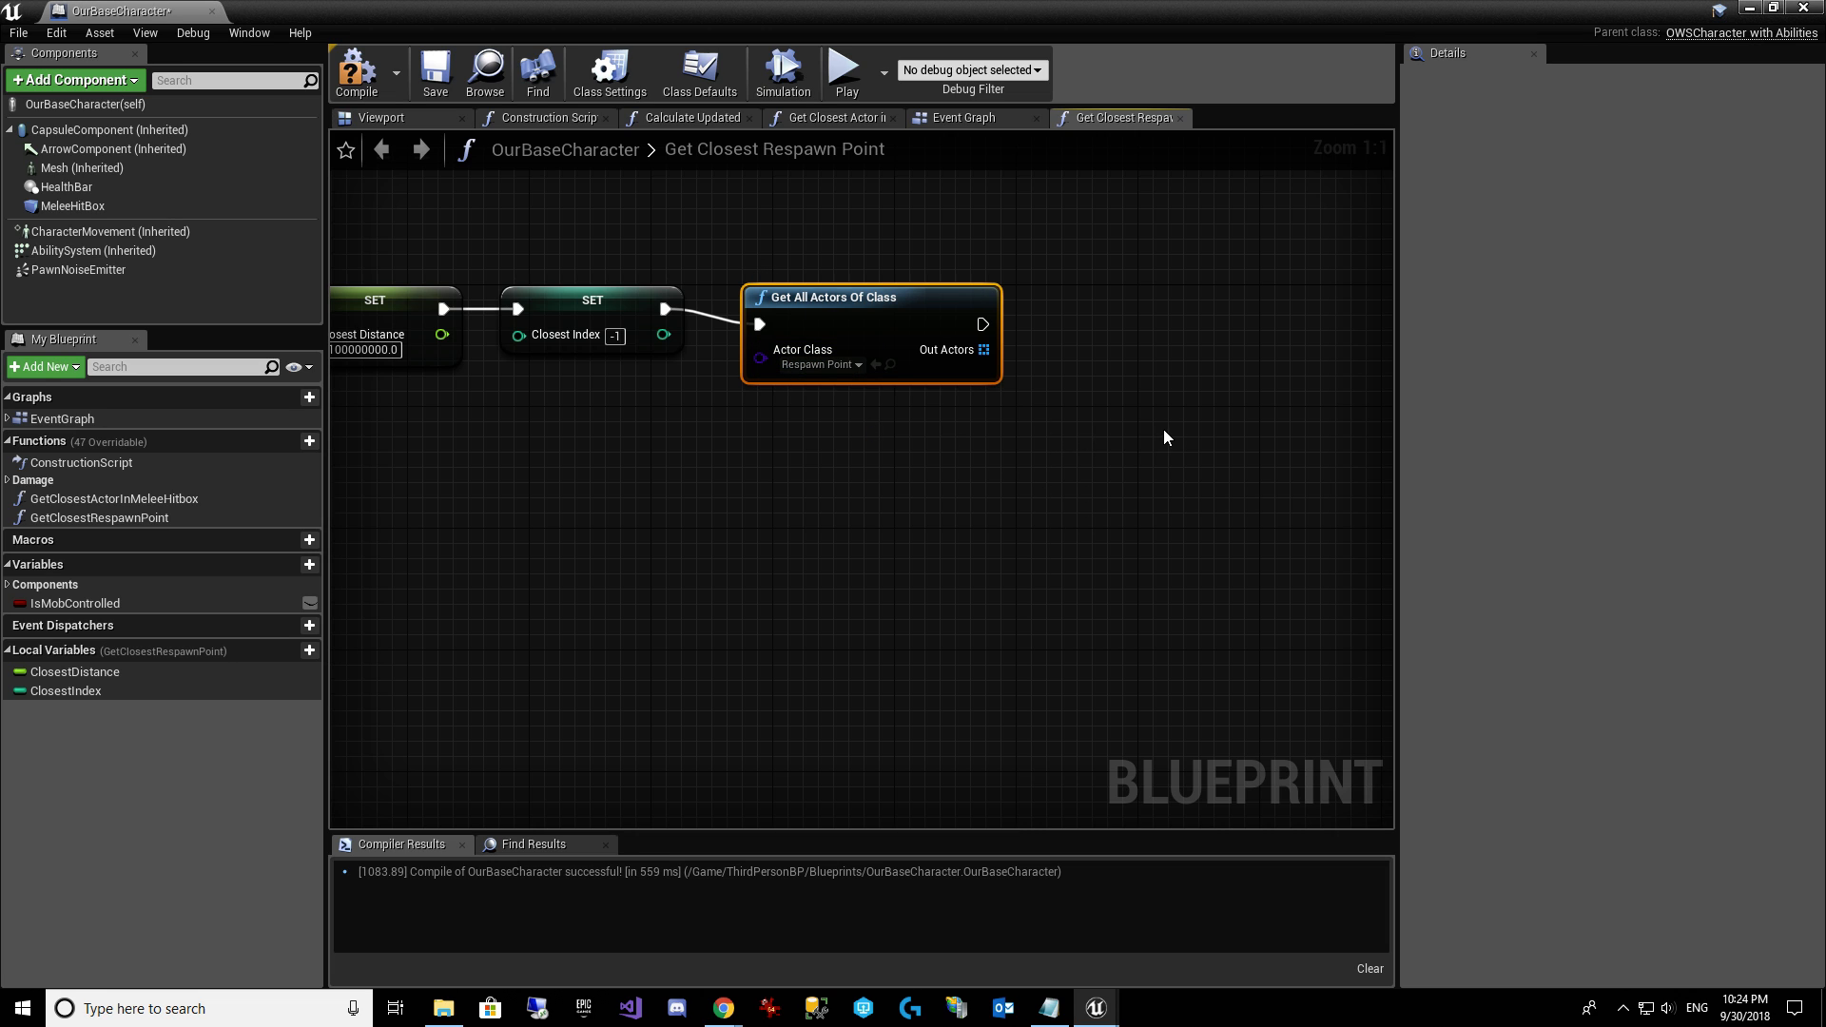
{"action": "right_click_drag", "start_coordinate": [1162, 430], "coordinate": [1000, 426]}
{"action": "left_click", "coordinate": [357, 71]}
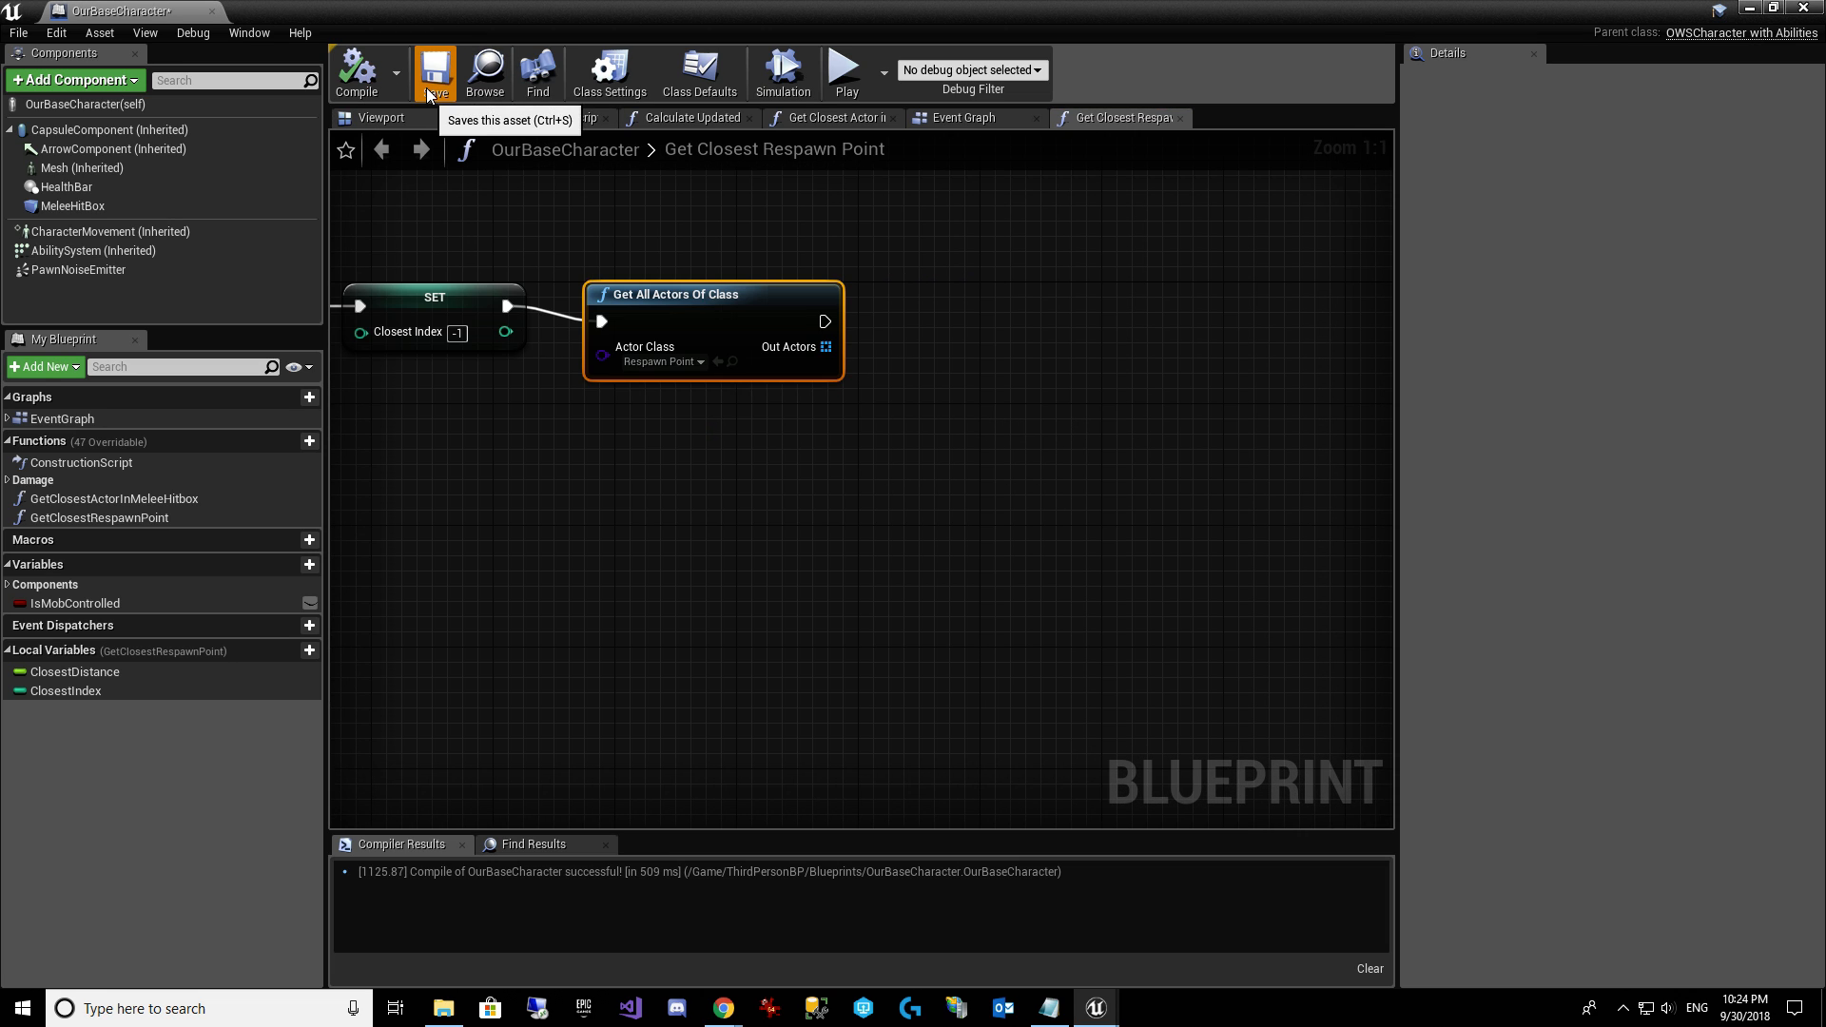
{"action": "left_click", "coordinate": [426, 88]}
{"action": "right_click_drag", "start_coordinate": [1060, 346], "coordinate": [942, 387]}
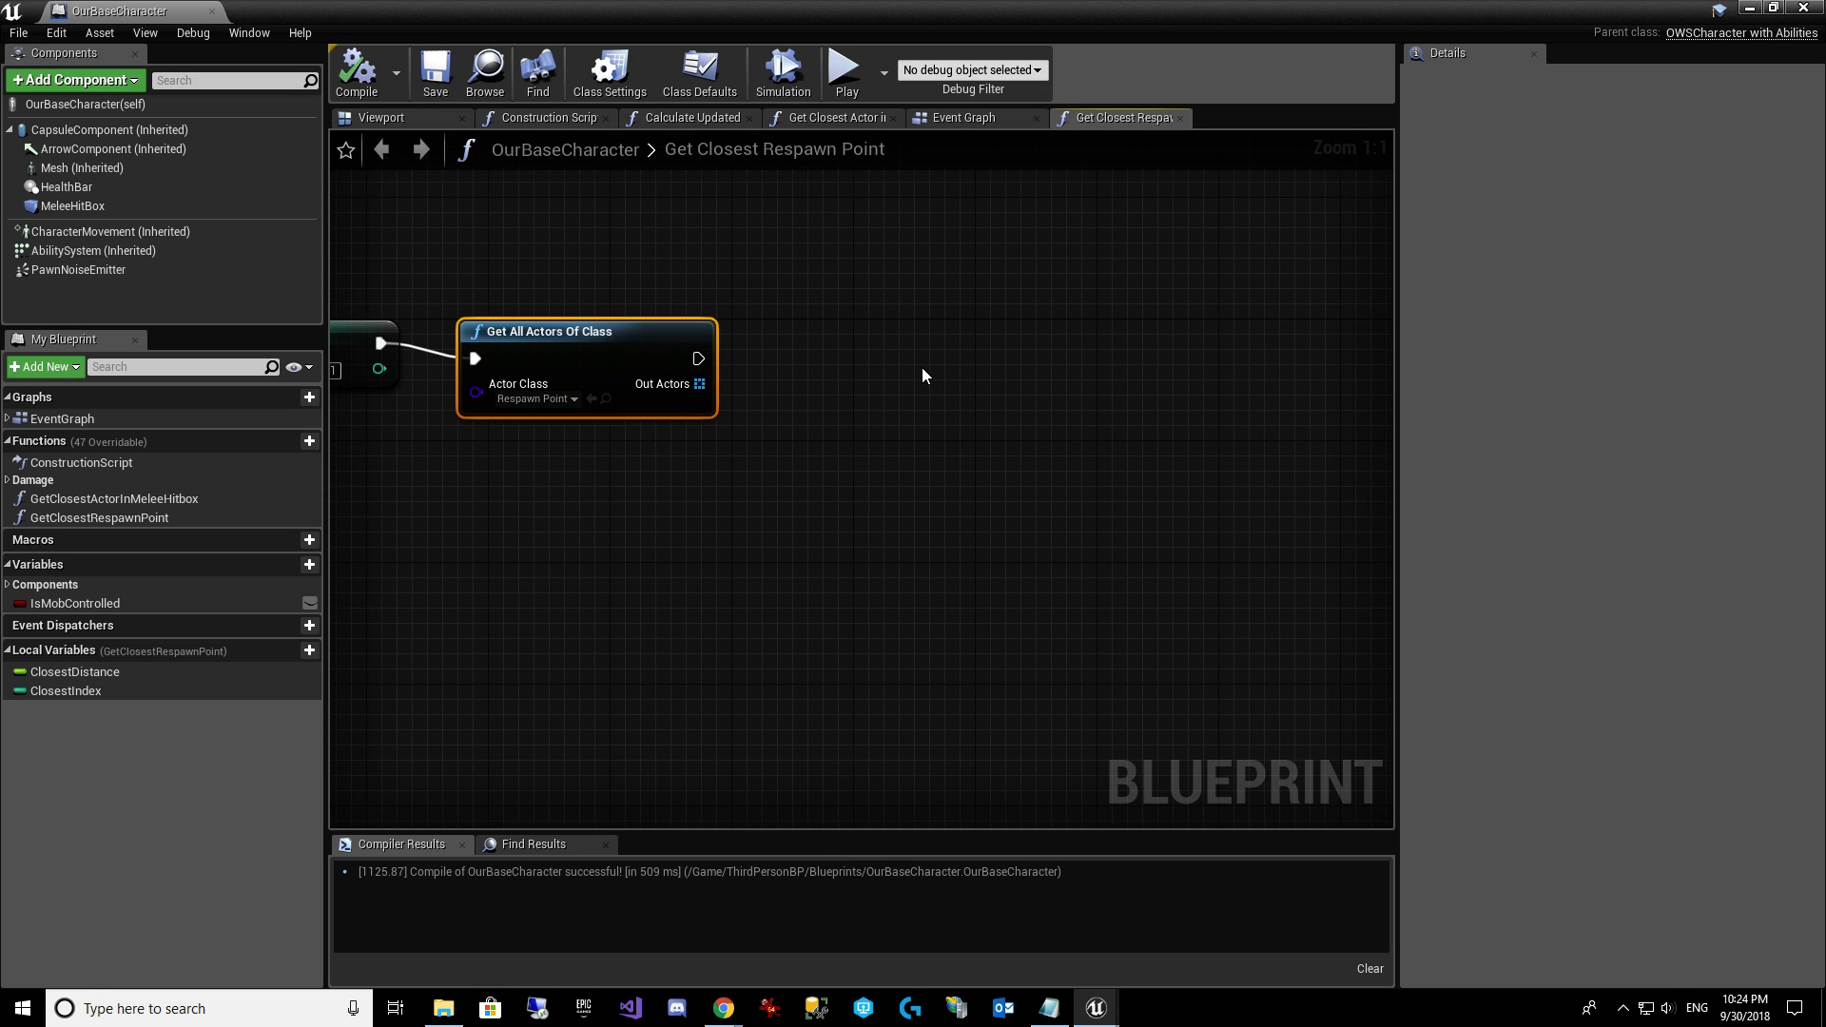
{"action": "left_click_drag", "start_coordinate": [699, 383], "coordinate": [930, 374]}
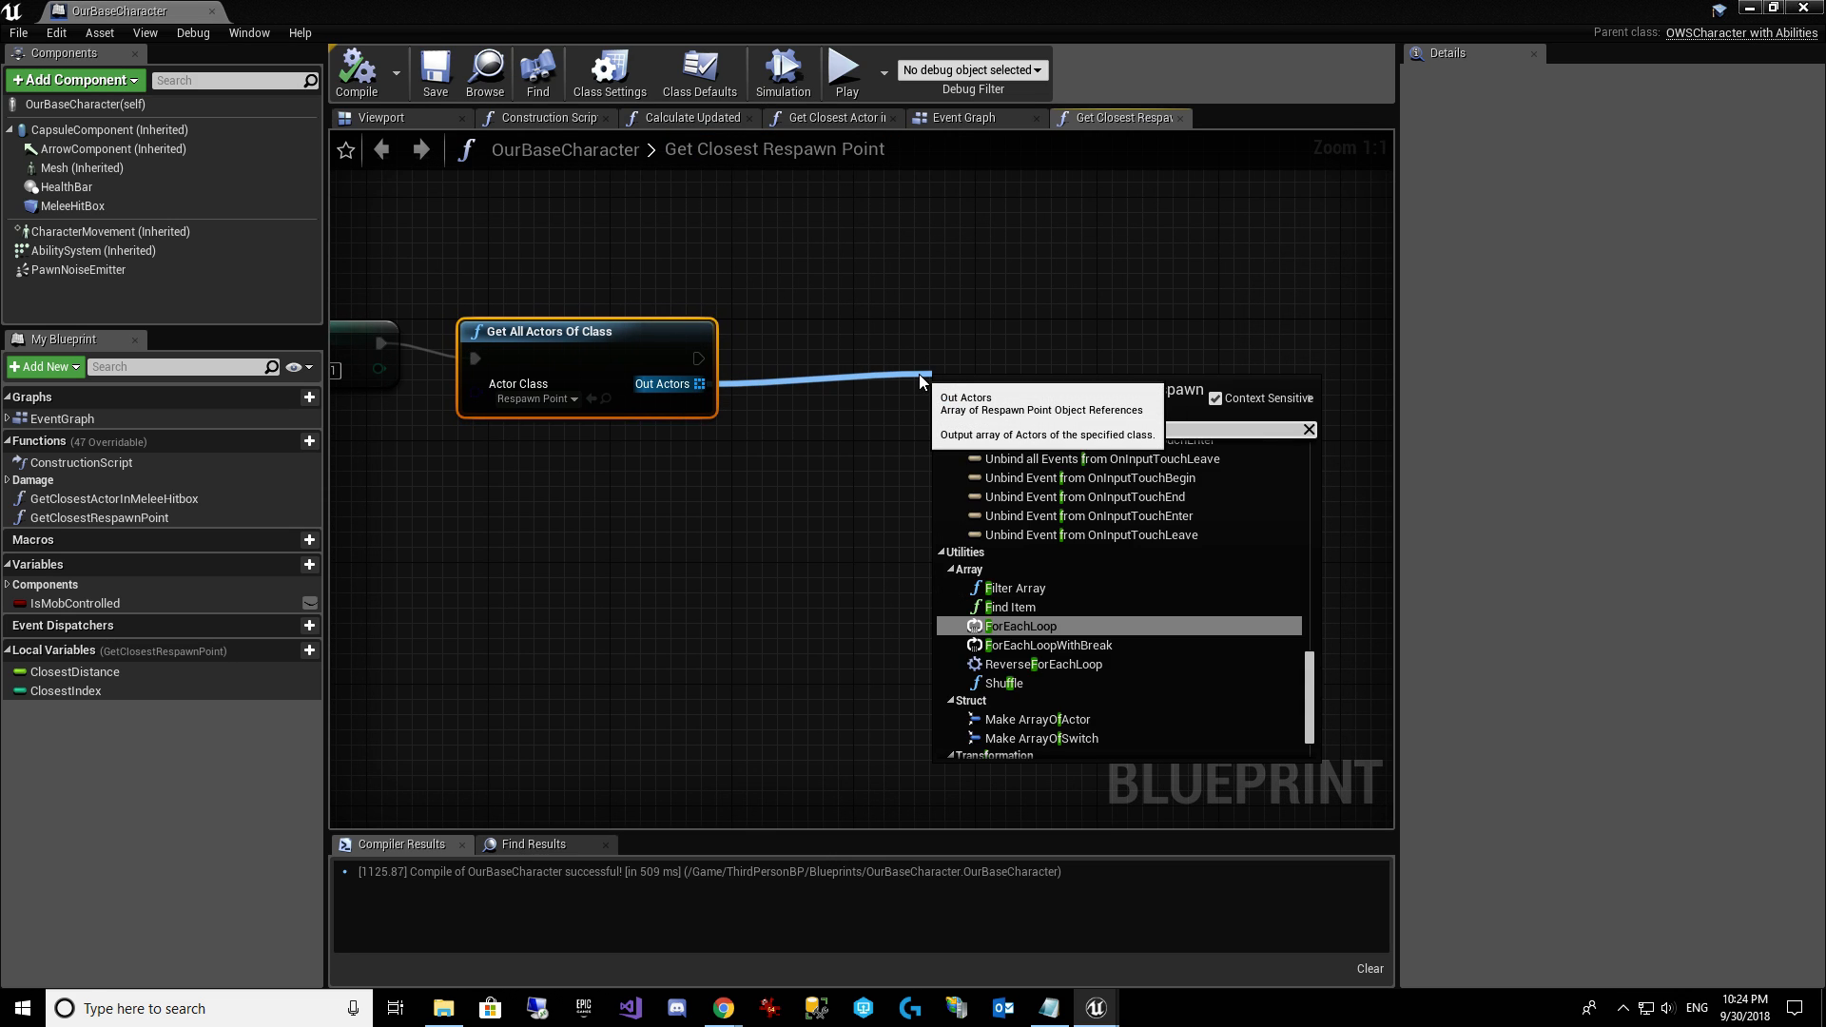
{"action": "type", "text": "foreach"}
{"action": "right_click", "coordinate": [1106, 305]}
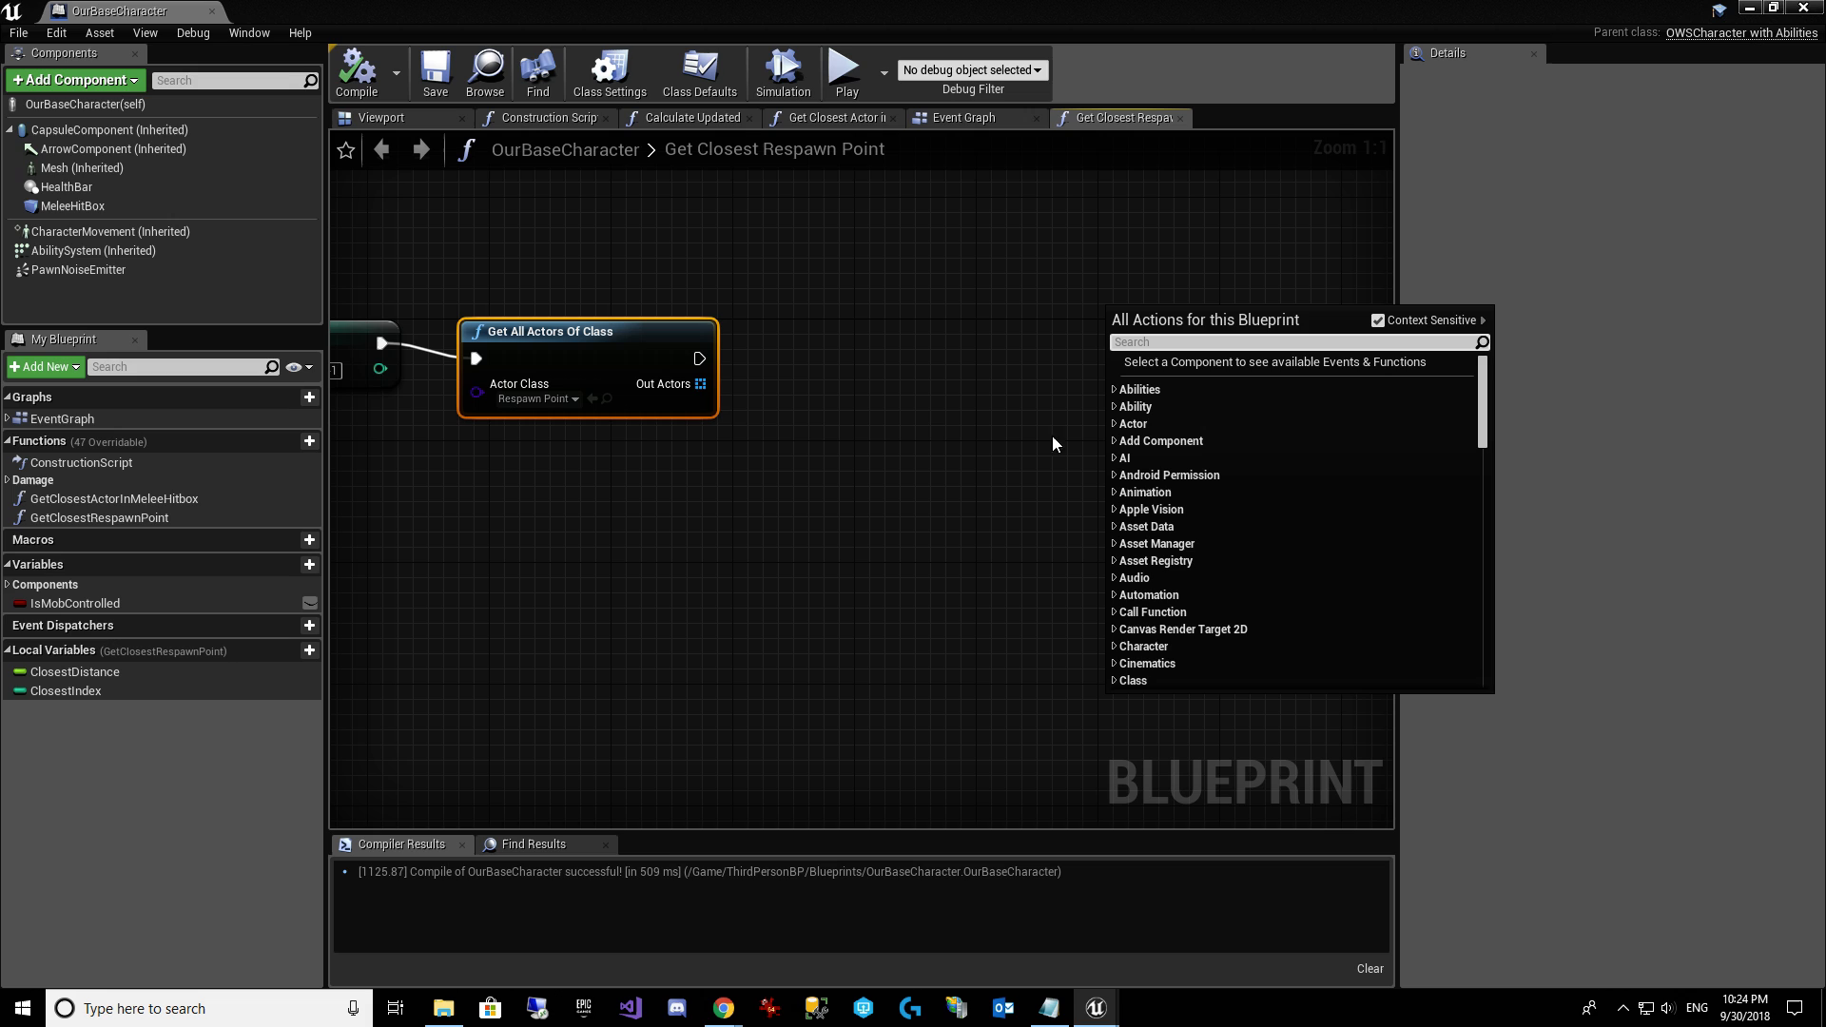
Add a ForEachLoop node fed by Out Actors, place it beside Get All Actors Of Class, and connect their execution pins.
{"action": "left_click_drag", "start_coordinate": [708, 395], "coordinate": [826, 380]}
{"action": "type", "text": "for each"}
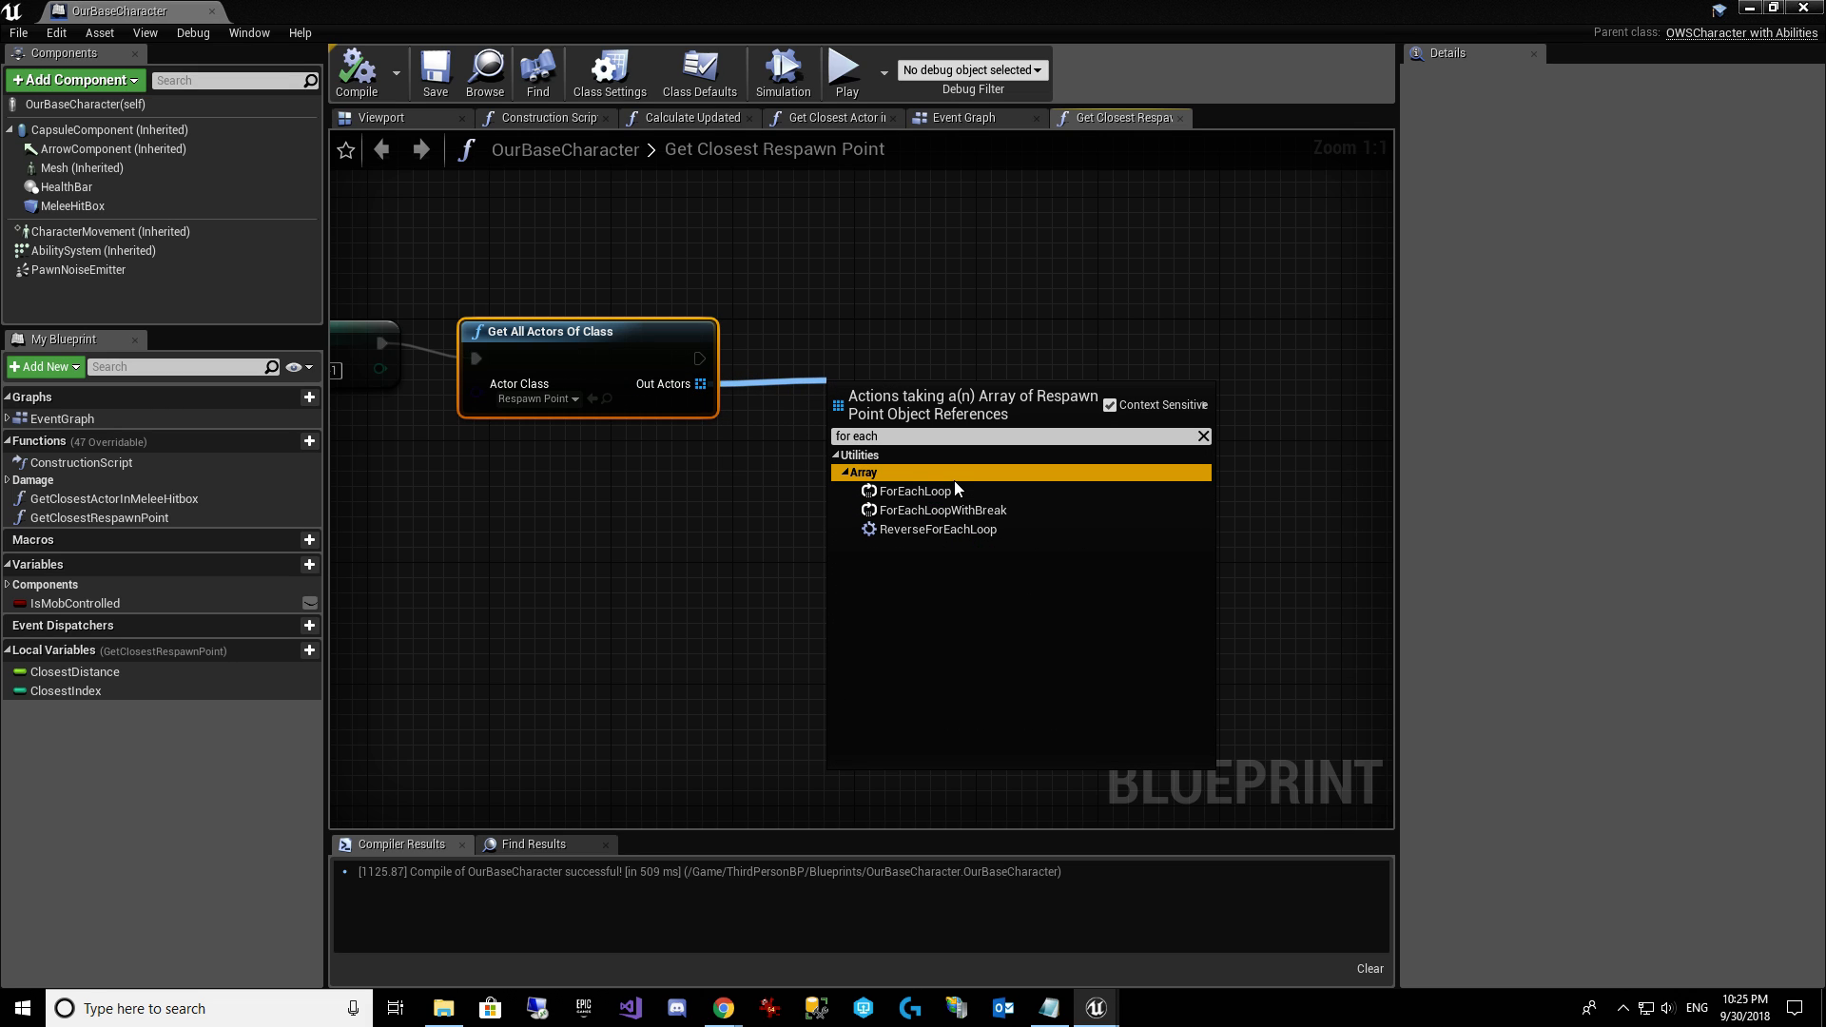
{"action": "left_click", "coordinate": [955, 490]}
{"action": "left_click_drag", "start_coordinate": [908, 387], "coordinate": [847, 326]}
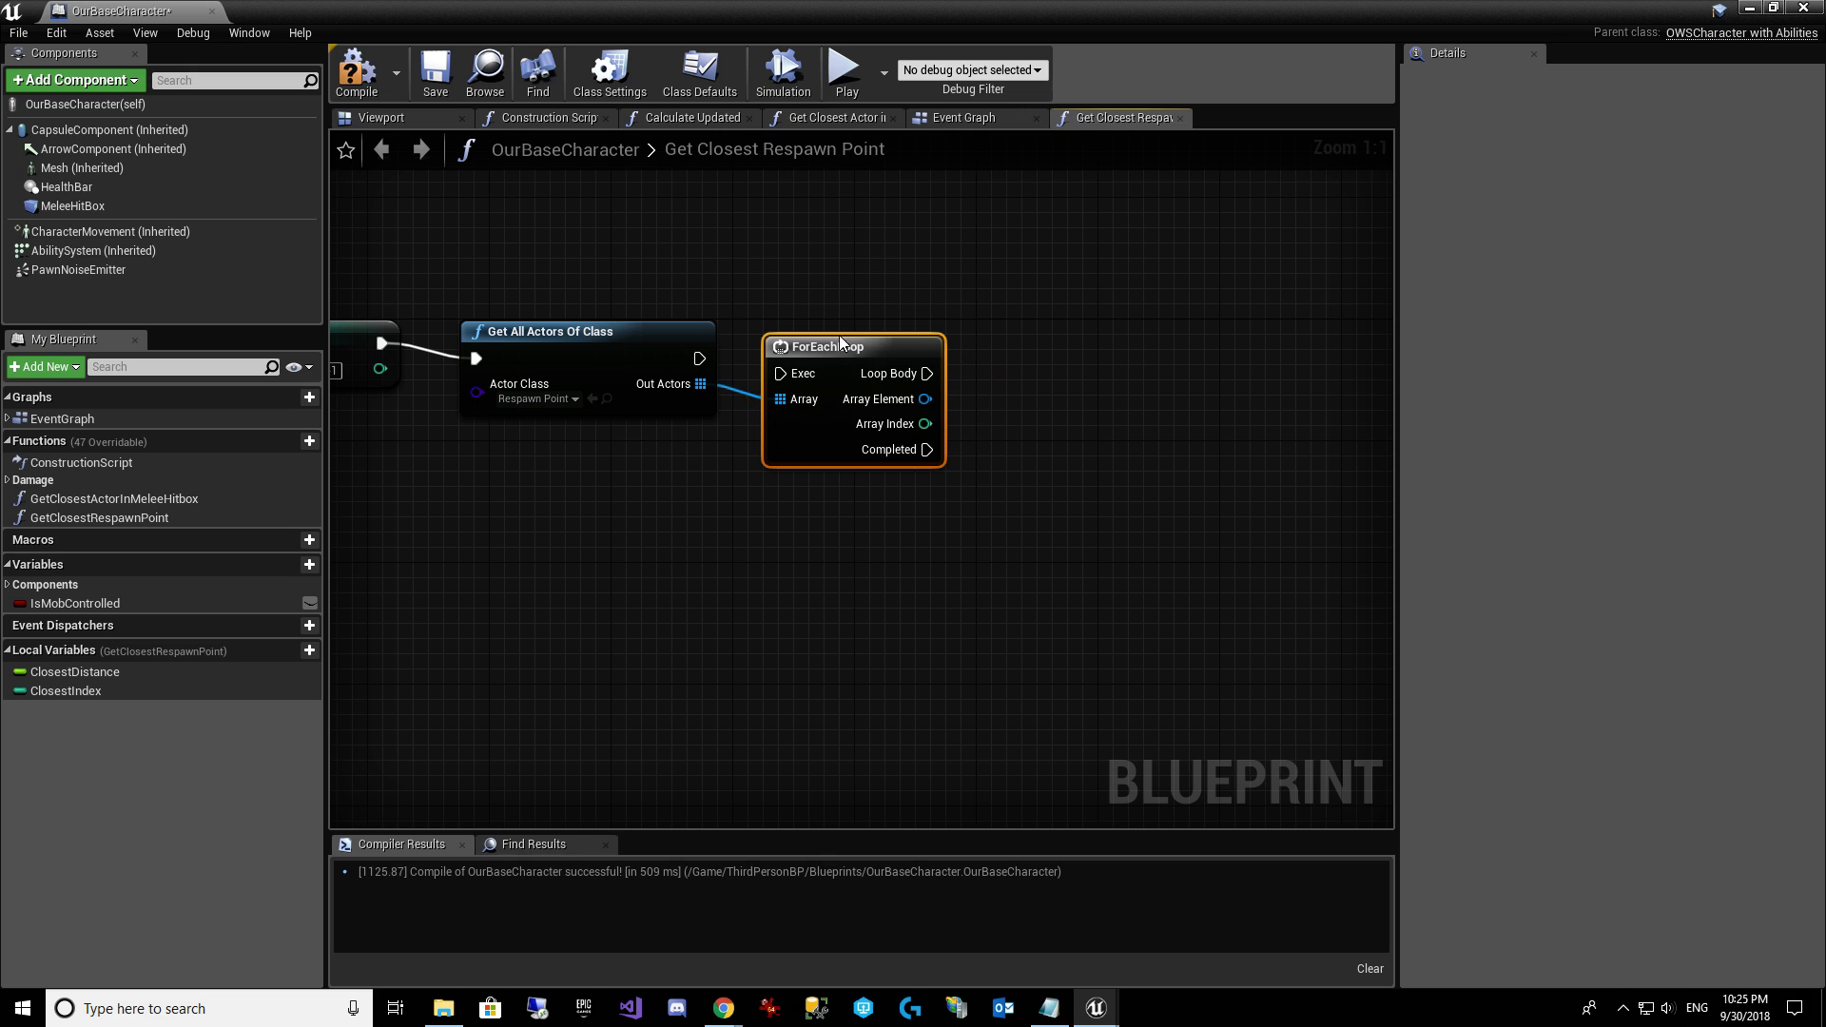
{"action": "left_click_drag", "start_coordinate": [699, 358], "coordinate": [781, 361]}
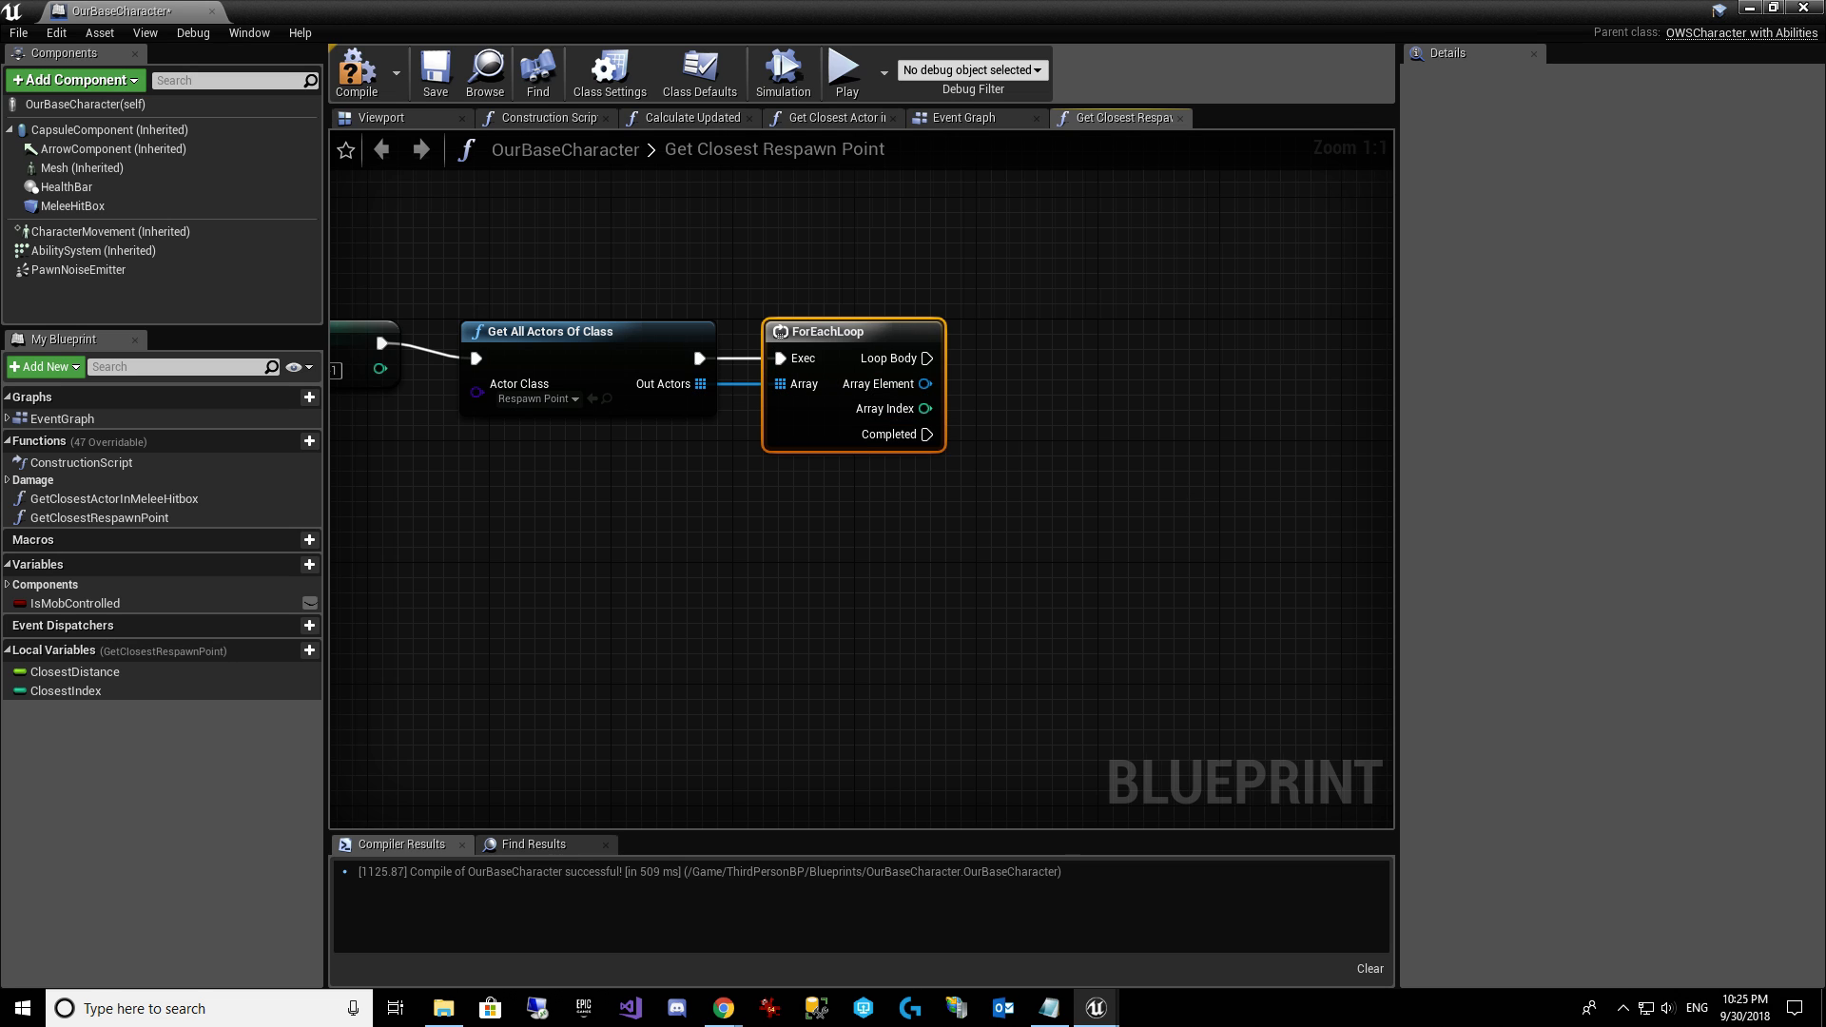
Add a Get Distance To node with the ForEachLoop's Array Element as its Target.
{"action": "right_click_drag", "start_coordinate": [1056, 466], "coordinate": [849, 458]}
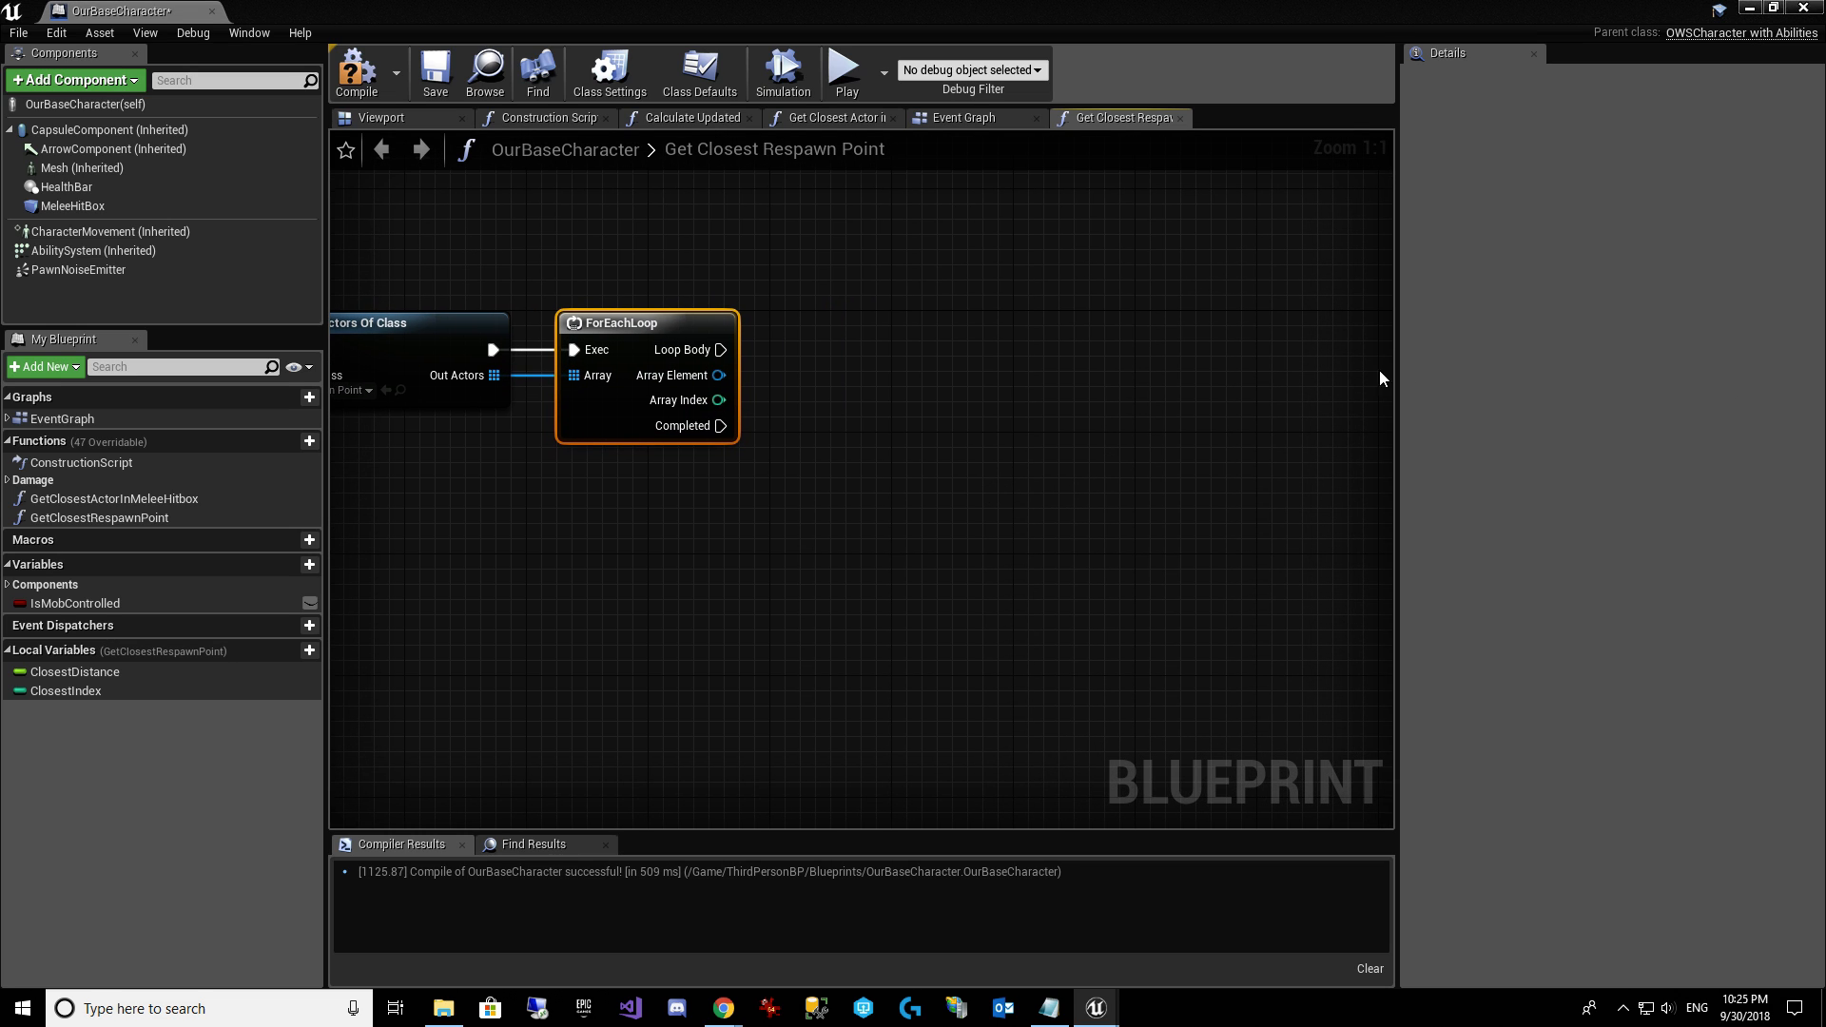
{"action": "left_click_drag", "start_coordinate": [719, 375], "coordinate": [917, 415]}
{"action": "type", "text": "get distance"}
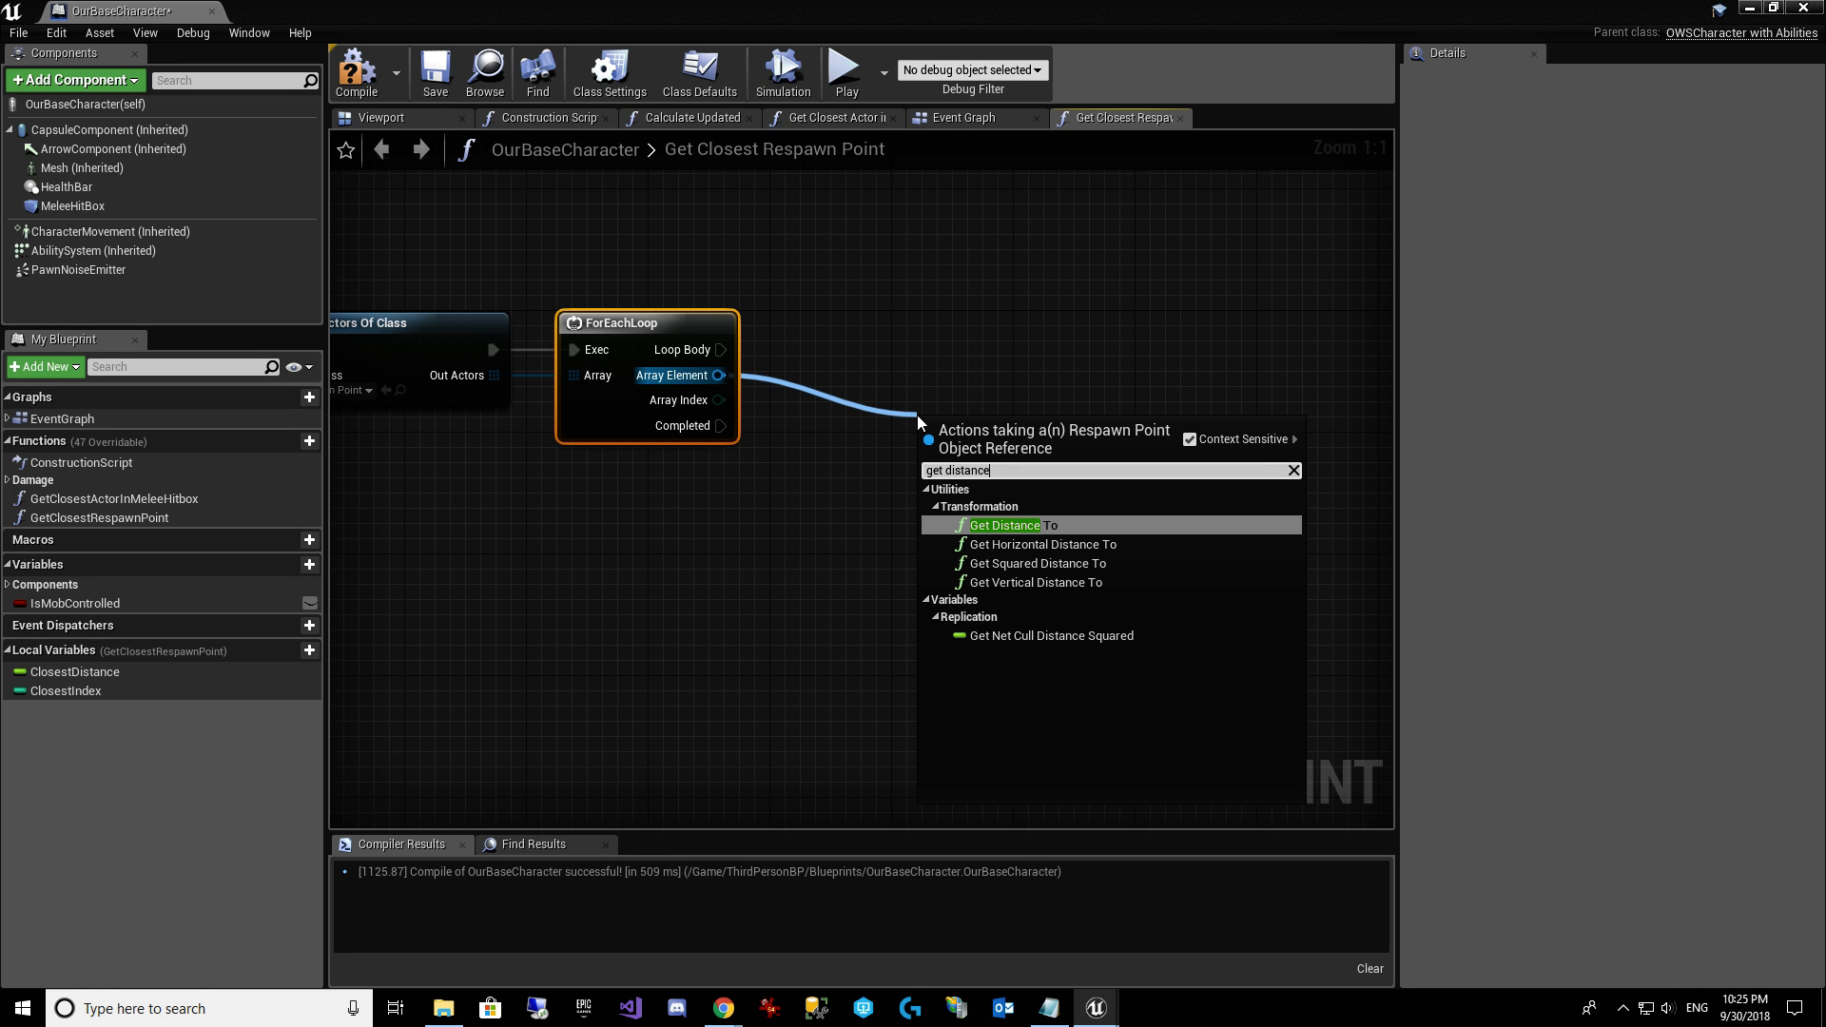
{"action": "key", "text": "Return"}
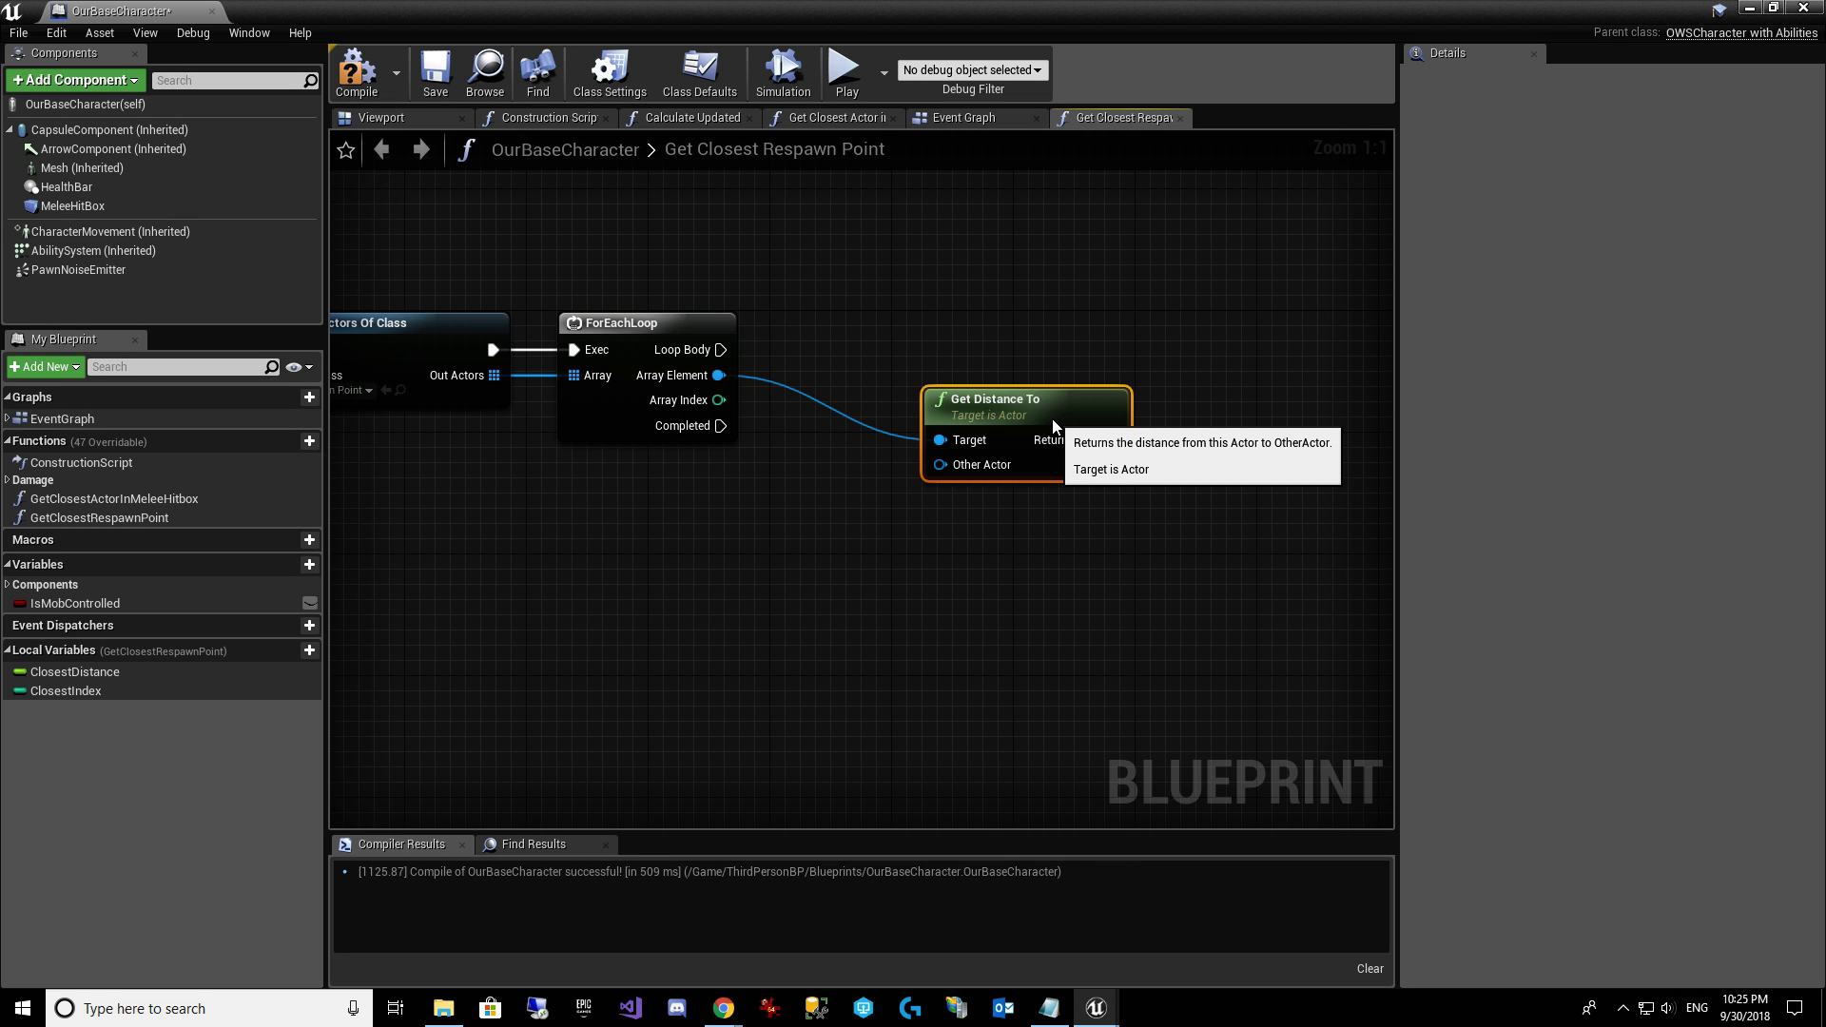
Add a Self reference node and connect it to the Other Actor input of Get Distance To.
{"action": "right_click_drag", "start_coordinate": [414, 401], "coordinate": [411, 433]}
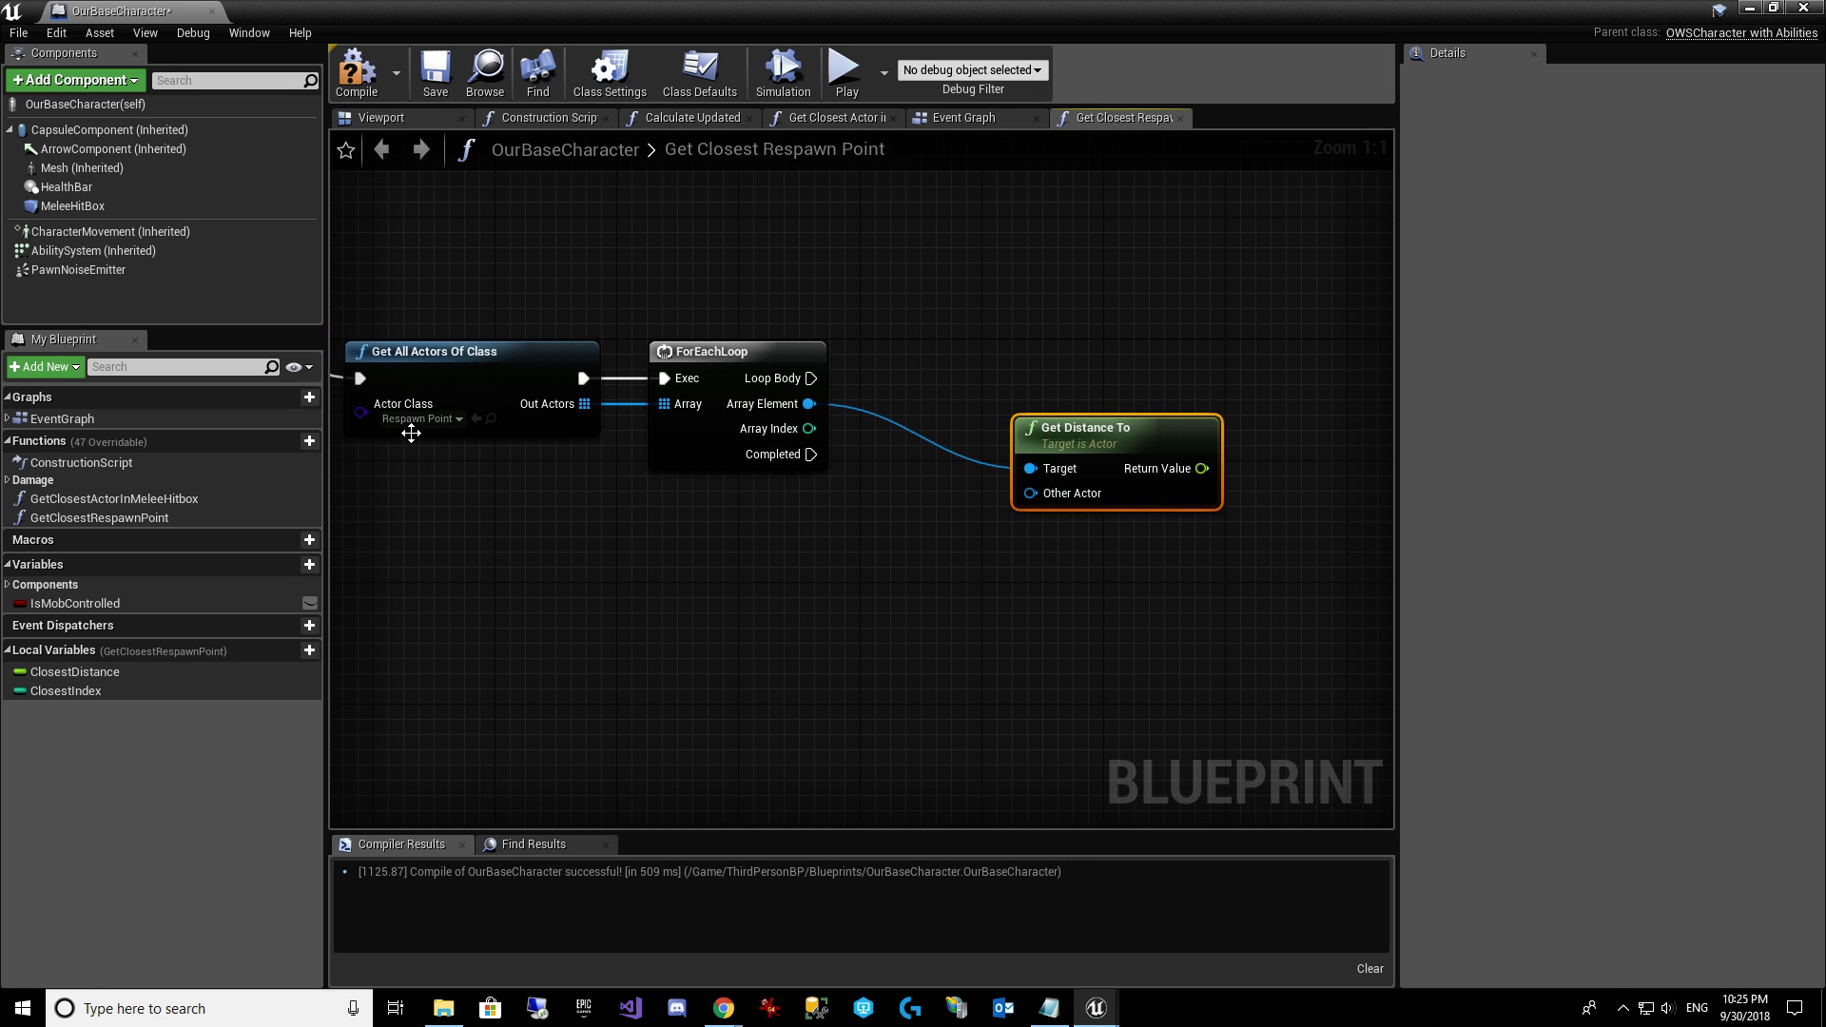
{"action": "right_click_drag", "start_coordinate": [779, 526], "coordinate": [427, 508]}
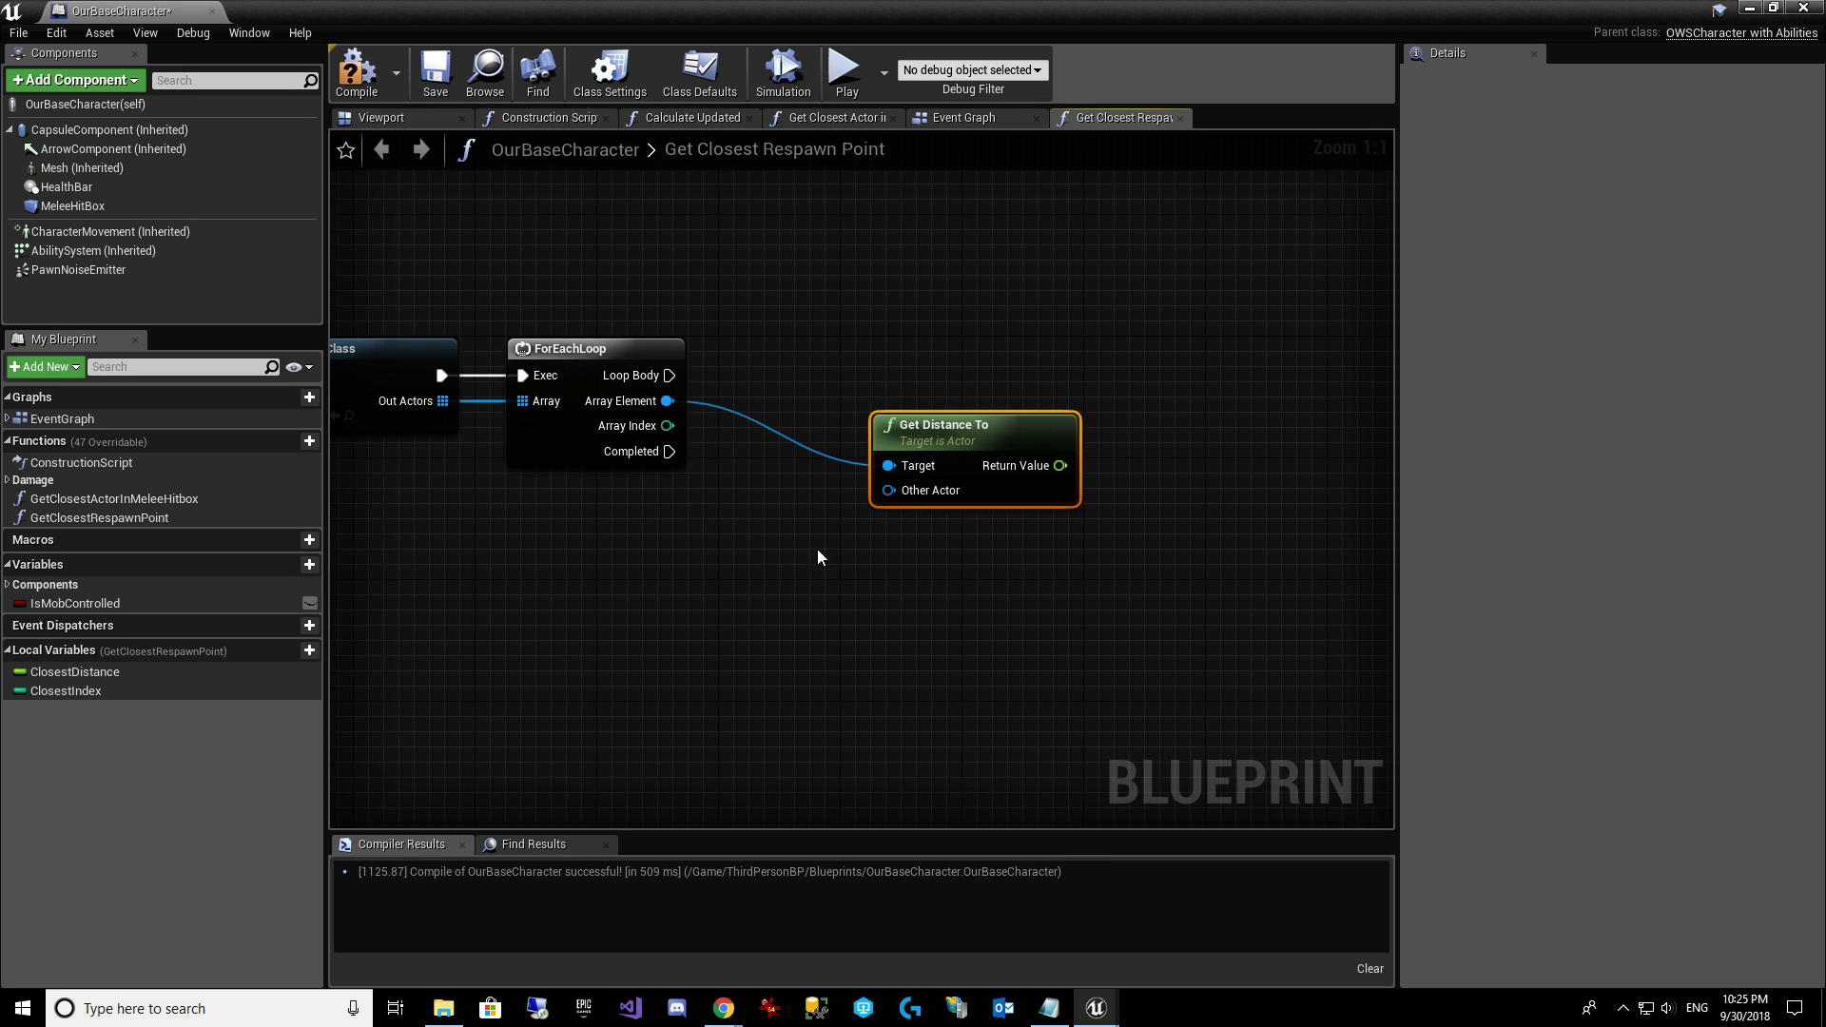
{"action": "right_click", "coordinate": [760, 534]}
{"action": "type", "text": "self"}
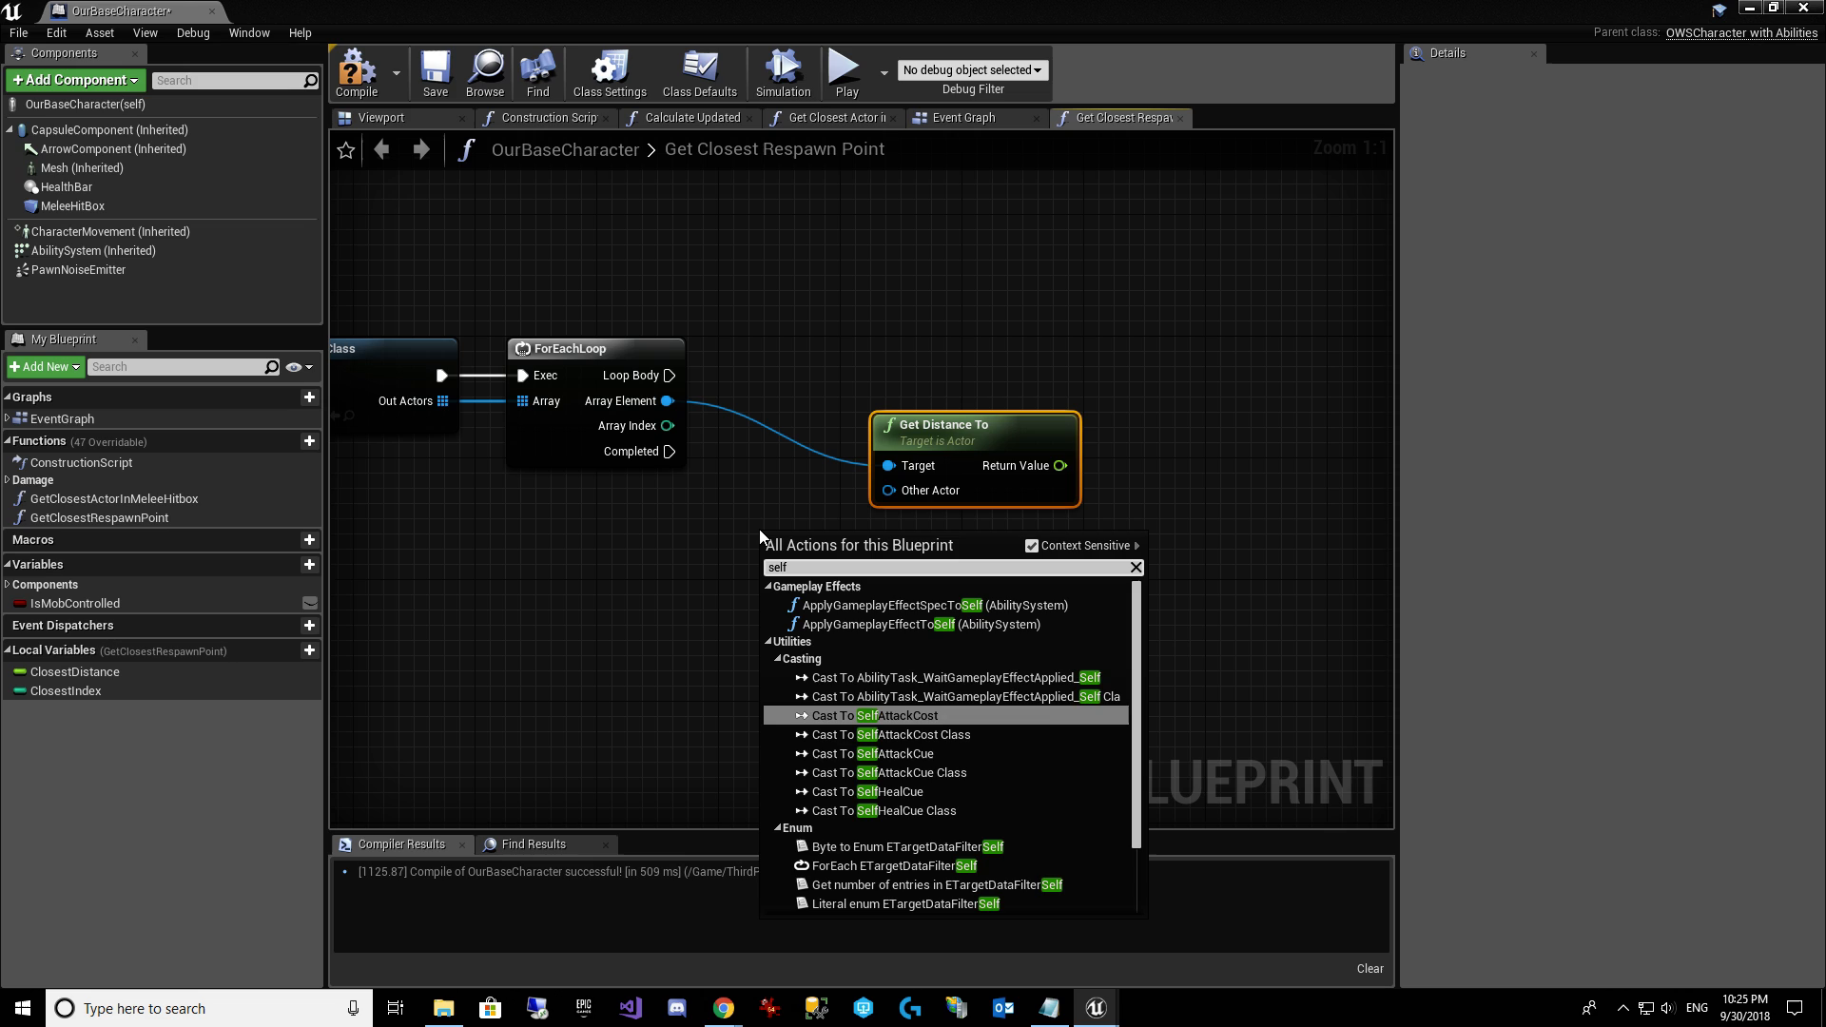
{"action": "key", "text": "Up"}
{"action": "key", "text": "Up"}
{"action": "key", "text": "Up"}
{"action": "key", "text": "Up"}
{"action": "key", "text": "Up"}
{"action": "key", "text": "Return"}
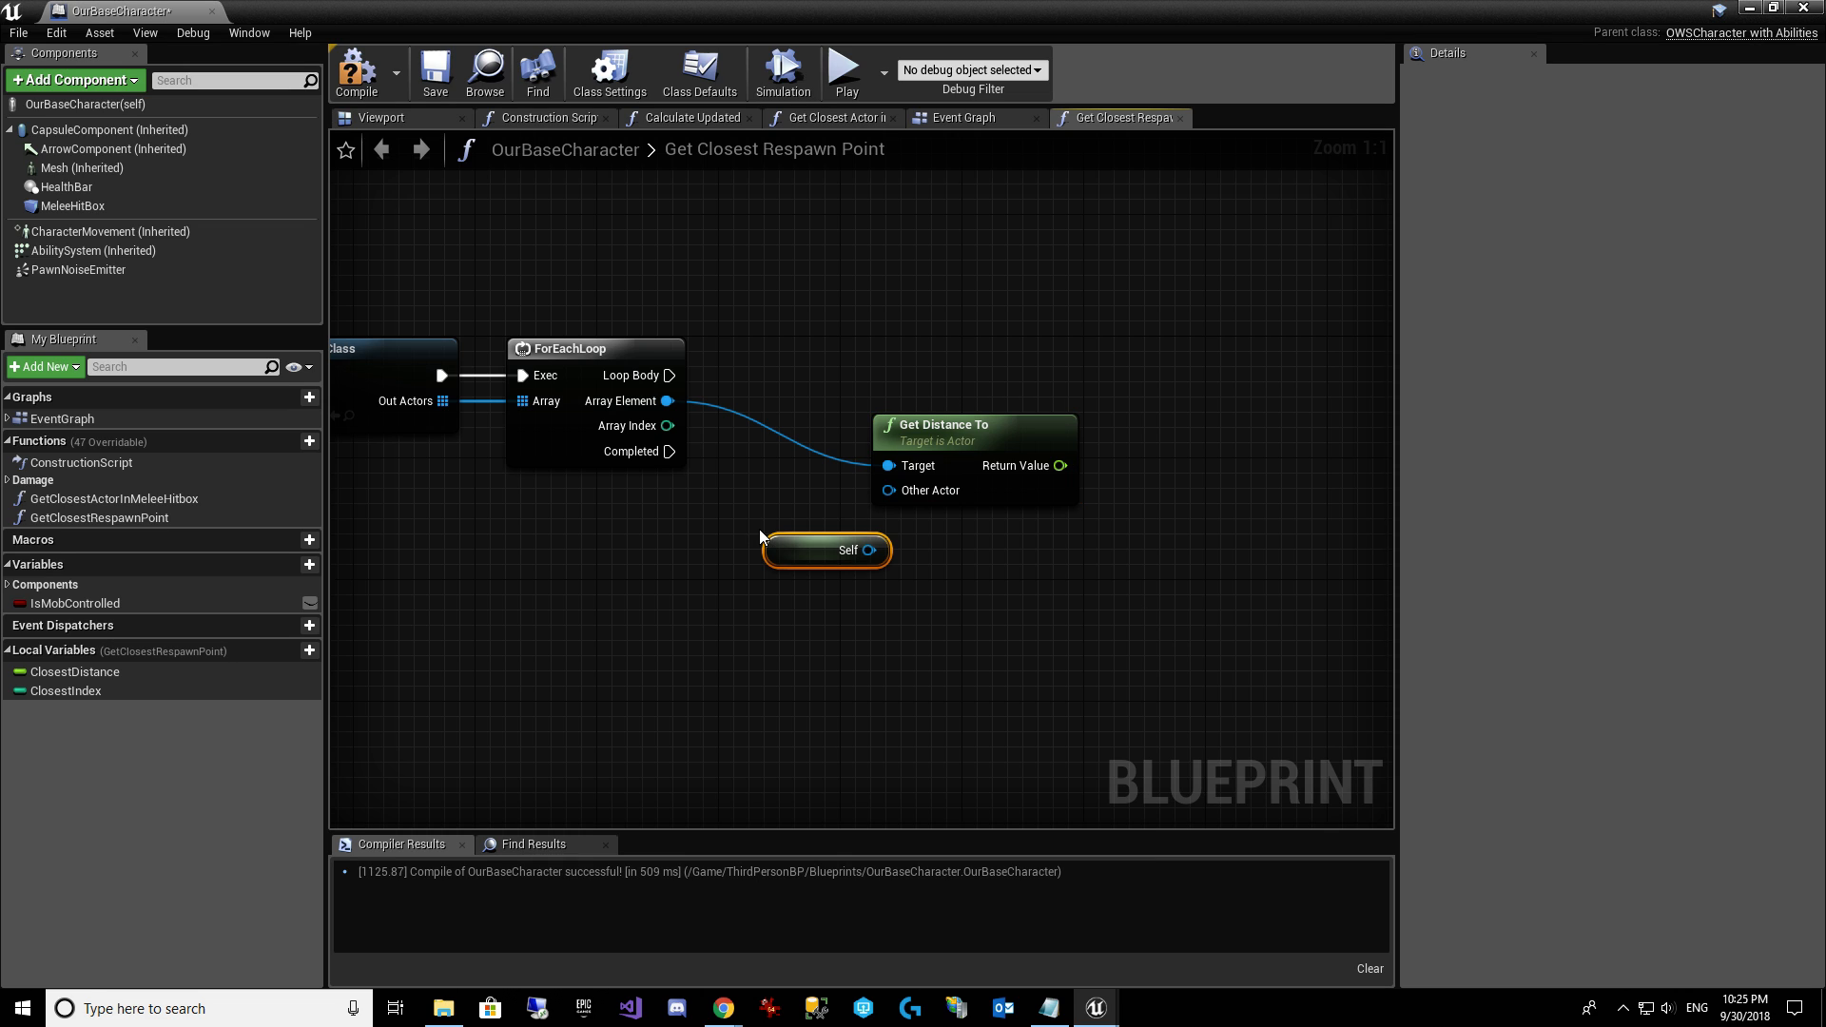
{"action": "left_click_drag", "start_coordinate": [820, 535], "coordinate": [888, 491]}
Add a Get ClosestDistance node and a float < float node testing whether the Get Distance To result is less than ClosestDistance.
{"action": "right_click_drag", "start_coordinate": [1101, 544], "coordinate": [867, 546]}
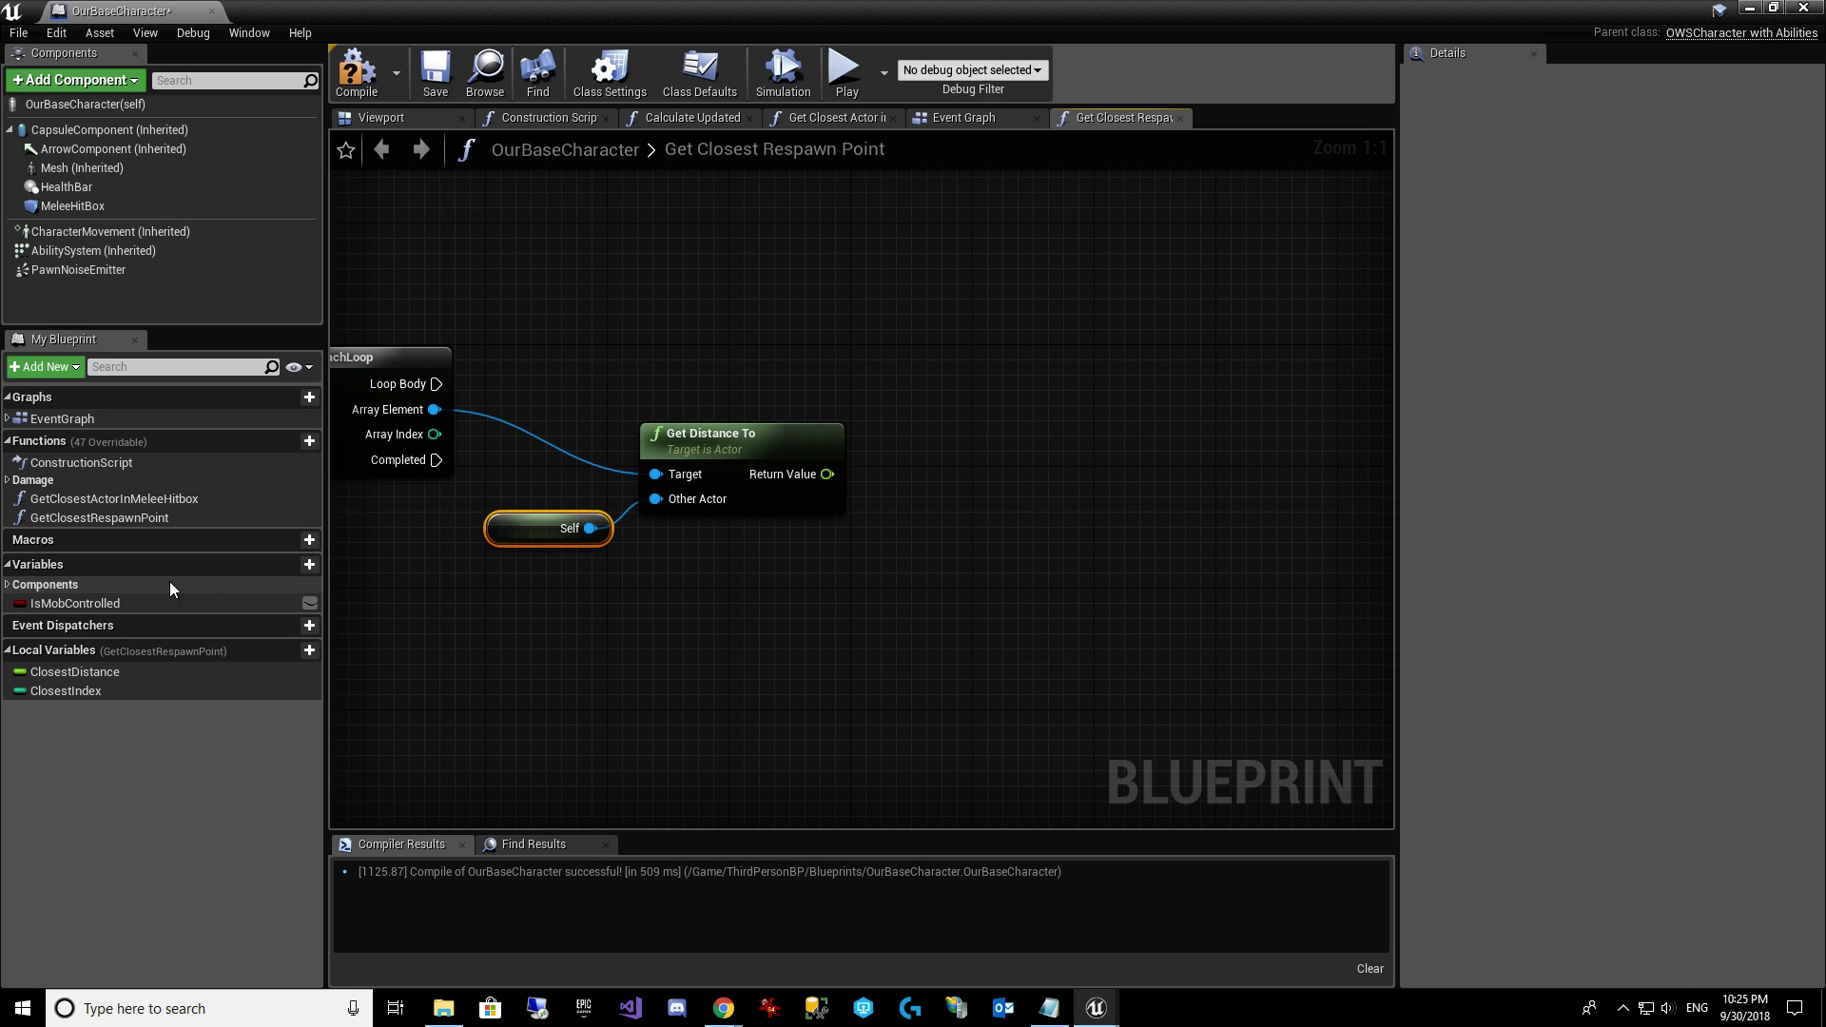
{"action": "left_click_drag", "start_coordinate": [54, 669], "coordinate": [877, 558]}
{"action": "left_click", "coordinate": [945, 578]}
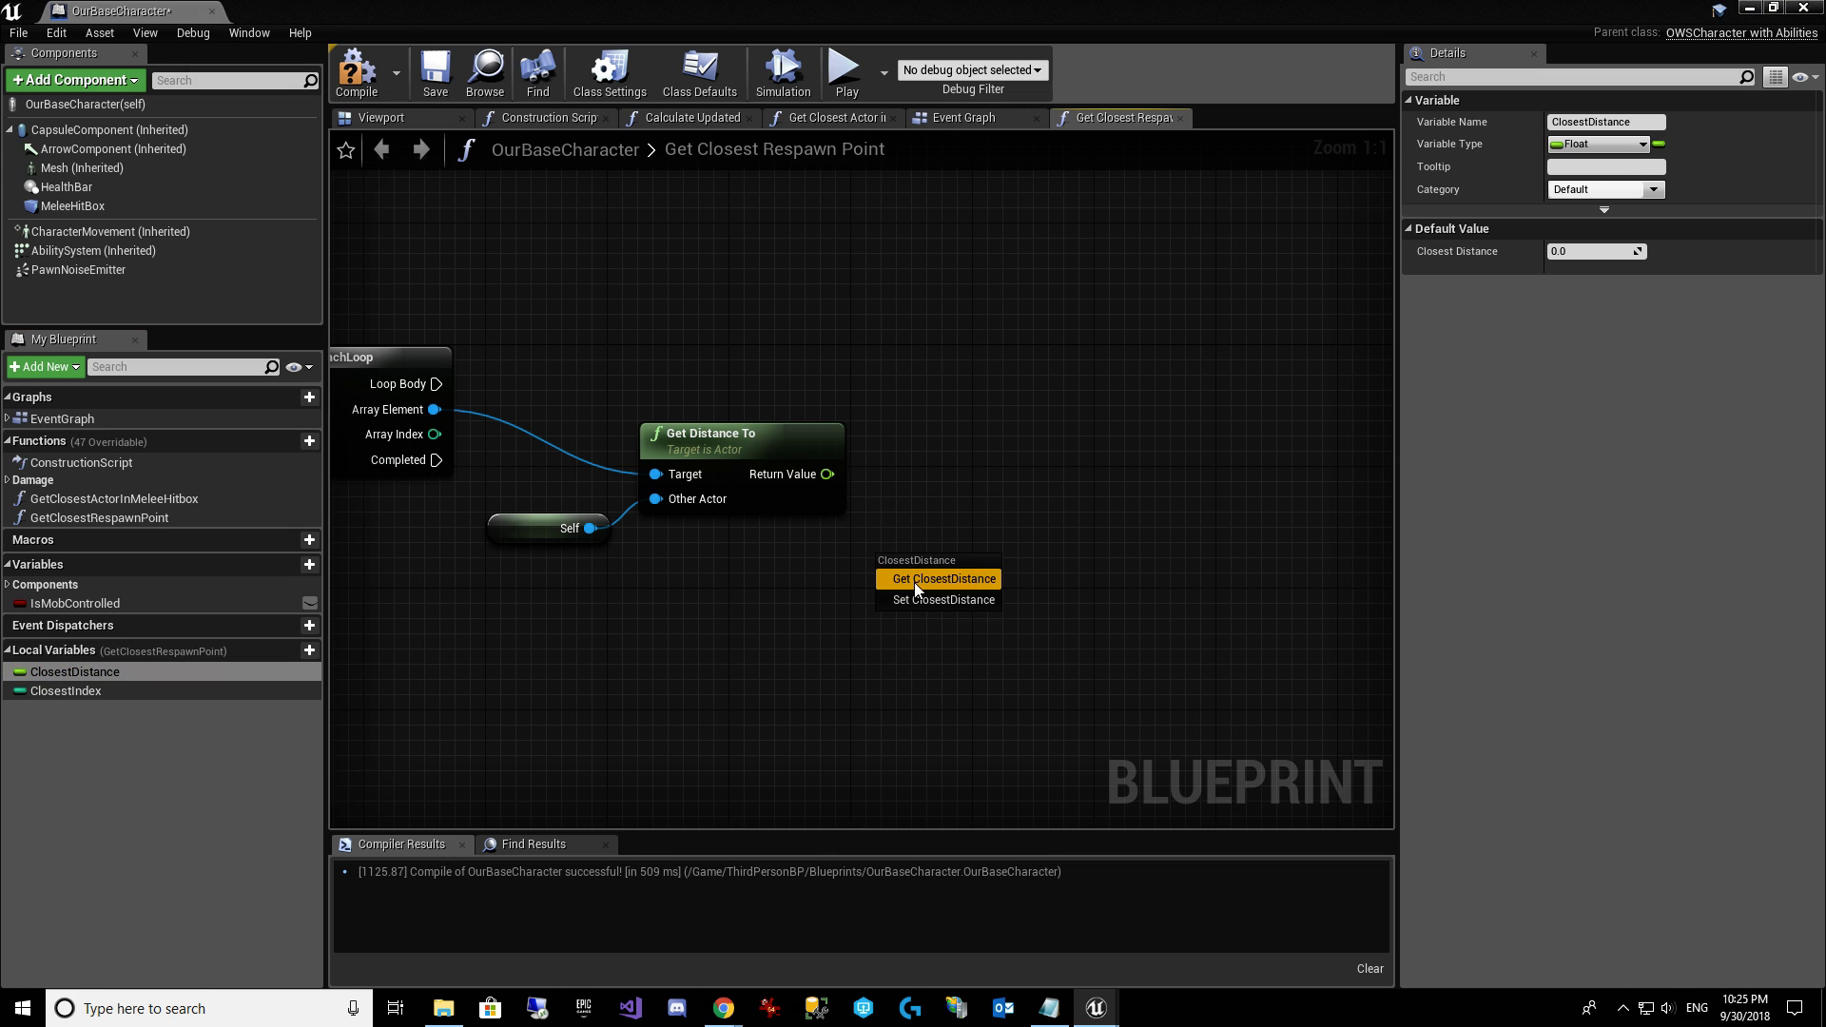
{"action": "left_click_drag", "start_coordinate": [827, 474], "coordinate": [995, 504]}
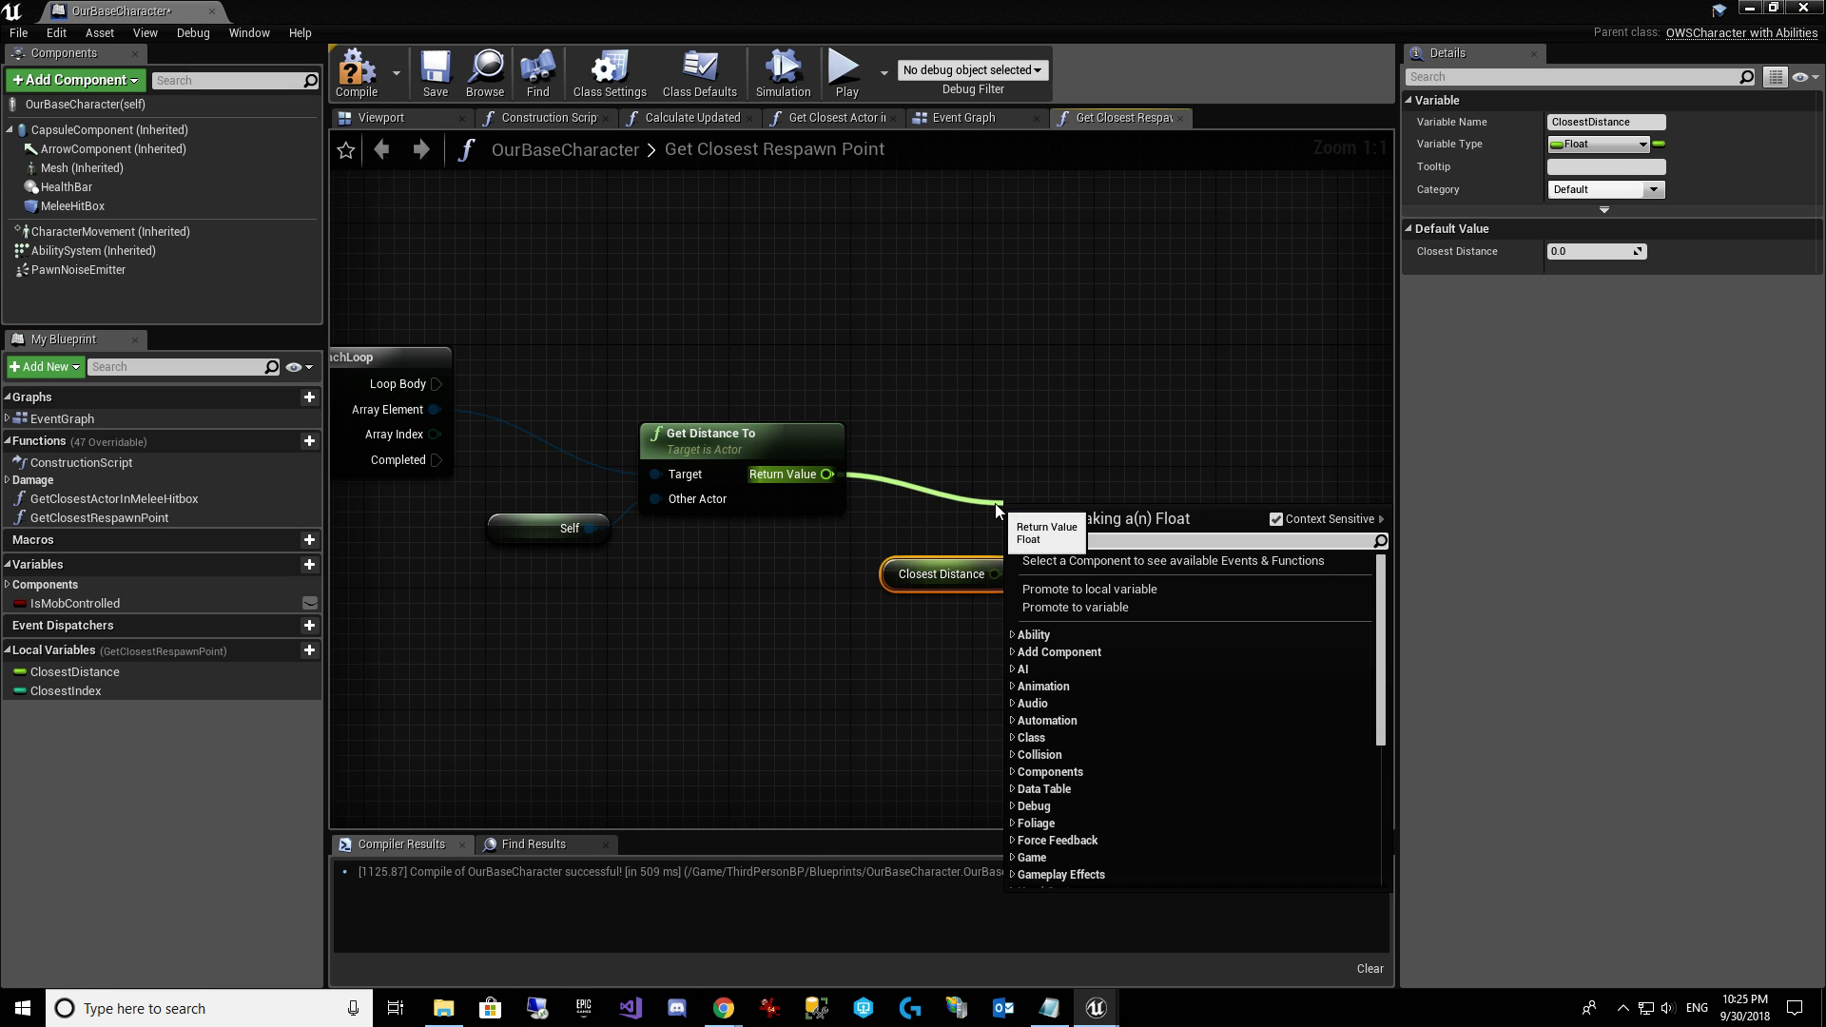
{"action": "type", "text": "<"}
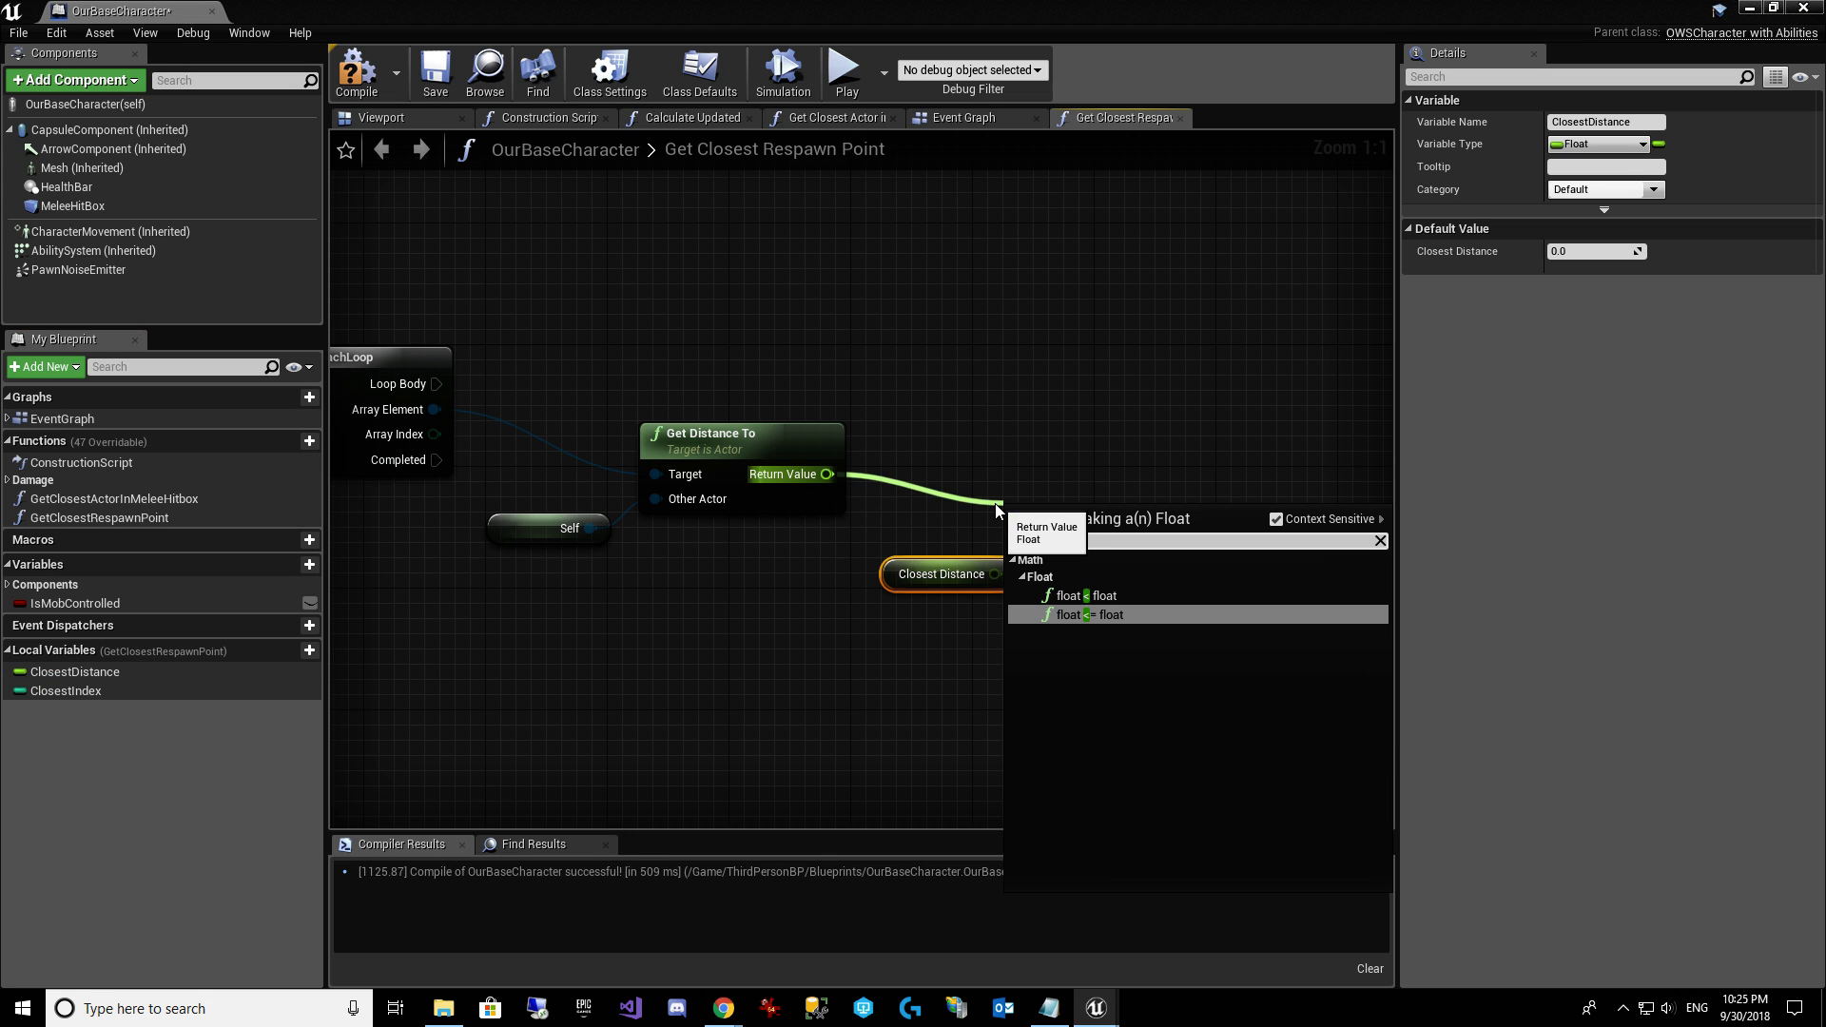
{"action": "left_click", "coordinate": [1094, 598]}
{"action": "mouse_move", "coordinate": [932, 573]}
{"action": "left_mouse_down"}
{"action": "mouse_move", "coordinate": [875, 557]}
{"action": "mouse_move", "coordinate": [1012, 552]}
{"action": "mouse_move", "coordinate": [1021, 535]}
{"action": "mouse_move", "coordinate": [915, 546]}
{"action": "left_mouse_up"}
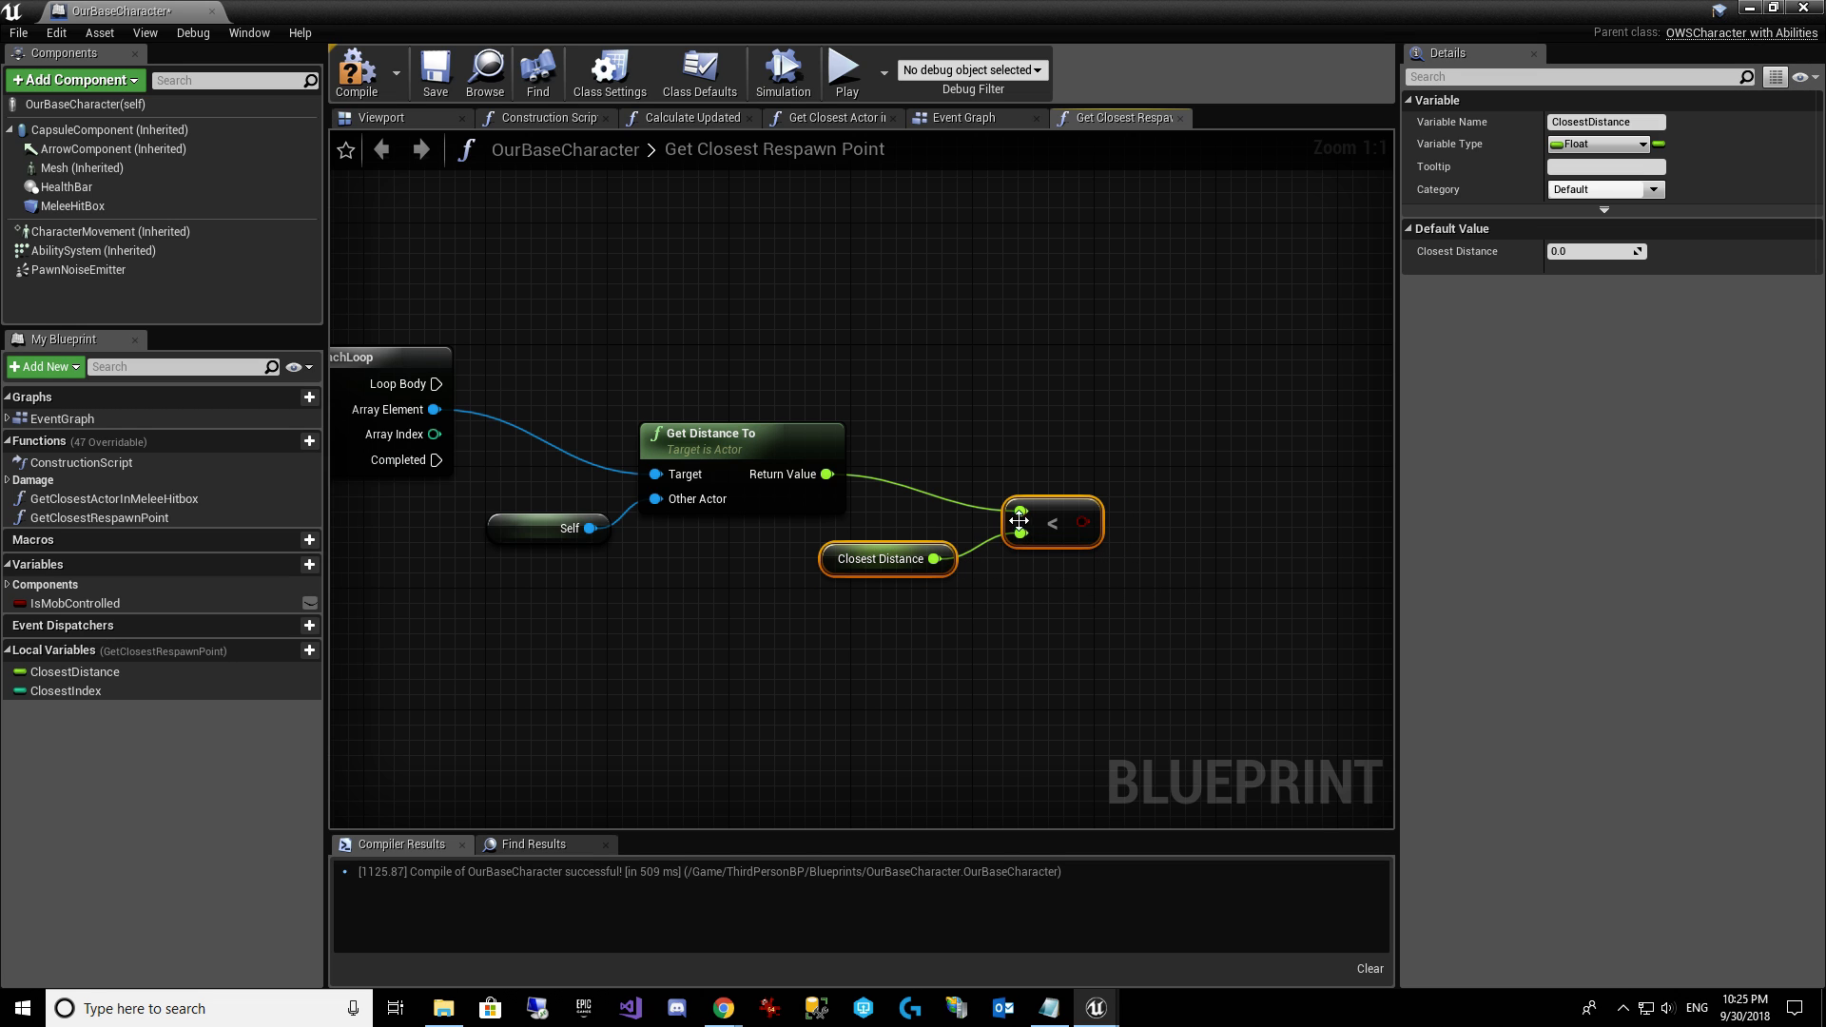
Add a Branch node conditioned on the less-than result and connect the ForEachLoop's Loop Body to its execution input.
{"action": "left_click_drag", "start_coordinate": [1019, 520], "coordinate": [1012, 386]}
{"action": "left_click", "coordinate": [984, 632]}
{"action": "type", "text": "b"}
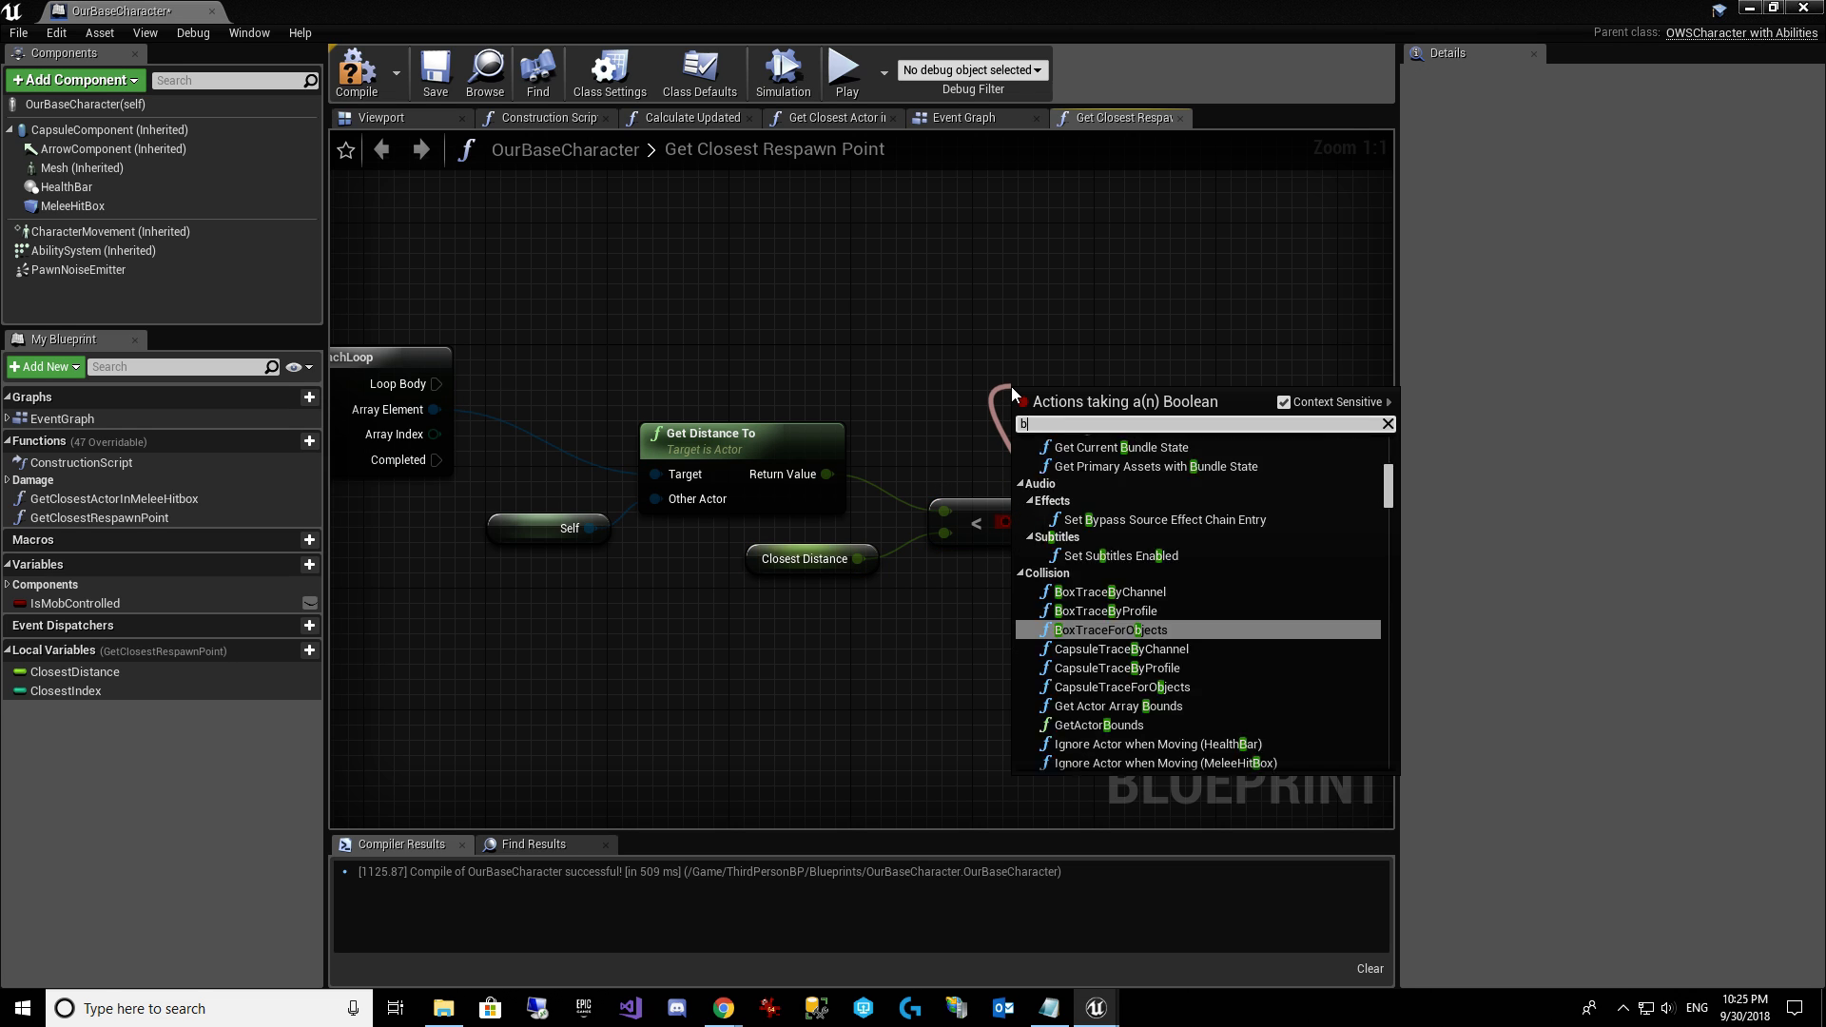
{"action": "type", "text": "ranch"}
{"action": "key", "text": "Return"}
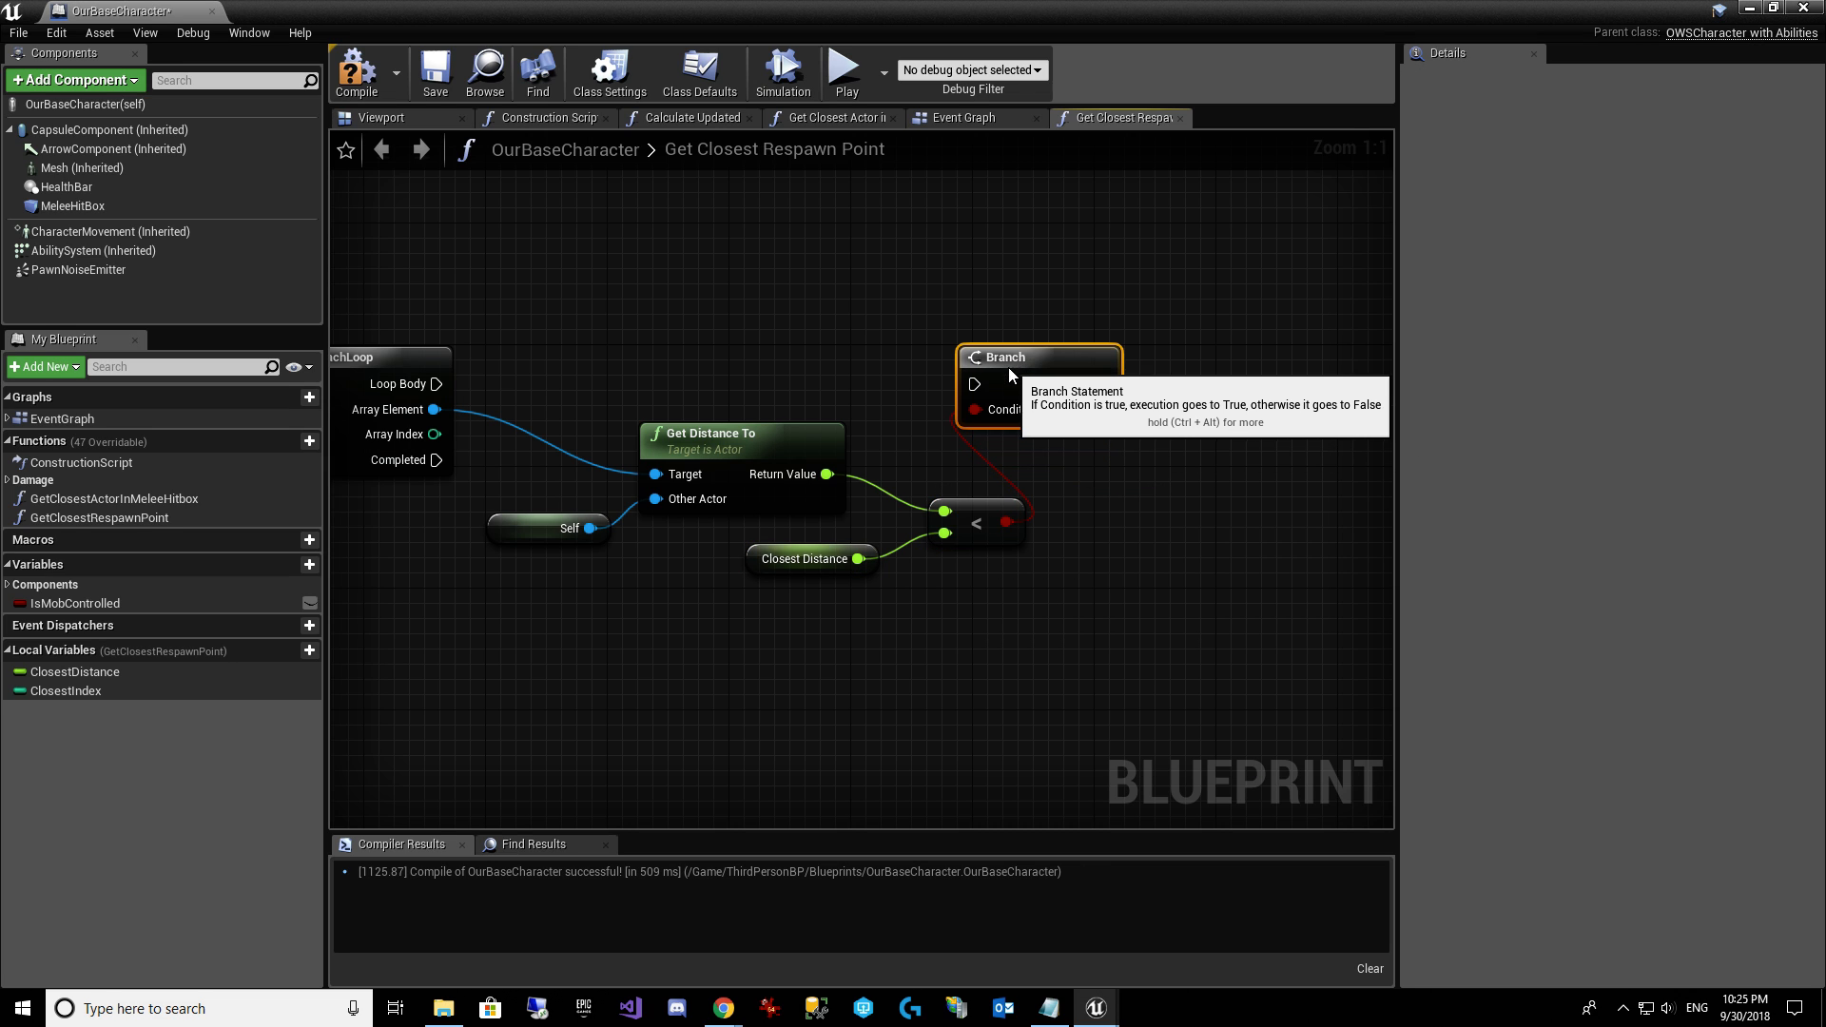
{"action": "left_click_drag", "start_coordinate": [1008, 368], "coordinate": [425, 385]}
Add a Set ClosestDistance node on the Branch's True output, fed by the Return Value of Get Distance To.
{"action": "right_click_drag", "start_coordinate": [1098, 434], "coordinate": [927, 453]}
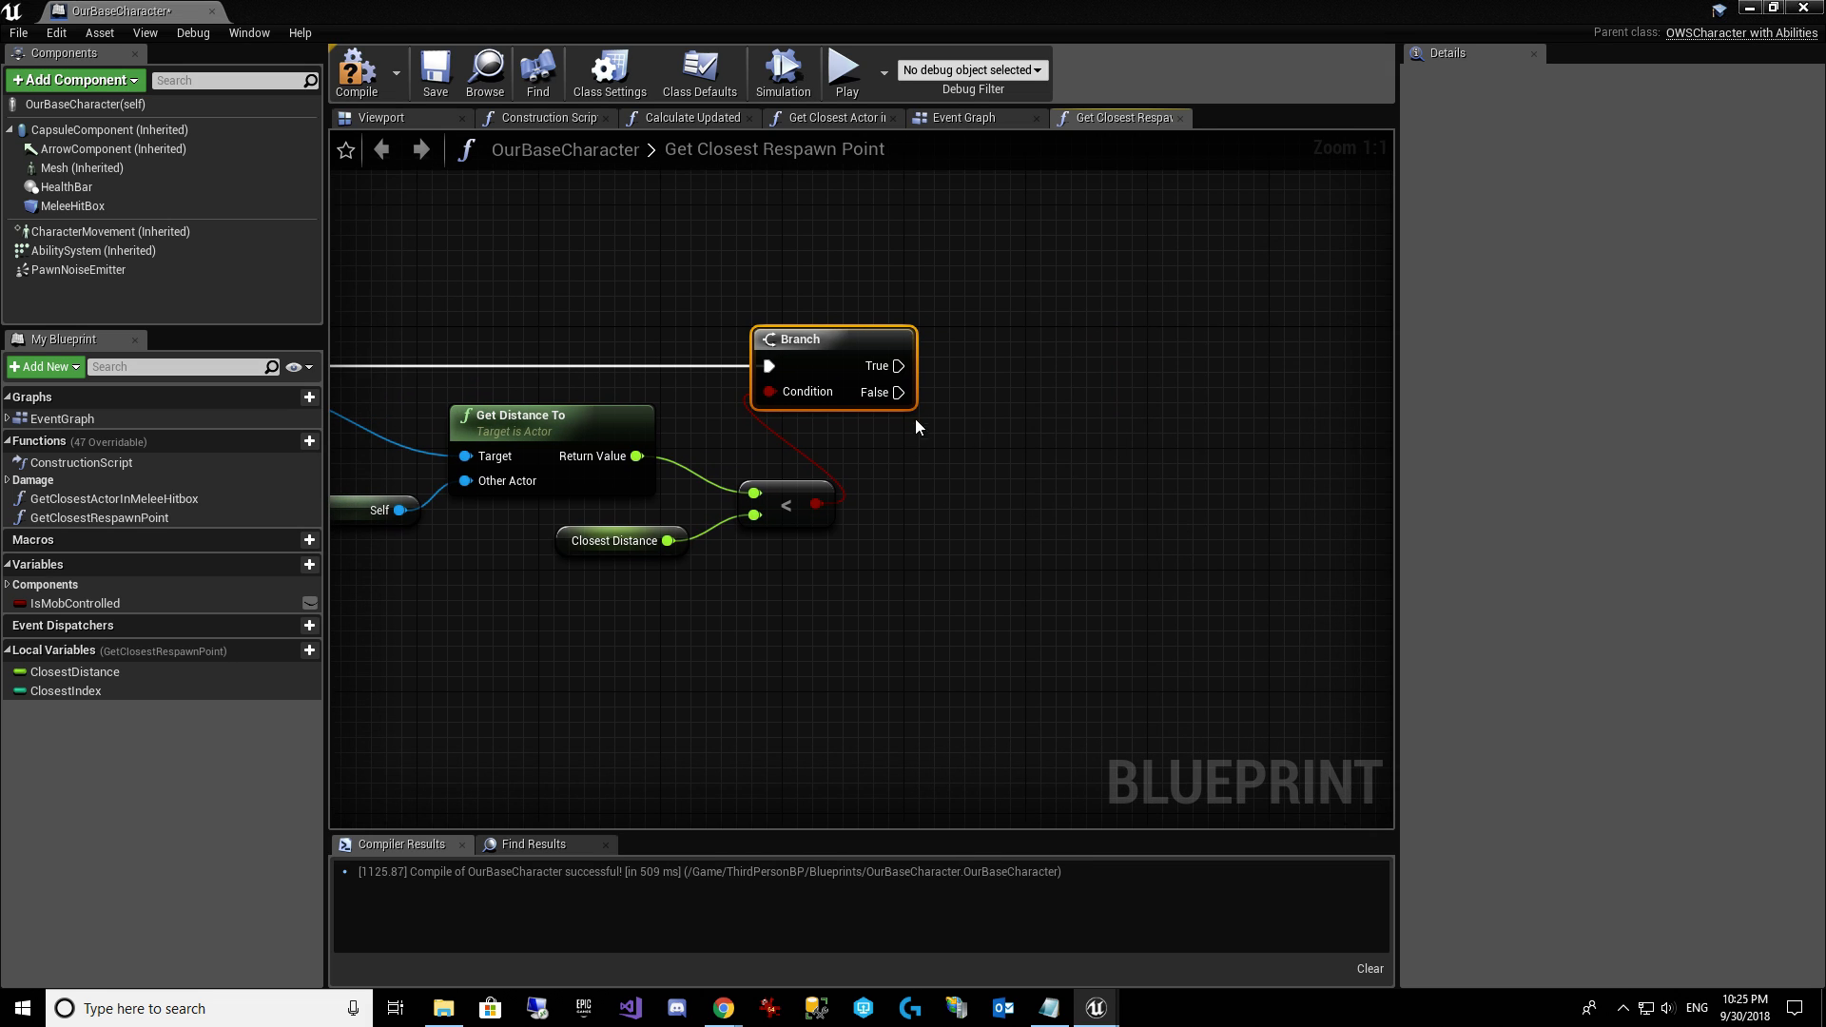
{"action": "left_click_drag", "start_coordinate": [107, 672], "coordinate": [641, 459]}
{"action": "left_click", "coordinate": [1085, 398]}
Add a Set ClosestIndex node executed after Set ClosestDistance, fed by the ForEachLoop's Array Index.
{"action": "right_click_drag", "start_coordinate": [1134, 485], "coordinate": [1071, 500]}
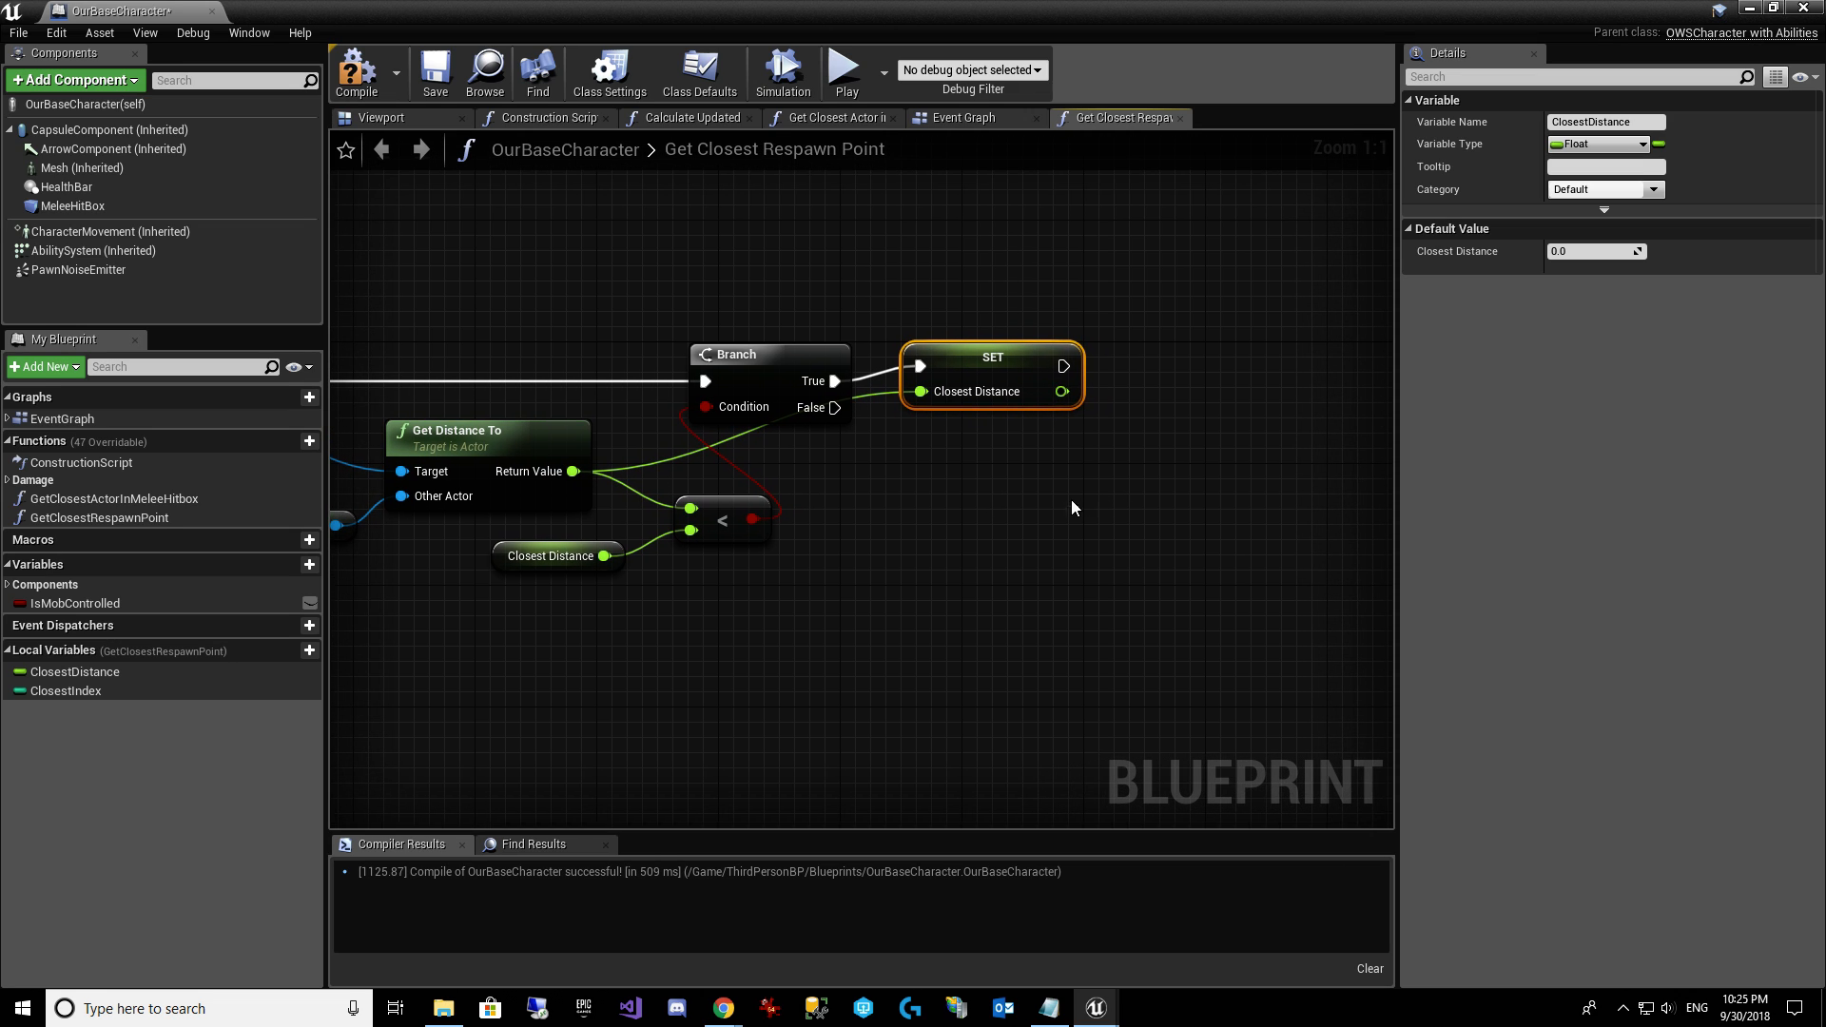
{"action": "left_click_drag", "start_coordinate": [96, 691], "coordinate": [758, 432]}
{"action": "left_click", "coordinate": [1179, 407]}
Move all the loop-body nodes together, higher and further away from the ForEachLoop node.
{"action": "right_click_drag", "start_coordinate": [1189, 650], "coordinate": [791, 637]}
{"action": "left_click_drag", "start_coordinate": [408, 408], "coordinate": [1313, 636]}
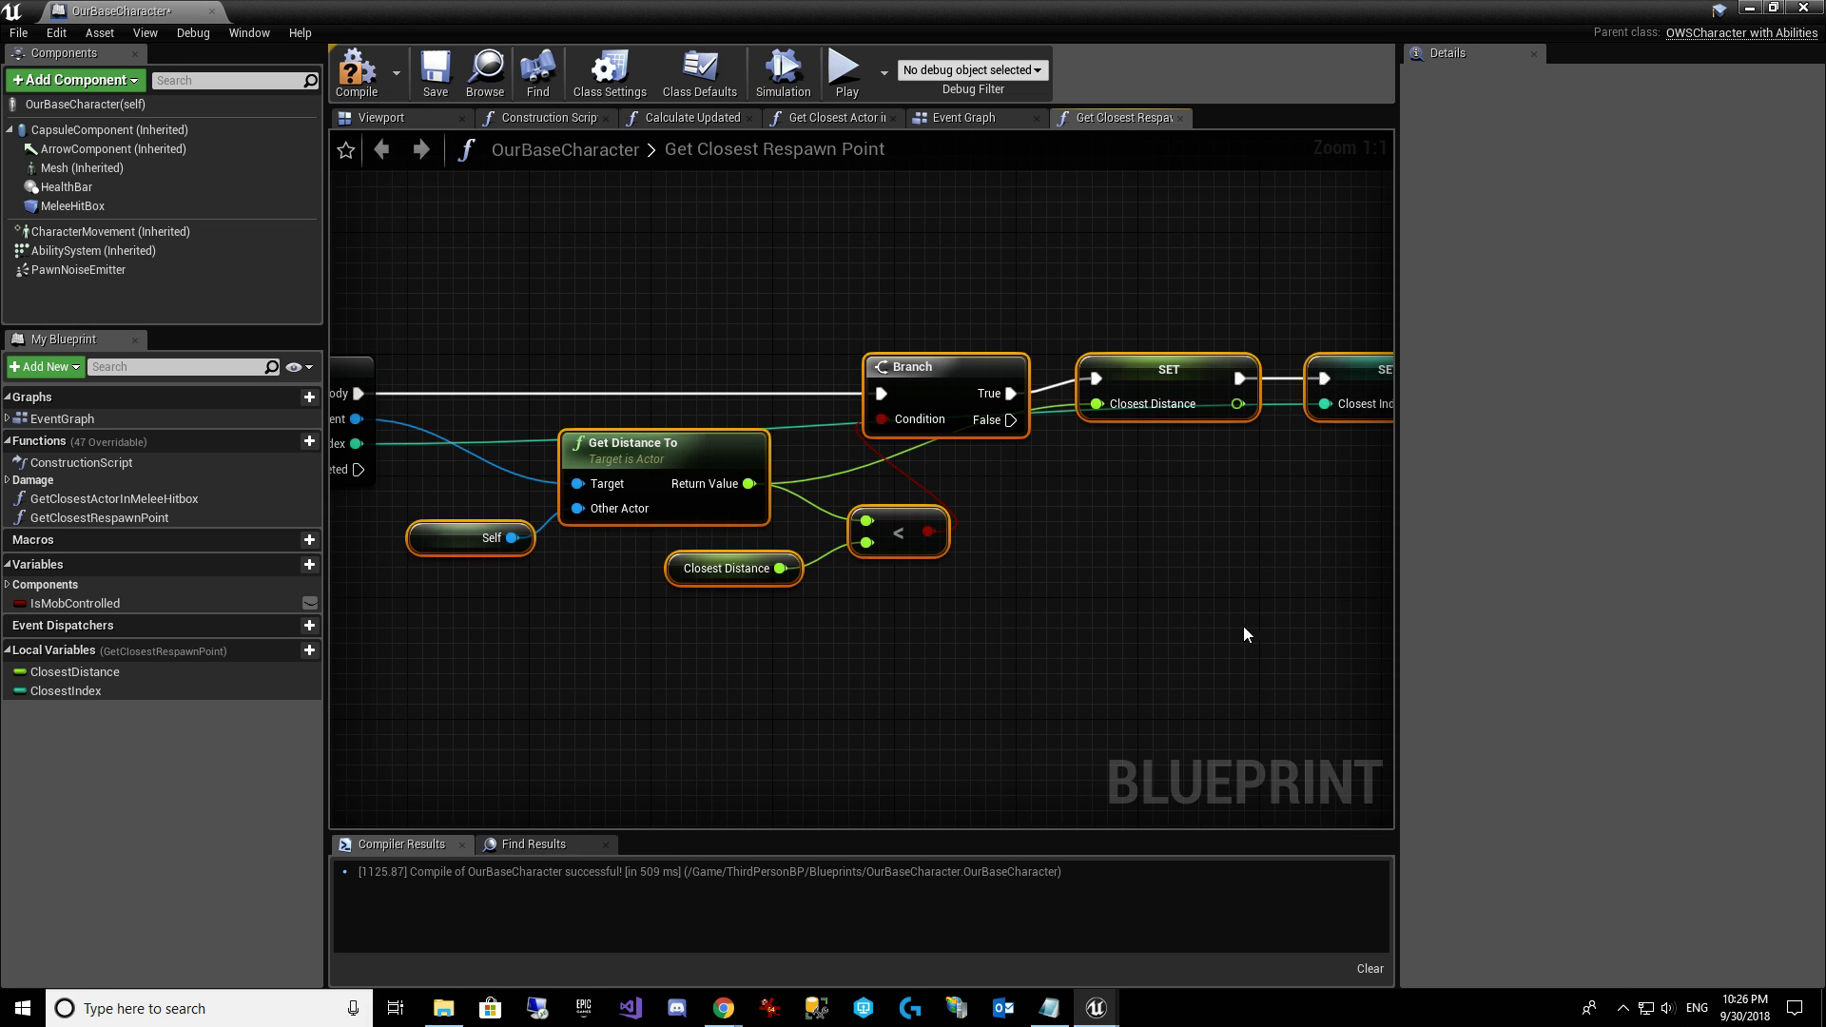
{"action": "right_click_drag", "start_coordinate": [1244, 628], "coordinate": [1063, 703]}
{"action": "left_click_drag", "start_coordinate": [1219, 459], "coordinate": [1307, 388]}
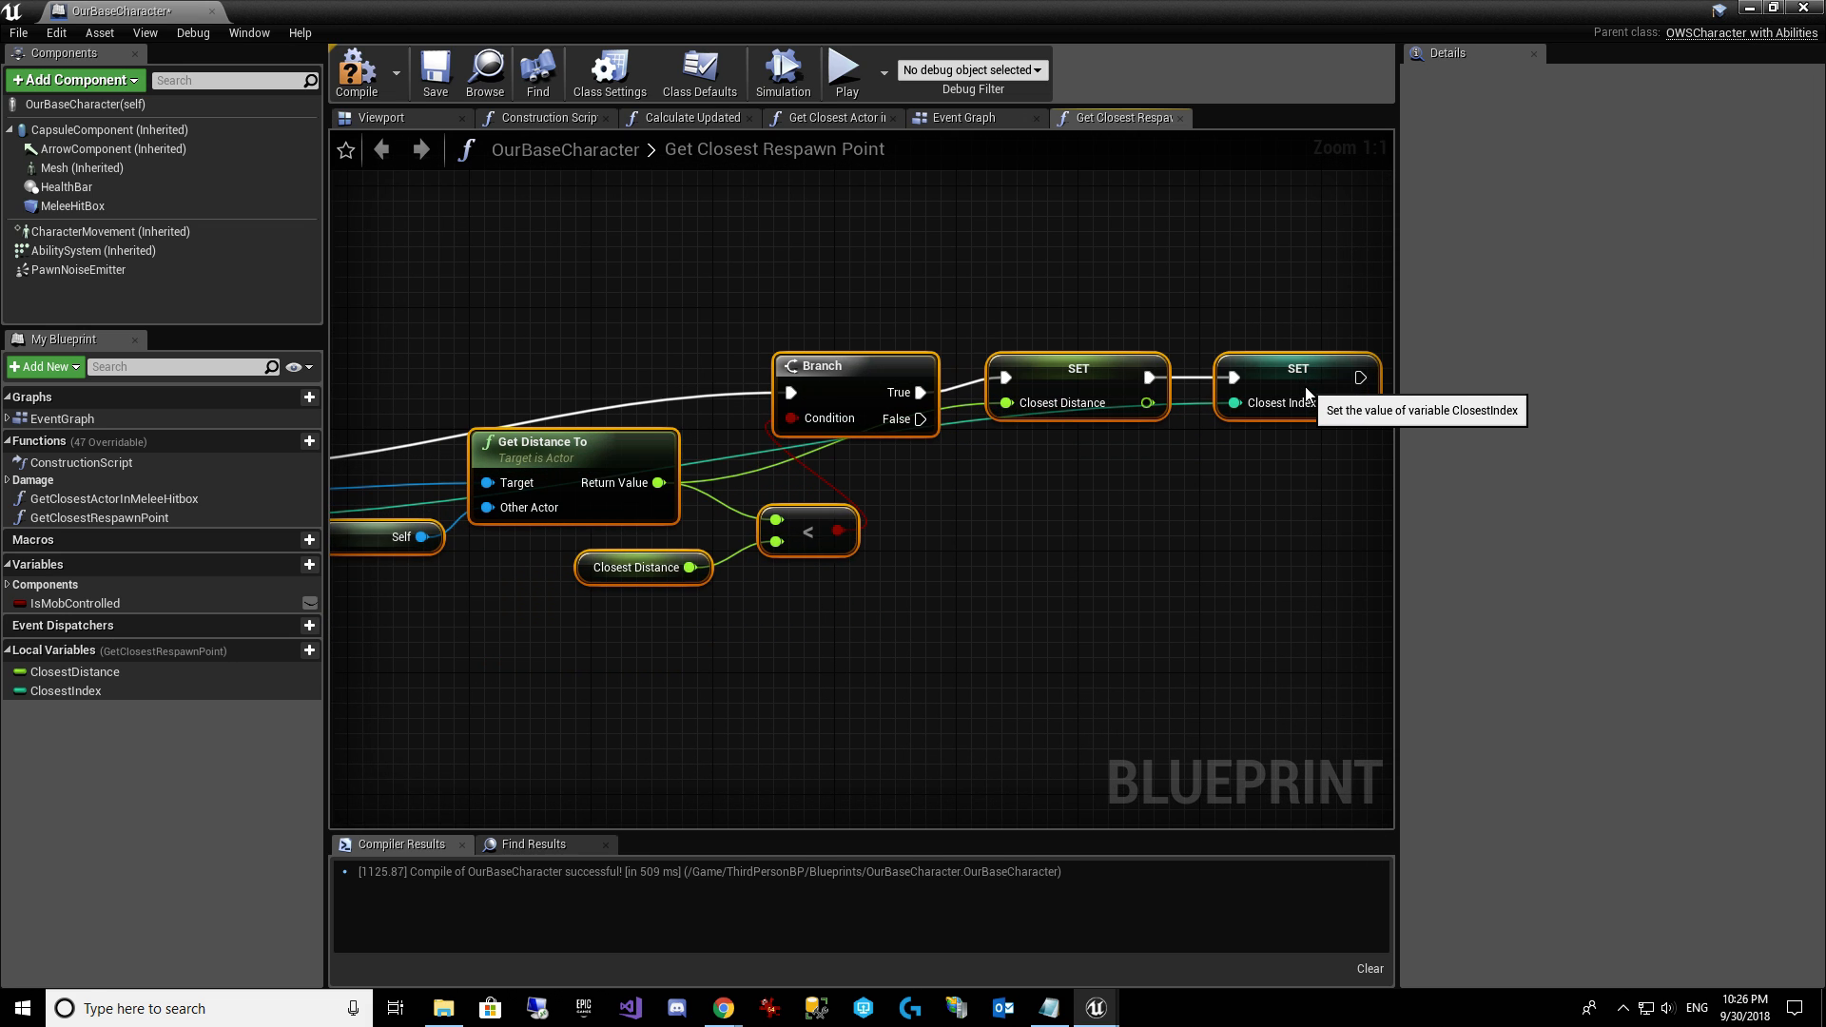
{"action": "right_click_drag", "start_coordinate": [951, 551], "coordinate": [1230, 549]}
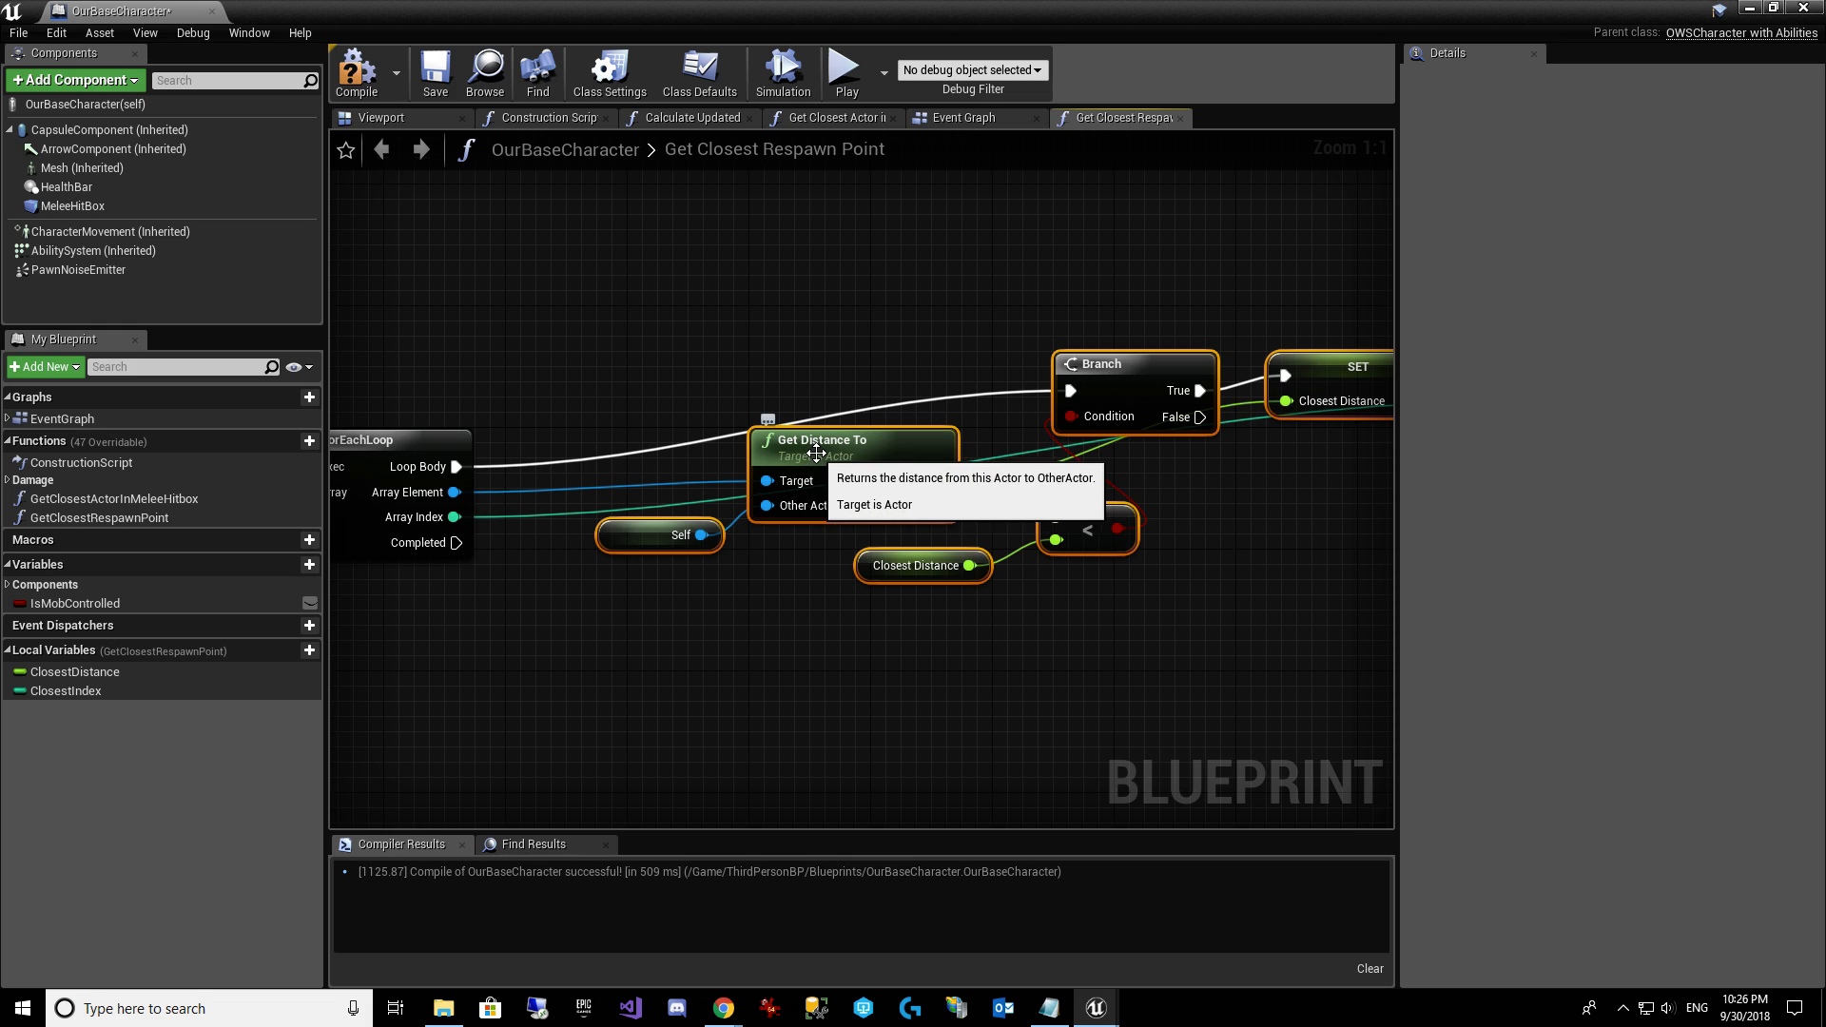
{"action": "left_click_drag", "start_coordinate": [825, 458], "coordinate": [869, 459]}
{"action": "left_click", "coordinate": [683, 662]}
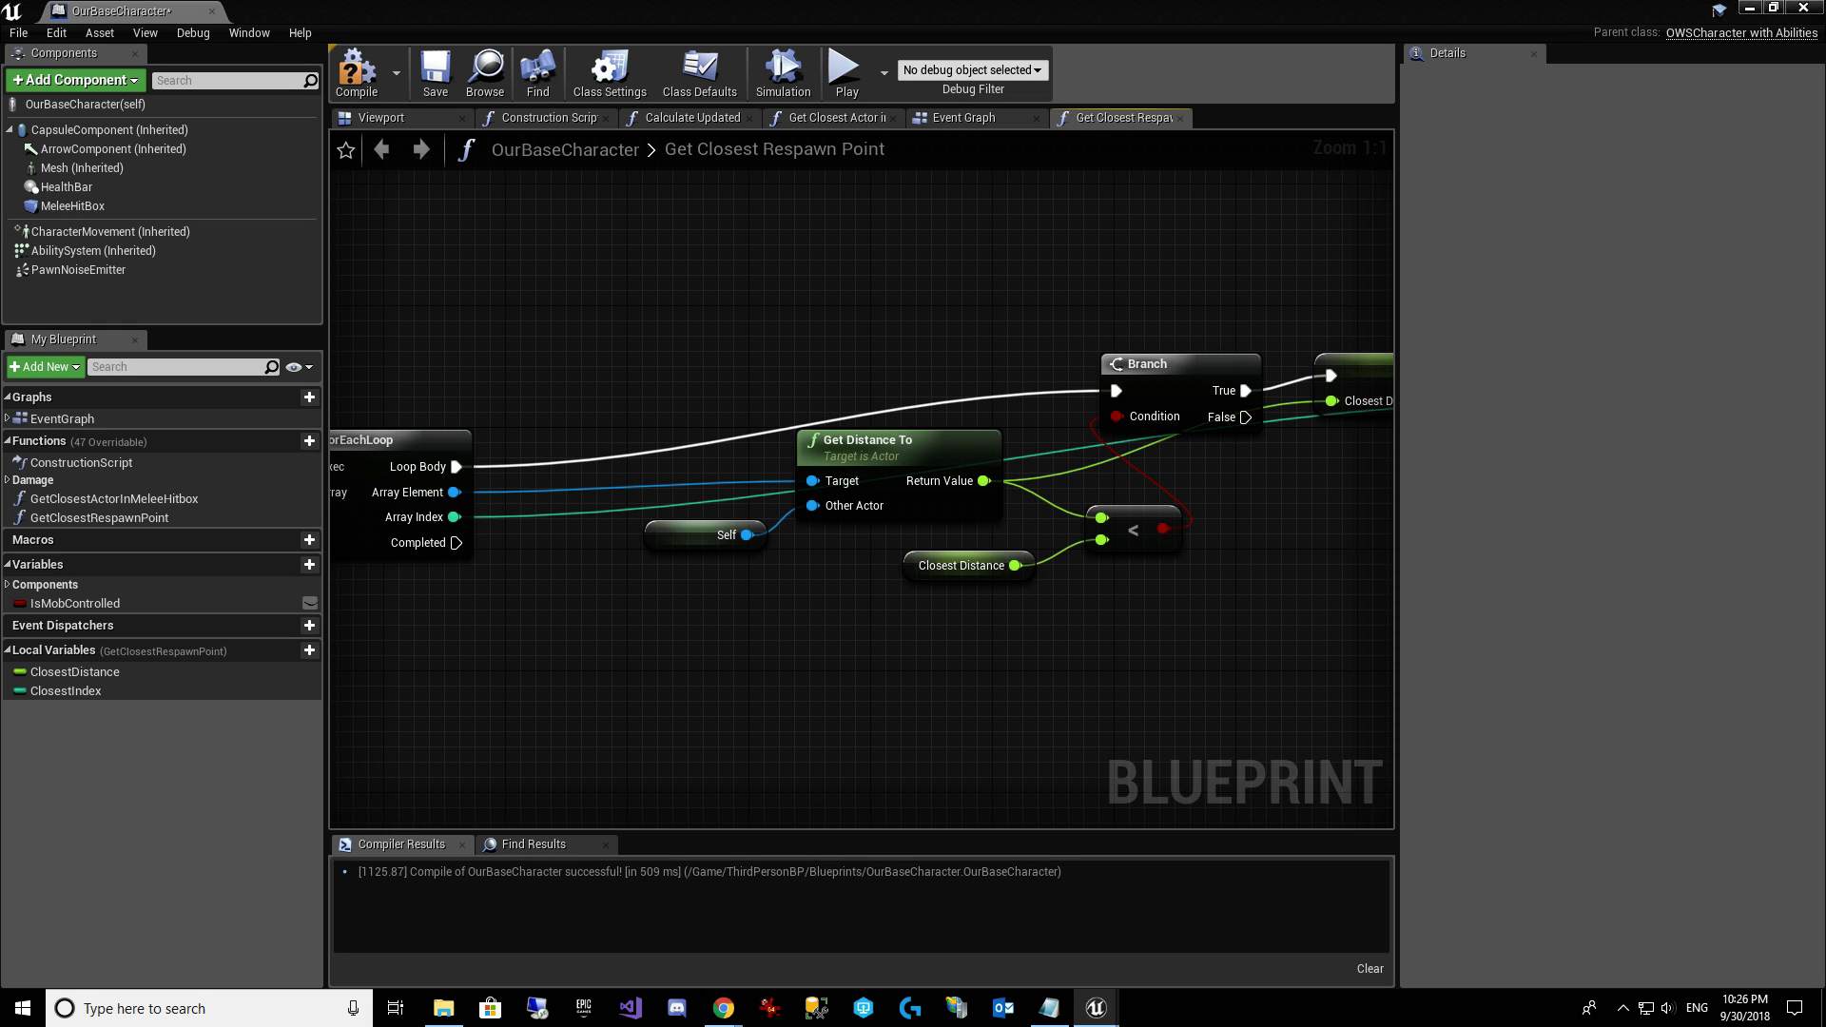
Add a Branch node executed from the ForEachLoop's Completed output and place it below the loop-body nodes.
{"action": "right_click_drag", "start_coordinate": [639, 660], "coordinate": [691, 583]}
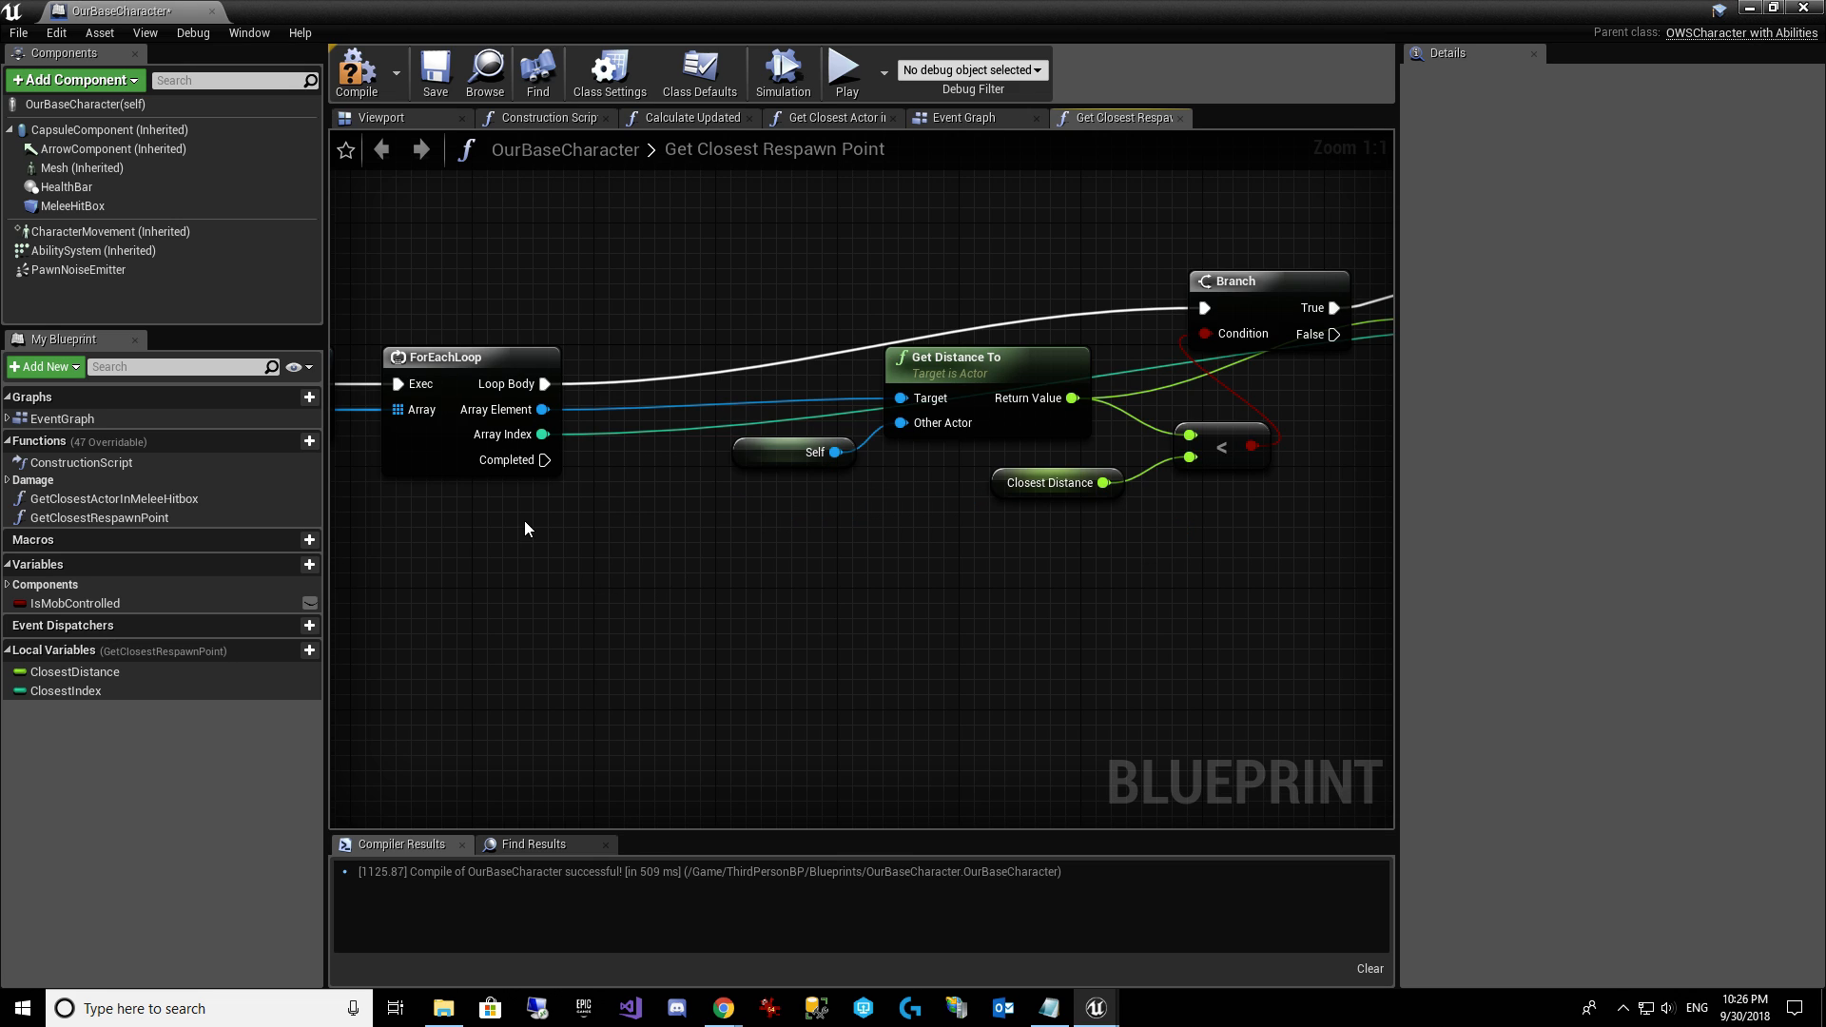
{"action": "left_click_drag", "start_coordinate": [544, 464], "coordinate": [538, 469]}
{"action": "left_click_drag", "start_coordinate": [810, 592], "coordinate": [795, 585]}
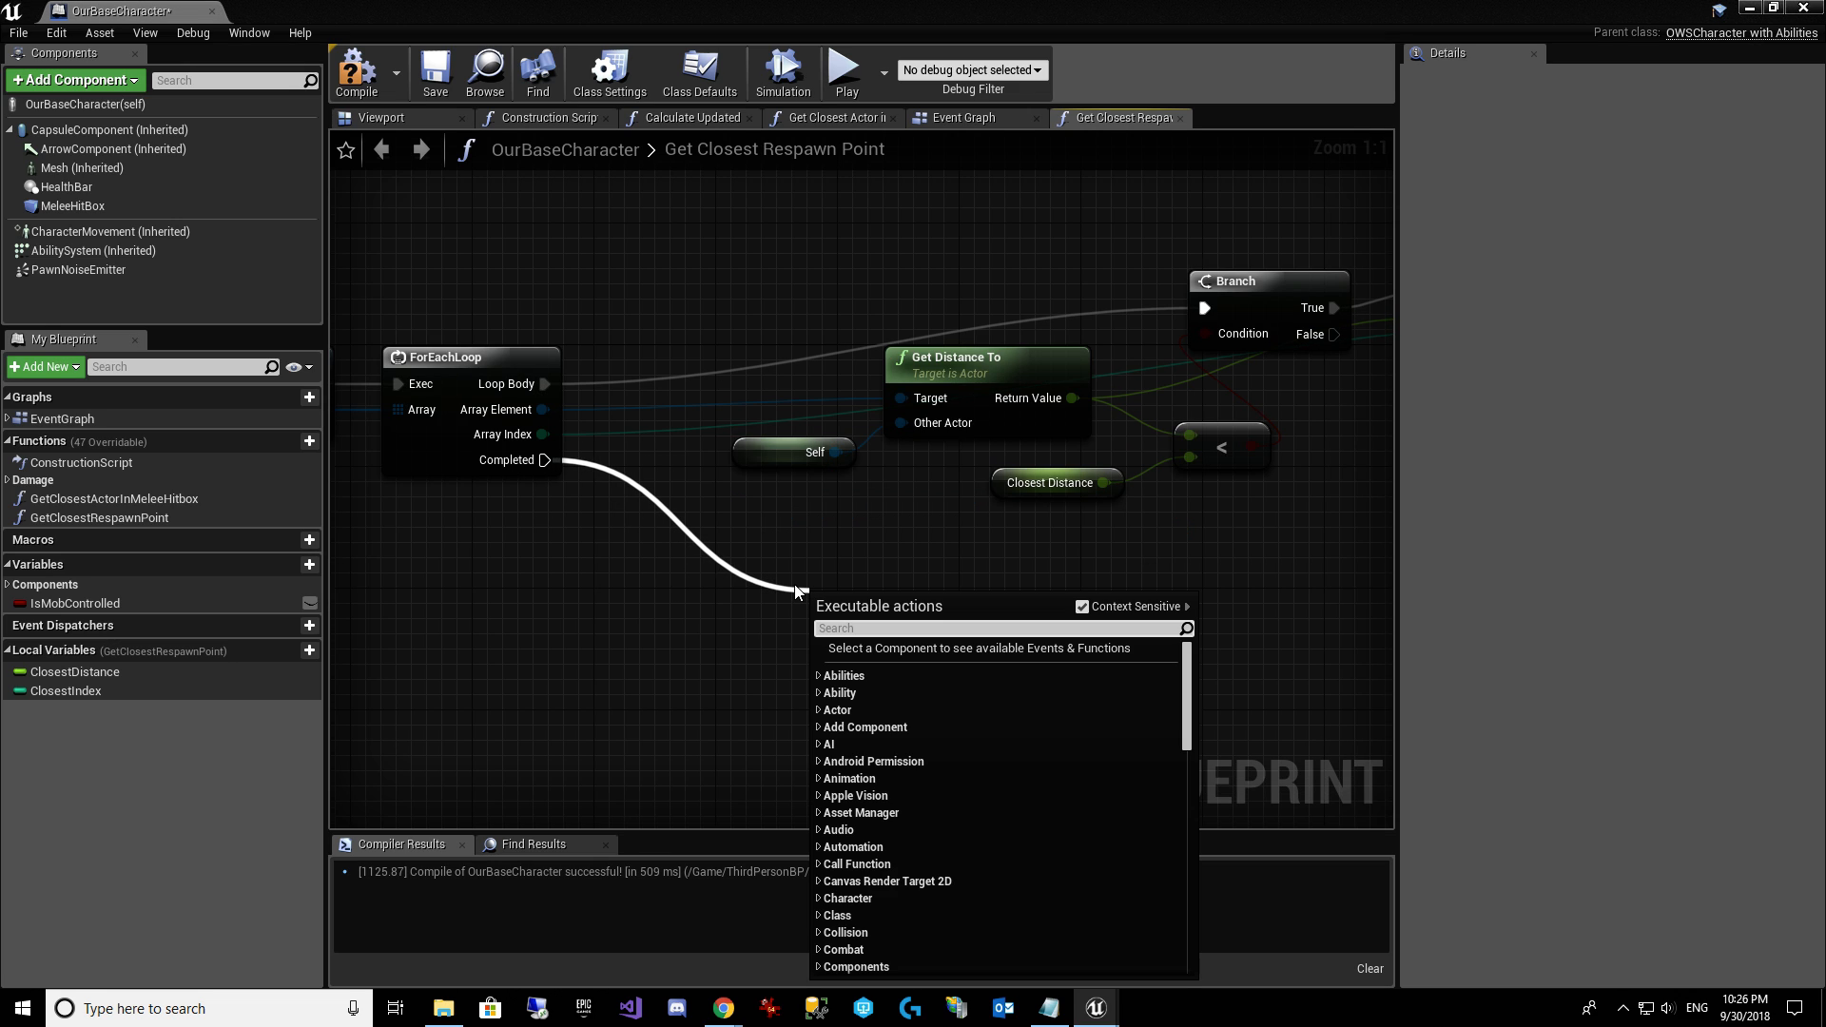
{"action": "type", "text": "branch"}
{"action": "key", "text": "Return"}
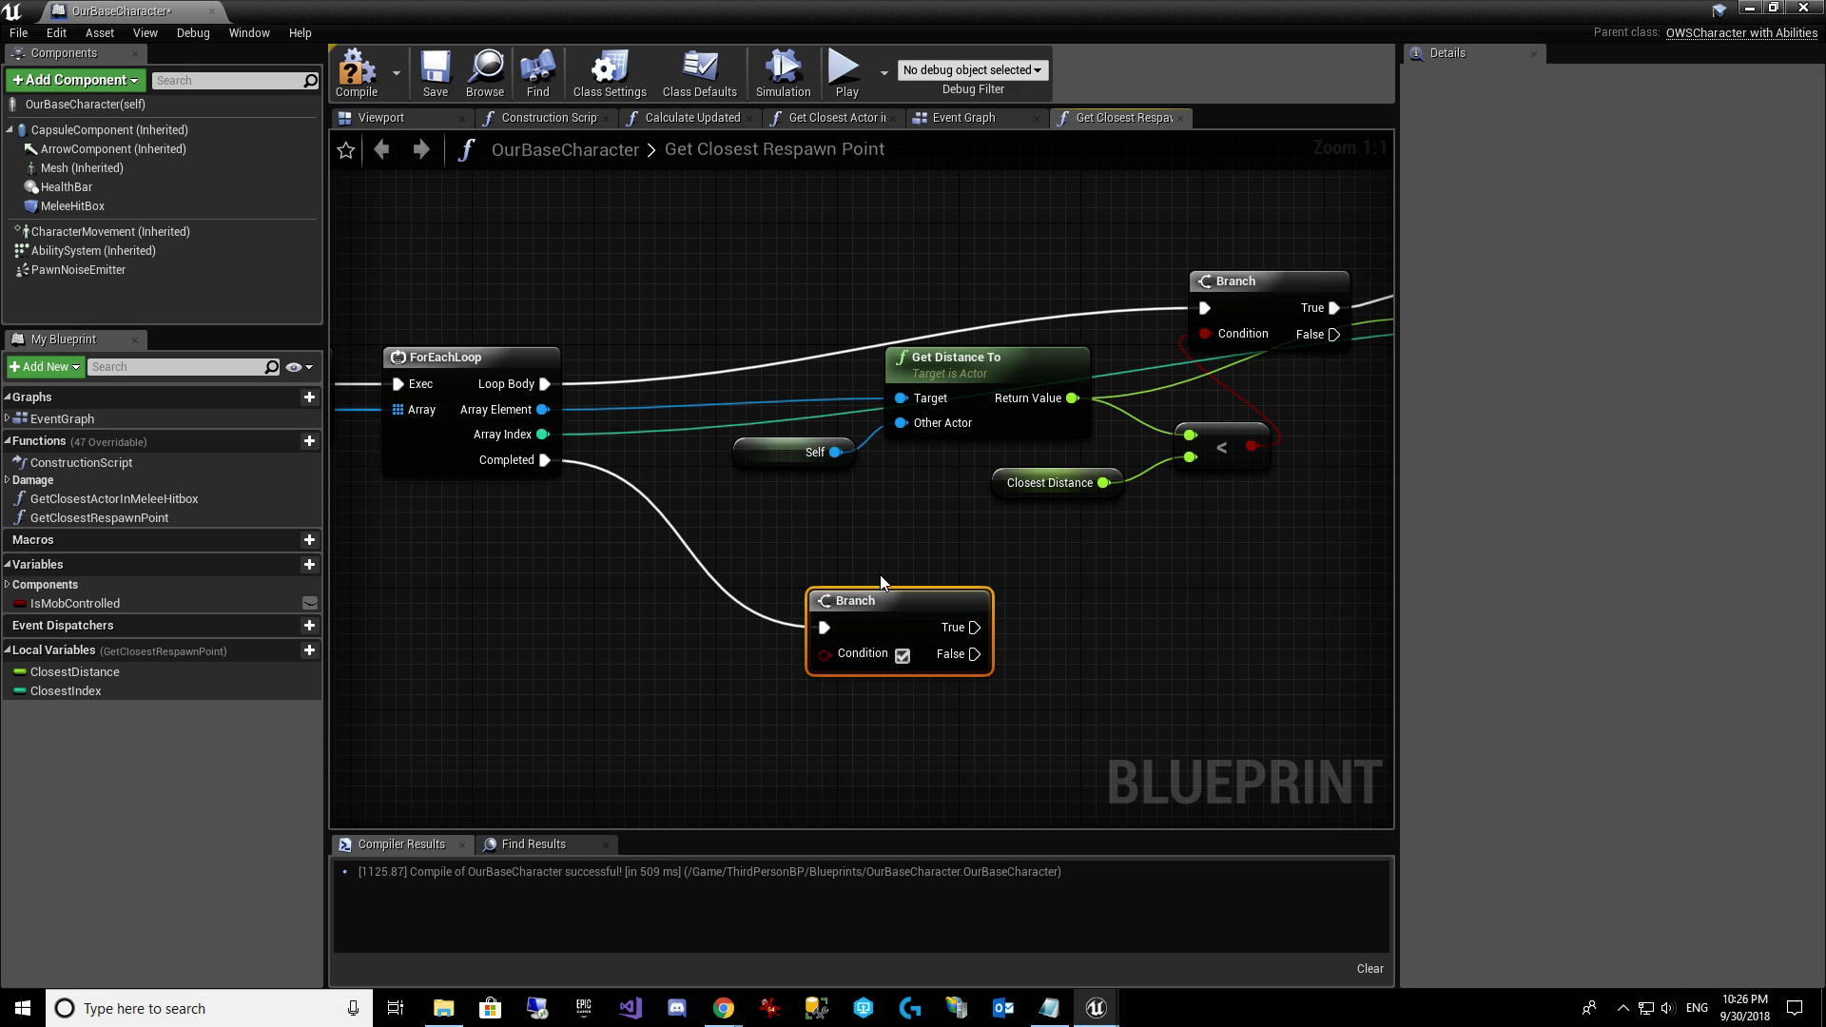
{"action": "left_click_drag", "start_coordinate": [899, 633], "coordinate": [807, 633]}
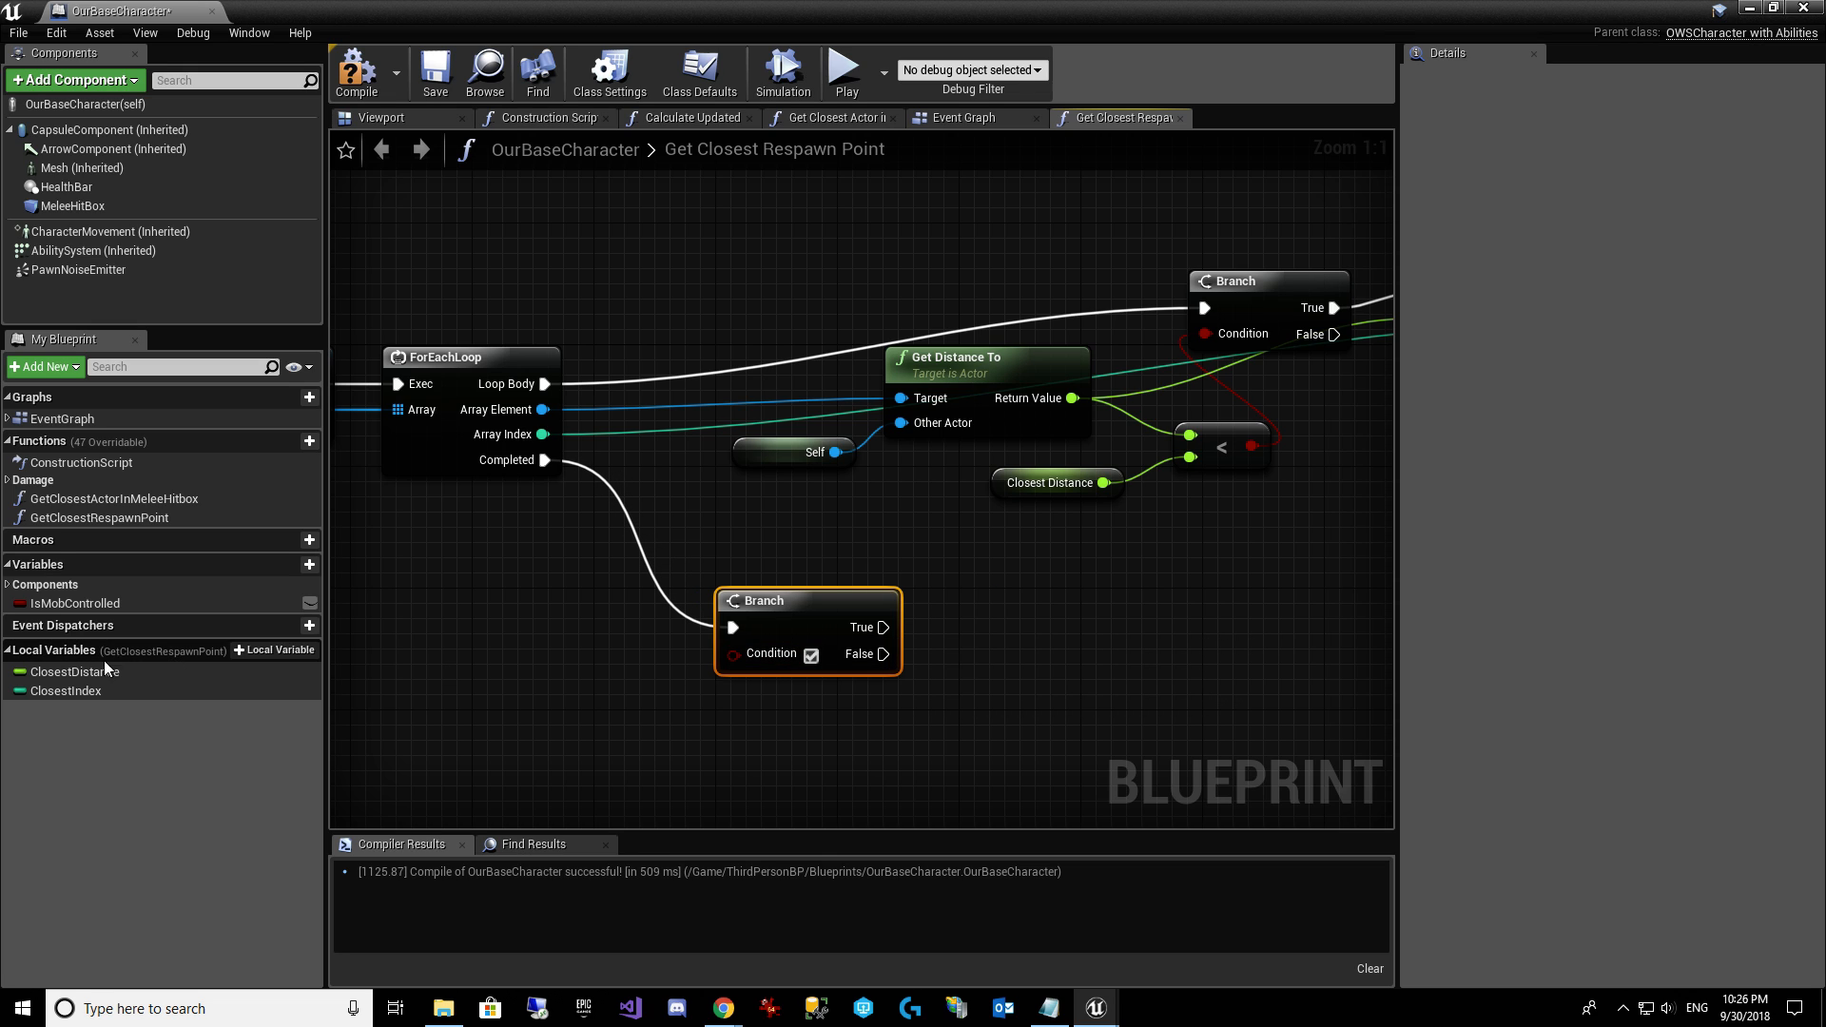
Add a Get ClosestIndex node below the ForEachLoop and feed it into an integer > integer node.
{"action": "left_click_drag", "start_coordinate": [86, 692], "coordinate": [540, 709]}
{"action": "left_click", "coordinate": [465, 719]}
{"action": "type", "text": ">"}
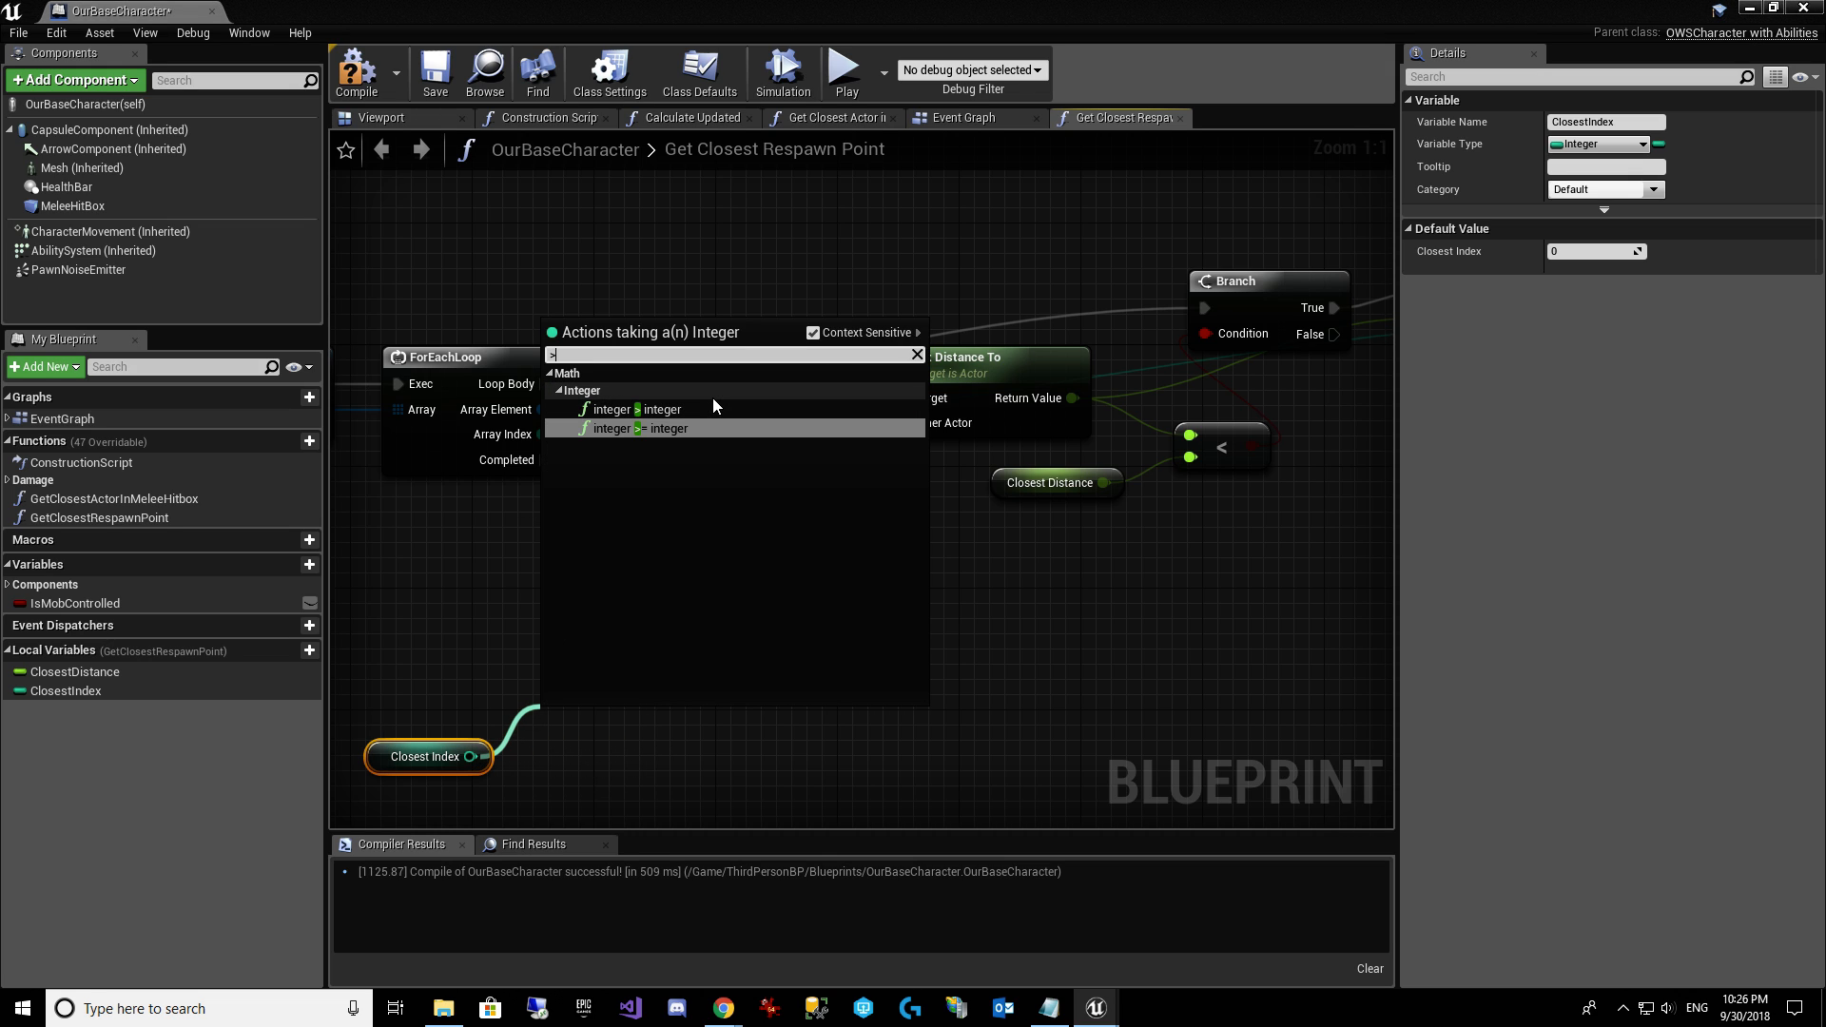
{"action": "left_click", "coordinate": [659, 412]}
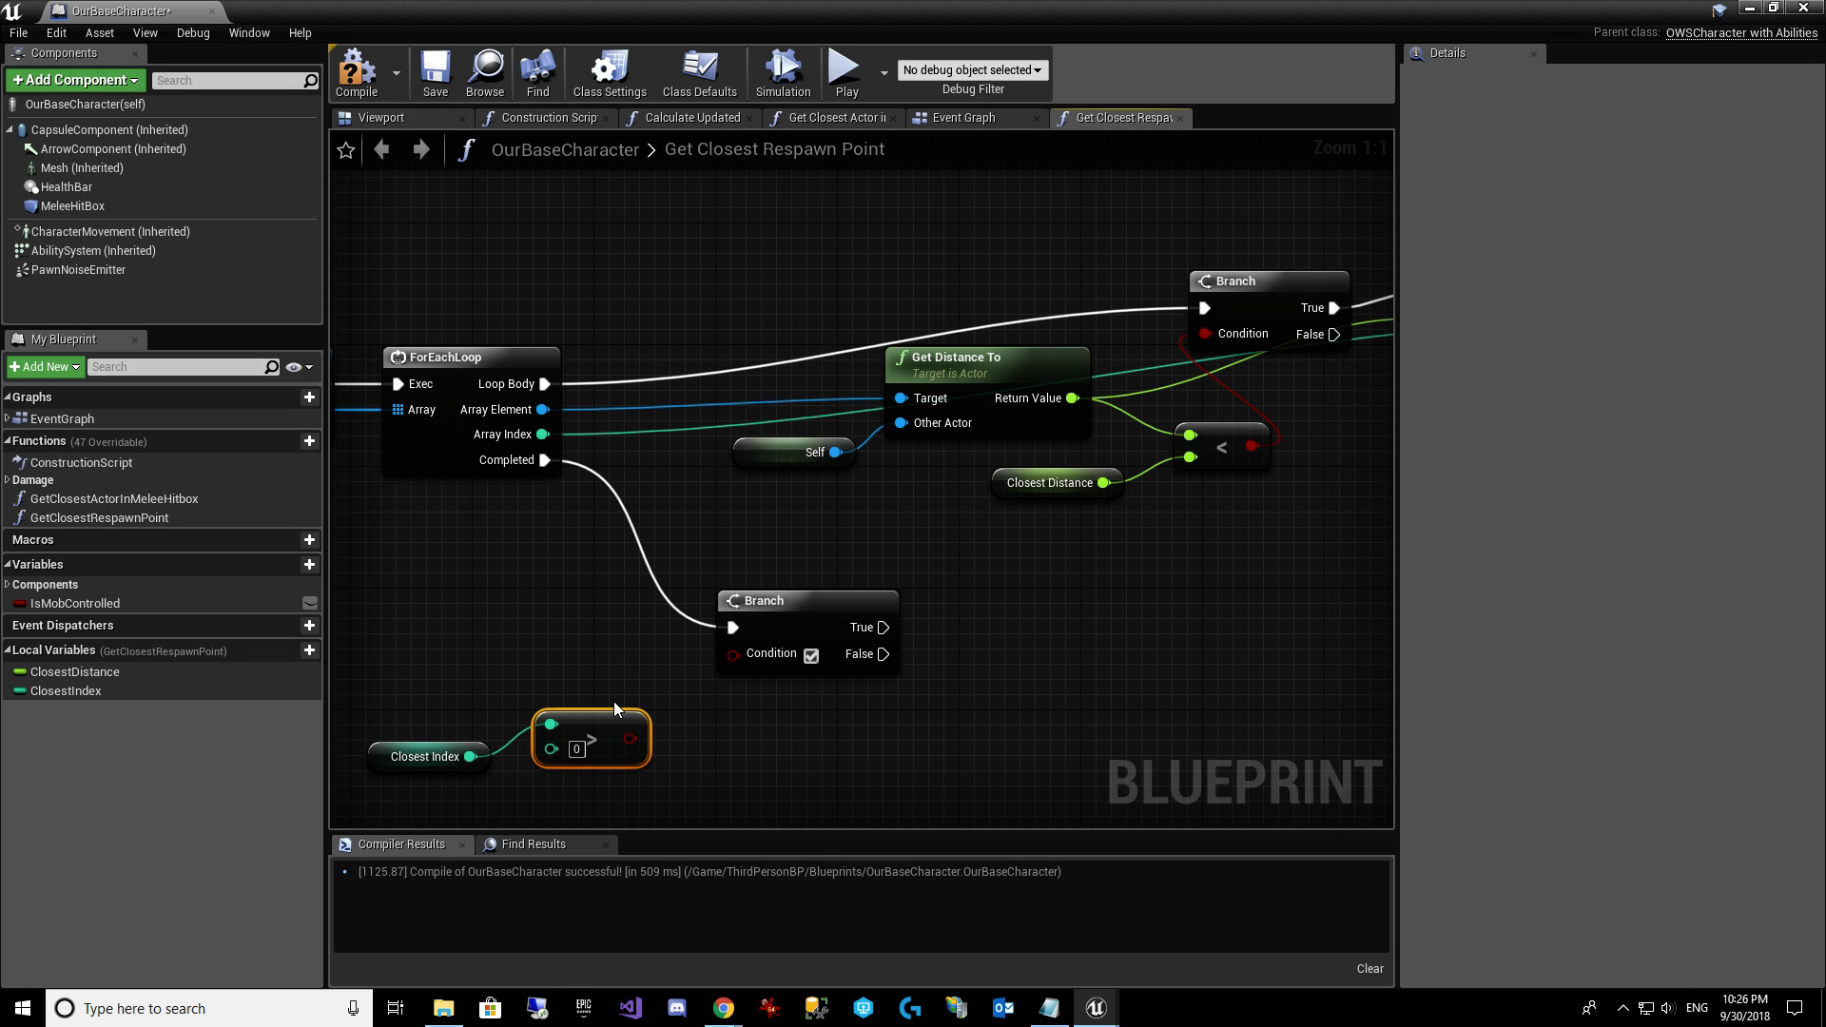
Set the greater-than comparison value to -1, connect its result to the lower Branch's Condition, and move both comparison nodes closer.
{"action": "left_click", "coordinate": [576, 749]}
{"action": "type", "text": "-1"}
{"action": "left_click", "coordinate": [652, 750]}
{"action": "left_click_drag", "start_coordinate": [634, 739], "coordinate": [734, 655]}
{"action": "left_click_drag", "start_coordinate": [685, 786], "coordinate": [474, 762]}
{"action": "left_click_drag", "start_coordinate": [586, 730], "coordinate": [601, 700]}
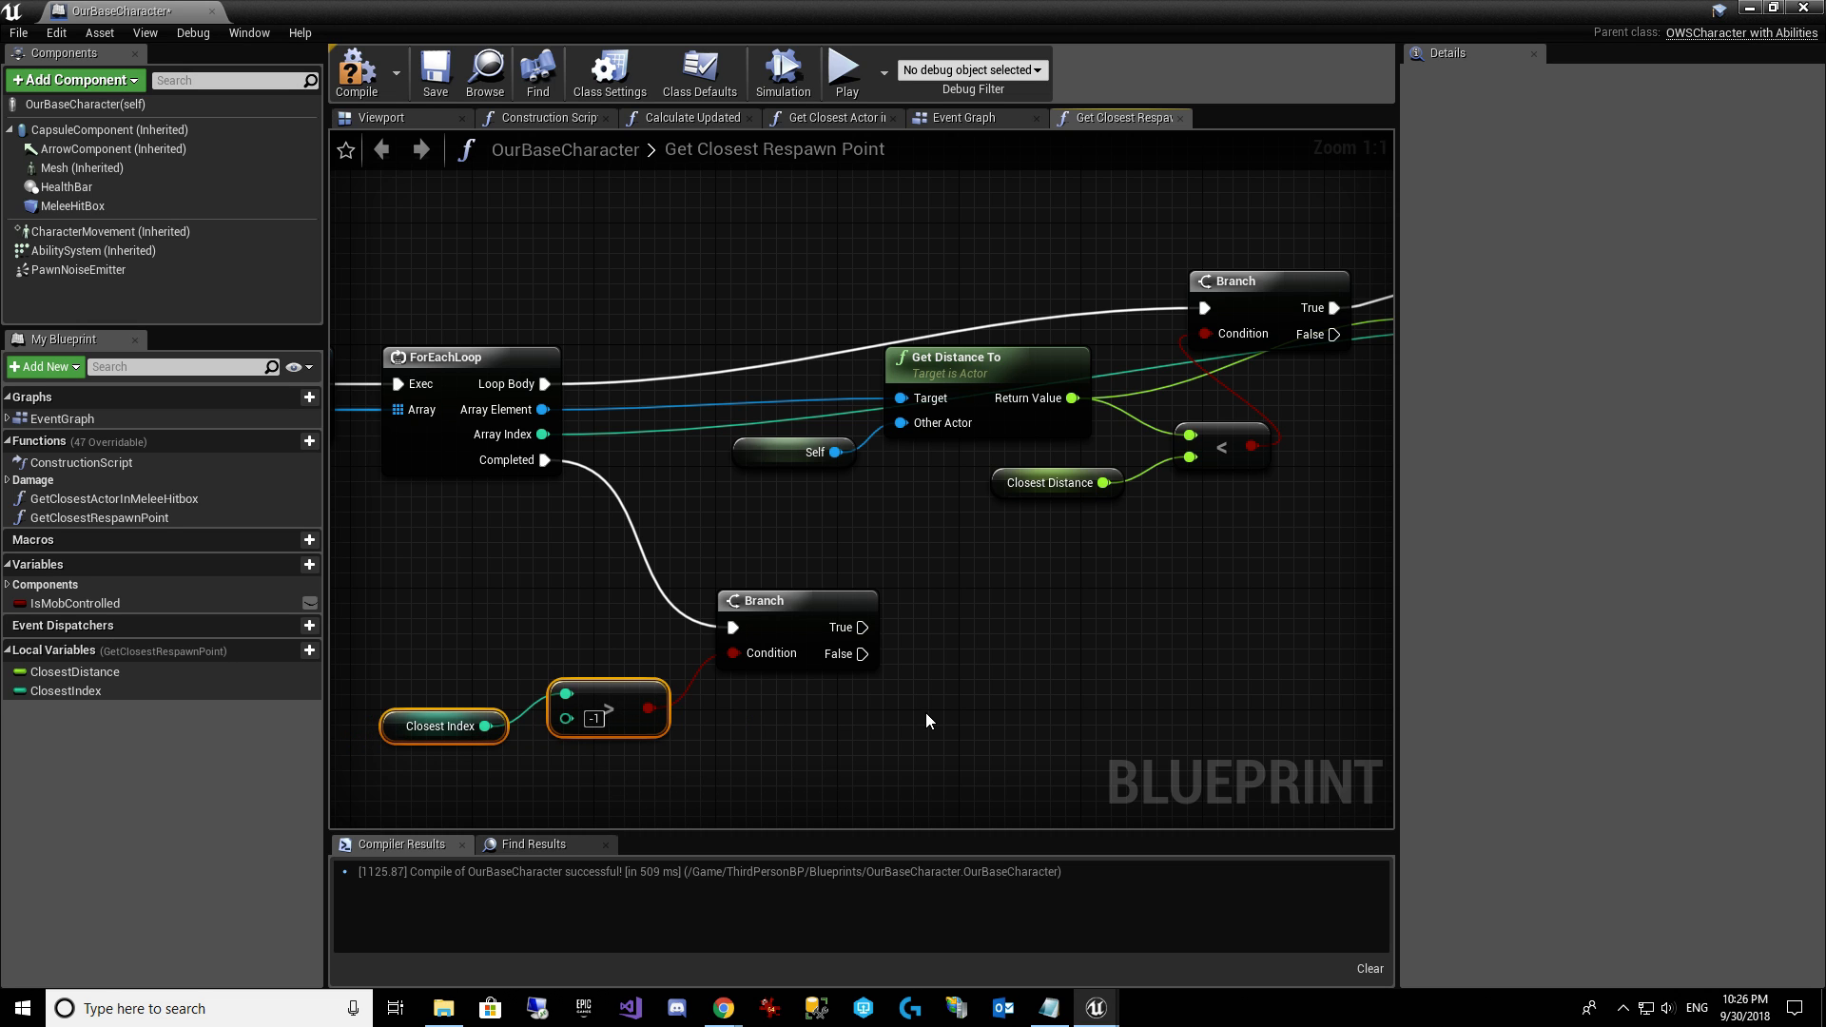
{"action": "right_click_drag", "start_coordinate": [926, 712], "coordinate": [785, 590]}
{"action": "right_click_drag", "start_coordinate": [916, 574], "coordinate": [966, 613]}
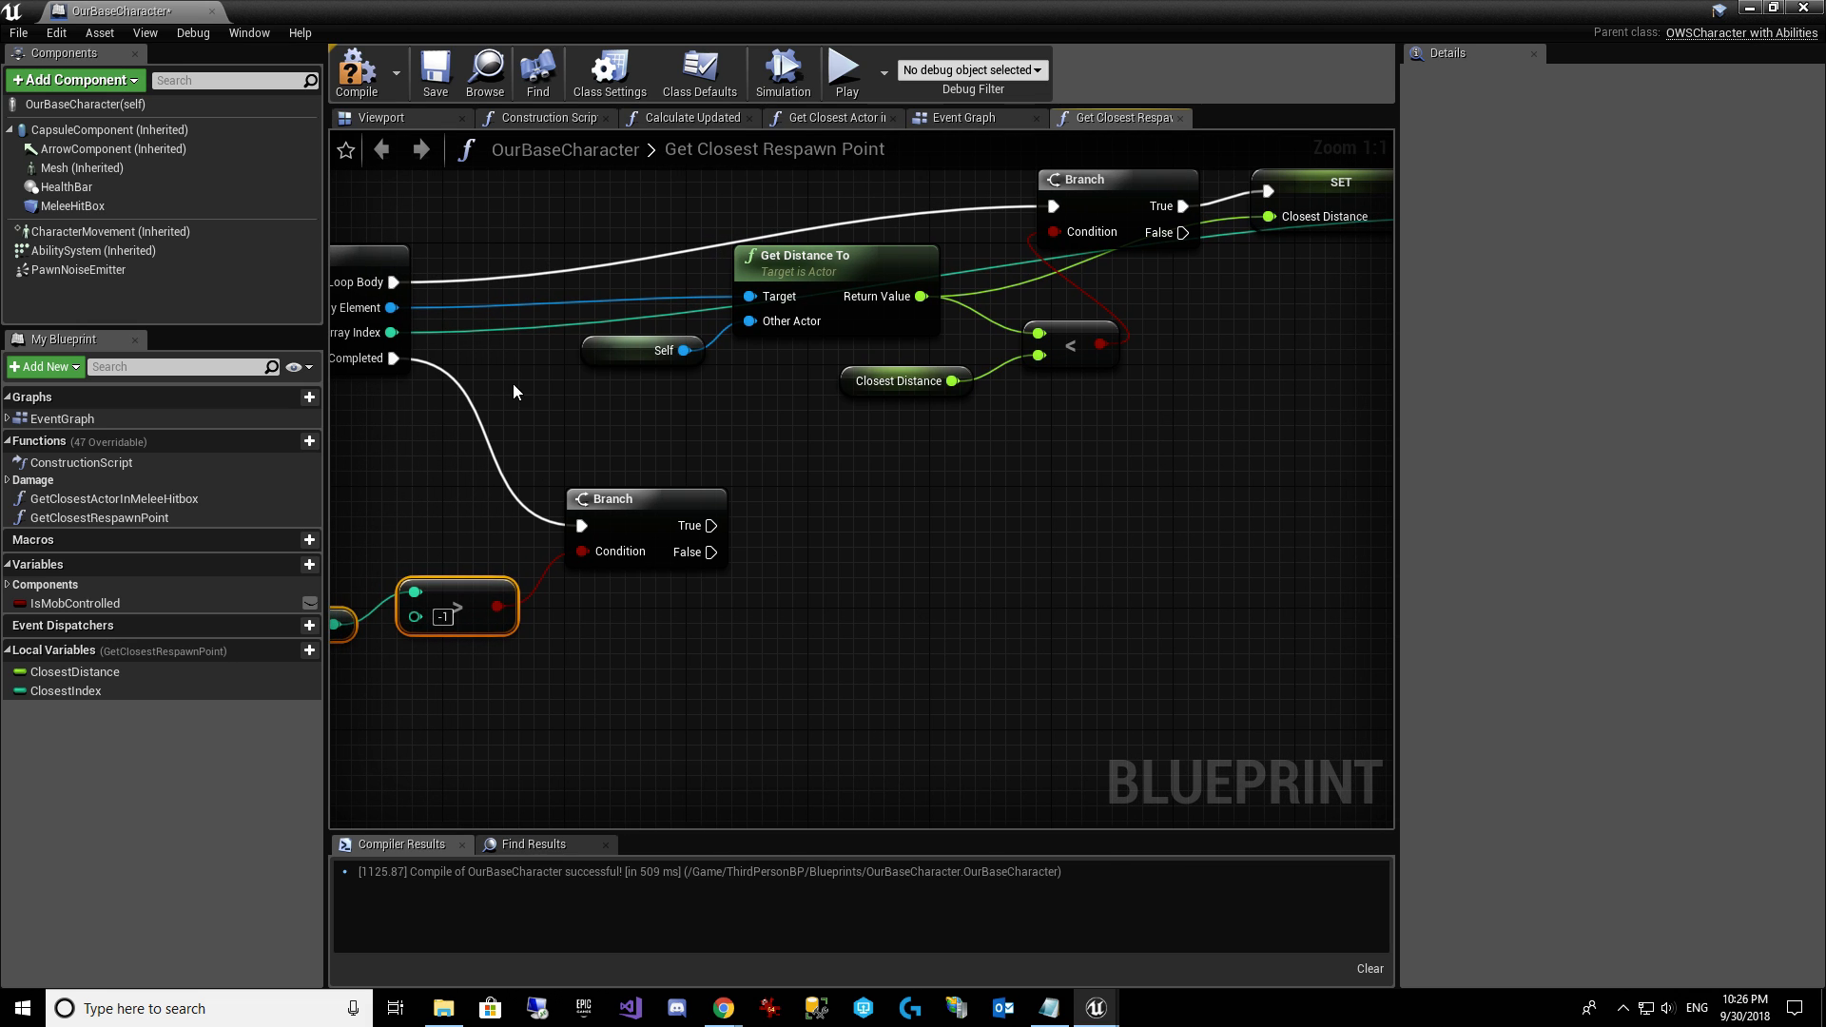
{"action": "left_click", "coordinate": [688, 92]}
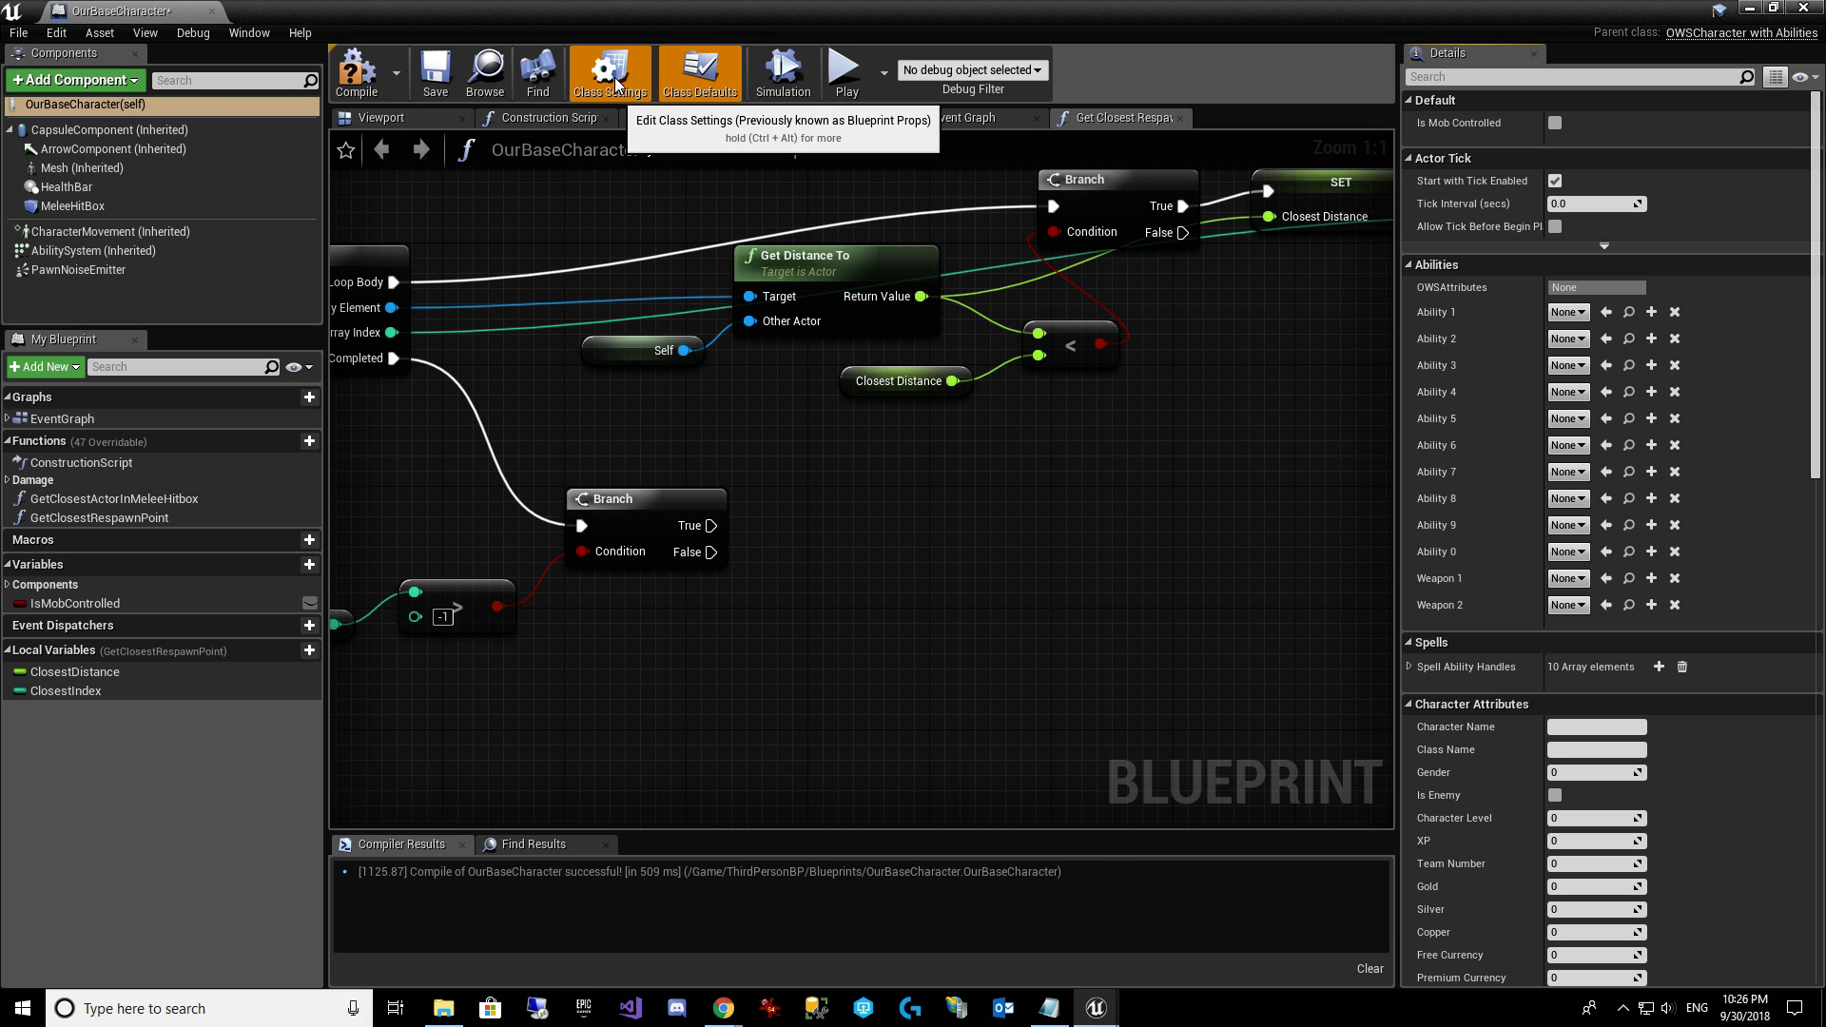
{"action": "left_click", "coordinate": [614, 77]}
{"action": "left_click", "coordinate": [678, 79]}
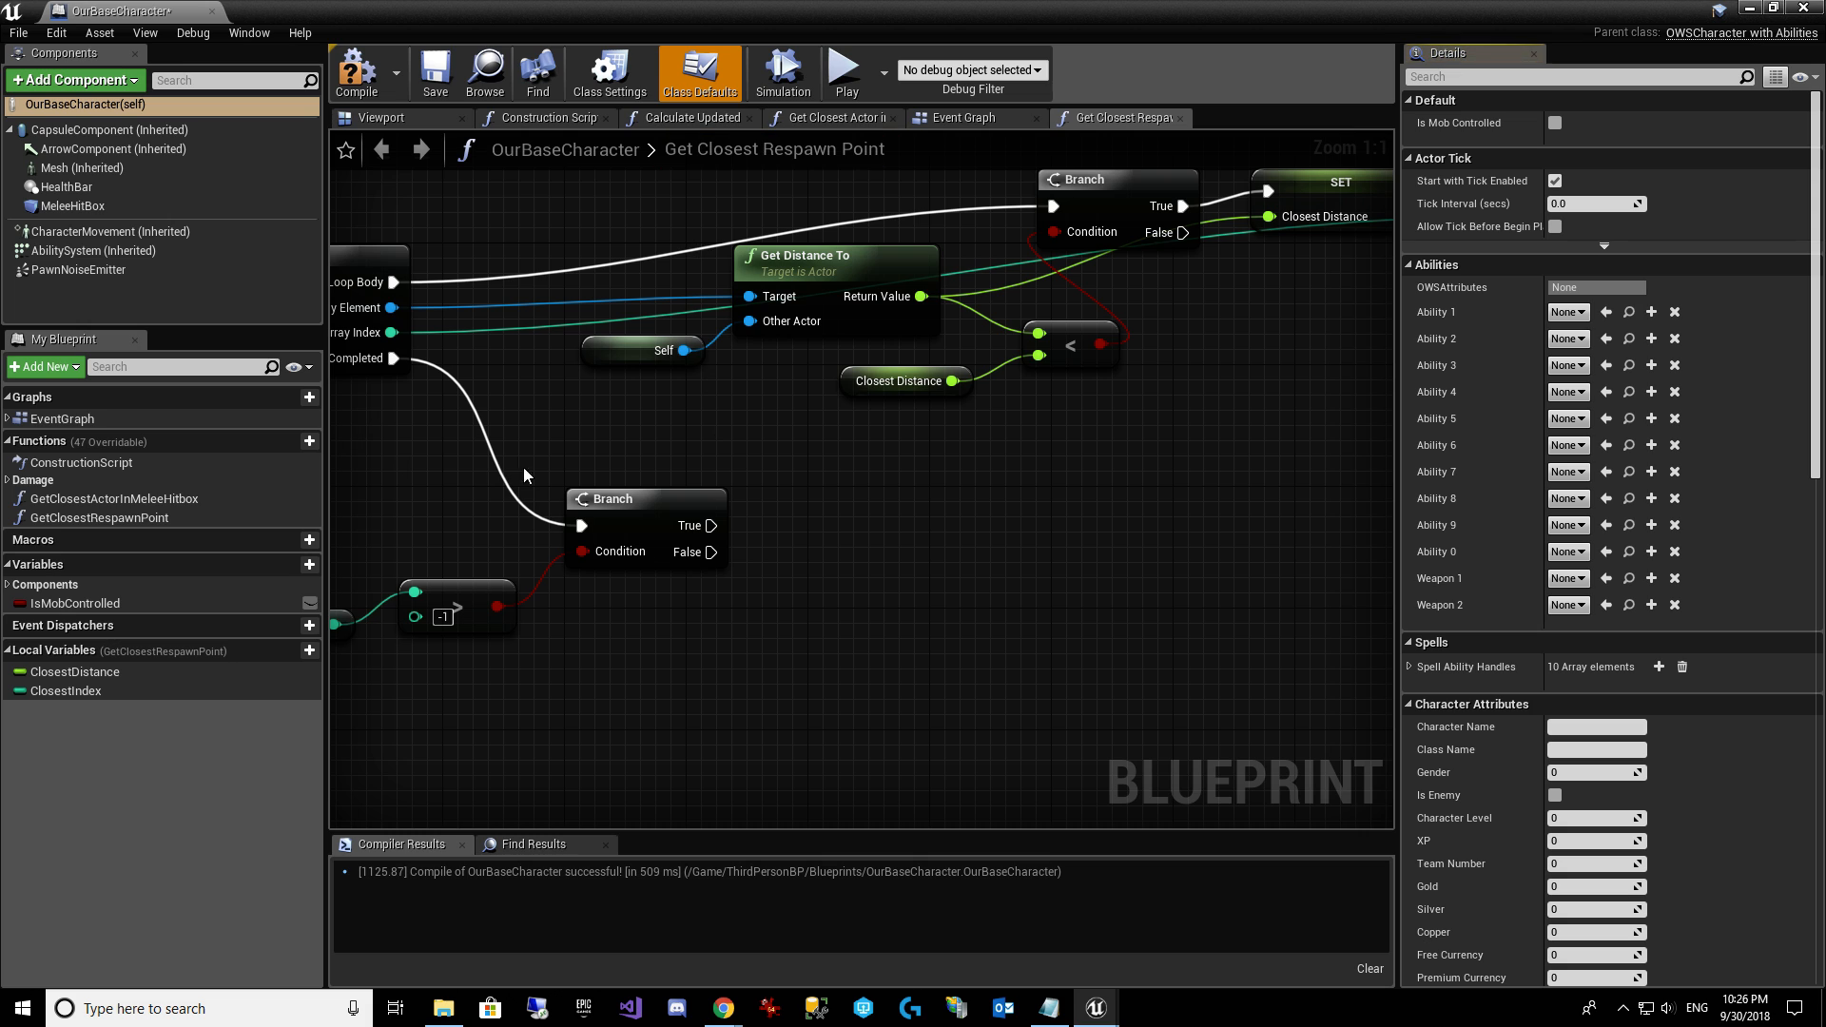
Add a Vector output named RespawnLocation to the Get Closest Respawn Point function.
{"action": "right_click_drag", "start_coordinate": [838, 499], "coordinate": [1391, 523]}
{"action": "right_click_drag", "start_coordinate": [357, 540], "coordinate": [867, 518]}
{"action": "left_click", "coordinate": [796, 315]}
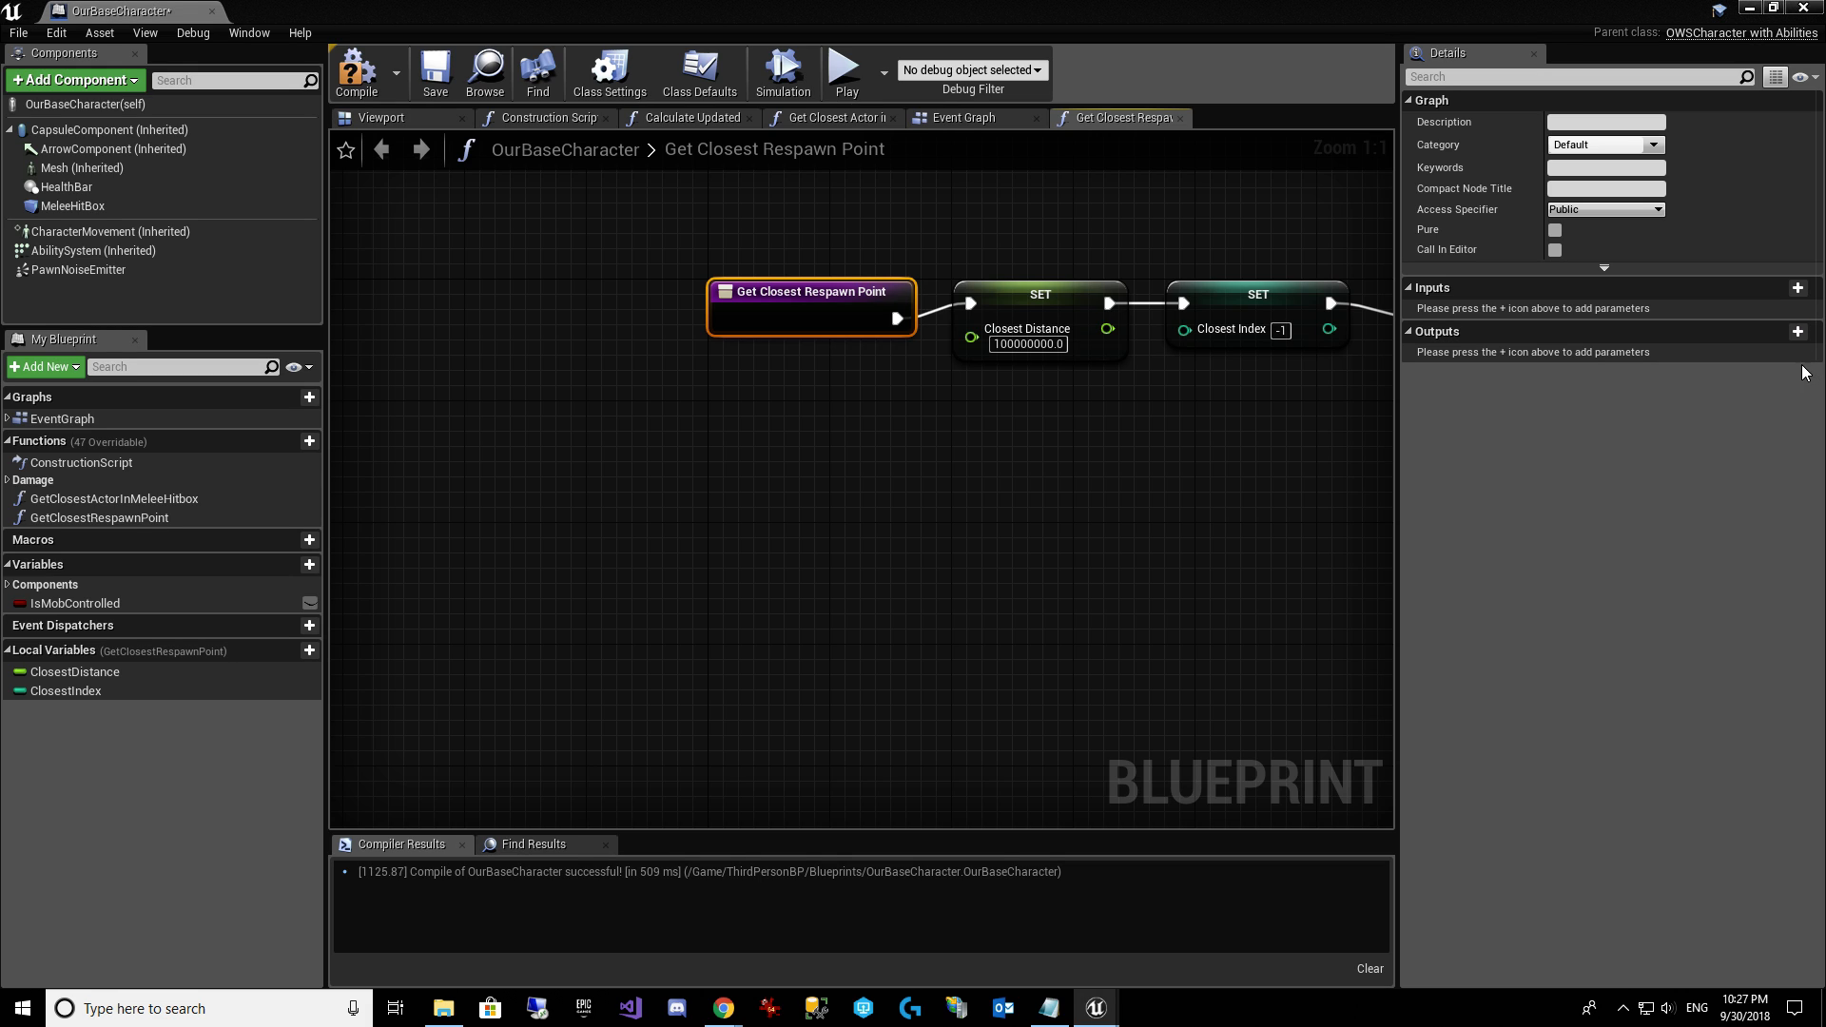
{"action": "left_click", "coordinate": [1795, 331]}
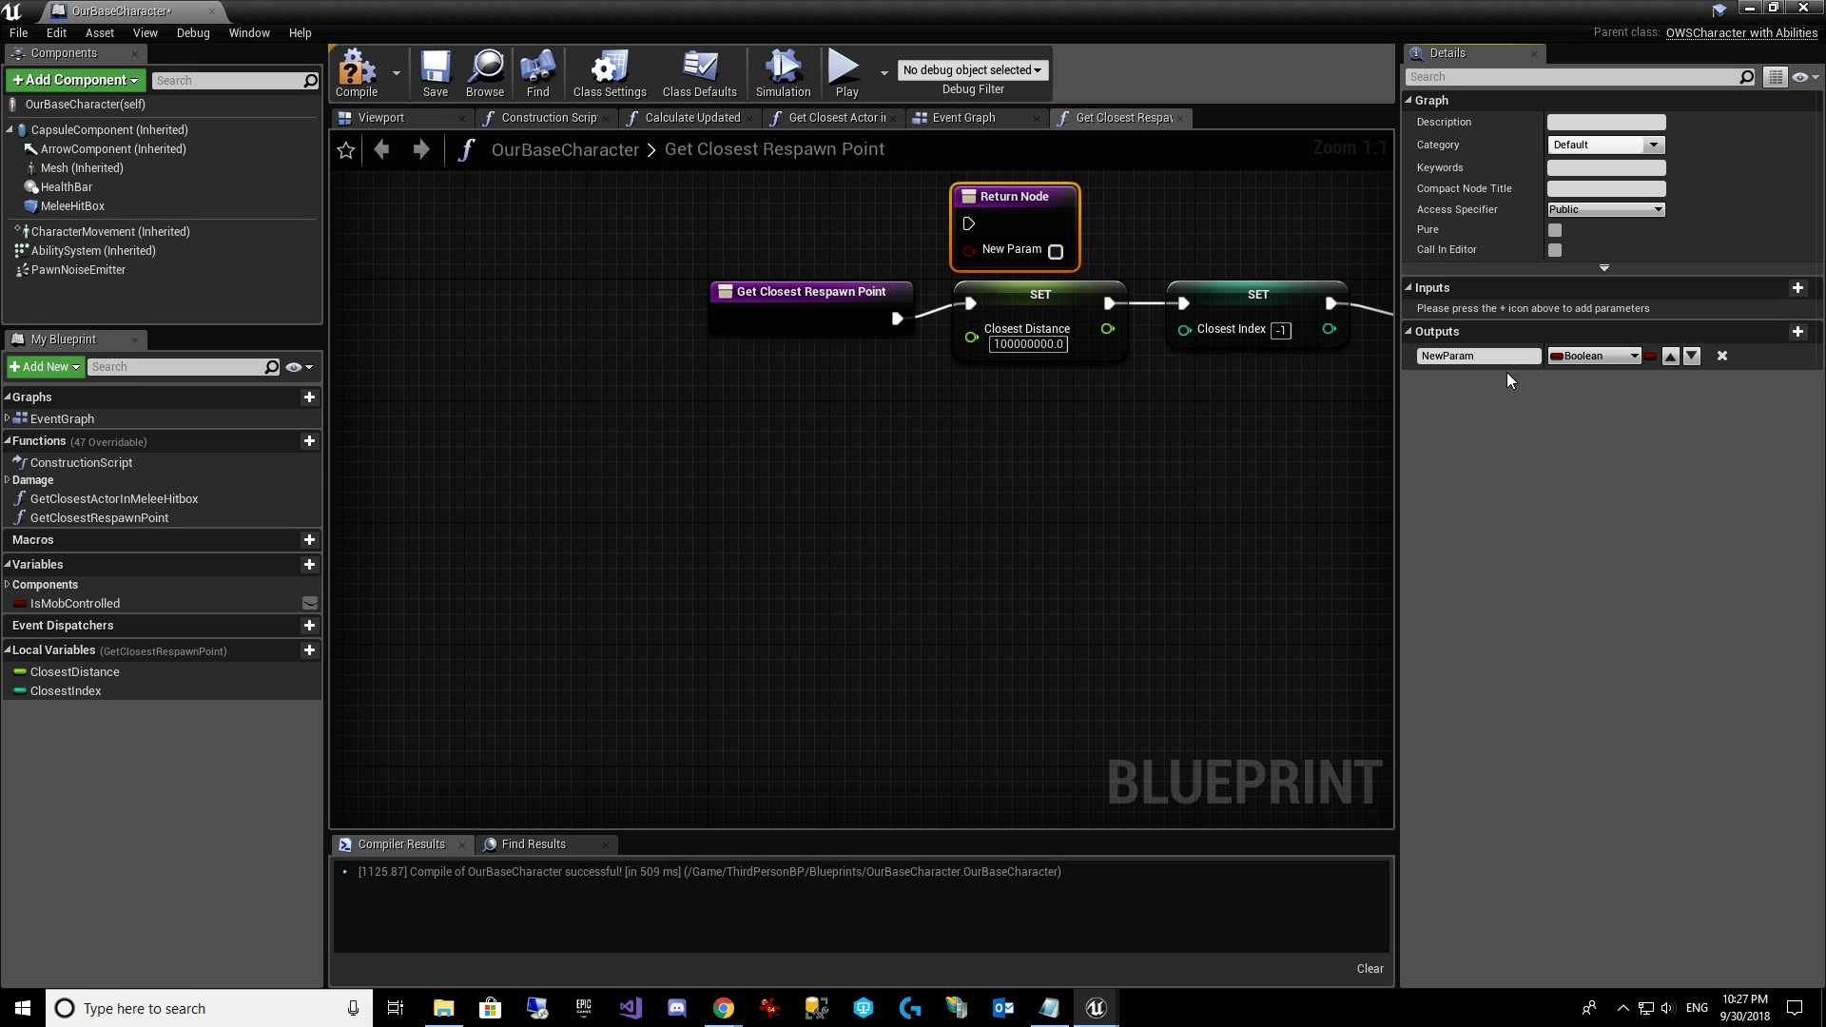
{"action": "left_click", "coordinate": [1611, 360]}
{"action": "left_click", "coordinate": [1486, 531]}
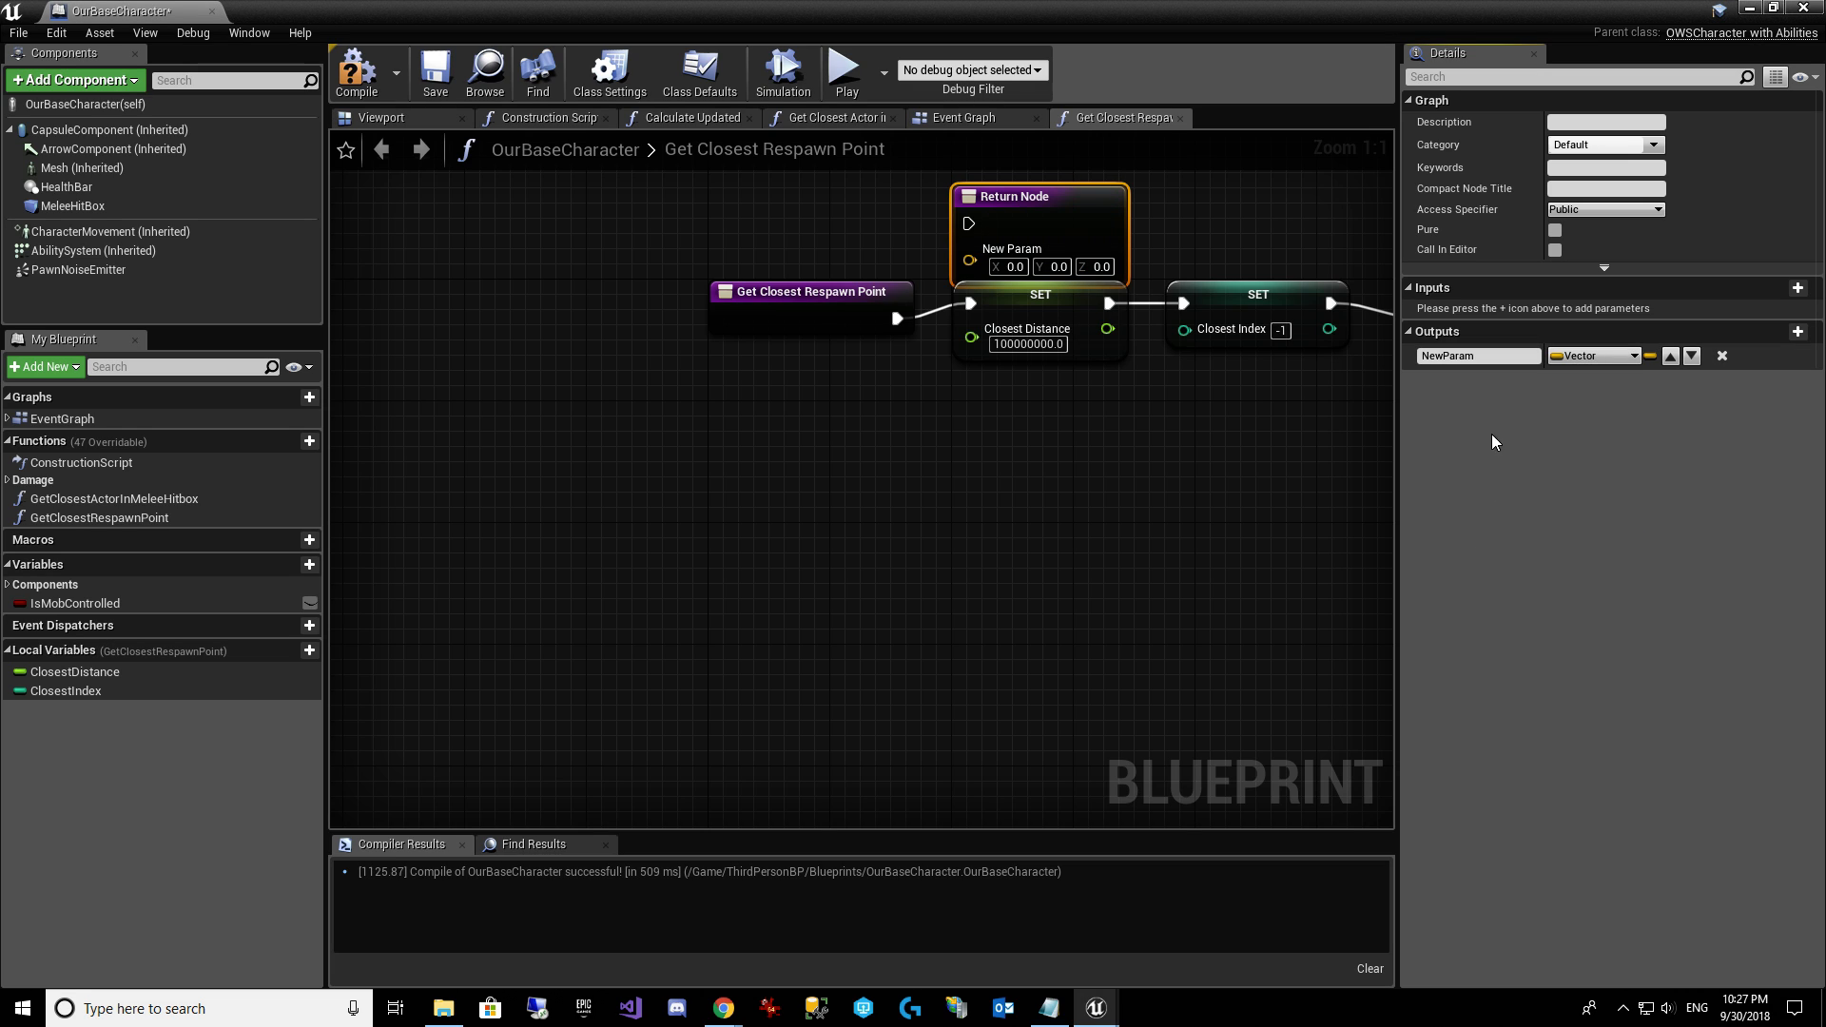
{"action": "left_click", "coordinate": [1480, 356]}
{"action": "type", "text": "RespawnLocation"}
{"action": "key", "text": "Return"}
Move the Return Node beside the lower Branch and connect the Branch's False output to it.
{"action": "left_click_drag", "start_coordinate": [1020, 232], "coordinate": [1202, 508]}
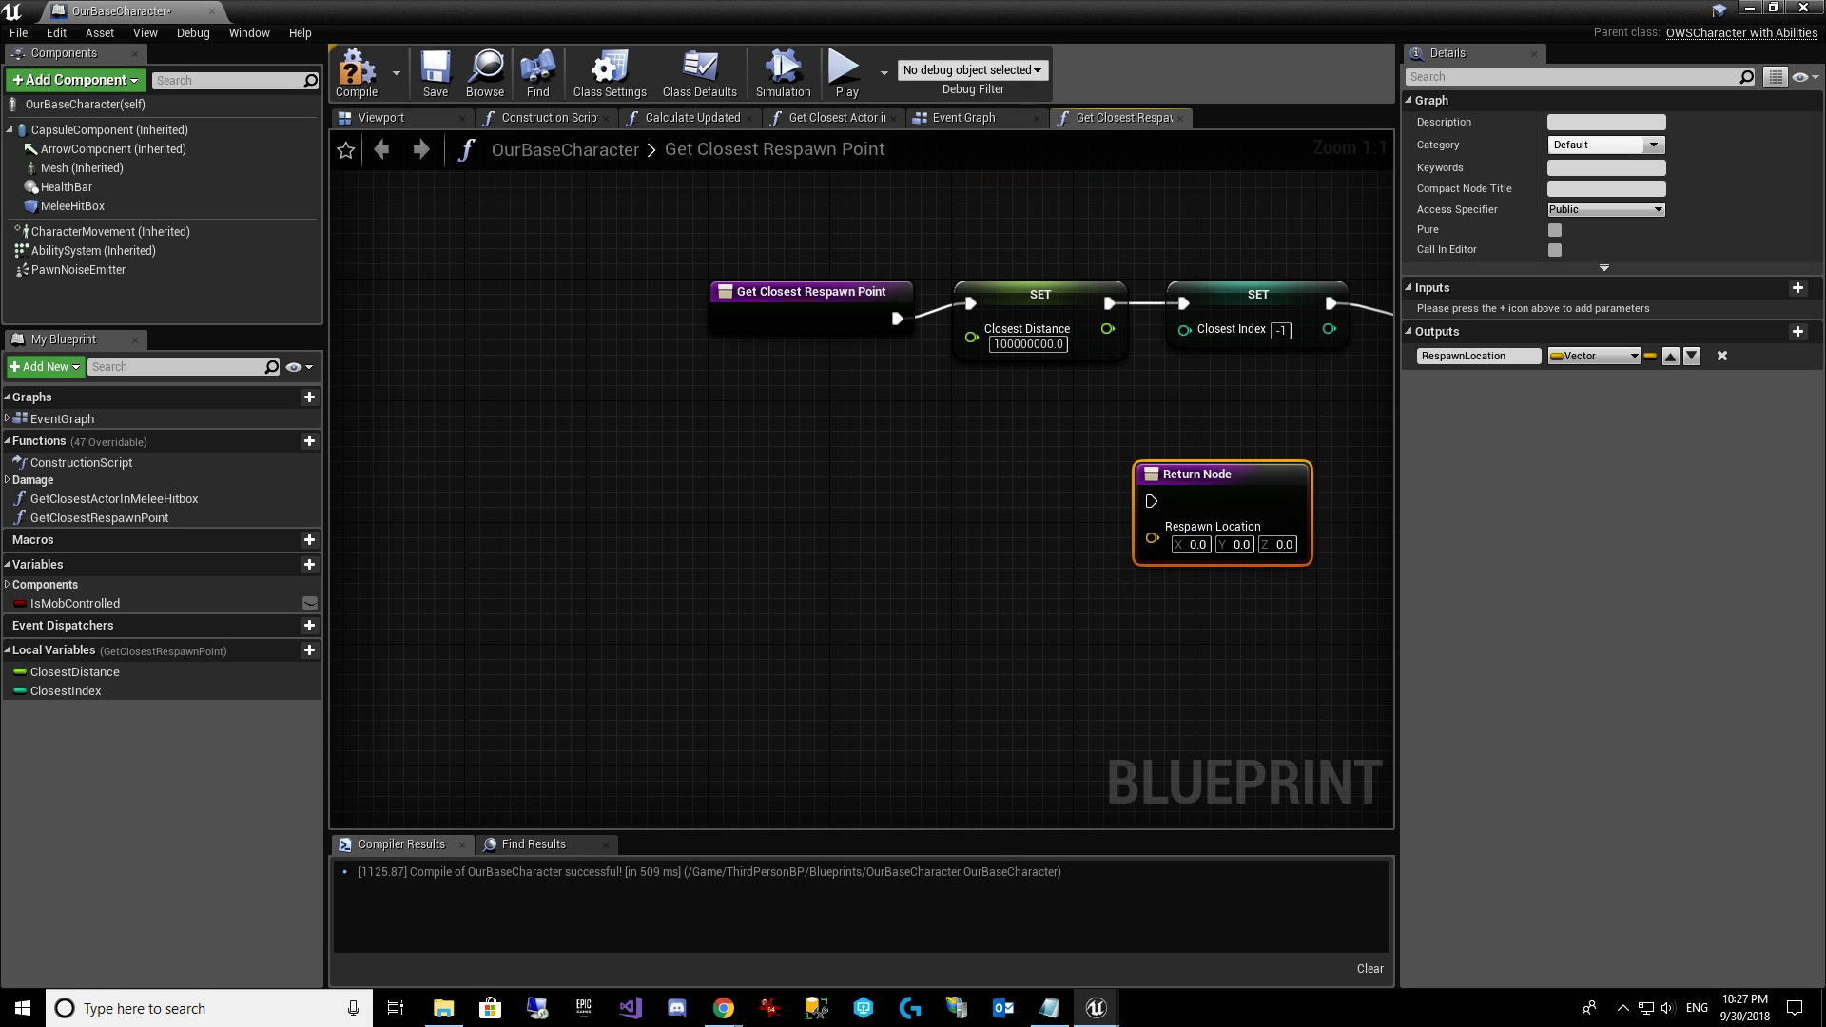
{"action": "right_click_drag", "start_coordinate": [1195, 494], "coordinate": [440, 443]}
{"action": "left_click_drag", "start_coordinate": [442, 442], "coordinate": [1227, 698]}
{"action": "right_click_drag", "start_coordinate": [793, 657], "coordinate": [488, 463]}
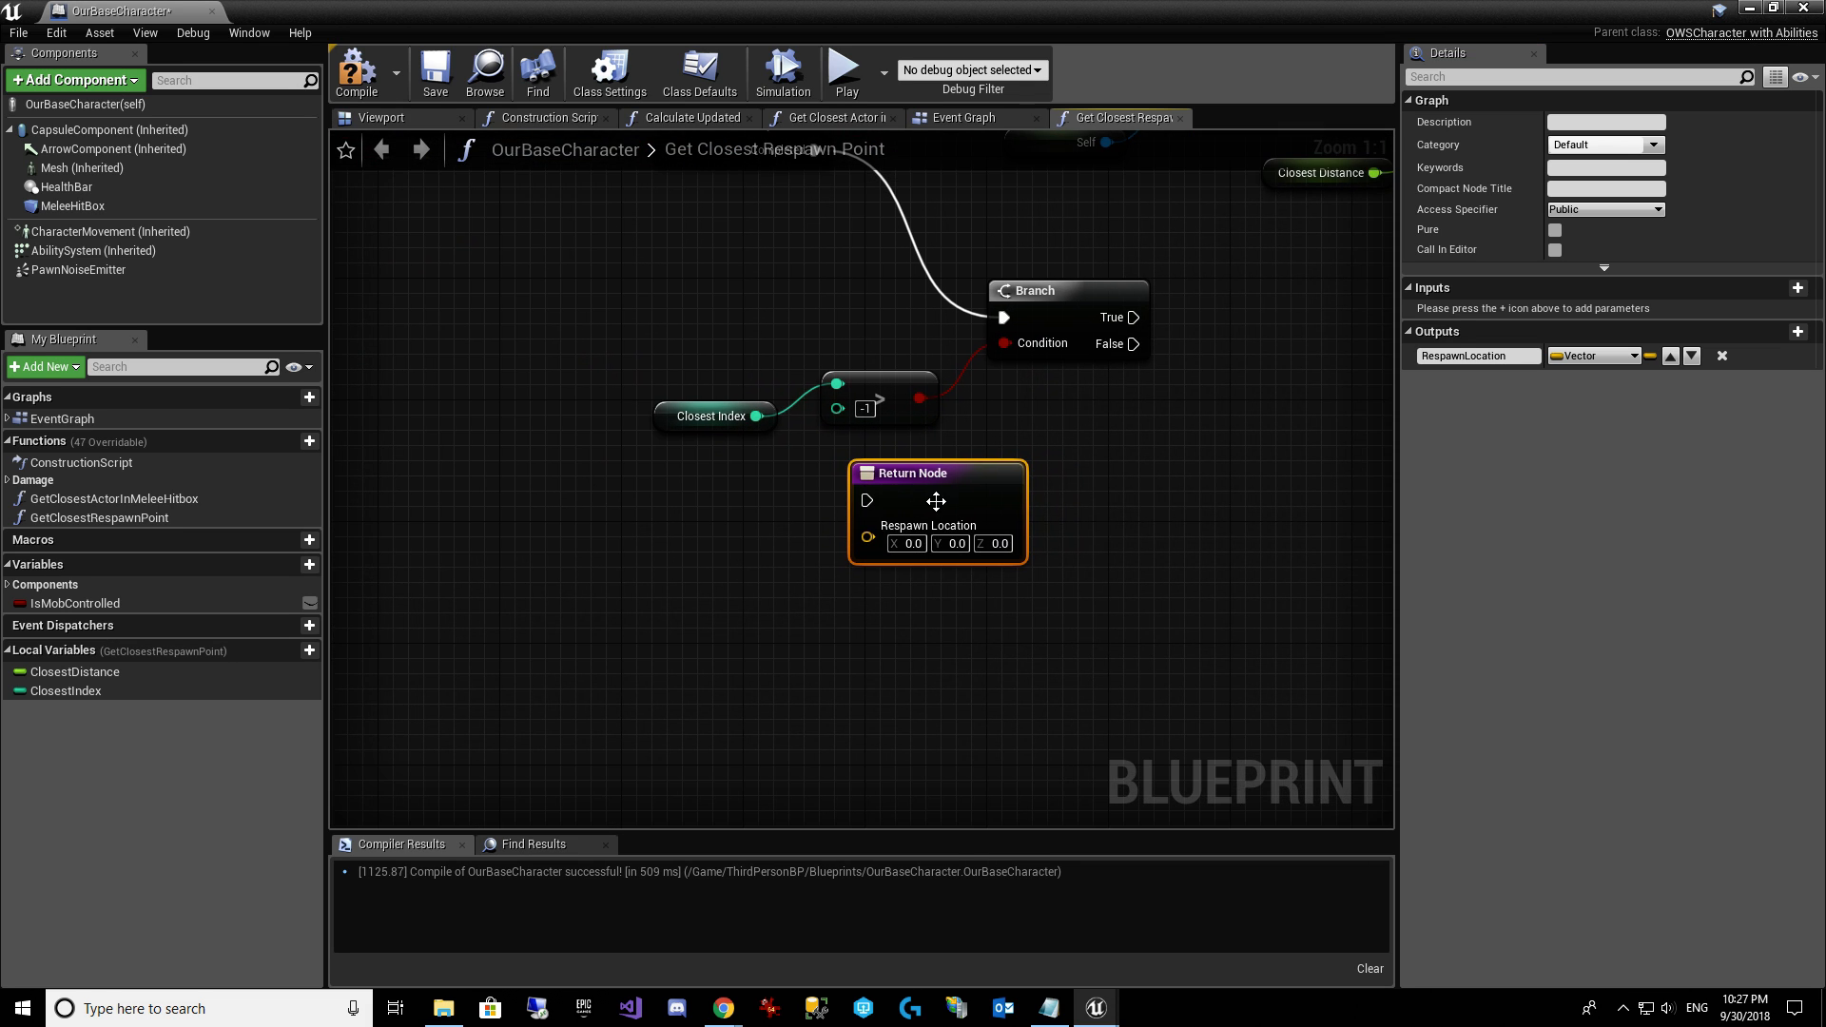
{"action": "left_click_drag", "start_coordinate": [969, 503], "coordinate": [1337, 442]}
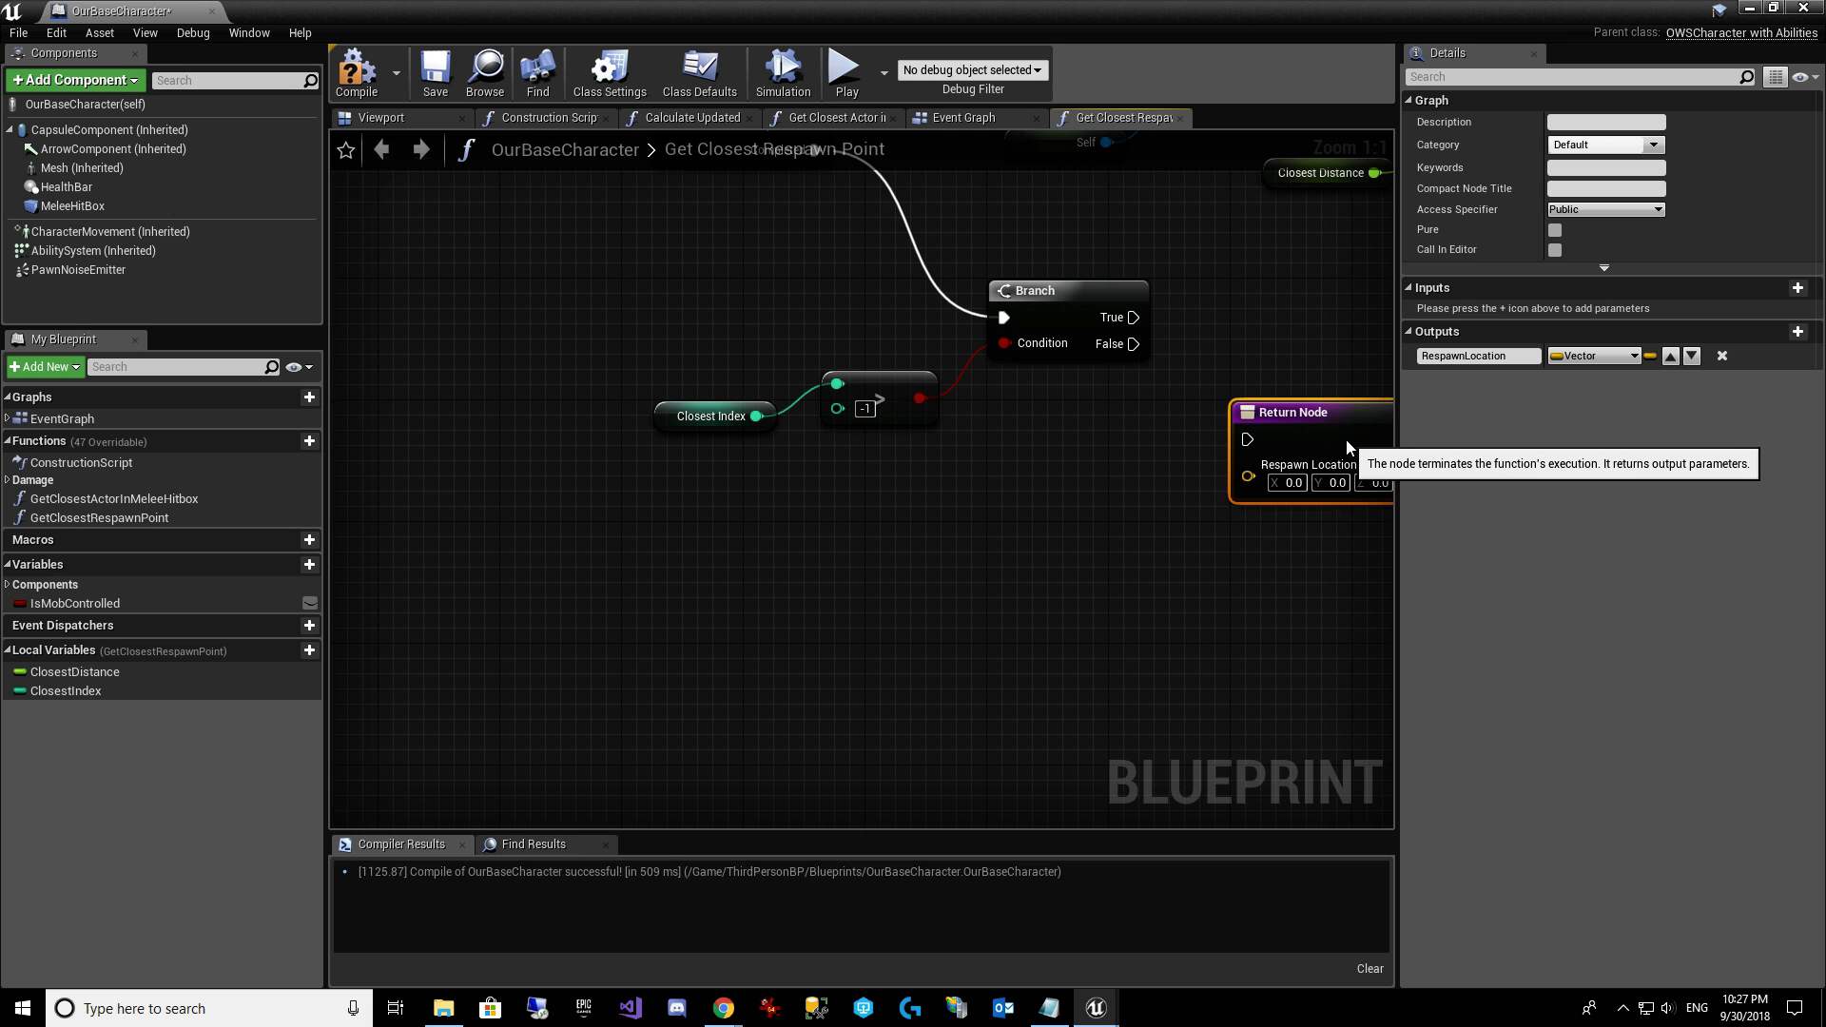
{"action": "right_click_drag", "start_coordinate": [1115, 460], "coordinate": [909, 459]}
{"action": "left_click", "coordinate": [926, 342]}
{"action": "left_click_drag", "start_coordinate": [928, 342], "coordinate": [1049, 441]}
{"action": "right_click_drag", "start_coordinate": [856, 436], "coordinate": [821, 551]}
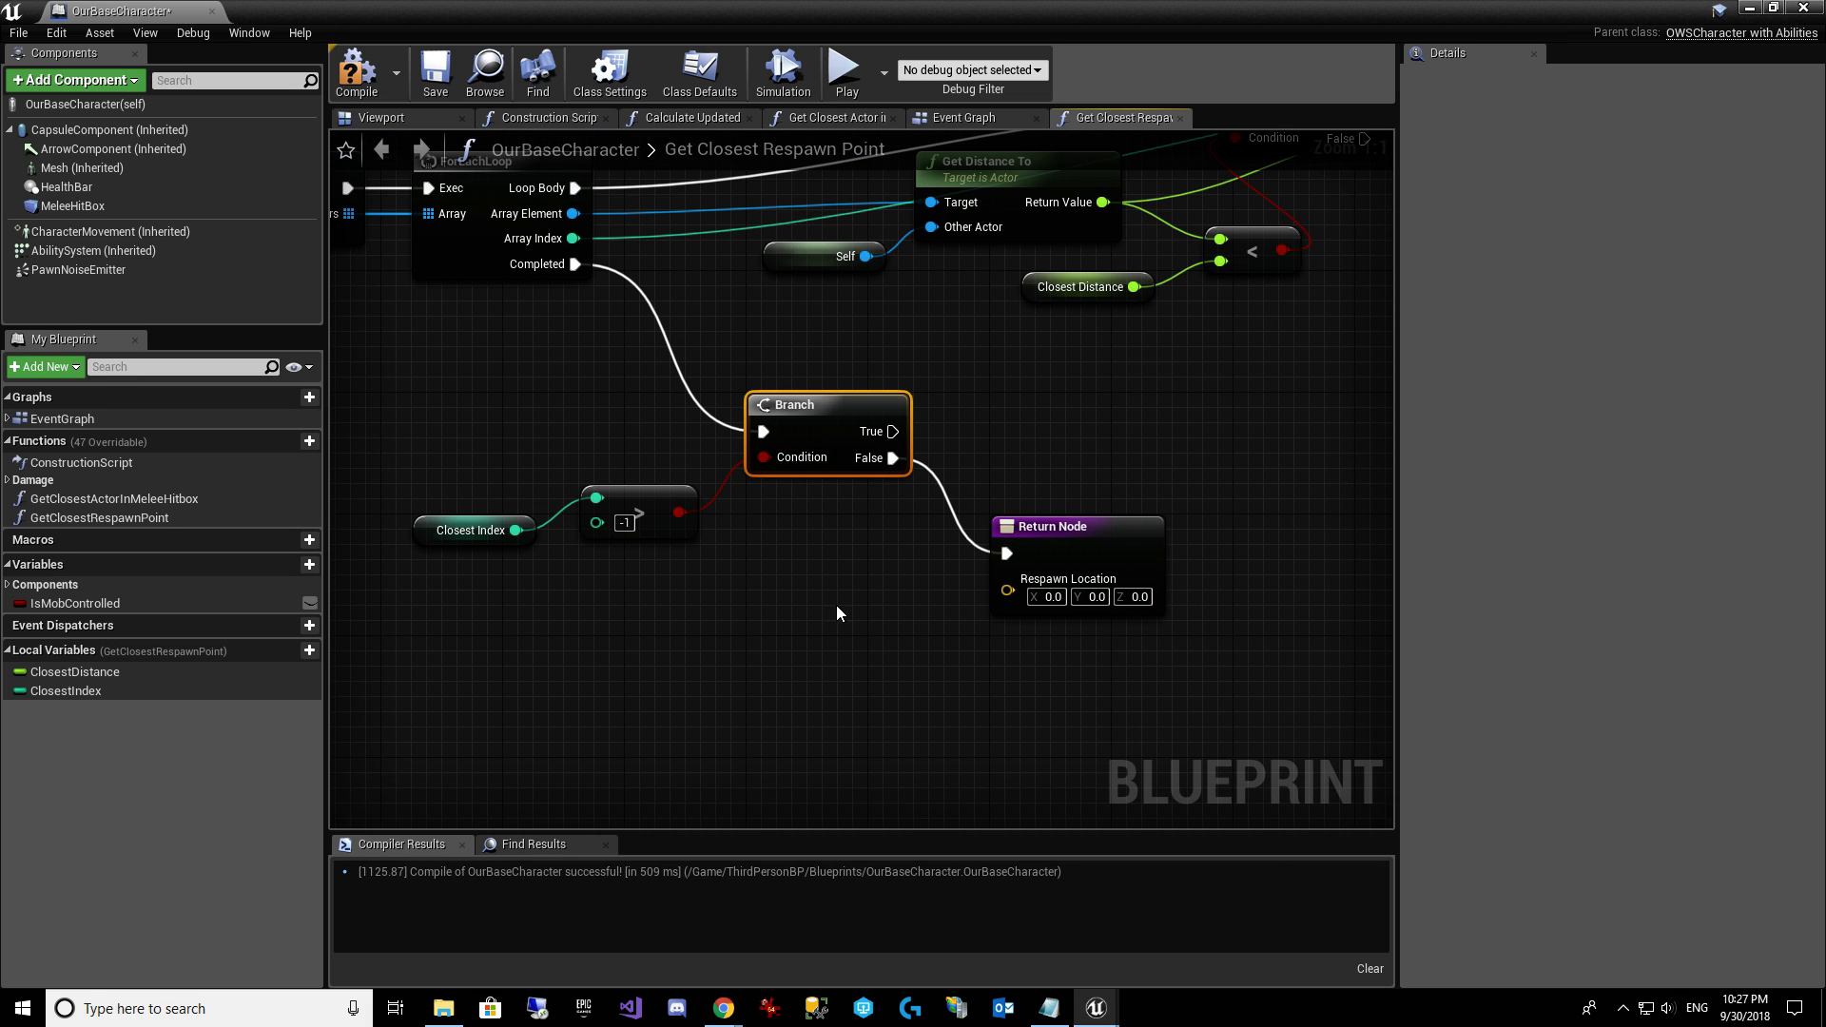
Compile and save the blueprint, and look over the nodes around the ForEachLoop and lower Branch.
{"action": "right_click_drag", "start_coordinate": [867, 651], "coordinate": [786, 622]}
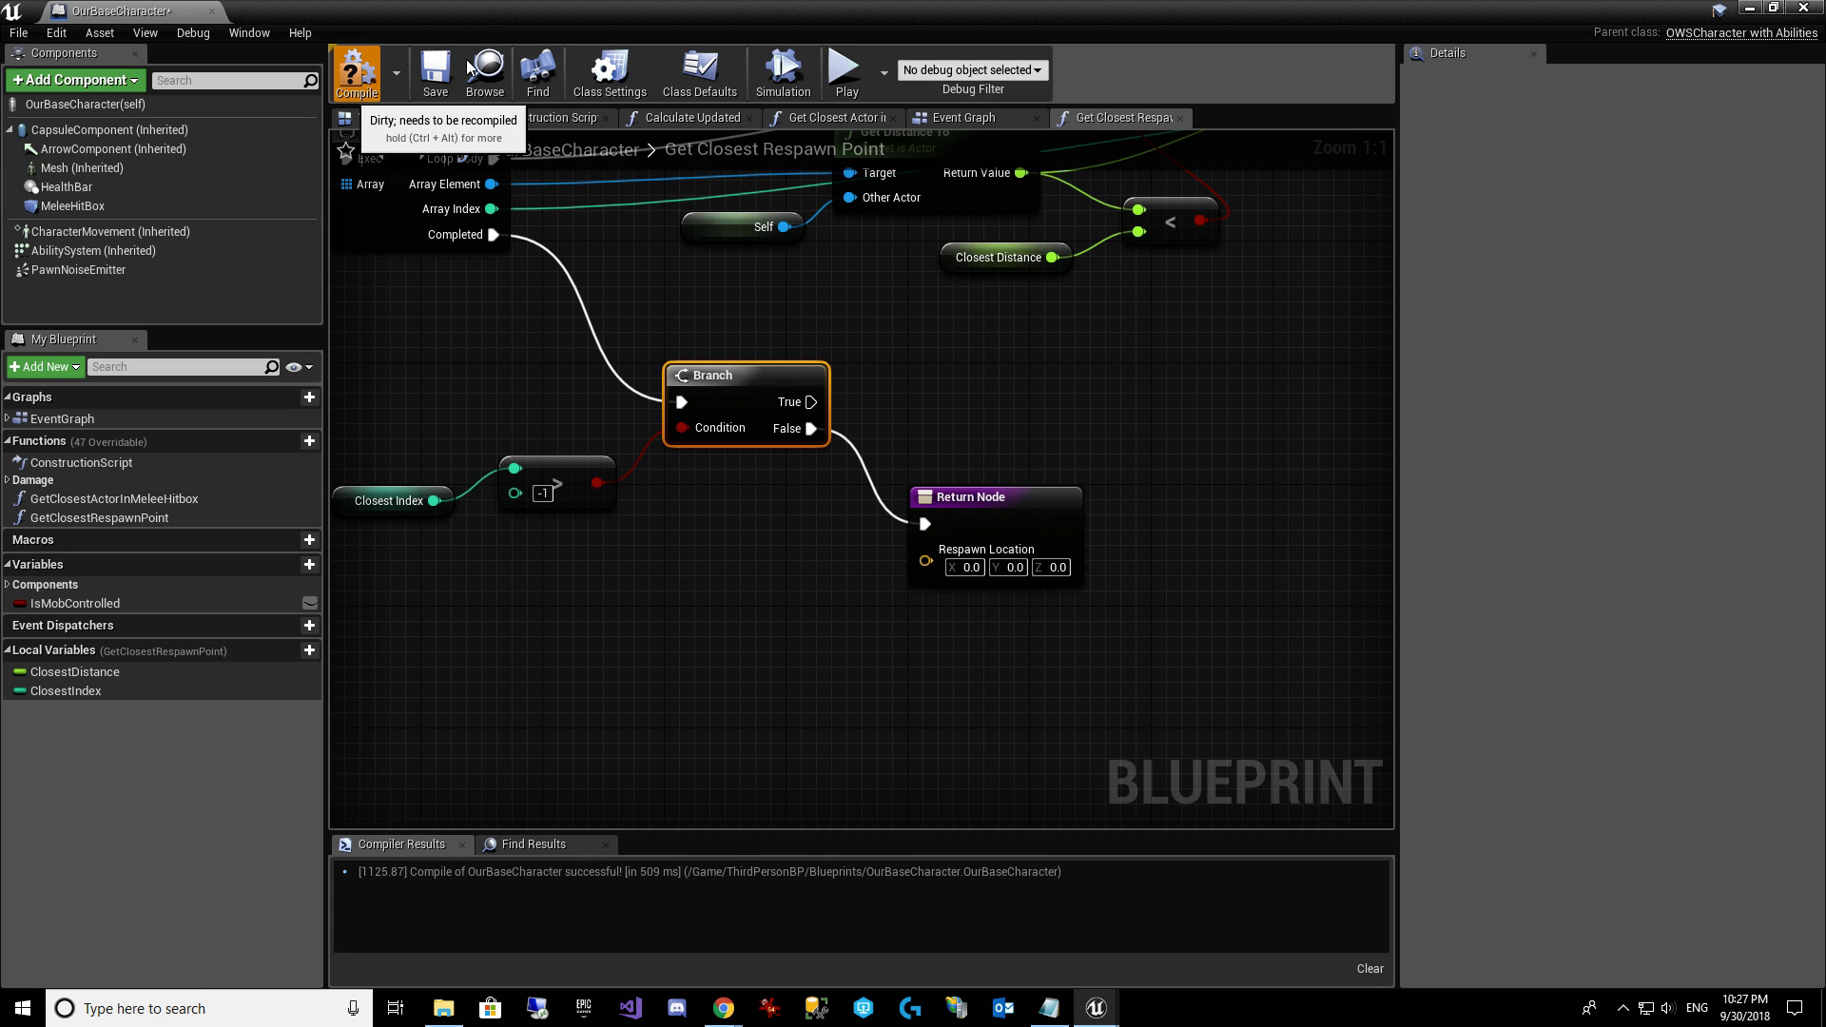
{"action": "left_click", "coordinate": [437, 67]}
{"action": "right_click_drag", "start_coordinate": [546, 425], "coordinate": [754, 473]}
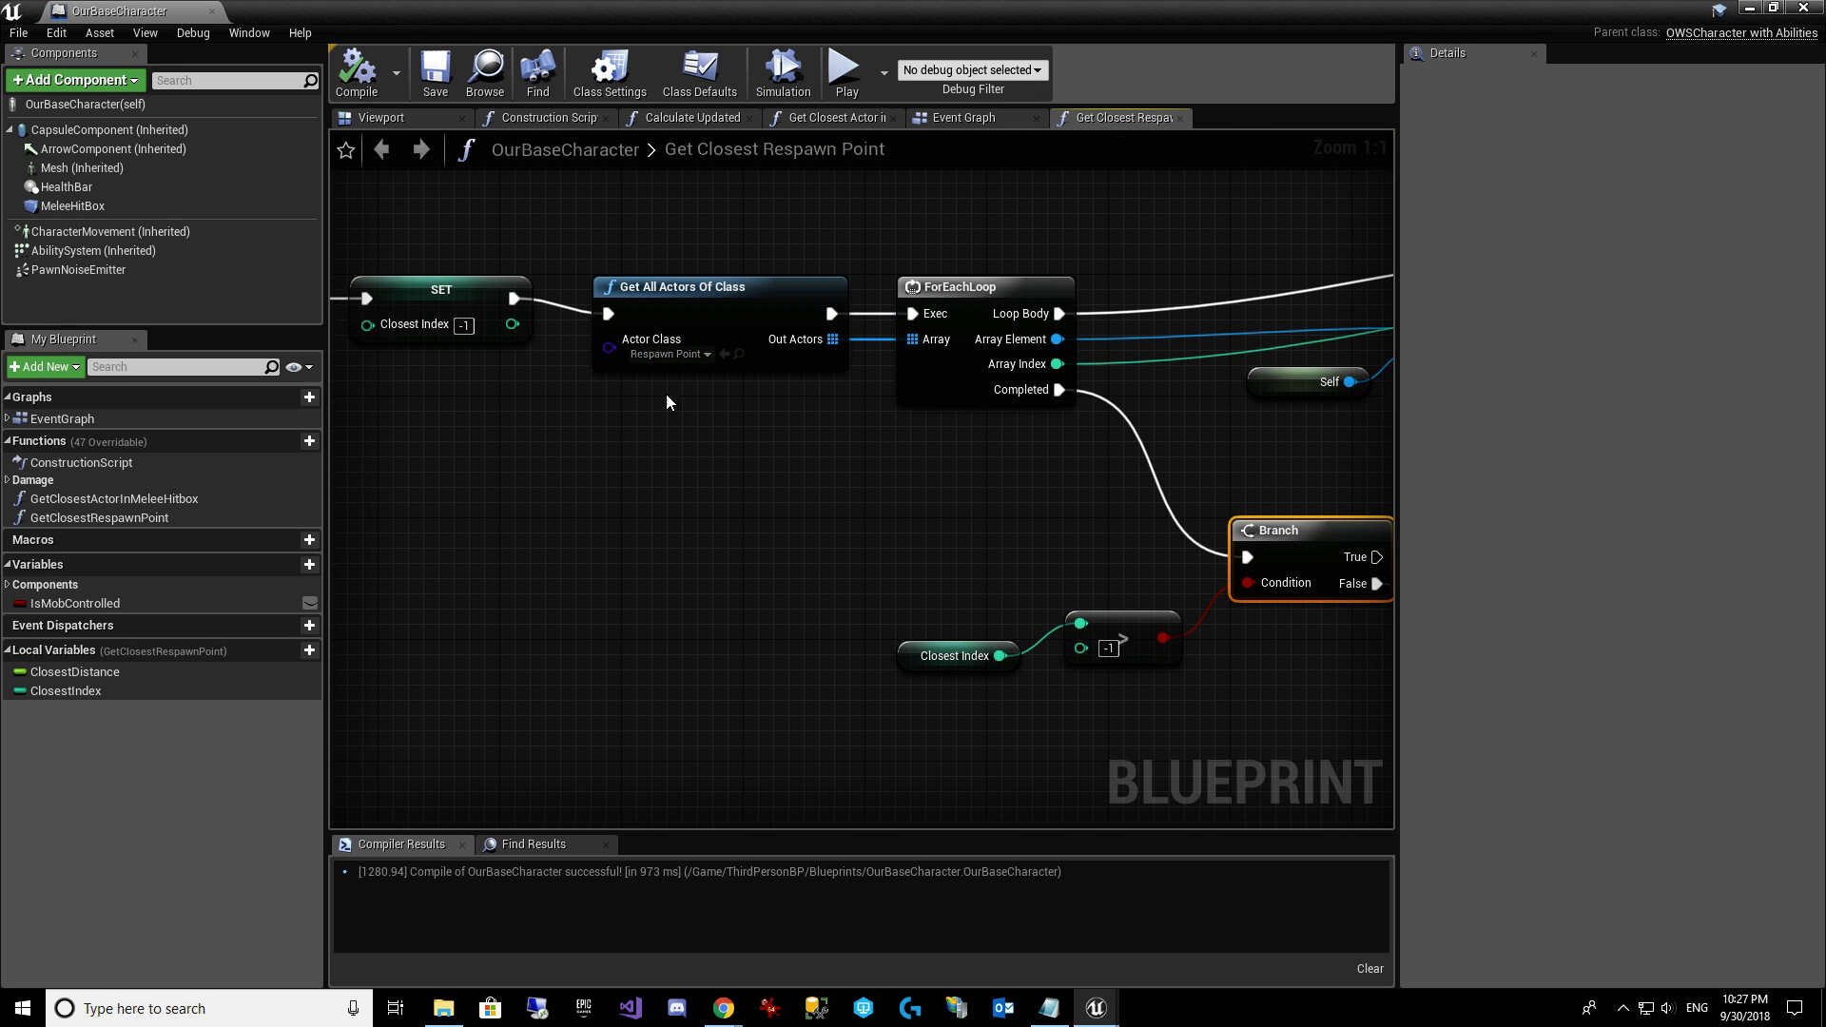
{"action": "right_click_drag", "start_coordinate": [1191, 532], "coordinate": [692, 510]}
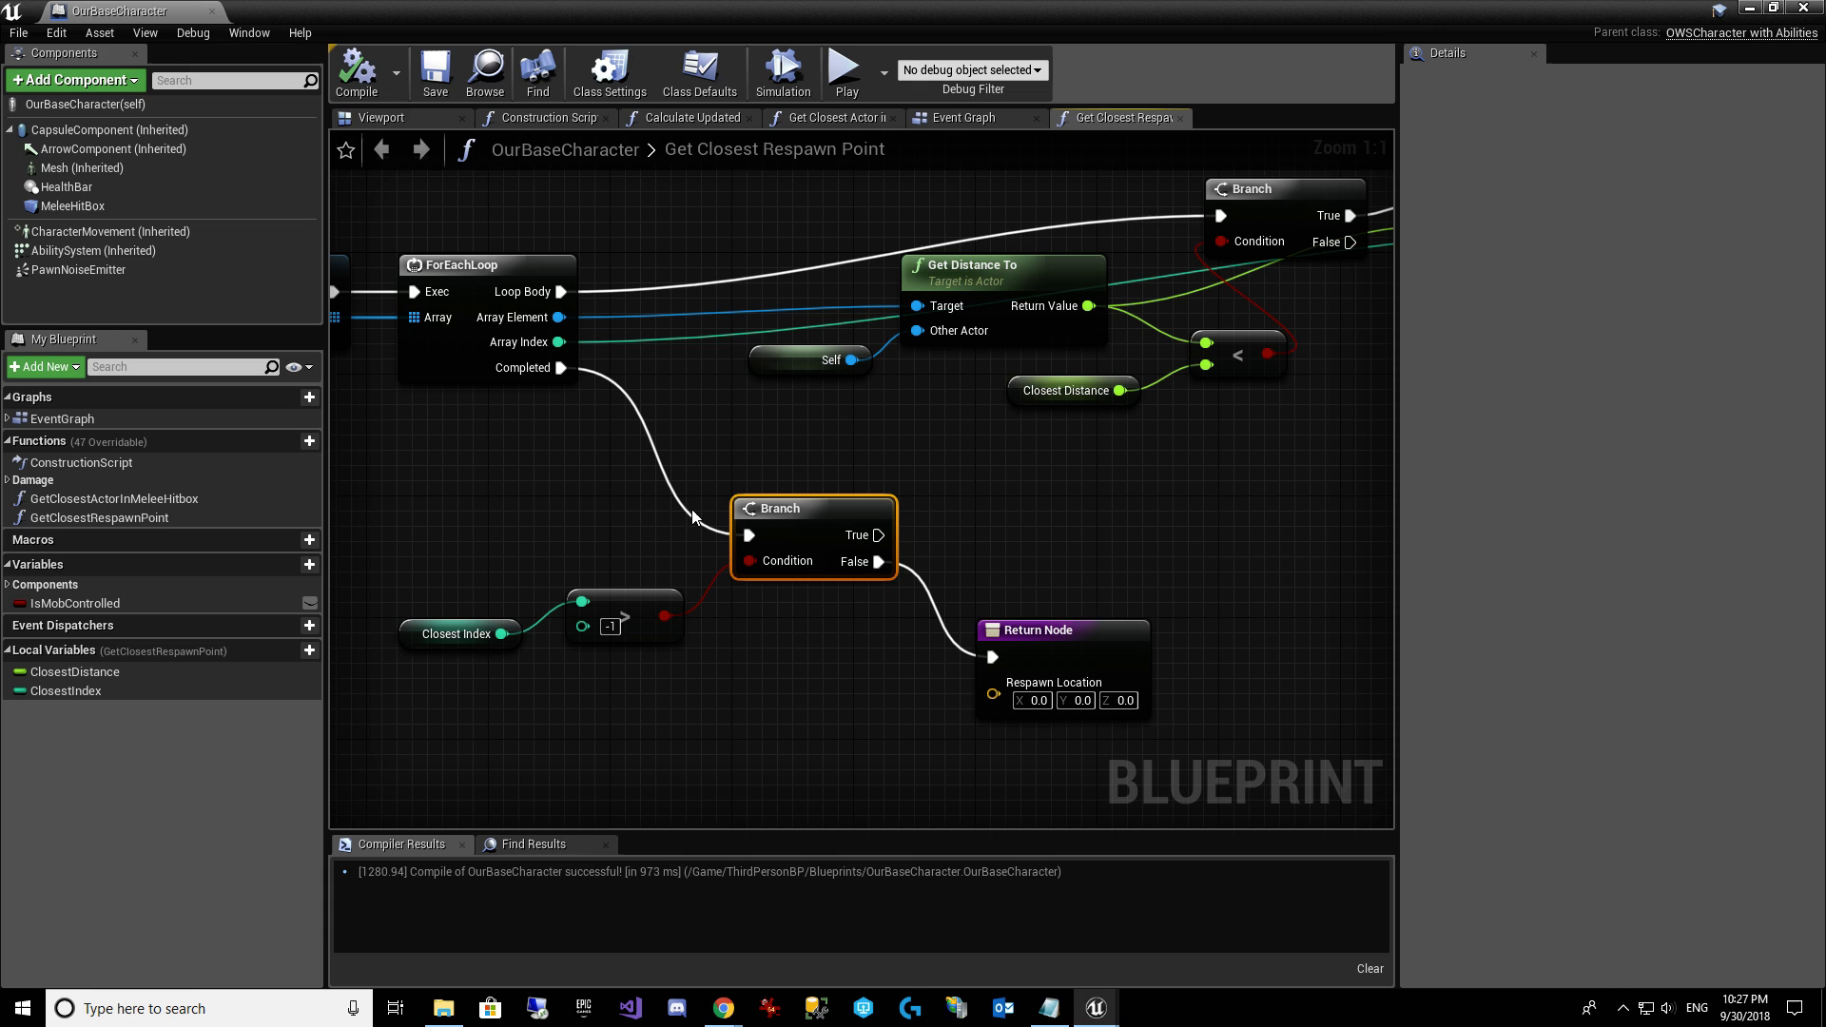
{"action": "right_click_drag", "start_coordinate": [829, 586], "coordinate": [767, 551]}
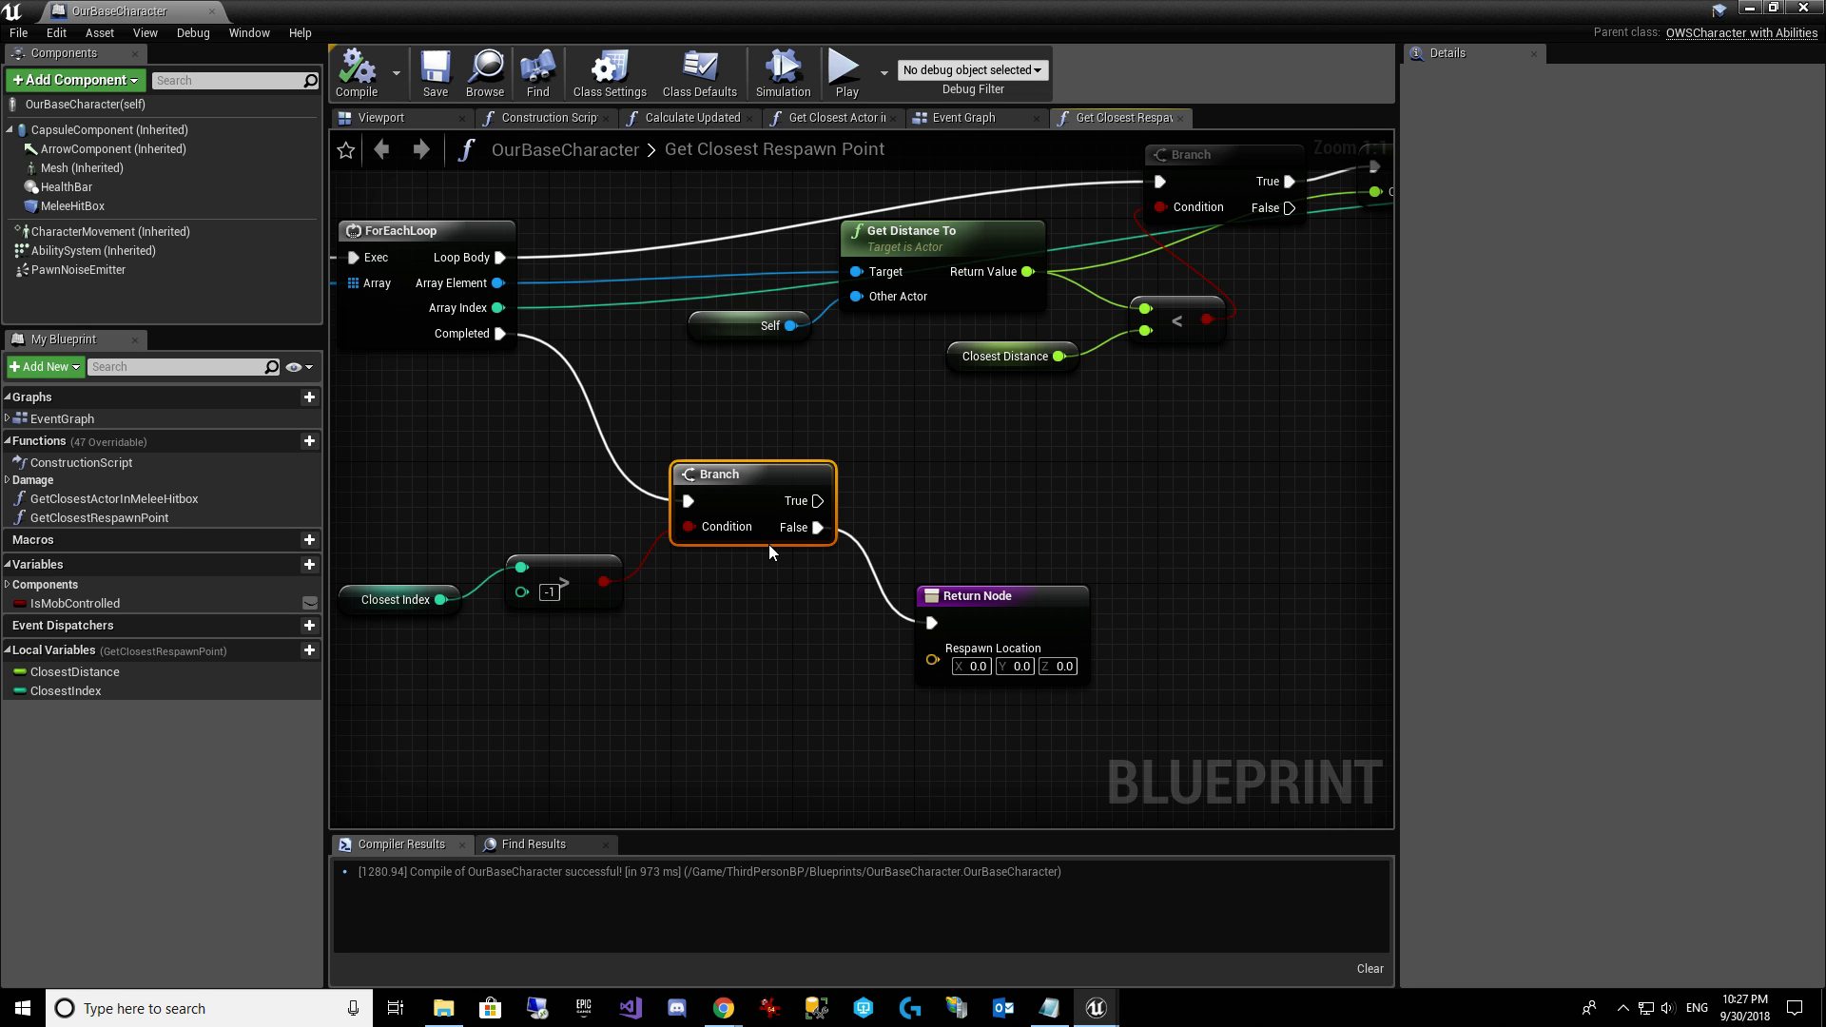
Duplicate the Return Node and place the copy to the right of the lower Branch.
{"action": "right_click_drag", "start_coordinate": [945, 491], "coordinate": [882, 464]}
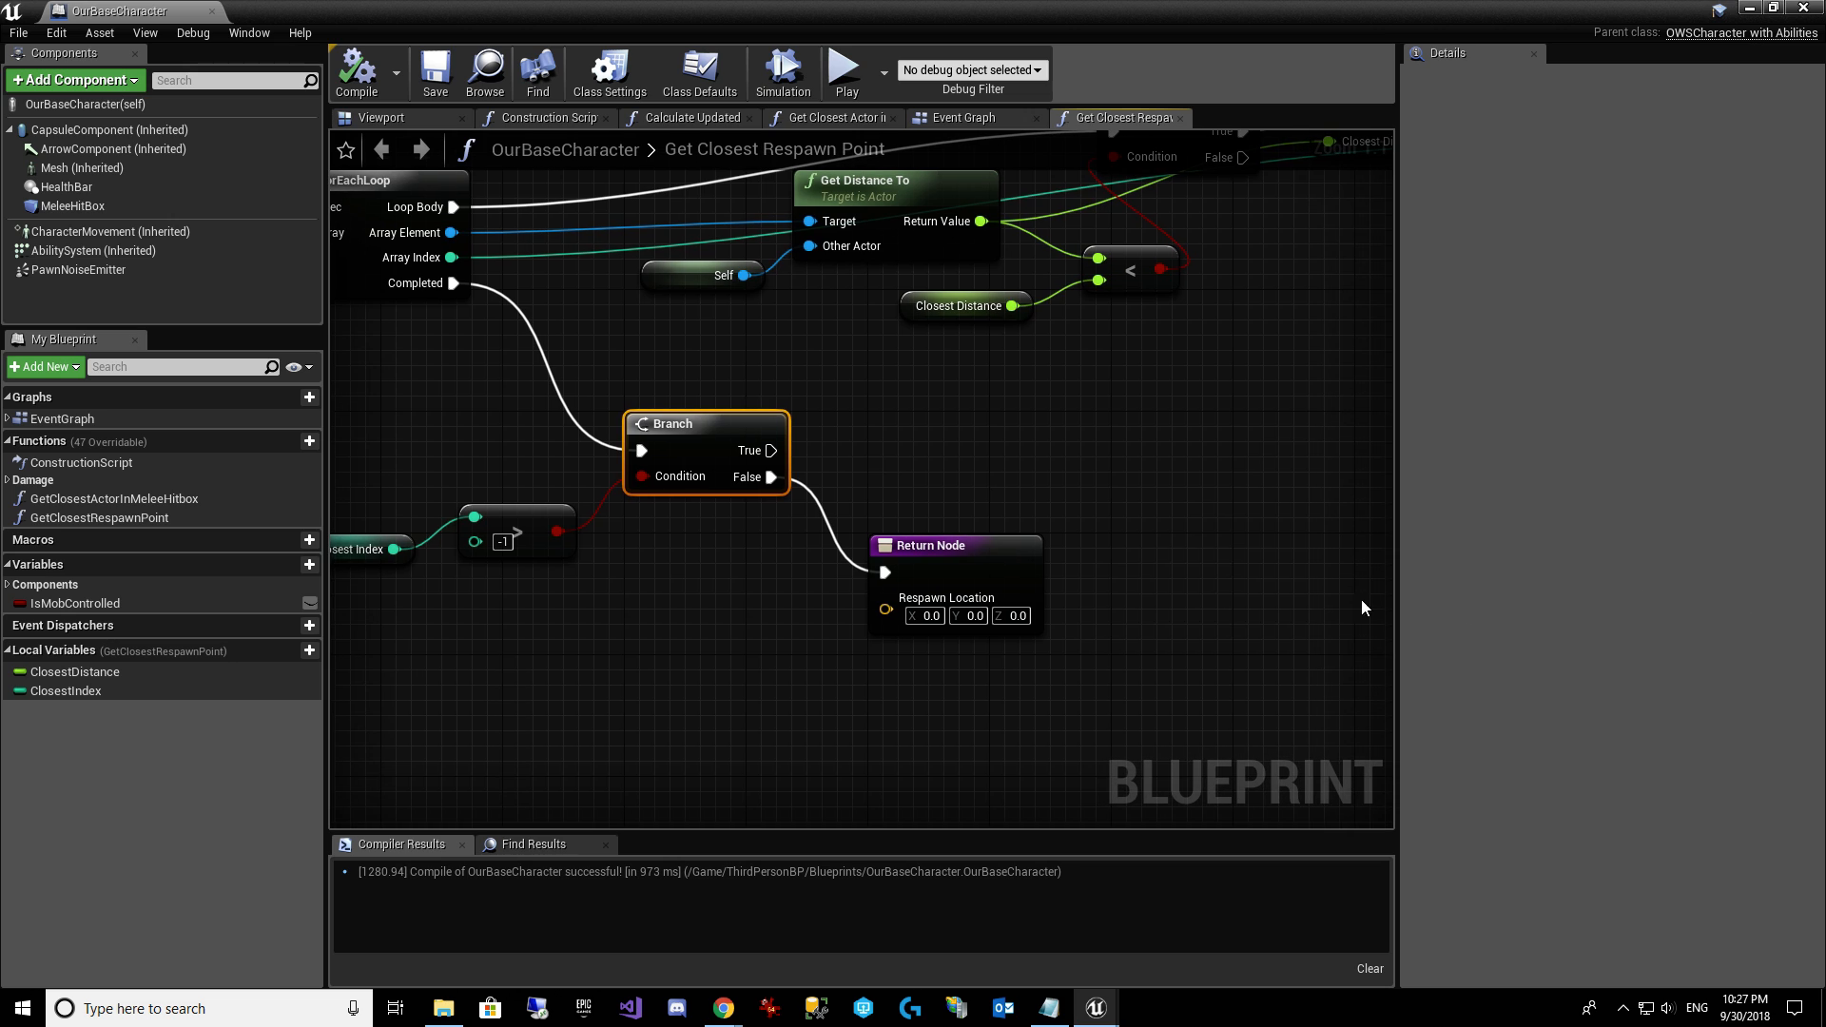
{"action": "left_click", "coordinate": [957, 559]}
{"action": "key", "text": "ctrl+c"}
{"action": "left_click", "coordinate": [1102, 449]}
{"action": "key", "text": "ctrl+v"}
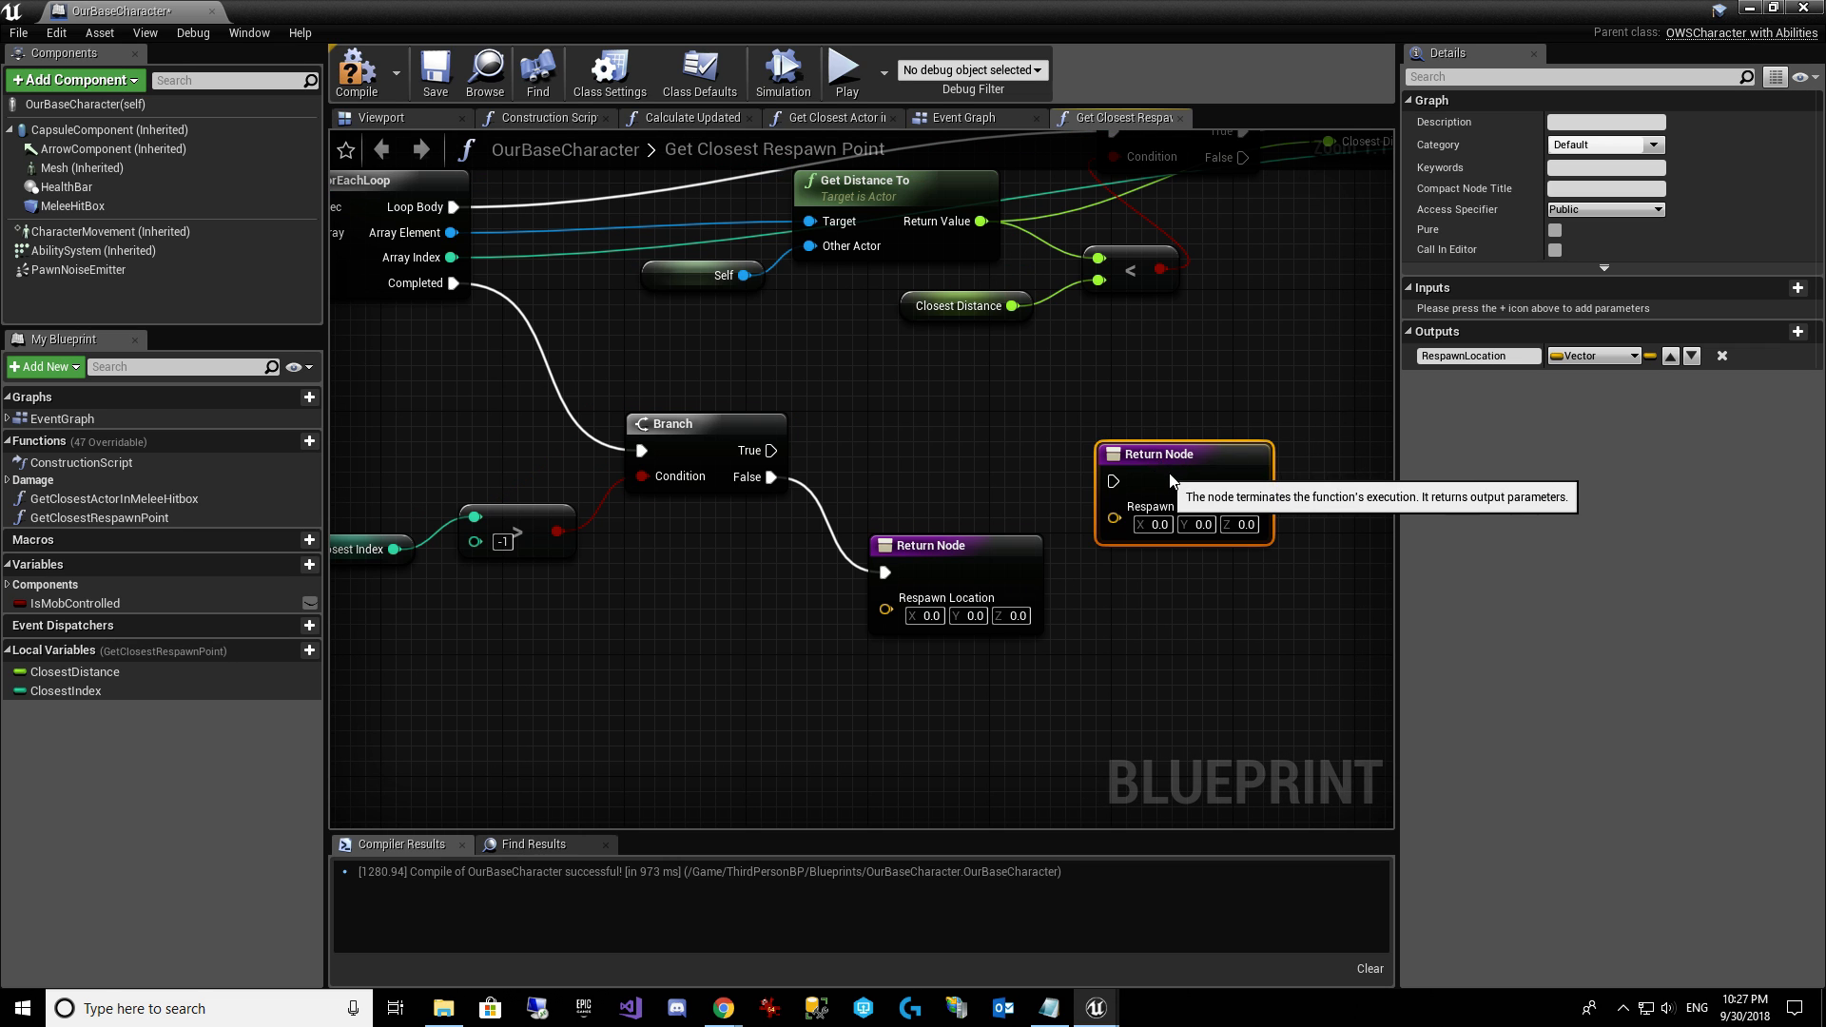
{"action": "left_click_drag", "start_coordinate": [1167, 476], "coordinate": [1352, 461]}
Add a Get (a copy) array node fed by Get All Actors Of Class's Out Actors, placed right of the lower Branch.
{"action": "right_click_drag", "start_coordinate": [813, 451], "coordinate": [956, 507]}
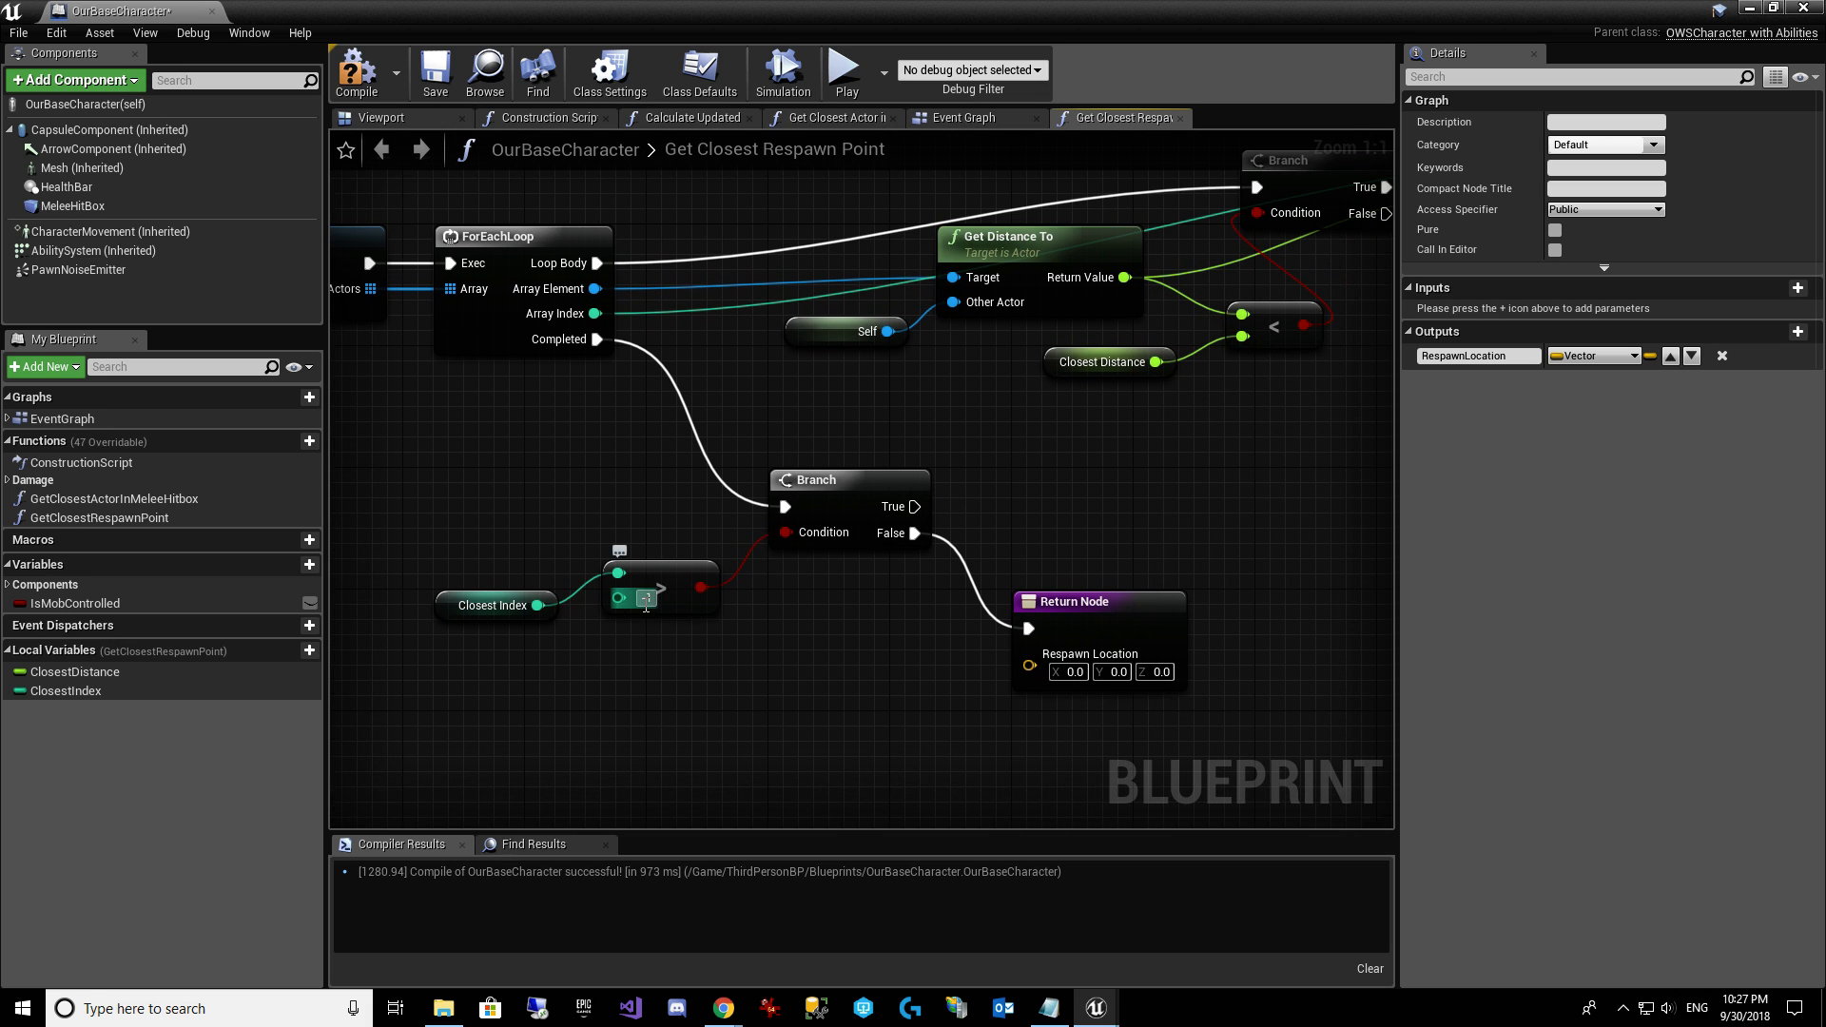
{"action": "right_click_drag", "start_coordinate": [463, 426], "coordinate": [616, 445]}
{"action": "left_click_drag", "start_coordinate": [525, 308], "coordinate": [1178, 505]}
{"action": "type", "text": "get"}
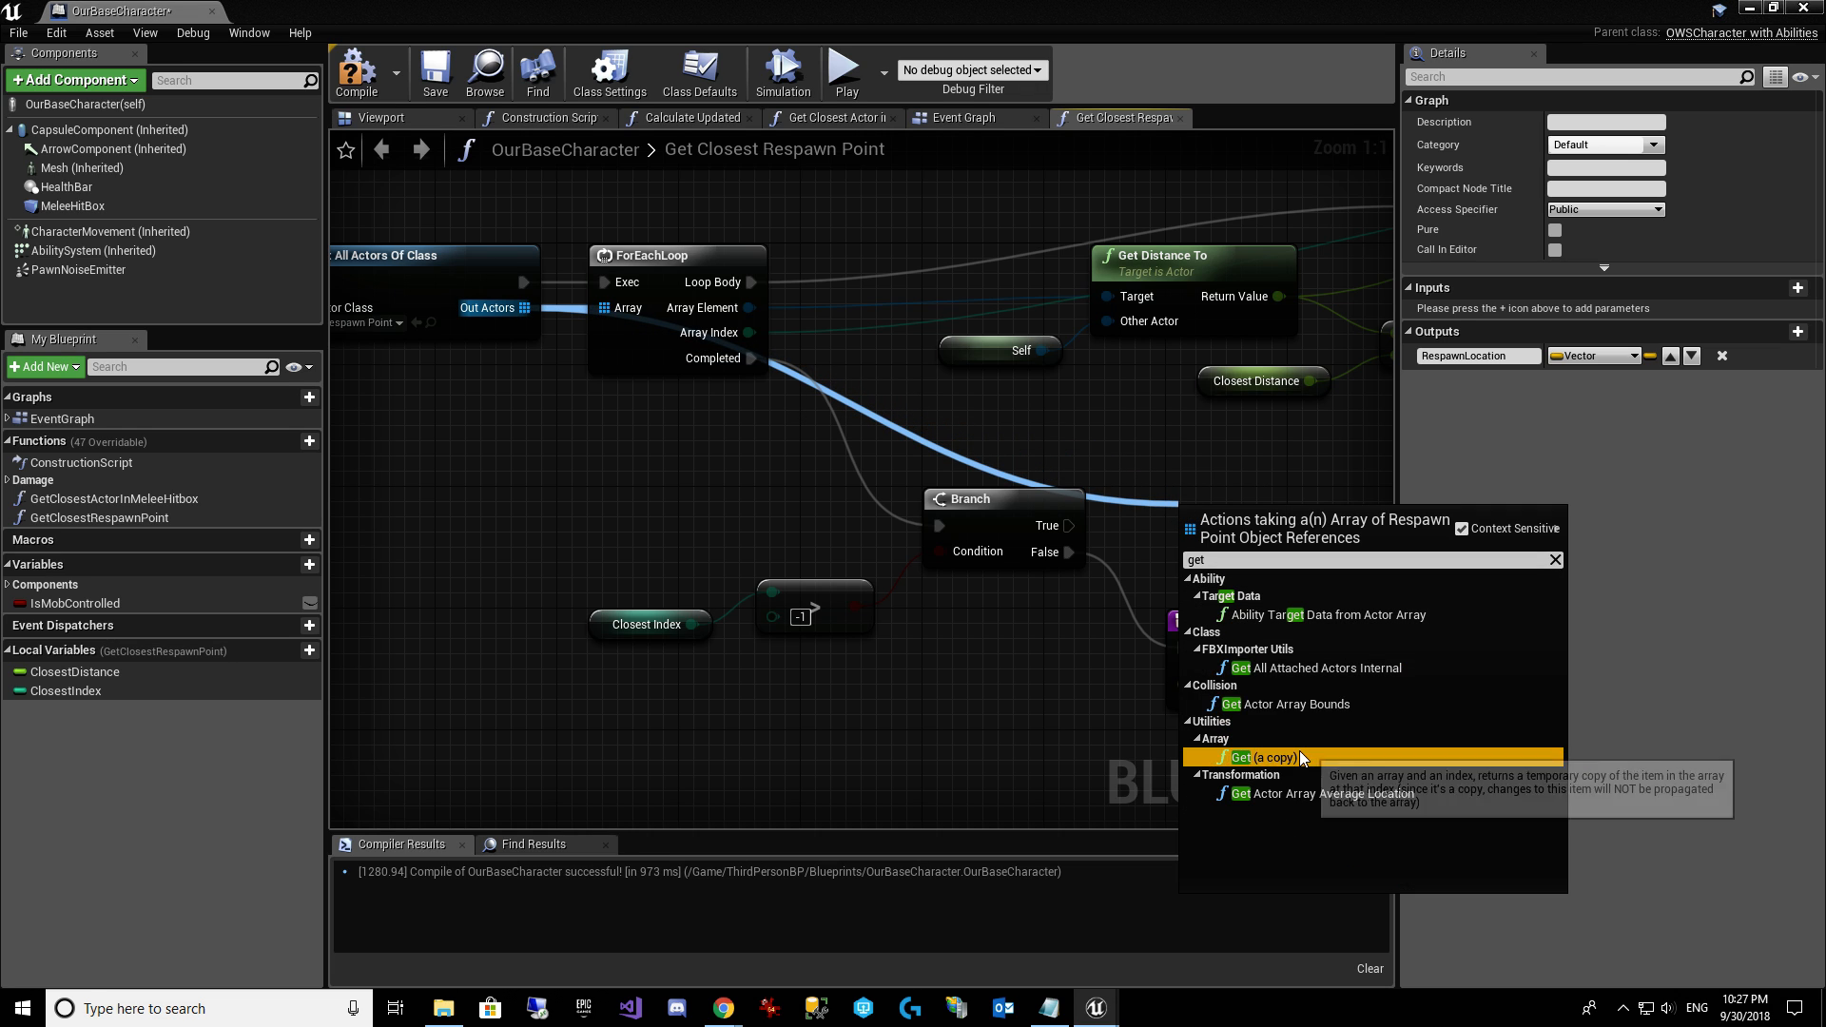
{"action": "left_click", "coordinate": [1266, 757]}
{"action": "right_click_drag", "start_coordinate": [1224, 605], "coordinate": [1047, 612]}
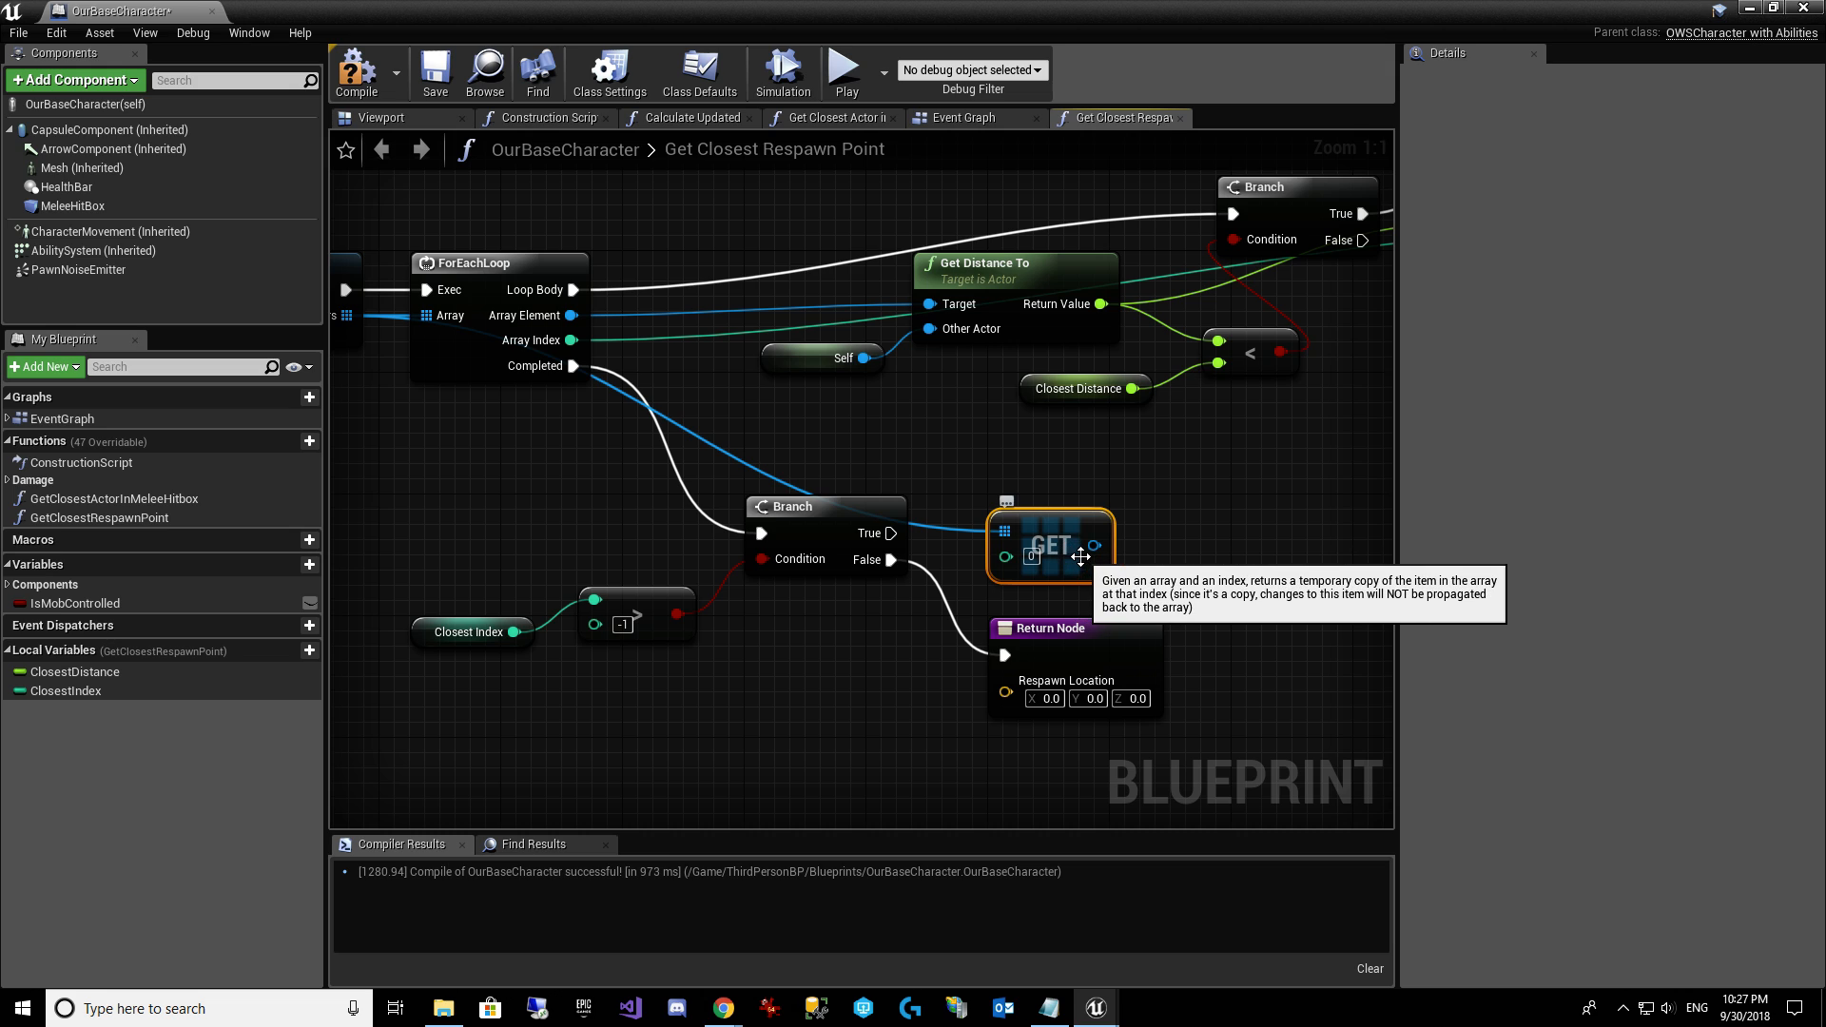
{"action": "left_click_drag", "start_coordinate": [1054, 531], "coordinate": [1100, 514]}
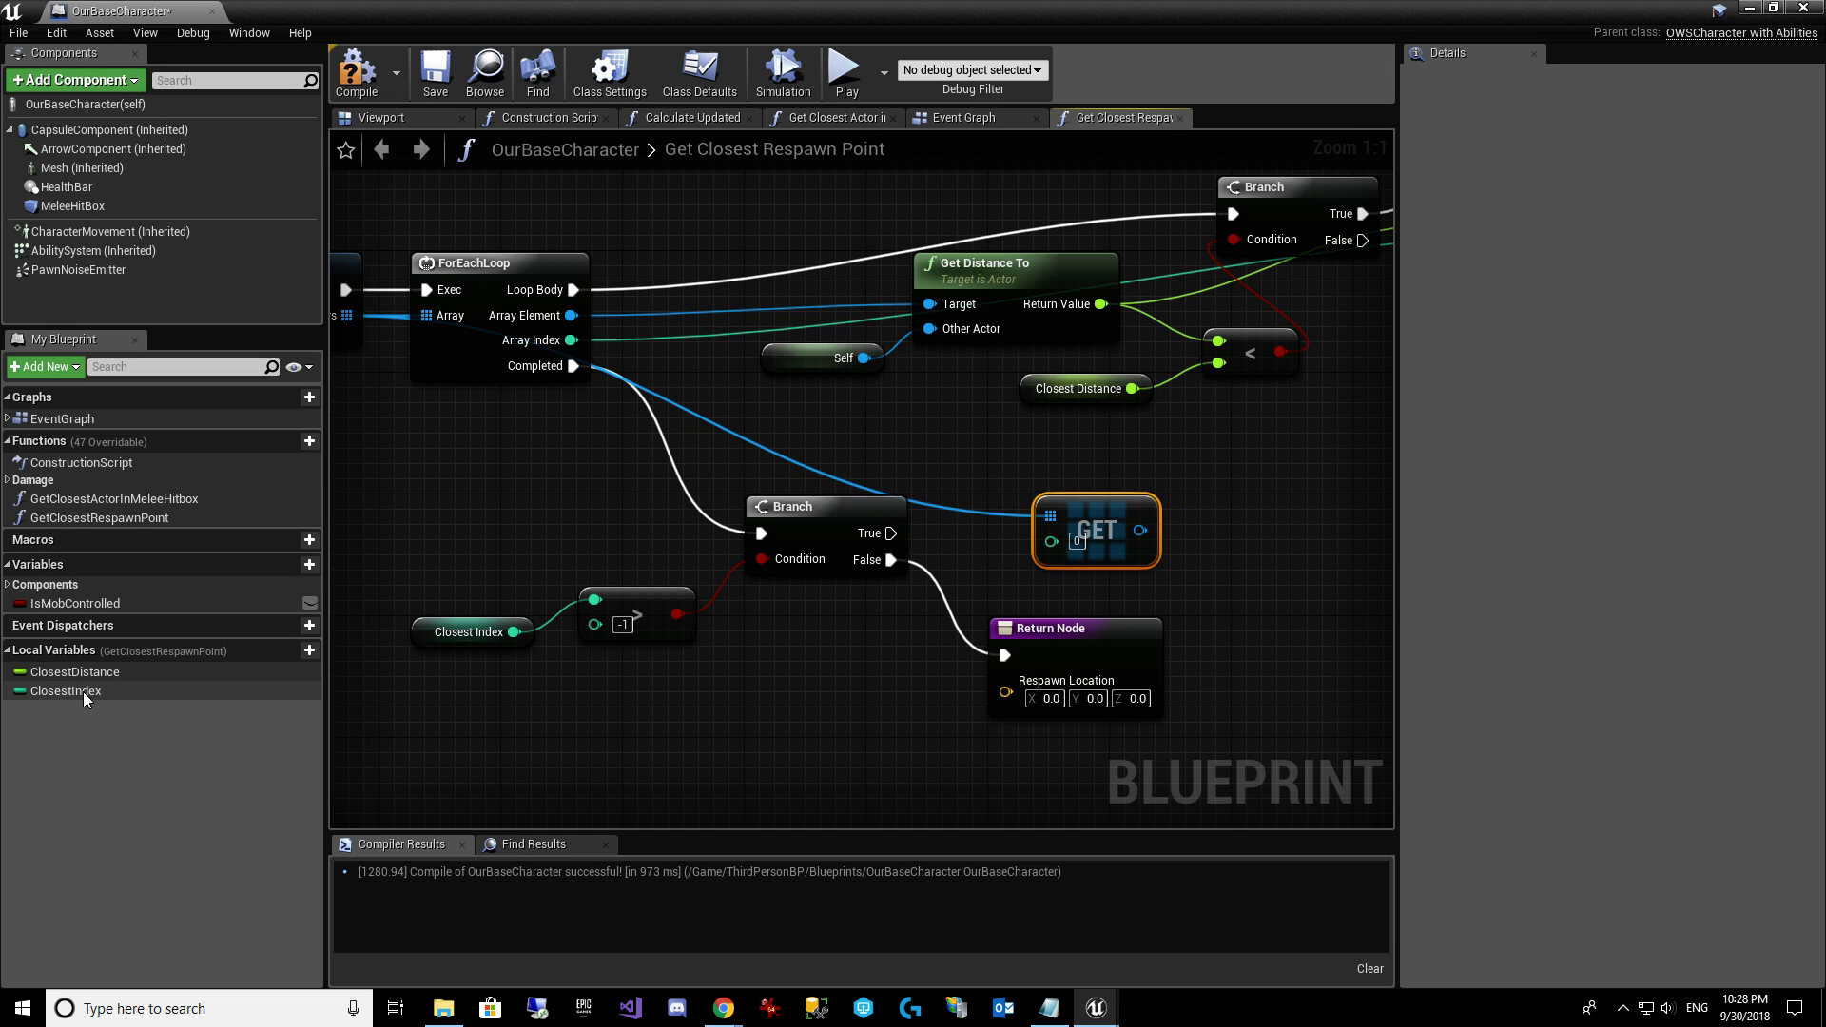
Feed a Get ClosestIndex node into the array GET node's index input and place it just below the GET node.
{"action": "left_click_drag", "start_coordinate": [83, 693], "coordinate": [1049, 543]}
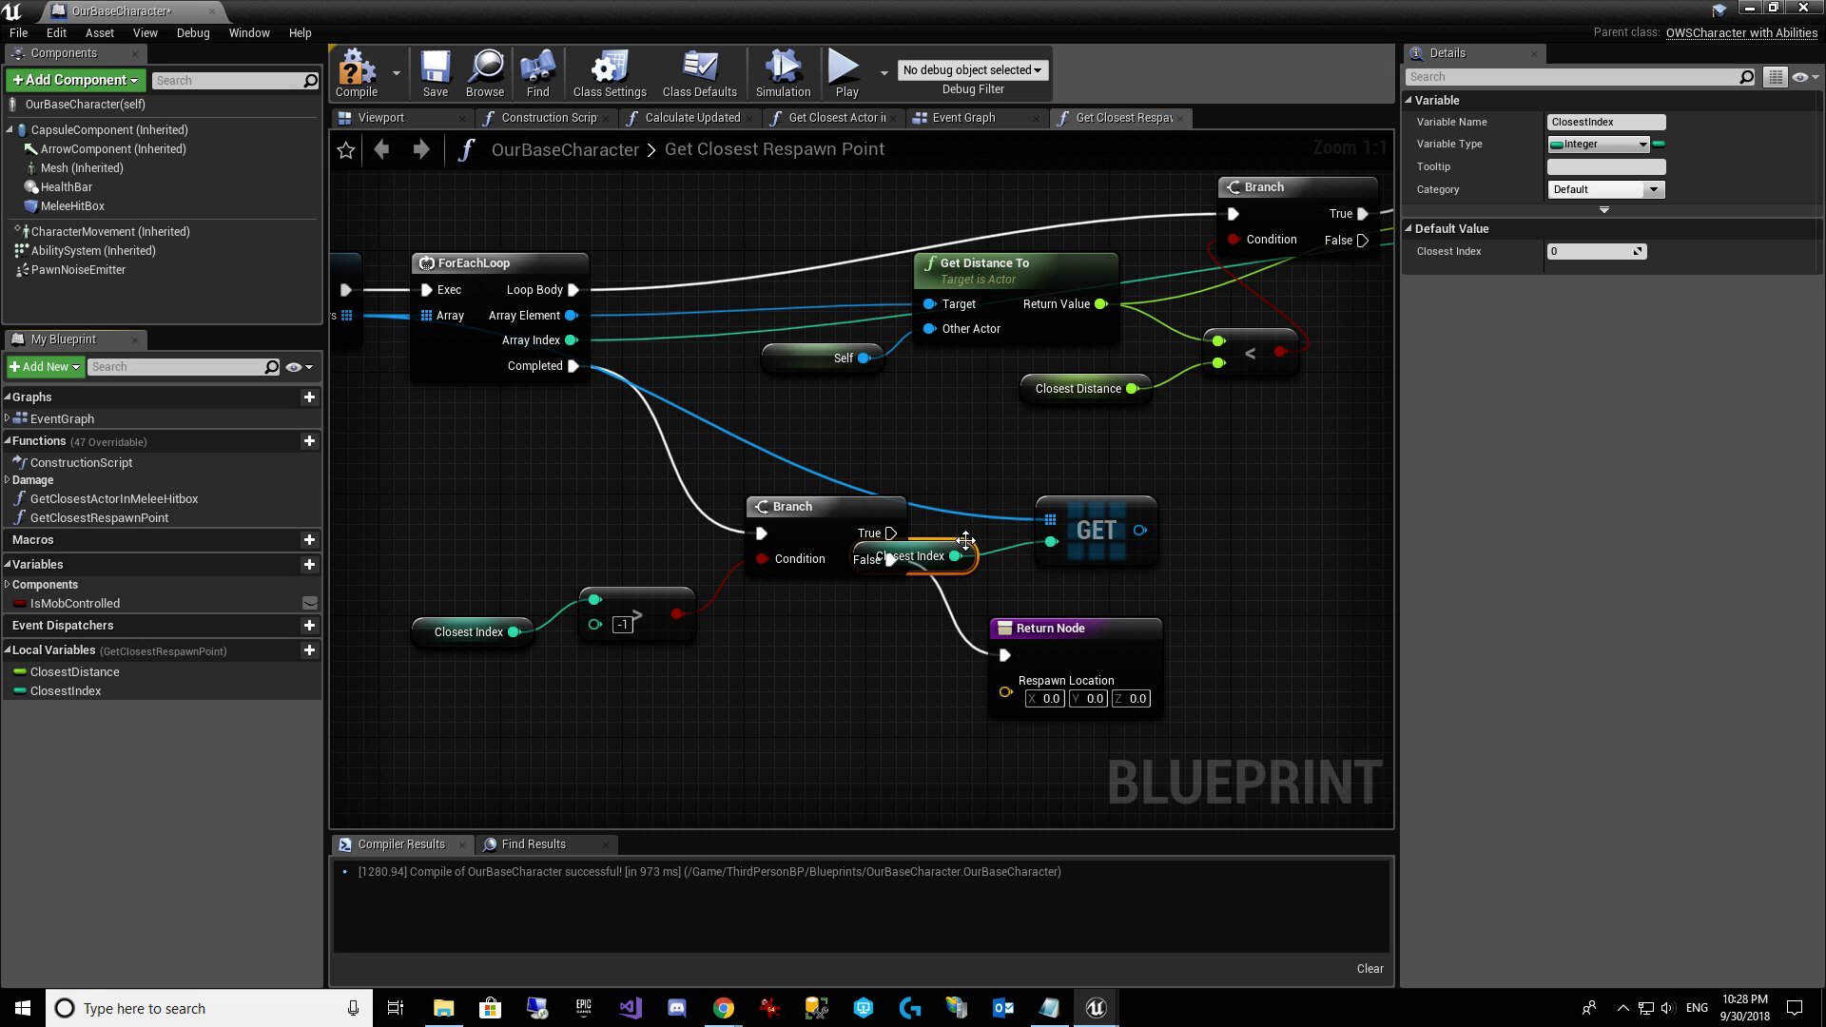
{"action": "left_click_drag", "start_coordinate": [1186, 606], "coordinate": [1111, 552]}
{"action": "right_click_drag", "start_coordinate": [1341, 522], "coordinate": [936, 564]}
{"action": "right_click_drag", "start_coordinate": [1373, 221], "coordinate": [1325, 292]}
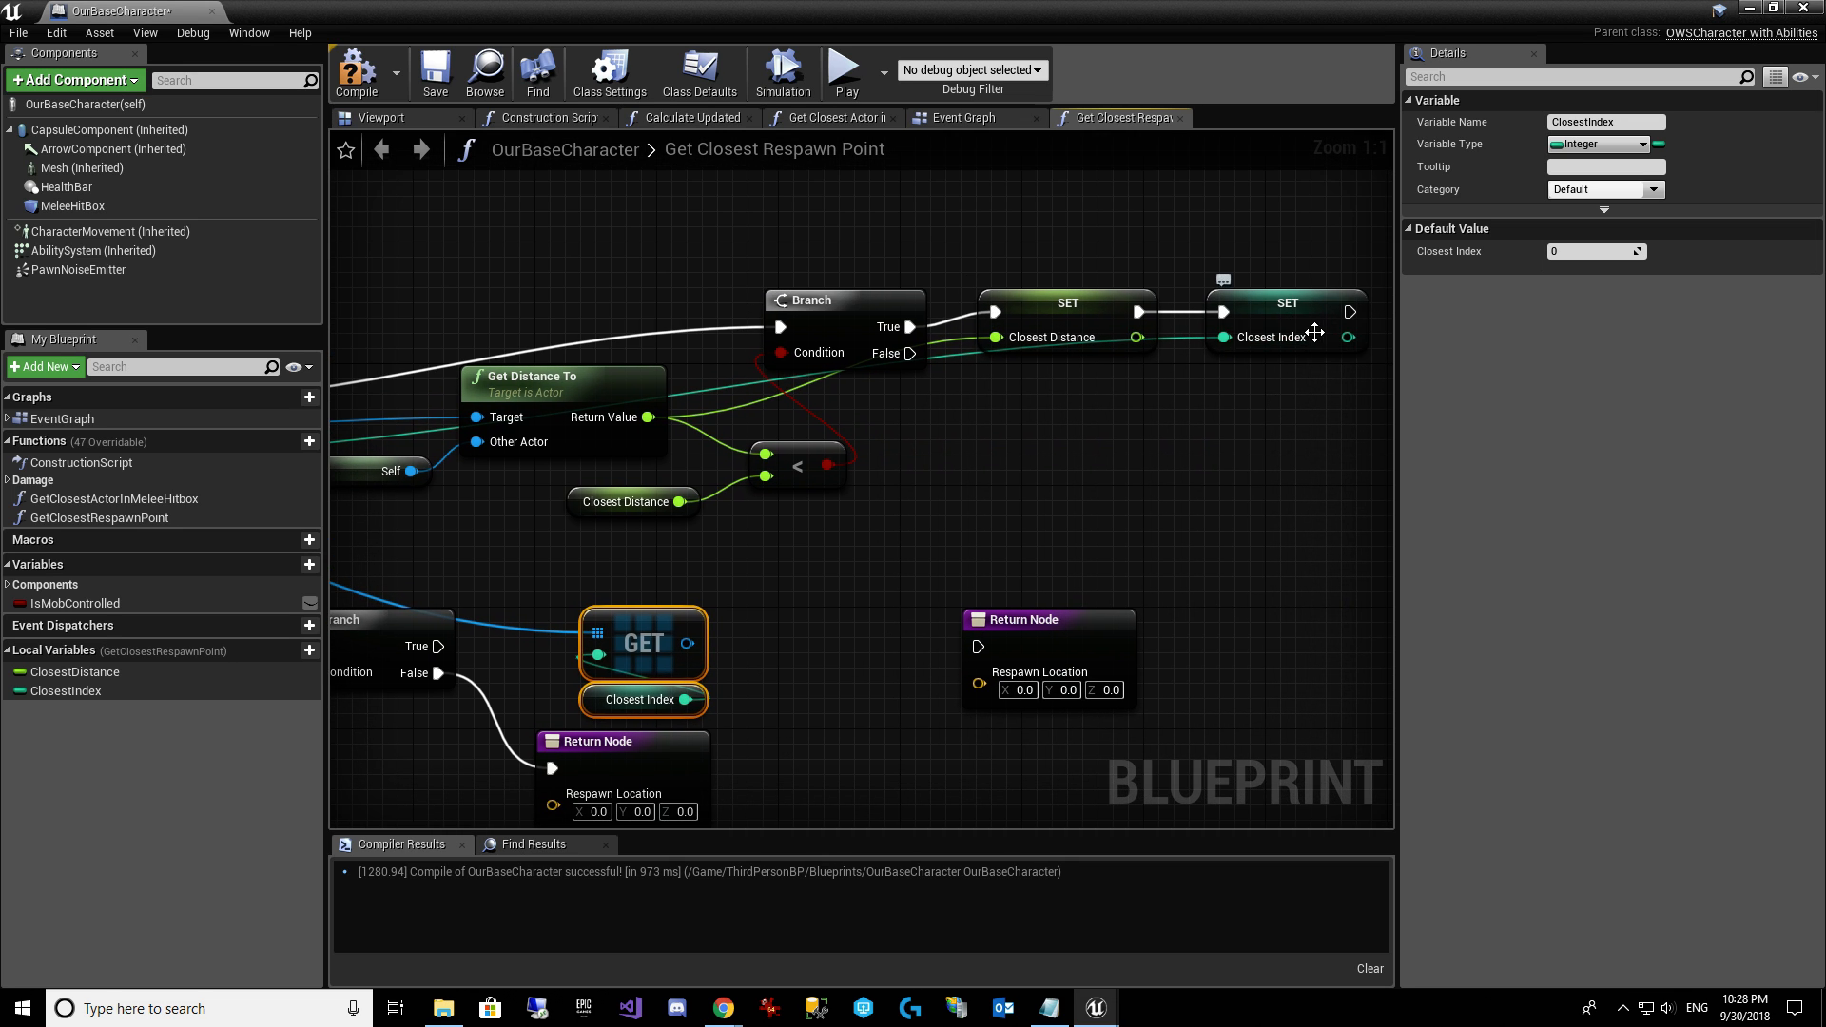
Add a GetActorLocation node targeting the array GET node's output and place it before the second Return Node.
{"action": "right_click_drag", "start_coordinate": [893, 688], "coordinate": [1090, 466]}
{"action": "left_click_drag", "start_coordinate": [931, 696], "coordinate": [992, 475]}
{"action": "type", "text": "get actor locati"}
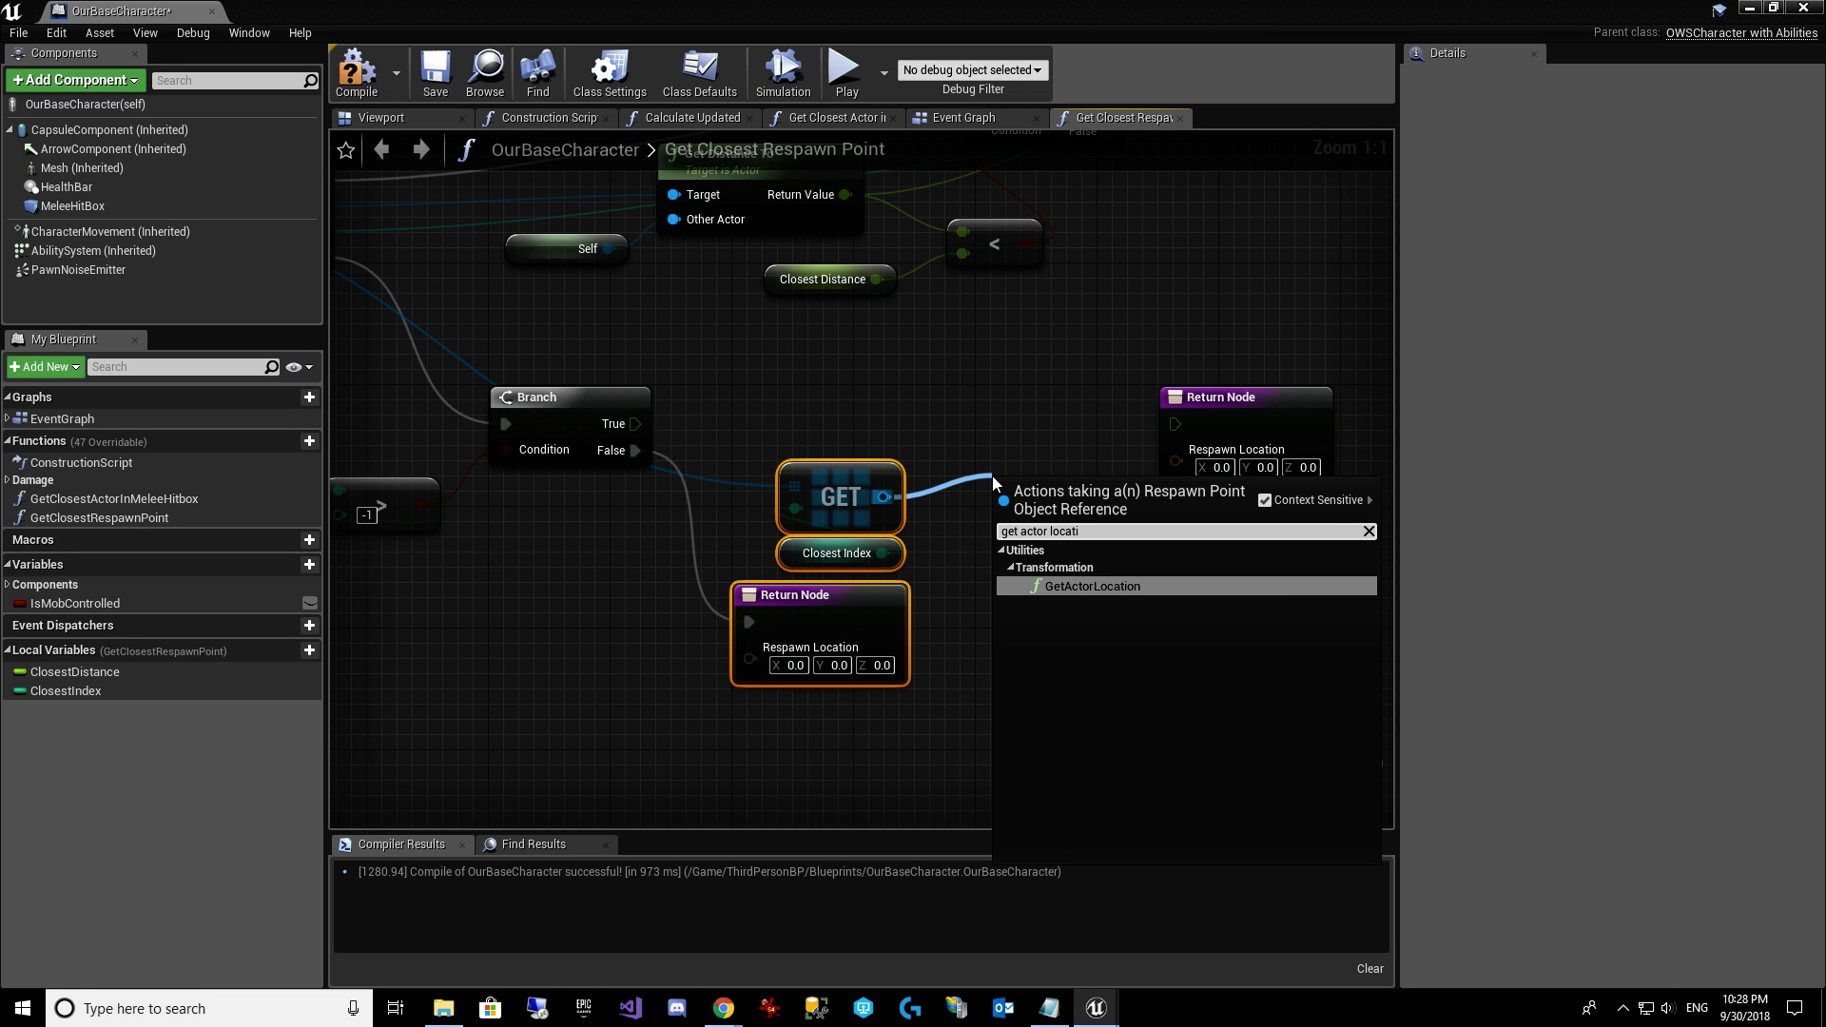
{"action": "key", "text": "Return"}
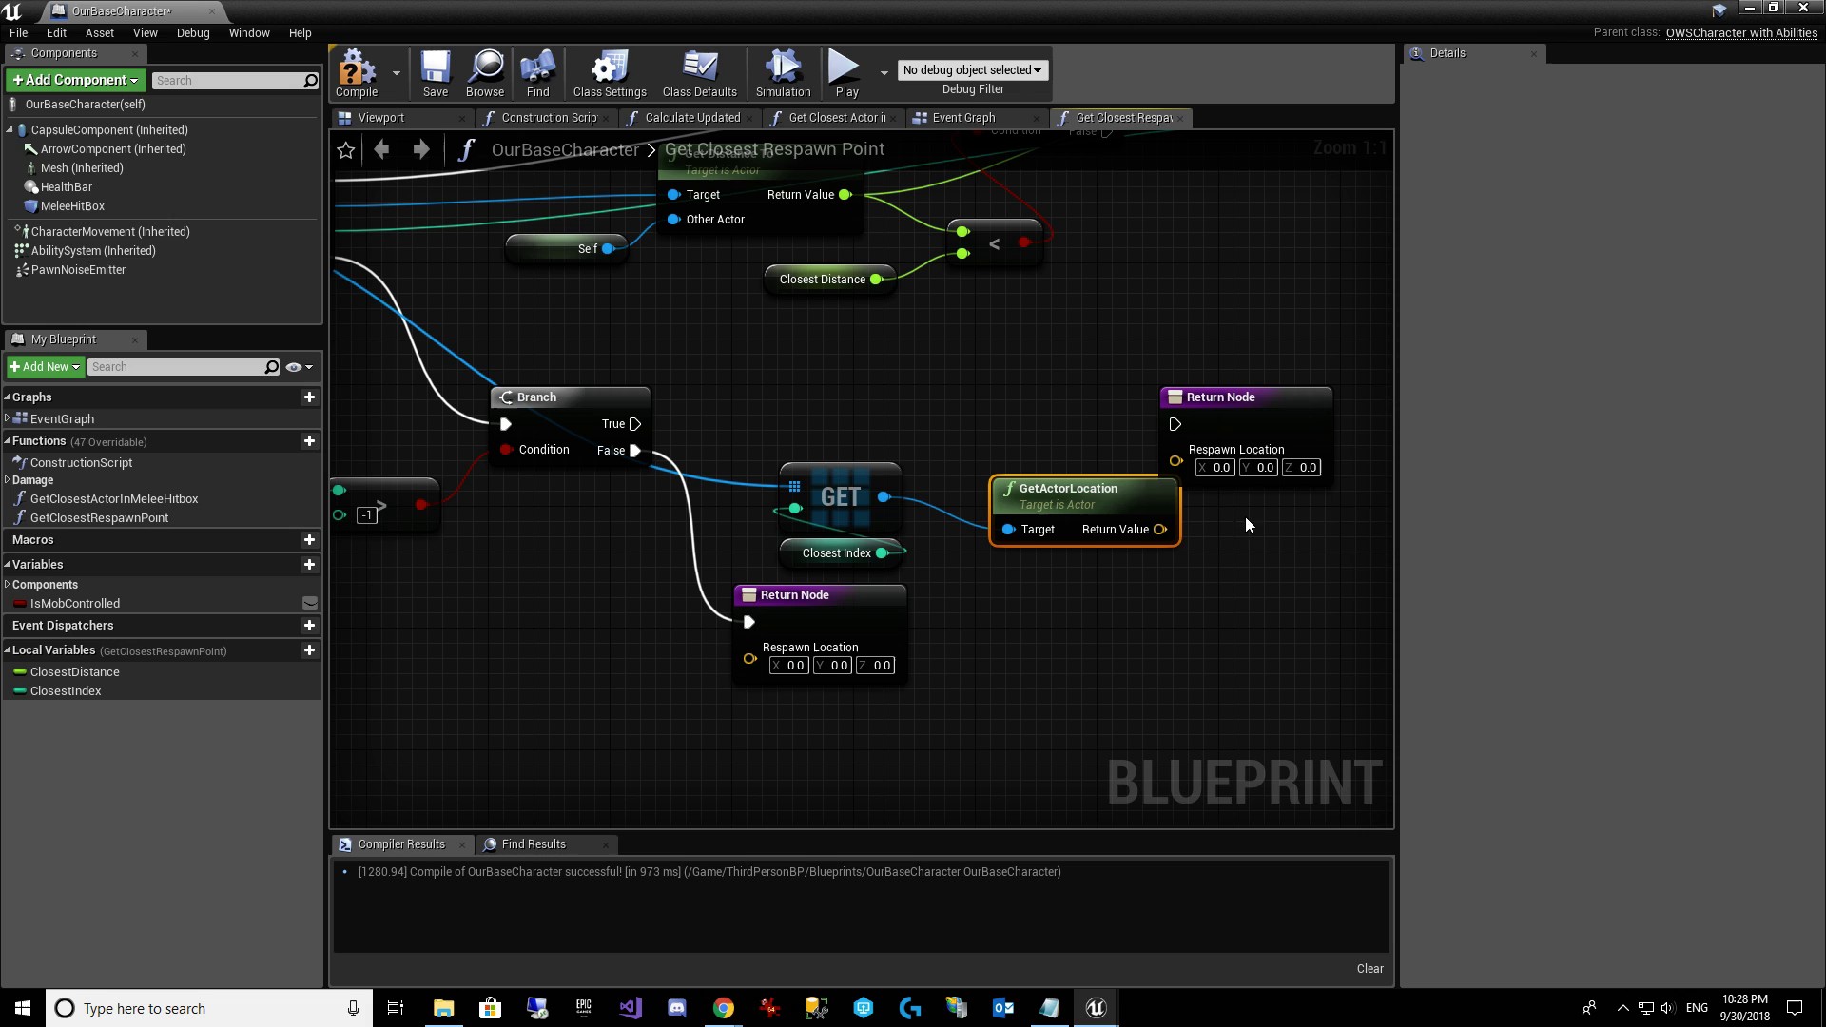
{"action": "left_click_drag", "start_coordinate": [1074, 485], "coordinate": [1027, 470]}
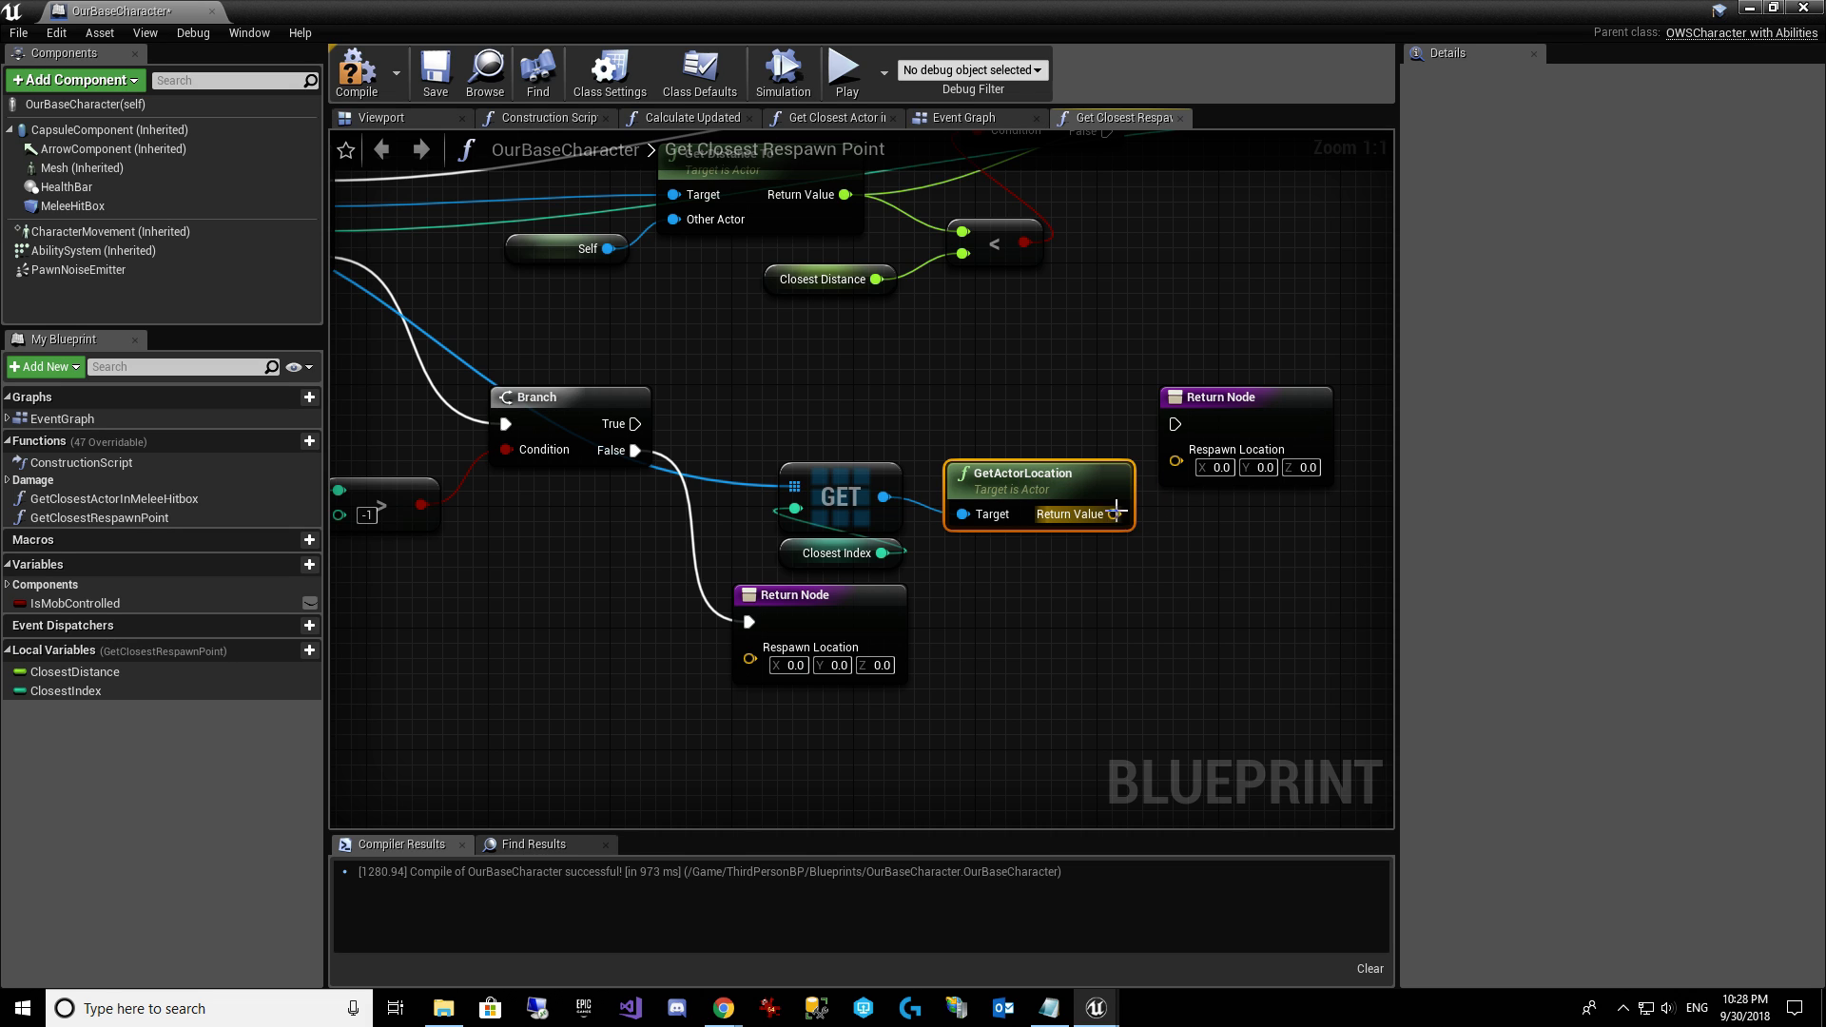
Connect GetActorLocation's Return Value to the second Return Node's Respawn Location, and the lower Branch's True output to that node.
{"action": "left_click_drag", "start_coordinate": [1114, 514], "coordinate": [1176, 462]}
{"action": "left_click_drag", "start_coordinate": [1176, 424], "coordinate": [636, 425]}
{"action": "left_click_drag", "start_coordinate": [1057, 478], "coordinate": [1041, 478]}
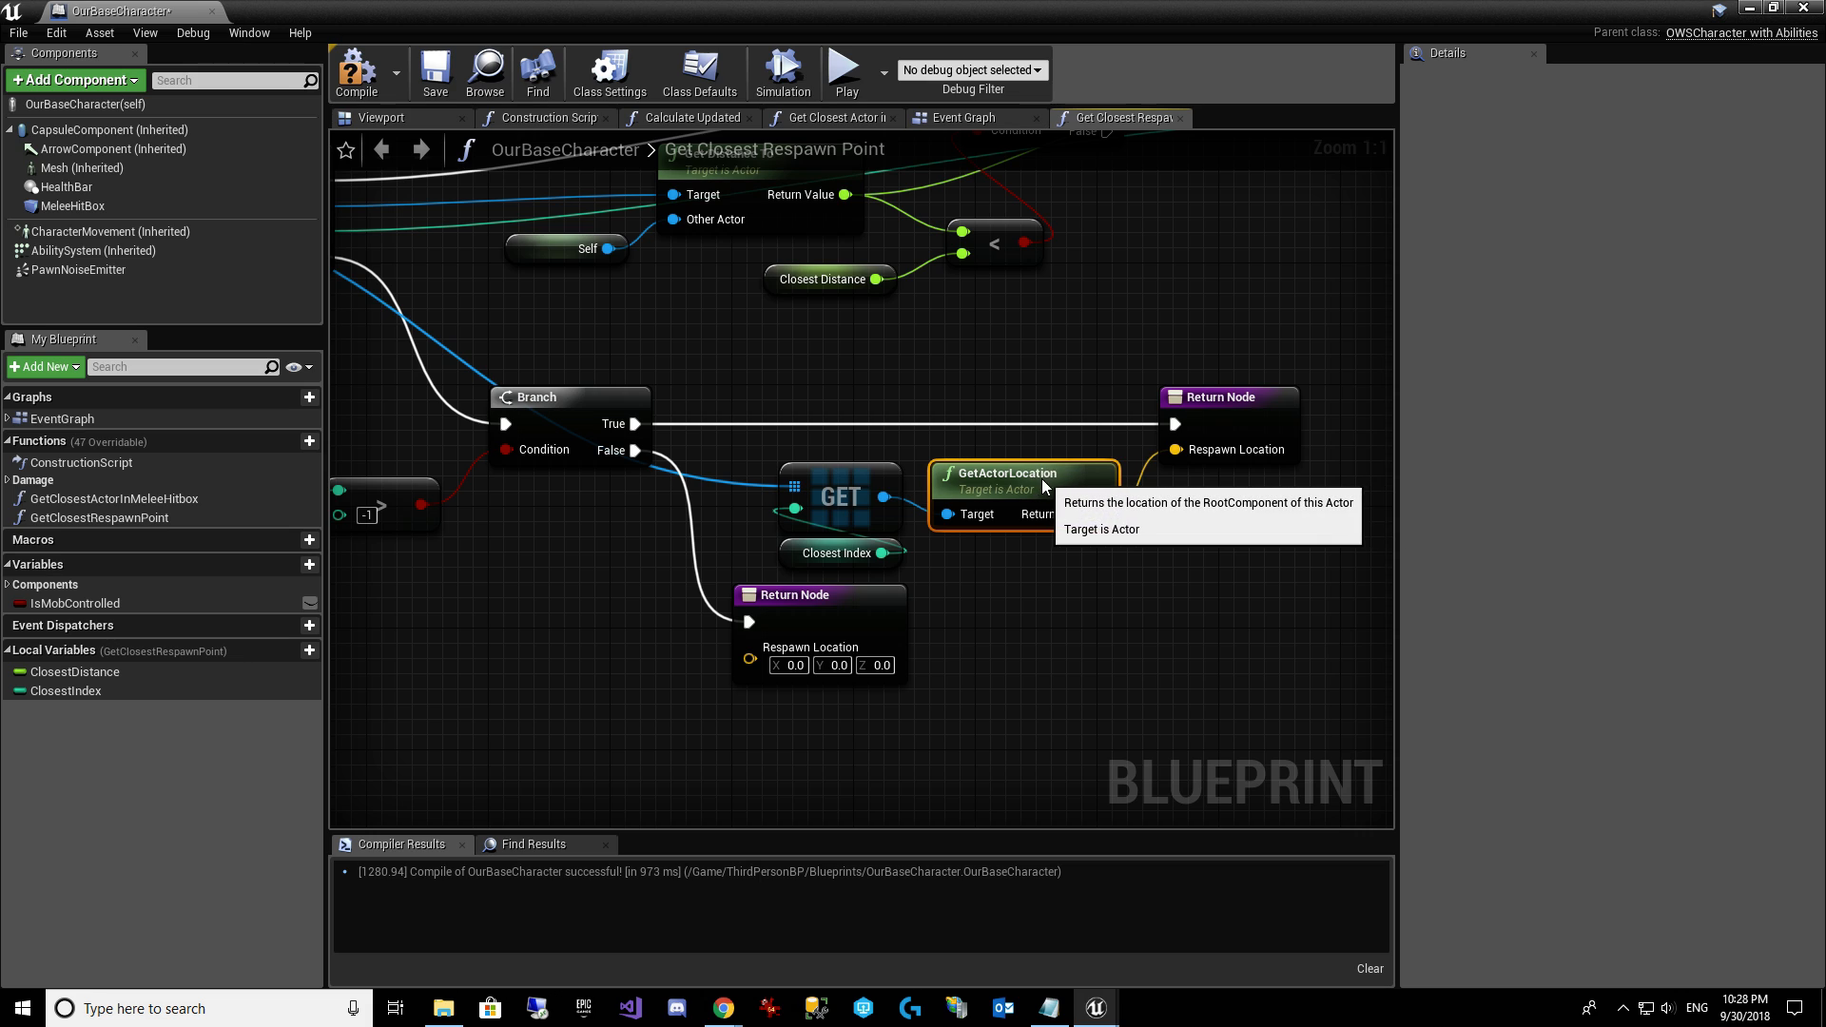
Compile and save the blueprint, and look over the finished Get Closest Respawn Point graph.
{"action": "left_click", "coordinate": [629, 303]}
{"action": "left_click", "coordinate": [363, 101]}
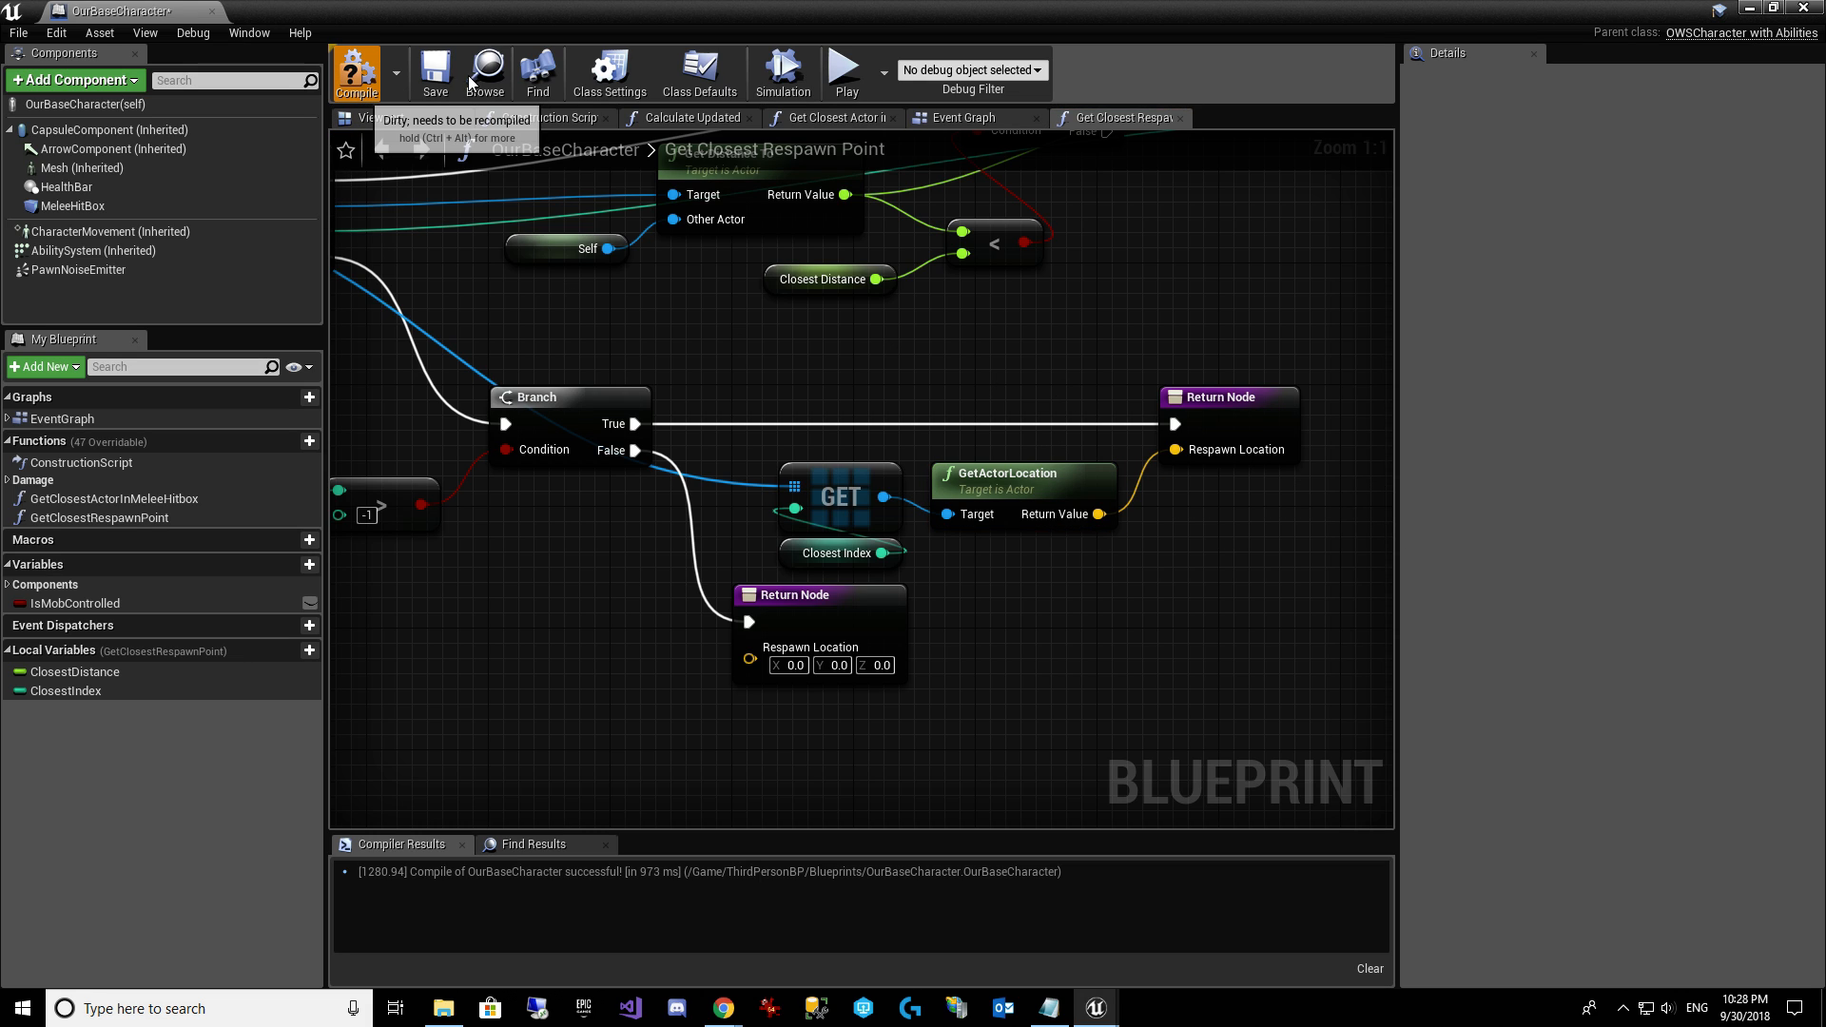
{"action": "left_click", "coordinate": [451, 80]}
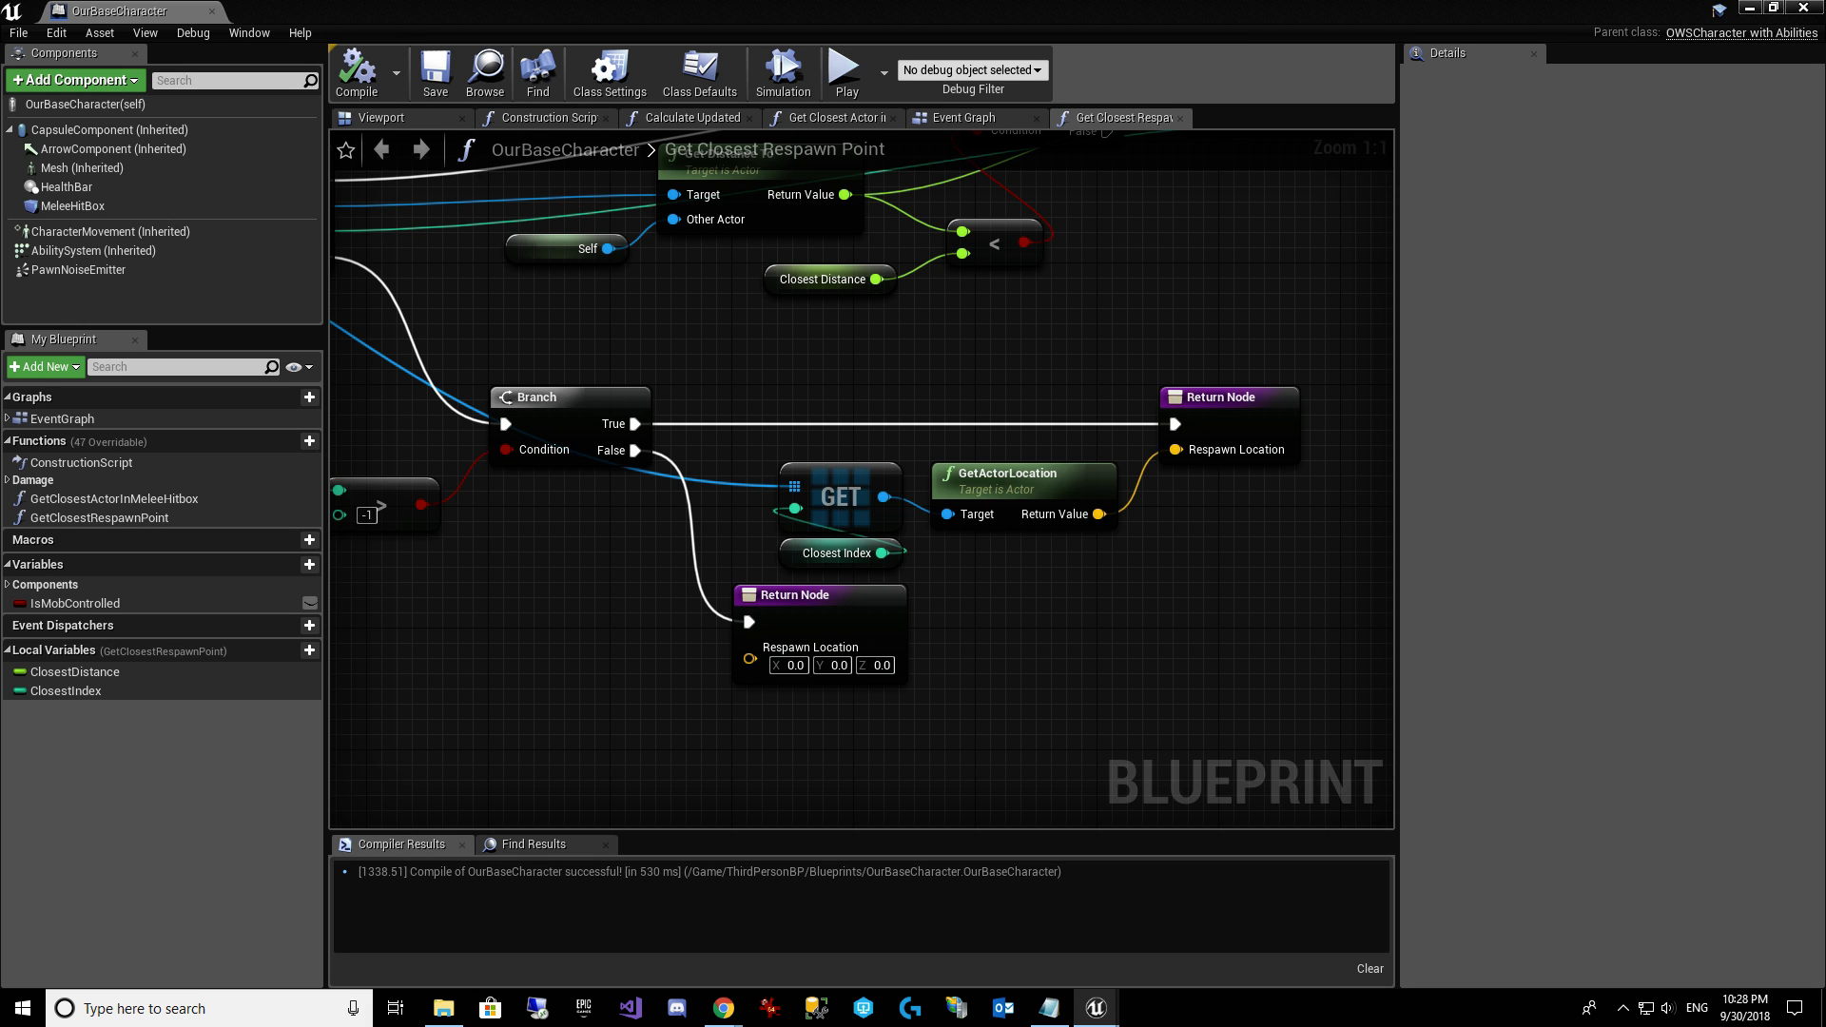
{"action": "right_click_drag", "start_coordinate": [557, 536], "coordinate": [938, 573]}
{"action": "right_click_drag", "start_coordinate": [1344, 591], "coordinate": [798, 600]}
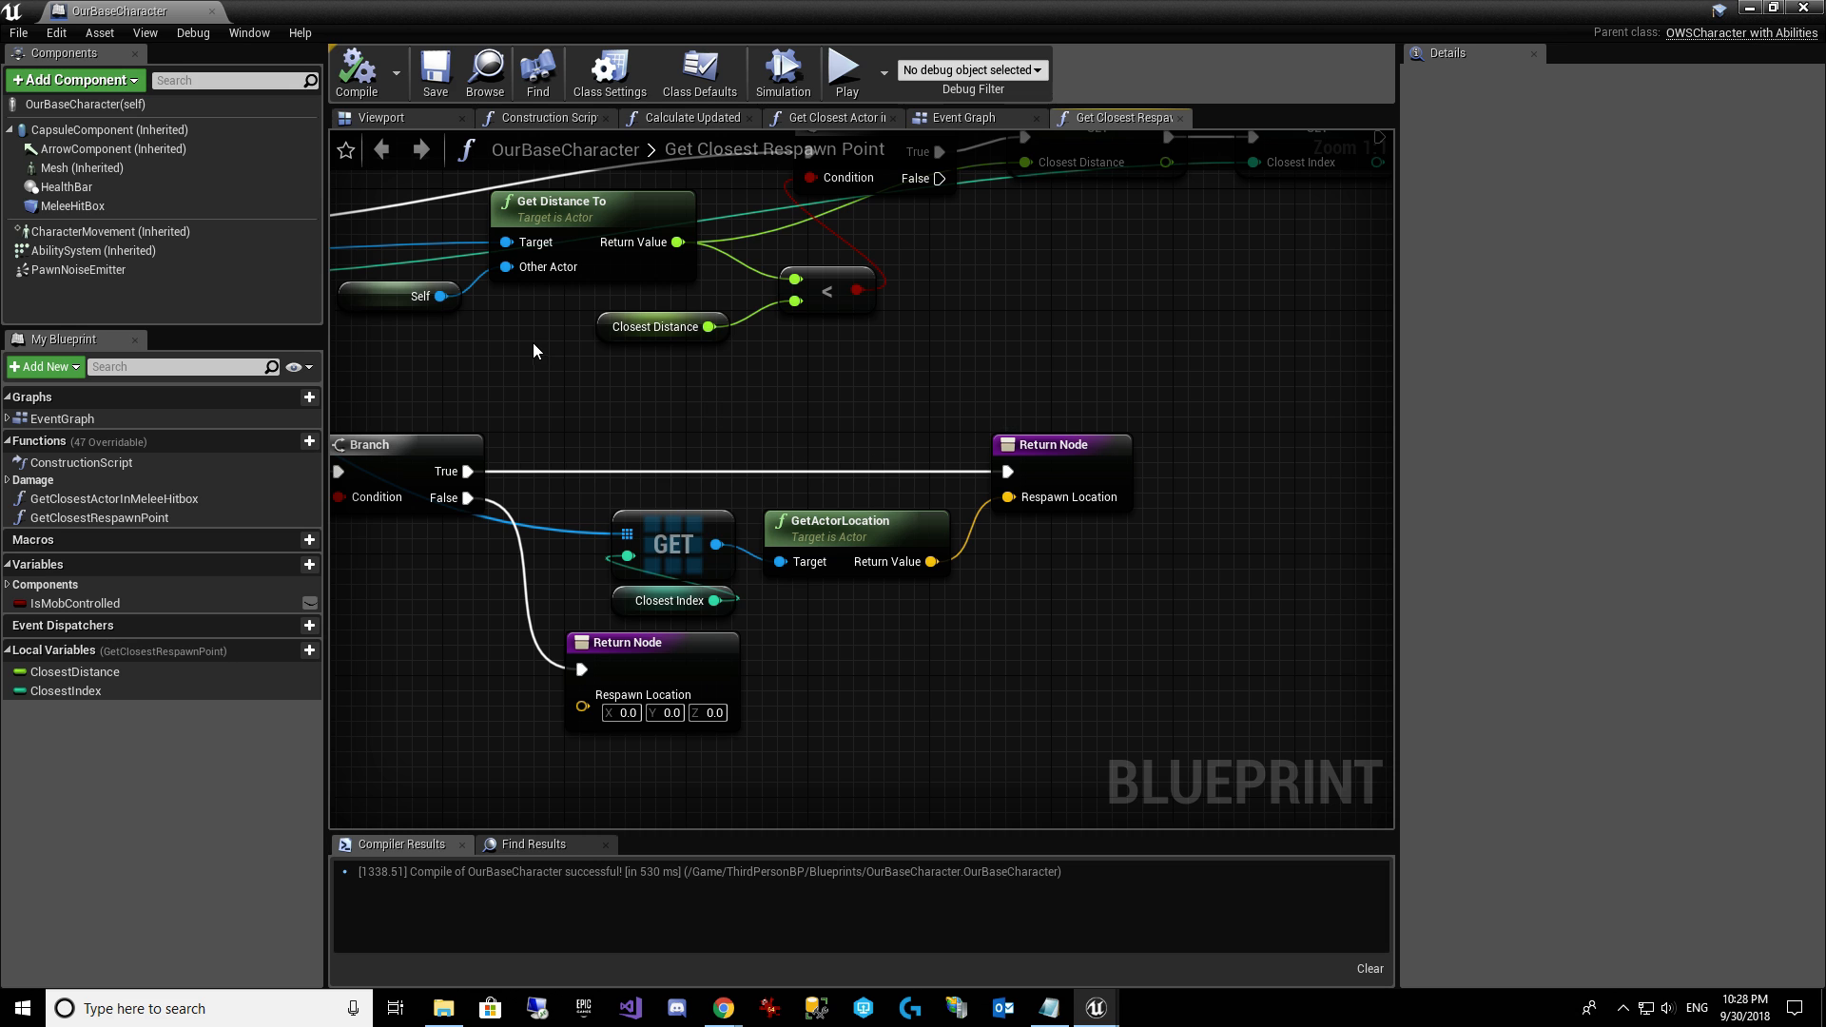
{"action": "right_click_drag", "start_coordinate": [598, 399], "coordinate": [735, 369]}
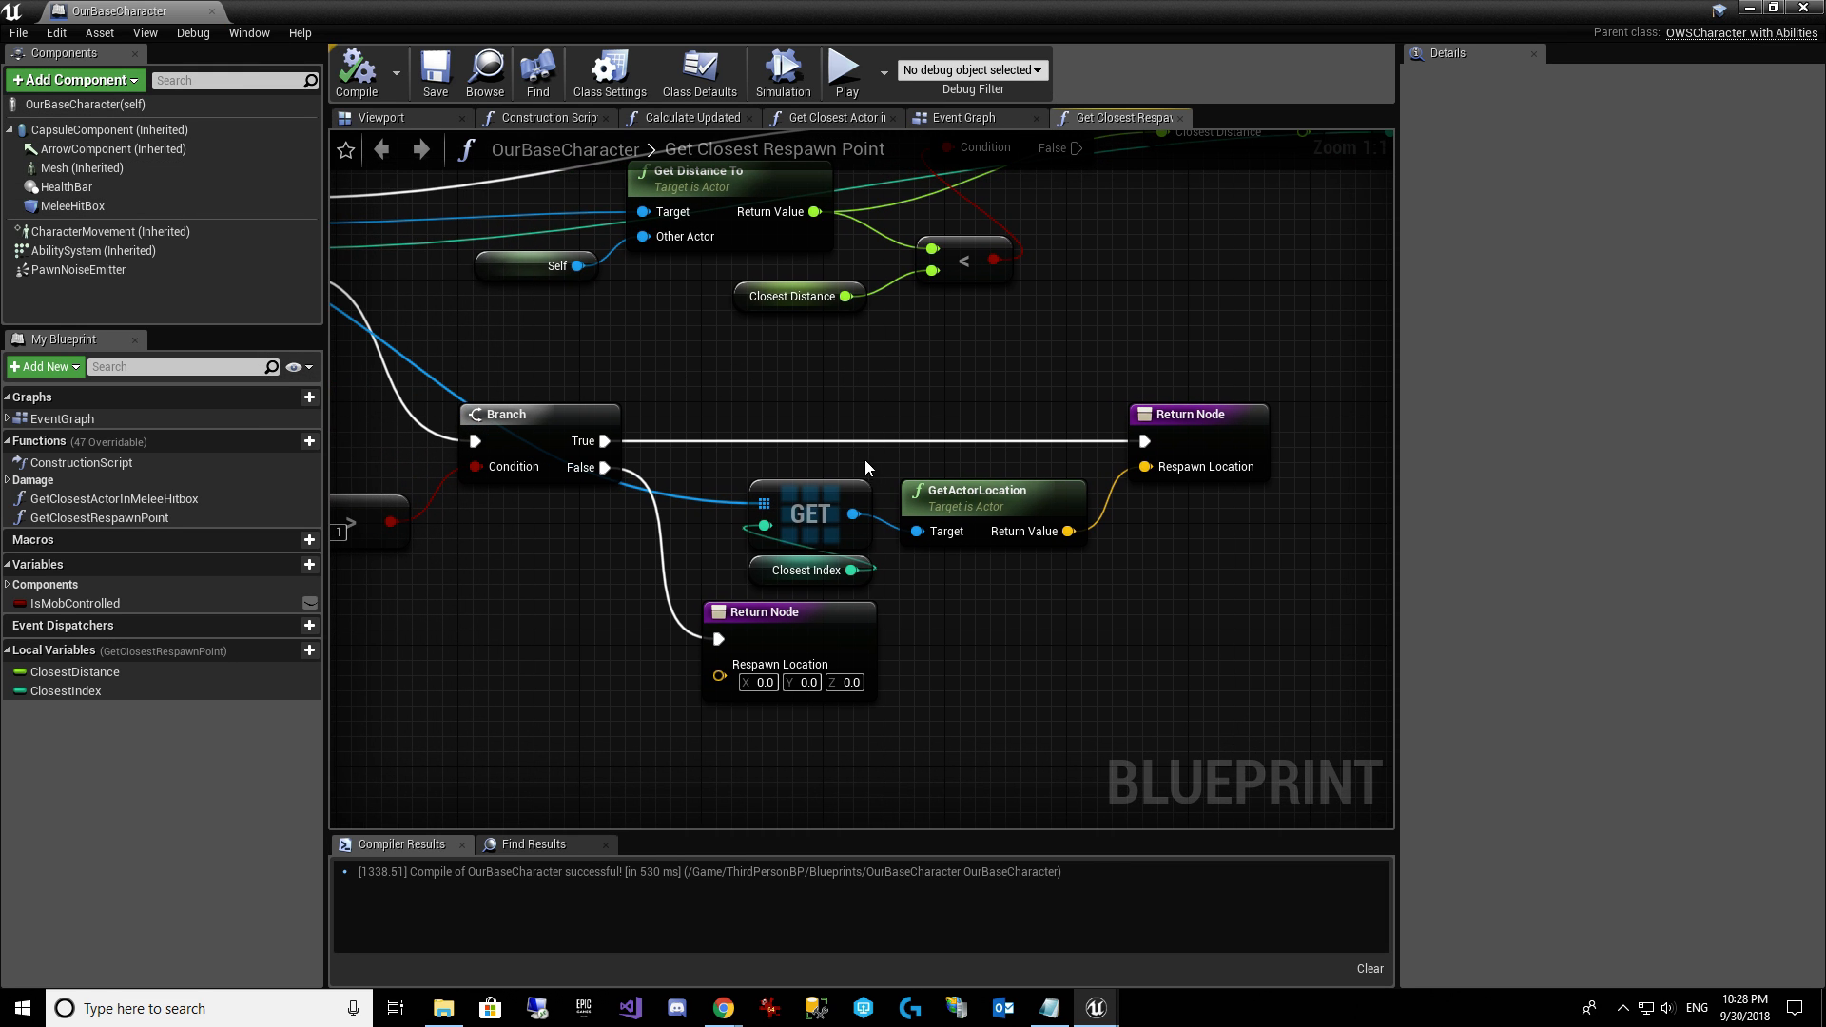
{"action": "right_click_drag", "start_coordinate": [865, 459], "coordinate": [655, 616]}
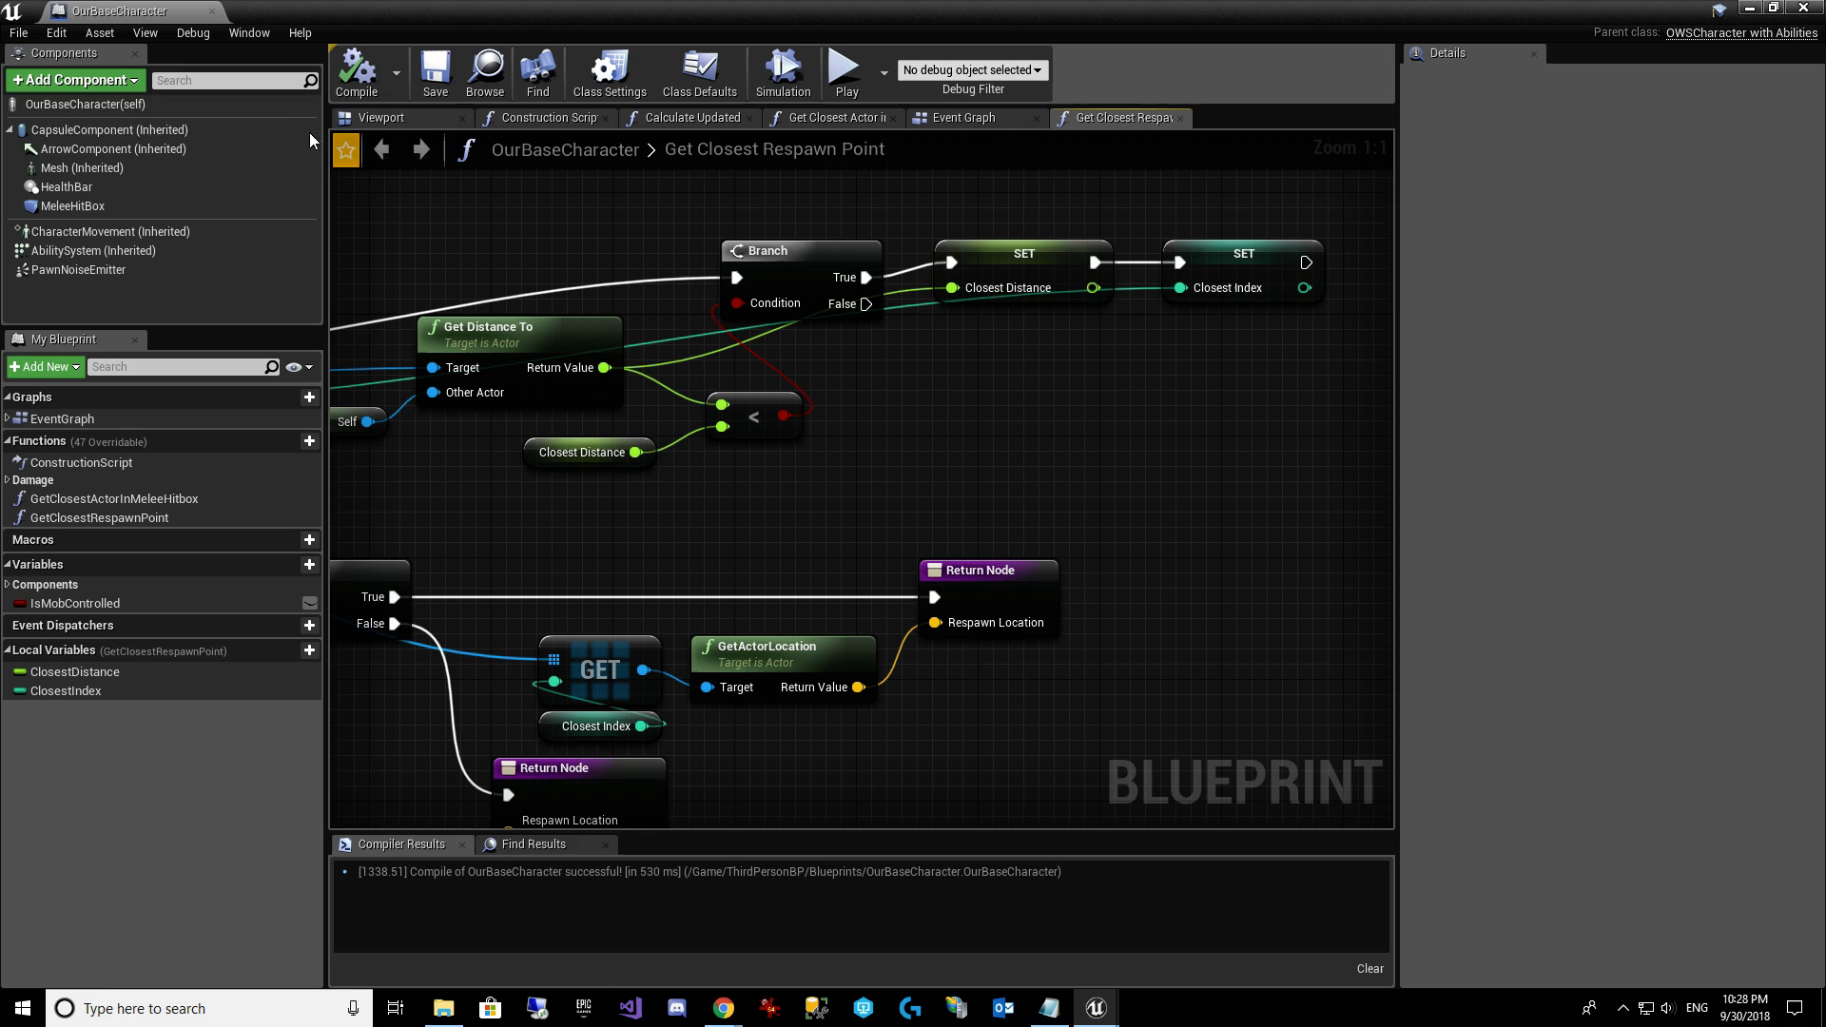
Close and reopen the OurBaseCharacter blueprint and switch to its Event Graph.
{"action": "left_click", "coordinate": [211, 12]}
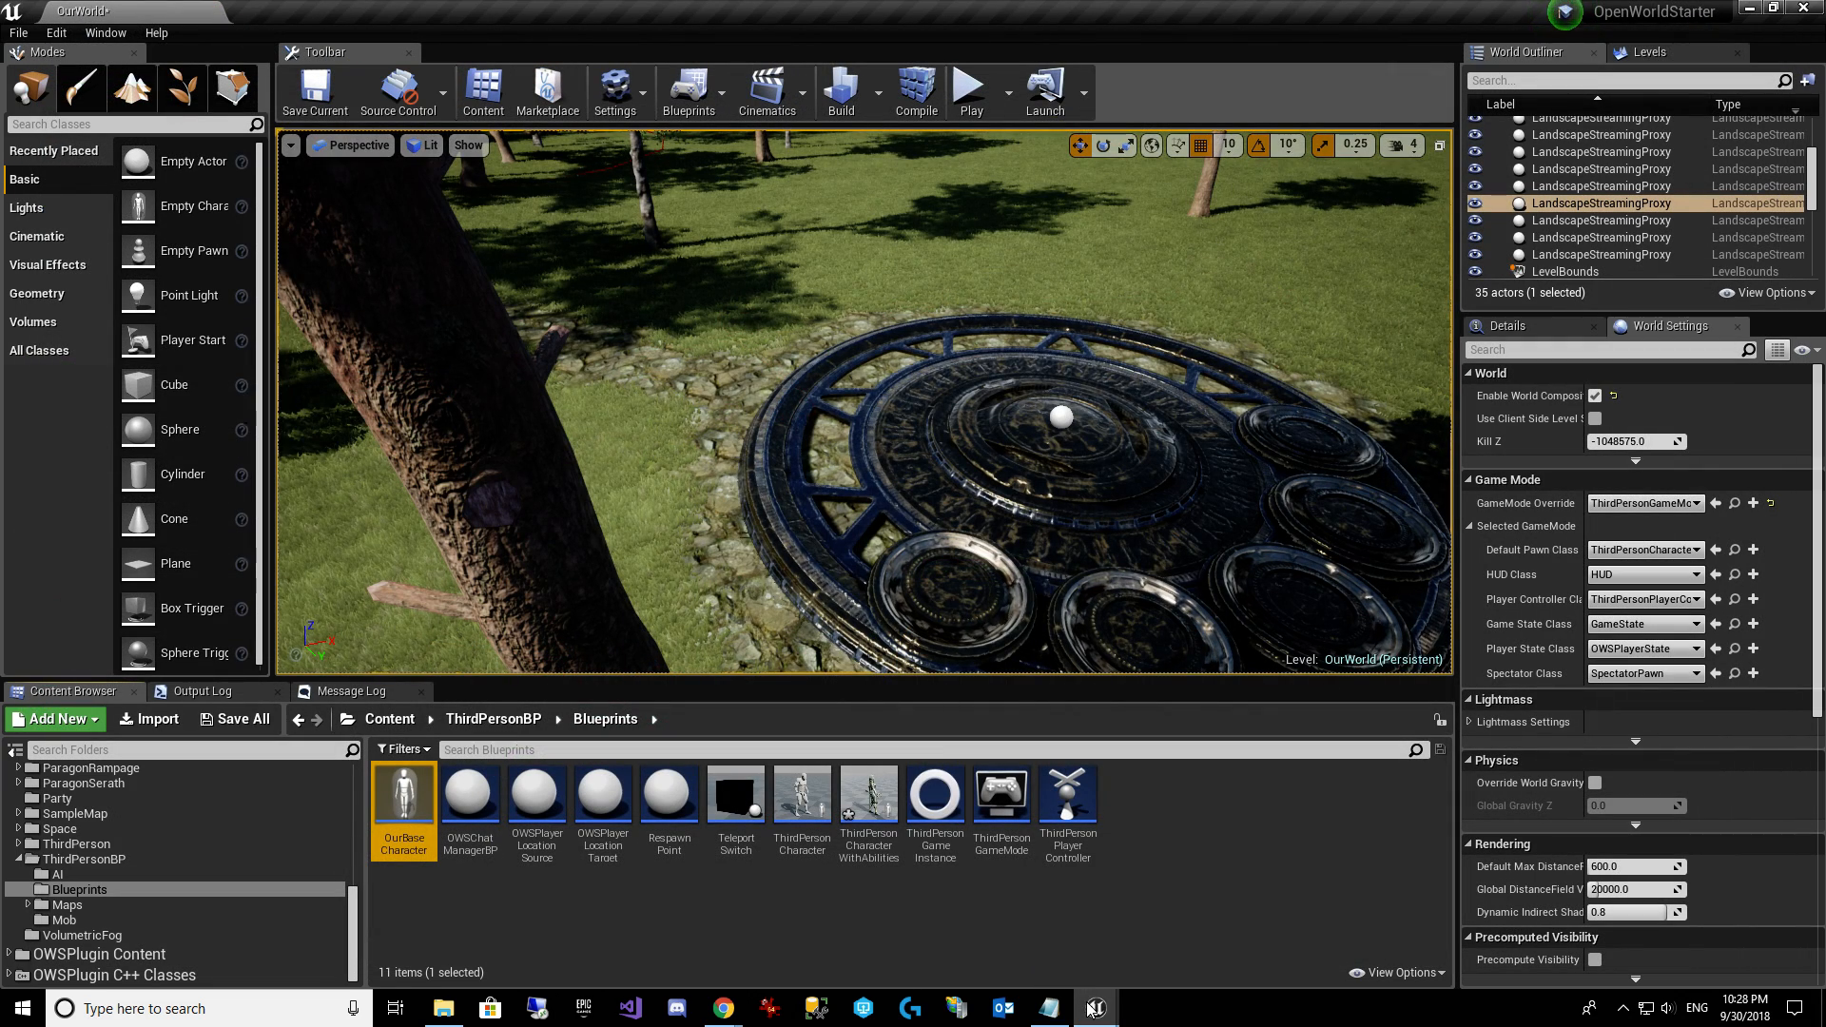
{"action": "double_click", "coordinate": [405, 804]}
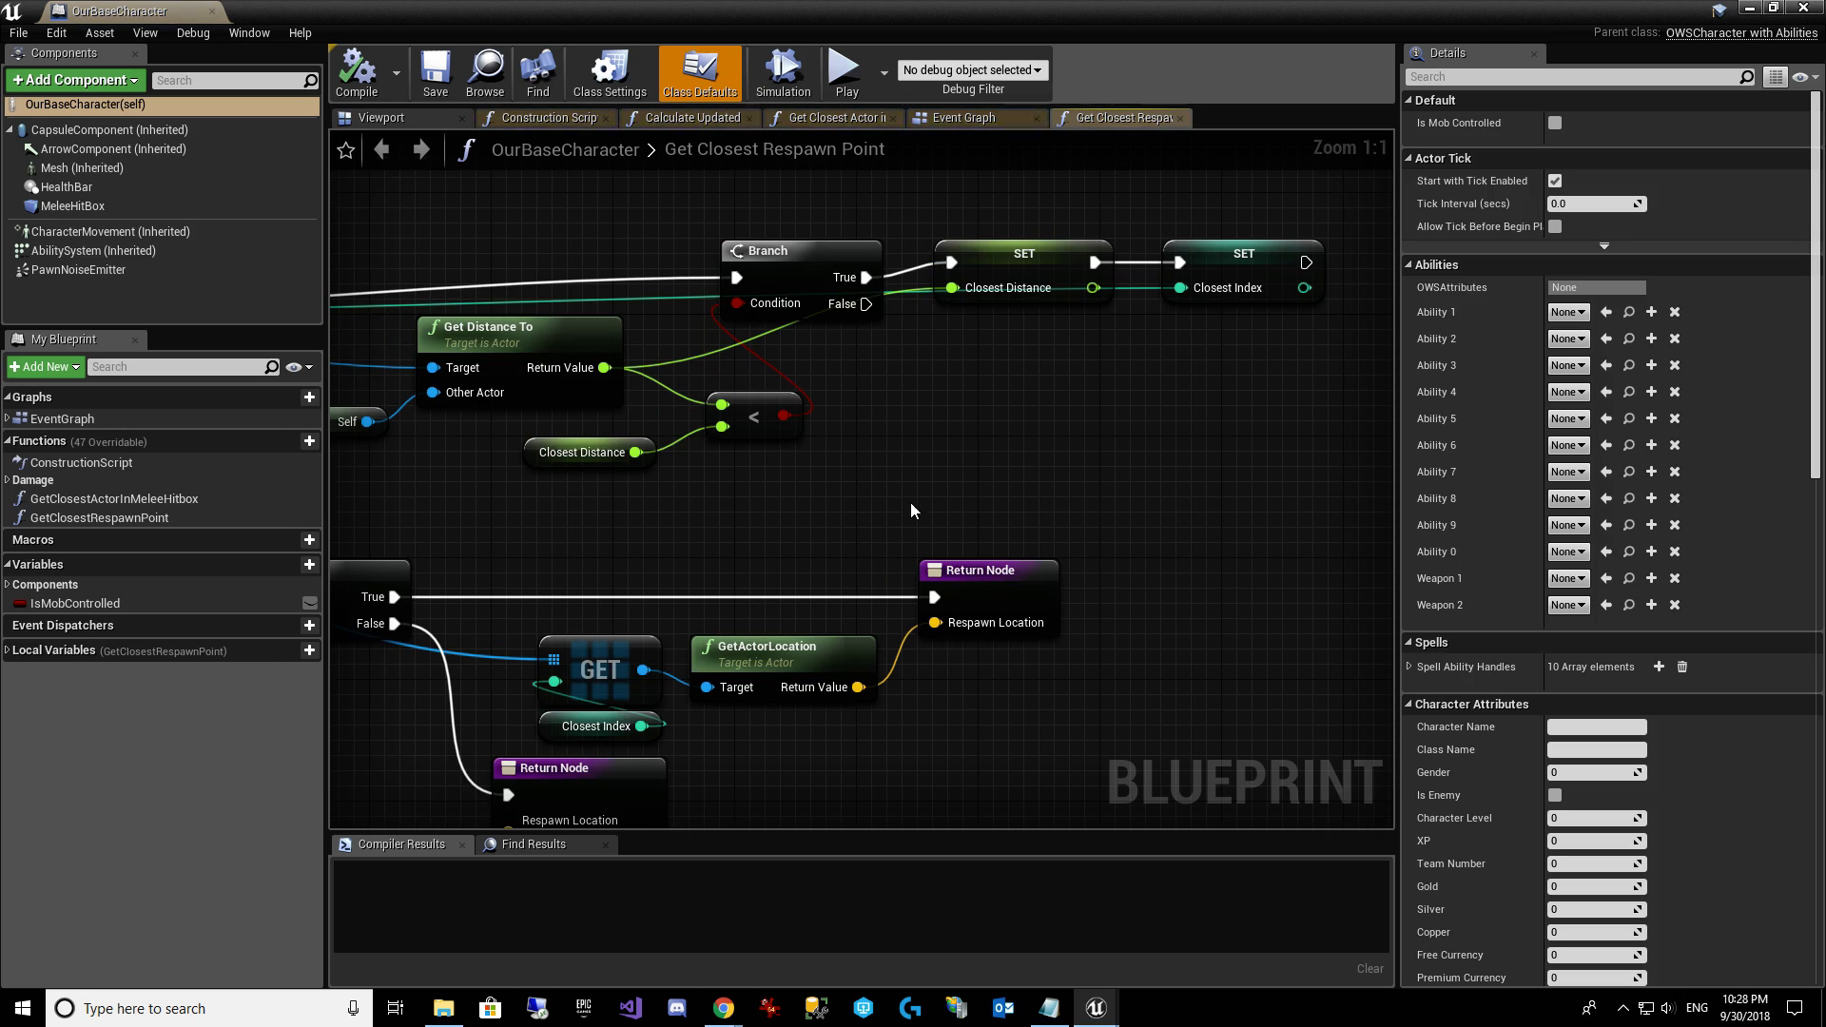
{"action": "left_click", "coordinate": [974, 118]}
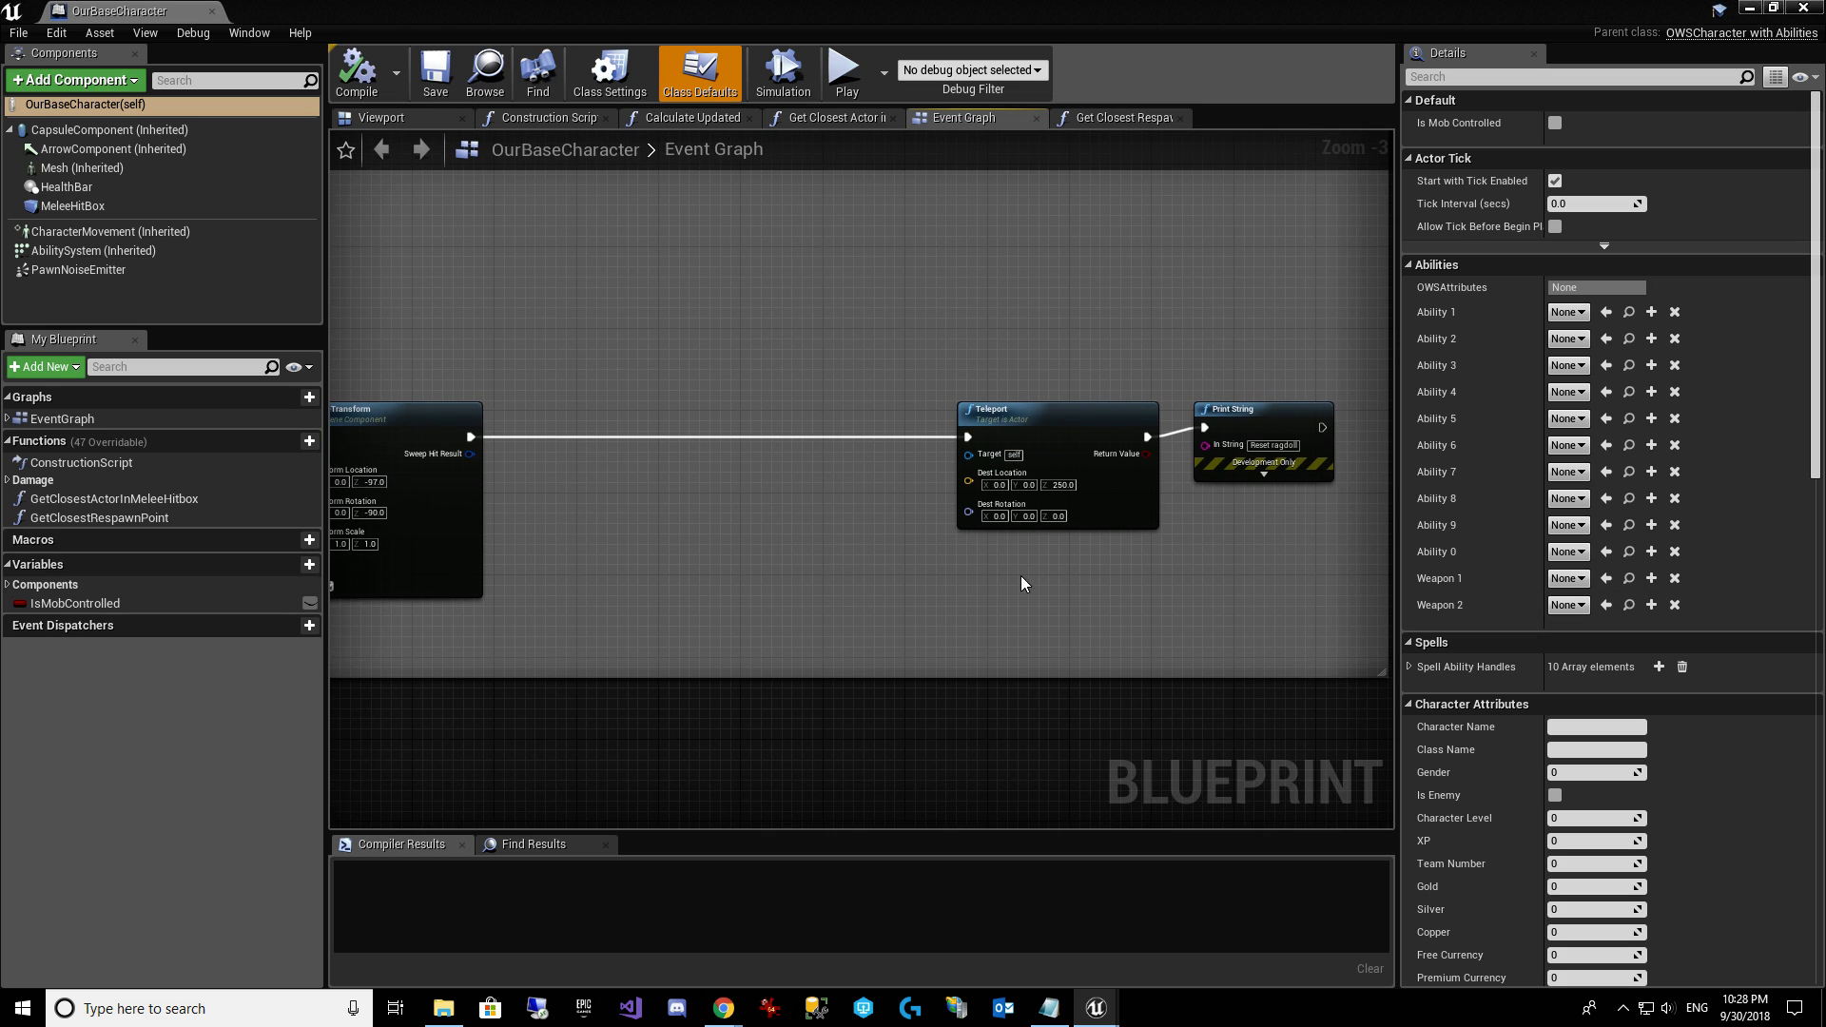
{"action": "left_click_drag", "start_coordinate": [476, 433], "coordinate": [595, 433]}
{"action": "type", "text": "find cl"}
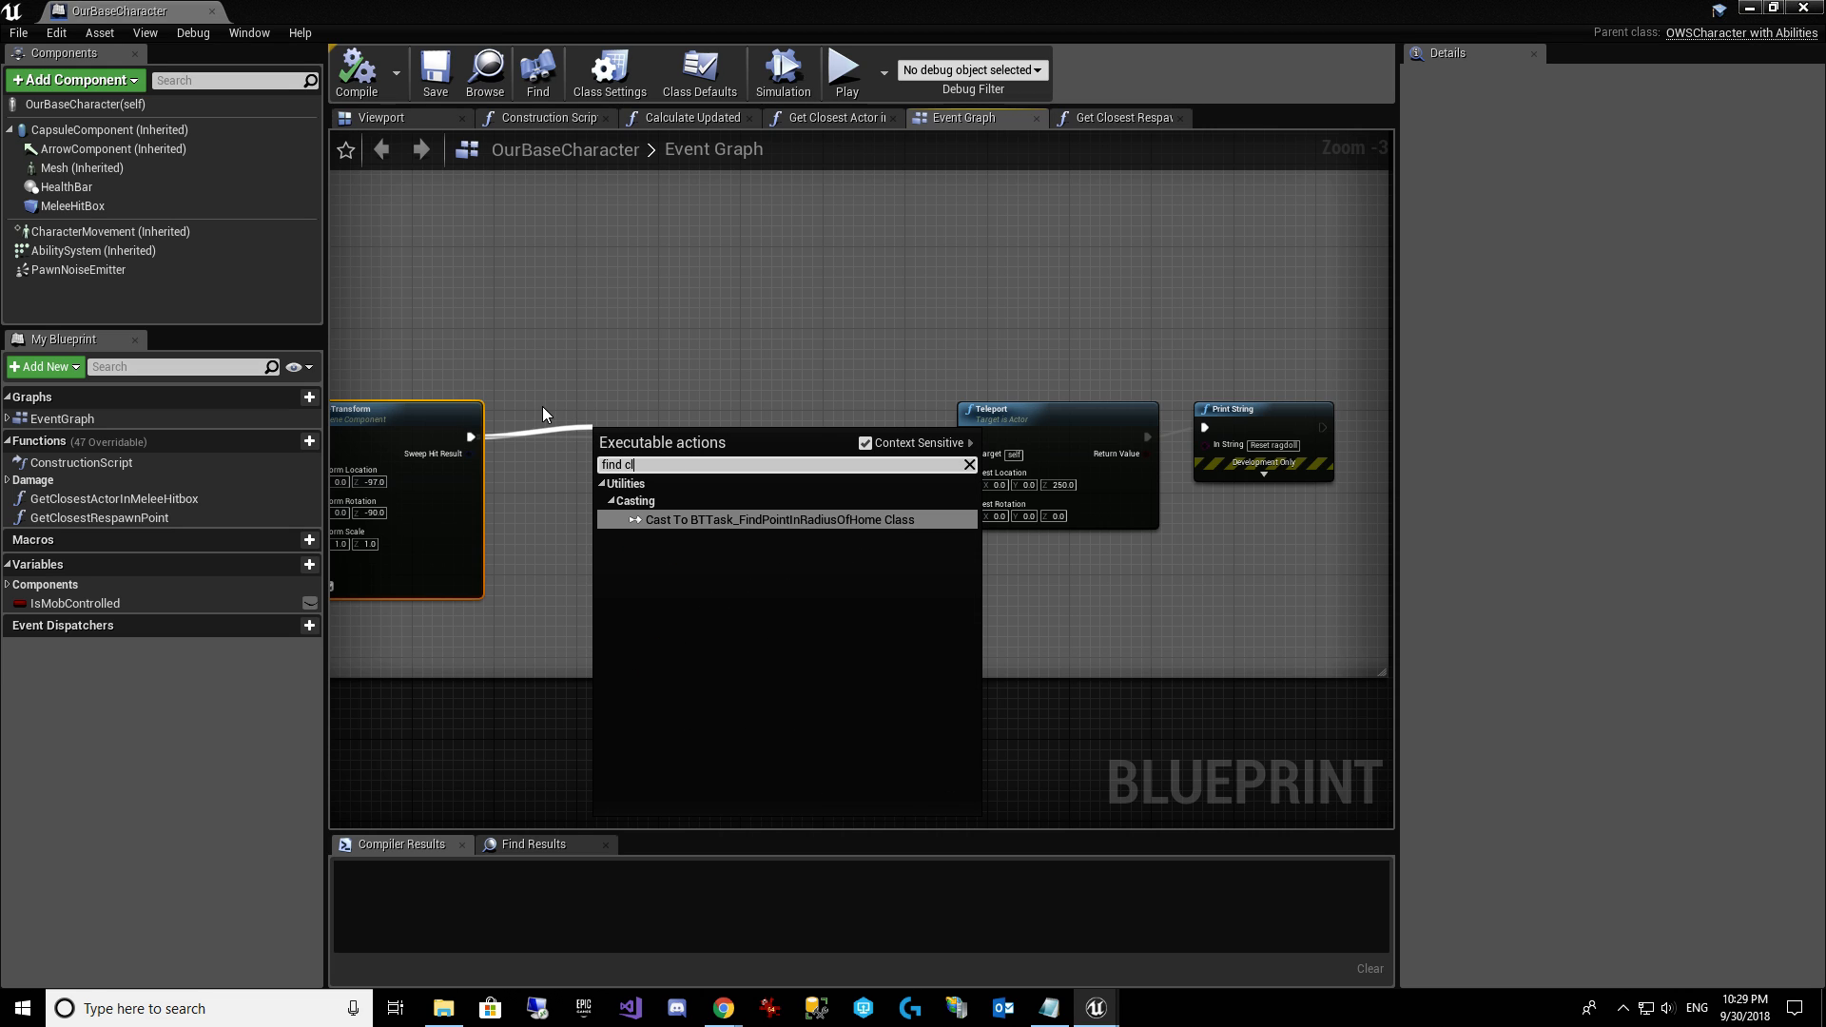
{"action": "double_click", "coordinate": [162, 521]}
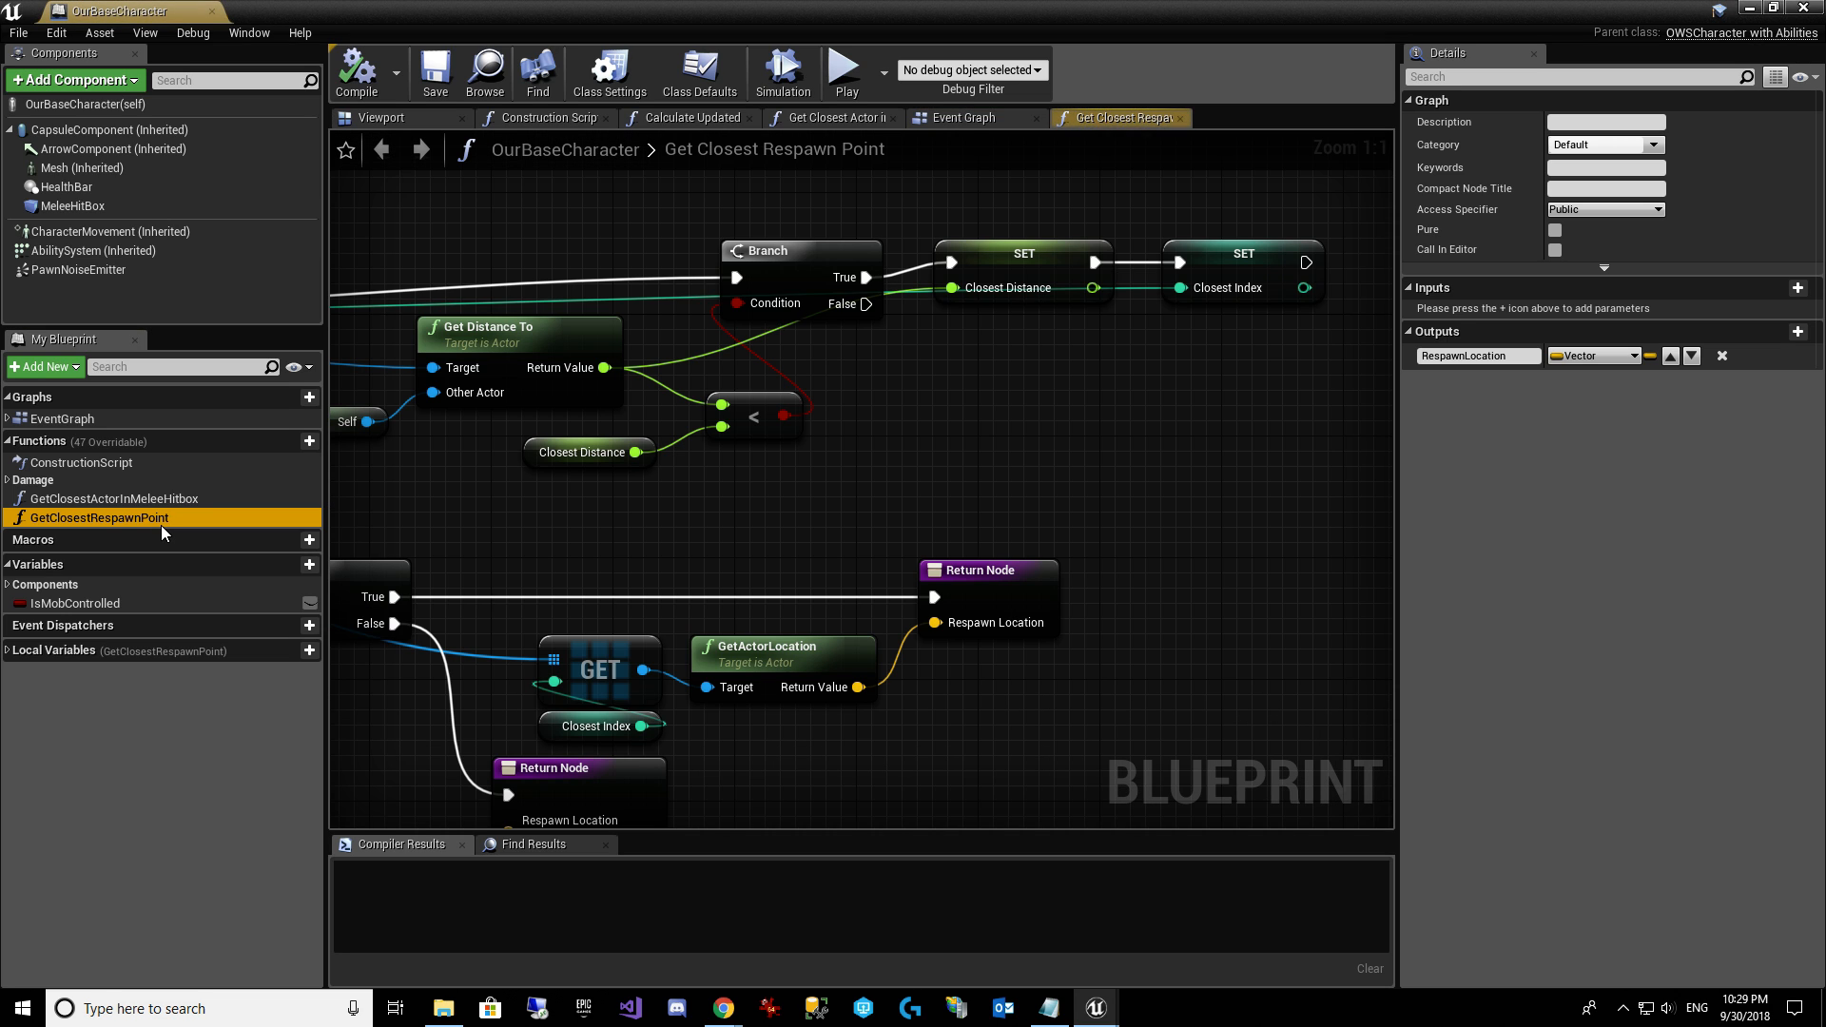
{"action": "left_click", "coordinate": [964, 117]}
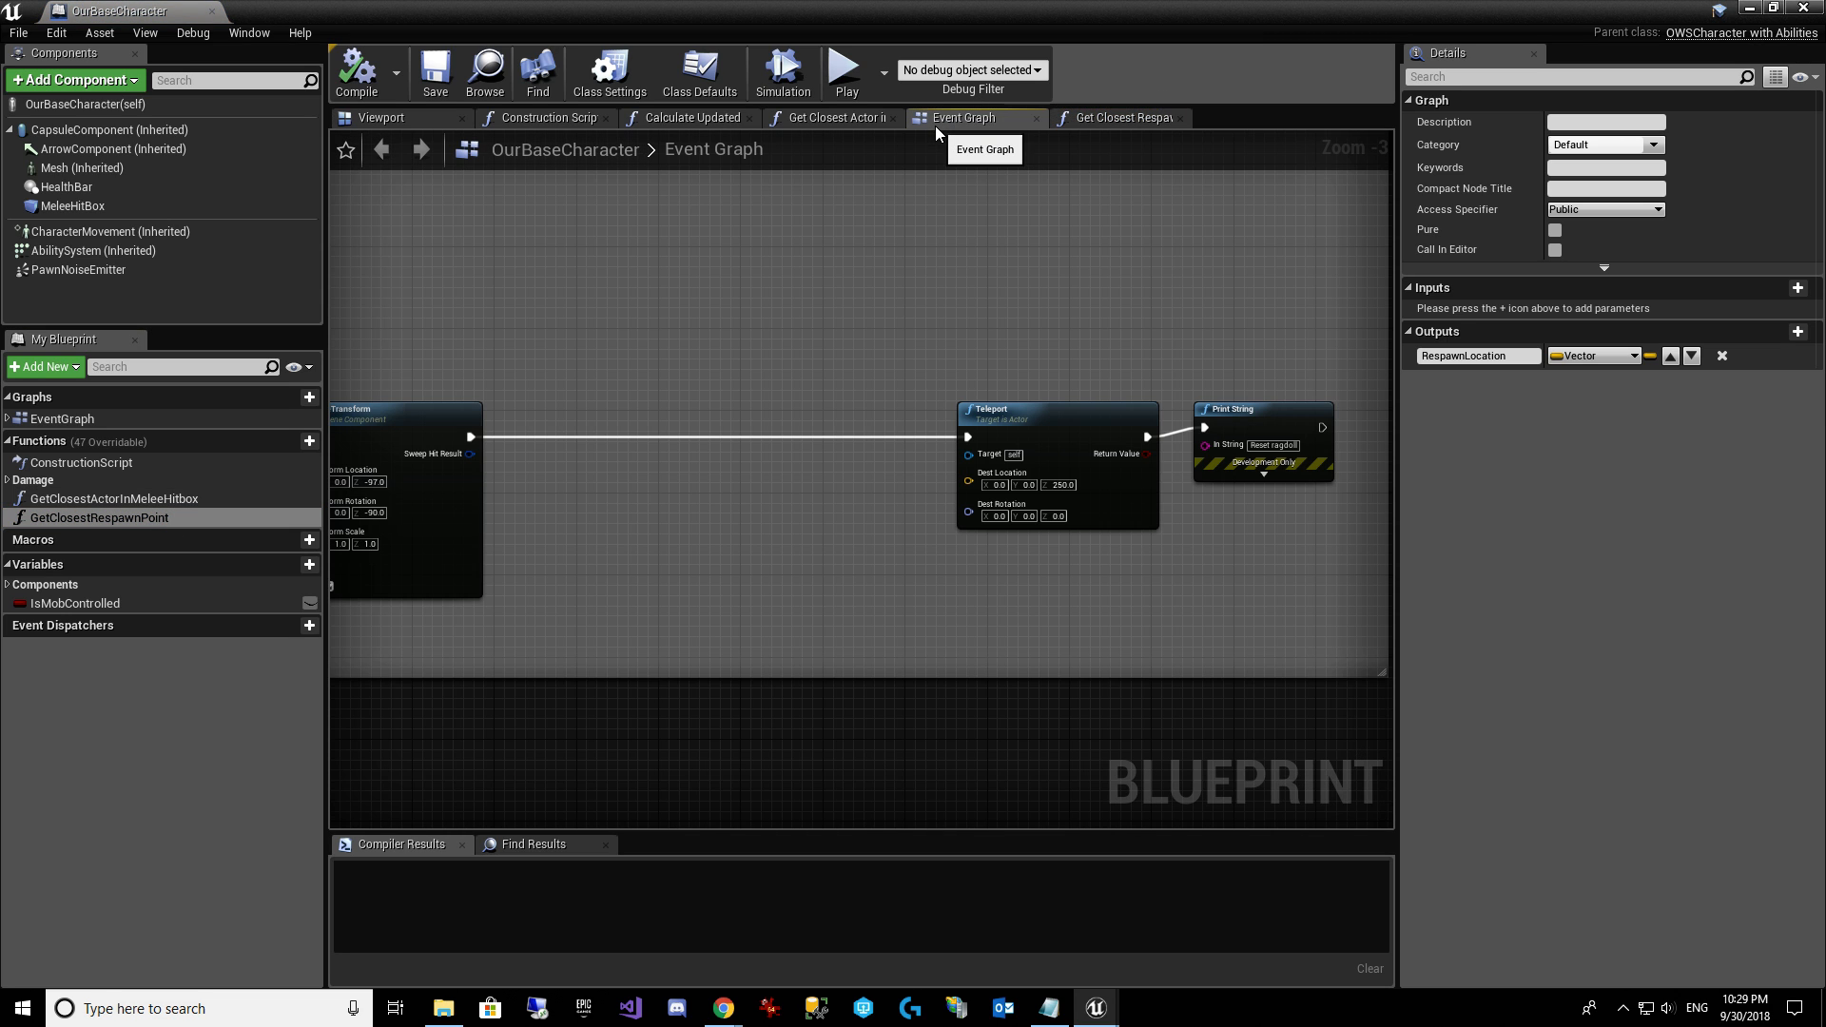
Add a call to GetClosestRespawnPoint in the Event Graph between the SetRelativeTransform and Teleport nodes.
{"action": "left_click_drag", "start_coordinate": [95, 517], "coordinate": [632, 449]}
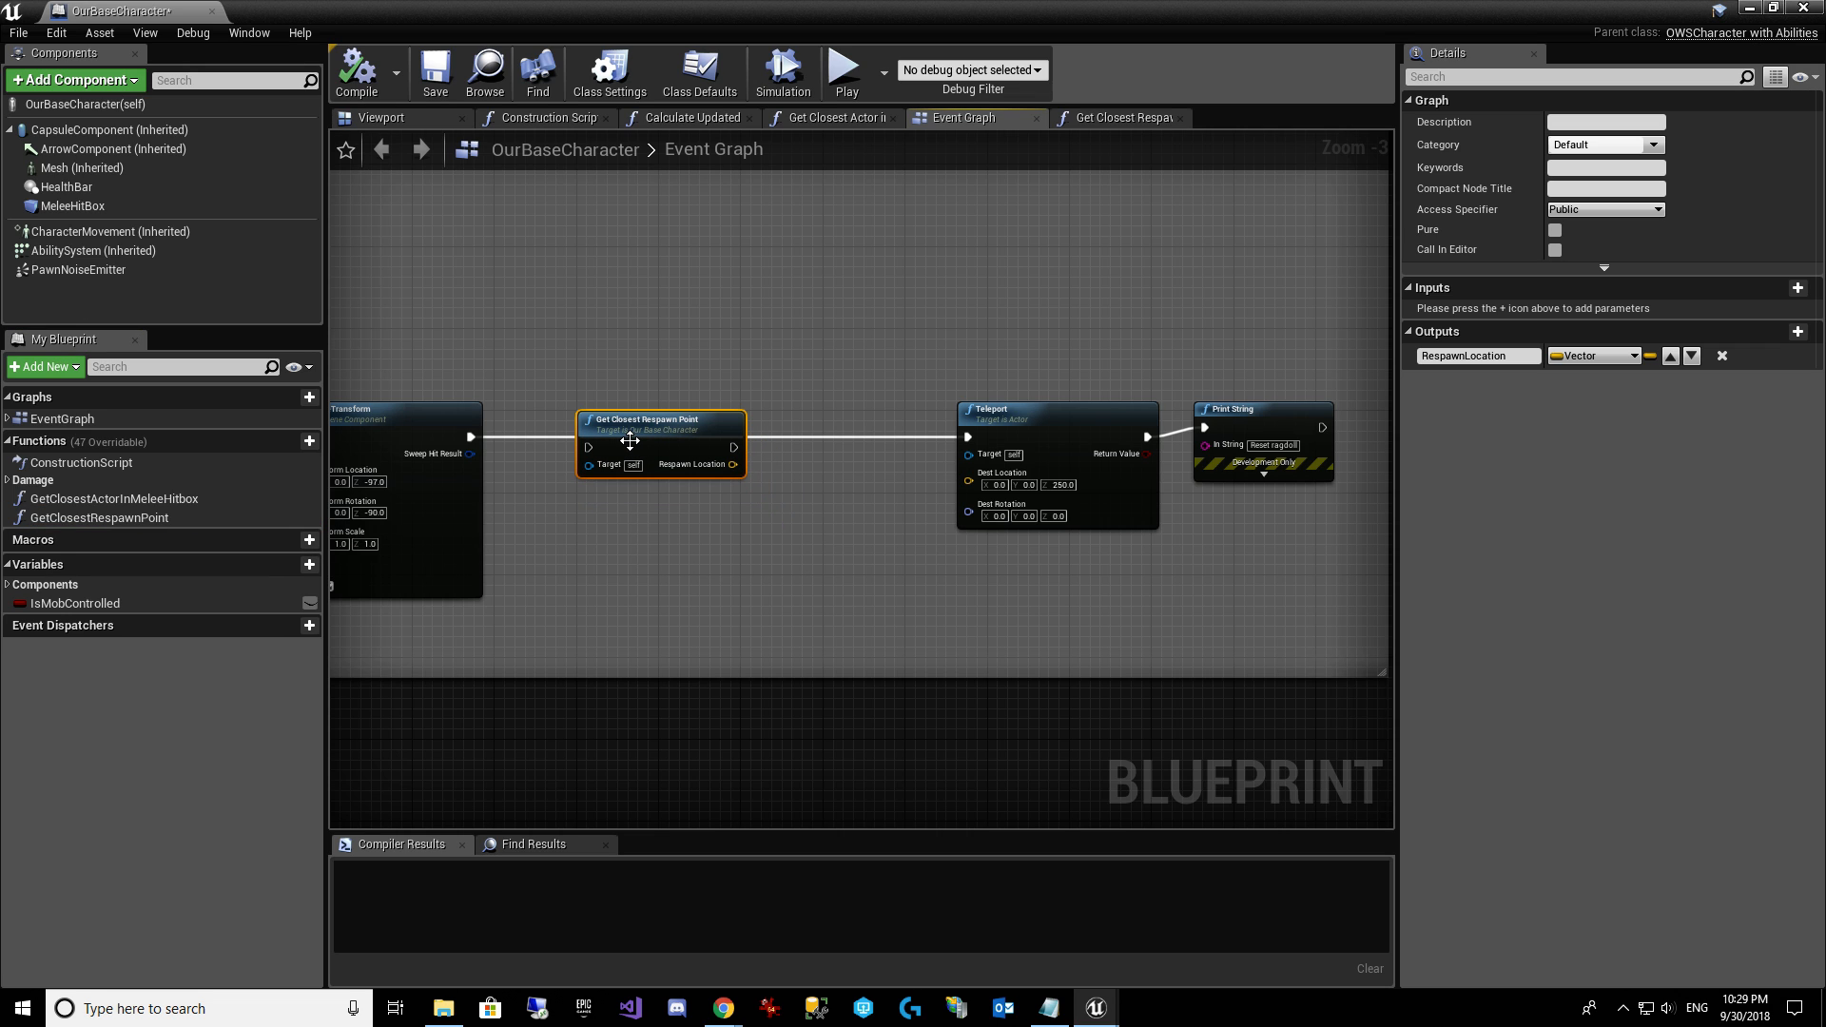
{"action": "left_click_drag", "start_coordinate": [461, 440], "coordinate": [471, 444]}
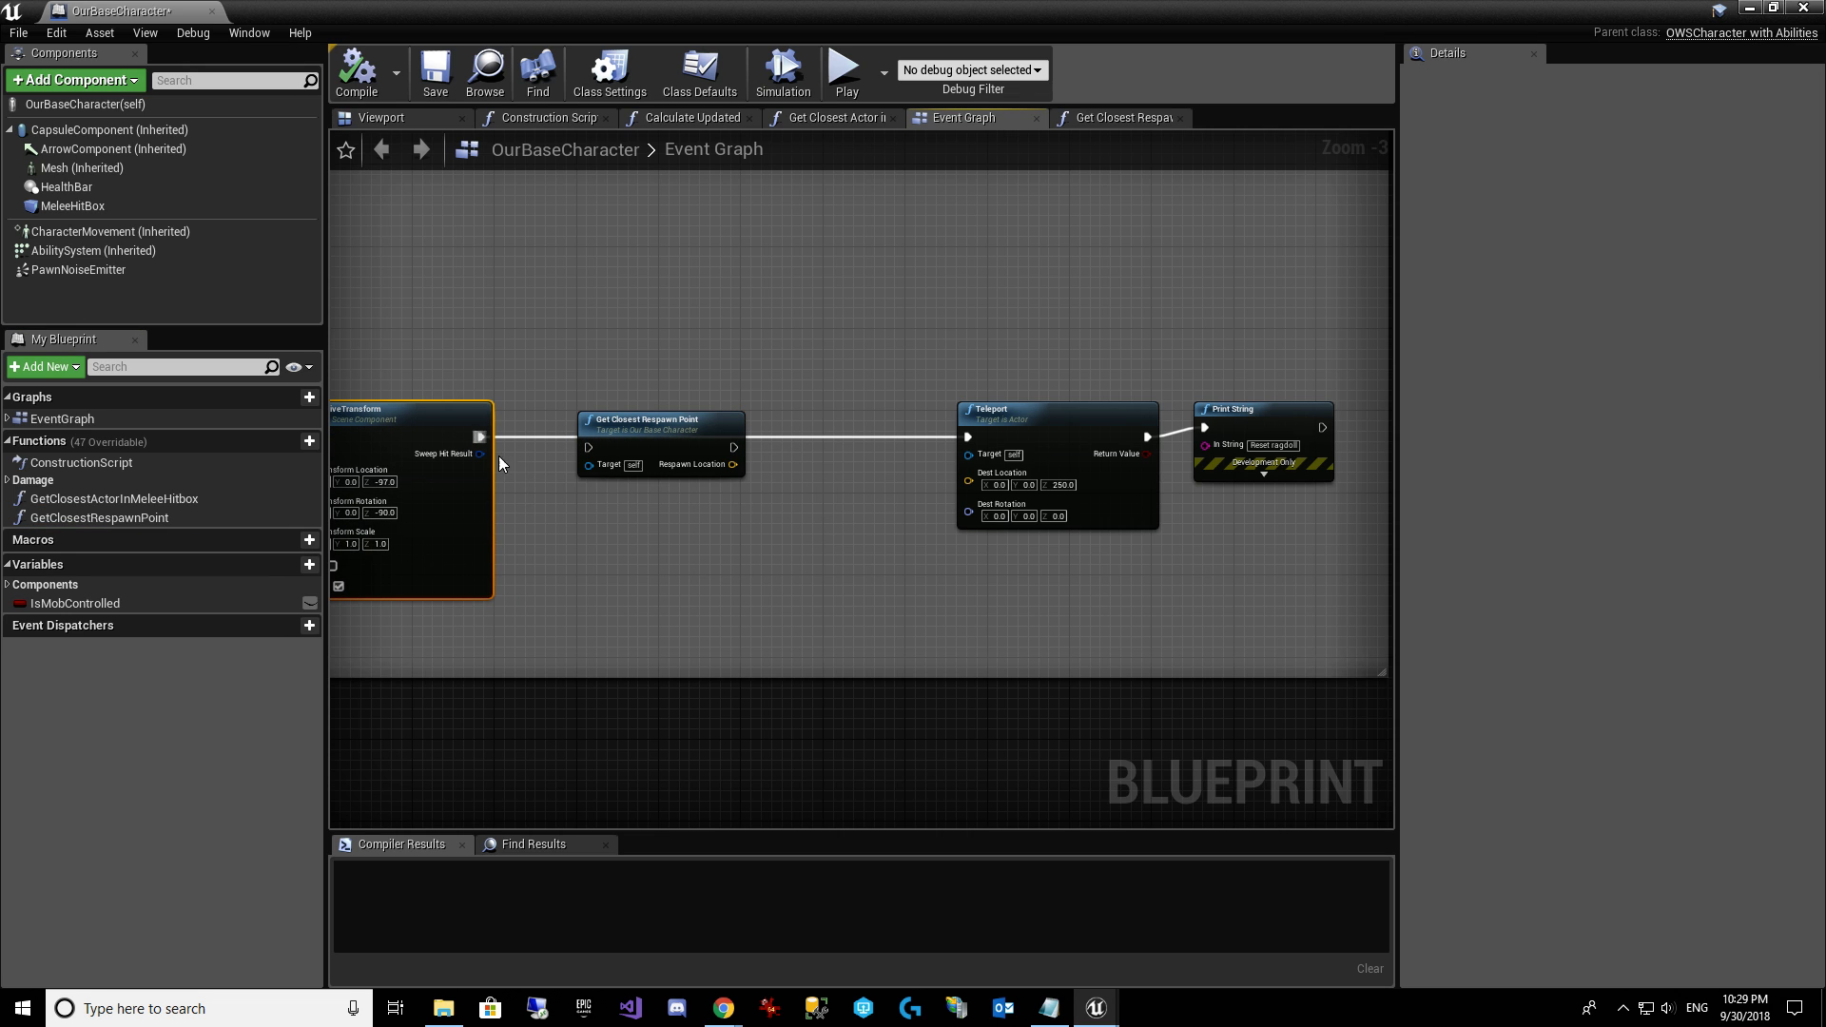
{"action": "right_click_drag", "start_coordinate": [616, 485], "coordinate": [883, 487]}
Wire execution from SetRelativeTransform through Get Closest Respawn Point to Teleport, and connect Respawn Location to Teleport's Dest Location.
{"action": "left_click_drag", "start_coordinate": [854, 448], "coordinate": [738, 434]}
{"action": "left_click", "coordinate": [909, 425]}
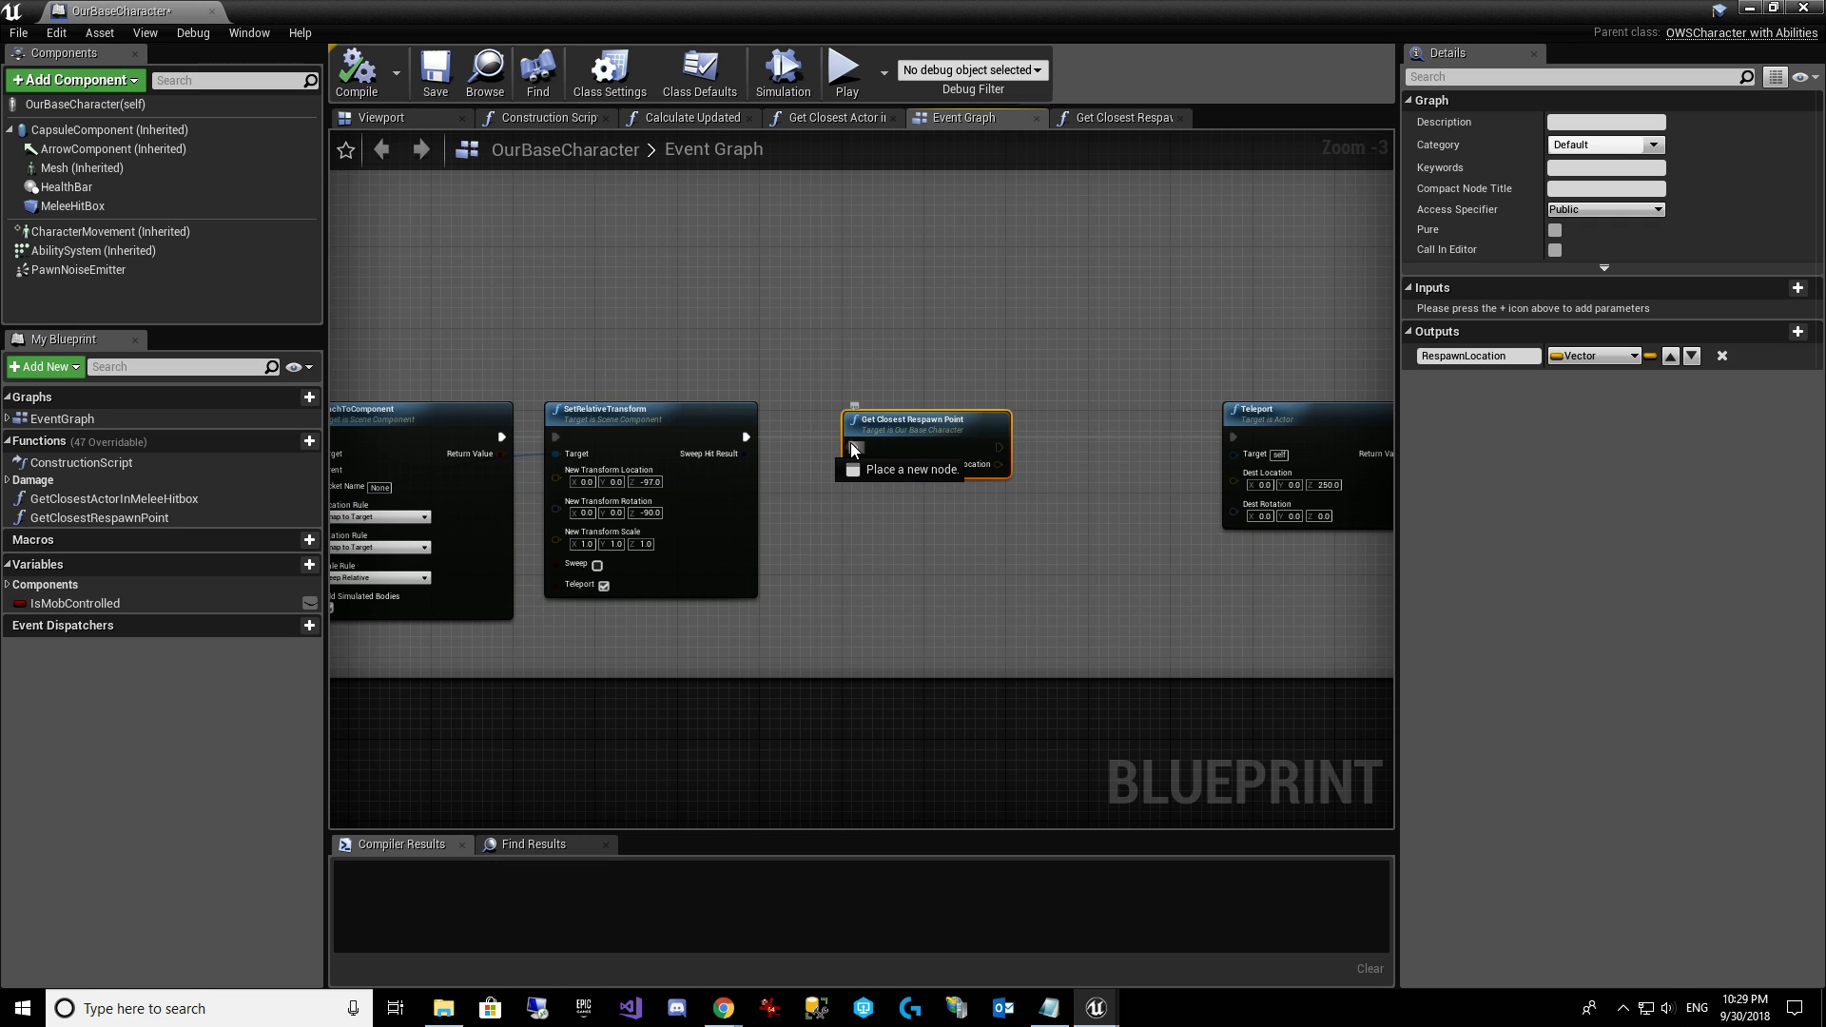
{"action": "mouse_move", "coordinate": [854, 449]}
{"action": "left_mouse_down"}
{"action": "mouse_move", "coordinate": [746, 436]}
{"action": "mouse_move", "coordinate": [864, 428]}
{"action": "left_mouse_up"}
{"action": "left_click_drag", "start_coordinate": [979, 437], "coordinate": [1233, 473]}
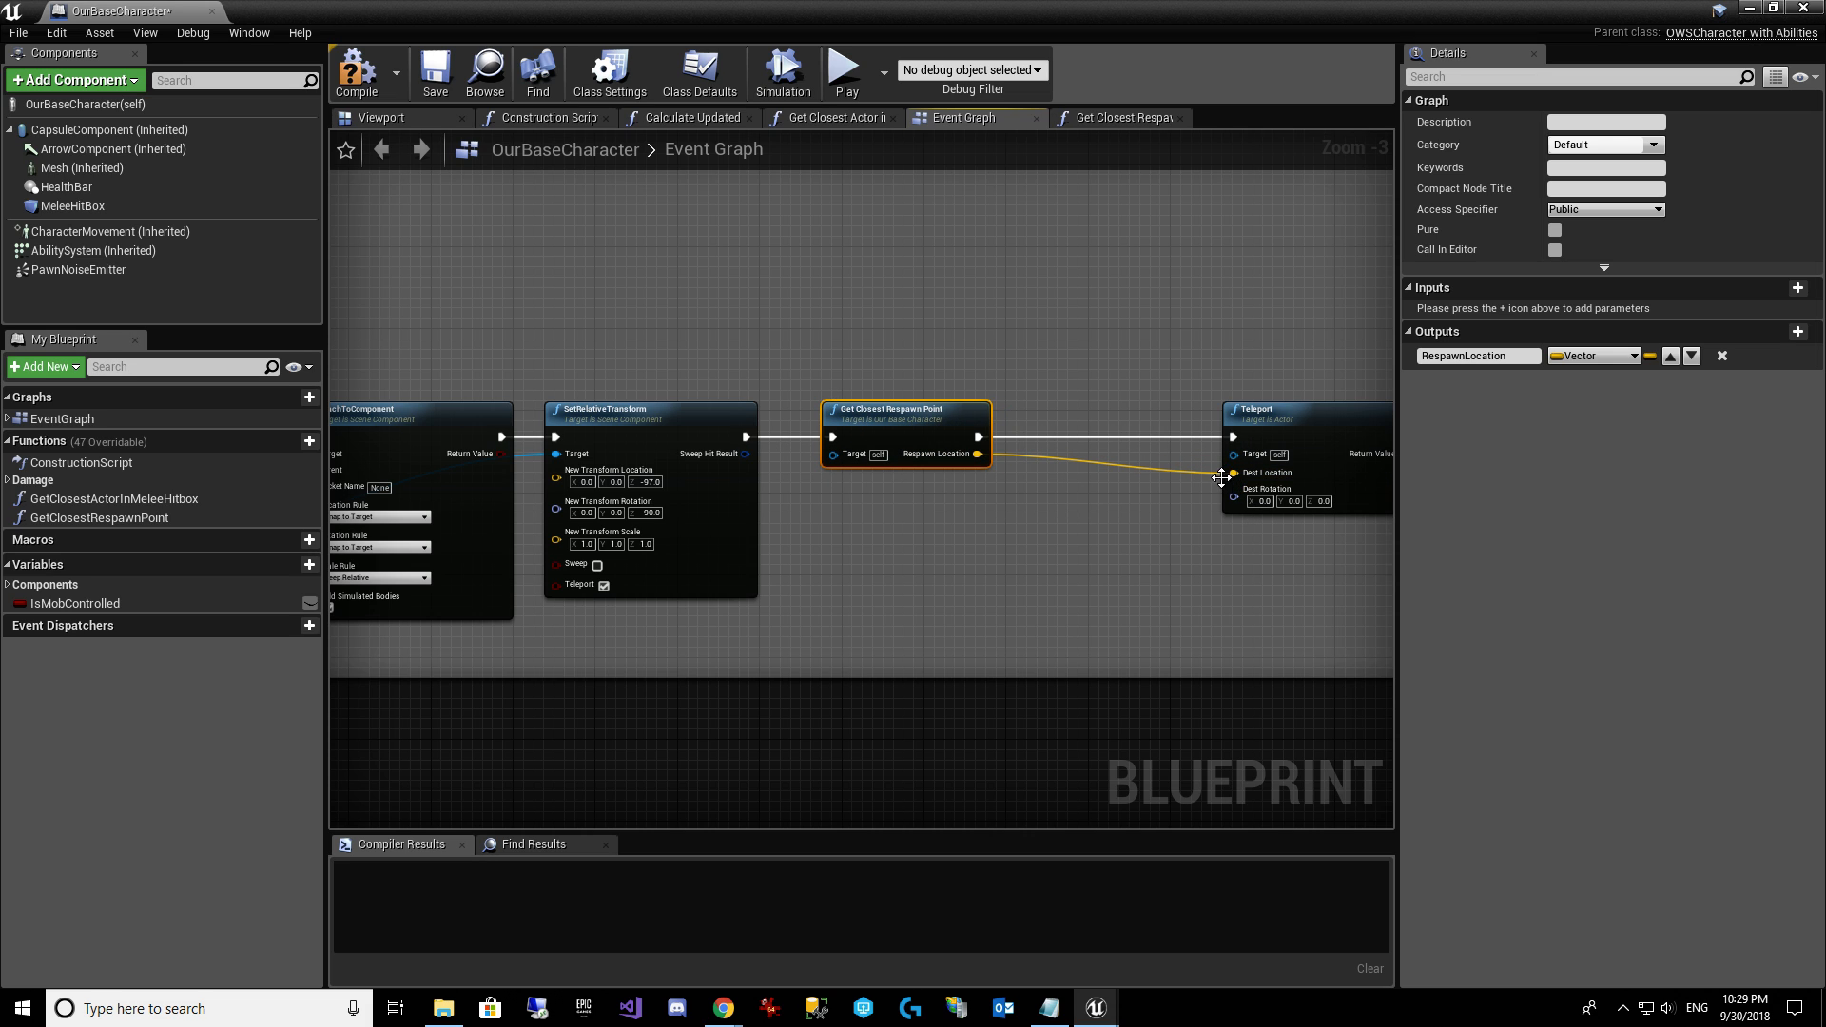
Compile and save the OurBaseCharacter blueprint, then return to the level editor with the Output Log shown.
{"action": "right_click_drag", "start_coordinate": [1130, 601], "coordinate": [810, 592]}
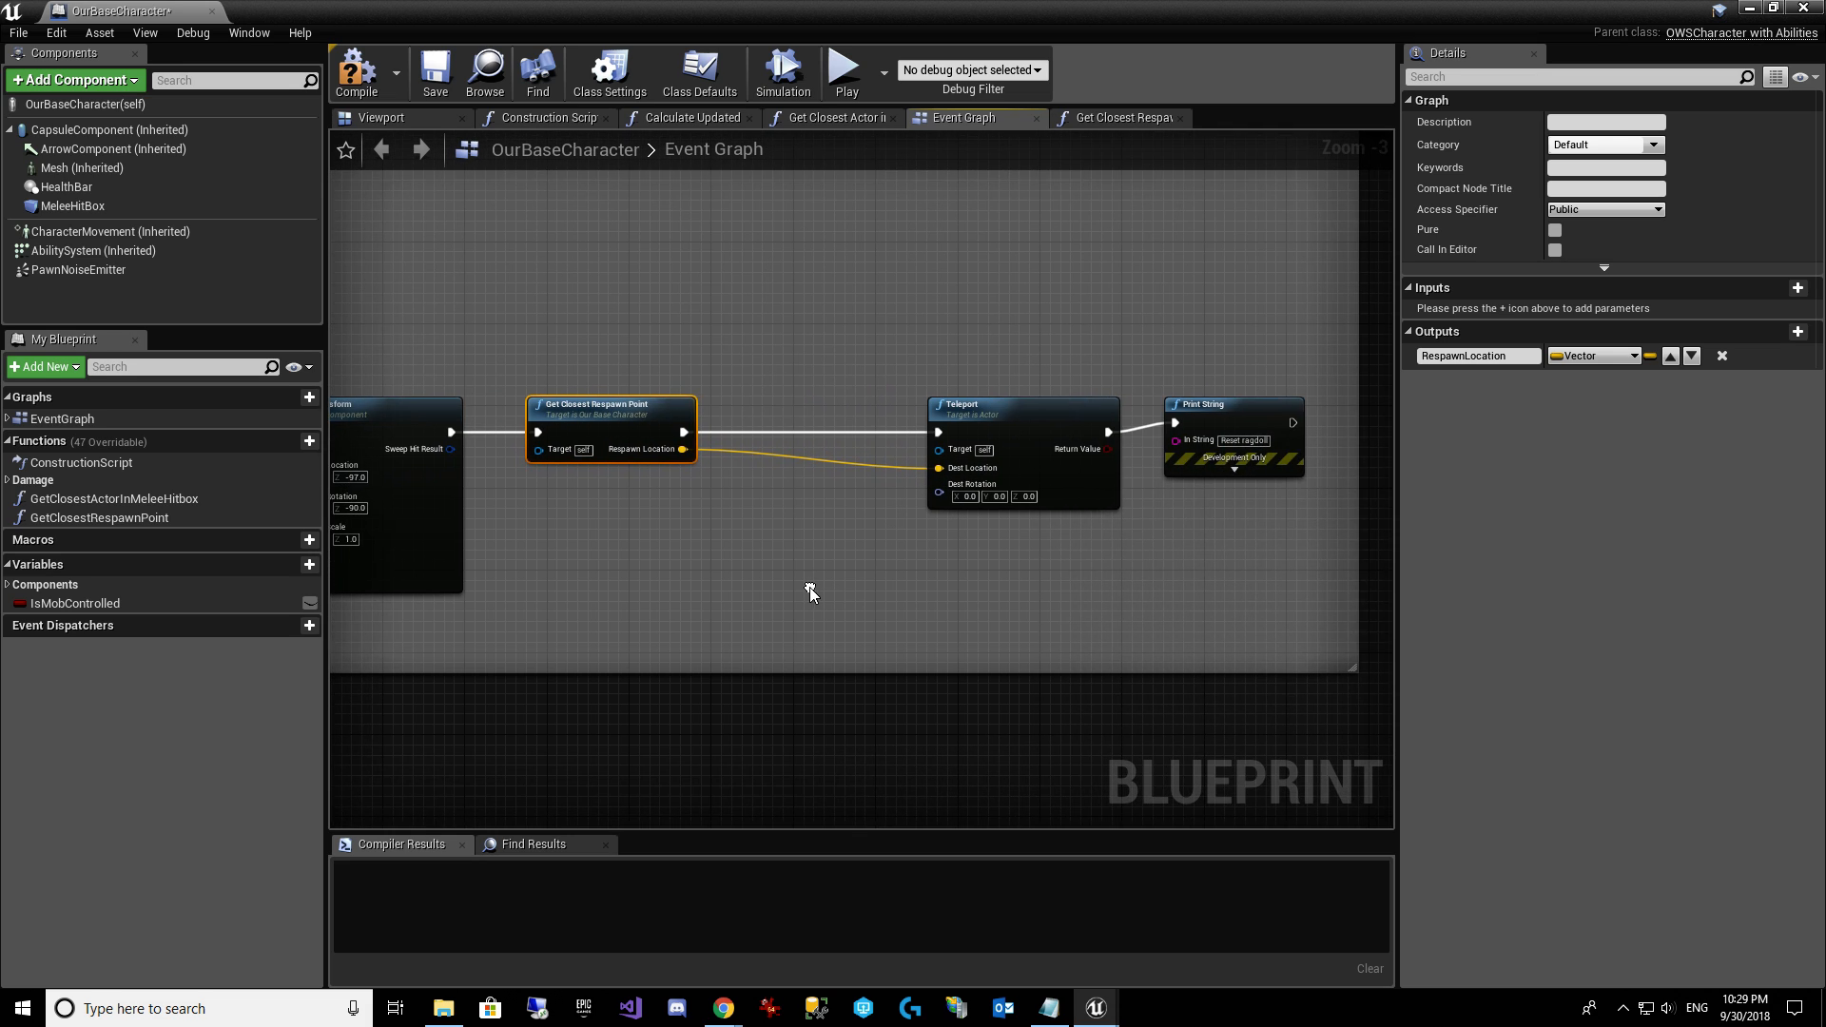
{"action": "left_click", "coordinate": [357, 71]}
{"action": "left_click", "coordinate": [433, 74]}
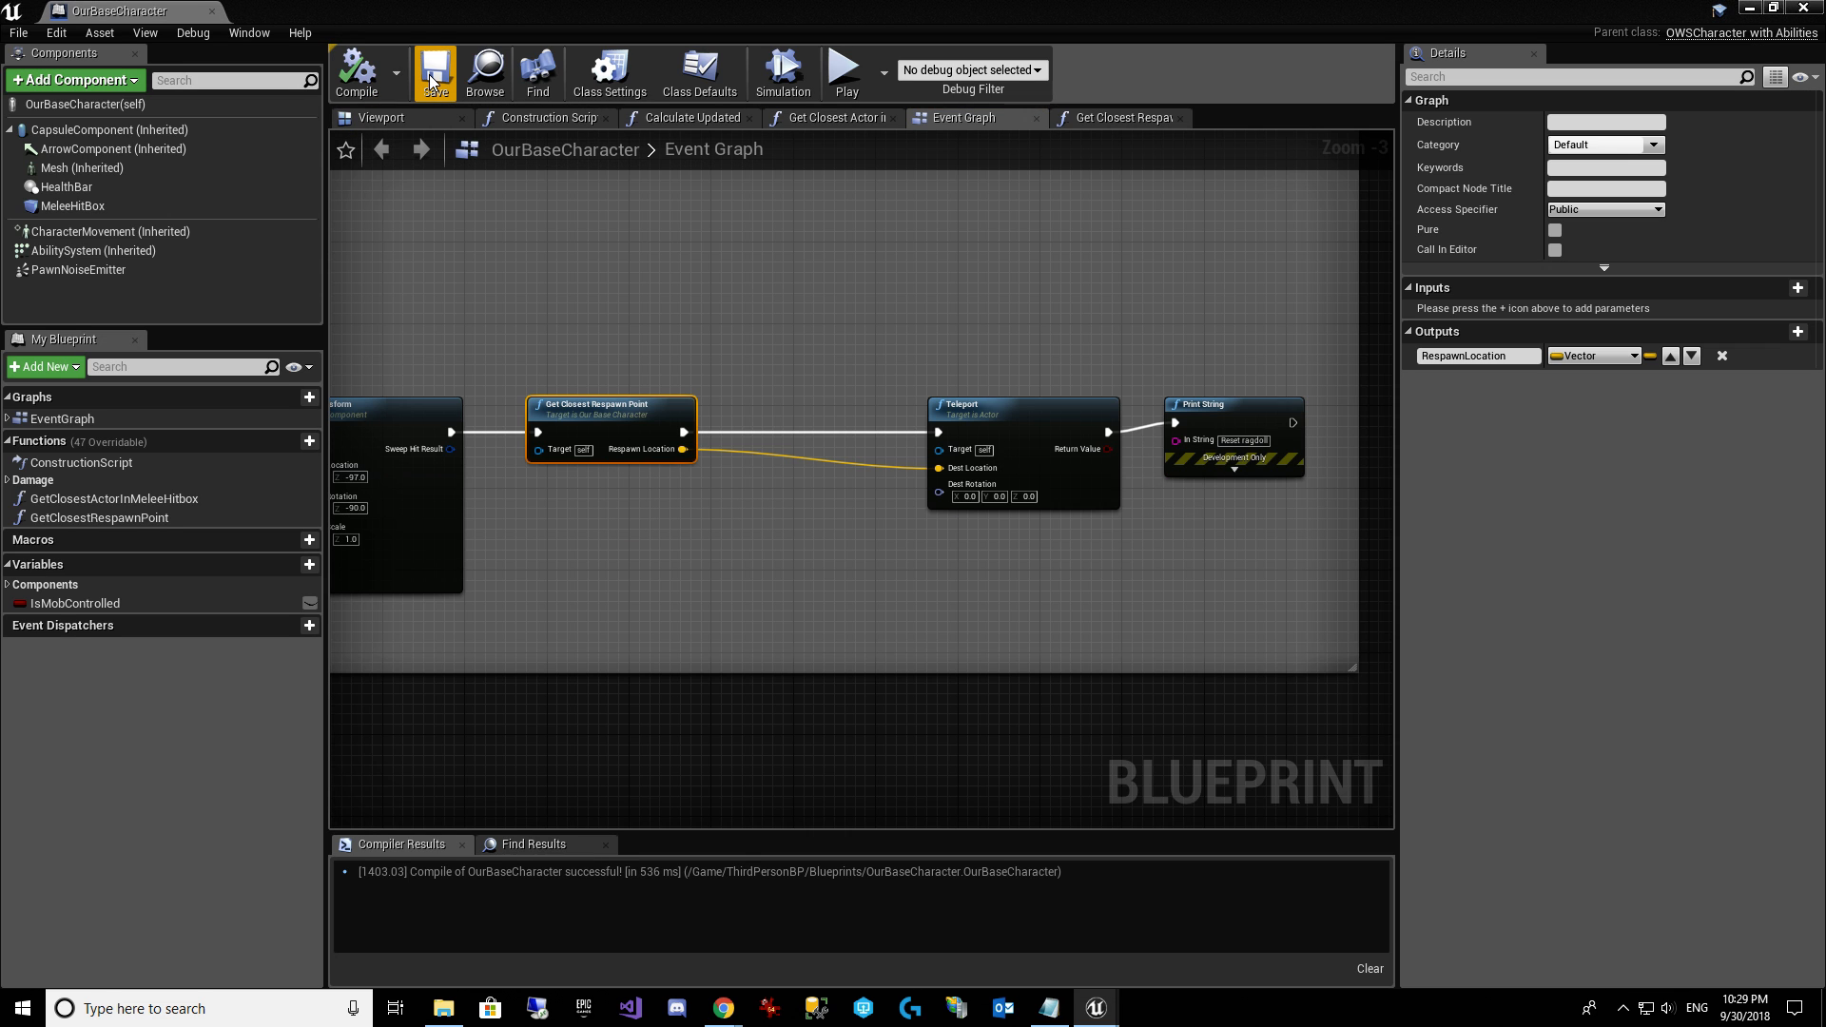
{"action": "left_click", "coordinate": [1750, 9]}
{"action": "left_click", "coordinate": [210, 693]}
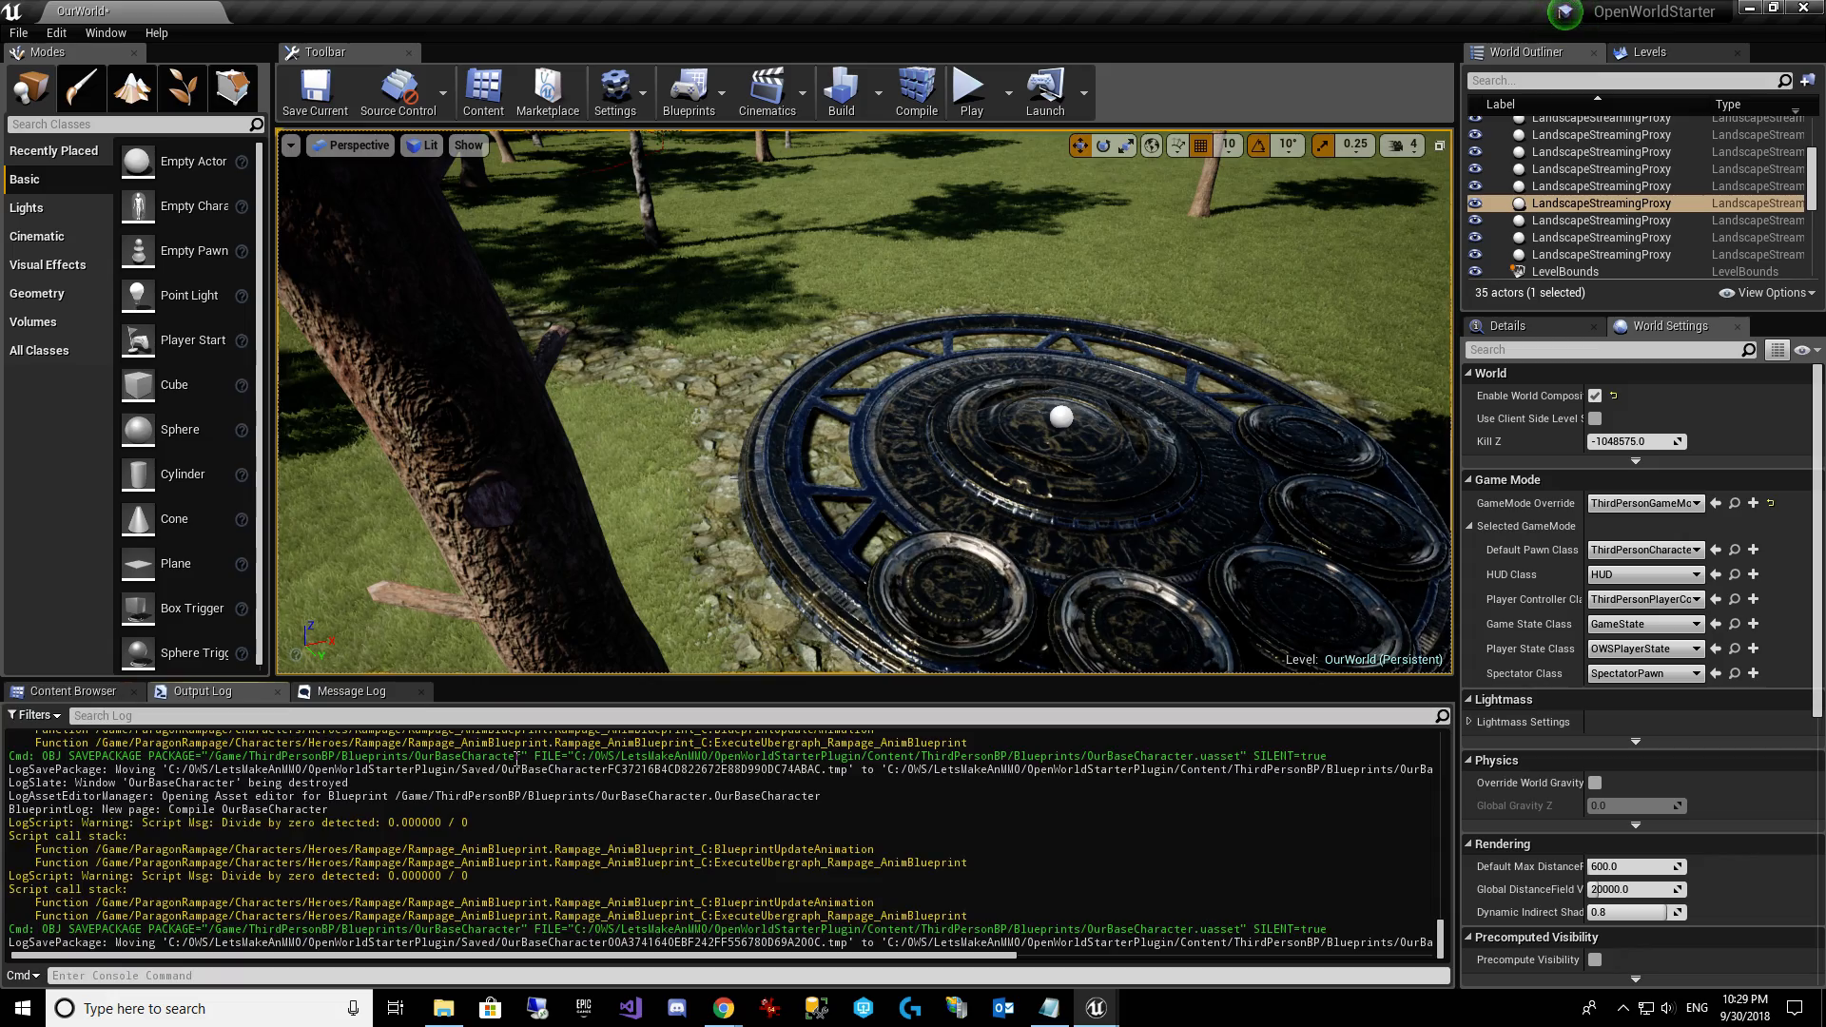
Play the level, run the character to the mob and attack with ability 1 until the character dies.
{"action": "left_click", "coordinate": [970, 90]}
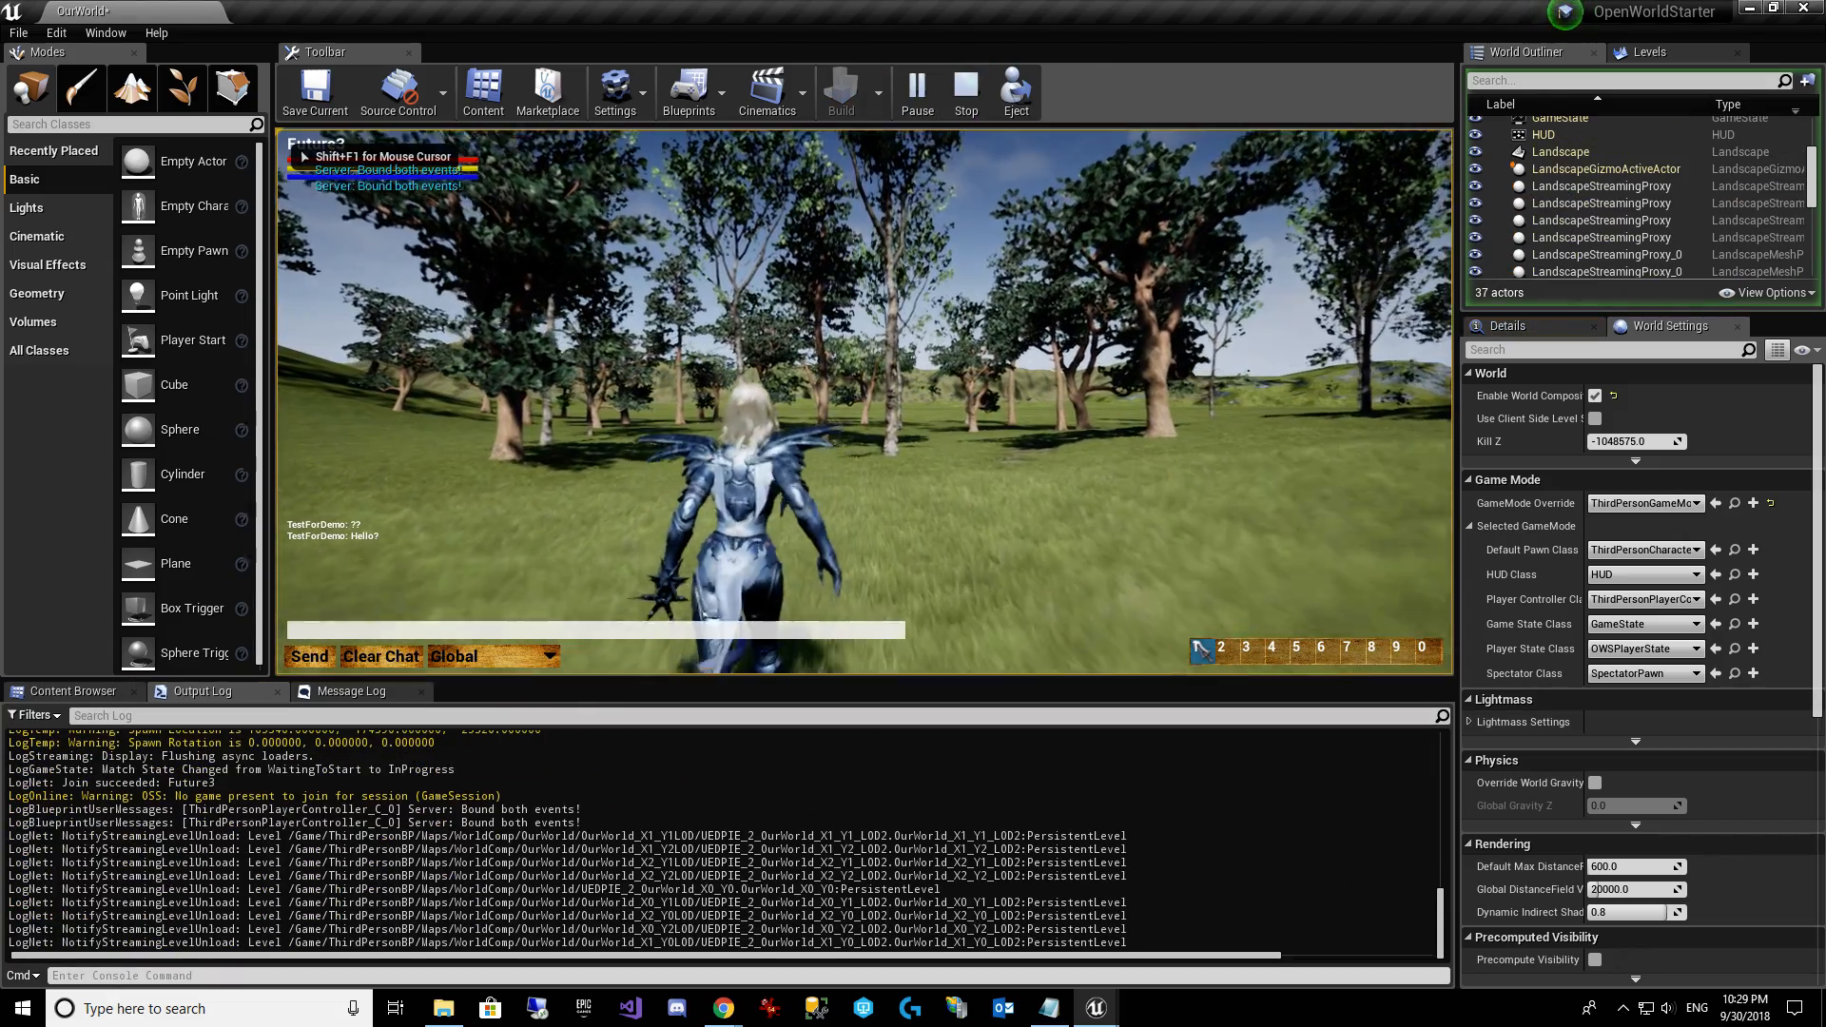
{"action": "key", "text": "w"}
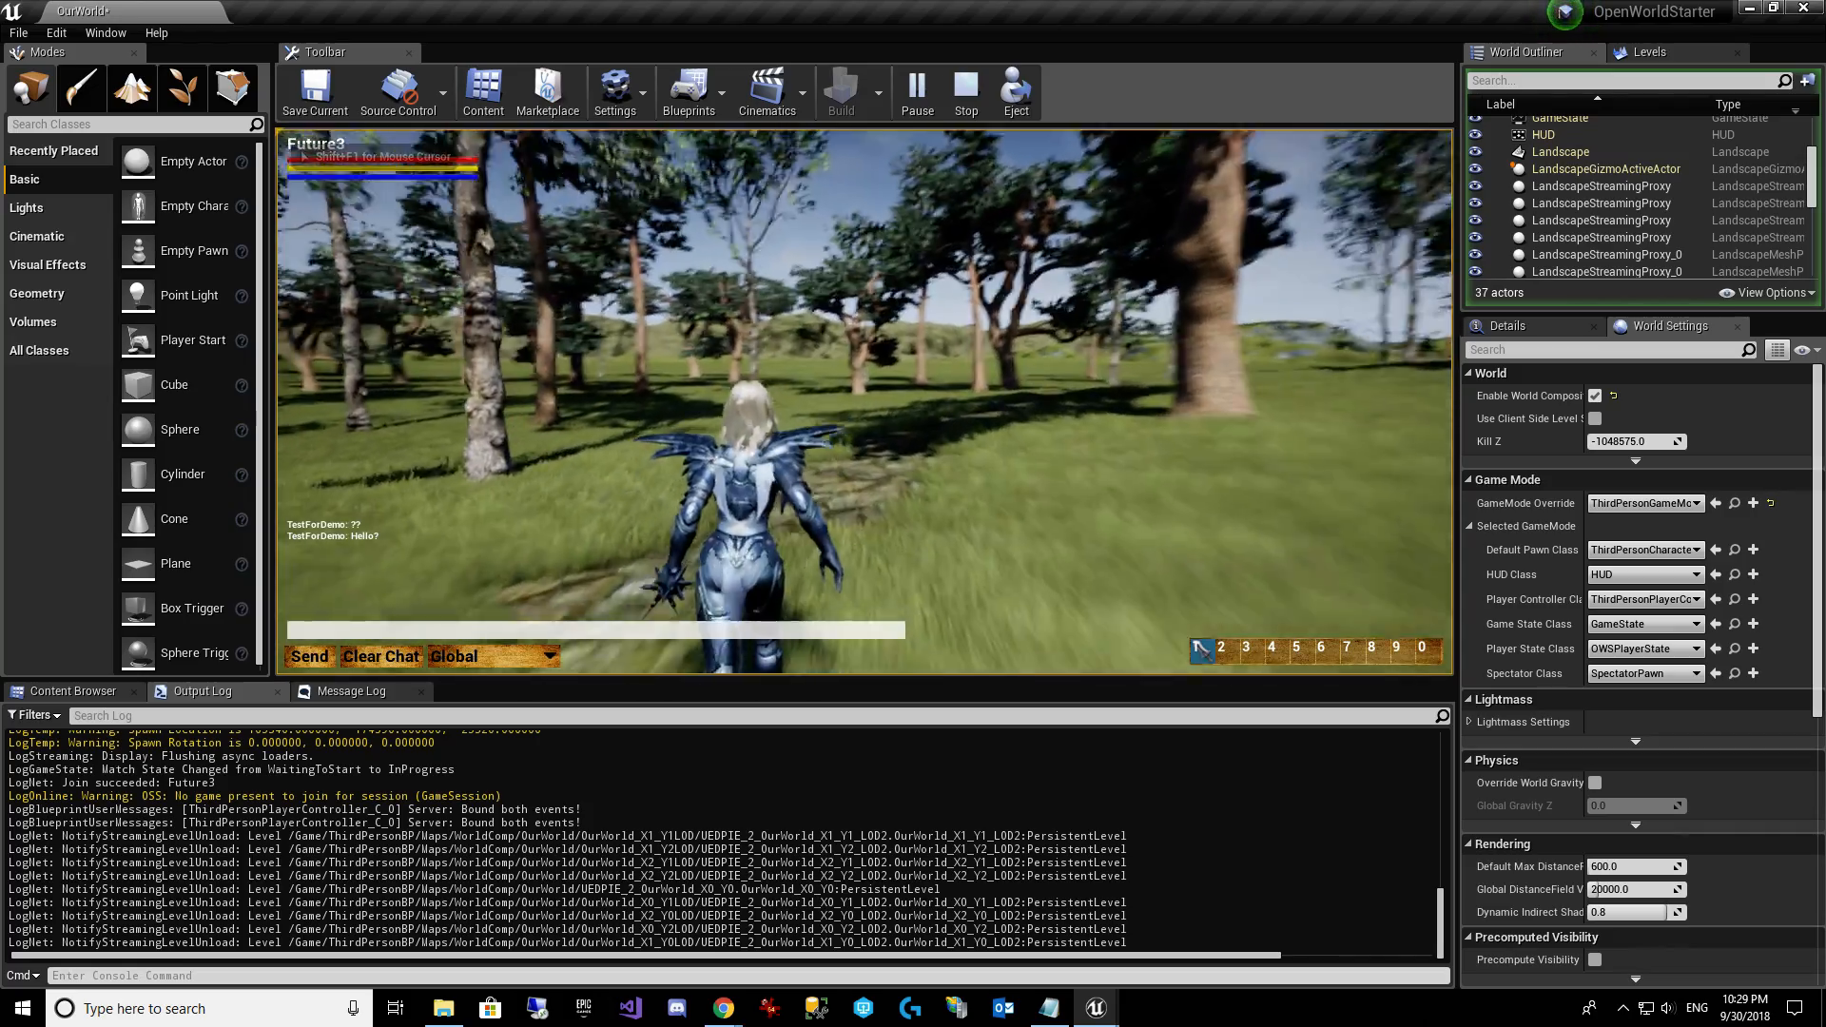
{"action": "key", "text": "w"}
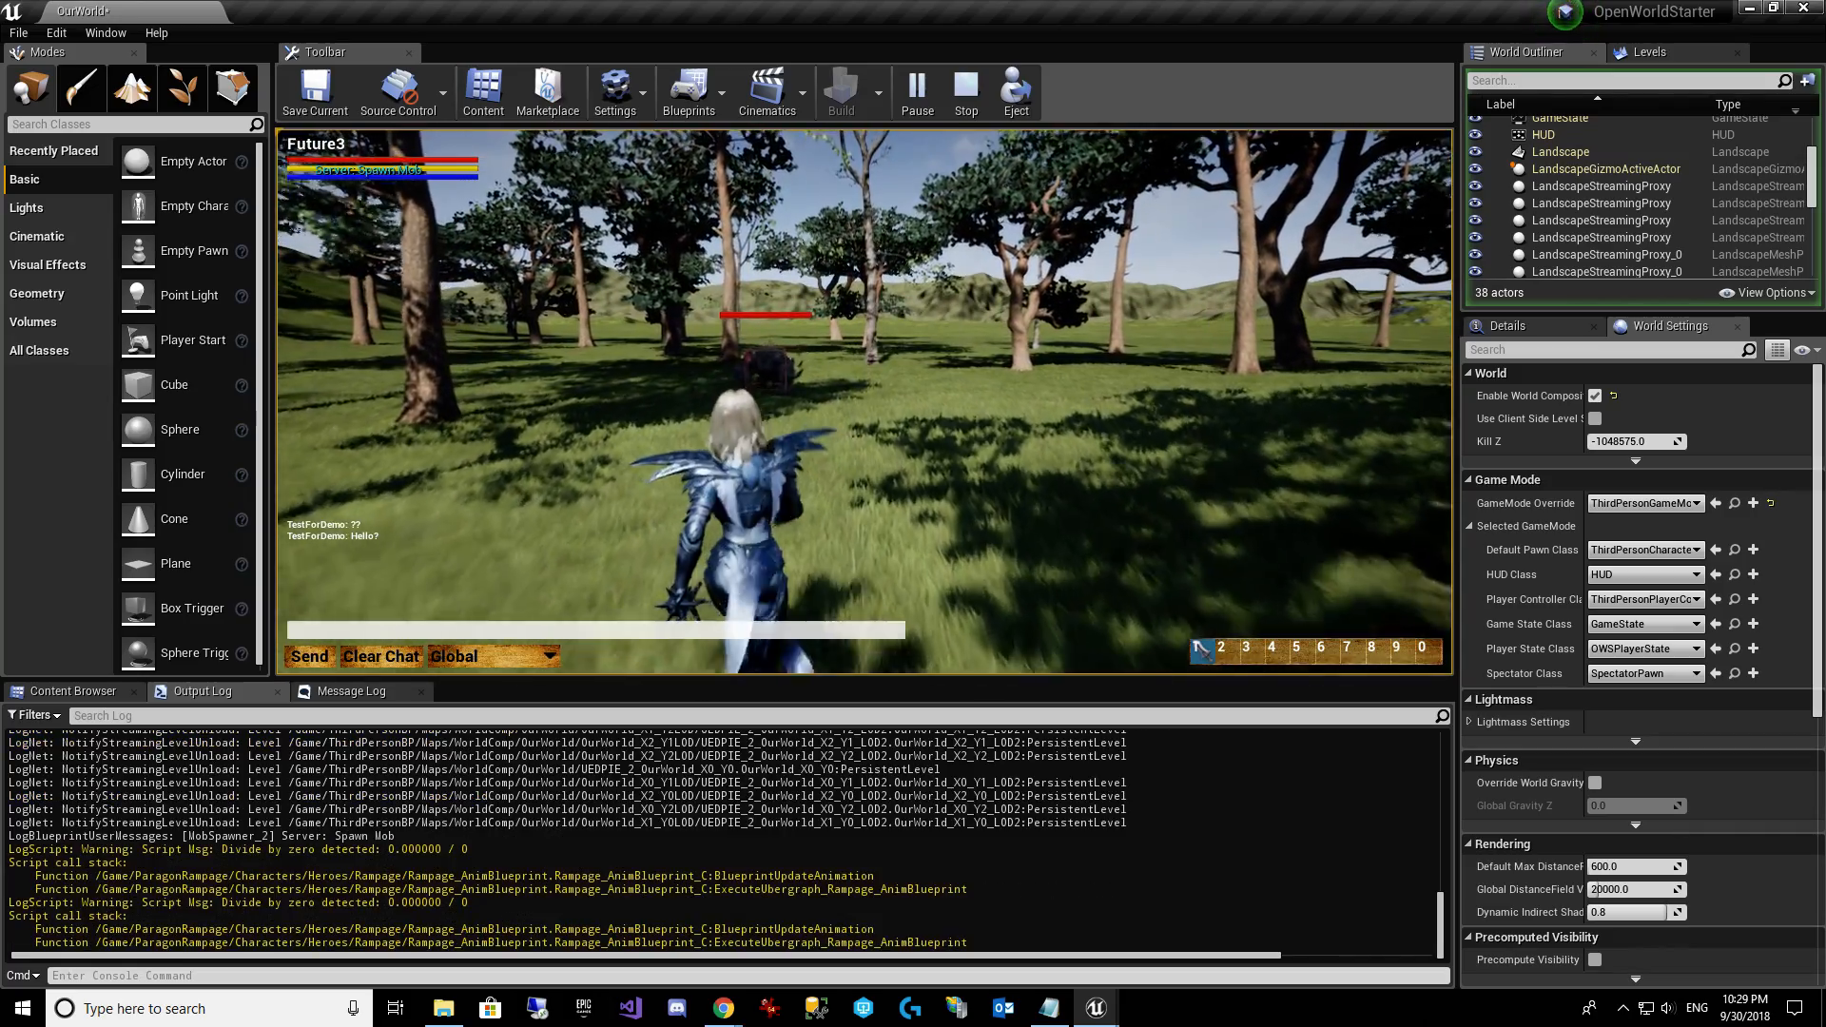
{"action": "key", "text": "w"}
{"action": "key", "text": "1"}
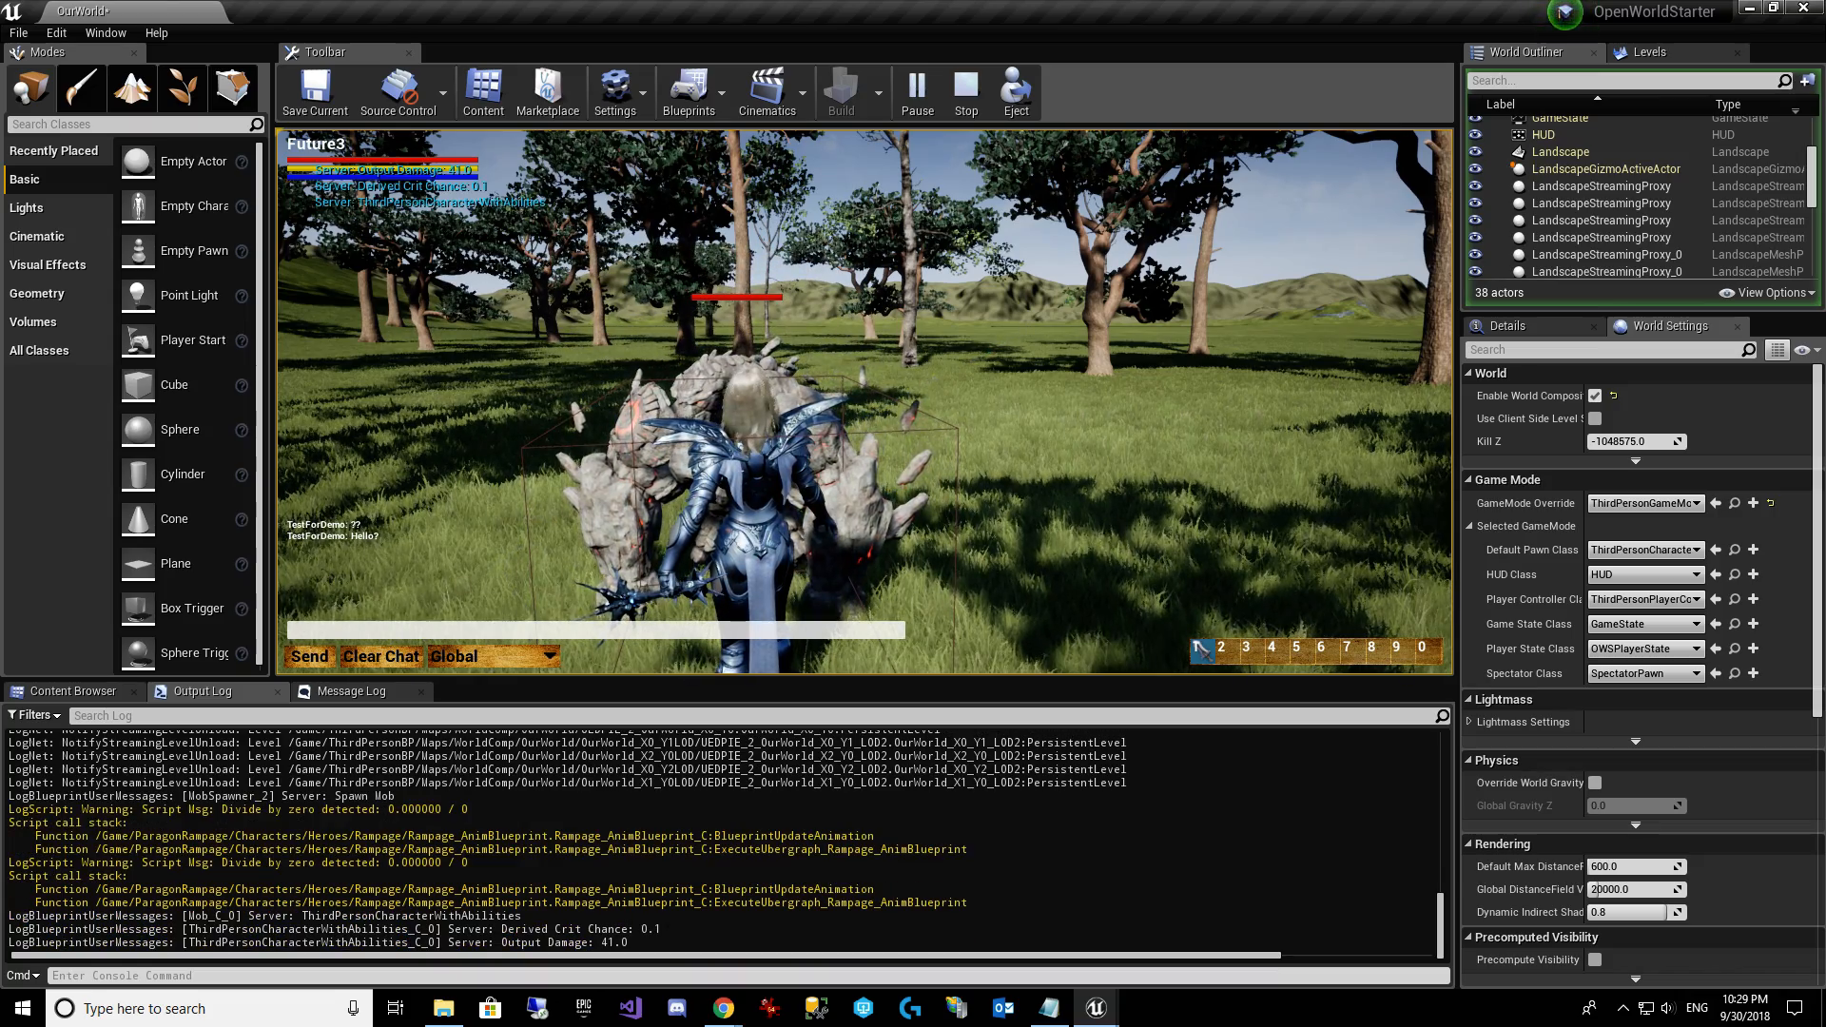
{"action": "key", "text": "1"}
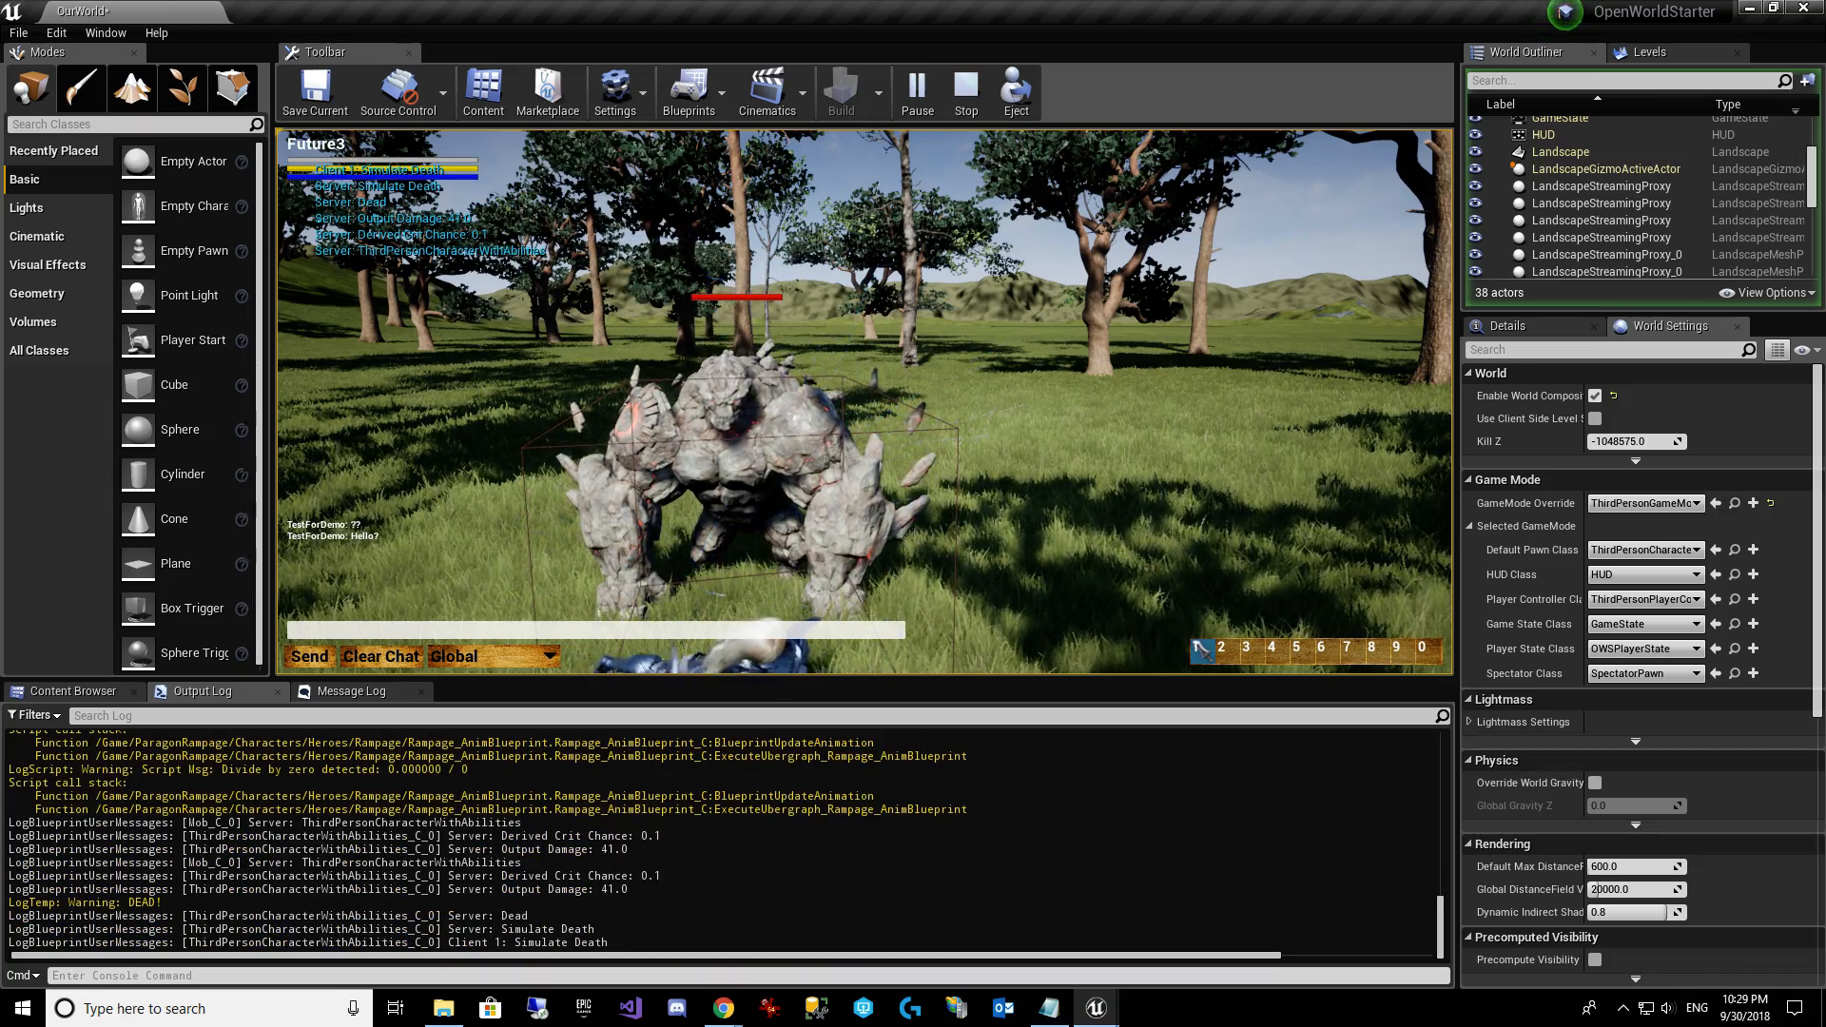
{"action": "key", "text": "1"}
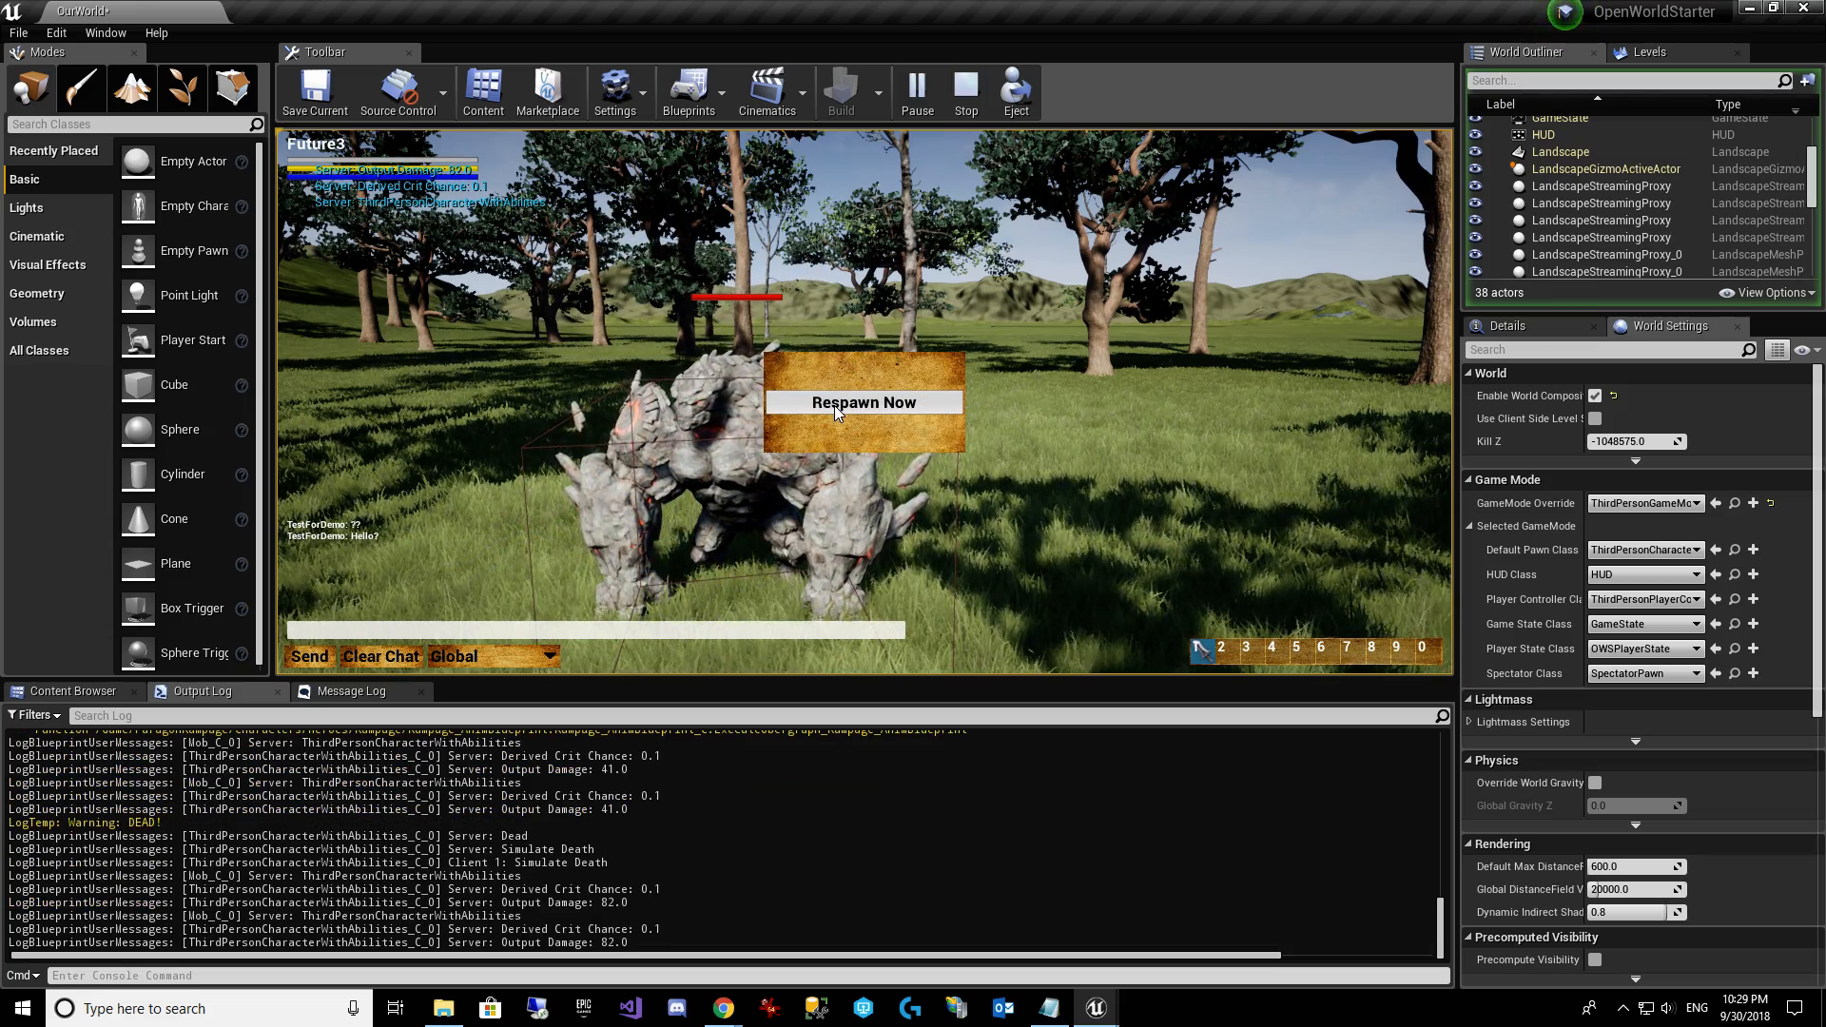
Respawn the dead character with Respawn Now, repeating it after the second death, and return control to the game.
{"action": "left_click", "coordinate": [835, 405]}
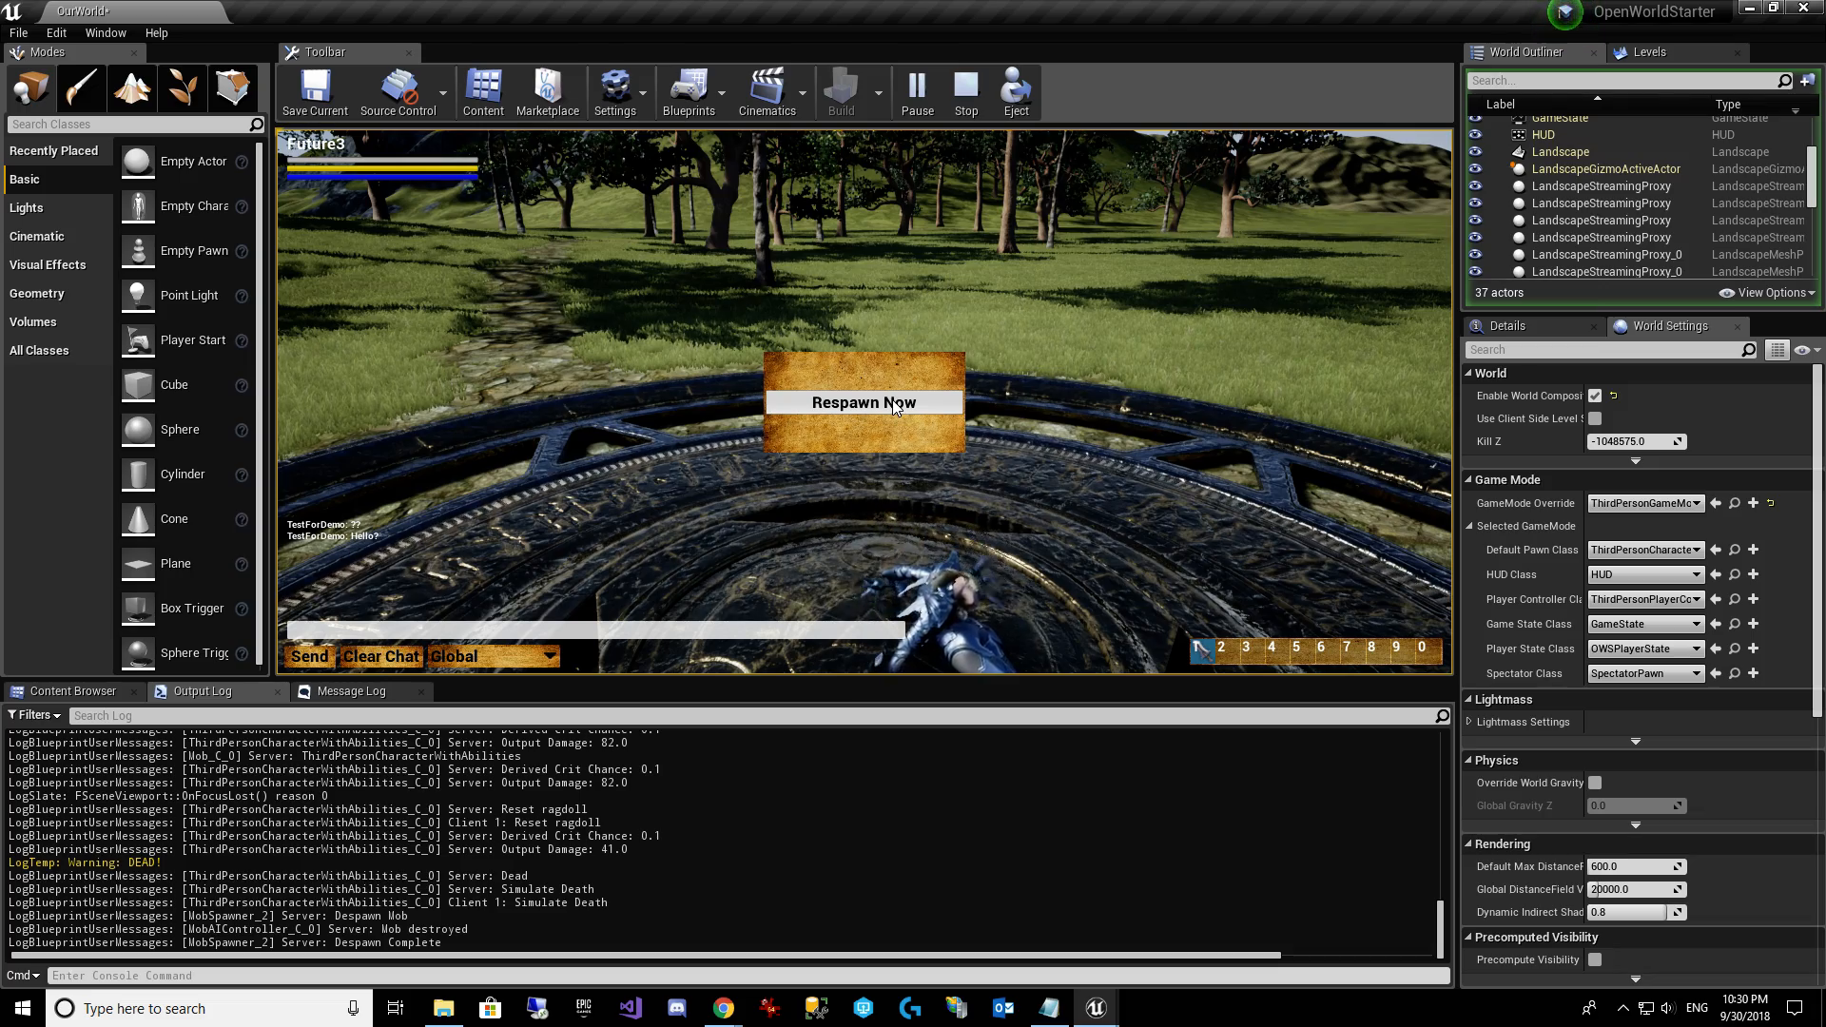
{"action": "left_click", "coordinate": [894, 405]}
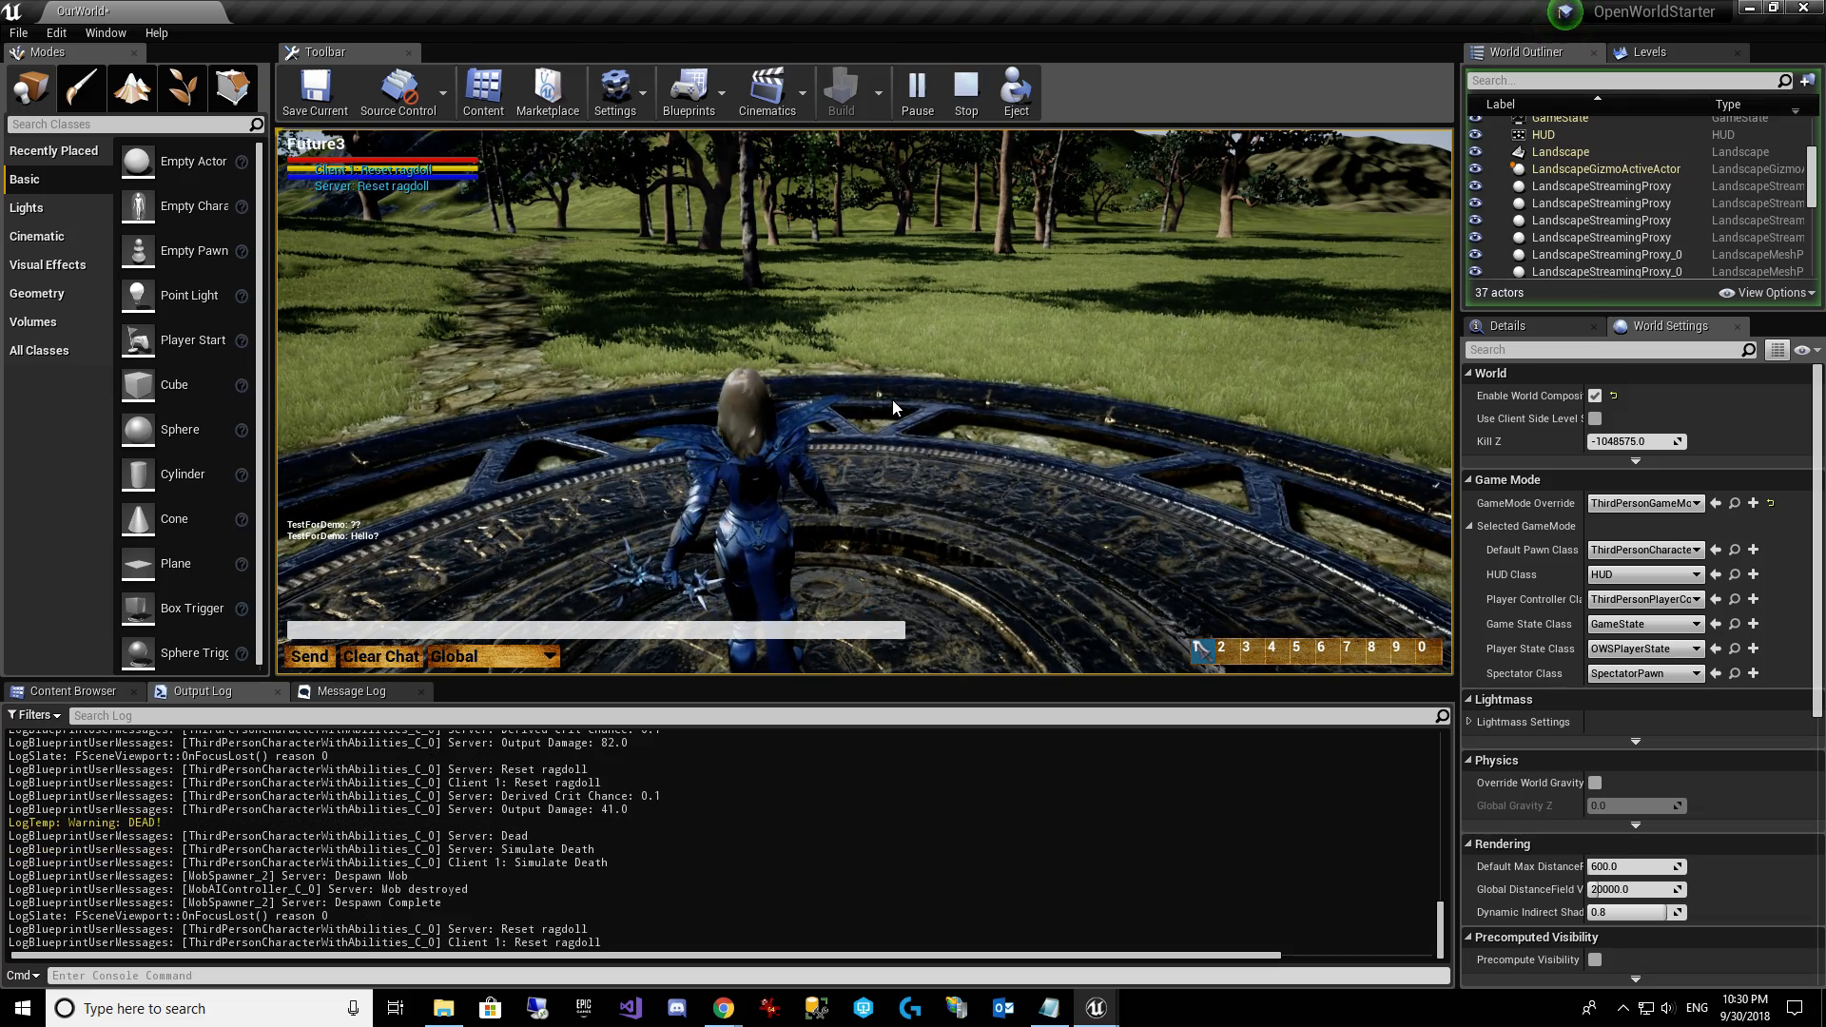
{"action": "left_click", "coordinate": [894, 401]}
Run the respawned character around the respawn platform and along the stone path, then end the play session.
{"action": "key", "text": "w"}
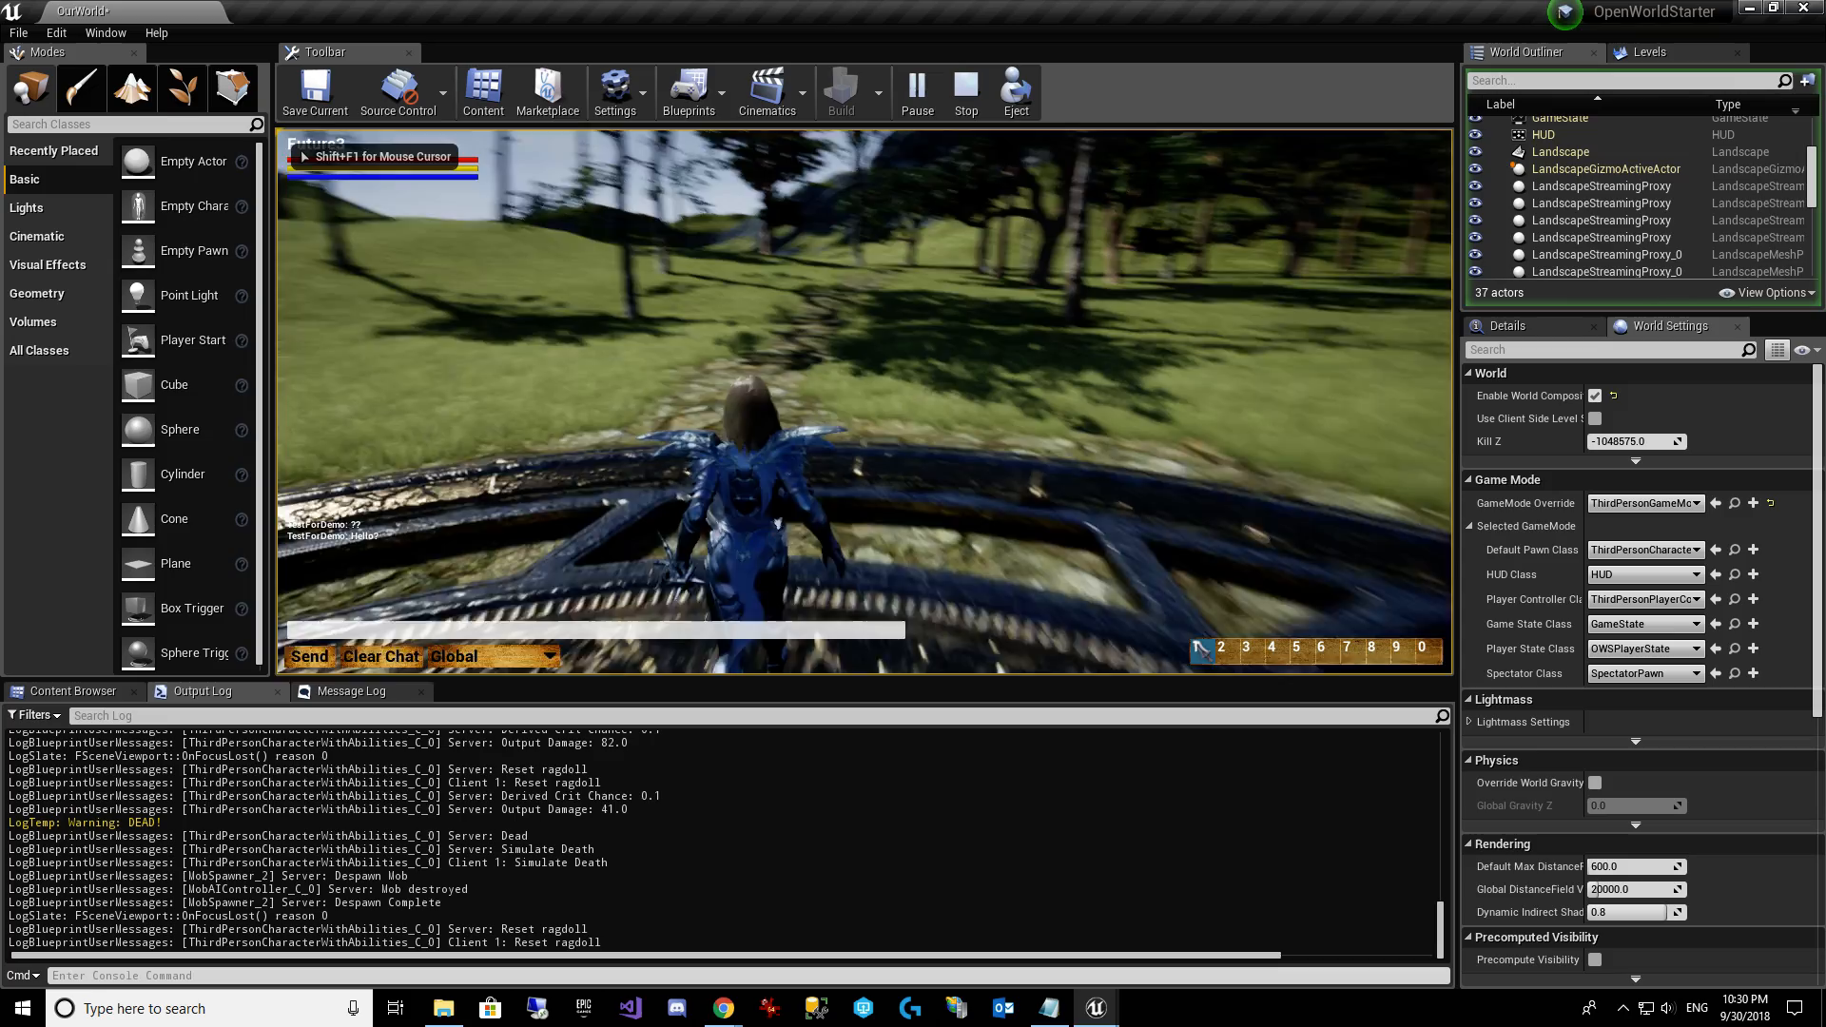
{"action": "key", "text": "w"}
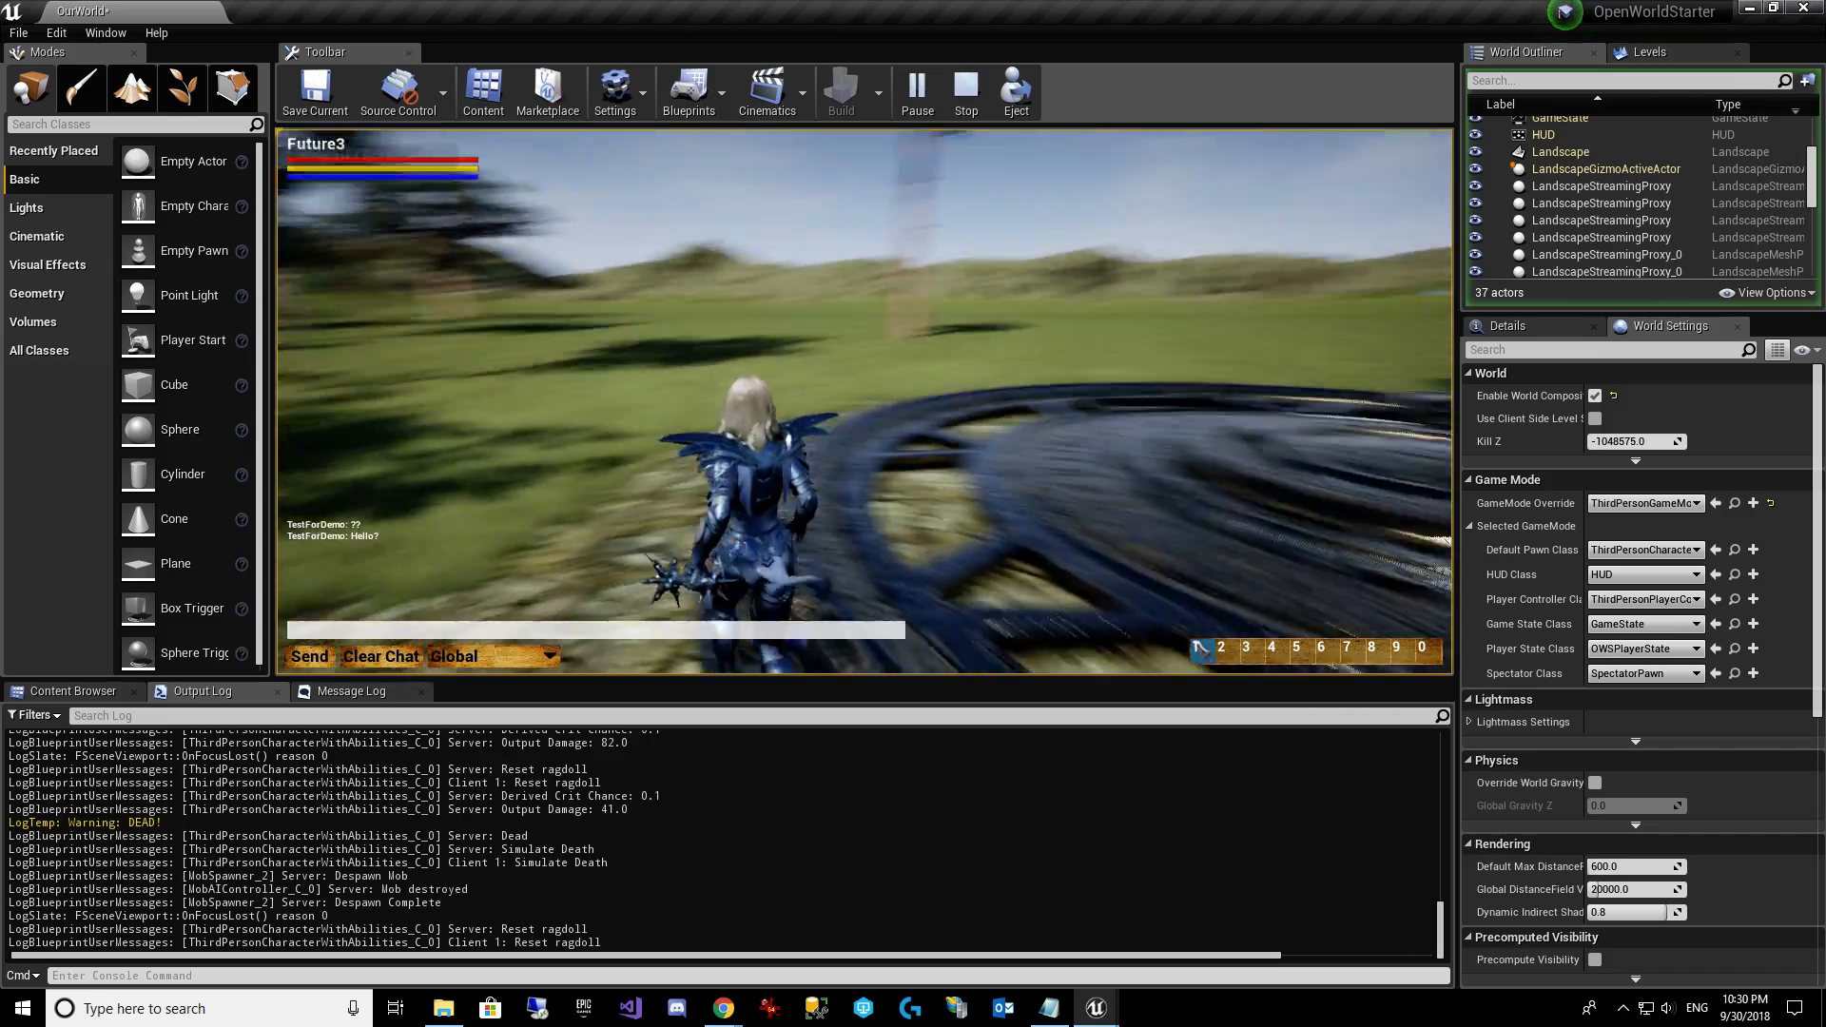
{"action": "key", "text": "w"}
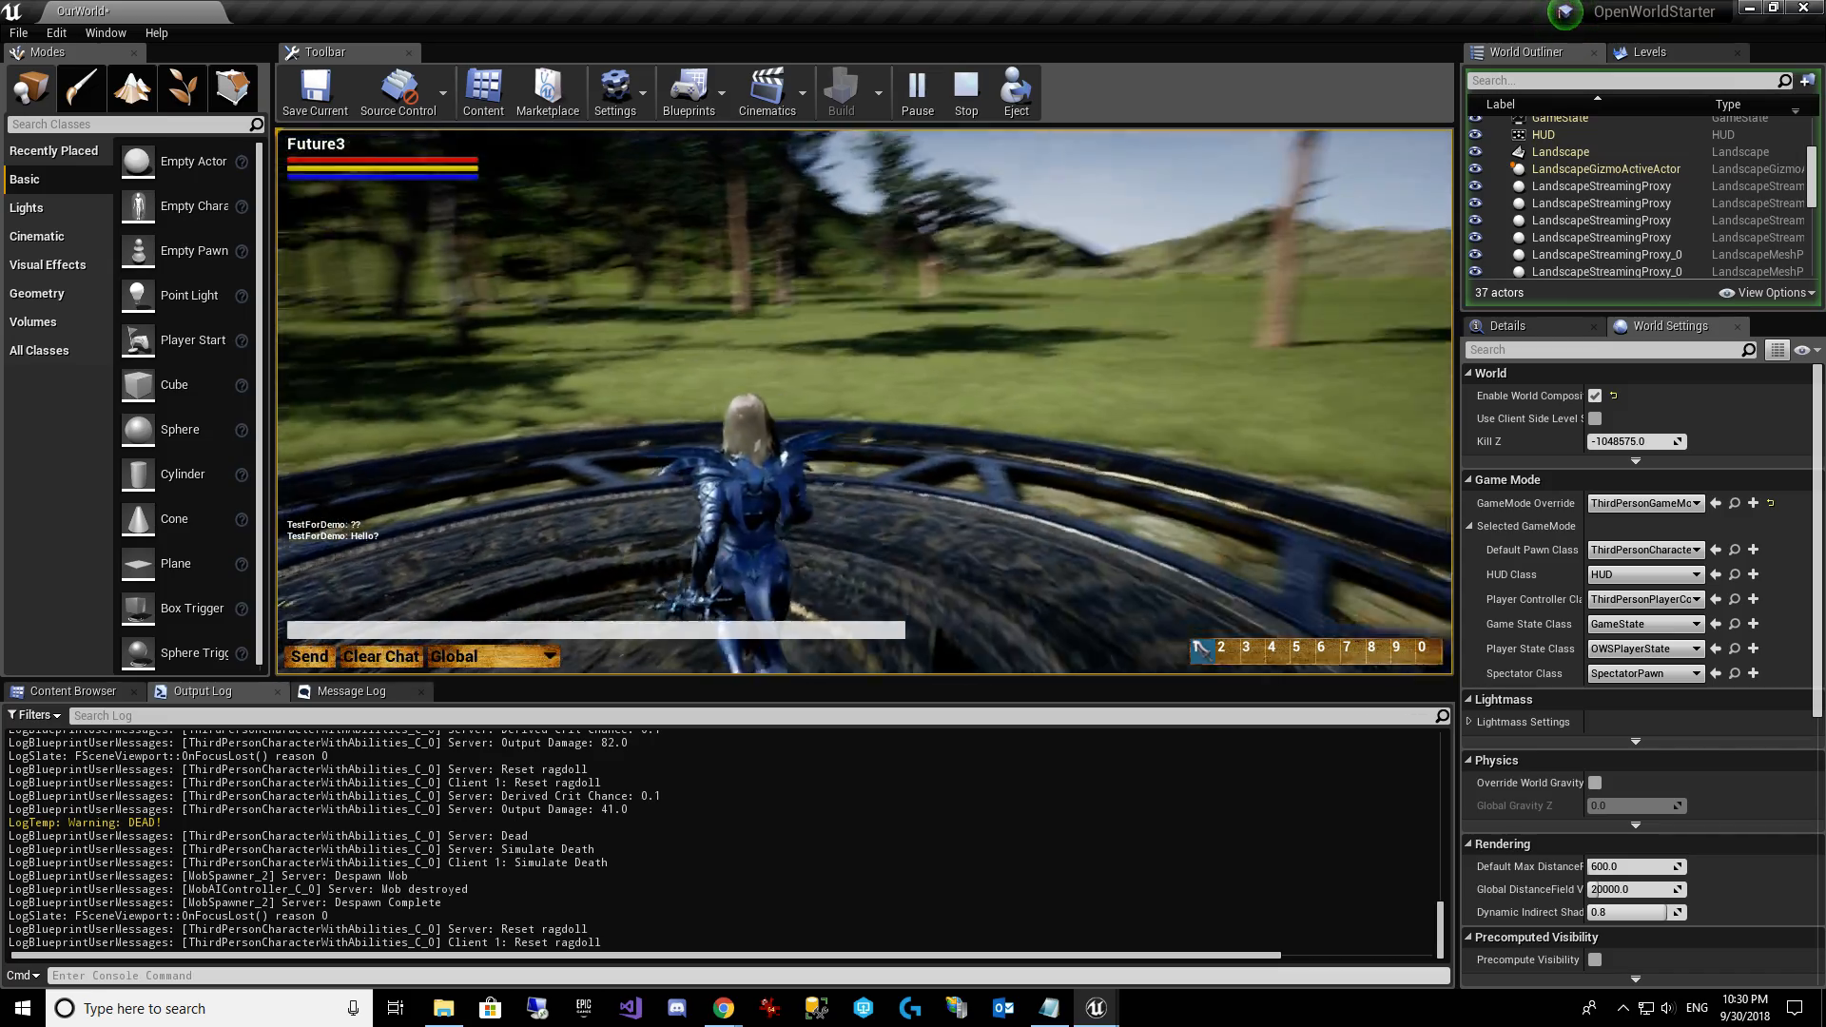
{"action": "key", "text": "w"}
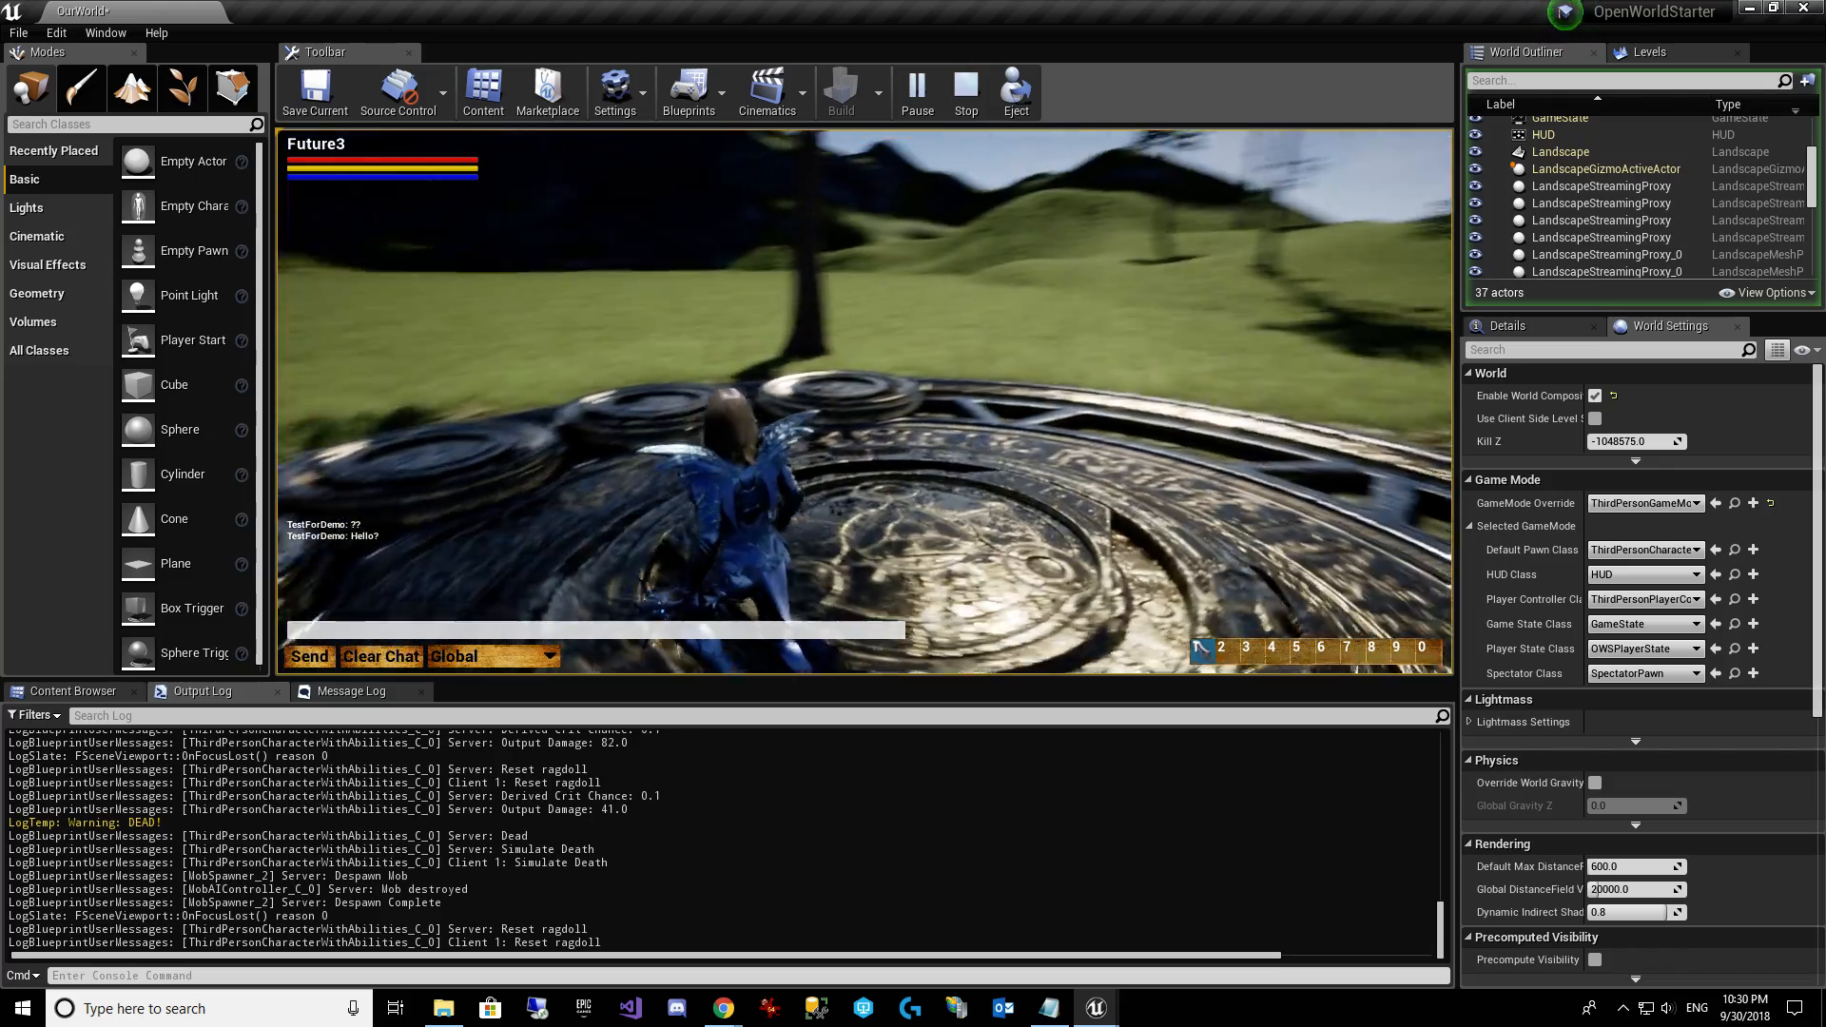
{"action": "key", "text": "w"}
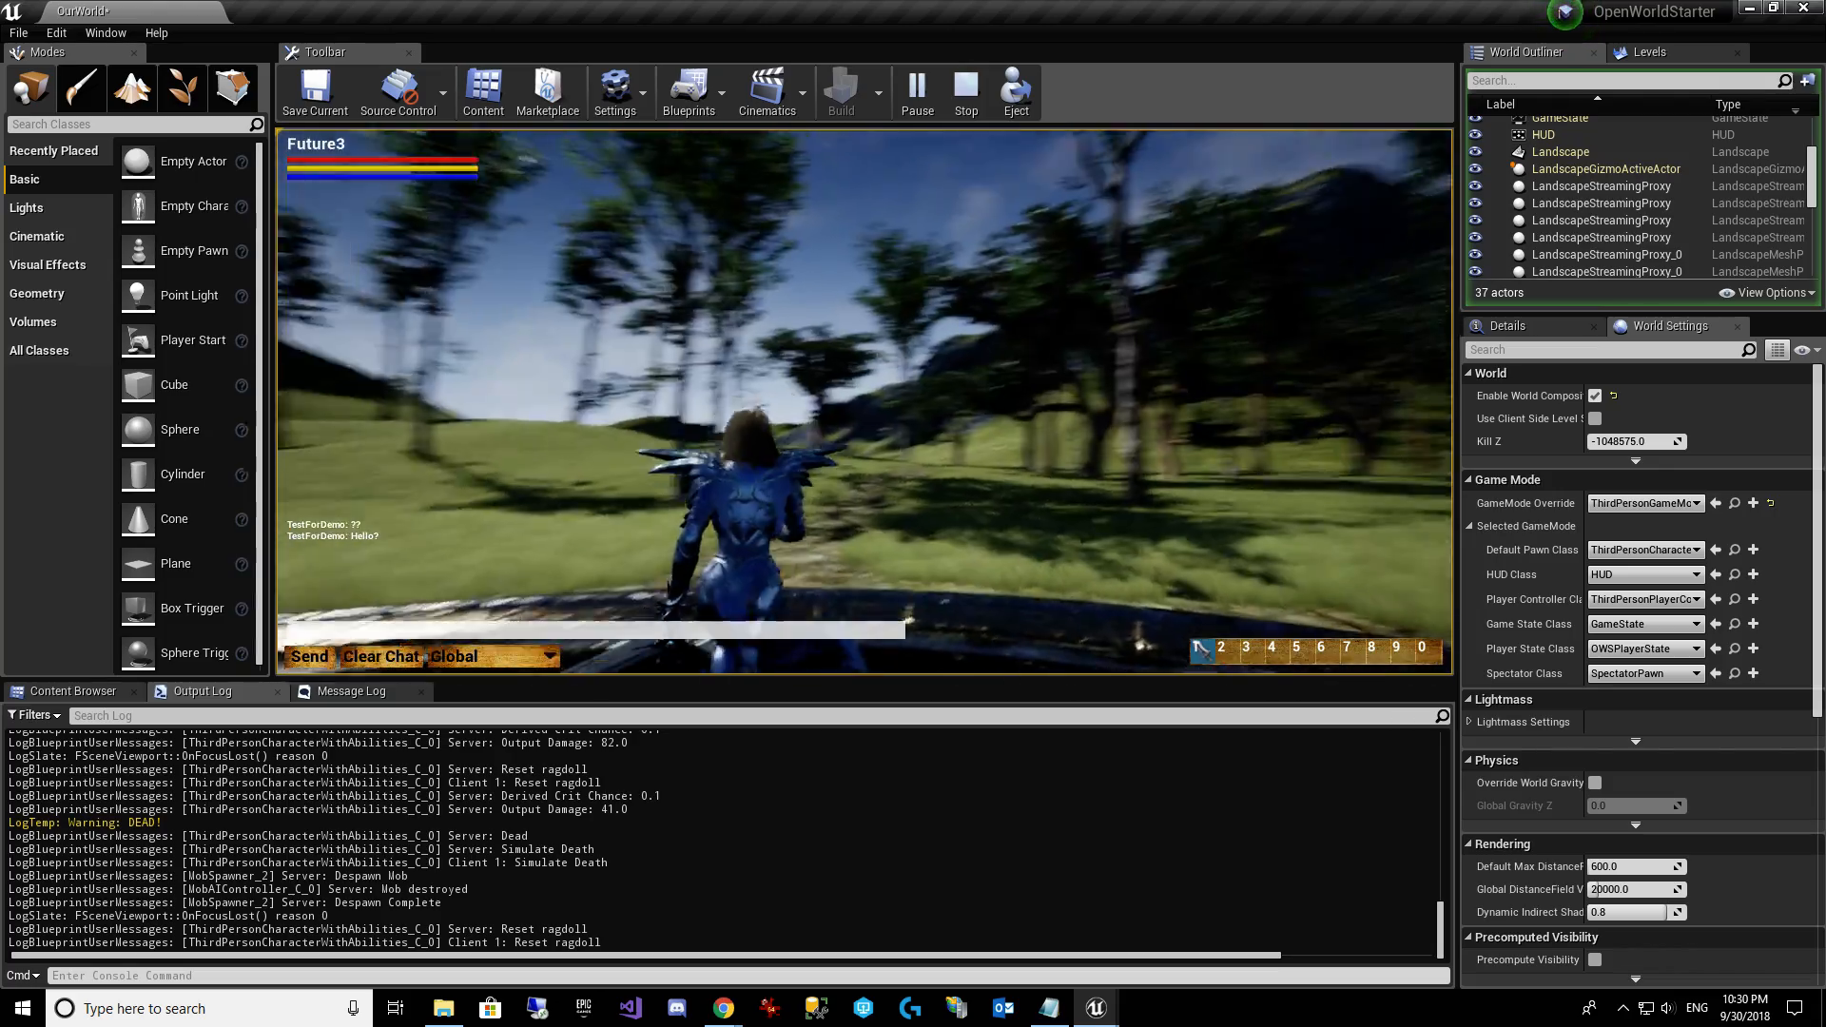
{"action": "key", "text": "w"}
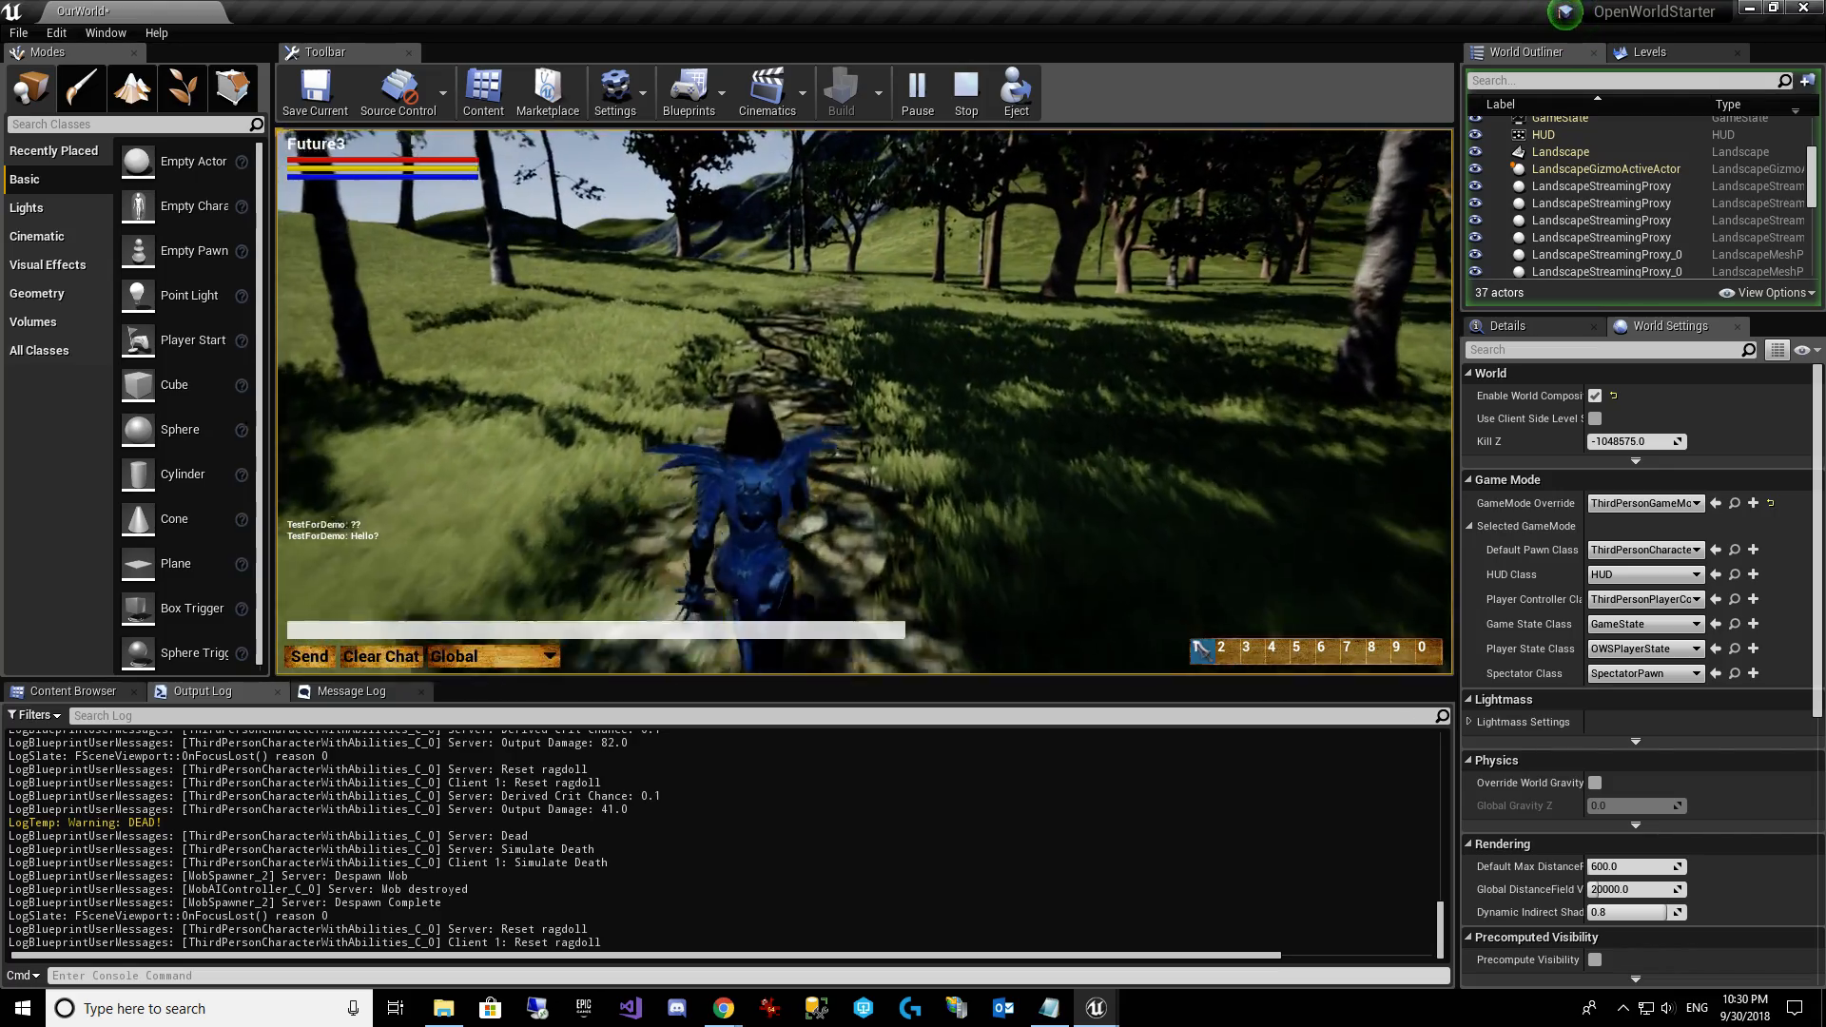
{"action": "key", "text": "w"}
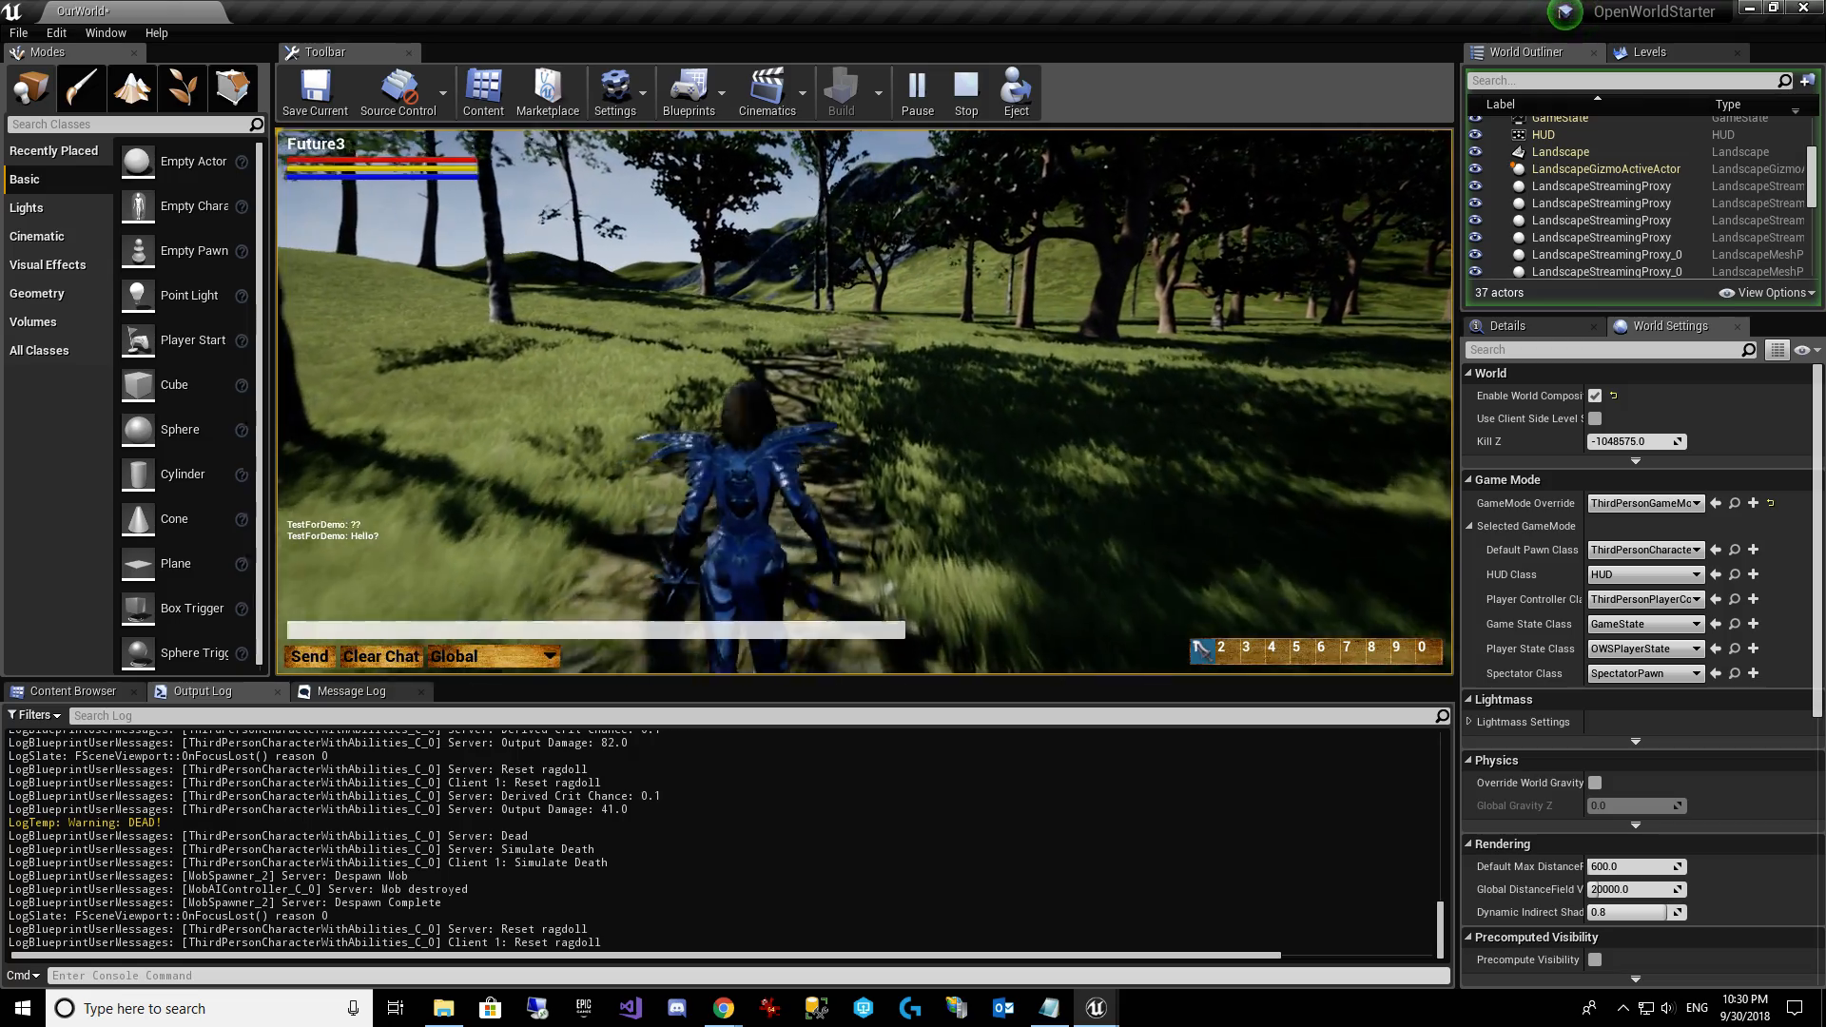
{"action": "key", "text": "w"}
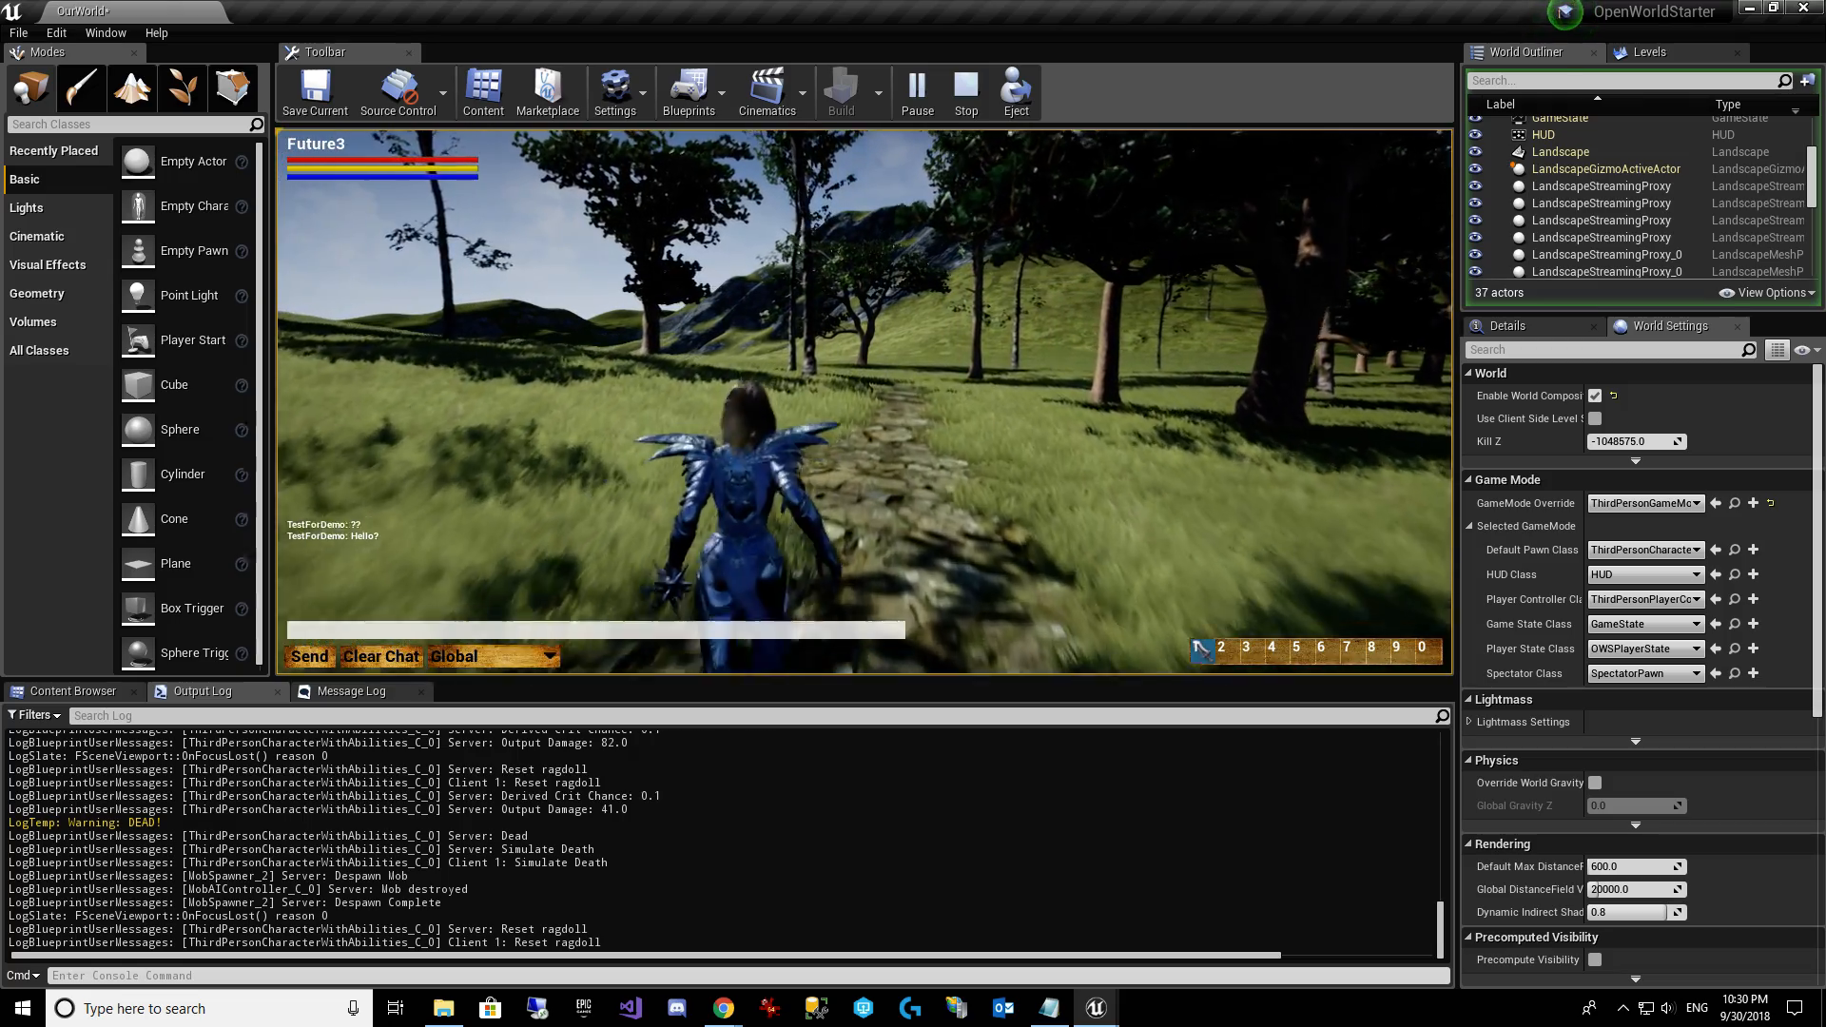
{"action": "key", "text": "w"}
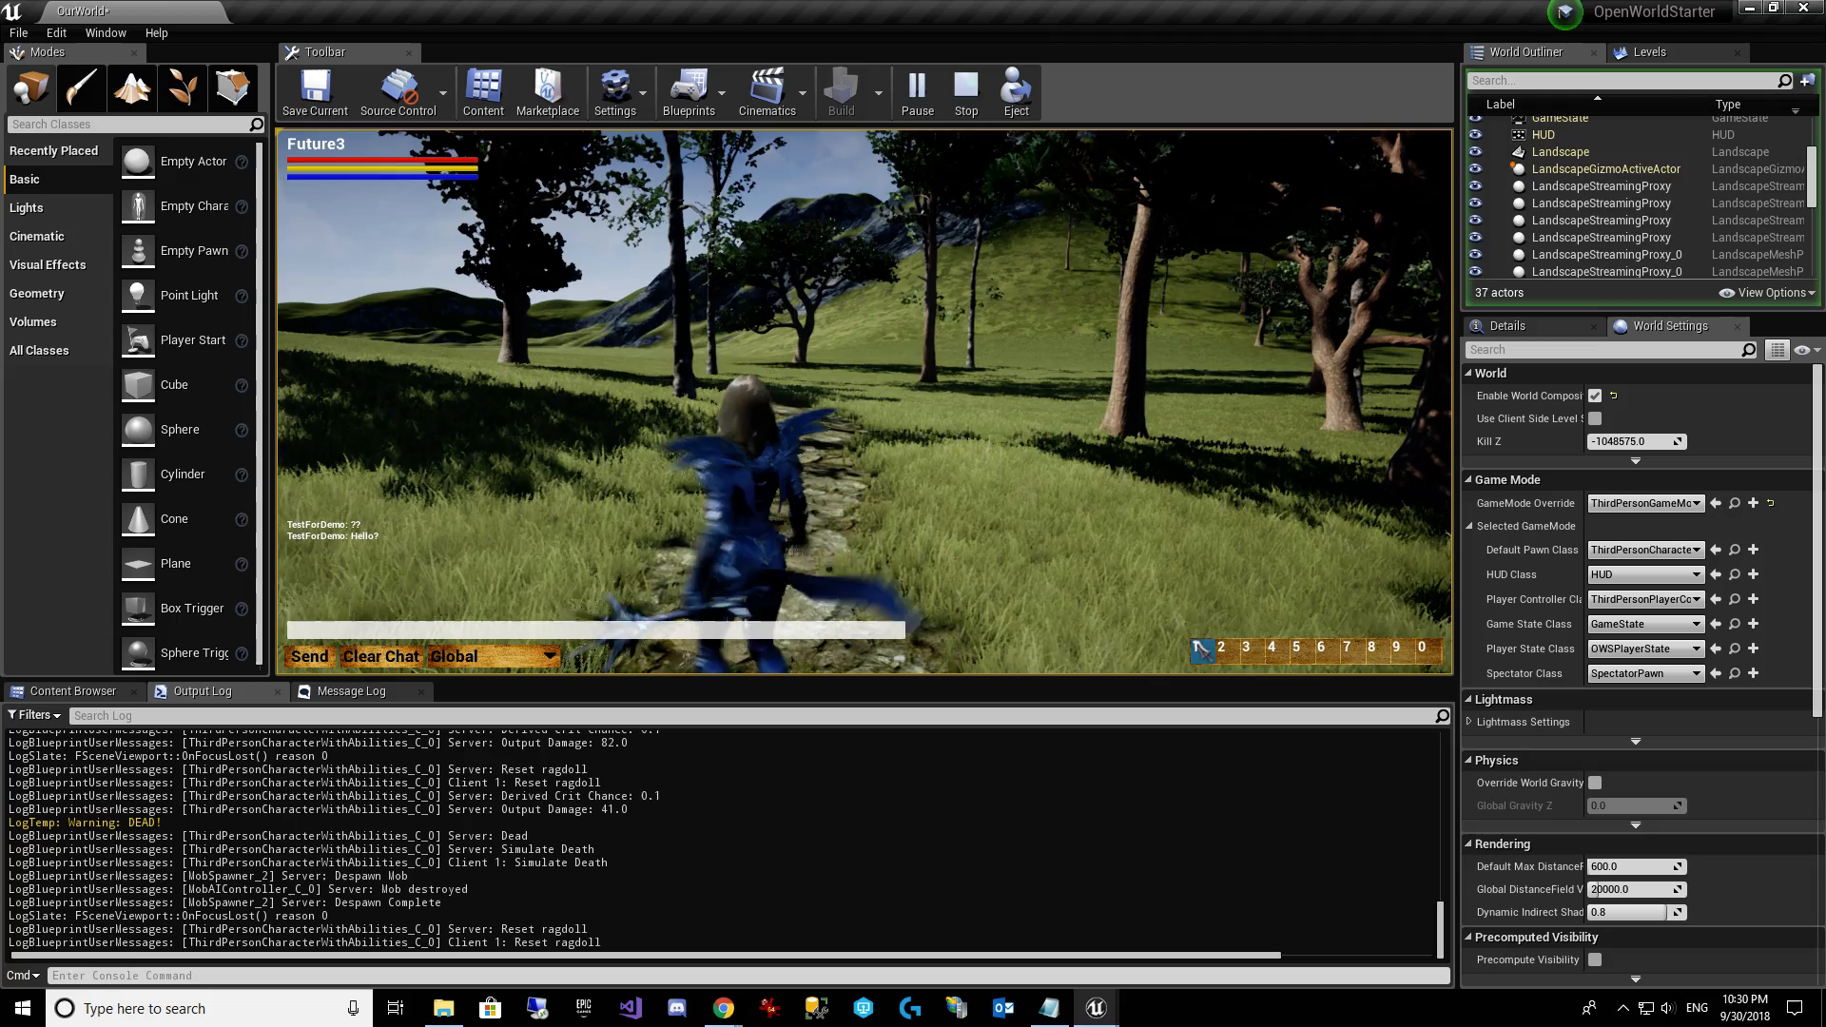
{"action": "key", "text": "Escape"}
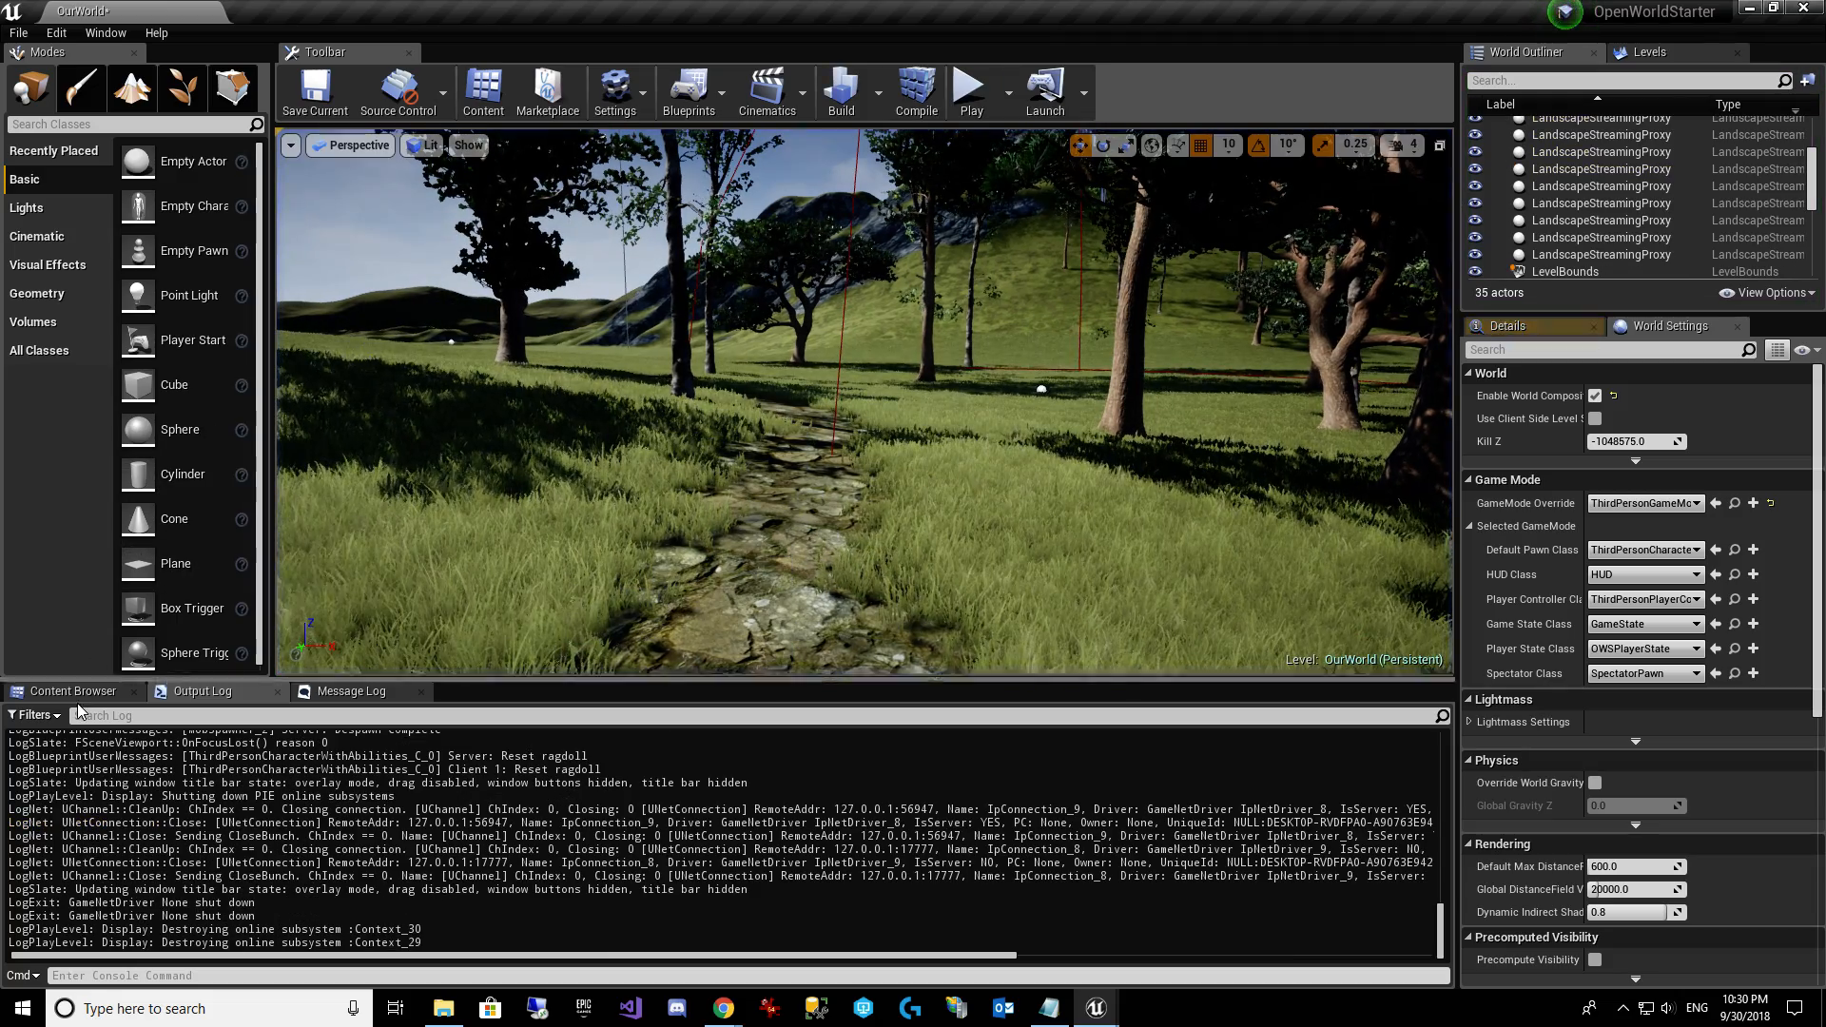
Save all modified levels and blueprints of the project from the Content Browser.
{"action": "left_click", "coordinate": [75, 692]}
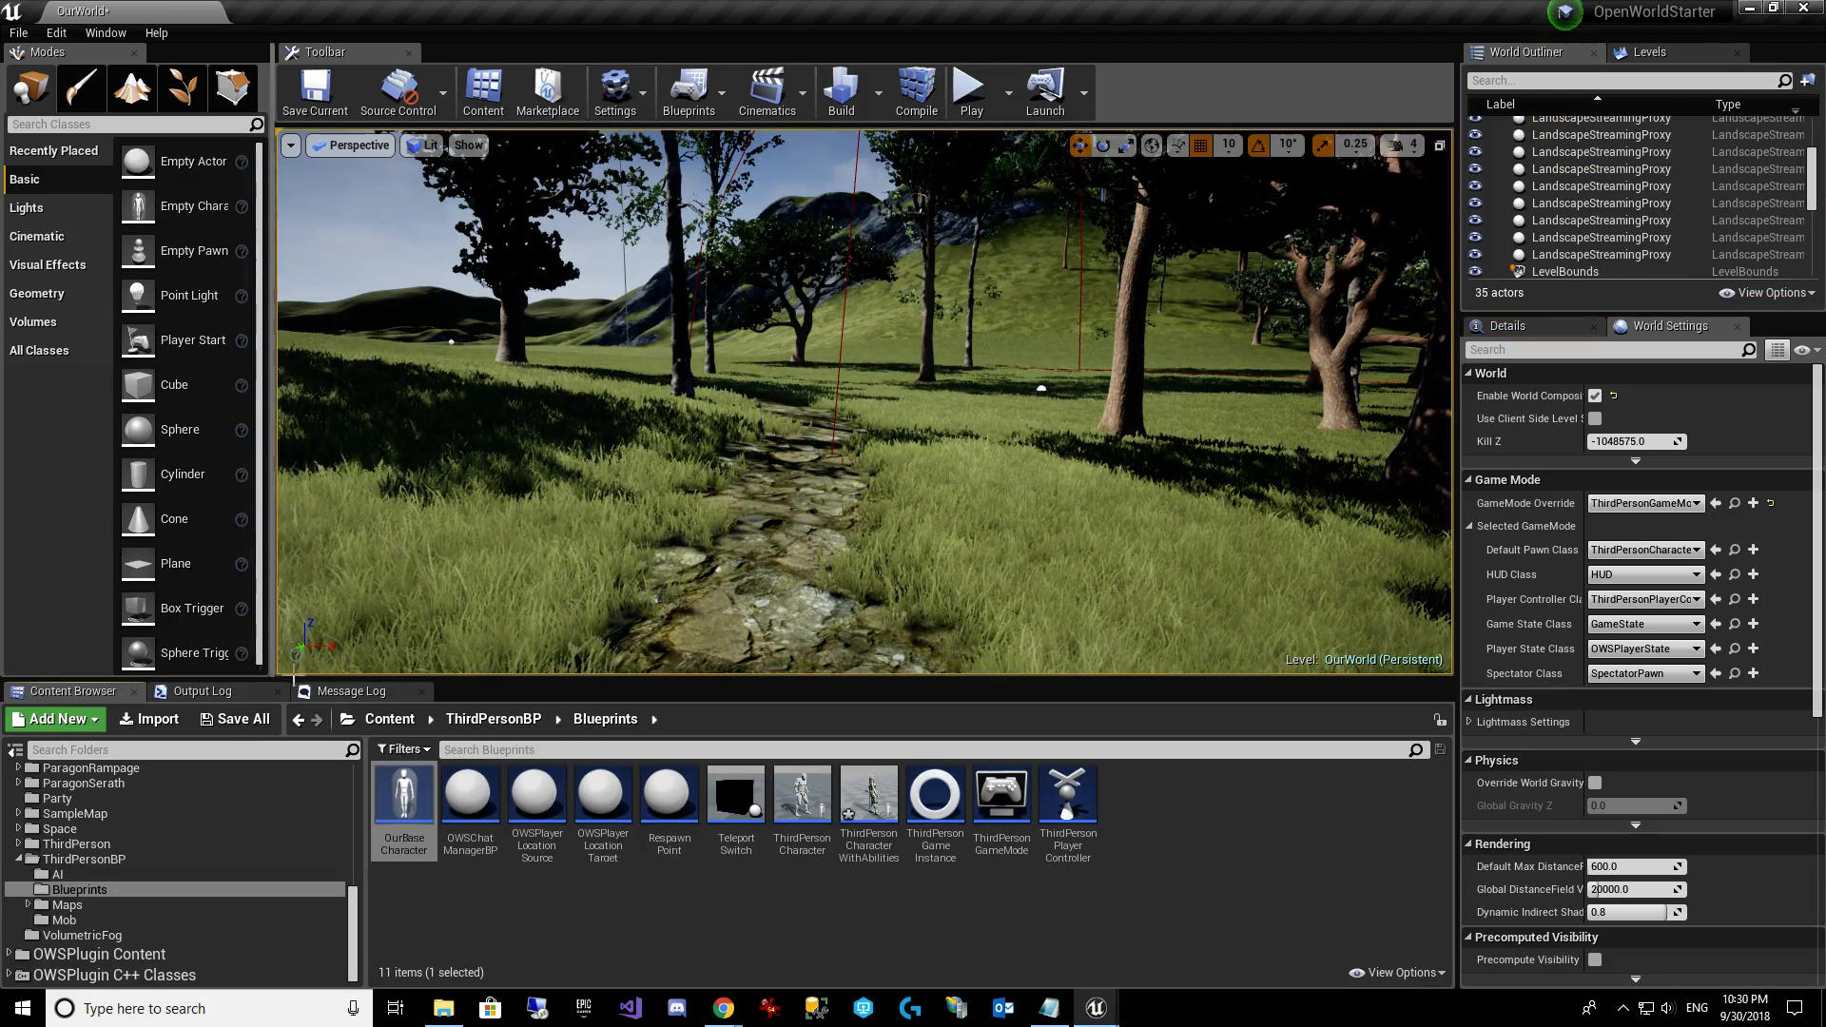
{"action": "left_click", "coordinate": [238, 720]}
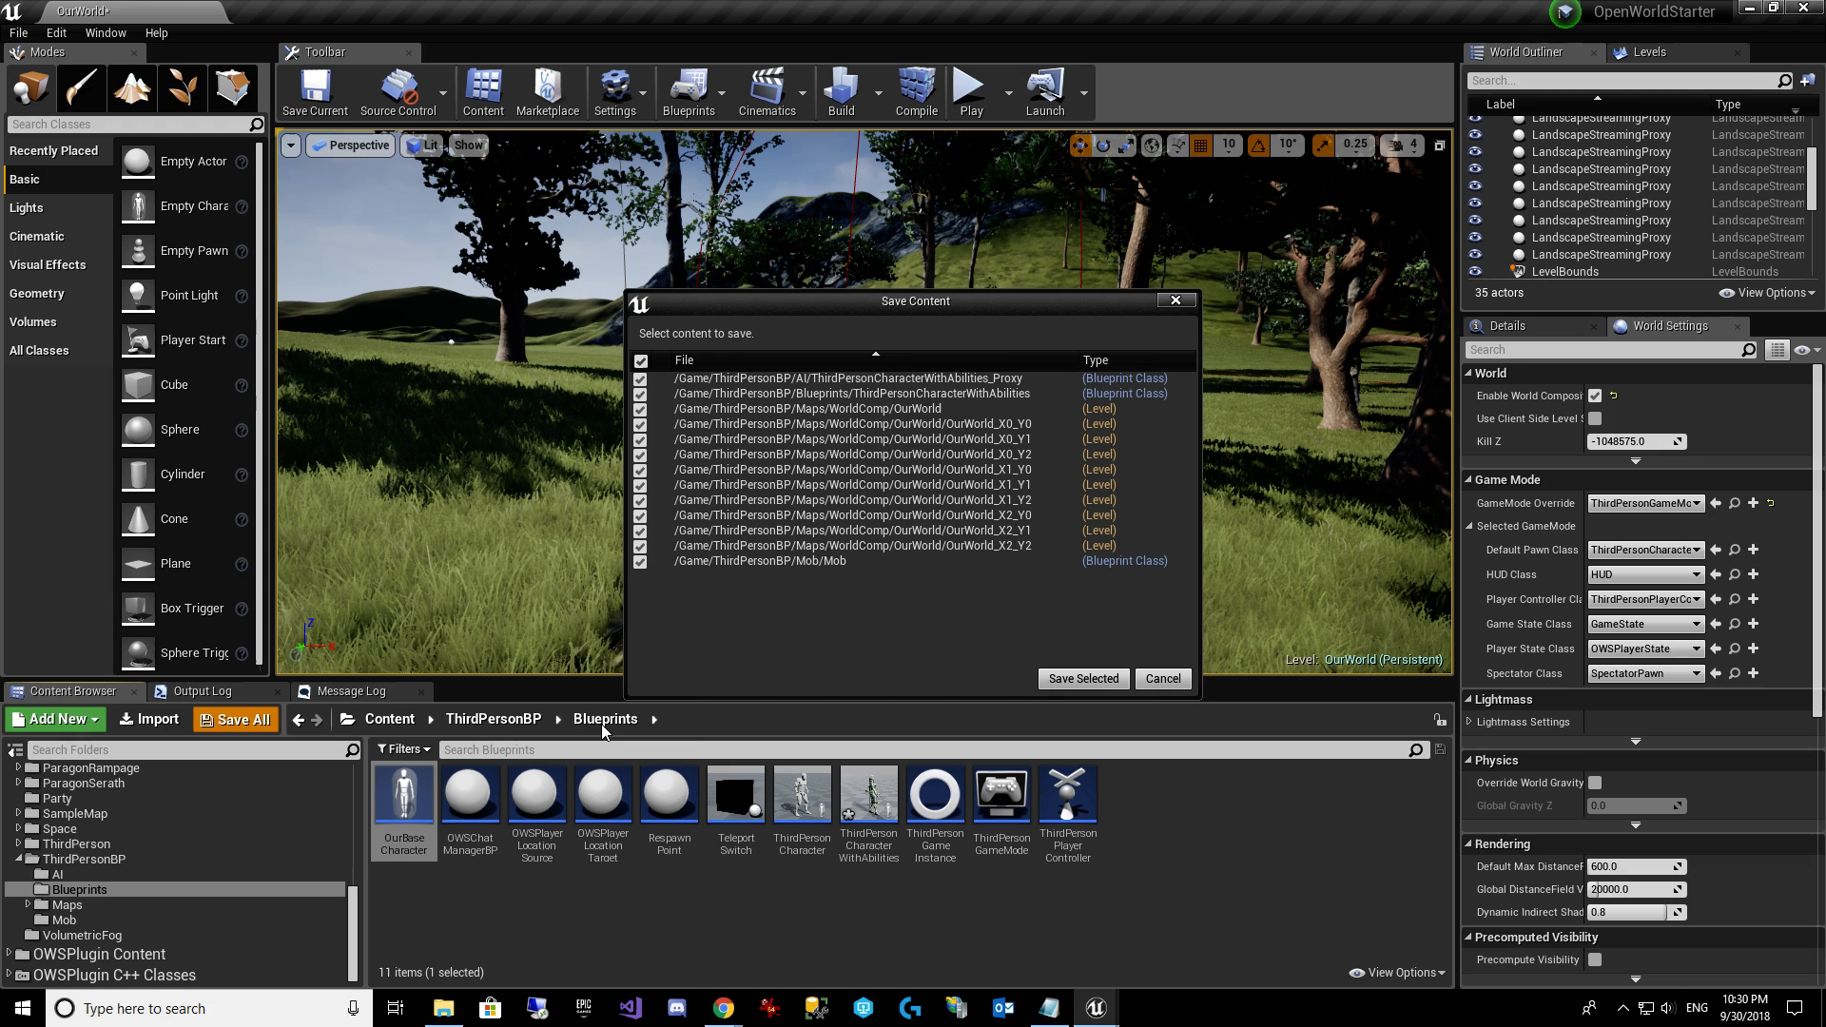
{"action": "left_click", "coordinate": [1108, 686]}
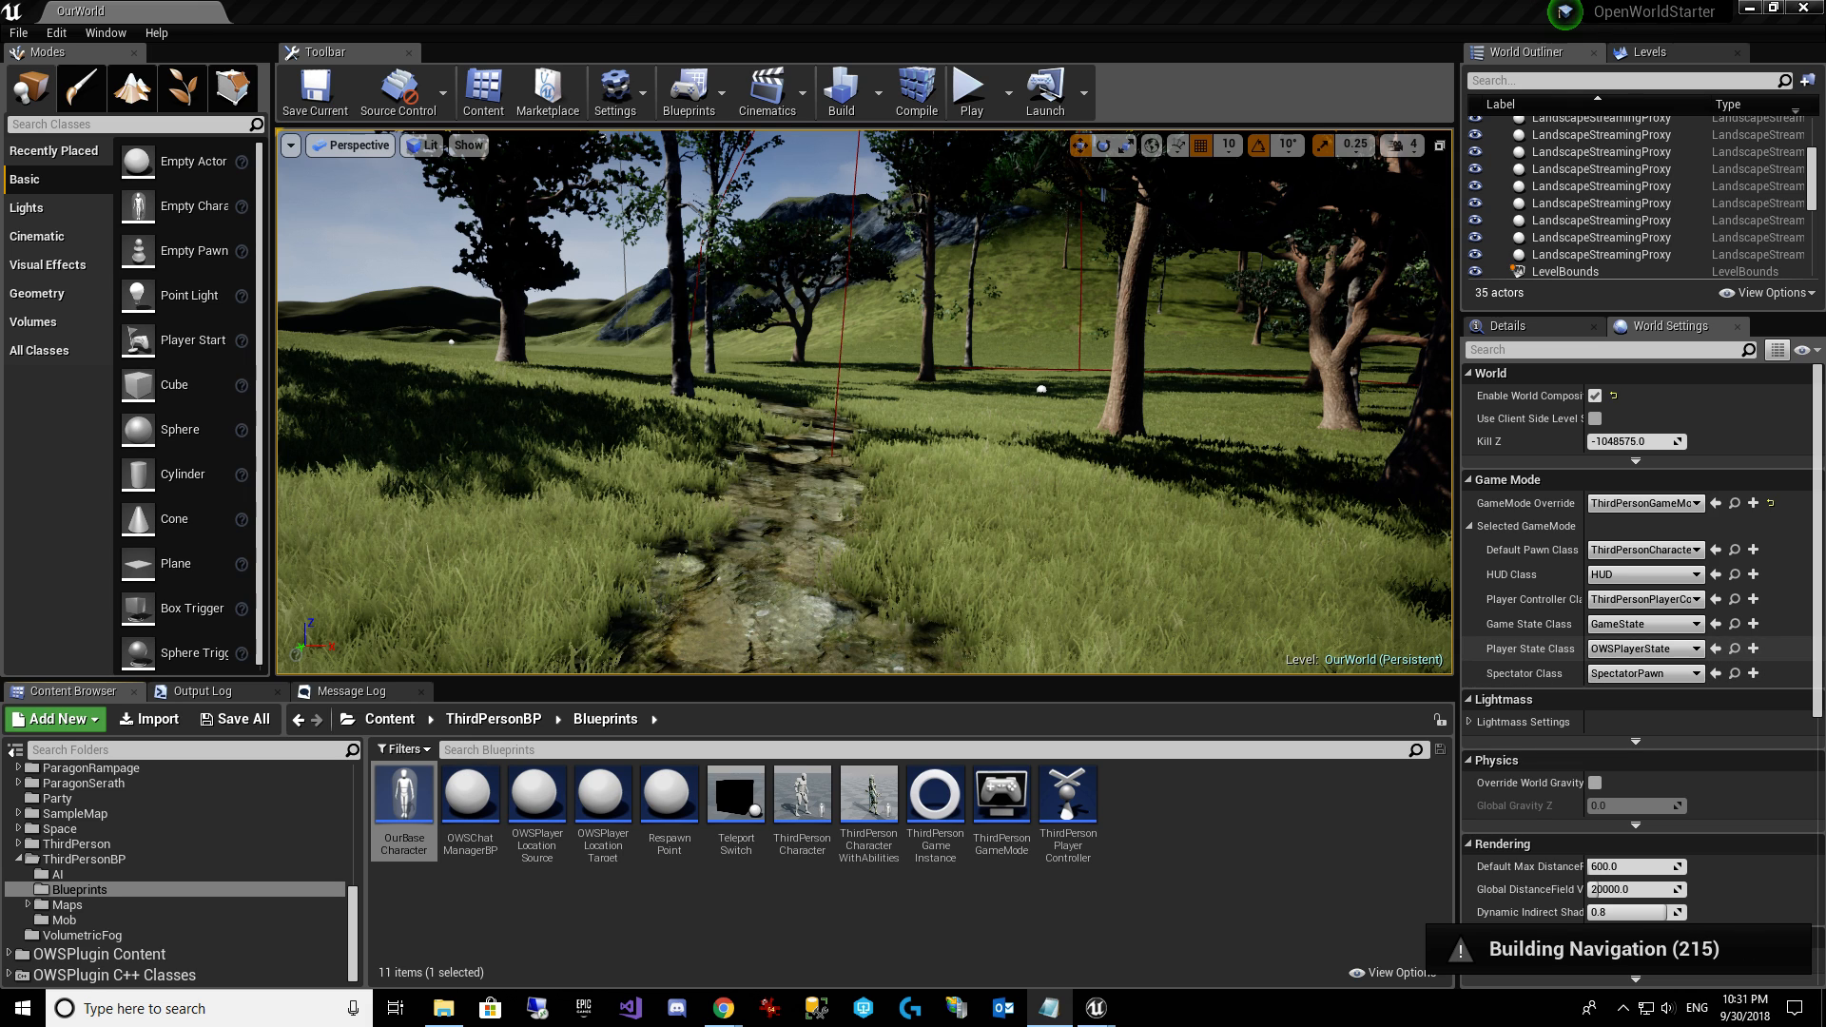
Create a Blueprint Class in the ThirdPersonBP Blueprints folder with HUD as parent class and name it OurHUD.
{"action": "left_click", "coordinate": [1273, 814]}
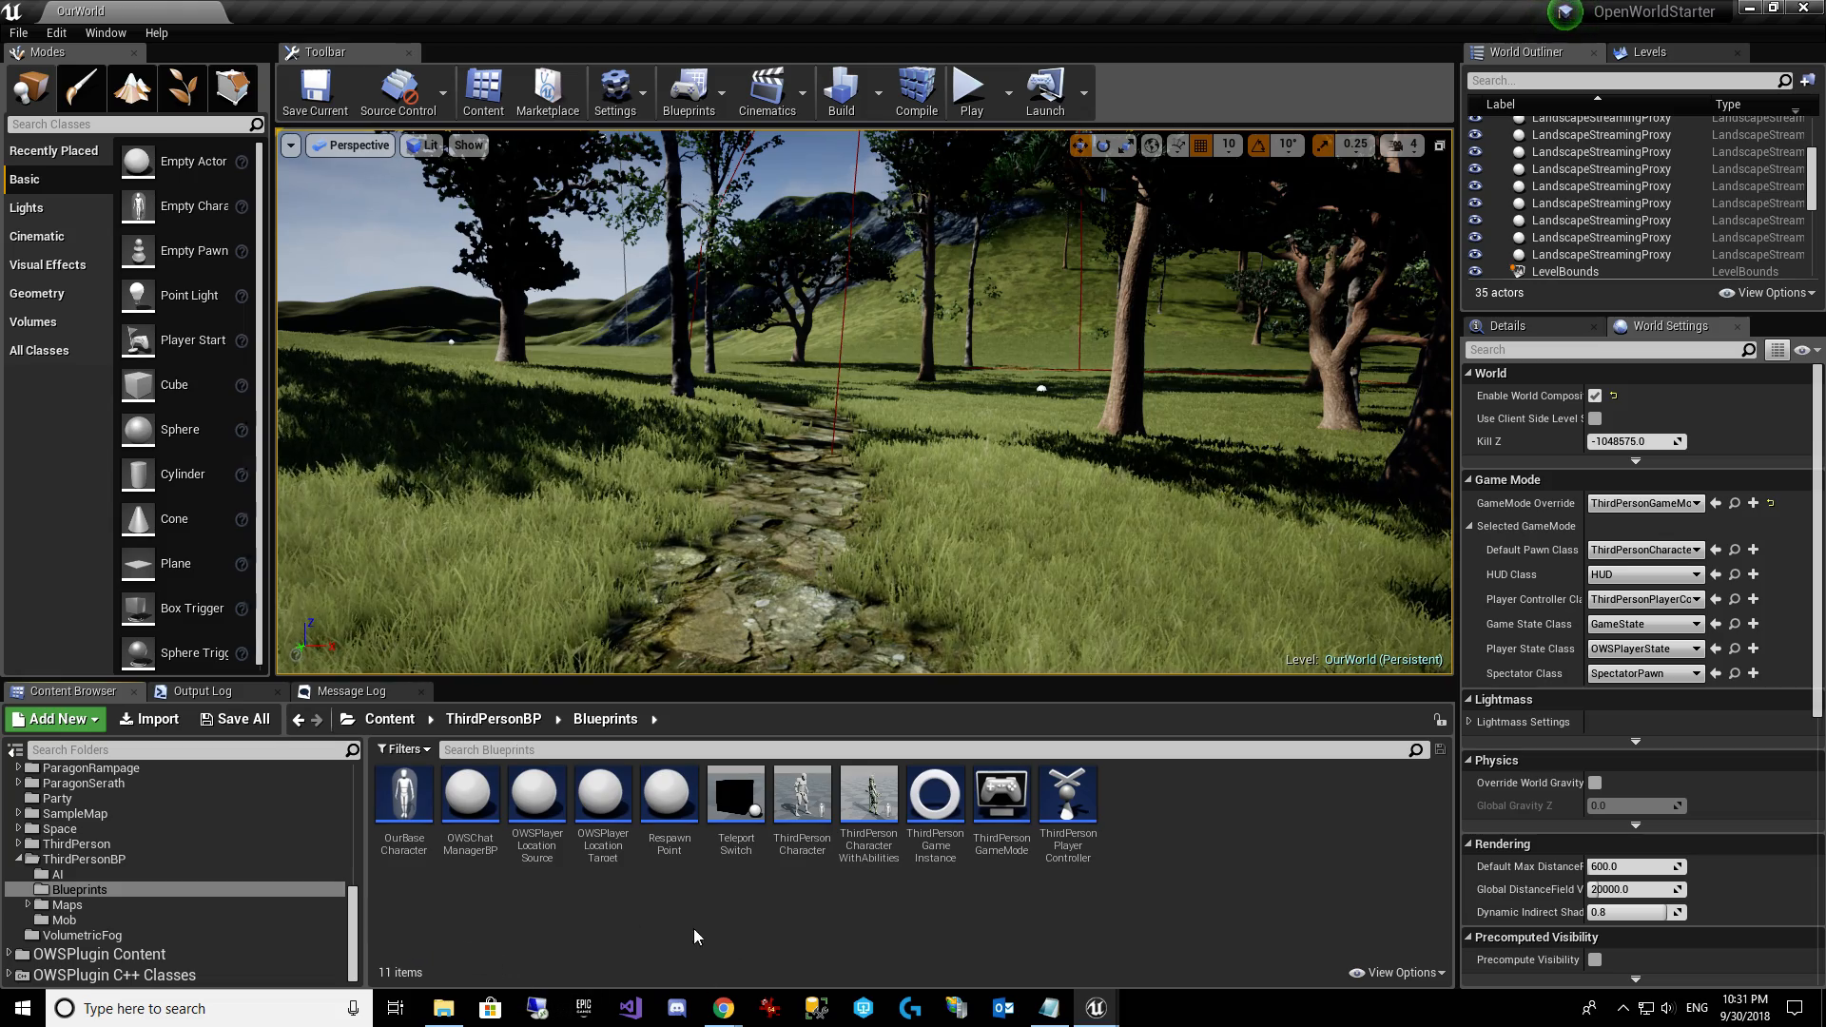
{"action": "right_click", "coordinate": [1186, 820]}
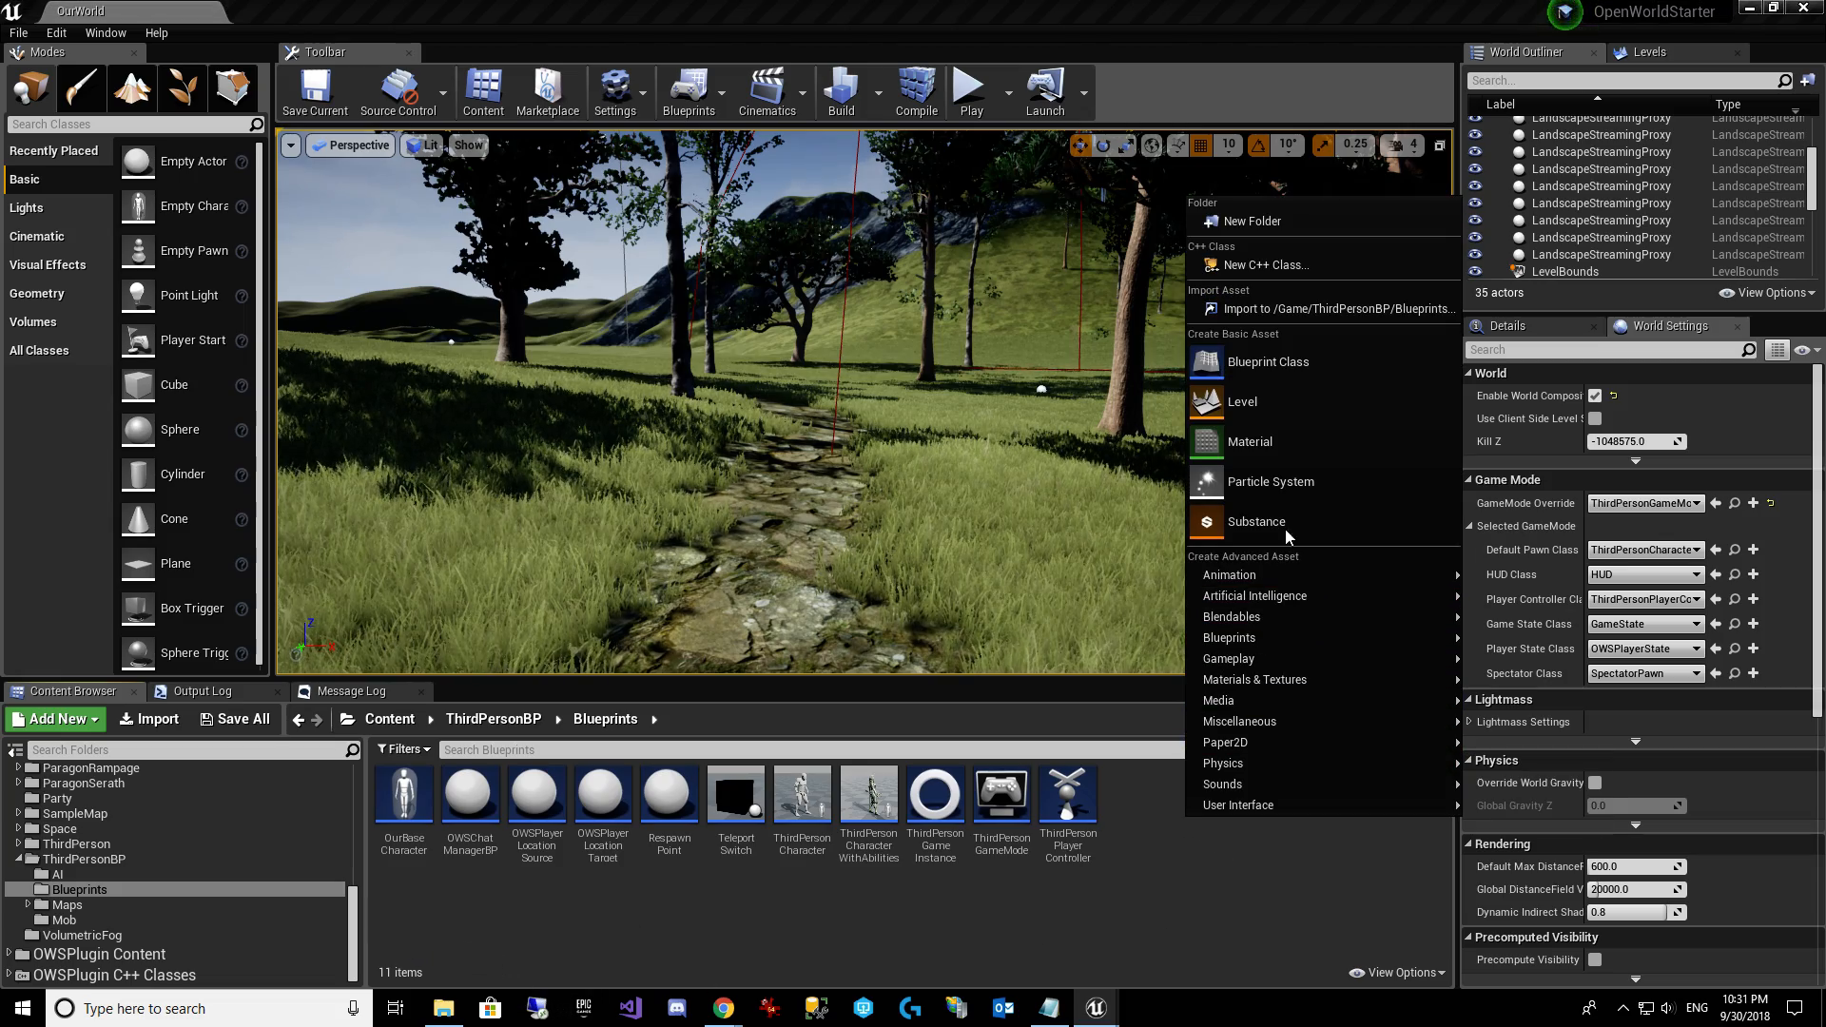
{"action": "left_click", "coordinate": [1300, 366]}
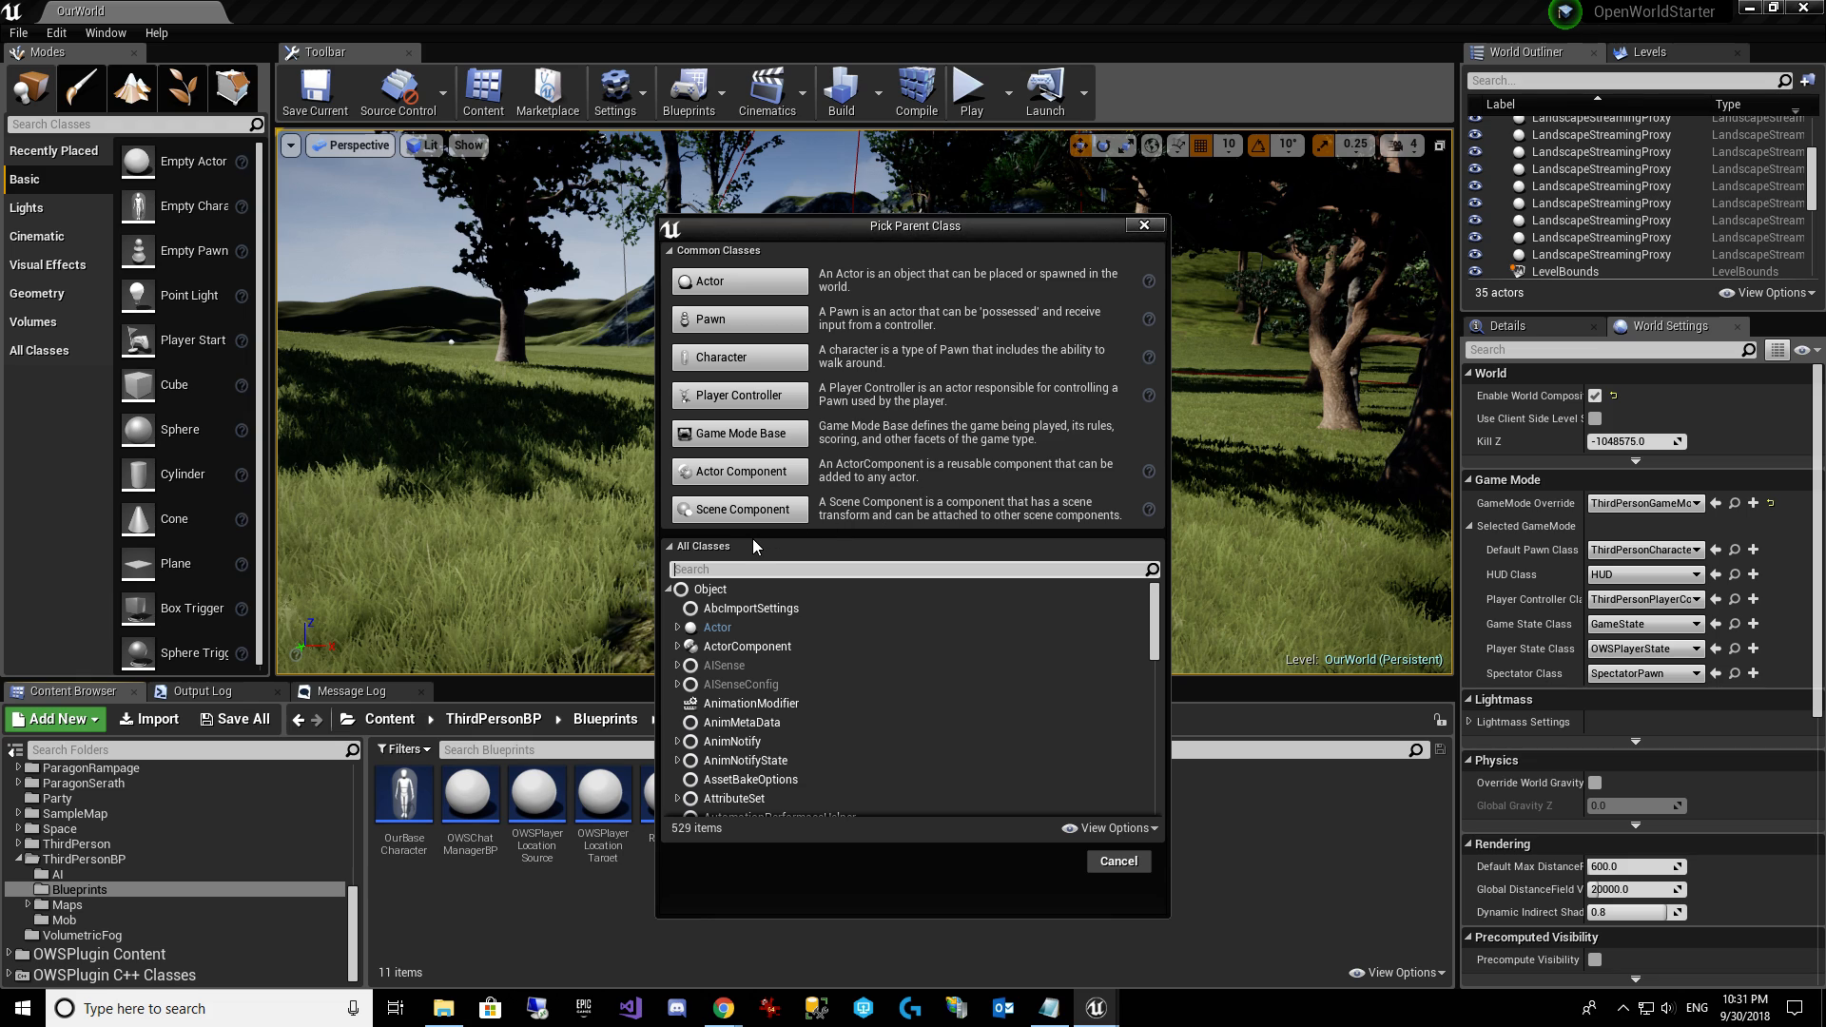
{"action": "type", "text": "HUD"}
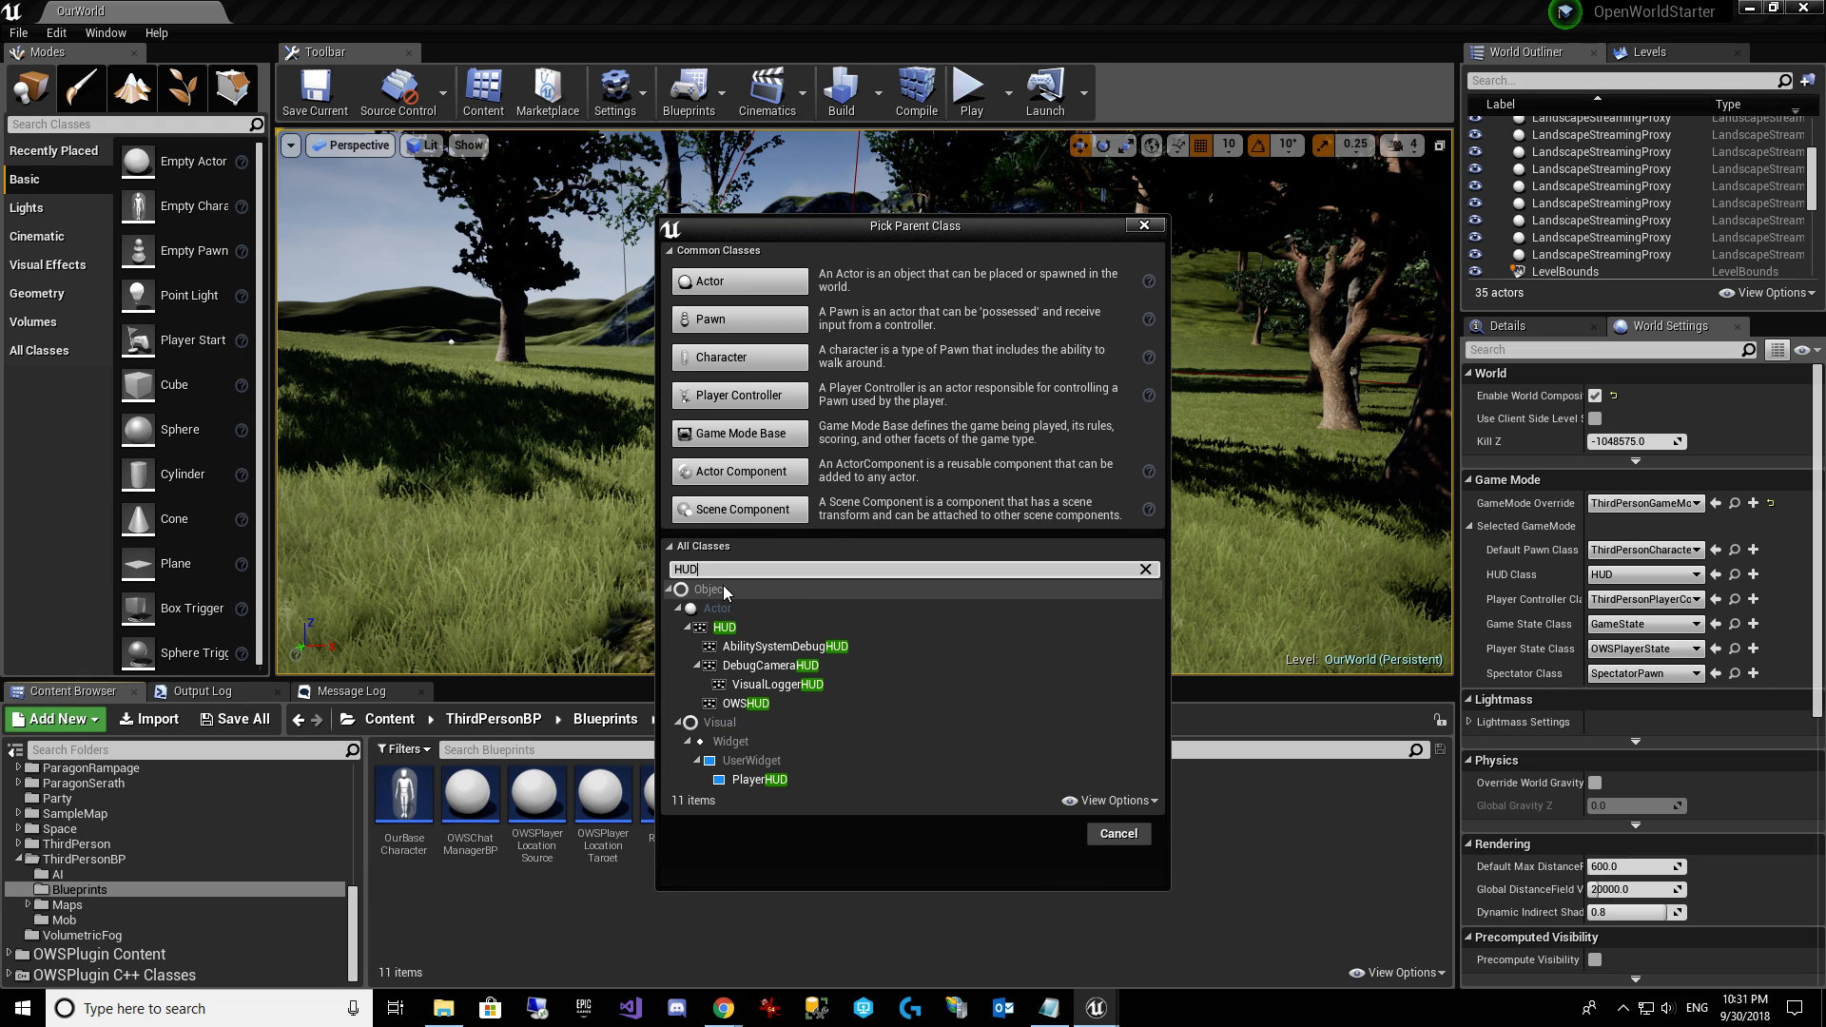
{"action": "left_click", "coordinate": [776, 630]}
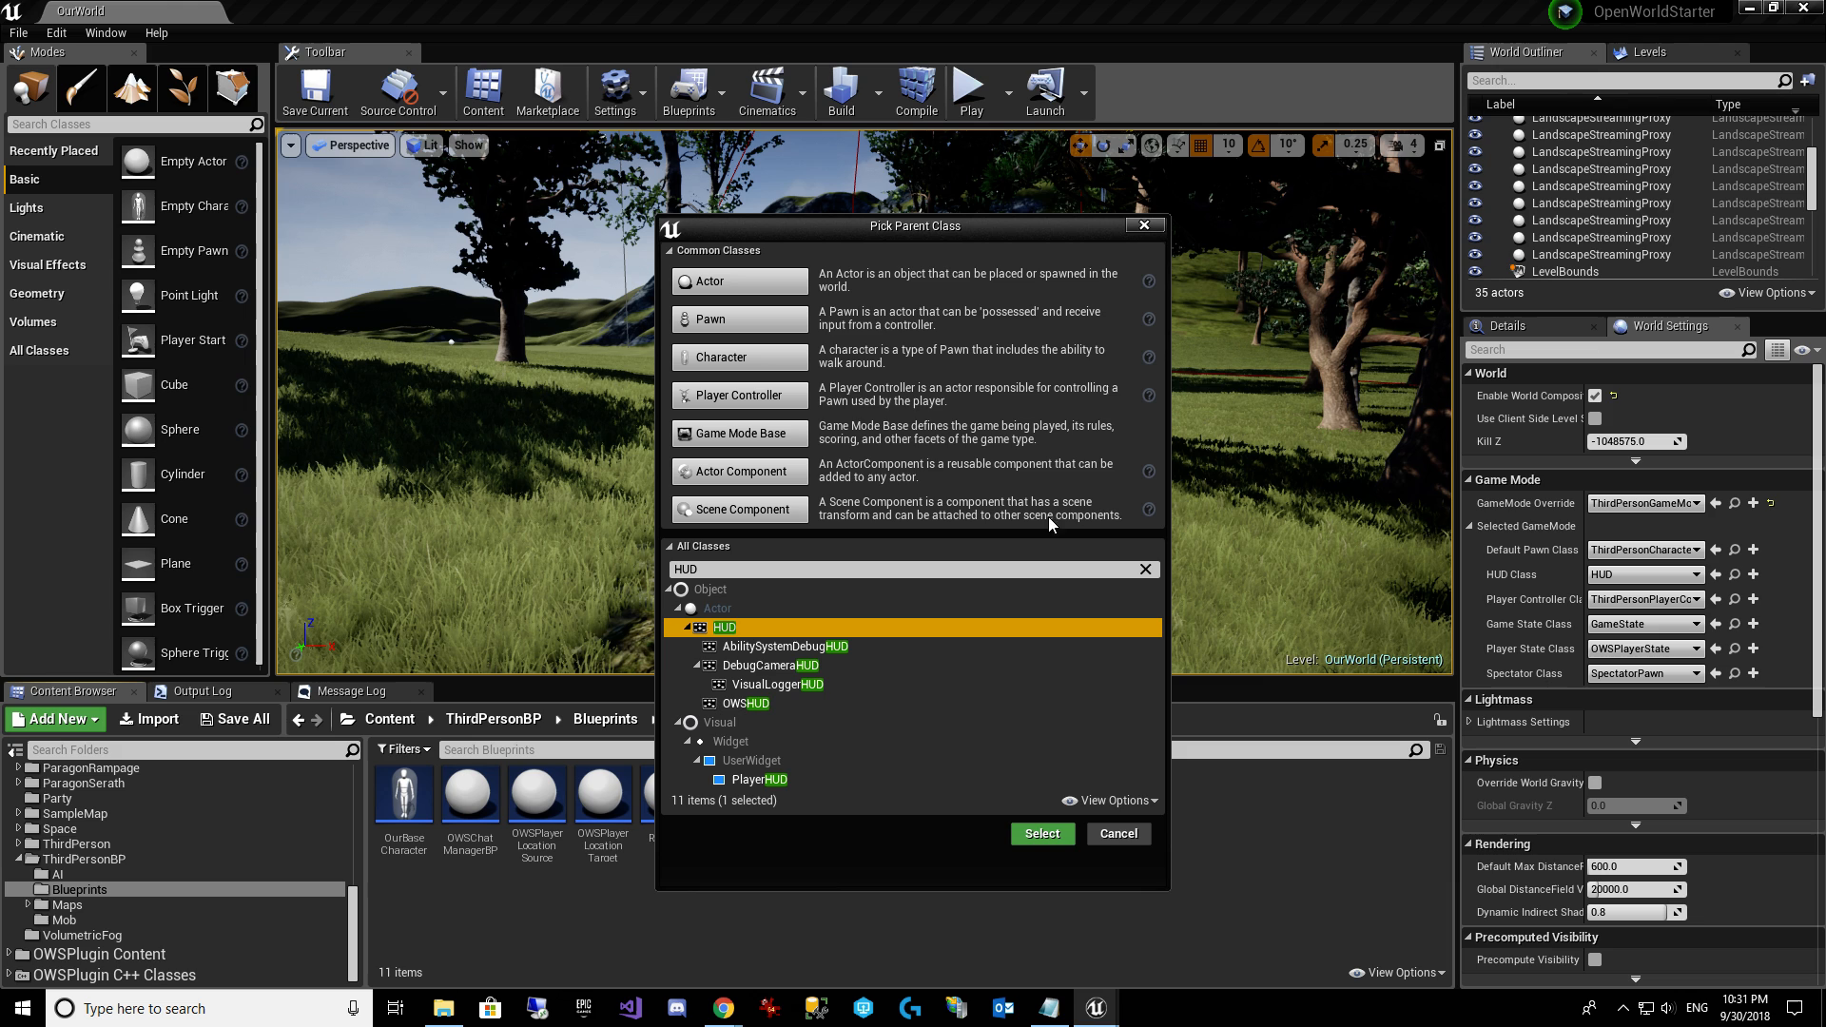
{"action": "left_click", "coordinate": [1059, 835]}
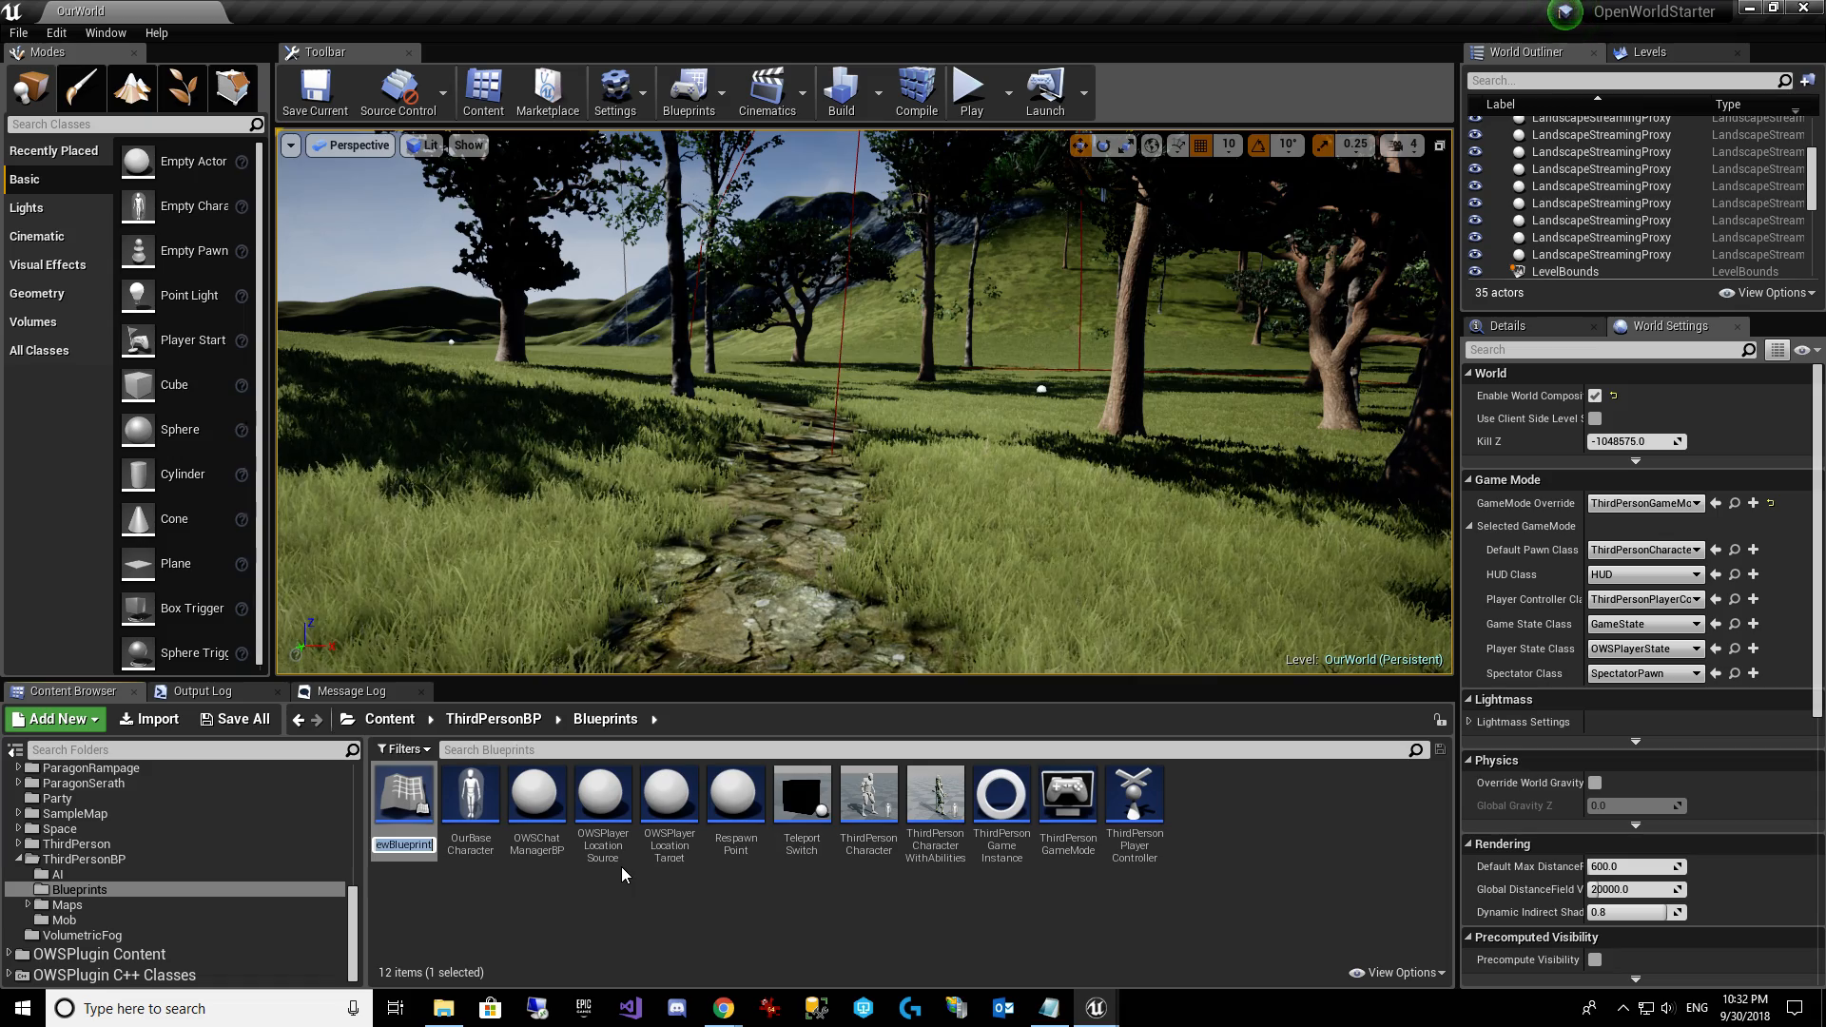
{"action": "type", "text": "OurHUD"}
{"action": "key", "text": "Return"}
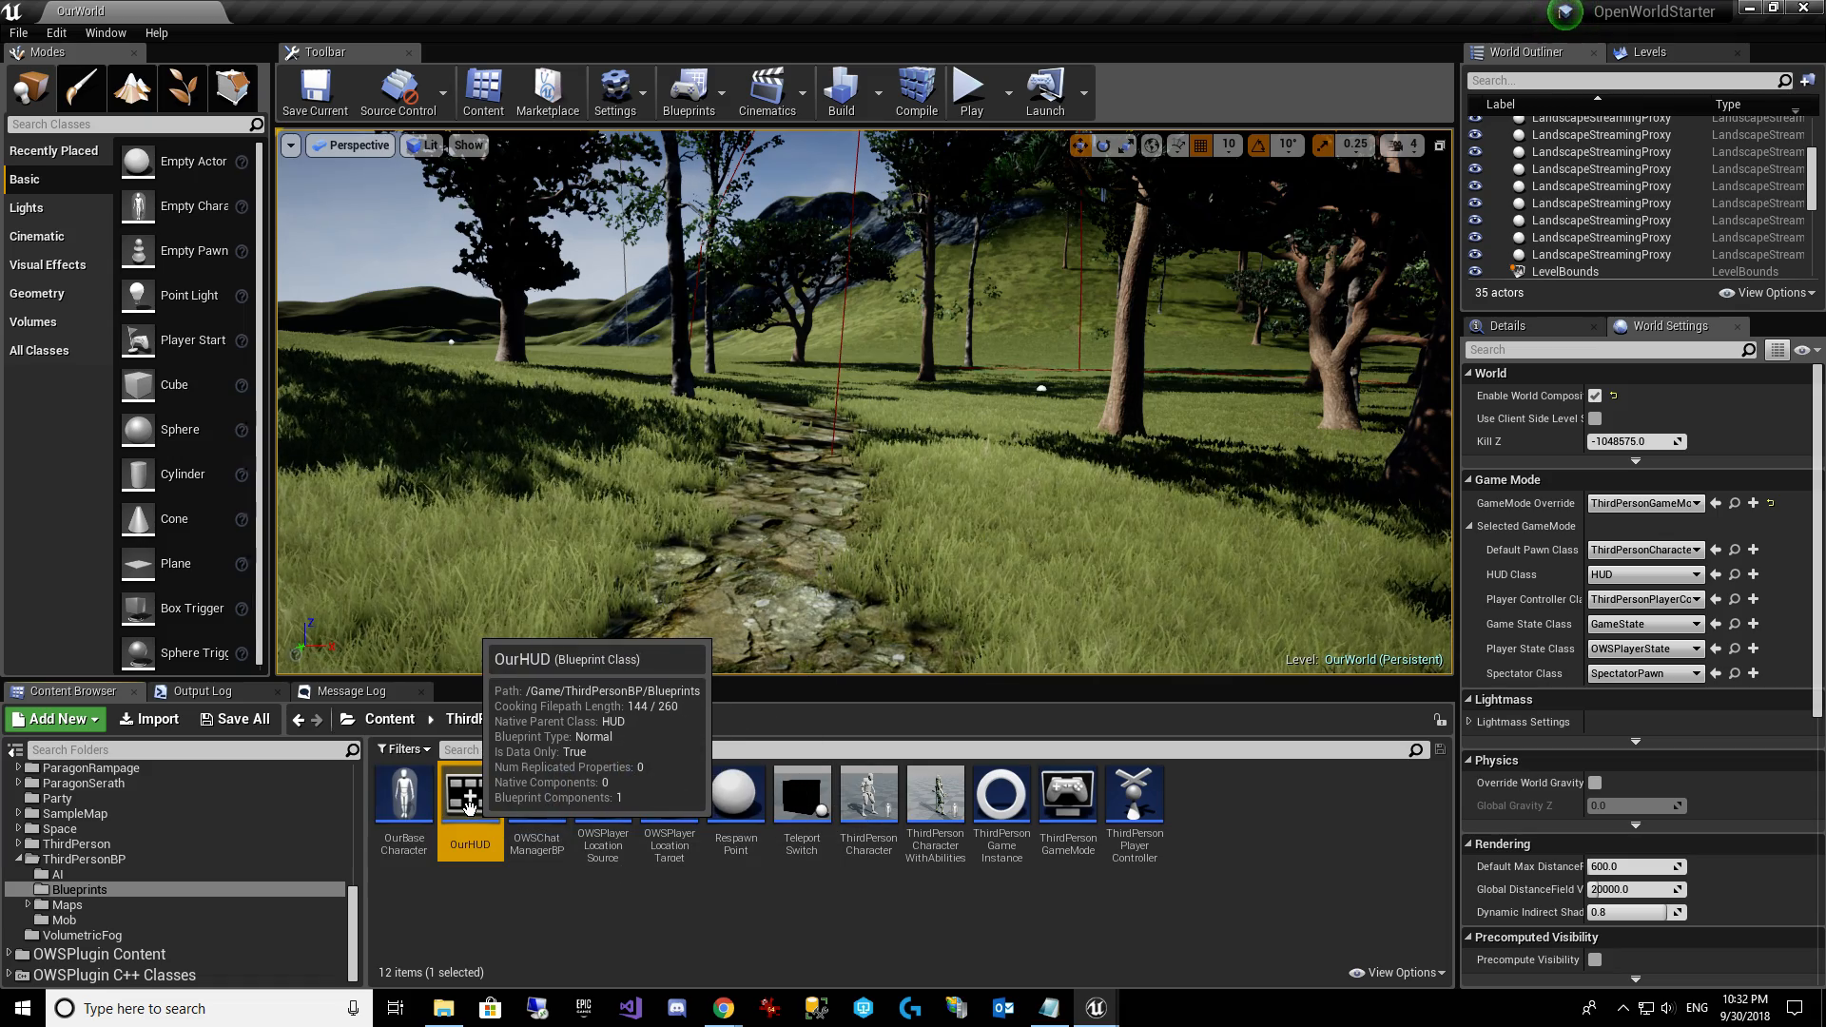
Open the OurHUD blueprint and add an Event Receive Draw HUD node below Event Tick in its Event Graph.
{"action": "double_click", "coordinate": [480, 808]}
{"action": "left_click", "coordinate": [673, 117]}
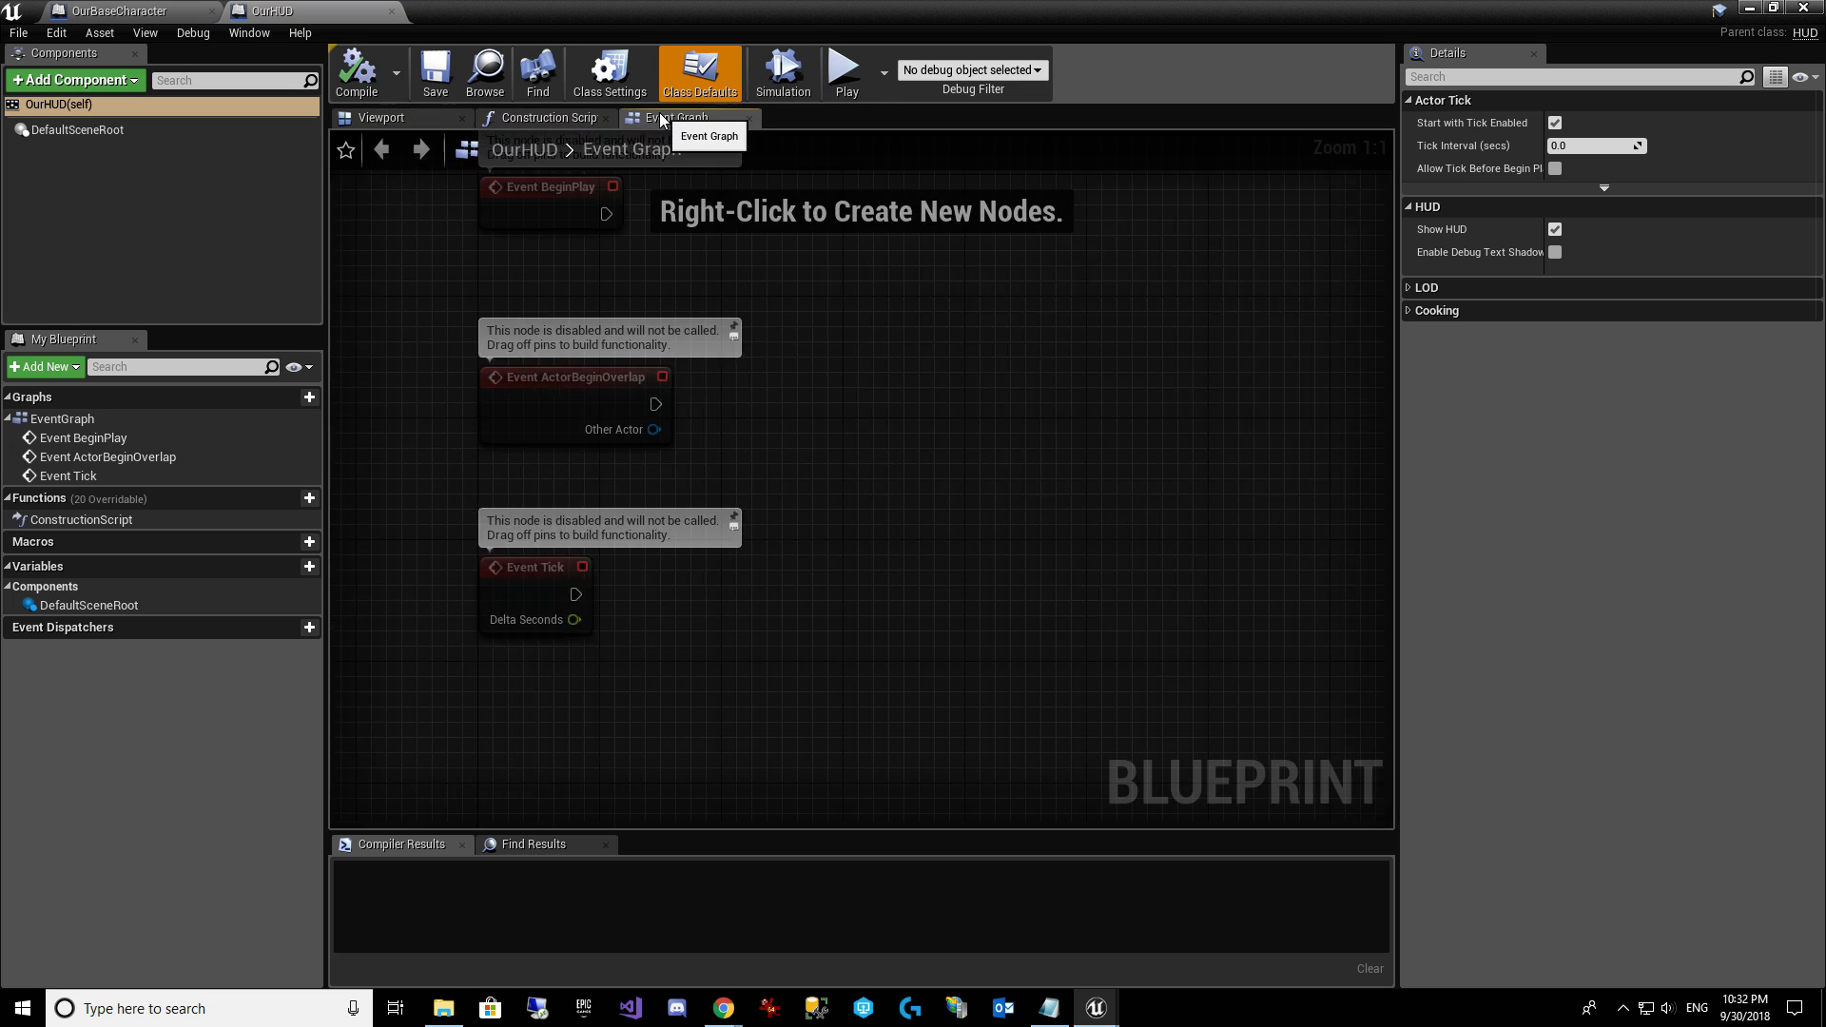
{"action": "right_click", "coordinate": [798, 514]}
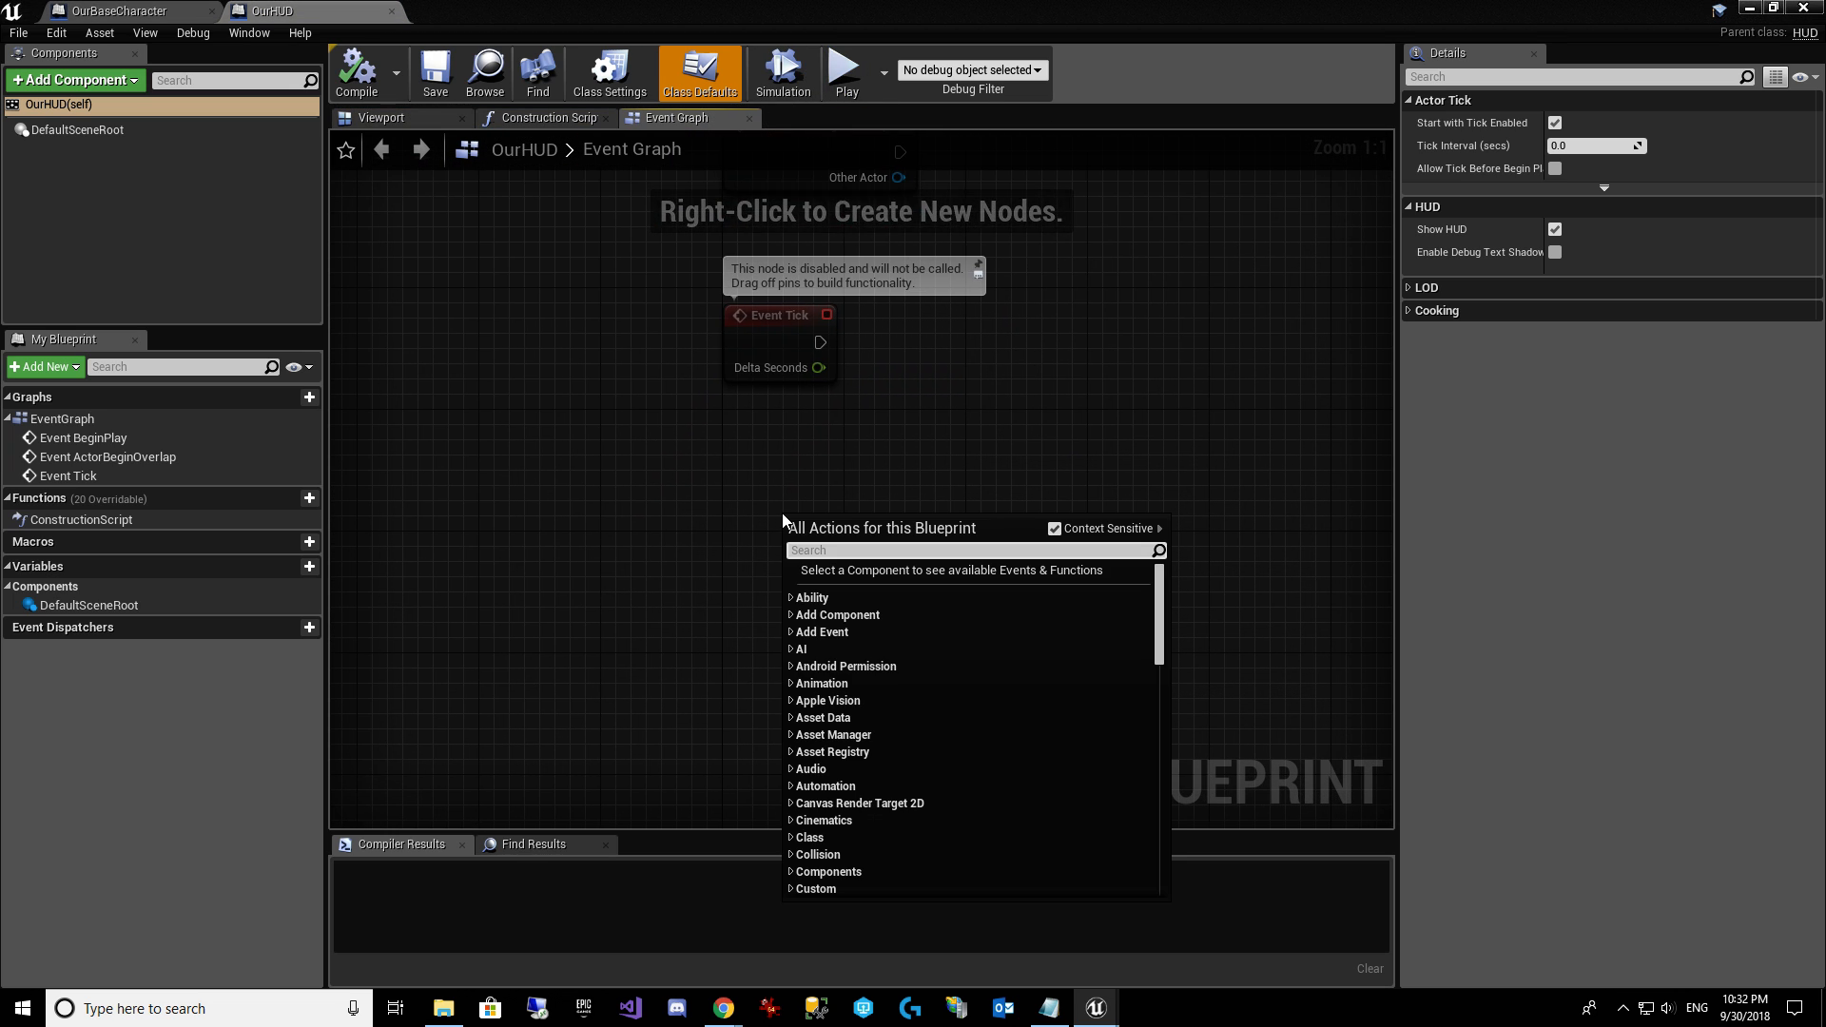
{"action": "type", "text": "Draw"}
{"action": "scroll", "coordinate": [933, 615], "scroll_direction": "up", "scroll_amount": 10}
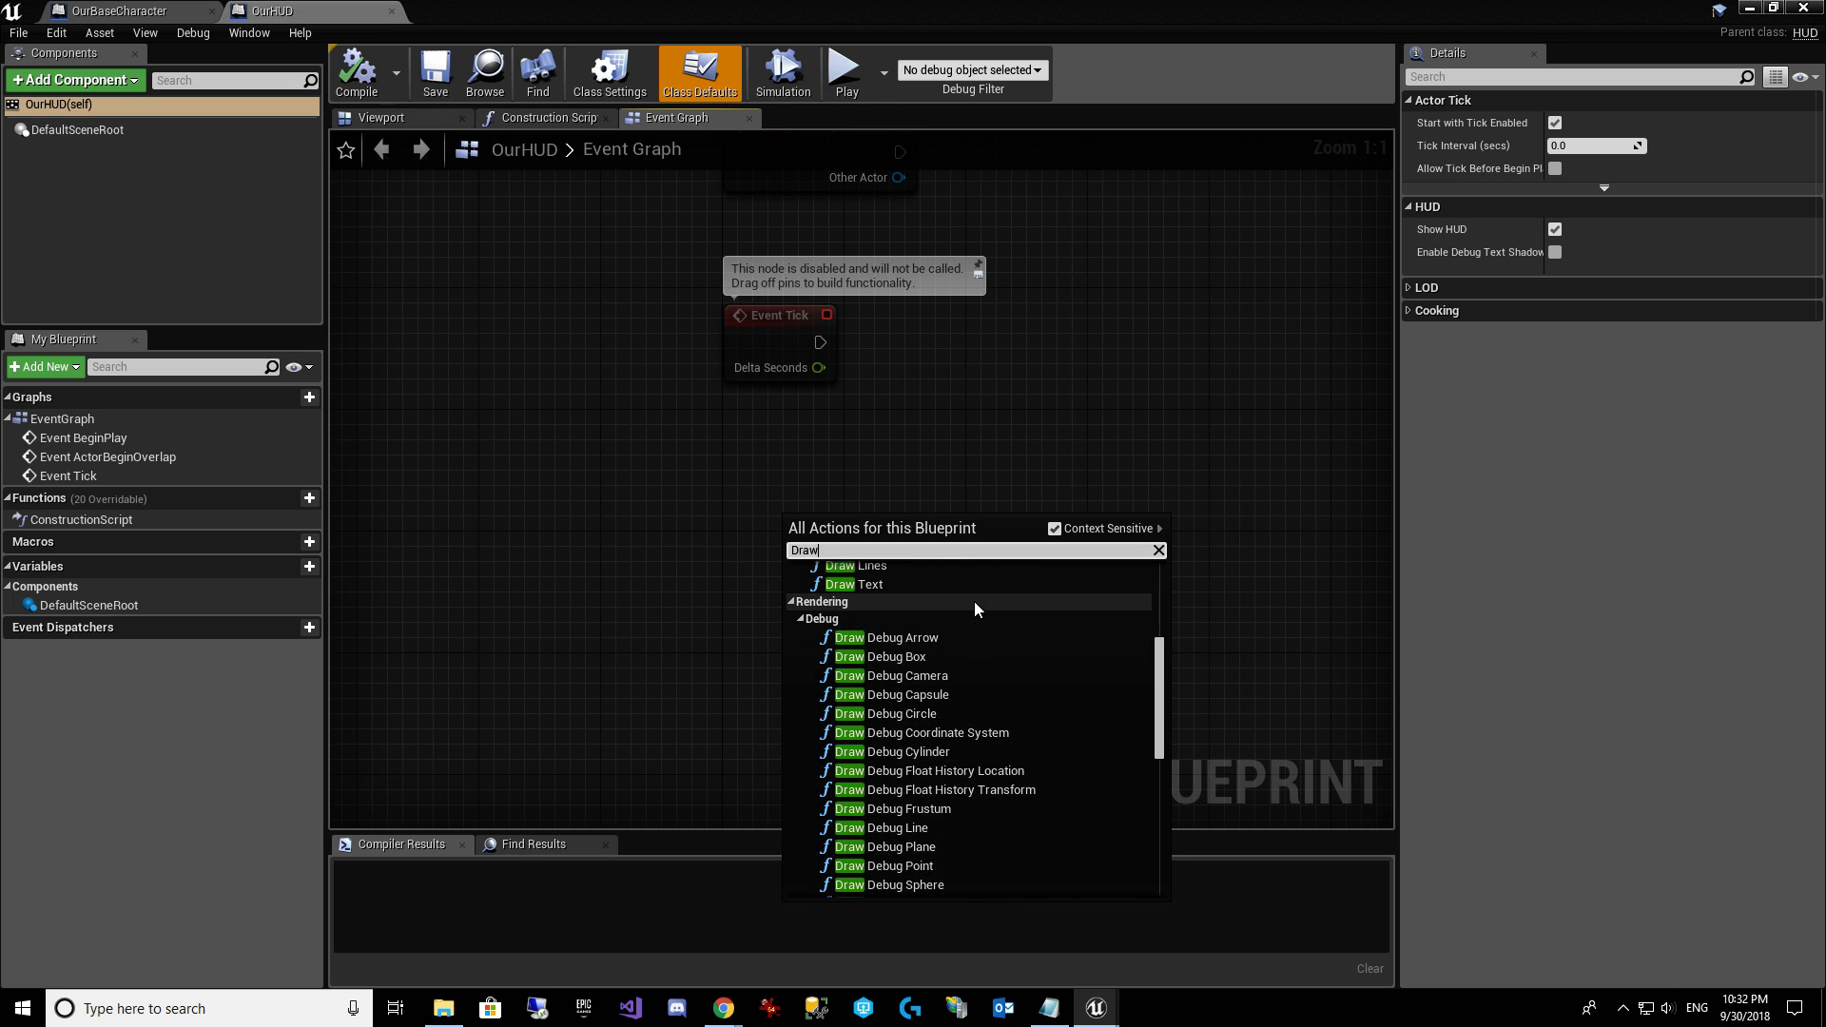
{"action": "left_click", "coordinate": [949, 588]}
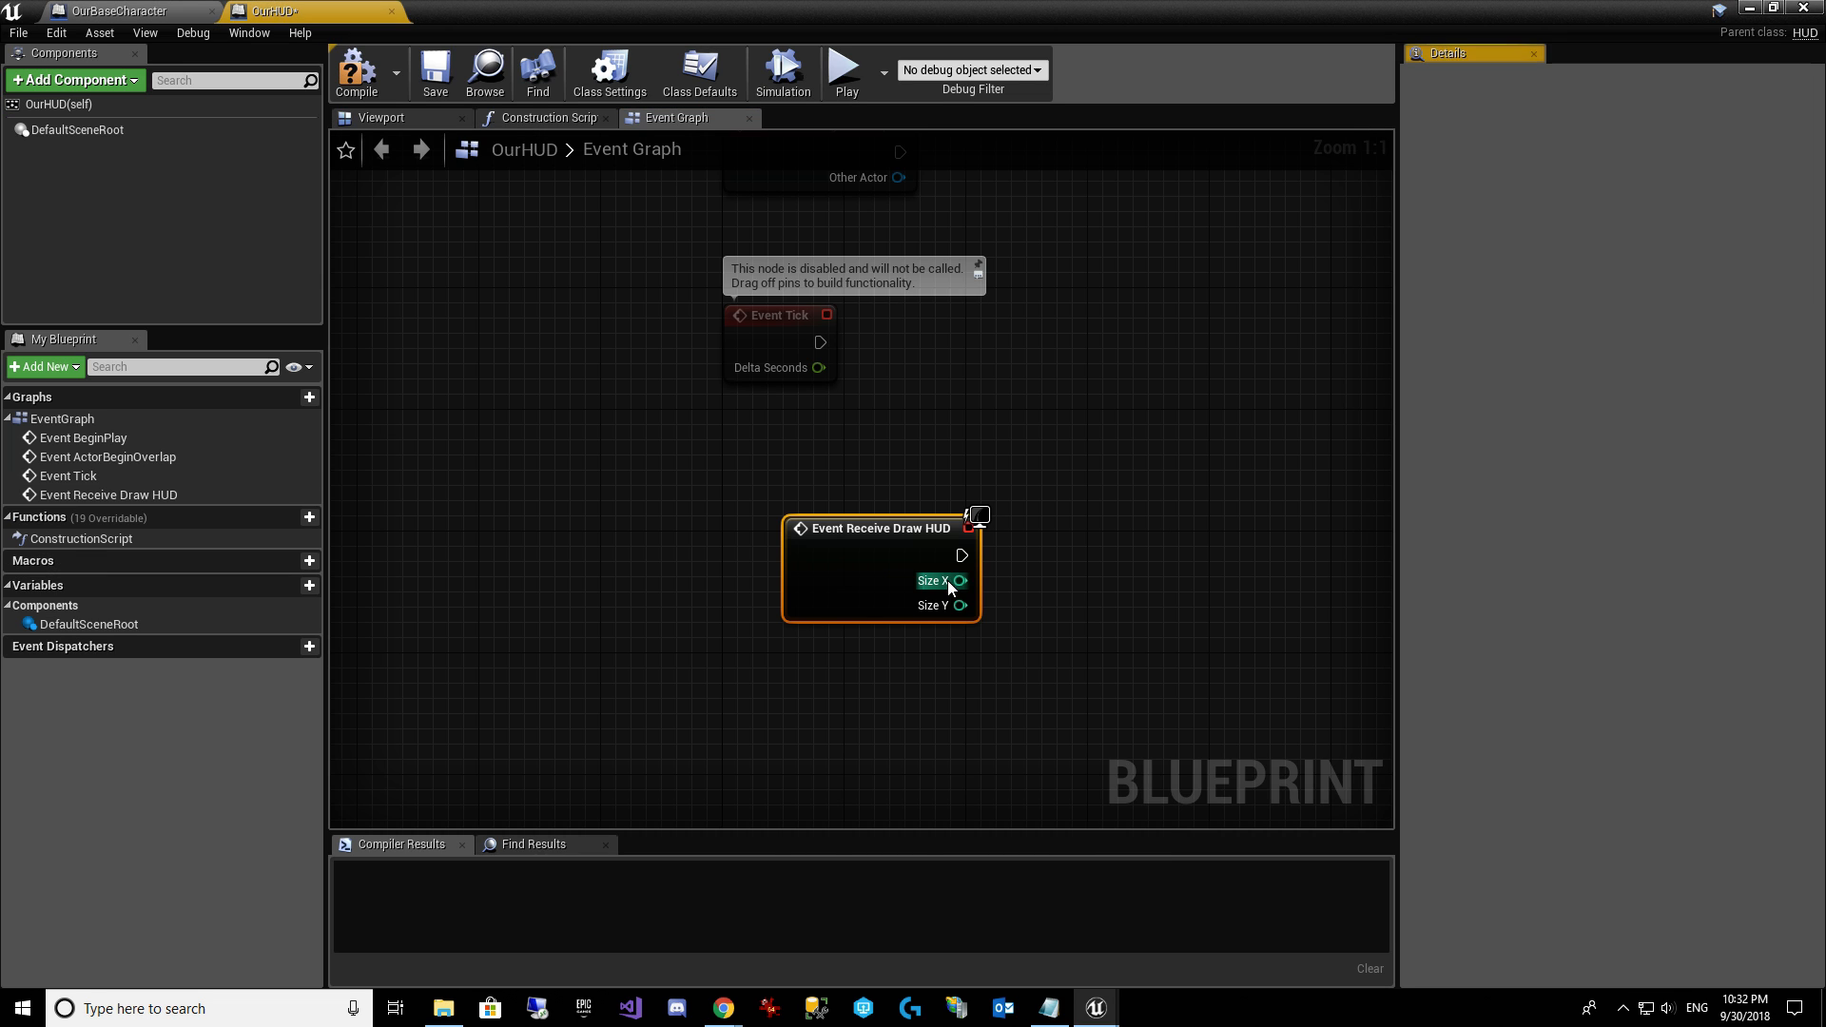
{"action": "right_click_drag", "start_coordinate": [963, 587], "coordinate": [856, 502]}
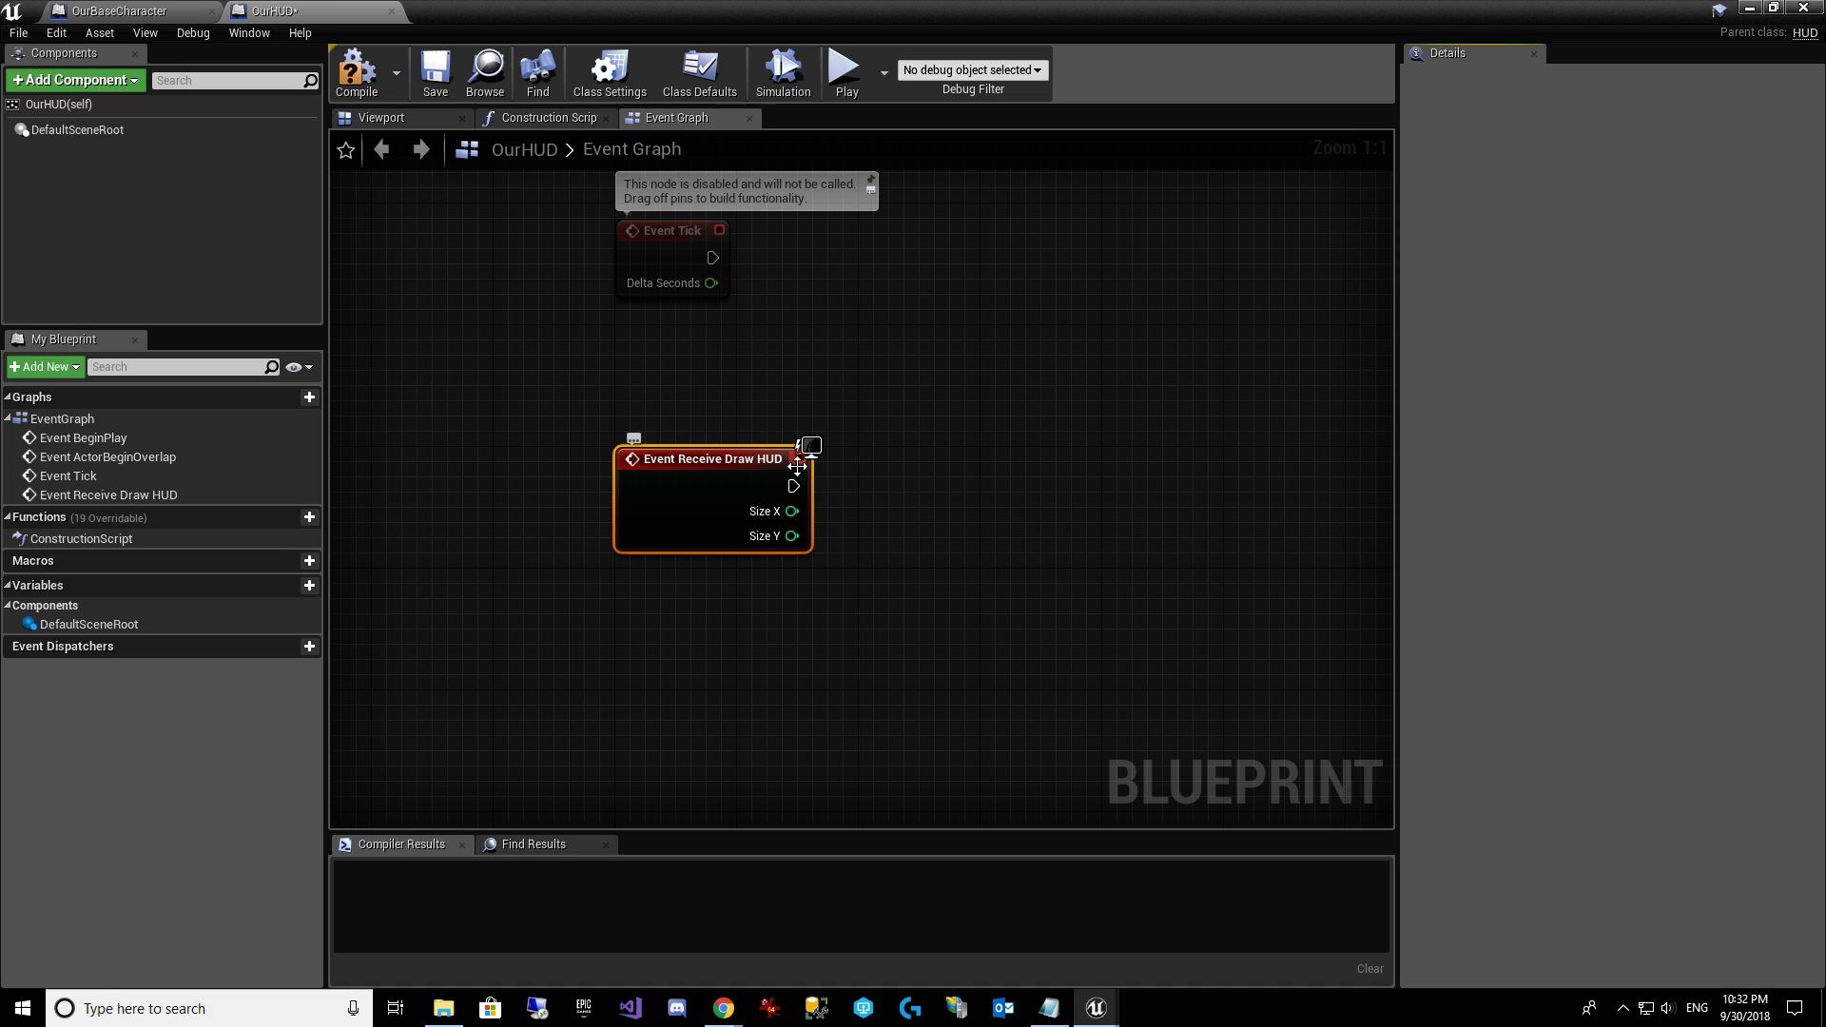
{"action": "right_click_drag", "start_coordinate": [965, 642], "coordinate": [820, 606]}
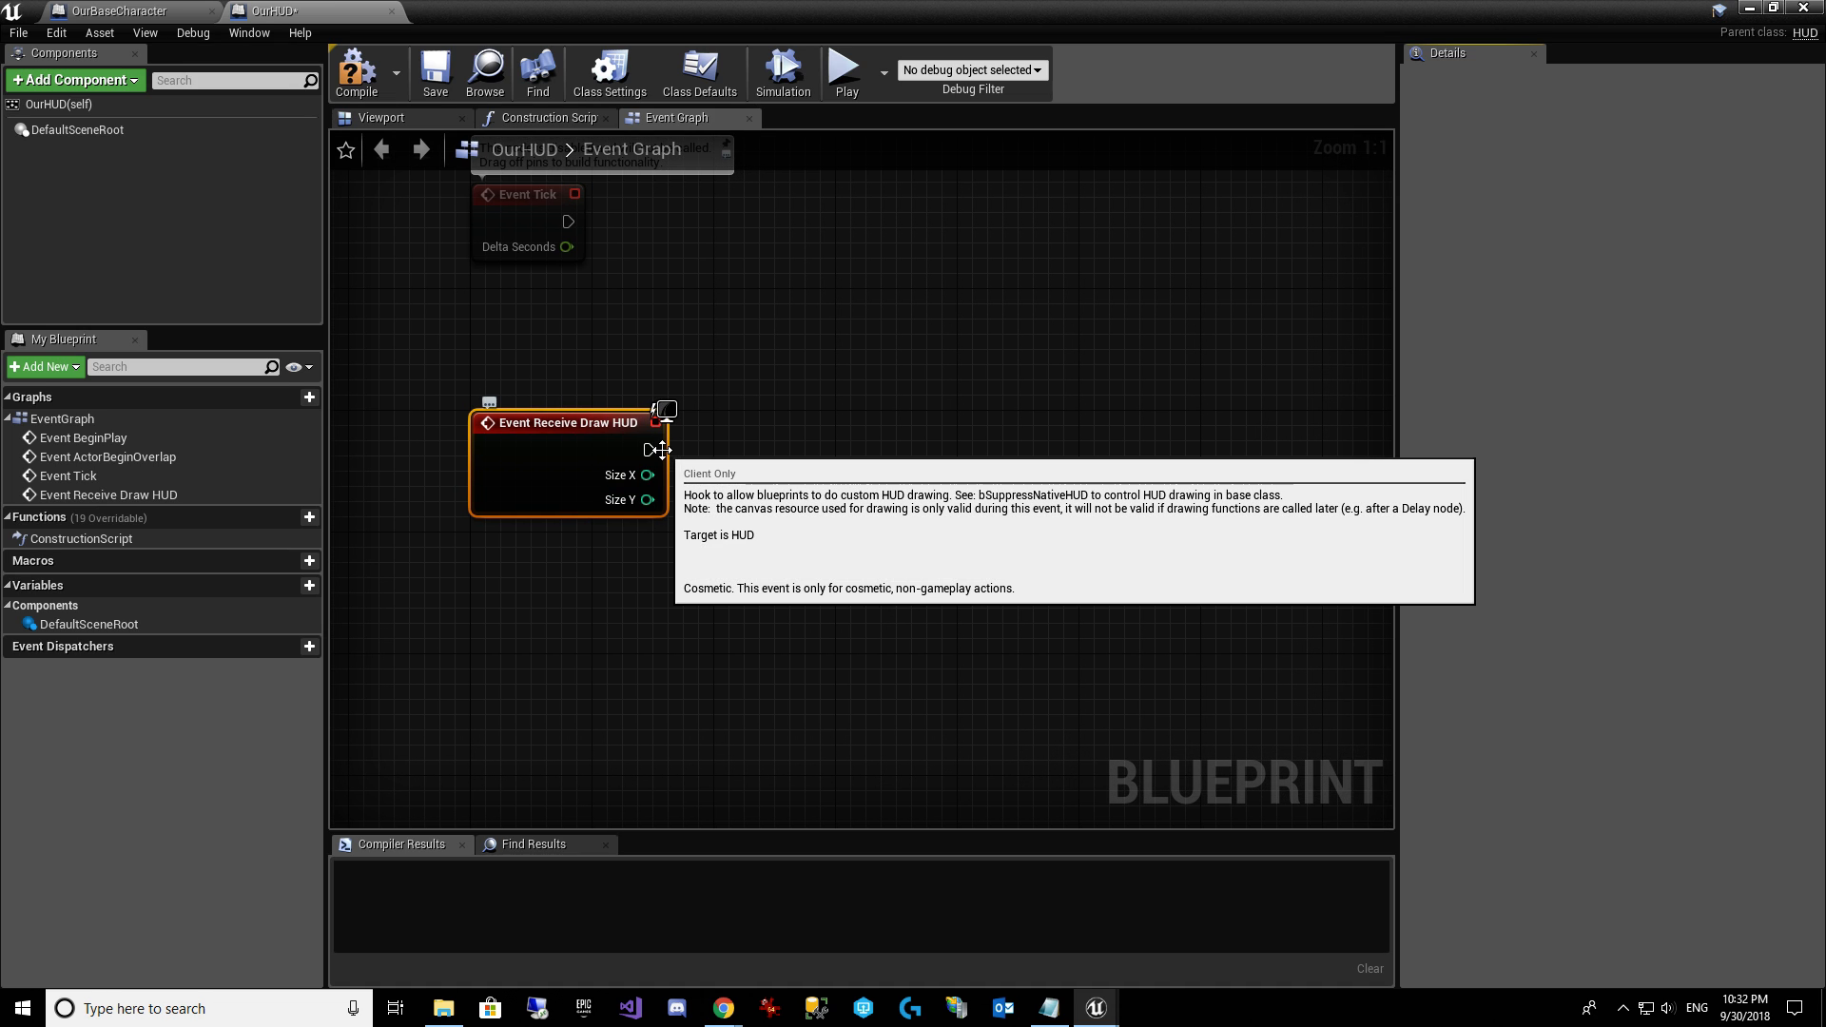
{"action": "left_click_drag", "start_coordinate": [648, 449], "coordinate": [795, 447]}
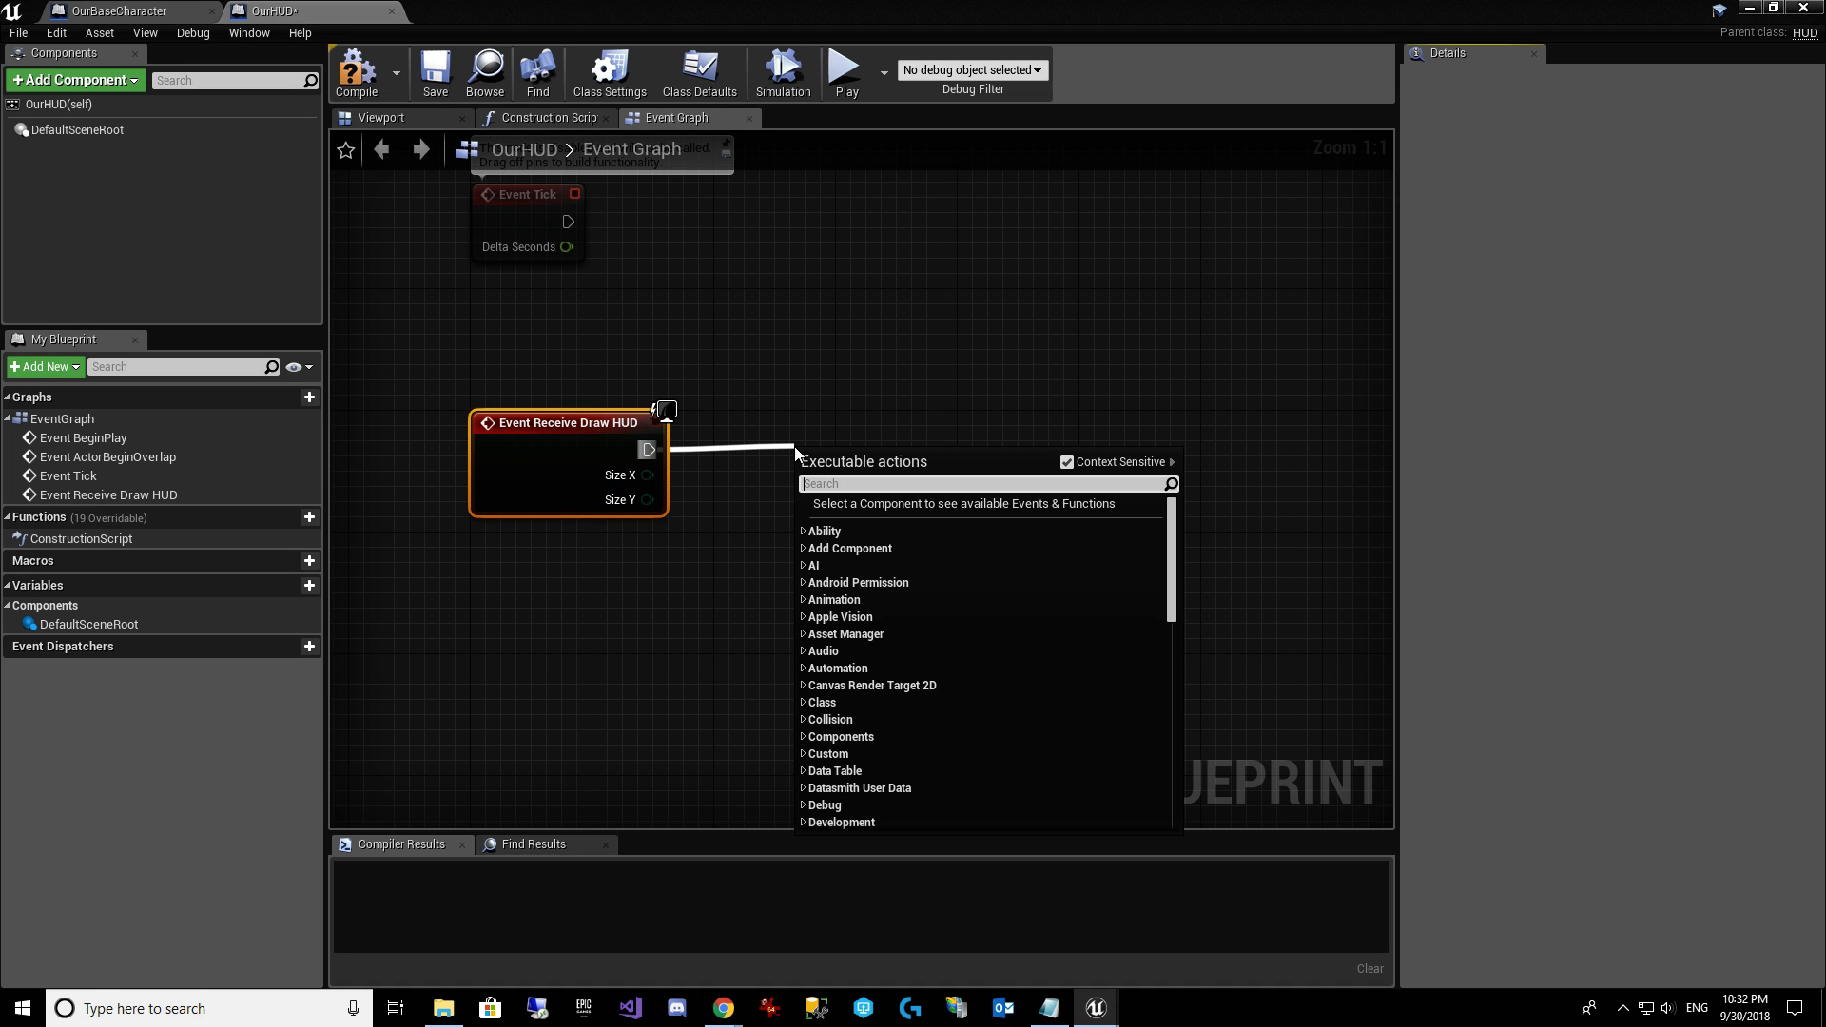
{"action": "left_click", "coordinate": [877, 358]}
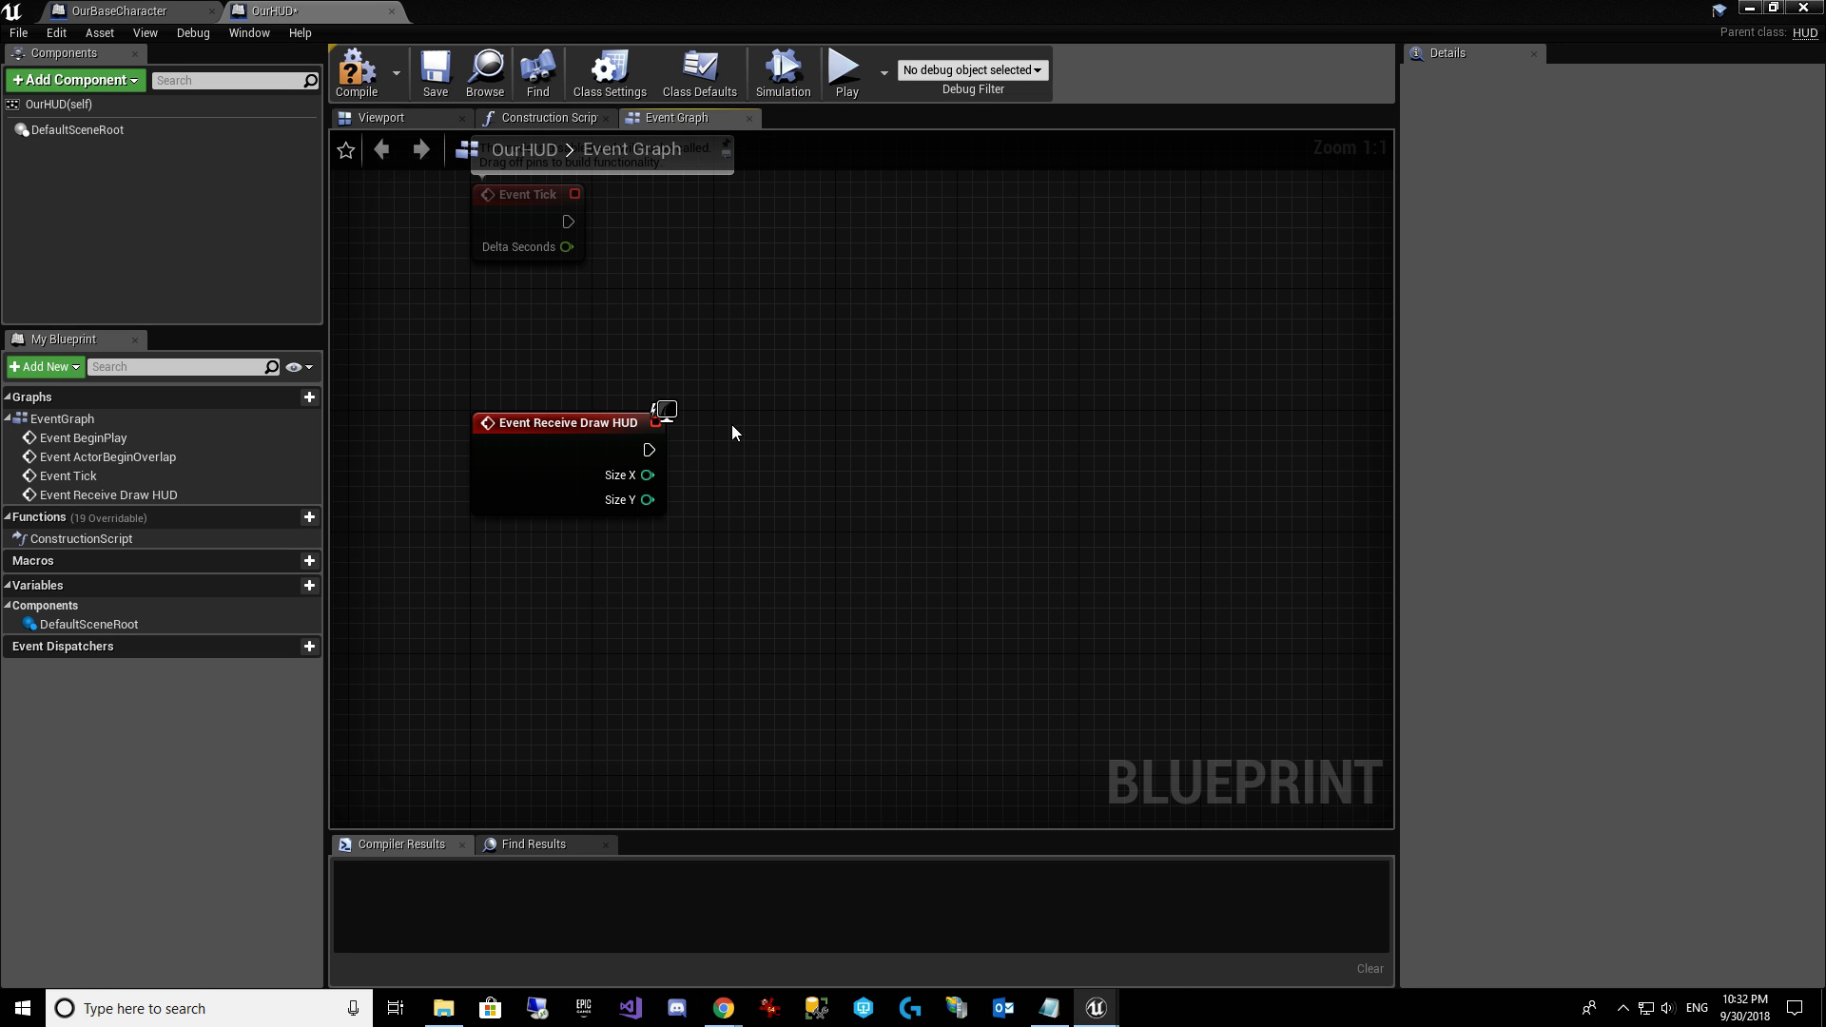
Add a Get Owning Pawn node beside Event ActorBeginOverlap in the Event Graph.
{"action": "right_click_drag", "start_coordinate": [785, 312], "coordinate": [757, 697]}
{"action": "mouse_move", "coordinate": [759, 457]}
{"action": "right_mouse_down"}
{"action": "mouse_move", "coordinate": [759, 614]}
{"action": "mouse_move", "coordinate": [748, 324]}
{"action": "right_mouse_up"}
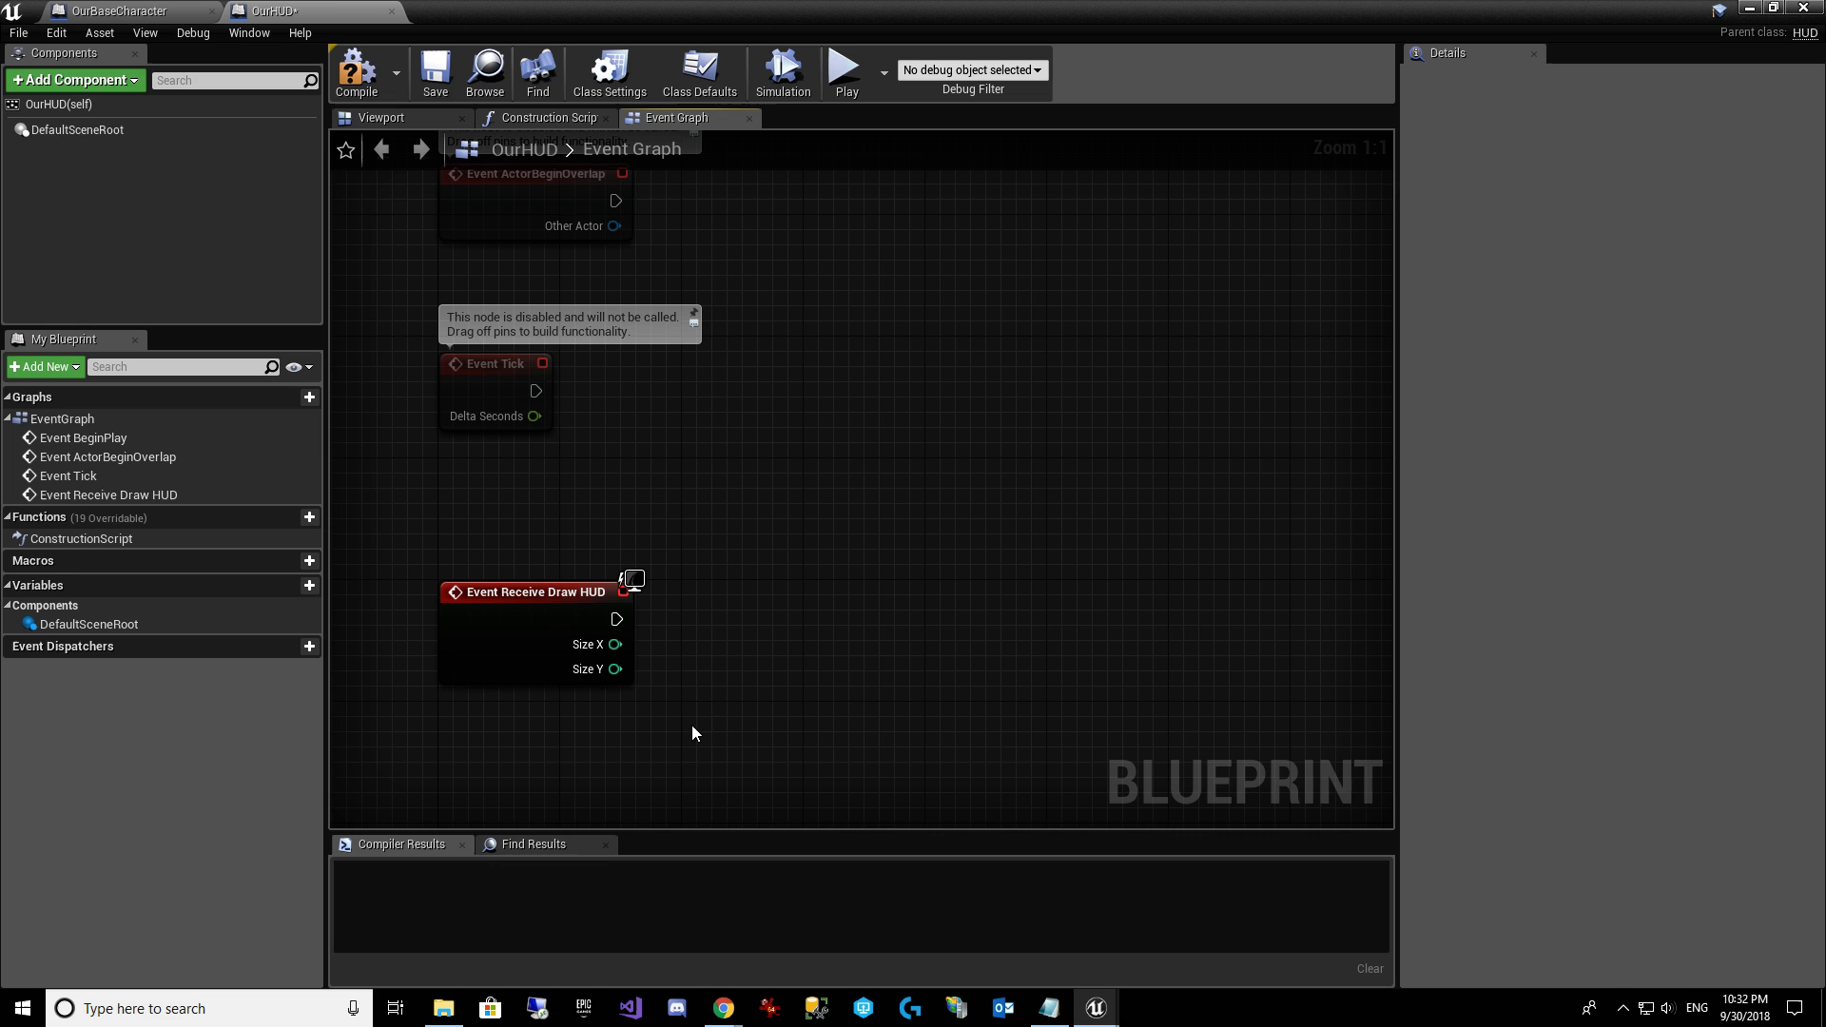
{"action": "right_click_drag", "start_coordinate": [772, 666], "coordinate": [783, 693]}
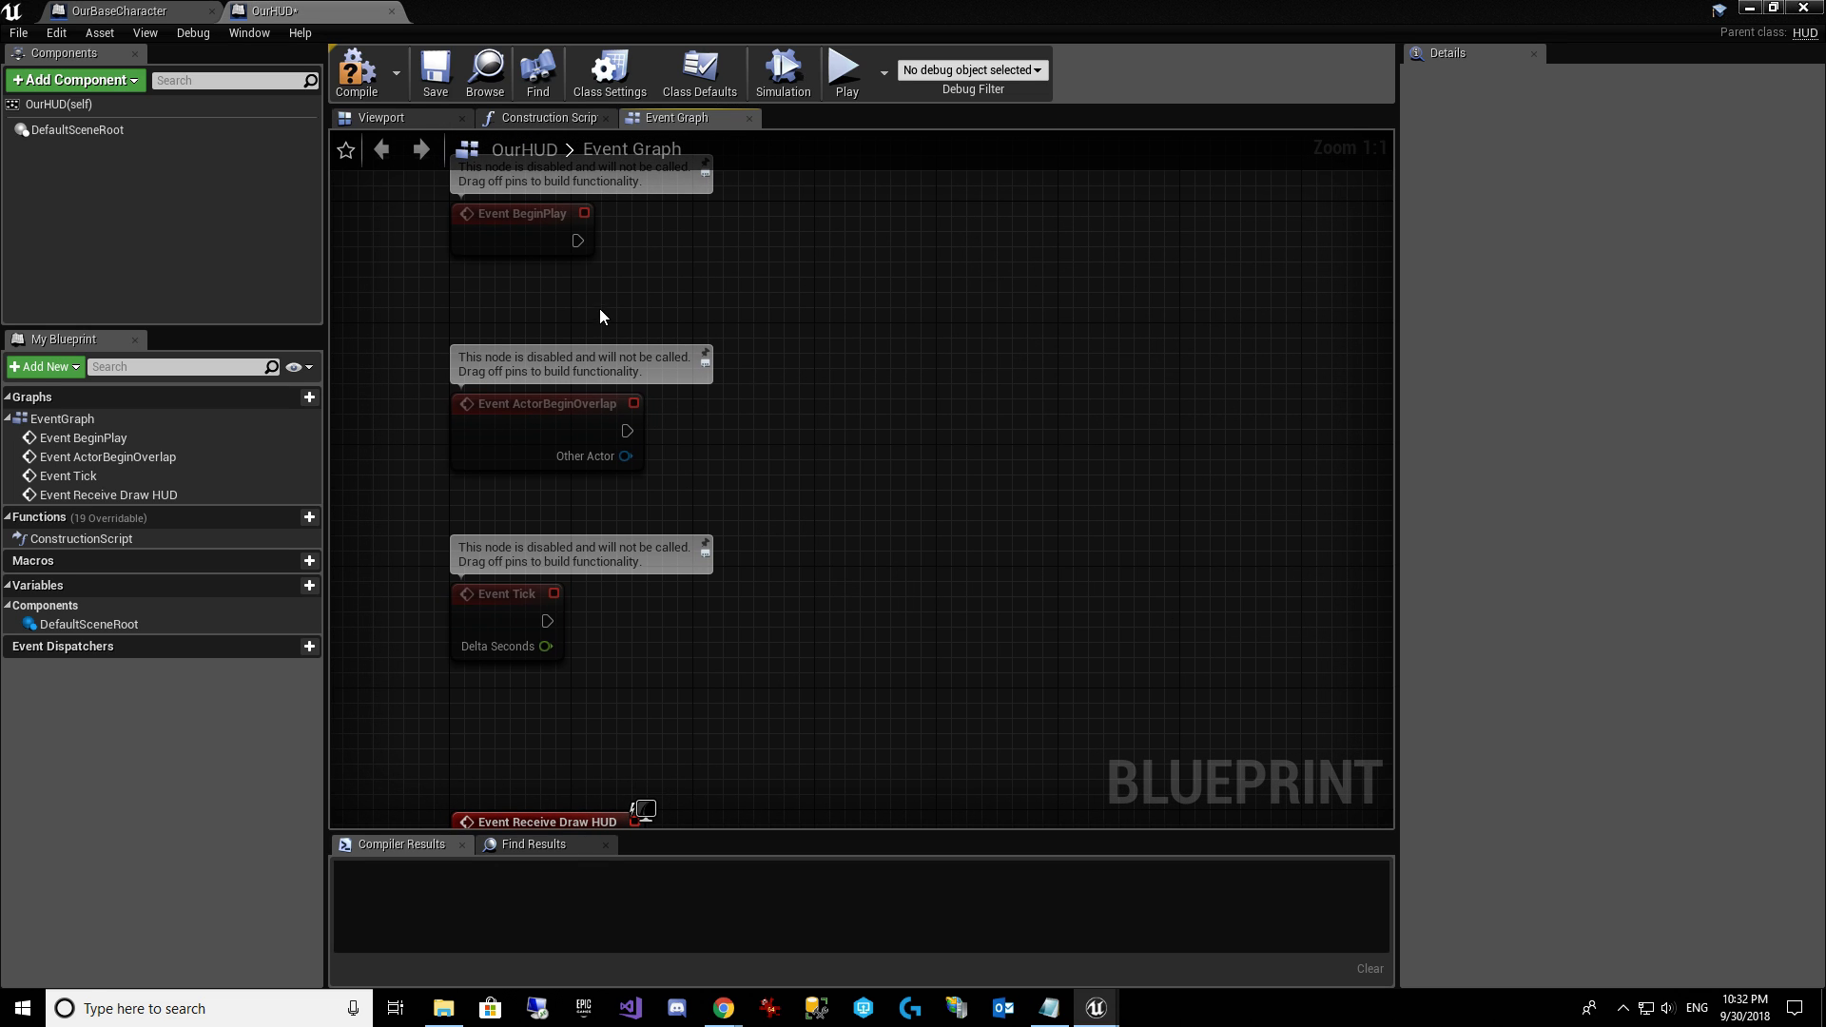
{"action": "right_click", "coordinate": [864, 364]}
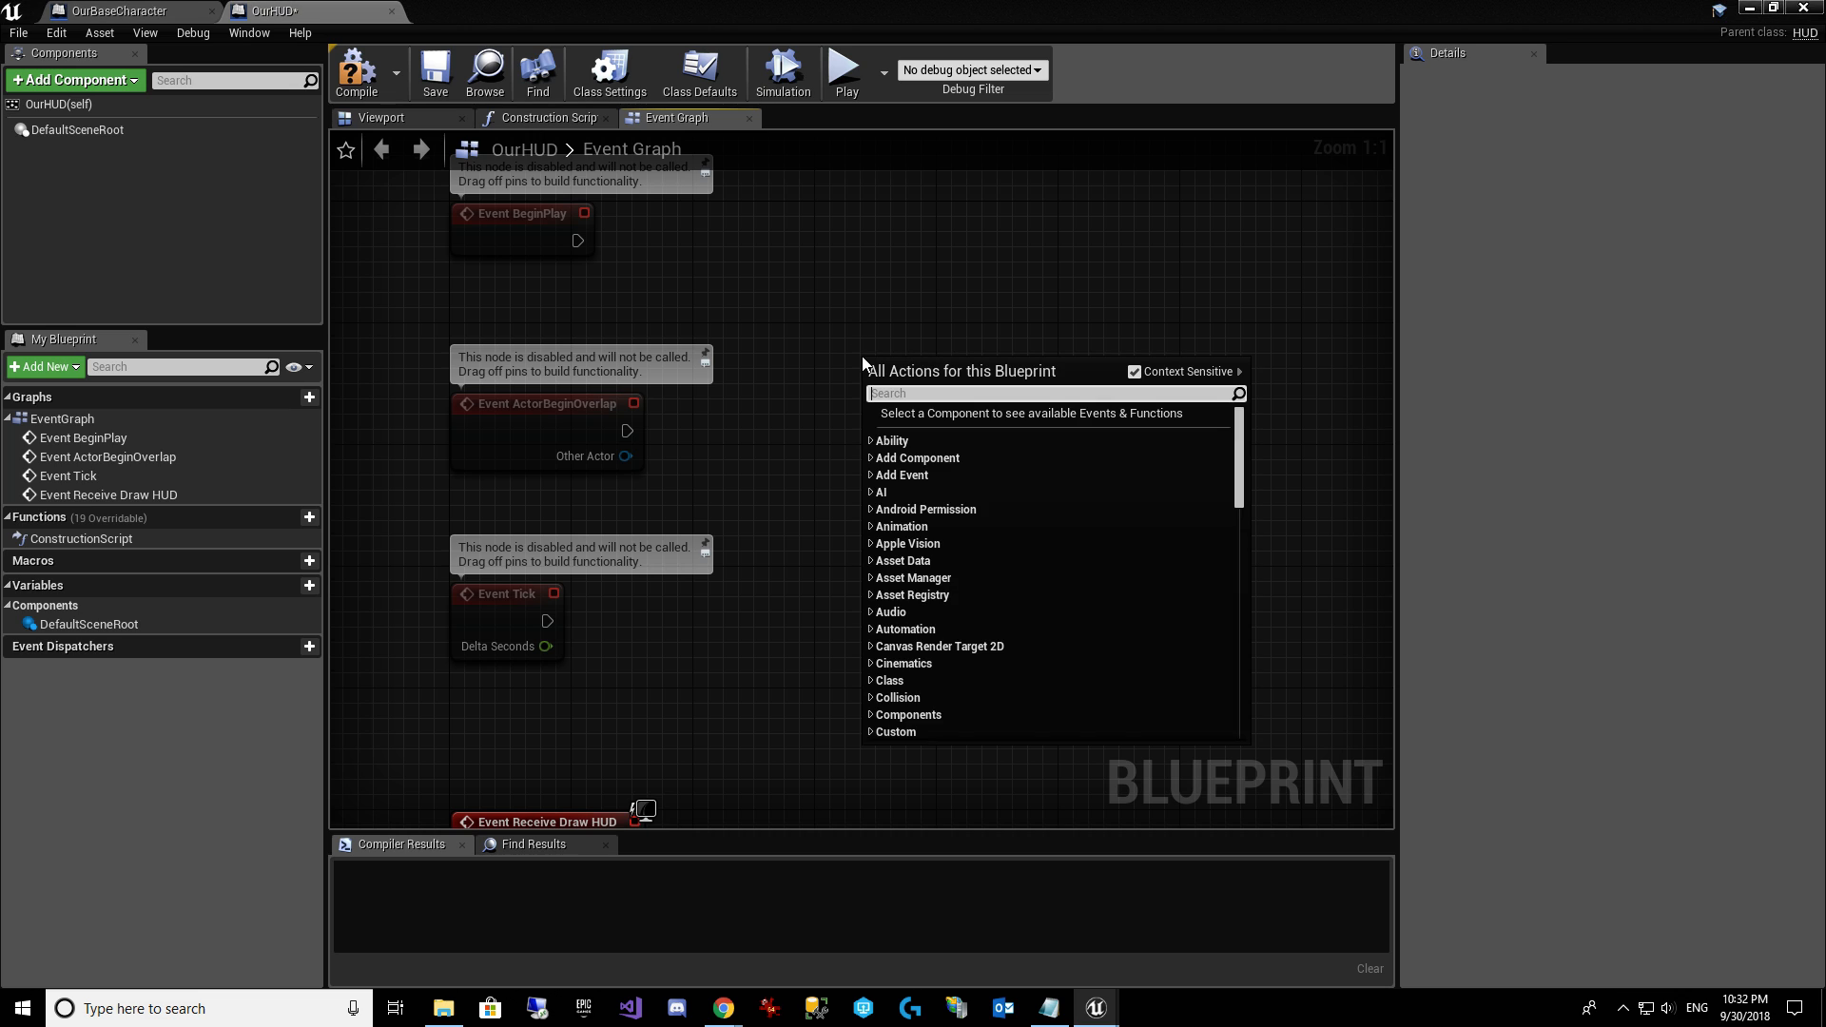
{"action": "type", "text": "get owning p"}
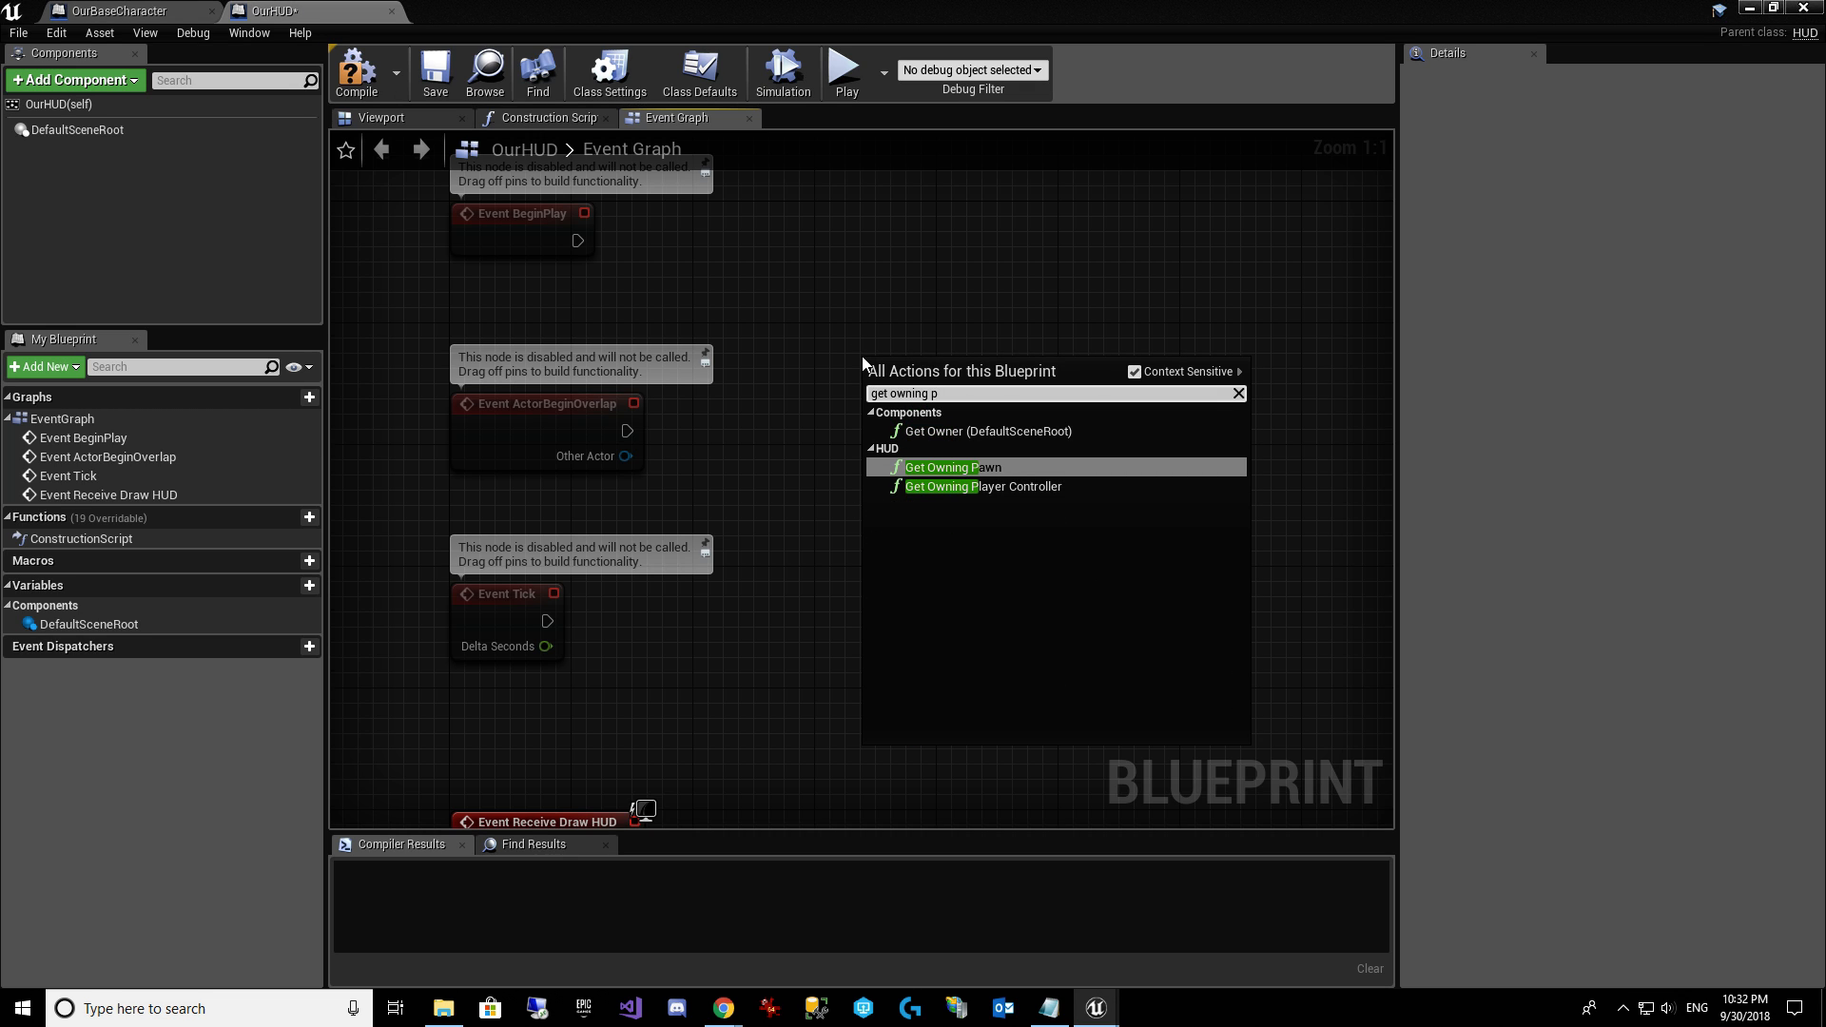
{"action": "left_click", "coordinate": [951, 467]}
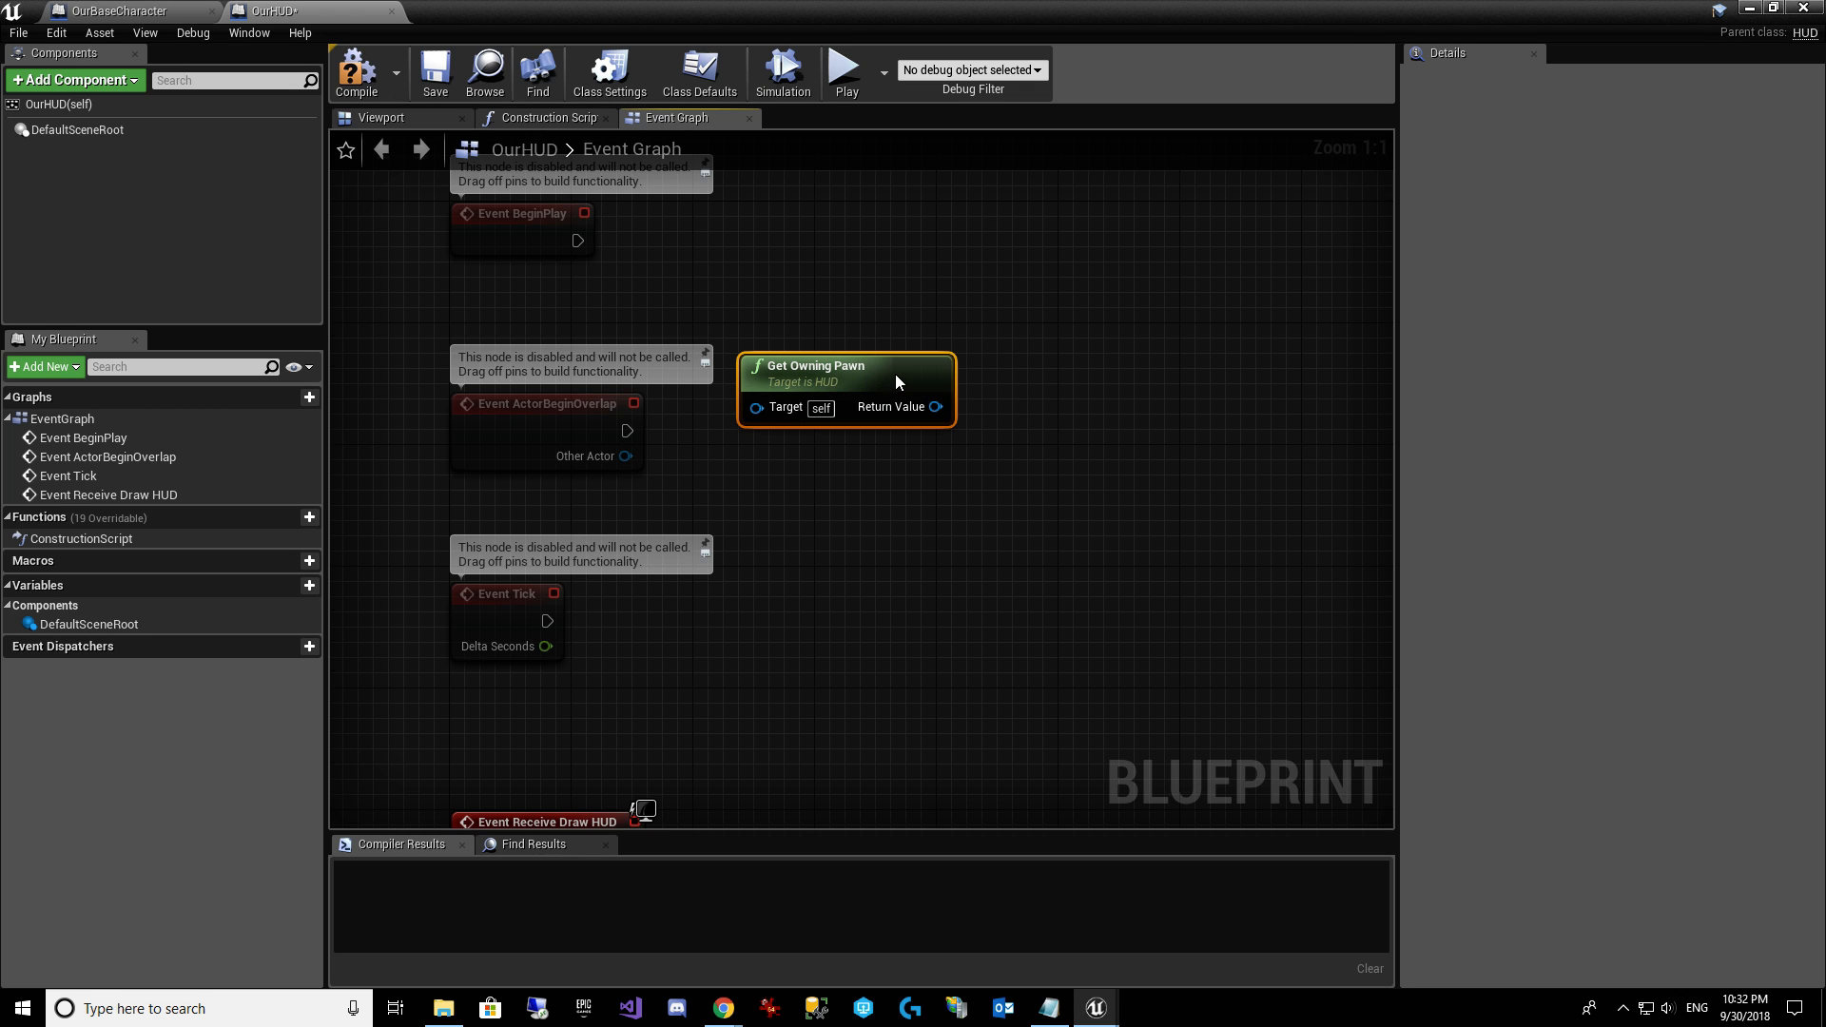
Cast the owning pawn to ThirdPersonCharacterWithAbilities and run the cast from Event BeginPlay, arranging both nodes beside it.
{"action": "left_click_drag", "start_coordinate": [936, 407], "coordinate": [871, 255]}
{"action": "type", "text": "cast to"}
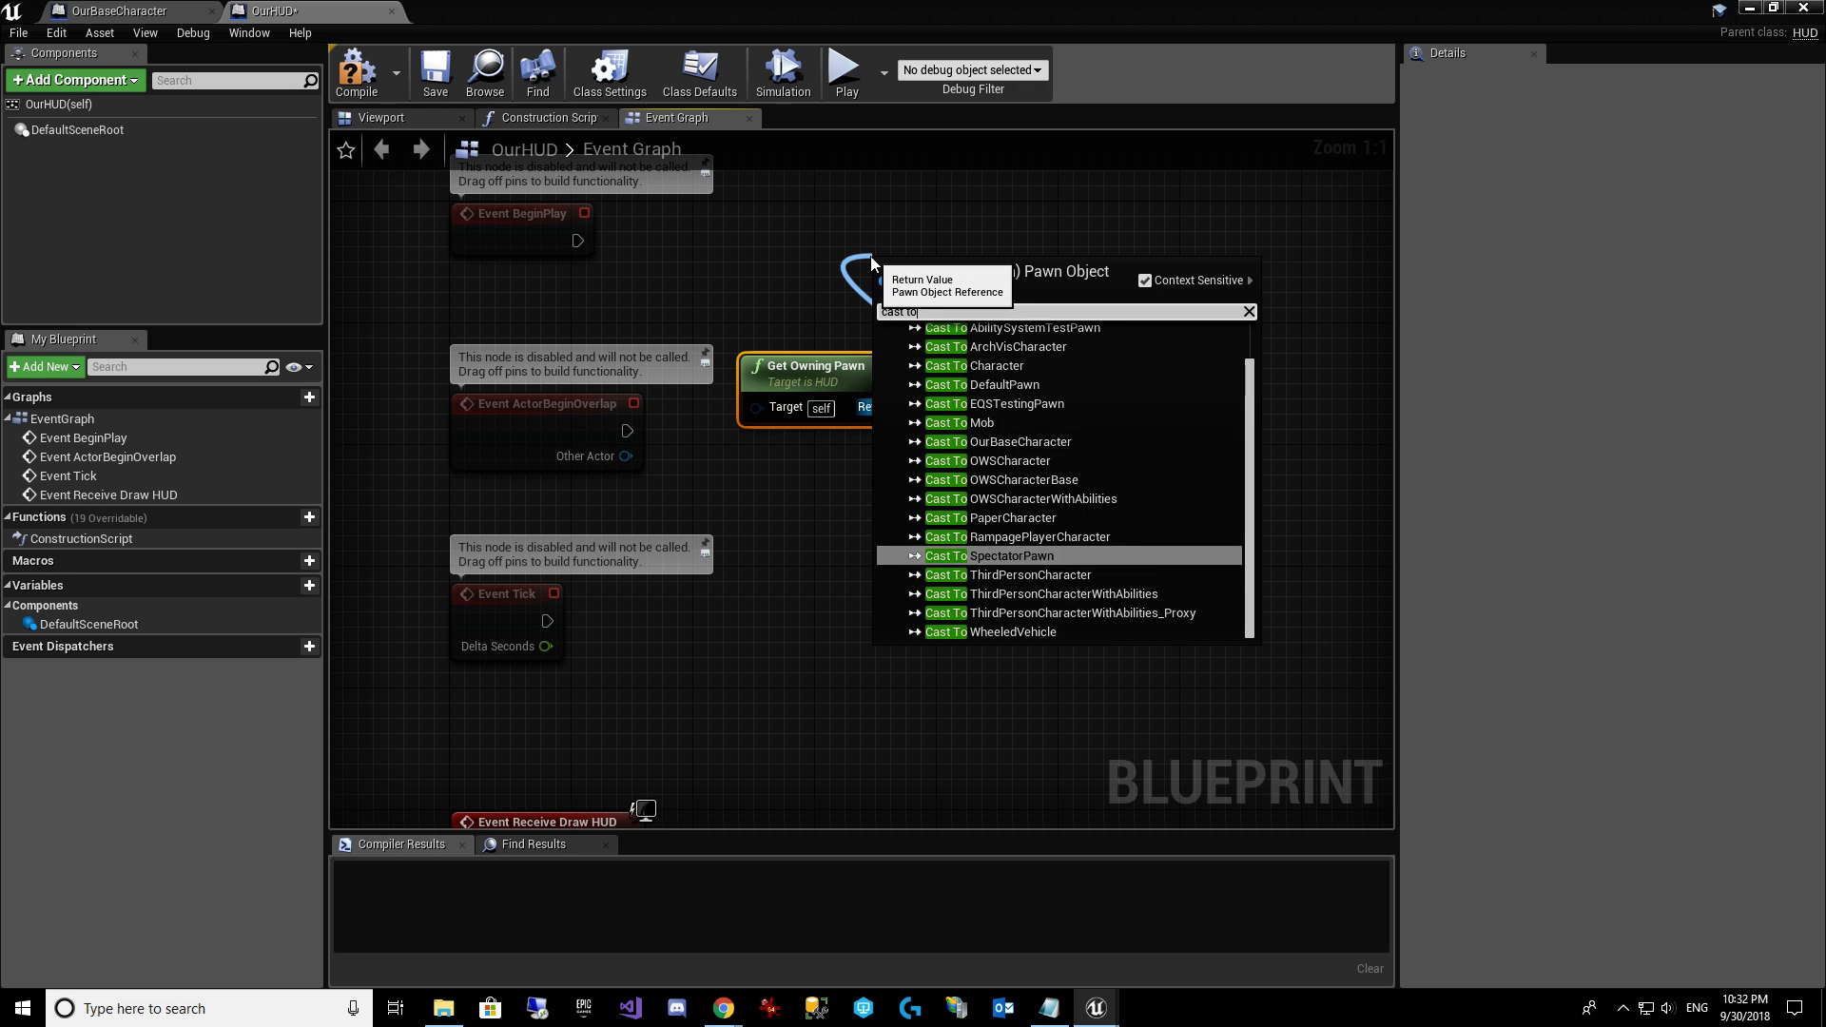
{"action": "type", "text": " third"}
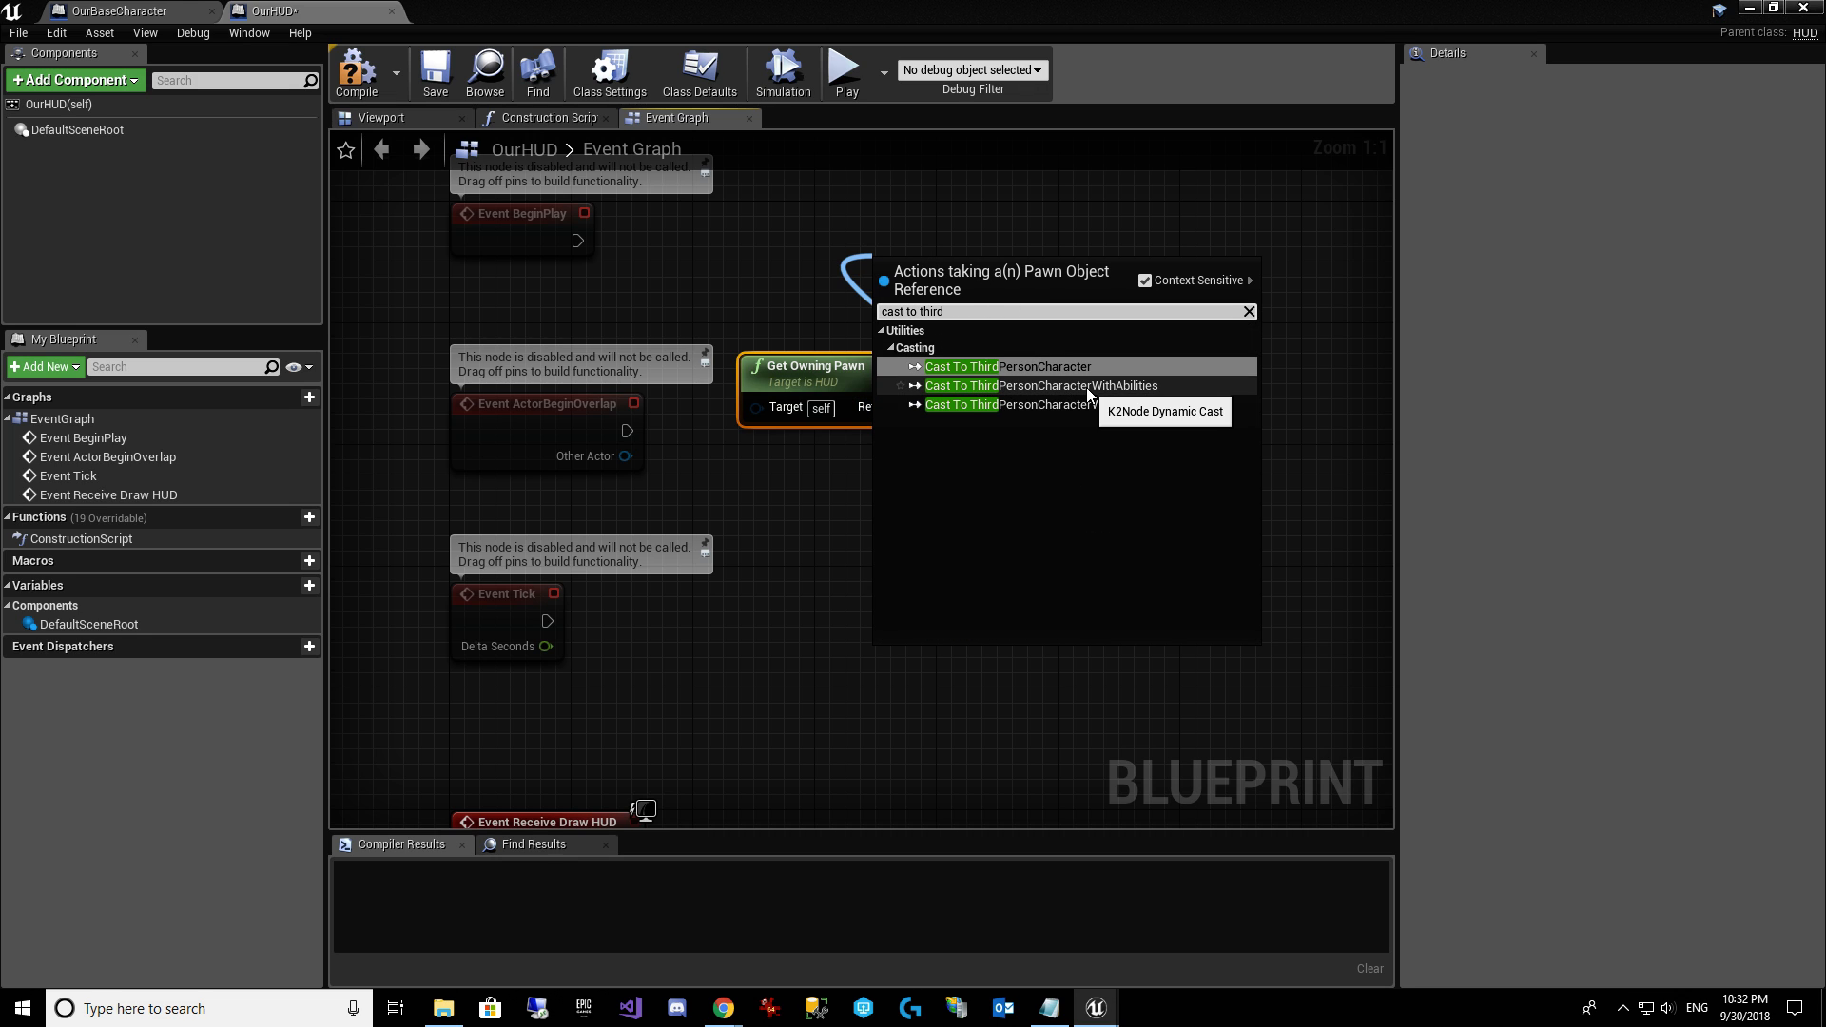
{"action": "left_click", "coordinate": [1086, 386]}
{"action": "left_click_drag", "start_coordinate": [1019, 301], "coordinate": [866, 247]}
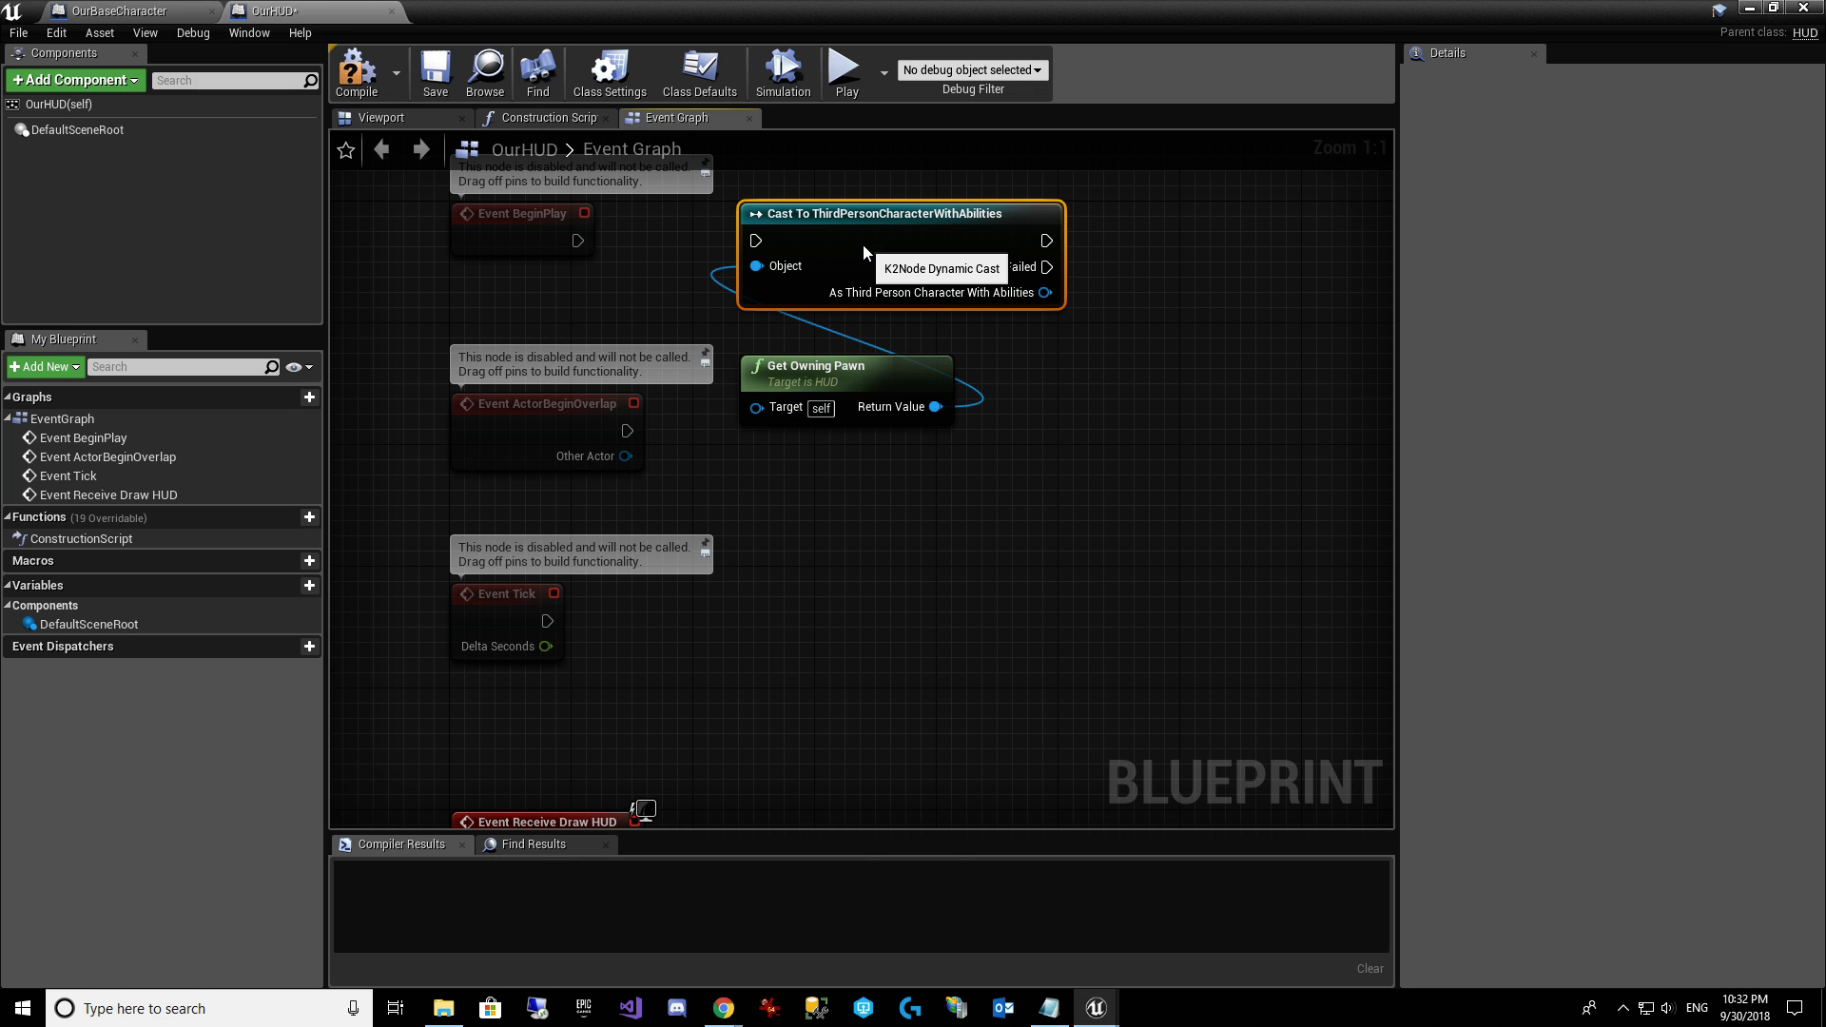
{"action": "left_click_drag", "start_coordinate": [832, 378], "coordinate": [833, 348]}
{"action": "left_click_drag", "start_coordinate": [755, 244], "coordinate": [577, 242]}
Create a variable OwningPlayerCharacter of type Third Person Character with Abilities object reference and compile the blueprint.
{"action": "left_click", "coordinate": [284, 586]}
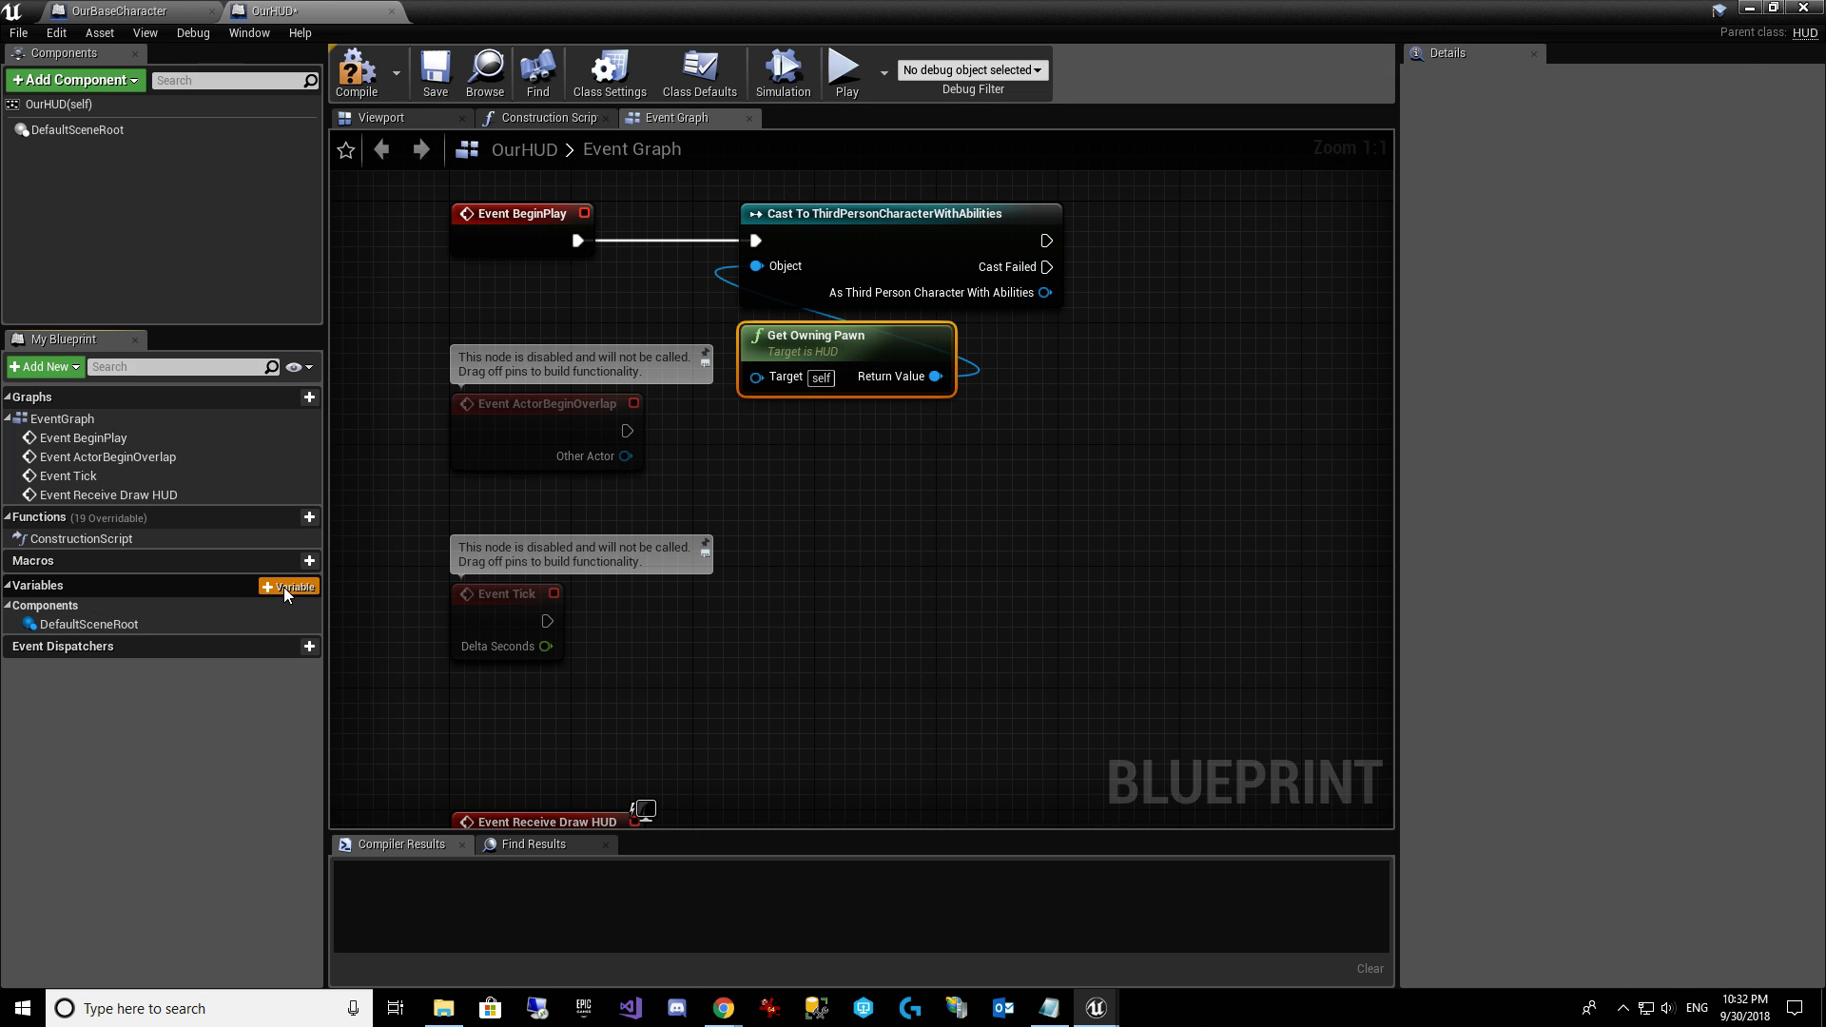
{"action": "type", "text": "OwningPlayerCharacter"}
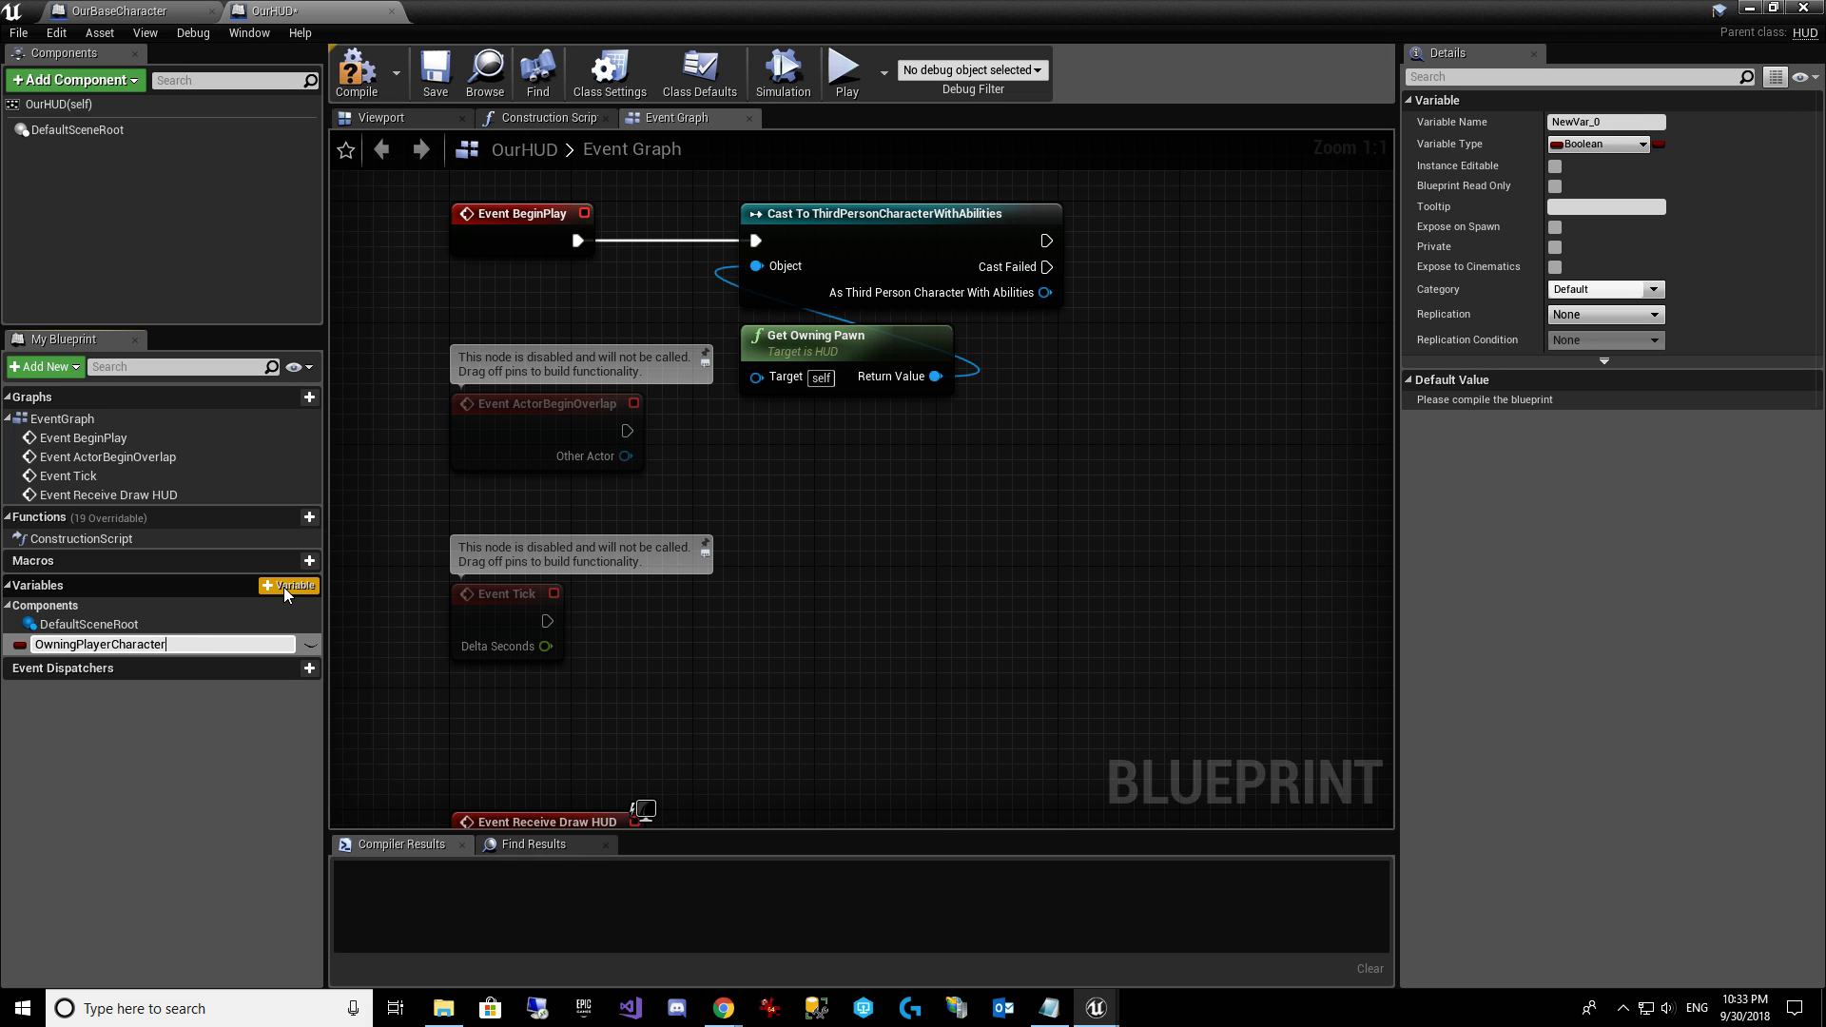
{"action": "key", "text": "Return"}
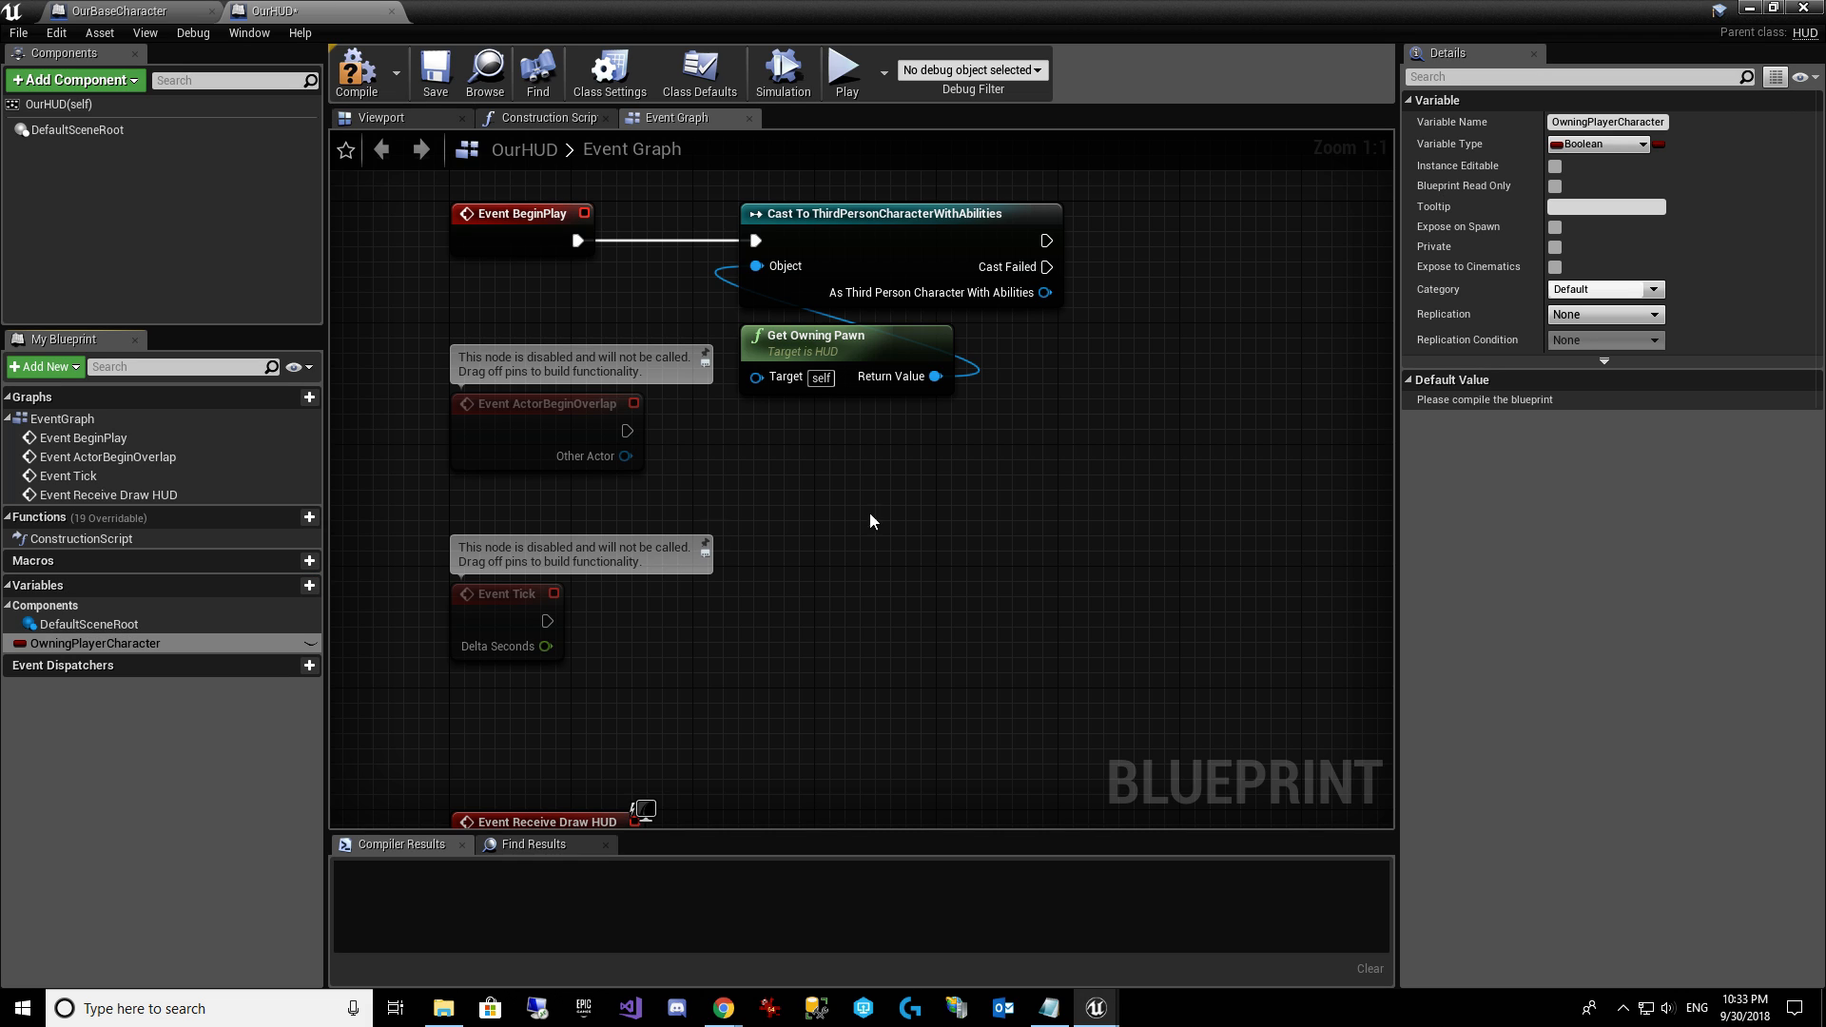
{"action": "left_click", "coordinate": [1617, 145]}
{"action": "type", "text": "Thirdper"}
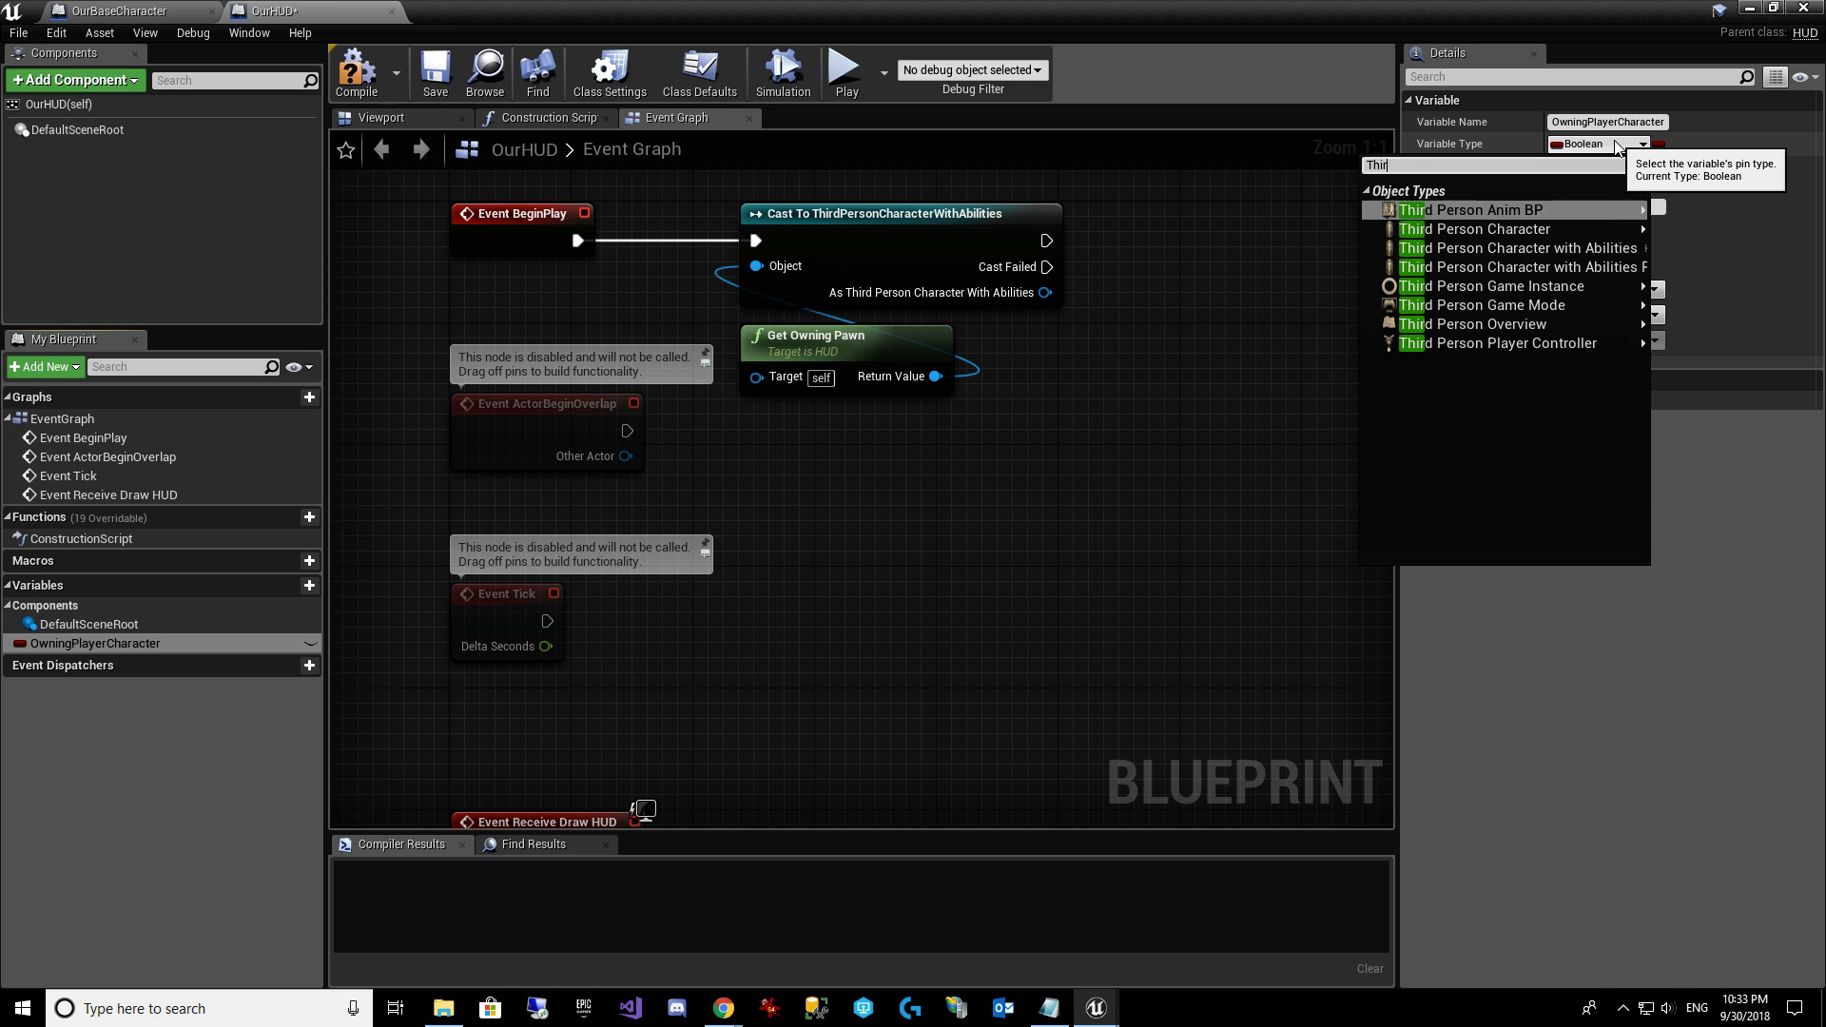
{"action": "mouse_move", "coordinate": [1617, 248]}
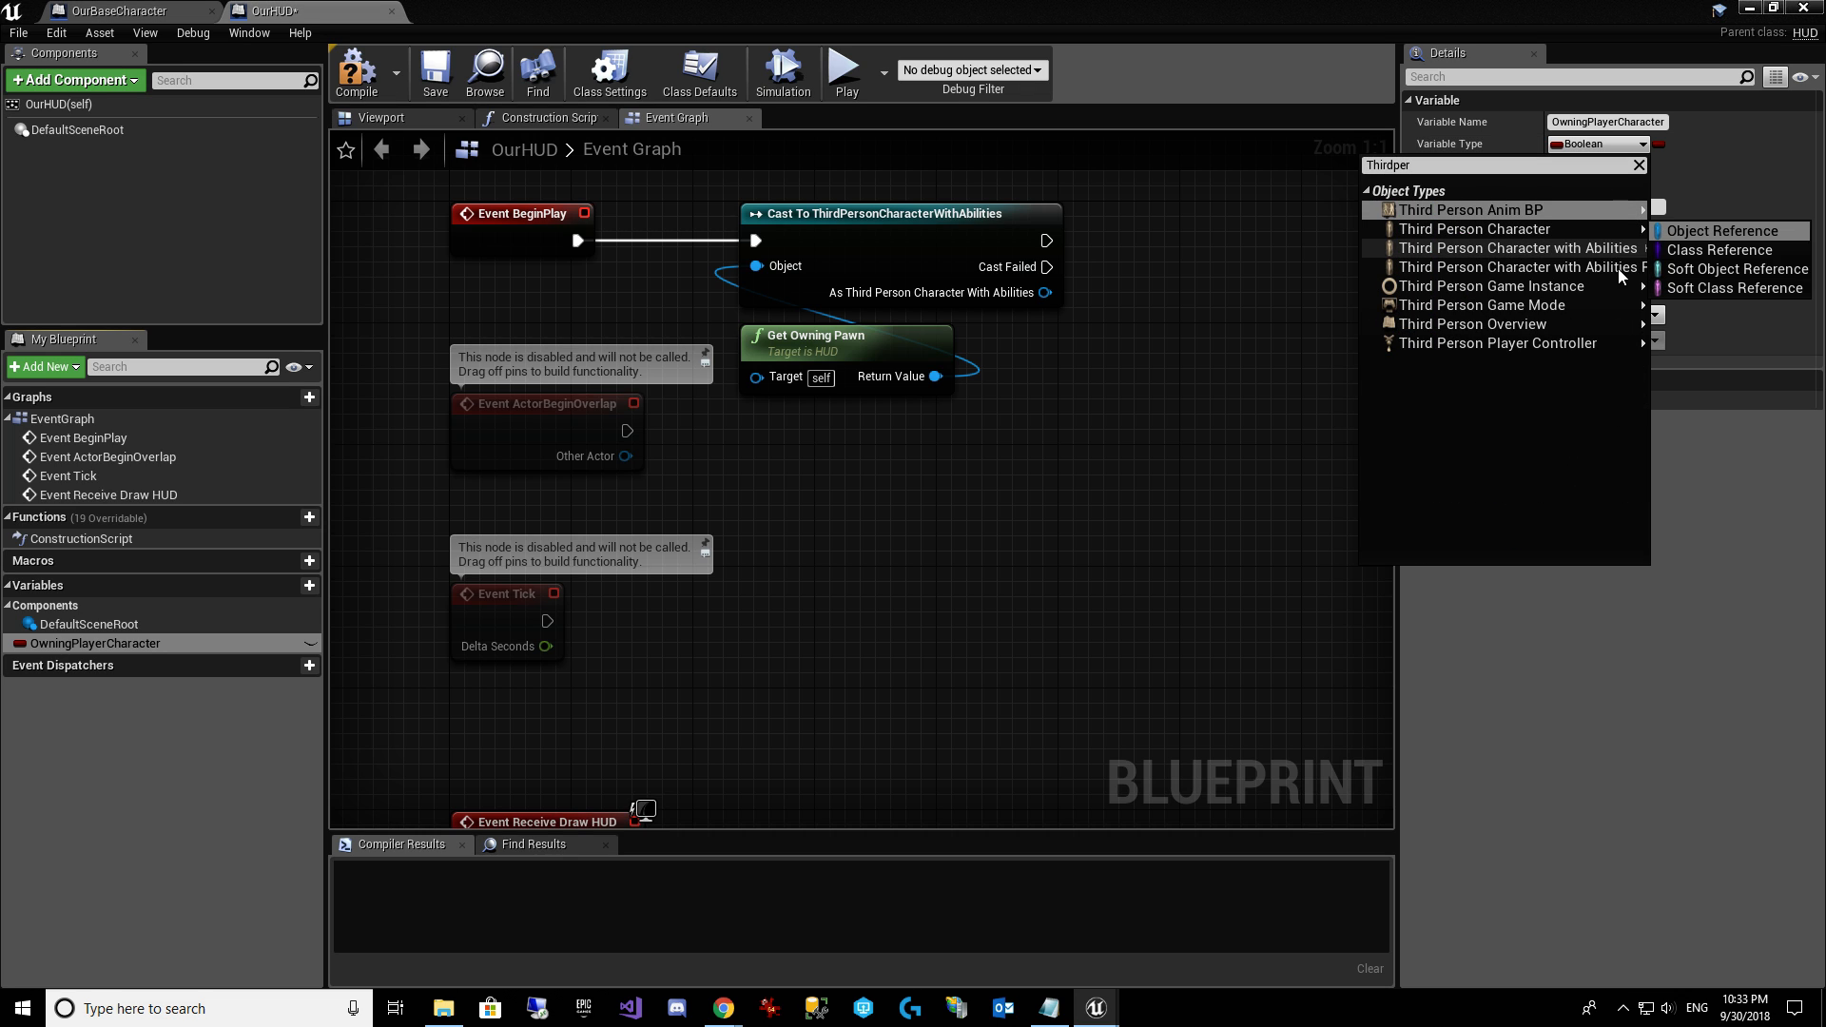
{"action": "left_click", "coordinate": [1697, 251]}
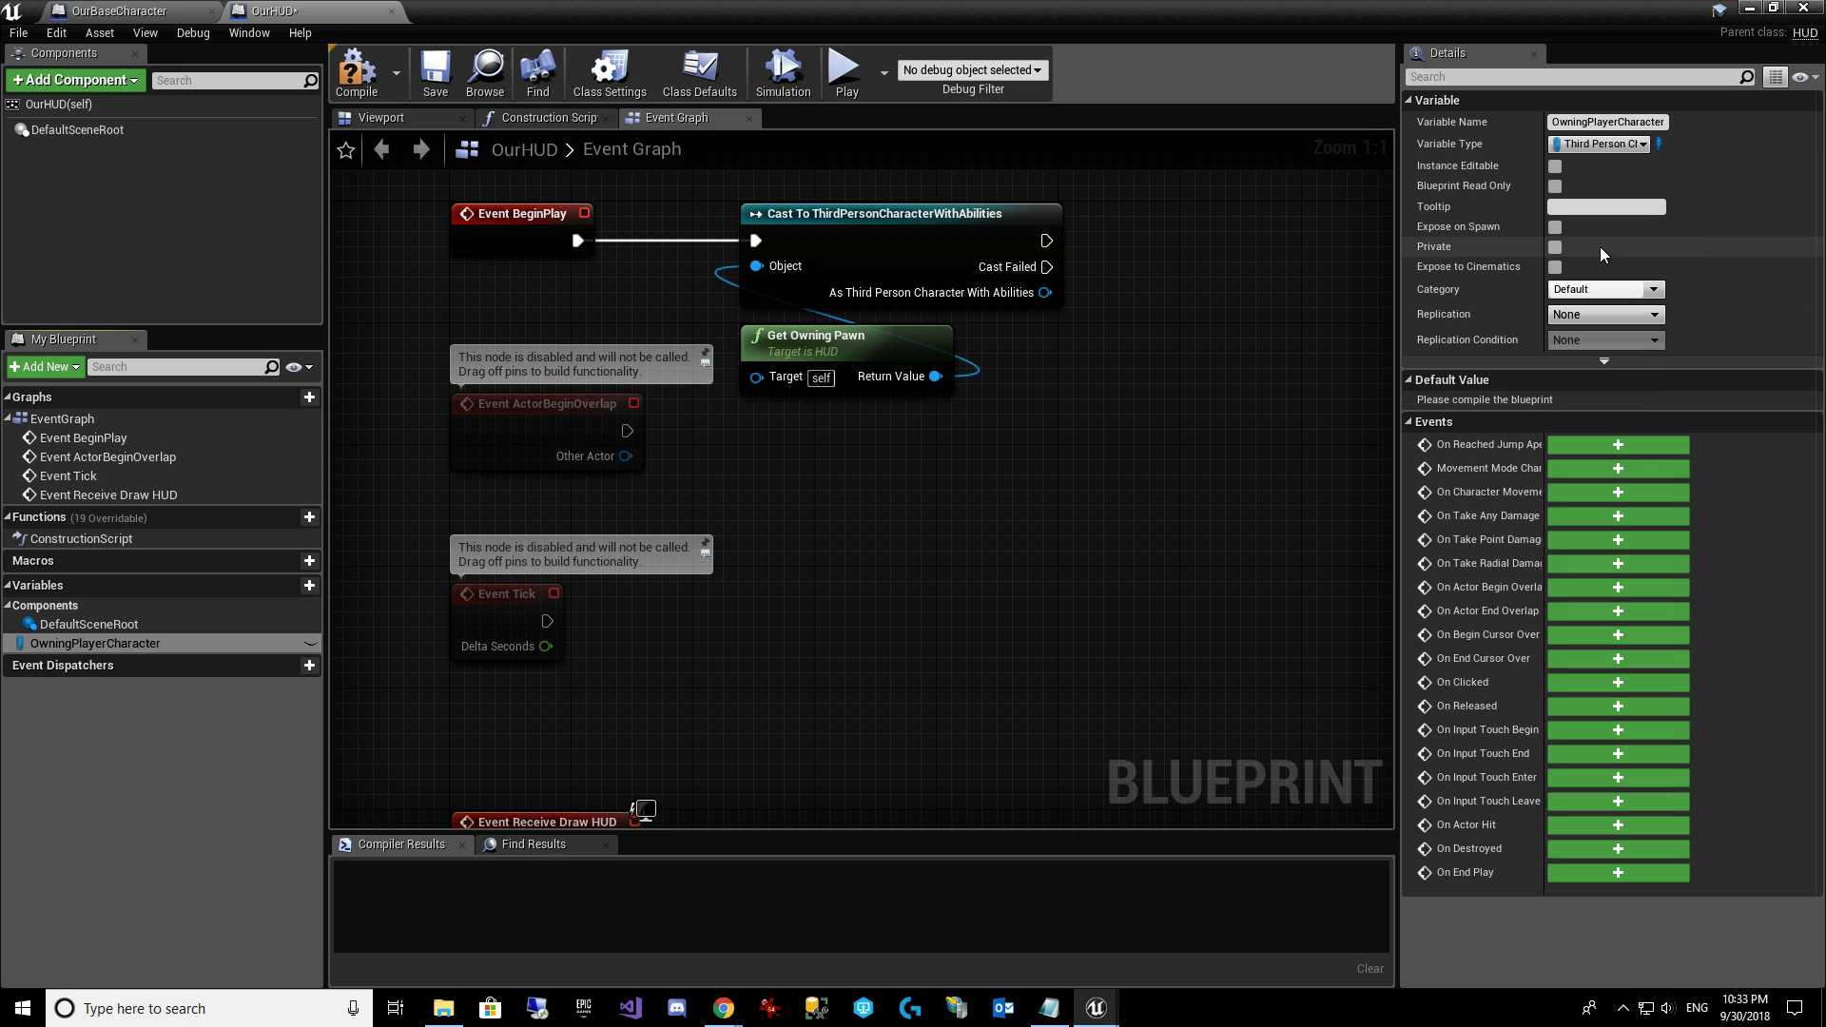
{"action": "left_click", "coordinate": [371, 95]}
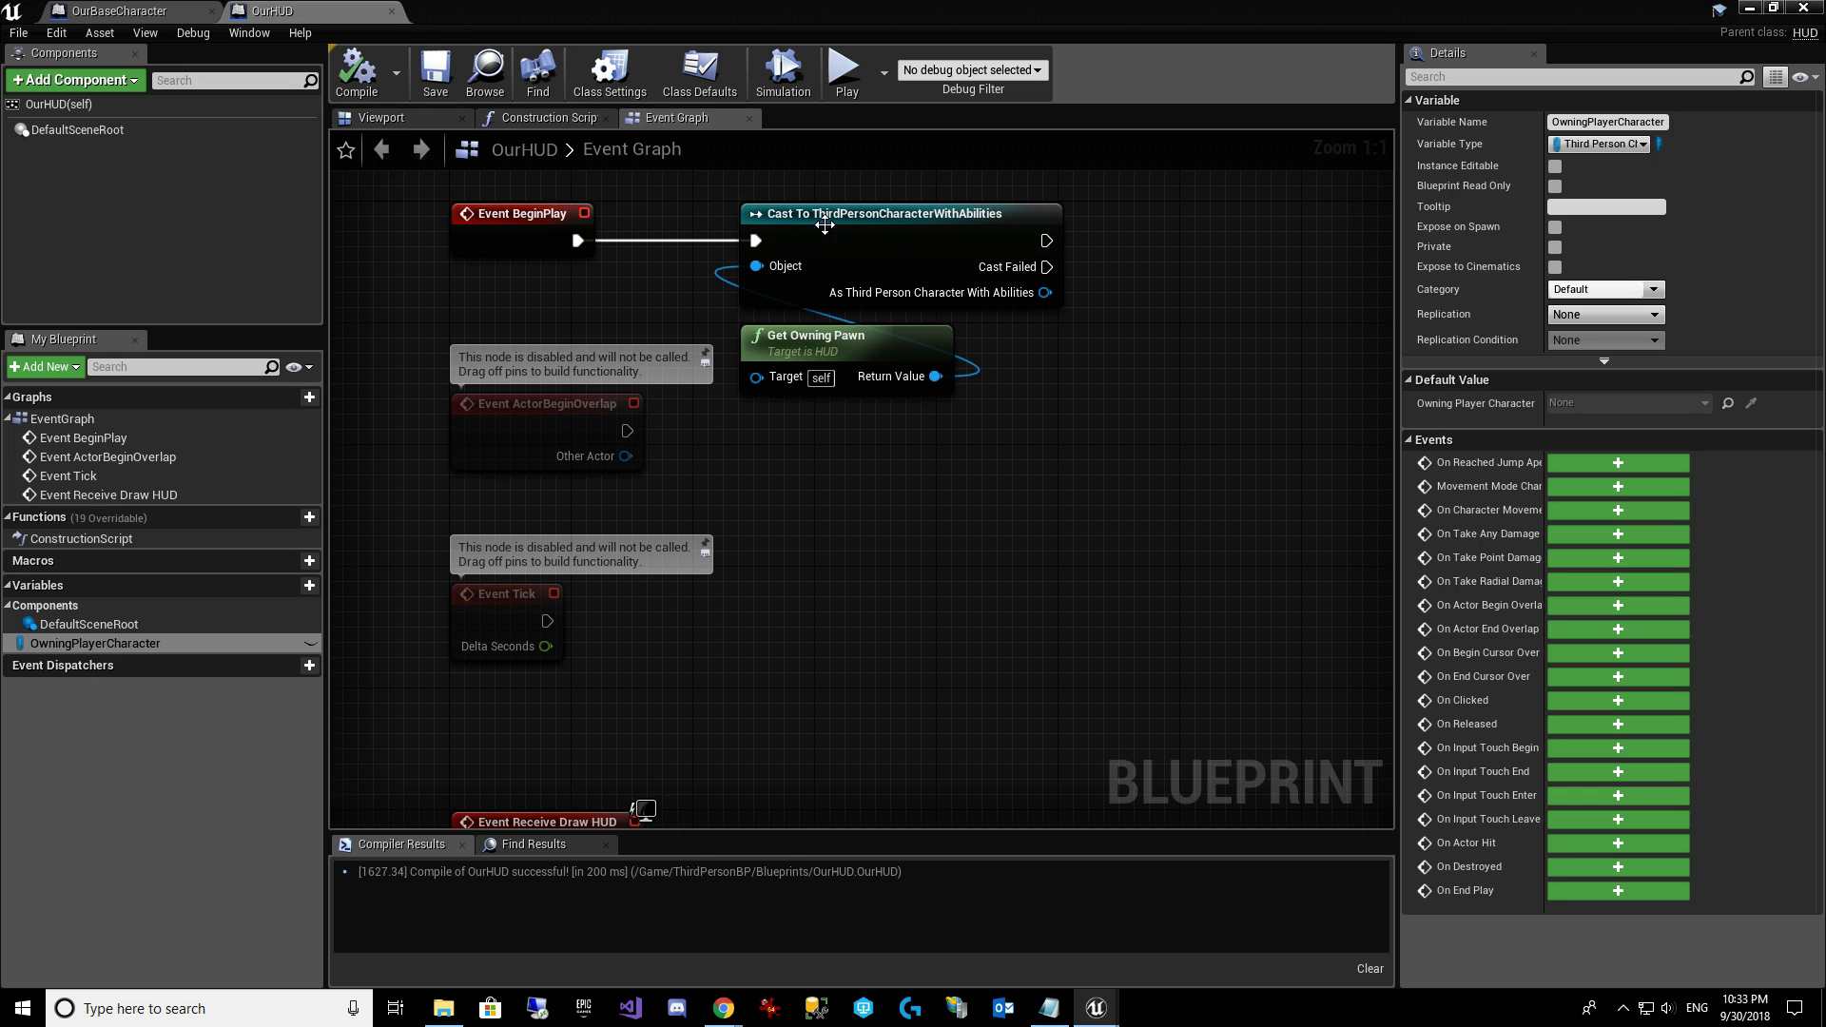
Store the cast result in OwningPlayerCharacter with a Set node after the cast, and compile and save the blueprint.
{"action": "right_click_drag", "start_coordinate": [1148, 400], "coordinate": [1043, 397]}
{"action": "mouse_move", "coordinate": [114, 643]}
{"action": "left_mouse_down"}
{"action": "mouse_move", "coordinate": [314, 655]}
{"action": "mouse_move", "coordinate": [1162, 251]}
{"action": "mouse_move", "coordinate": [1026, 253]}
{"action": "mouse_move", "coordinate": [1104, 208]}
{"action": "mouse_move", "coordinate": [1098, 237]}
{"action": "mouse_move", "coordinate": [945, 246]}
{"action": "mouse_move", "coordinate": [999, 271]}
{"action": "mouse_move", "coordinate": [1057, 266]}
{"action": "mouse_move", "coordinate": [942, 296]}
{"action": "left_mouse_up"}
{"action": "left_click", "coordinate": [1094, 294]}
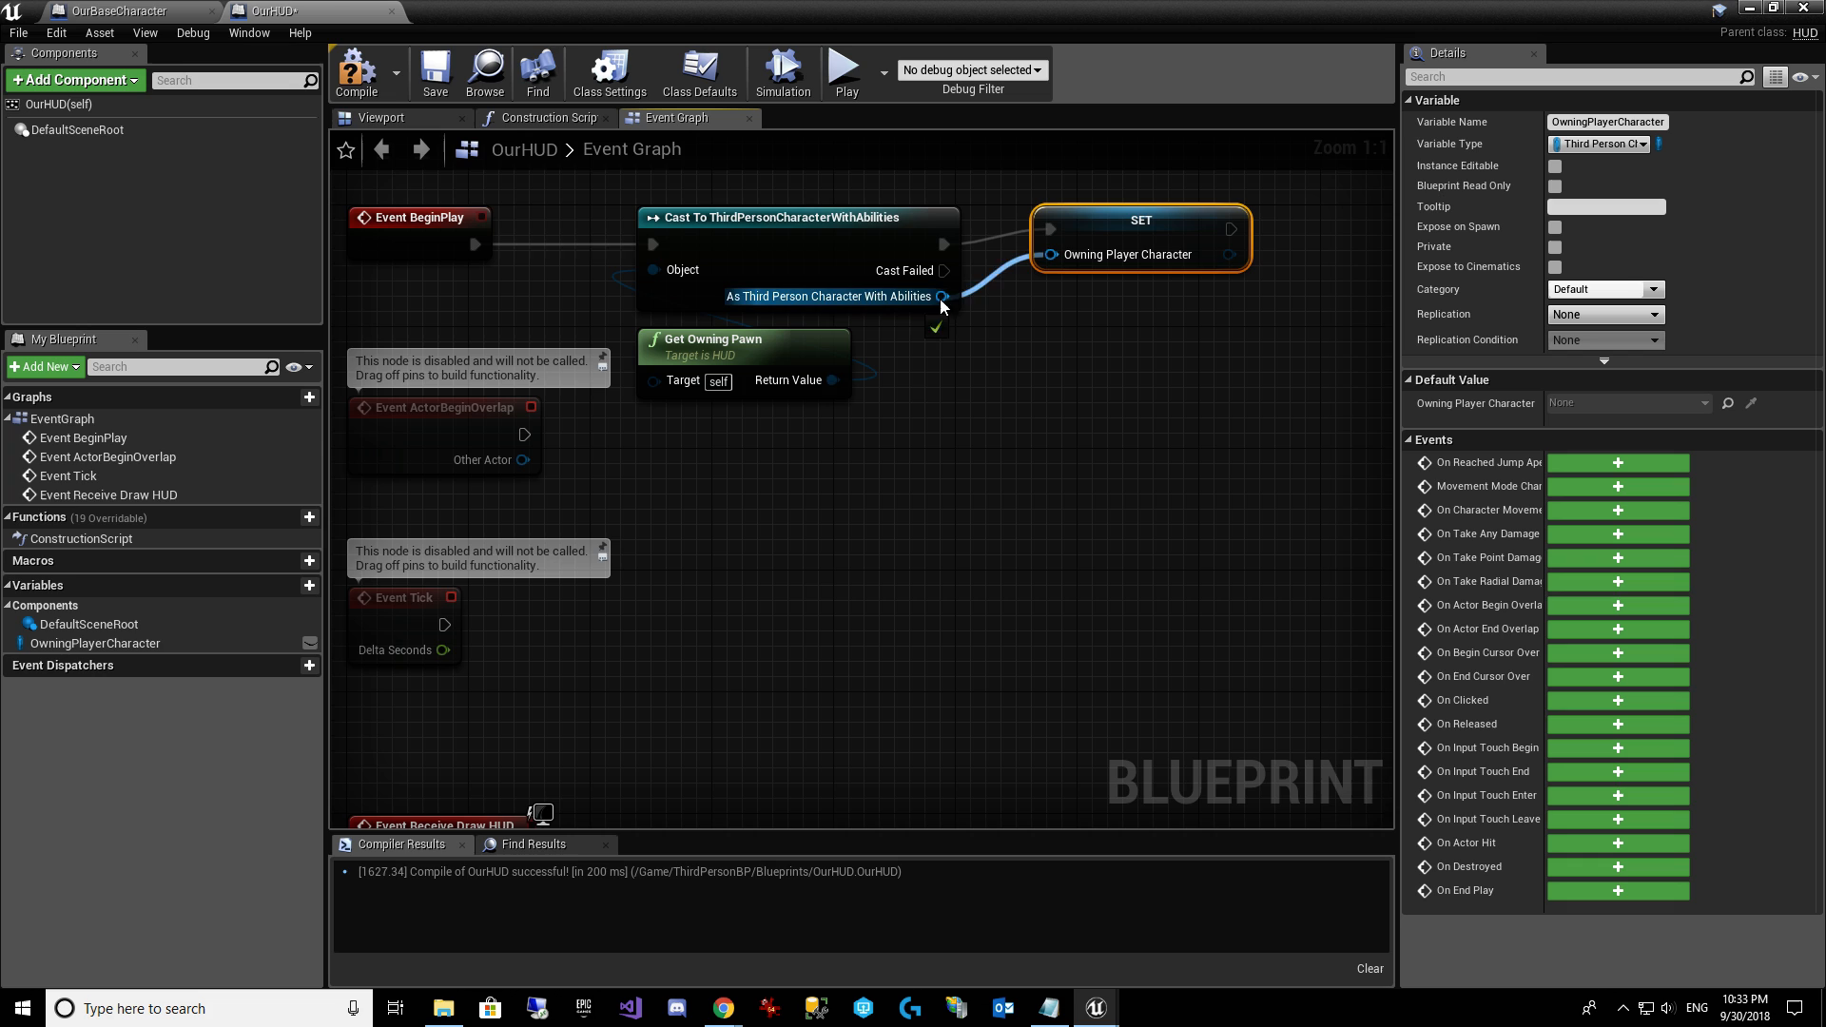
{"action": "mouse_move", "coordinate": [759, 602]}
{"action": "right_mouse_down"}
{"action": "mouse_move", "coordinate": [815, 453]}
{"action": "mouse_move", "coordinate": [843, 258]}
{"action": "right_mouse_up"}
{"action": "left_click", "coordinate": [375, 76]}
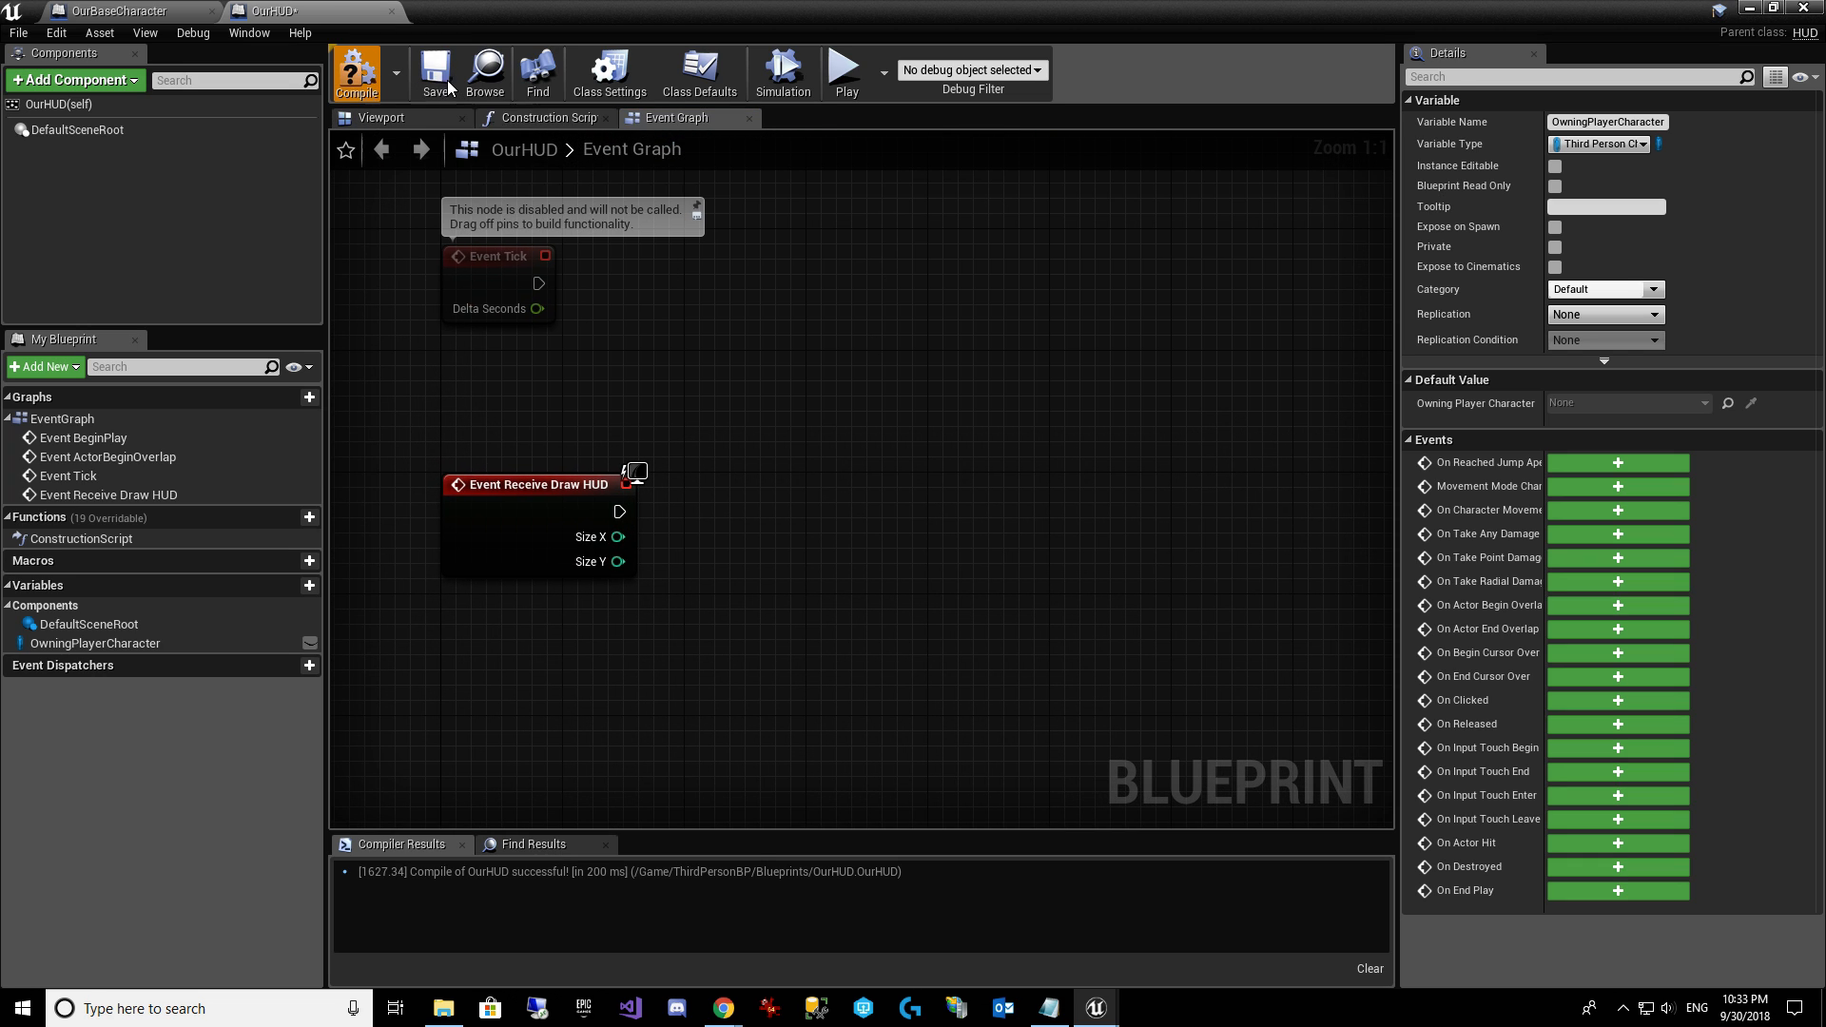
{"action": "left_click", "coordinate": [434, 74]}
Add an IsValid check on a Get OwningPlayerCharacter node and run it from Event Receive Draw HUD.
{"action": "right_click_drag", "start_coordinate": [954, 340], "coordinate": [965, 712]}
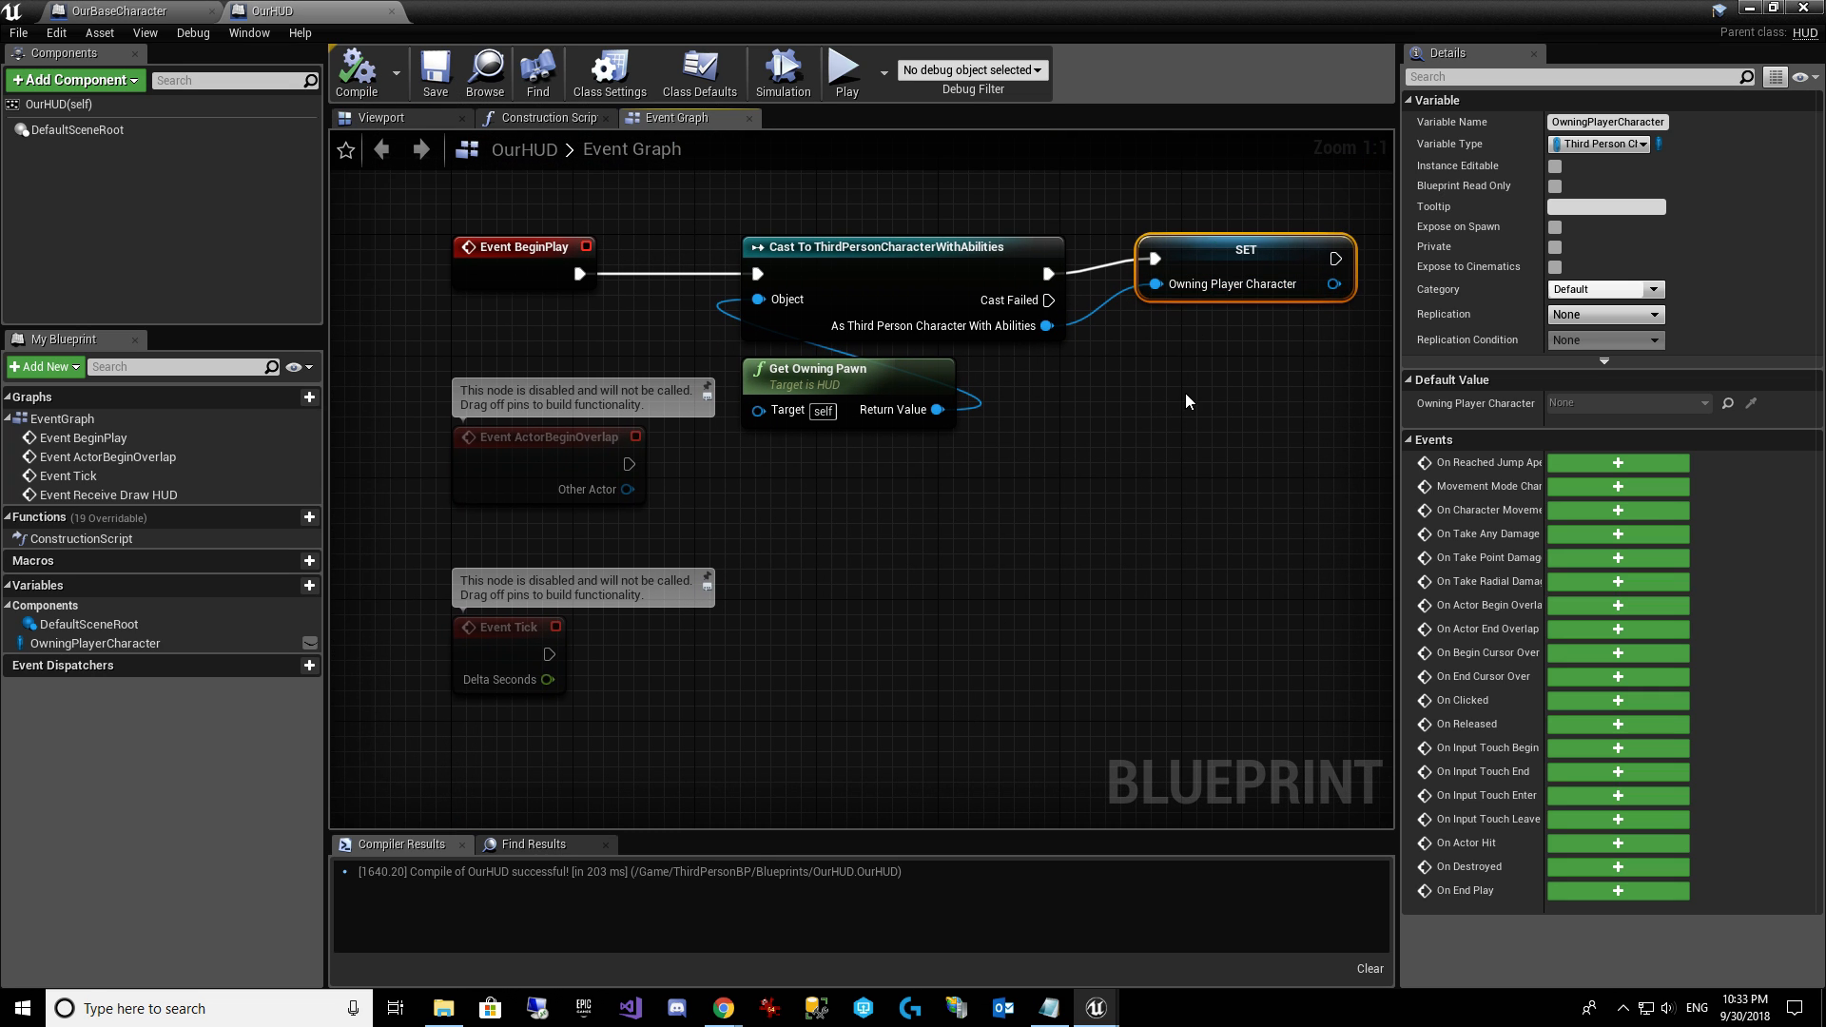
{"action": "mouse_move", "coordinate": [1001, 559]}
{"action": "right_mouse_down"}
{"action": "mouse_move", "coordinate": [949, 497]}
{"action": "mouse_move", "coordinate": [815, 672]}
{"action": "mouse_move", "coordinate": [884, 542]}
{"action": "right_mouse_up"}
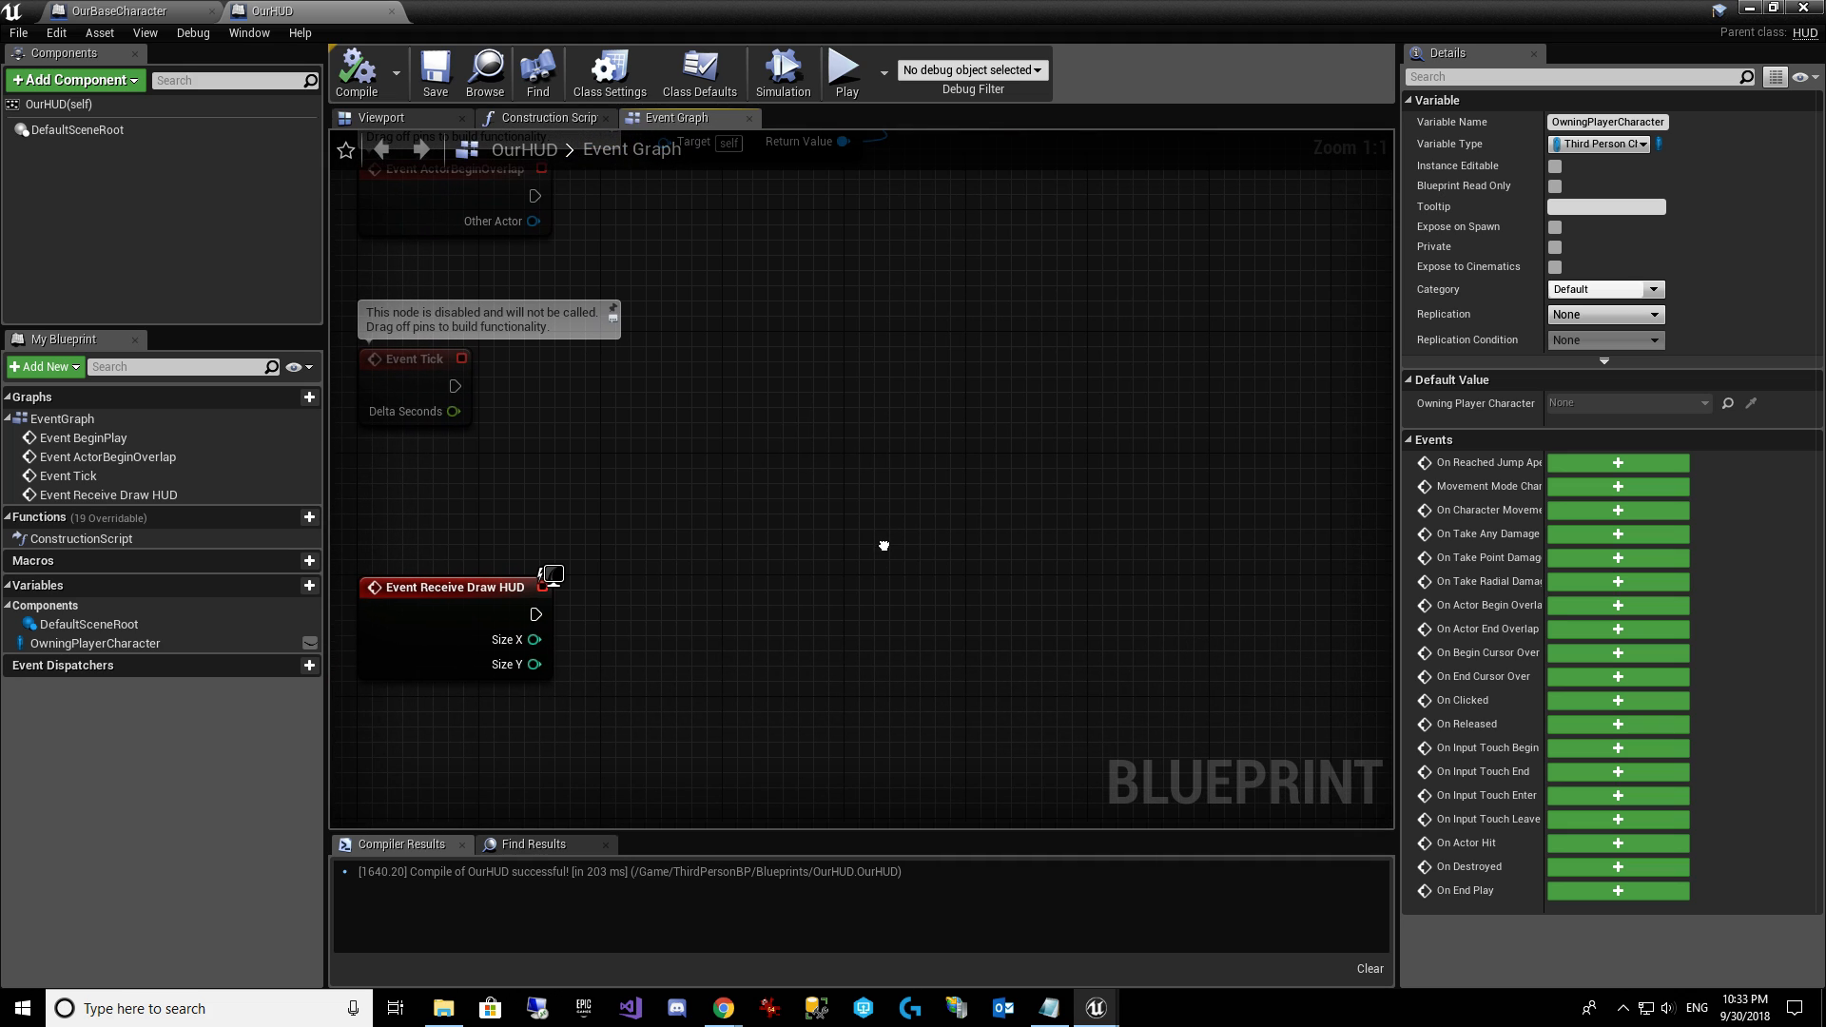
{"action": "left_click_drag", "start_coordinate": [152, 643], "coordinate": [714, 680]}
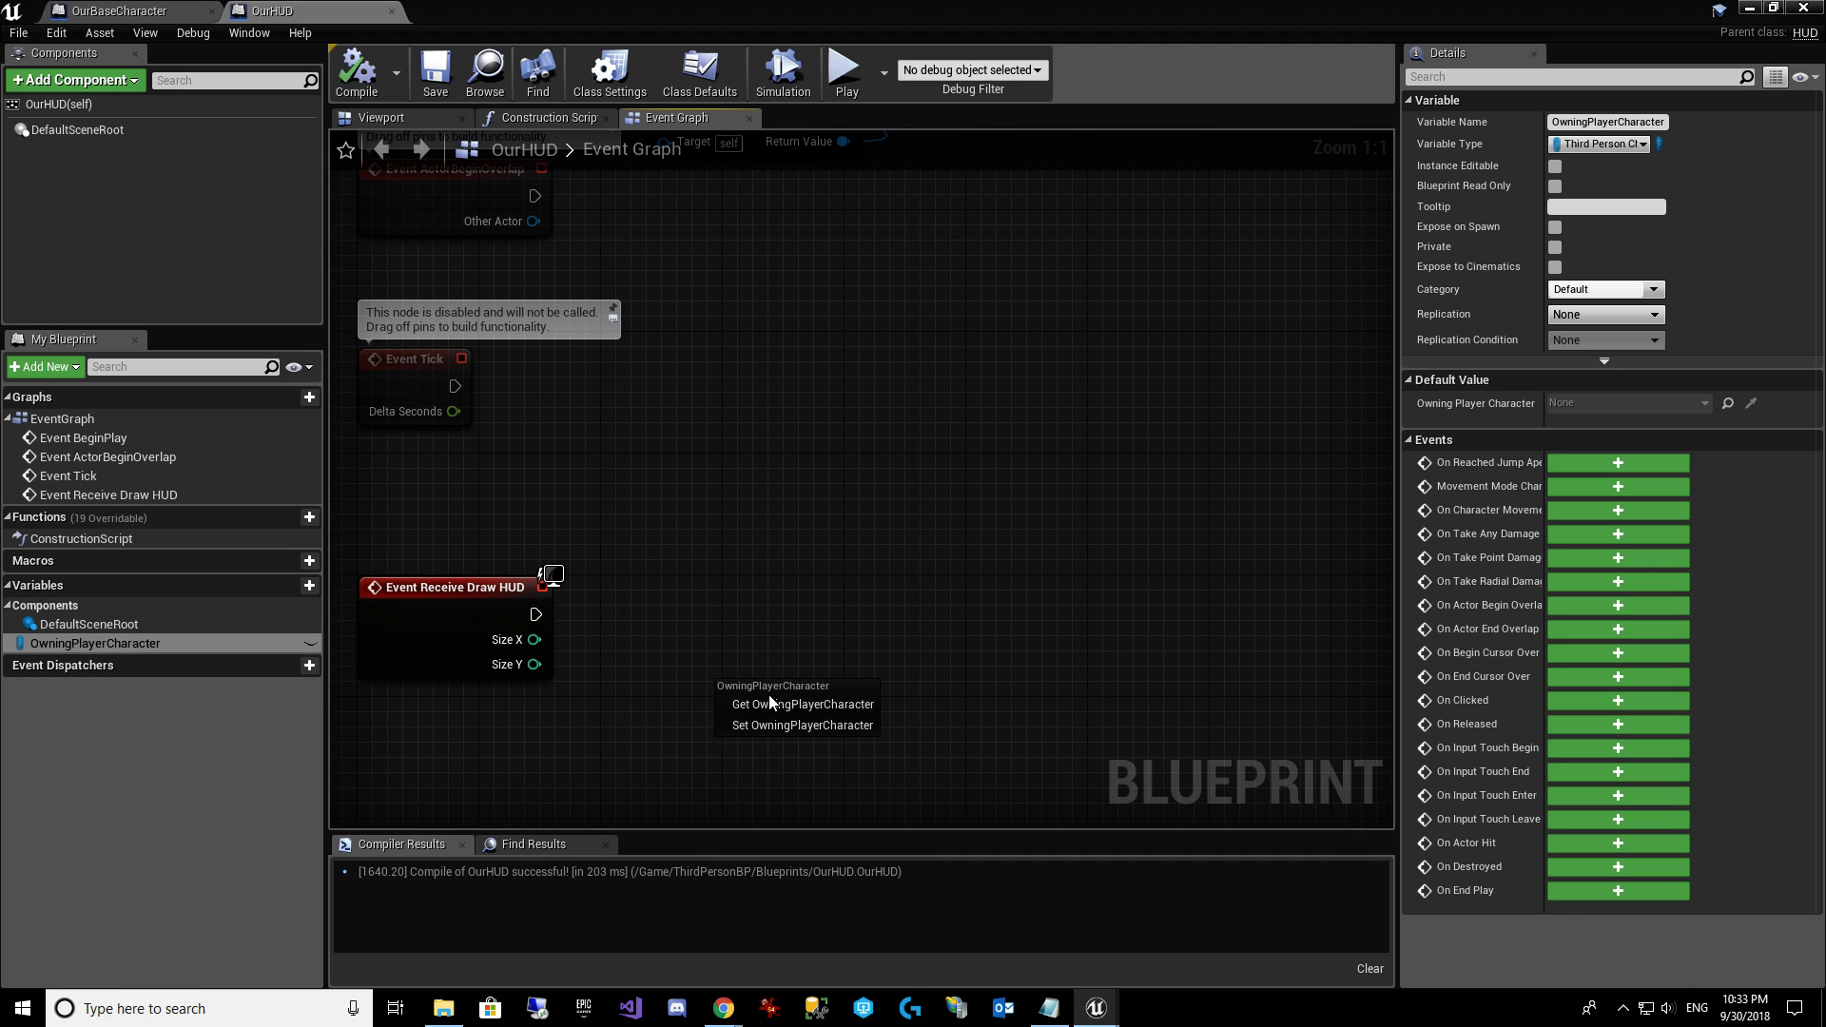
{"action": "left_click", "coordinate": [803, 704]}
{"action": "left_click_drag", "start_coordinate": [880, 697], "coordinate": [808, 546]}
{"action": "type", "text": "is valid"}
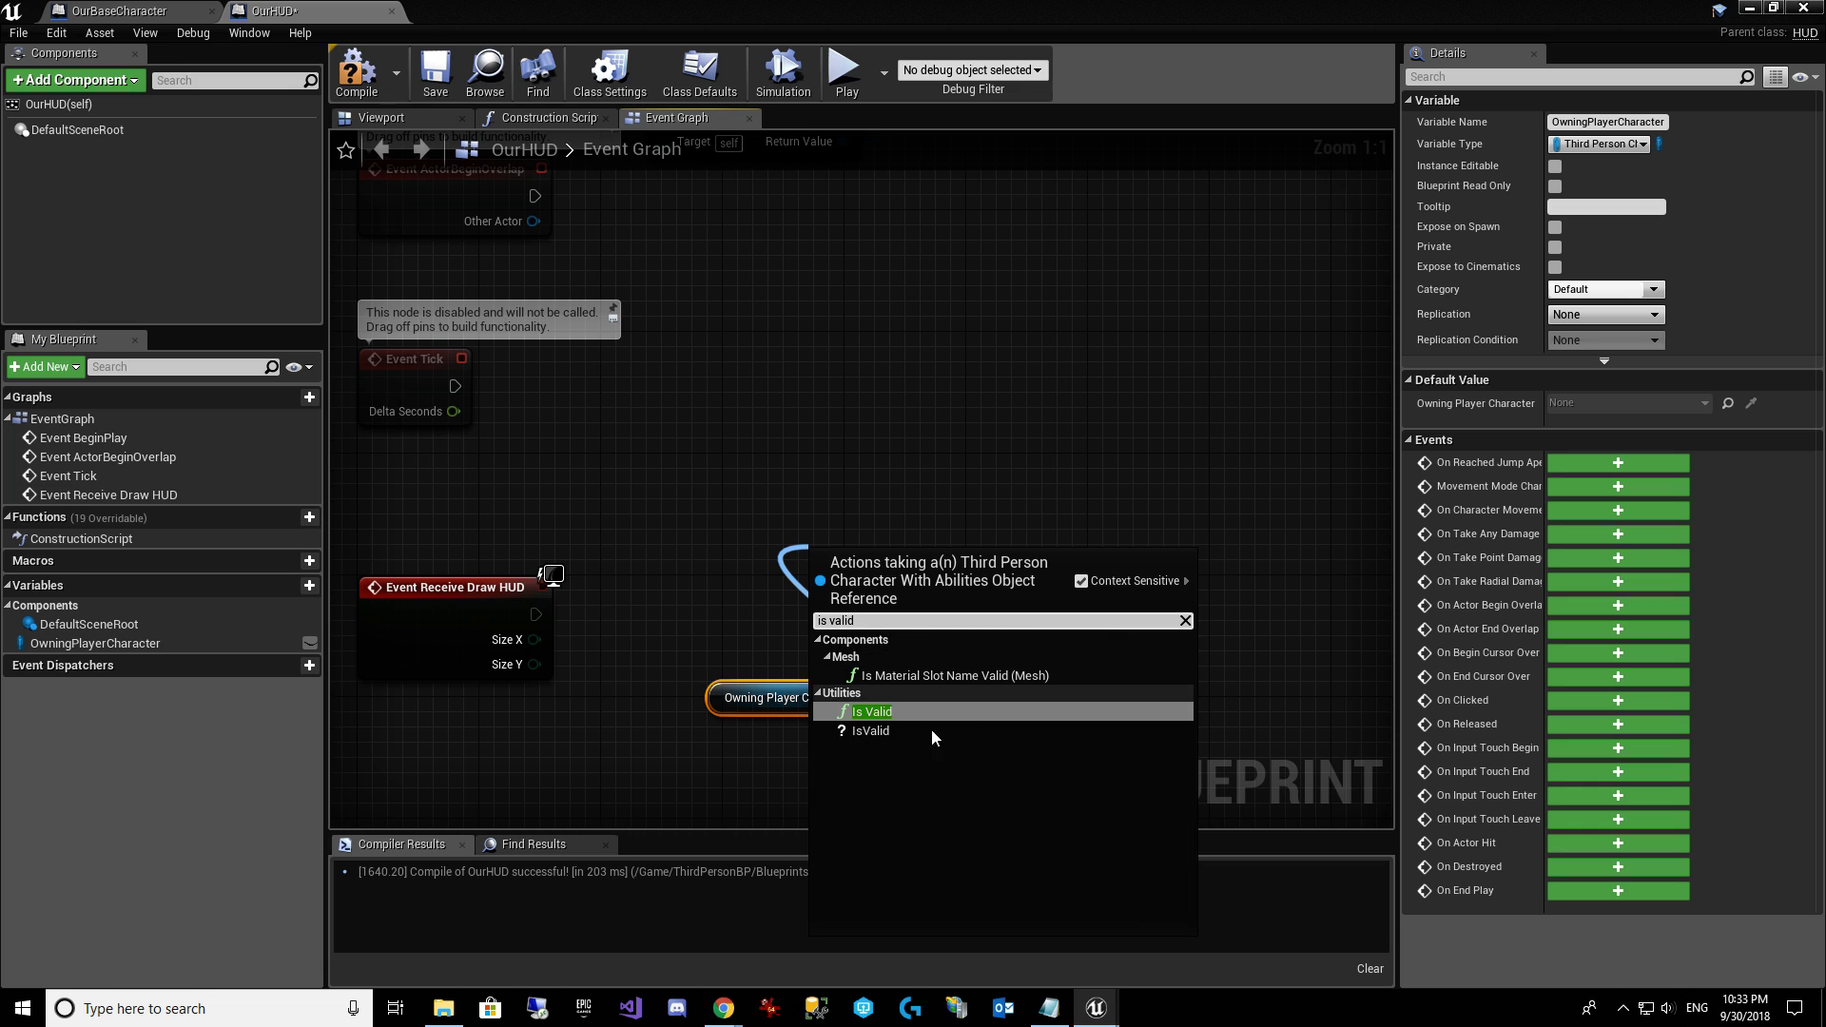
{"action": "left_click", "coordinate": [871, 730]}
{"action": "left_click_drag", "start_coordinate": [865, 572], "coordinate": [683, 580]}
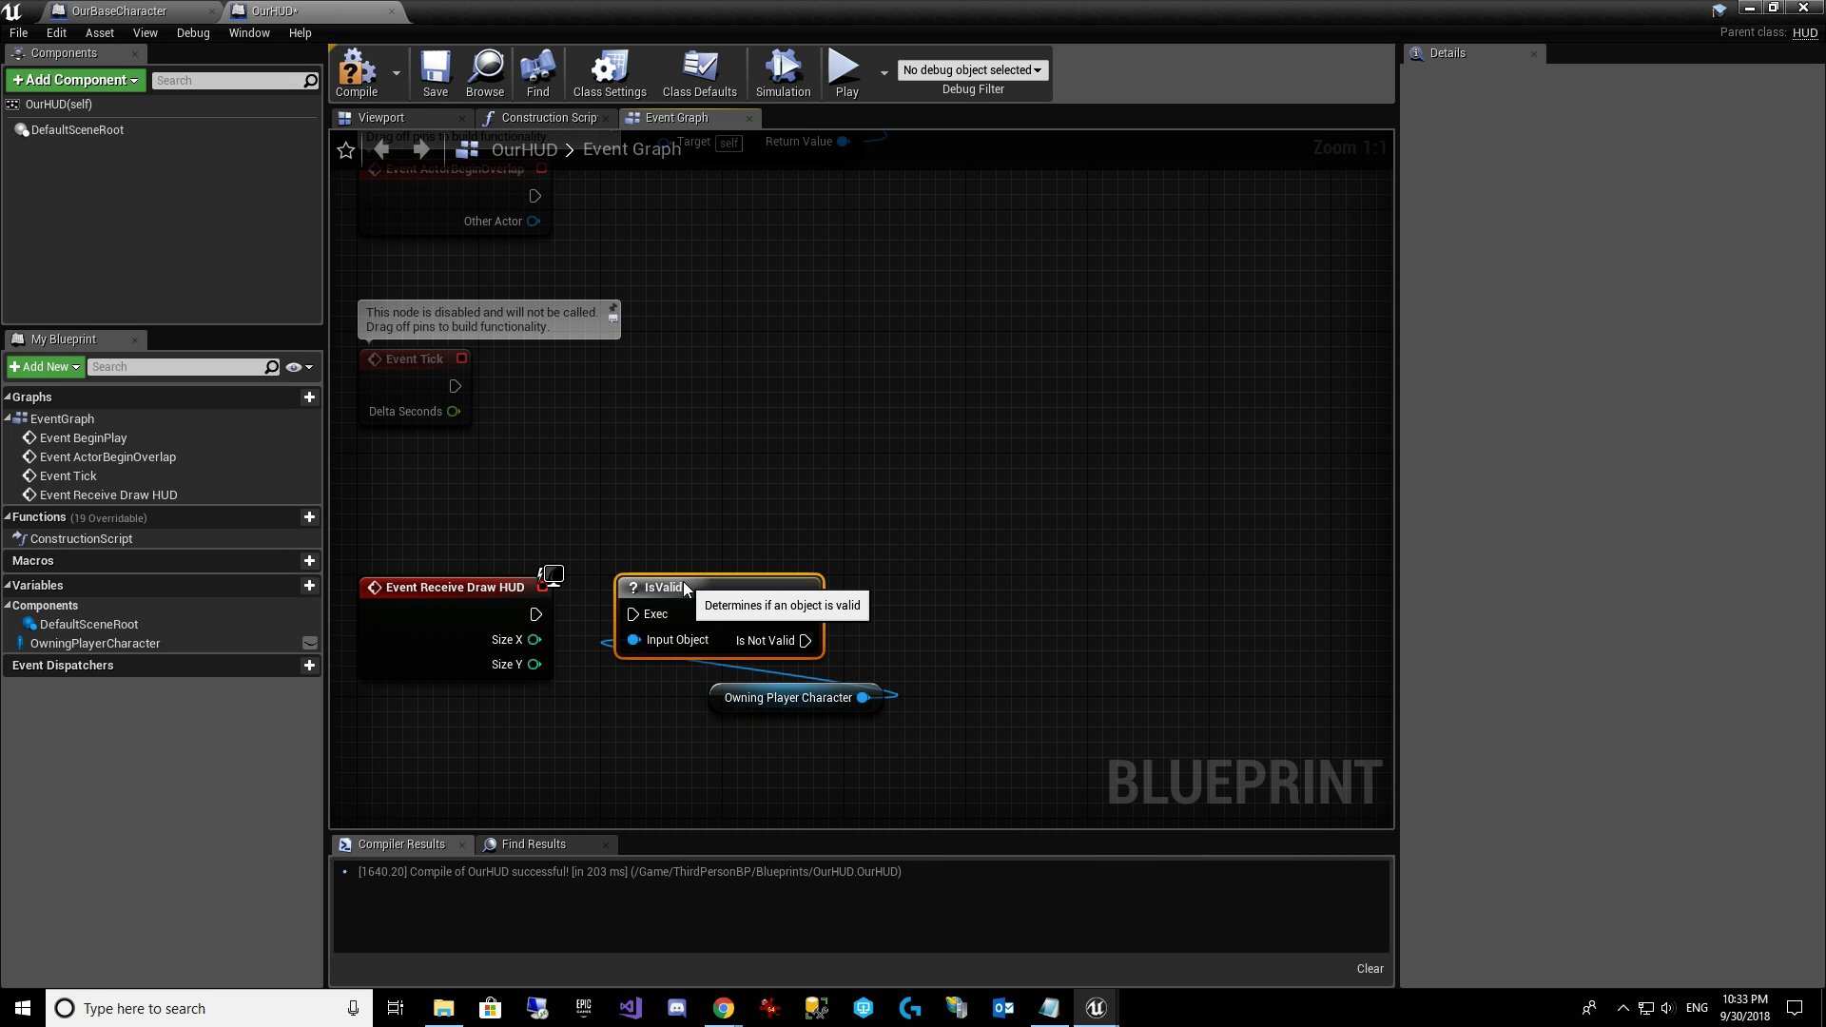
{"action": "left_click_drag", "start_coordinate": [728, 696], "coordinate": [634, 682]}
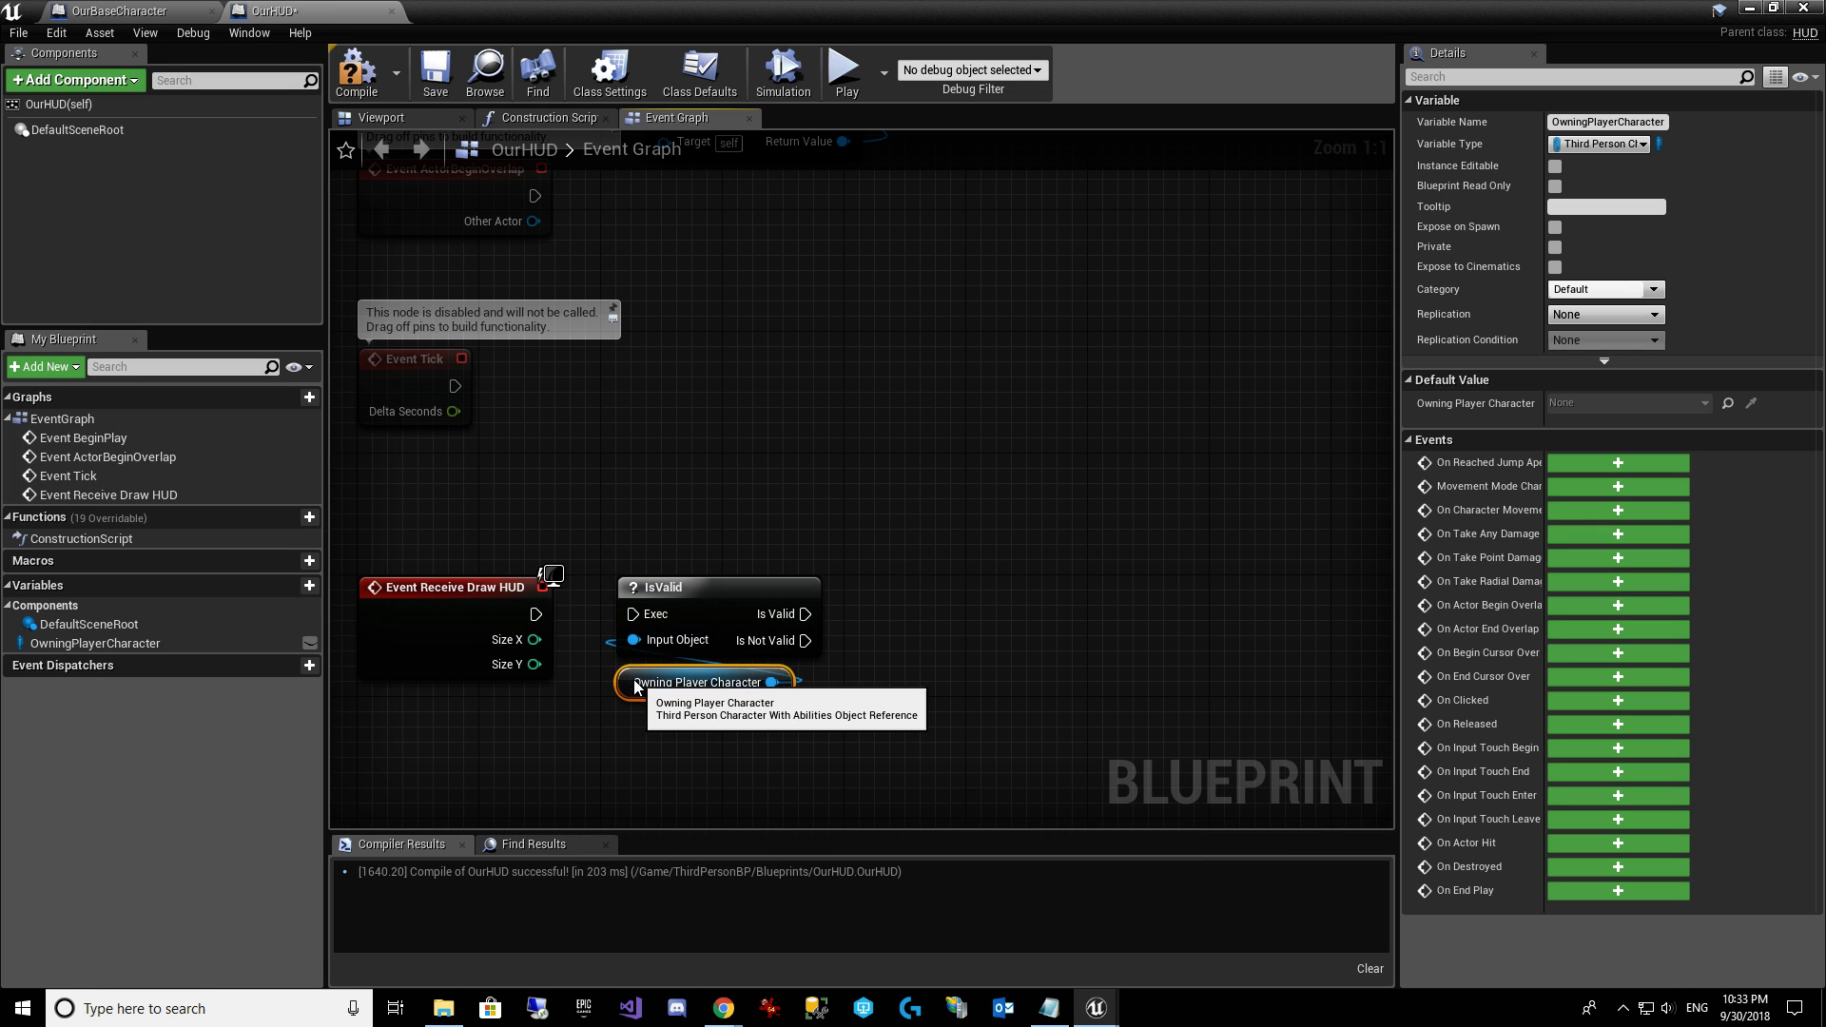
{"action": "left_click_drag", "start_coordinate": [556, 618], "coordinate": [542, 612]}
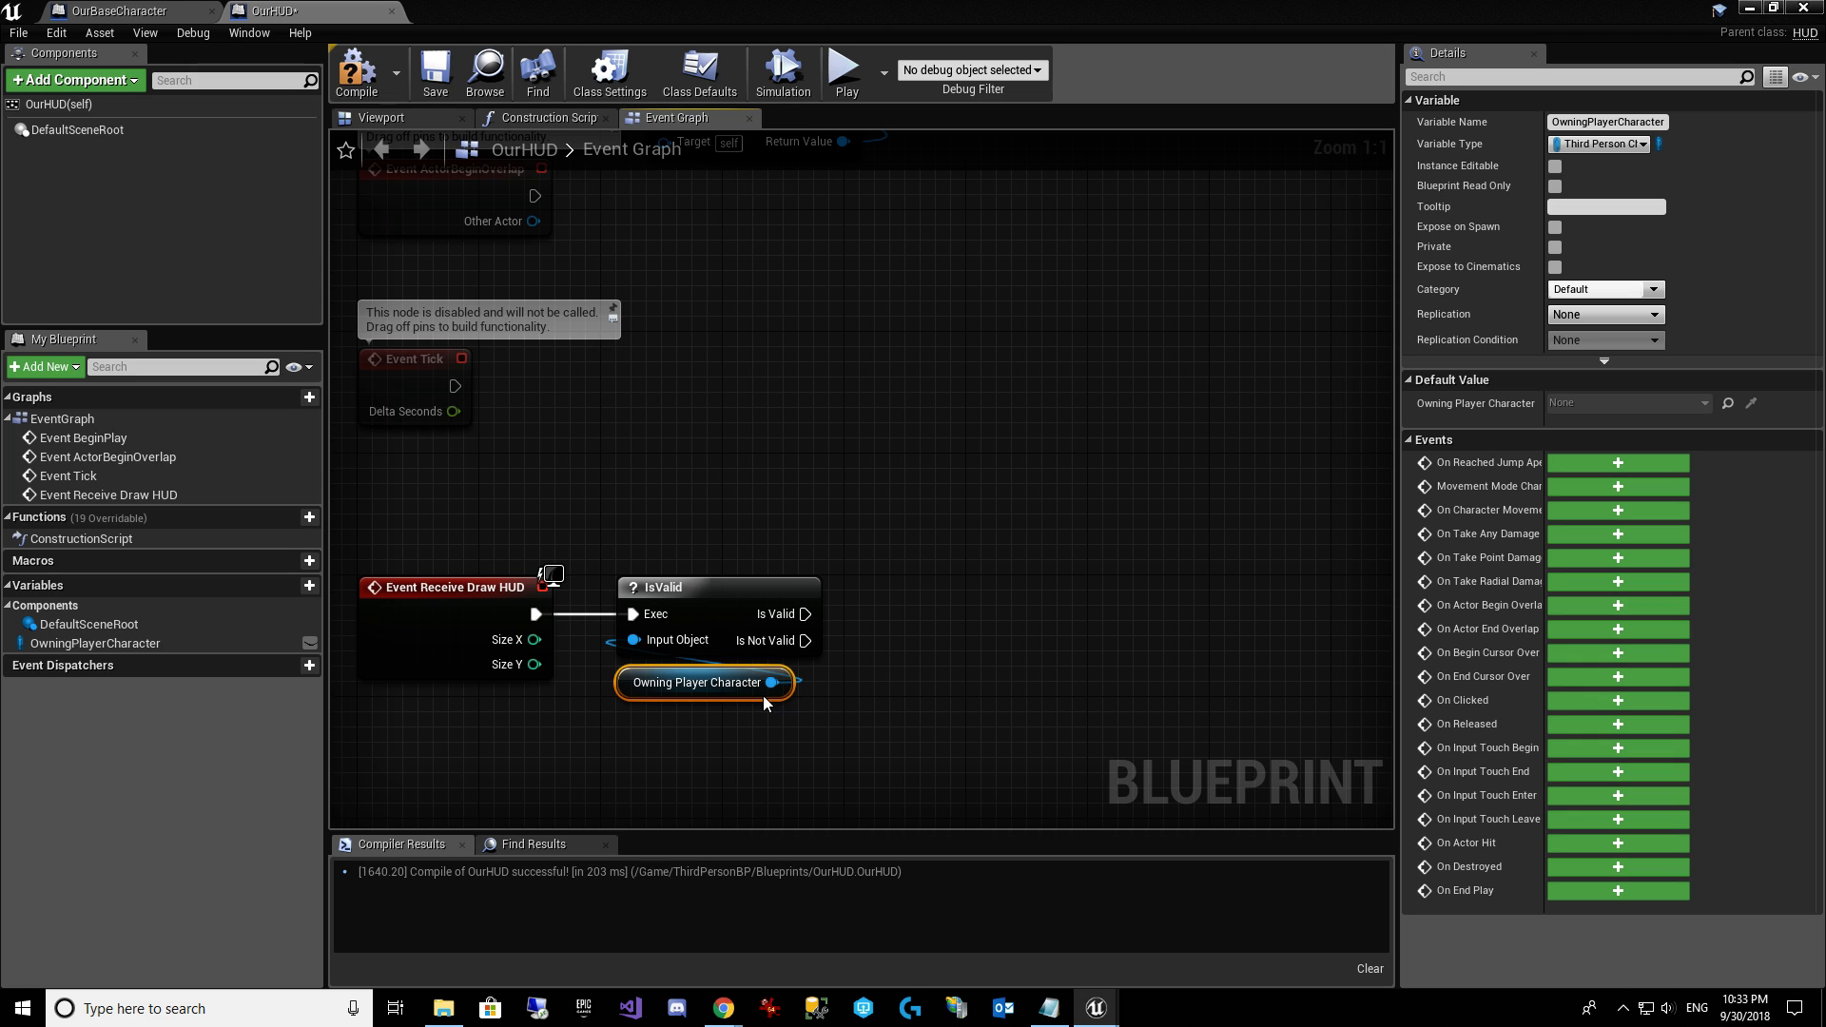
Get the XP variable from the Owning Player Character node below the IsValid check.
{"action": "left_click_drag", "start_coordinate": [772, 682], "coordinate": [860, 749]}
{"action": "type", "text": "XP"}
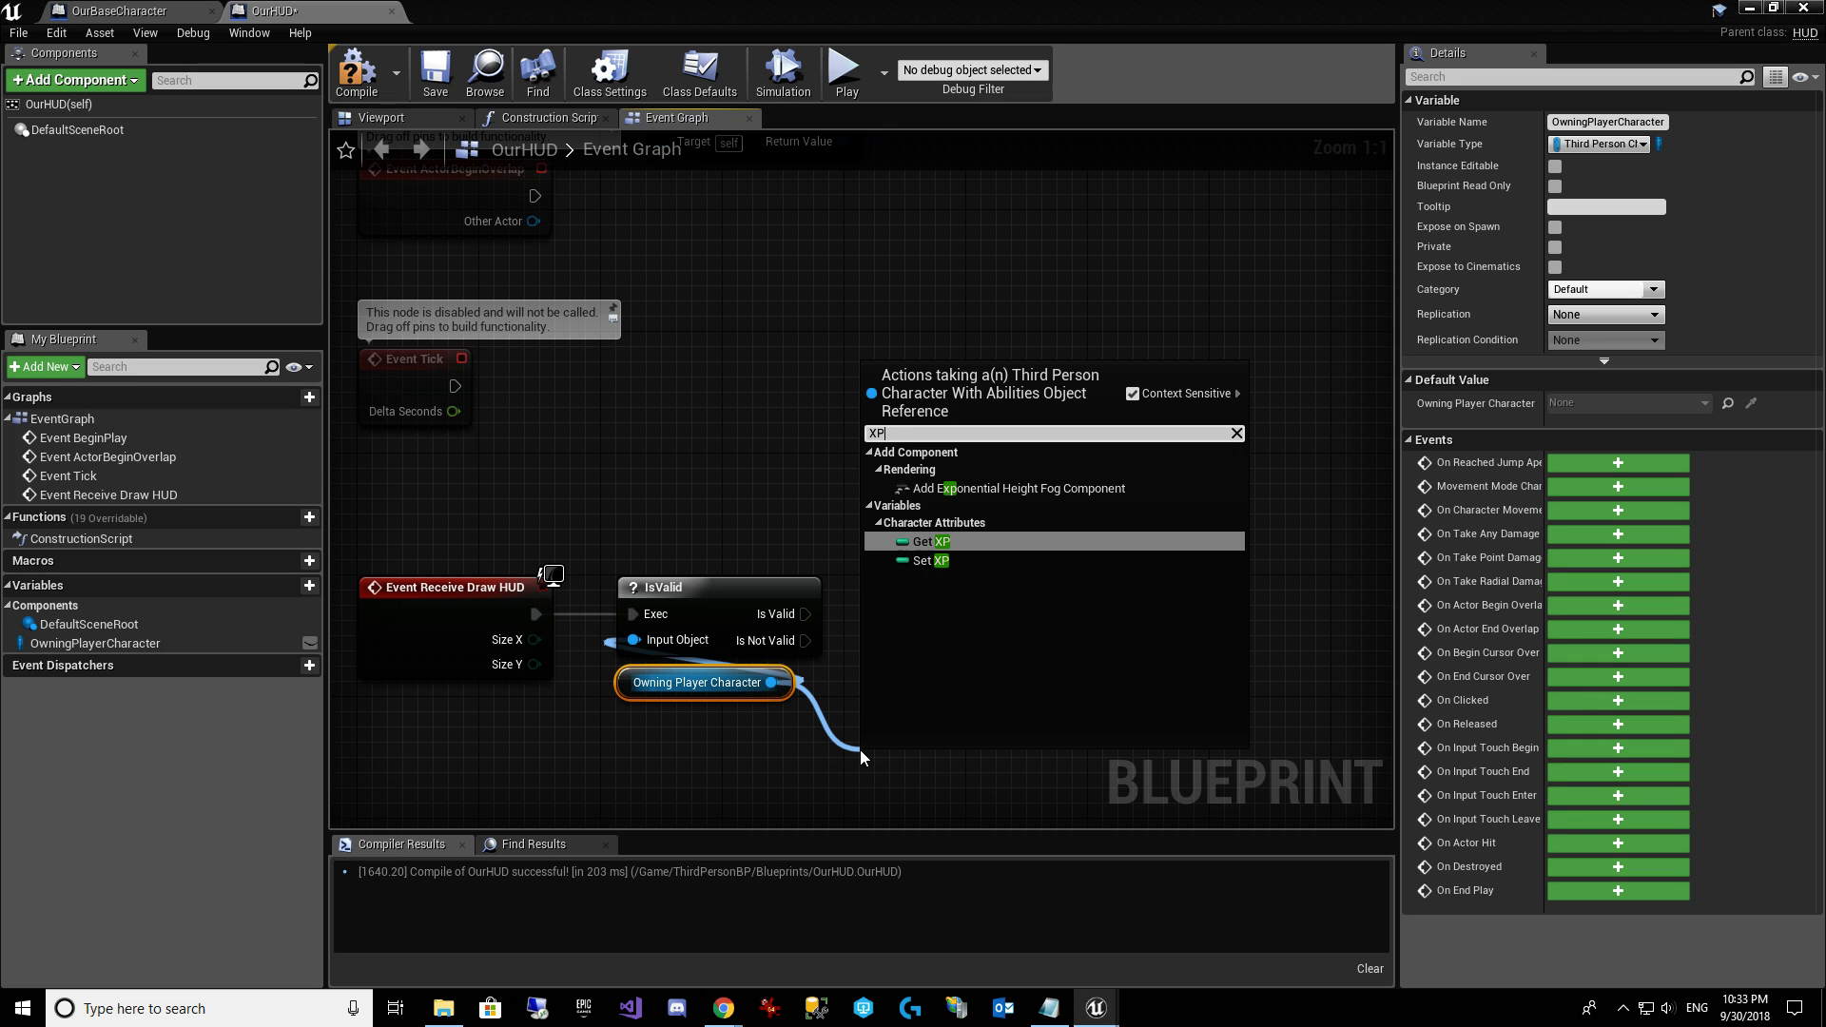
{"action": "left_click", "coordinate": [951, 541]}
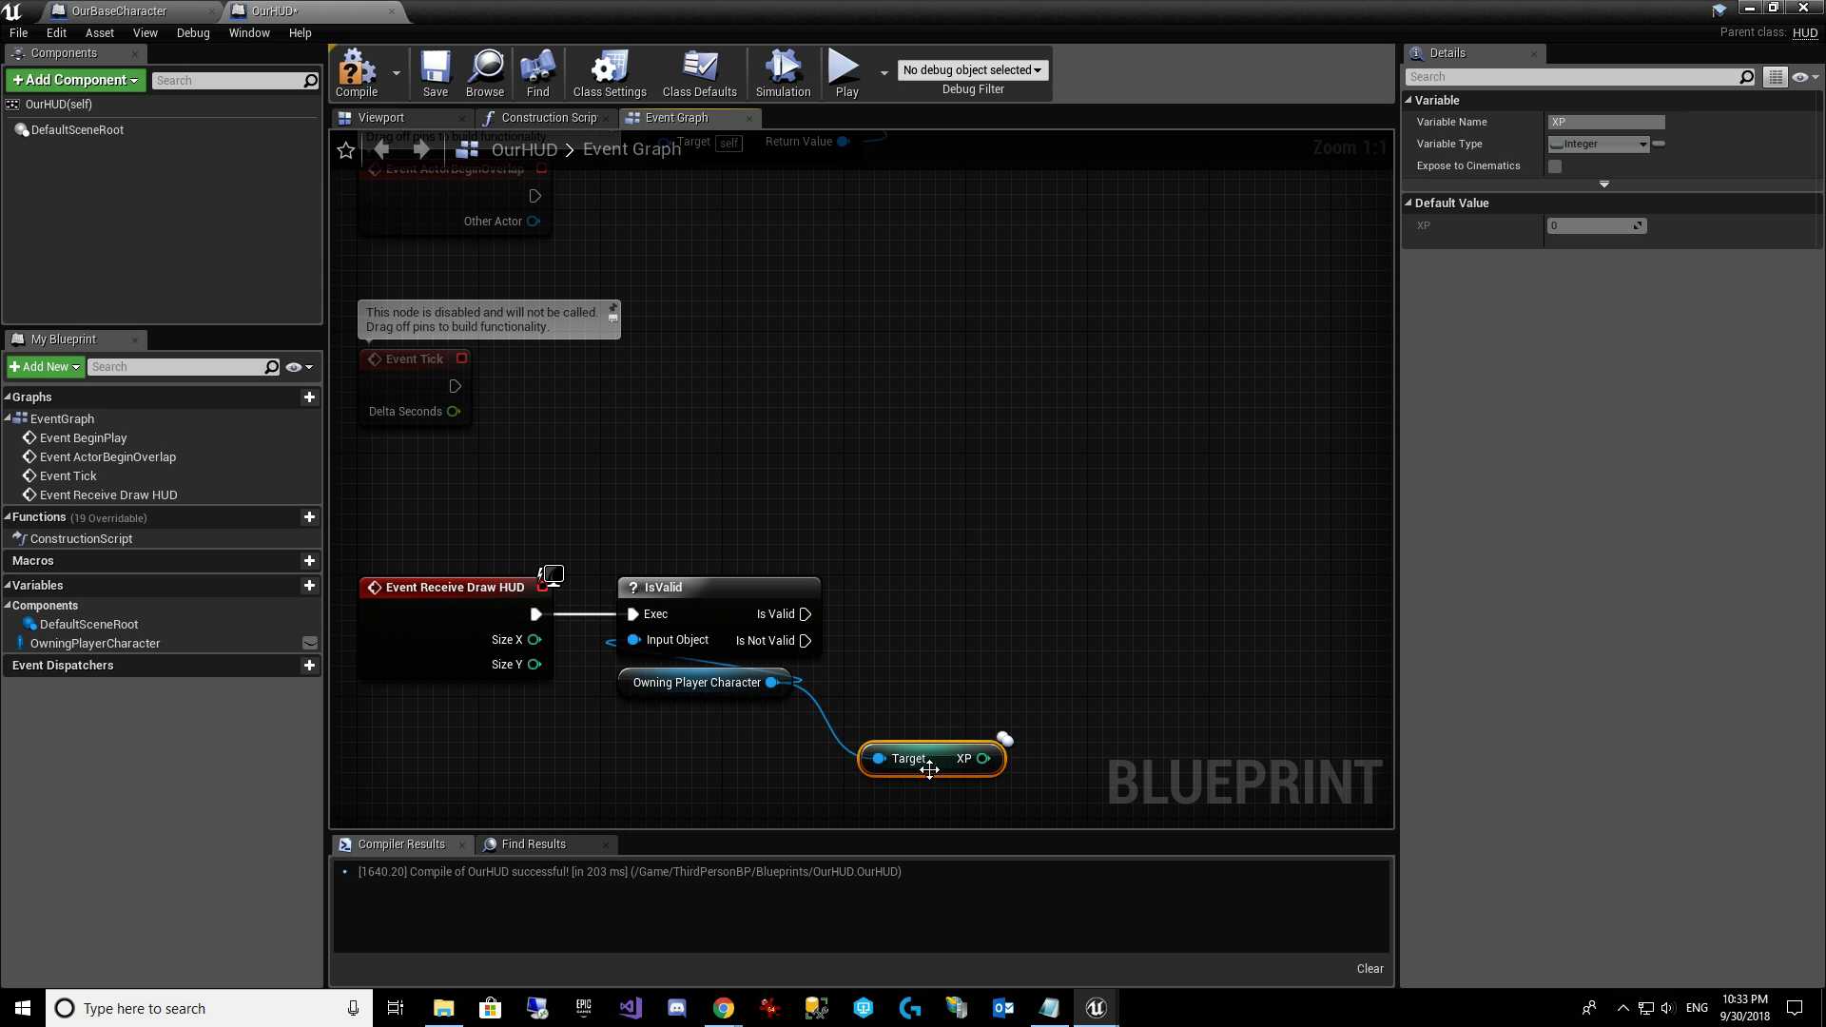
Add the HUD Draw Text node on the Is Valid output and position it to the right of the XP node.
{"action": "right_click_drag", "start_coordinate": [956, 786], "coordinate": [849, 782]}
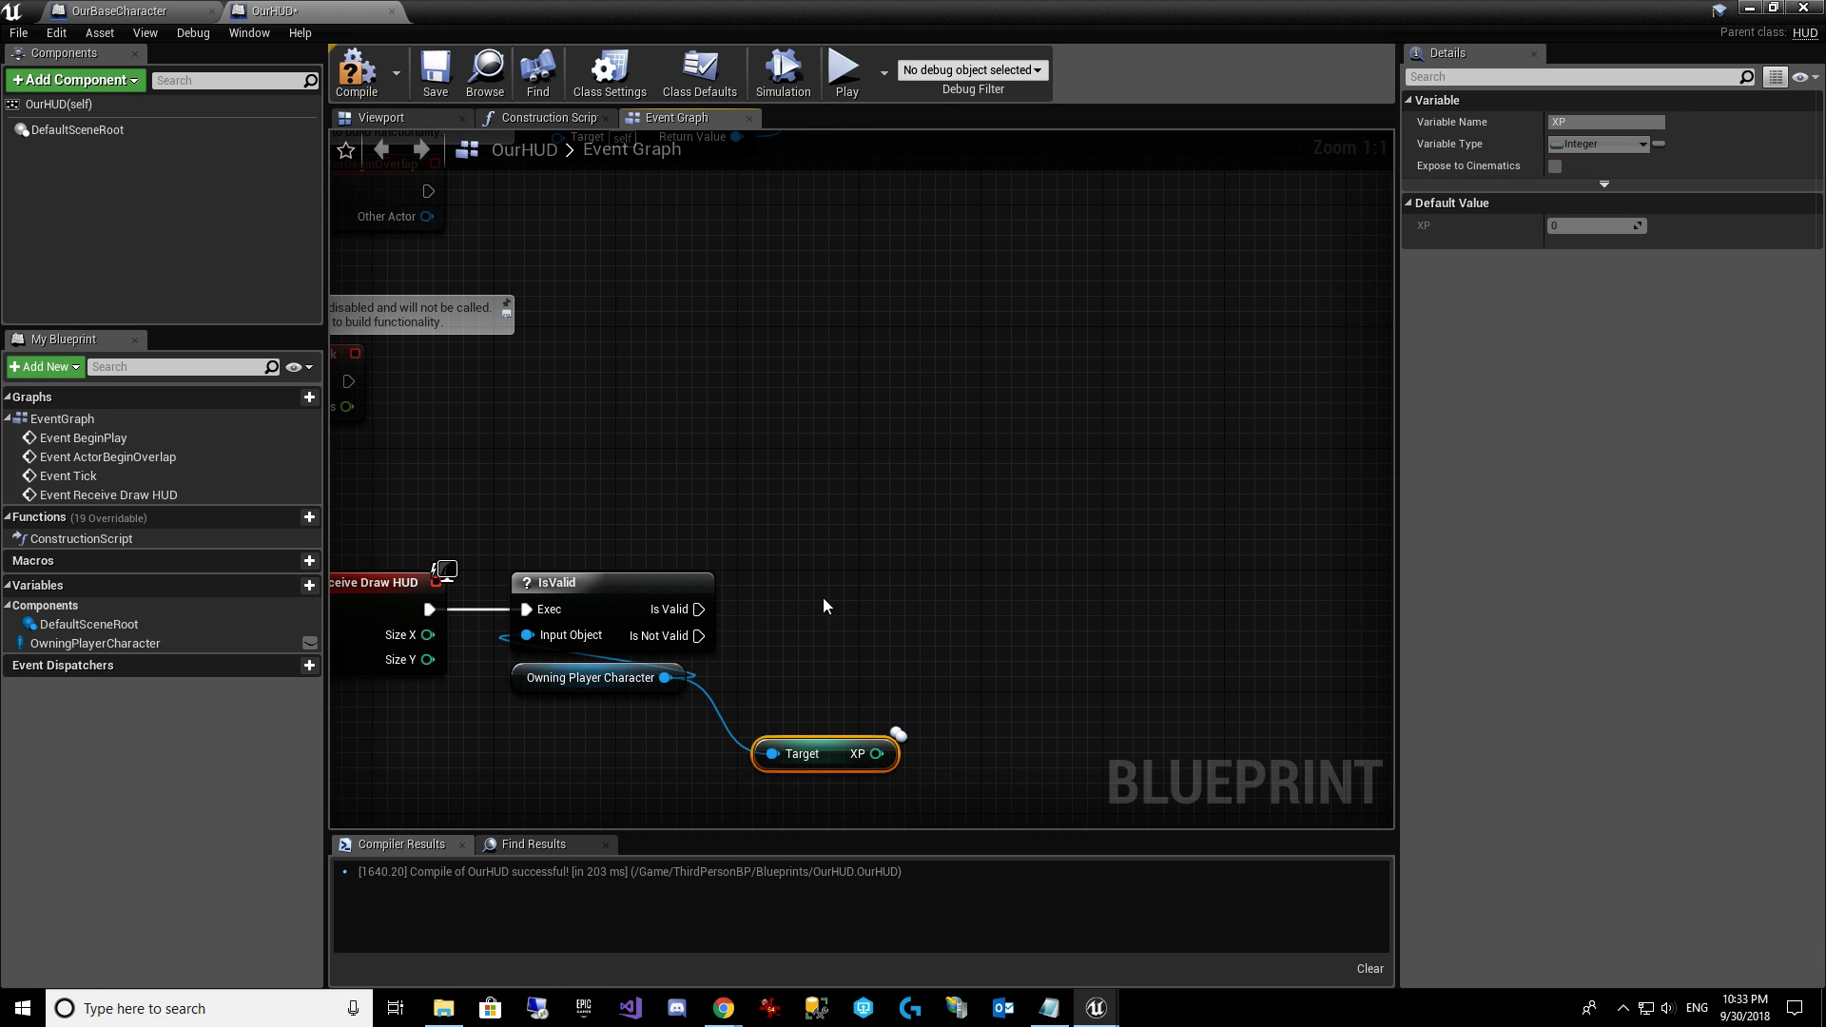
{"action": "mouse_move", "coordinate": [700, 609]}
{"action": "left_mouse_down"}
{"action": "mouse_move", "coordinate": [761, 637]}
{"action": "mouse_move", "coordinate": [1104, 615]}
{"action": "left_mouse_up"}
{"action": "type", "text": "draw"}
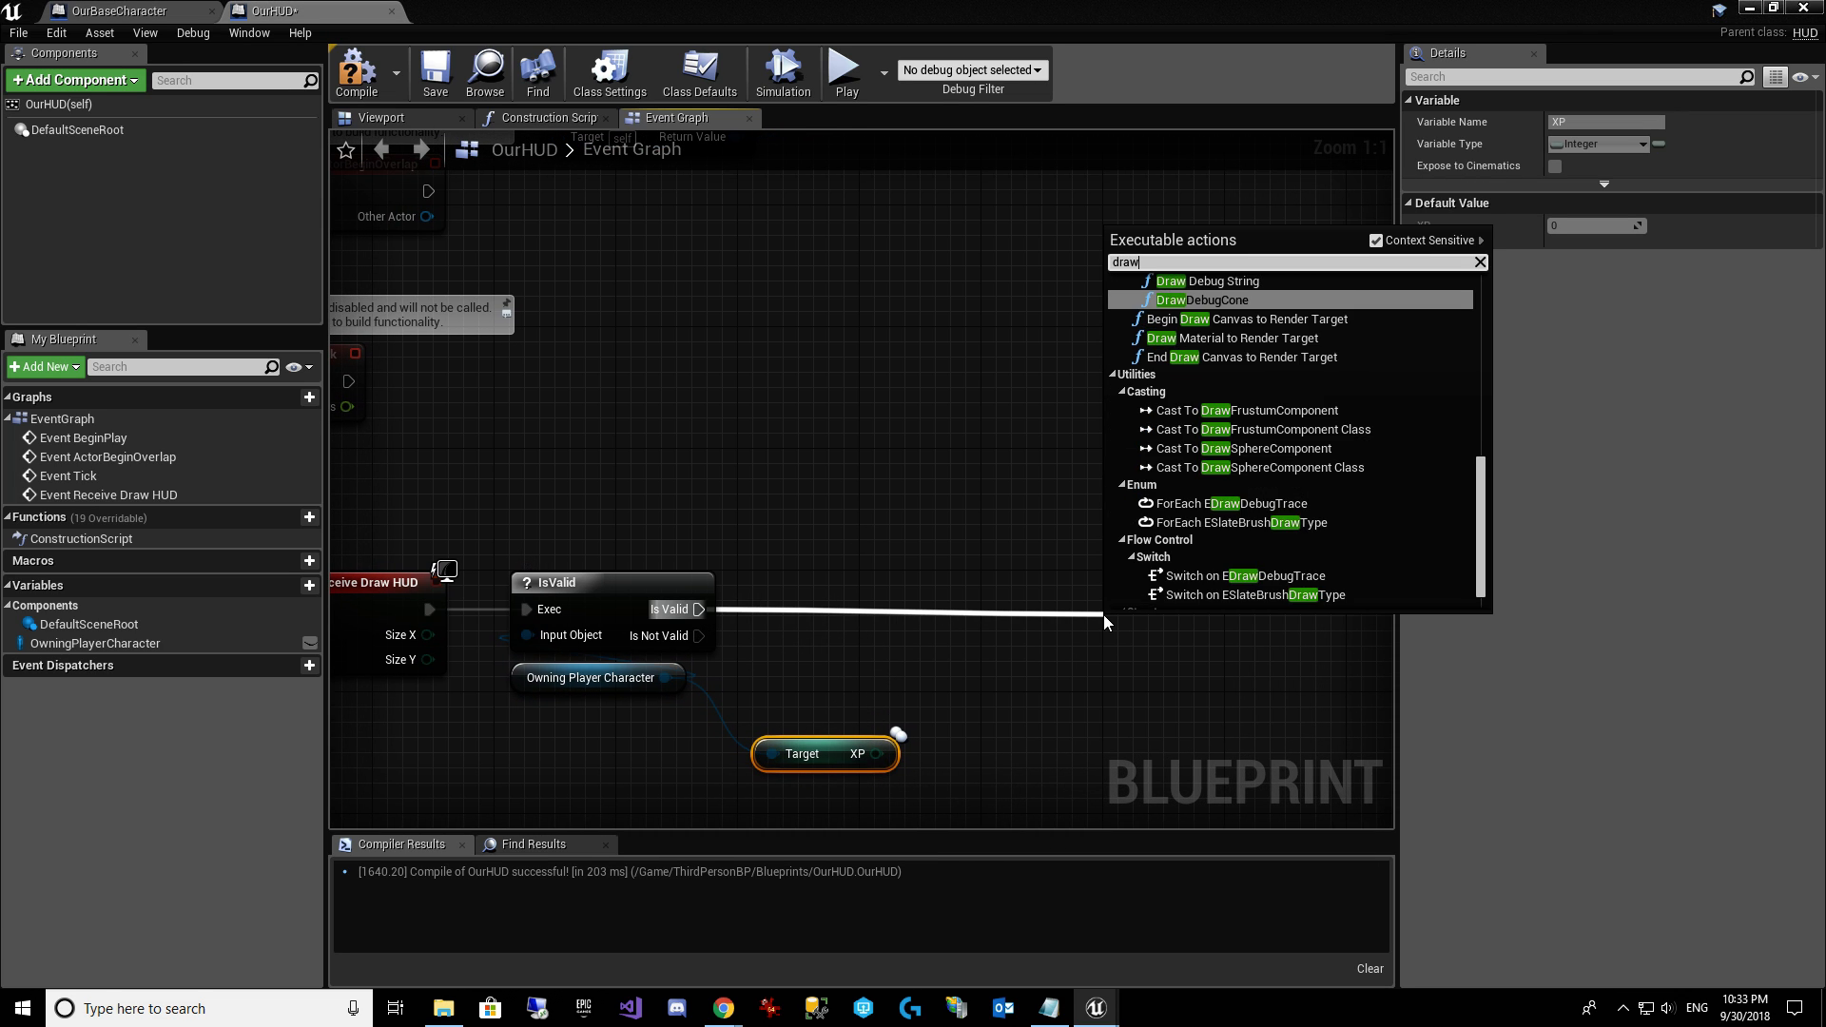
{"action": "type", "text": " text"}
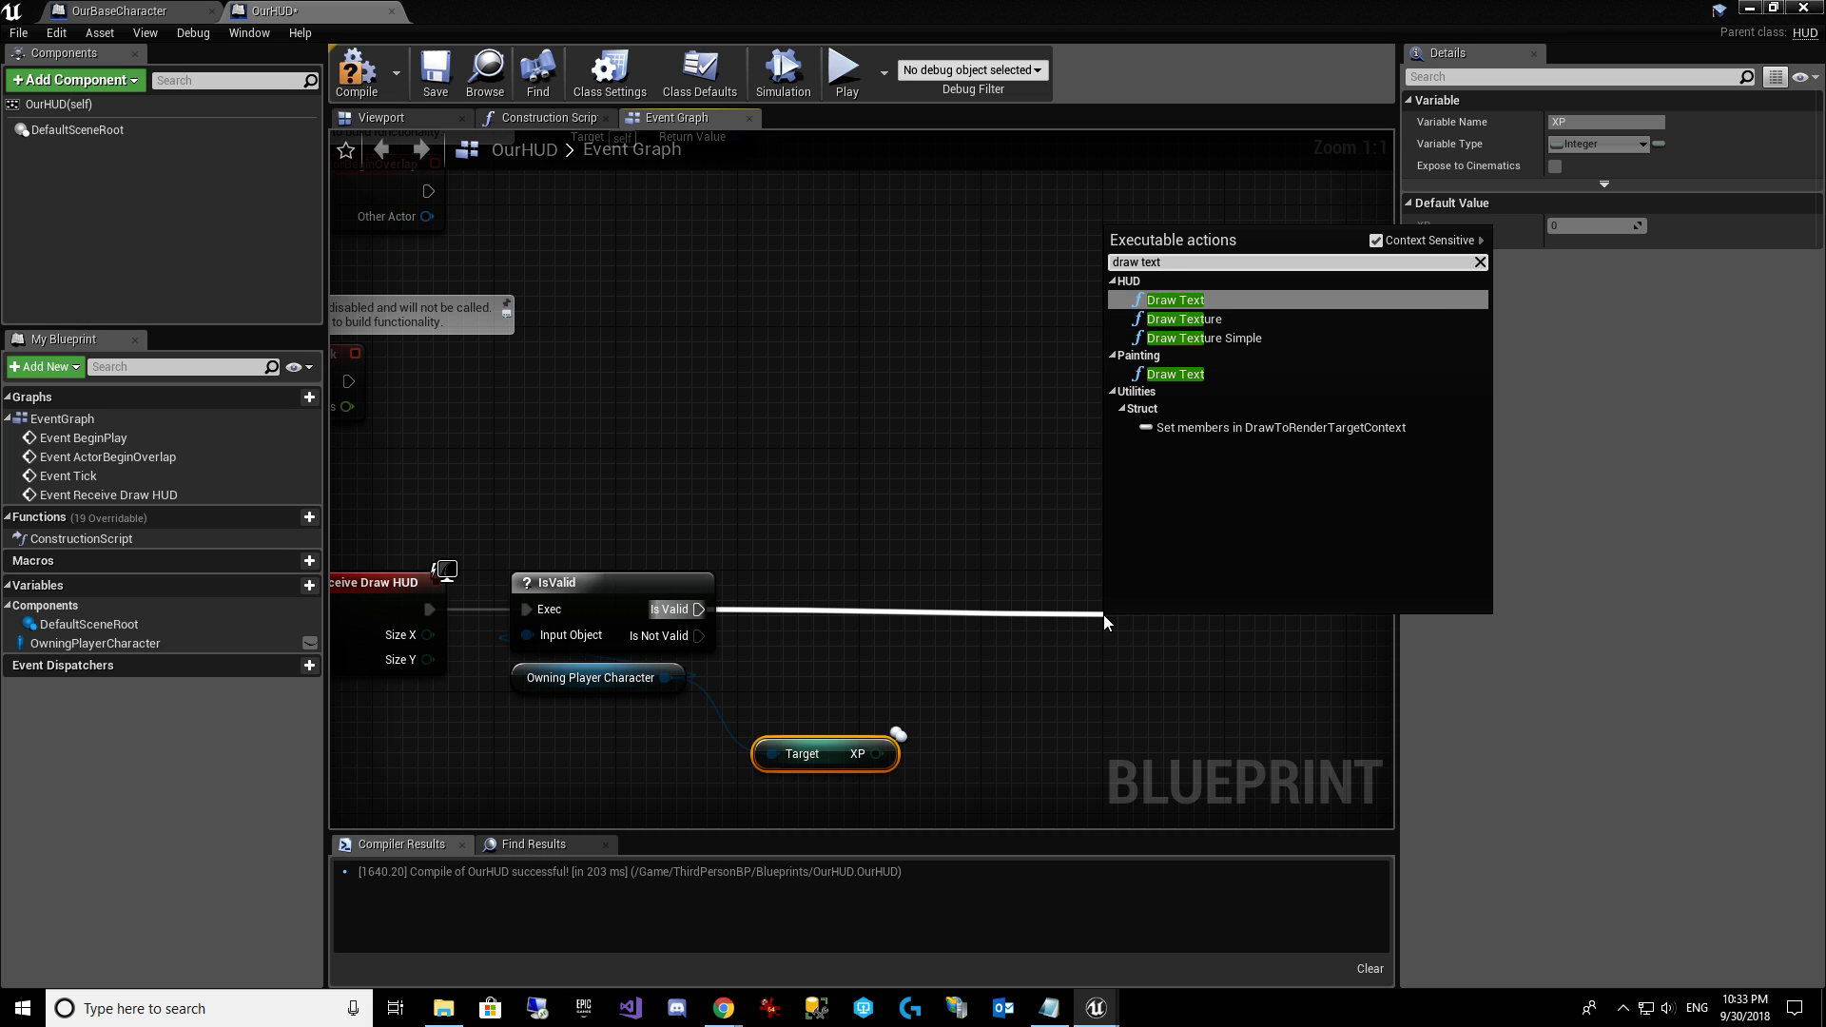
{"action": "key", "text": "Return"}
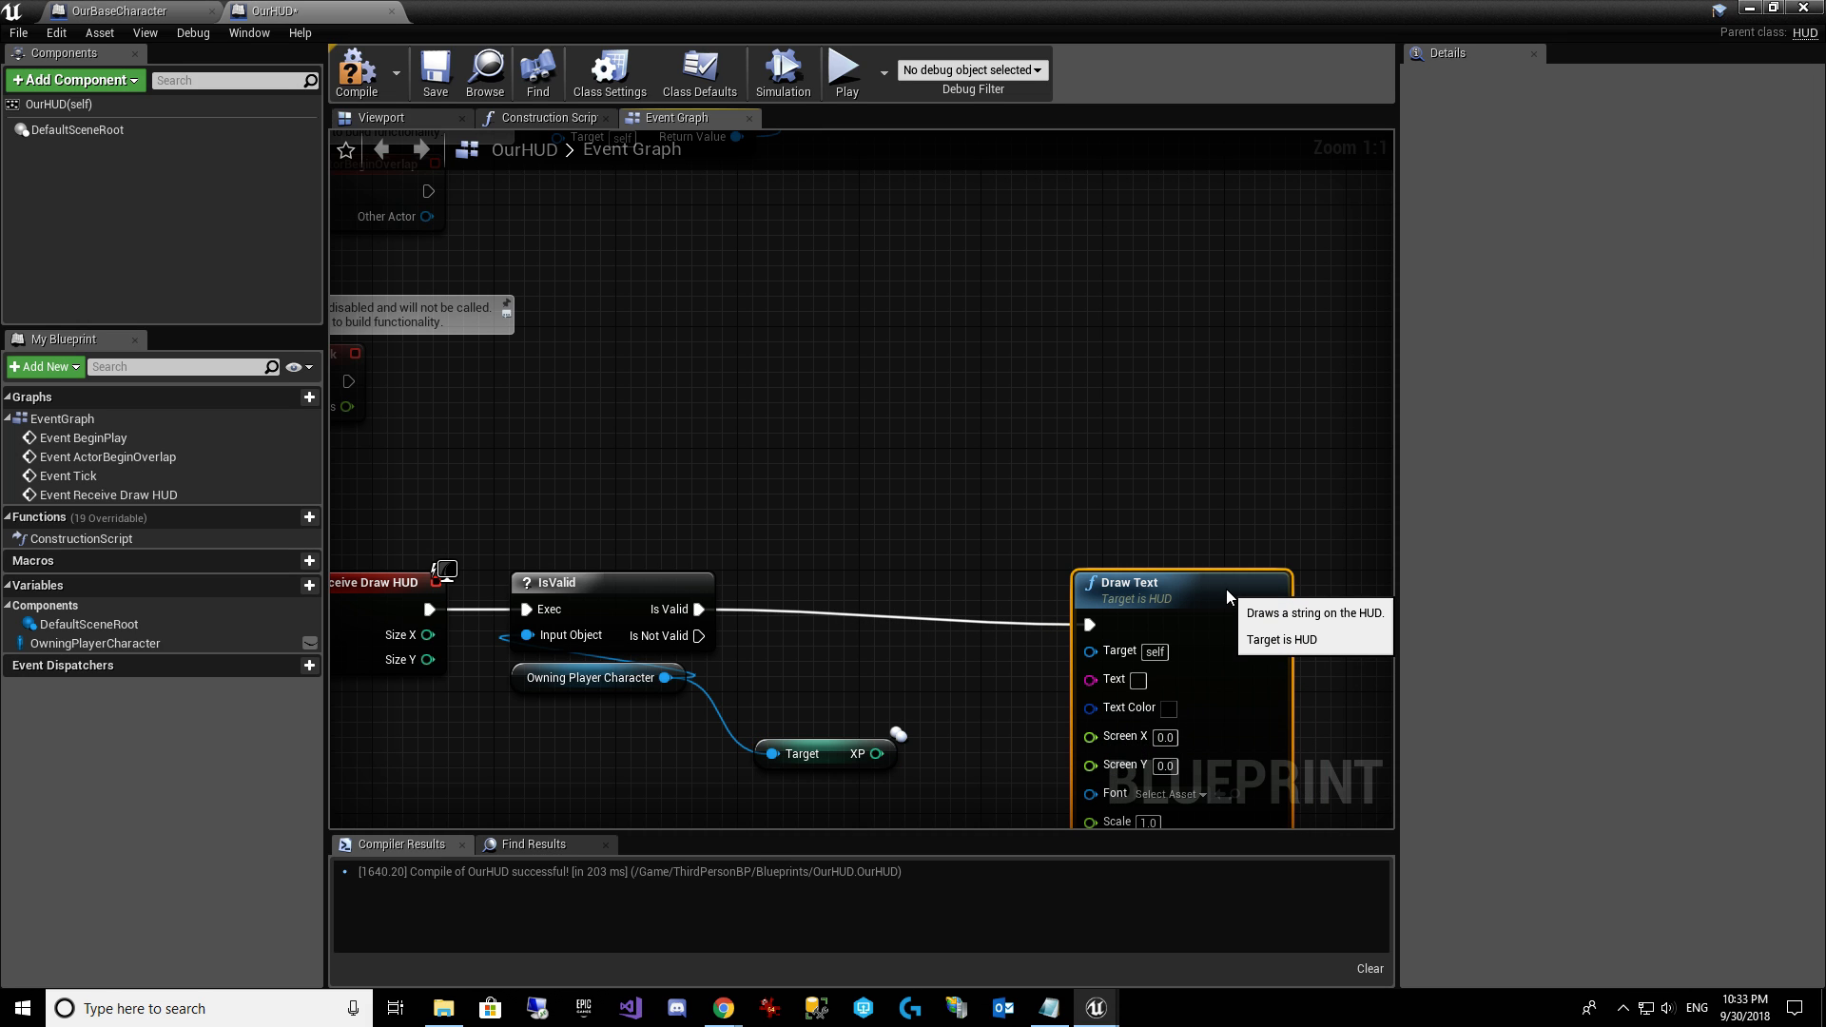
{"action": "right_click_drag", "start_coordinate": [1007, 718], "coordinate": [1052, 596]}
{"action": "mouse_move", "coordinate": [1300, 559]}
{"action": "left_mouse_down"}
{"action": "mouse_move", "coordinate": [1396, 557]}
{"action": "mouse_move", "coordinate": [904, 561]}
{"action": "left_mouse_up"}
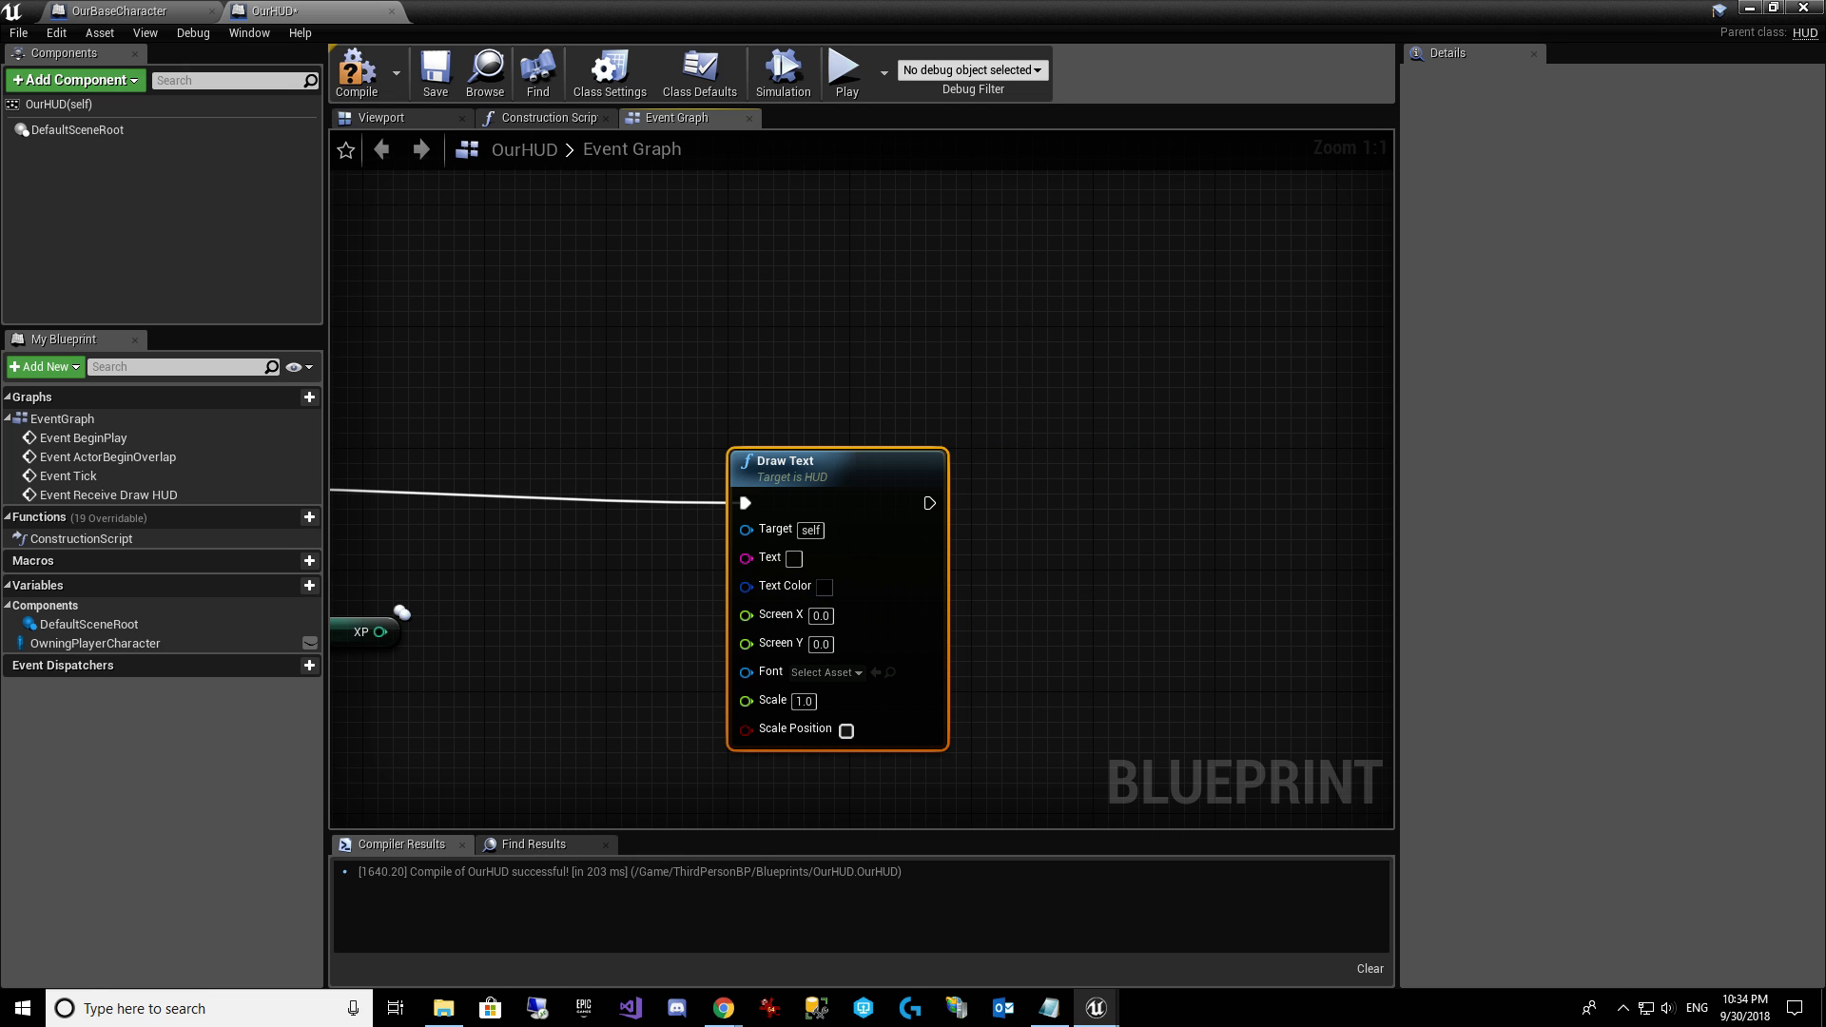
Feed the Draw Text node's Text input from an Append node whose A value is "XP:".
{"action": "right_click_drag", "start_coordinate": [602, 644], "coordinate": [814, 585]}
{"action": "right_click_drag", "start_coordinate": [939, 513], "coordinate": [900, 537]}
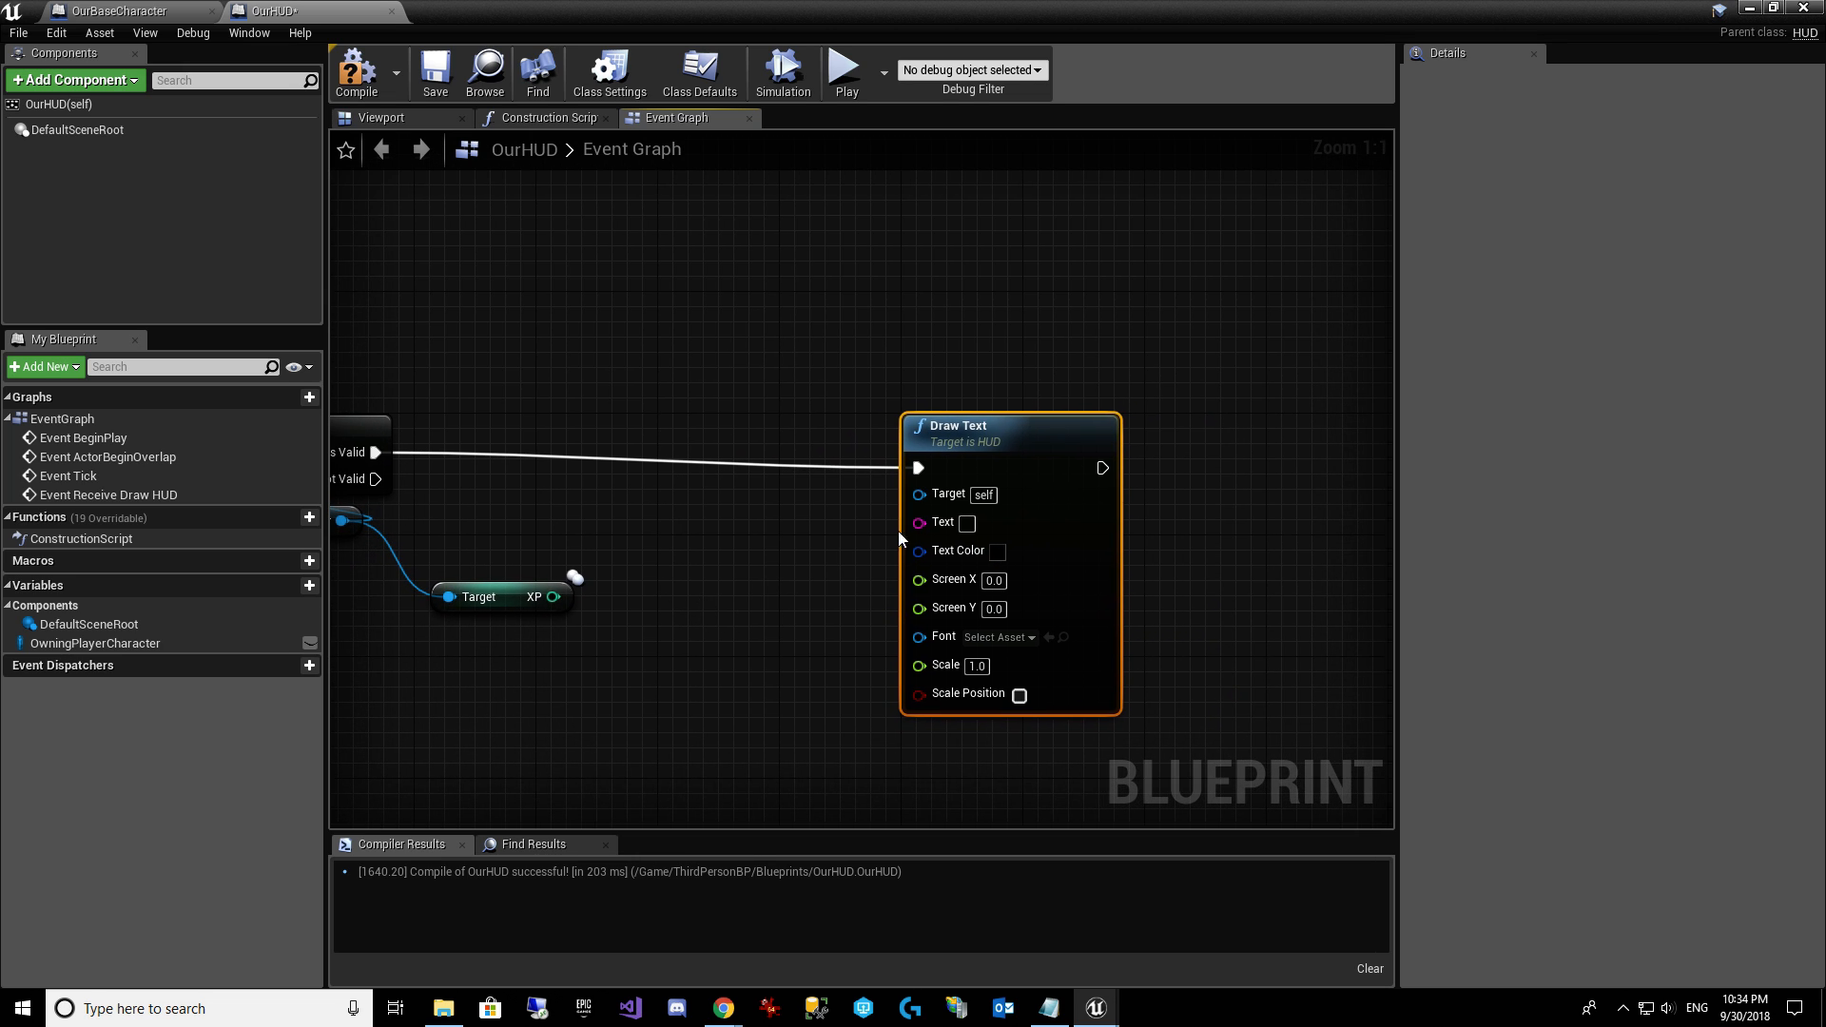
{"action": "left_click_drag", "start_coordinate": [919, 522], "coordinate": [683, 541]}
{"action": "type", "text": "append"}
{"action": "key", "text": "Return"}
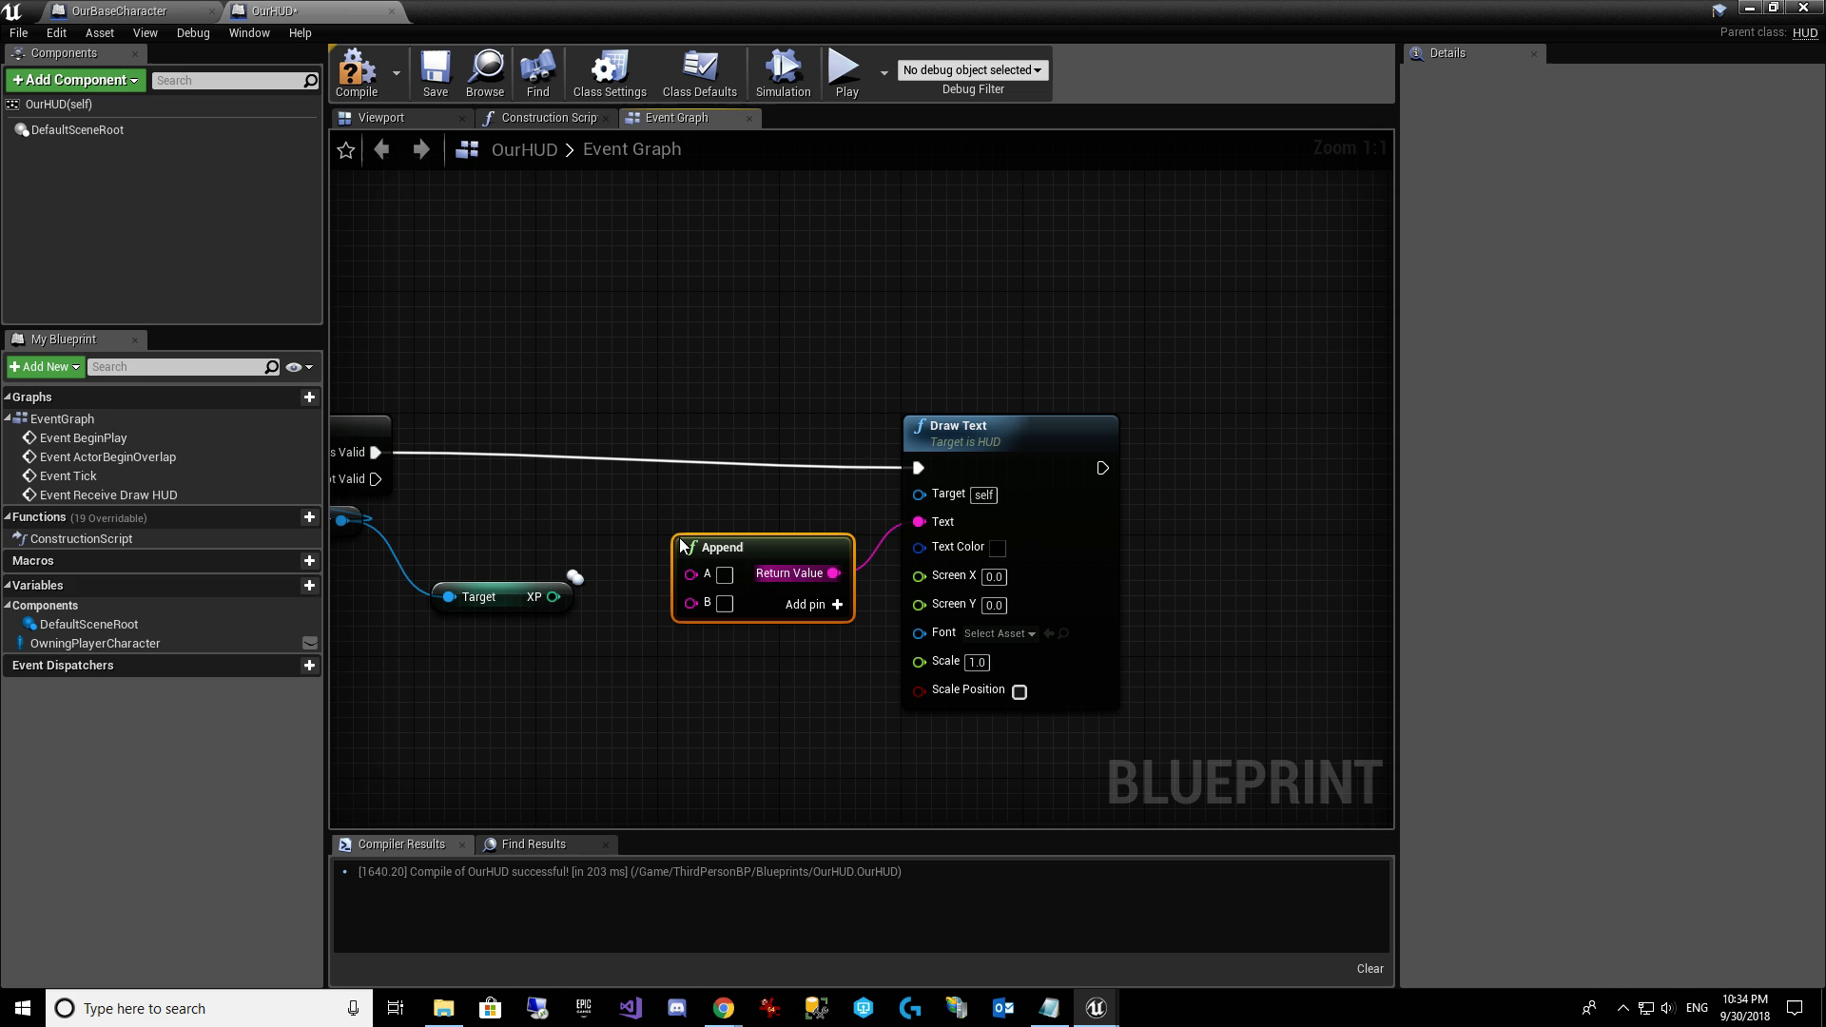
{"action": "left_click", "coordinate": [725, 579]}
{"action": "type", "text": "XP"}
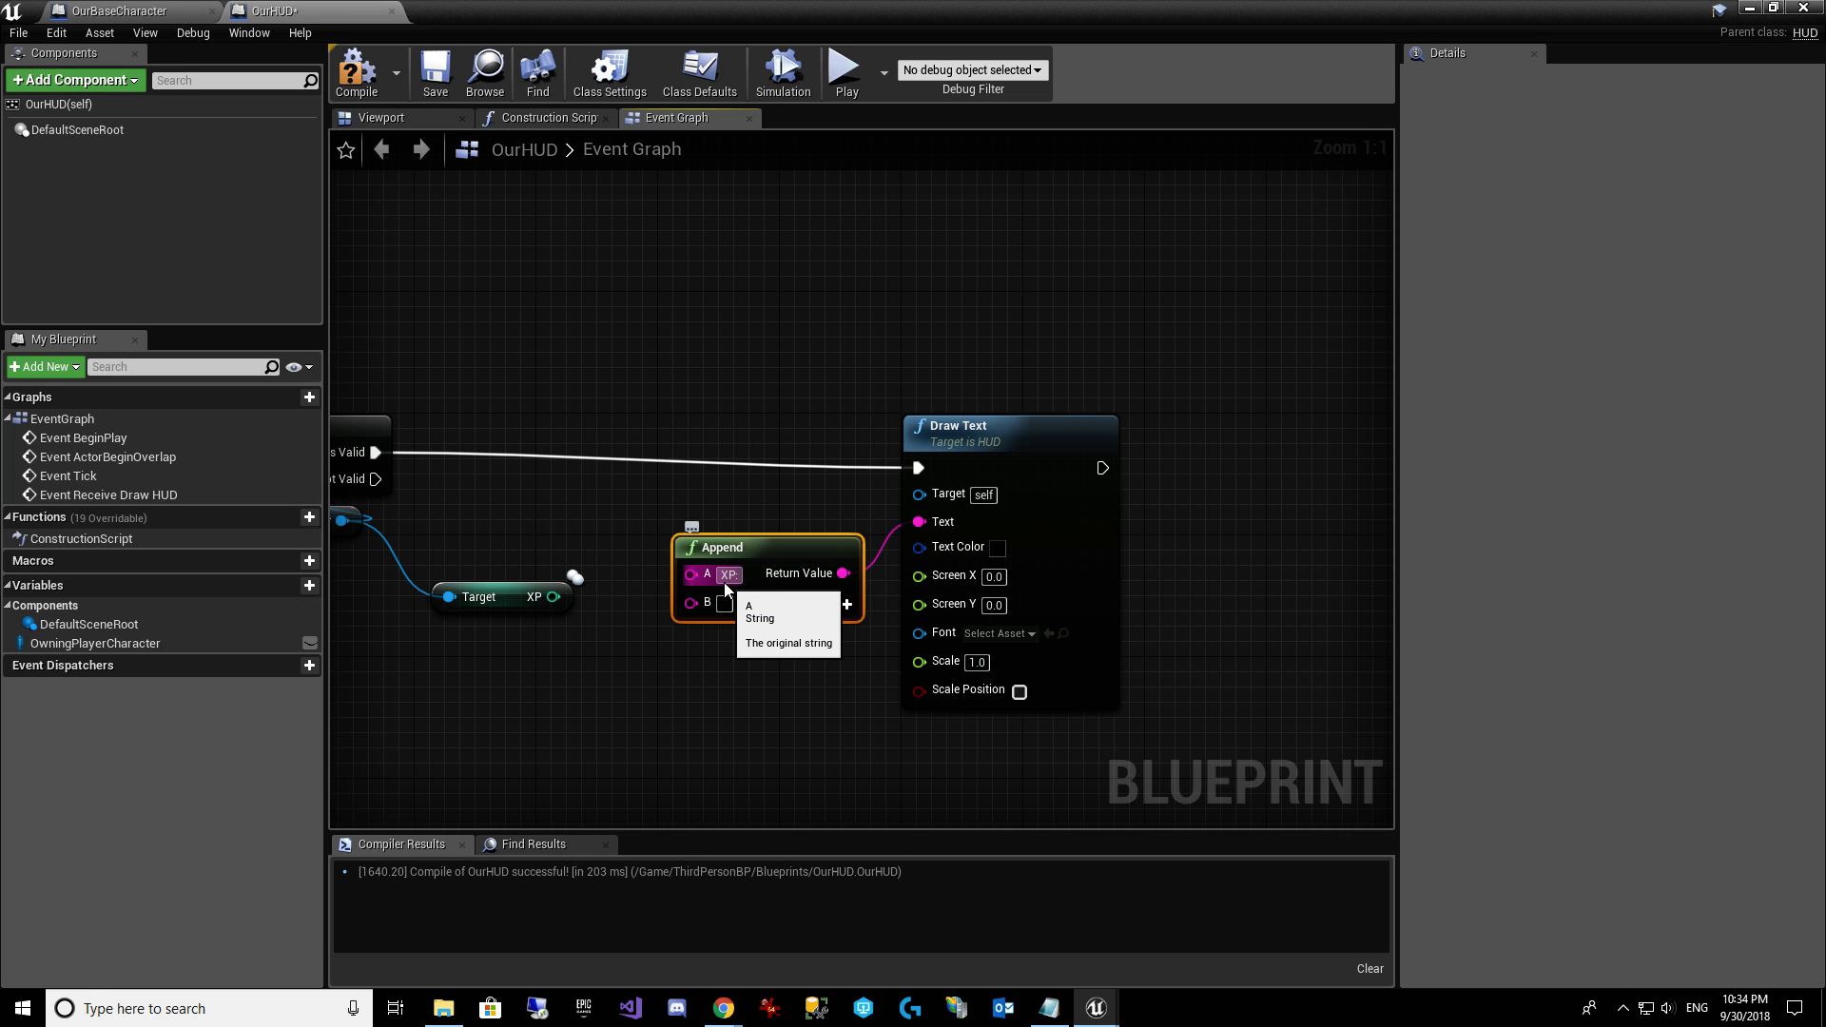
{"action": "type", "text": ":"}
{"action": "left_click", "coordinate": [725, 682]}
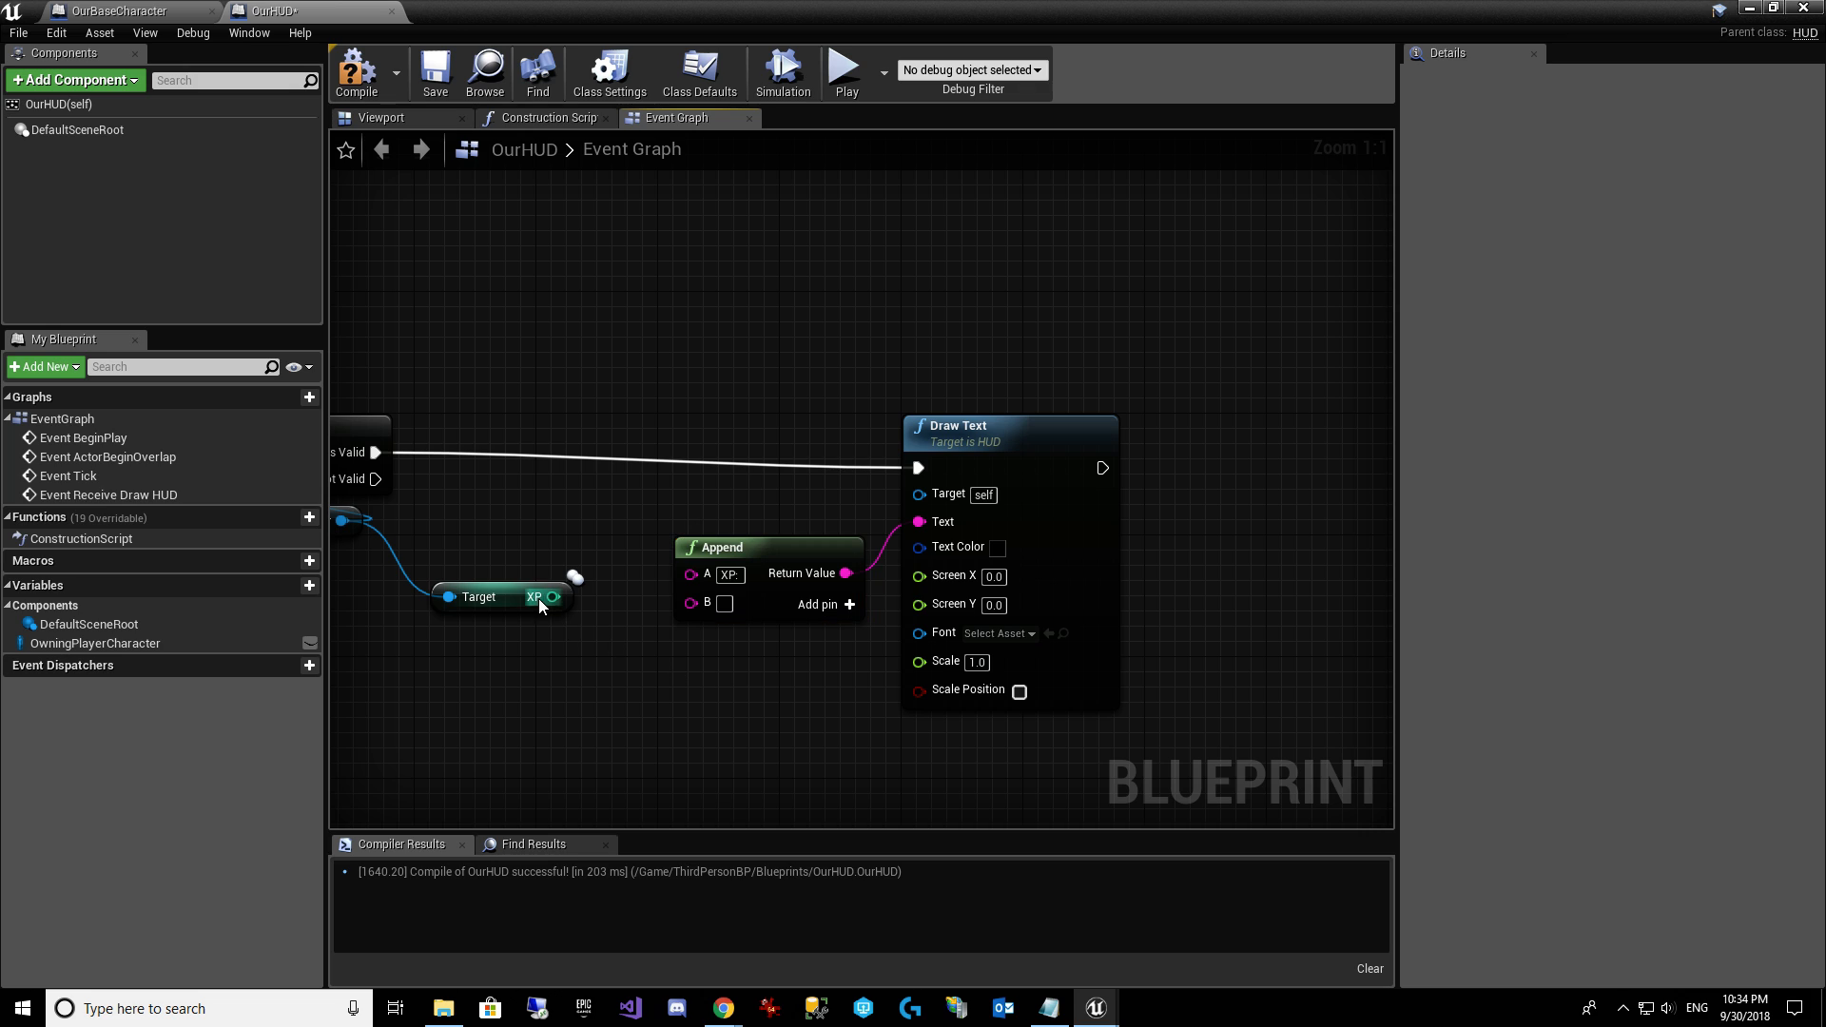
Connect the XP value to the Append node's B input and tidy the XP, conversion and Append nodes into a row.
{"action": "left_click_drag", "start_coordinate": [552, 596], "coordinate": [491, 599]}
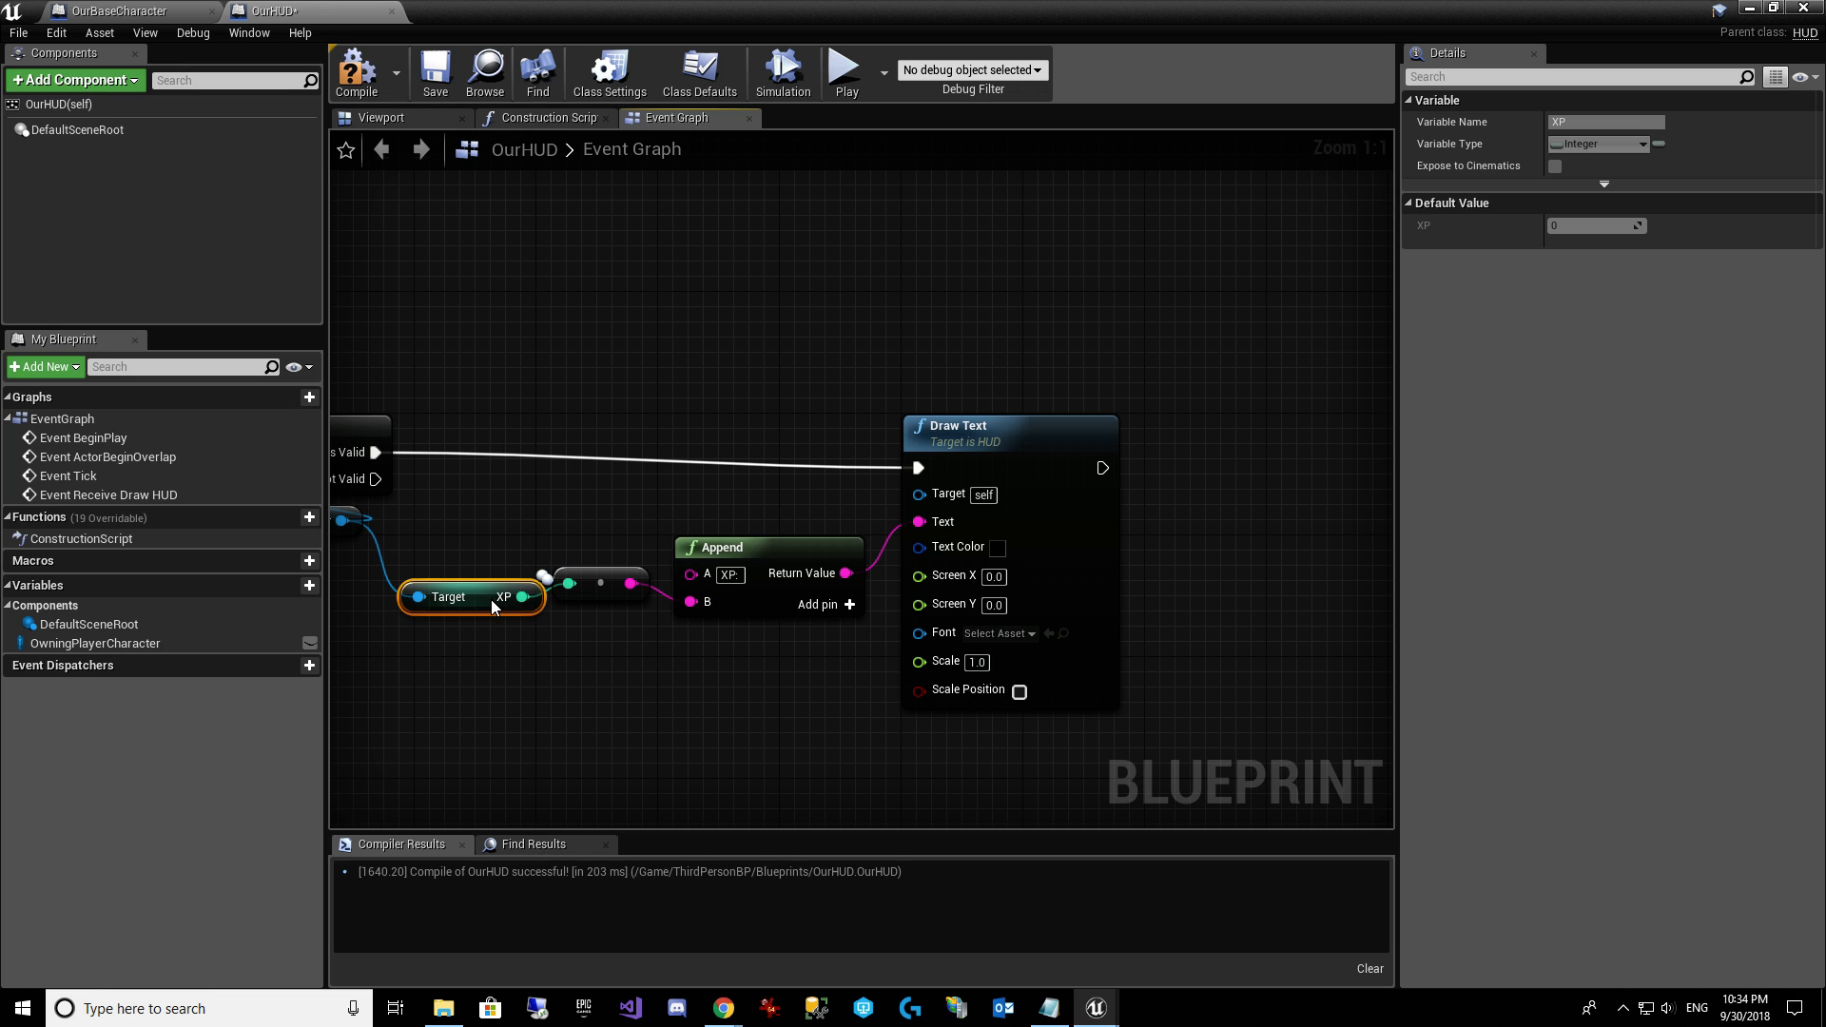
{"action": "left_click_drag", "start_coordinate": [622, 591], "coordinate": [638, 606]}
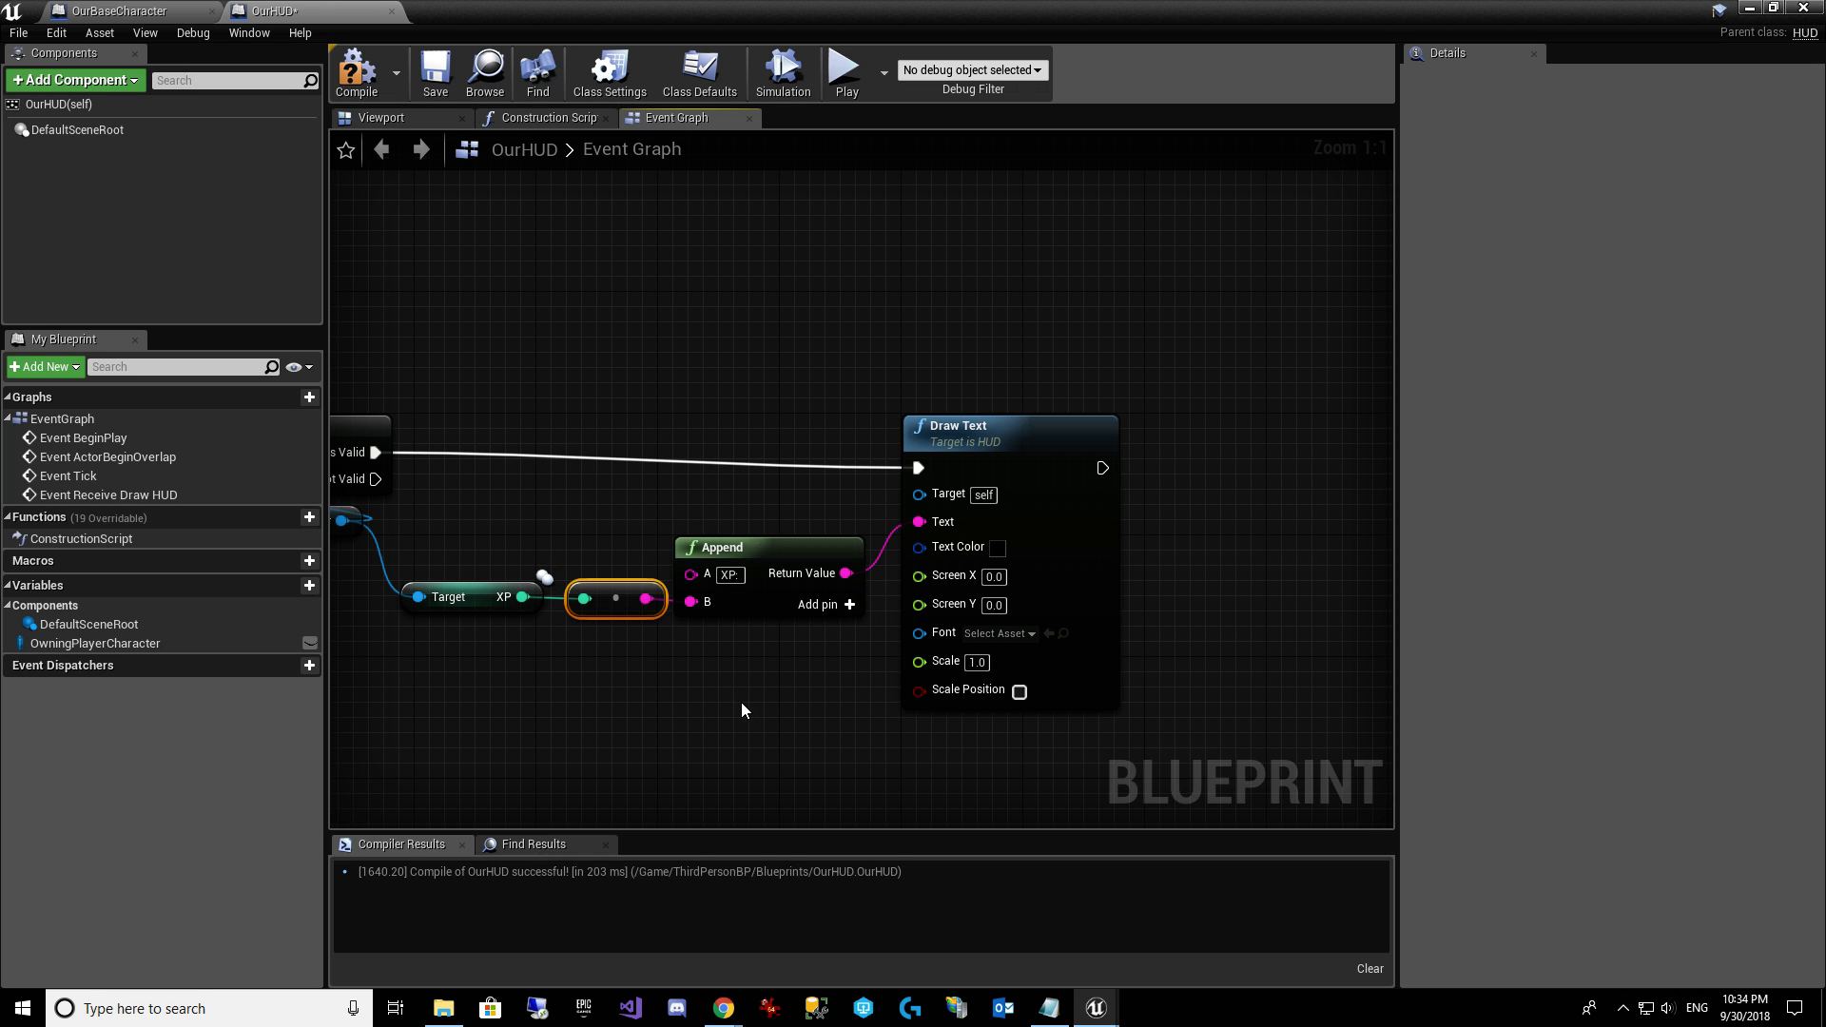
{"action": "left_click", "coordinate": [733, 608], "text": "ctrl"}
{"action": "left_click", "coordinate": [502, 587], "text": "ctrl"}
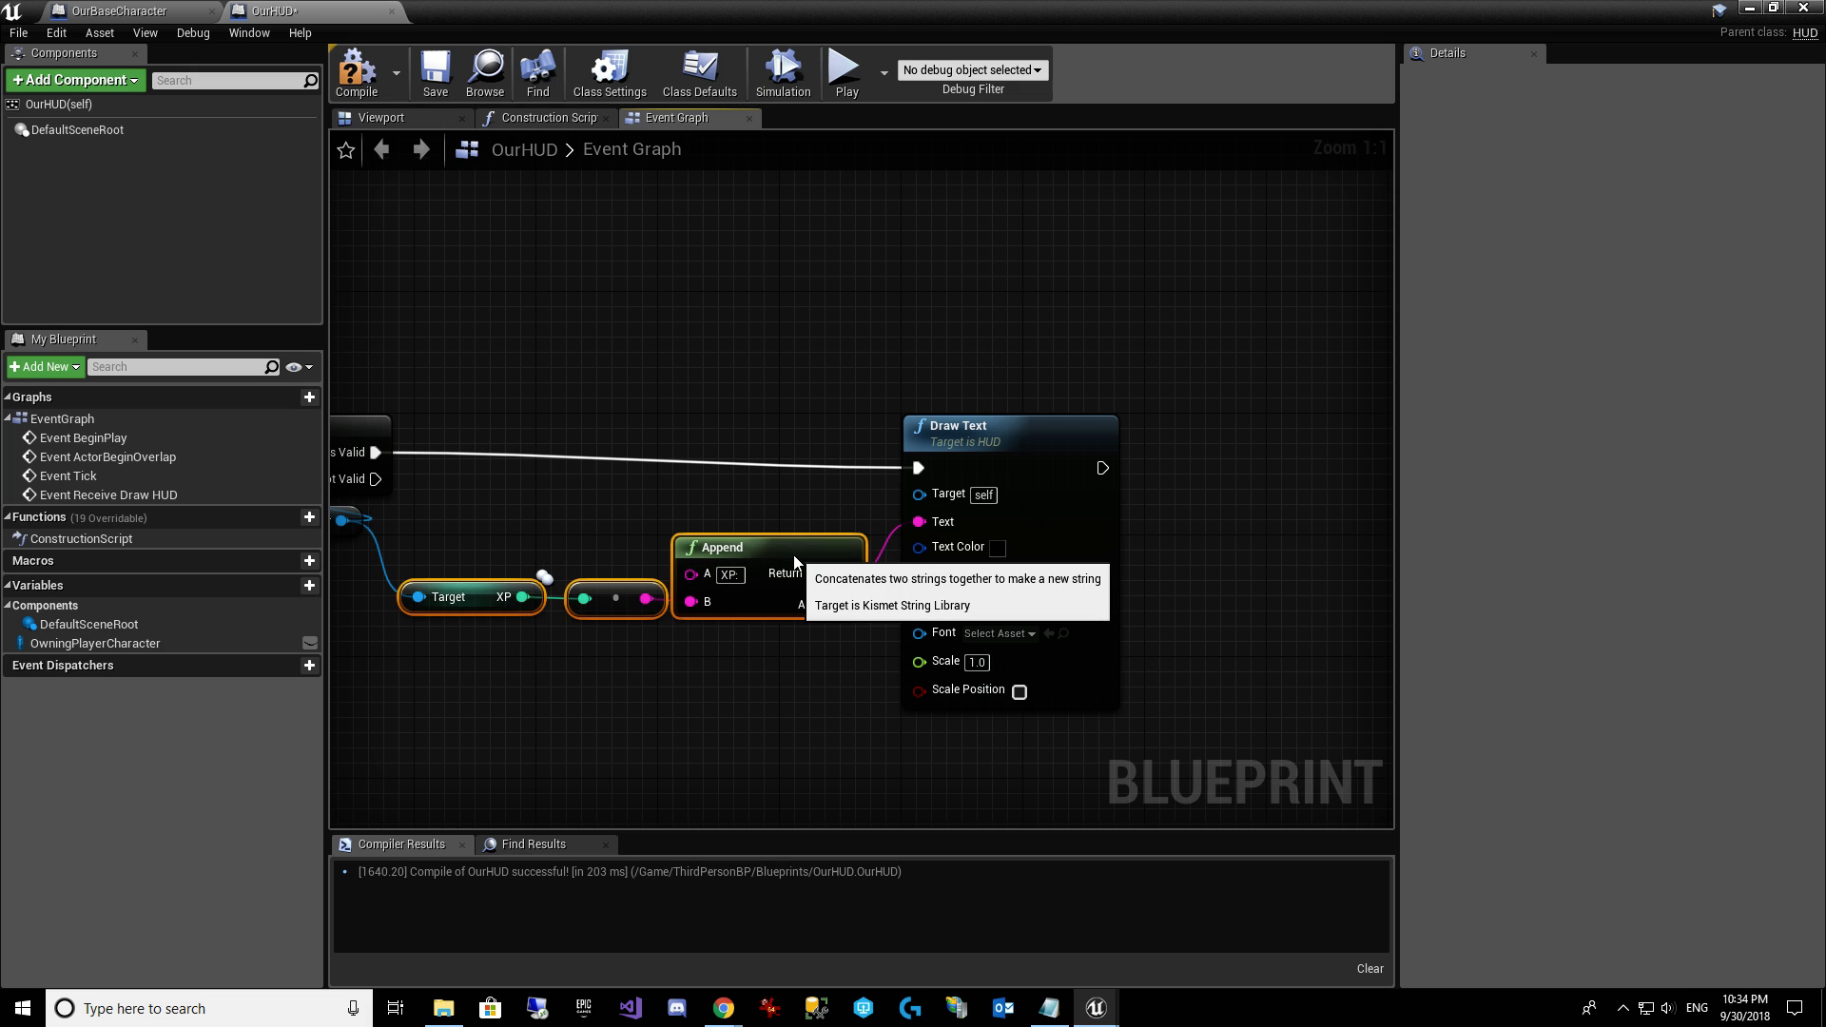
{"action": "left_click_drag", "start_coordinate": [791, 552], "coordinate": [792, 536]}
{"action": "right_click_drag", "start_coordinate": [698, 609], "coordinate": [810, 563]}
{"action": "left_click", "coordinate": [802, 661]}
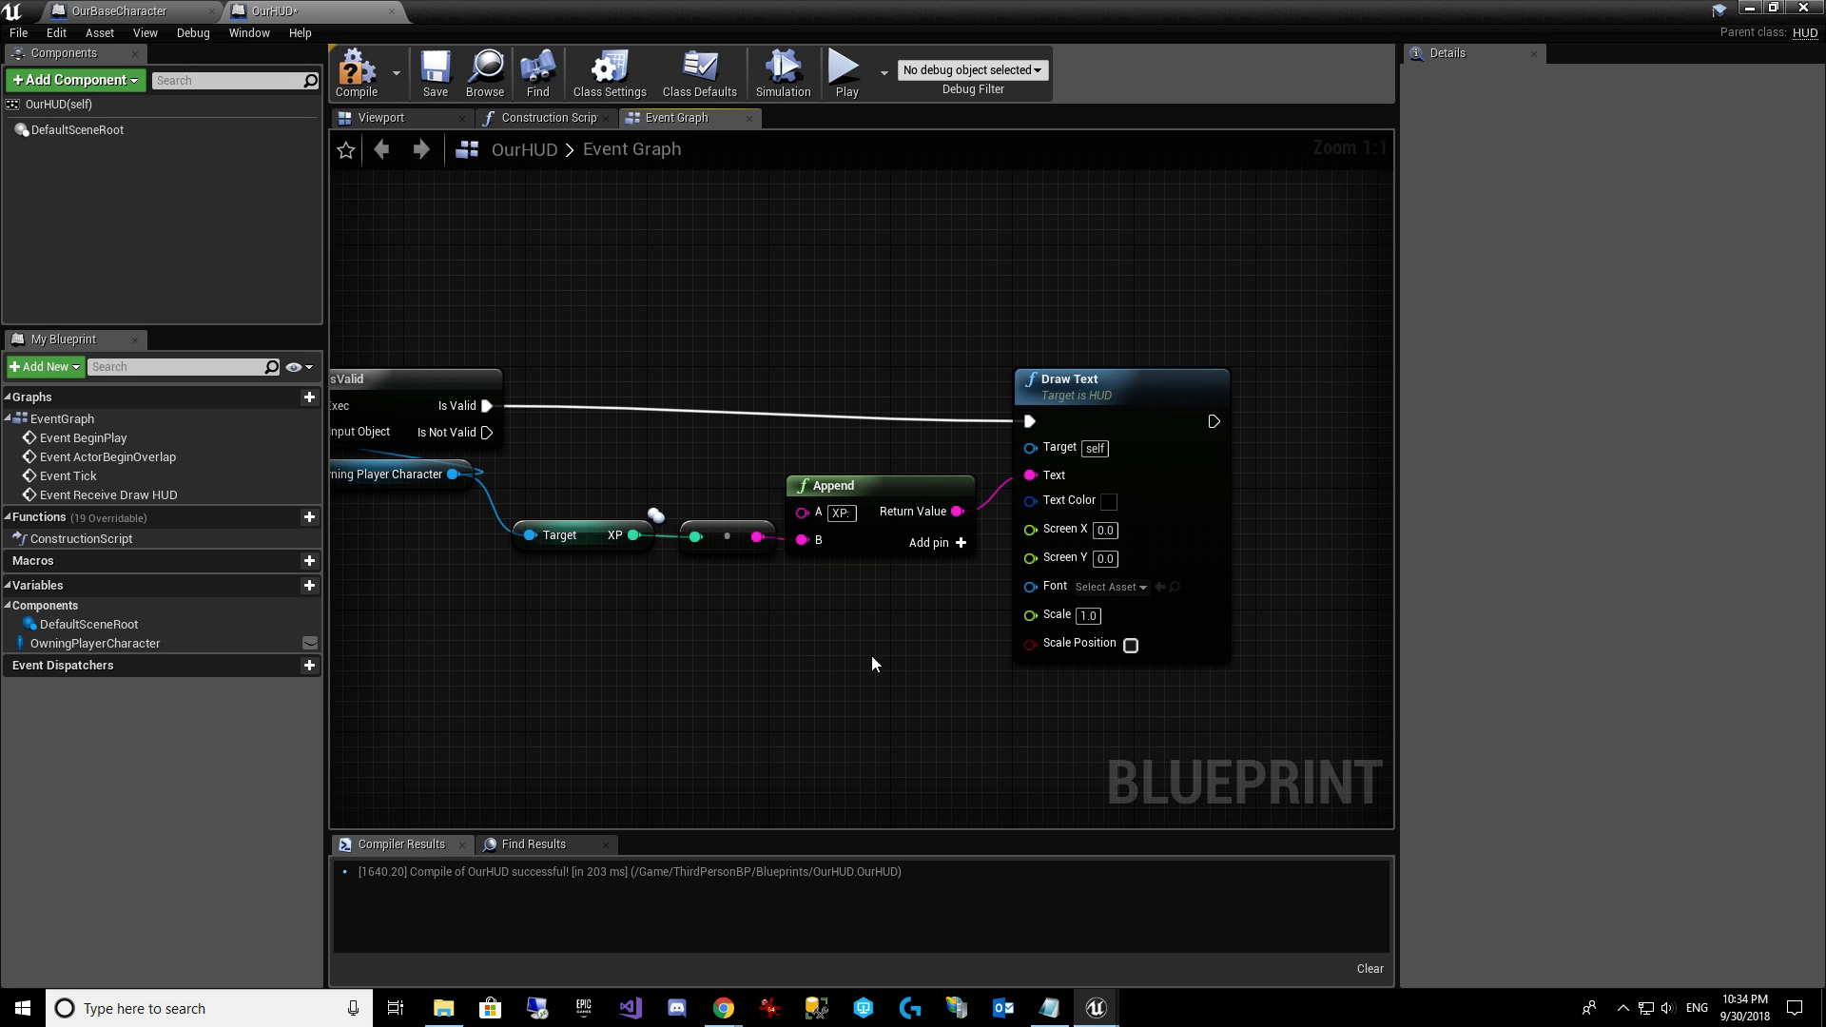
Set Draw Text's Screen Y to 20.0 and subtract 200 from the Draw HUD event's Size X with an integer subtraction node.
{"action": "left_click", "coordinate": [1106, 559]}
{"action": "type", "text": "20.0"}
{"action": "right_click_drag", "start_coordinate": [659, 691], "coordinate": [961, 658]}
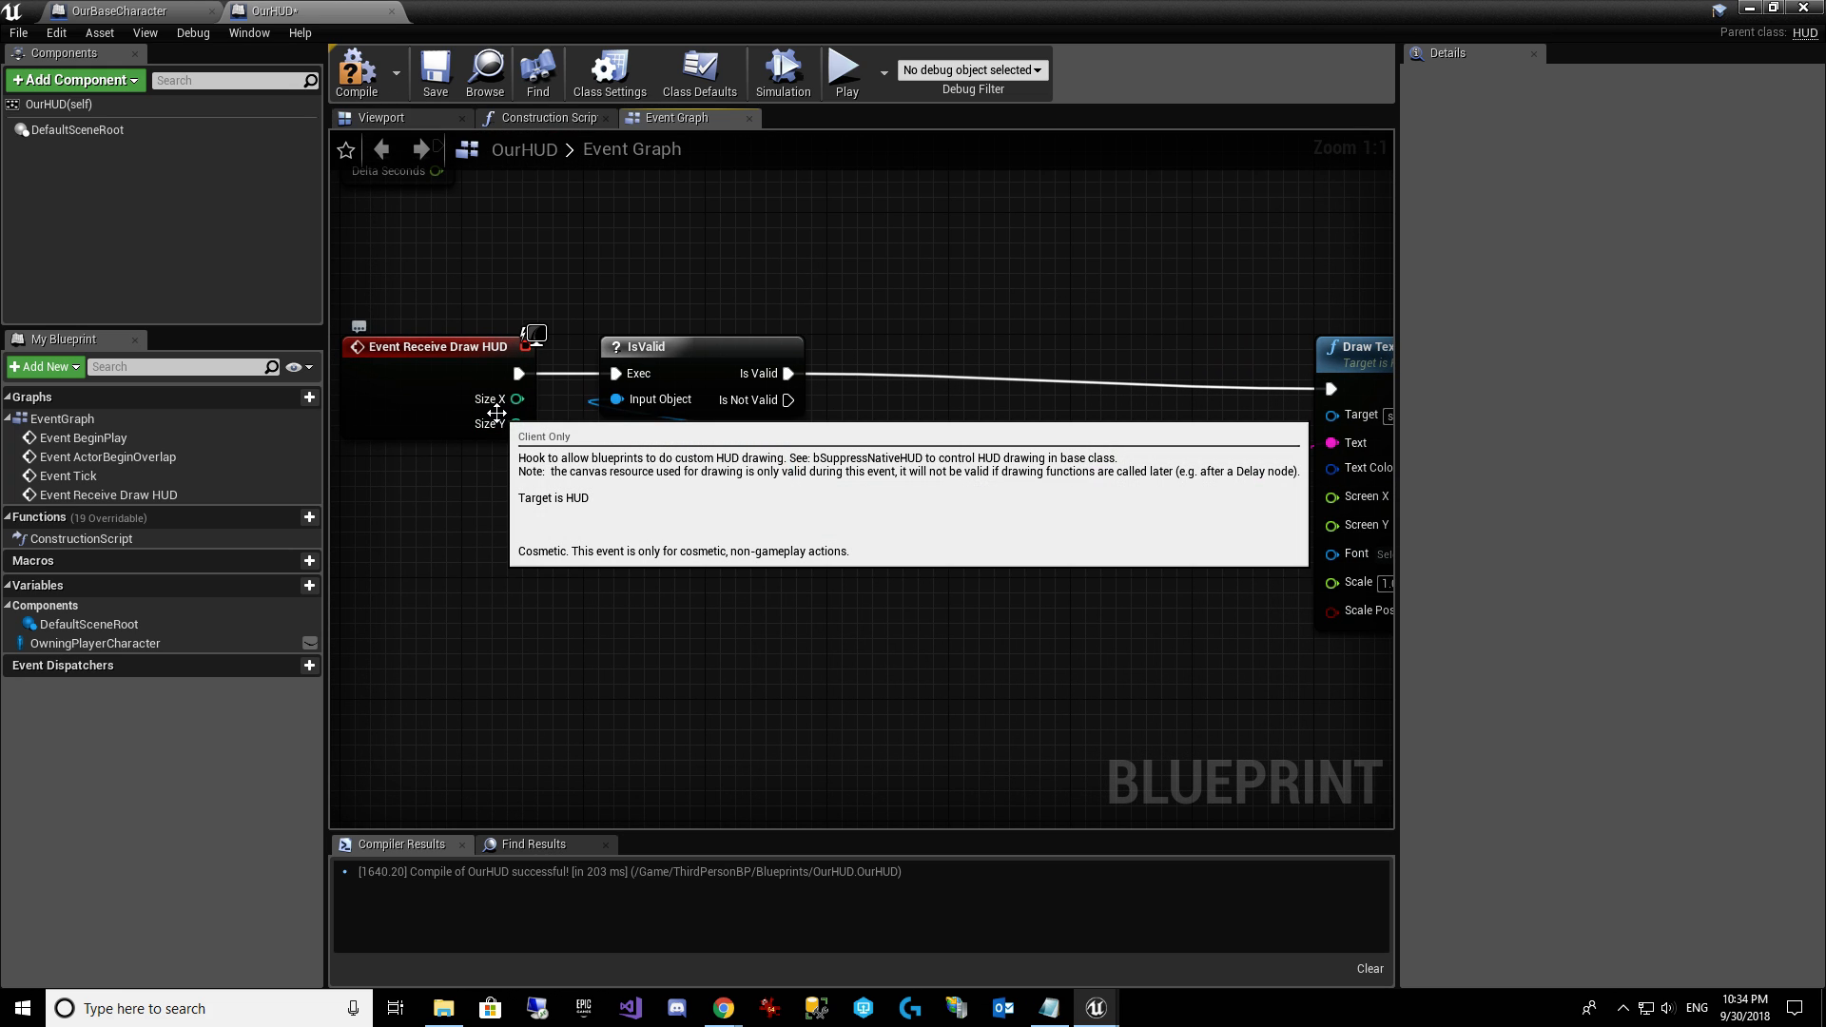
{"action": "left_click_drag", "start_coordinate": [516, 399], "coordinate": [808, 625]}
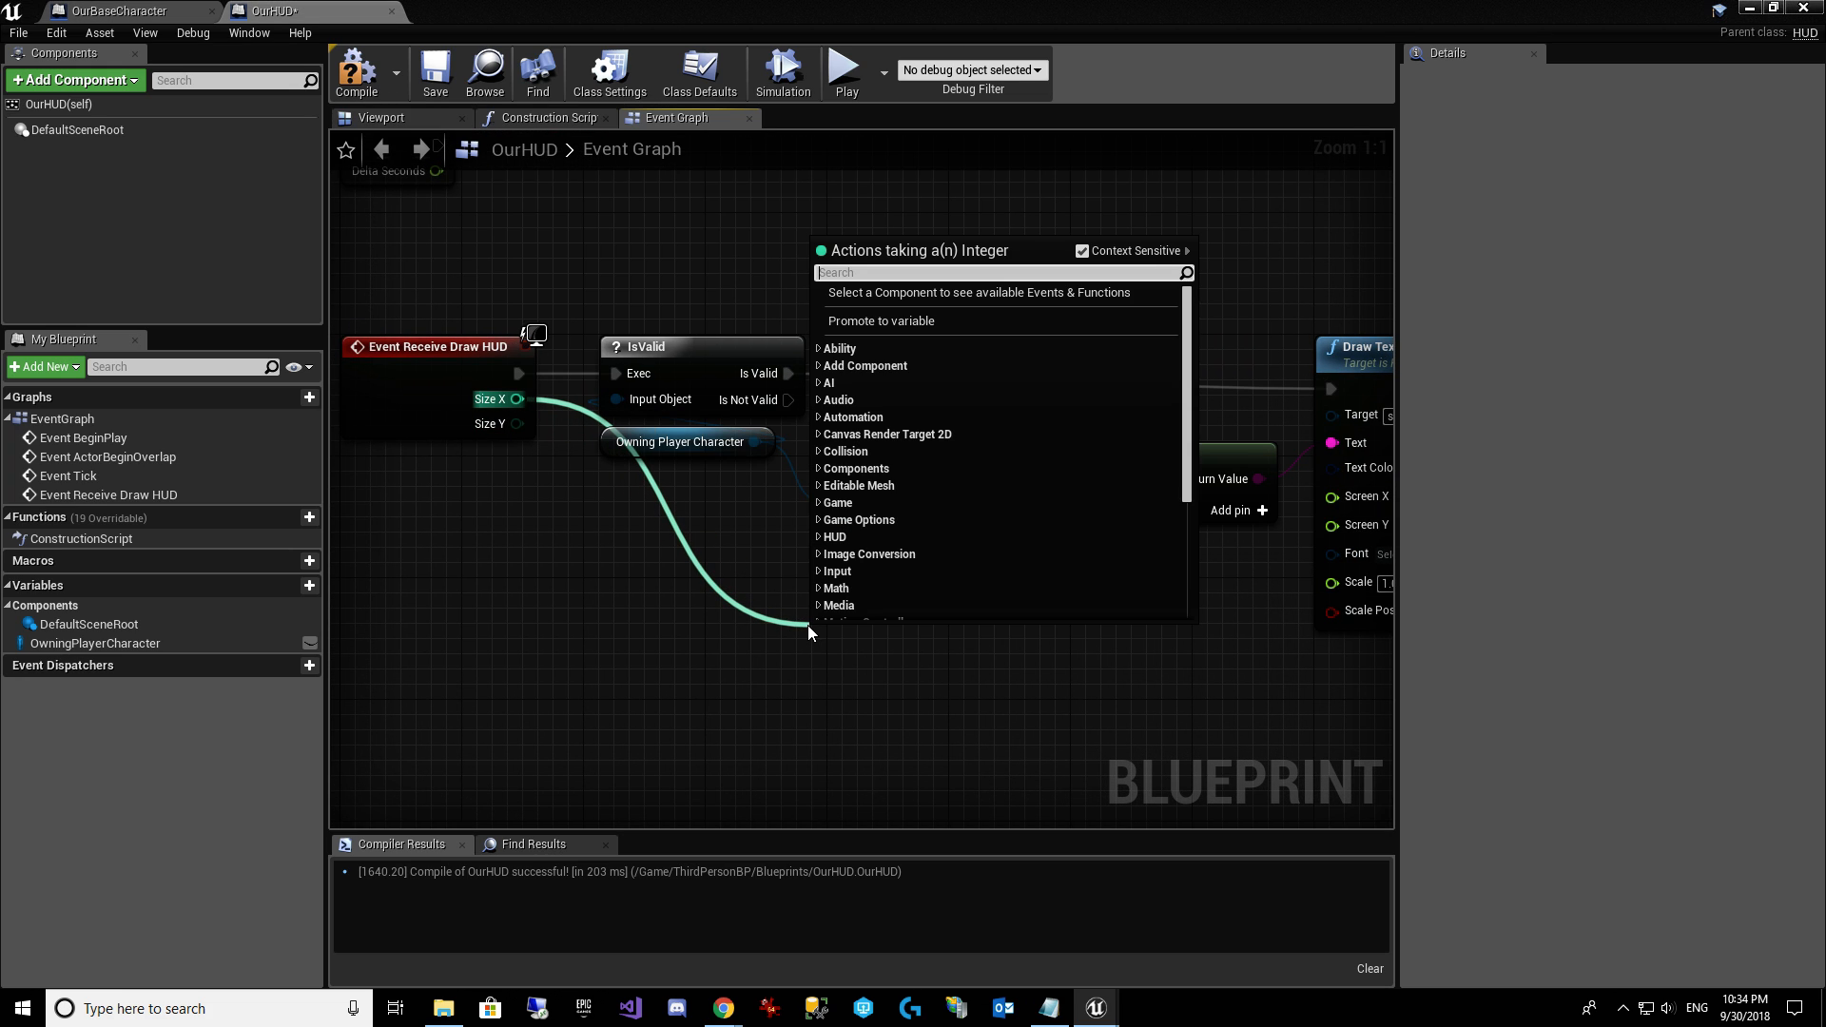
{"action": "type", "text": "-"}
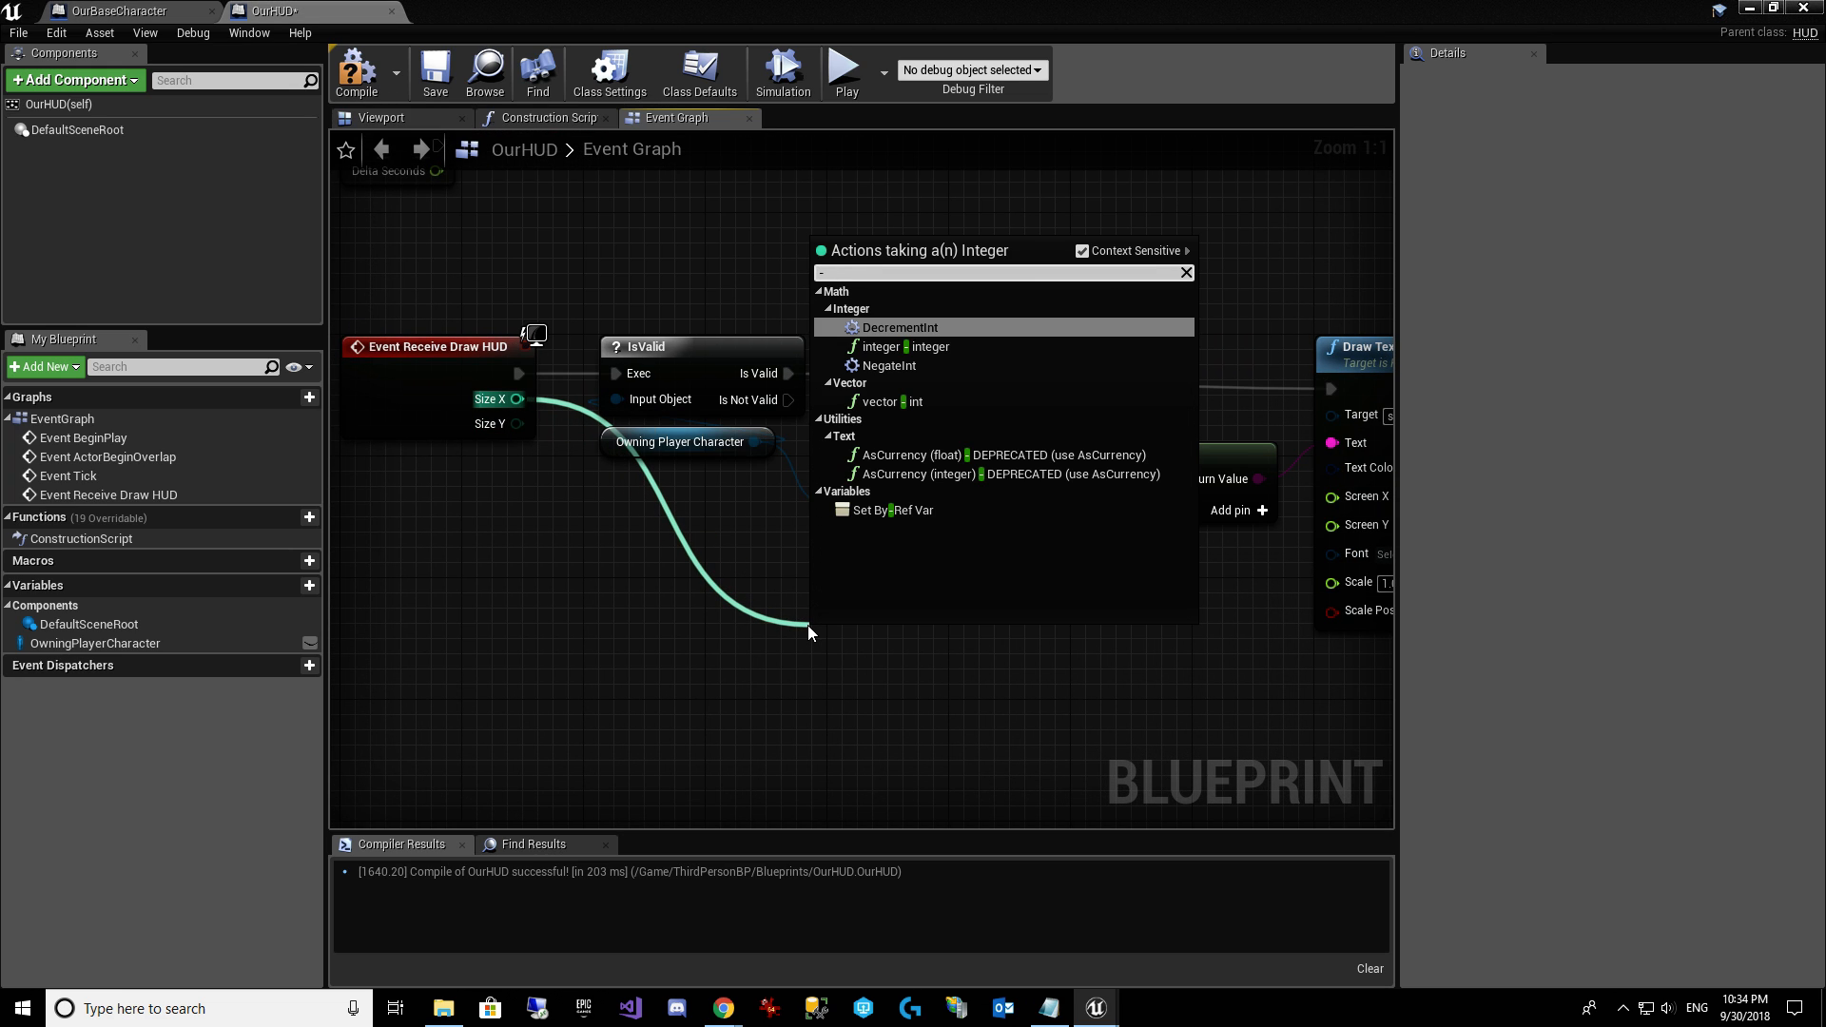
{"action": "left_click", "coordinate": [951, 347]}
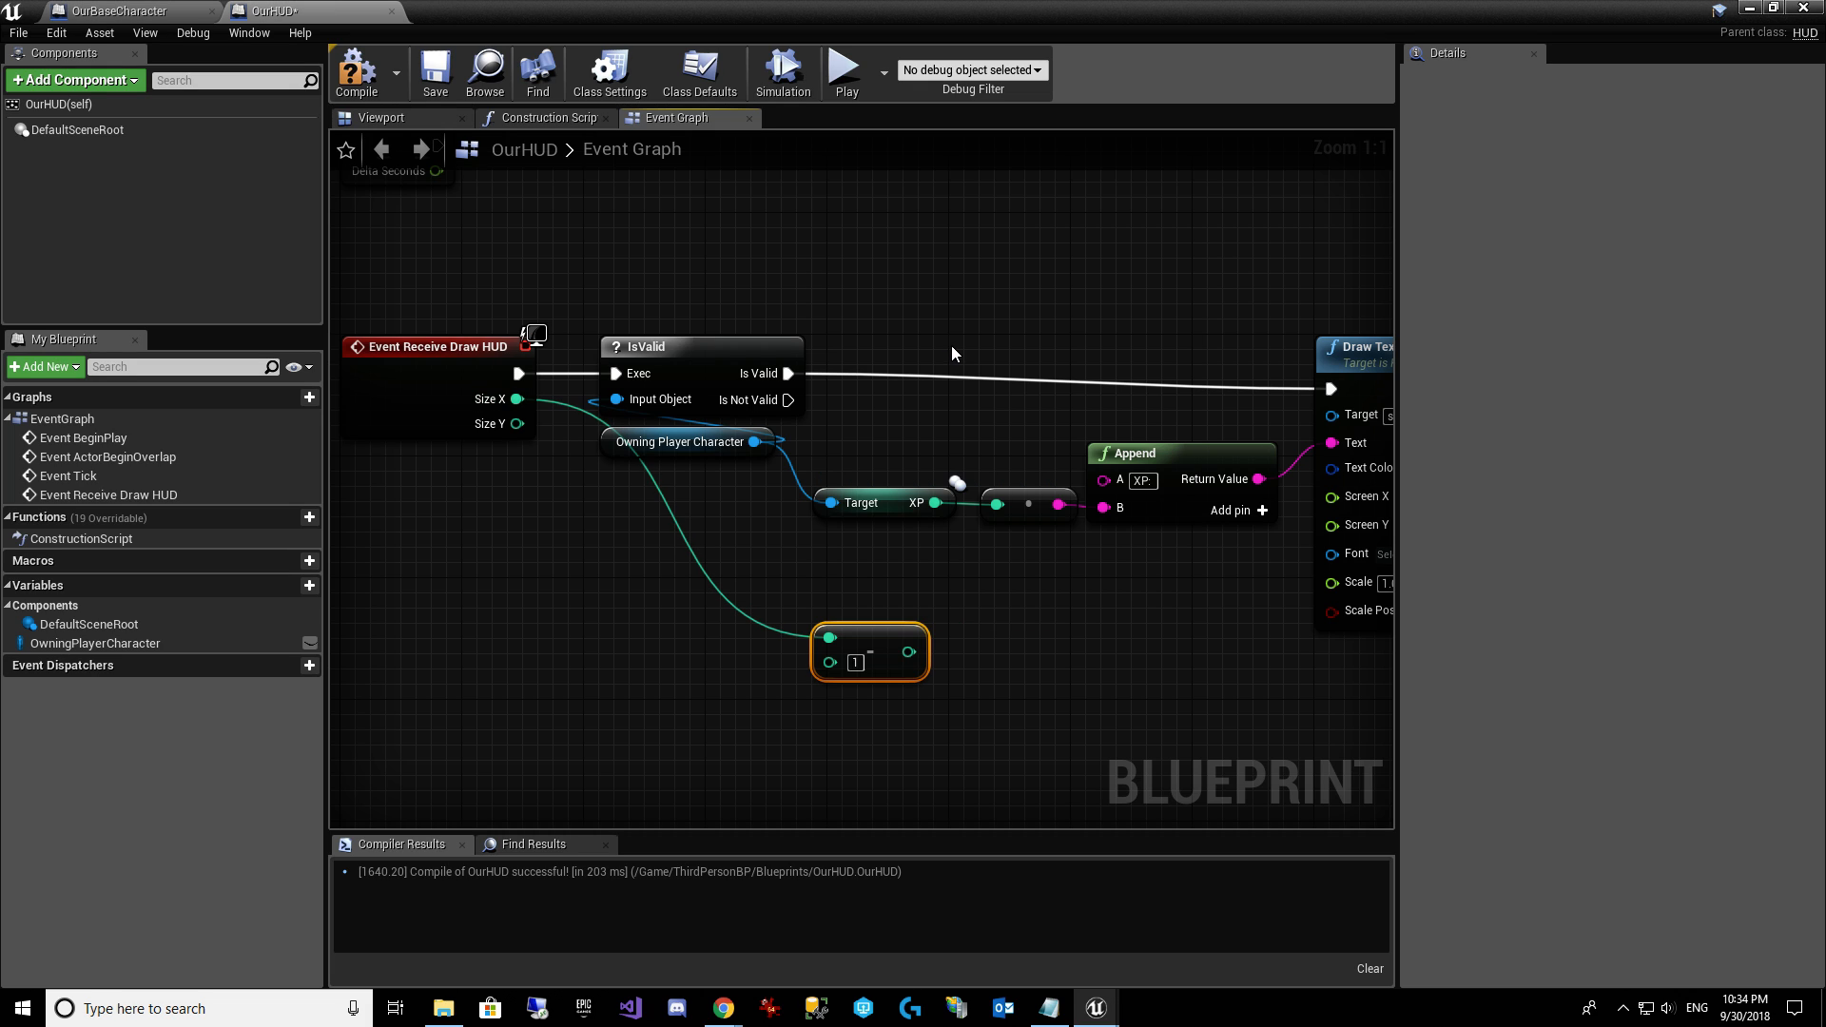
{"action": "left_click", "coordinate": [856, 663]}
{"action": "type", "text": "200"}
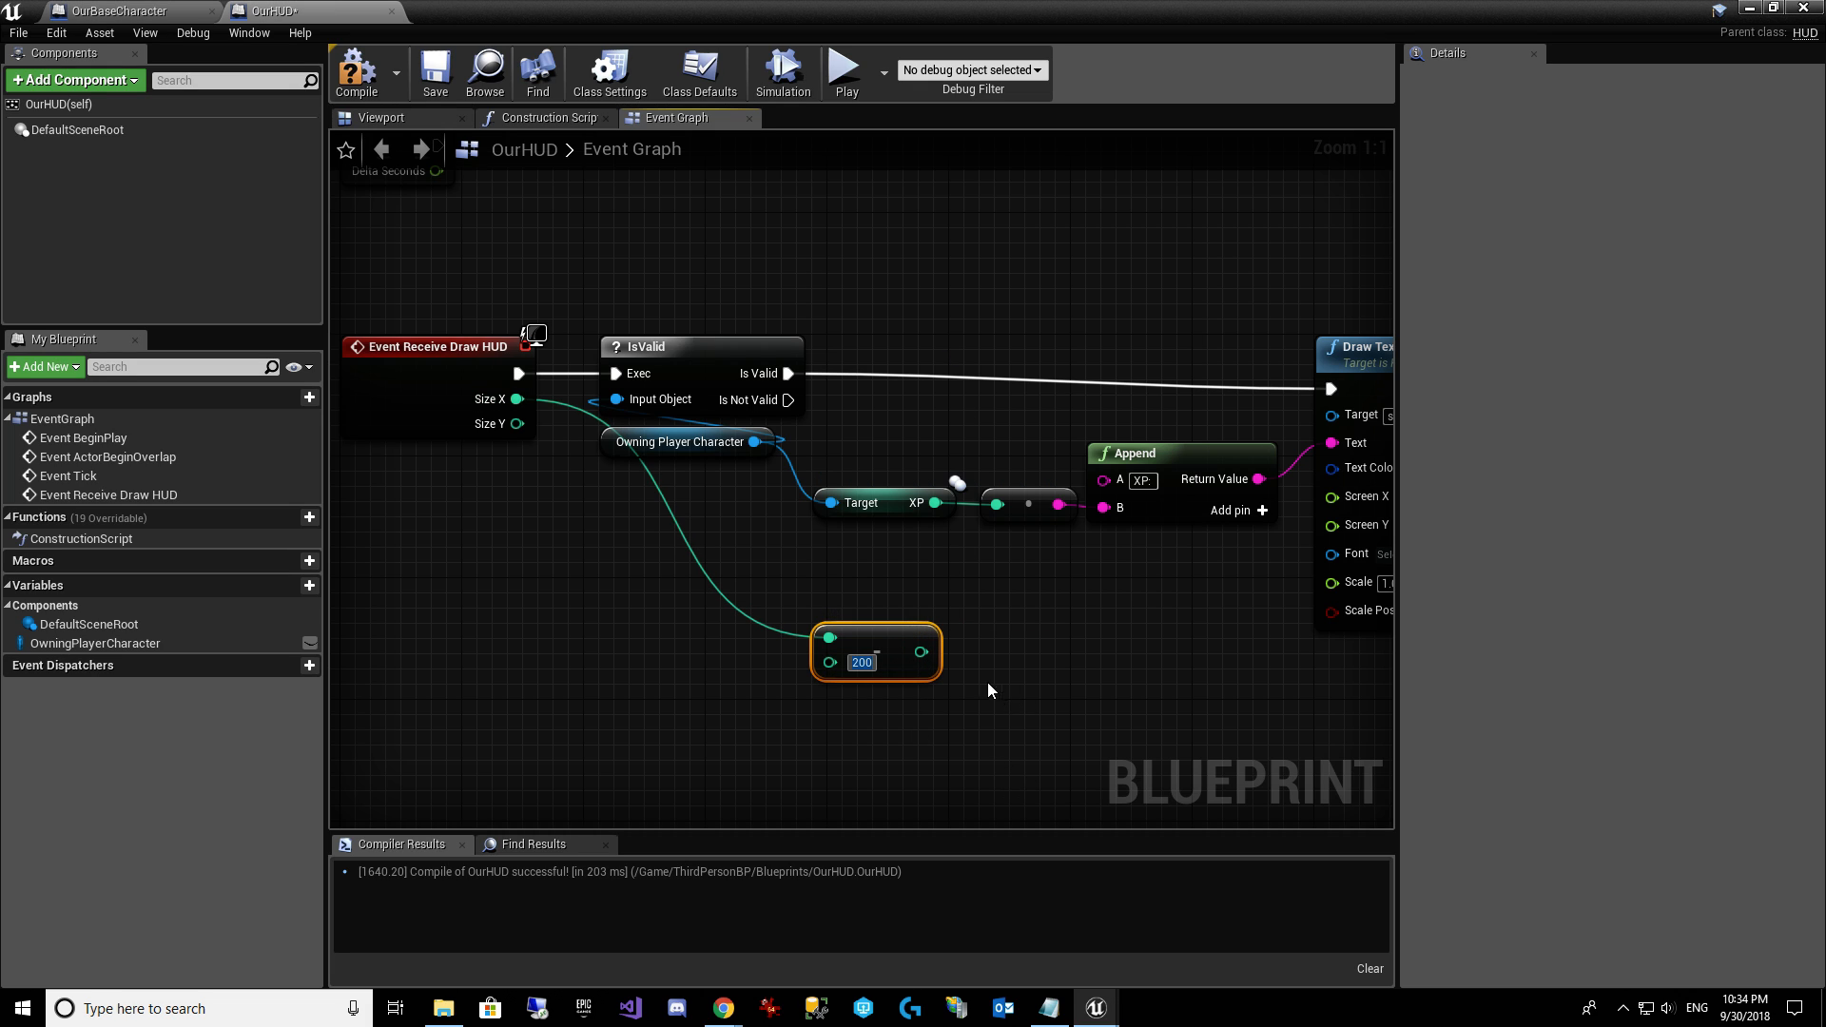
Connect the subtraction result to Draw Text's Screen X with its nodes arranged below Append, and compile and save the blueprint.
{"action": "left_click_drag", "start_coordinate": [906, 639], "coordinate": [1091, 582]}
{"action": "right_click_drag", "start_coordinate": [1153, 682], "coordinate": [1020, 753]}
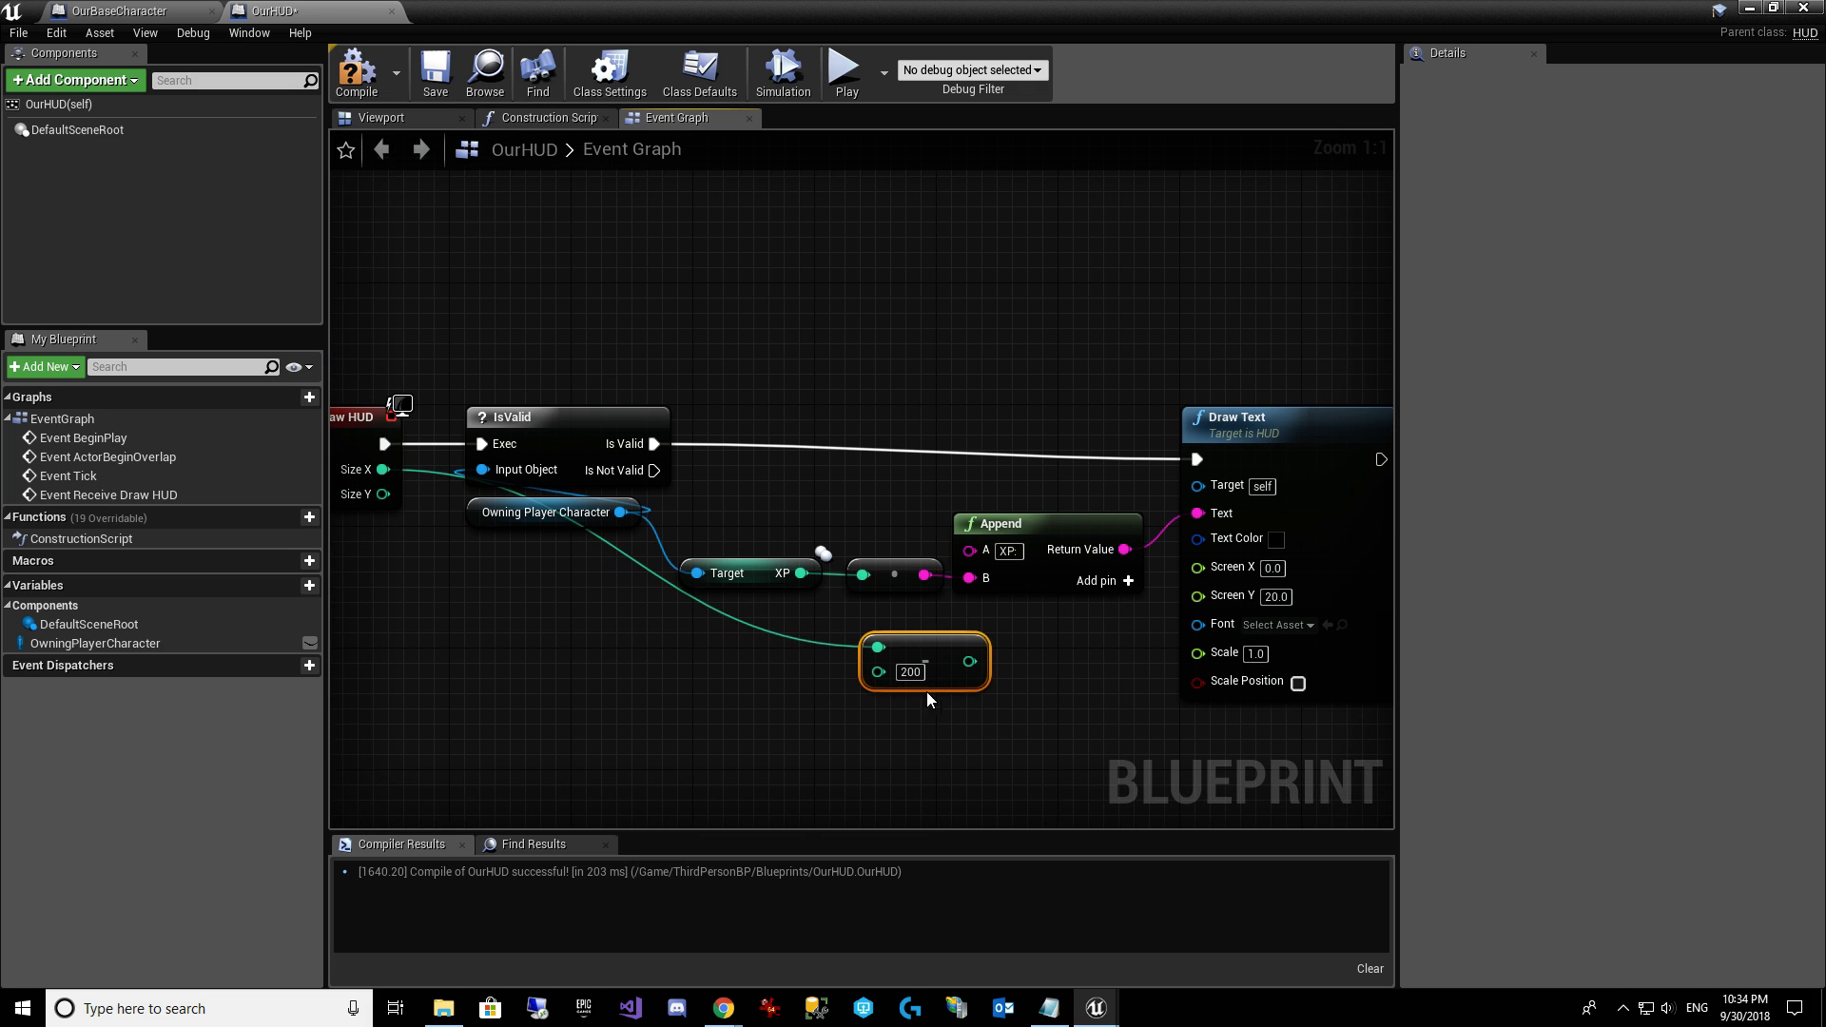
{"action": "mouse_move", "coordinate": [969, 661]}
{"action": "left_mouse_down"}
{"action": "mouse_move", "coordinate": [1051, 666]}
{"action": "mouse_move", "coordinate": [1172, 625]}
{"action": "mouse_move", "coordinate": [1201, 572]}
{"action": "left_mouse_up"}
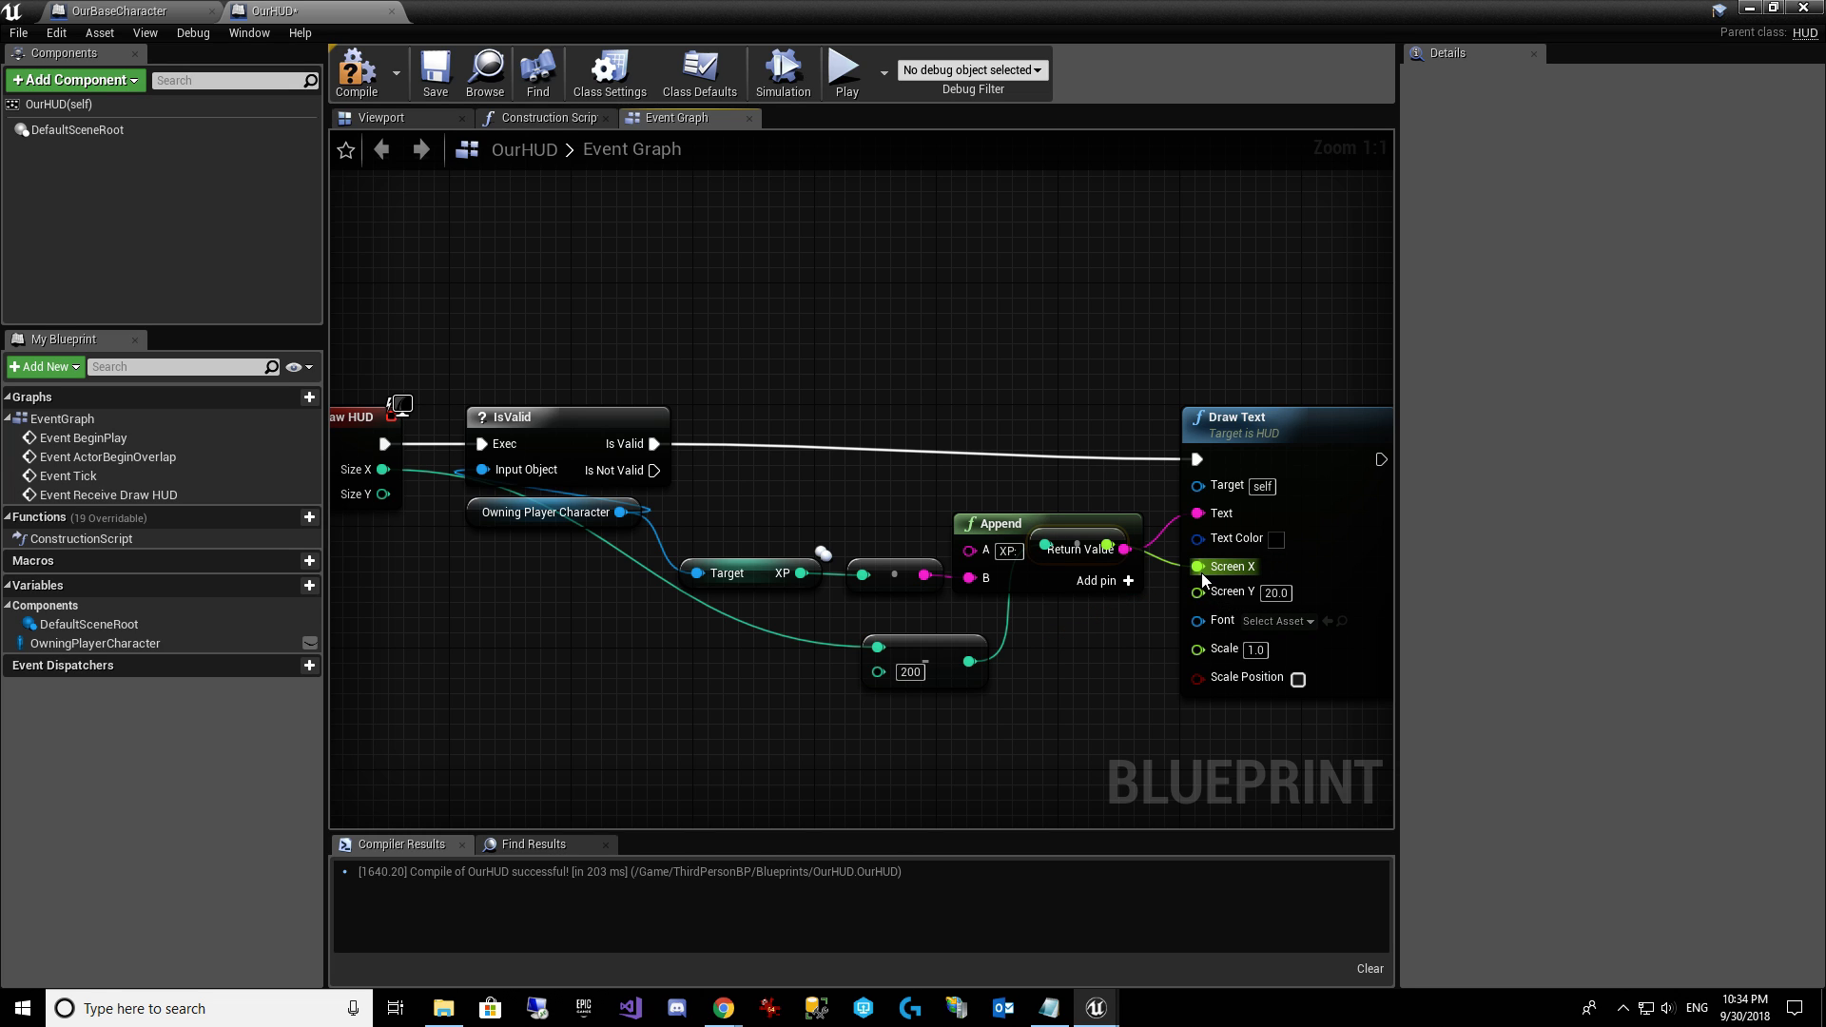
{"action": "left_click_drag", "start_coordinate": [1102, 535], "coordinate": [1104, 647]}
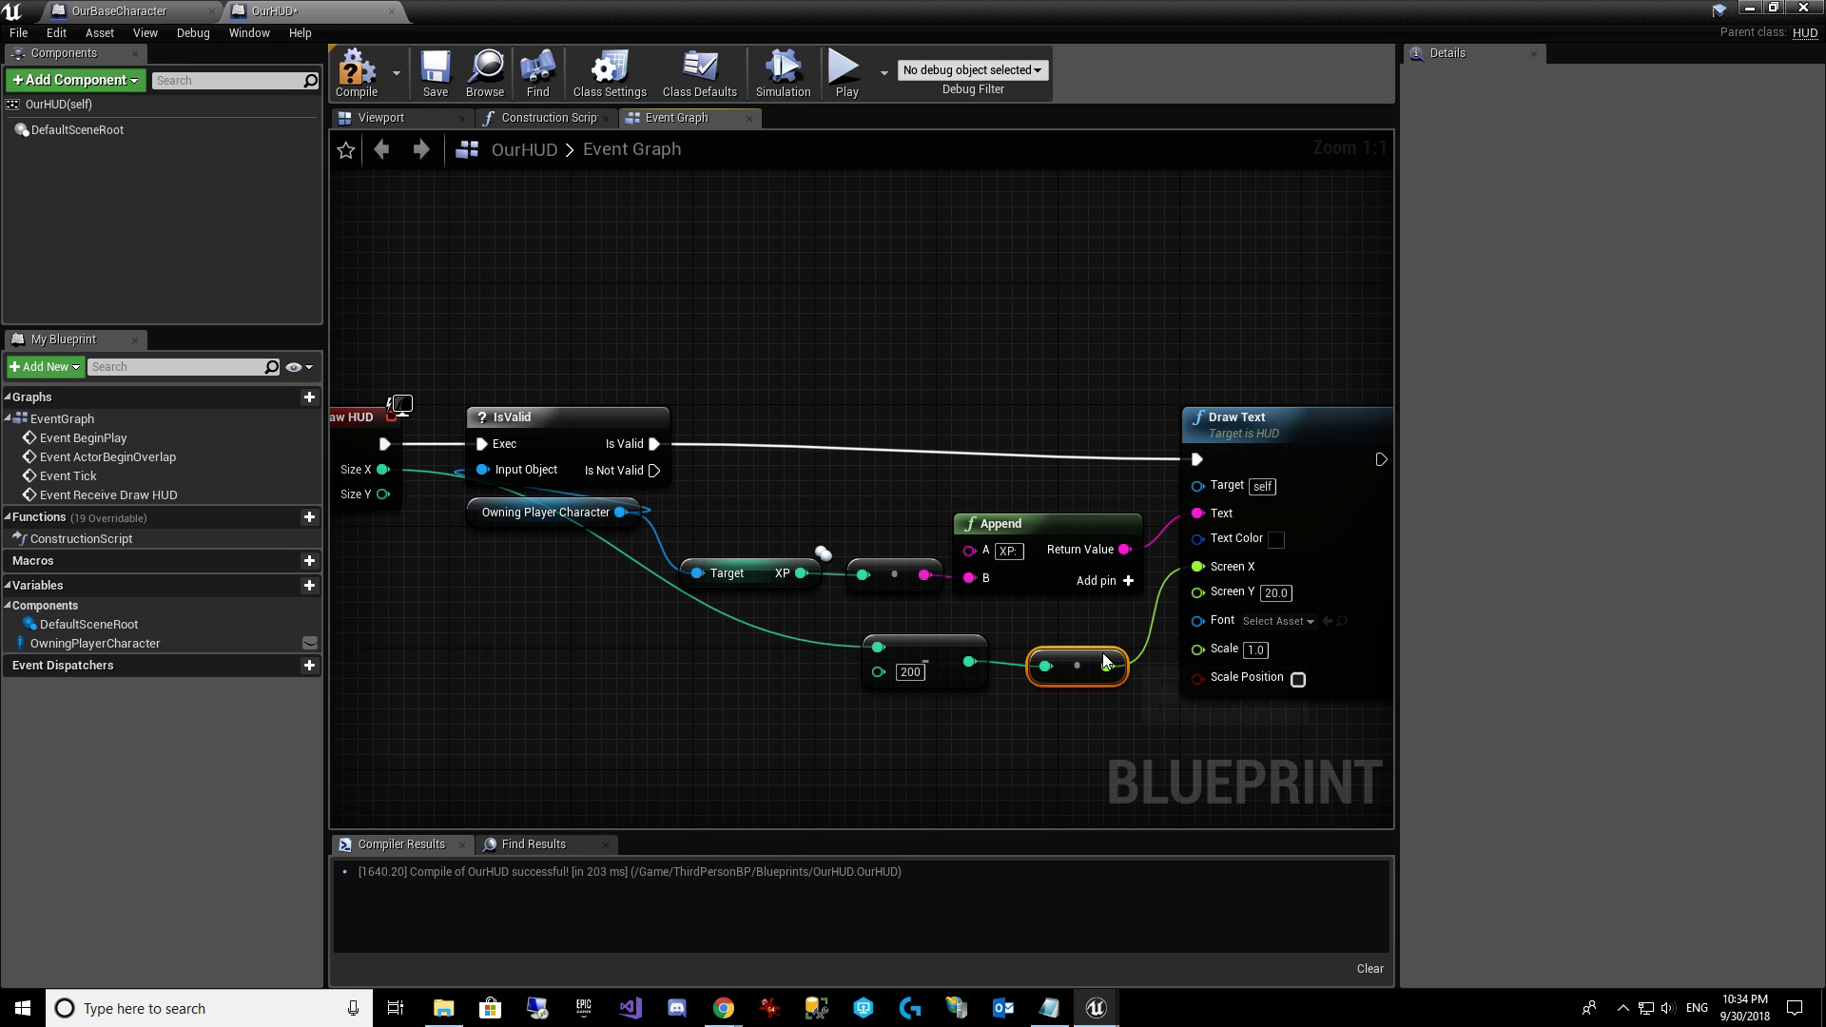
{"action": "left_click", "coordinate": [357, 72]}
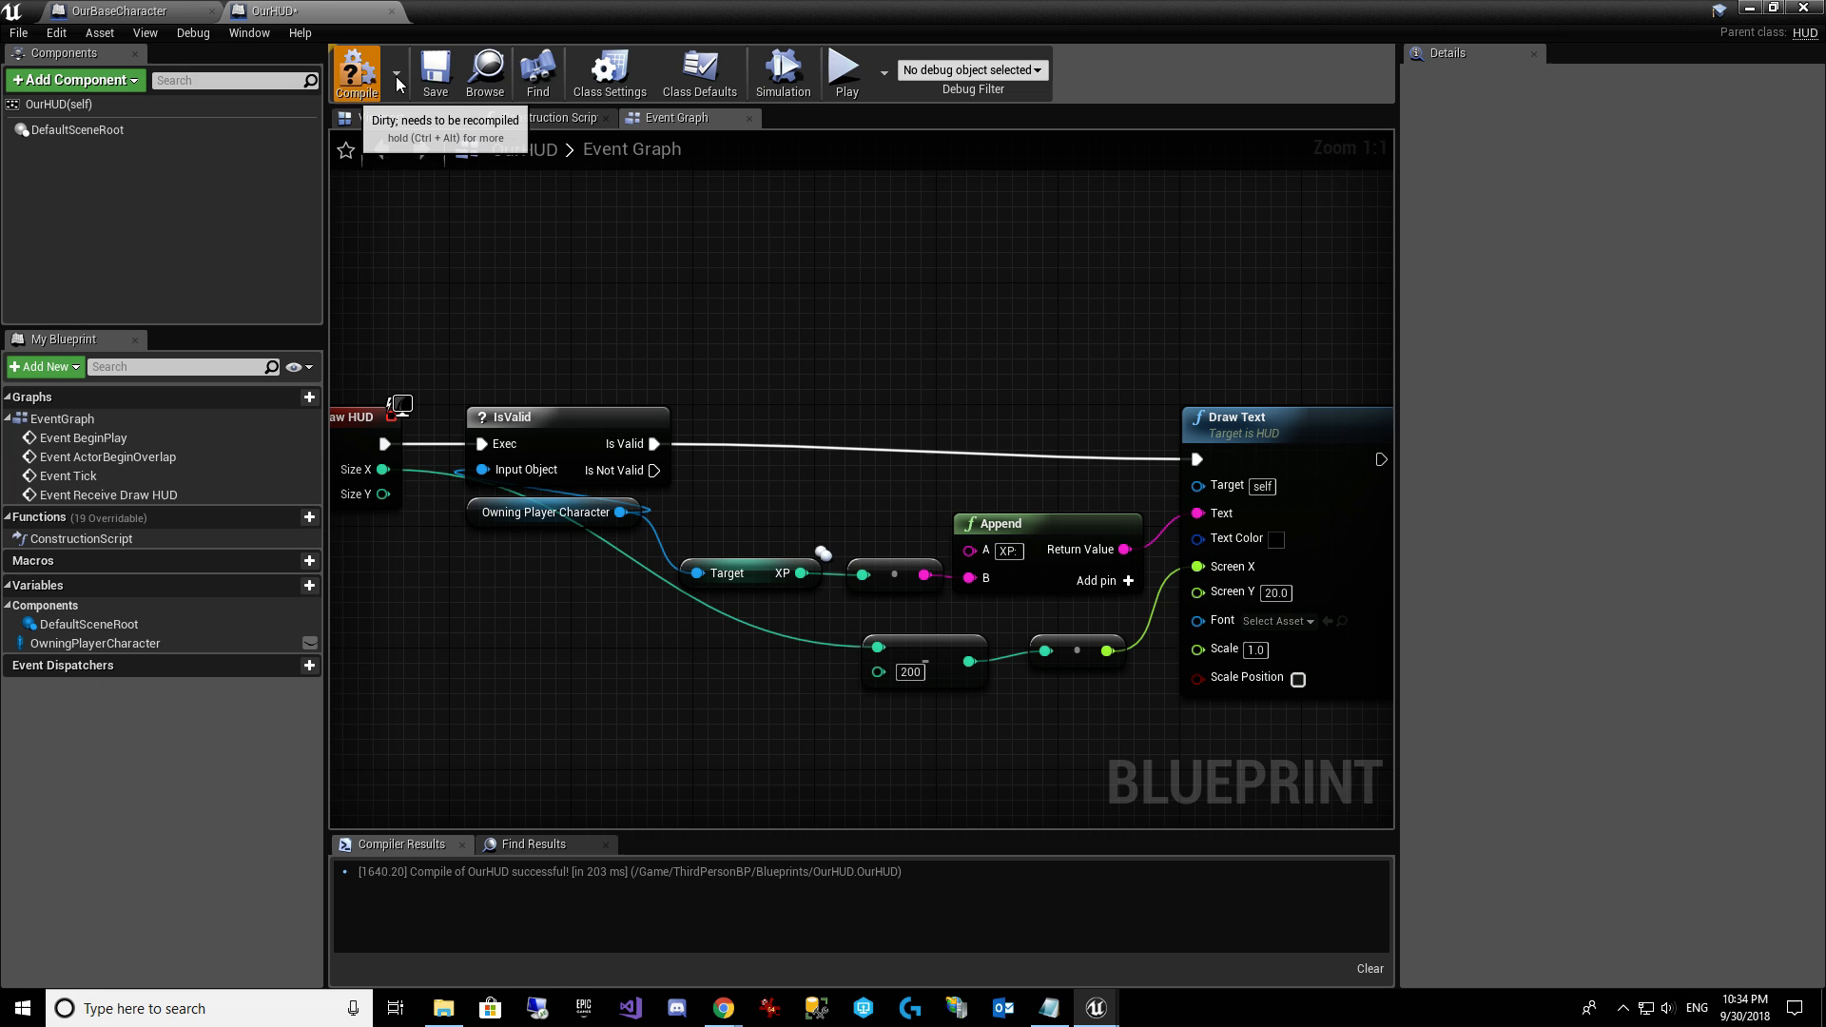
{"action": "left_click", "coordinate": [436, 72]}
Check which font assets can be chosen for the Draw Text node.
{"action": "right_click_drag", "start_coordinate": [1124, 338], "coordinate": [892, 326]}
{"action": "left_click", "coordinate": [1066, 614]}
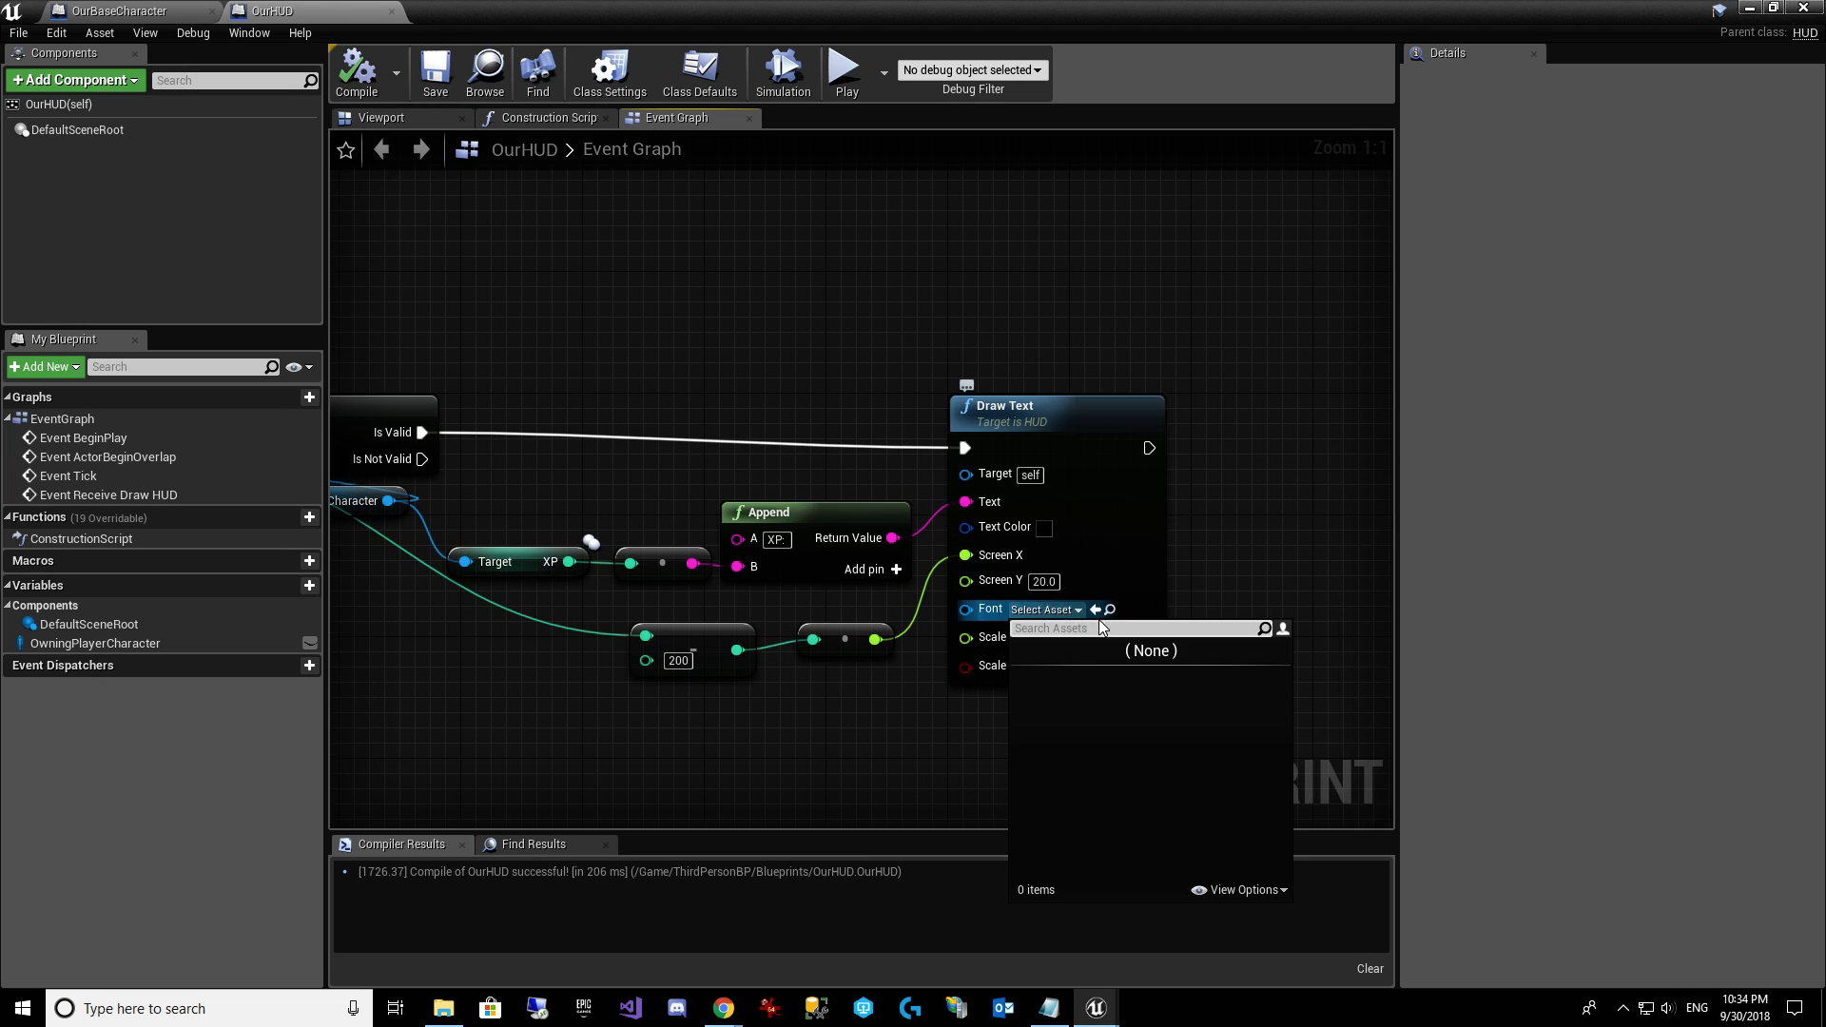
{"action": "left_click", "coordinate": [1256, 566]}
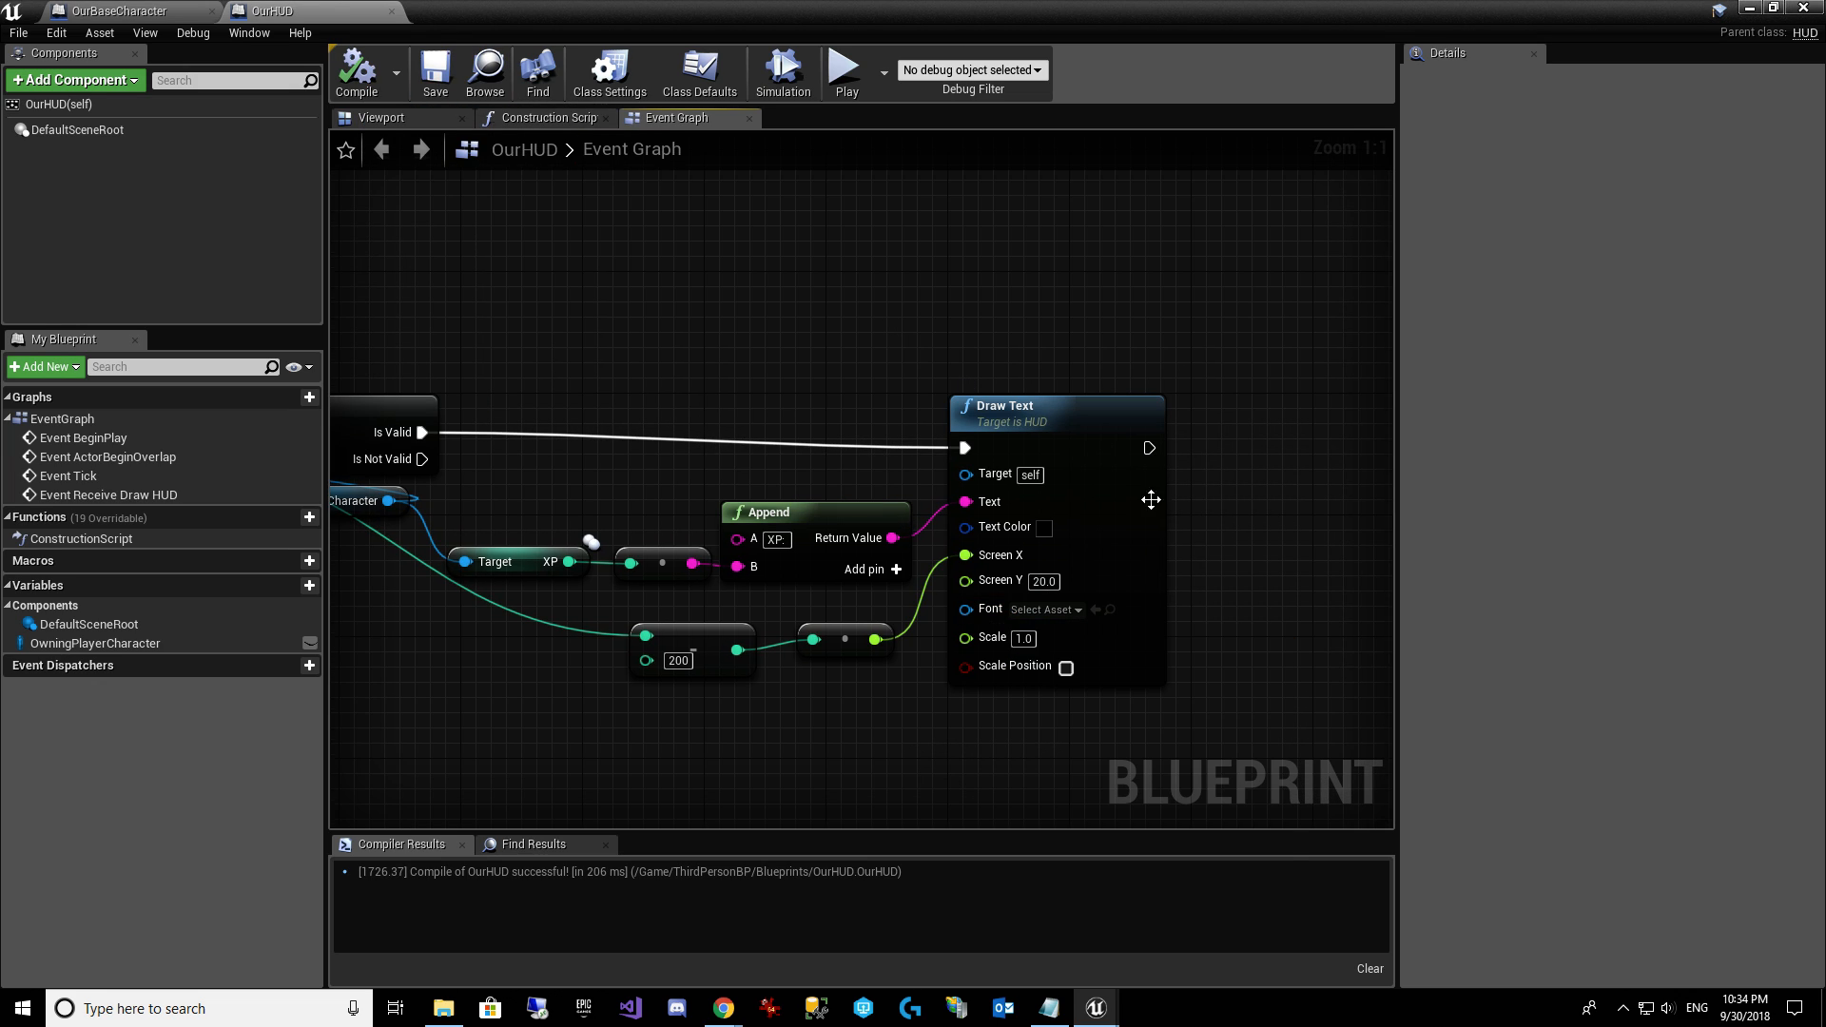
Return to the level editor and create a folder named Fonts inside the HUD content folder.
{"action": "left_click", "coordinate": [1755, 6]}
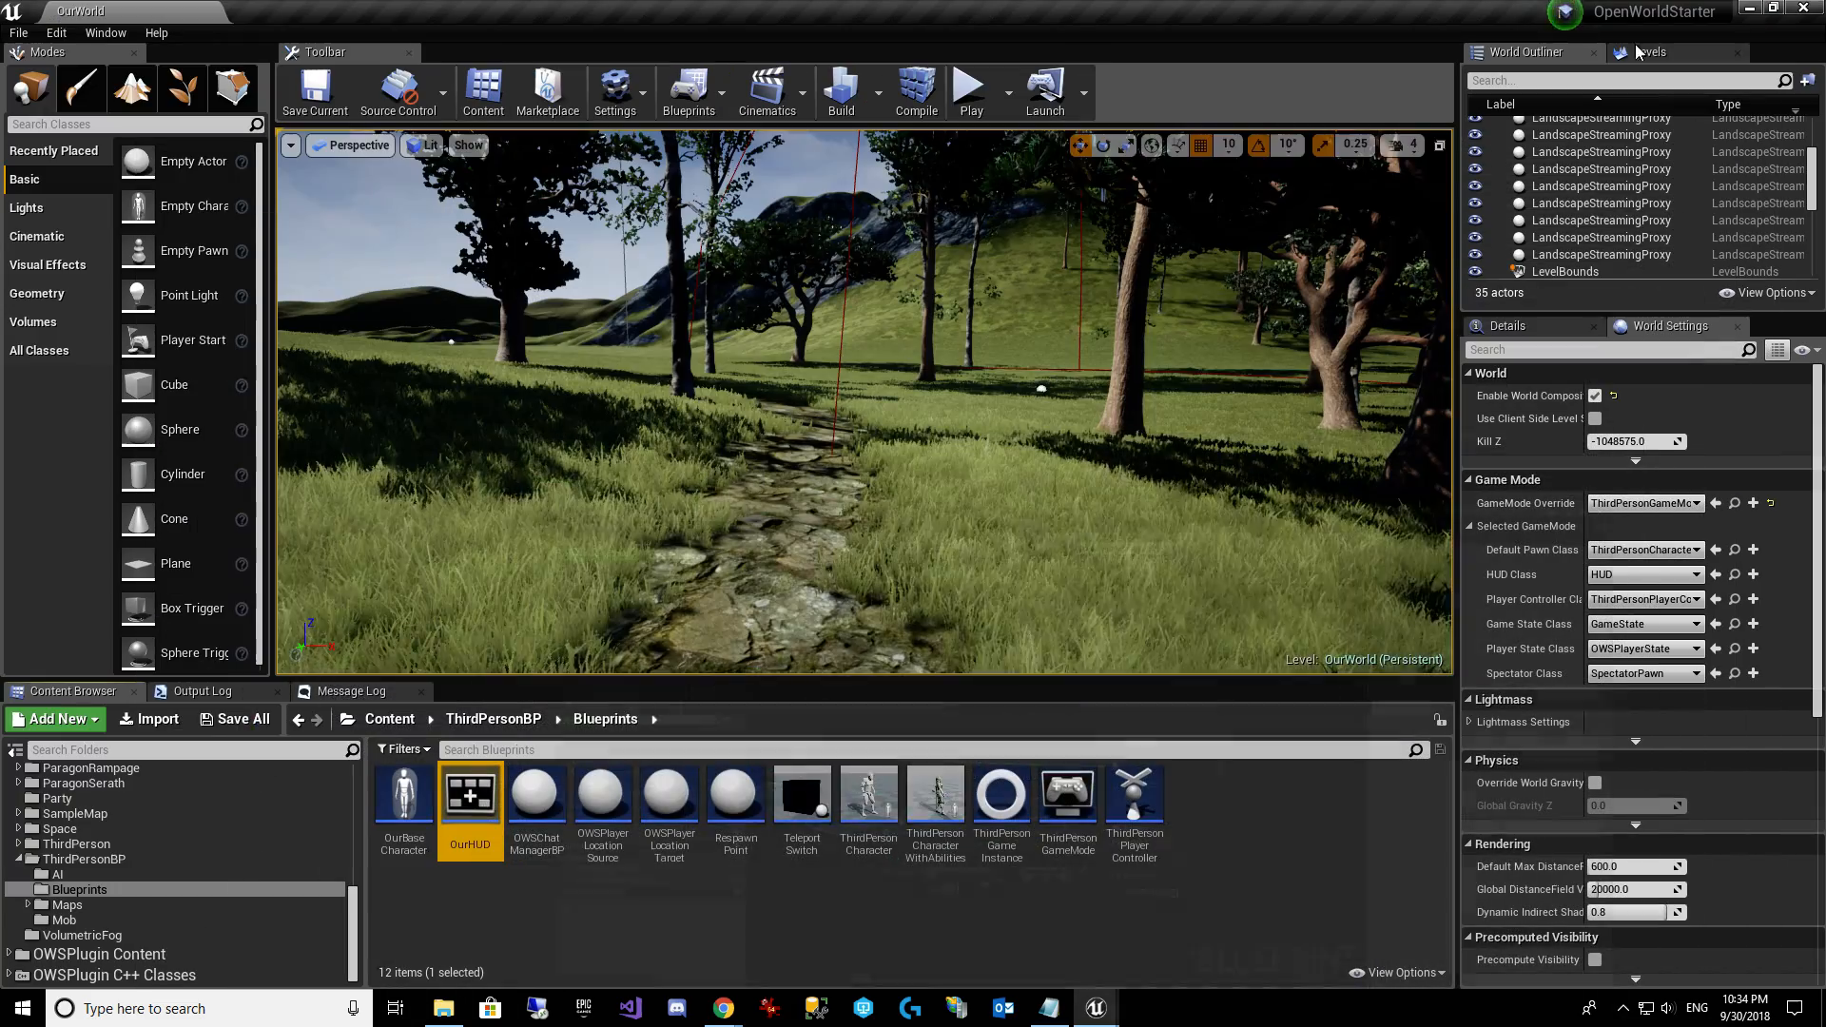
{"action": "scroll", "coordinate": [151, 871], "scroll_direction": "down", "scroll_amount": 5}
{"action": "scroll", "coordinate": [154, 874], "scroll_direction": "up", "scroll_amount": 5}
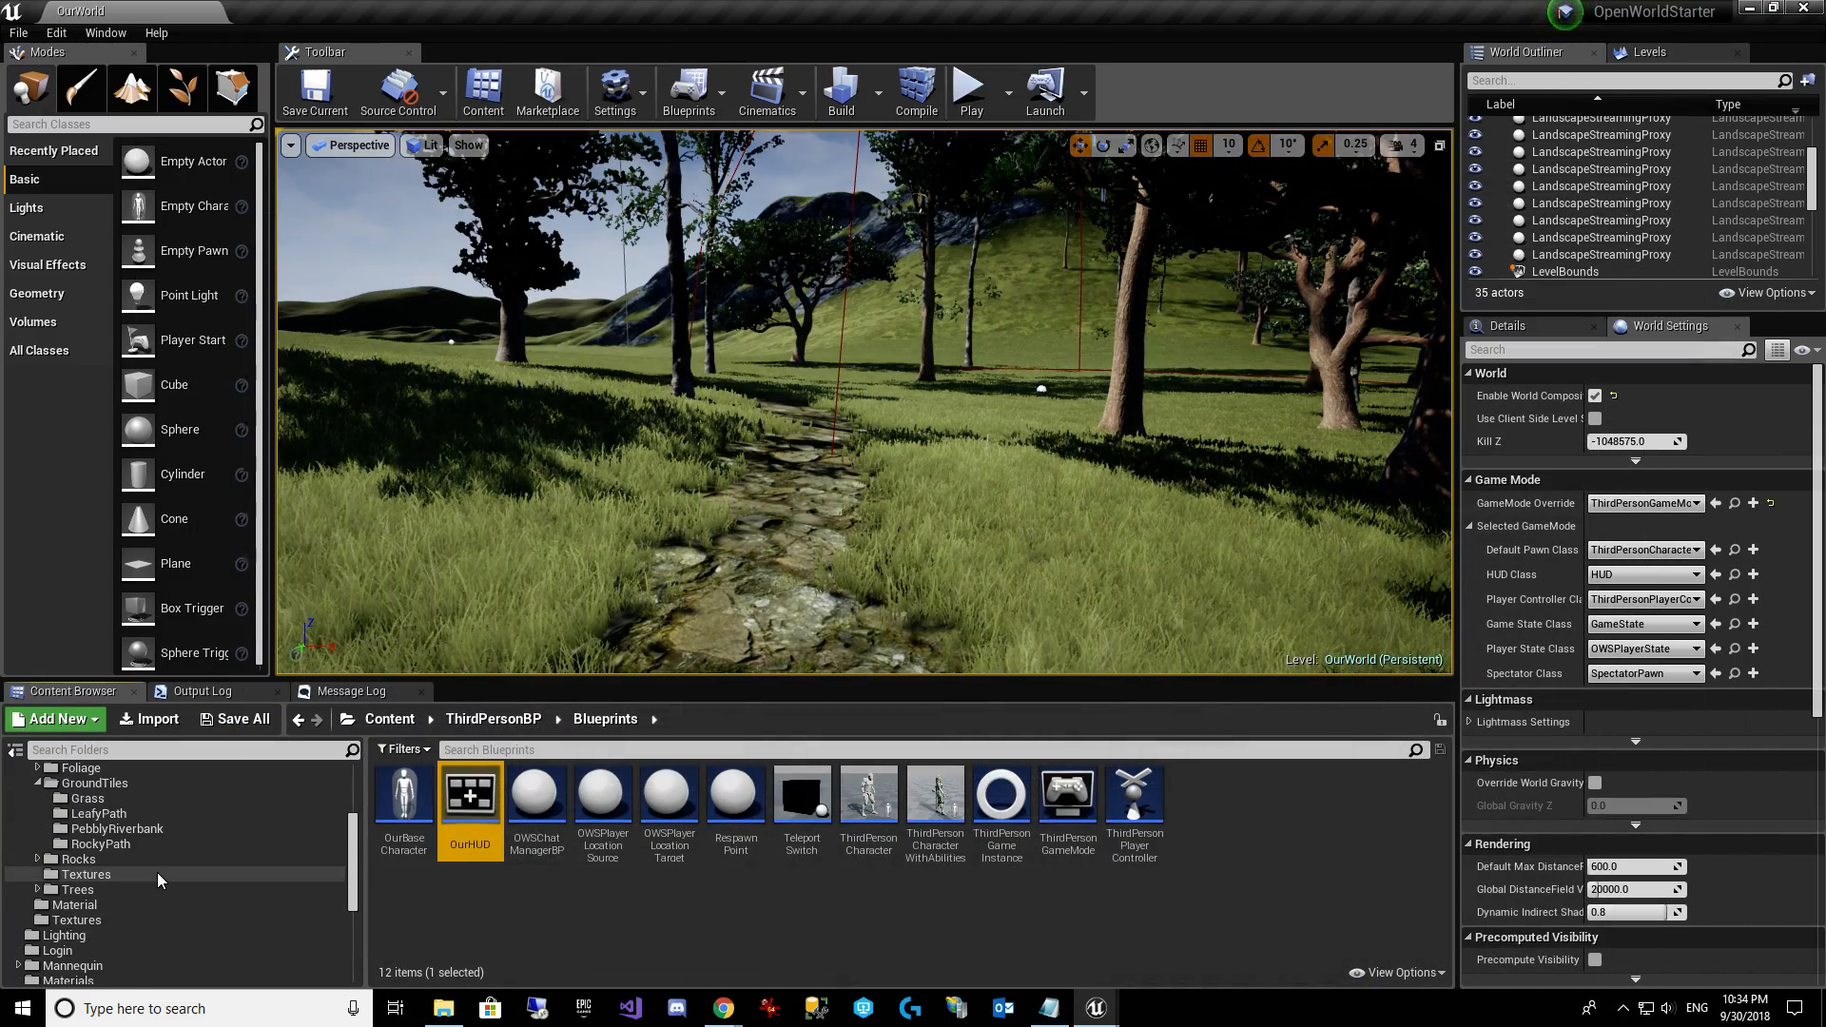
{"action": "left_click", "coordinate": [57, 844]}
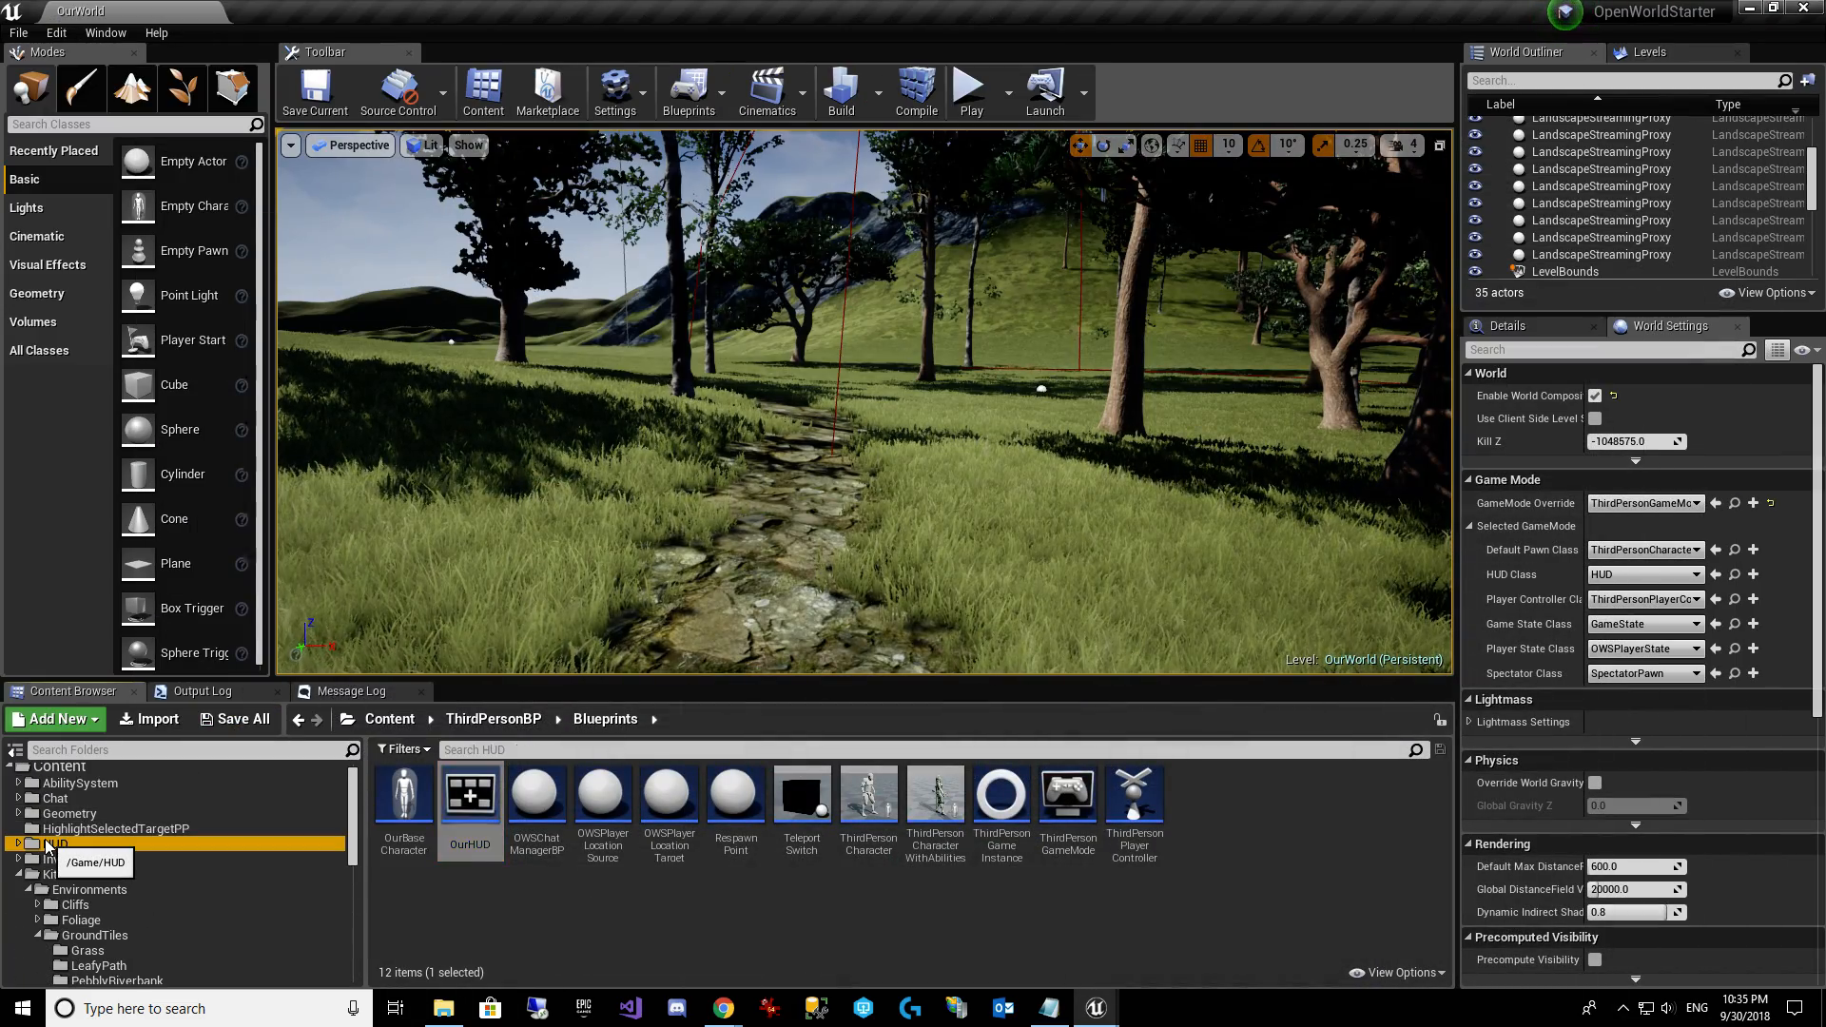
{"action": "right_click", "coordinate": [57, 843]}
{"action": "left_click", "coordinate": [188, 449]}
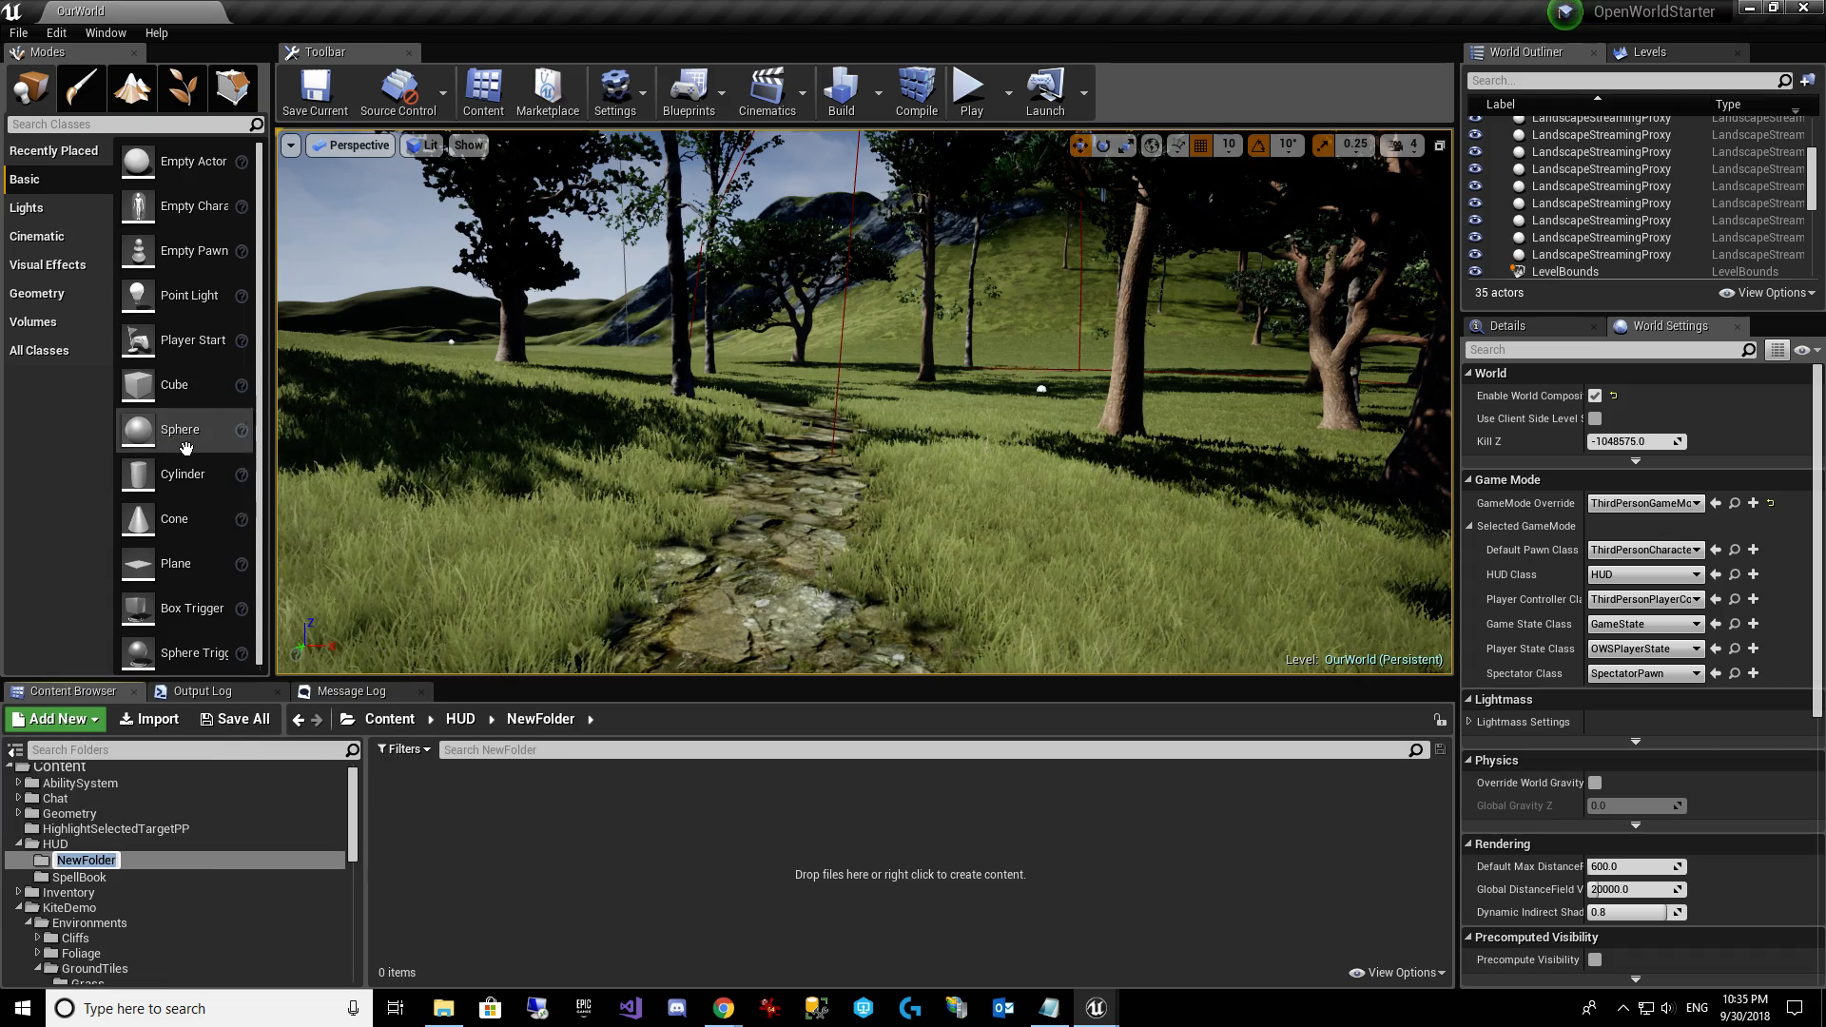
{"action": "type", "text": "Fonts"}
{"action": "key", "text": "Return"}
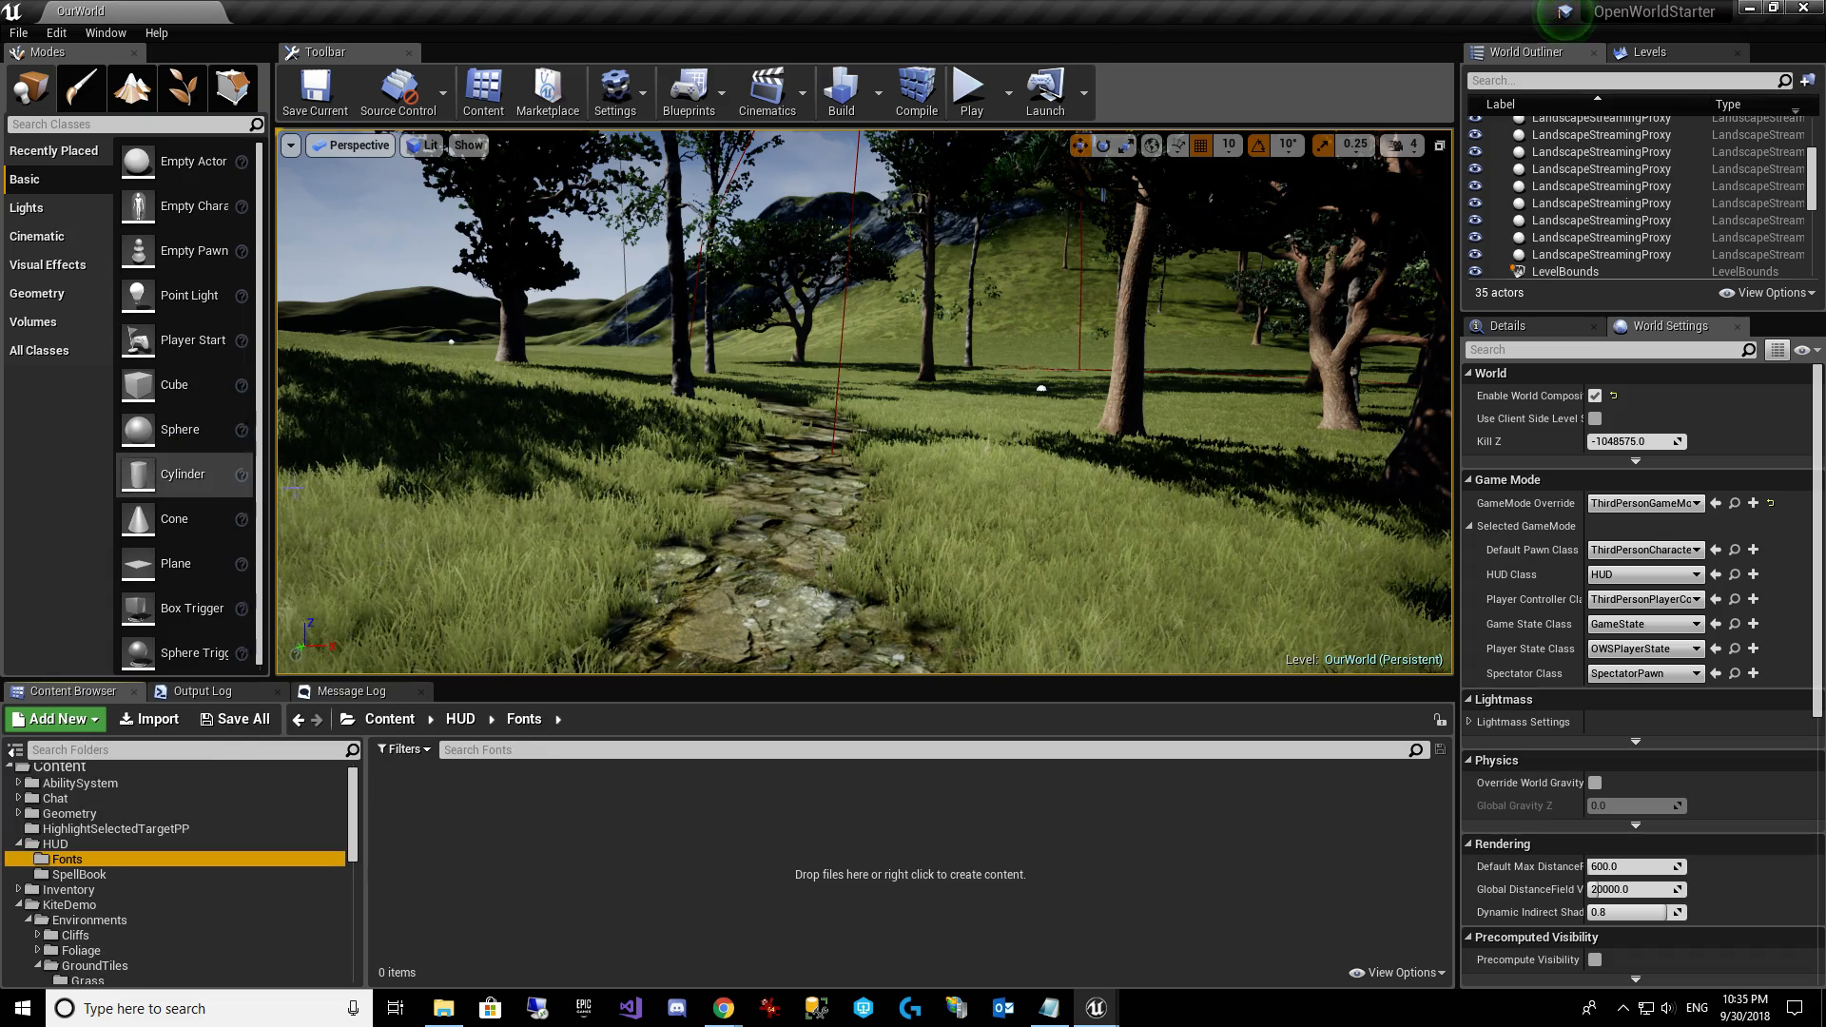
Create a Font asset named HUDFont in the Fonts folder and add a font entry to its Default Font Family.
{"action": "right_click", "coordinate": [386, 853]}
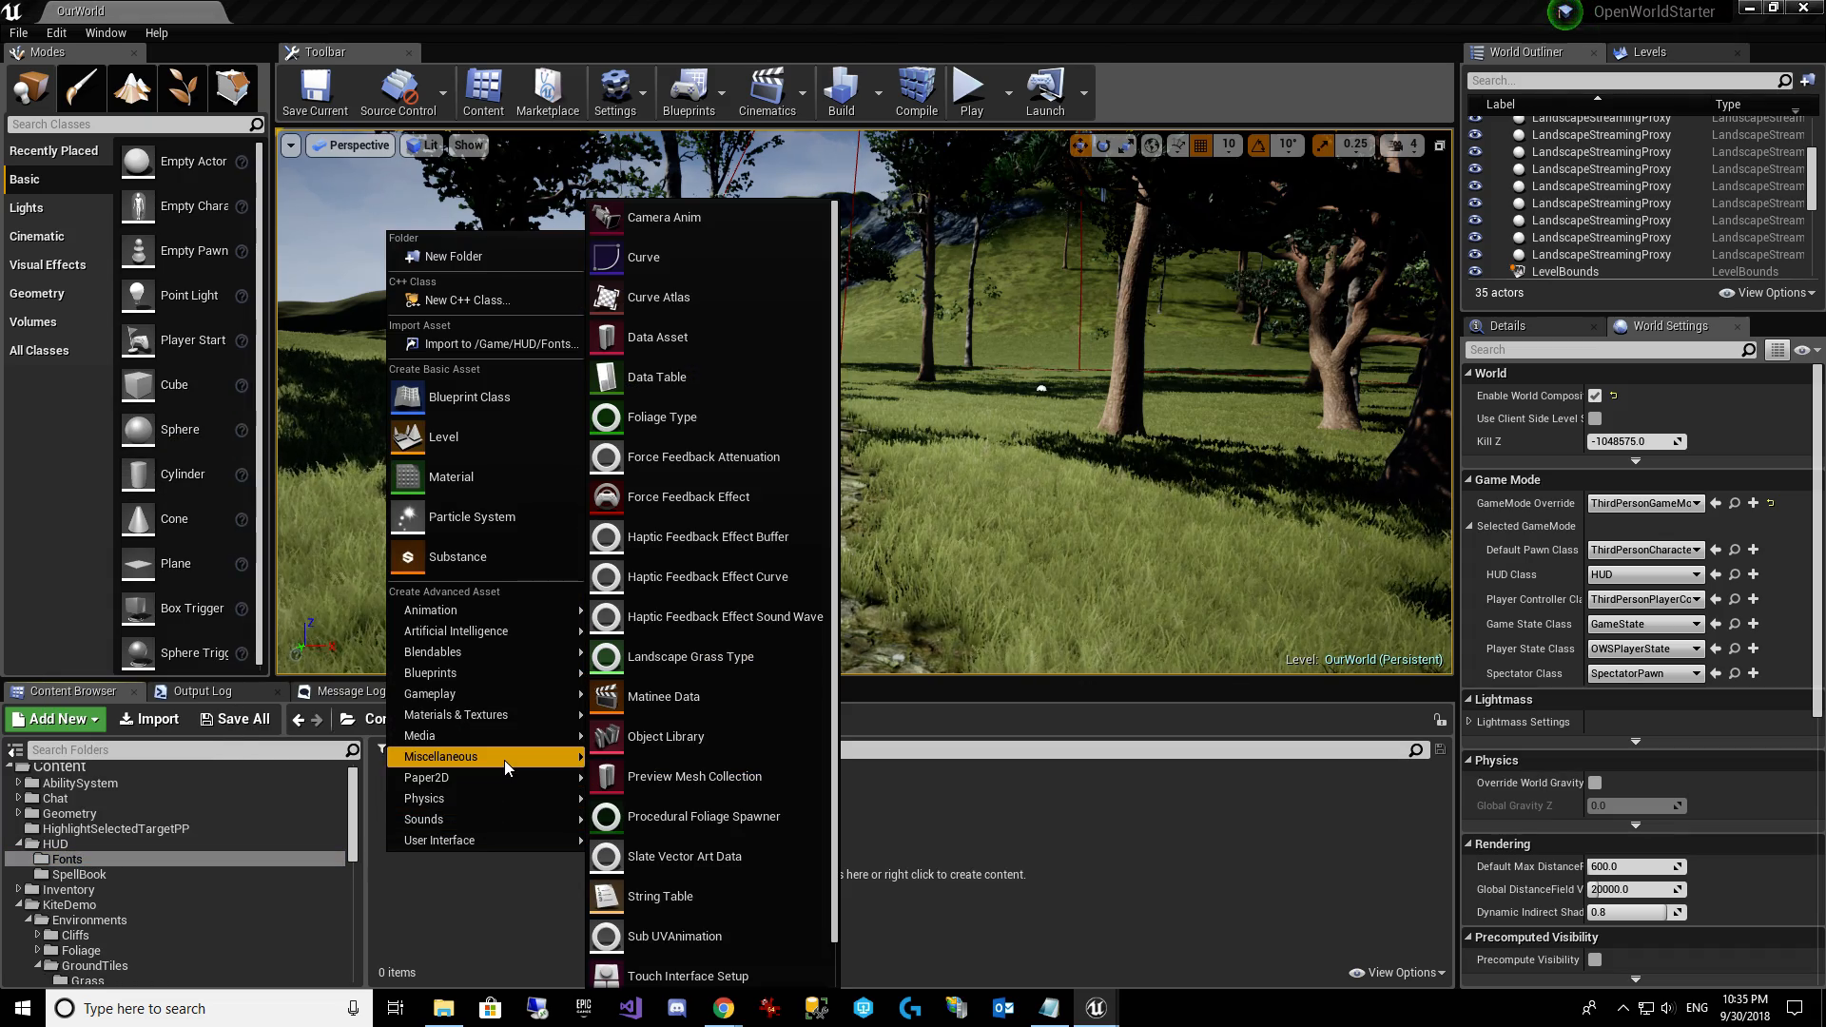
{"action": "mouse_move", "coordinate": [494, 838]}
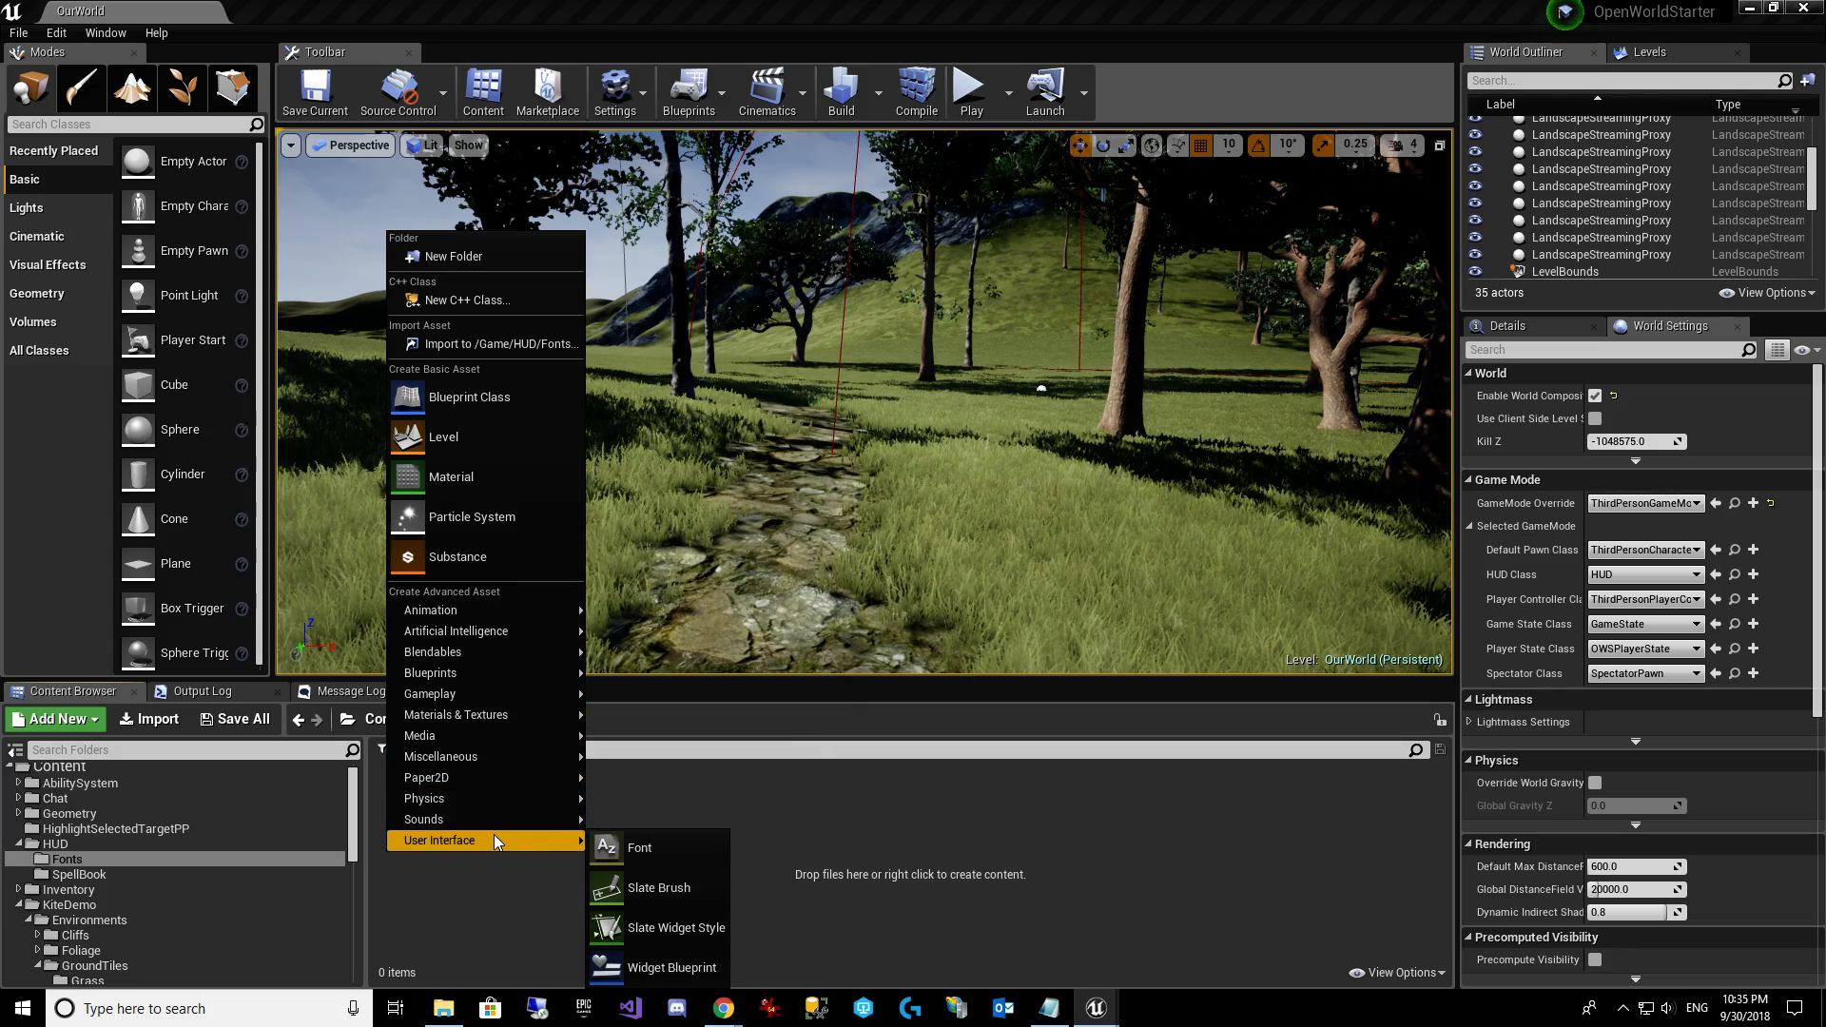
{"action": "left_click", "coordinate": [634, 845]}
{"action": "type", "text": "HUDFont"}
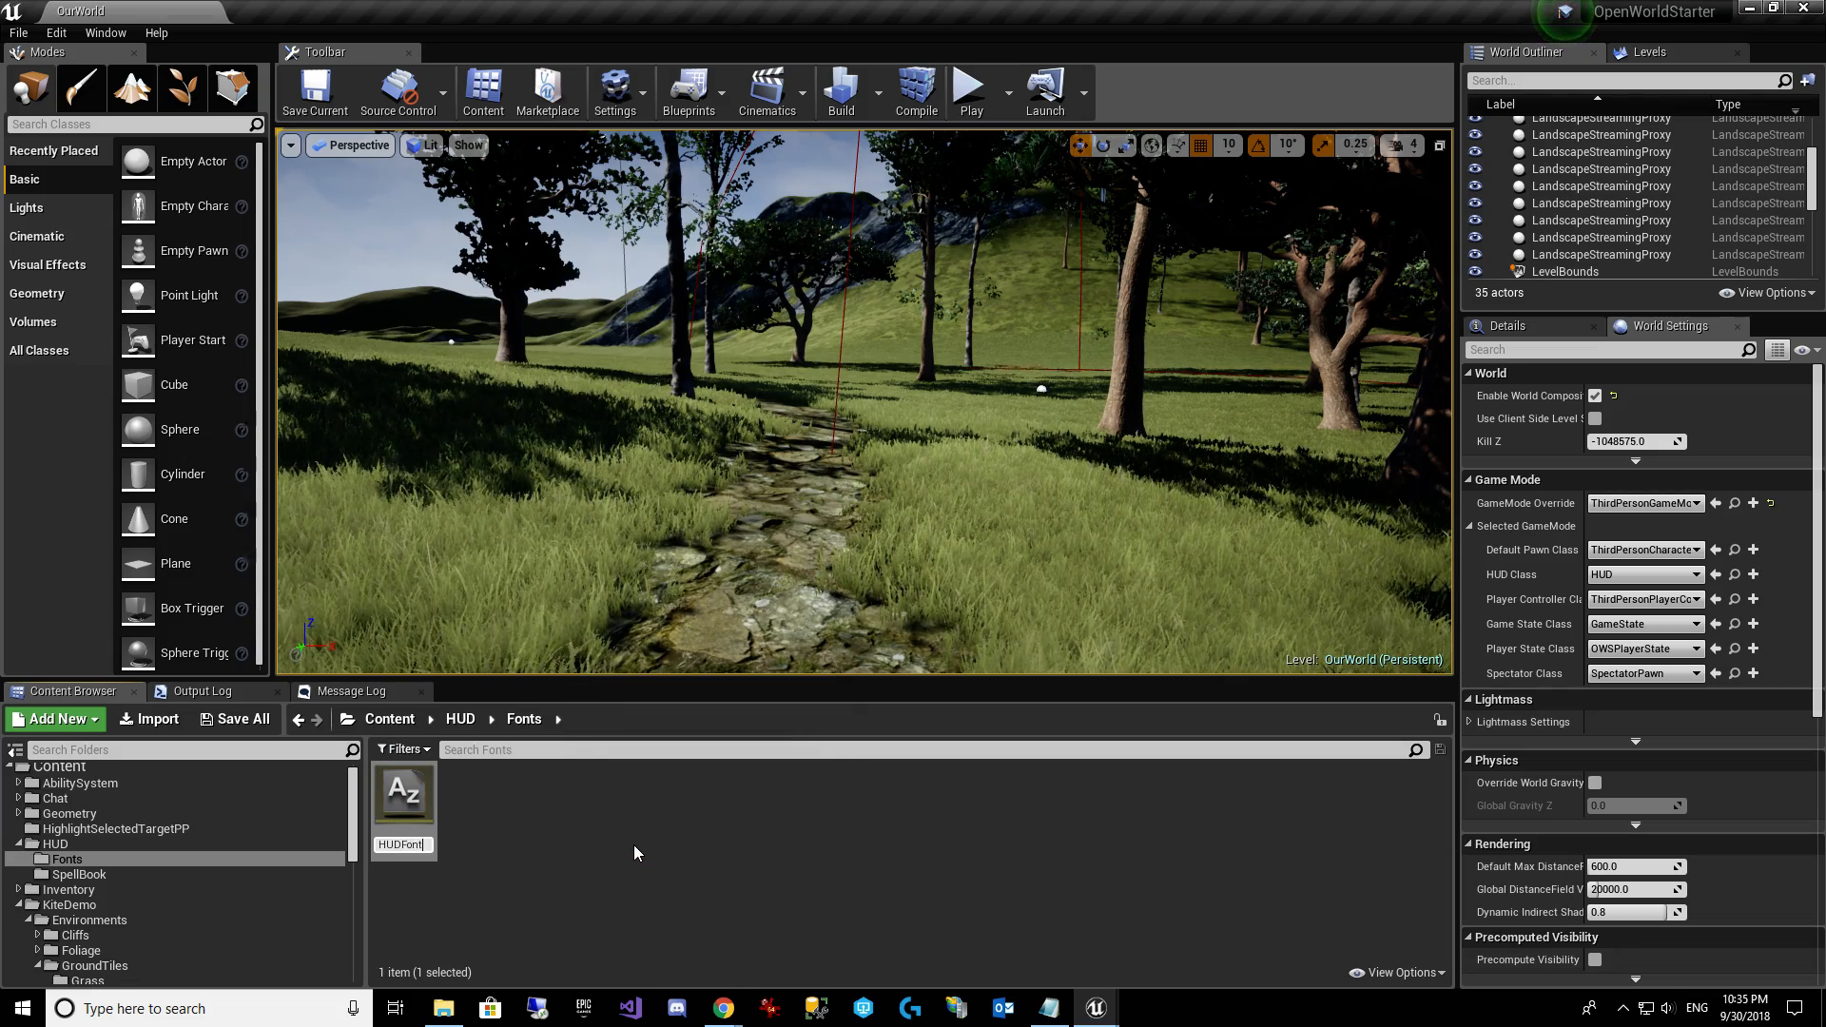
{"action": "key", "text": "Return"}
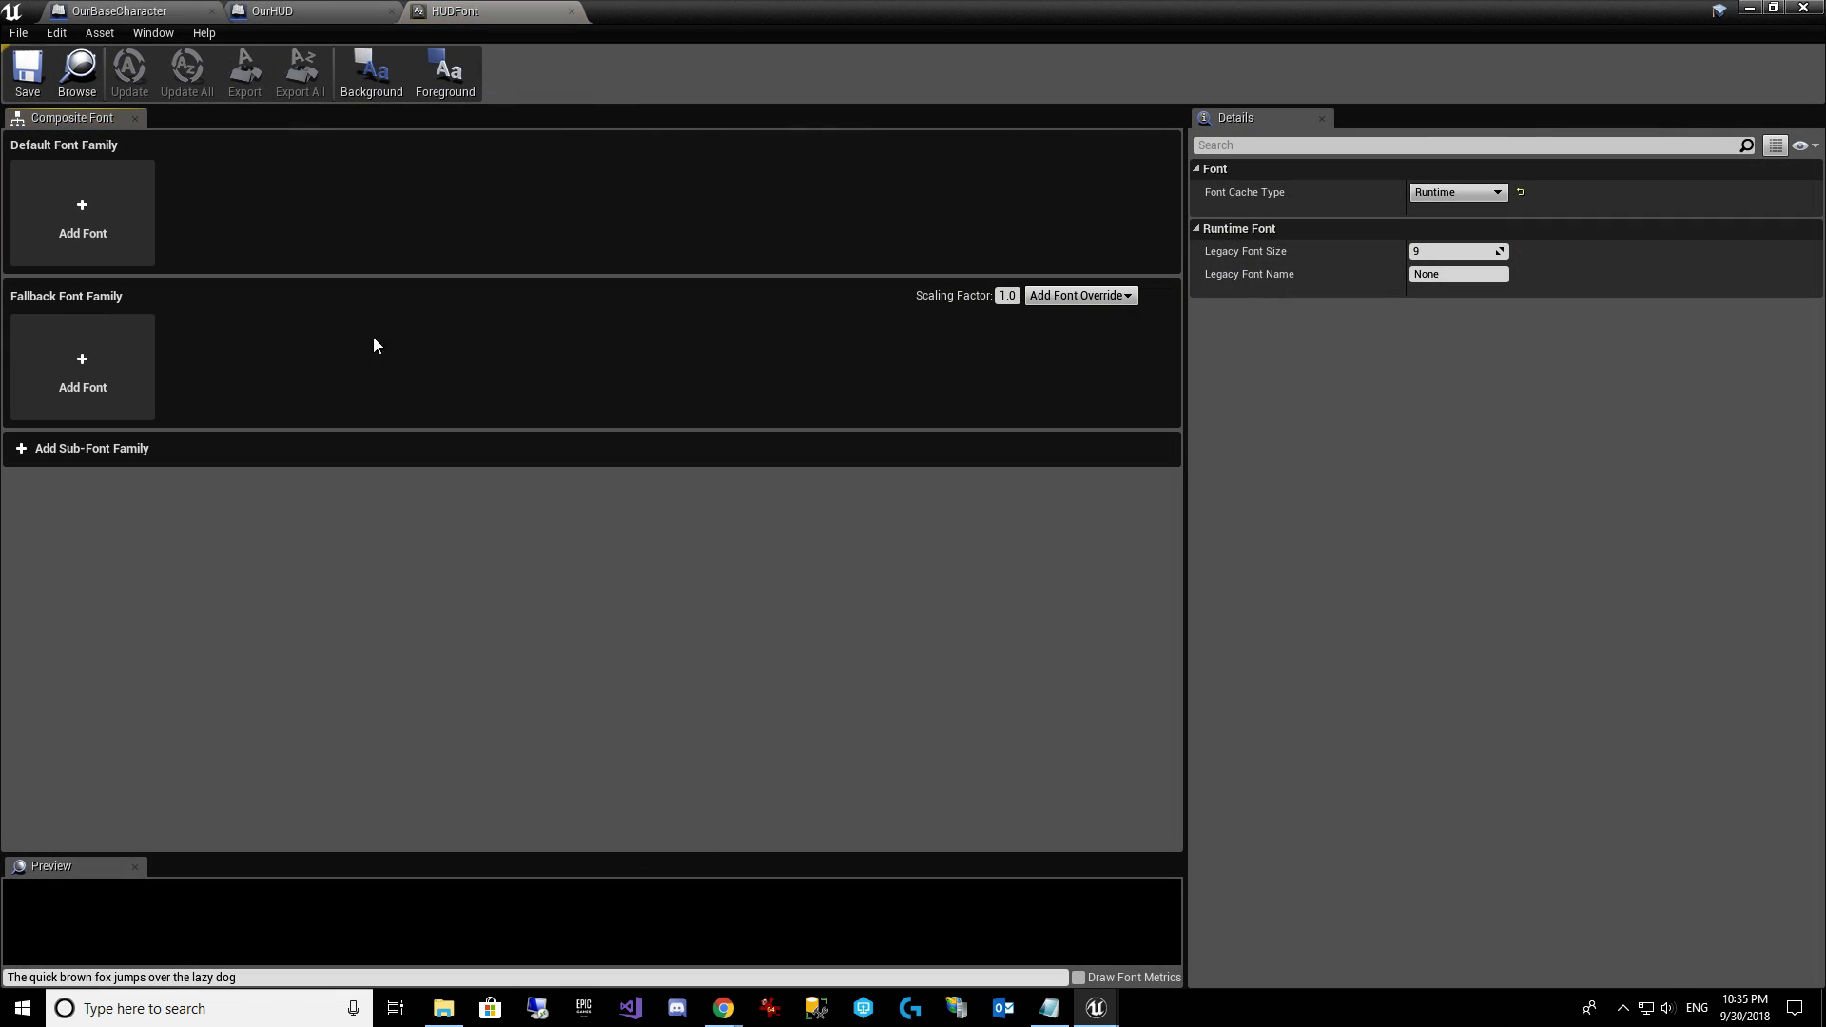
{"action": "left_click", "coordinate": [83, 223]}
{"action": "key", "text": "Return"}
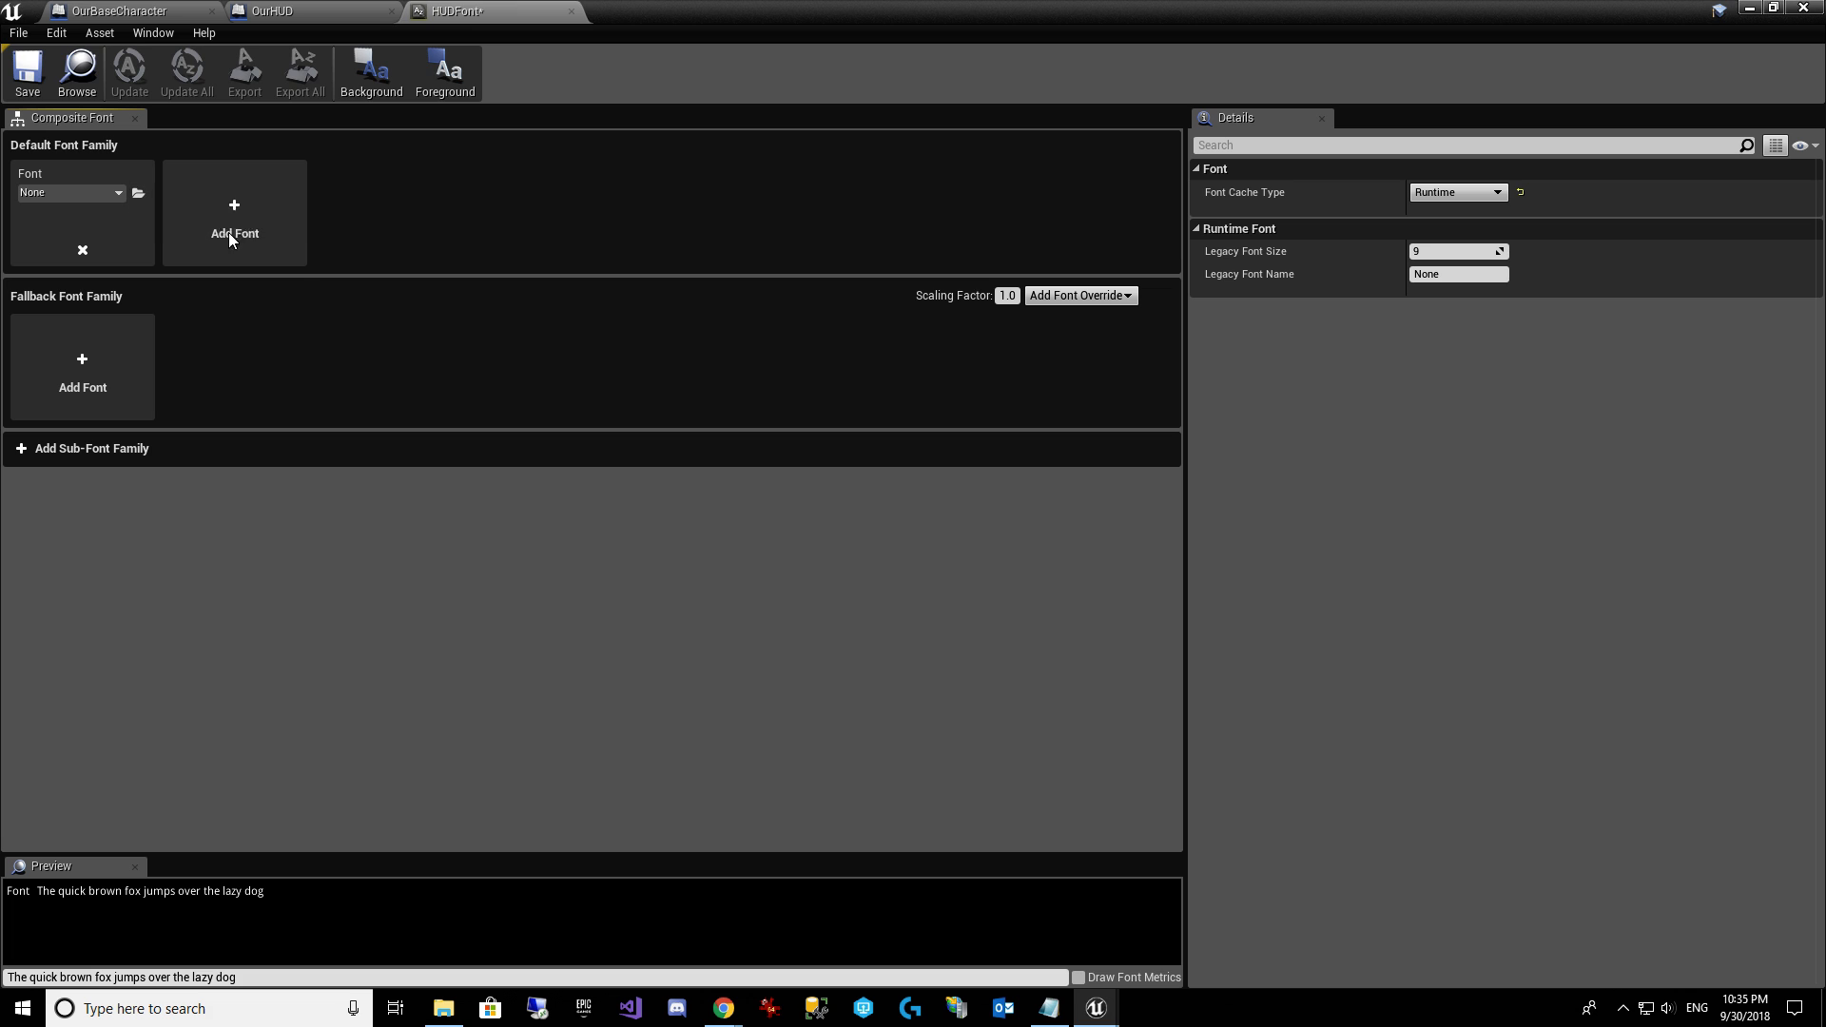
Switch to Google Fonts in Chrome, search for "medi" and open the MedievalSharp font page.
{"action": "mouse_move", "coordinate": [723, 1006]}
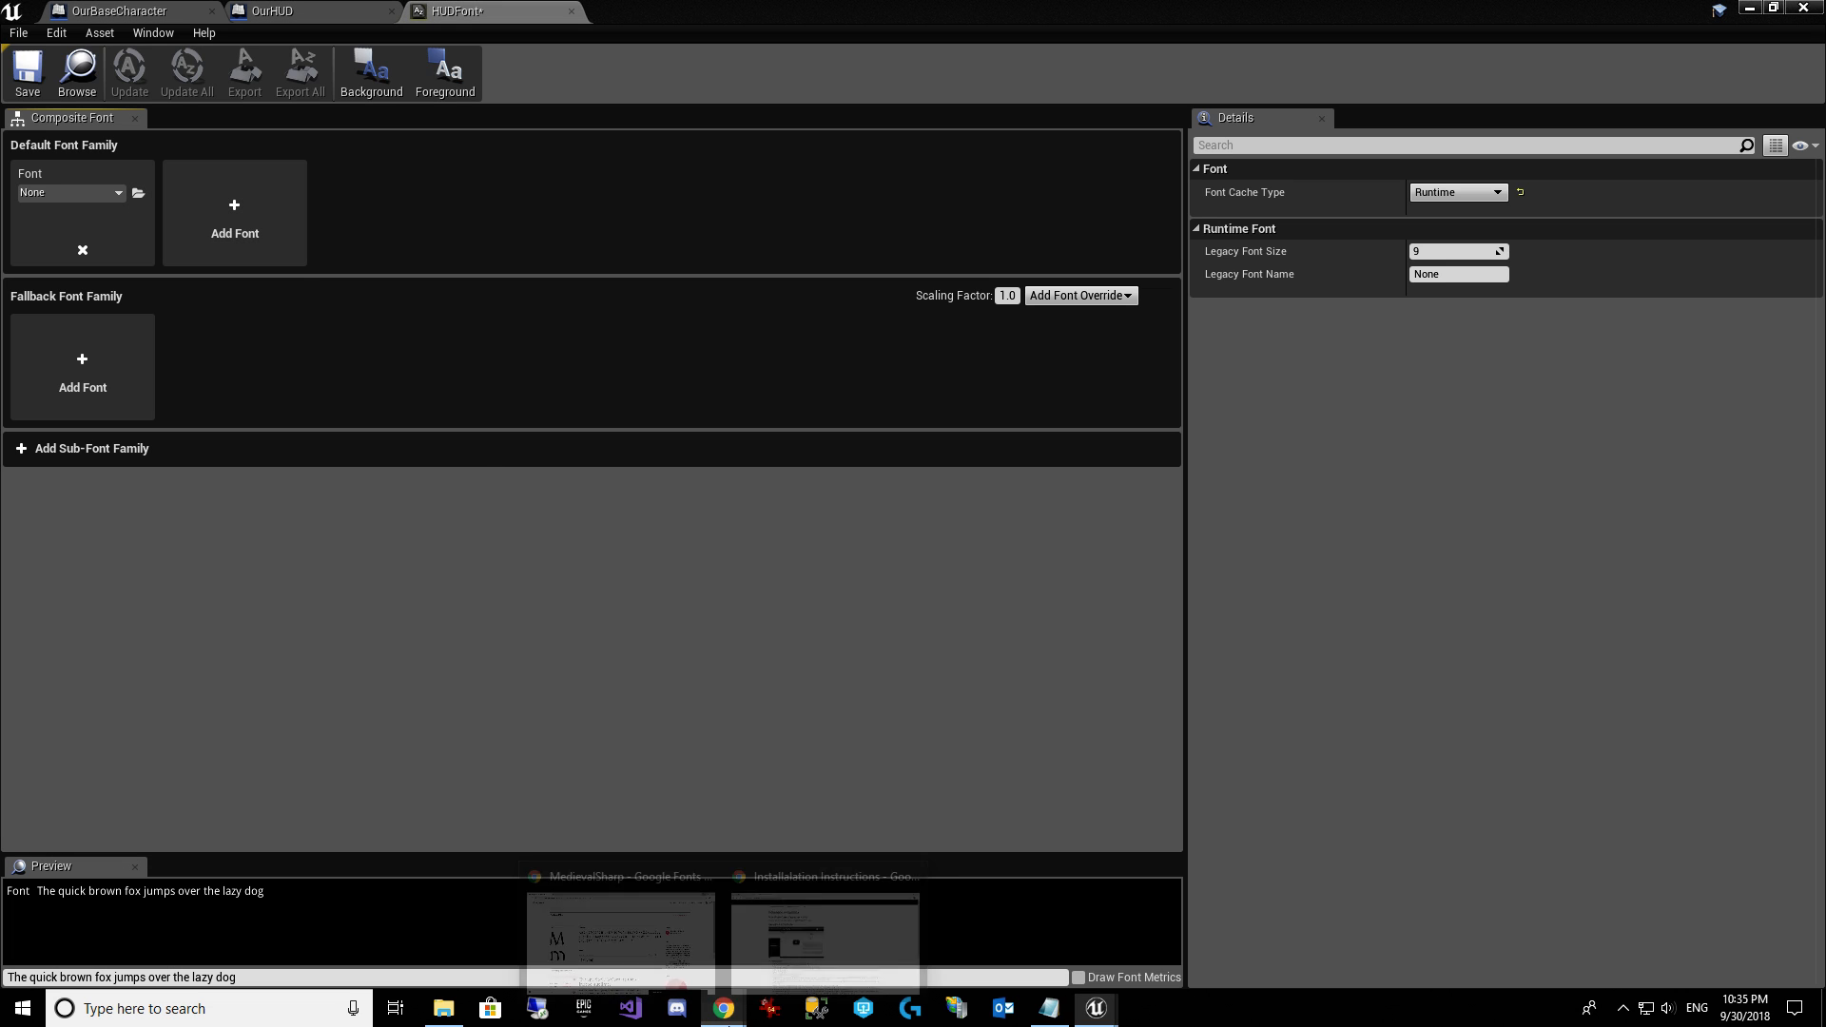
{"action": "left_click", "coordinate": [655, 919]}
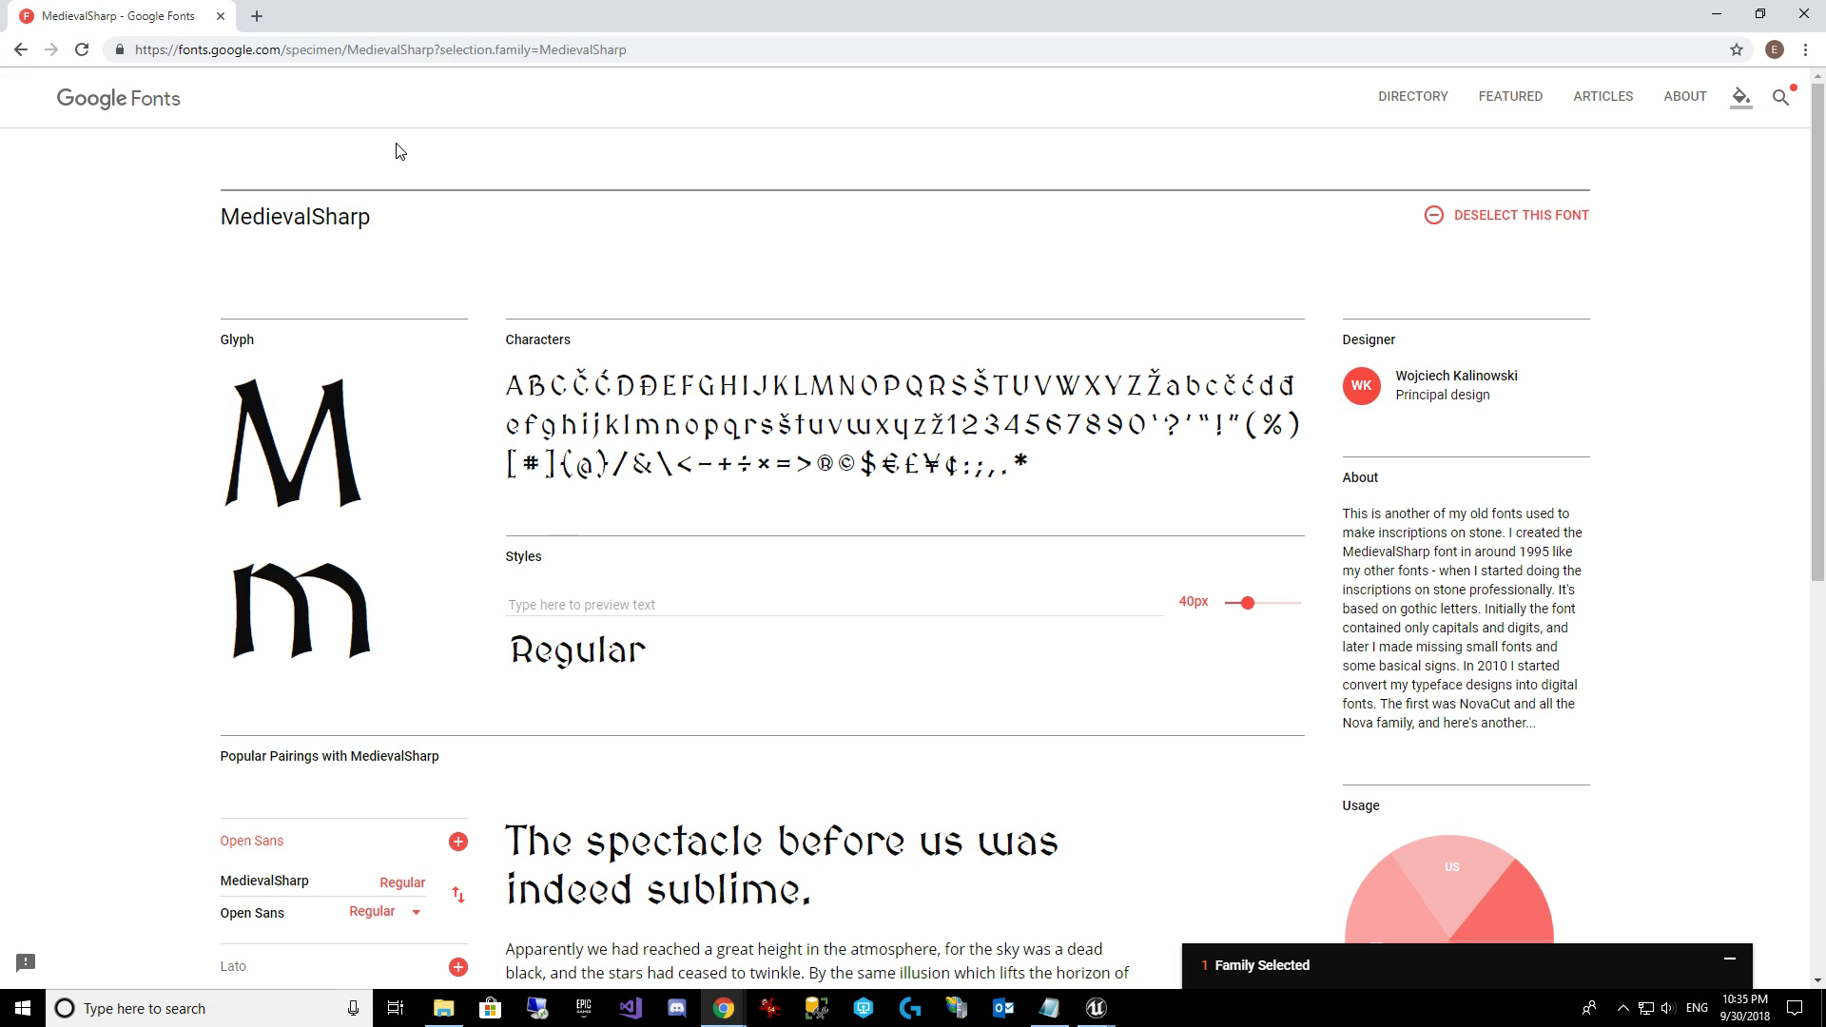
{"action": "left_click", "coordinate": [1770, 102]}
{"action": "type", "text": "medi"}
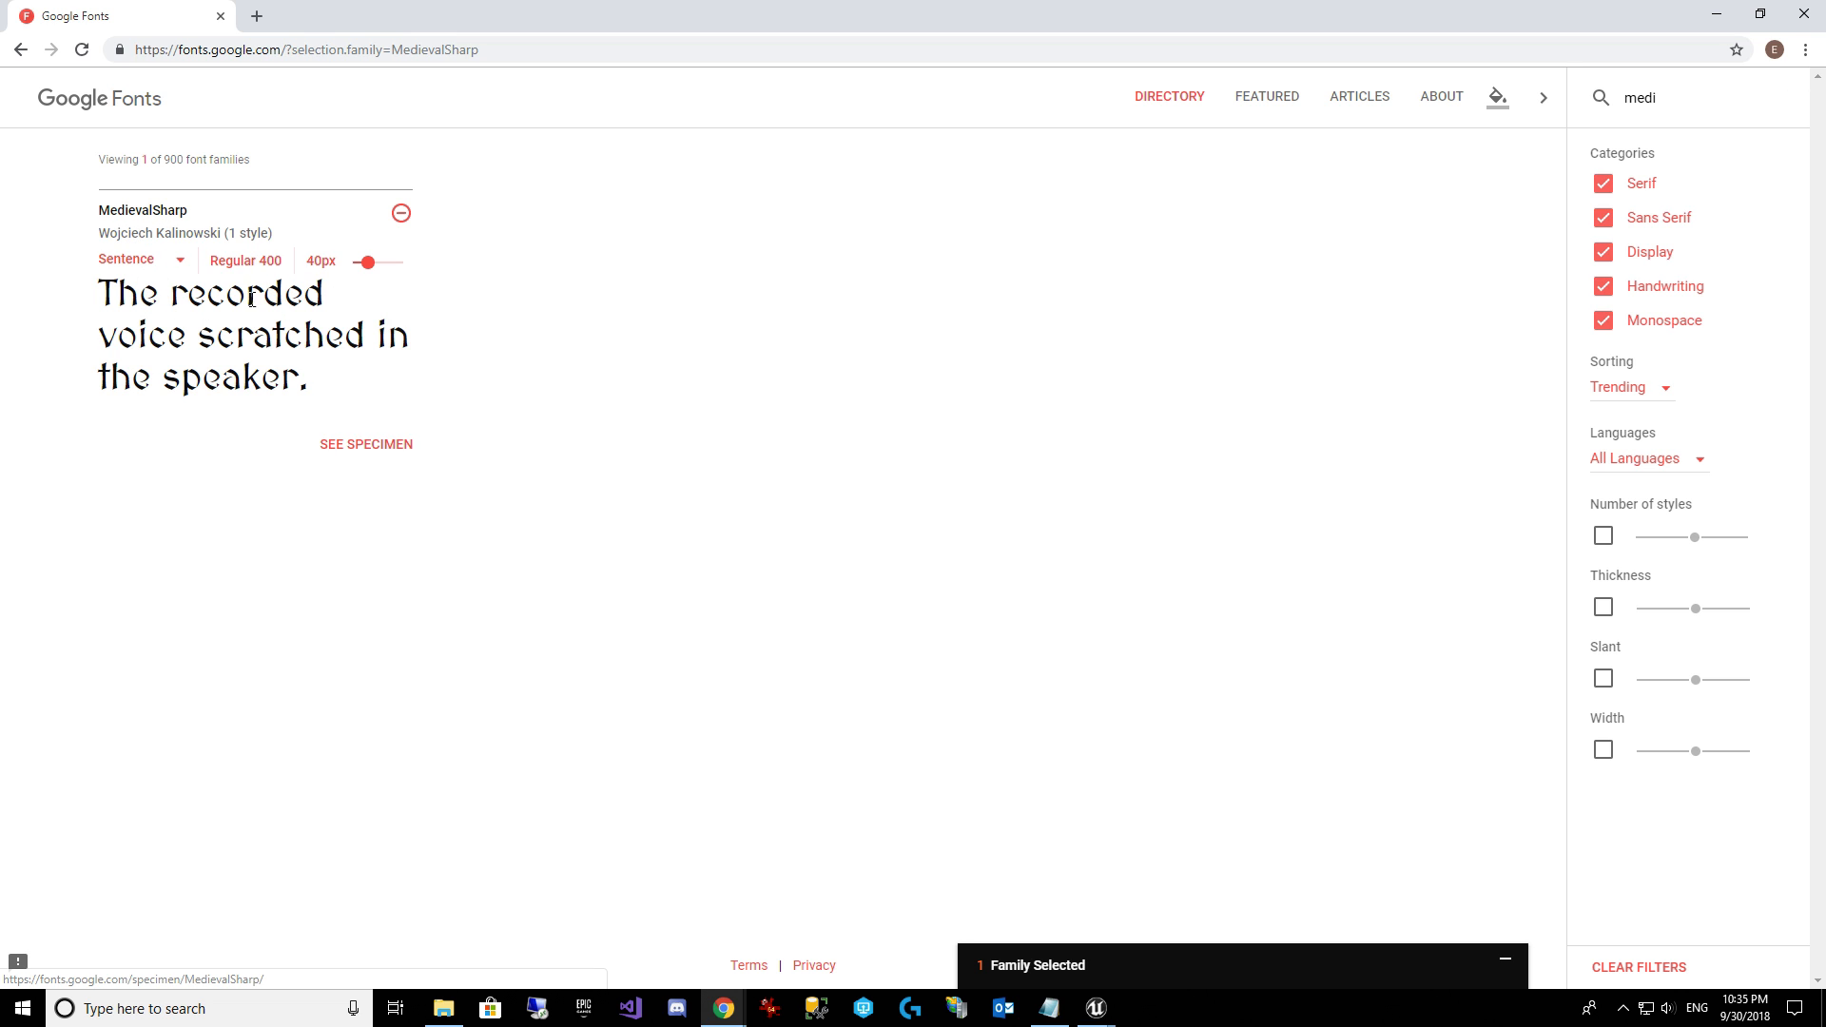
{"action": "left_click", "coordinate": [174, 211]}
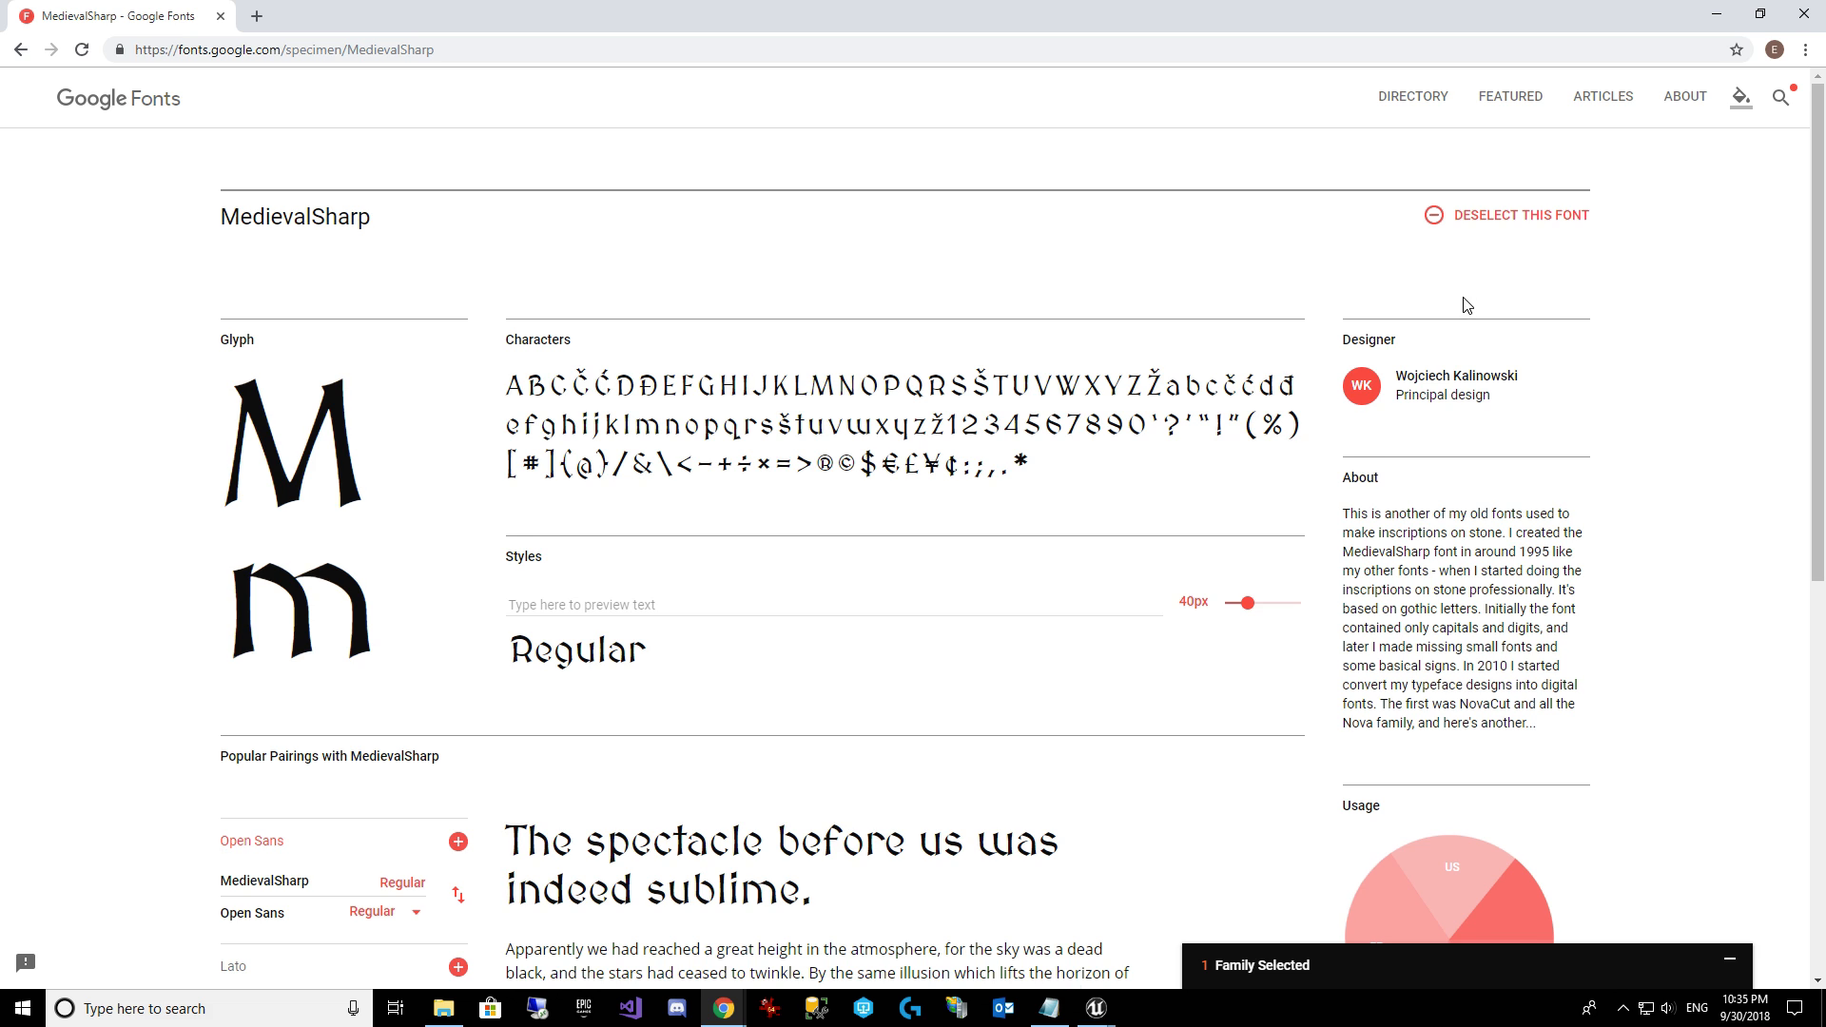
Expand the selected-family details for MedievalSharp to view its embed and download options.
{"action": "scroll", "coordinate": [1466, 304], "scroll_direction": "down", "scroll_amount": 1}
{"action": "scroll", "coordinate": [1367, 430], "scroll_direction": "up", "scroll_amount": 1}
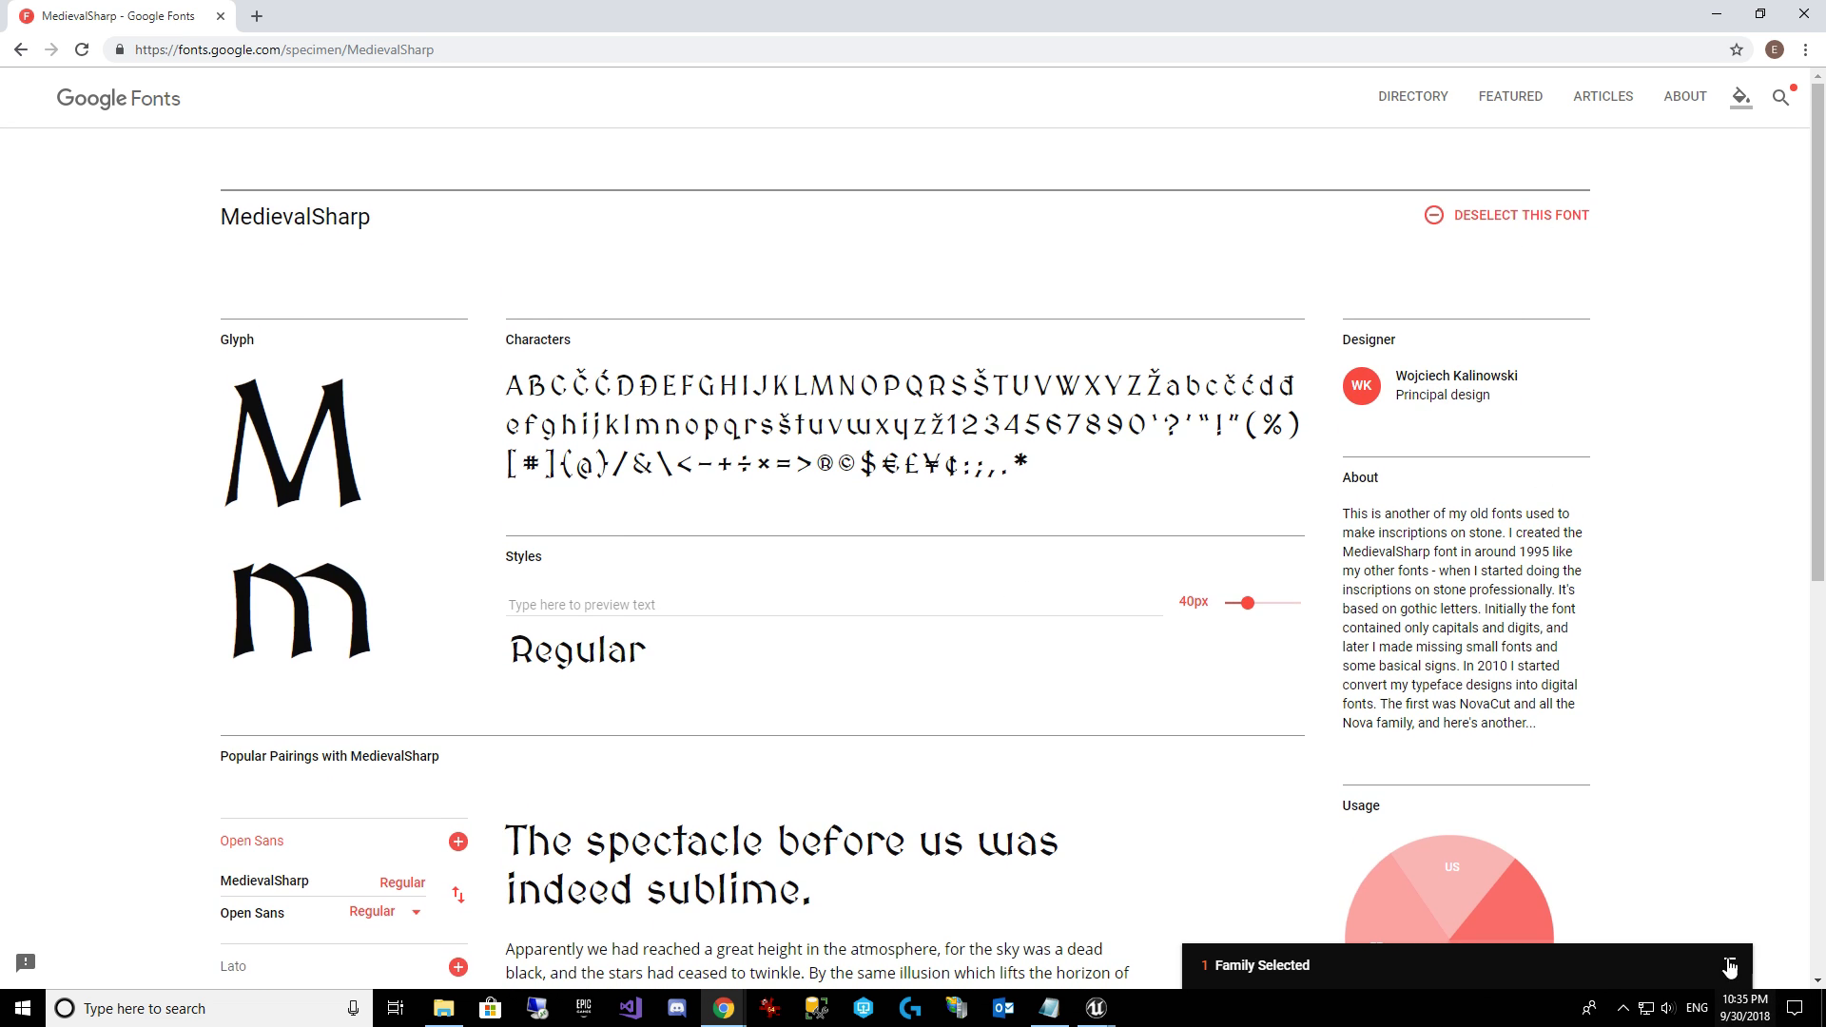
{"action": "left_click", "coordinate": [1693, 965]}
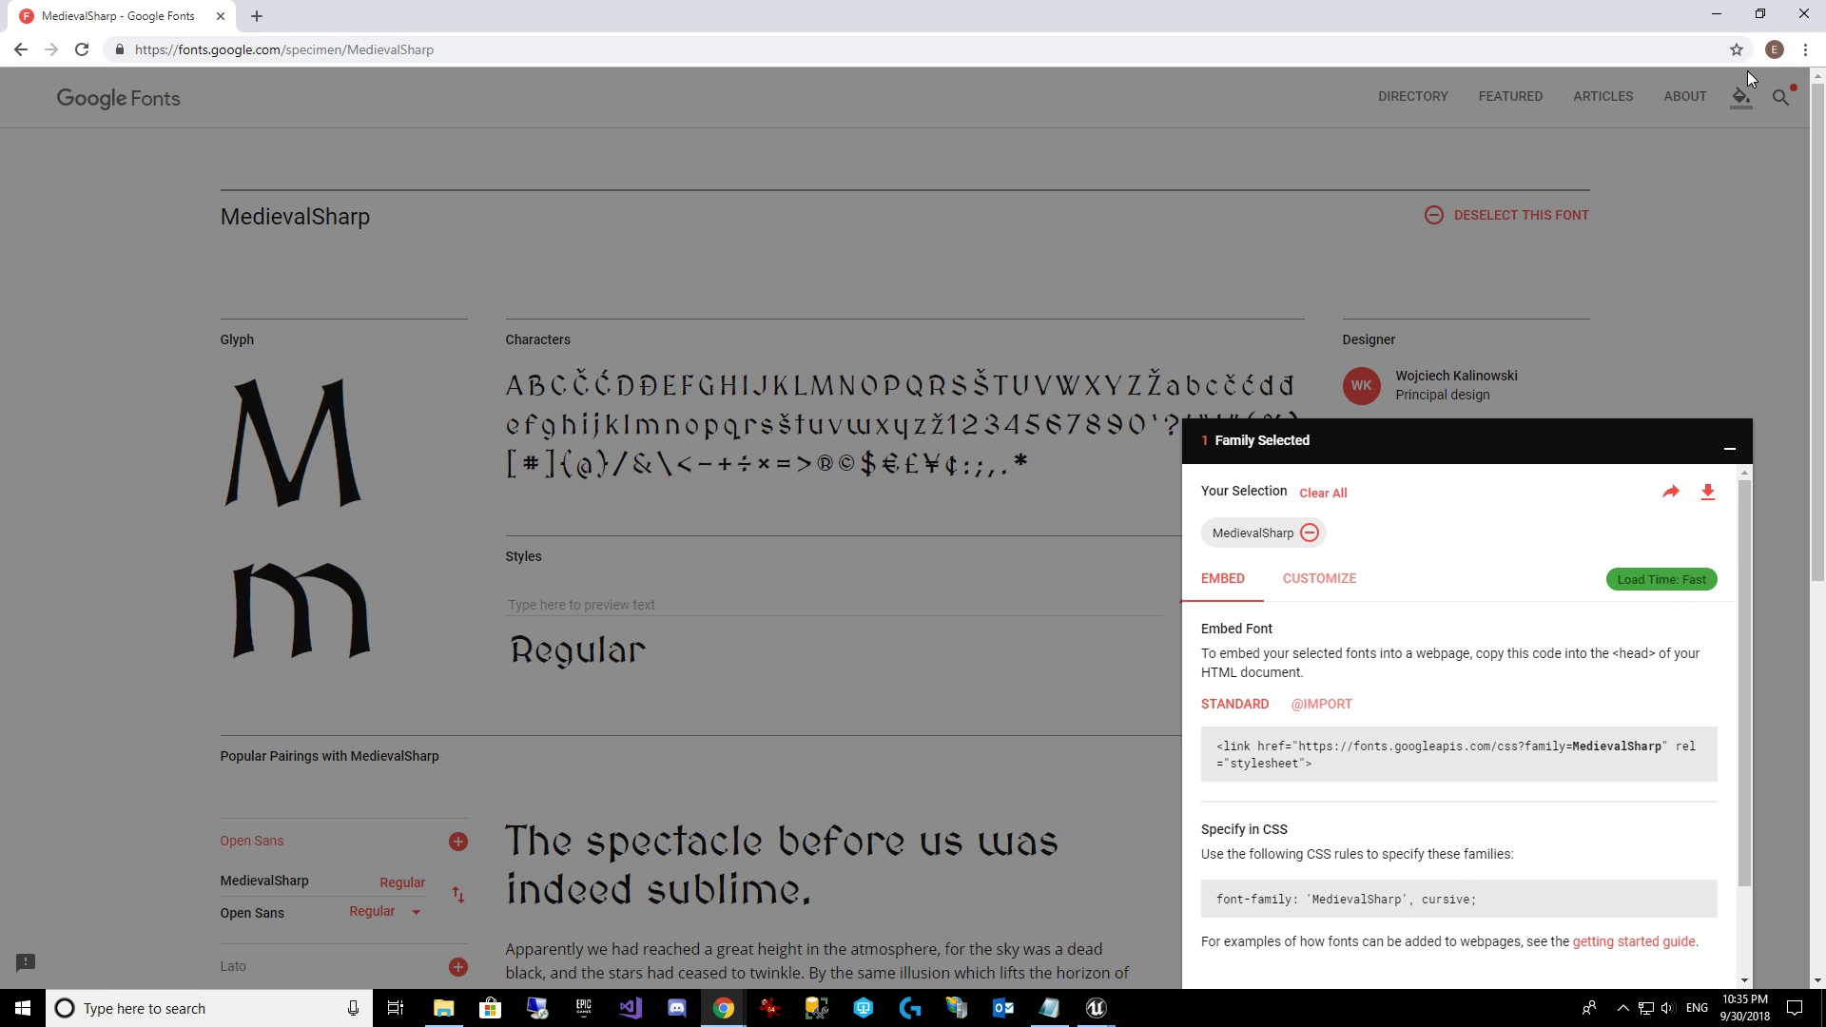
Switch to File Explorer and locate MedievalSharp.ttf in the LetsMakeAnMMO folder.
{"action": "left_click", "coordinate": [1717, 13]}
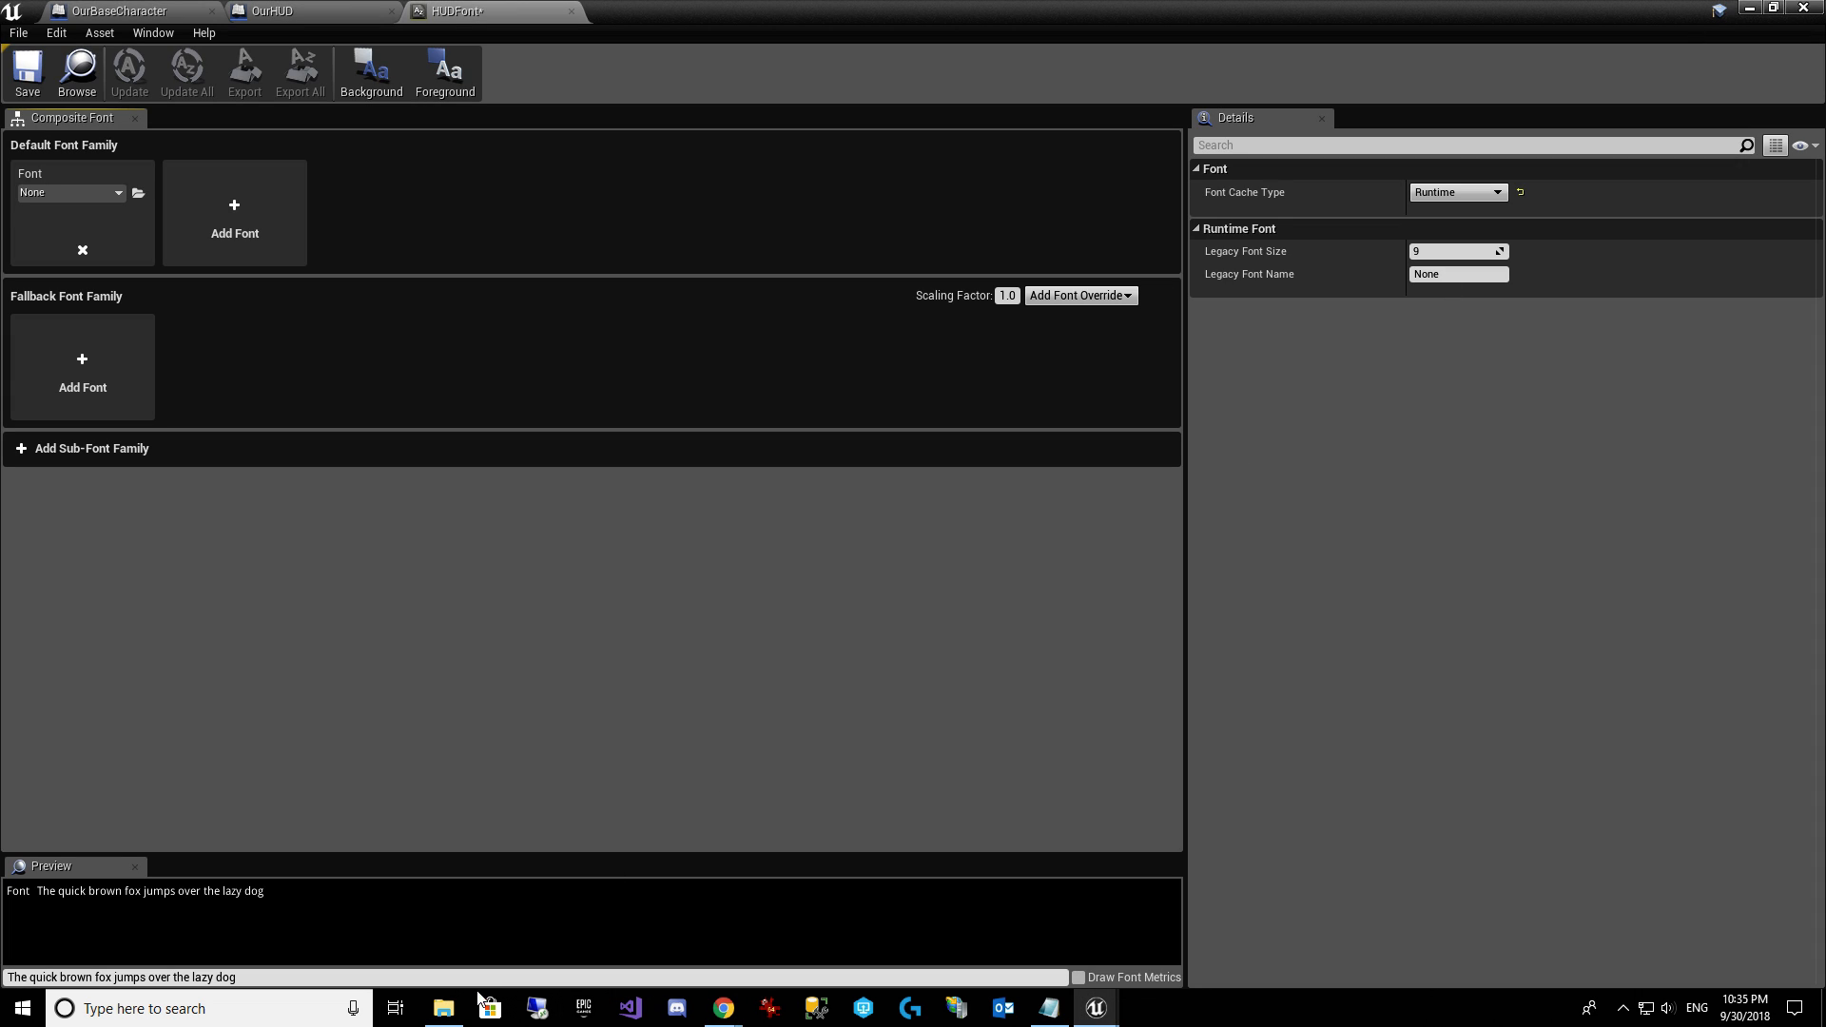
{"action": "left_click", "coordinate": [445, 1011]}
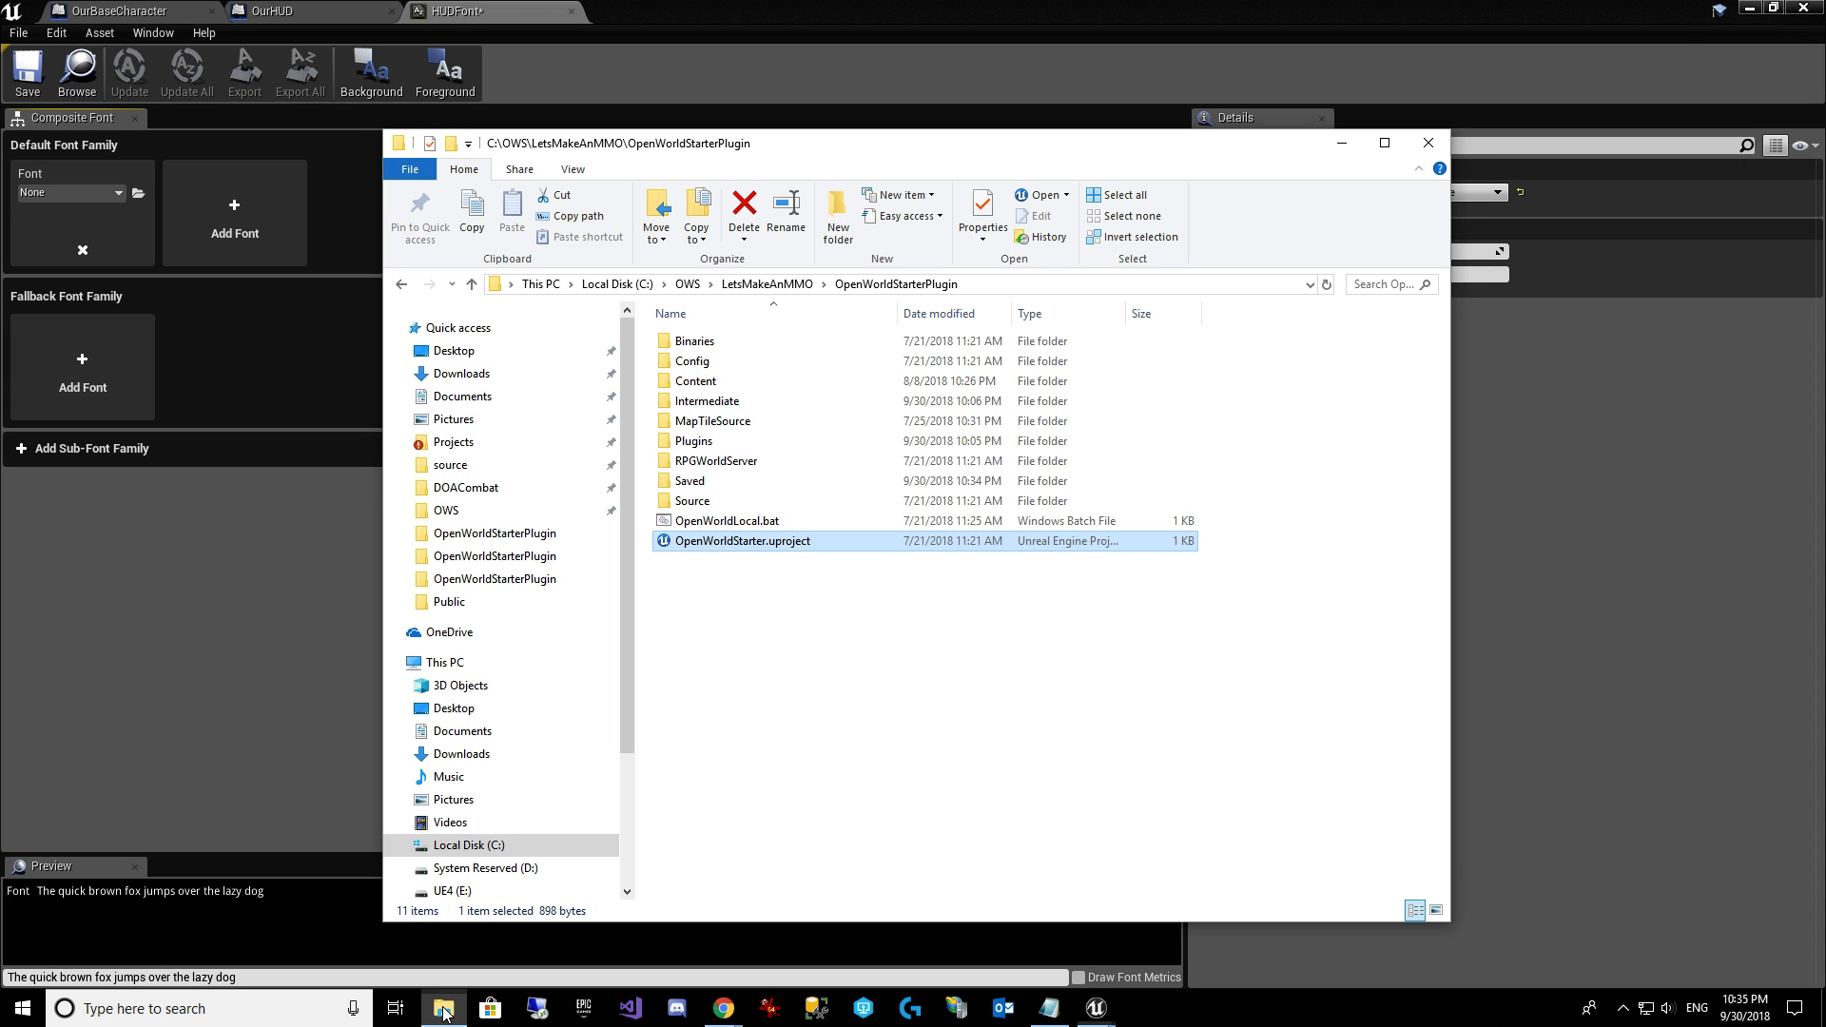
{"action": "left_click", "coordinate": [767, 284]}
{"action": "left_click", "coordinate": [728, 424]}
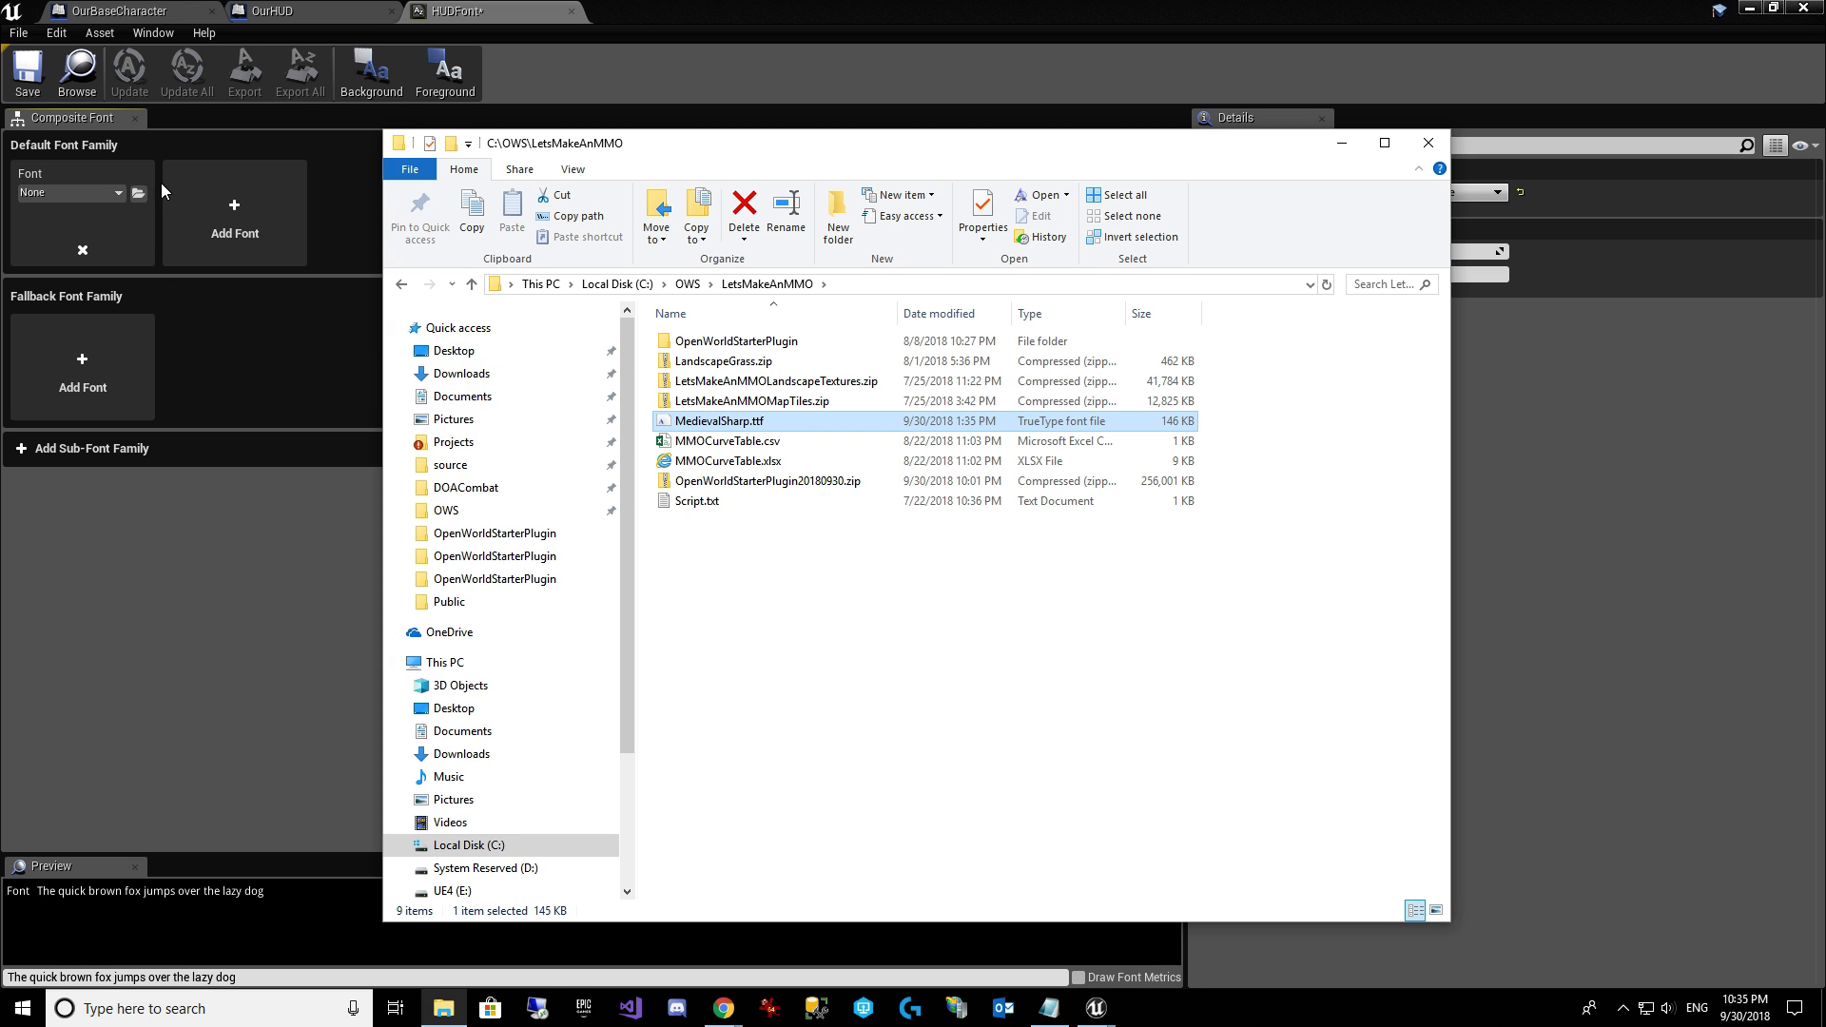
Load MedievalSharp.ttf from the LetsMakeAnMMO folder into HUDFont's default font entry, saving its font face asset as MedievalSharp in HUD/Fonts.
{"action": "left_click", "coordinate": [139, 192]}
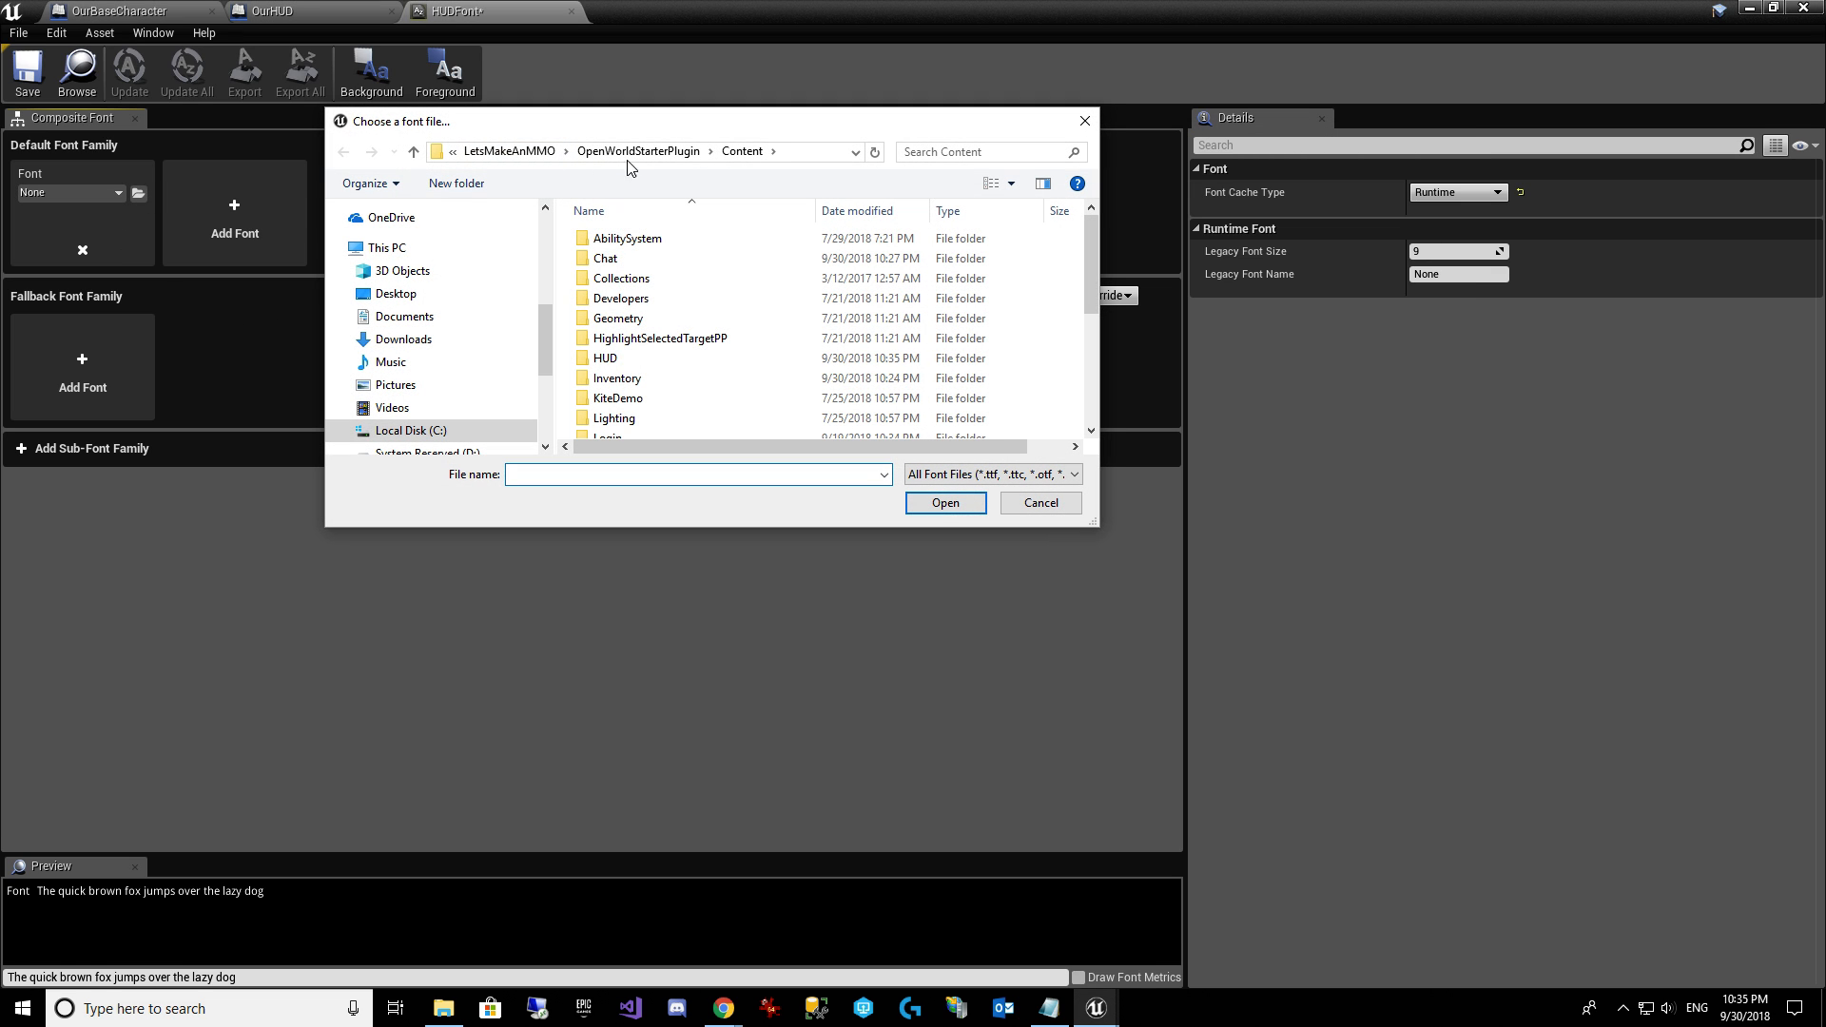
{"action": "left_click", "coordinate": [633, 154]}
{"action": "left_click", "coordinate": [558, 154]}
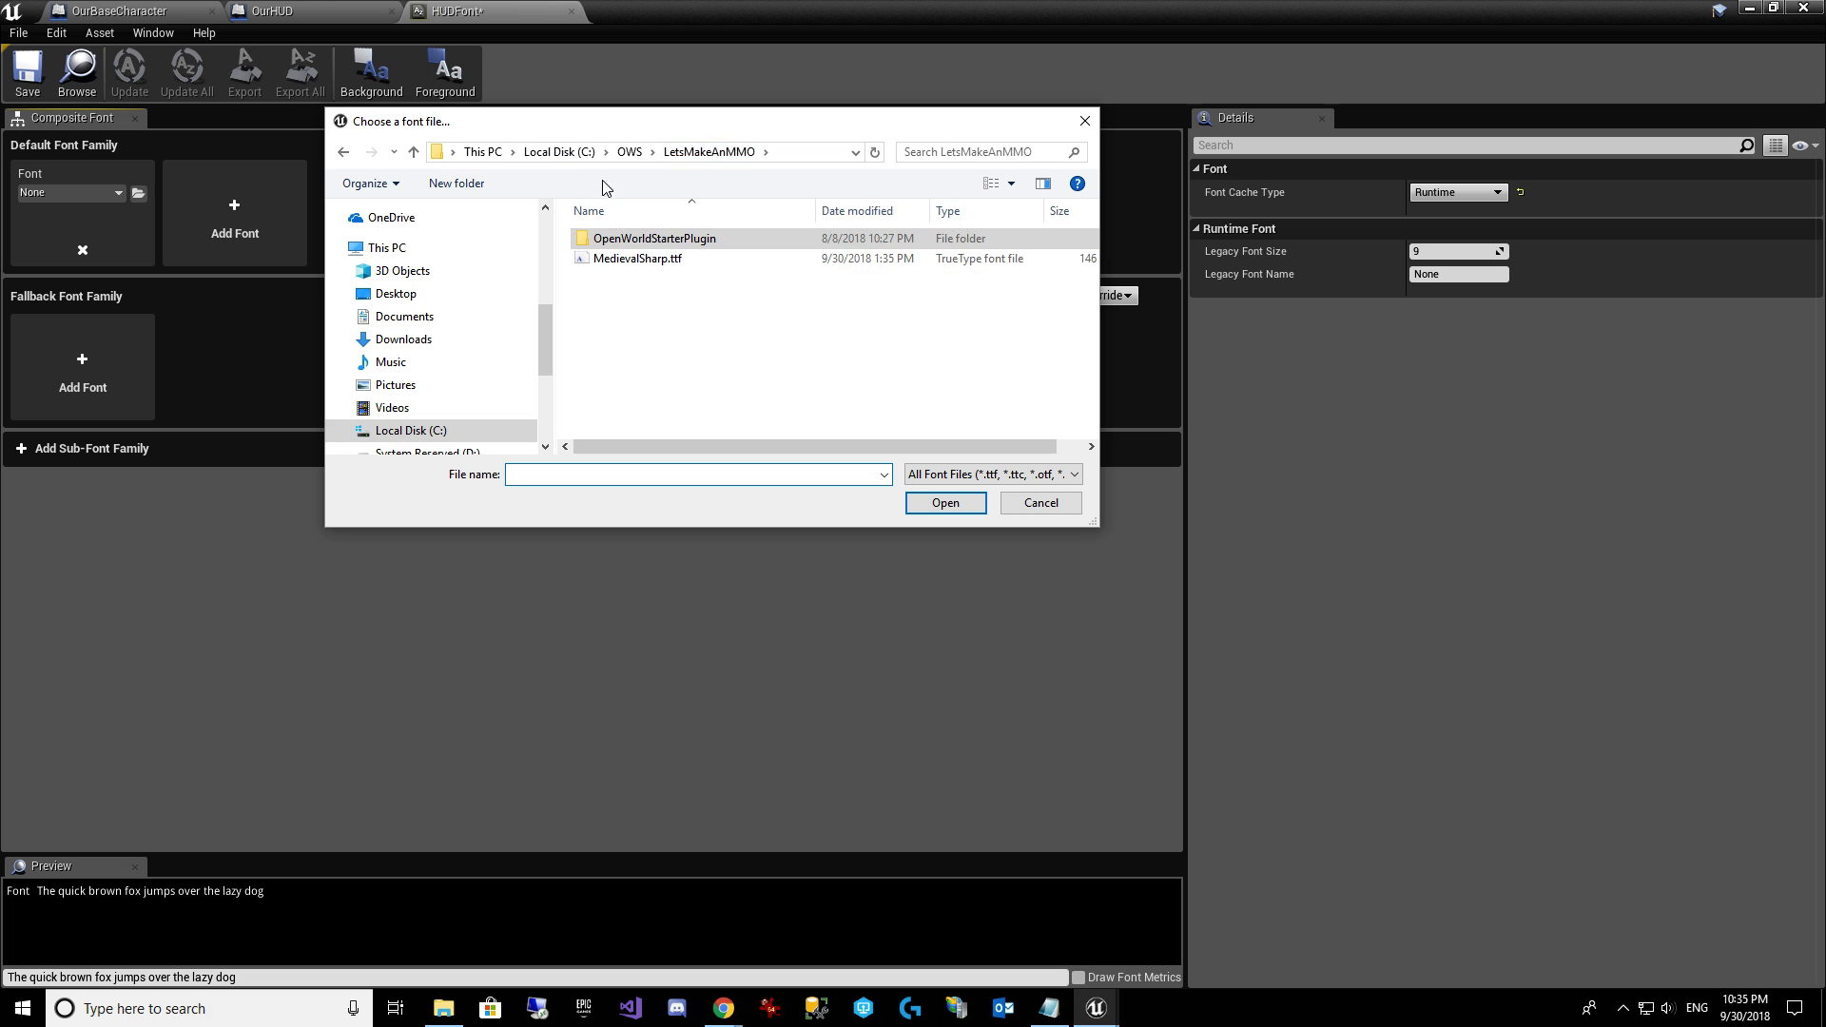
{"action": "left_click", "coordinate": [636, 258]}
{"action": "left_click", "coordinate": [946, 503]}
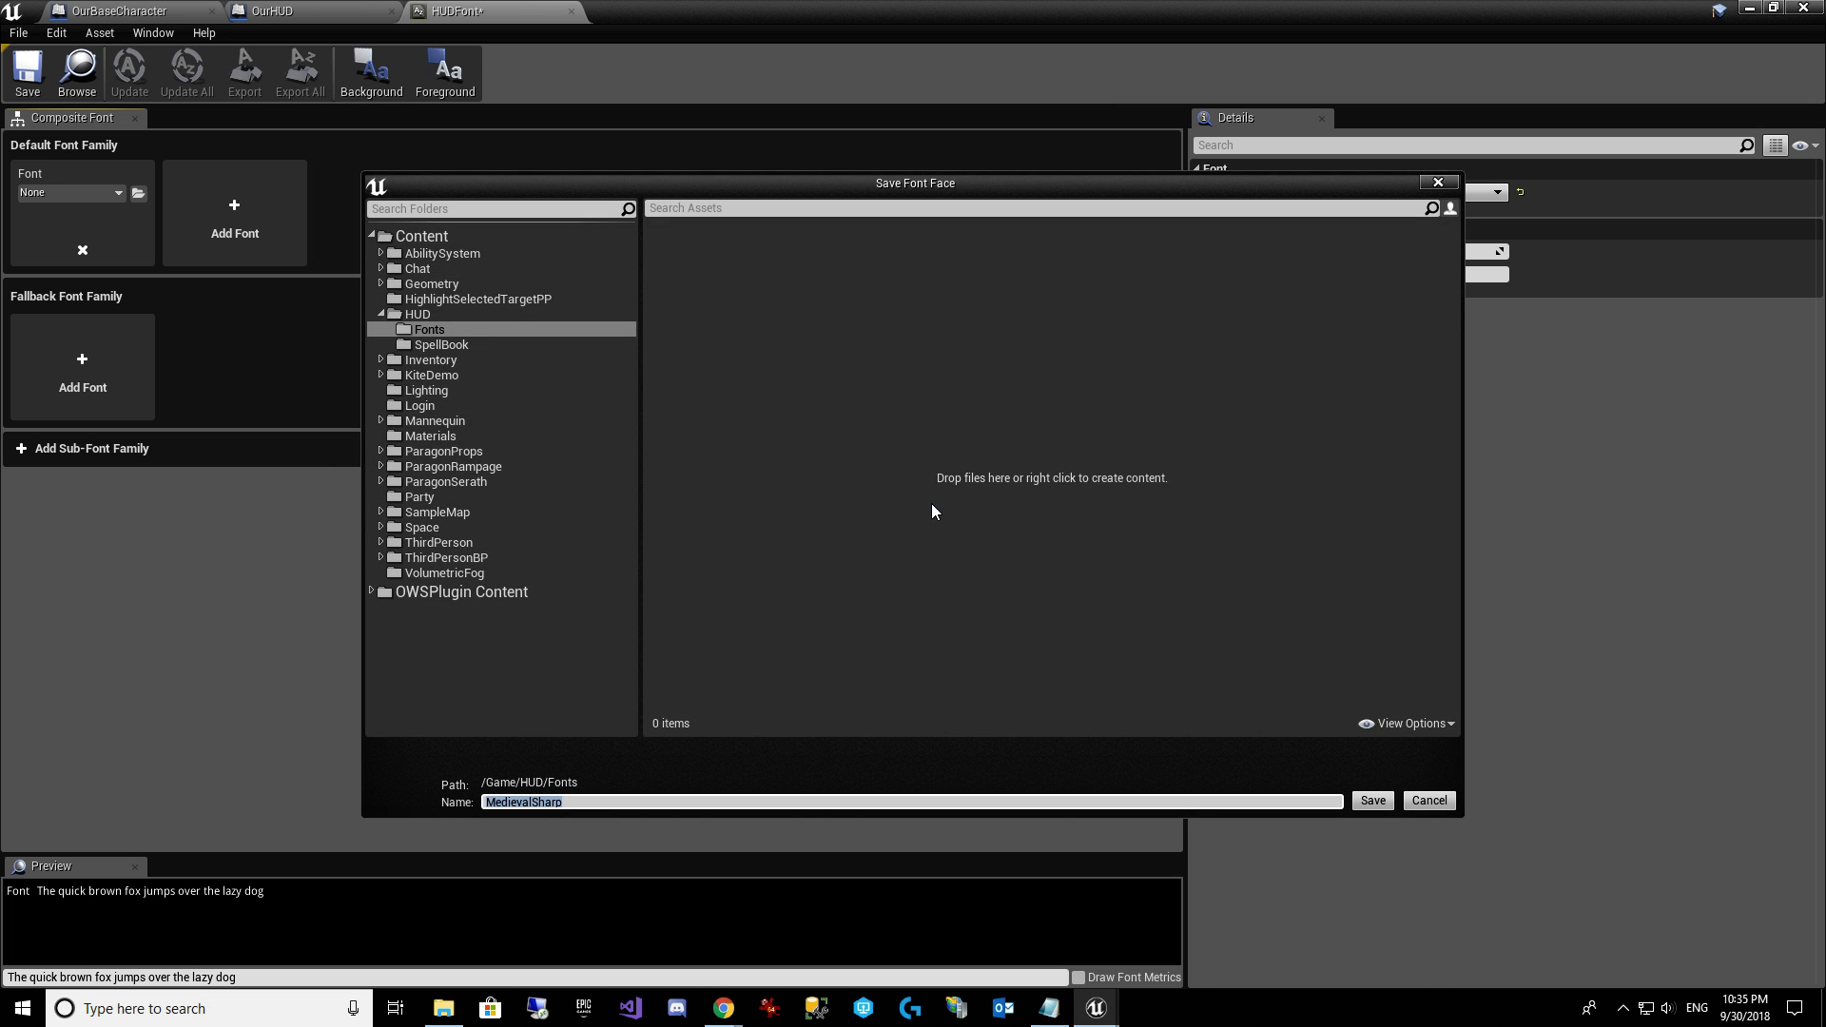
{"action": "left_click", "coordinate": [1377, 801]}
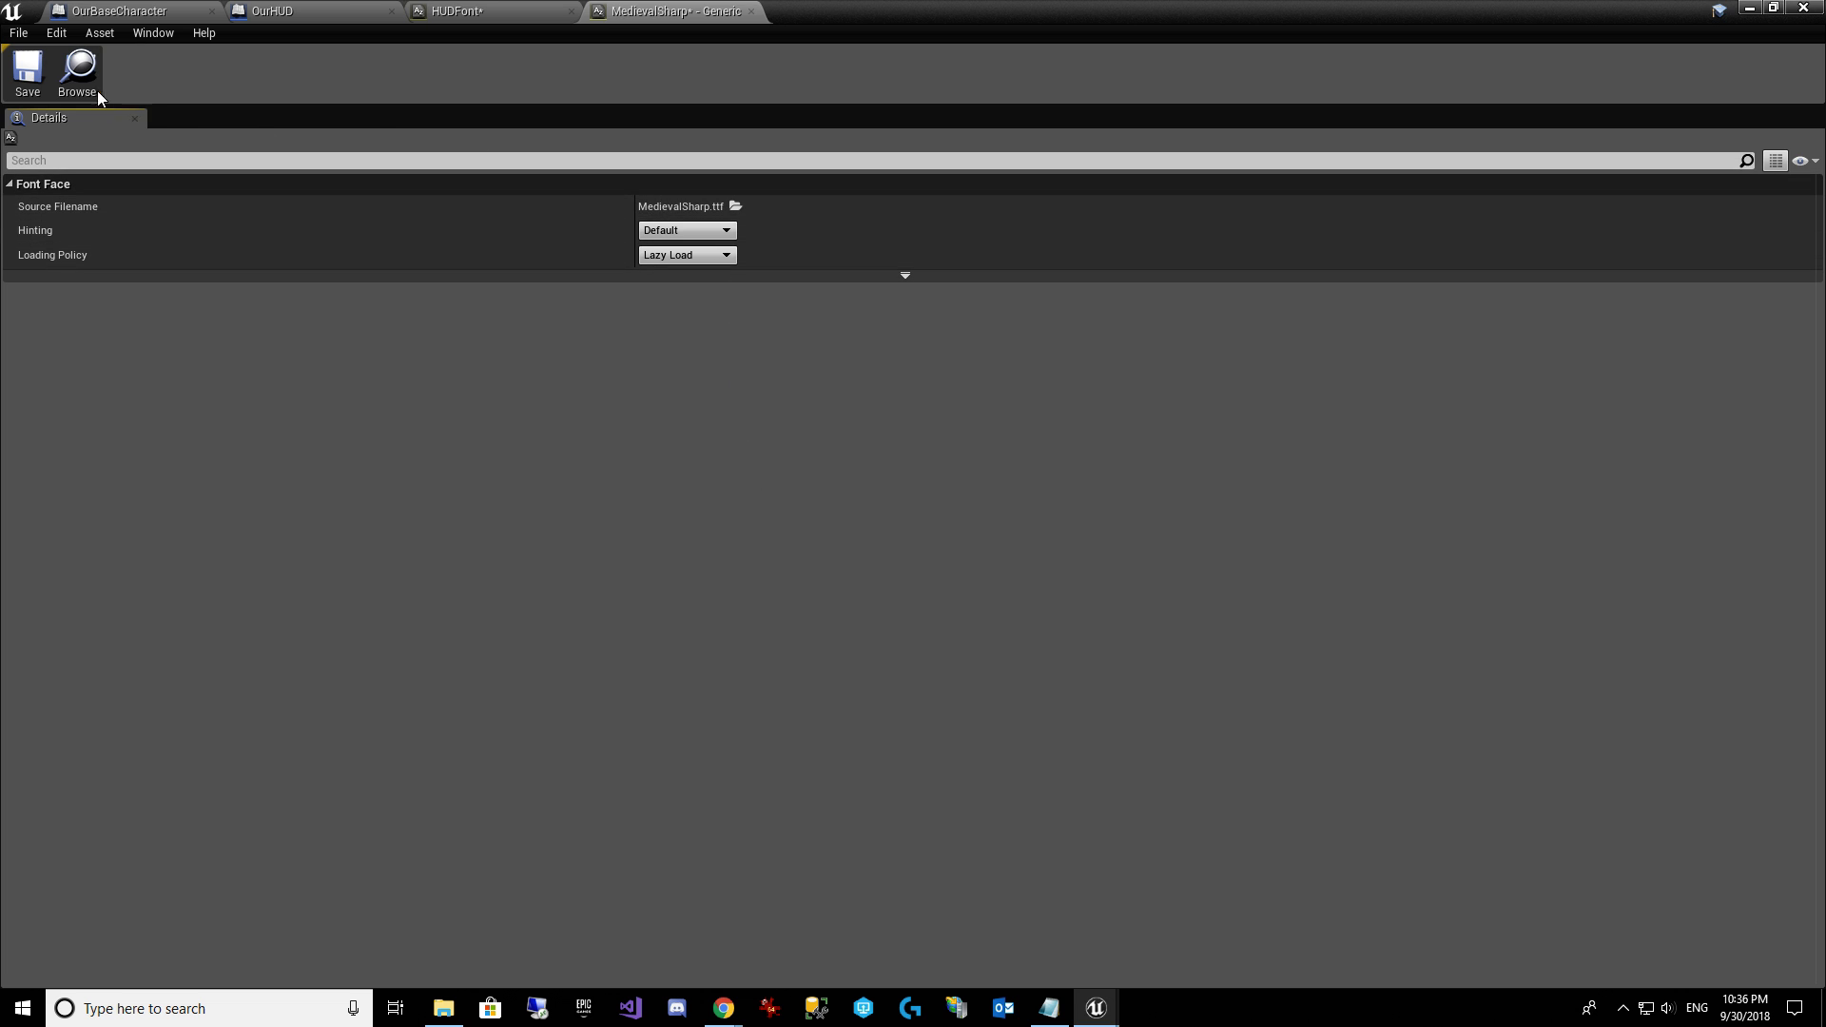
{"action": "left_click", "coordinate": [28, 72]}
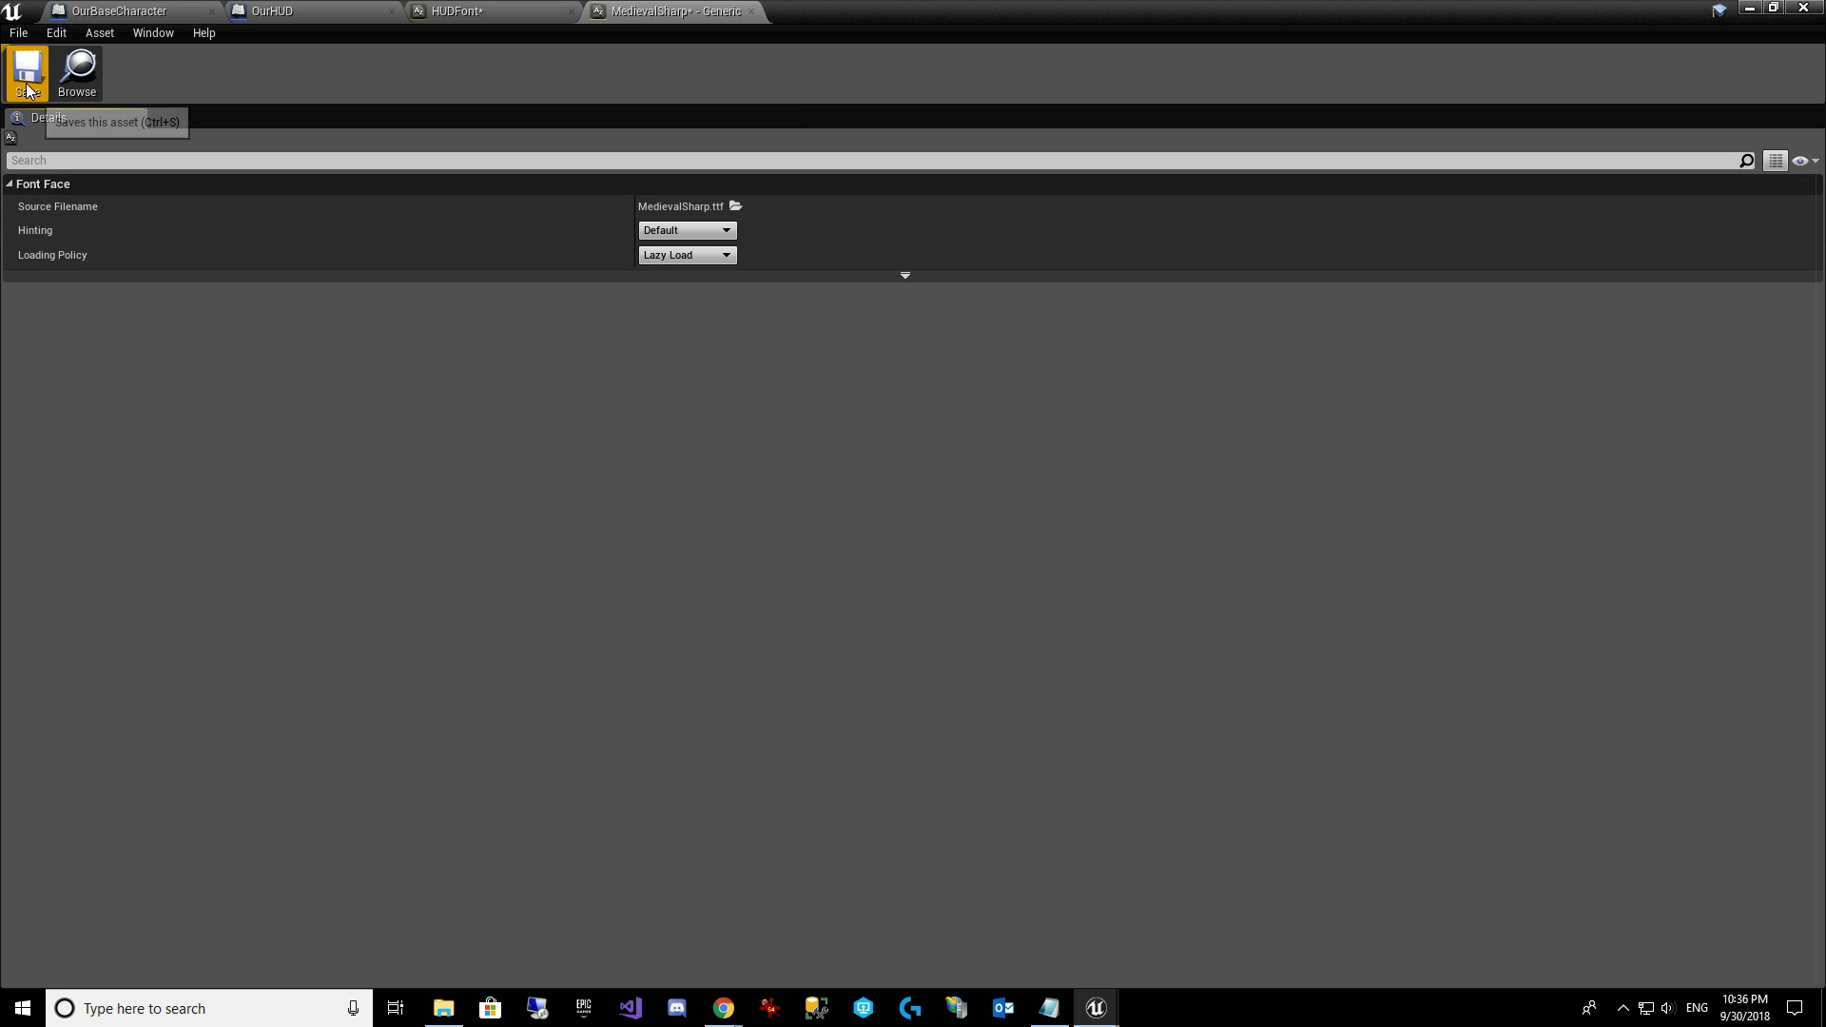
{"action": "left_click", "coordinate": [750, 11]}
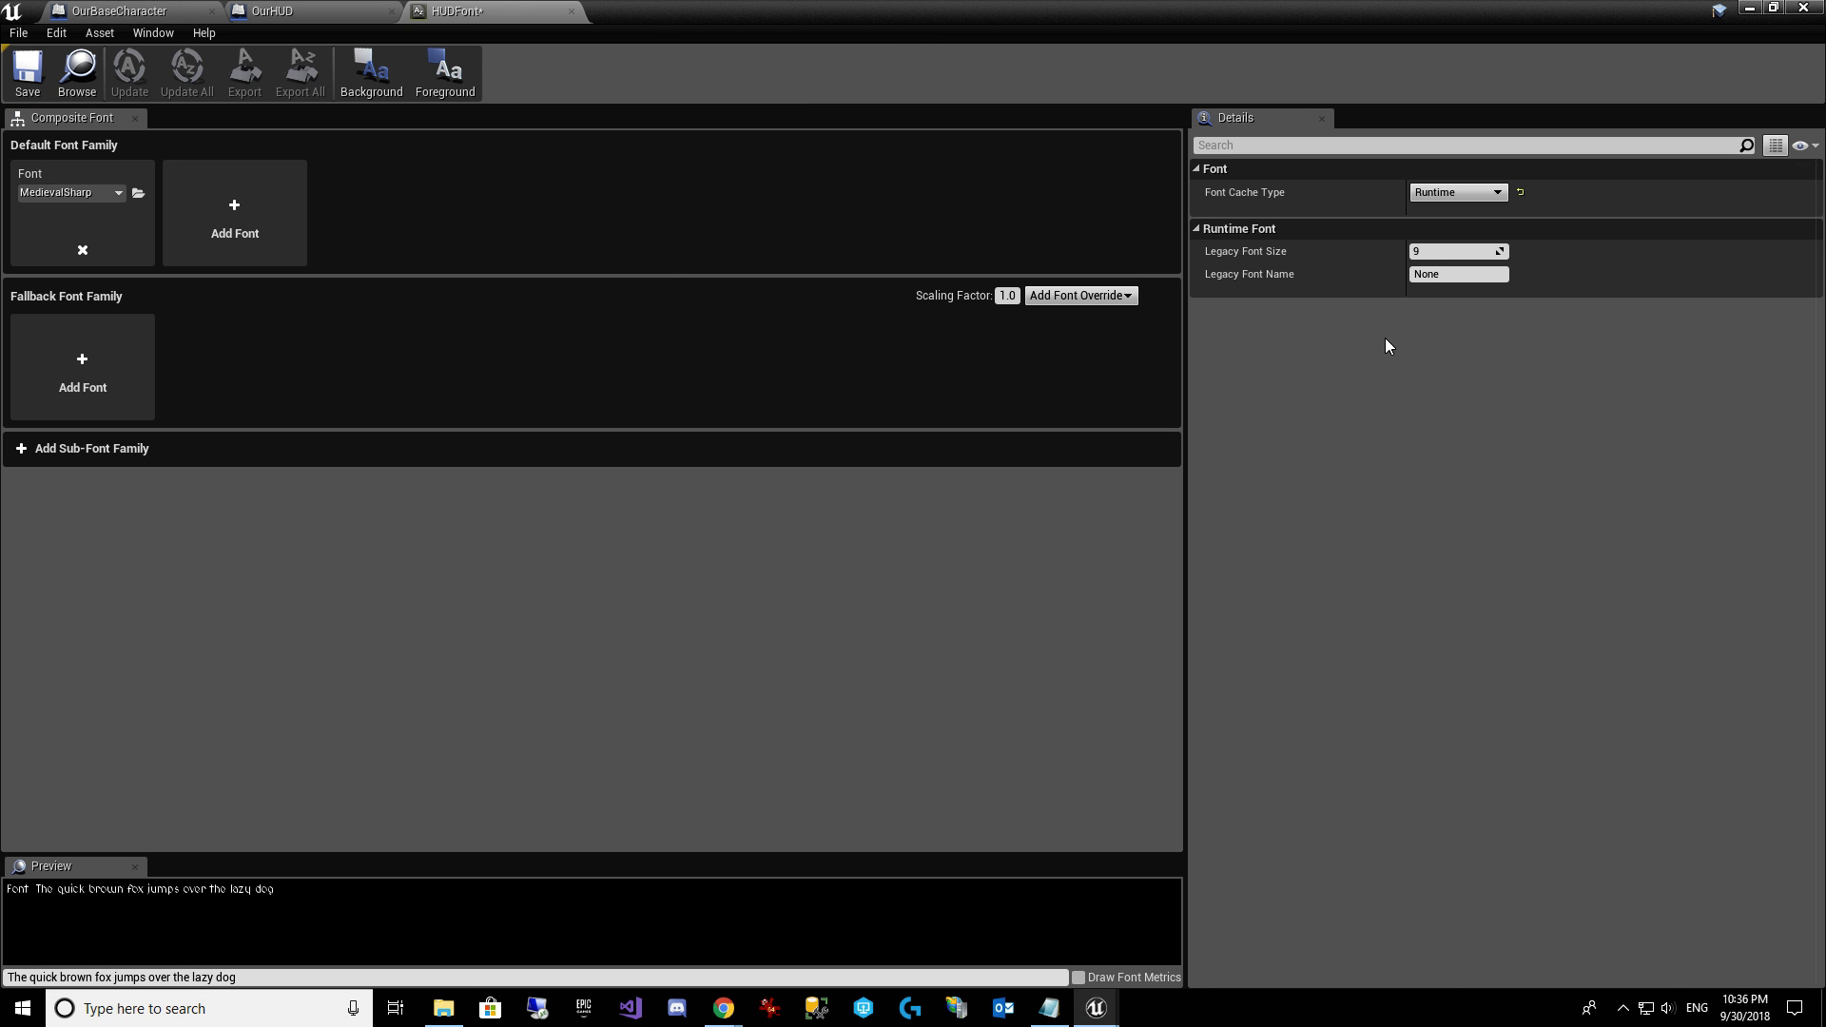
Set HUDFont's Legacy Font Size to 20, then save and close the font asset.
{"action": "left_click", "coordinate": [1446, 251]}
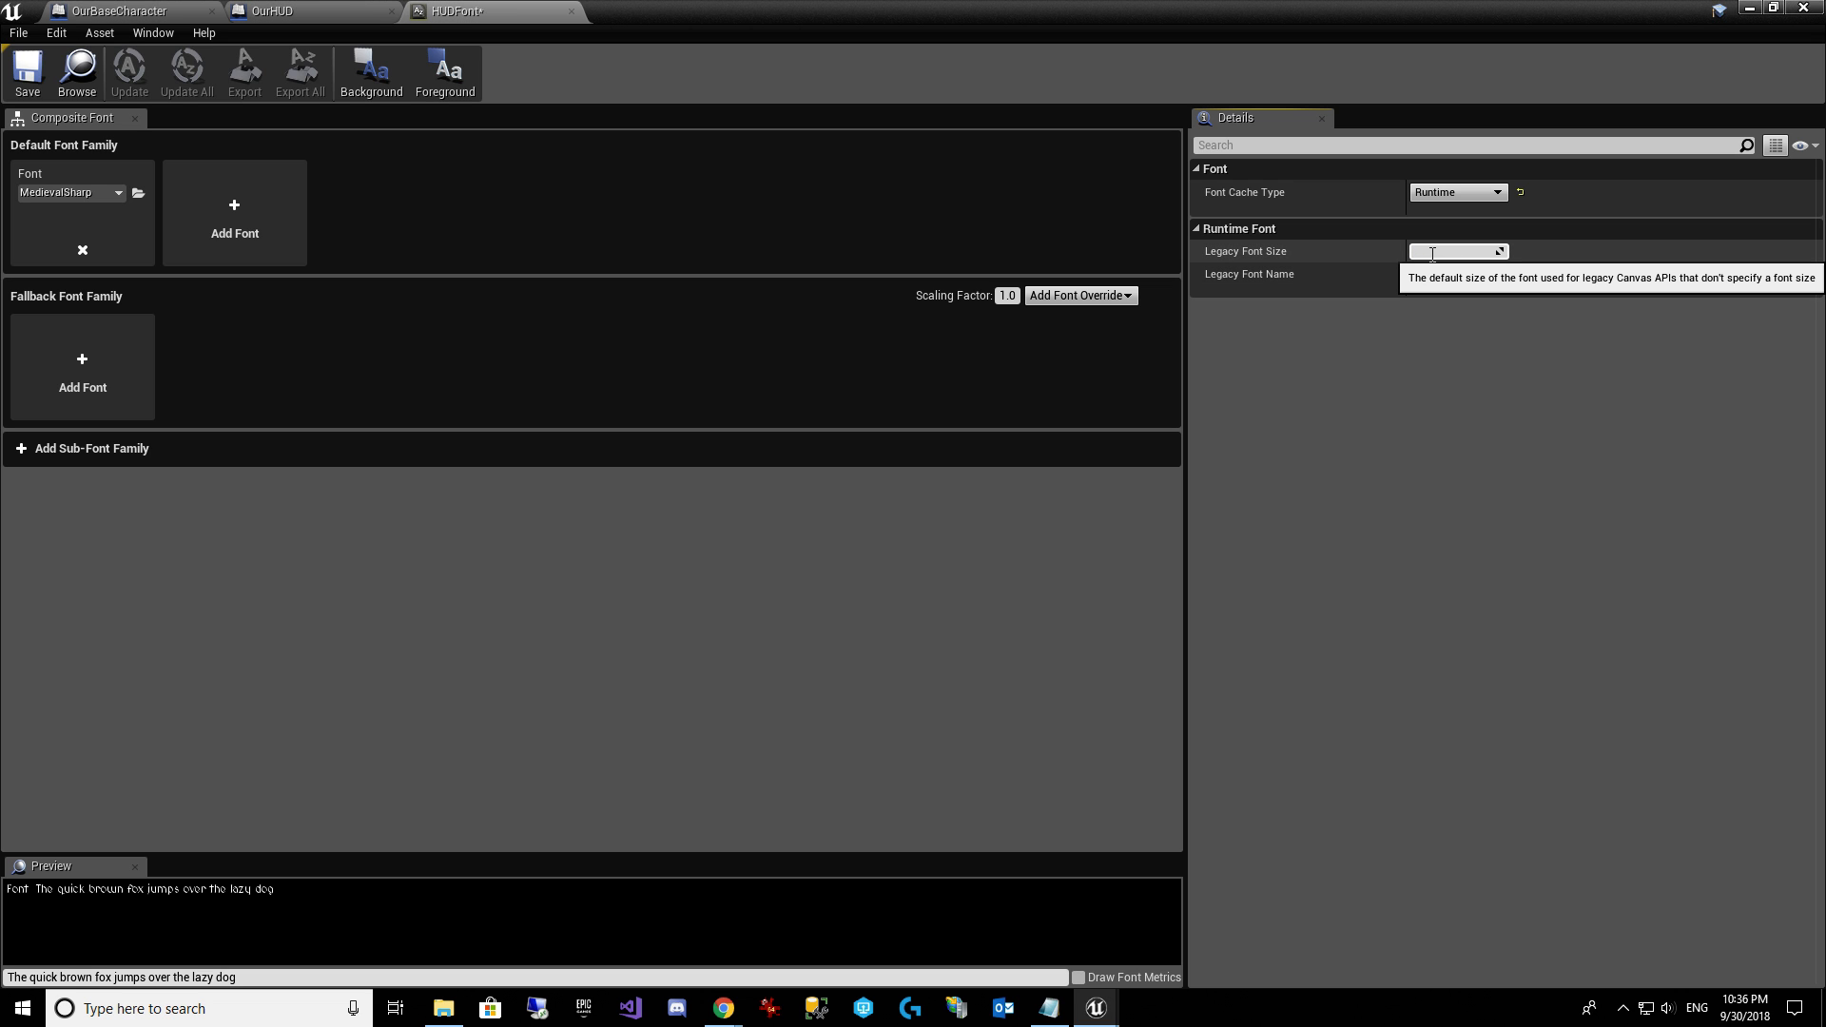
{"action": "key", "text": "Return"}
{"action": "left_click", "coordinate": [27, 74]}
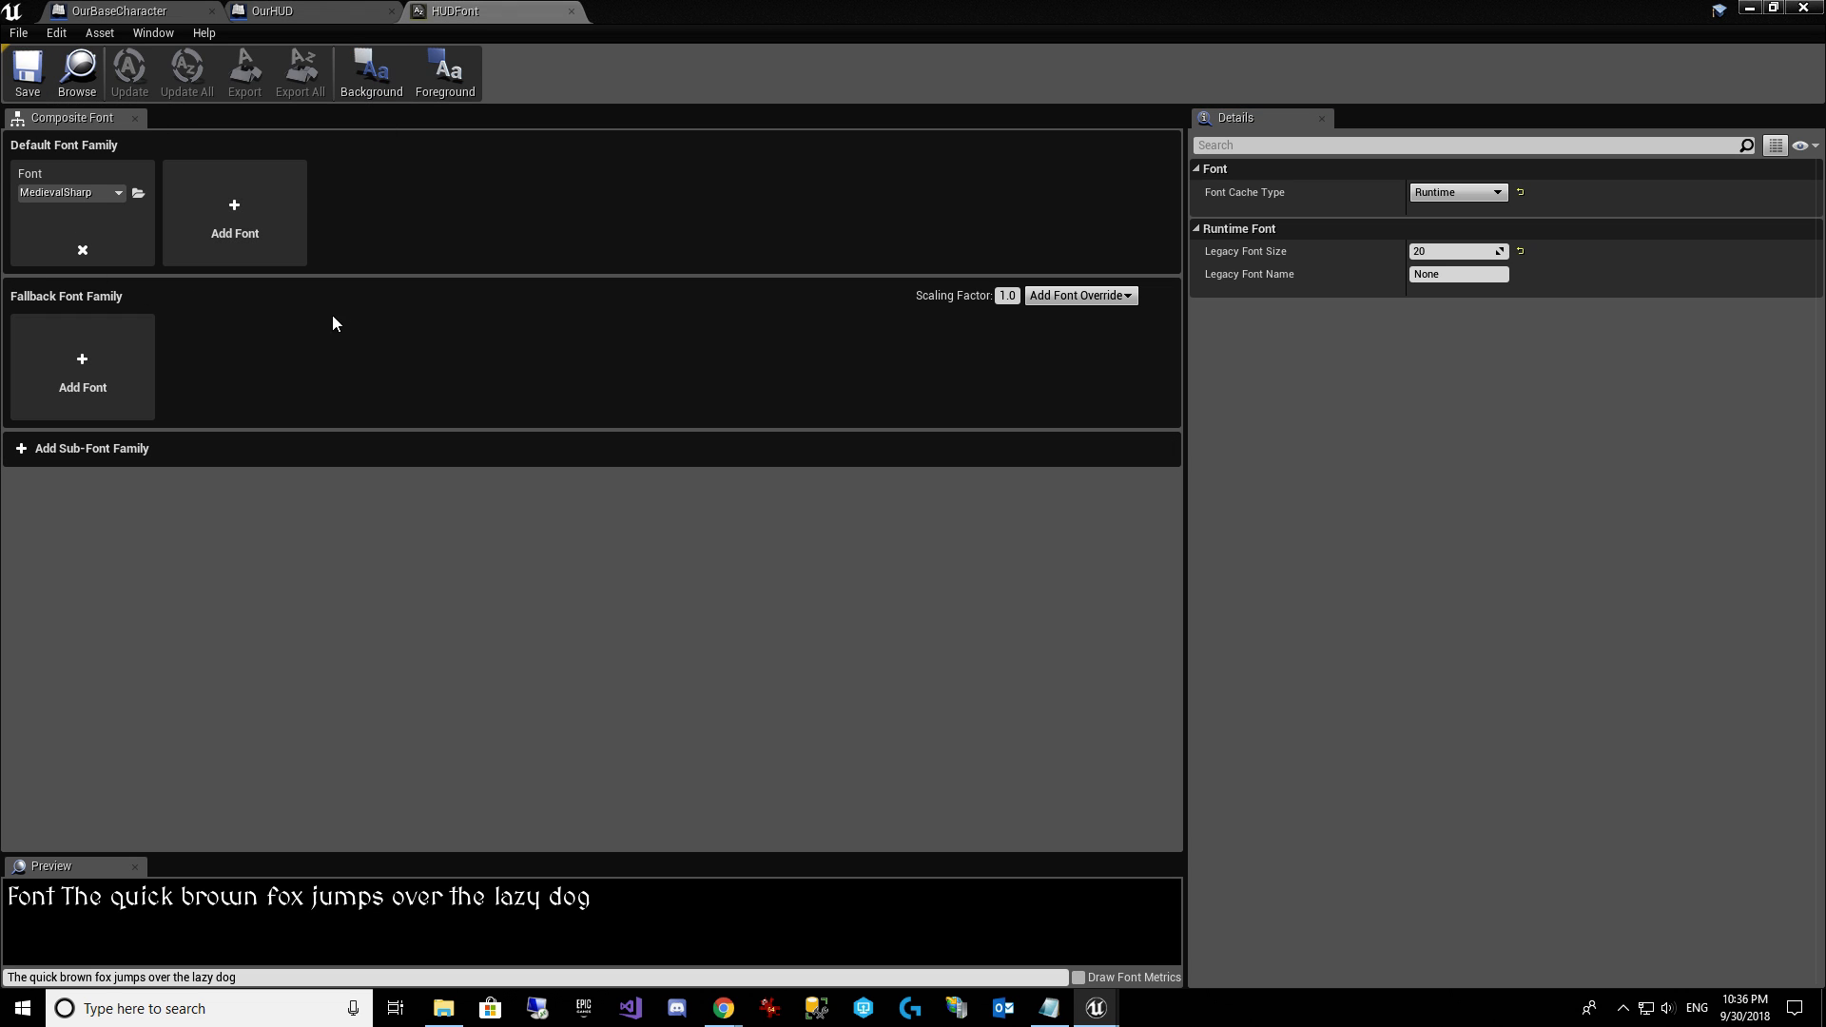
{"action": "left_click", "coordinate": [570, 11]}
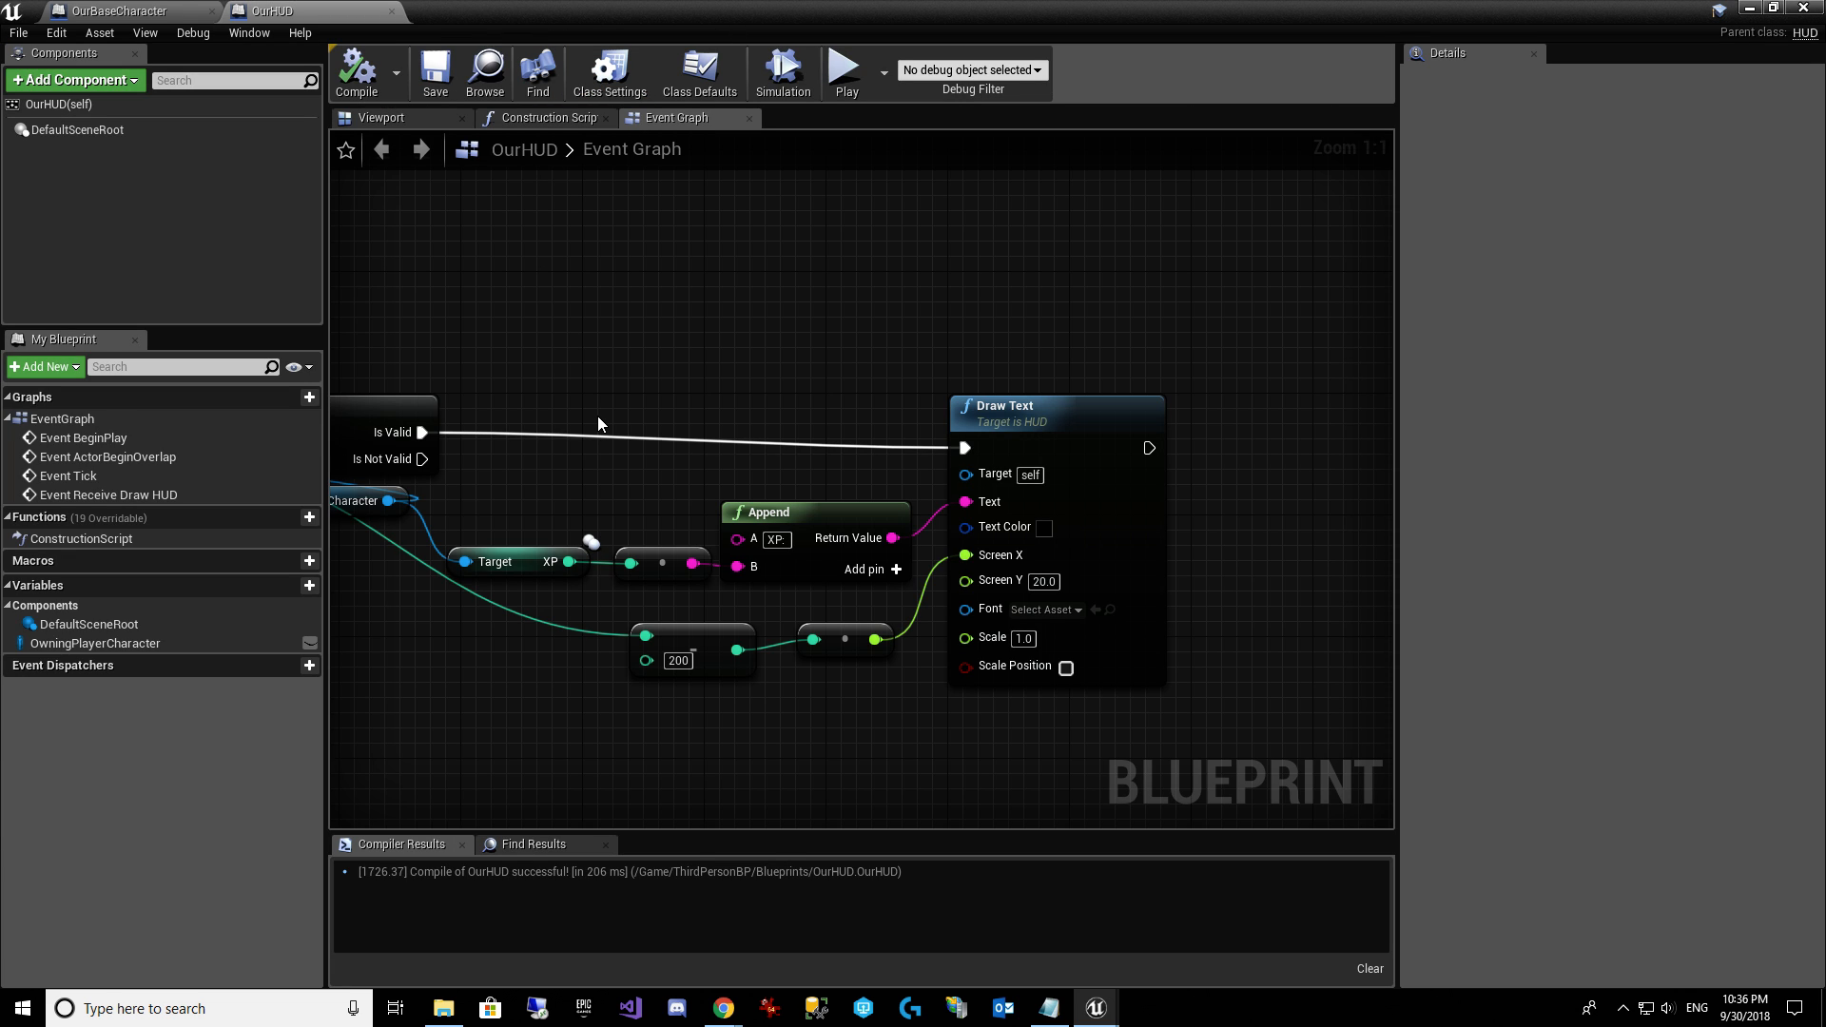
Assign HUDFont as the Draw Text node's font in OurHUD and compile the blueprint.
{"action": "left_click", "coordinate": [1043, 609]}
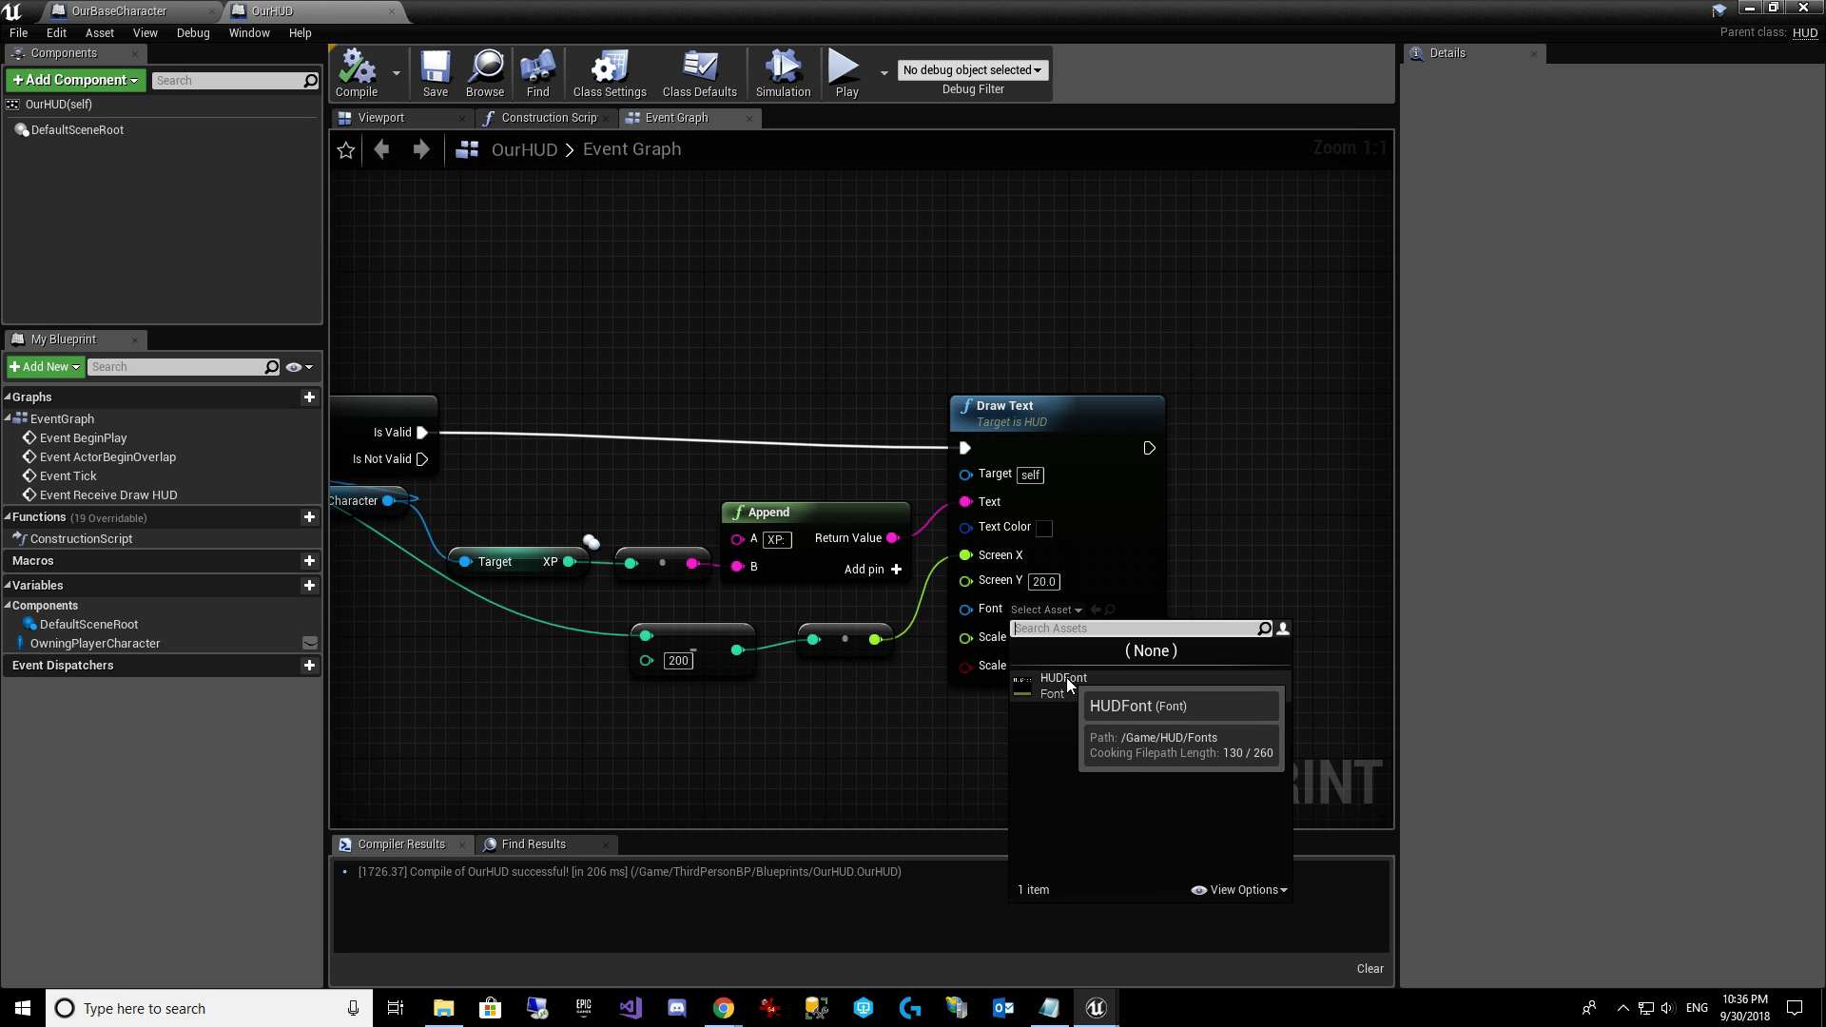
{"action": "left_click", "coordinate": [1066, 677]}
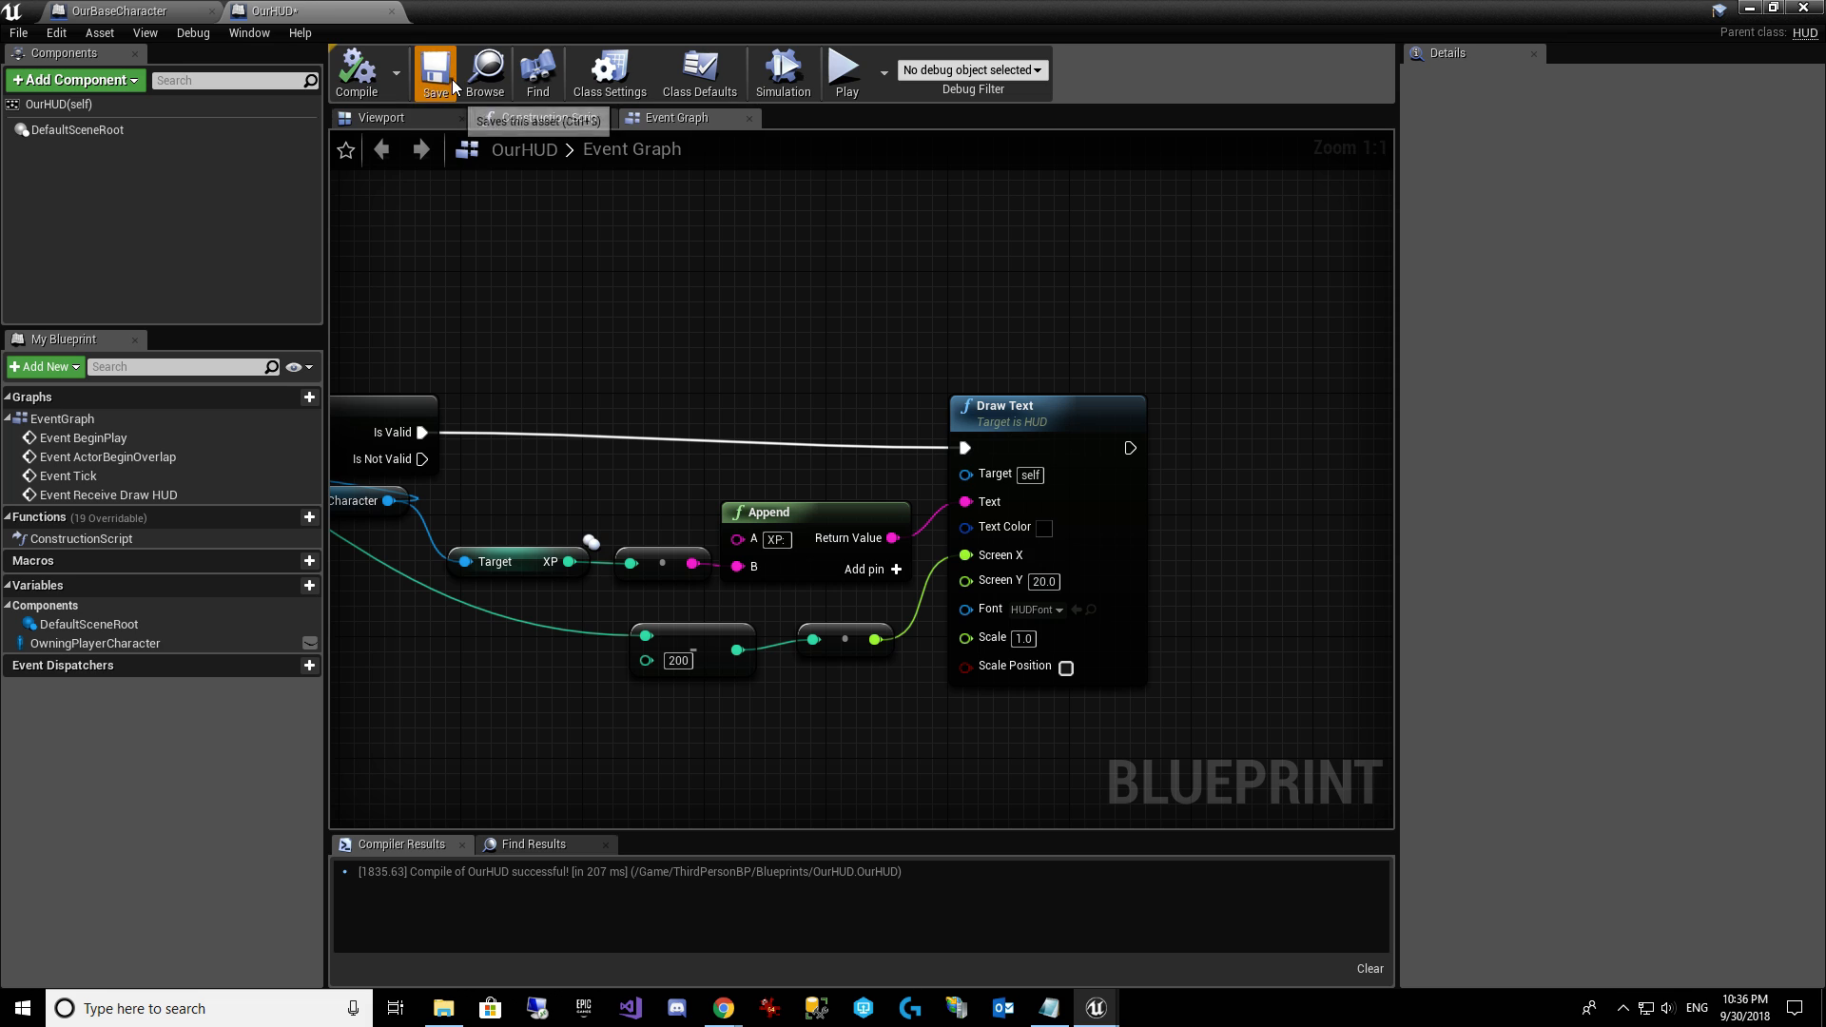
{"action": "left_click", "coordinate": [357, 76]}
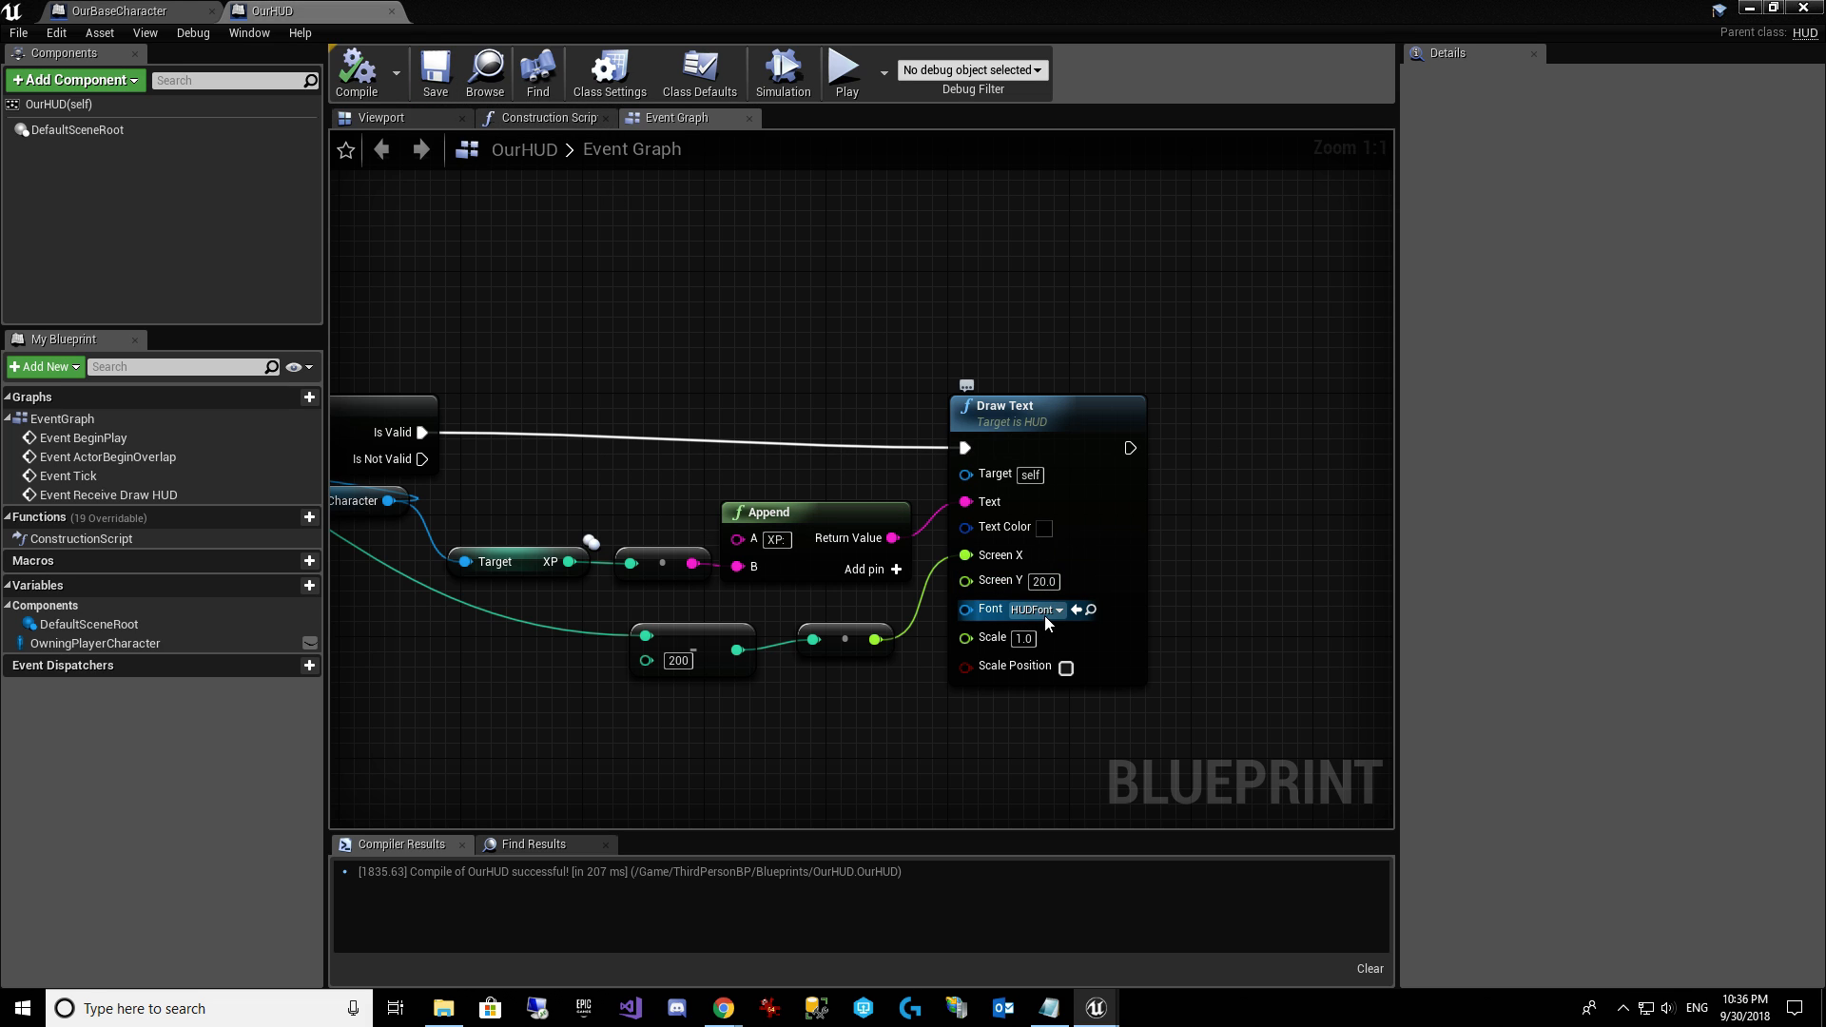
Set the Draw Text node's text color to pale yellow, hex sRGB EBE58FFF, then compile and save OurHUD.
{"action": "left_click", "coordinate": [1045, 529]}
{"action": "left_click", "coordinate": [1180, 658]}
{"action": "left_click_drag", "start_coordinate": [1328, 728], "coordinate": [1329, 532]}
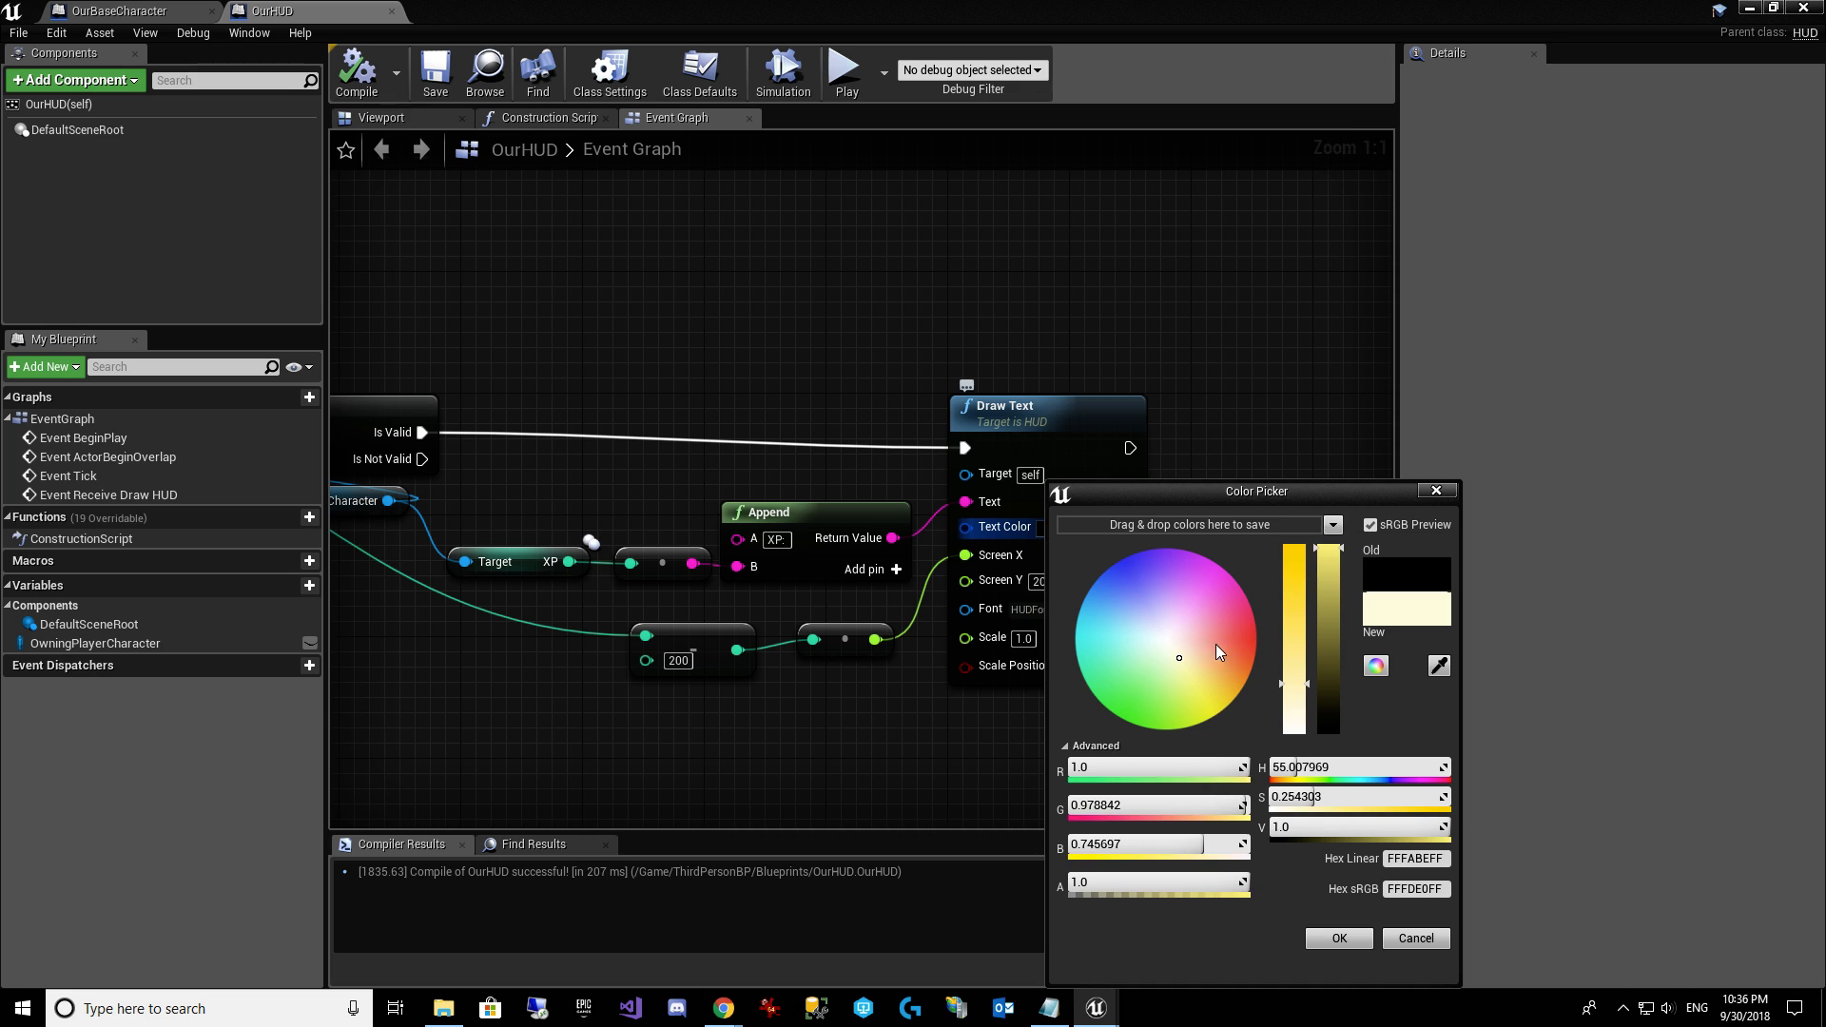
{"action": "mouse_move", "coordinate": [1180, 663]}
{"action": "left_mouse_down"}
{"action": "mouse_move", "coordinate": [1189, 678]}
{"action": "mouse_move", "coordinate": [1327, 582]}
{"action": "left_mouse_up"}
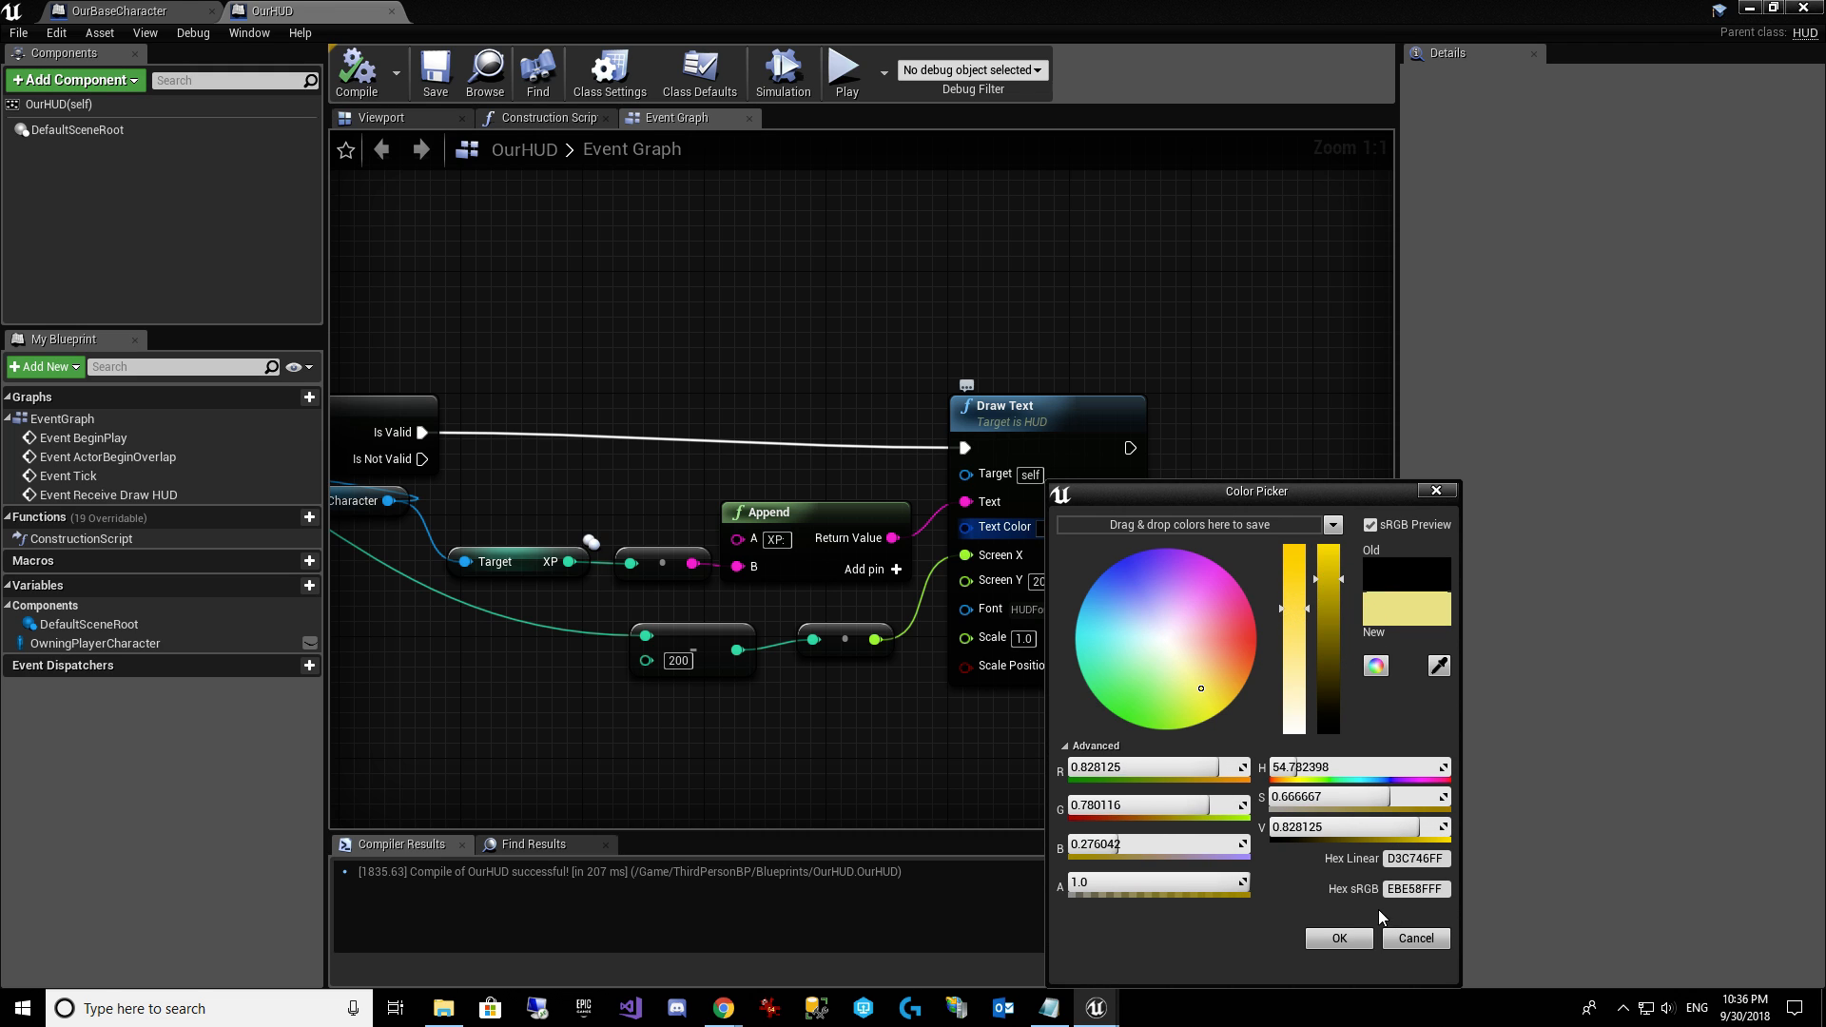
{"action": "left_click", "coordinate": [1340, 938]}
{"action": "left_click", "coordinate": [357, 71]}
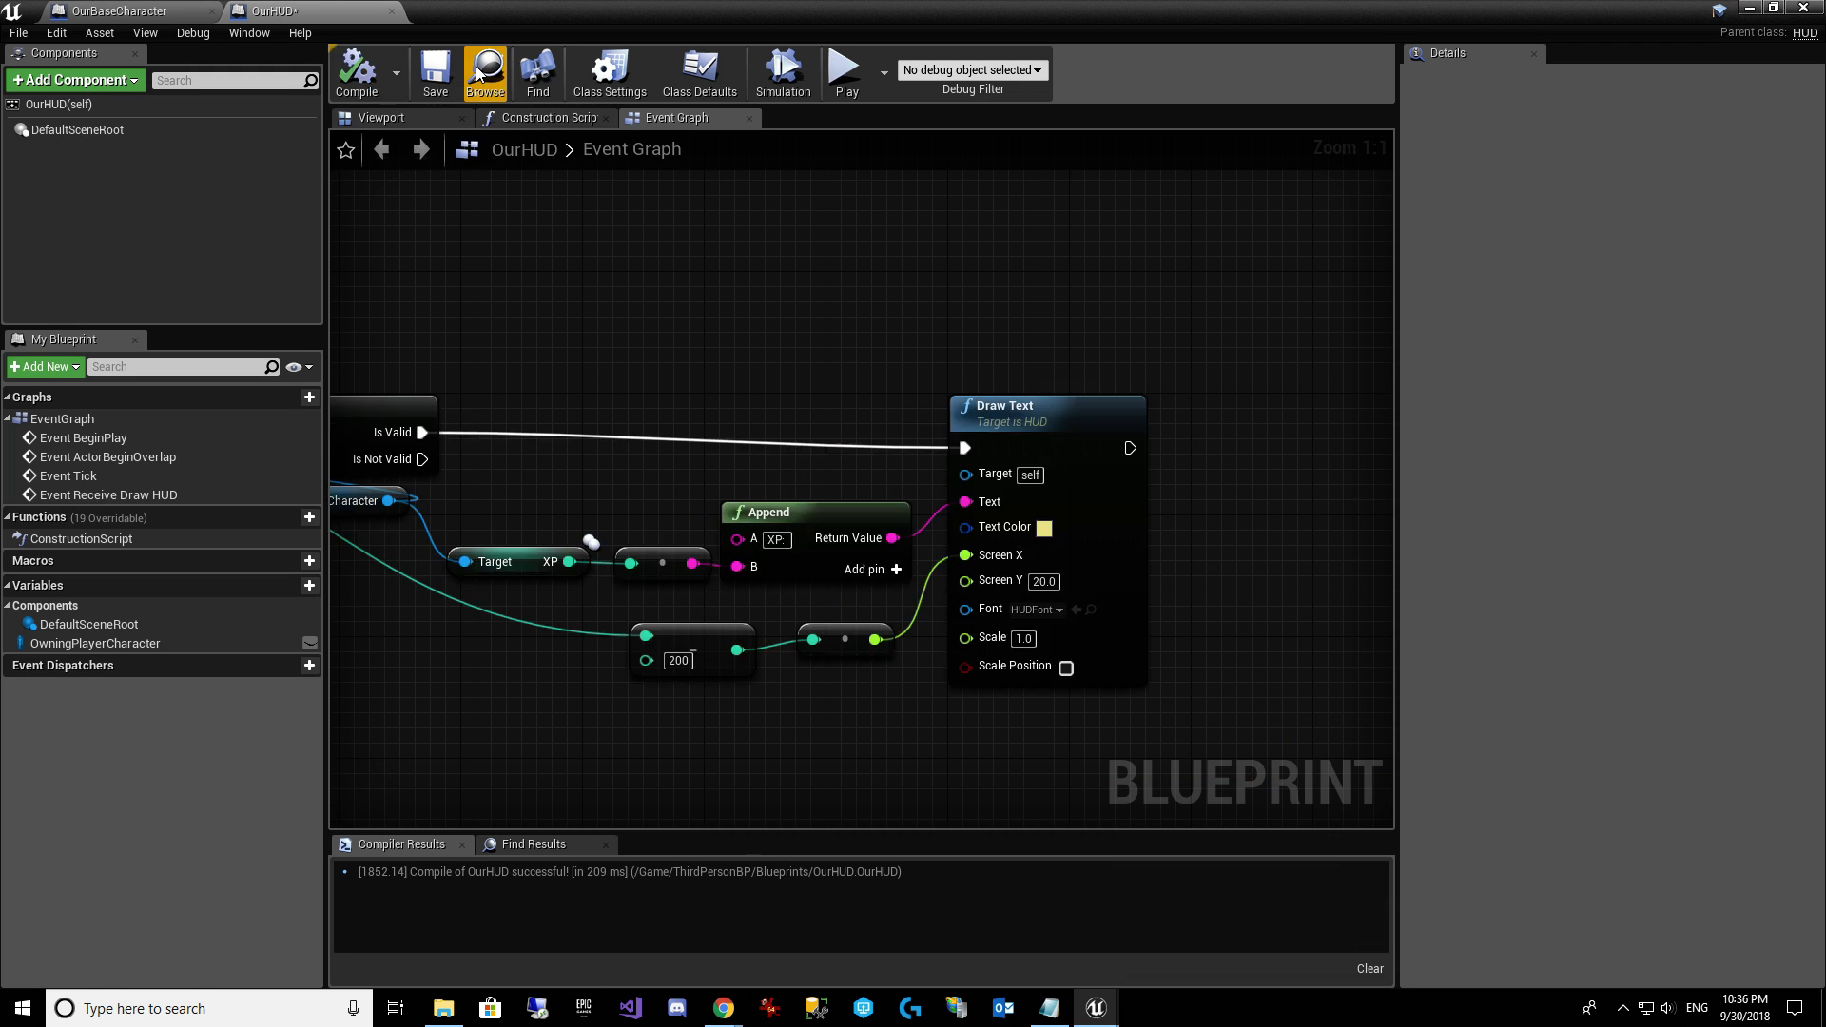
{"action": "left_click", "coordinate": [437, 69]}
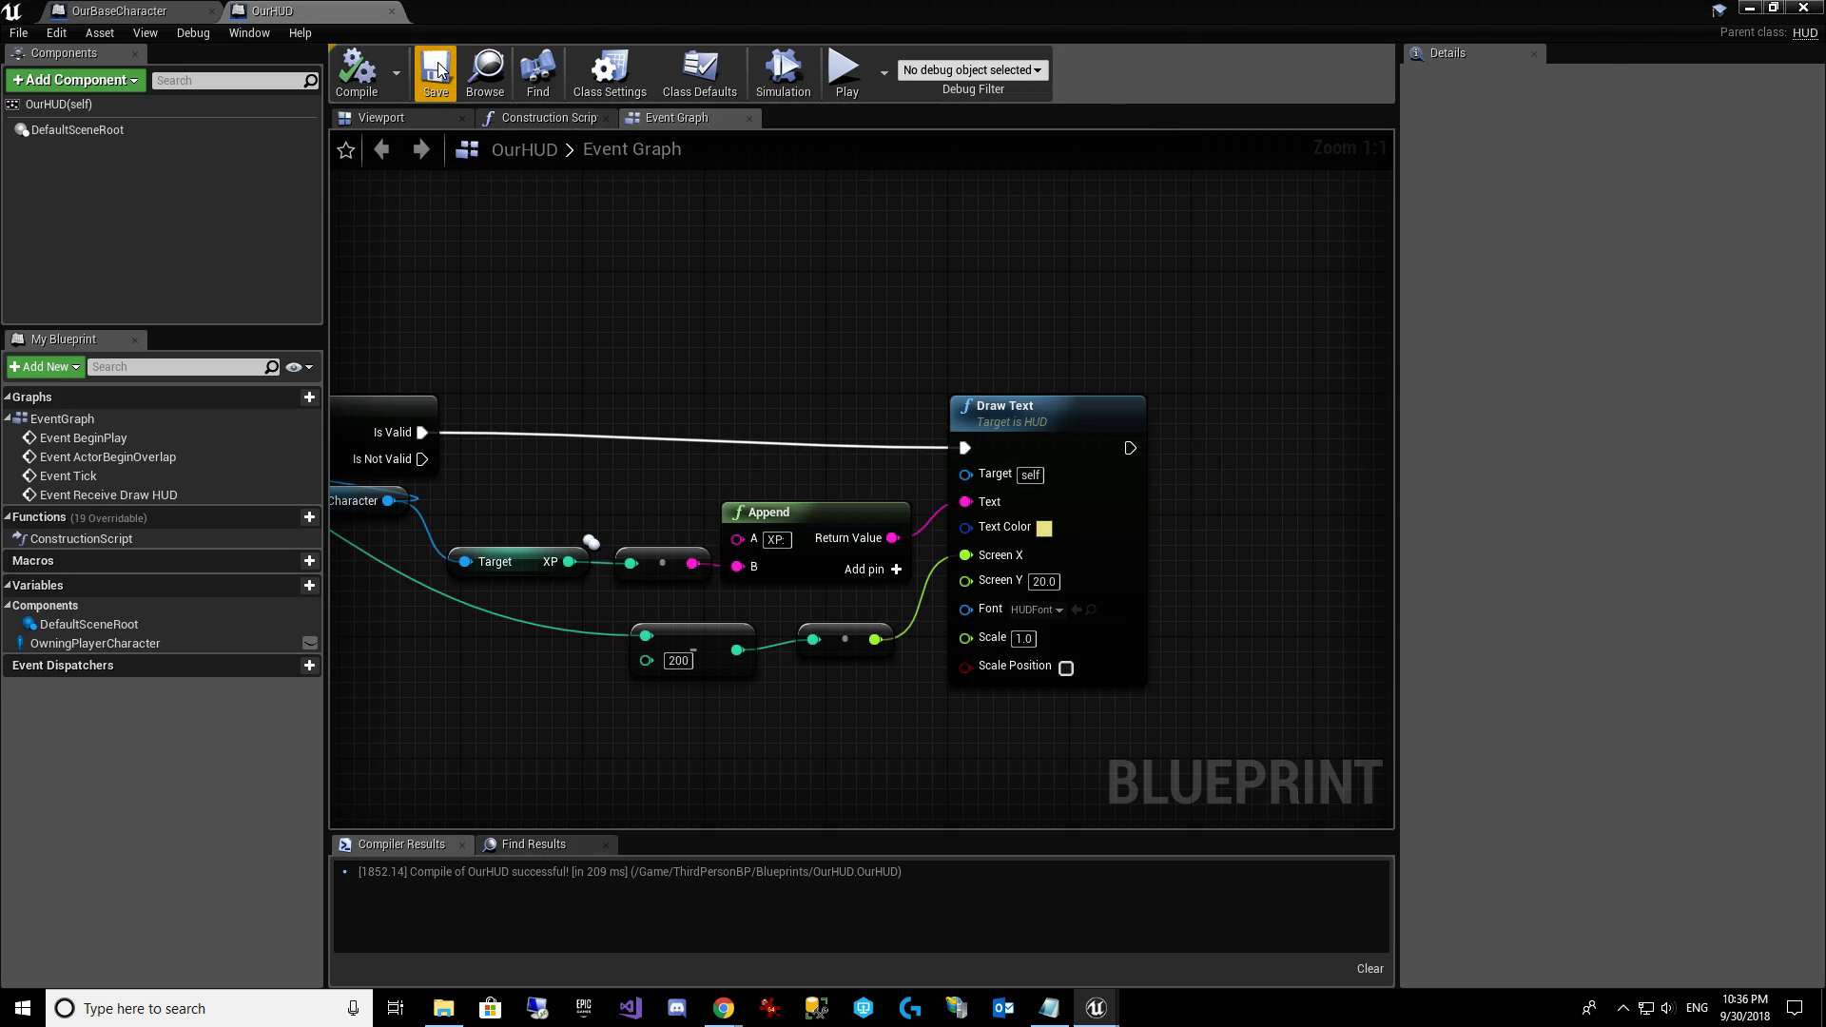
Return to the level editor, play the level to check the HUD text, and stop the session.
{"action": "left_click", "coordinate": [1746, 10]}
{"action": "left_click", "coordinate": [966, 90]}
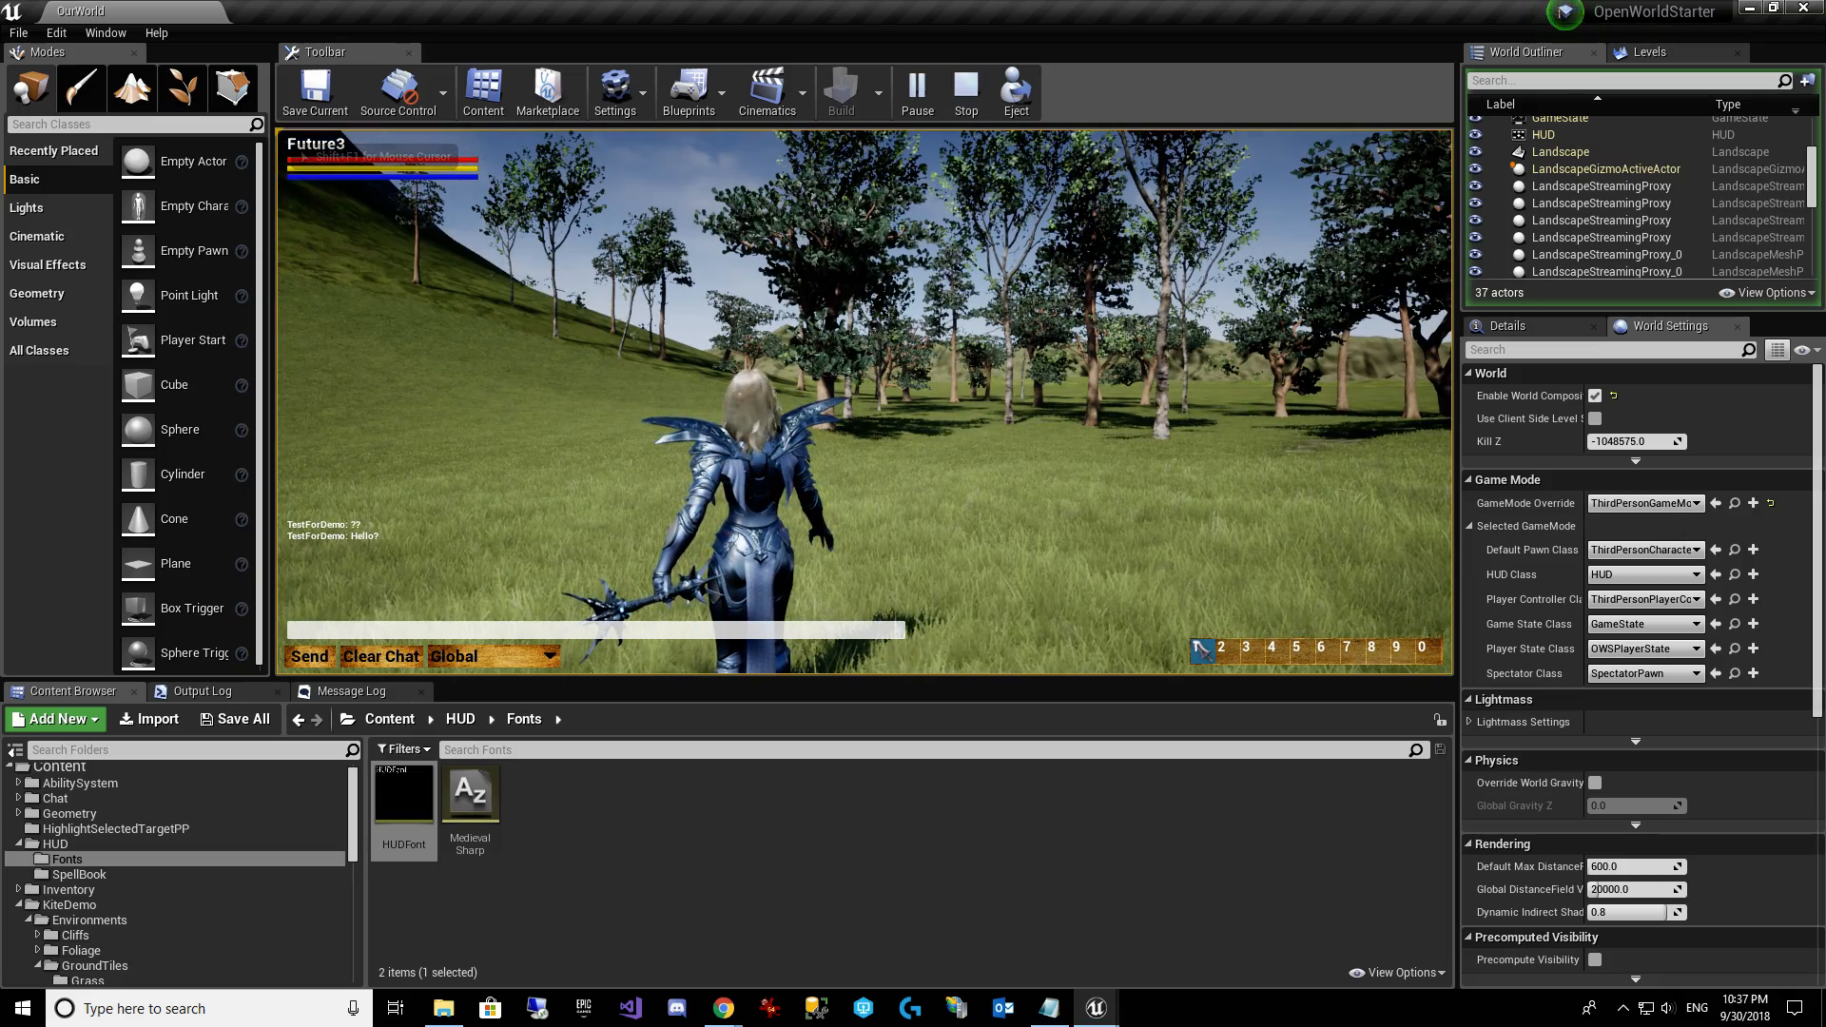
{"action": "key", "text": "Escape"}
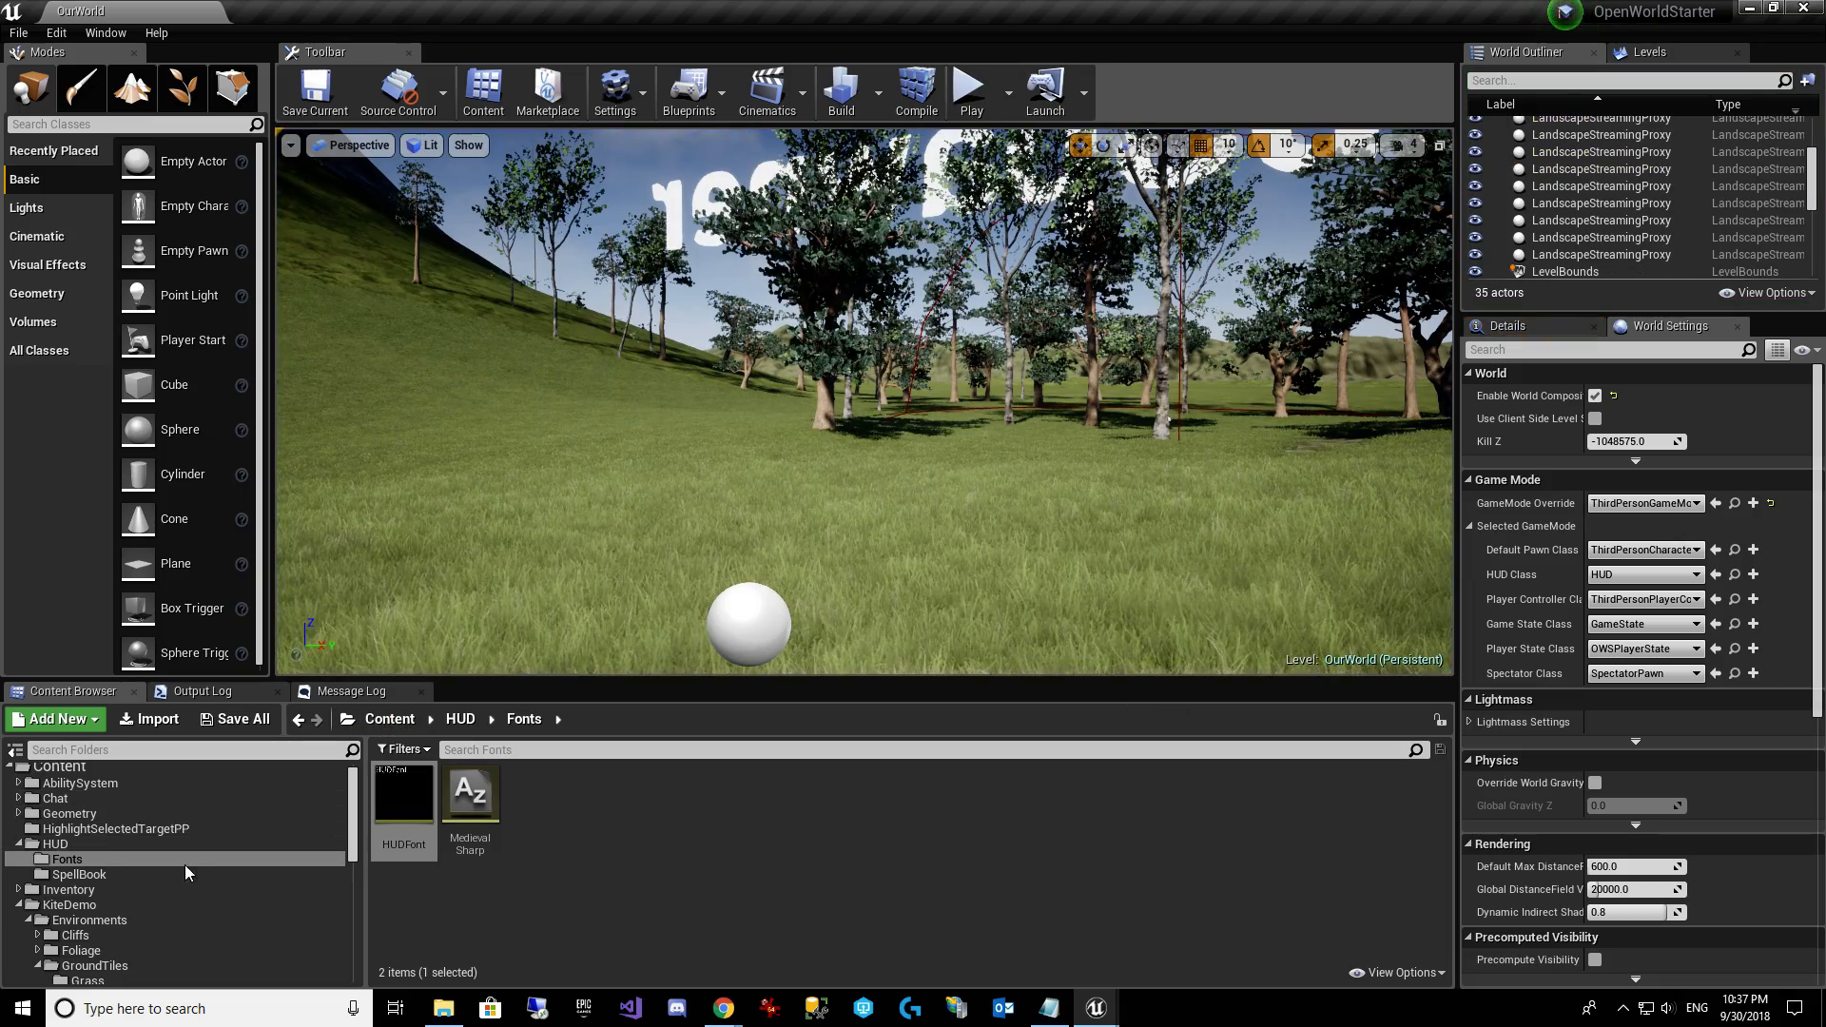
Open the ThirdPersonGameMode blueprint from ThirdPersonBP/Blueprints to inspect its class settings, then close it.
{"action": "scroll", "coordinate": [198, 907], "scroll_direction": "down", "scroll_amount": 5}
{"action": "scroll", "coordinate": [194, 882], "scroll_direction": "up", "scroll_amount": 3}
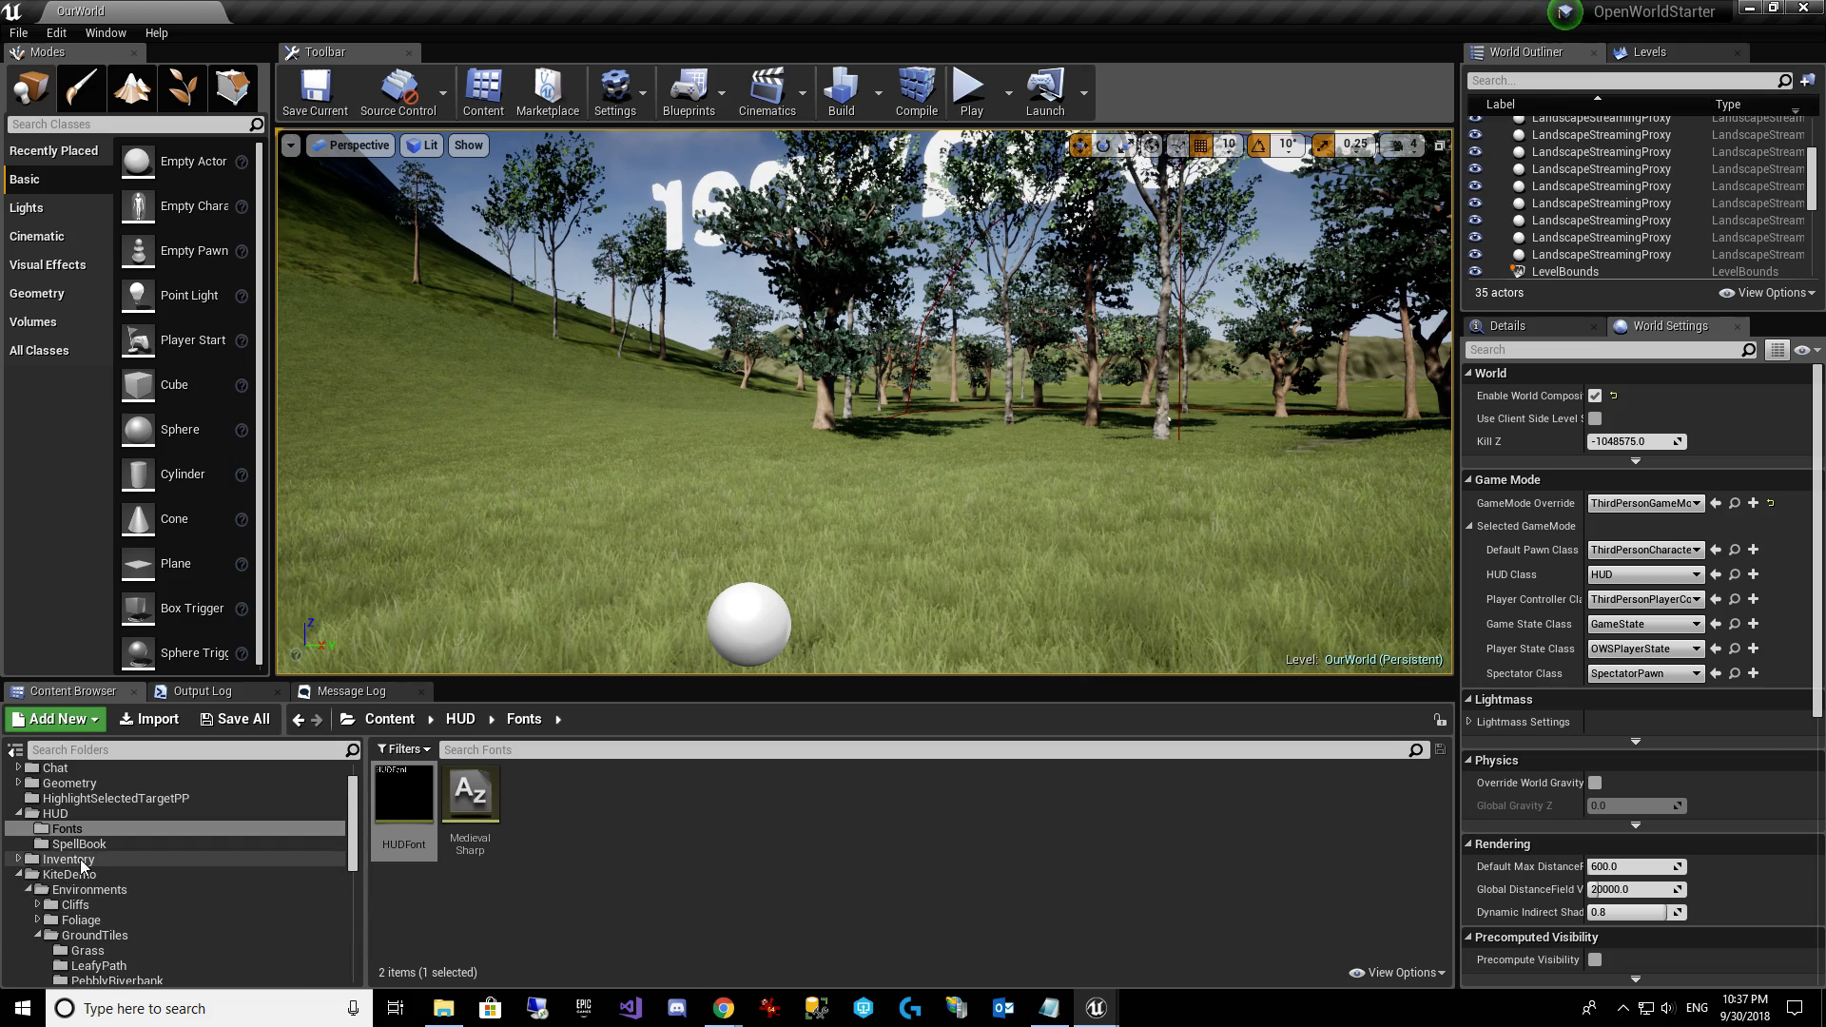
{"action": "left_click", "coordinate": [23, 875]}
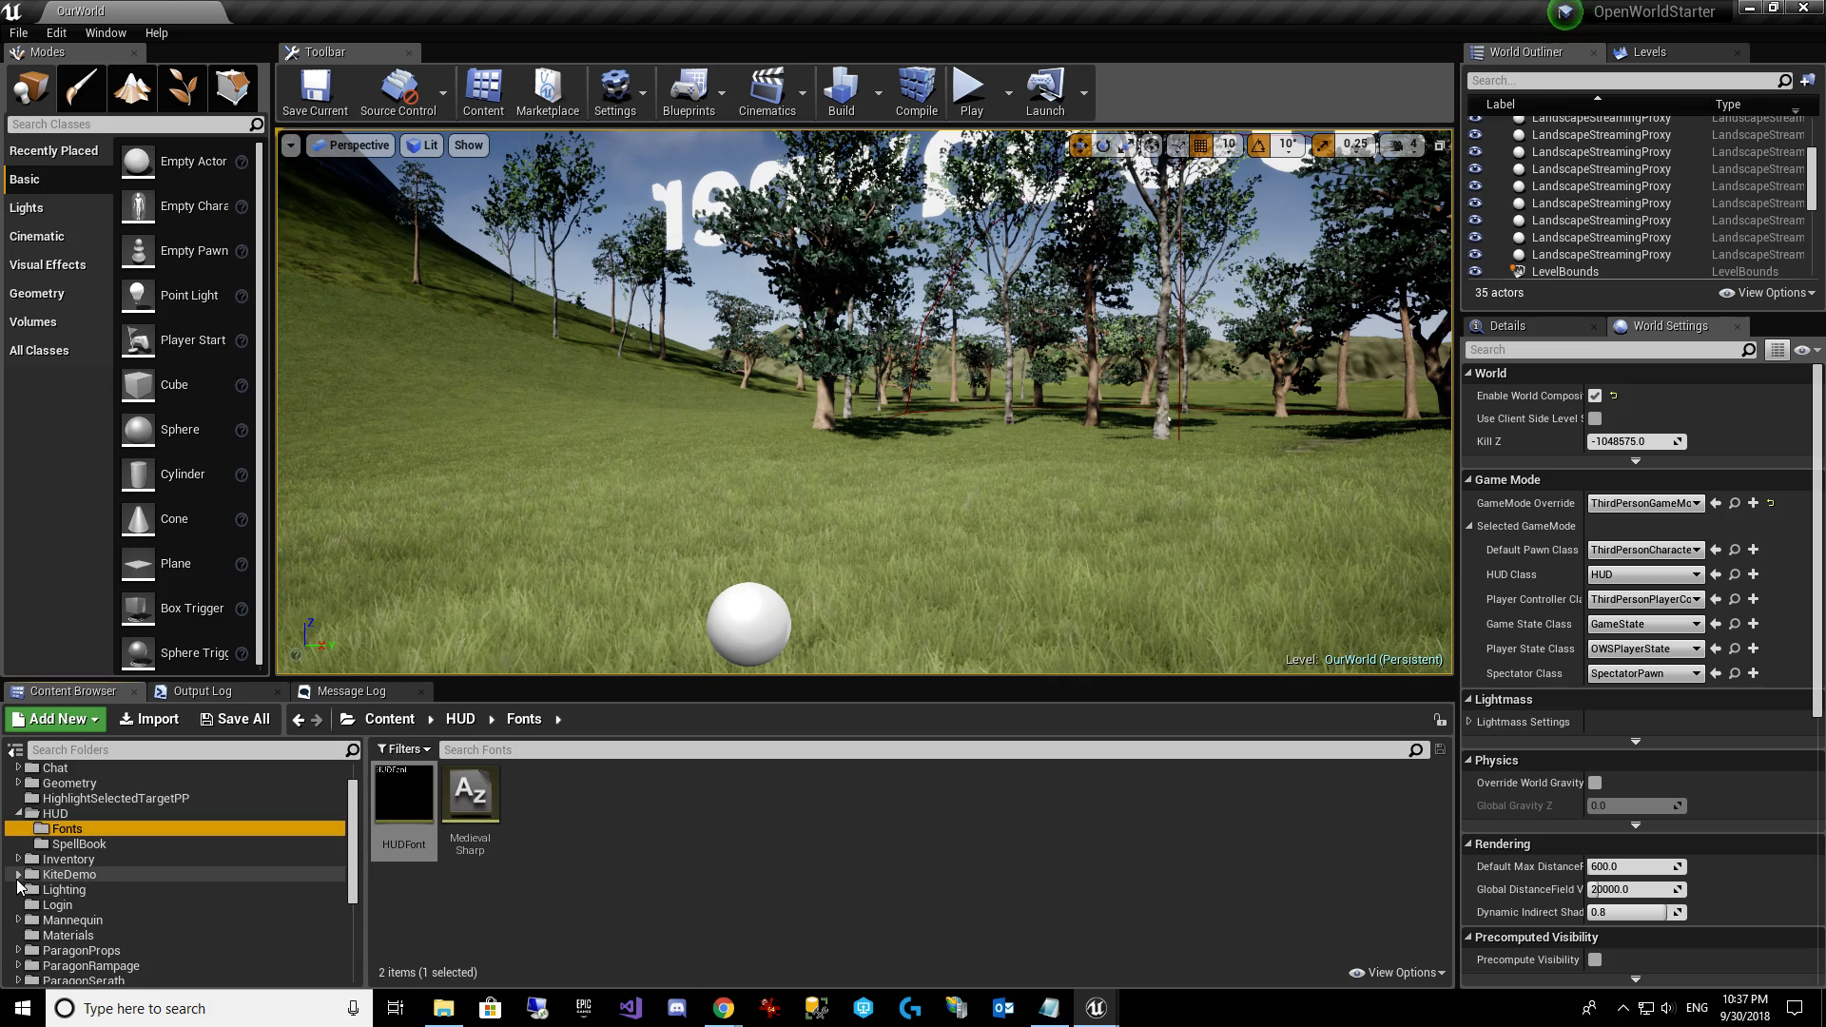
{"action": "scroll", "coordinate": [190, 903], "scroll_direction": "down", "scroll_amount": 5}
{"action": "left_click", "coordinate": [130, 891]}
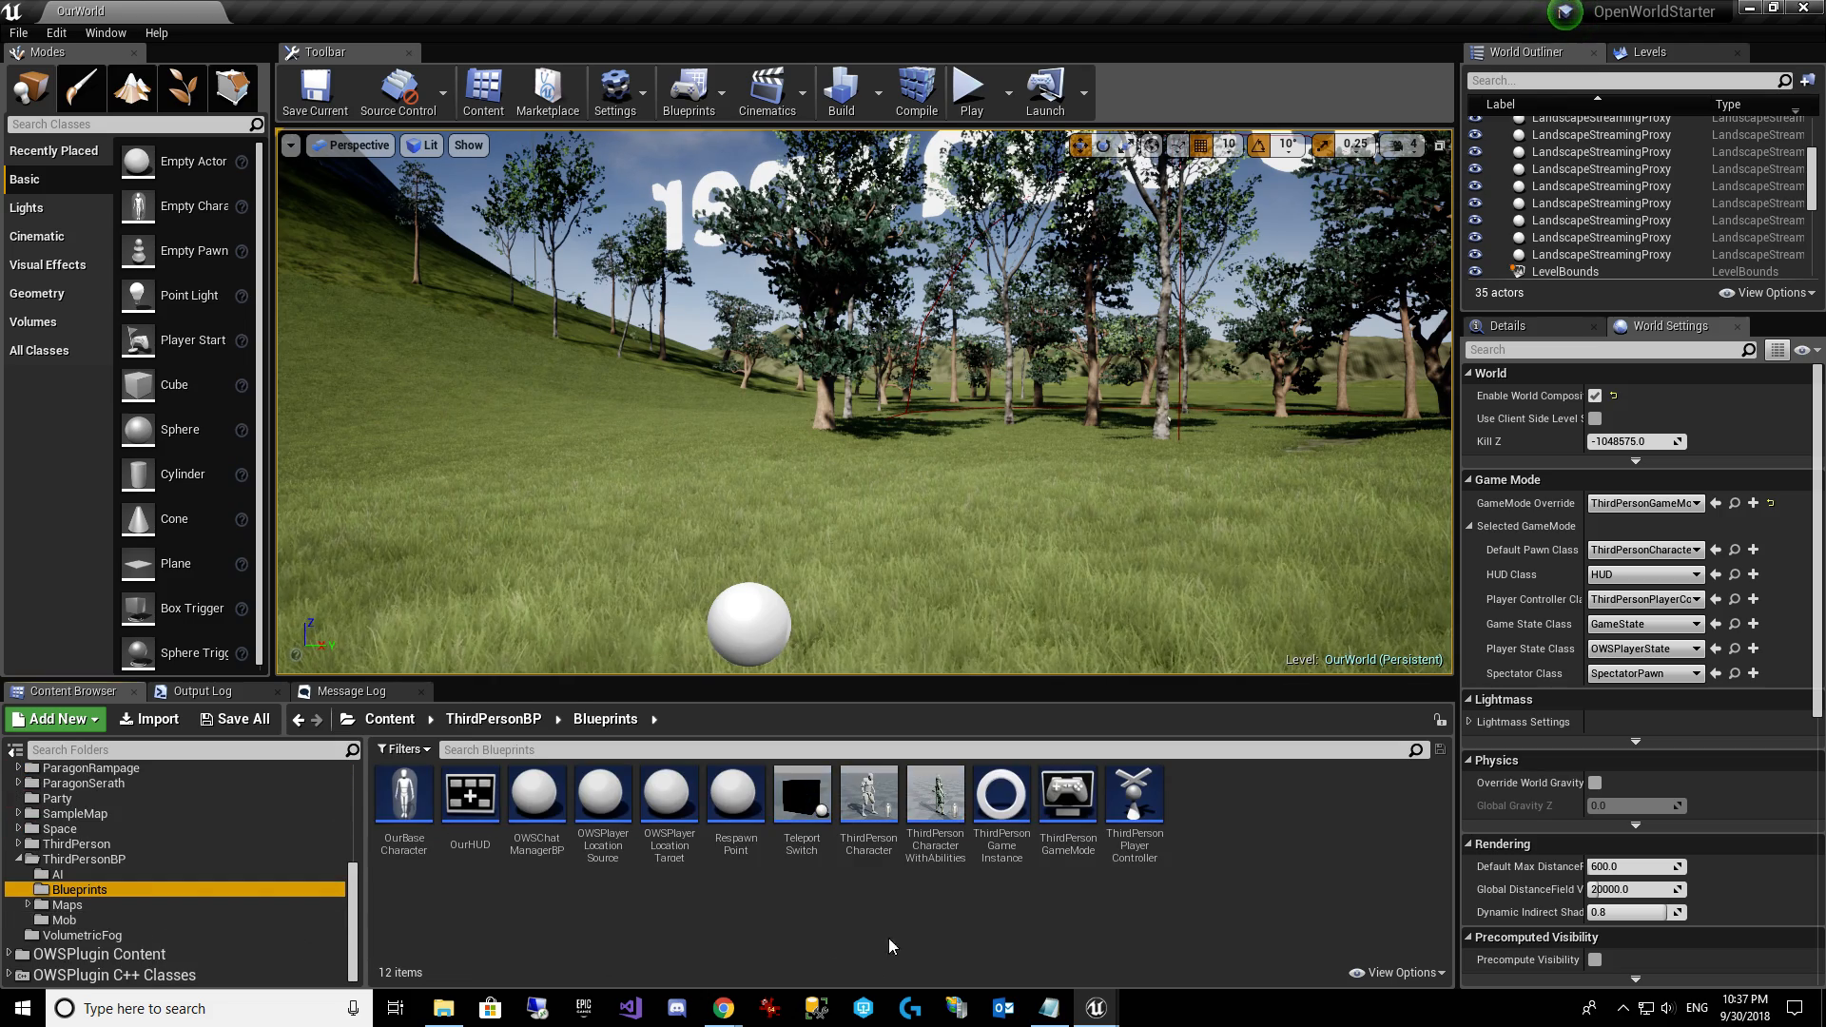
{"action": "double_click", "coordinate": [1070, 807]}
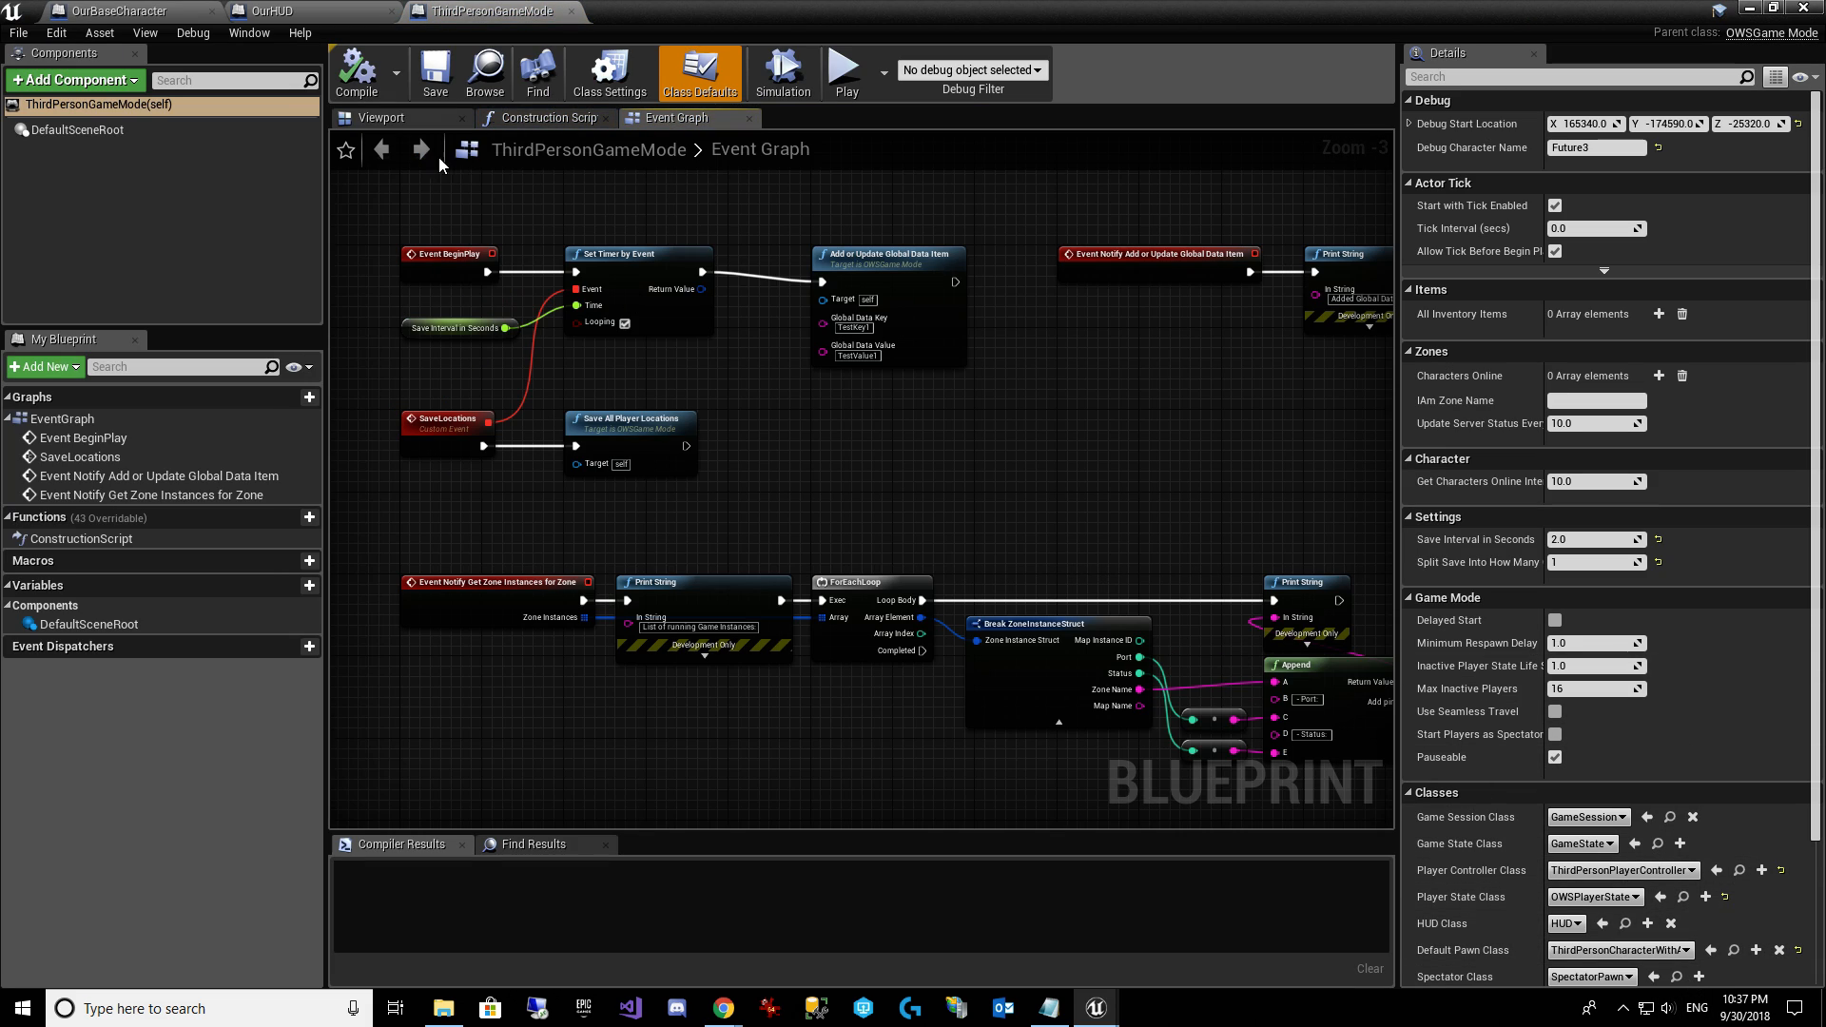
{"action": "left_click", "coordinate": [570, 11]}
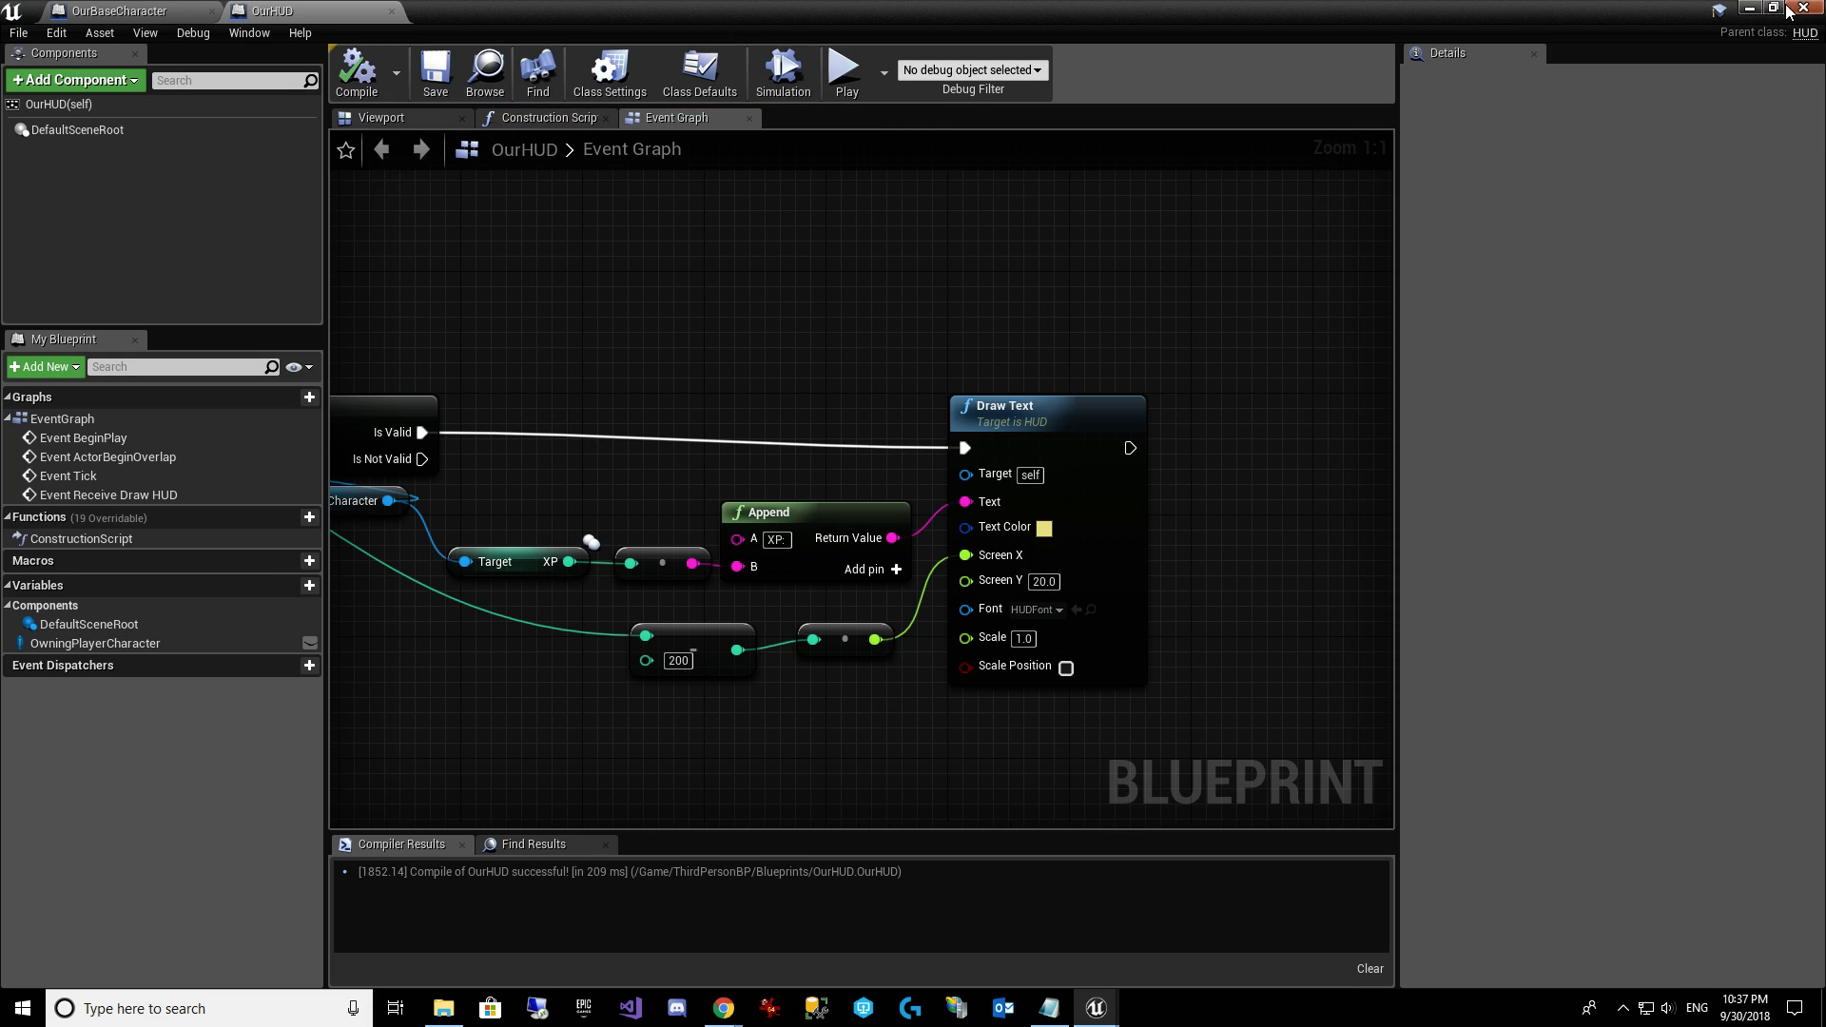
Set the HUD Class of the level's selected game mode to OurHUD in the World Settings.
{"action": "left_click", "coordinate": [1750, 8]}
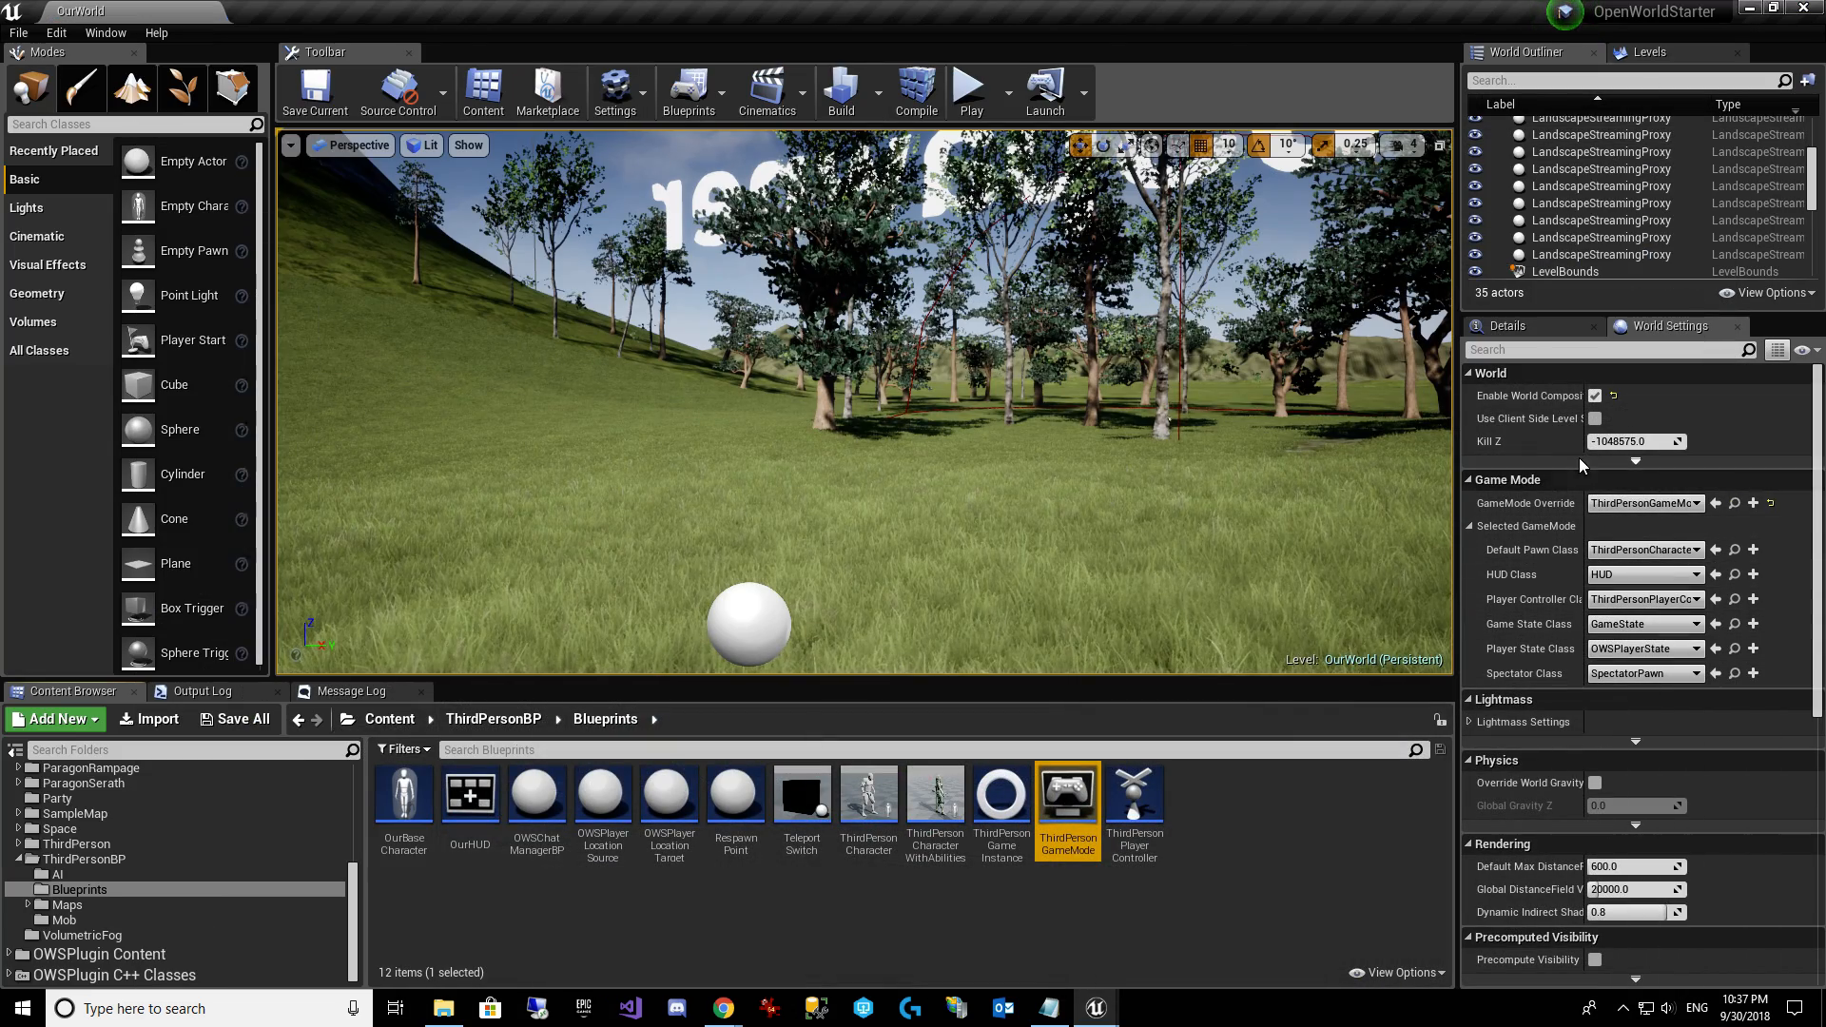
{"action": "left_click", "coordinate": [1641, 575]}
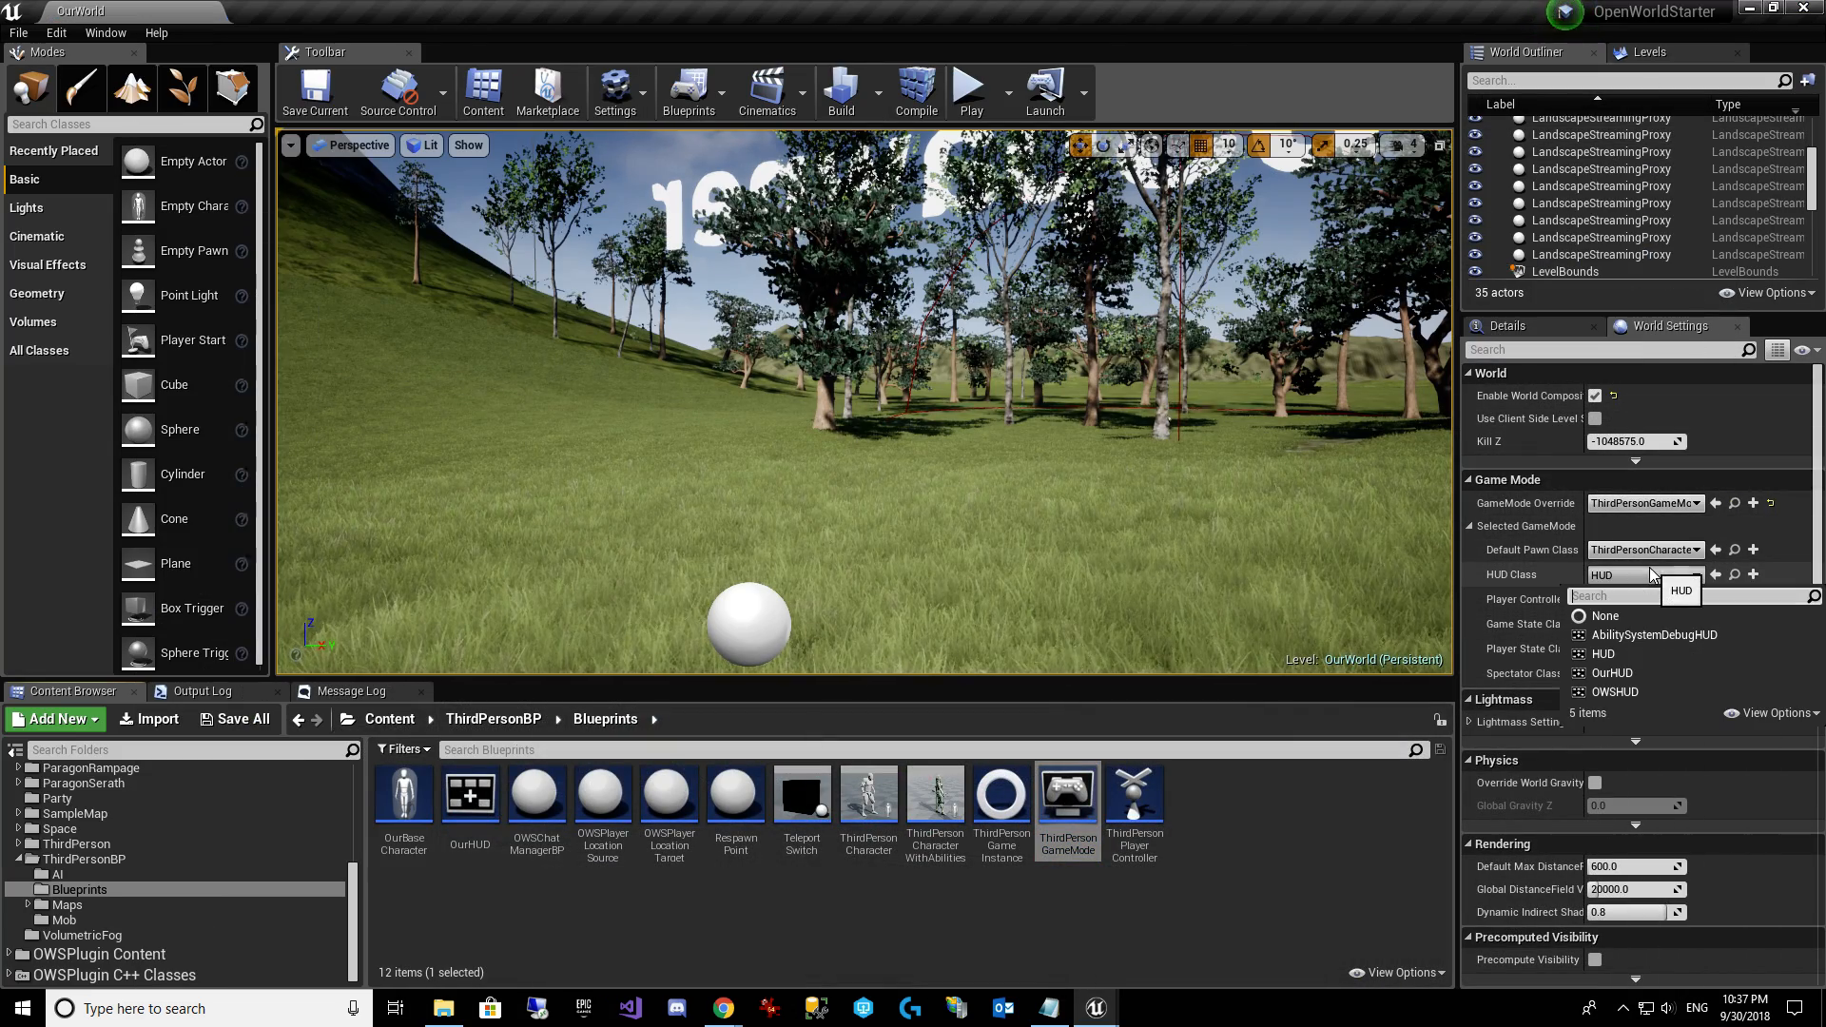
{"action": "left_click", "coordinate": [1634, 672]}
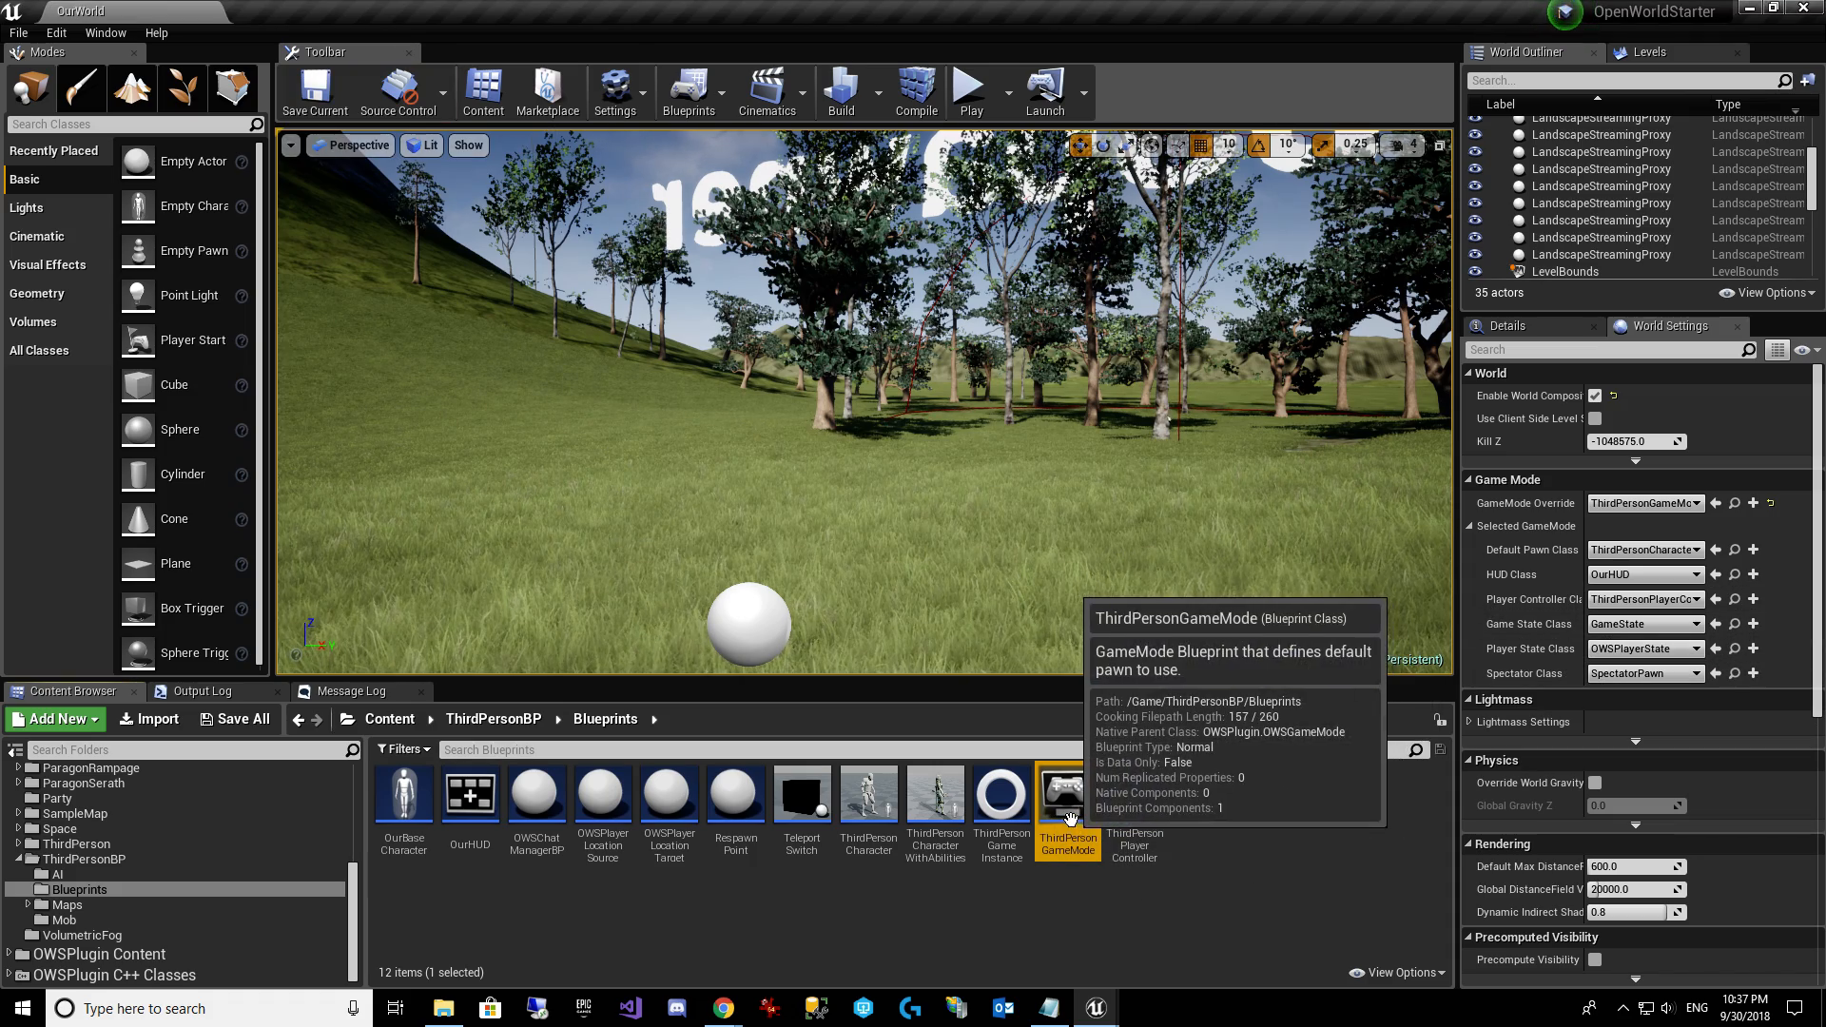
Play the level, move the character forward to check the XP text on the HUD, and stop the session.
{"action": "left_click", "coordinate": [983, 107]}
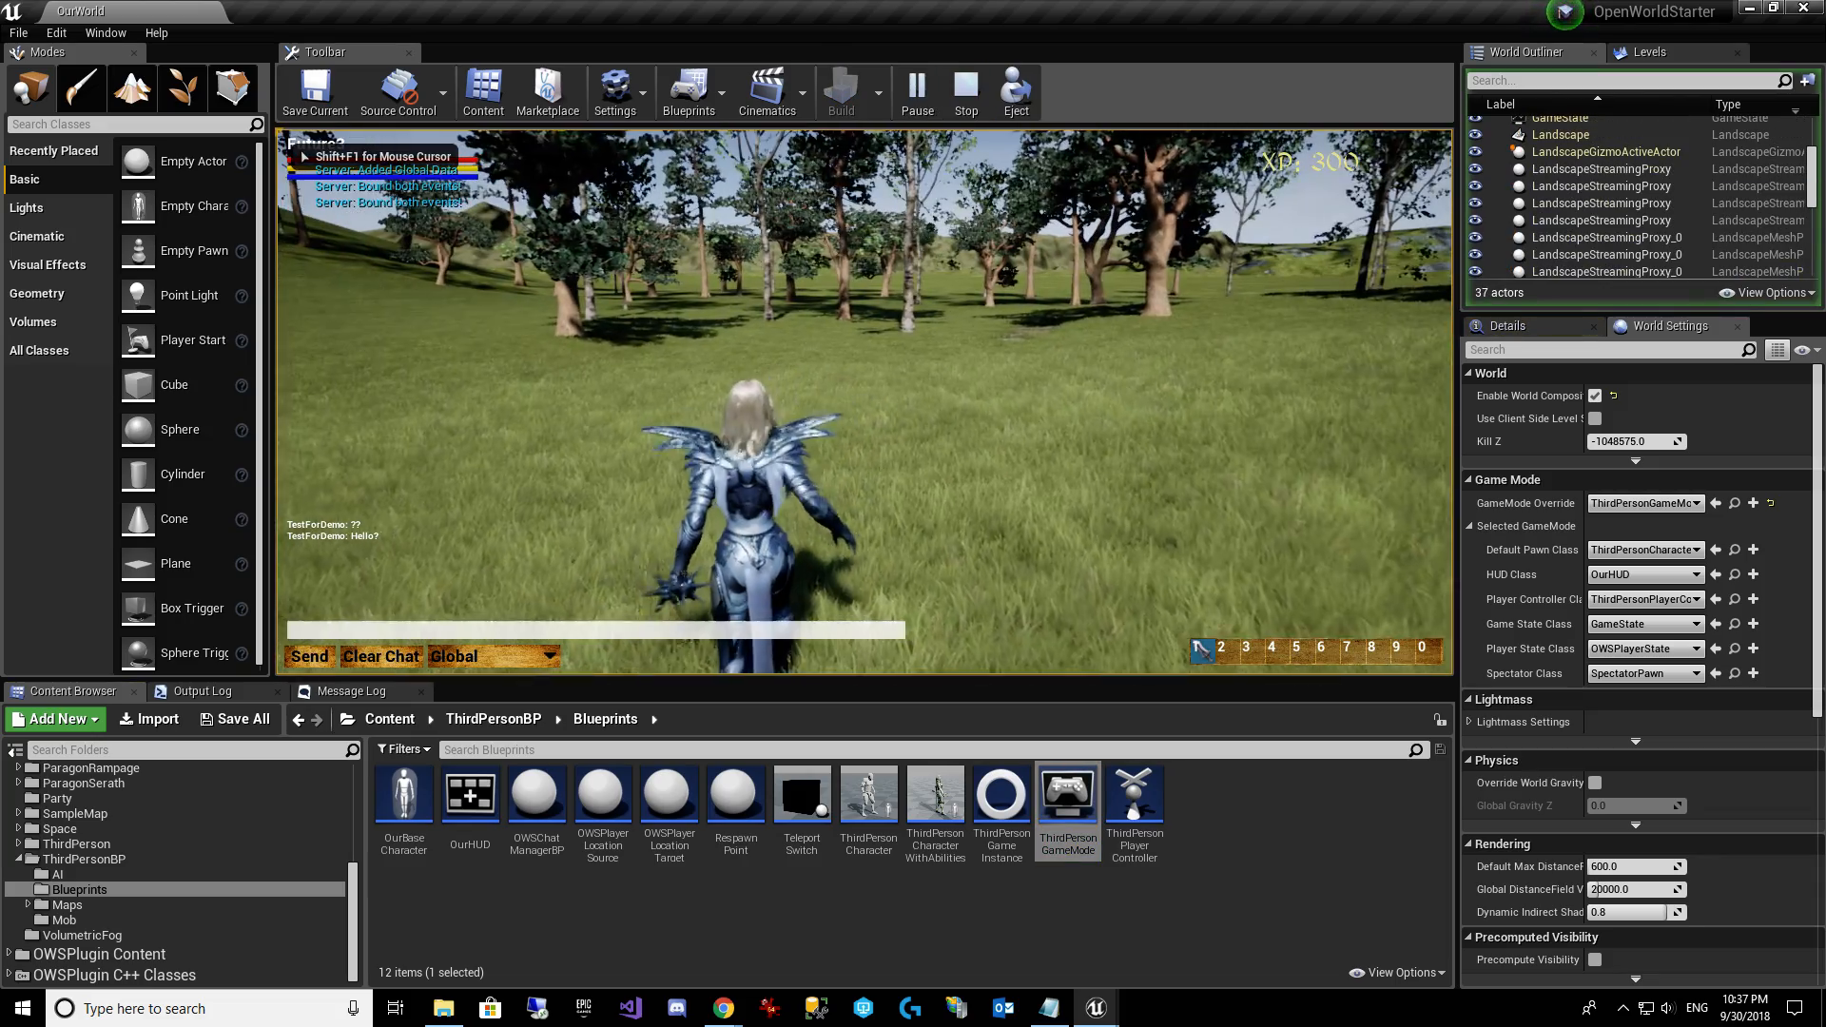
{"action": "key", "text": "w"}
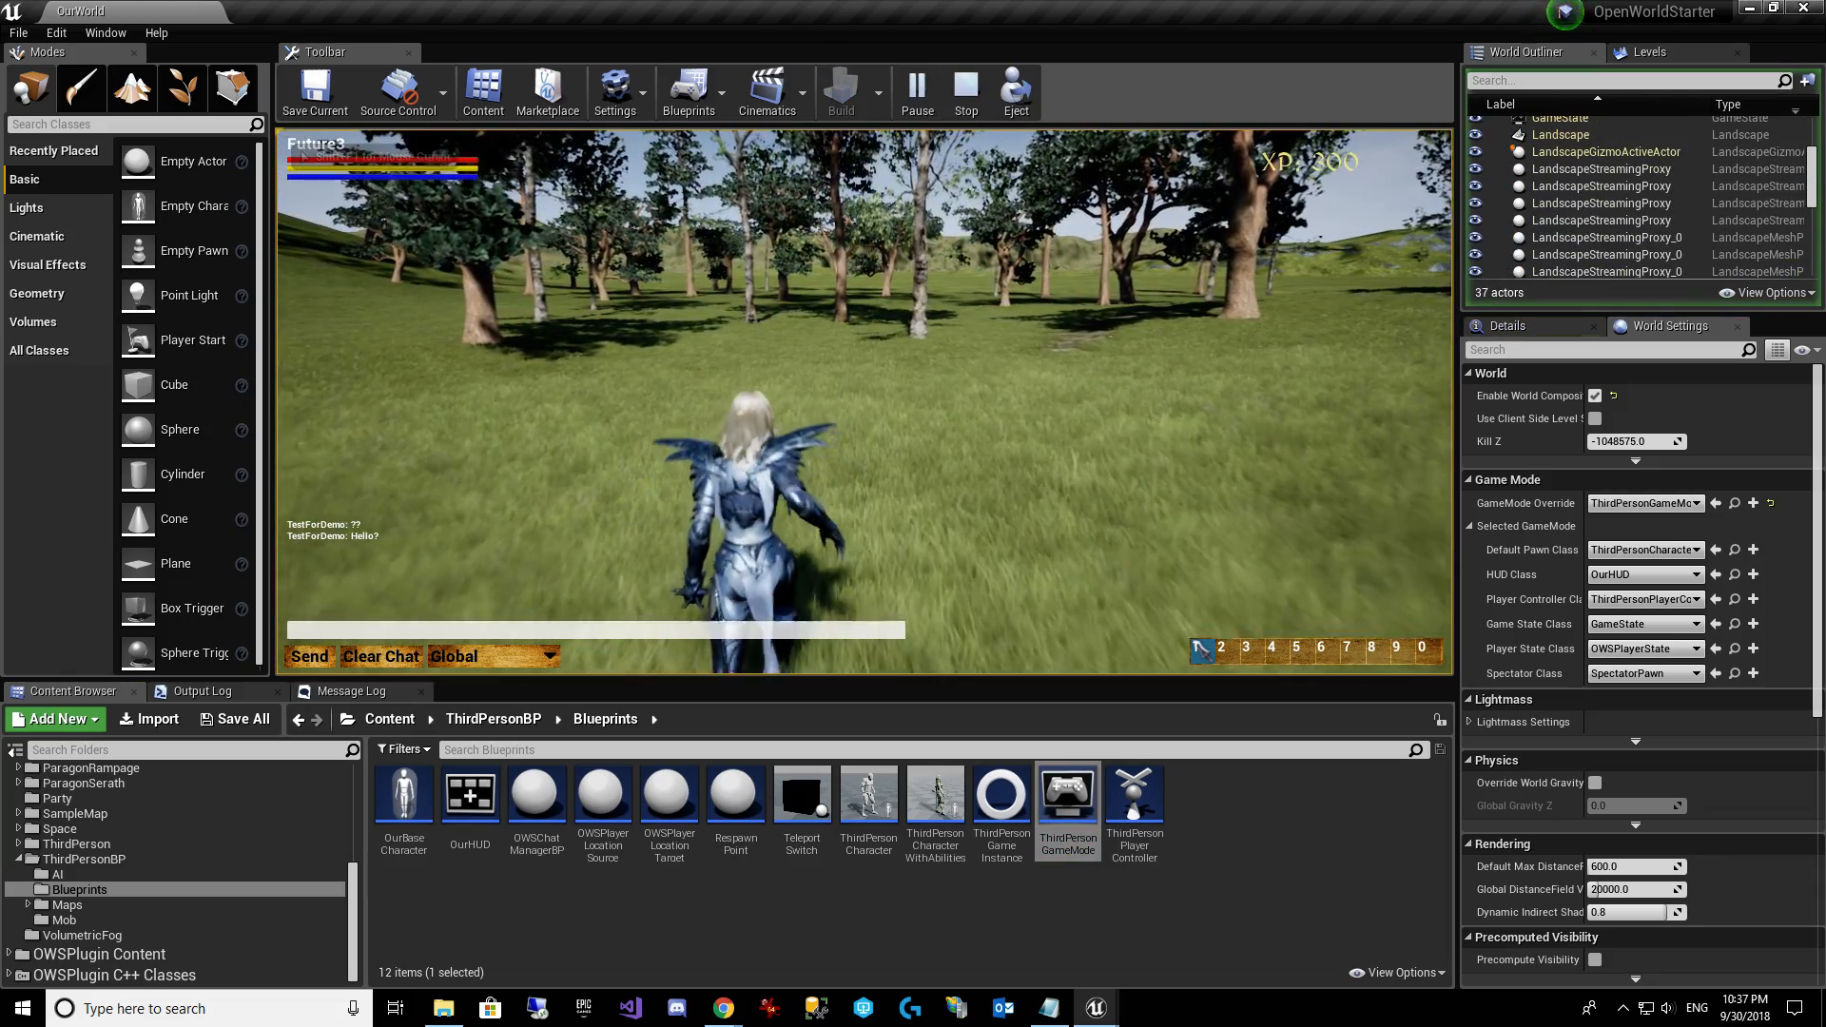
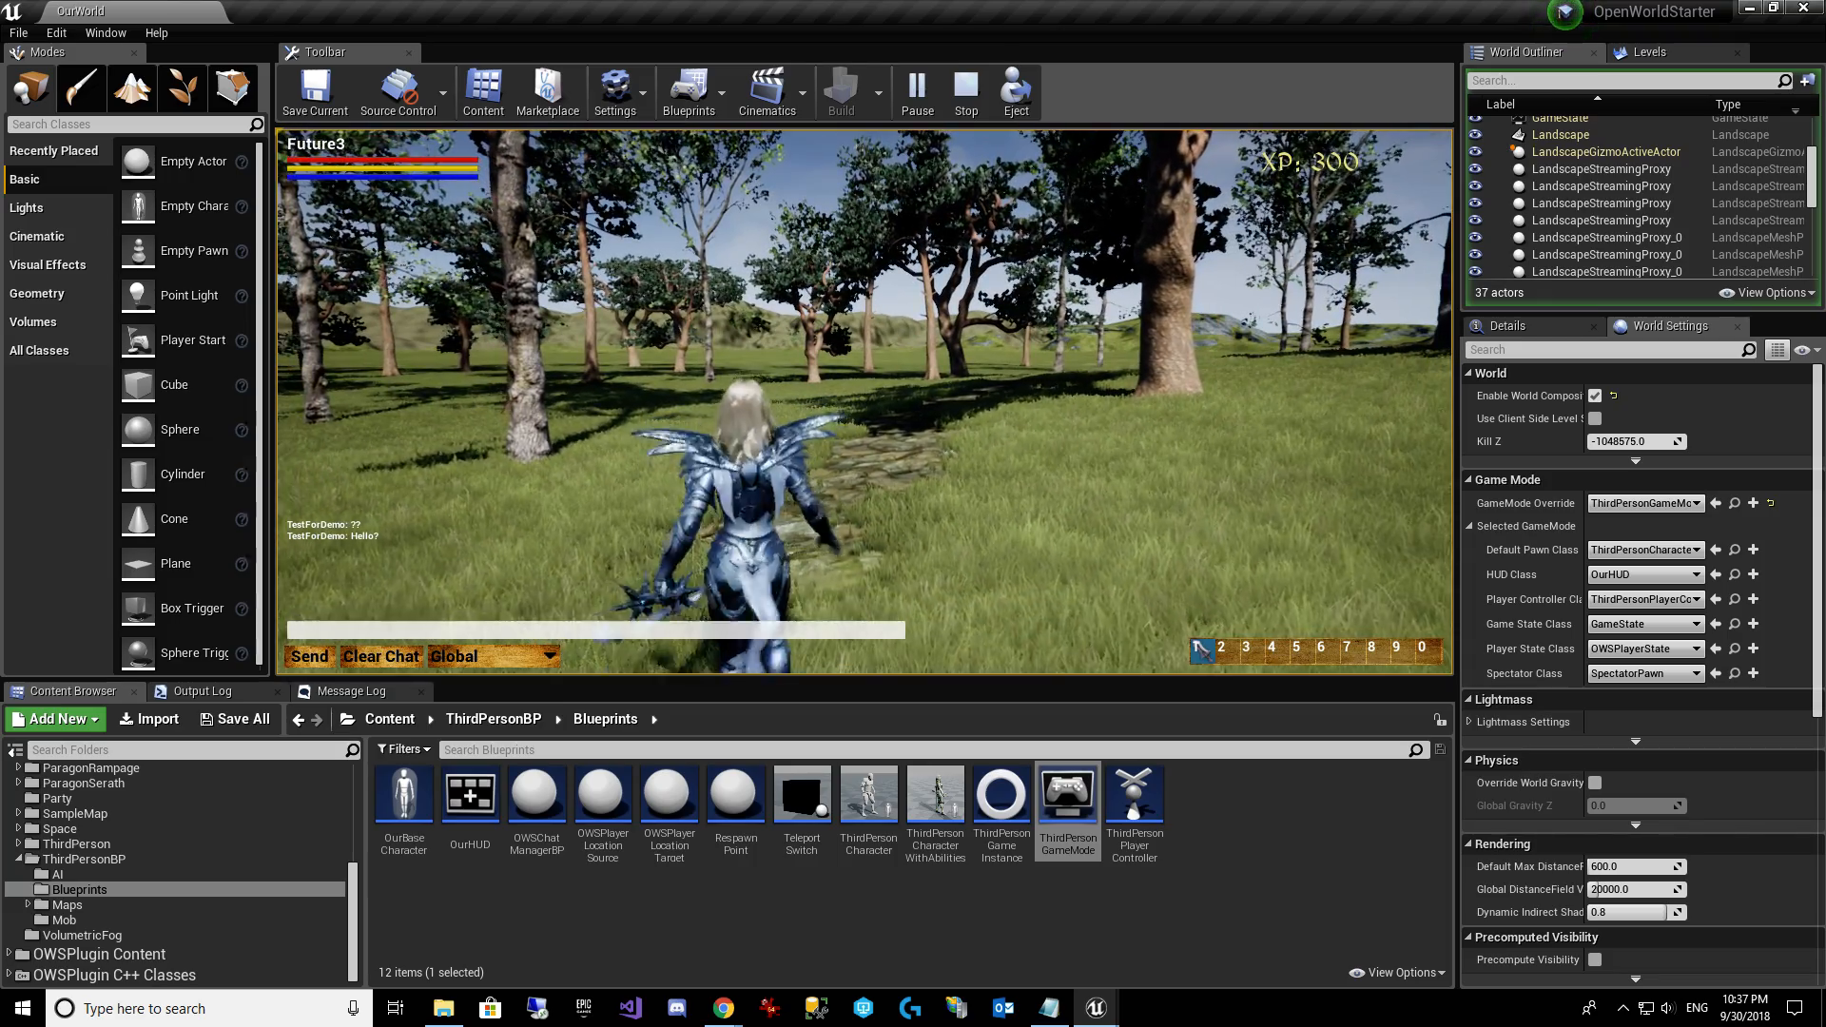
{"action": "key", "text": "w"}
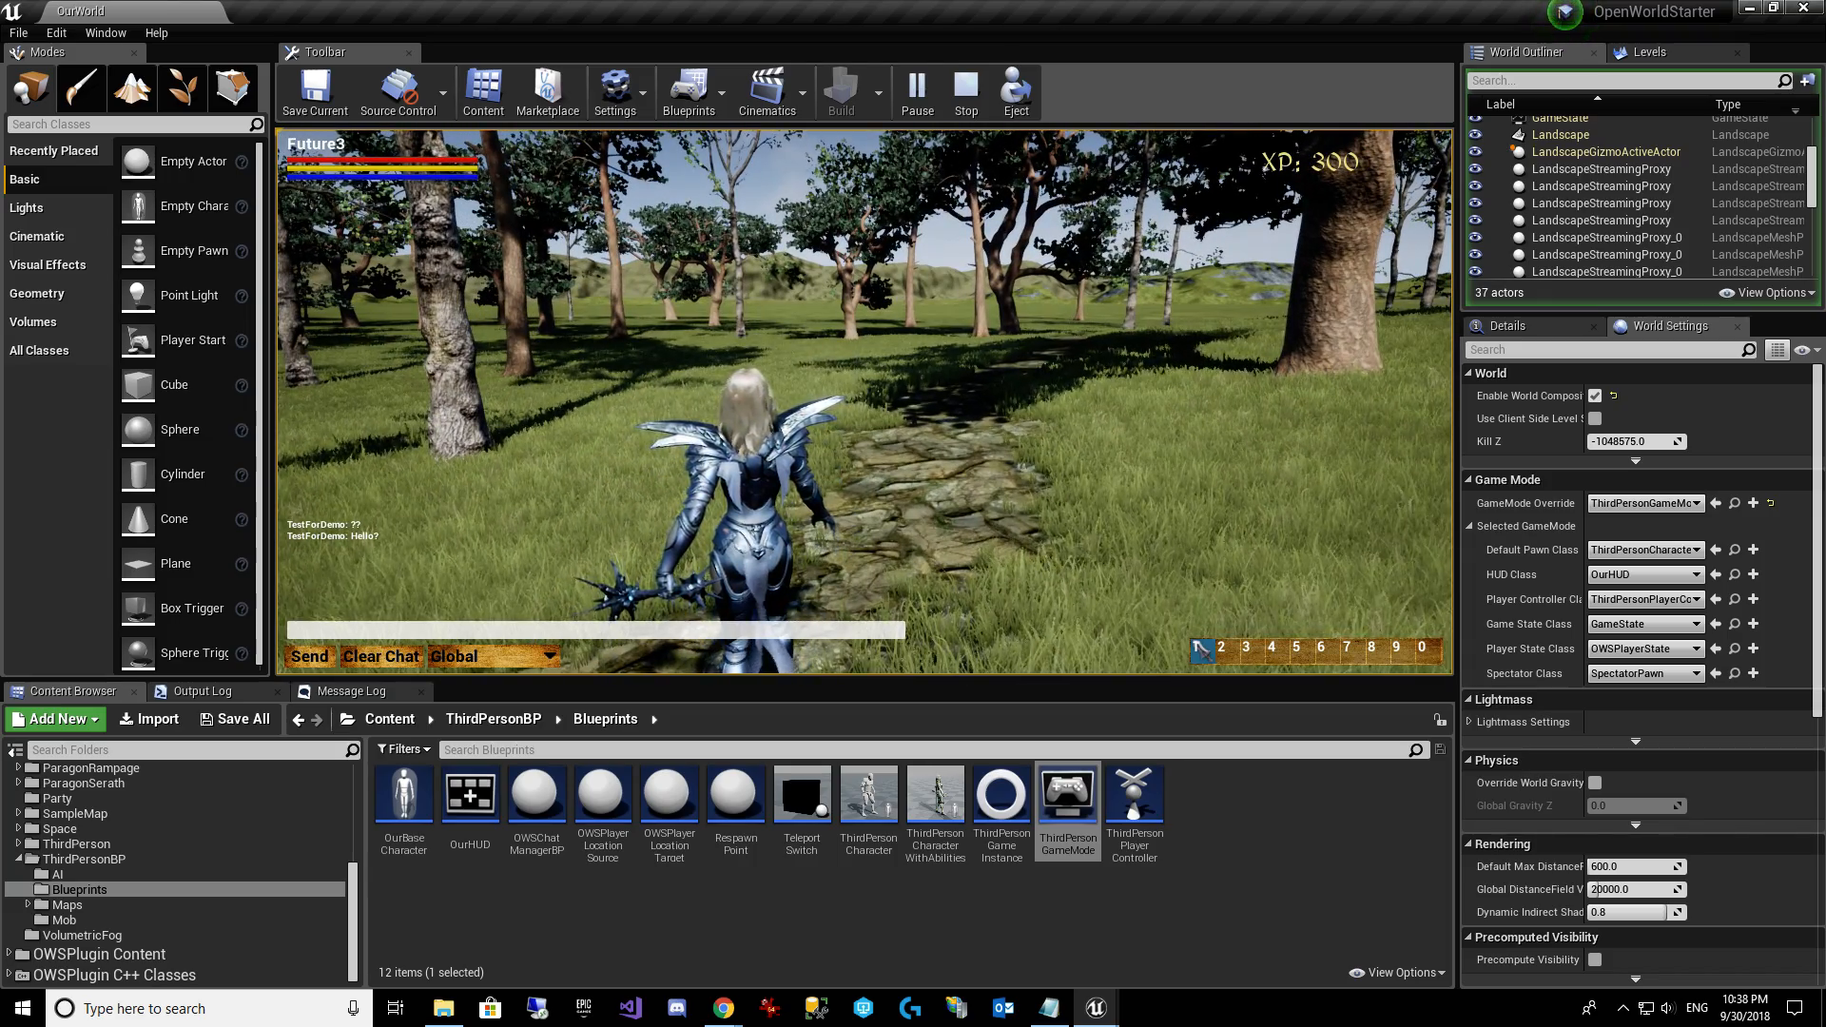
{"action": "key", "text": "Escape"}
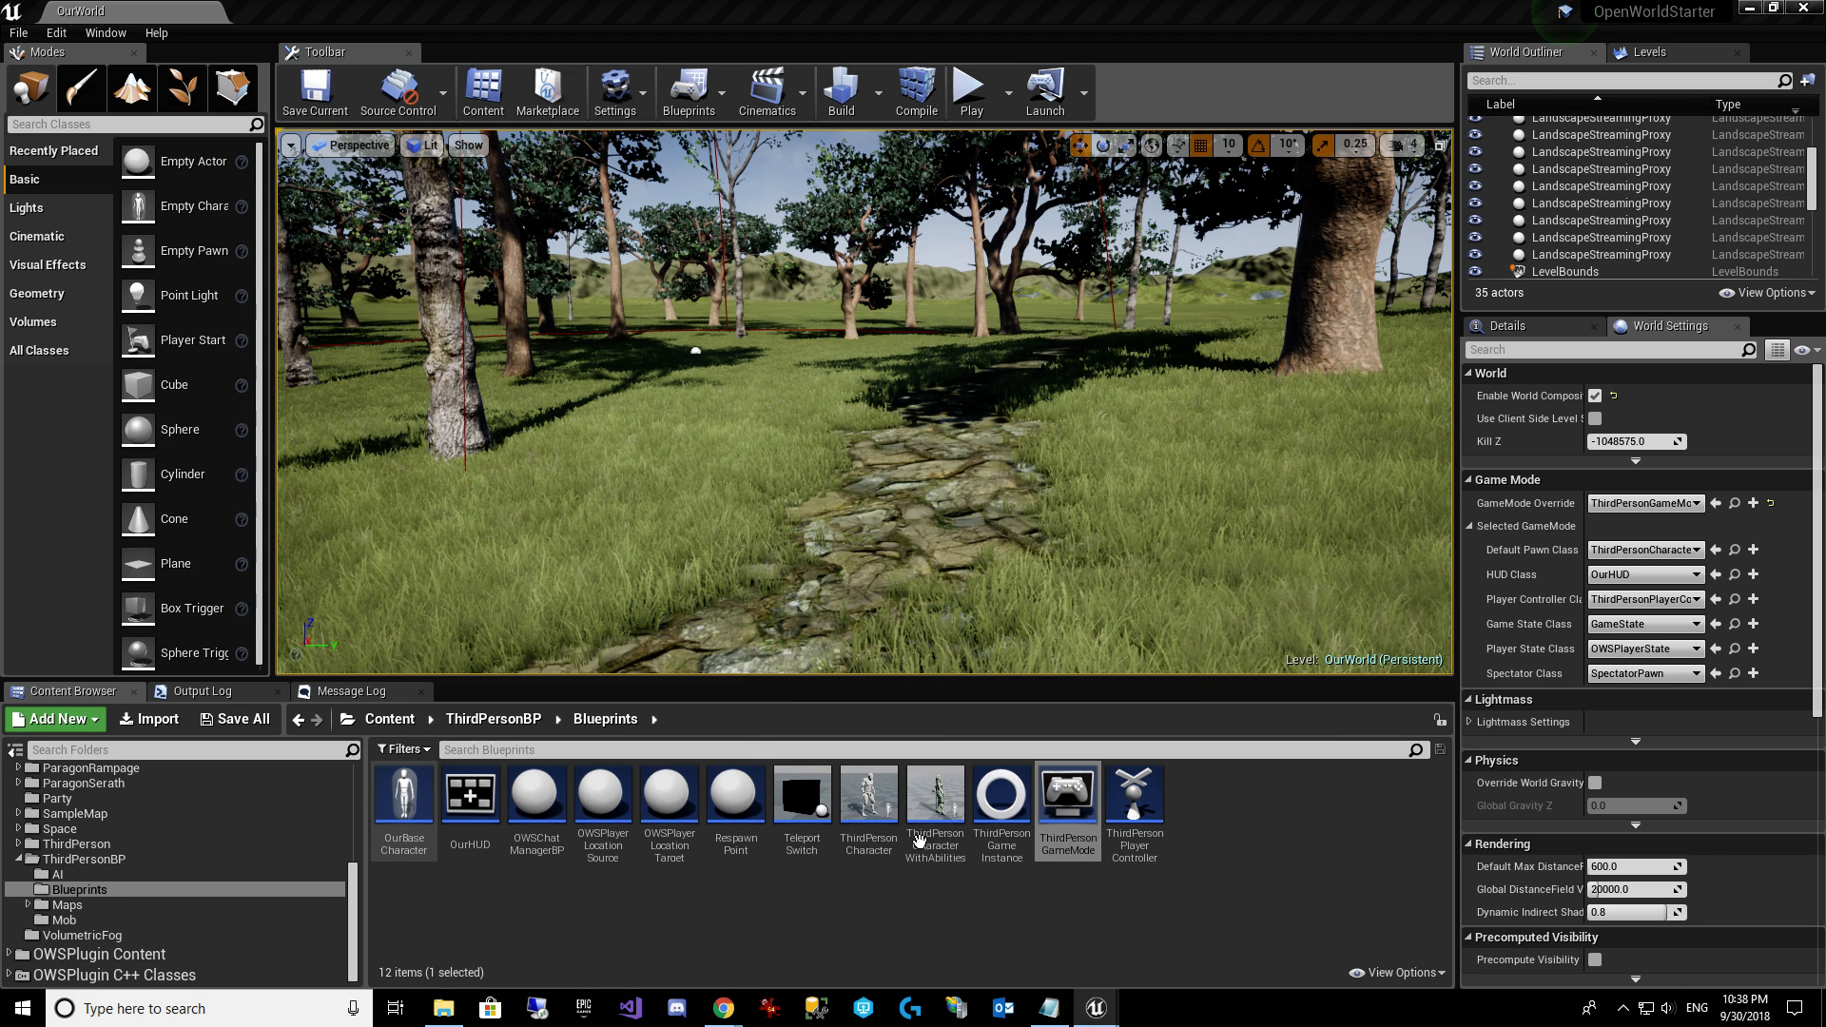
Open the ThirdPersonCharacterWithAbilities blueprint and add a new function named GainXP.
{"action": "double_click", "coordinate": [937, 799]}
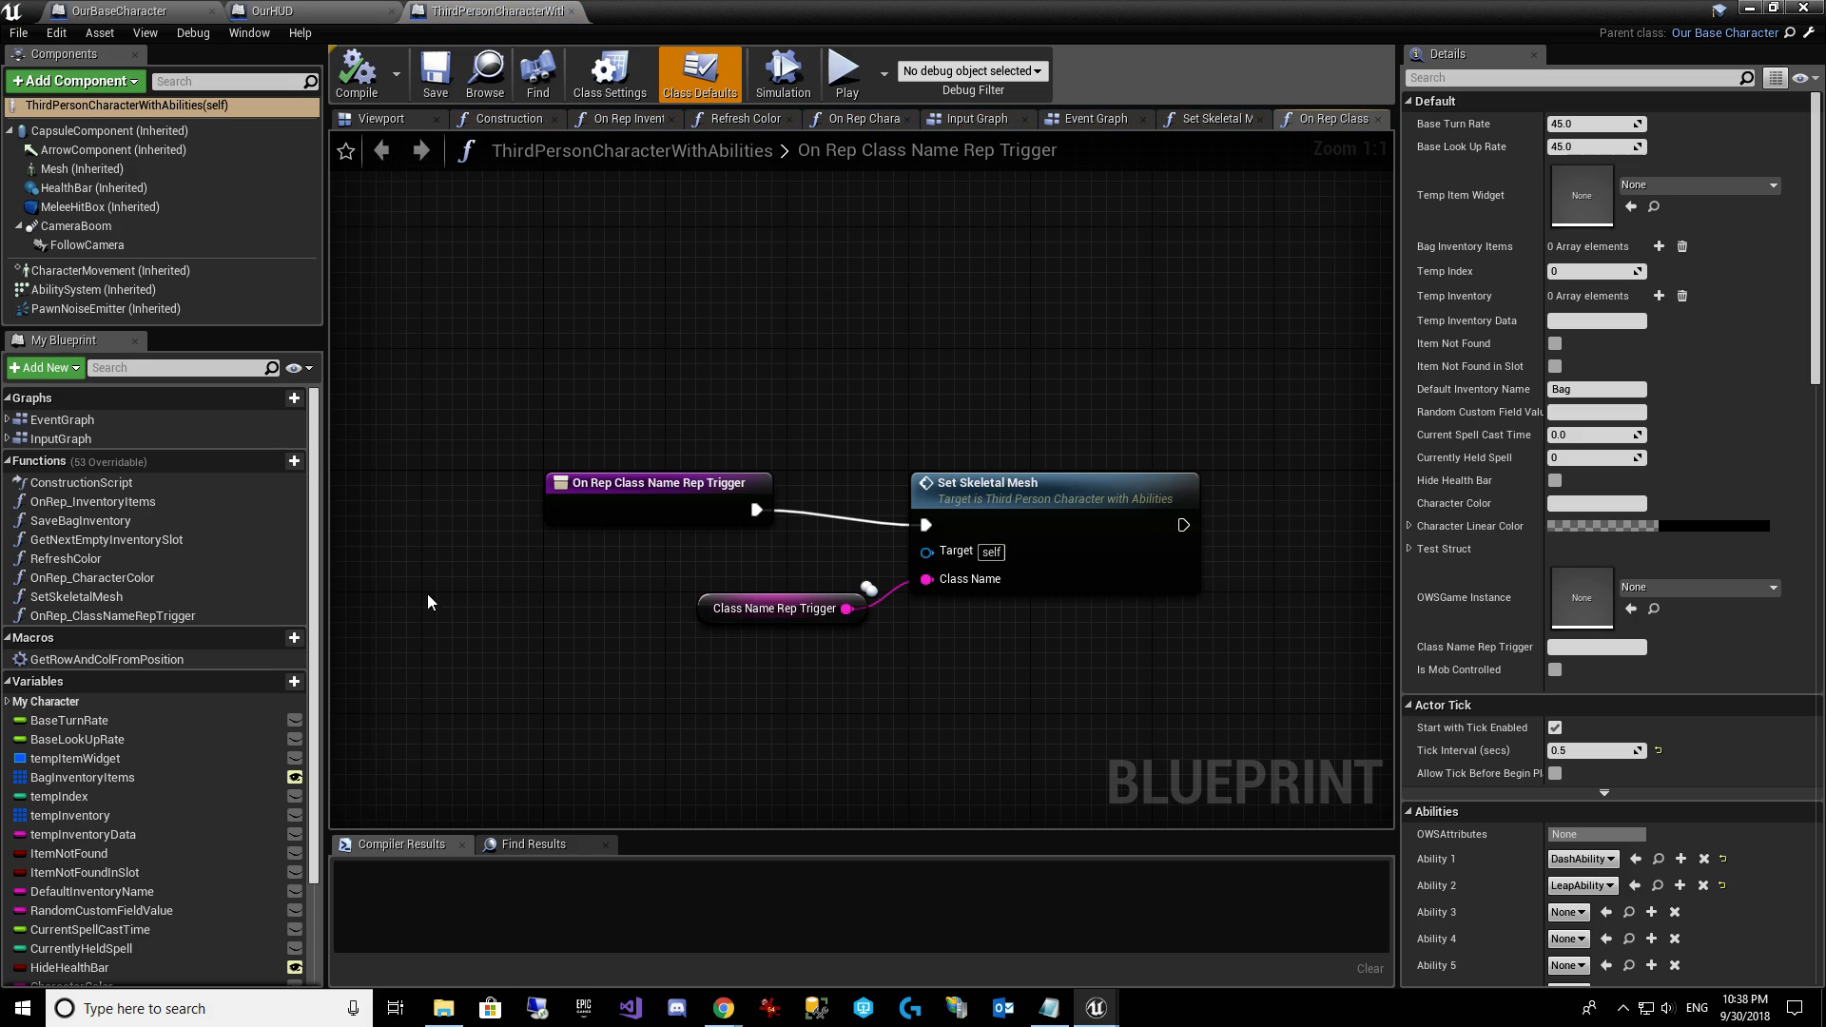
{"action": "mouse_move", "coordinate": [255, 460]}
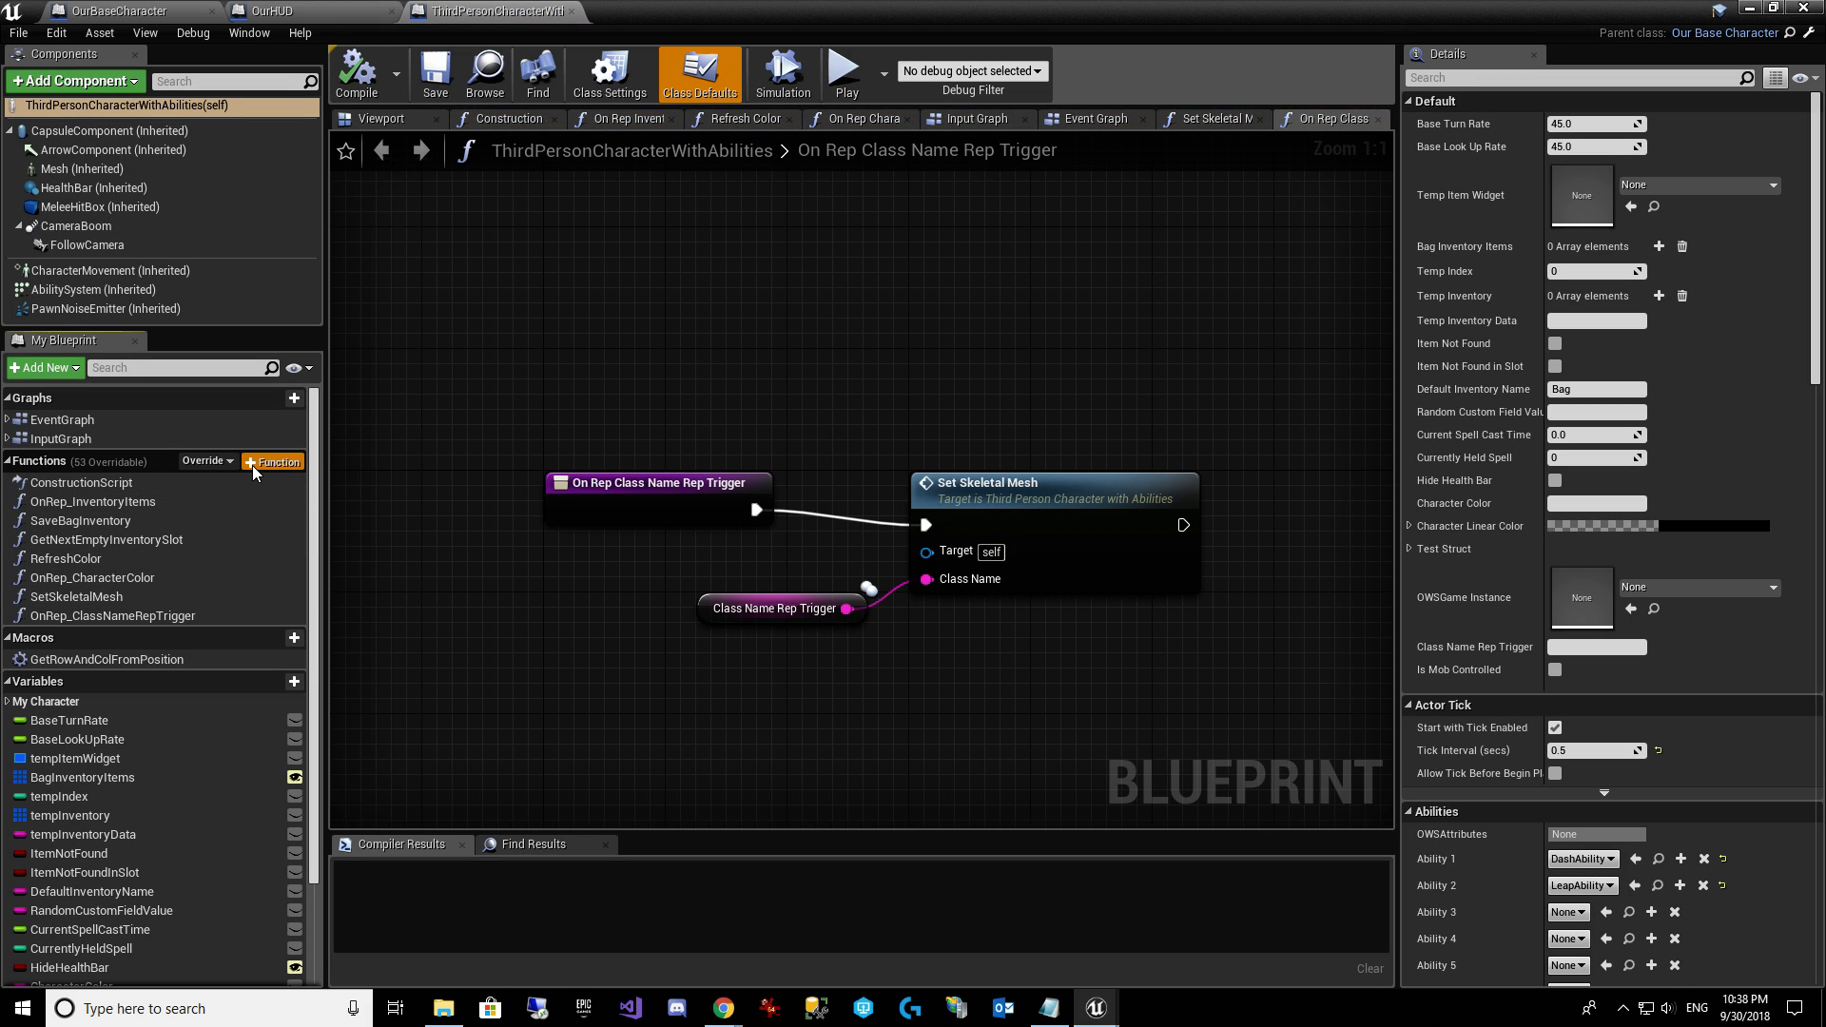
{"action": "left_click", "coordinate": [253, 465]}
{"action": "type", "text": "GainXP"}
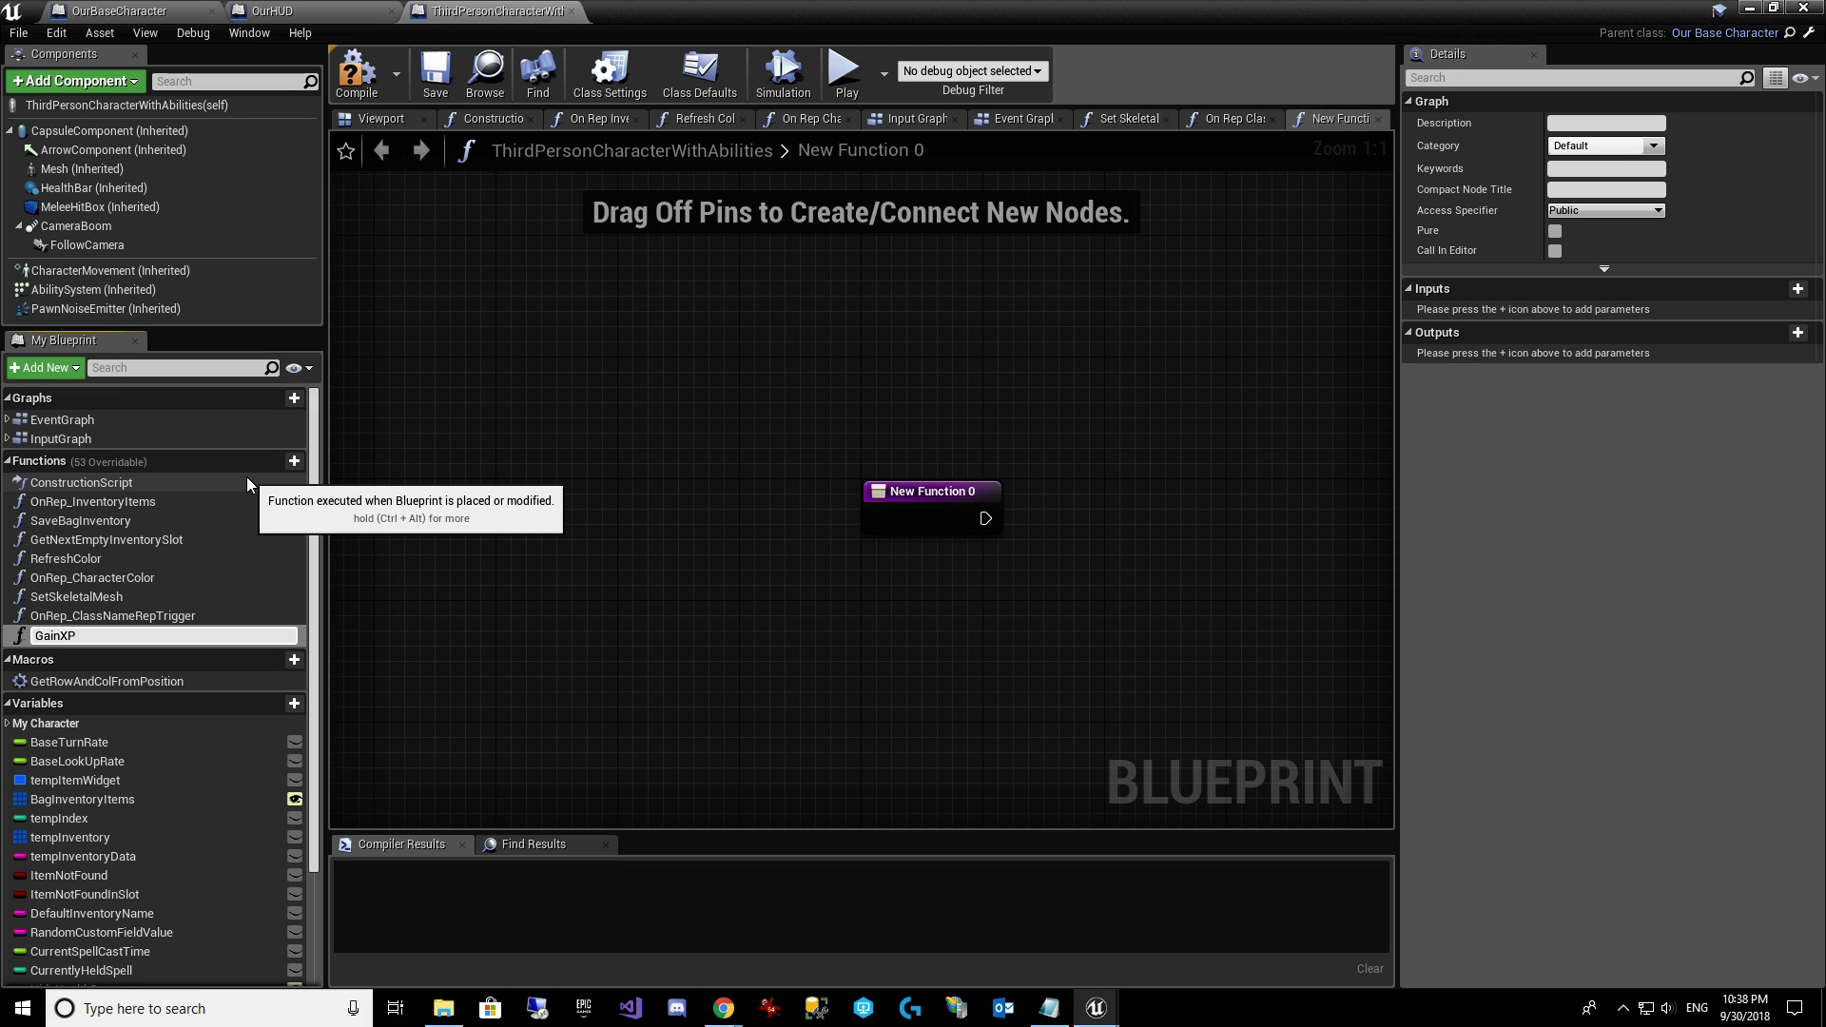
{"action": "key", "text": "Return"}
Add an Integer input parameter named XPToAdd to the GainXP function.
{"action": "left_click", "coordinate": [912, 525]}
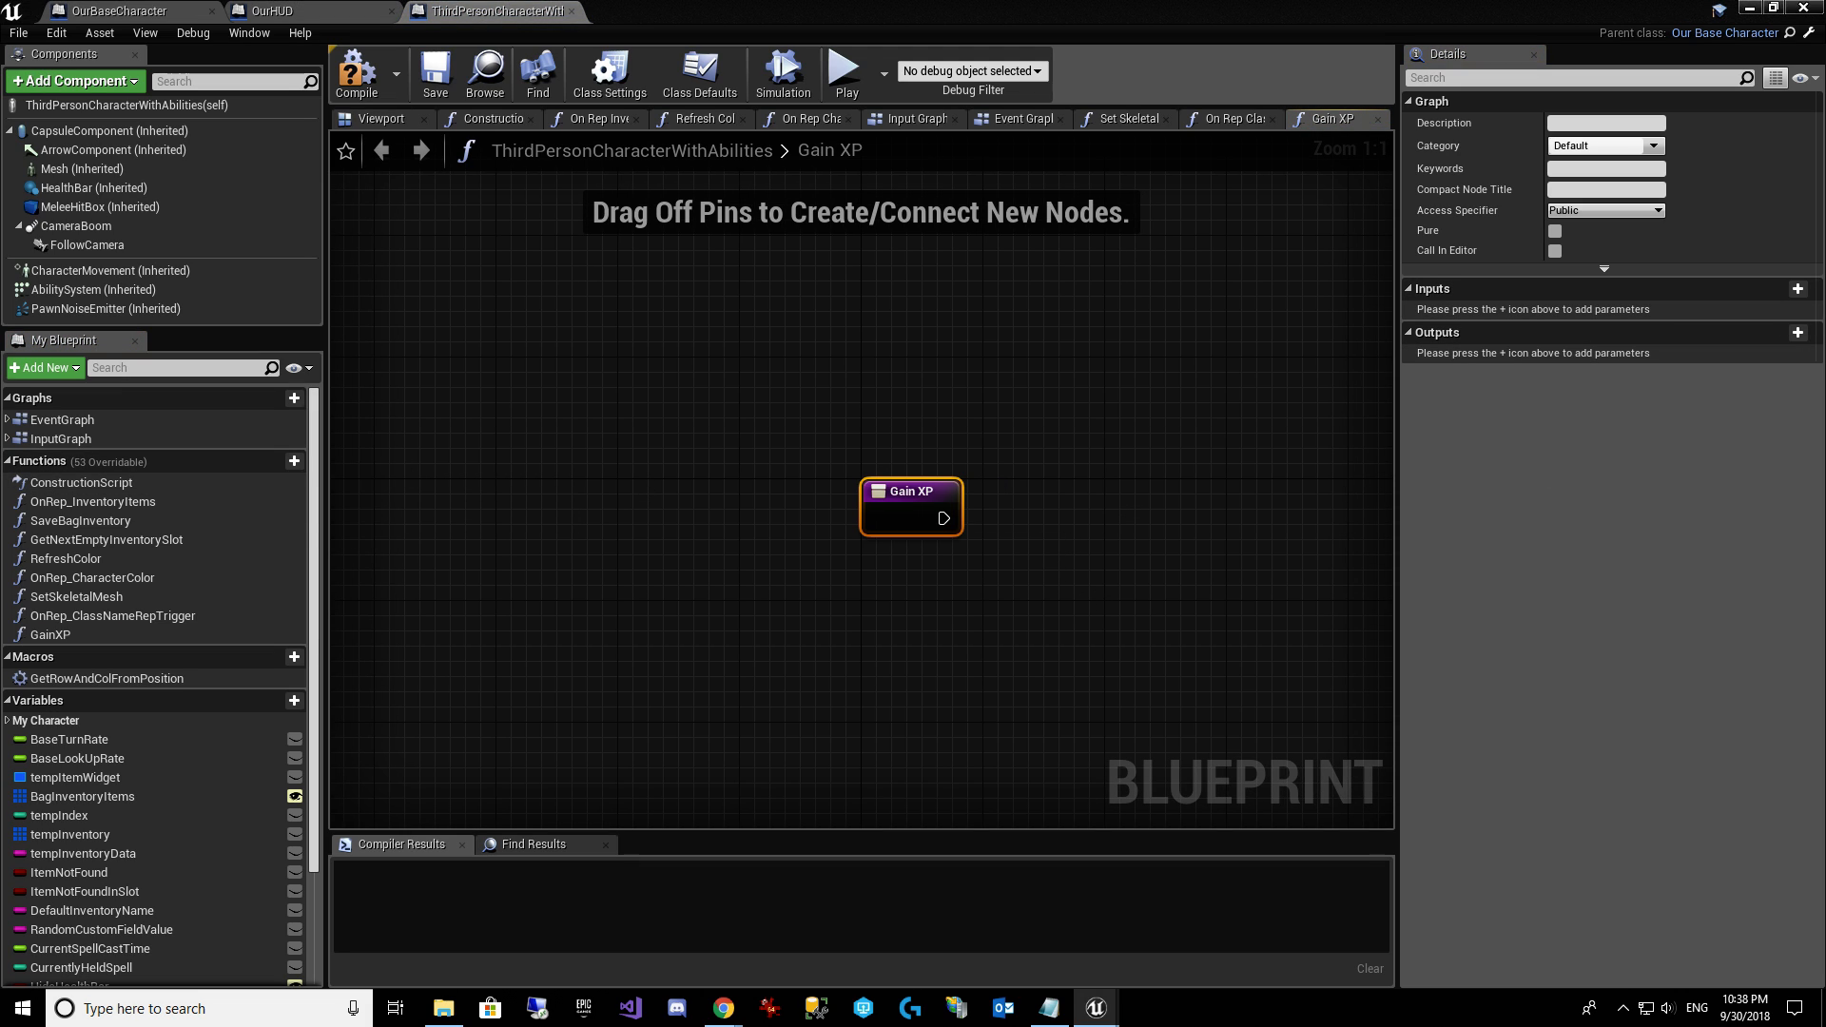
{"action": "left_click", "coordinate": [1797, 290]}
{"action": "left_click", "coordinate": [1611, 310]}
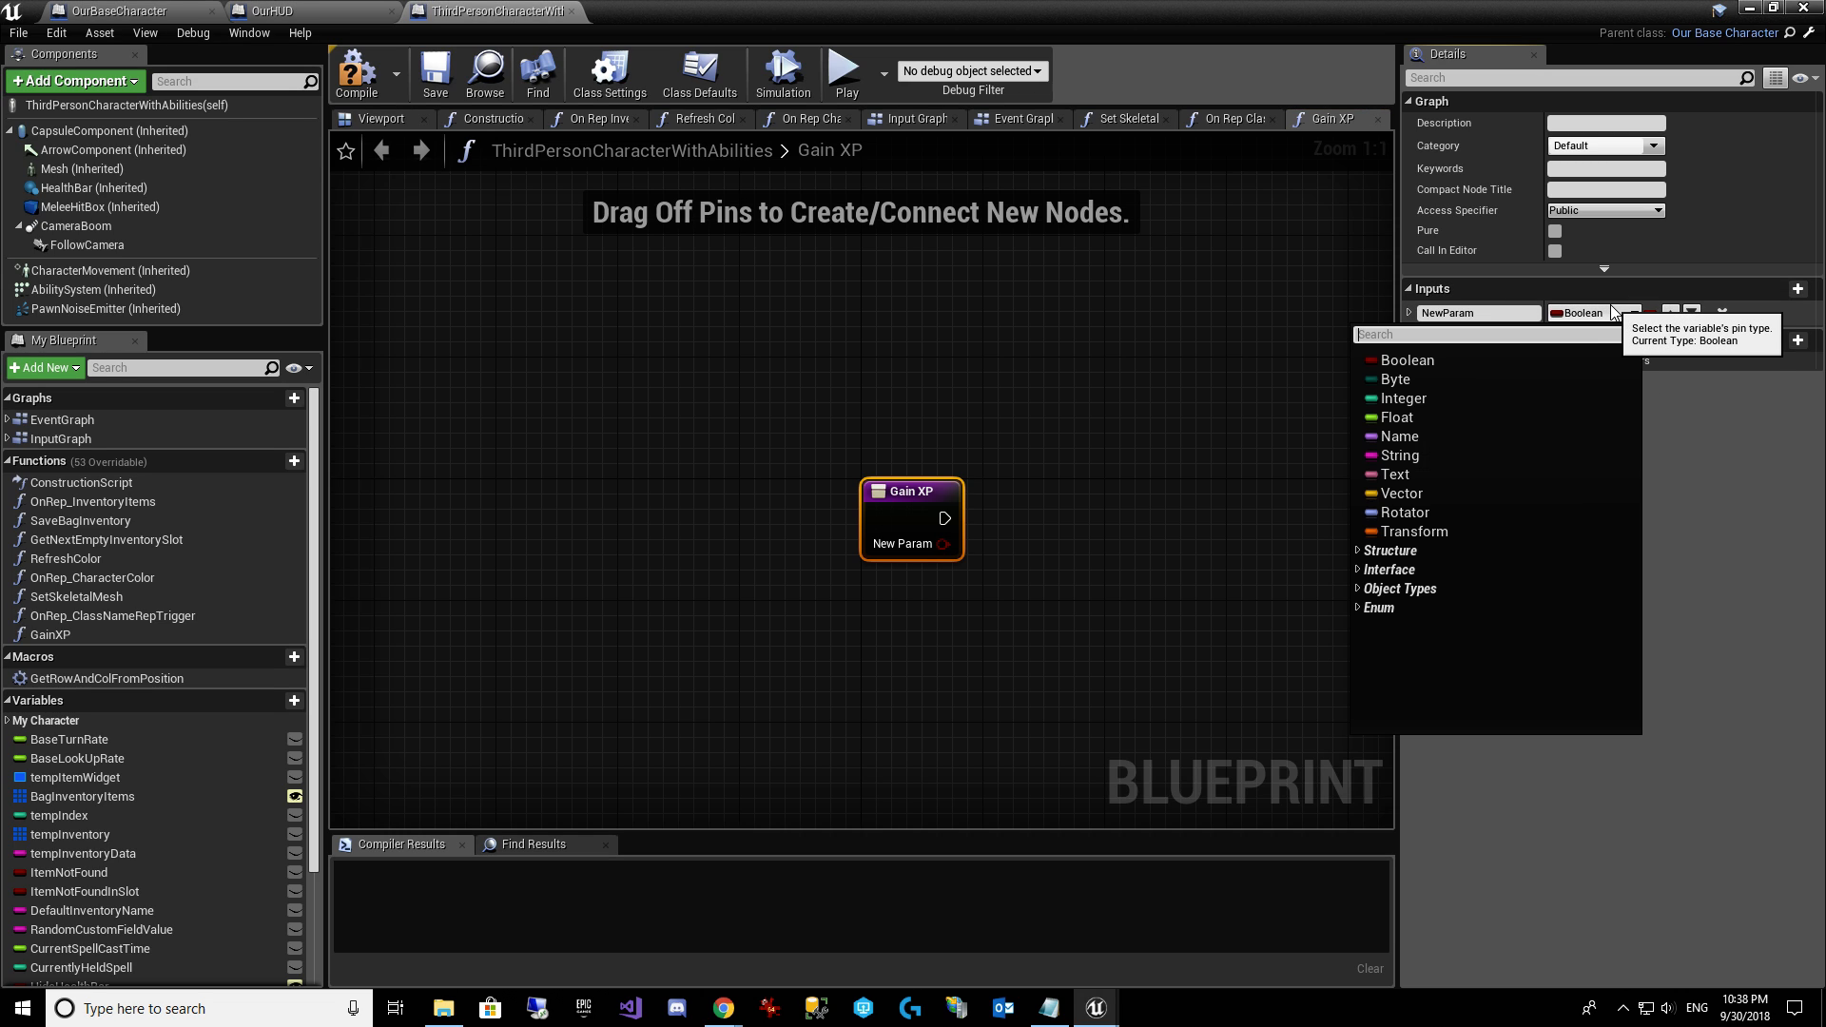
{"action": "left_click", "coordinate": [1459, 398]}
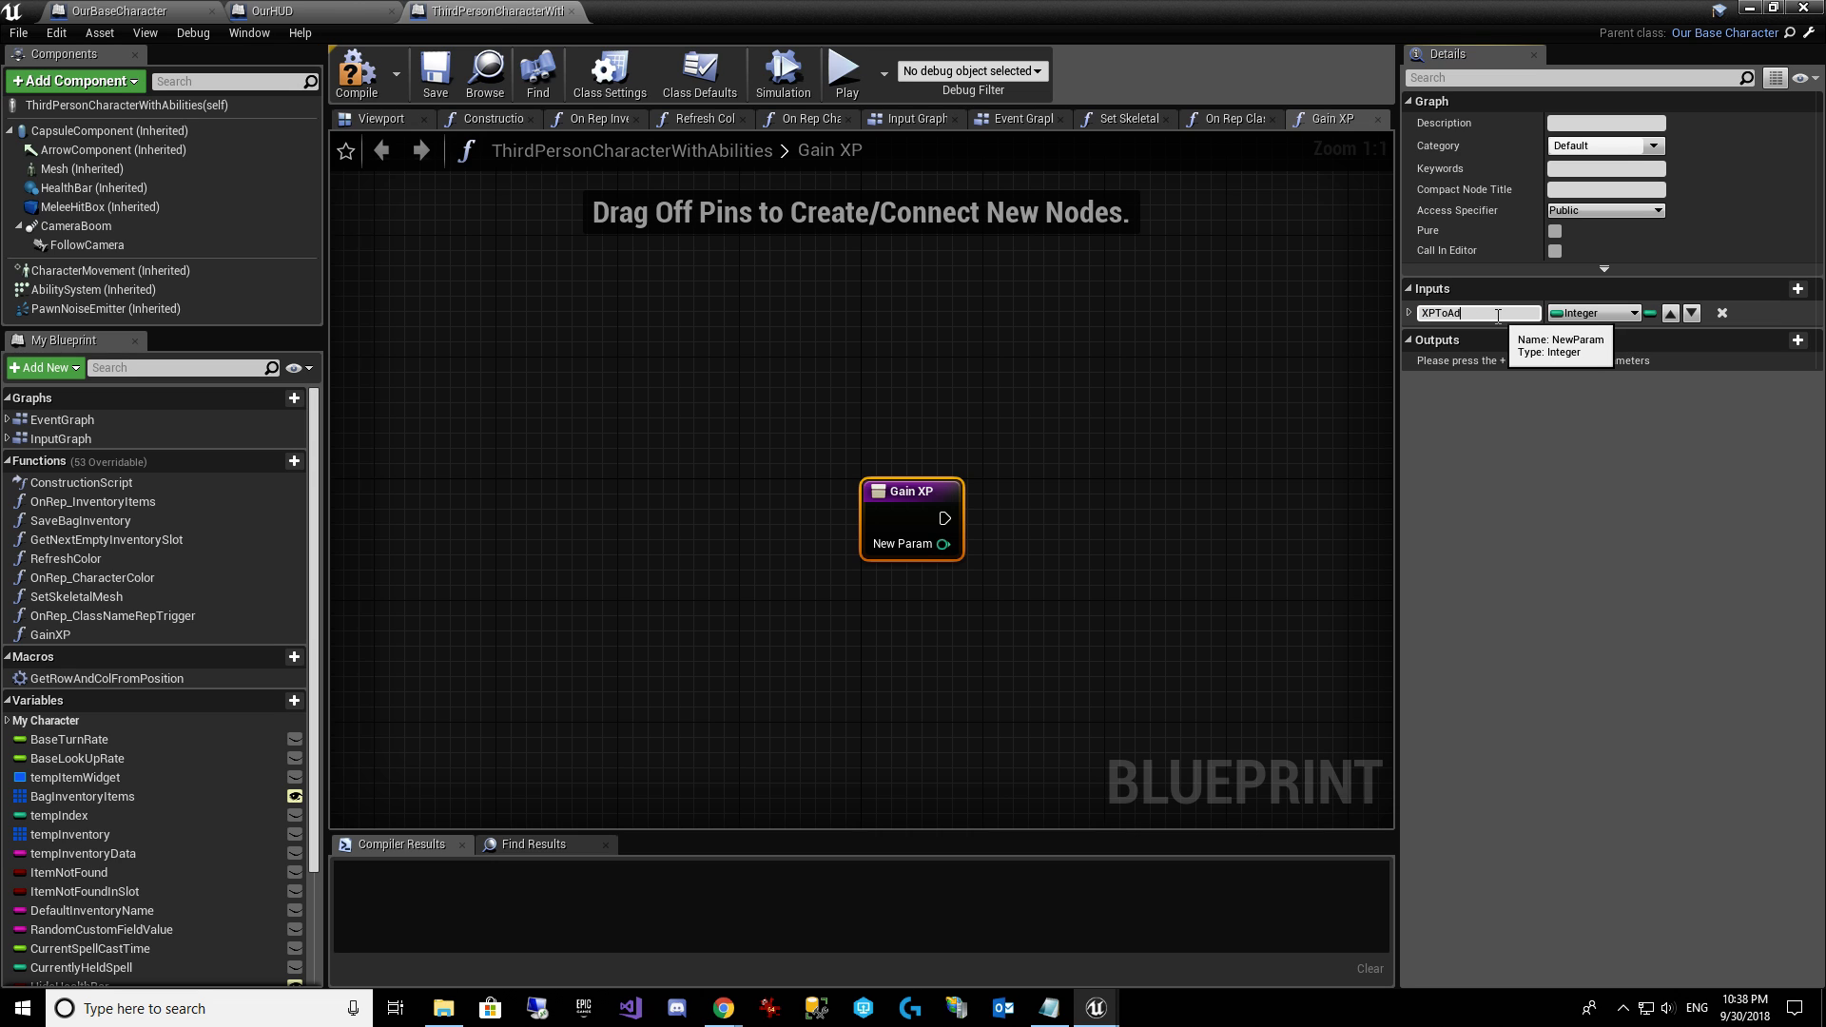
Add a Switch Has Authority node after the Gain XP entry node and line it up with it.
{"action": "right_click_drag", "start_coordinate": [1105, 559], "coordinate": [843, 461]}
{"action": "left_click_drag", "start_coordinate": [625, 410], "coordinate": [843, 403]}
{"action": "type", "text": "auth"}
{"action": "key", "text": "Return"}
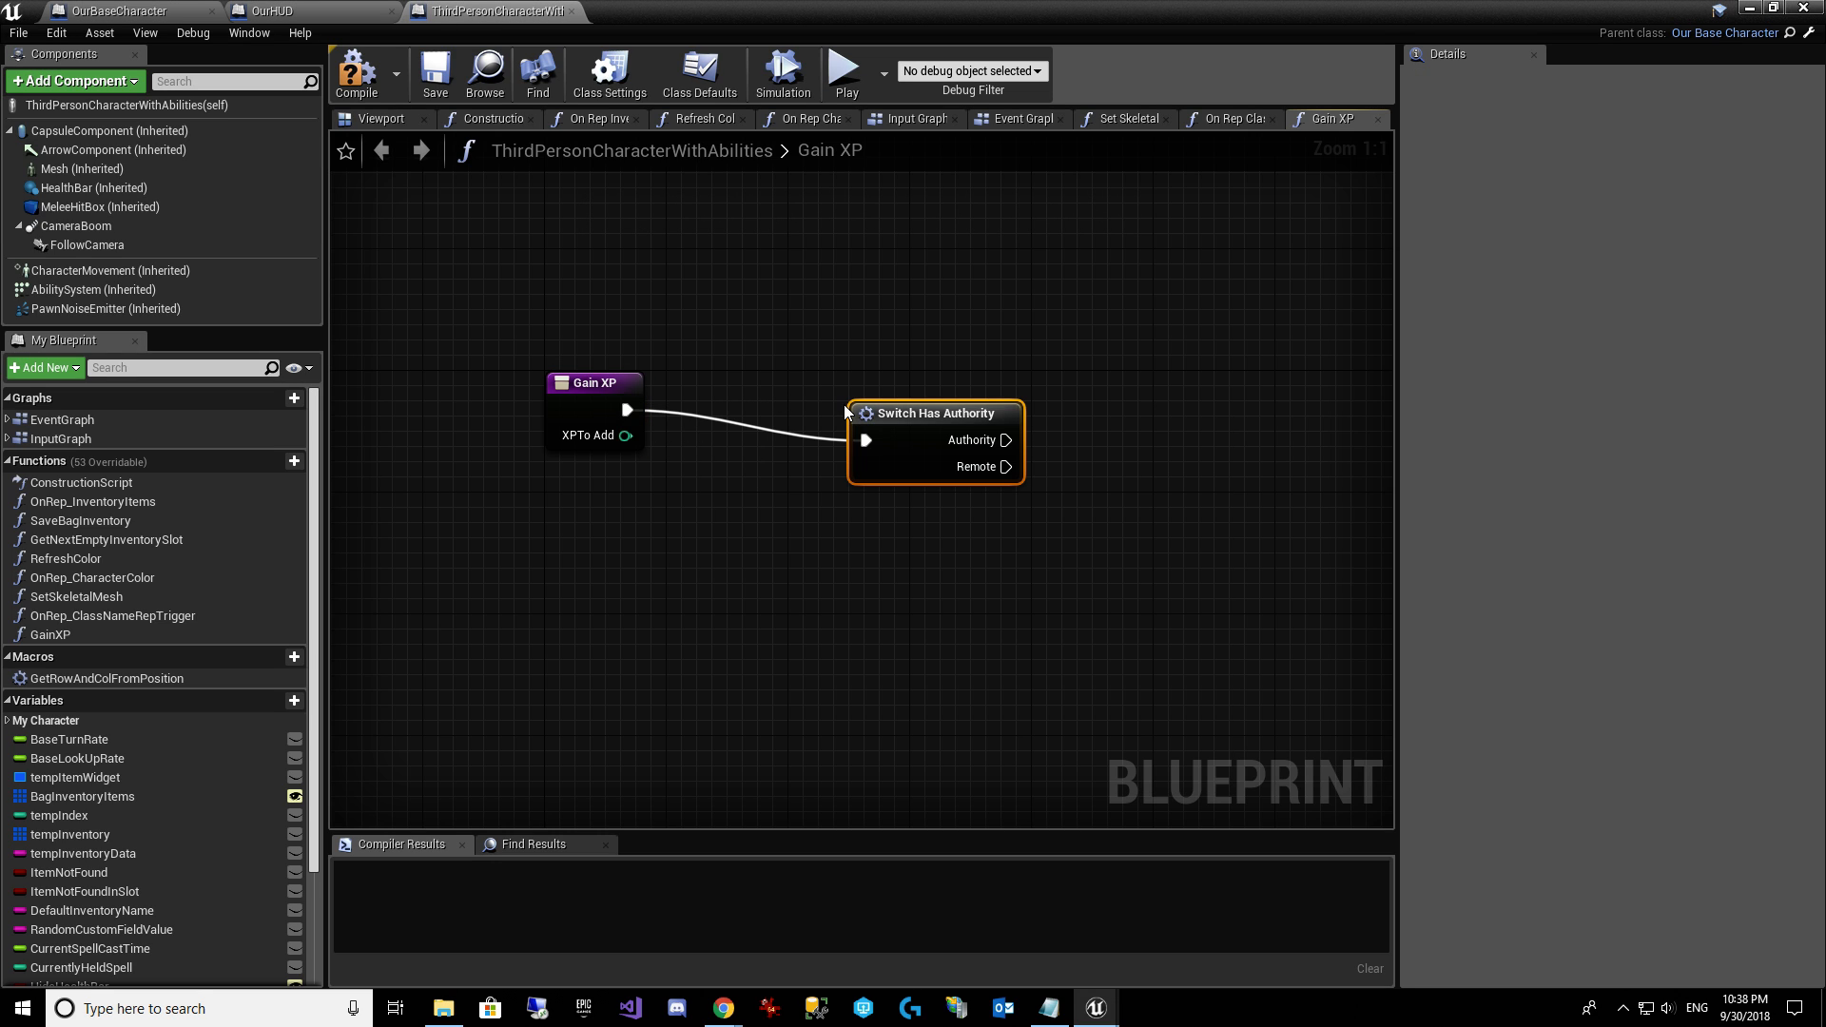
{"action": "left_click_drag", "start_coordinate": [891, 460], "coordinate": [778, 436]}
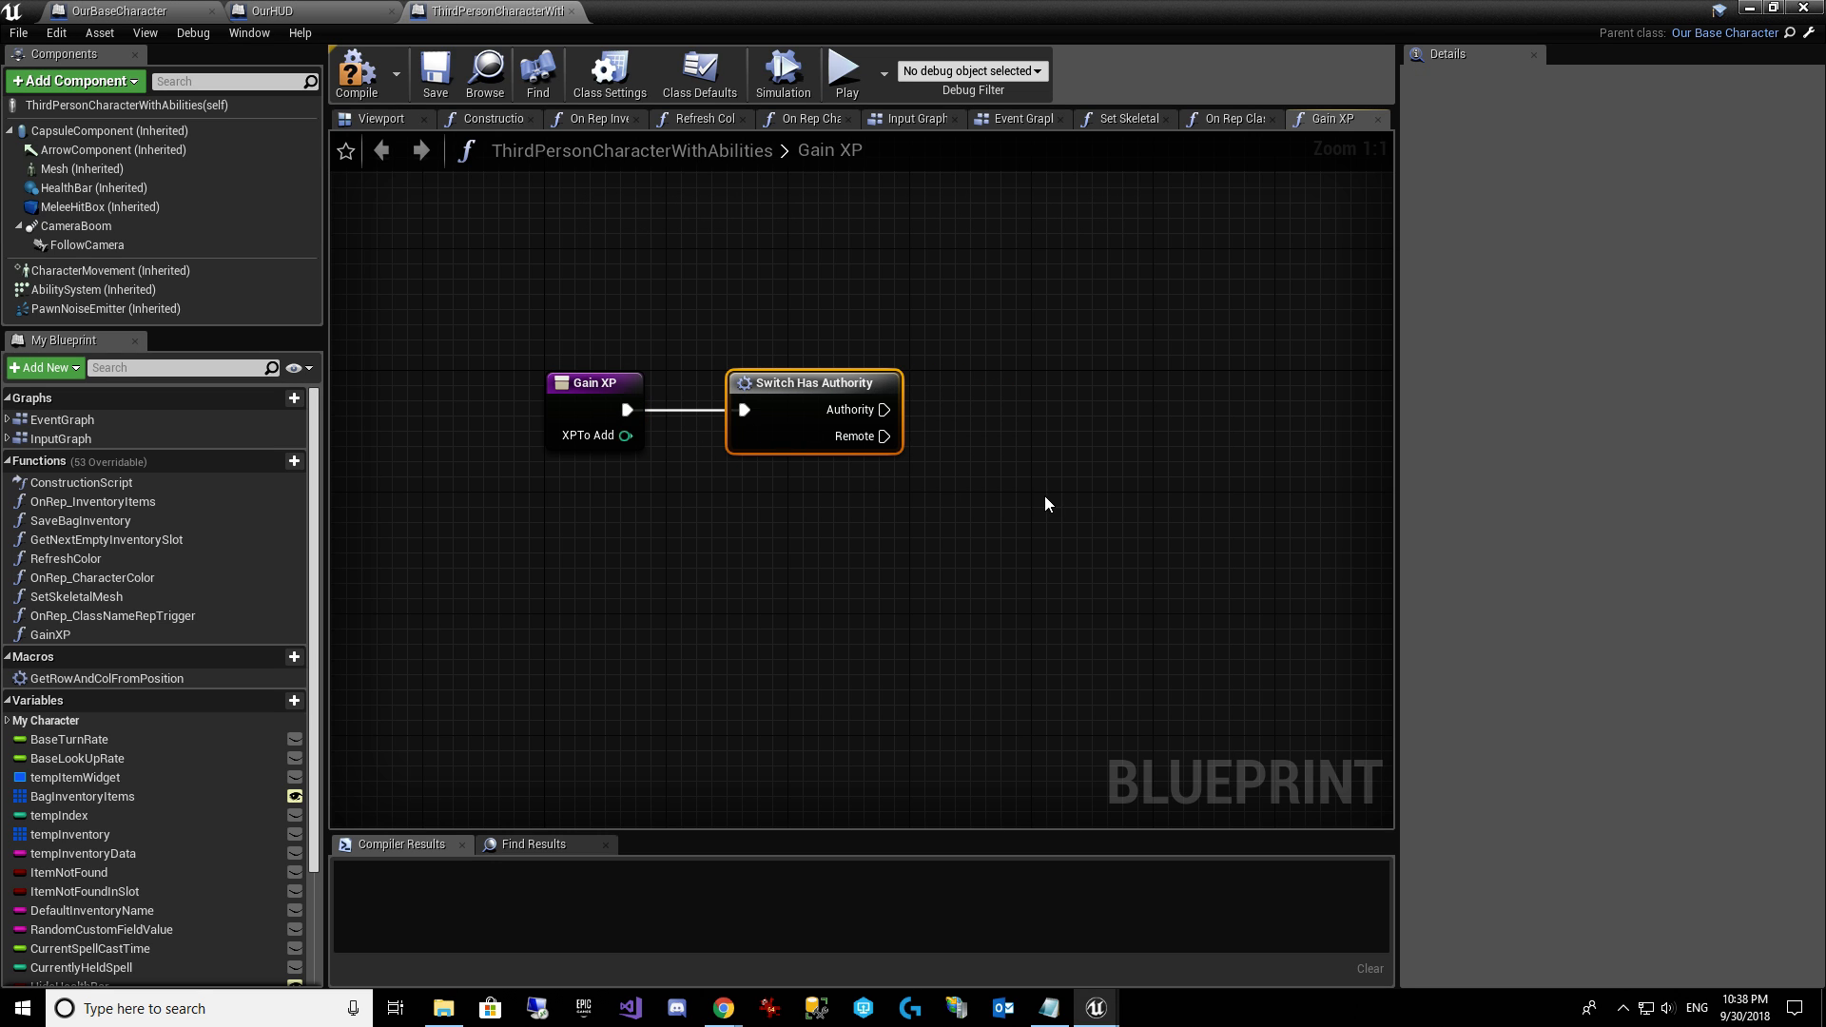
Add an integer + integer node that sums the XPToAdd input and the character's XP variable.
{"action": "right_click_drag", "start_coordinate": [1047, 505], "coordinate": [671, 488]}
{"action": "left_click_drag", "start_coordinate": [510, 436], "coordinate": [864, 489]}
{"action": "type", "text": "+"}
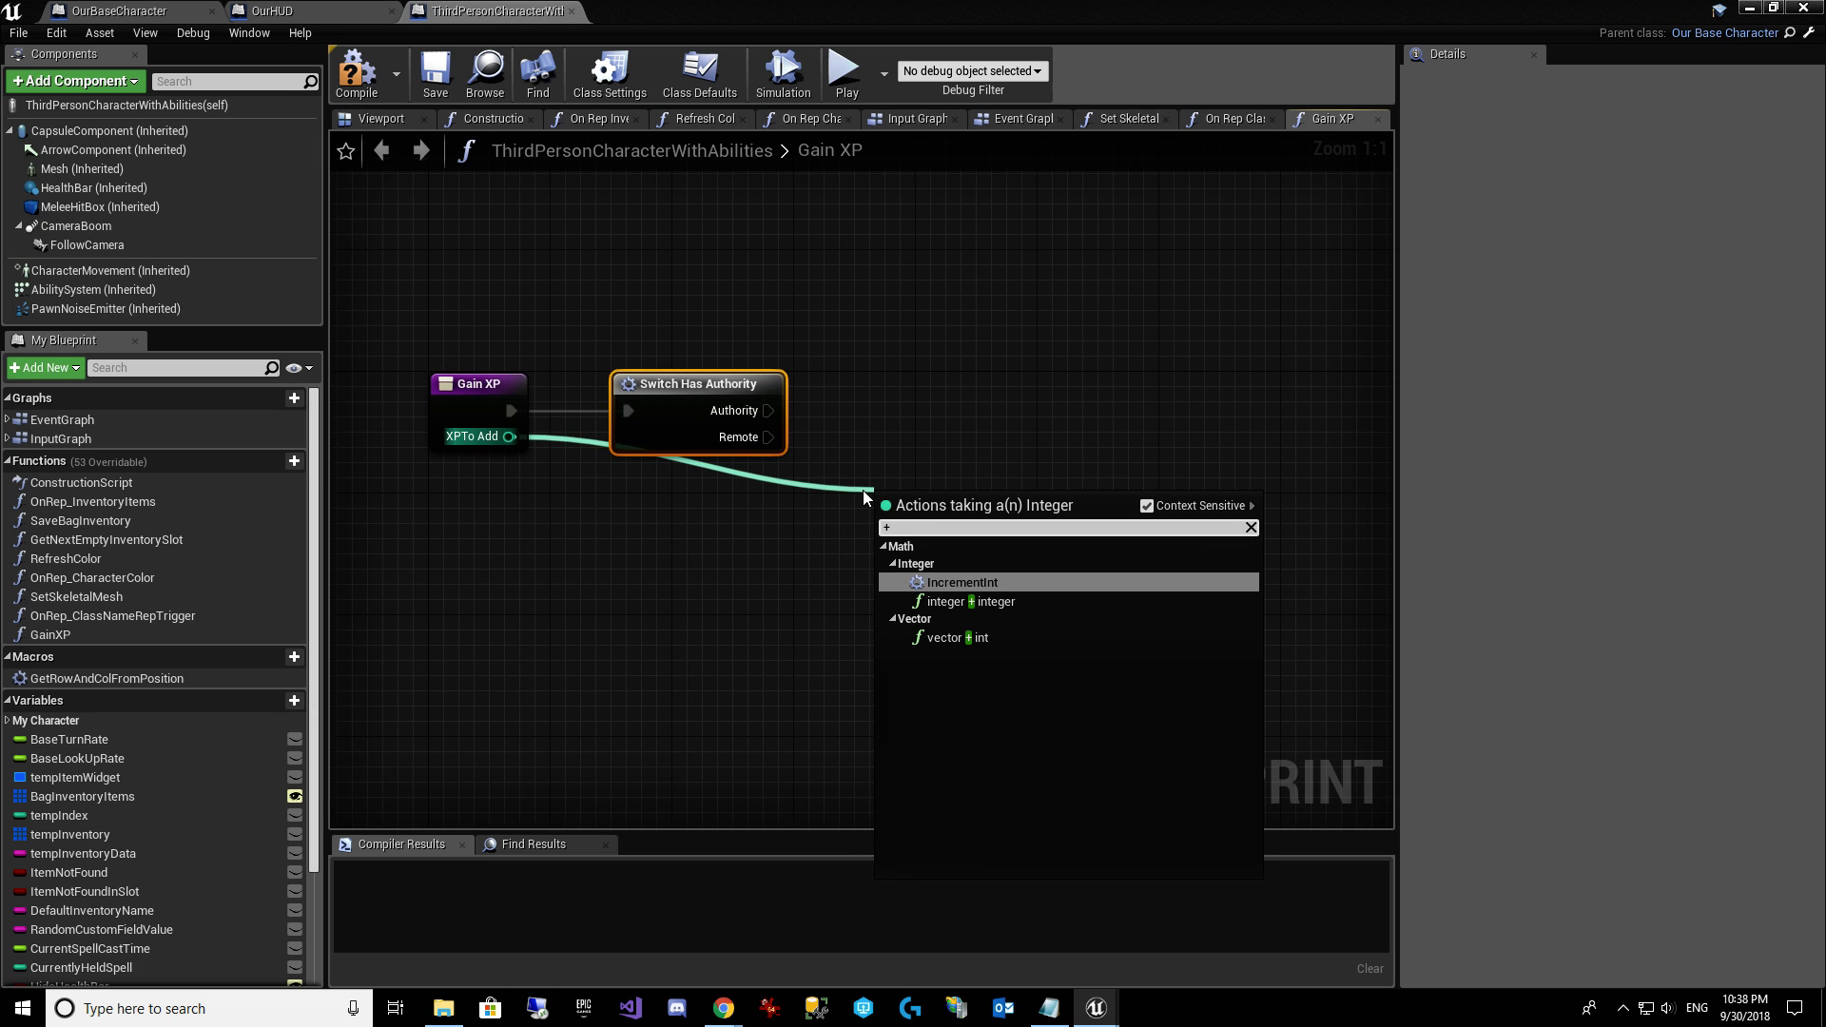
{"action": "left_click", "coordinate": [978, 603]}
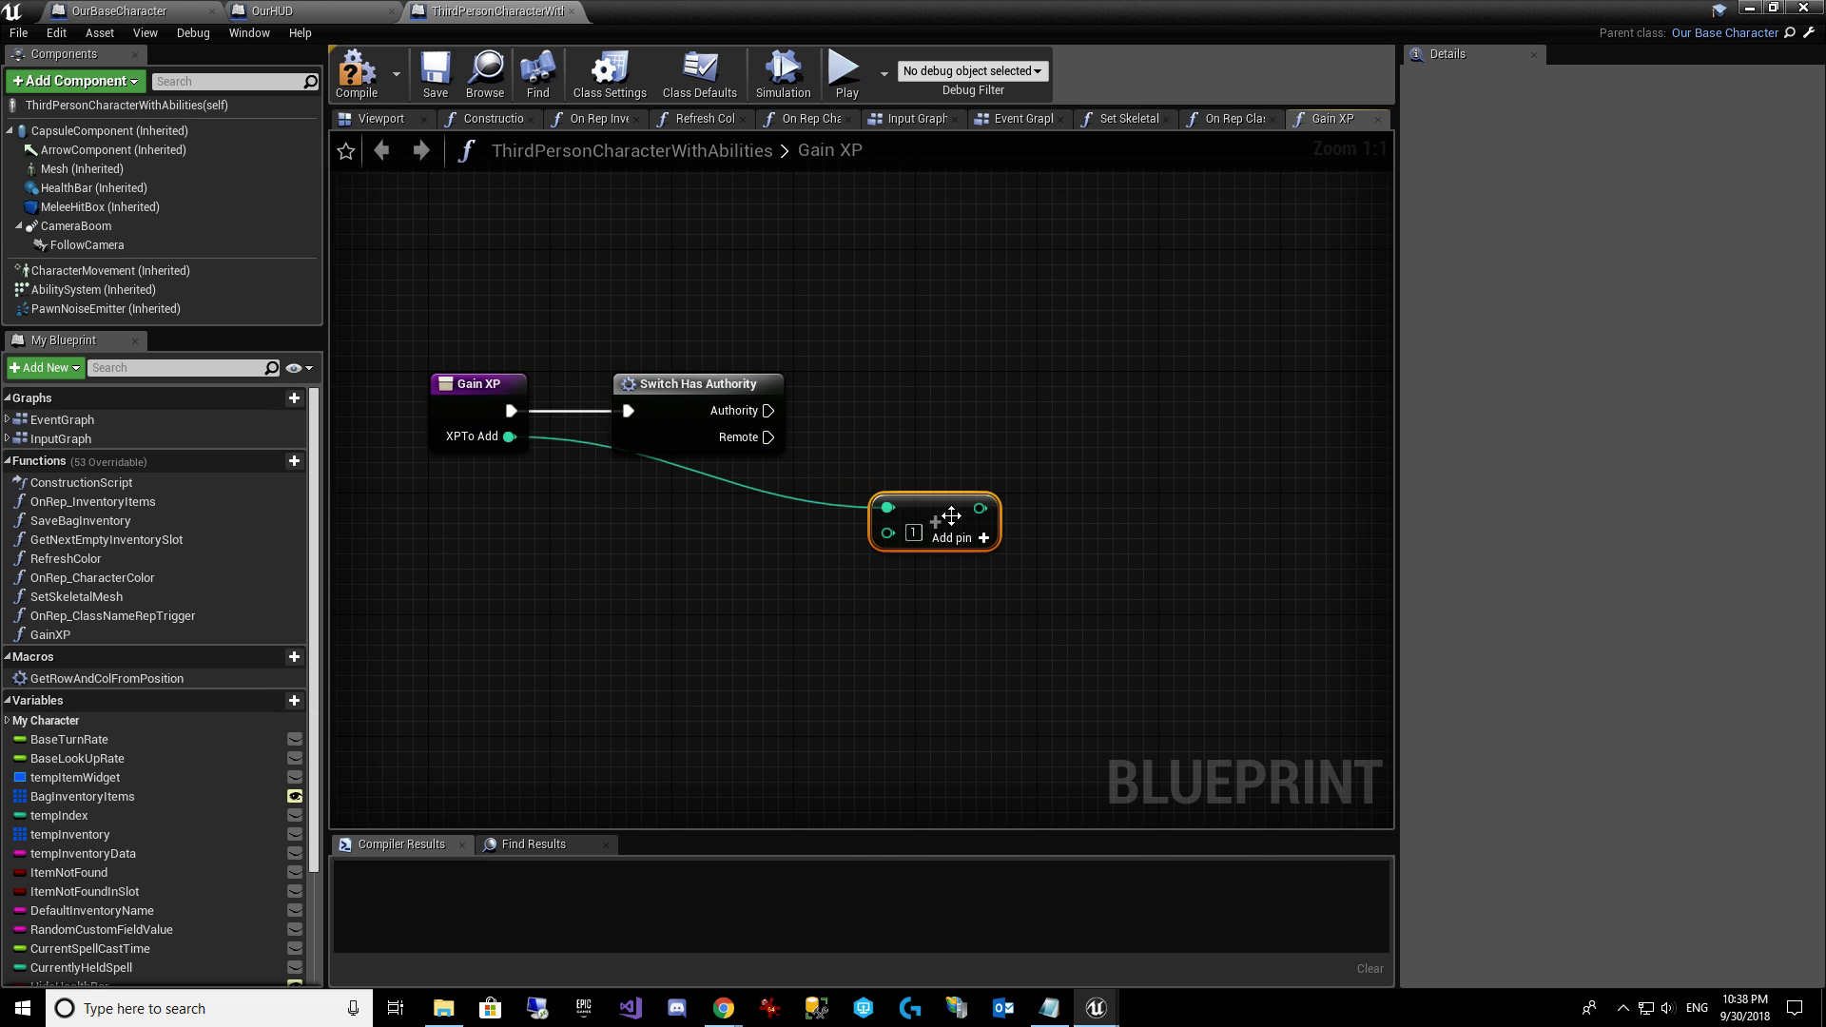
{"action": "right_click", "coordinate": [612, 502]}
{"action": "type", "text": "get XP"}
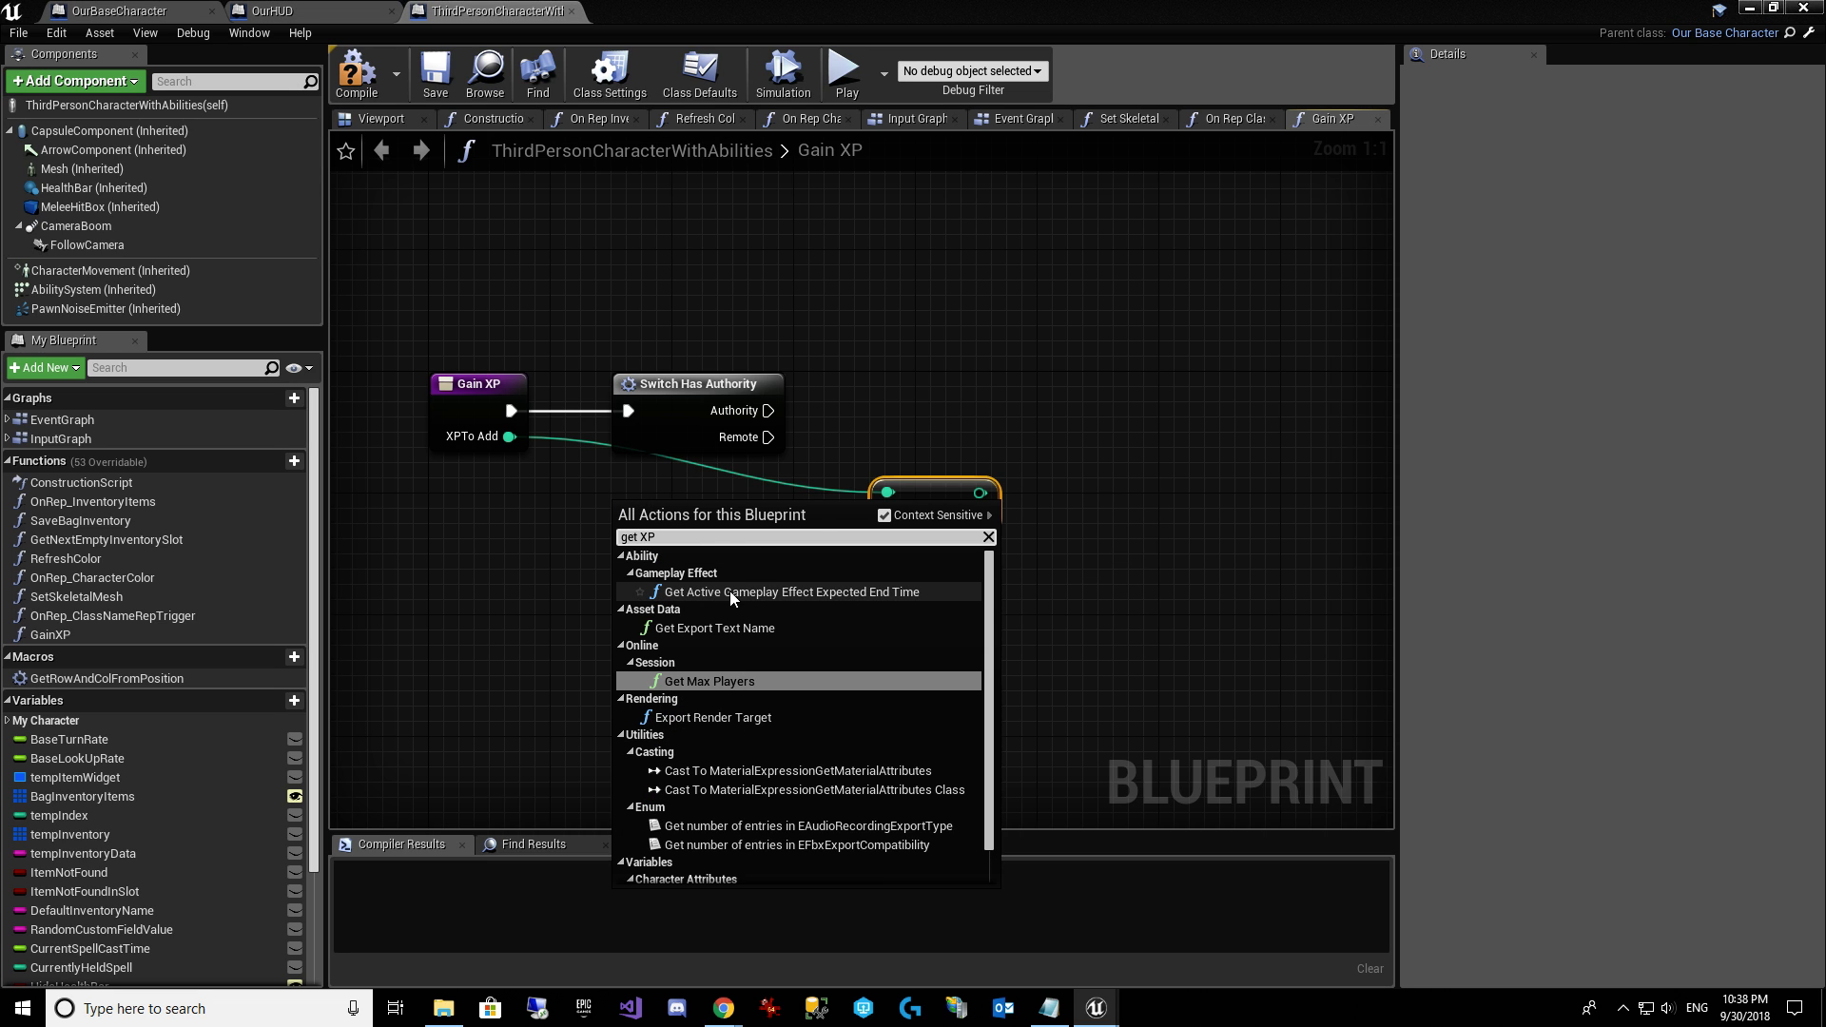
{"action": "scroll", "coordinate": [808, 685], "scroll_direction": "down", "scroll_amount": 1}
{"action": "left_click", "coordinate": [697, 857]}
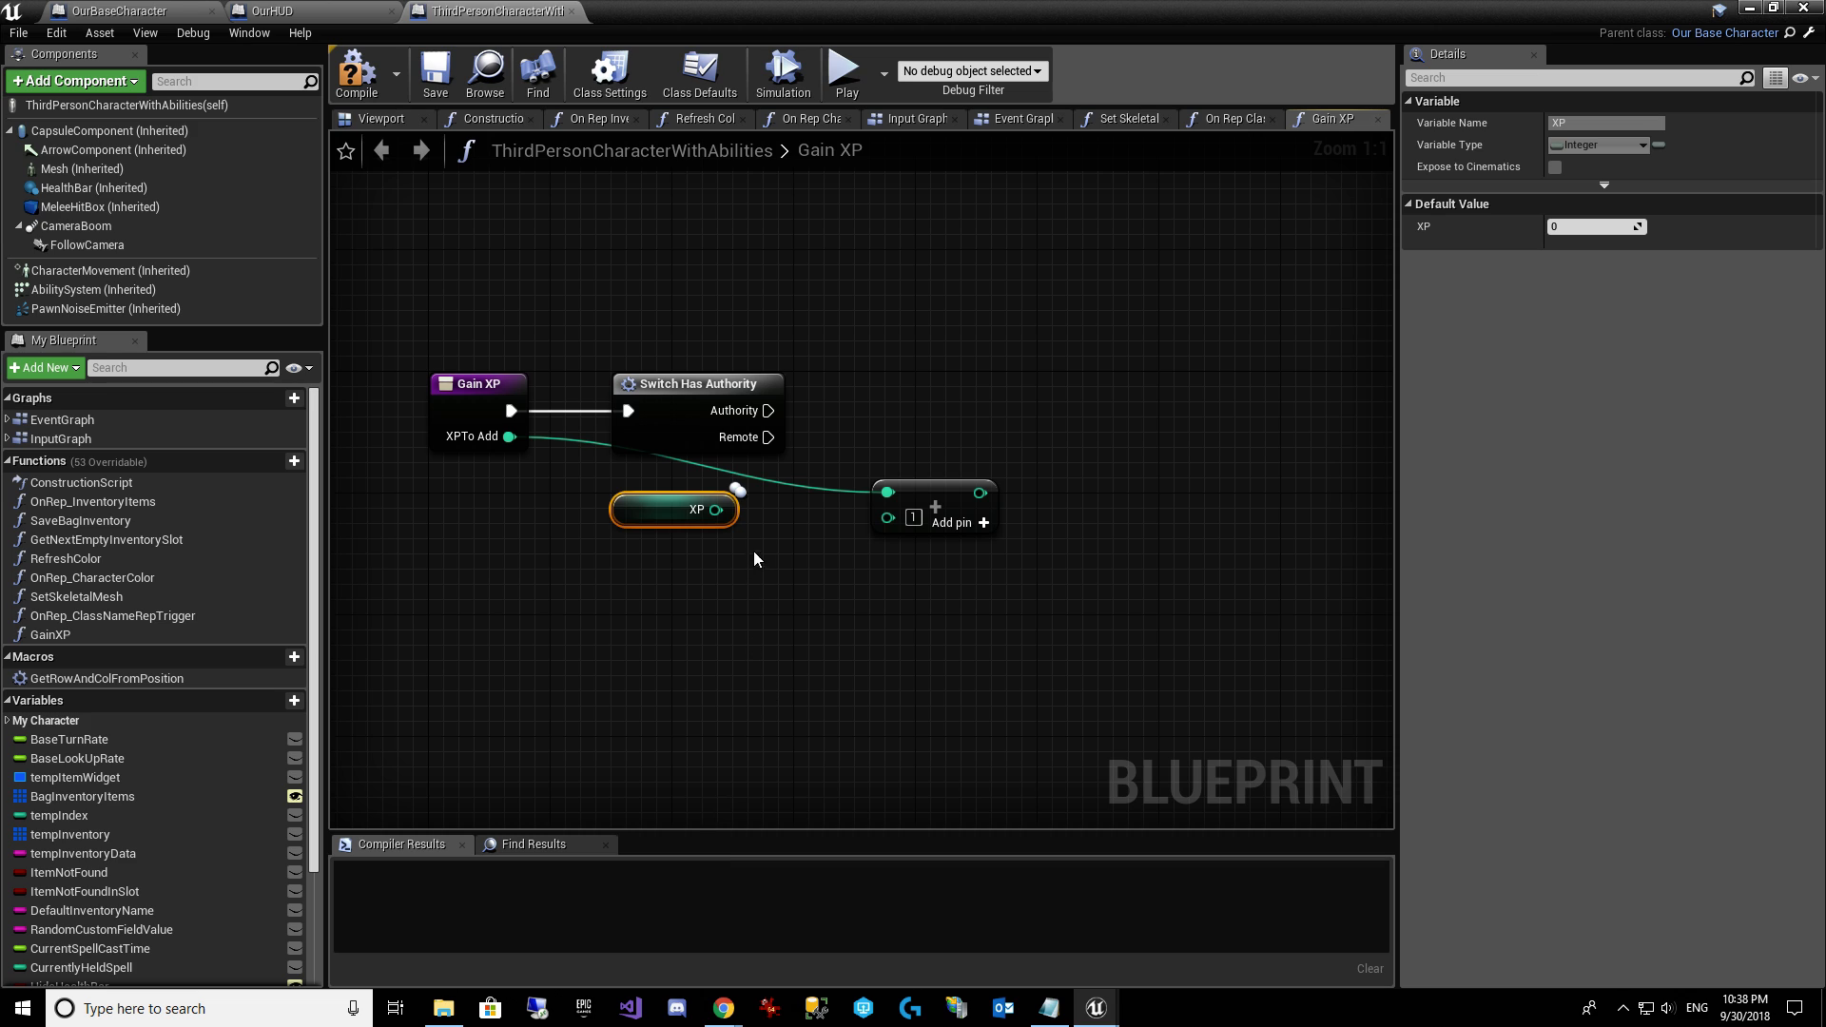
{"action": "left_click_drag", "start_coordinate": [733, 513], "coordinate": [889, 519]}
Add a Set XP node on the Authority branch and feed it the result of the addition.
{"action": "left_click_drag", "start_coordinate": [769, 410], "coordinate": [1014, 428]}
{"action": "type", "text": "set xp"}
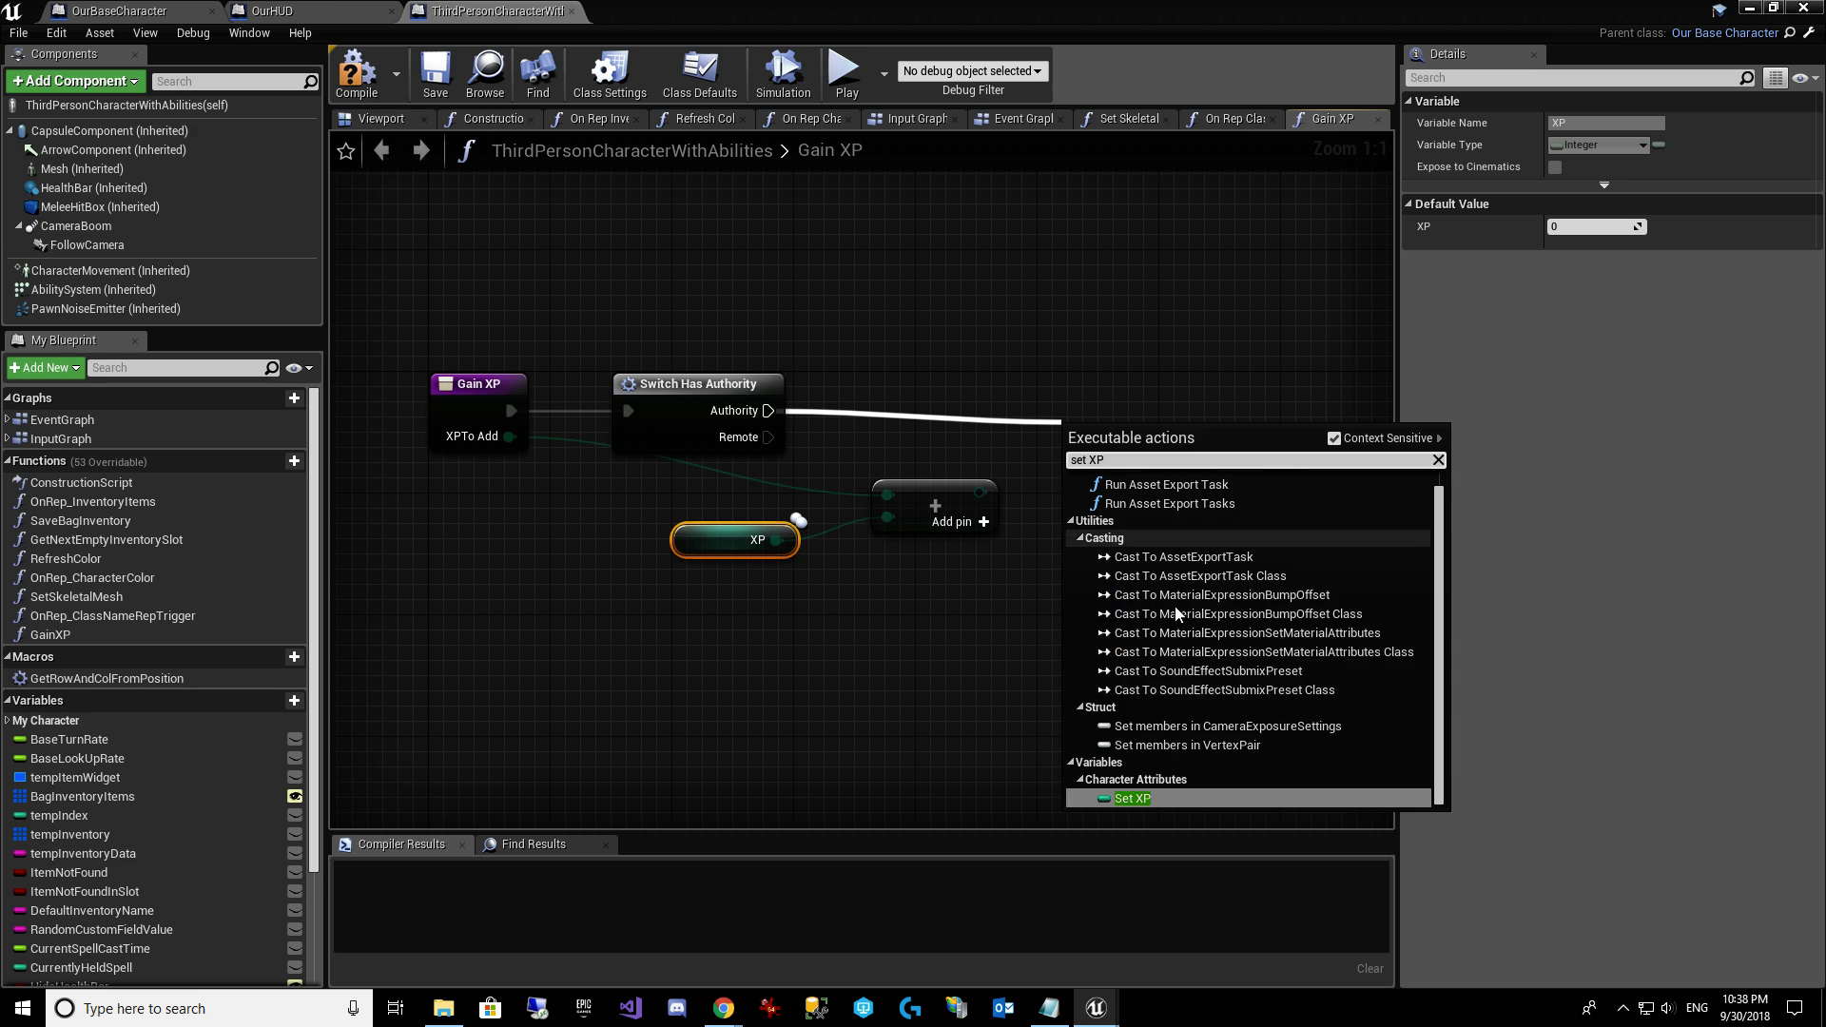
{"action": "left_click", "coordinate": [1186, 797]}
{"action": "left_click_drag", "start_coordinate": [980, 492], "coordinate": [1102, 418]}
Call Update Character Stats after the Set XP node, then compile and save the blueprint.
{"action": "right_click_drag", "start_coordinate": [1223, 527], "coordinate": [1011, 526]}
{"action": "left_click_drag", "start_coordinate": [932, 410], "coordinate": [1134, 420]}
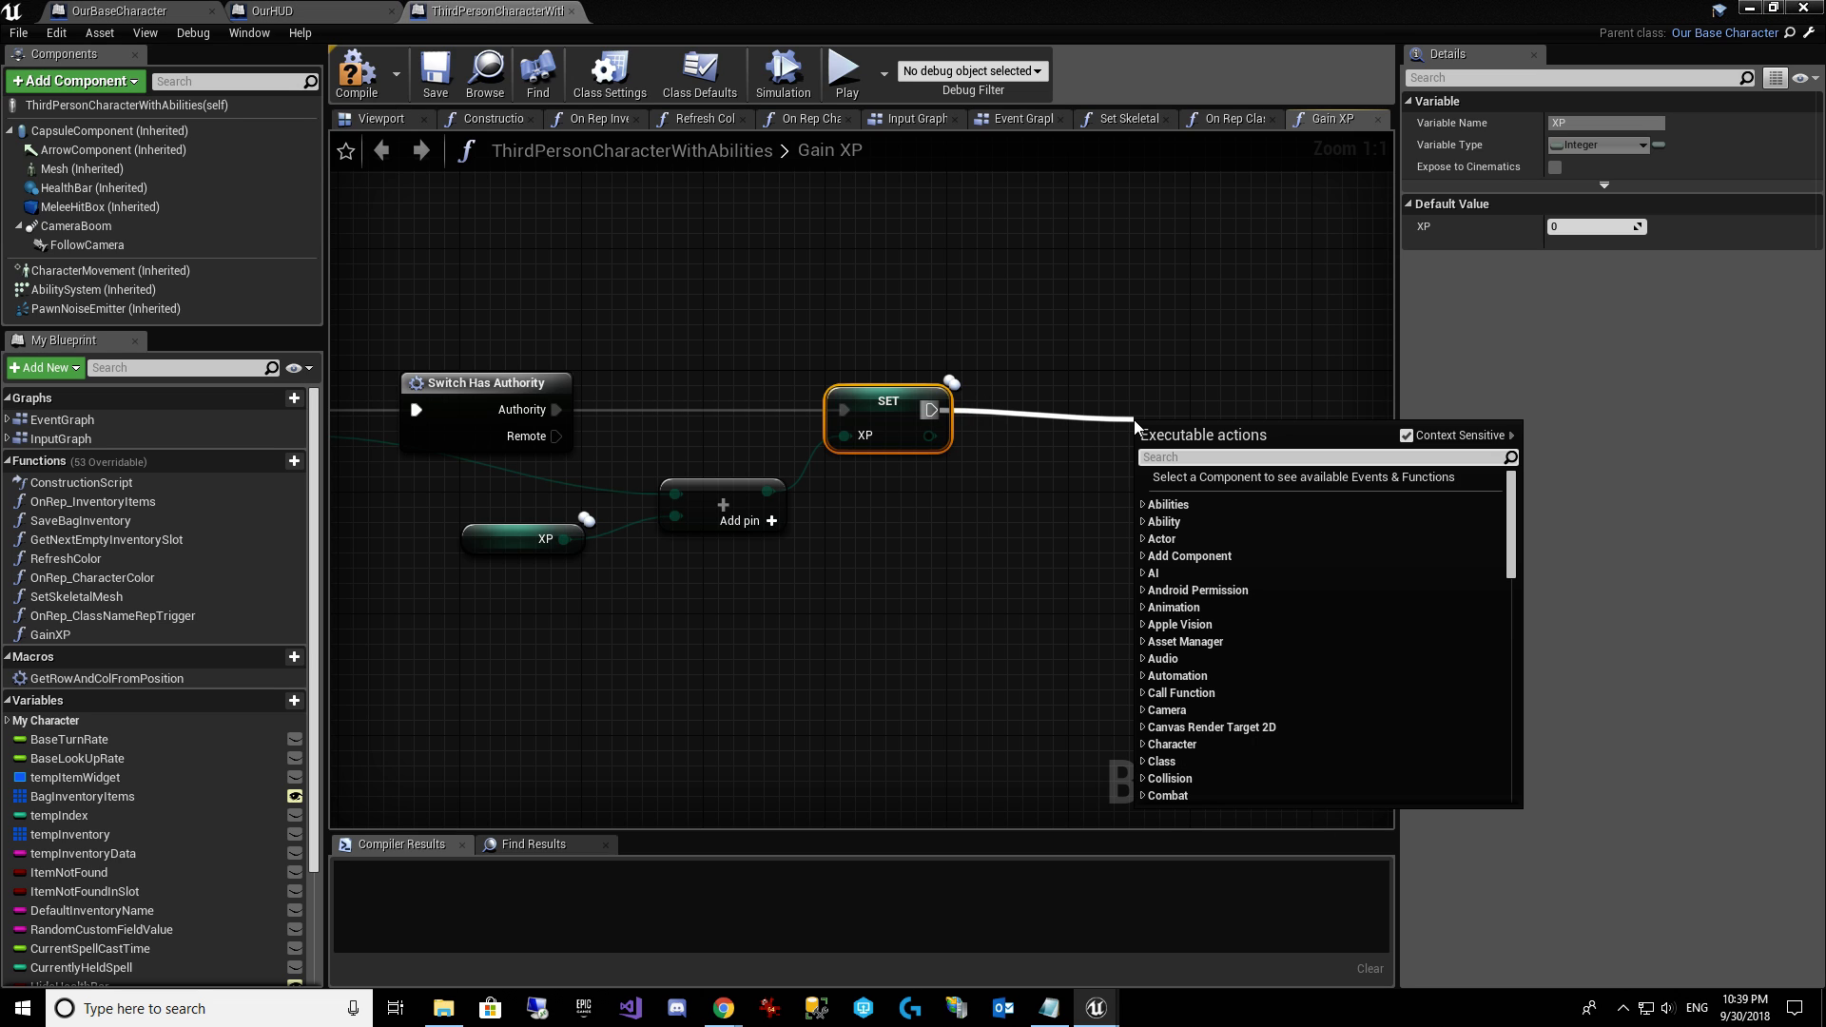
{"action": "type", "text": "Update Ch"}
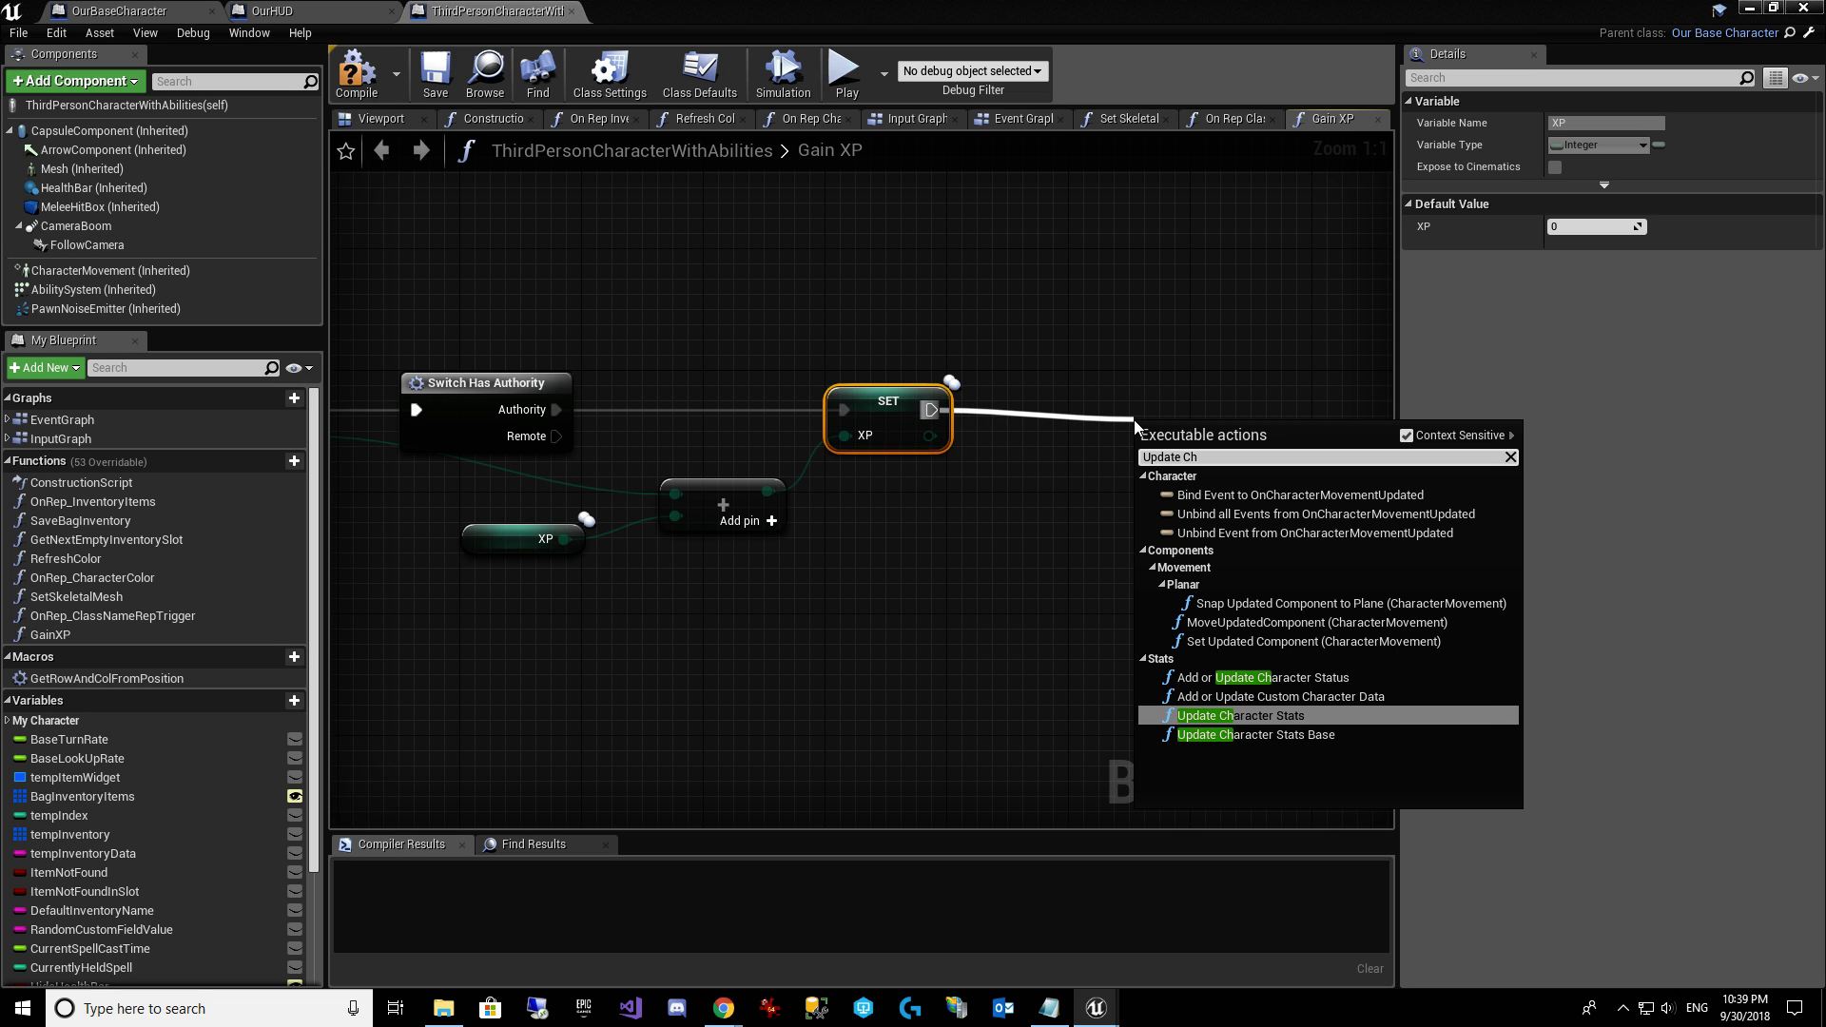
{"action": "left_click", "coordinate": [1275, 719]}
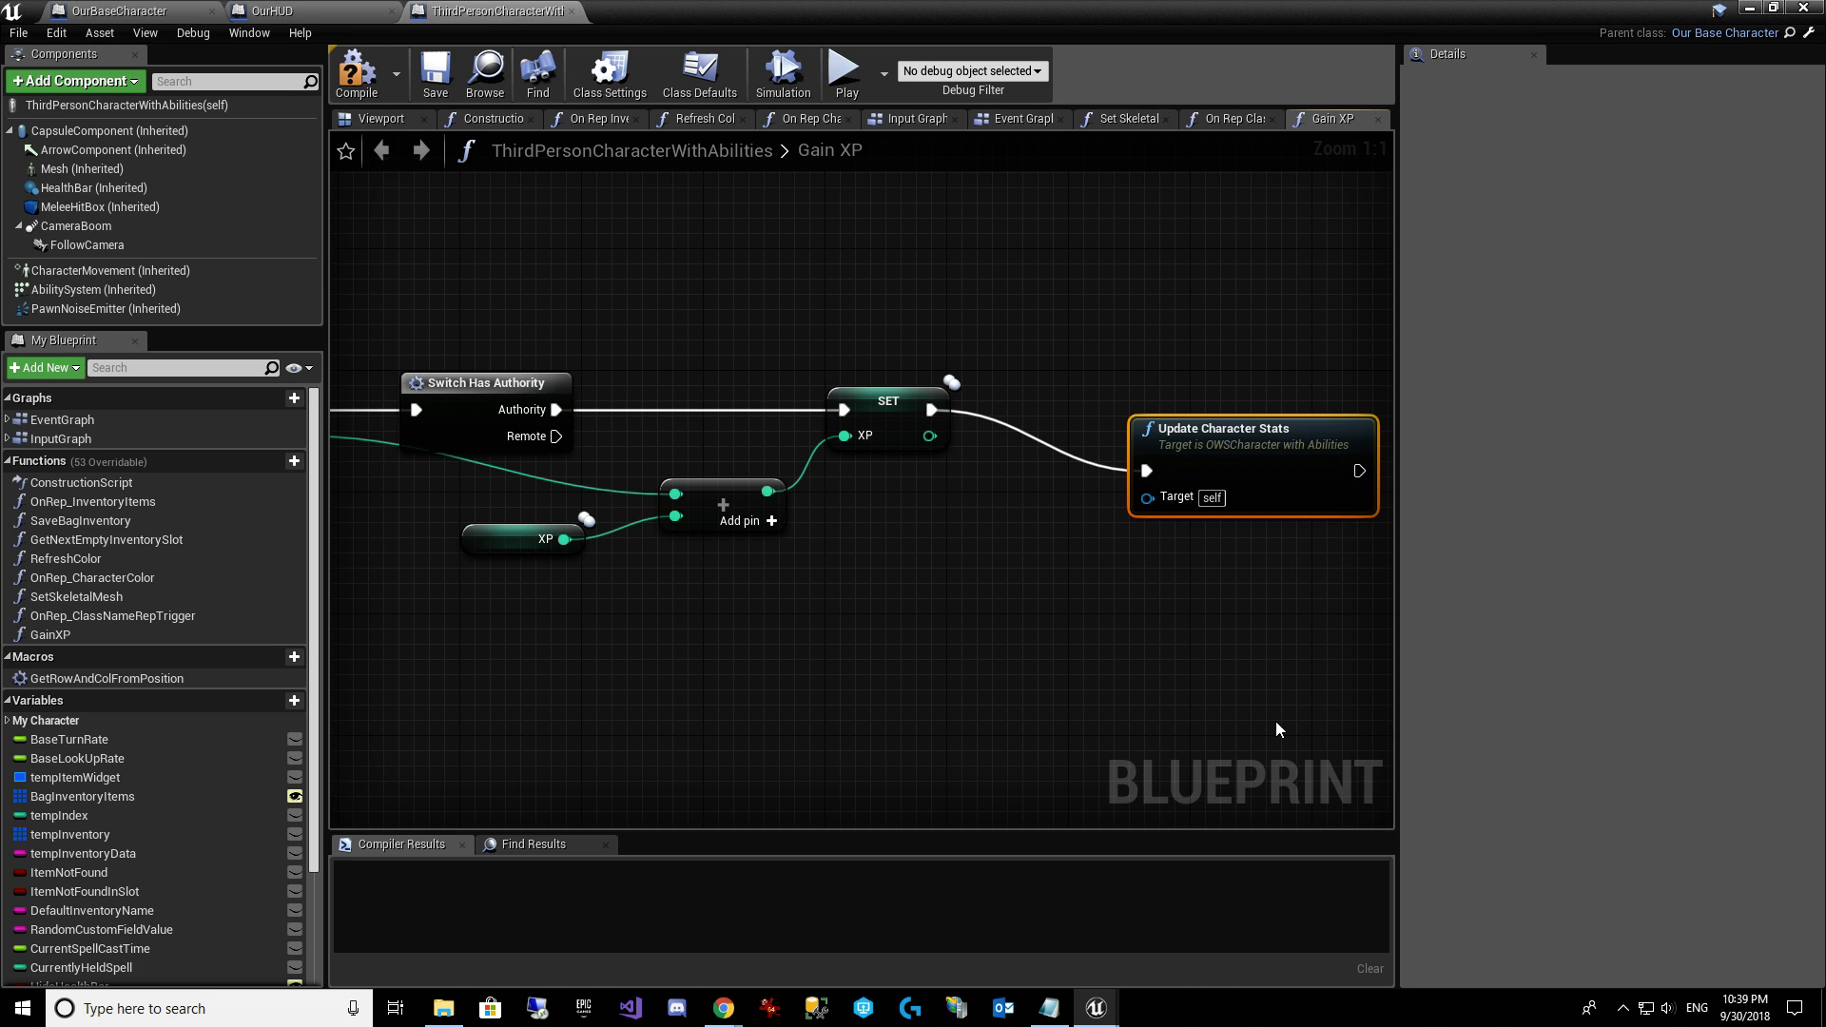
{"action": "left_click_drag", "start_coordinate": [1259, 449], "coordinate": [1162, 411]}
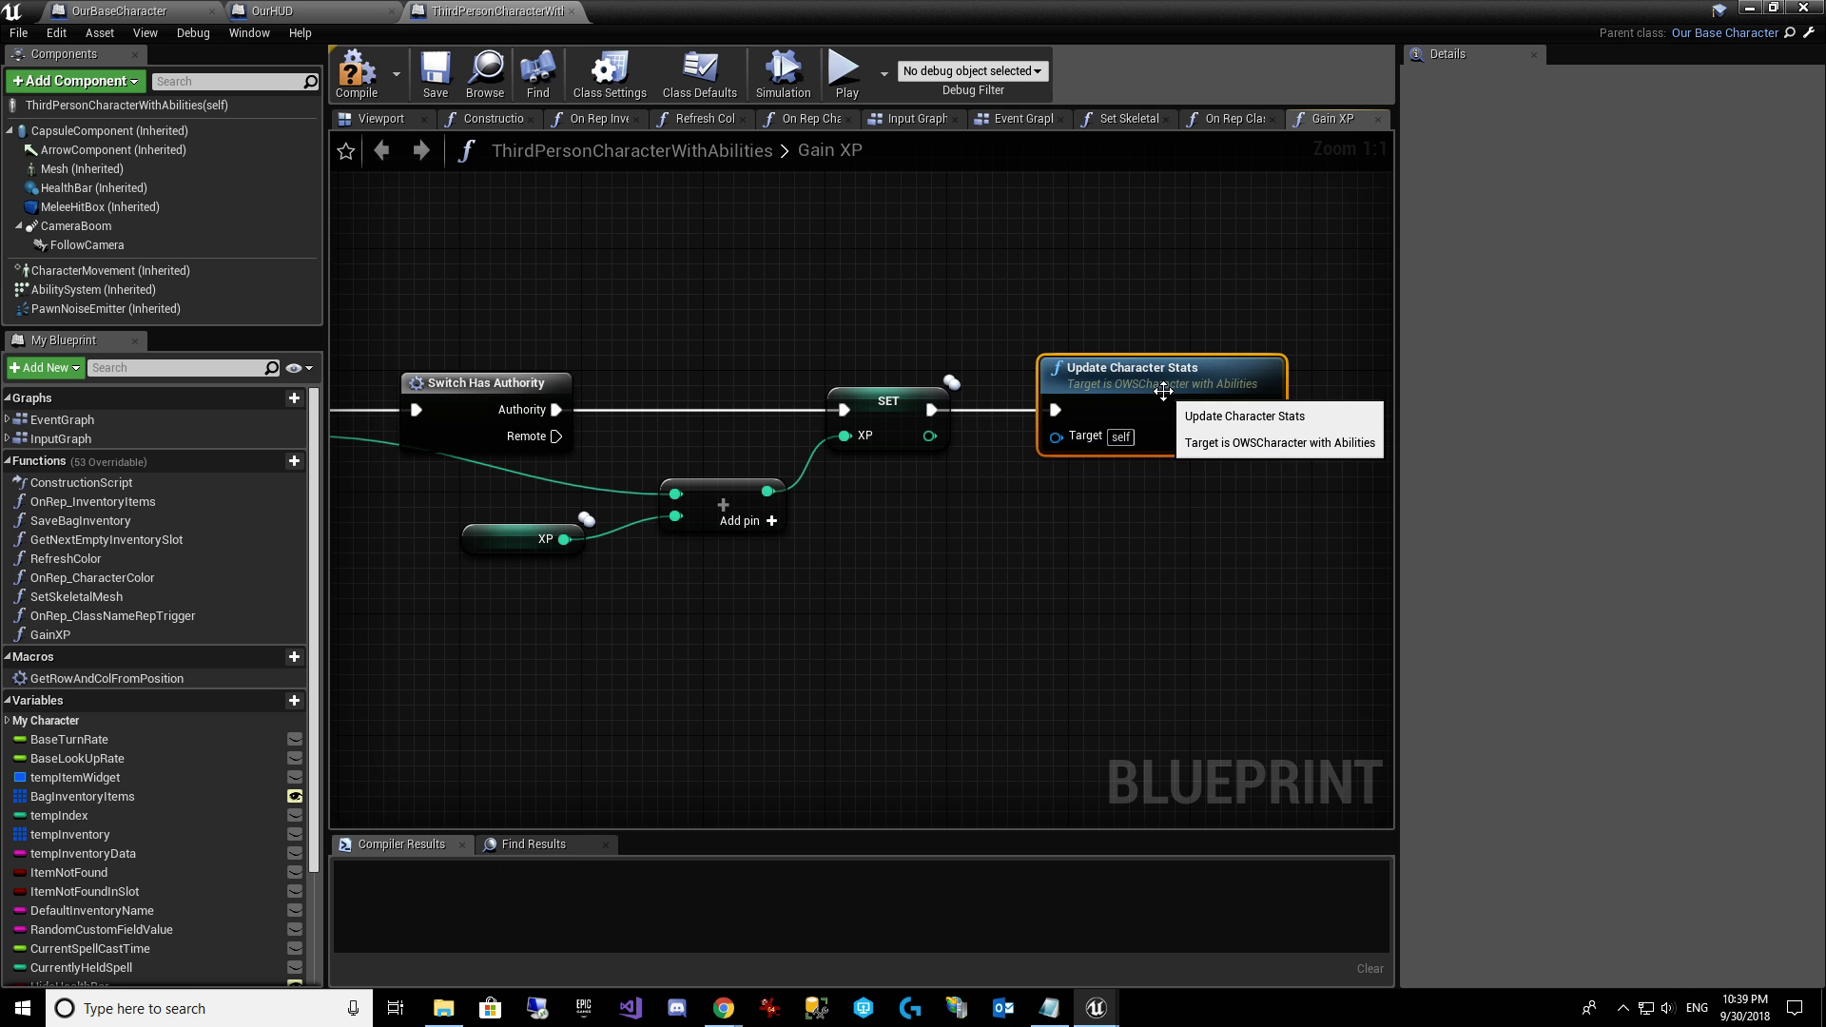
{"action": "left_click", "coordinate": [1054, 505]}
{"action": "right_click_drag", "start_coordinate": [943, 576], "coordinate": [984, 579]}
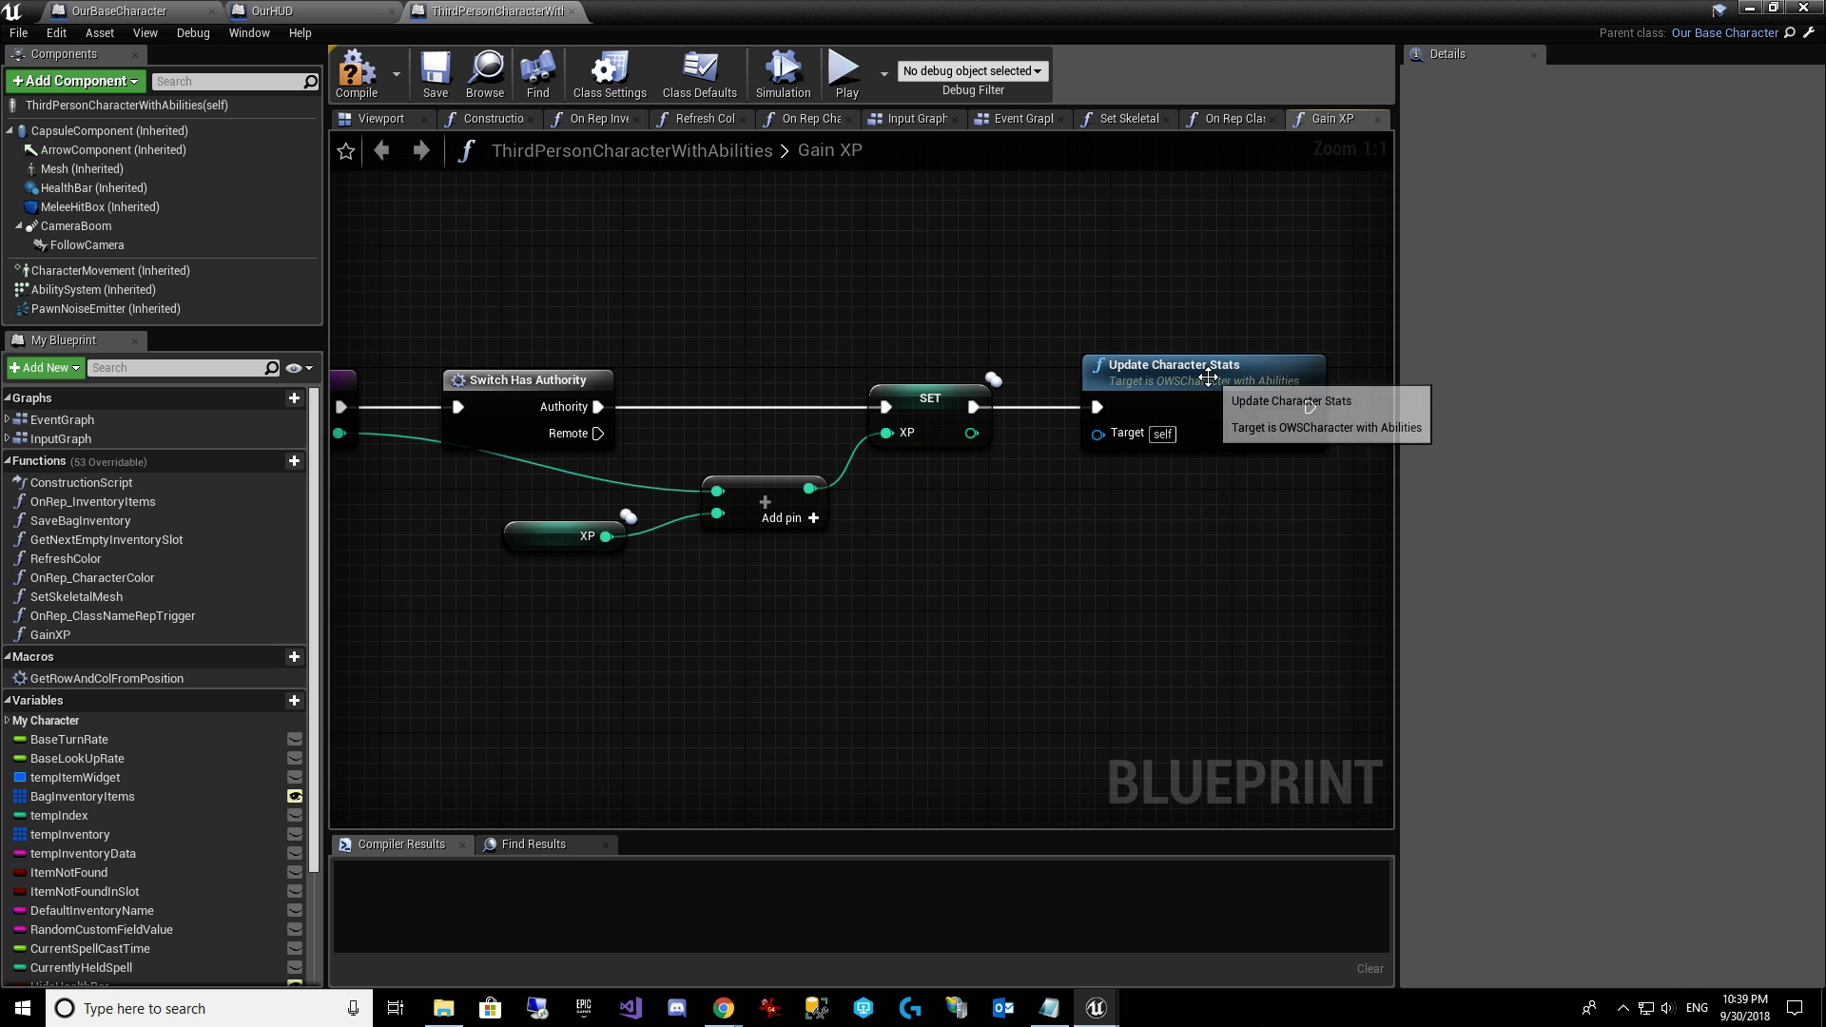
{"action": "left_click", "coordinate": [1243, 398]}
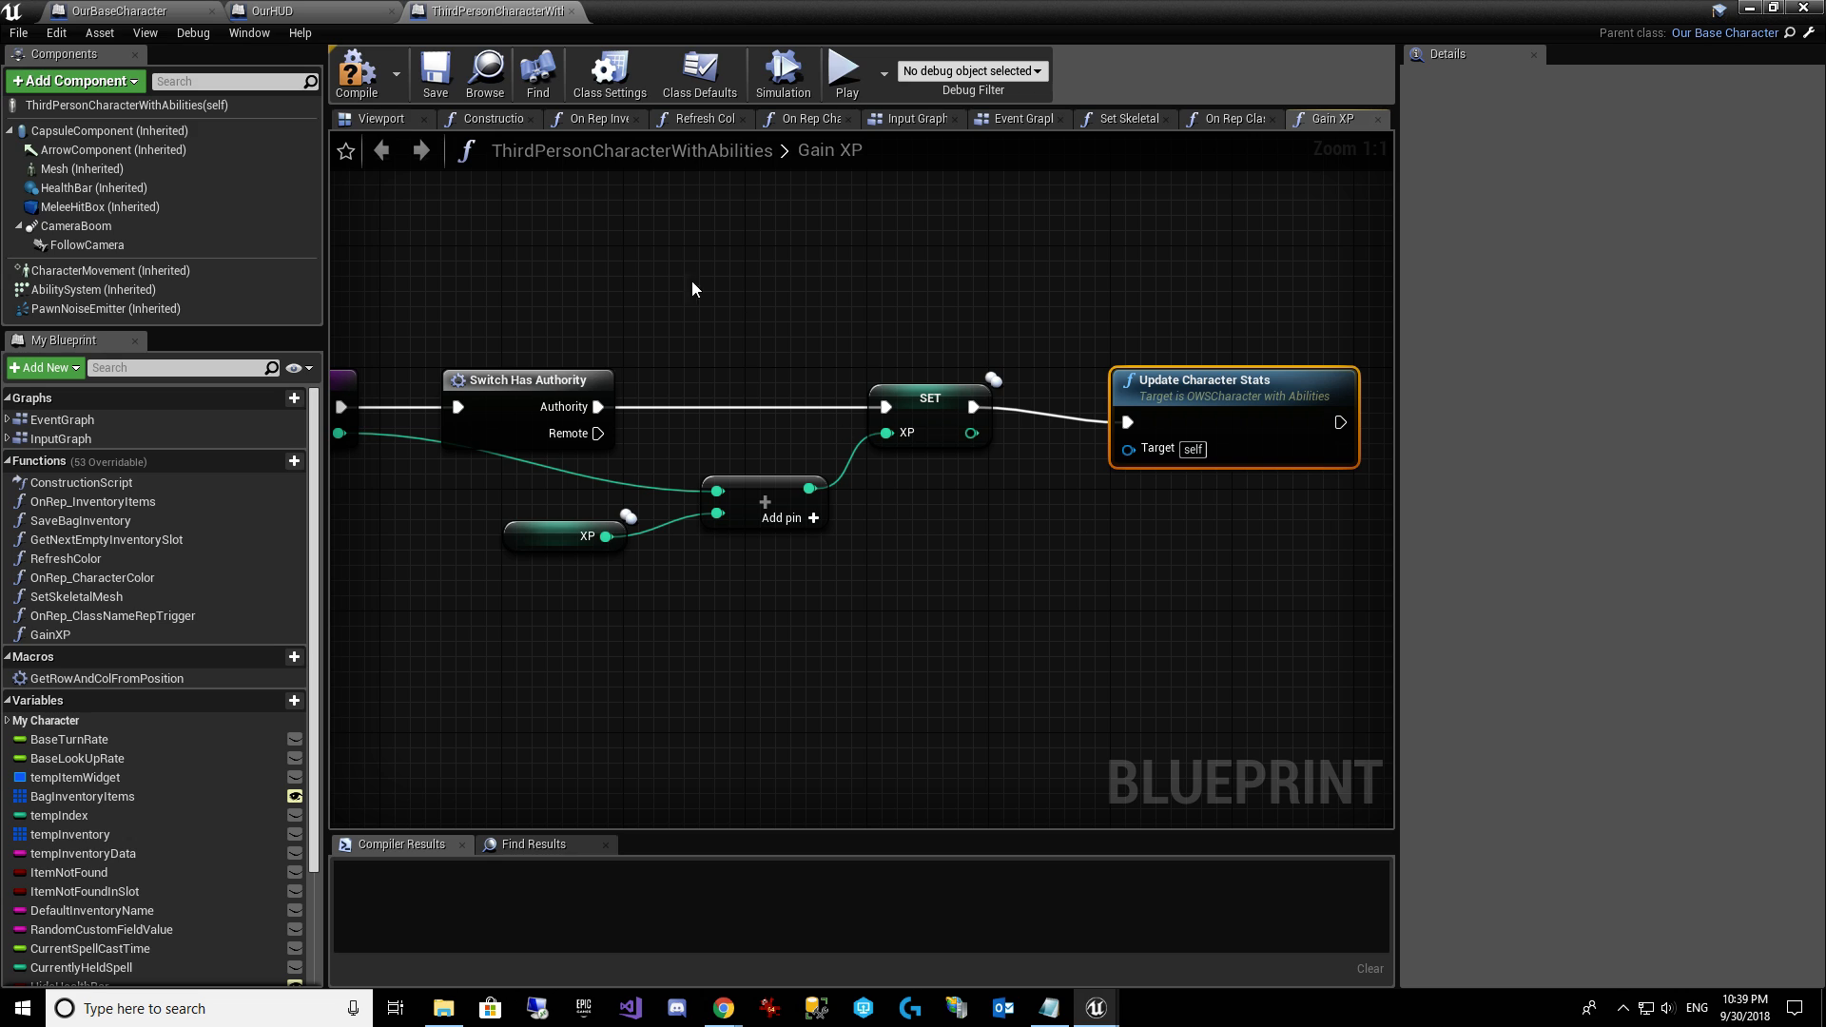
{"action": "left_click", "coordinate": [359, 72]}
{"action": "left_click", "coordinate": [448, 87]}
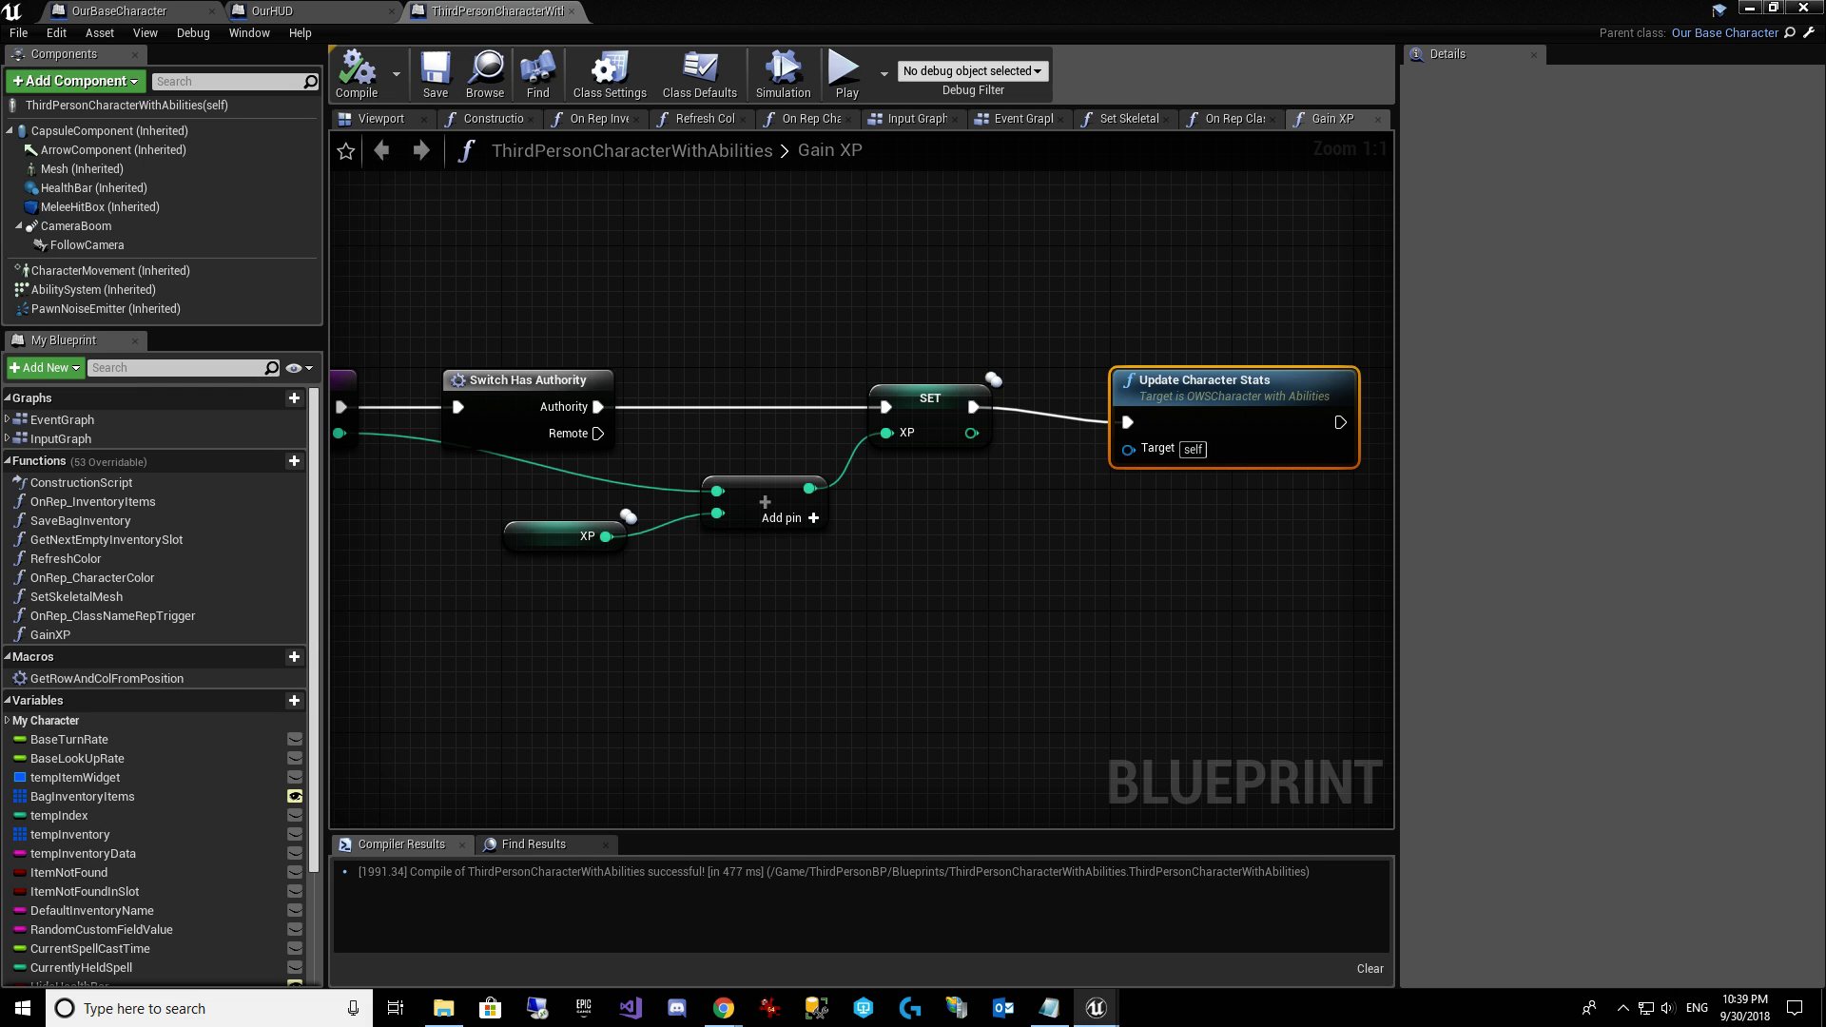
In OurBaseCharacter's Event Graph, move the Event On Death and Switch Has Authority nodes below the rest of their chain in the Death section.
{"action": "left_click", "coordinate": [124, 11]}
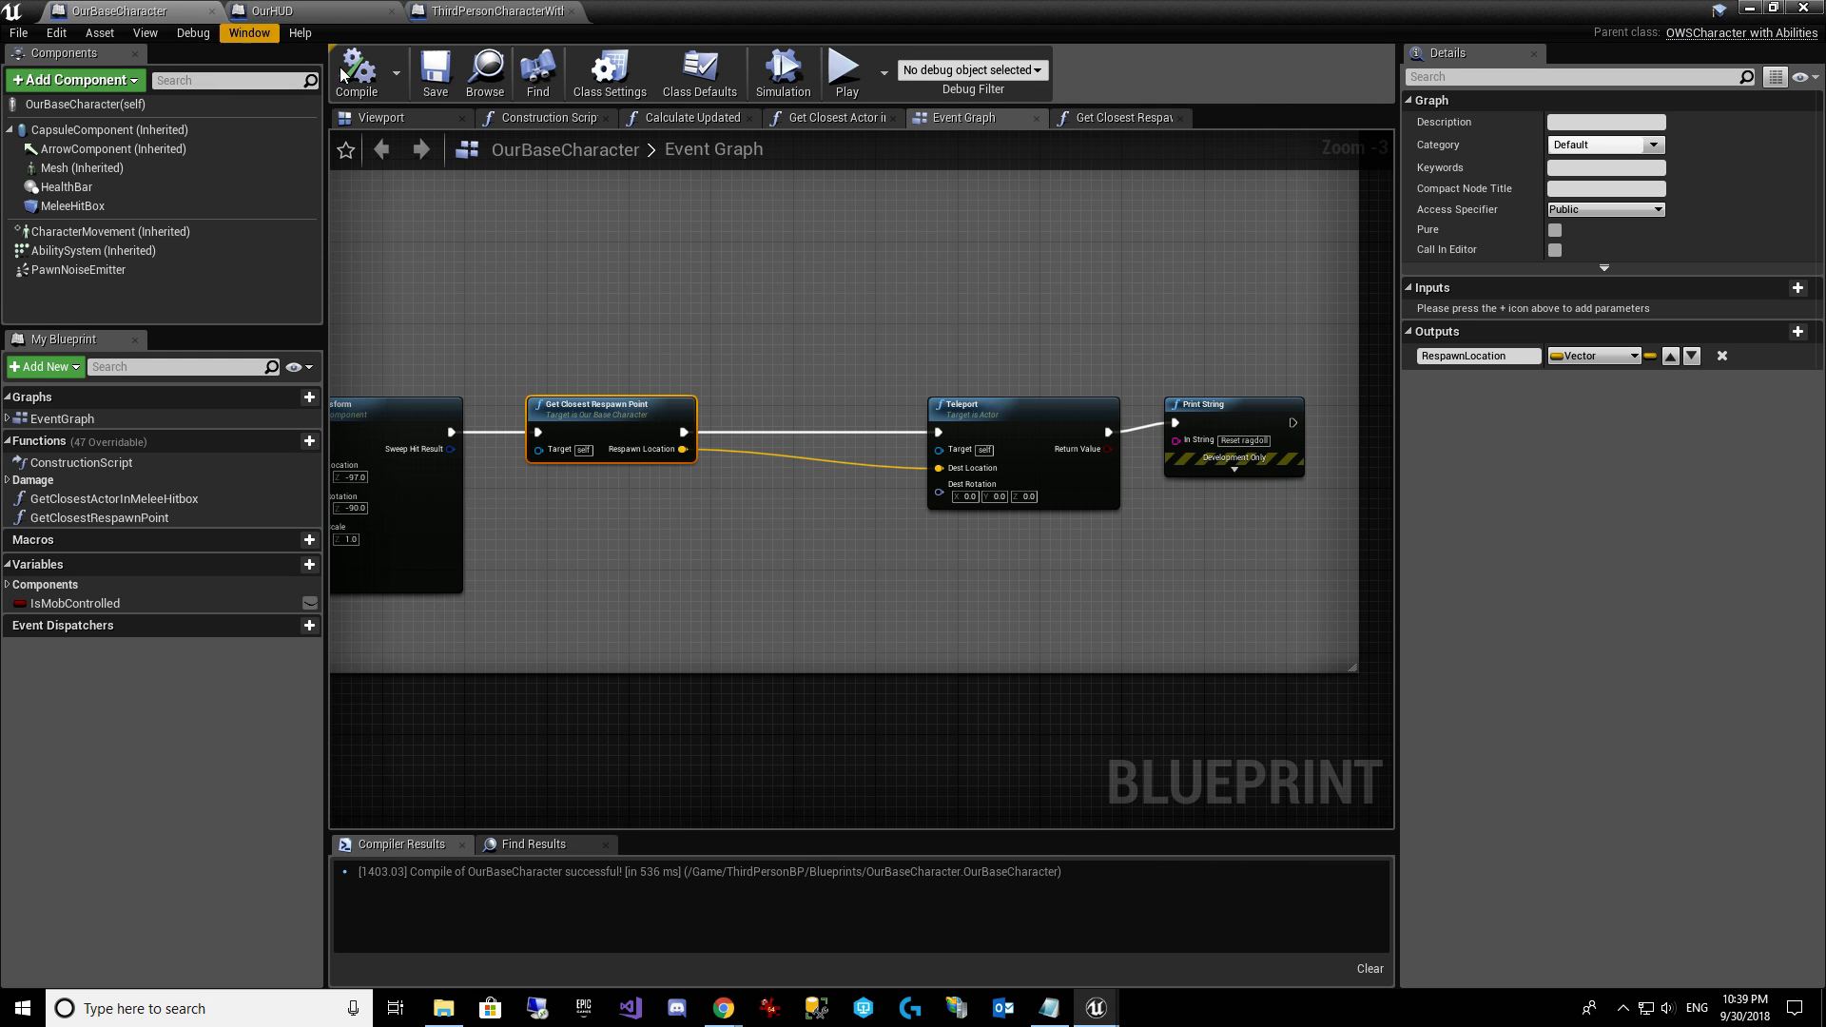
{"action": "right_click_drag", "start_coordinate": [704, 447], "coordinate": [1236, 648]}
{"action": "right_click_drag", "start_coordinate": [571, 524], "coordinate": [1327, 587]}
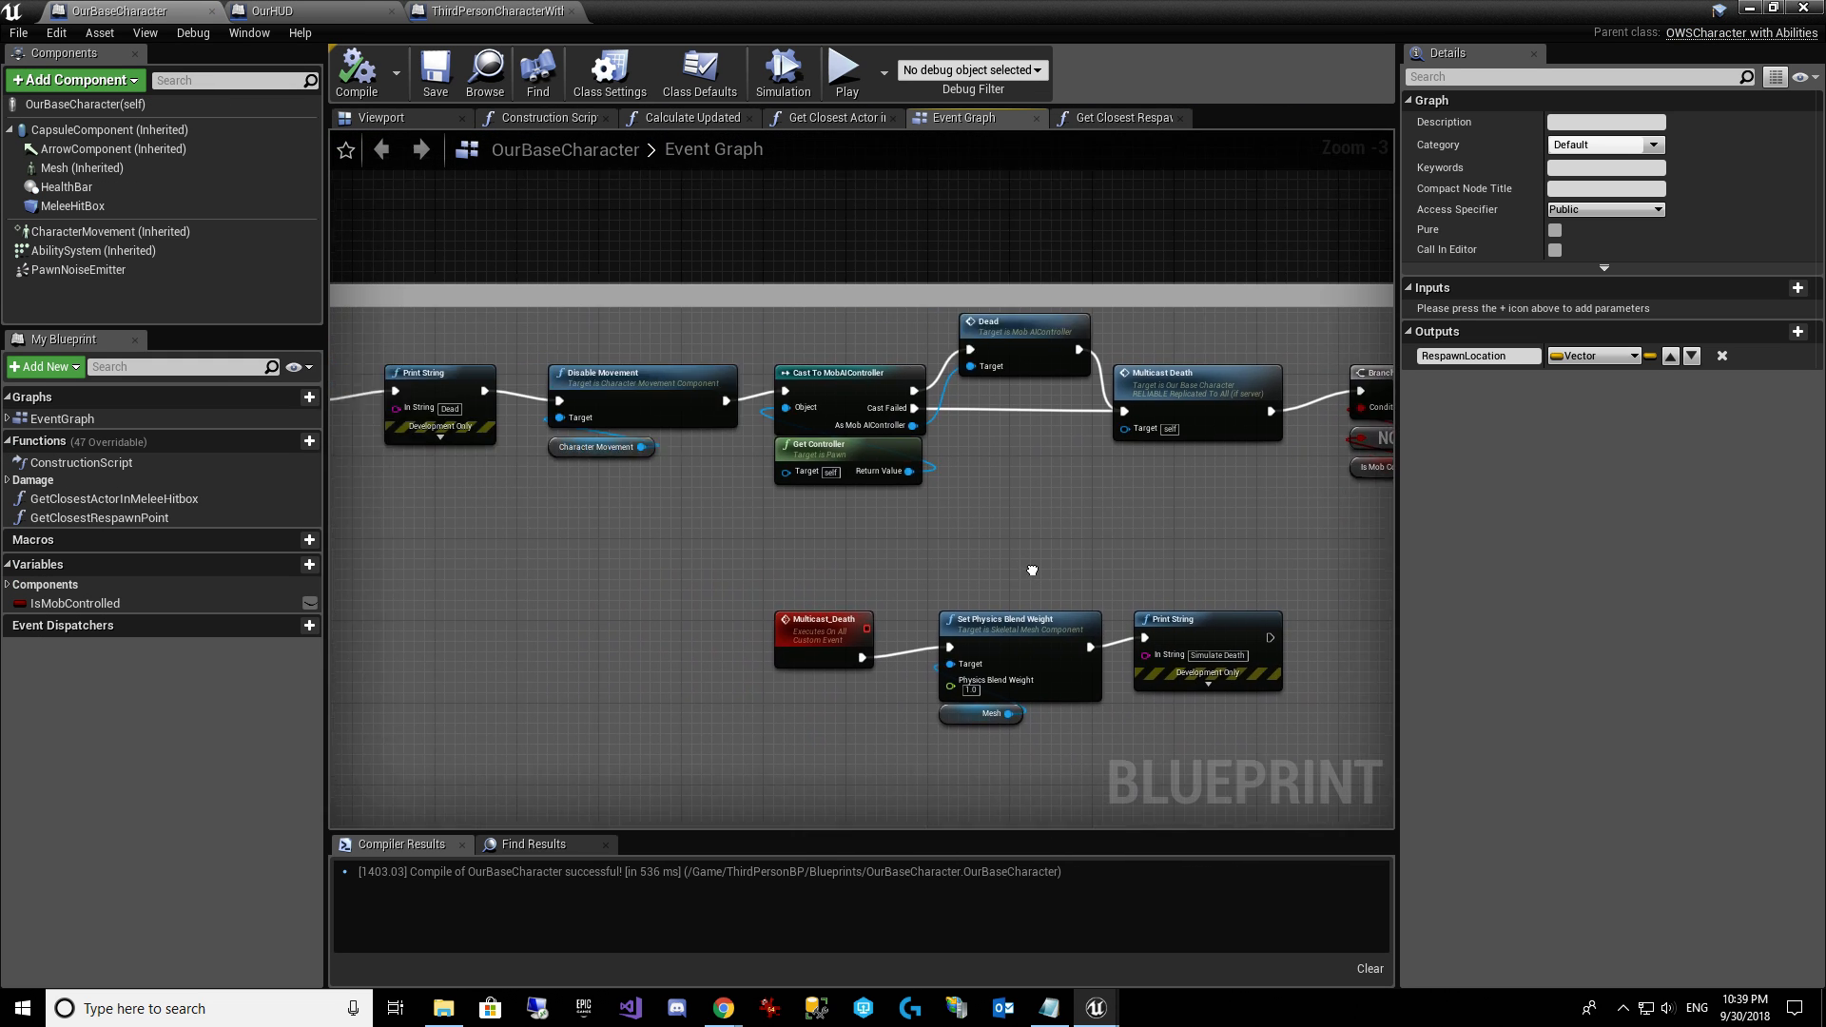
{"action": "right_click_drag", "start_coordinate": [675, 542], "coordinate": [1234, 595]}
{"action": "right_click_drag", "start_coordinate": [837, 552], "coordinate": [1164, 578]}
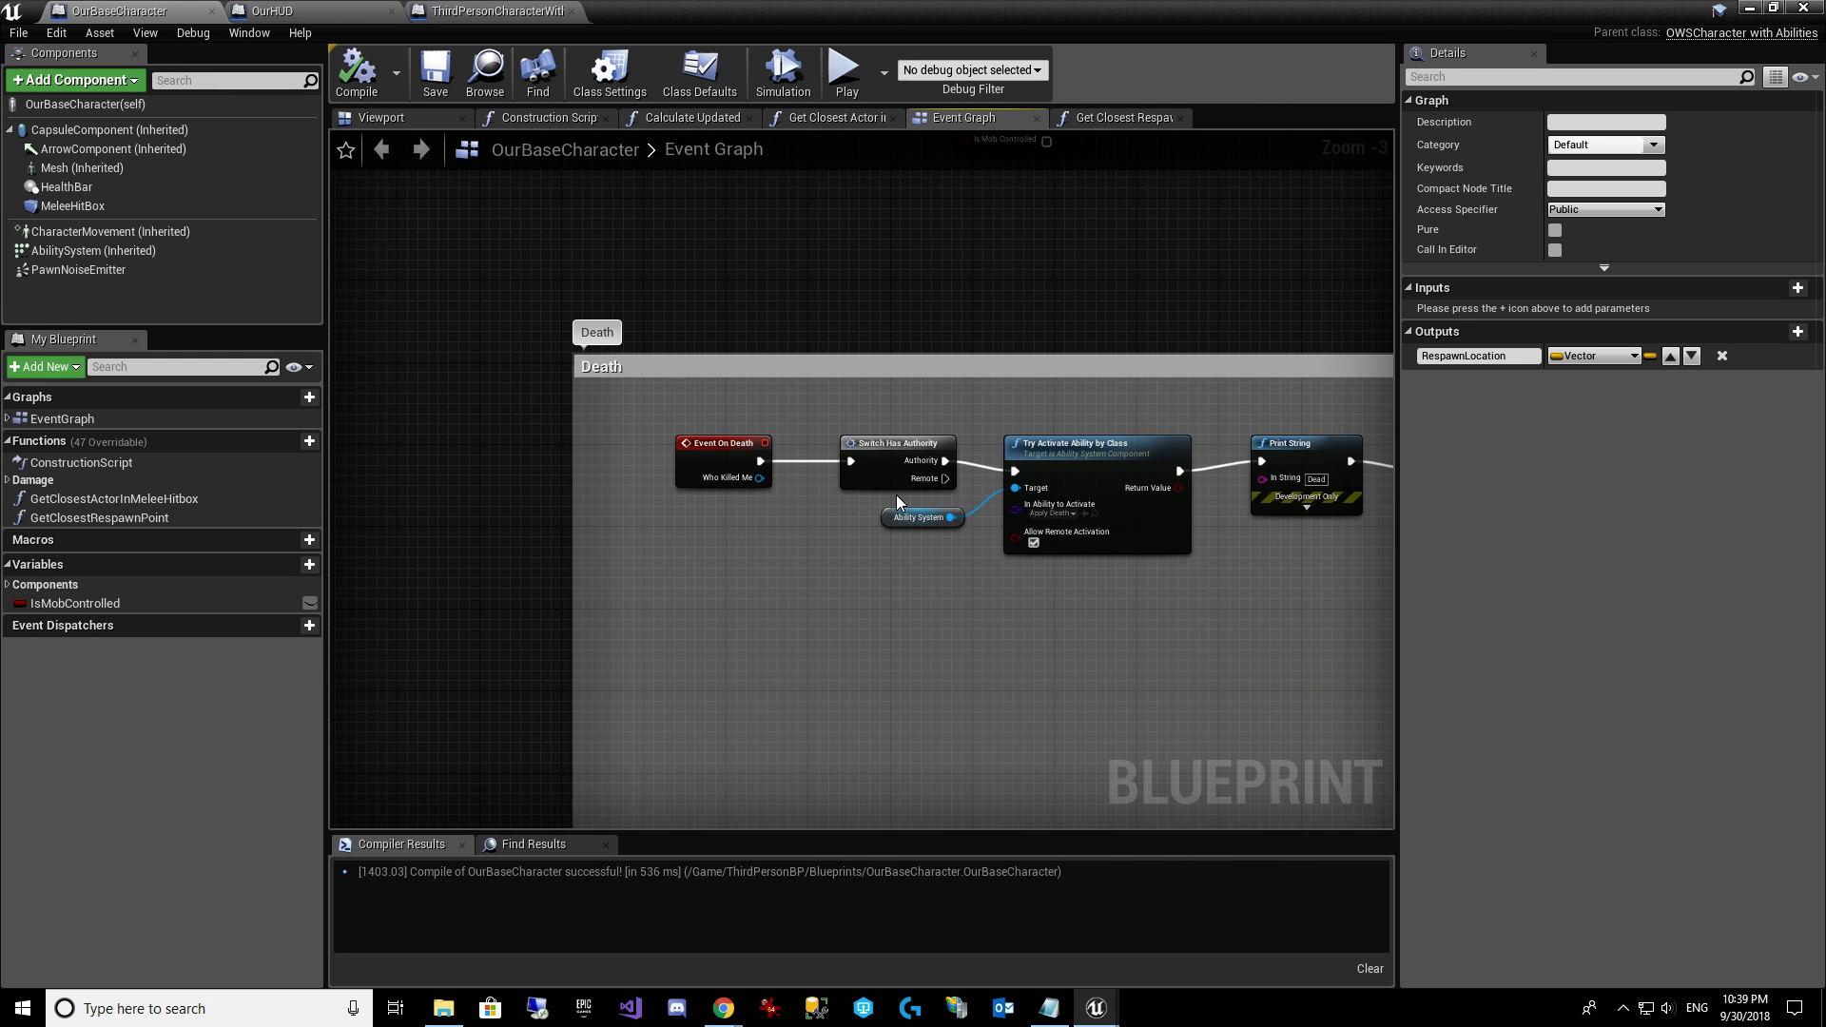
{"action": "scroll", "coordinate": [746, 522], "scroll_direction": "up", "scroll_amount": 4}
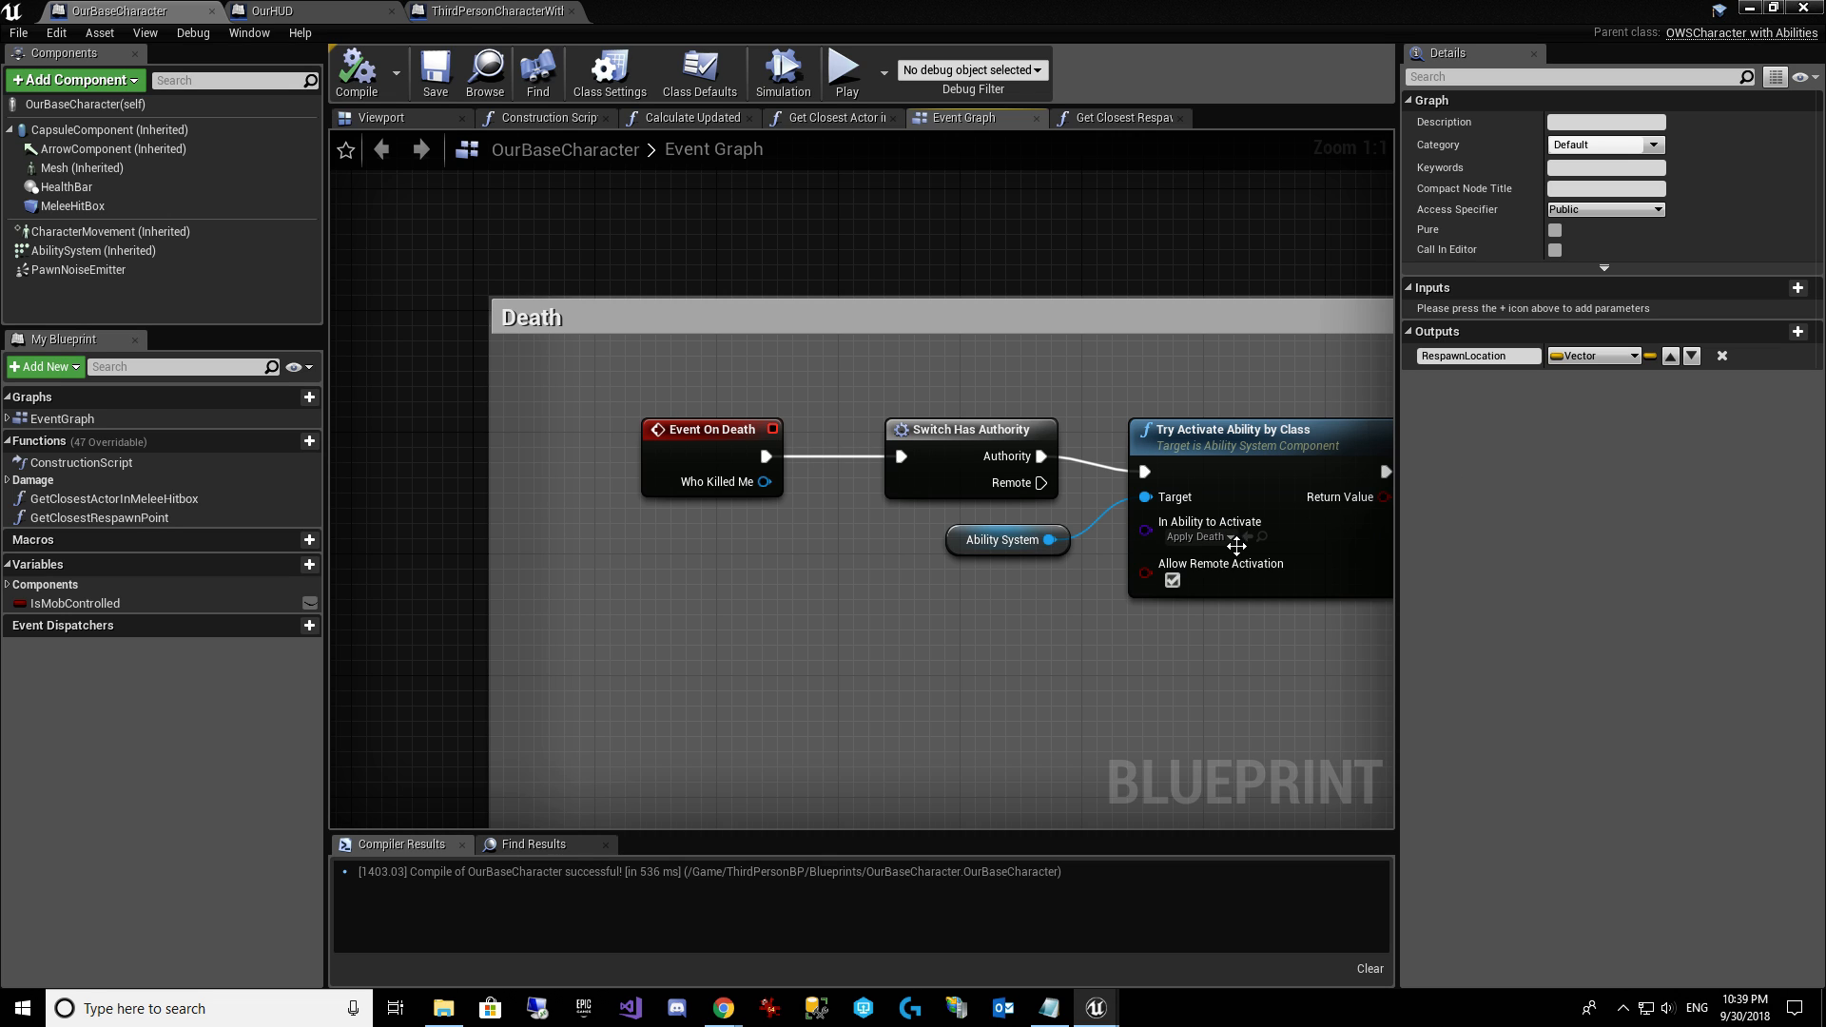
{"action": "scroll", "coordinate": [1122, 612], "scroll_direction": "down", "scroll_amount": 3}
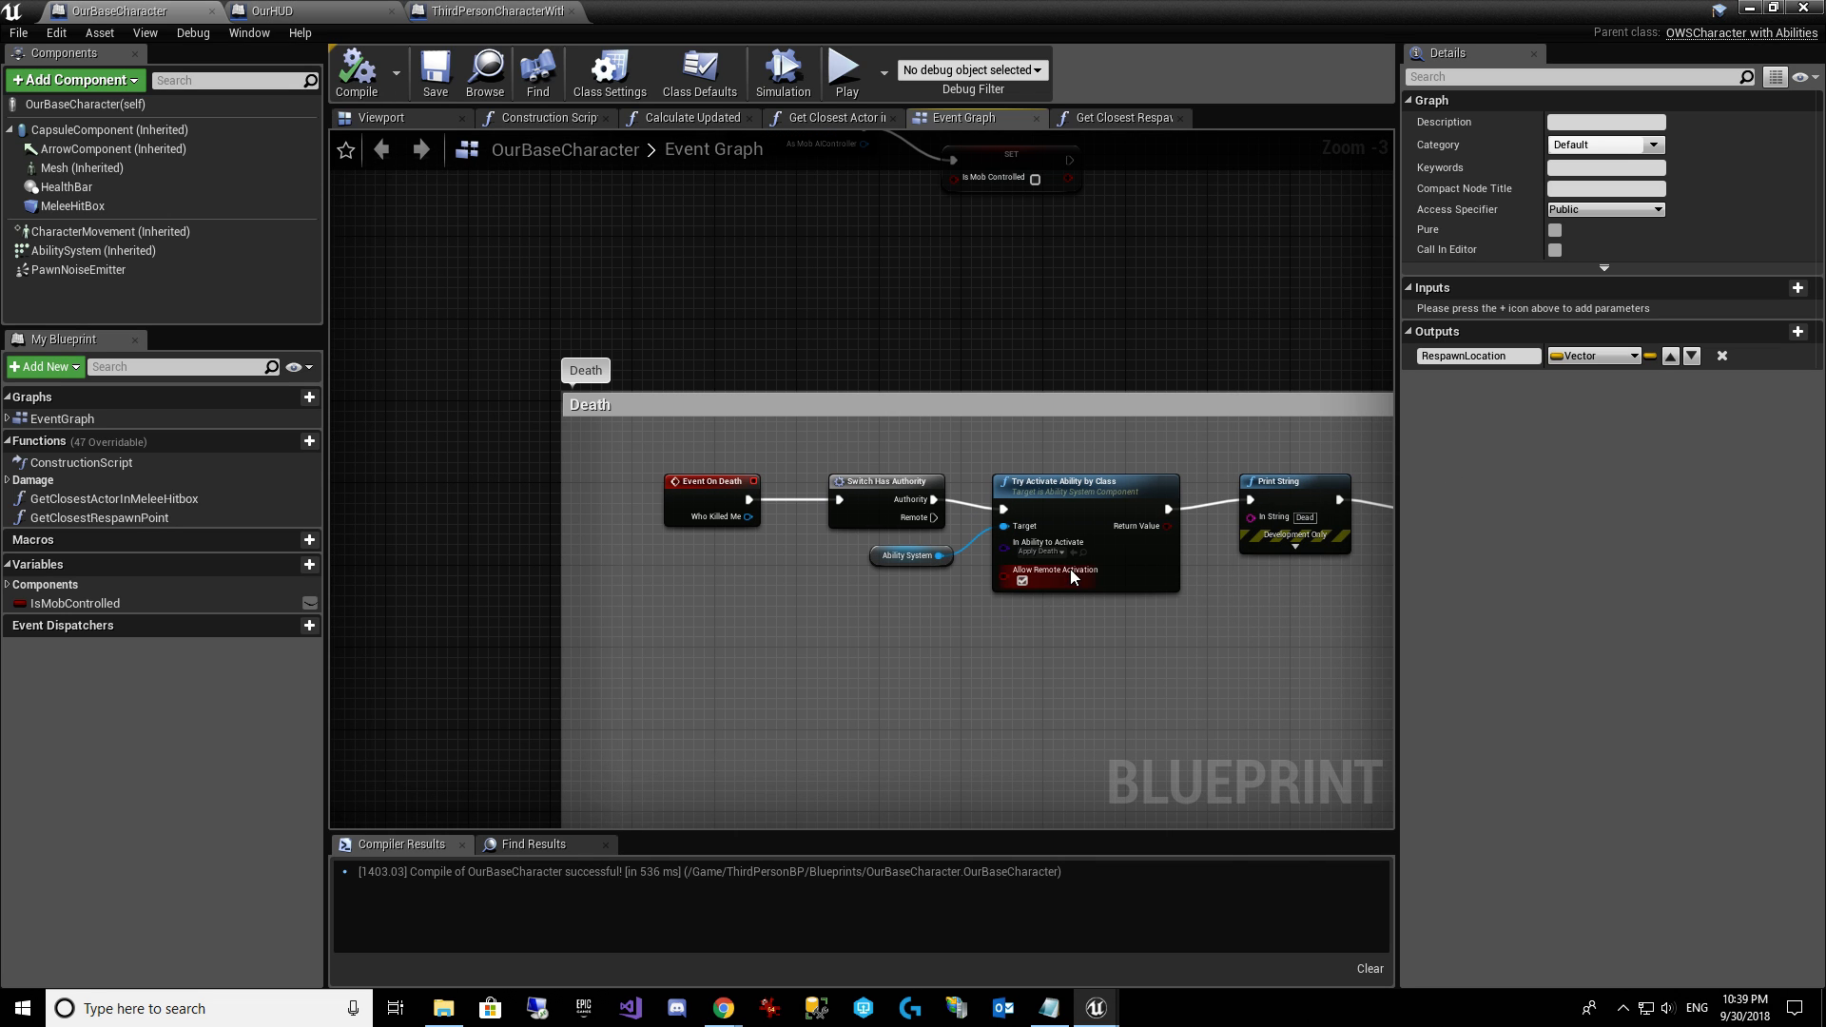
{"action": "left_click_drag", "start_coordinate": [693, 458], "coordinate": [811, 668]}
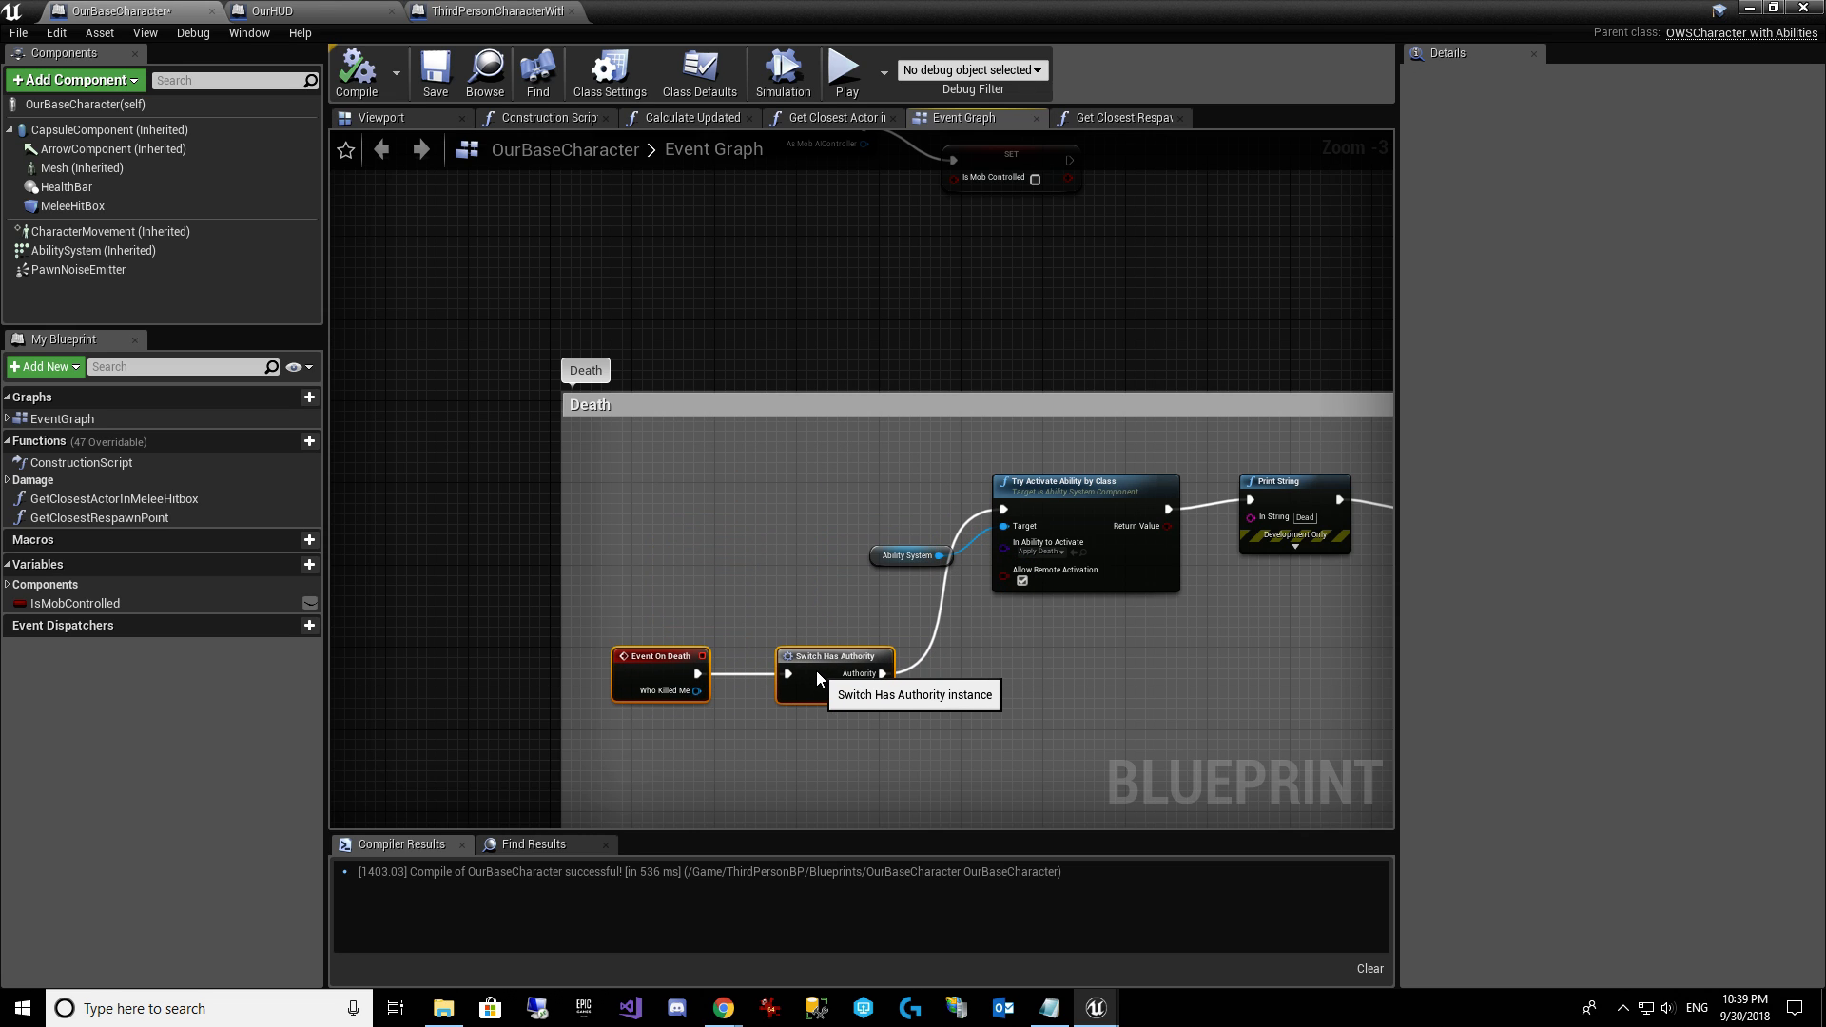
Shift the death nodes from Try Activate Ability by Class onward to the right, opening a gap after Switch Has Authority.
{"action": "scroll", "coordinate": [870, 619], "scroll_direction": "down", "scroll_amount": 3}
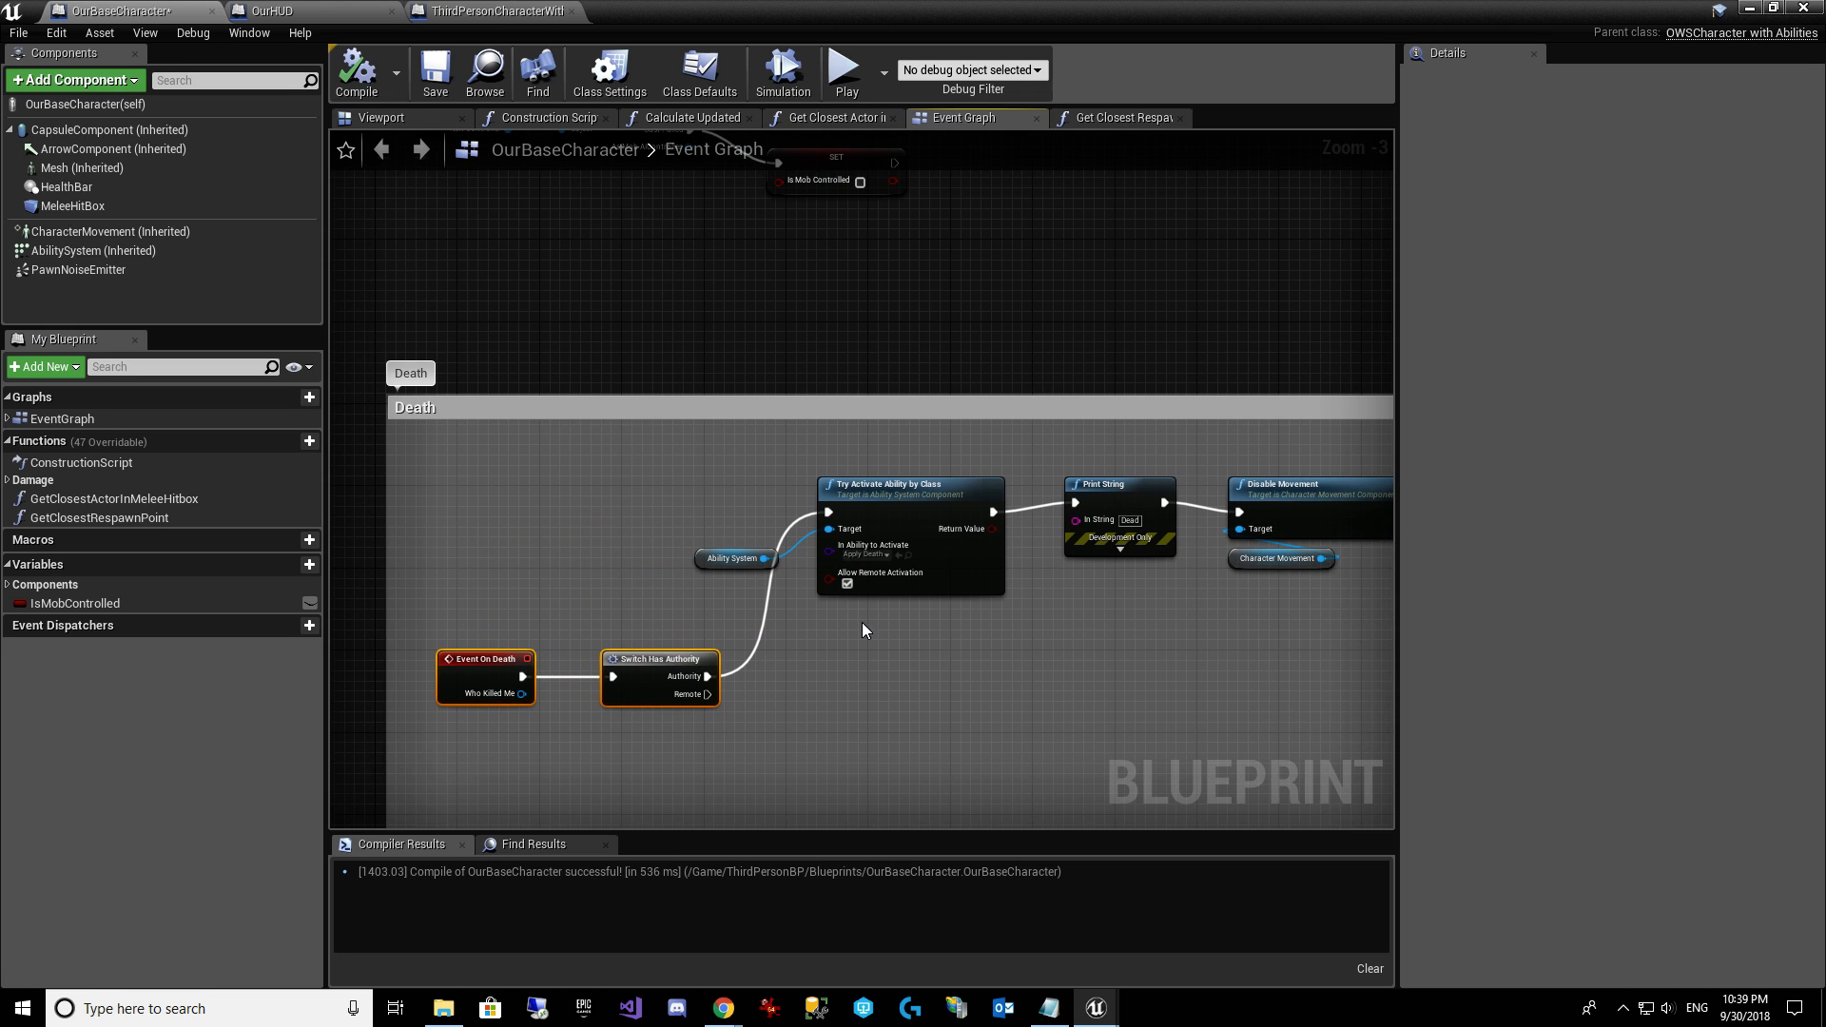
{"action": "right_click_drag", "start_coordinate": [968, 652], "coordinate": [702, 642]}
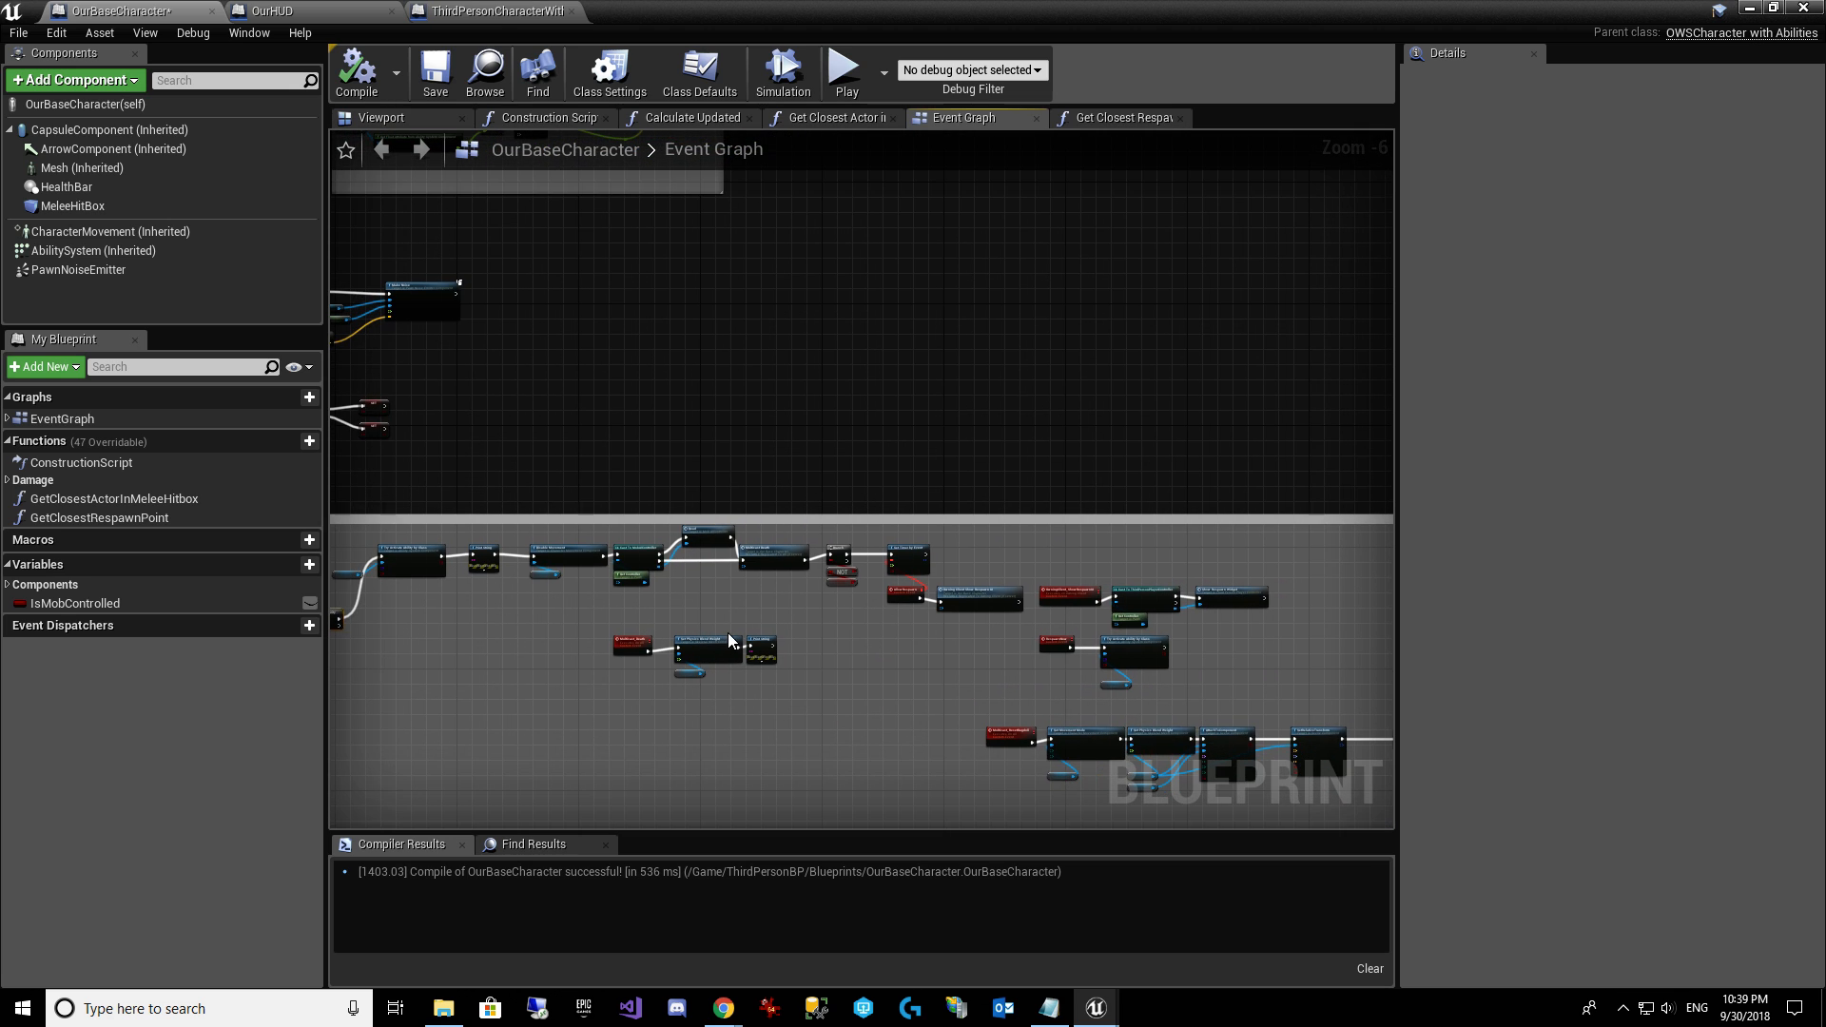
{"action": "scroll", "coordinate": [734, 636], "scroll_direction": "down", "scroll_amount": 2}
{"action": "left_click_drag", "start_coordinate": [1165, 682], "coordinate": [433, 552]}
{"action": "key", "text": "Right"}
{"action": "key", "text": "Right"}
{"action": "key", "text": "Right"}
{"action": "key", "text": "Right"}
{"action": "key", "text": "Right"}
{"action": "key", "text": "Right"}
{"action": "key", "text": "Right"}
{"action": "key", "text": "Right"}
{"action": "key", "text": "Right"}
{"action": "key", "text": "Right"}
{"action": "key", "text": "Right"}
{"action": "key", "text": "Right"}
{"action": "key", "text": "Right"}
{"action": "key", "text": "Right"}
{"action": "key", "text": "Right"}
{"action": "key", "text": "Right"}
{"action": "key", "text": "Right"}
{"action": "key", "text": "Right"}
{"action": "key", "text": "Right"}
{"action": "key", "text": "Right"}
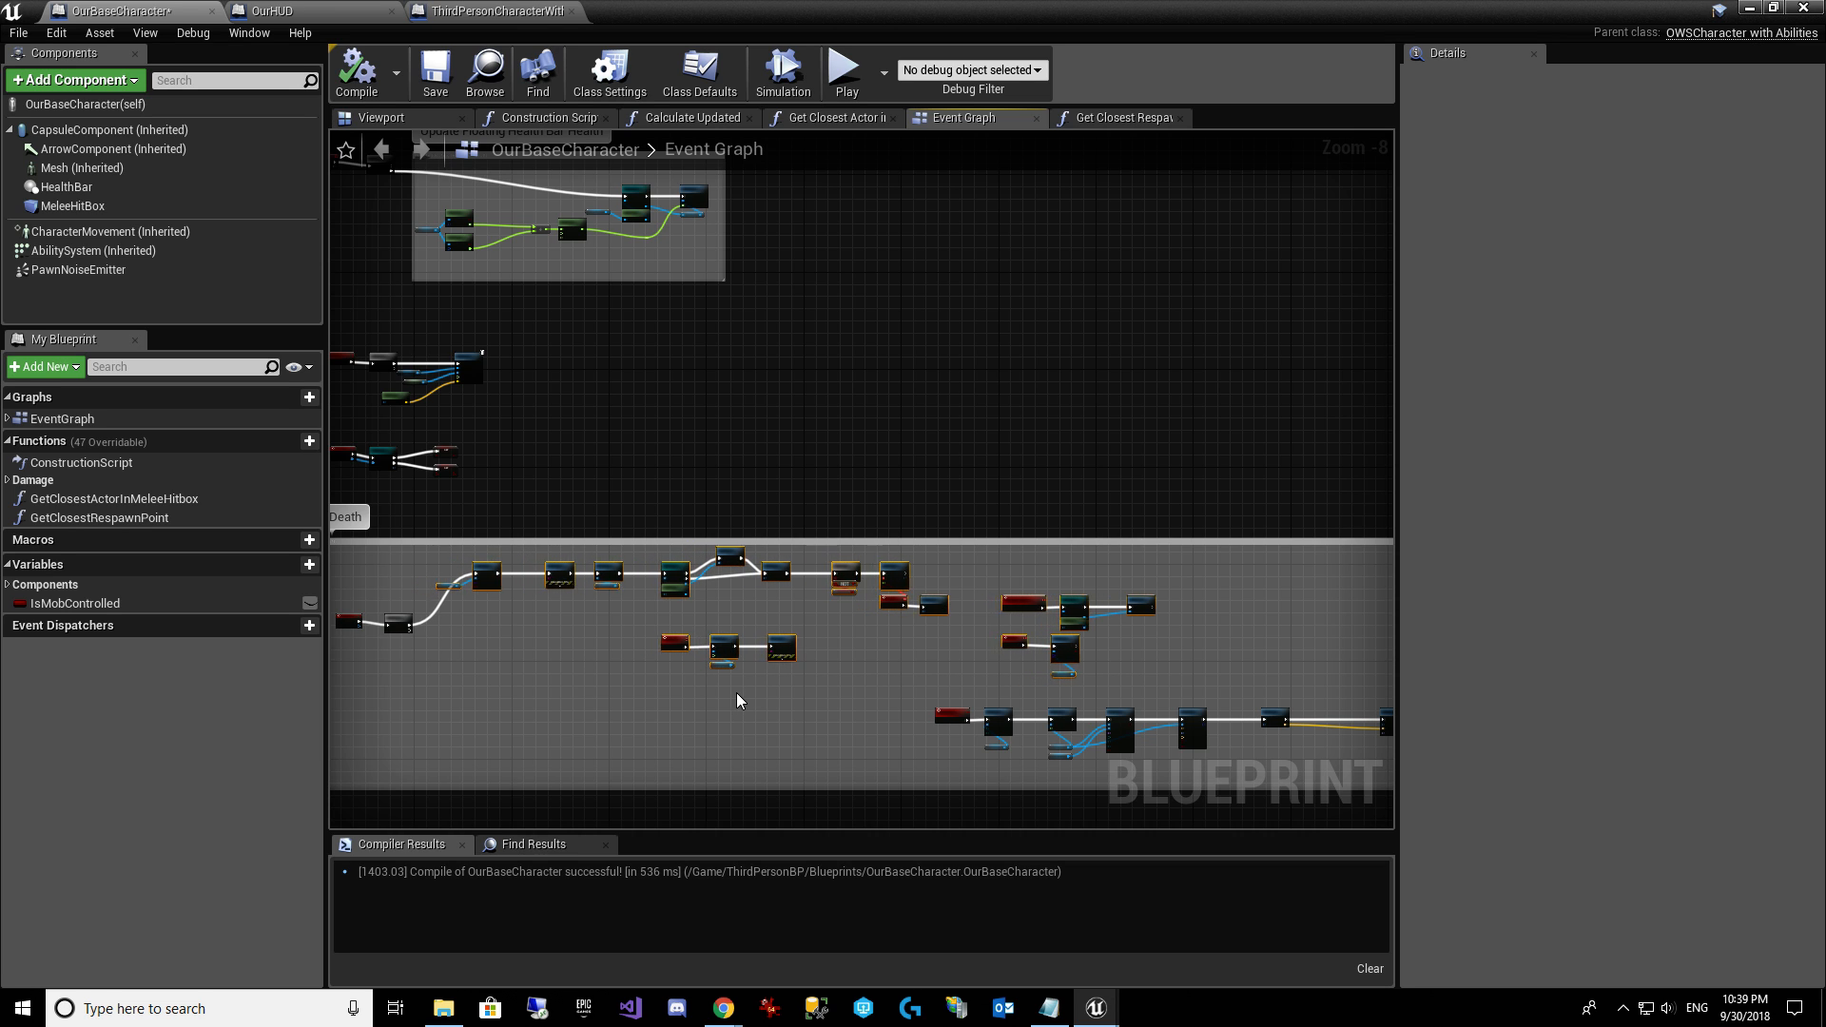
{"action": "key", "text": "Right"}
{"action": "key", "text": "Right"}
{"action": "key", "text": "Right"}
{"action": "key", "text": "Right"}
{"action": "key", "text": "Right"}
{"action": "key", "text": "Right"}
{"action": "key", "text": "Right"}
{"action": "key", "text": "Right"}
{"action": "key", "text": "Right"}
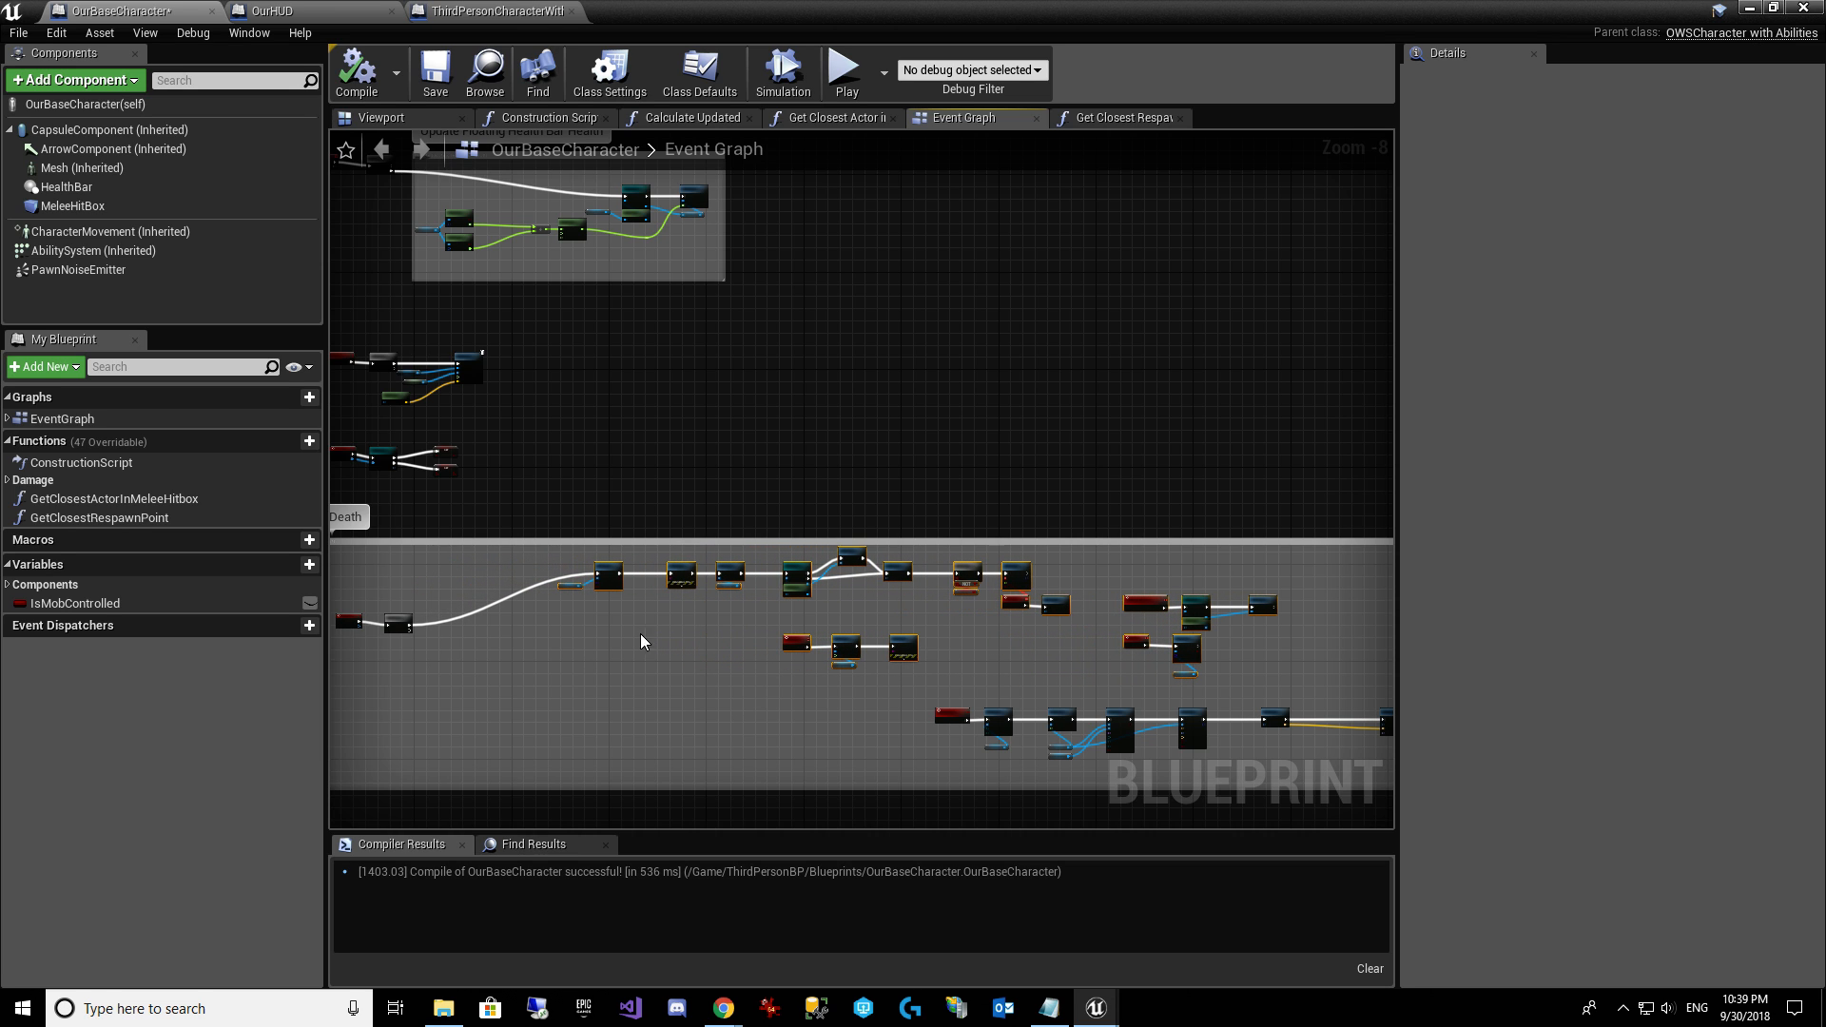
Add an IsValid check on Who Killed Me beside Switch Has Authority and run it from the Authority output.
{"action": "scroll", "coordinate": [403, 622], "scroll_direction": "up", "scroll_amount": 4}
{"action": "right_click_drag", "start_coordinate": [594, 678], "coordinate": [934, 660]}
{"action": "scroll", "coordinate": [751, 677], "scroll_direction": "up", "scroll_amount": 4}
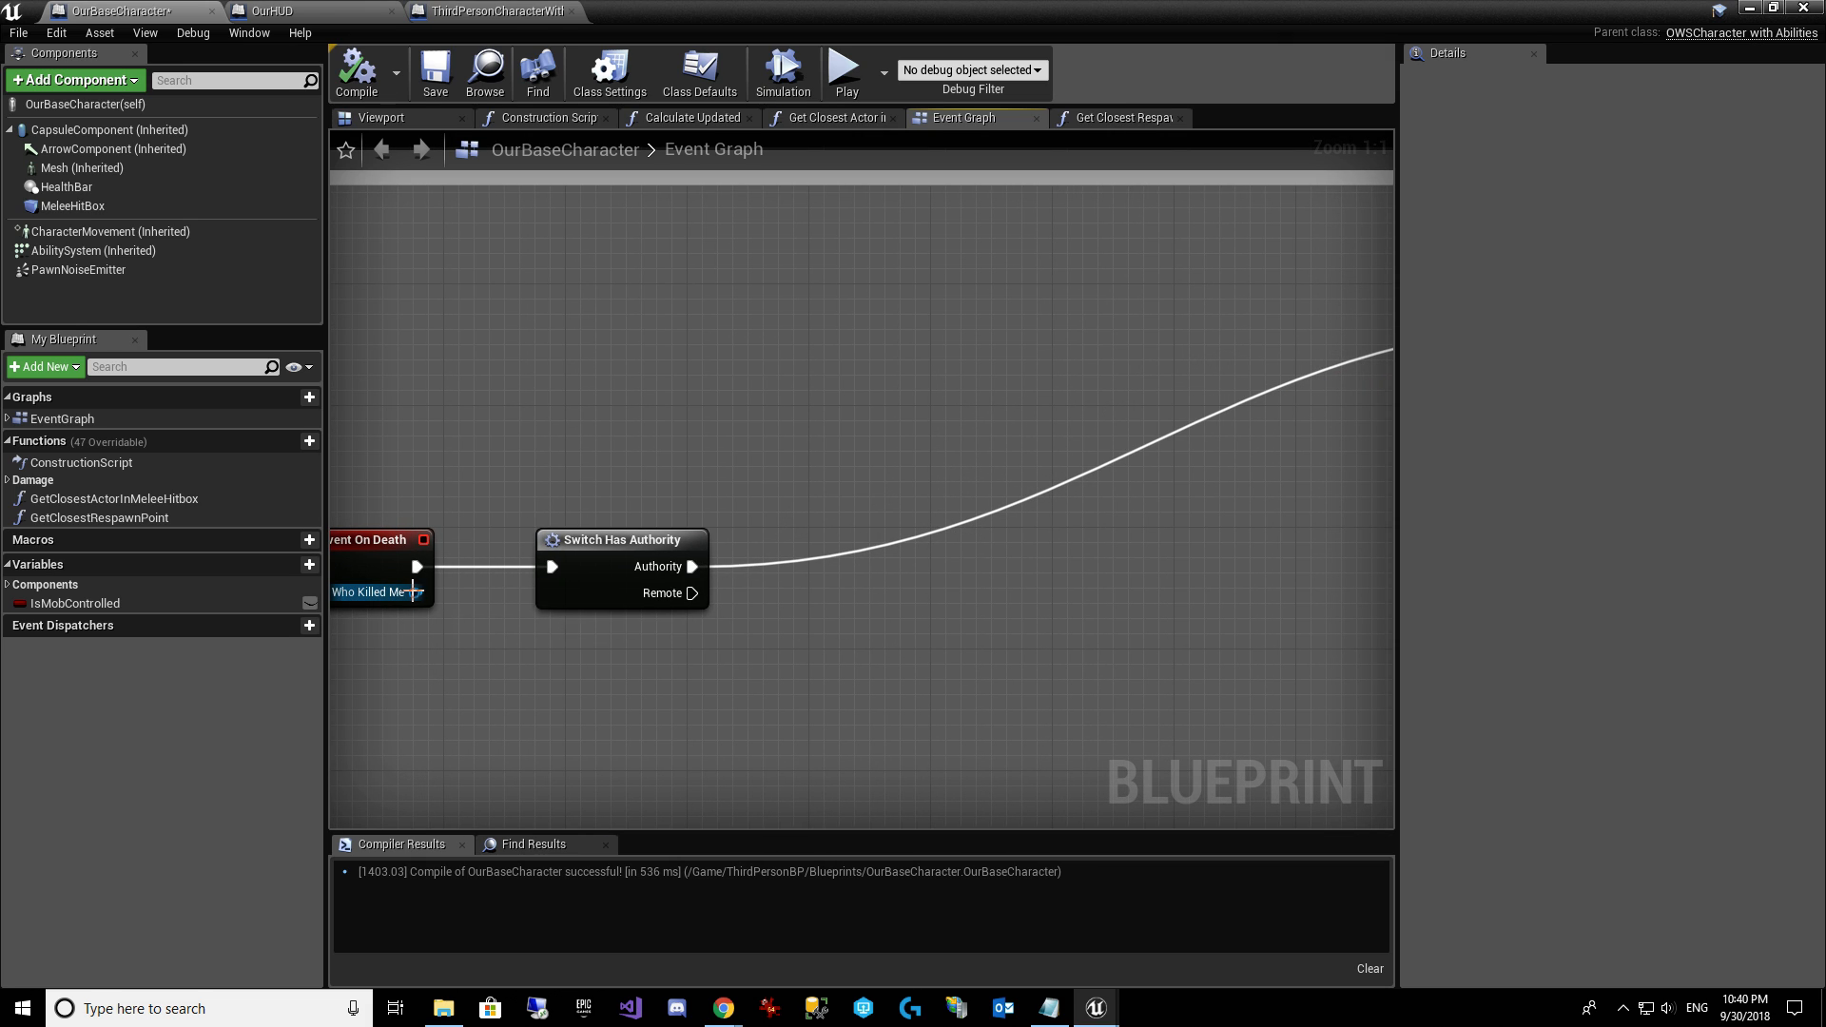
{"action": "left_click_drag", "start_coordinate": [415, 593], "coordinate": [770, 596]}
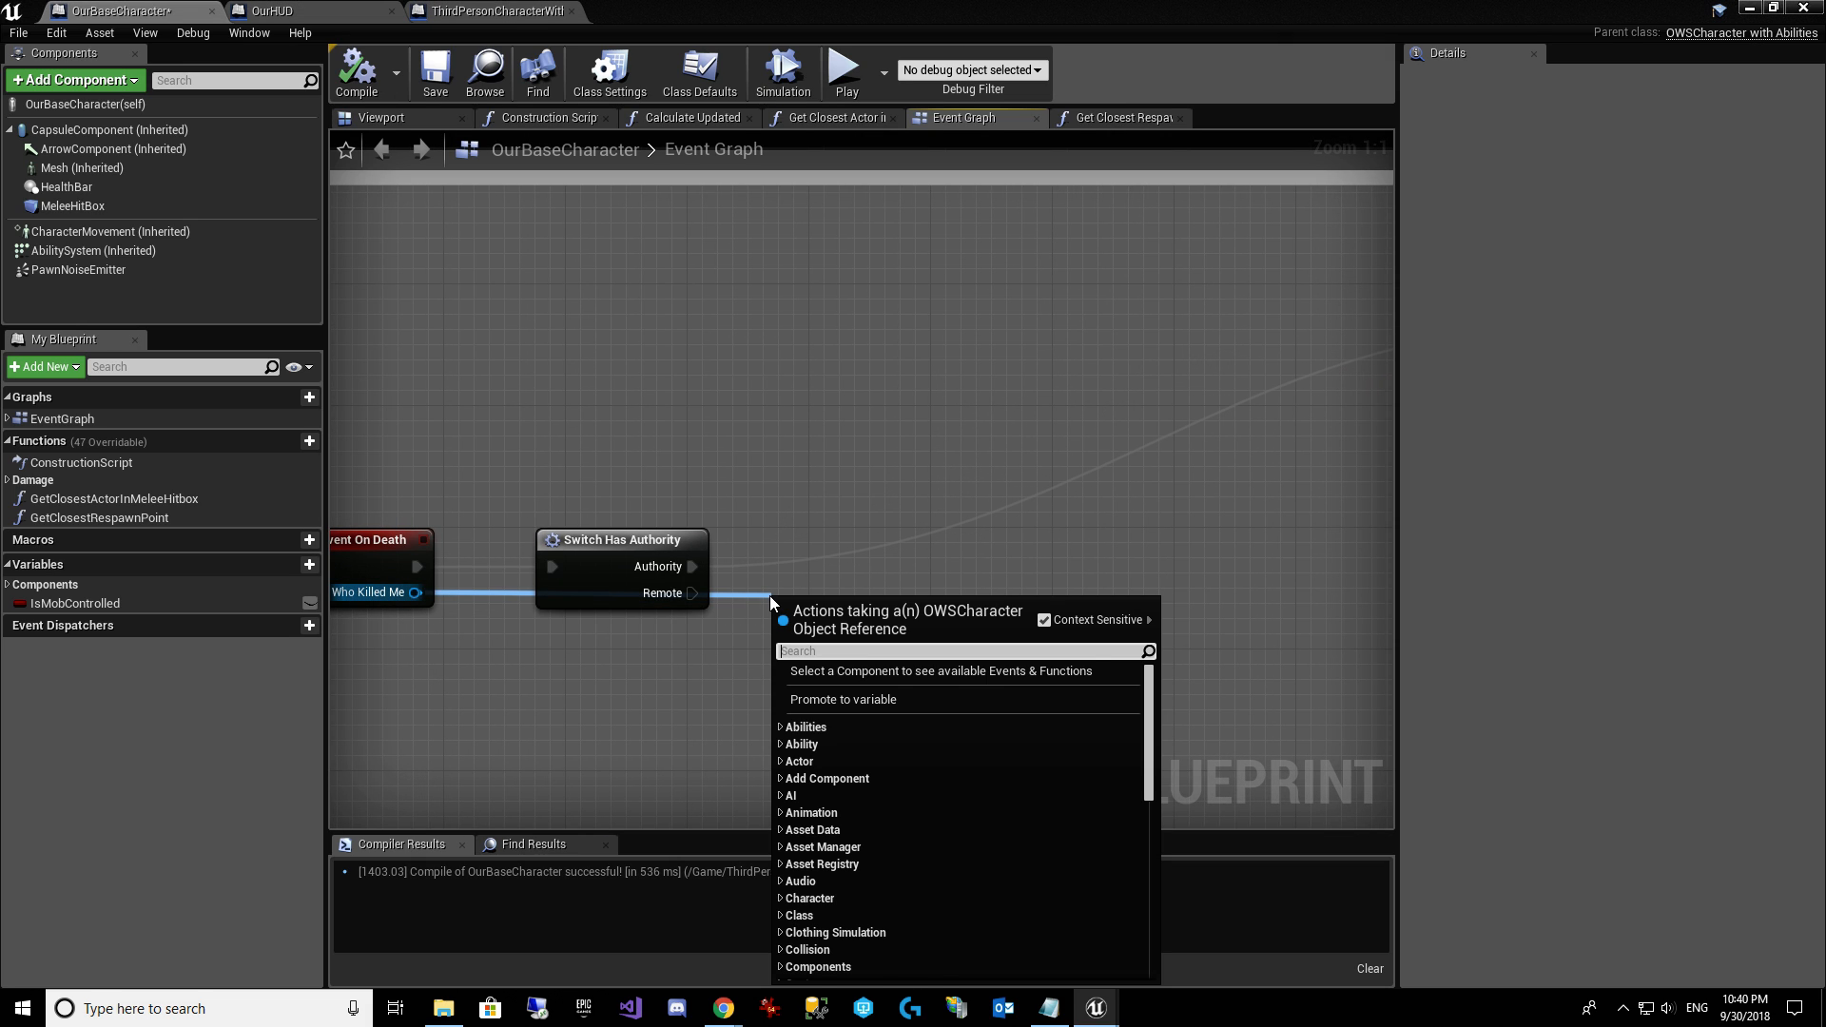
{"action": "type", "text": "is valid"}
{"action": "key", "text": "Down"}
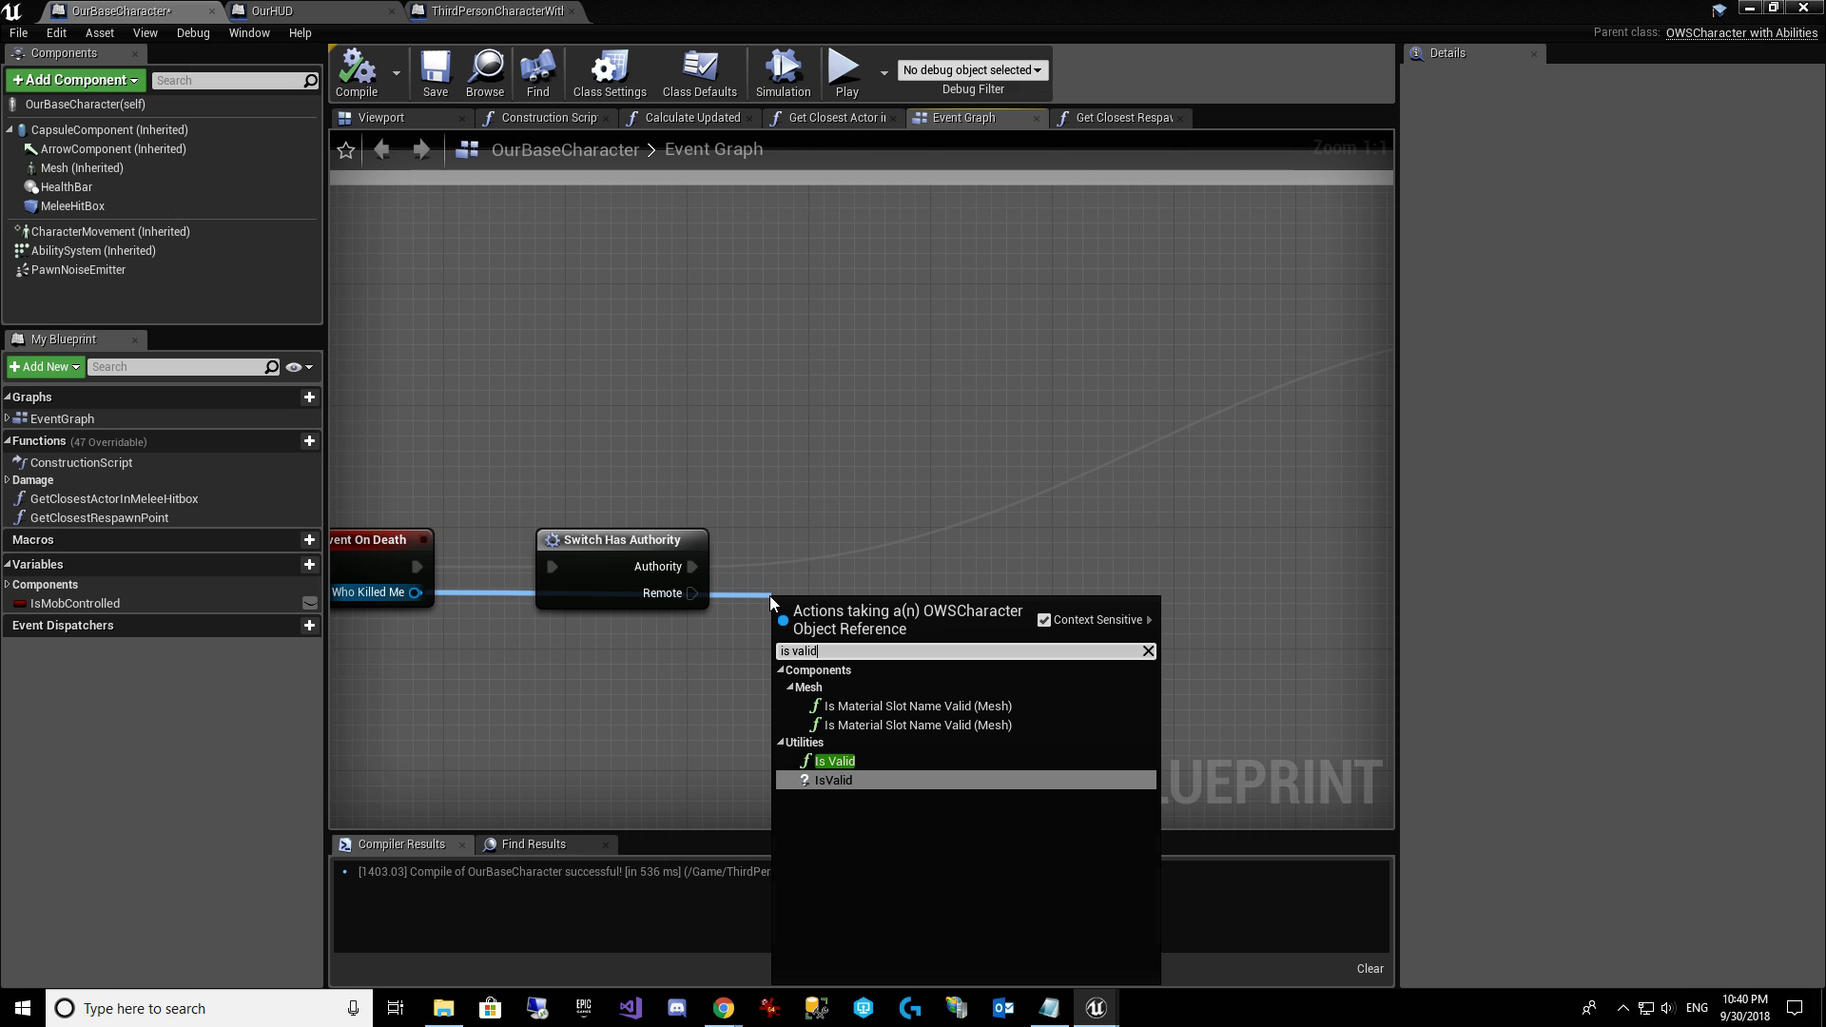
{"action": "key", "text": "Return"}
{"action": "left_click_drag", "start_coordinate": [887, 620], "coordinate": [870, 554]}
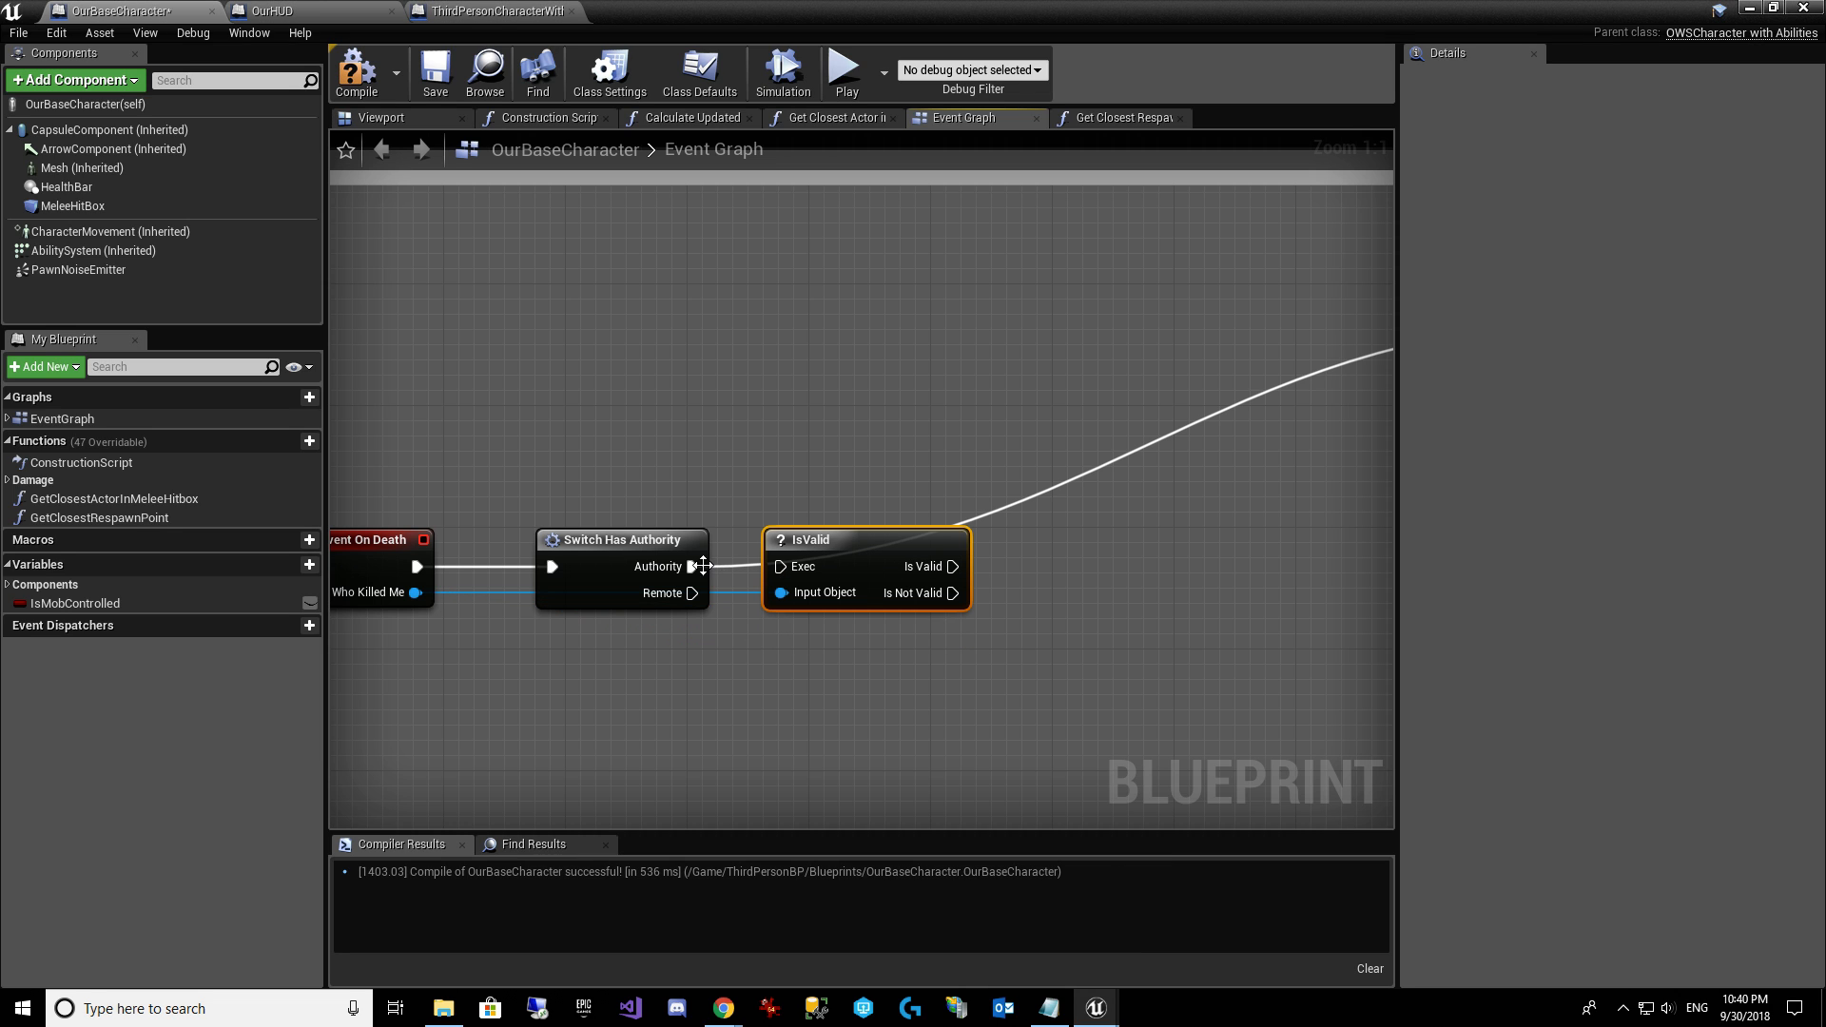
{"action": "left_click_drag", "start_coordinate": [704, 567], "coordinate": [780, 568]}
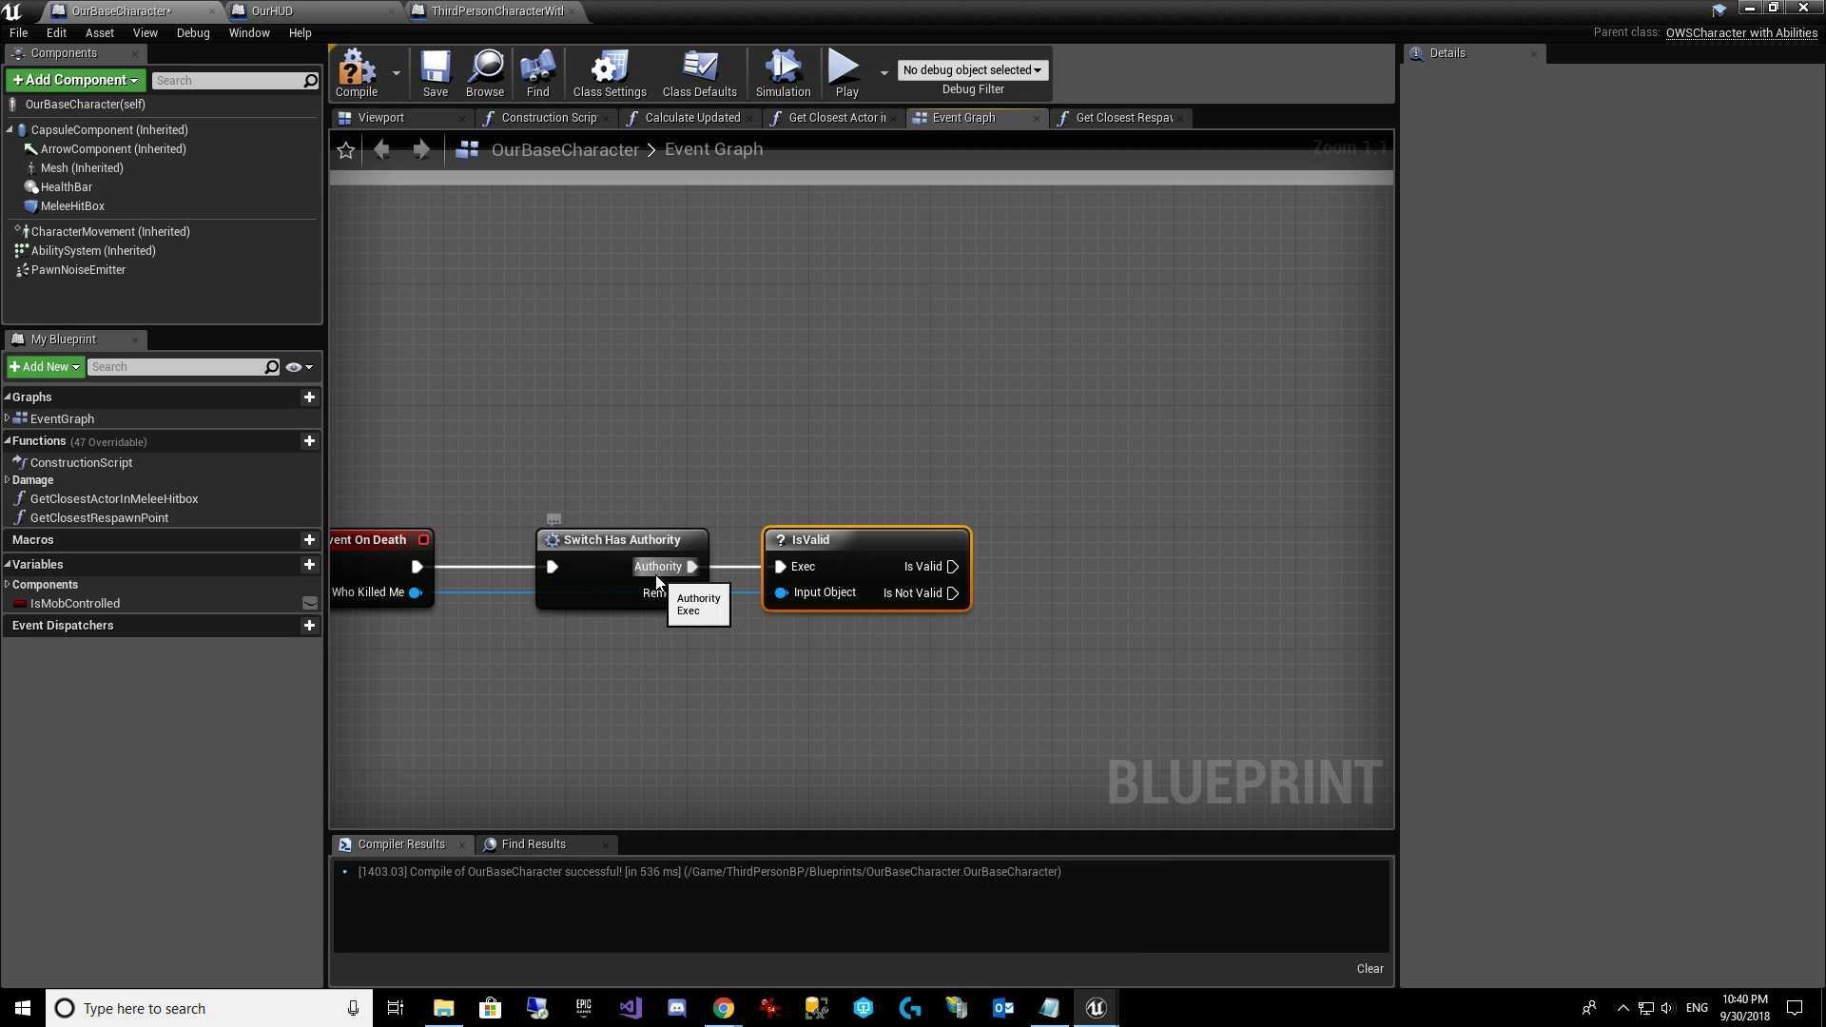
Run Try Activate Ability by Class from the Is Not Valid output of the IsValid check.
{"action": "right_click_drag", "start_coordinate": [961, 666], "coordinate": [631, 690]}
{"action": "left_click_drag", "start_coordinate": [593, 611], "coordinate": [1243, 350]}
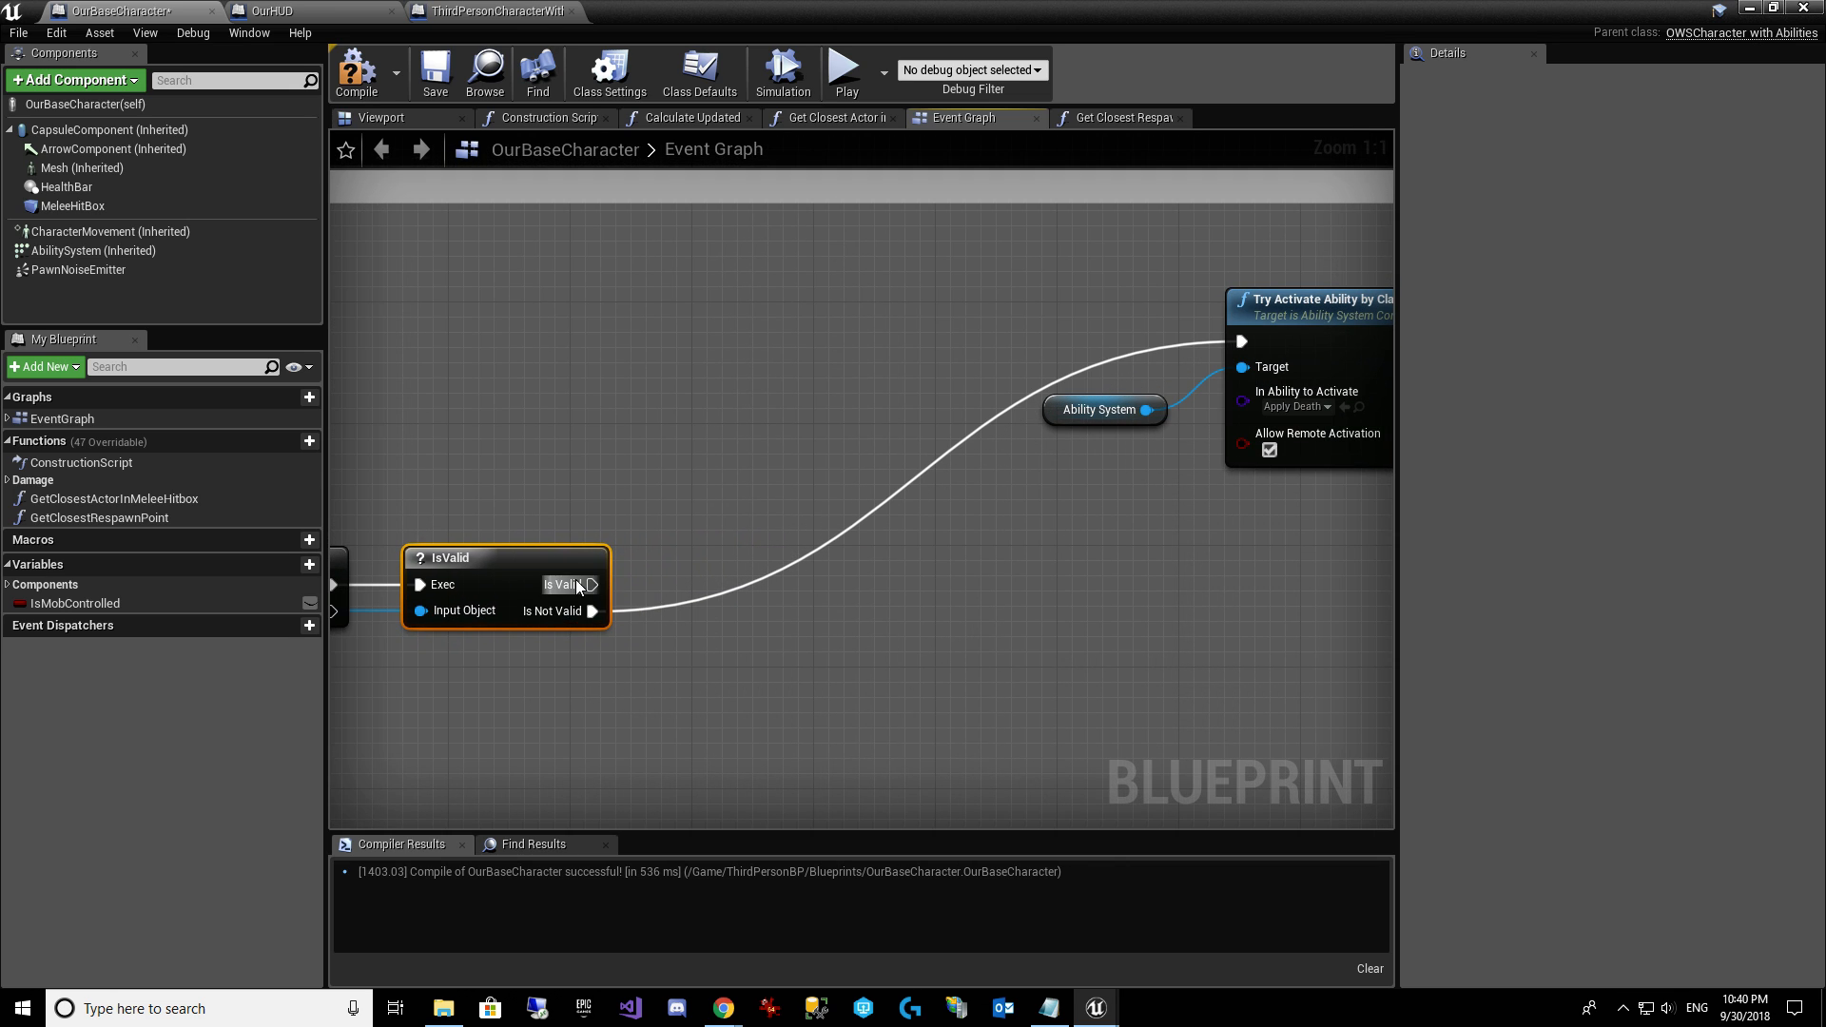
{"action": "left_click_drag", "start_coordinate": [592, 585], "coordinate": [614, 550]}
{"action": "right_click_drag", "start_coordinate": [576, 480], "coordinate": [822, 485]}
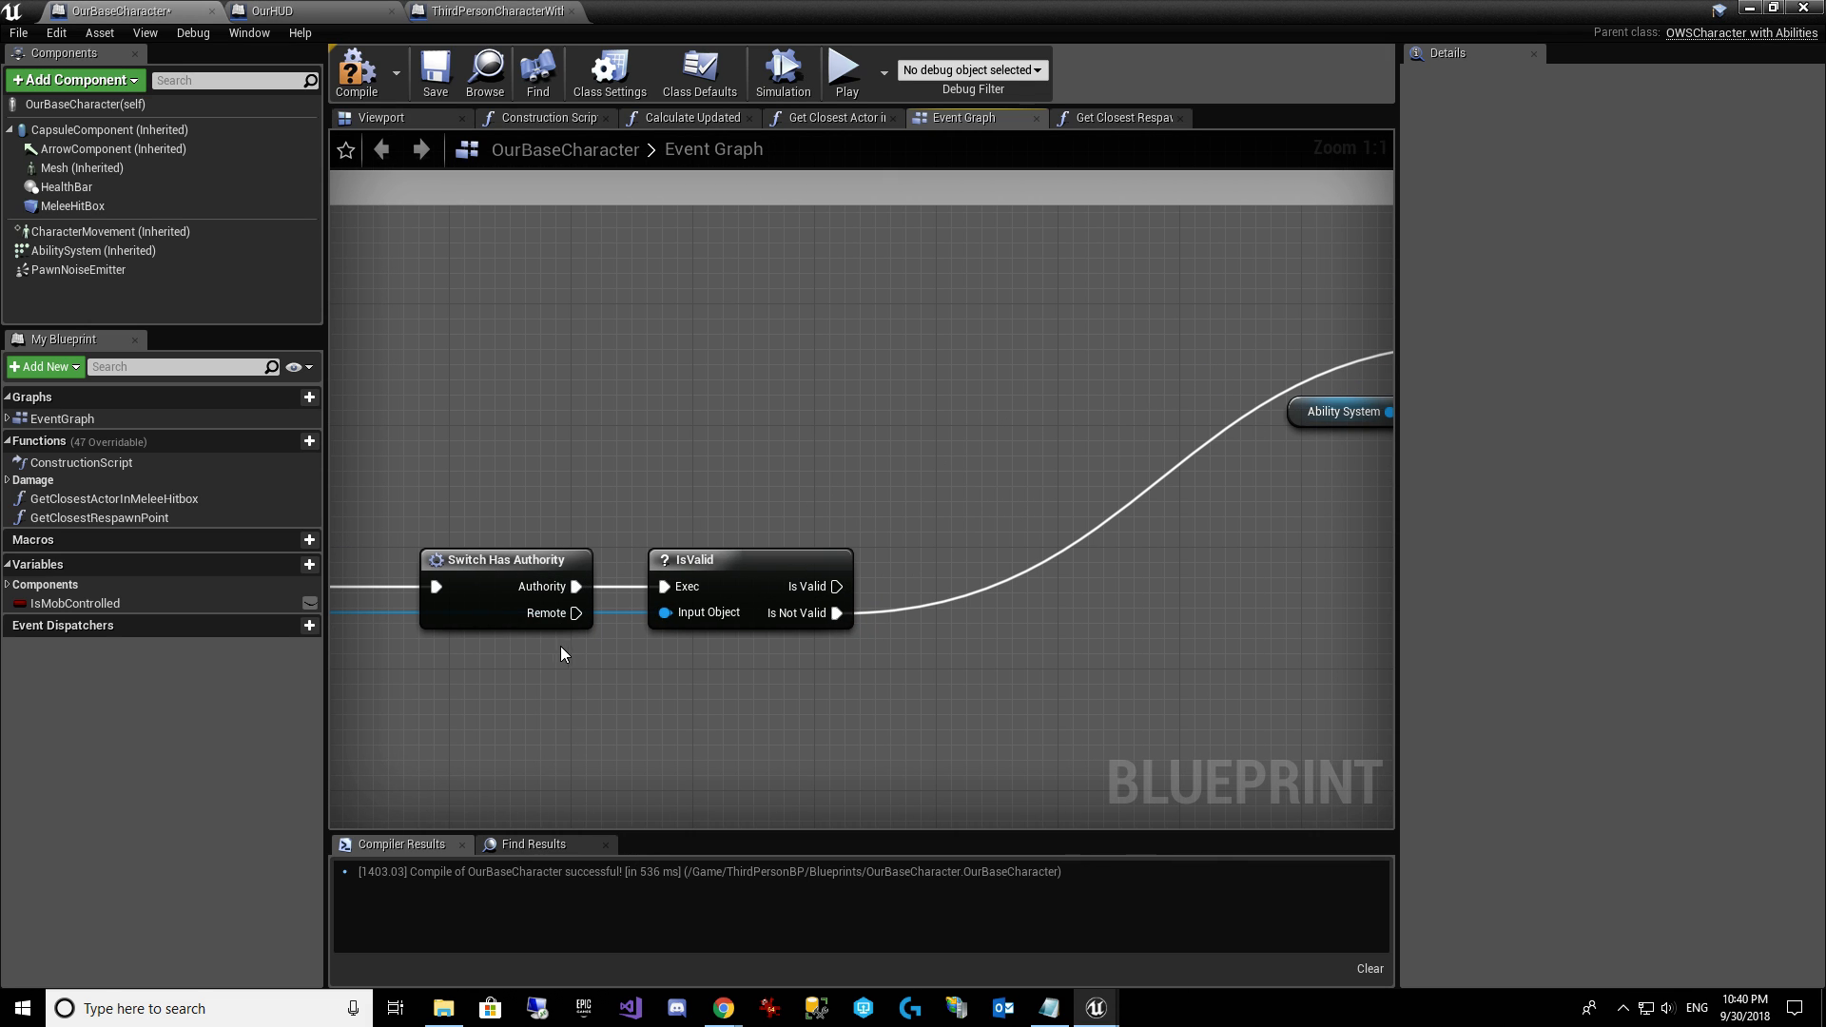
Cast Who Killed Me to ThirdPersonCharacterWithAbilities and run the cast from the IsValid check's Is Valid output.
{"action": "right_click_drag", "start_coordinate": [426, 623], "coordinate": [494, 623]}
{"action": "left_click_drag", "start_coordinate": [368, 613], "coordinate": [980, 614]}
{"action": "type", "text": "cast to third"}
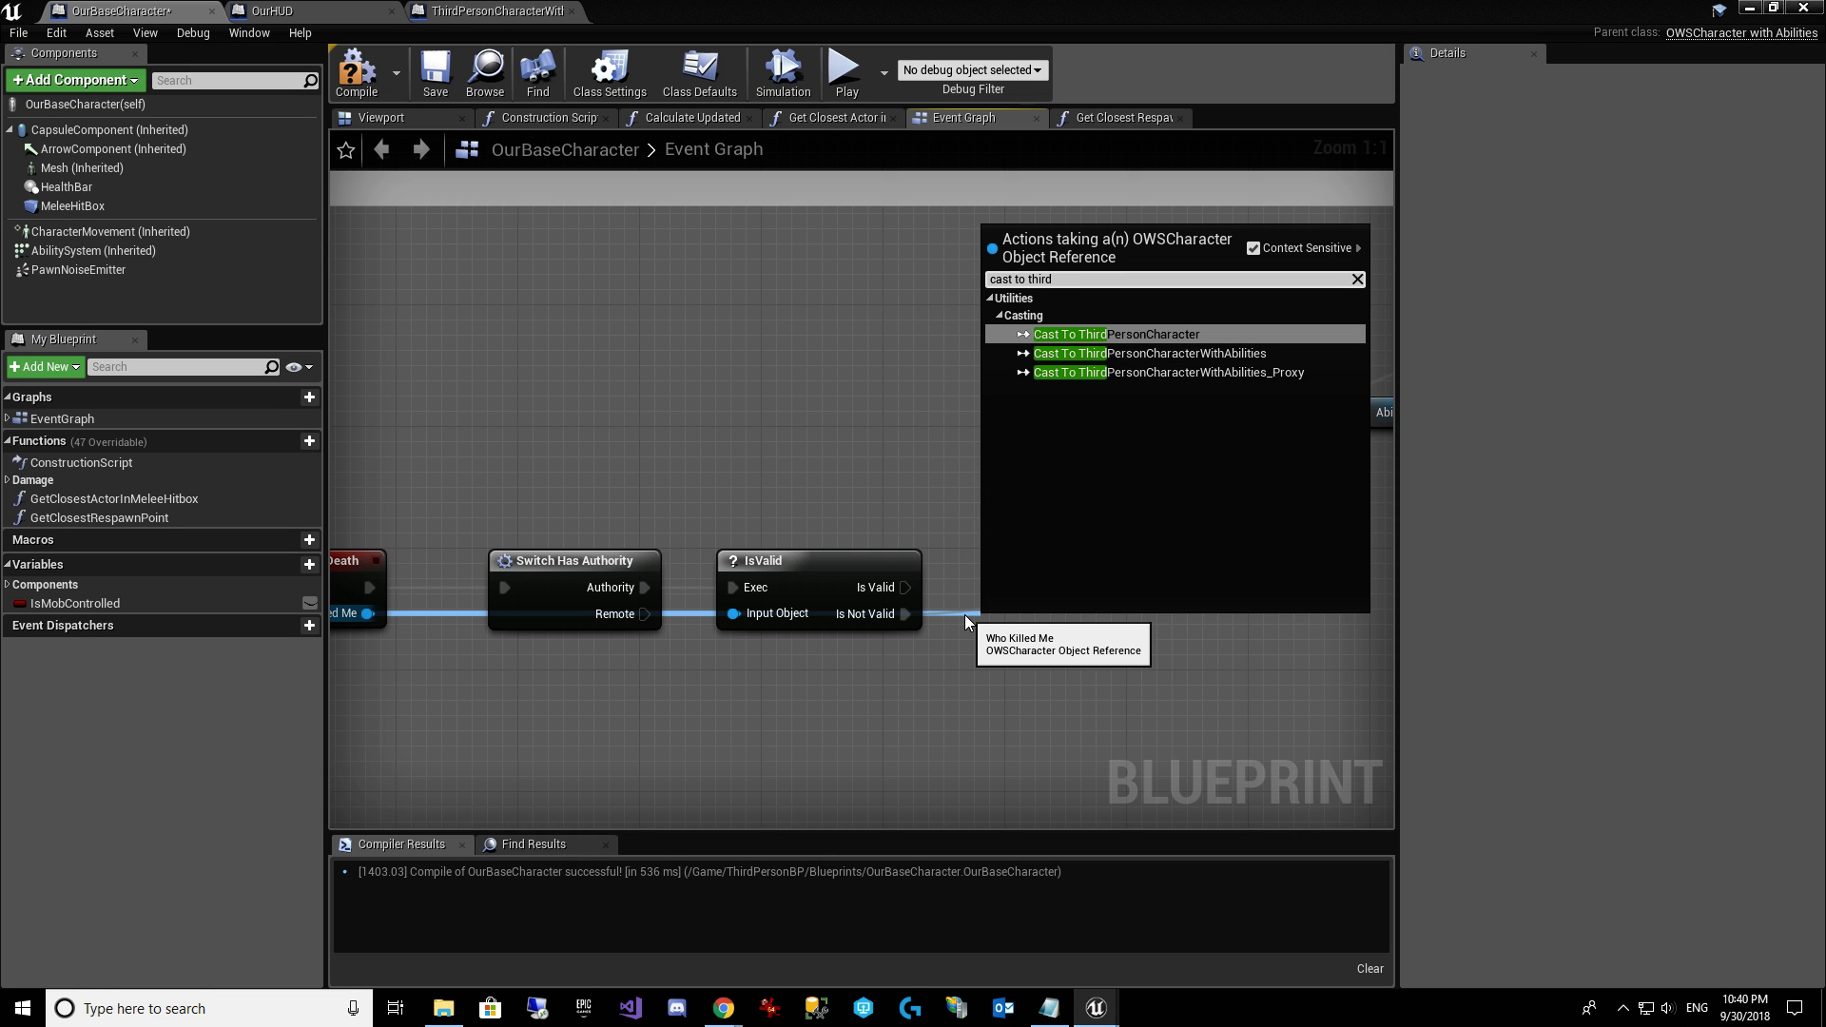
{"action": "key", "text": "Down"}
{"action": "key", "text": "Return"}
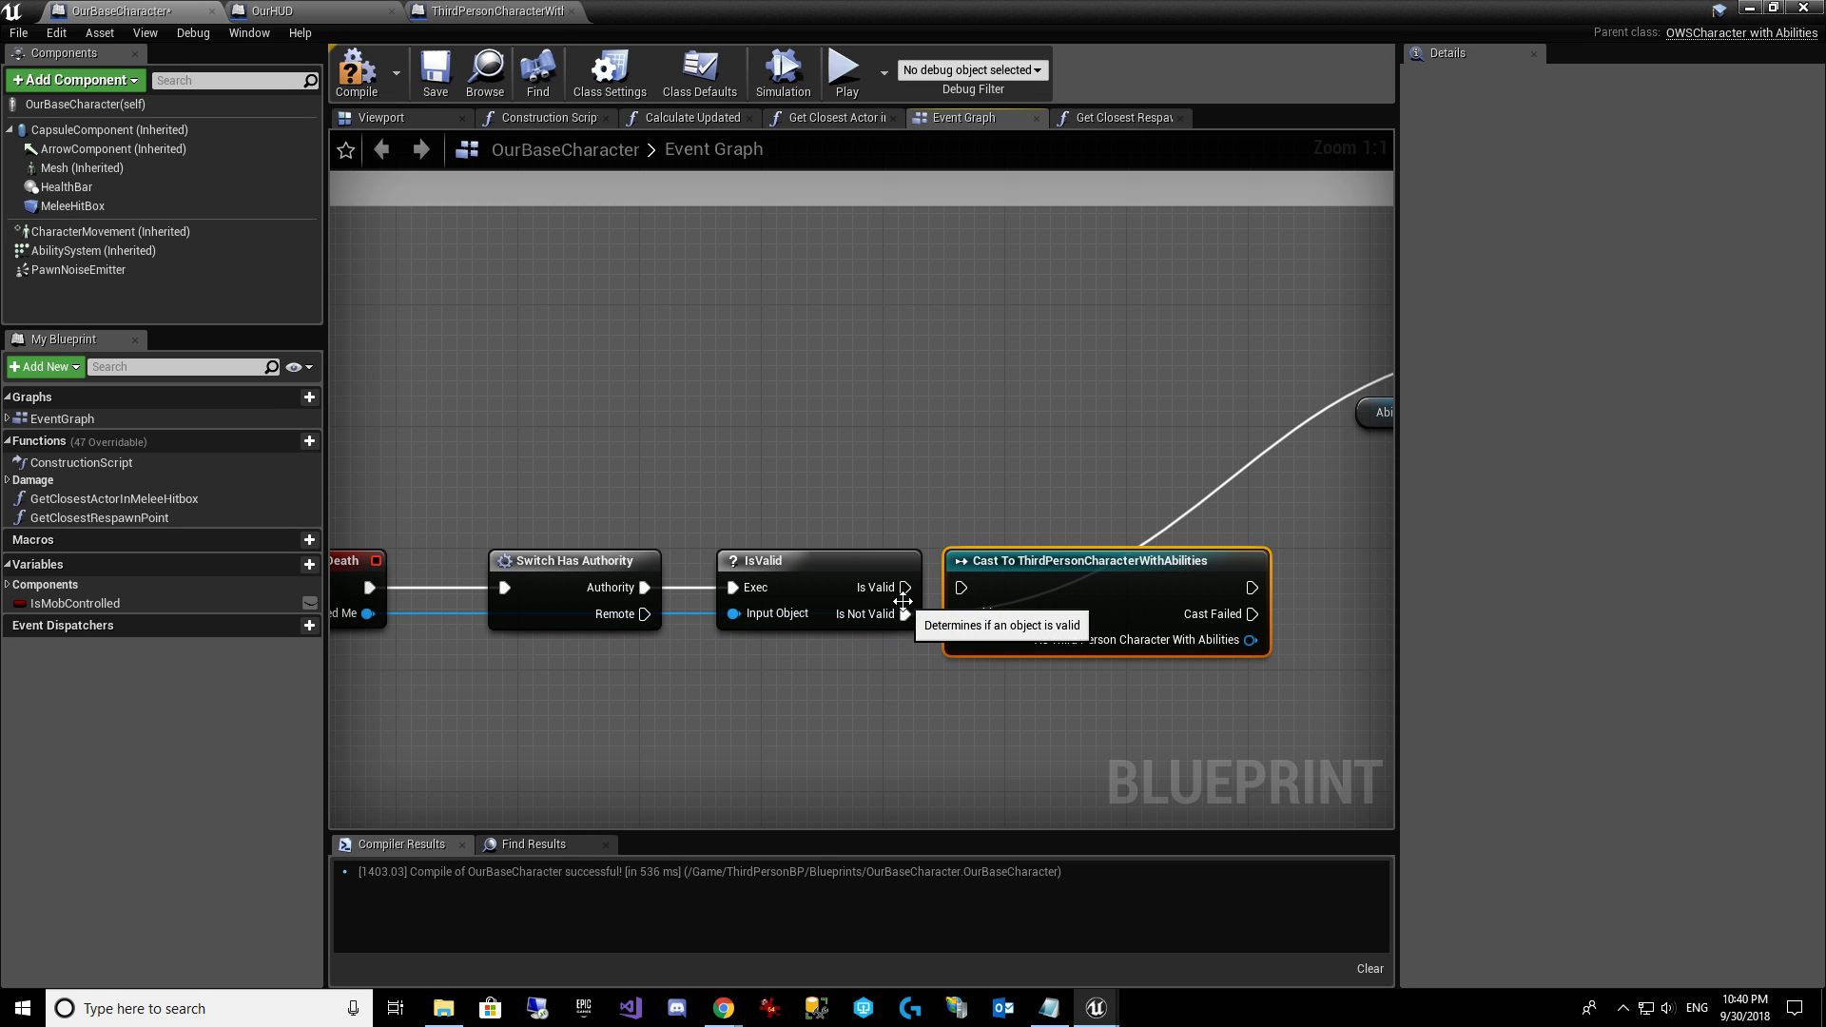
{"action": "left_click_drag", "start_coordinate": [904, 587], "coordinate": [955, 594]}
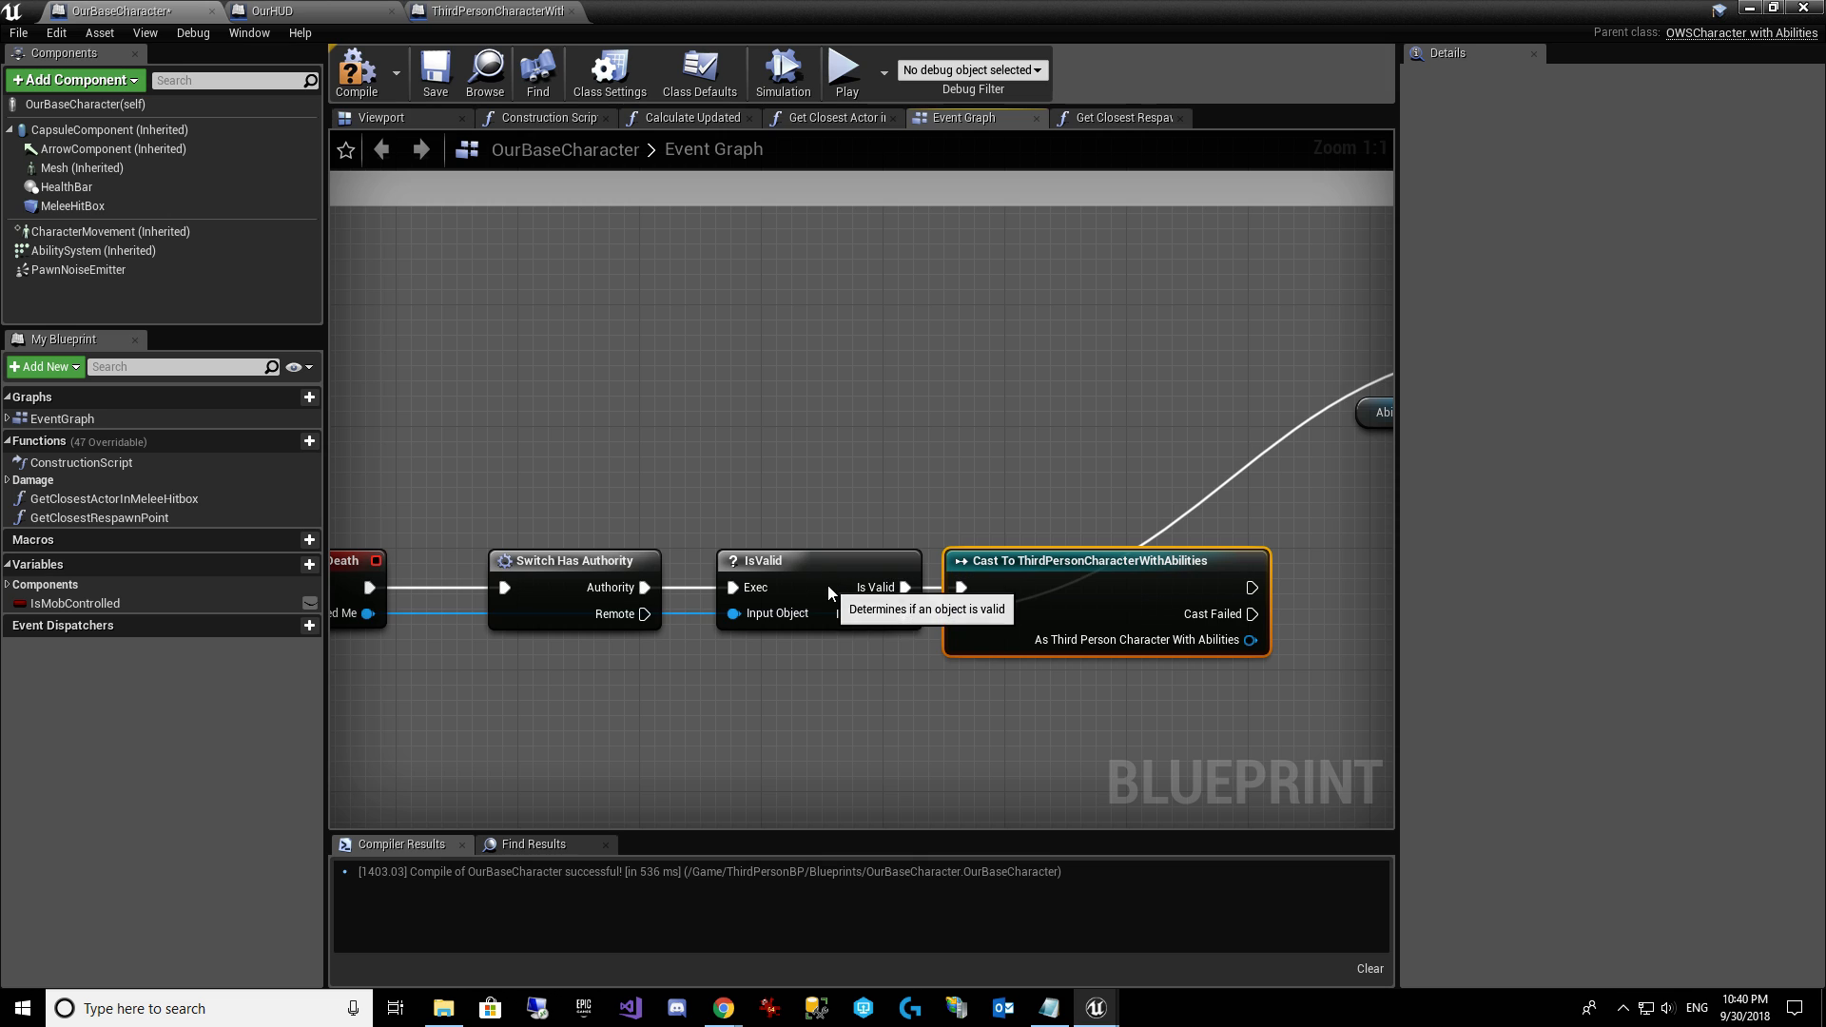
{"action": "left_click_drag", "start_coordinate": [827, 586], "coordinate": [812, 586]}
Route Cast Failed to Try Activate Ability by Class and call Gain XP on the cast character, placing the node above the cast.
{"action": "right_click_drag", "start_coordinate": [1261, 631], "coordinate": [922, 649]}
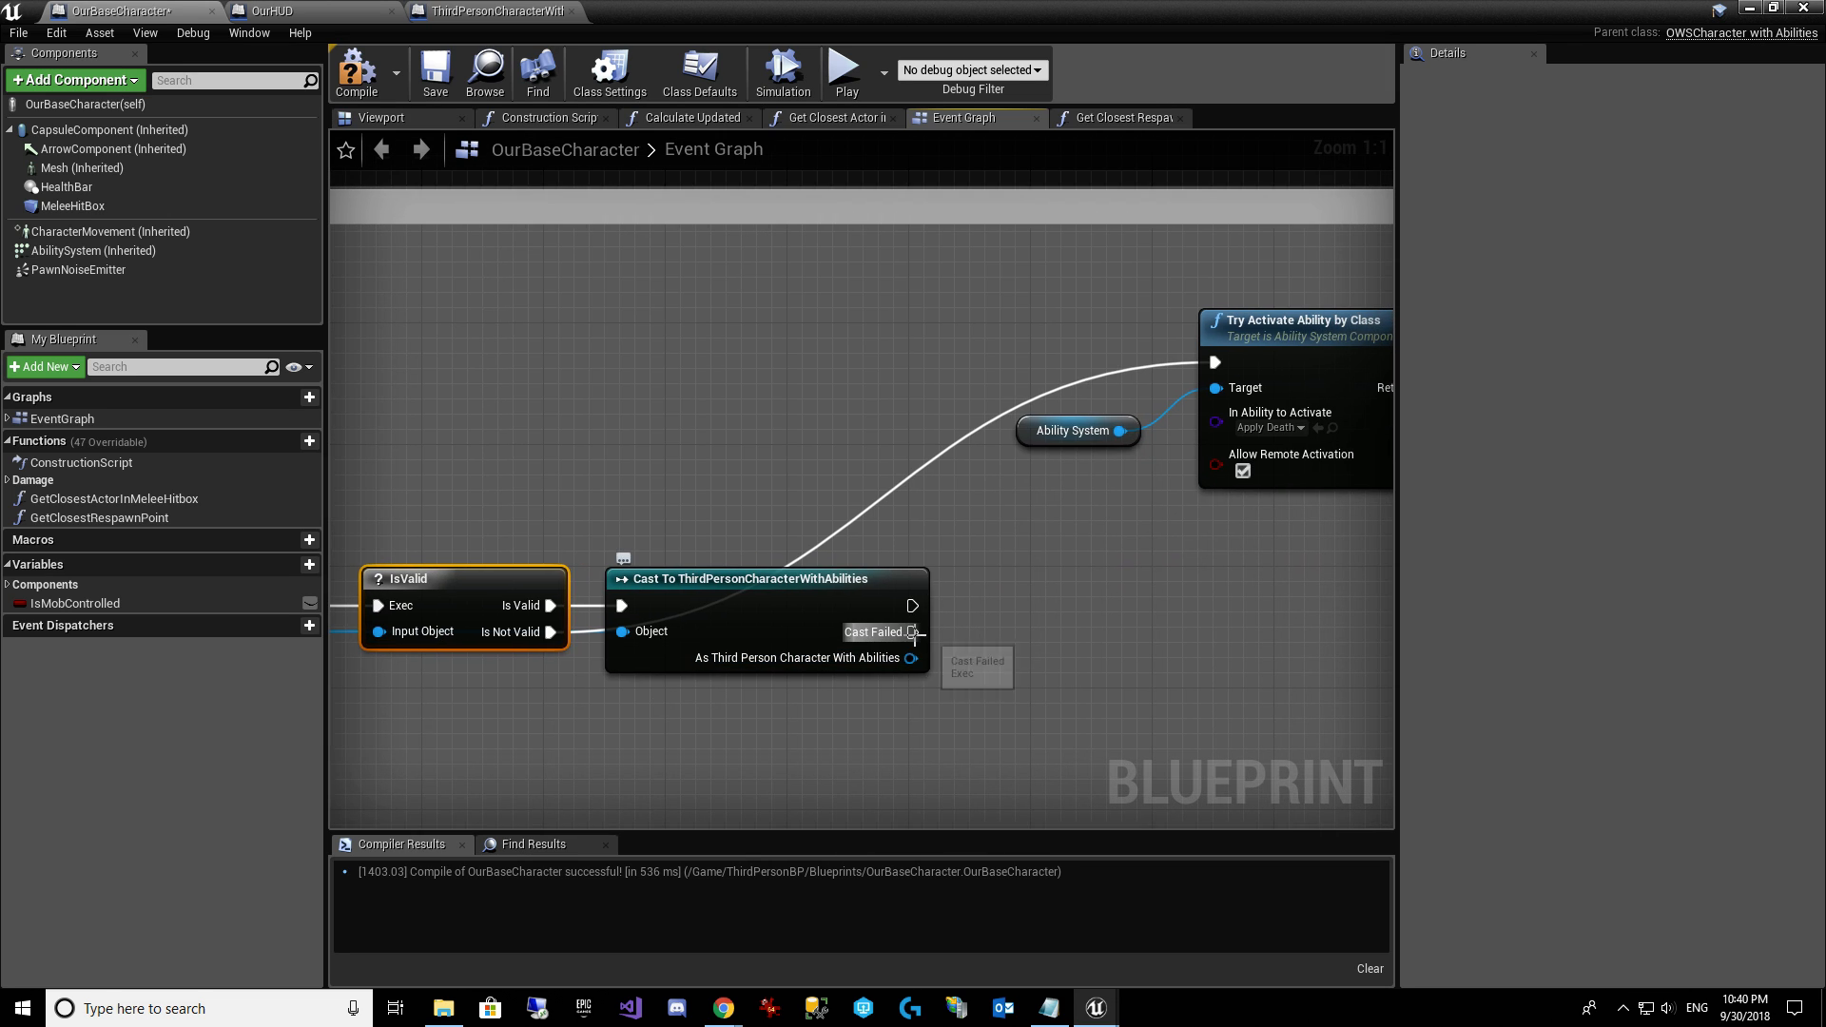
{"action": "left_click_drag", "start_coordinate": [913, 632], "coordinate": [1216, 365]}
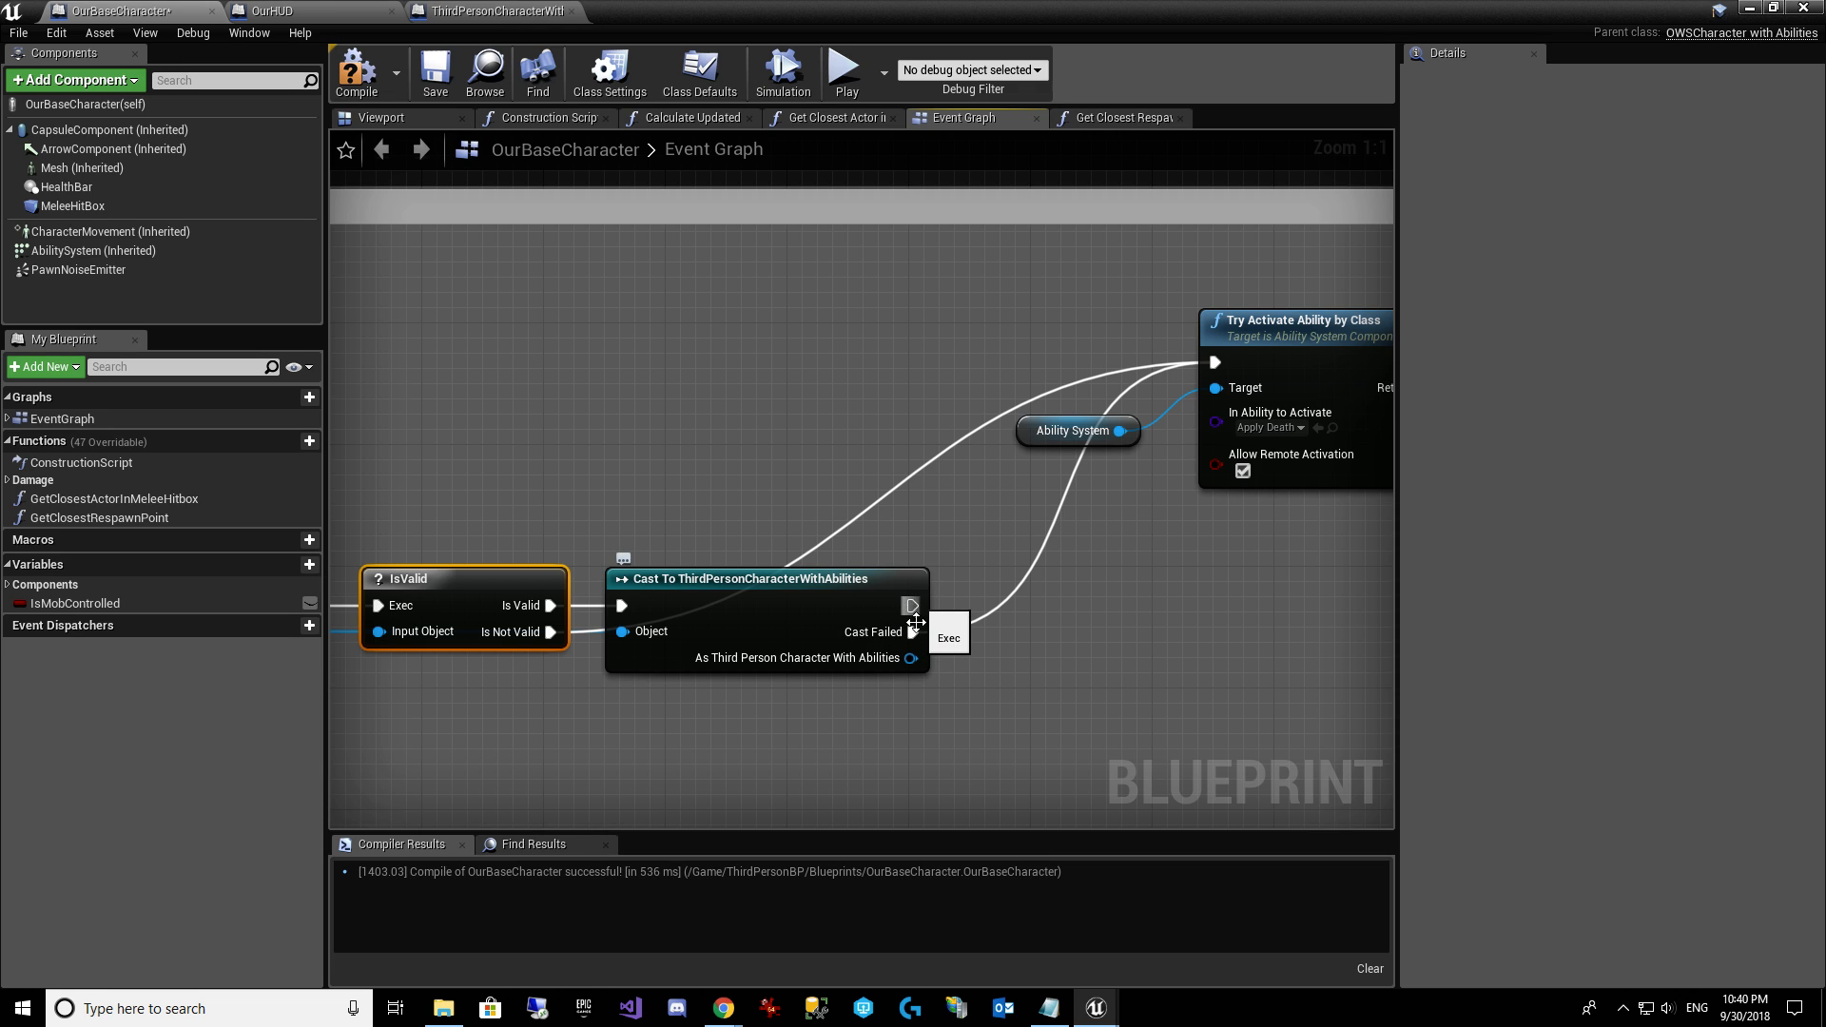
{"action": "left_click_drag", "start_coordinate": [912, 659], "coordinate": [1110, 569]}
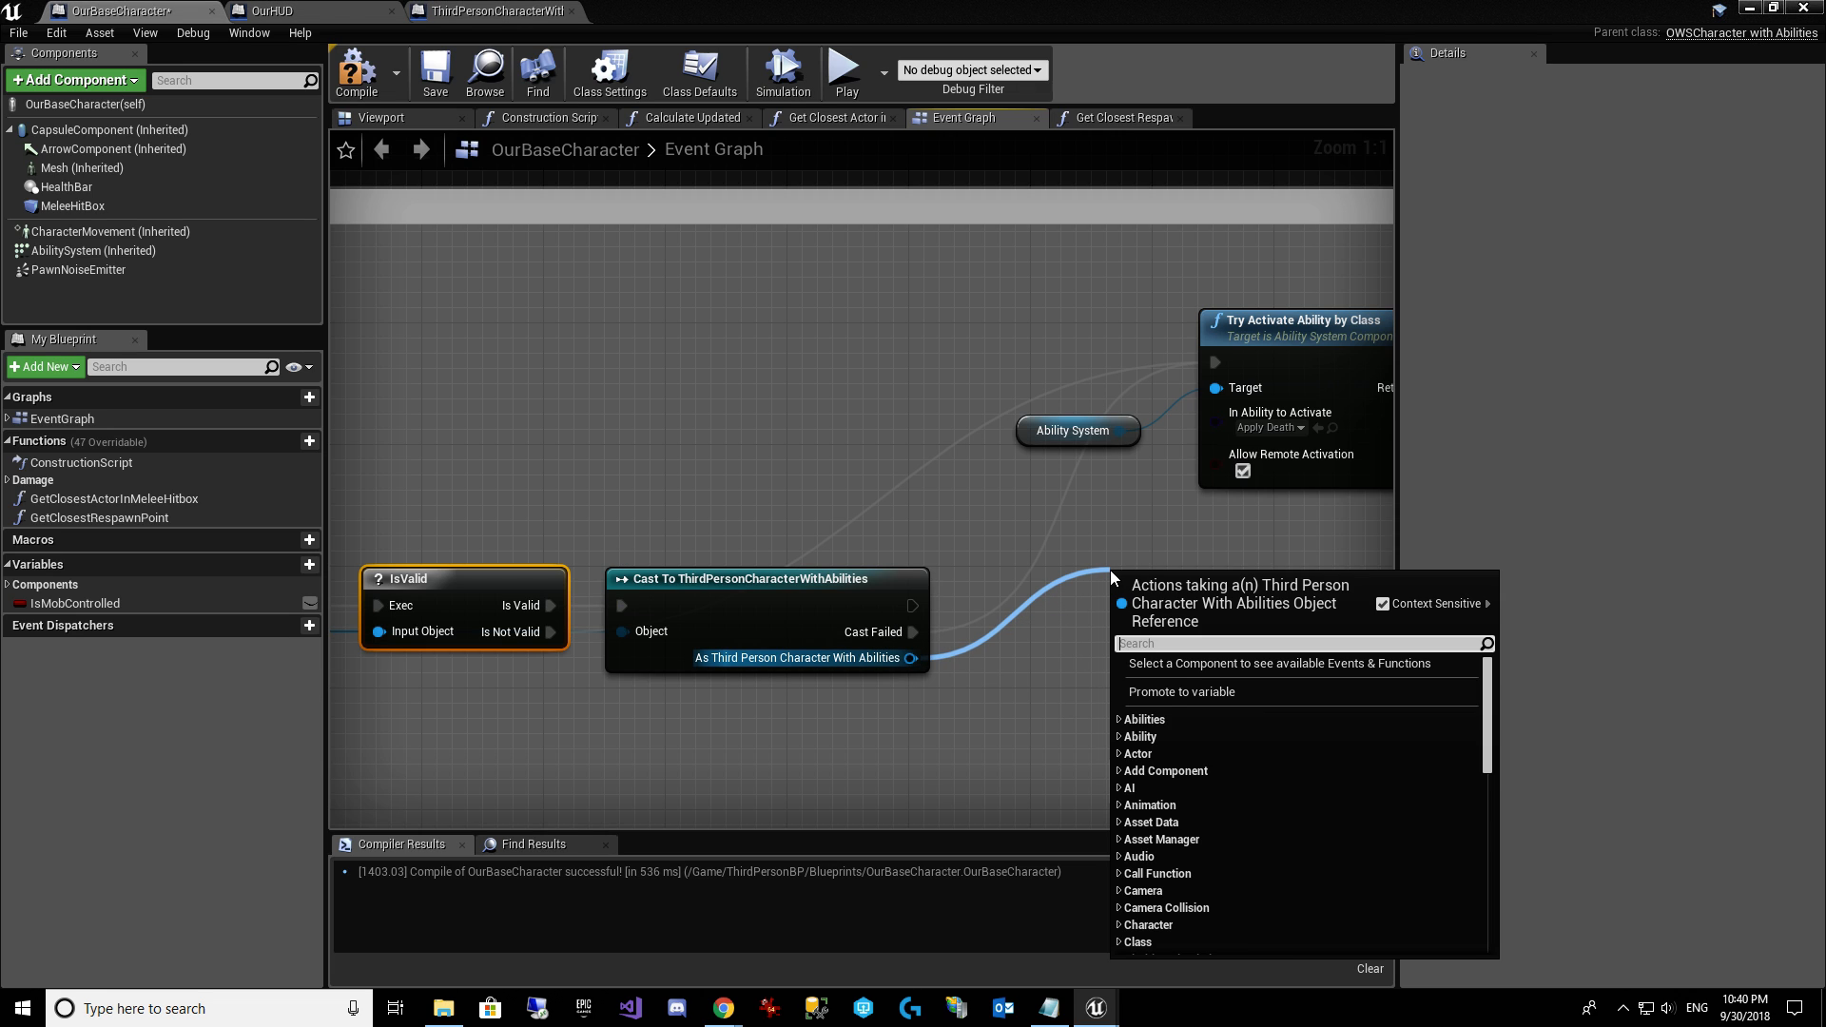
{"action": "type", "text": "GainXP"}
{"action": "key", "text": "Return"}
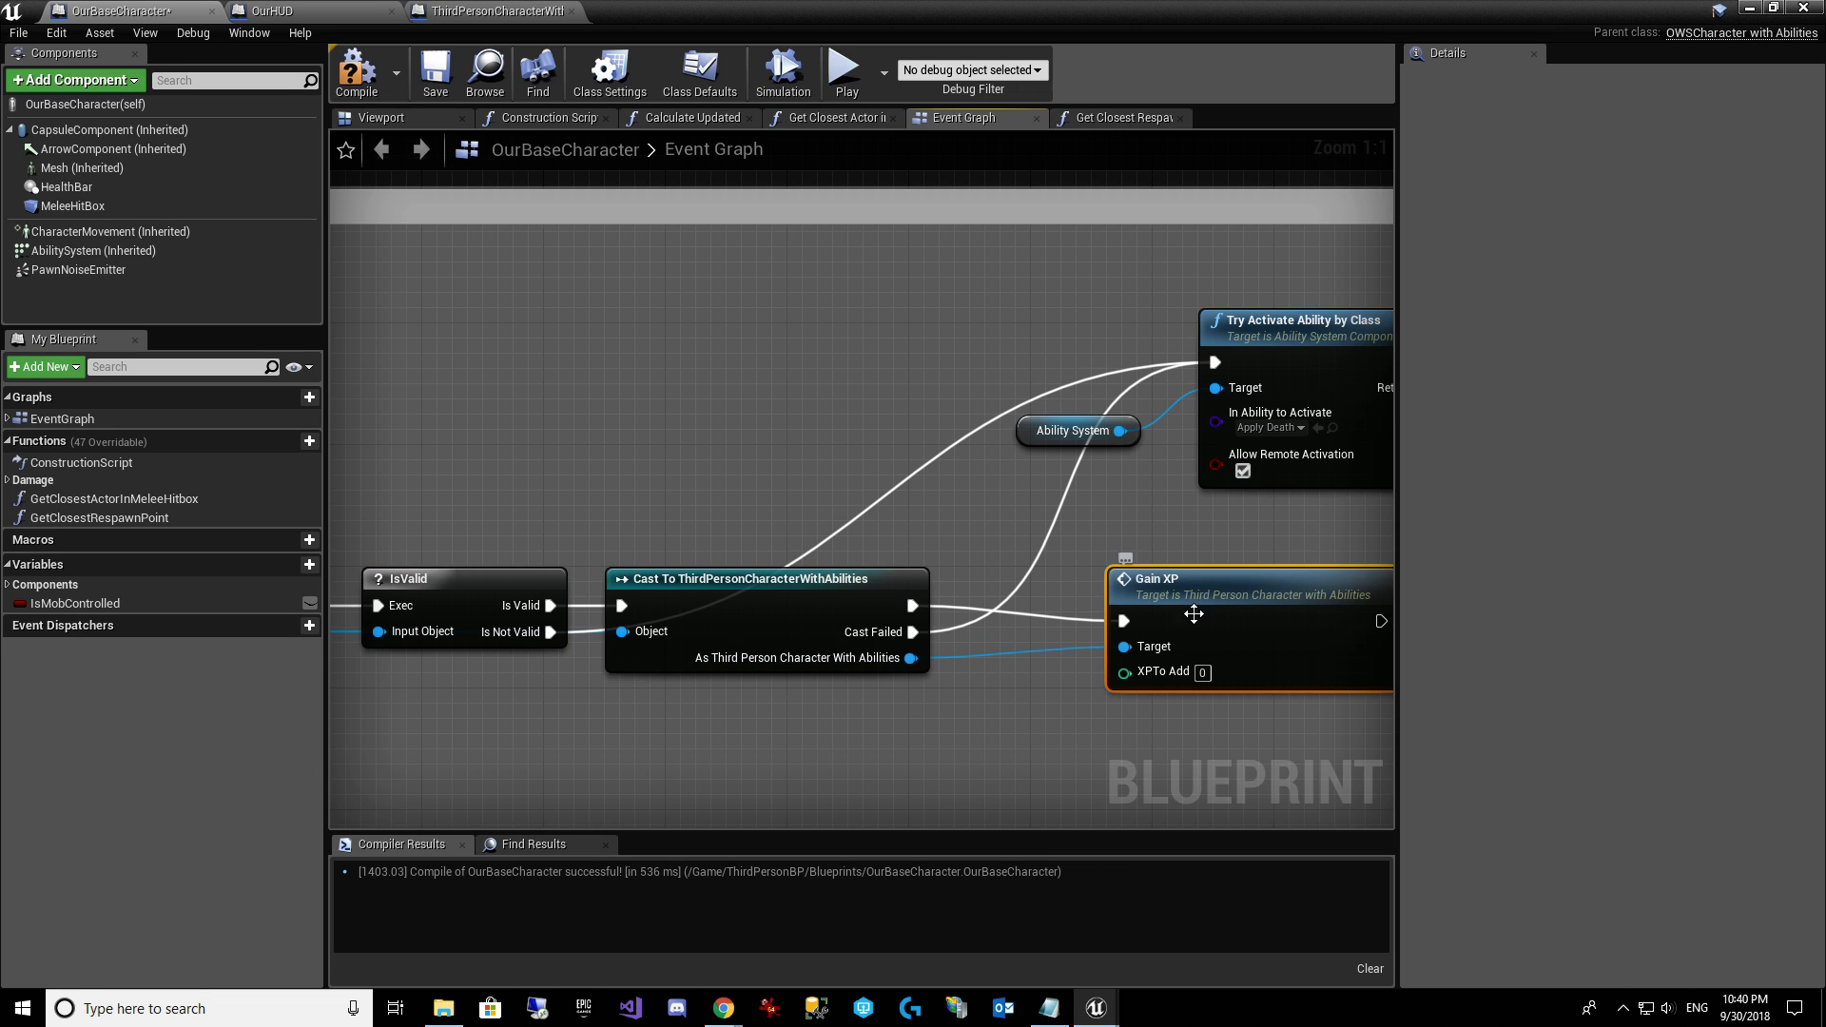
{"action": "left_click_drag", "start_coordinate": [852, 464], "coordinate": [700, 341]}
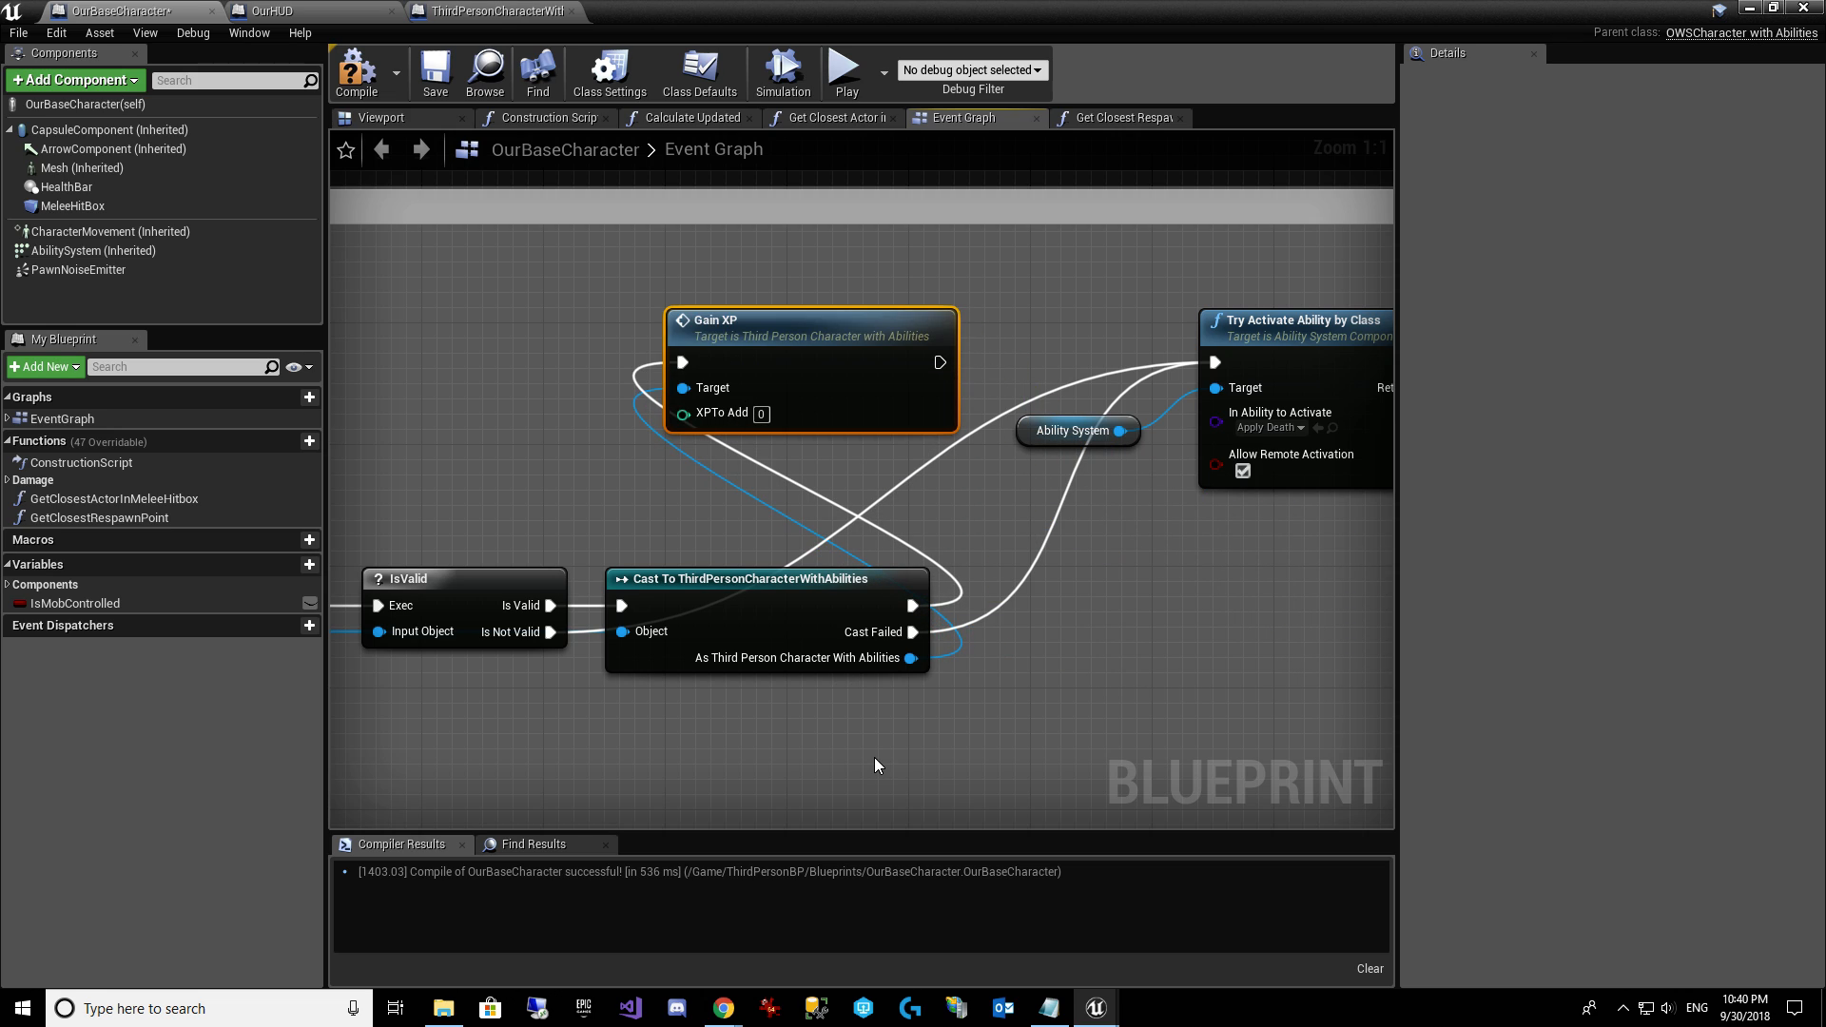
Set Gain XP's XPTo Add to 100 and link its execution output to Try Activate Ability by Class.
{"action": "left_click", "coordinate": [761, 414]}
{"action": "type", "text": "100"}
{"action": "left_click", "coordinate": [1013, 351]}
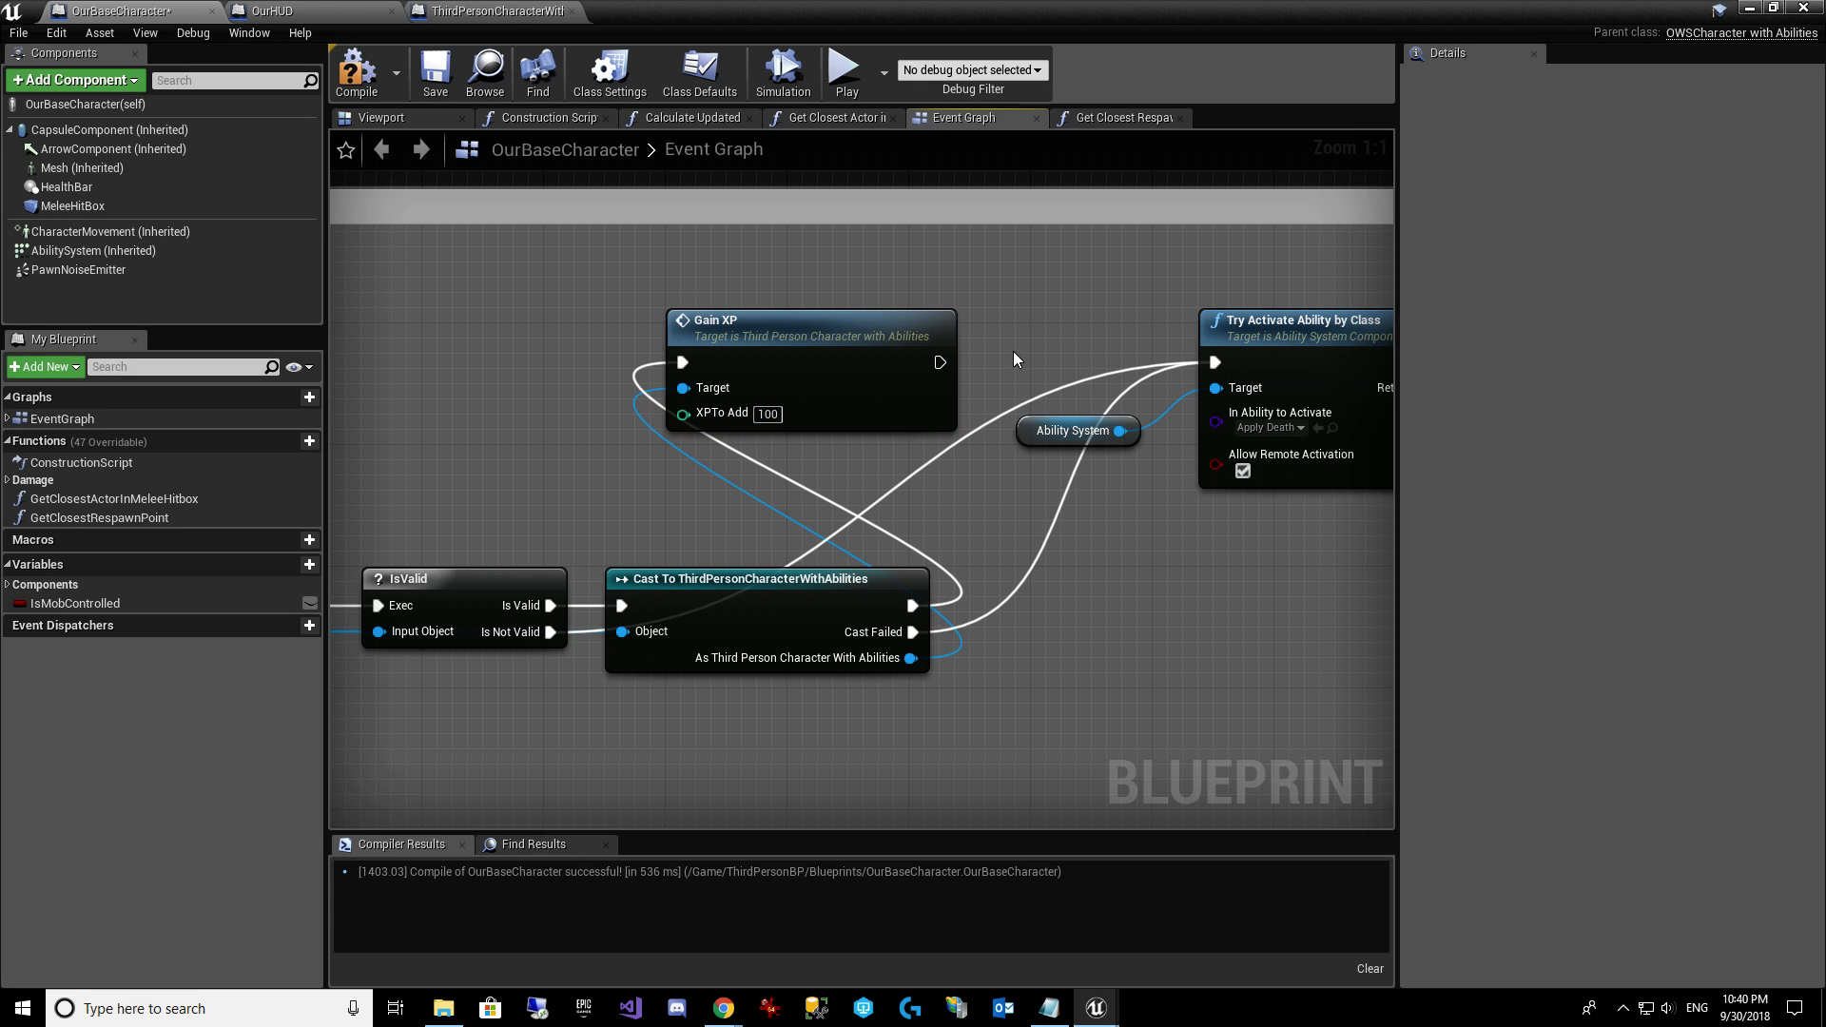
{"action": "left_click_drag", "start_coordinate": [941, 363], "coordinate": [1214, 362]}
Compile and save the OurBaseCharacter blueprint.
{"action": "left_click", "coordinate": [356, 71]}
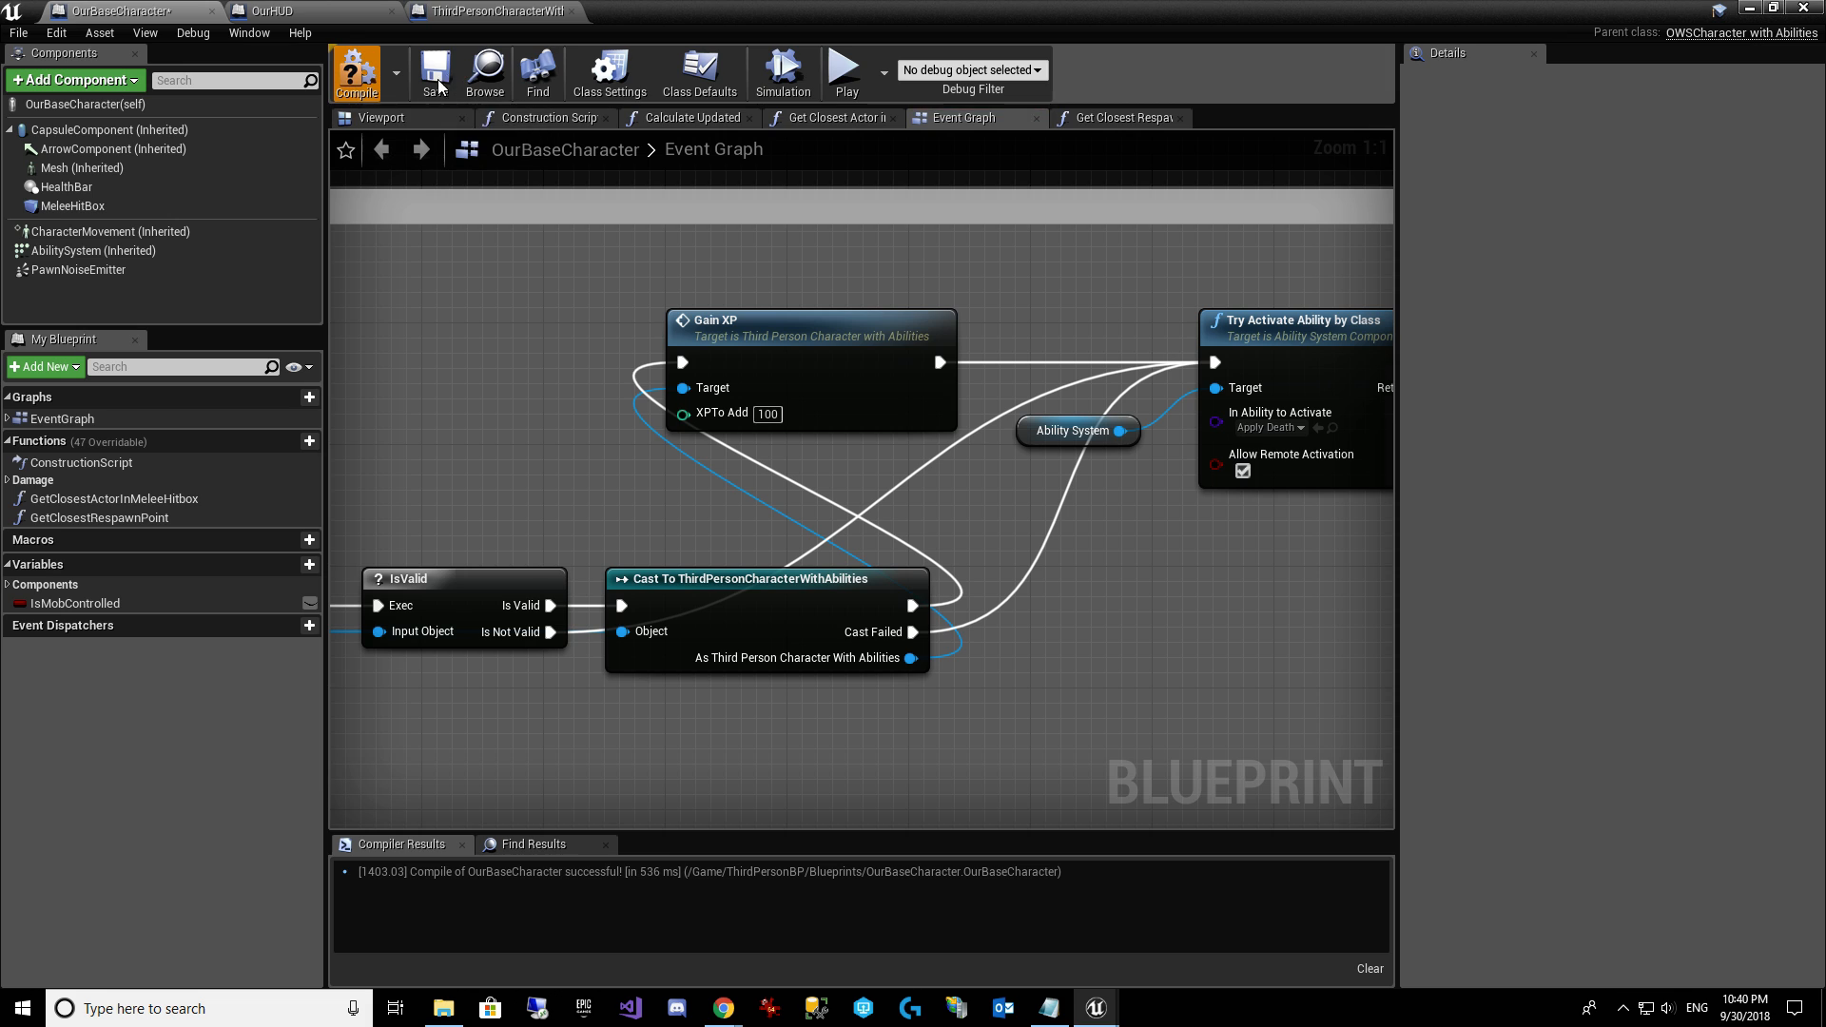
{"action": "left_click", "coordinate": [436, 72]}
{"action": "right_click_drag", "start_coordinate": [851, 421], "coordinate": [858, 360]}
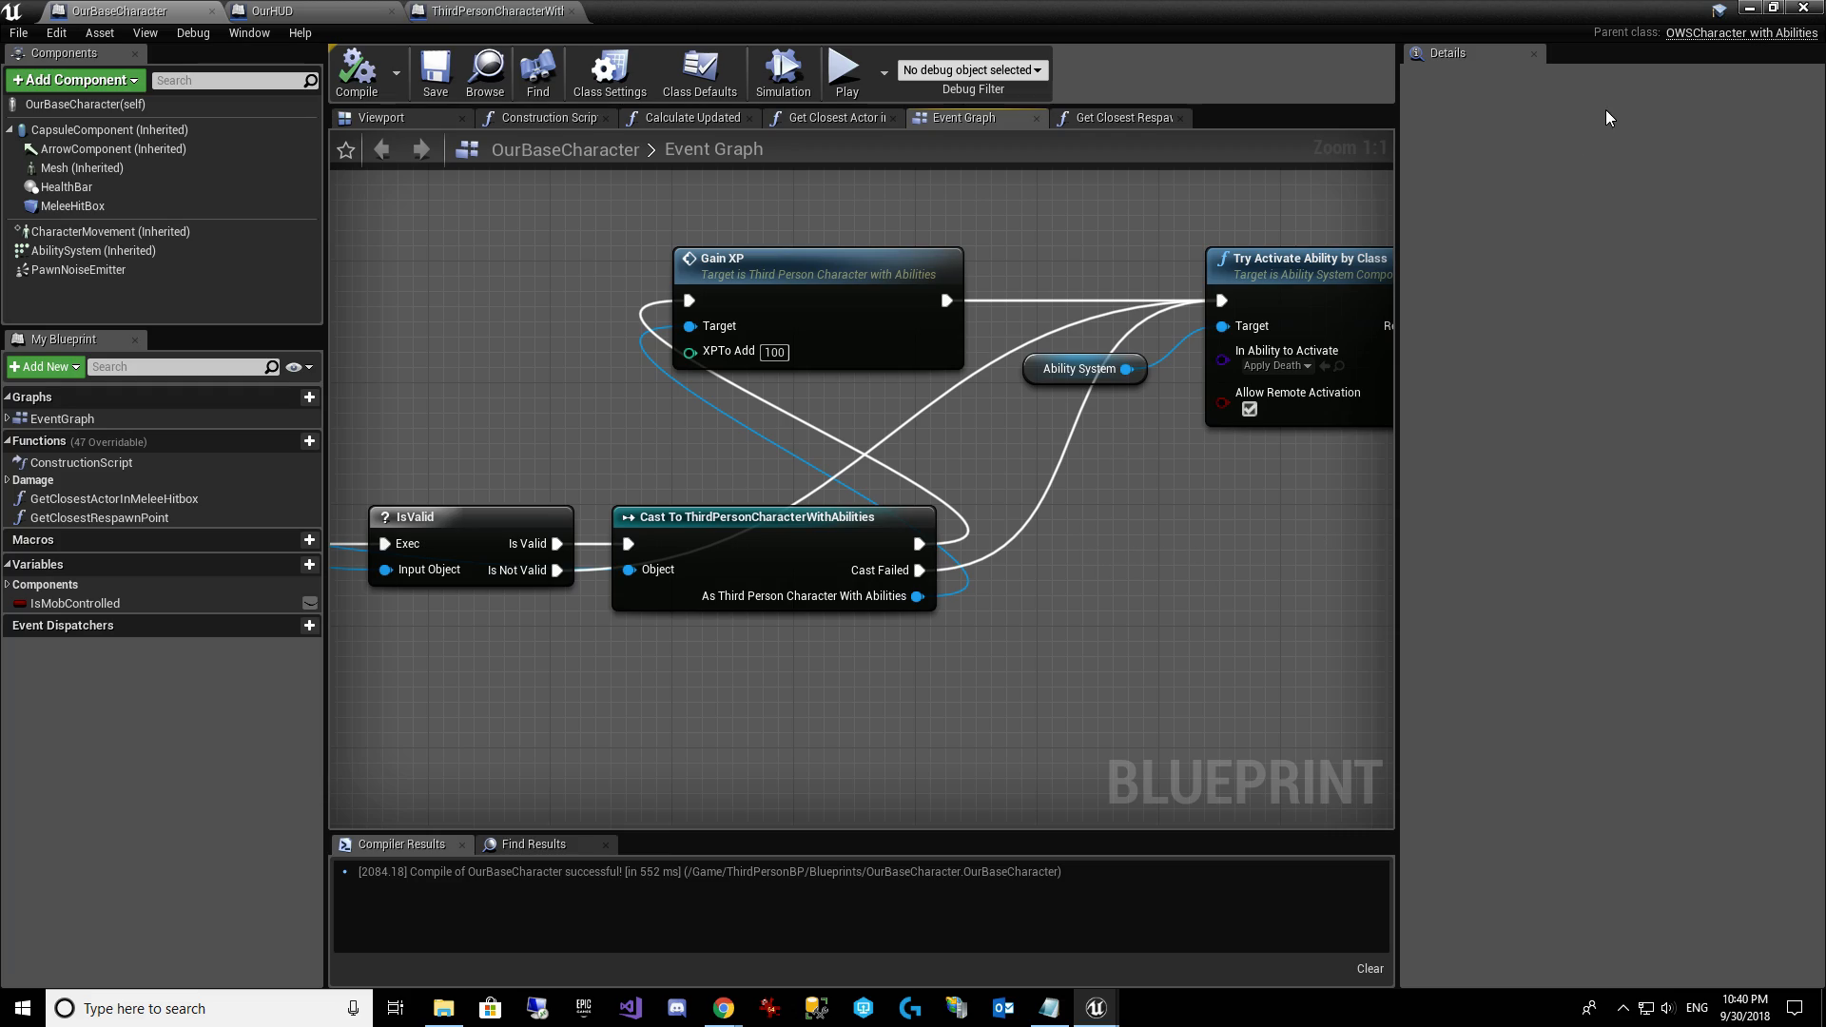
Return to the OurWorld level editor and clear the Output Log.
{"action": "left_click", "coordinate": [1750, 8]}
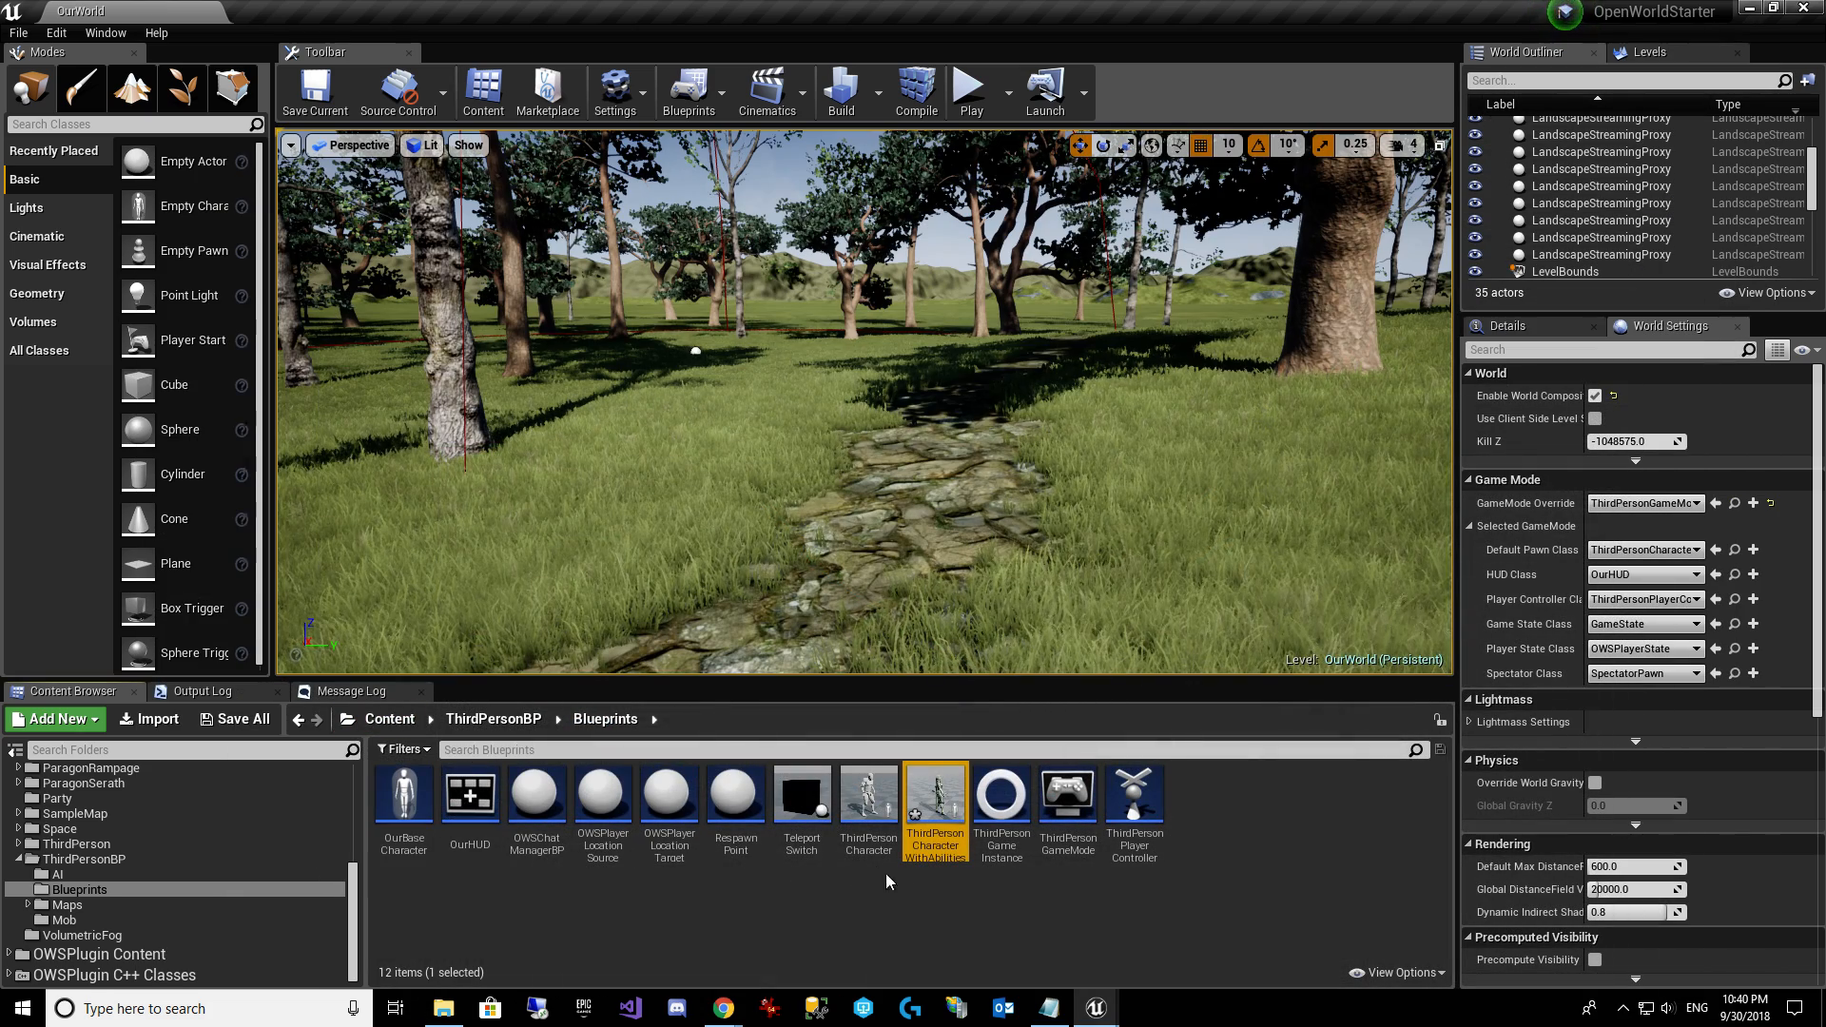
{"action": "double_click", "coordinate": [931, 828]}
{"action": "left_click", "coordinate": [245, 694]}
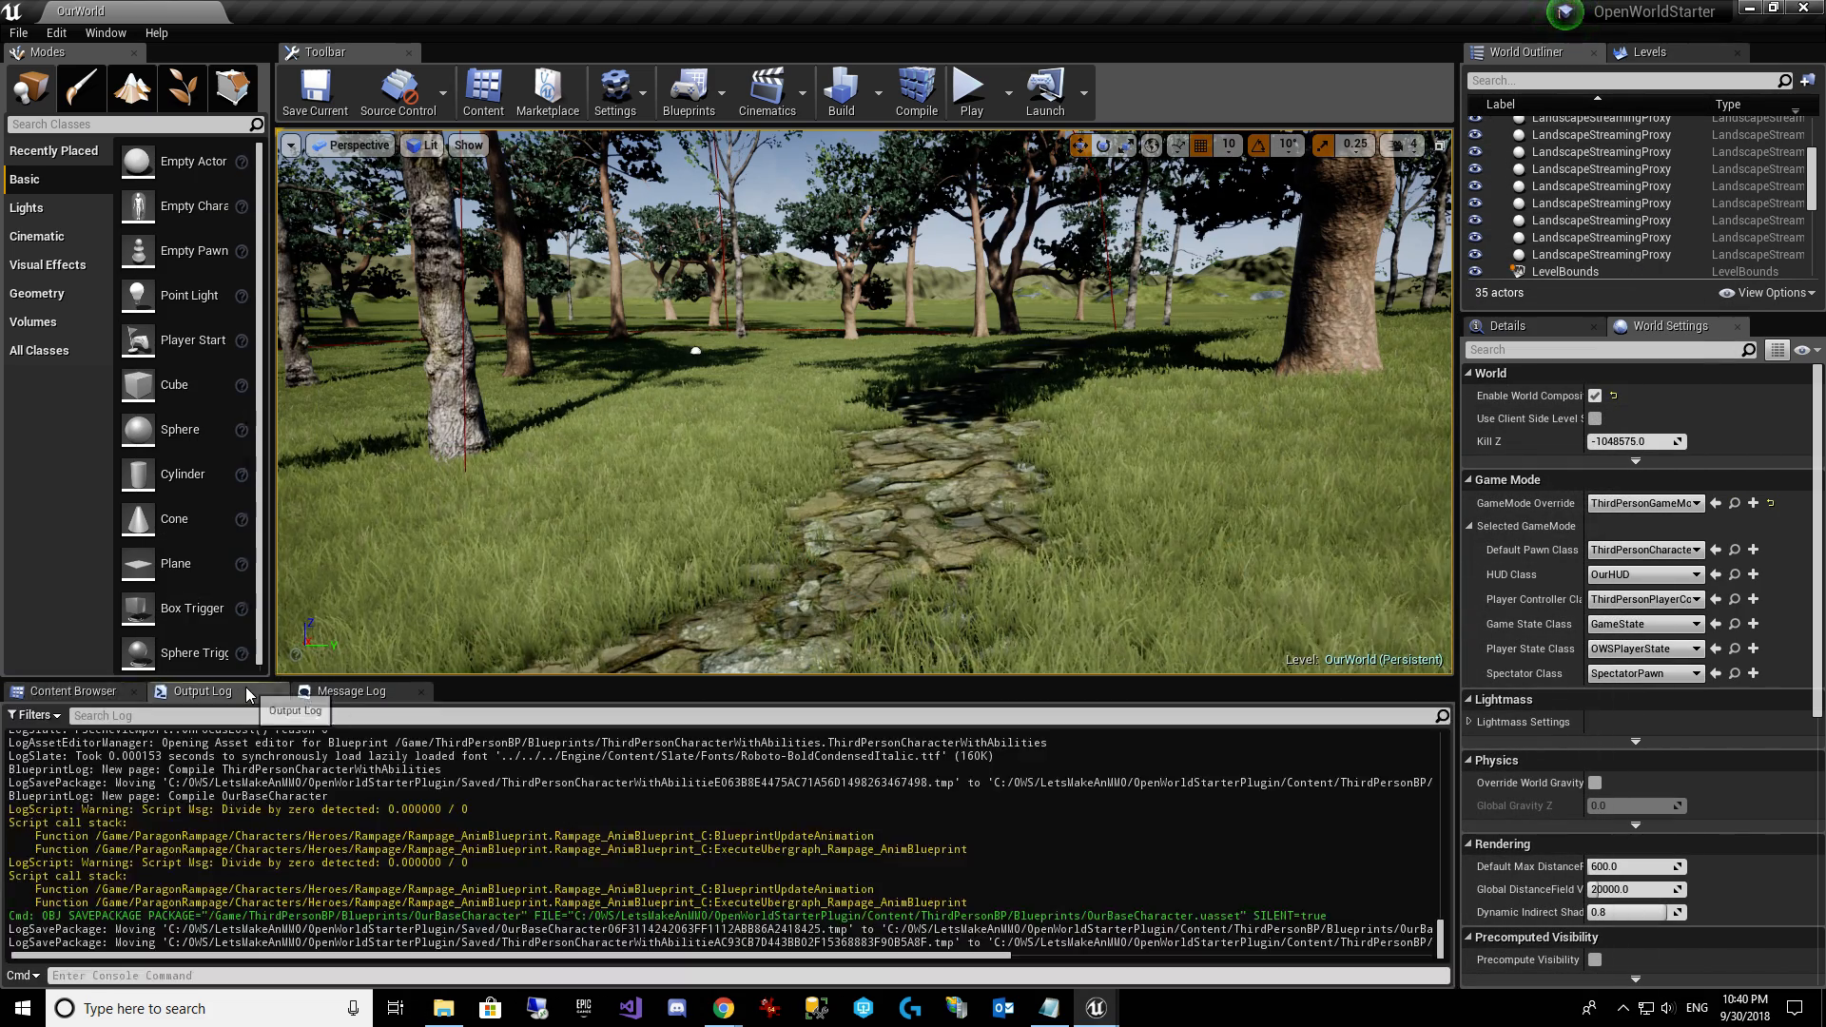
{"action": "right_click", "coordinate": [606, 770]}
{"action": "left_click", "coordinate": [640, 783]}
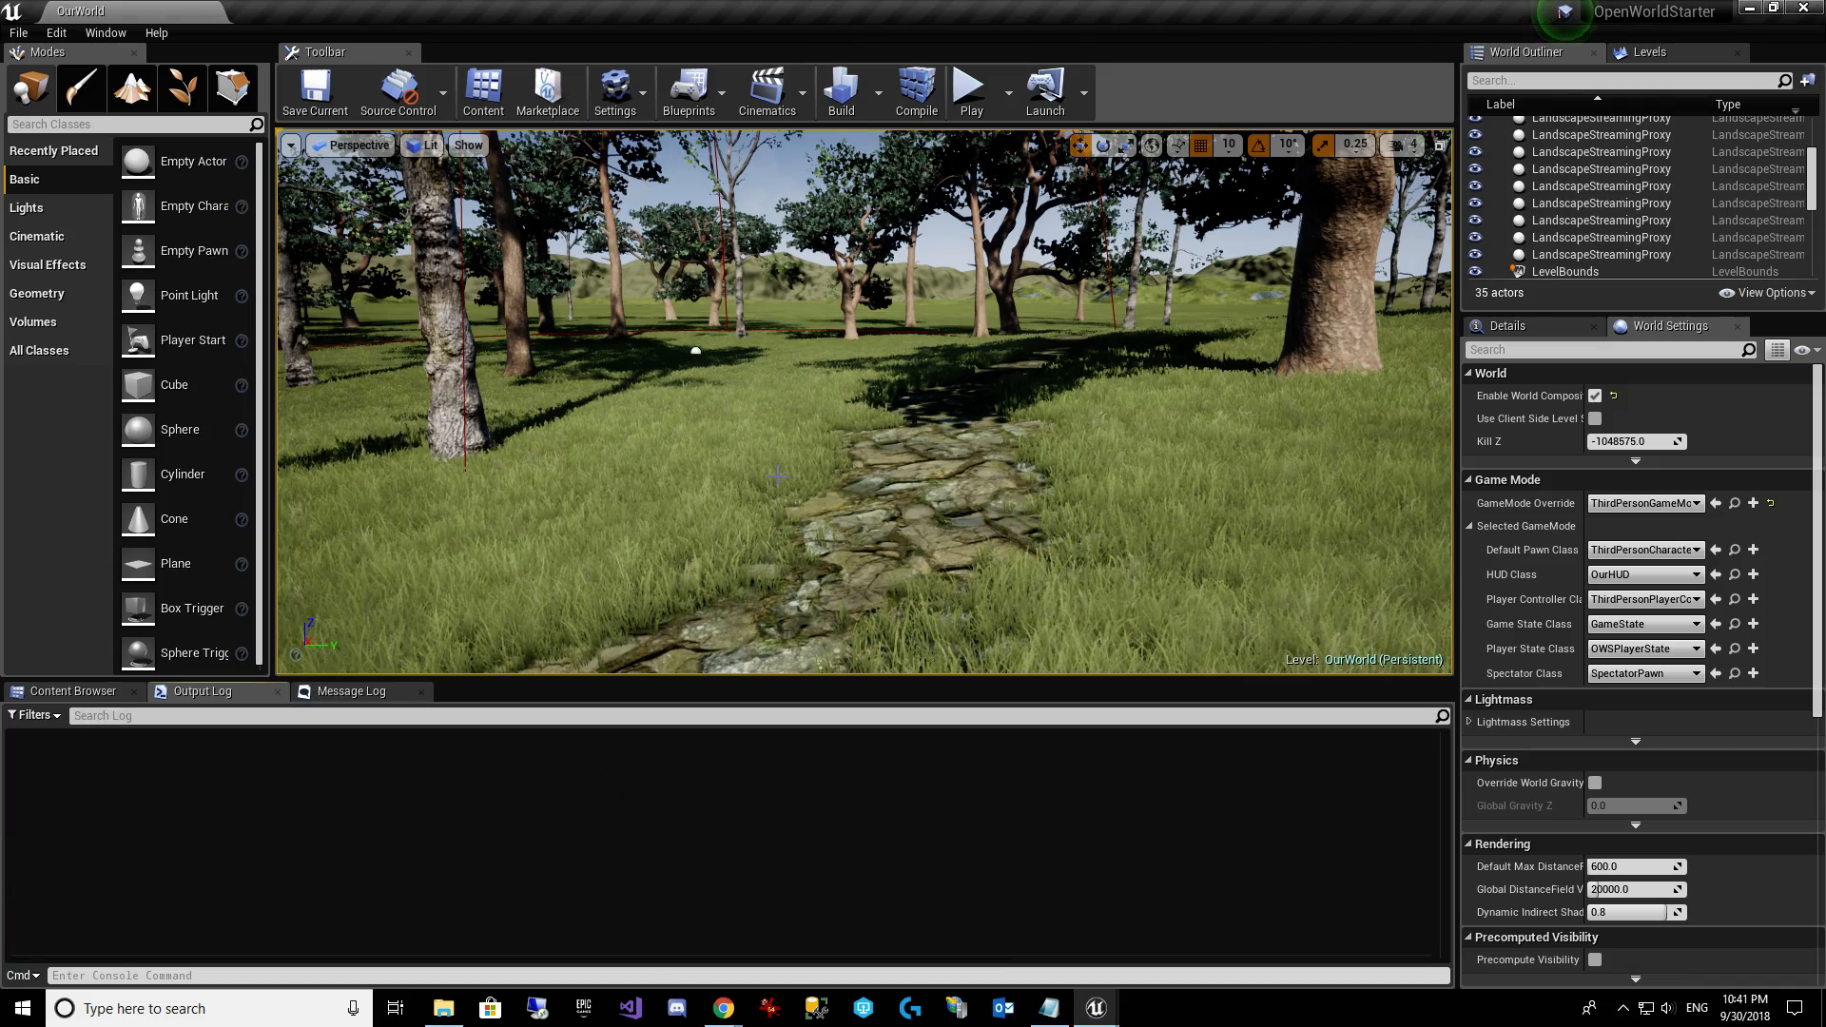
Play the level and kill a mob to test the XP award, and replay it to check that the XP persists.
{"action": "left_click", "coordinate": [971, 91]}
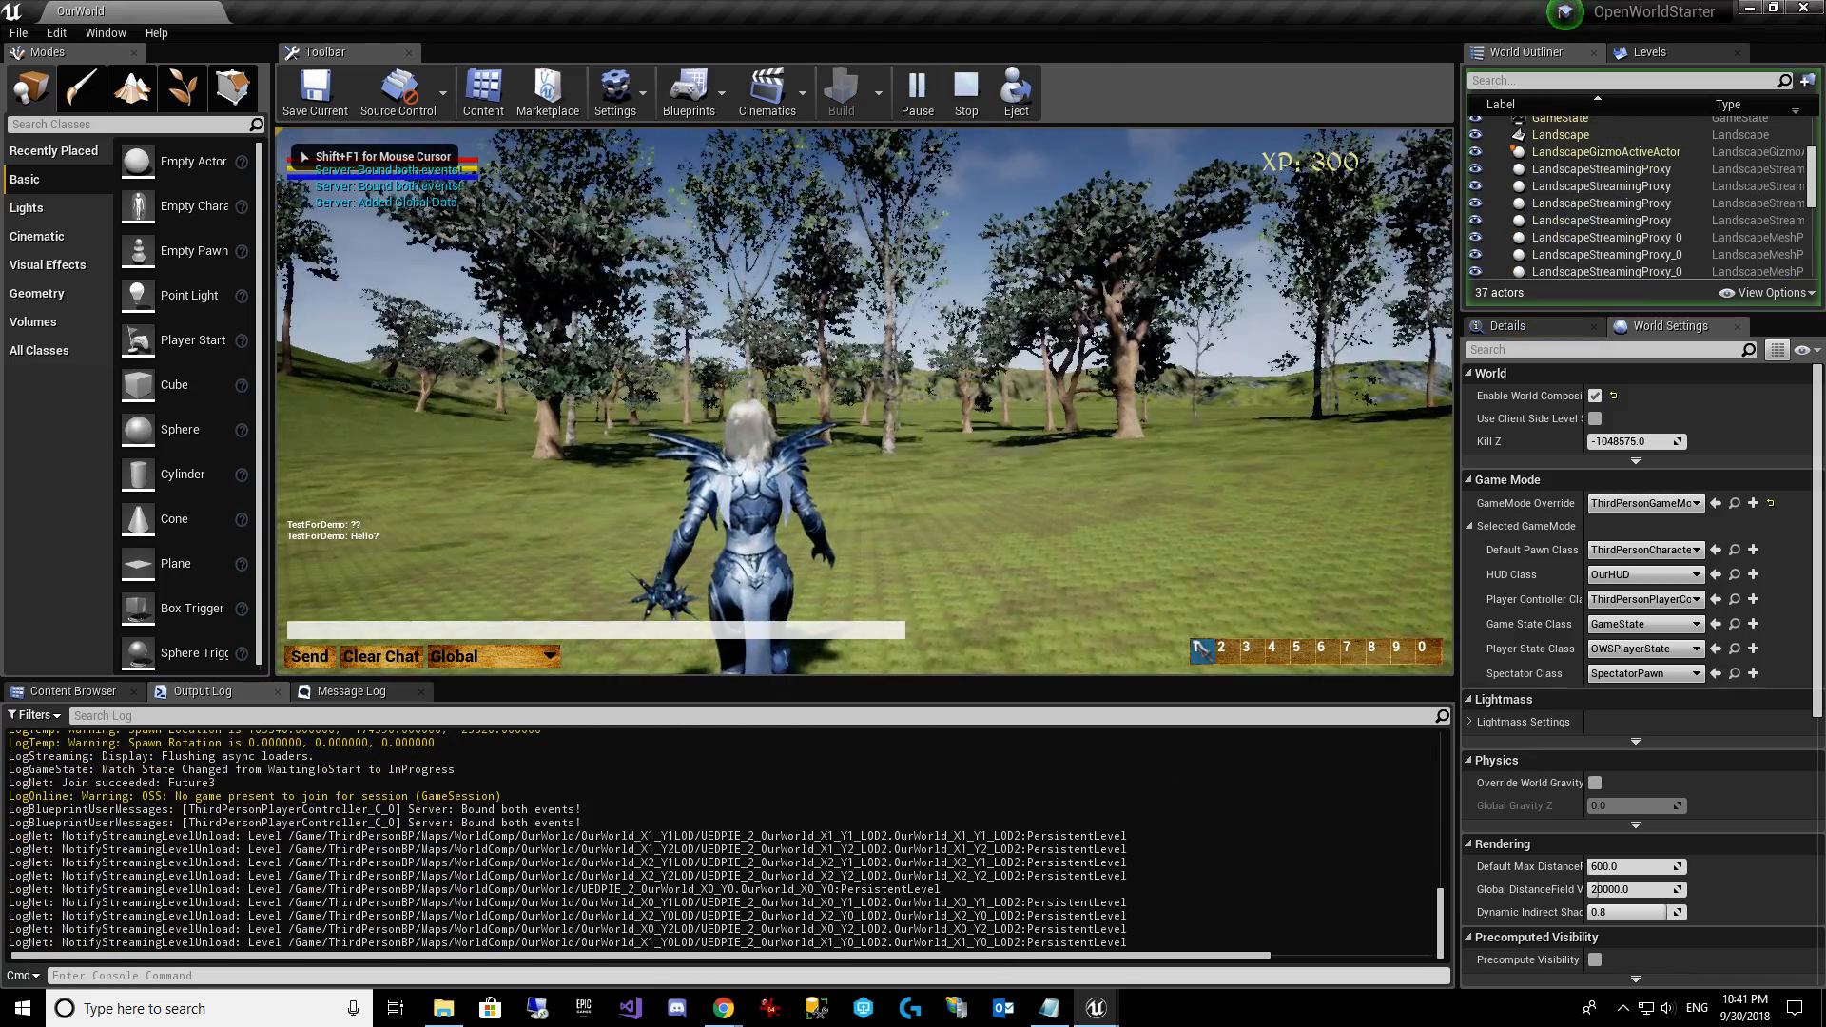
{"action": "key", "text": "w"}
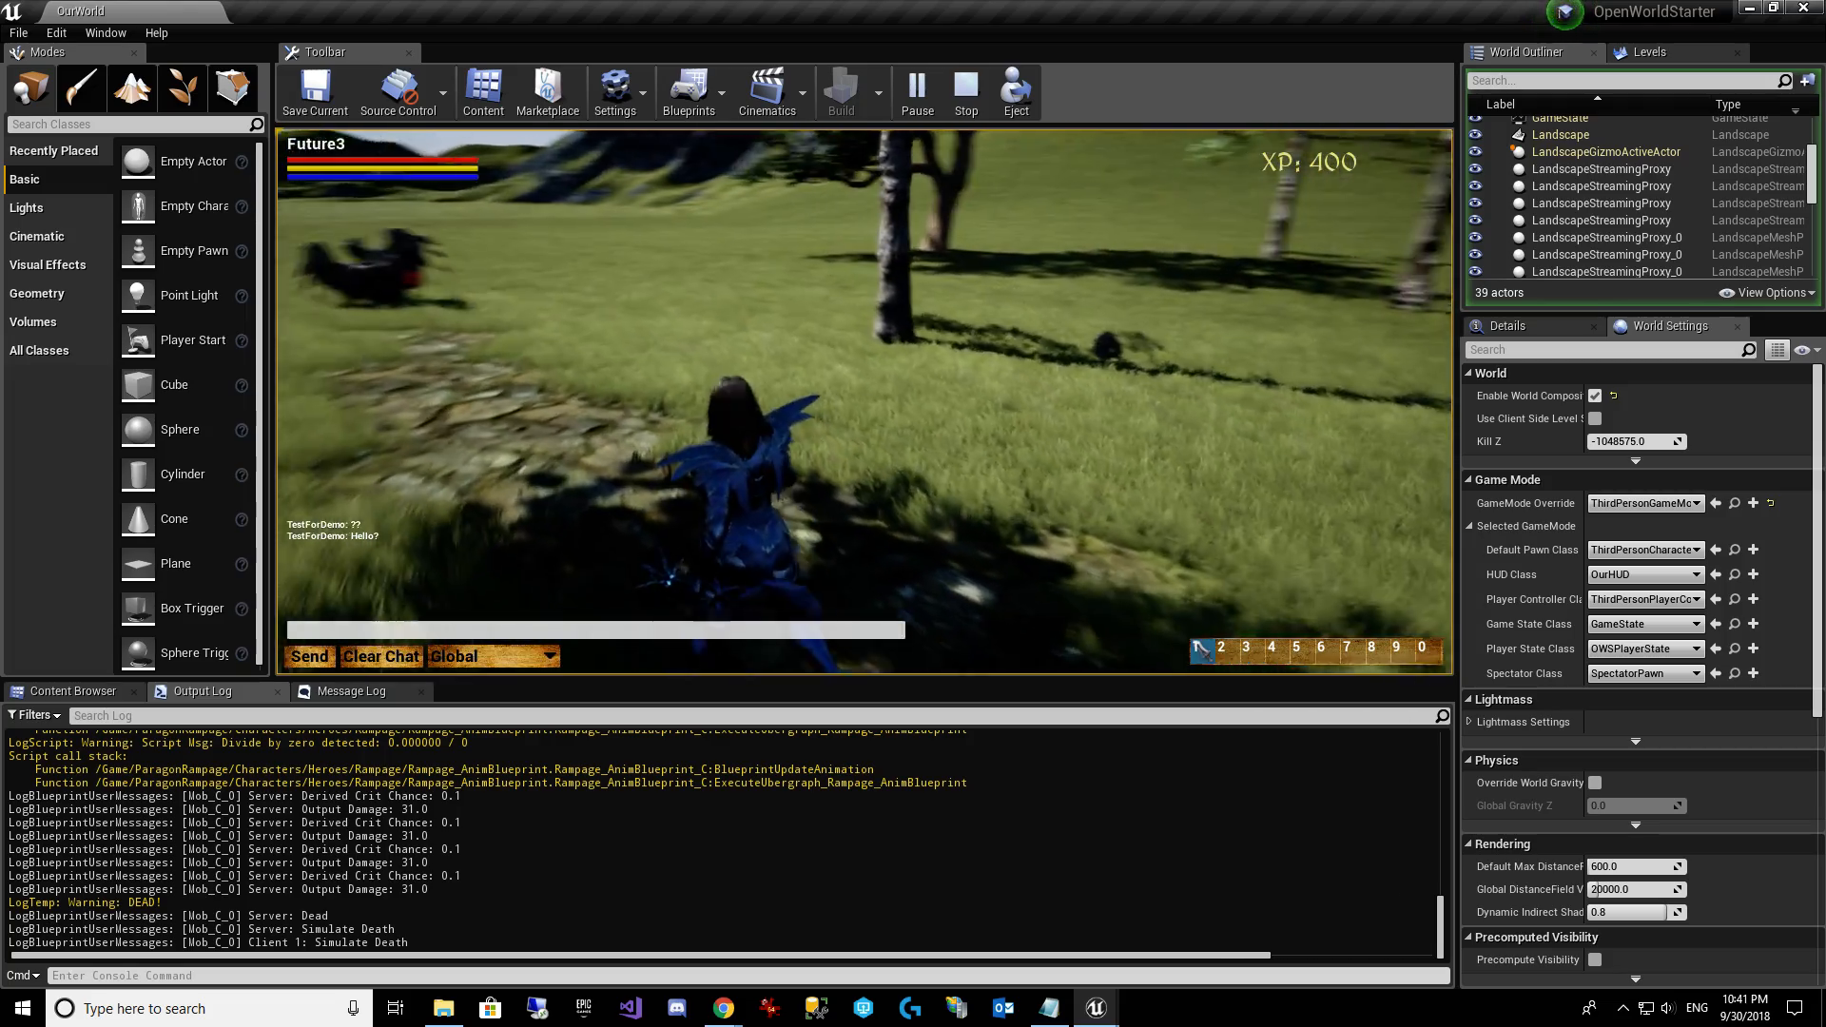
{"action": "key", "text": "Escape"}
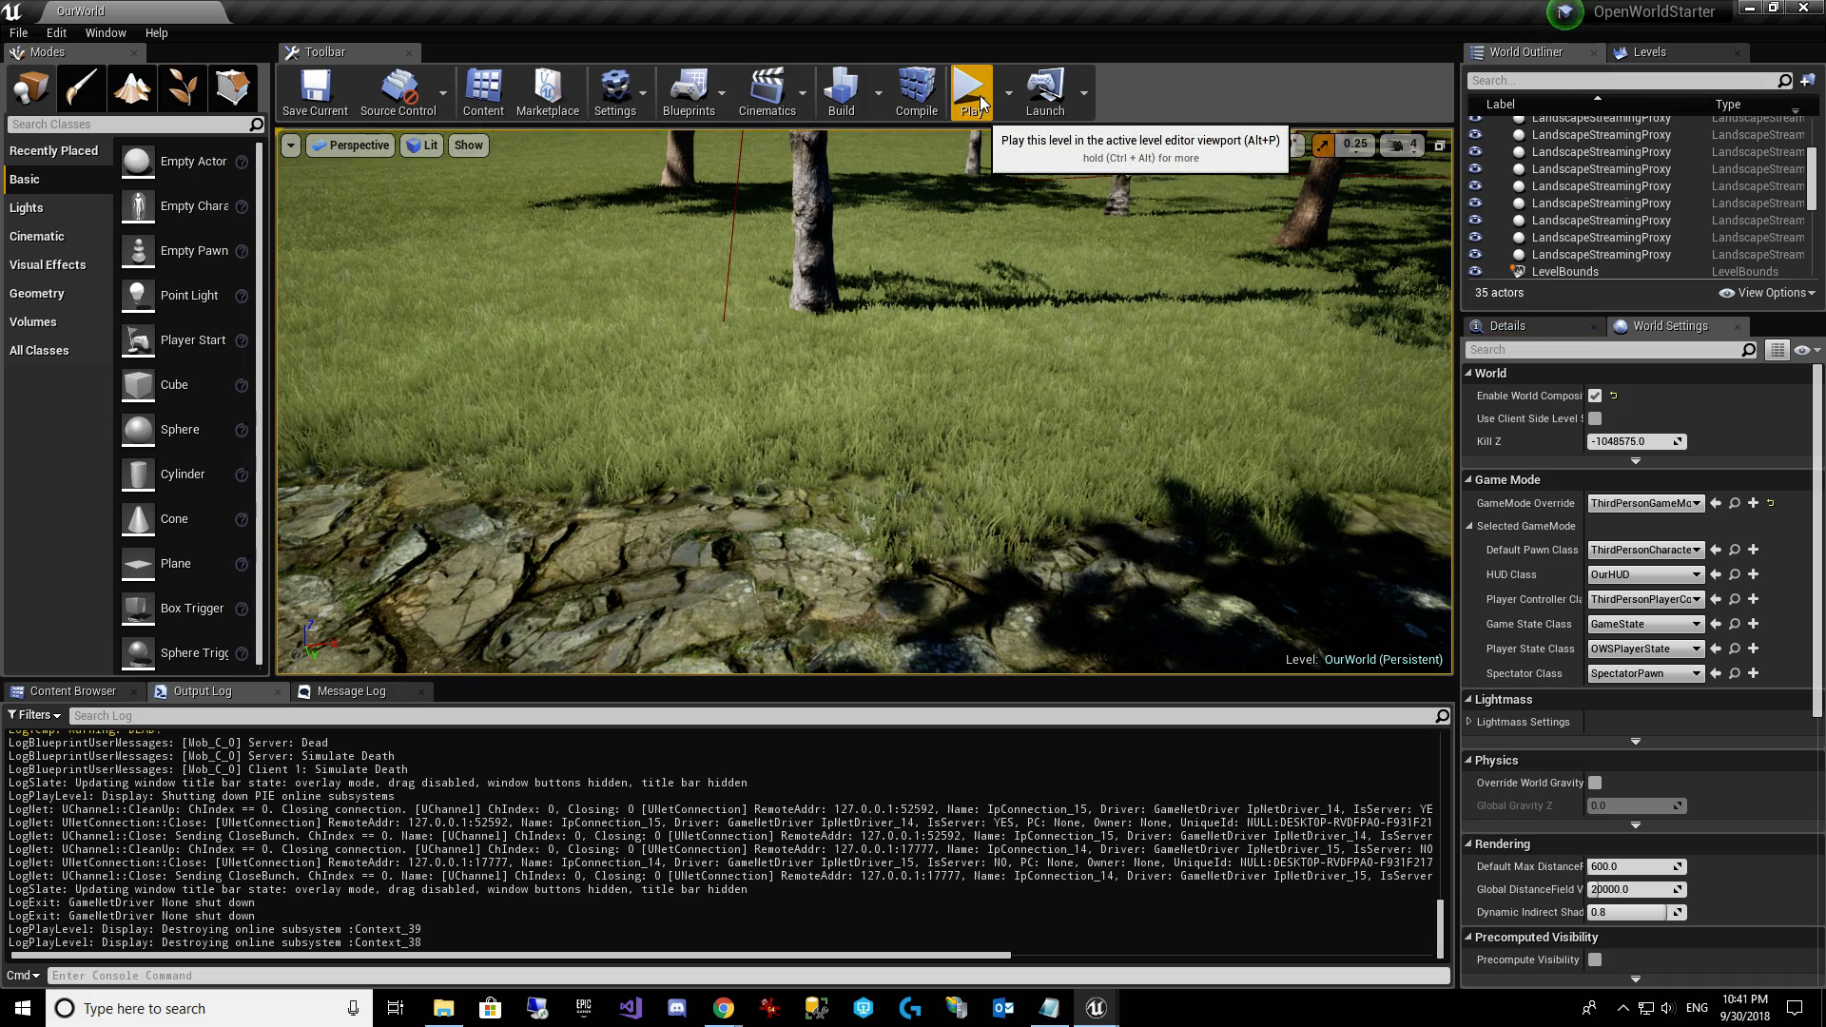
{"action": "left_click", "coordinate": [971, 96]}
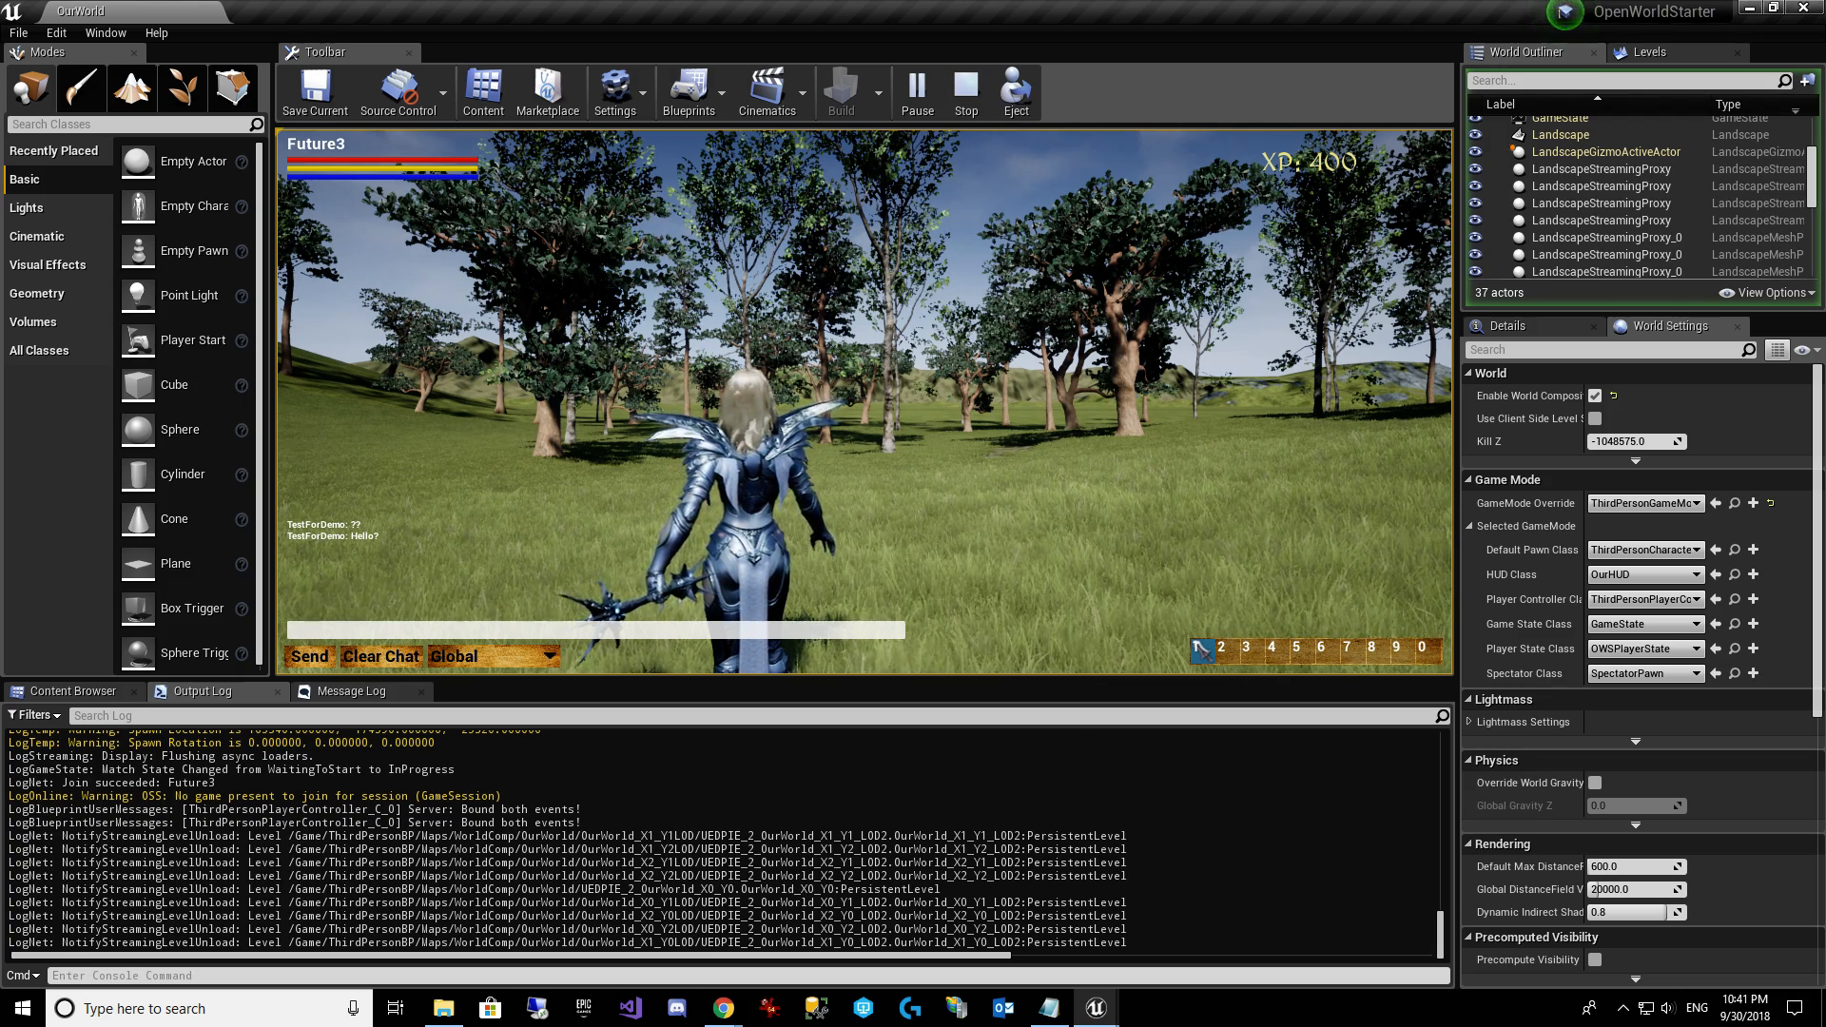
{"action": "key", "text": "Escape"}
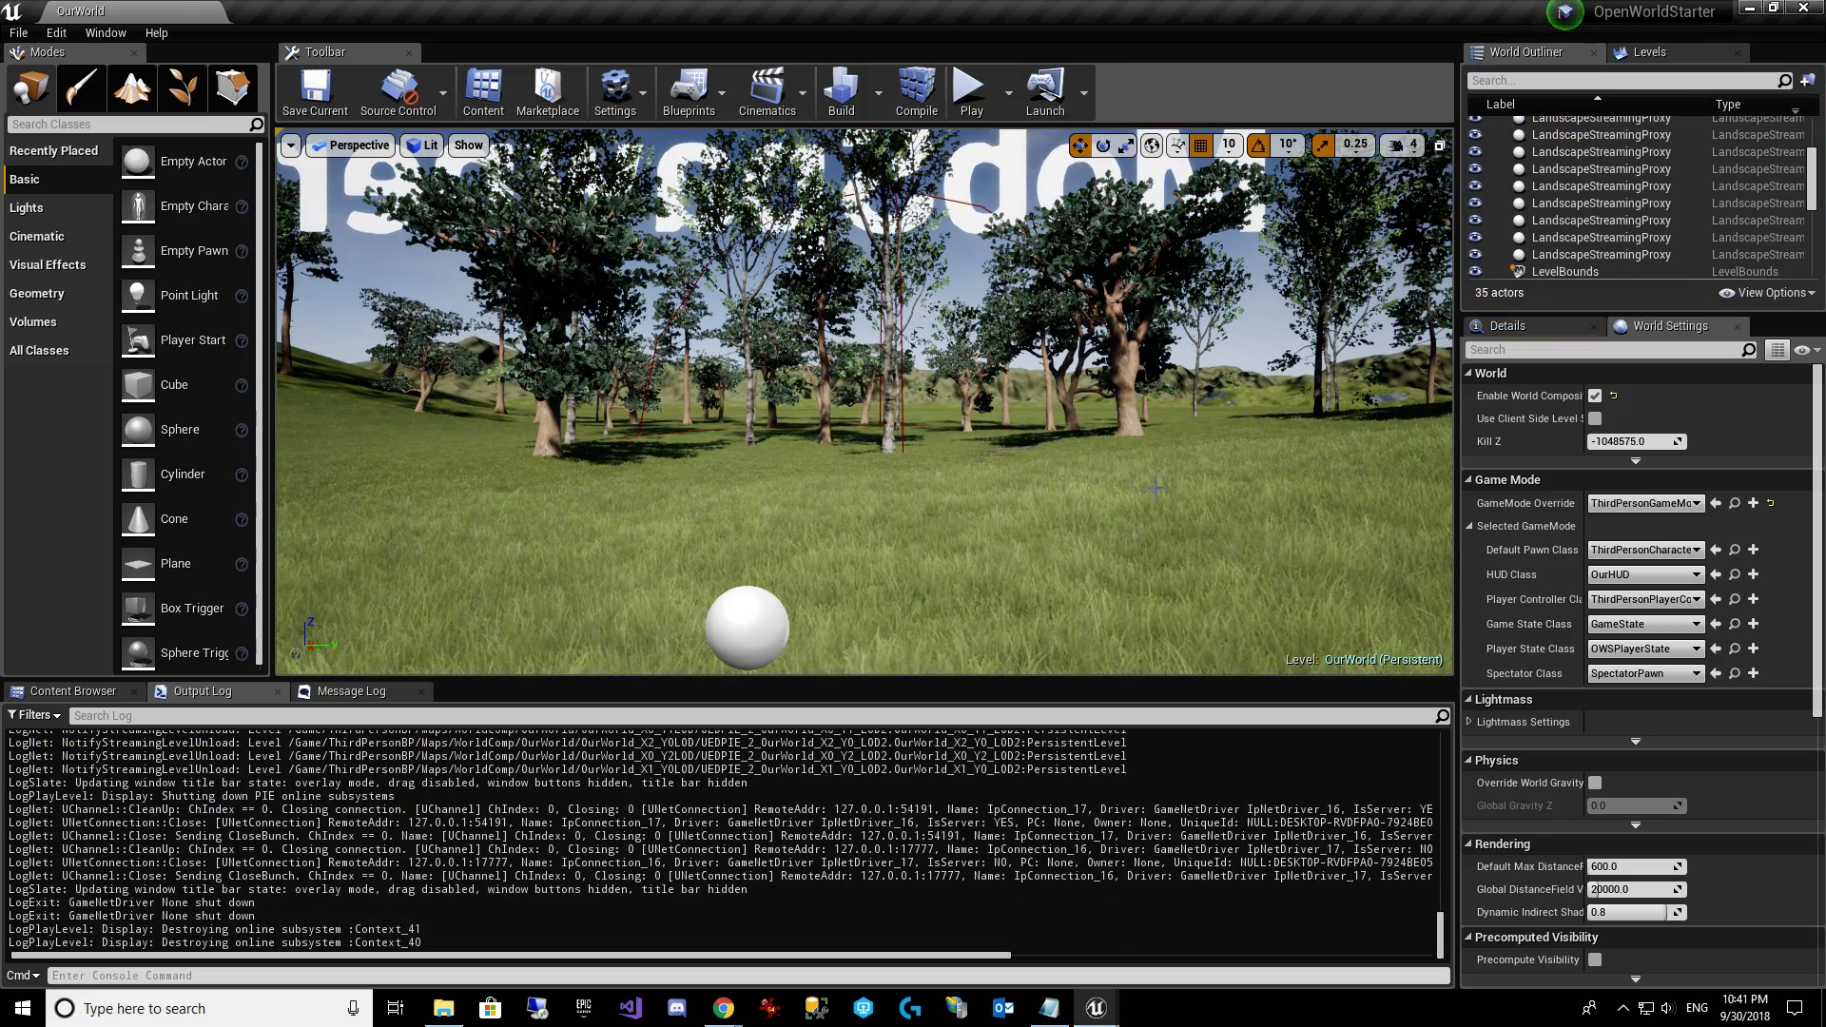
{"action": "key", "text": "s"}
{"action": "right_click_drag", "start_coordinate": [1156, 488], "coordinate": [1147, 496]}
{"action": "key", "text": "w"}
{"action": "mouse_move", "coordinate": [1040, 1021]}
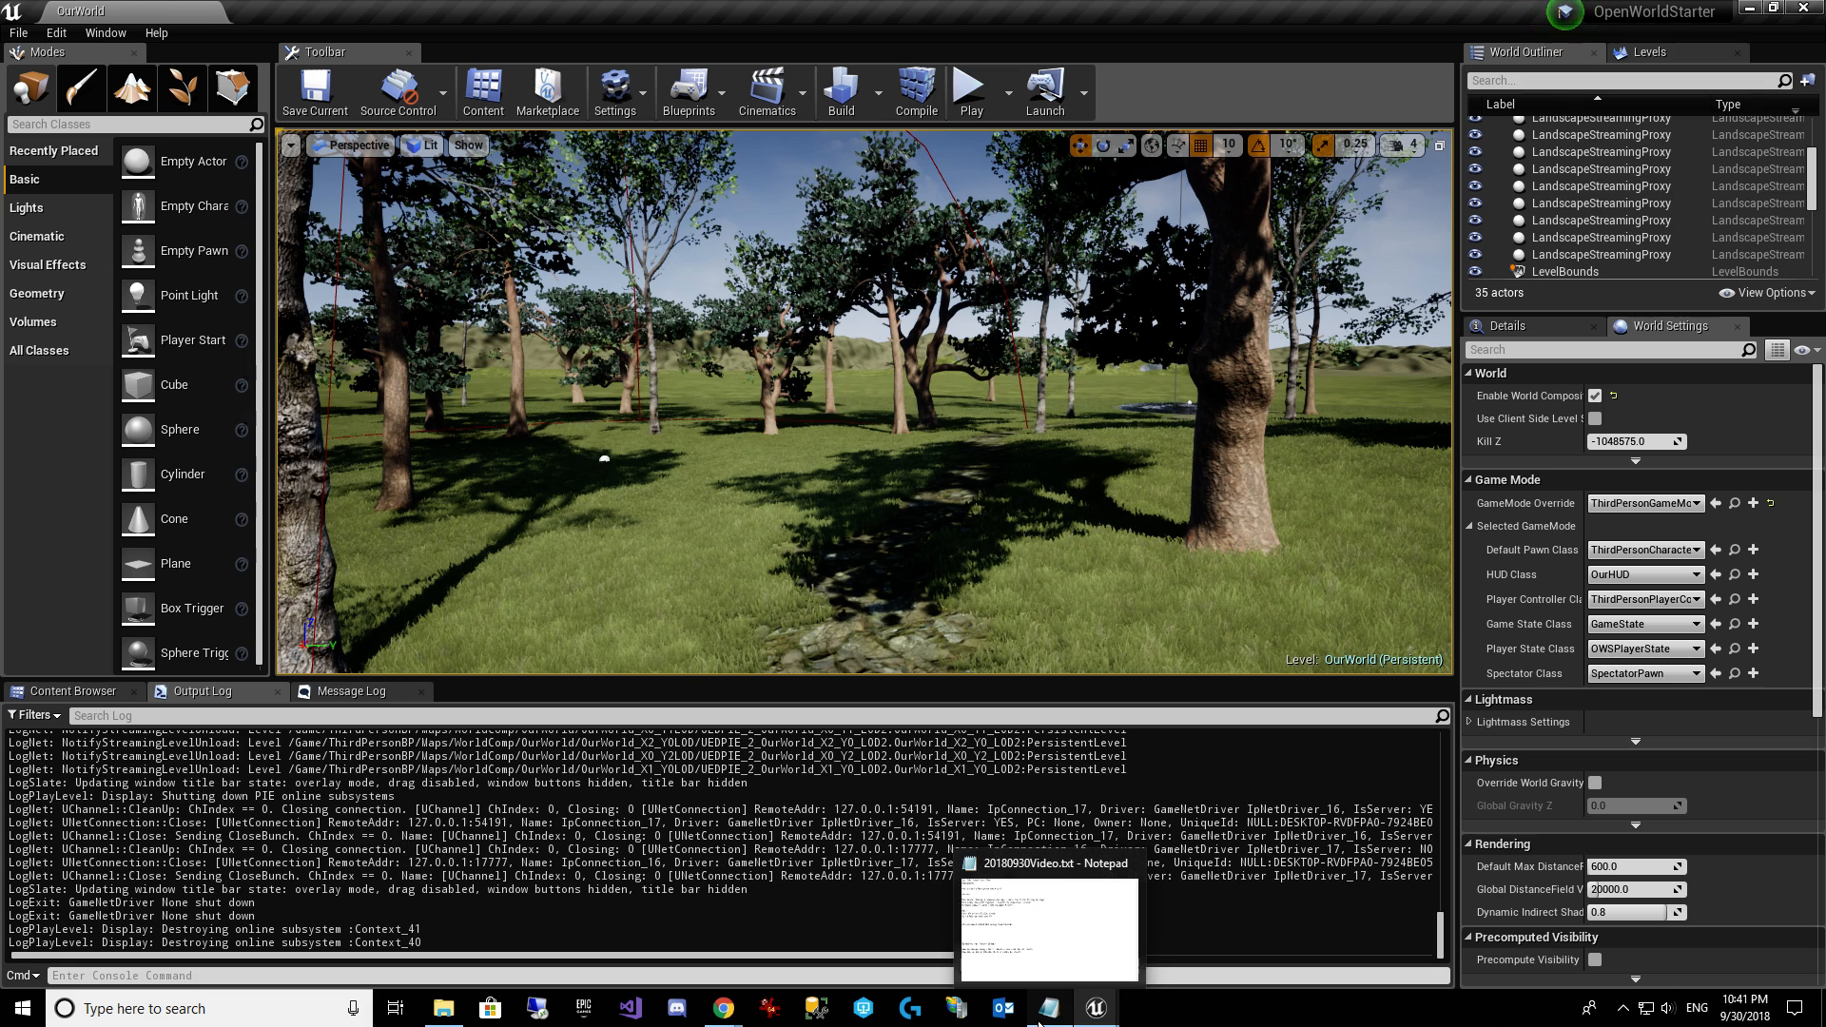